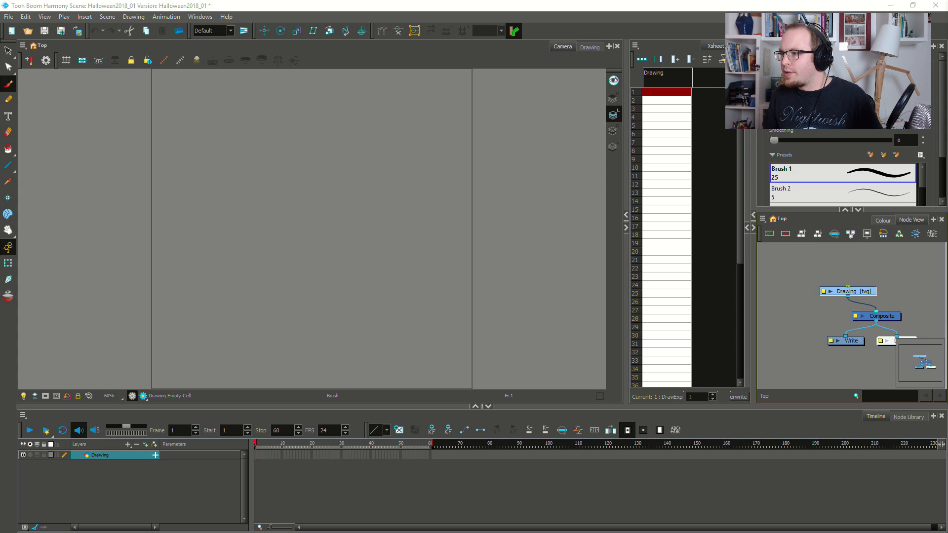
# Dock the live chat window in a tall narrow strip and shrink the Harmony window so both fit side by side
pyautogui.moveTo(947, 55); pyautogui.dragTo(850, 9)
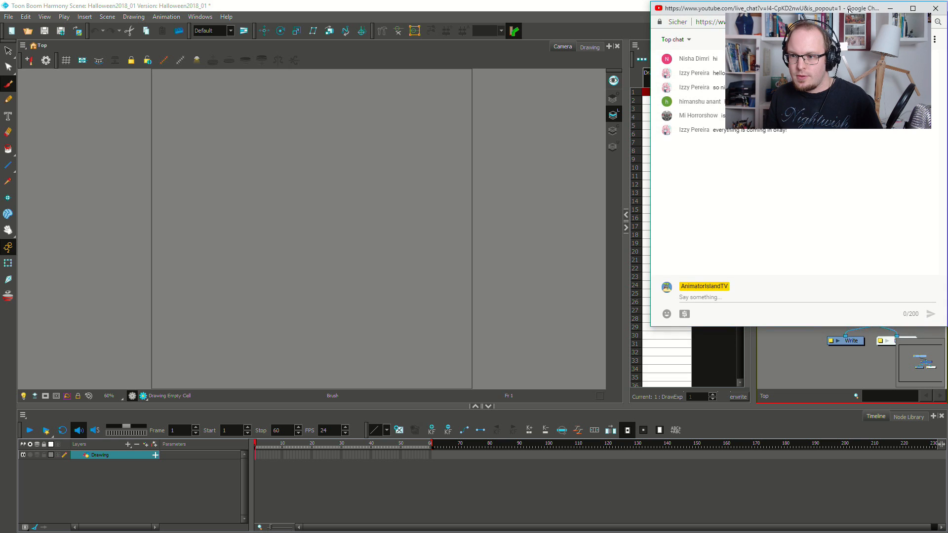
pyautogui.moveTo(652, 325); pyautogui.dragTo(731, 532)
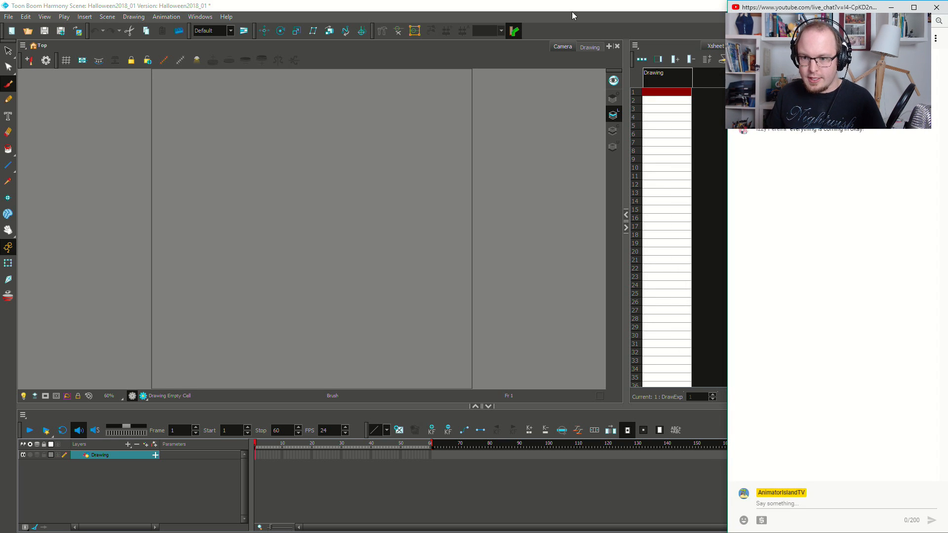
pyautogui.click(549, 11)
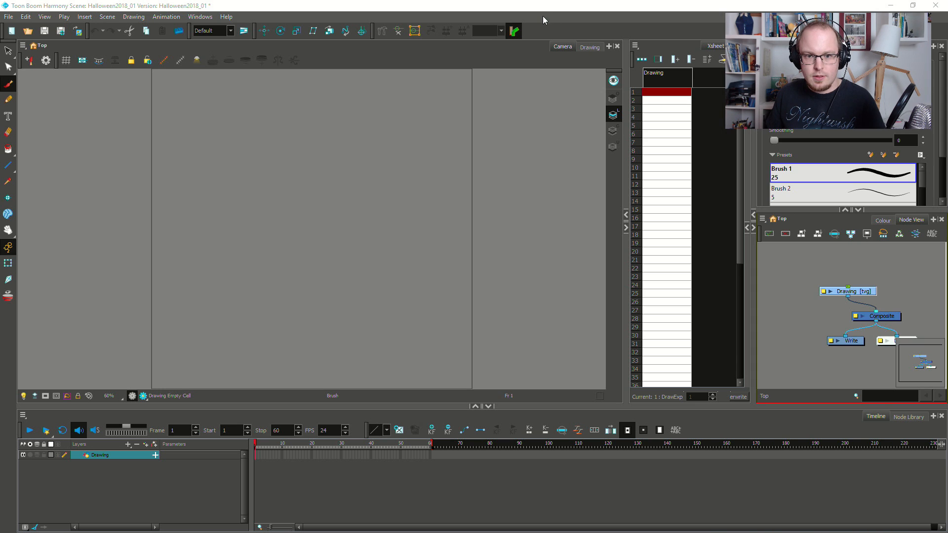
pyautogui.doubleClick(515, 7)
pyautogui.doubleClick(513, 26)
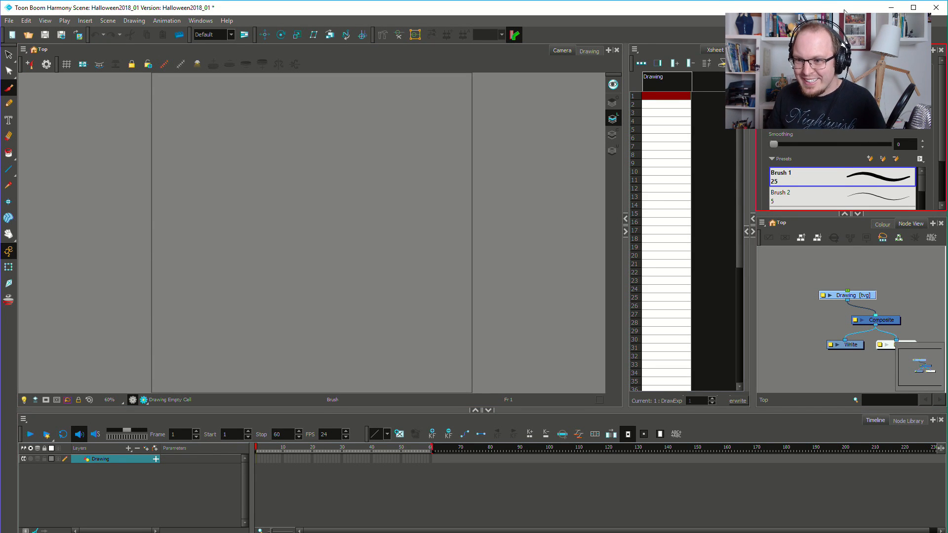
pyautogui.moveTo(877, 6); pyautogui.dragTo(873, 10)
pyautogui.moveTo(944, 4); pyautogui.dragTo(730, 3)
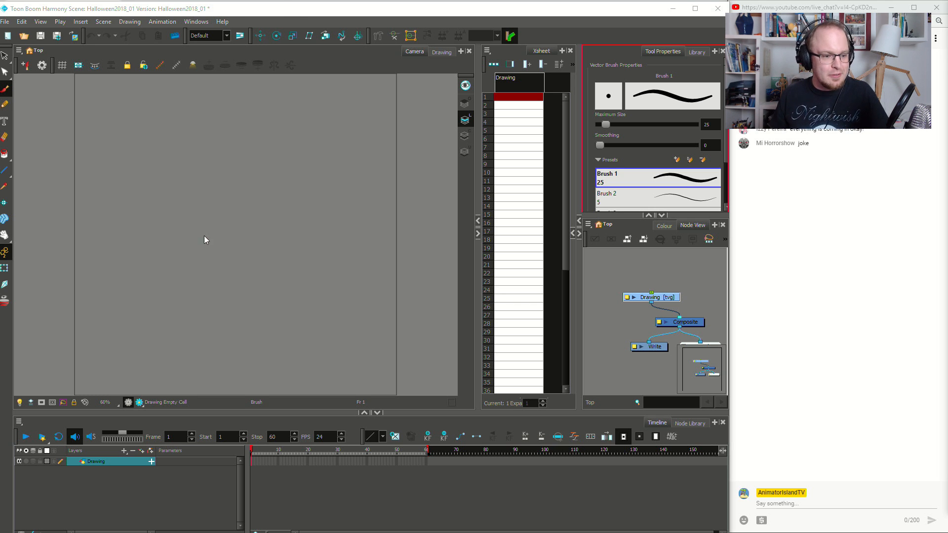
# Test the Pencil tool with one stroke on the empty drawing, undo it, and save the scene
pyautogui.hotkey('alt', '/')
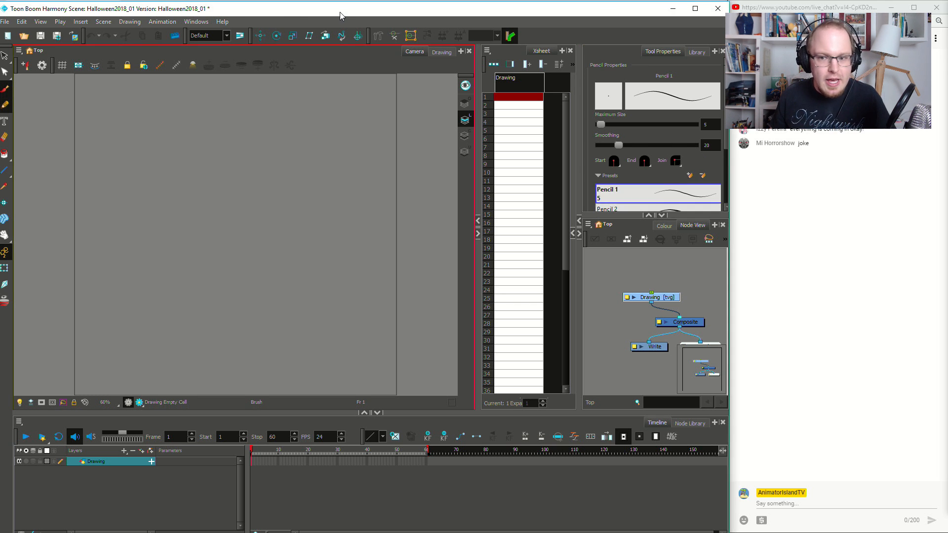
pyautogui.moveTo(340, 11); pyautogui.dragTo(345, 11)
pyautogui.moveTo(114, 247); pyautogui.dragTo(218, 242)
pyautogui.hotkey('ctrl', 'z')
pyautogui.hotkey('ctrl', 's')
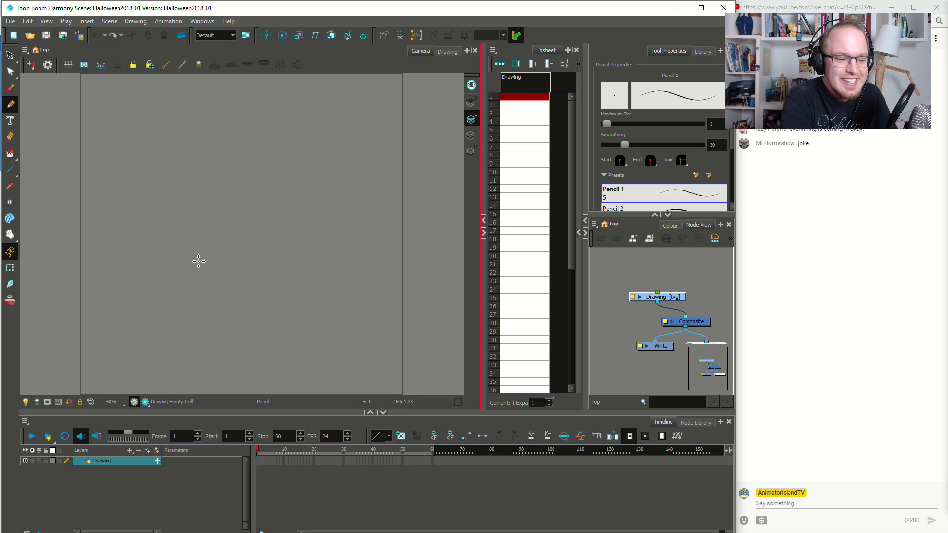
# Rename the Drawing layer to Grave and select it for drawing
pyautogui.click(152, 479)
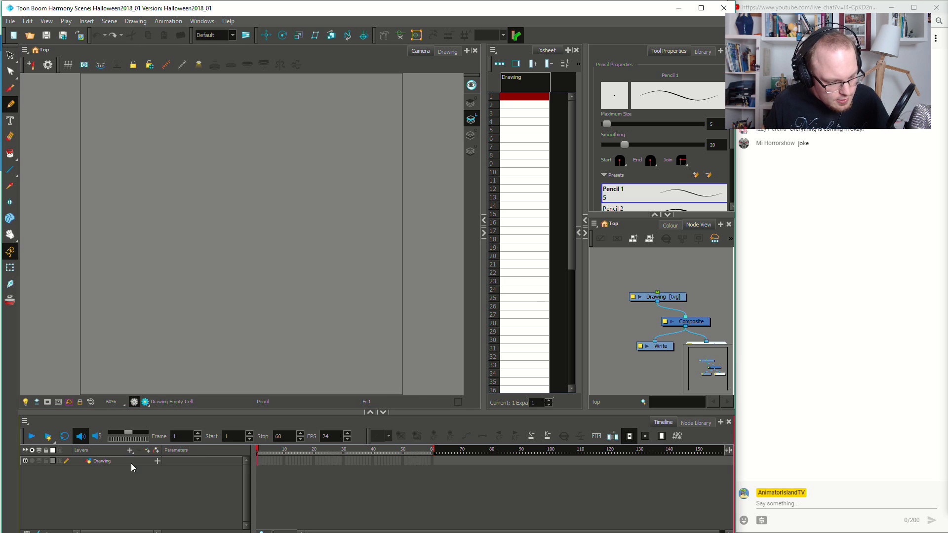
pyautogui.click(104, 461)
pyautogui.doubleClick(103, 461)
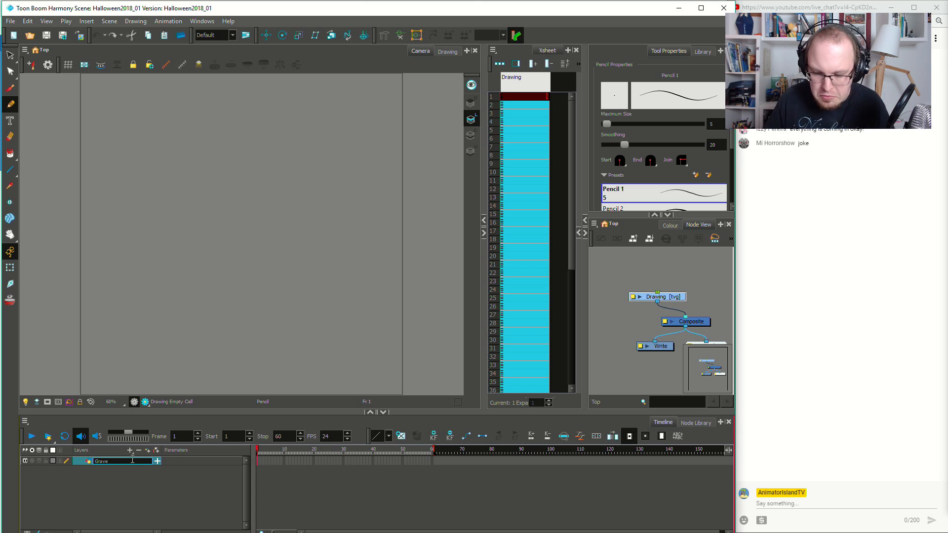
pyautogui.press('Return')
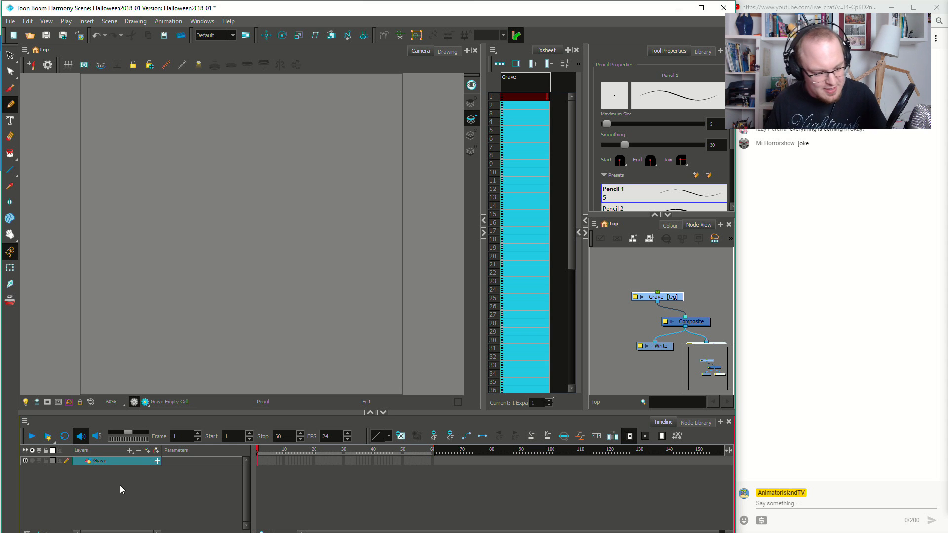
pyautogui.click(120, 474)
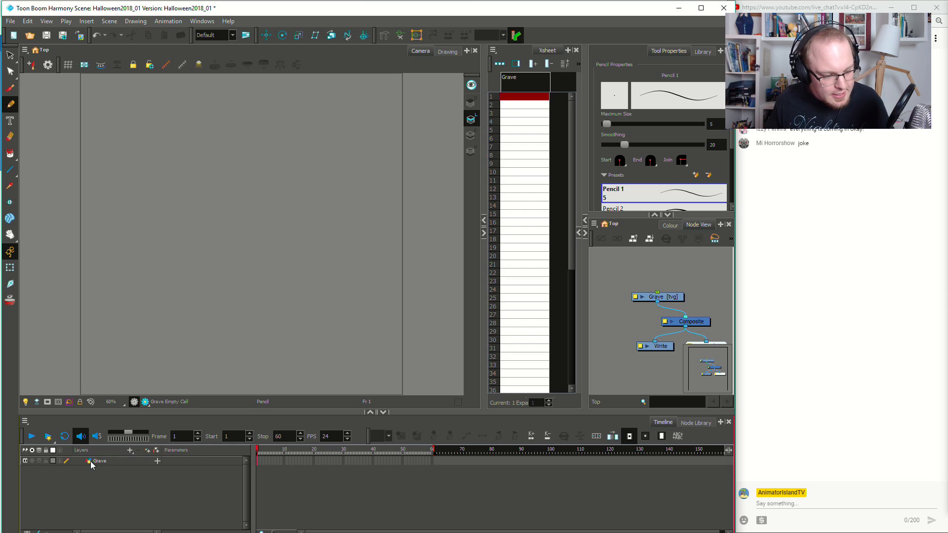
pyautogui.click(90, 462)
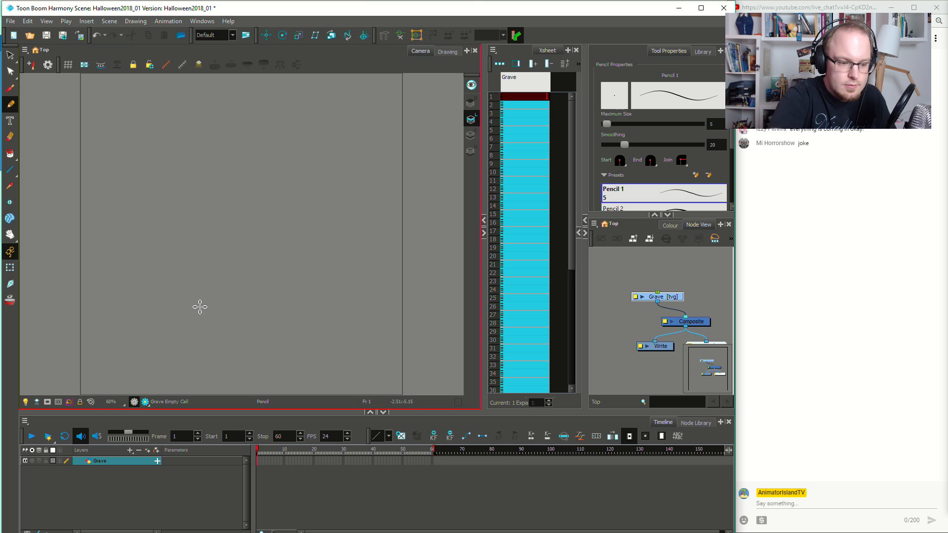
# Try to sketch an arched tombstone outline with the size 5 pencil, and undo all its strokes
pyautogui.moveTo(182, 299); pyautogui.dragTo(260, 312)
pyautogui.hotkey('ctrl', 'z')
pyautogui.moveTo(178, 307)
pyautogui.mouseDown()
pyautogui.moveTo(214, 322)
pyautogui.moveTo(290, 321)
pyautogui.mouseUp()
pyautogui.hotkey('ctrl', 'z')
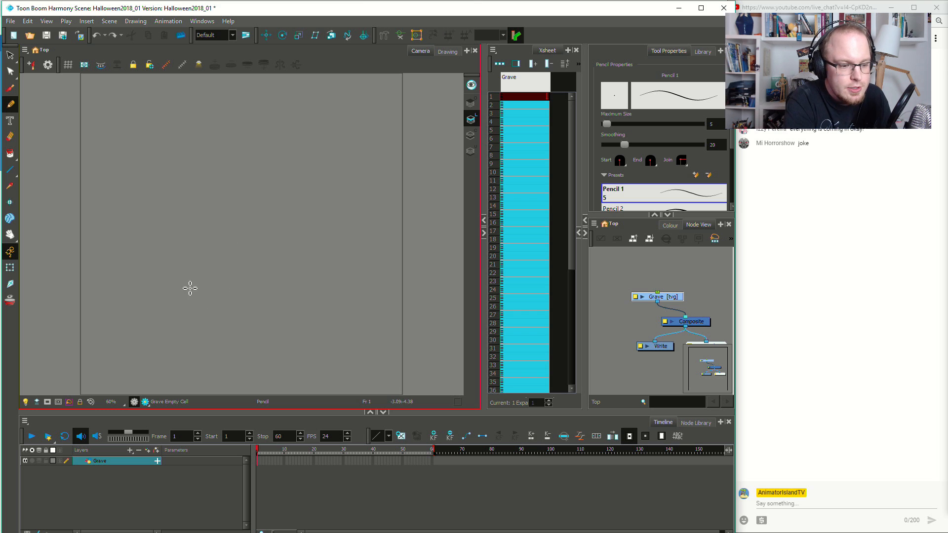
pyautogui.moveTo(150, 291); pyautogui.dragTo(217, 270)
pyautogui.moveTo(150, 292)
pyautogui.mouseDown()
pyautogui.moveTo(156, 212)
pyautogui.moveTo(184, 177)
pyautogui.moveTo(213, 201)
pyautogui.moveTo(217, 270)
pyautogui.mouseUp()
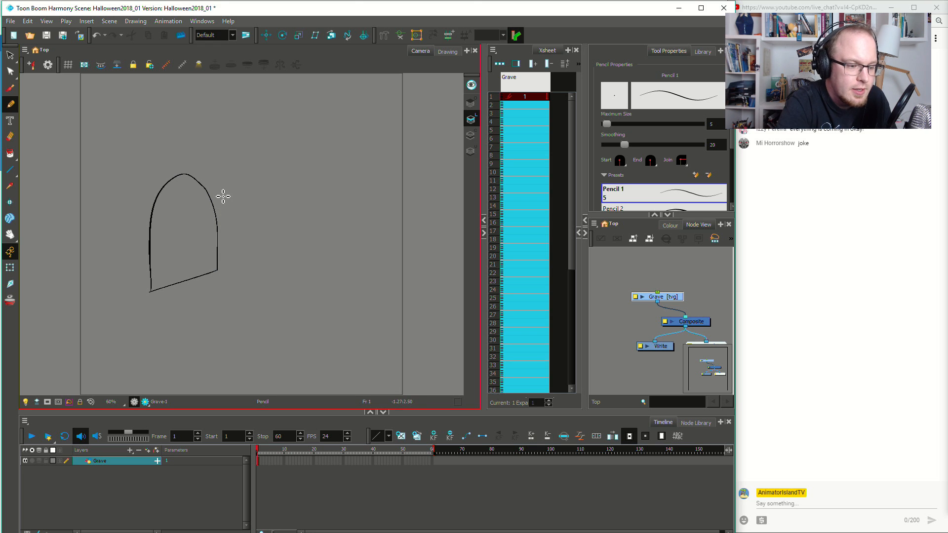
pyautogui.moveTo(151, 292)
pyautogui.mouseDown()
pyautogui.moveTo(129, 290)
pyautogui.moveTo(131, 220)
pyautogui.moveTo(152, 178)
pyautogui.moveTo(189, 173)
pyautogui.mouseUp()
pyautogui.hotkey('ctrl', 'z')
pyautogui.hotkey('ctrl', 'z')
pyautogui.hotkey('ctrl', 'z')
pyautogui.hotkey('ctrl', 'z')
pyautogui.hotkey('ctrl', 'z')
pyautogui.hotkey('ctrl', 'z')
pyautogui.hotkey('ctrl', 'z')
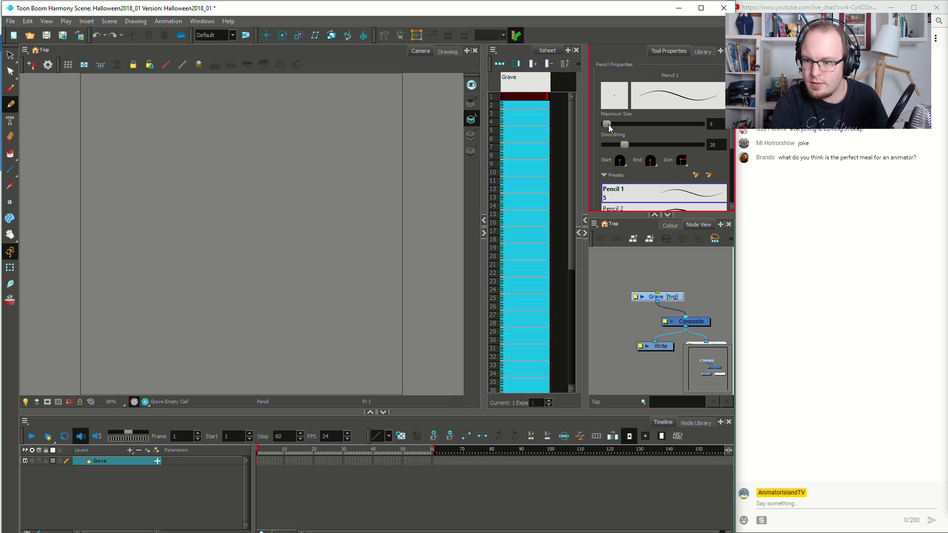
# Try sketching the tombstone with the pencil's maximum size raised to 14.4, and delete the strokes
pyautogui.moveTo(607, 124); pyautogui.dragTo(611, 124)
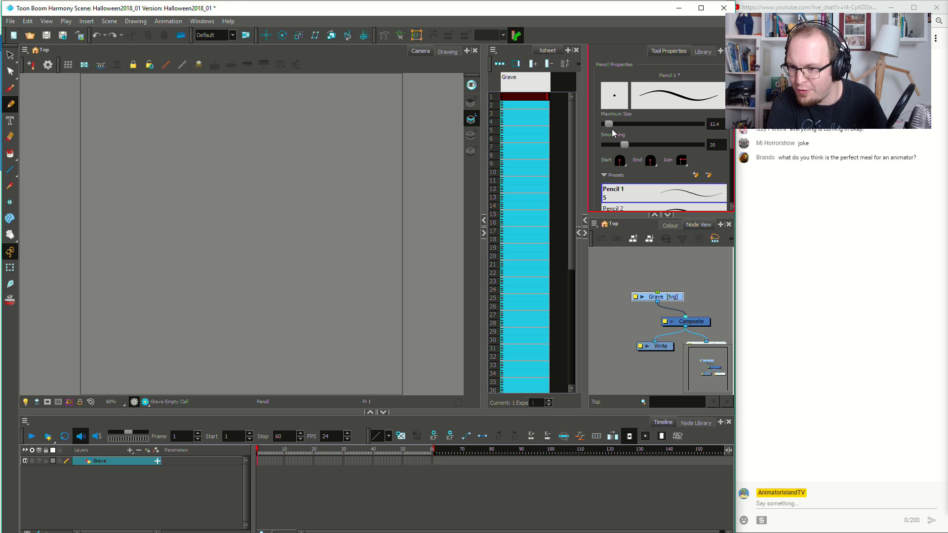
pyautogui.moveTo(610, 123); pyautogui.dragTo(610, 123)
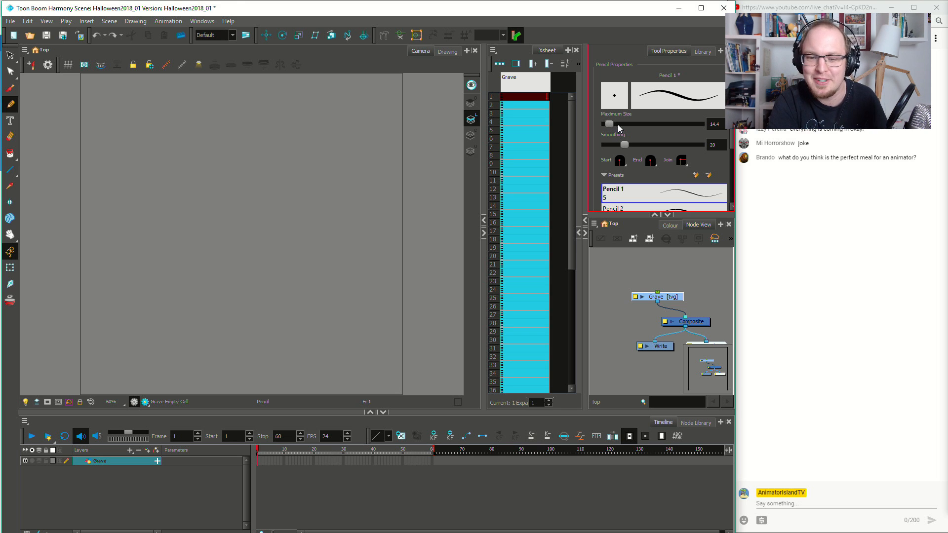
pyautogui.moveTo(130, 287)
pyautogui.mouseDown()
pyautogui.moveTo(190, 273)
pyautogui.moveTo(136, 285)
pyautogui.moveTo(146, 277)
pyautogui.moveTo(126, 260)
pyautogui.moveTo(125, 219)
pyautogui.moveTo(159, 189)
pyautogui.mouseUp()
pyautogui.hotkey('ctrl', 'z')
pyautogui.hotkey('ctrl', 'z')
pyautogui.hotkey('ctrl', 'z')
pyautogui.moveTo(144, 289)
pyautogui.mouseDown()
pyautogui.moveTo(151, 200)
pyautogui.moveTo(175, 176)
pyautogui.moveTo(199, 188)
pyautogui.moveTo(202, 271)
pyautogui.mouseUp()
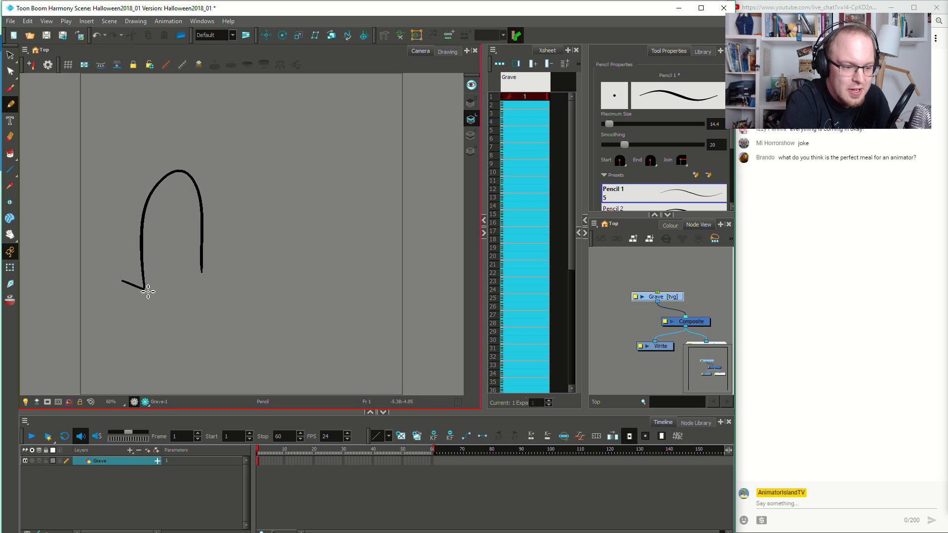
pyautogui.moveTo(148, 293)
pyautogui.mouseDown()
pyautogui.moveTo(202, 265)
pyautogui.moveTo(206, 283)
pyautogui.mouseUp()
pyautogui.click(201, 243)
pyautogui.hotkey('ctrl', 'z')
pyautogui.moveTo(259, 201); pyautogui.dragTo(277, 242)
pyautogui.press('Delete')
# Switch to the Brush tool and set its maximum size to 16.4, undoing every test stroke
pyautogui.hotkey('alt', 'b')
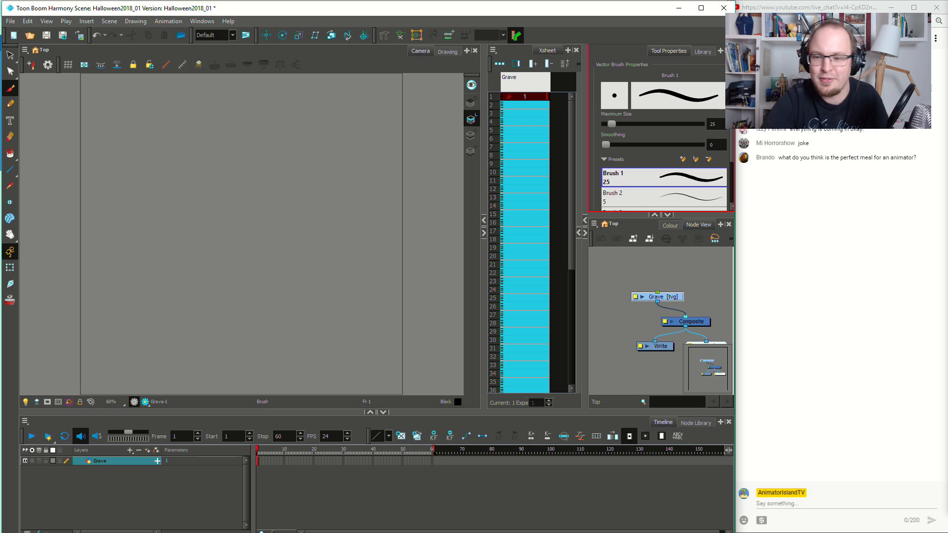
pyautogui.moveTo(610, 124); pyautogui.dragTo(611, 124)
pyautogui.moveTo(177, 299); pyautogui.dragTo(276, 288)
pyautogui.hotkey('ctrl', 'z')
pyautogui.moveTo(612, 125); pyautogui.dragTo(610, 124)
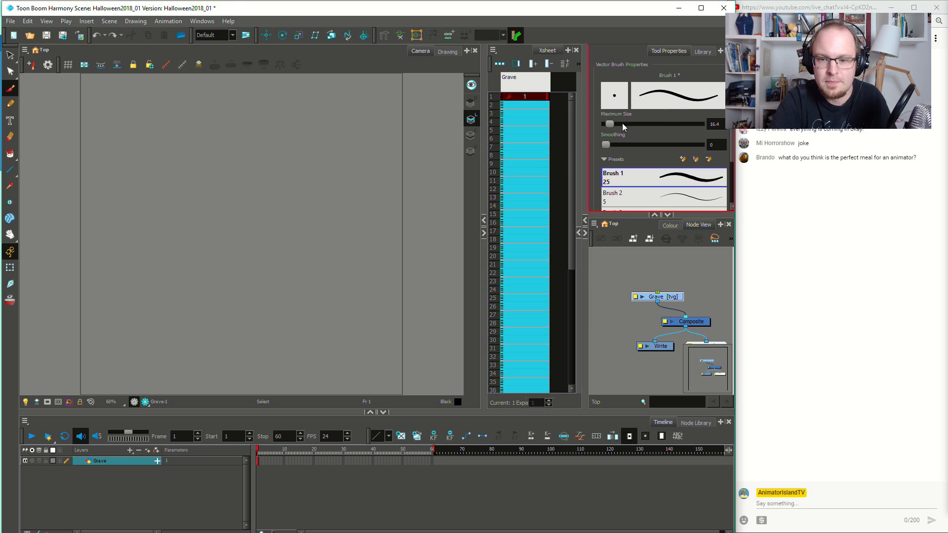
pyautogui.moveTo(165, 296); pyautogui.dragTo(254, 269)
pyautogui.hotkey('ctrl', 'z')
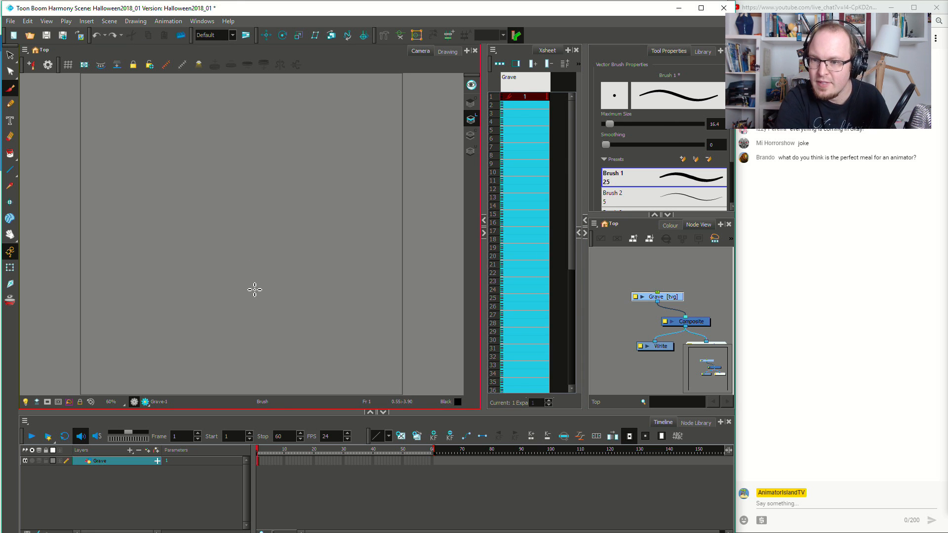
pyautogui.moveTo(168, 297); pyautogui.dragTo(247, 252)
pyautogui.hotkey('ctrl', 'z')
# Draw the tombstone's arched front face with a slanted base line and a short side base edge
pyautogui.moveTo(142, 286); pyautogui.dragTo(220, 253)
pyautogui.moveTo(142, 286)
pyautogui.mouseDown()
pyautogui.moveTo(146, 200)
pyautogui.moveTo(178, 153)
pyautogui.moveTo(215, 176)
pyautogui.moveTo(220, 254)
pyautogui.mouseUp()
pyautogui.moveTo(143, 286); pyautogui.dragTo(113, 276)
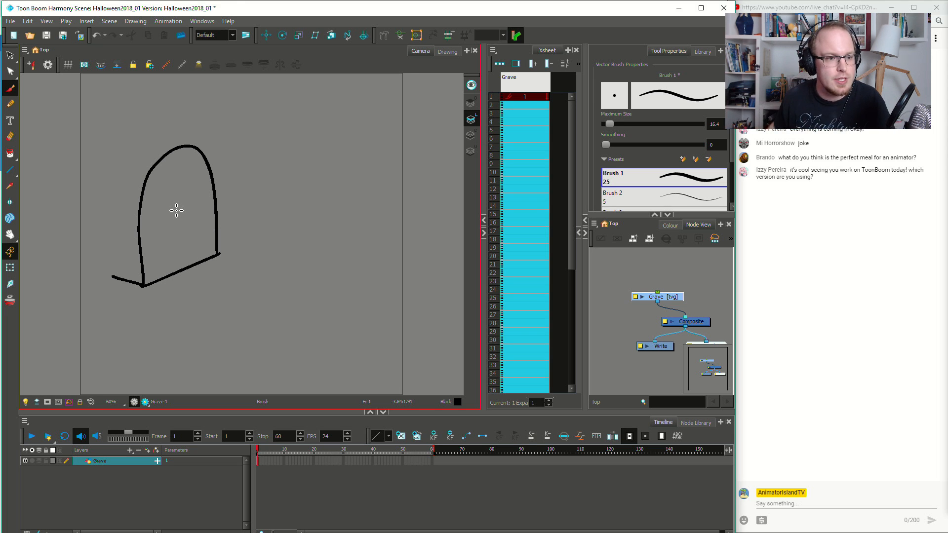
# Check the program's edition and version in its About information, and close it
pyautogui.click(228, 21)
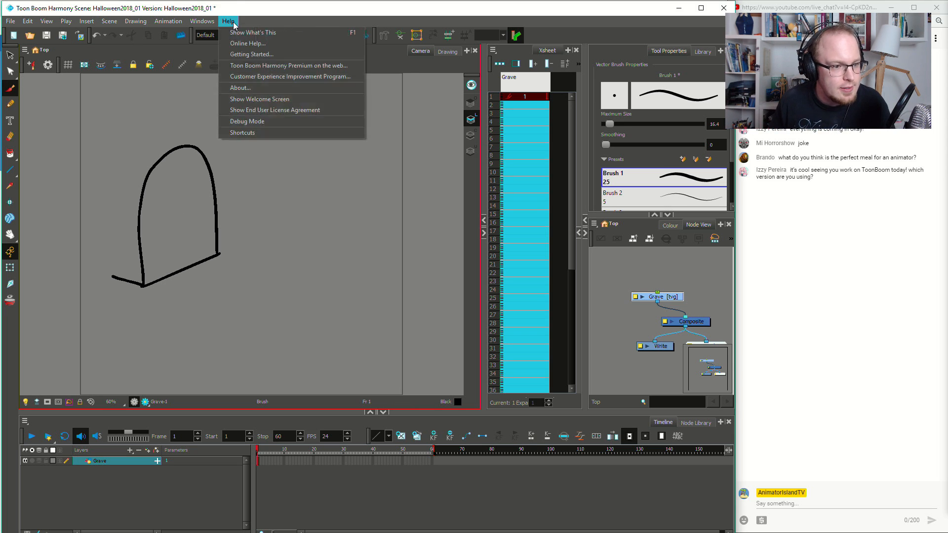
pyautogui.click(251, 88)
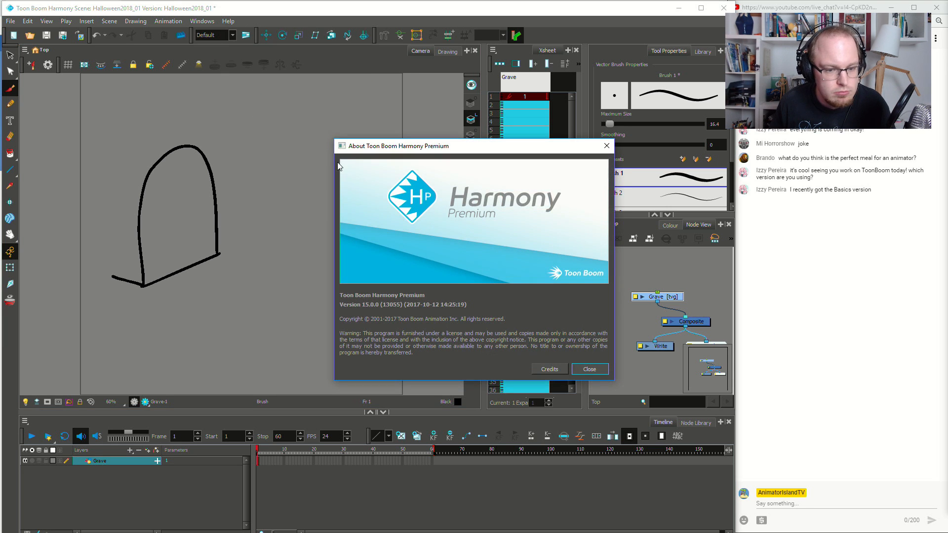
pyautogui.click(604, 148)
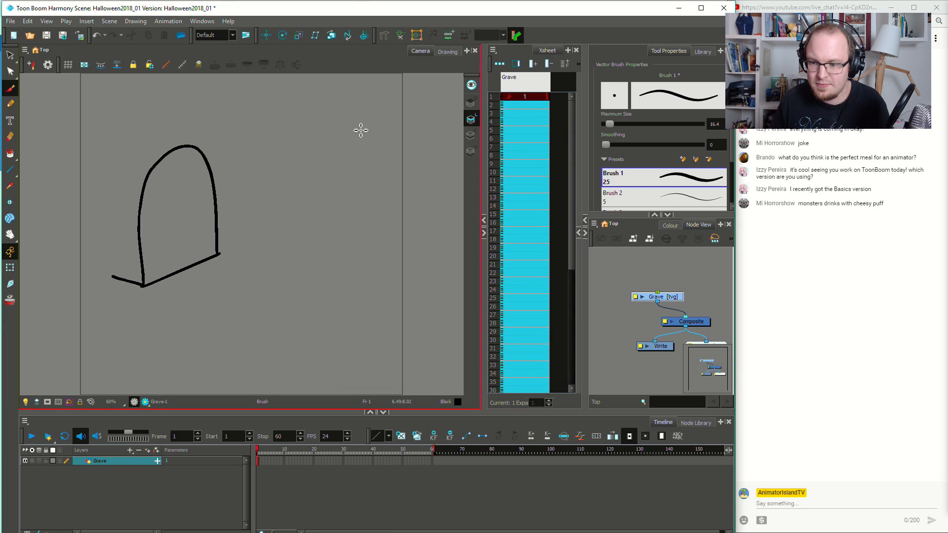
# Draw the tombstone's rear arched edge and join it to the front arch to give the stone thickness
pyautogui.moveTo(113, 276)
pyautogui.mouseDown()
pyautogui.moveTo(116, 229)
pyautogui.moveTo(138, 164)
pyautogui.moveTo(164, 140)
pyautogui.moveTo(155, 144)
pyautogui.moveTo(173, 149)
pyautogui.moveTo(147, 145)
pyautogui.mouseUp()
pyautogui.hotkey('ctrl', 'z')
pyautogui.hotkey('ctrl', 'z')
pyautogui.moveTo(117, 275)
pyautogui.mouseDown()
pyautogui.moveTo(119, 200)
pyautogui.moveTo(148, 146)
pyautogui.mouseUp()
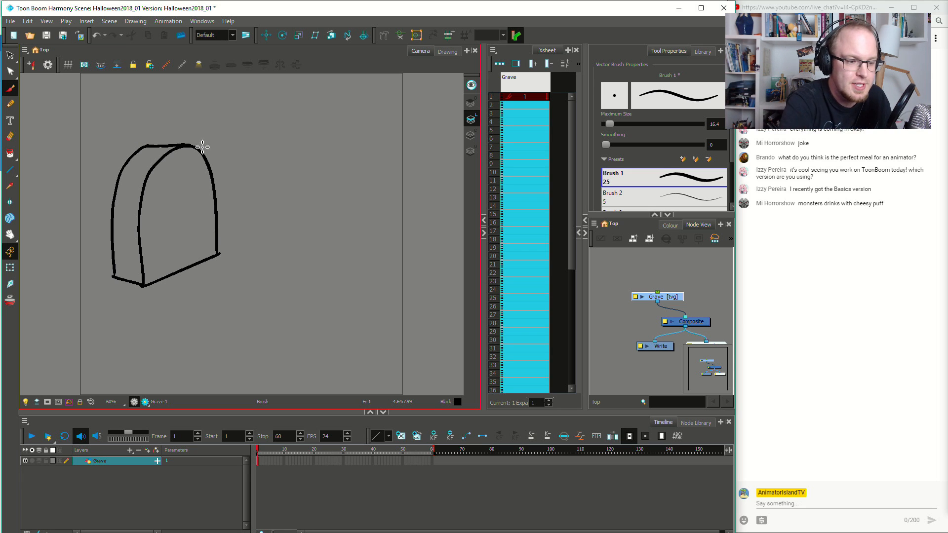
# Draw a long, bumpy-edged burial mound extending from the base of the tombstone's front face
pyautogui.moveTo(144, 286); pyautogui.dragTo(224, 312)
pyautogui.hotkey('ctrl', 'z')
pyautogui.moveTo(222, 256); pyautogui.dragTo(367, 284)
pyautogui.moveTo(148, 291)
pyautogui.mouseDown()
pyautogui.moveTo(323, 330)
pyautogui.moveTo(355, 315)
pyautogui.moveTo(368, 281)
pyautogui.mouseUp()
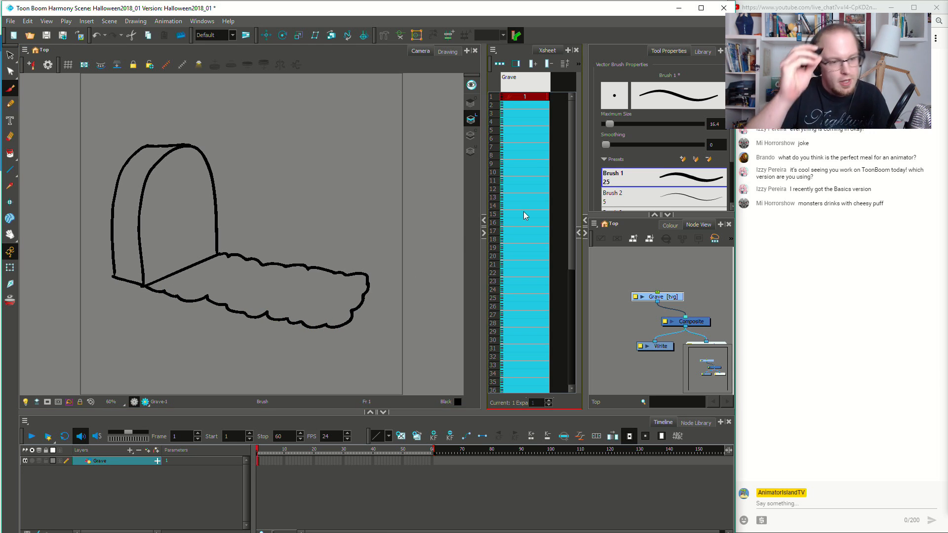
# Select the mound outline, stretch it slightly longer, and brush its upper edge closed against the tombstone
pyautogui.moveTo(379, 247)
pyautogui.mouseDown()
pyautogui.moveTo(305, 285)
pyautogui.moveTo(408, 307)
pyautogui.moveTo(387, 292)
pyautogui.mouseUp()
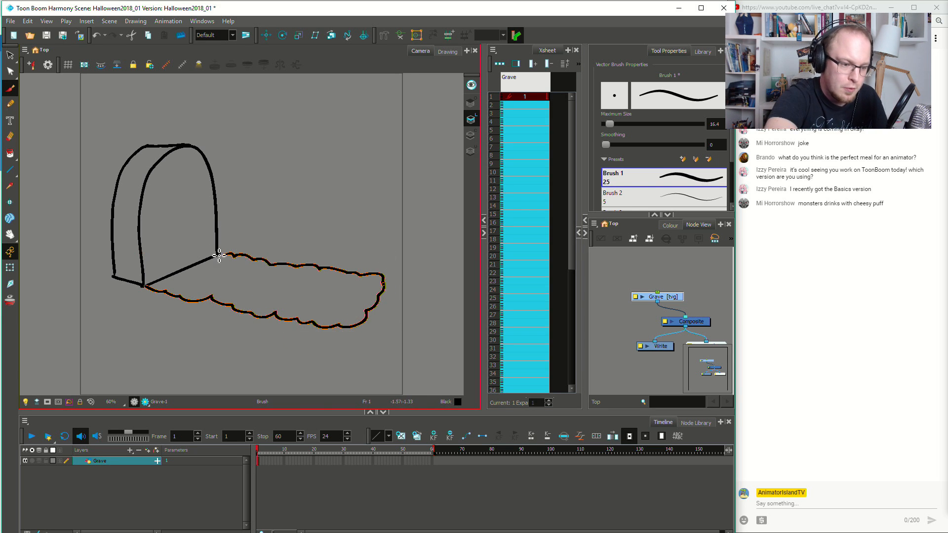
pyautogui.hotkey('alt', 'b')
pyautogui.moveTo(226, 258); pyautogui.dragTo(218, 252)
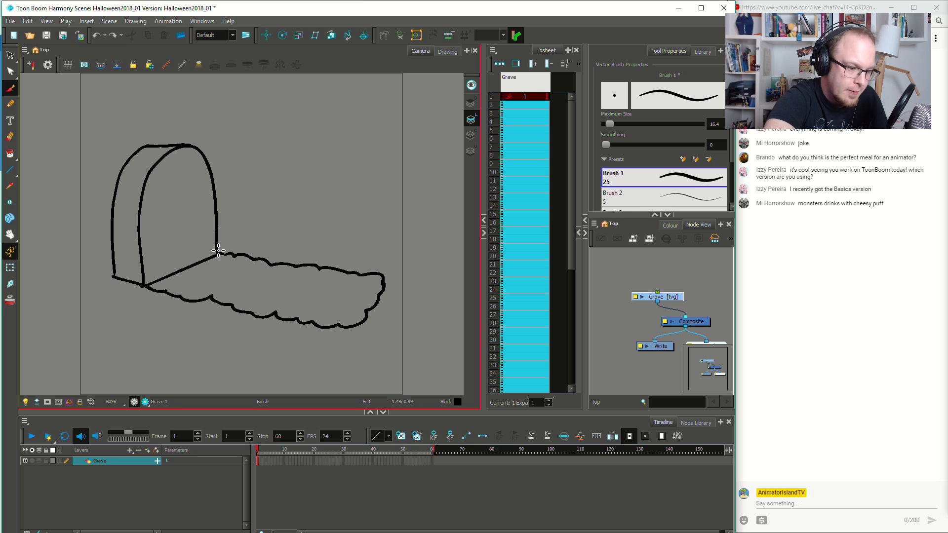
# Select the whole grave drawing and scale it slightly taller and narrower
pyautogui.hotkey('alt', 's')
pyautogui.moveTo(391, 220)
pyautogui.mouseDown()
pyautogui.moveTo(102, 155)
pyautogui.moveTo(405, 277)
pyautogui.mouseUp()
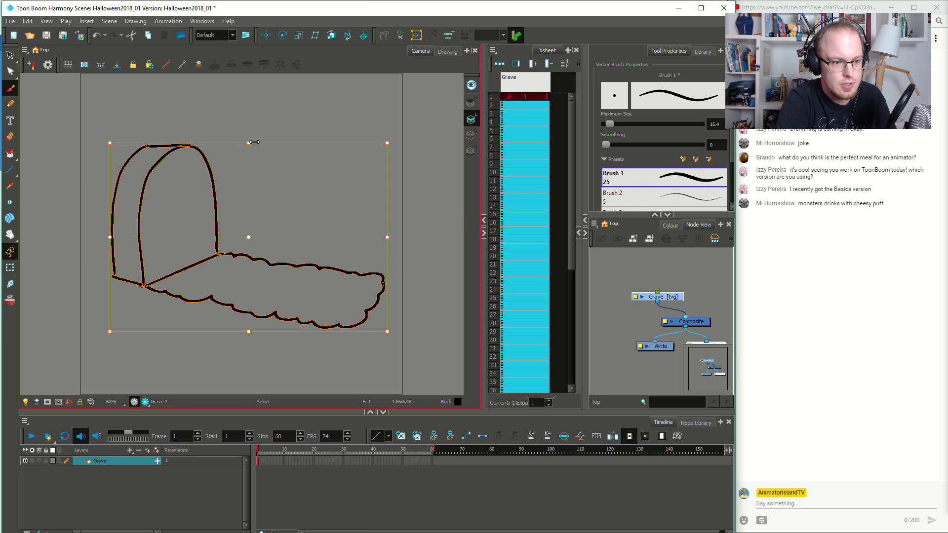
pyautogui.moveTo(249, 144); pyautogui.dragTo(250, 139)
pyautogui.moveTo(110, 236); pyautogui.dragTo(114, 236)
pyautogui.click(300, 207)
# Select the tombstone lines and adjust them slightly where the stone's front corner meets the mound
pyautogui.moveTo(268, 142)
pyautogui.mouseDown()
pyautogui.moveTo(212, 121)
pyautogui.moveTo(250, 165)
pyautogui.mouseUp()
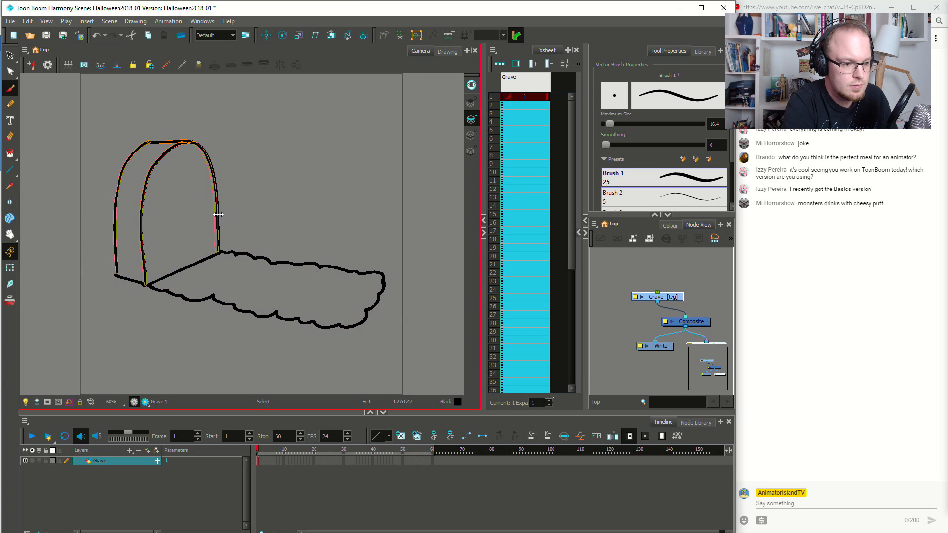
pyautogui.click(277, 191)
pyautogui.click(199, 262)
pyautogui.moveTo(223, 249); pyautogui.dragTo(219, 251)
pyautogui.click(359, 207)
# Select the mound outline and skew it slightly toward the tombstone
pyautogui.moveTo(312, 118)
pyautogui.mouseDown()
pyautogui.moveTo(136, 337)
pyautogui.moveTo(429, 270)
pyautogui.mouseUp()
pyautogui.moveTo(413, 234)
pyautogui.mouseDown()
pyautogui.moveTo(266, 302)
pyautogui.moveTo(417, 313)
pyautogui.mouseUp()
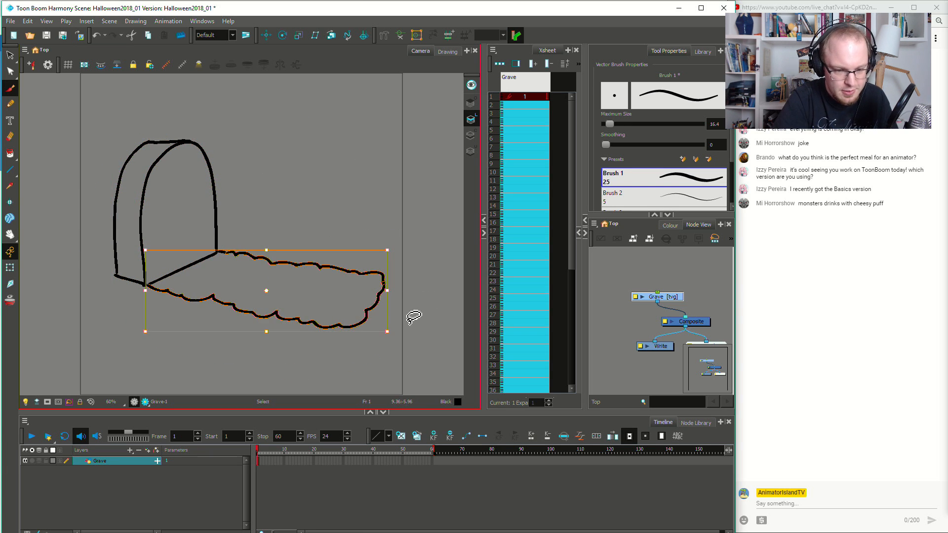
pyautogui.moveTo(371, 335); pyautogui.dragTo(365, 332)
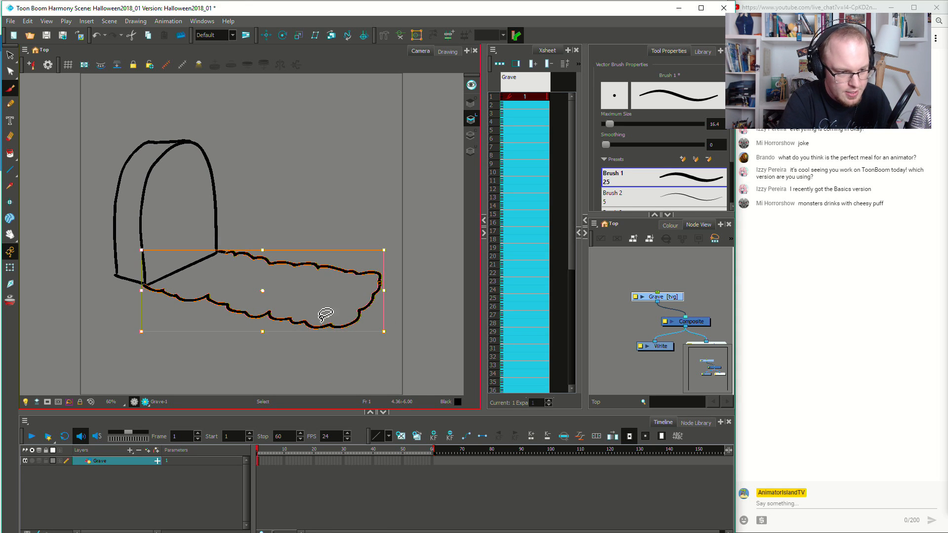
pyautogui.moveTo(145, 335); pyautogui.dragTo(145, 334)
# Select the tombstone outline, skew it slightly away from the mound, and return to the Brush tool
pyautogui.moveTo(393, 182)
pyautogui.mouseDown()
pyautogui.moveTo(157, 366)
pyautogui.moveTo(398, 206)
pyautogui.mouseUp()
pyautogui.moveTo(388, 130)
pyautogui.mouseDown()
pyautogui.moveTo(401, 150)
pyautogui.moveTo(384, 125)
pyautogui.moveTo(105, 159)
pyautogui.moveTo(194, 100)
pyautogui.mouseUp()
pyautogui.click(394, 118)
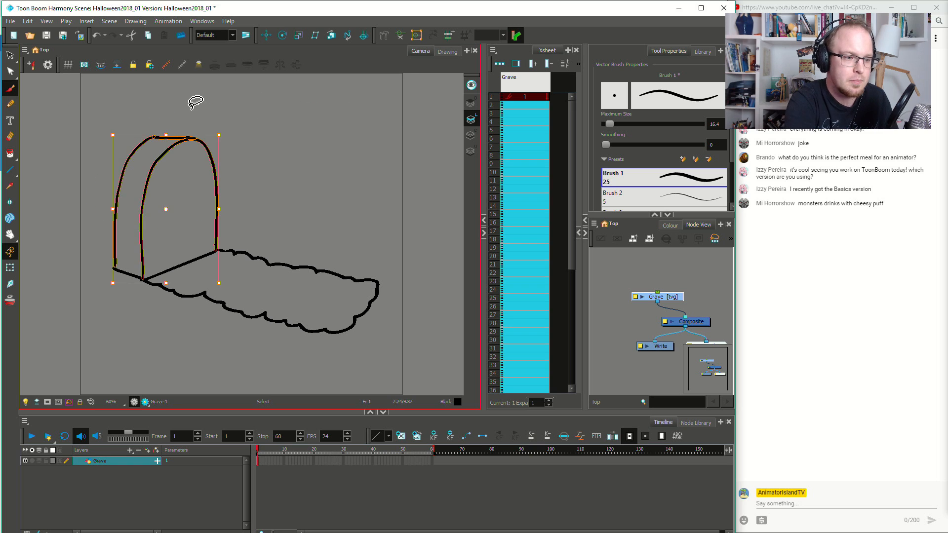
pyautogui.moveTo(190, 135); pyautogui.dragTo(187, 135)
pyautogui.click(408, 162)
pyautogui.moveTo(413, 160)
pyautogui.mouseDown()
pyautogui.moveTo(330, 139)
pyautogui.moveTo(56, 191)
pyautogui.moveTo(314, 368)
pyautogui.moveTo(364, 315)
pyautogui.moveTo(386, 343)
pyautogui.moveTo(361, 324)
pyautogui.mouseUp()
pyautogui.hotkey('alt', 'b')
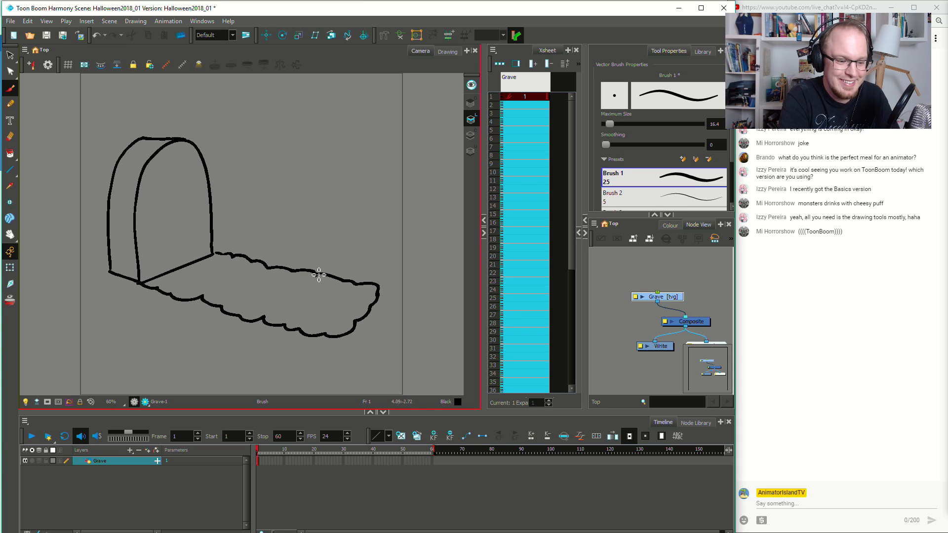
# Delete the short start of the mound outline beside the tombstone base and redraw it with the Brush so the lines join
pyautogui.press('s')
pyautogui.click(223, 255)
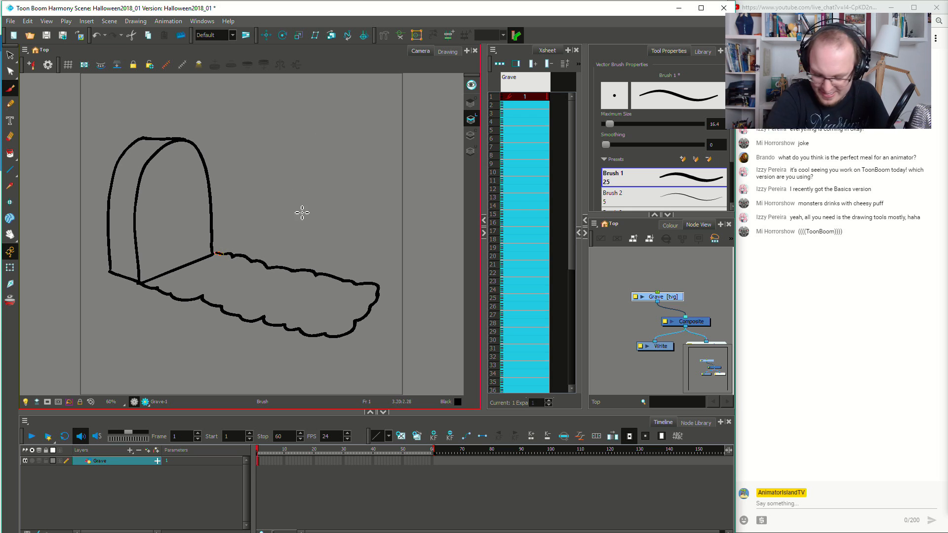
pyautogui.press('Delete')
pyautogui.moveTo(214, 253); pyautogui.dragTo(227, 257)
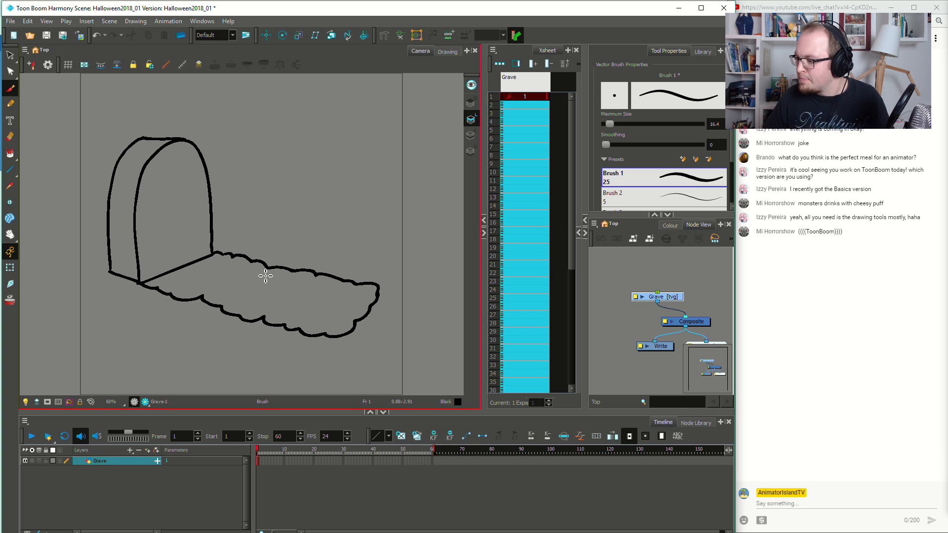
pyautogui.click(524, 97)
pyautogui.hotkey('alt', 'Tab')
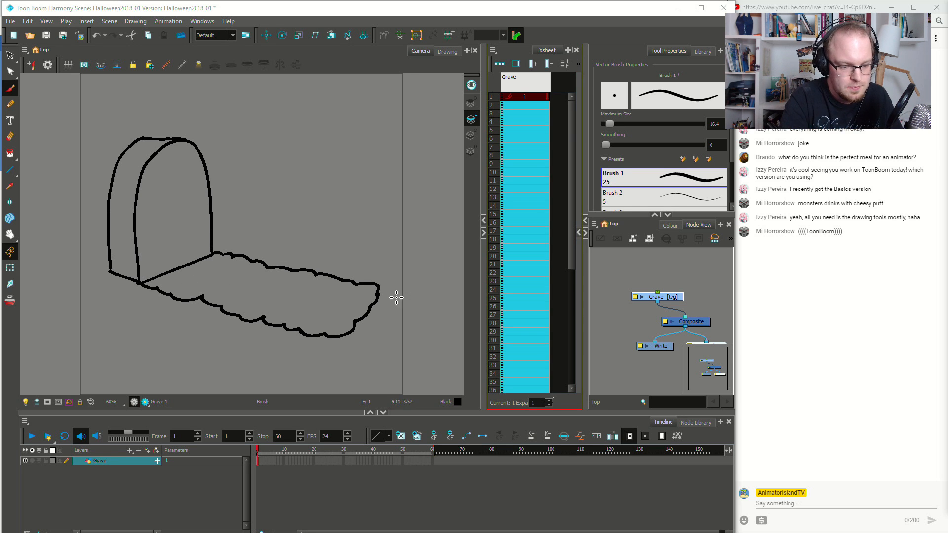
pyautogui.press('ctrl')
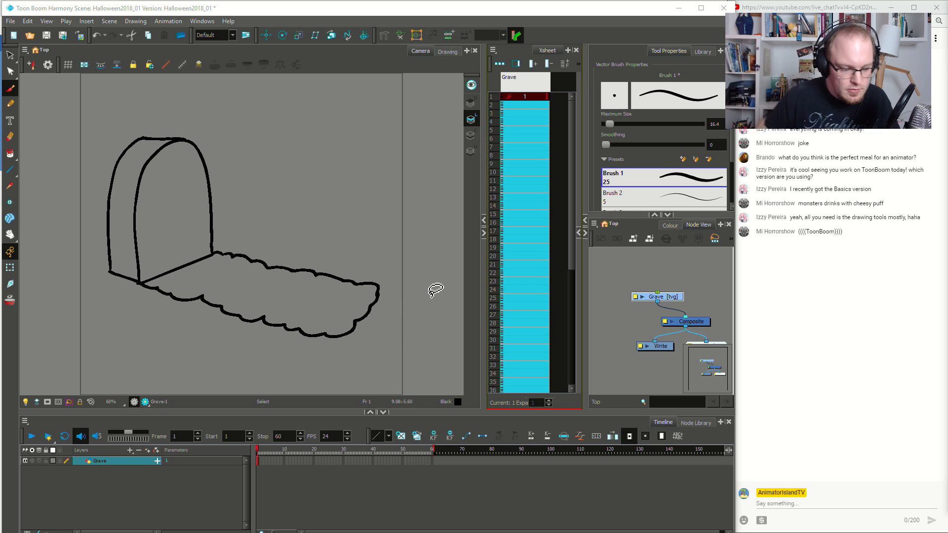
pyautogui.moveTo(404, 310); pyautogui.dragTo(410, 309)
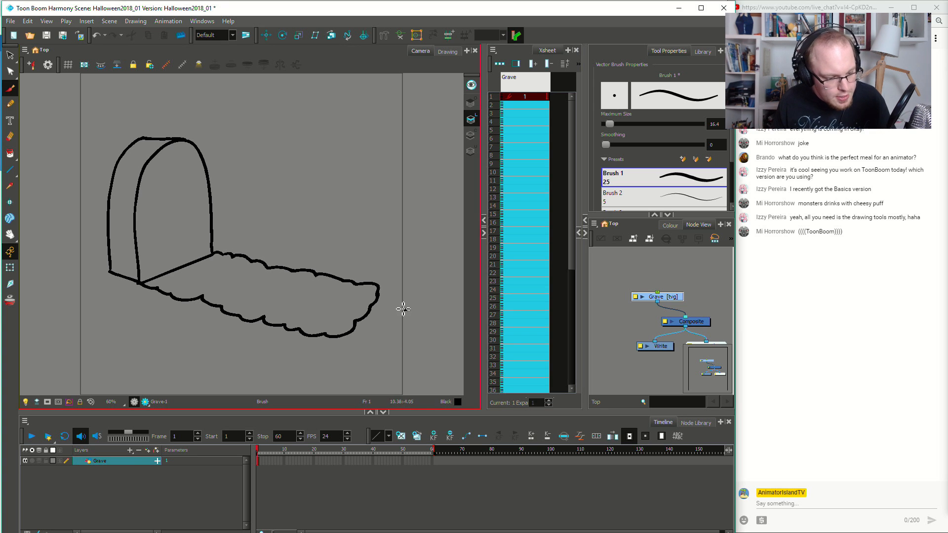
# Add a parent peg to the Grave layer
pyautogui.click(129, 467)
pyautogui.click(129, 464)
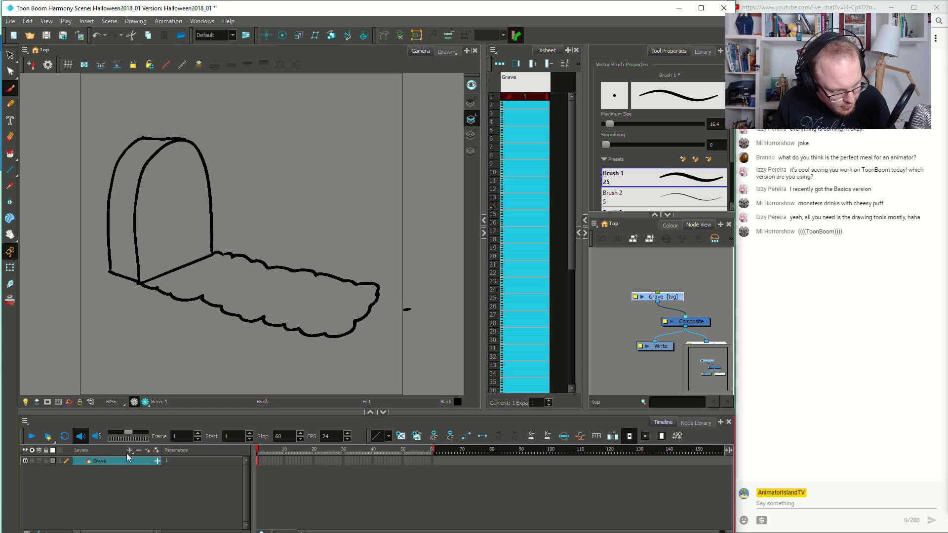
pyautogui.click(156, 451)
pyautogui.click(127, 478)
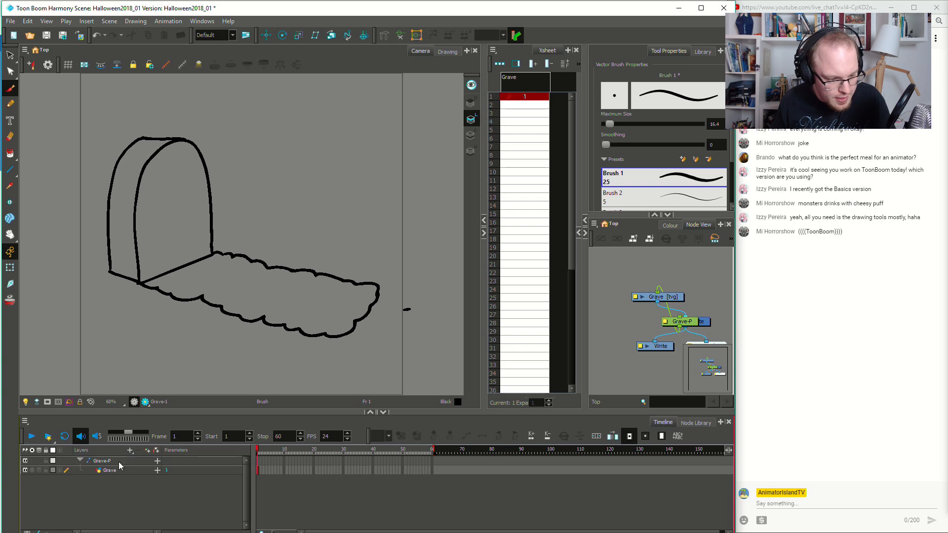
# Erase the stray brush mark beside the far end of the mound and return to the Brush tool
pyautogui.click(129, 461)
pyautogui.hotkey('alt', 's')
pyautogui.moveTo(438, 294)
pyautogui.mouseDown()
pyautogui.moveTo(402, 319)
pyautogui.moveTo(447, 315)
pyautogui.moveTo(406, 321)
pyautogui.mouseUp()
pyautogui.hotkey('alt', 'b')
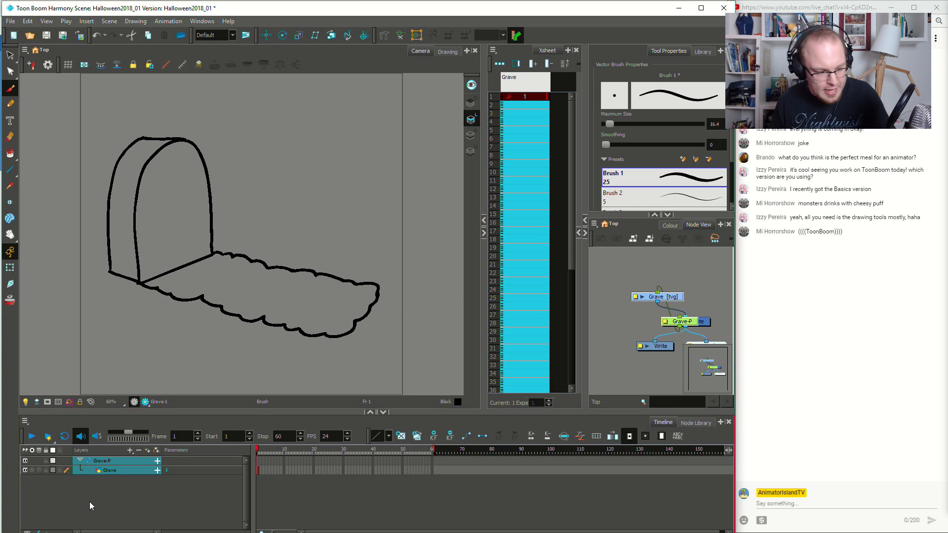
# Extend the scene to 119 frames, hold the grave drawing's exposure through the last frame, and return to frame 1
pyautogui.click(106, 461)
pyautogui.click(118, 471)
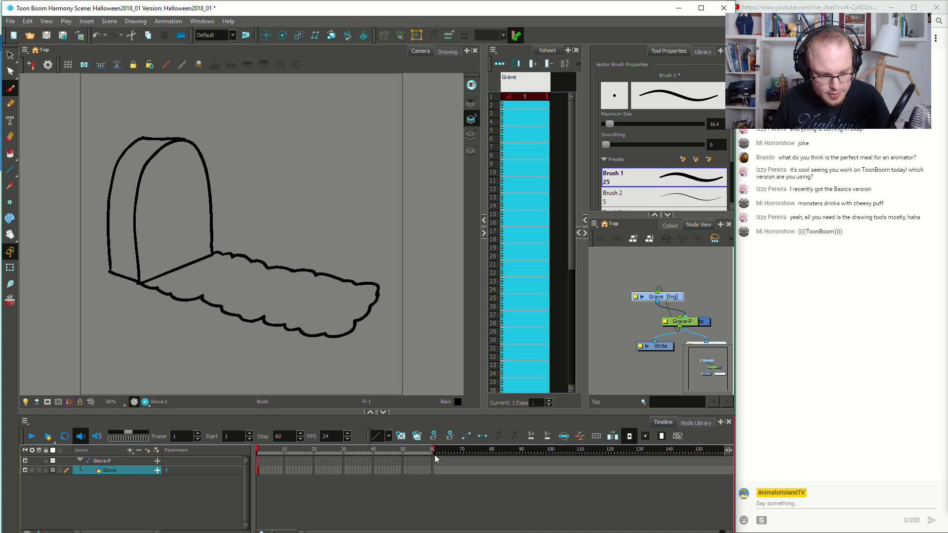
pyautogui.moveTo(435, 450)
pyautogui.mouseDown()
pyautogui.moveTo(560, 451)
pyautogui.moveTo(602, 462)
pyautogui.mouseUp()
pyautogui.moveTo(257, 476); pyautogui.dragTo(282, 471)
pyautogui.moveTo(578, 469); pyautogui.dragTo(605, 470)
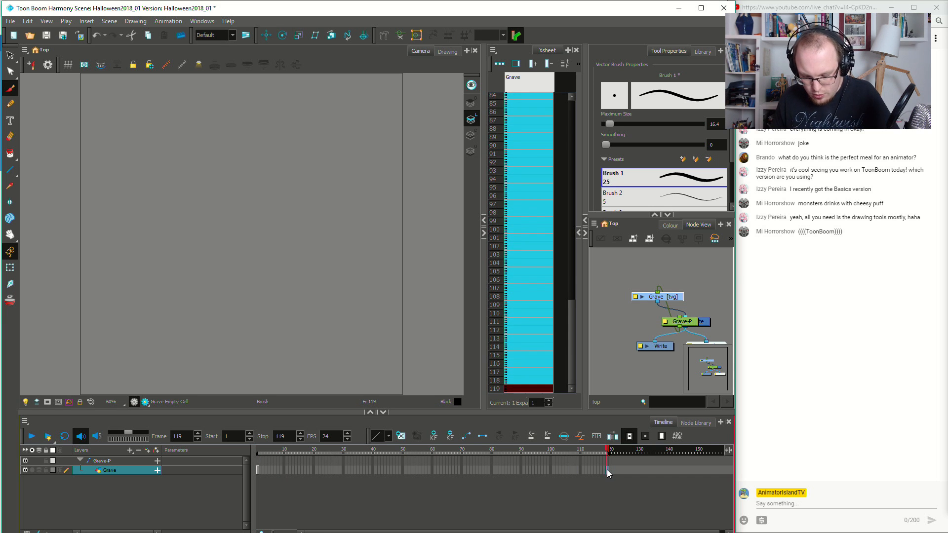
pyautogui.press('F5')
pyautogui.moveTo(270, 449)
pyautogui.mouseDown()
pyautogui.moveTo(245, 452)
pyautogui.moveTo(344, 455)
pyautogui.moveTo(282, 450)
pyautogui.mouseUp()
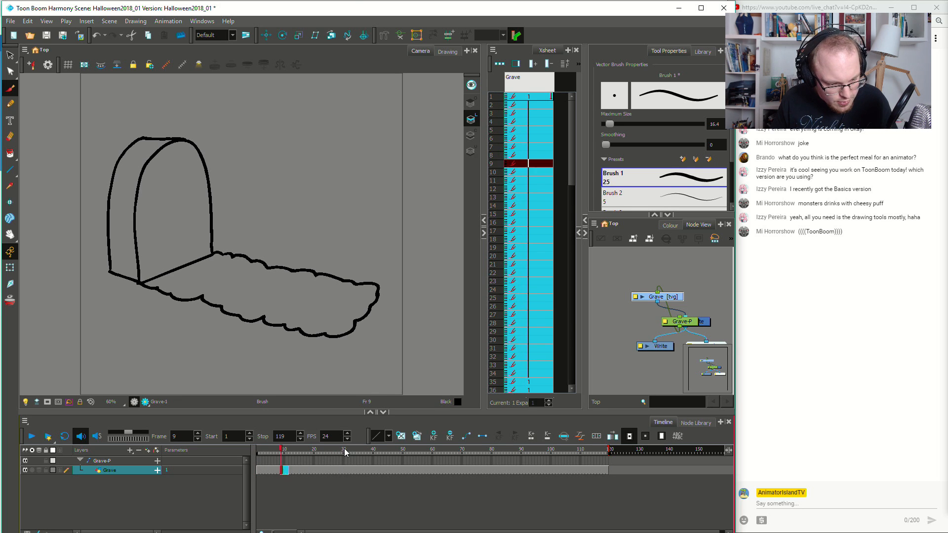
pyautogui.moveTo(344, 449); pyautogui.dragTo(173, 466)
pyautogui.moveTo(356, 453); pyautogui.dragTo(147, 478)
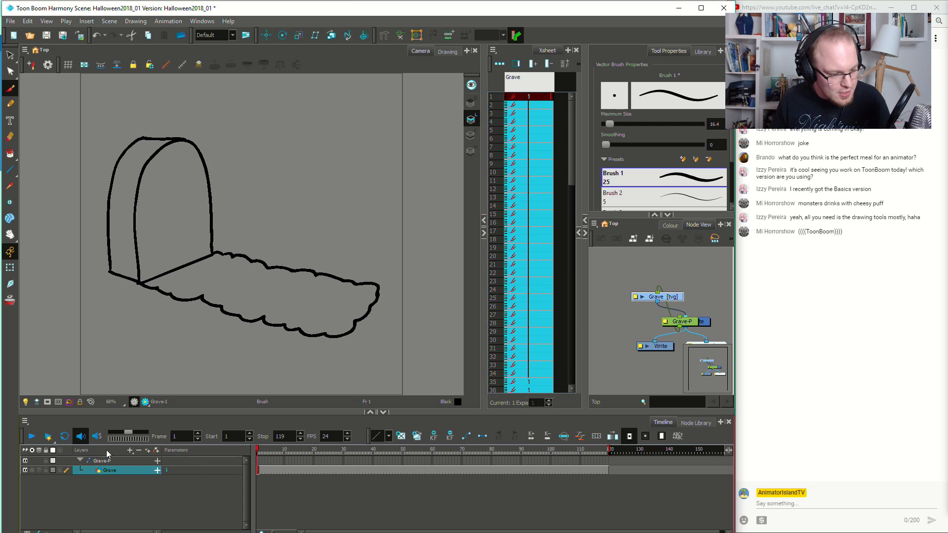
# Add keyframes on the Grave-P peg at frames 1 and 14
pyautogui.click(114, 462)
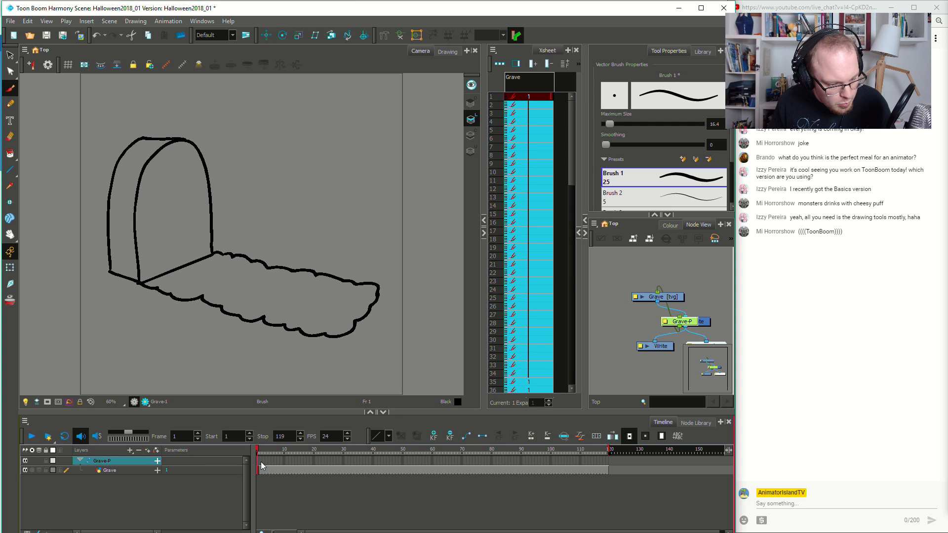
pyautogui.click(287, 462)
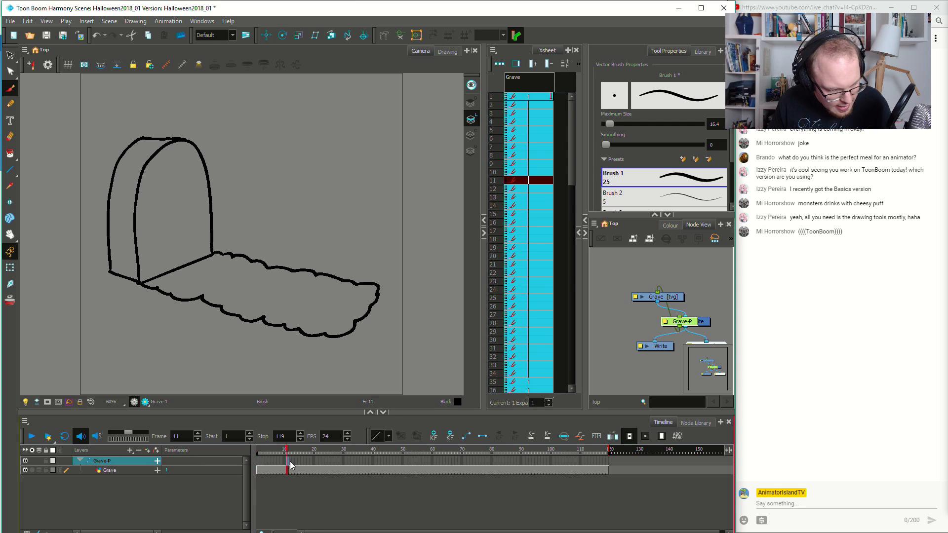
pyautogui.click(258, 461)
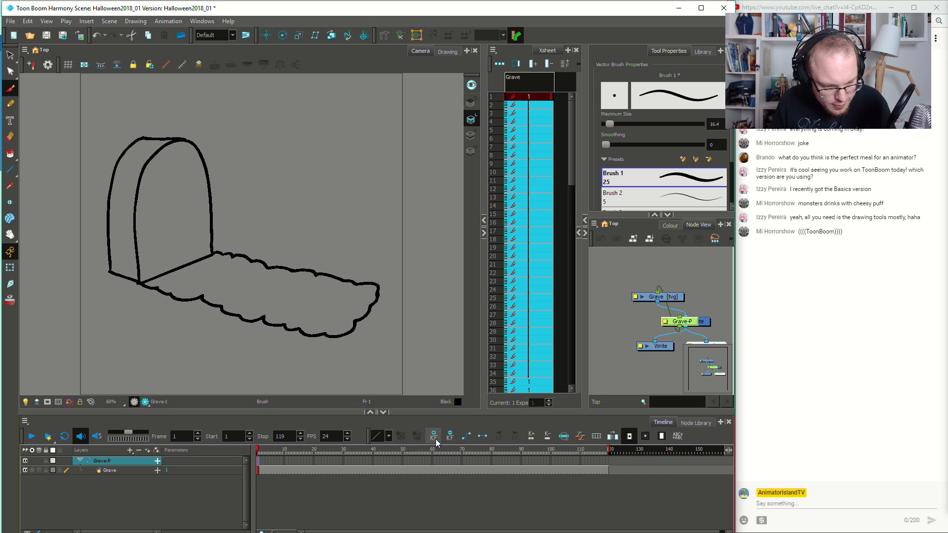
pyautogui.click(287, 462)
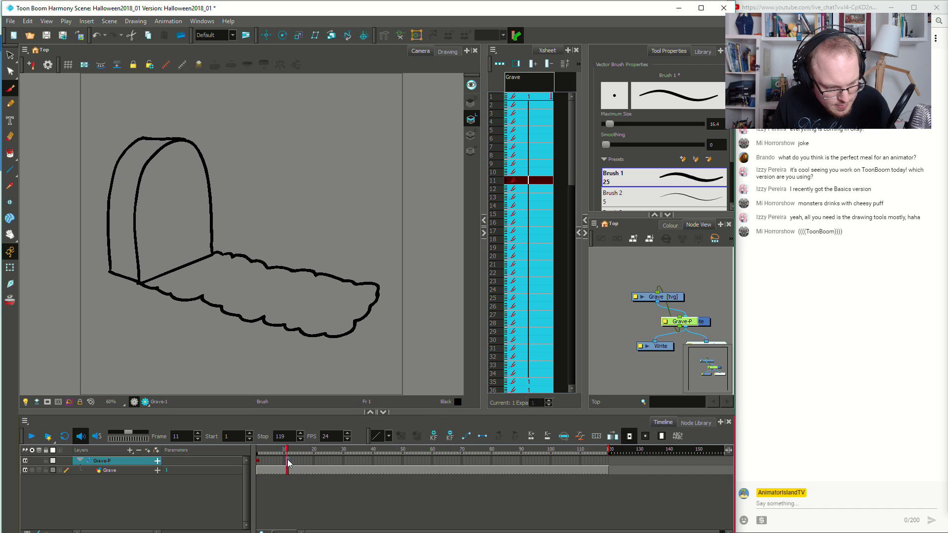
pyautogui.click(296, 463)
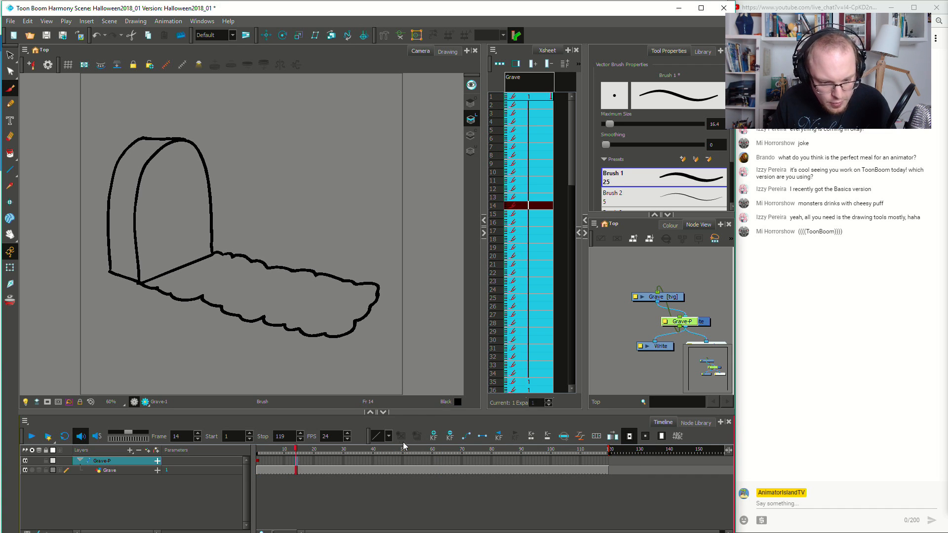
pyautogui.click(433, 436)
pyautogui.moveTo(298, 449); pyautogui.dragTo(257, 452)
pyautogui.click(262, 460)
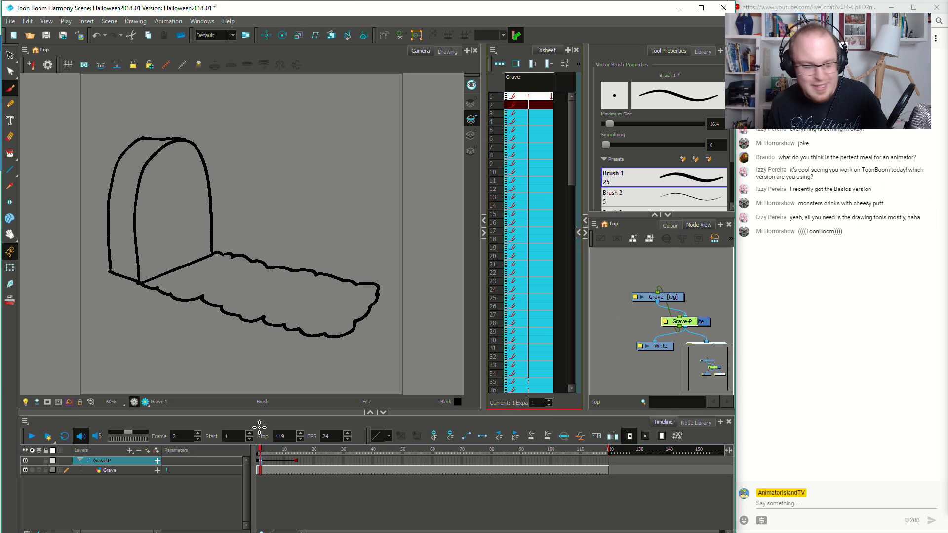
# At frame 1, move the whole grave horizontally past the right edge of the camera frame with the Transform tool, and play the animation
pyautogui.click(297, 462)
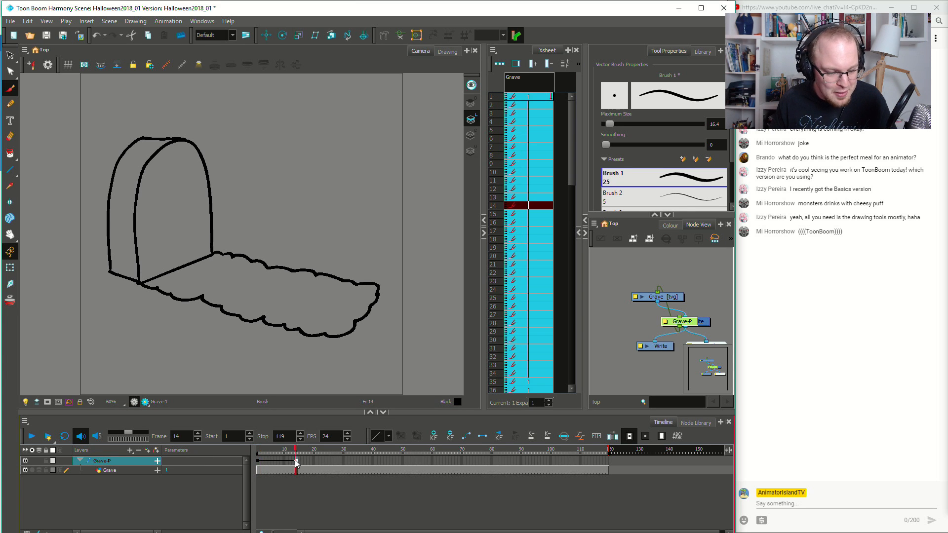
pyautogui.click(259, 462)
pyautogui.hotkey('shift', 't')
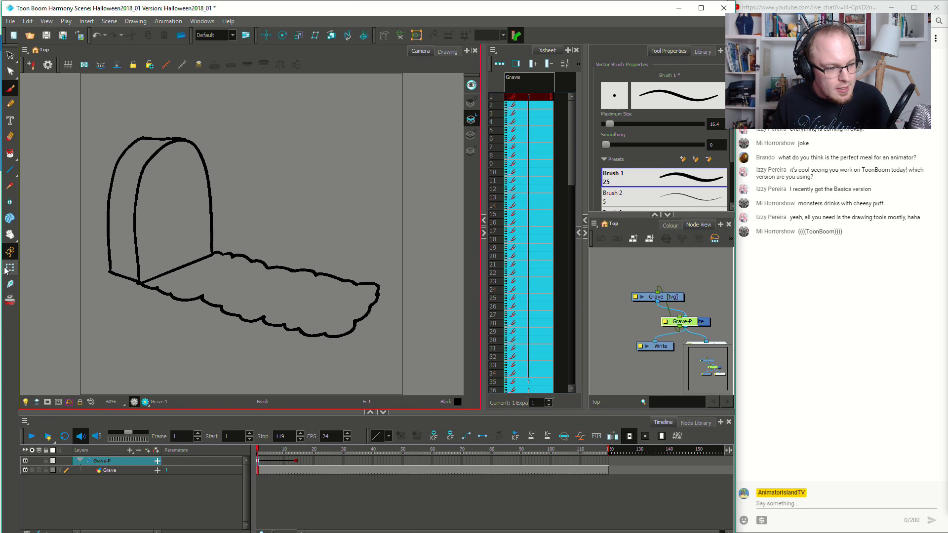
pyautogui.hotkey('ctrl', 'a')
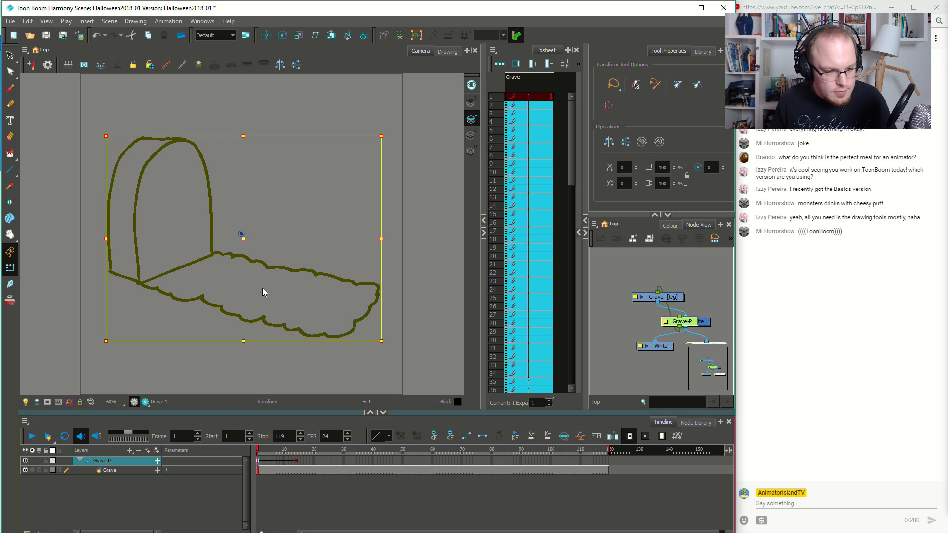
pyautogui.moveTo(253, 246); pyautogui.dragTo(568, 247)
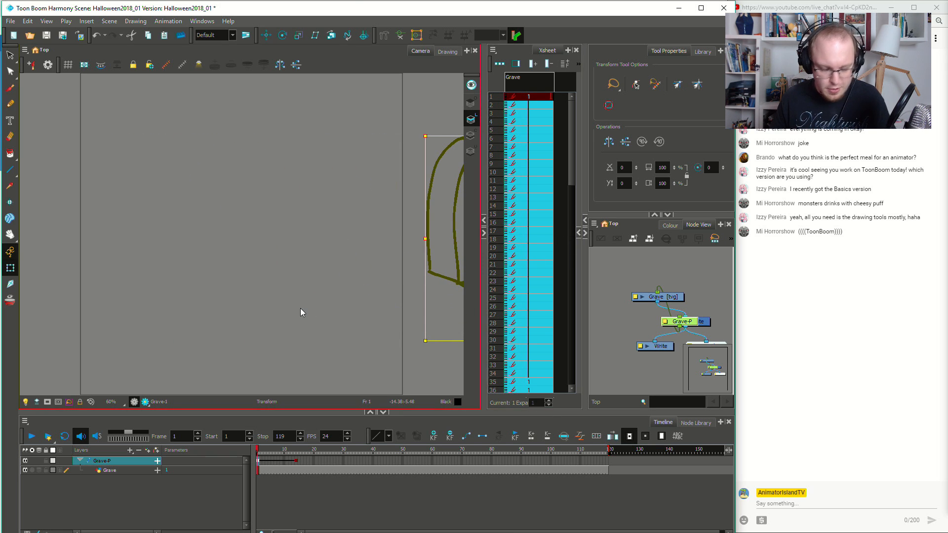
pyautogui.press('Return')
pyautogui.press('Return')
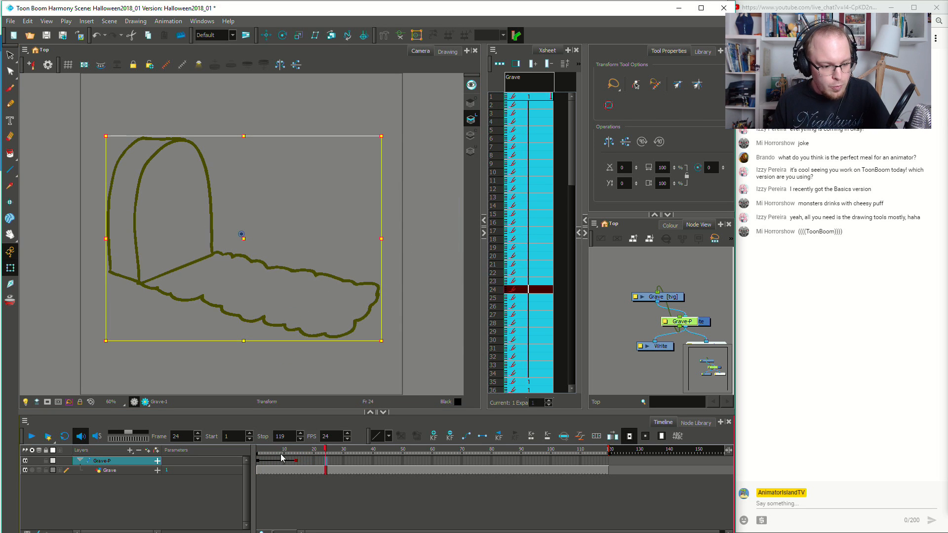
# Move the peg's second keyframe to frame 16 and play the slide-in again
pyautogui.click(296, 463)
pyautogui.moveTo(300, 466); pyautogui.dragTo(221, 455)
pyautogui.press('Return')
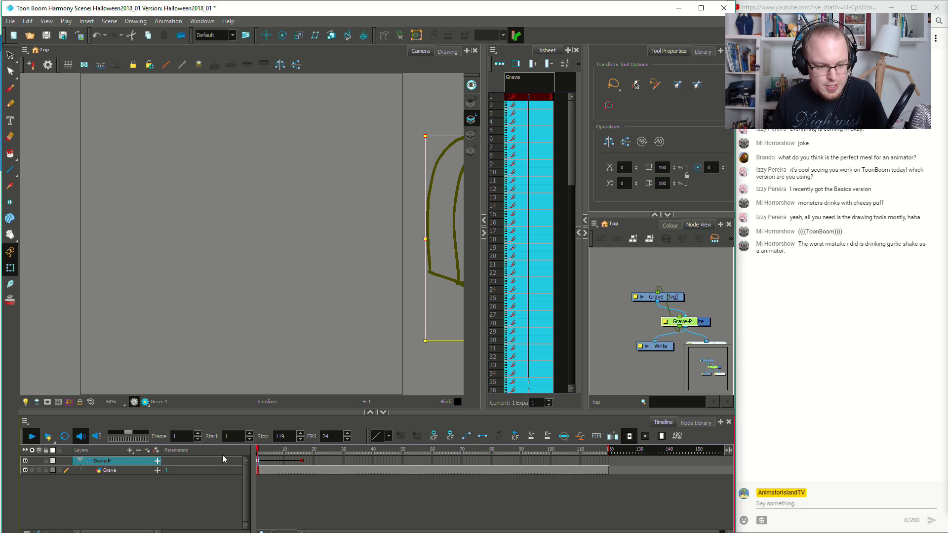
# Ease the peg's motion into the frame 16 keyframe with a left time ratio of 61.84 and value ratio 0, and play it back
pyautogui.moveTo(290, 461); pyautogui.dragTo(302, 463)
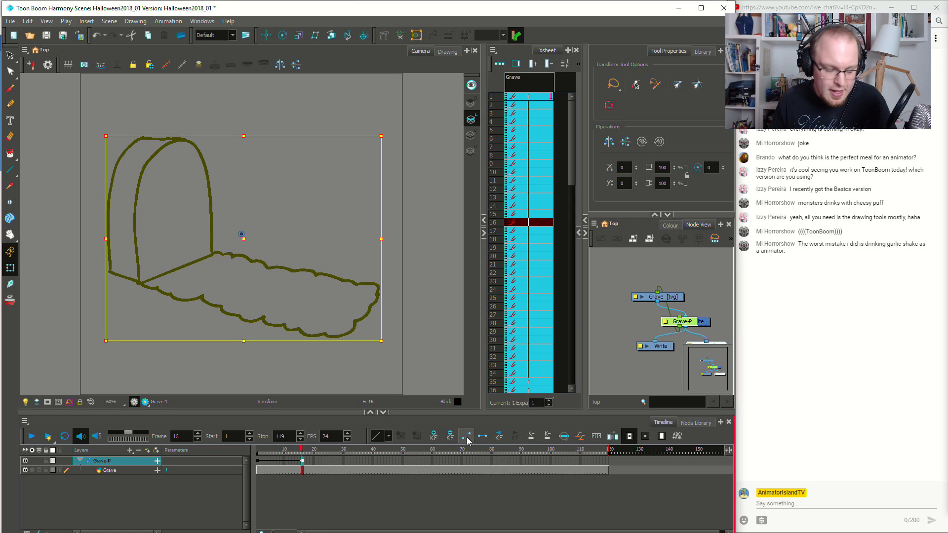
pyautogui.moveTo(304, 464)
pyautogui.mouseDown()
pyautogui.moveTo(319, 463)
pyautogui.moveTo(303, 462)
pyautogui.mouseUp()
pyautogui.click(304, 464)
pyautogui.click(580, 436)
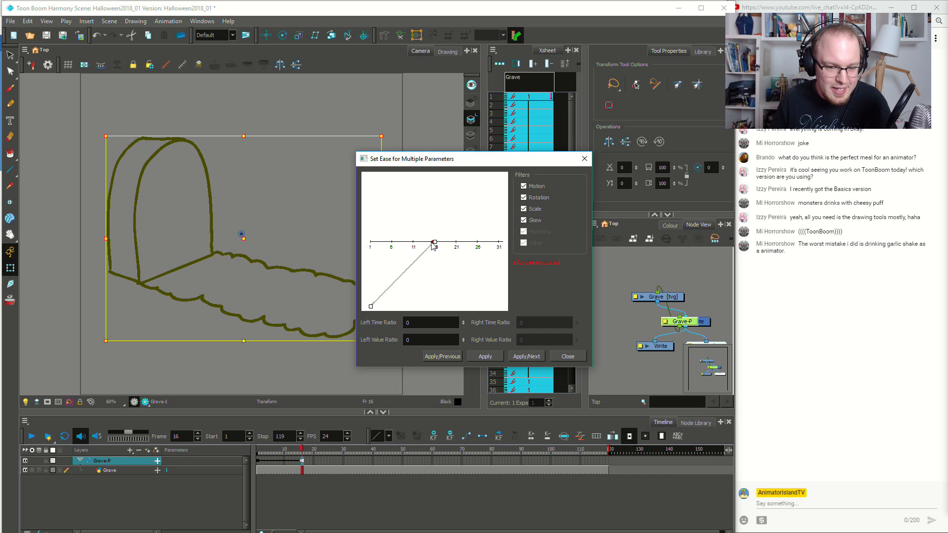
pyautogui.moveTo(433, 243); pyautogui.dragTo(395, 245)
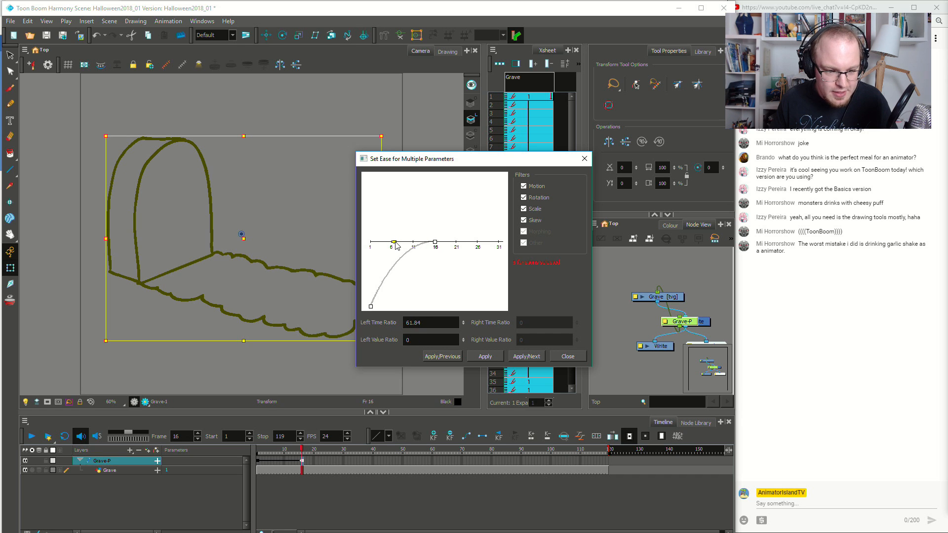
pyautogui.click(485, 357)
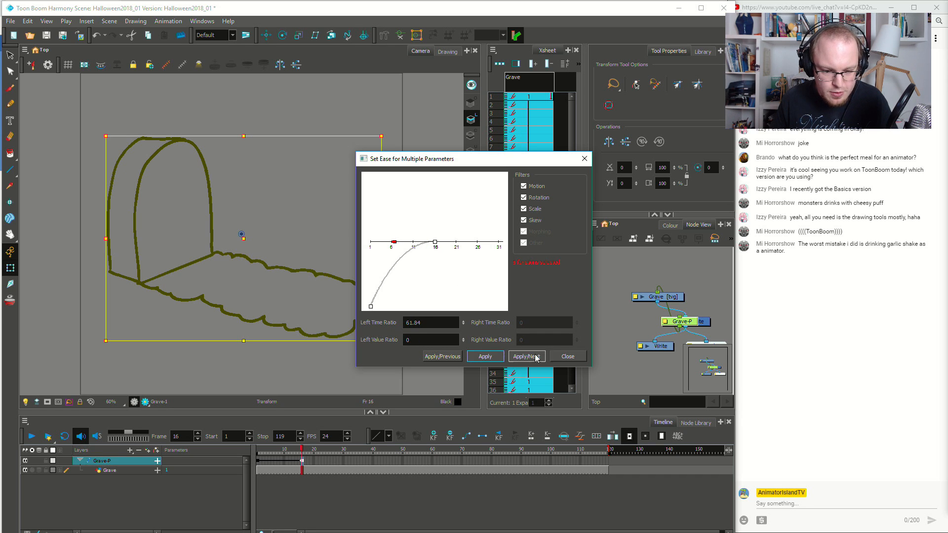
pyautogui.click(568, 356)
pyautogui.press('Return')
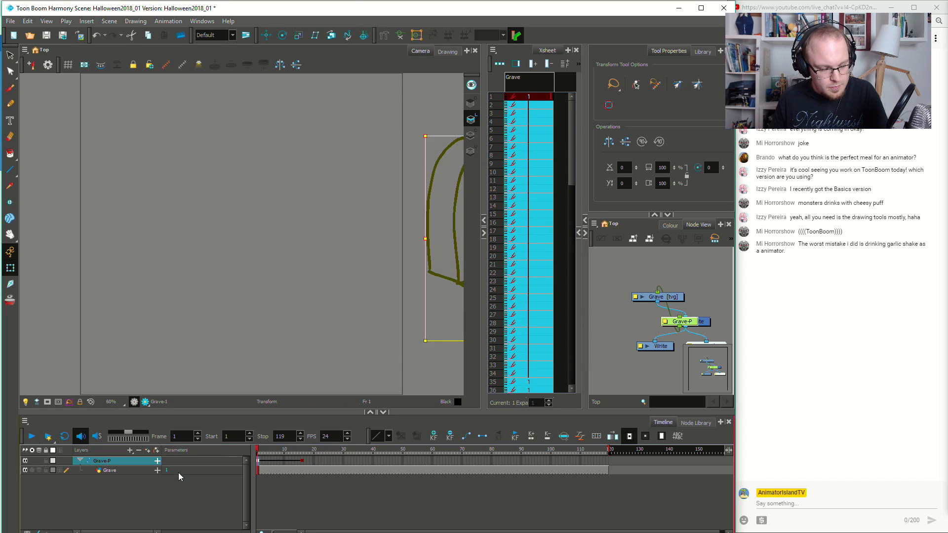
pyautogui.click(324, 479)
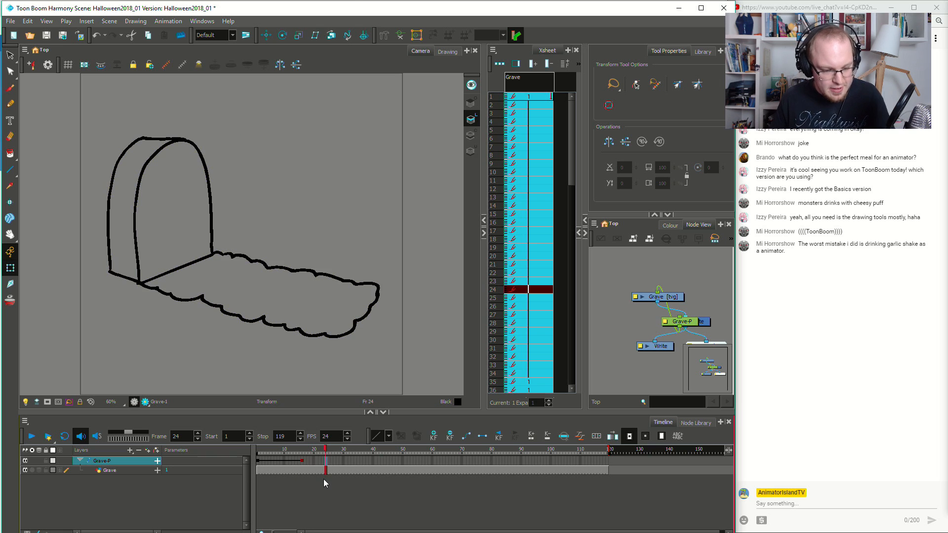
pyautogui.click(304, 462)
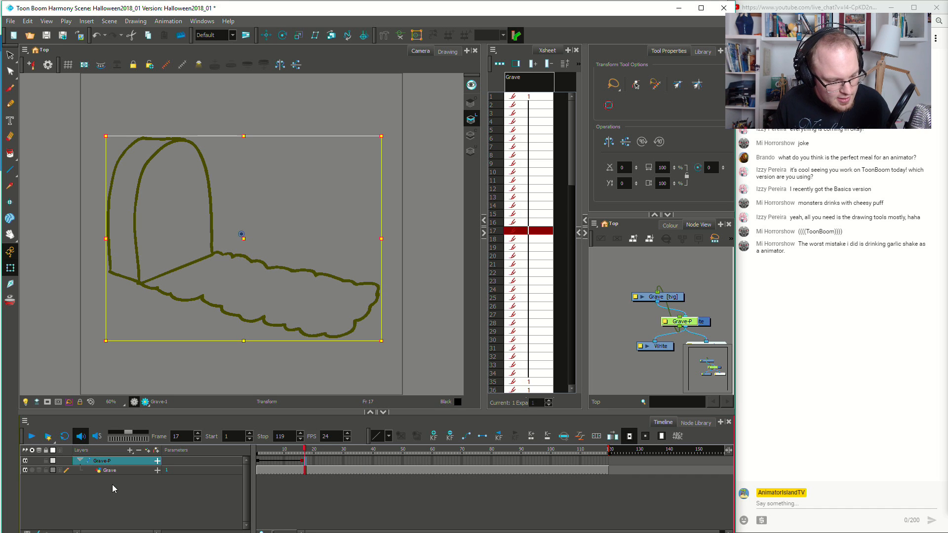
pyautogui.click(312, 462)
pyautogui.click(305, 462)
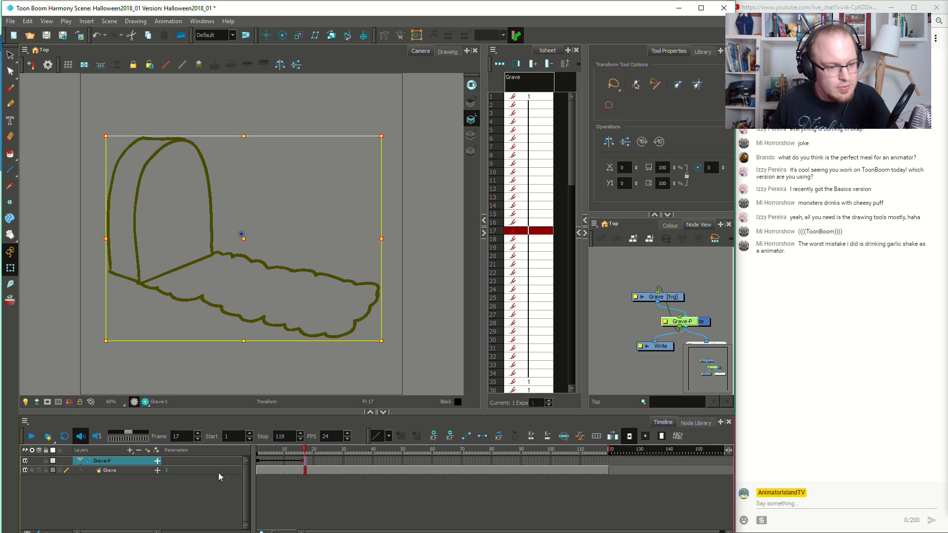
pyautogui.click(271, 472)
pyautogui.click(77, 491)
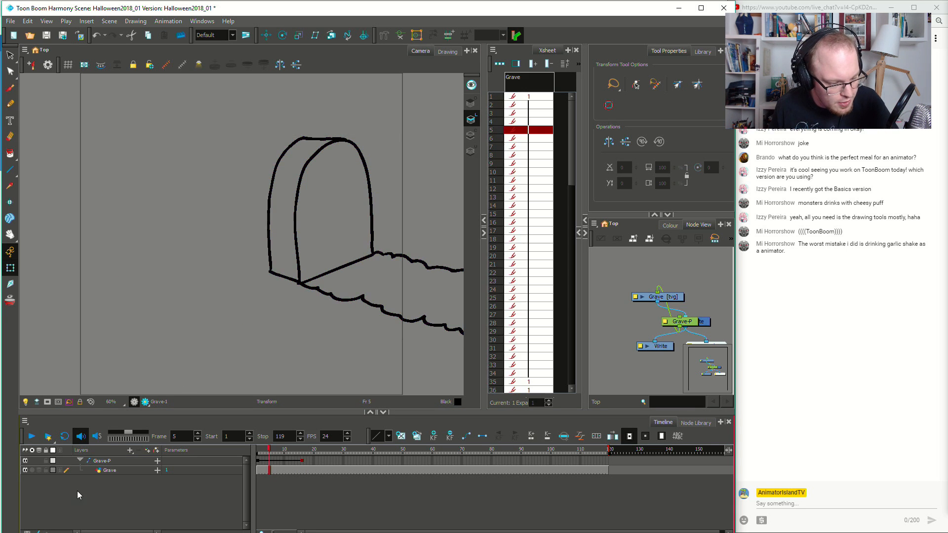
pyautogui.click(130, 472)
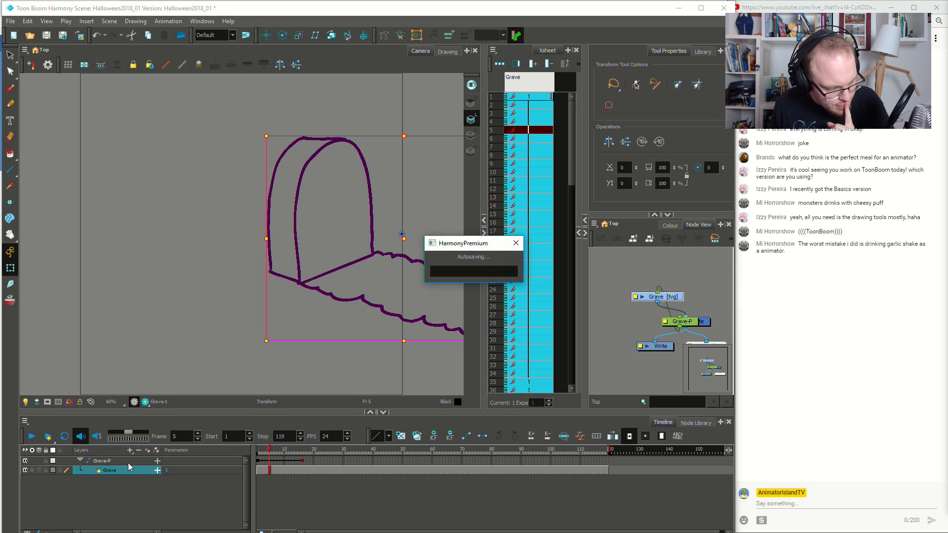
pyautogui.click(128, 462)
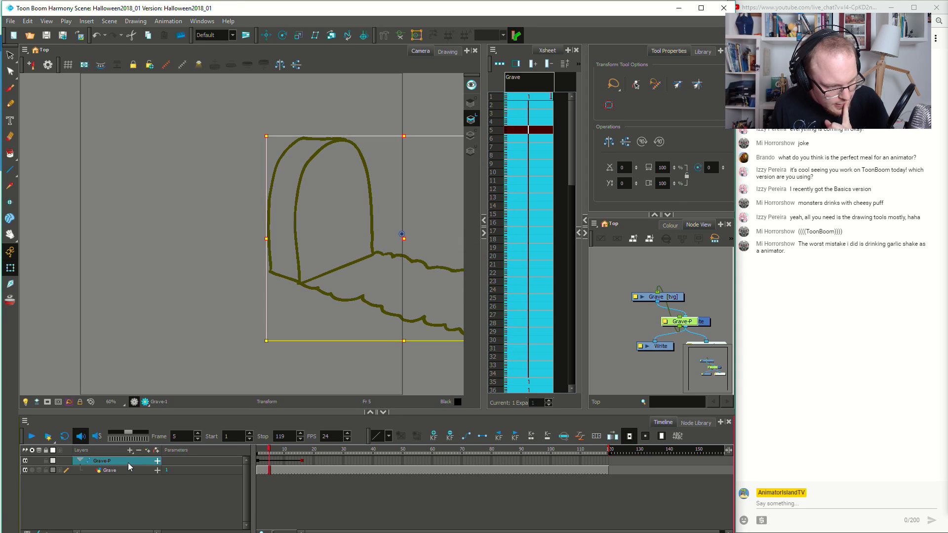
# Add two vector drawing layers named Zombie_Arm01 and Zombie_Arm02 above the Grave layer under the Grave-P peg
pyautogui.click(128, 470)
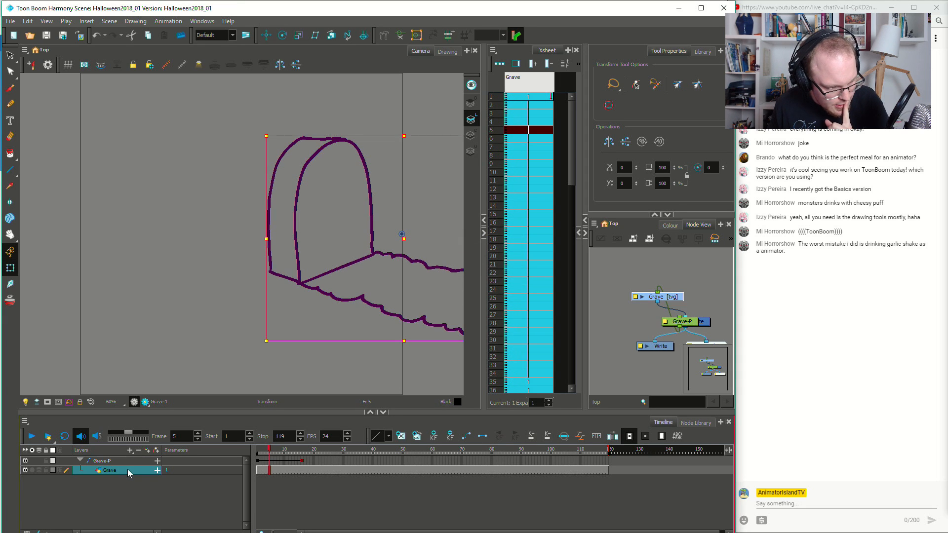
pyautogui.click(148, 452)
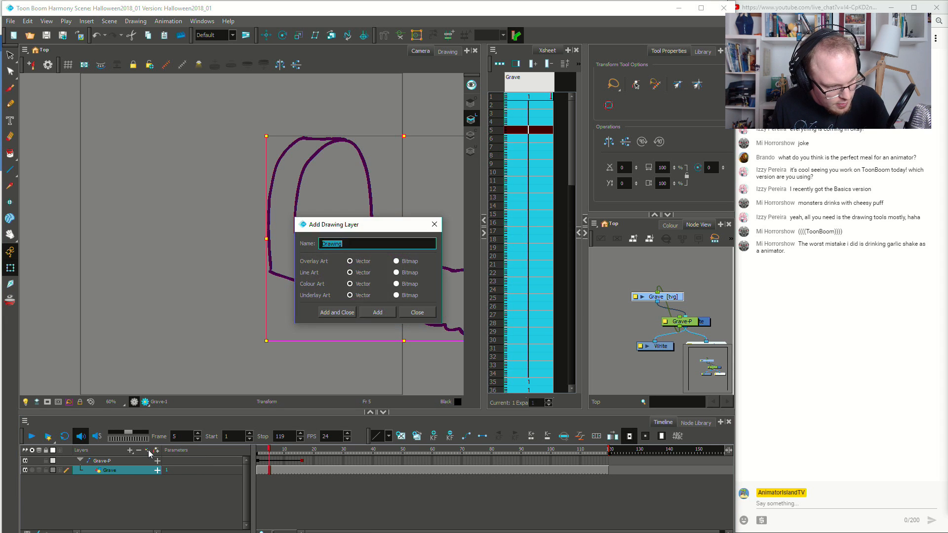
pyautogui.write('Zombie_Arm01')
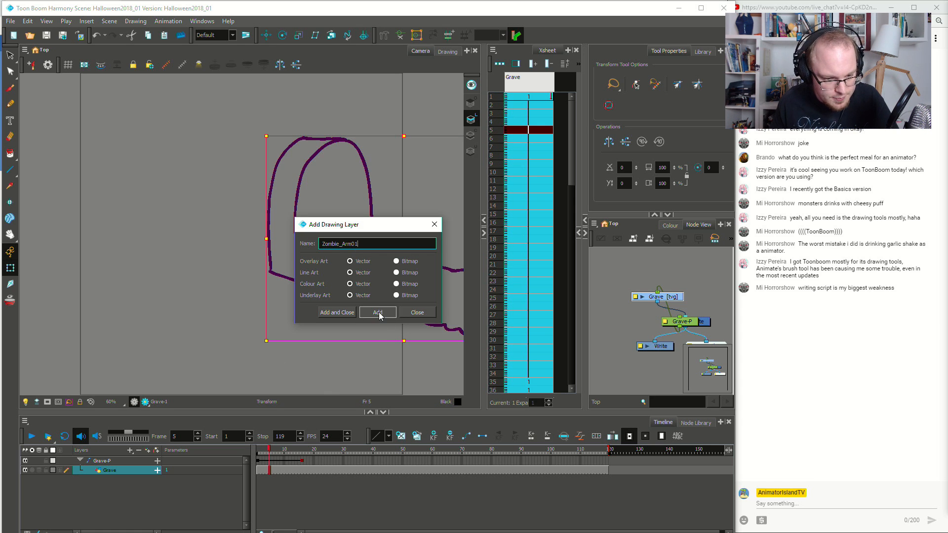
pyautogui.click(379, 313)
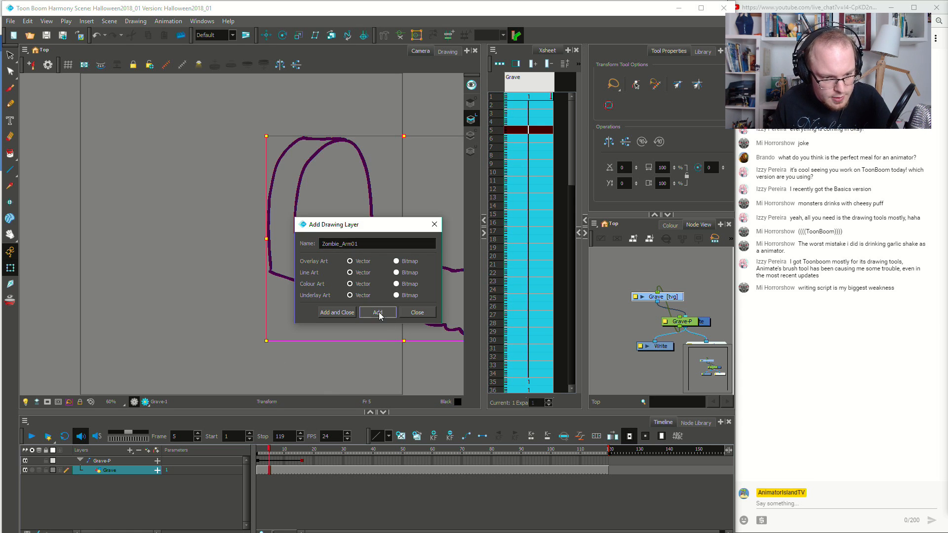
pyautogui.click(364, 242)
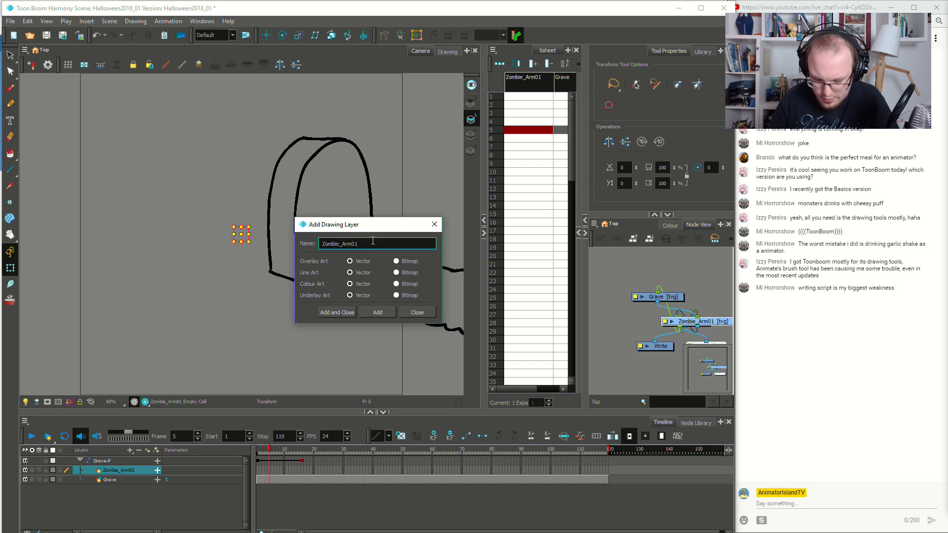
pyautogui.write('2')
pyautogui.click(378, 311)
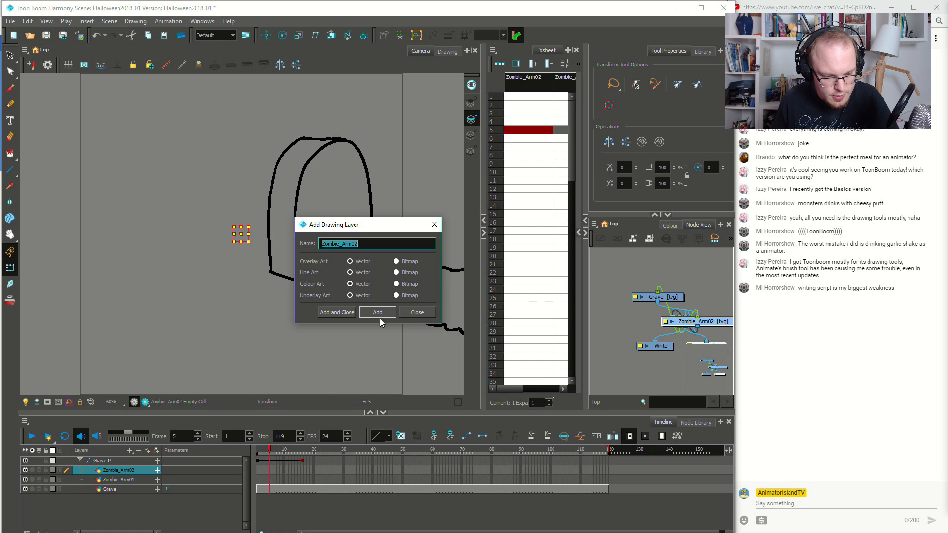
pyautogui.click(427, 228)
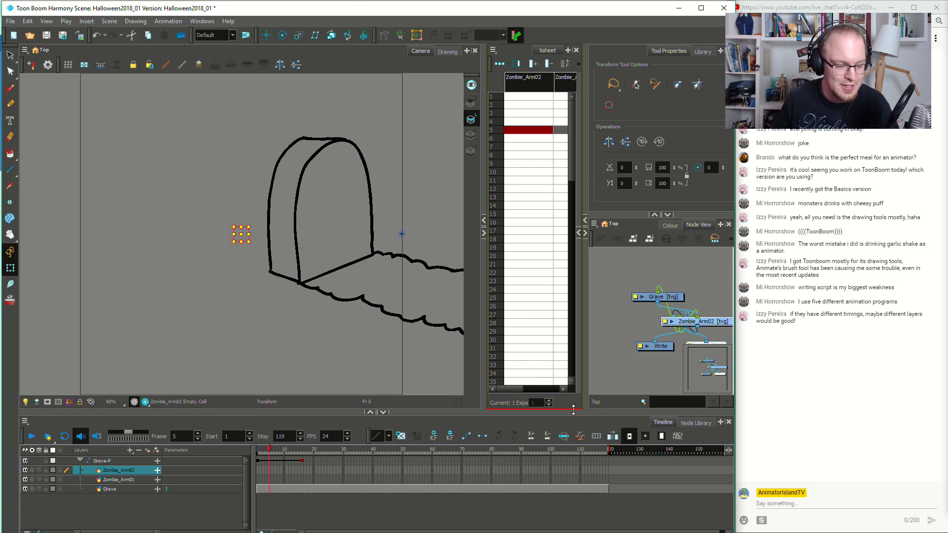
# Create an empty drawing at frame 23 on Zombie_Arm01, extend its exposure to frame 119, and return to frame 23
pyautogui.moveTo(278, 449)
pyautogui.mouseDown()
pyautogui.moveTo(336, 452)
pyautogui.moveTo(235, 458)
pyautogui.moveTo(319, 455)
pyautogui.moveTo(333, 466)
pyautogui.moveTo(322, 470)
pyautogui.mouseUp()
pyautogui.click(324, 478)
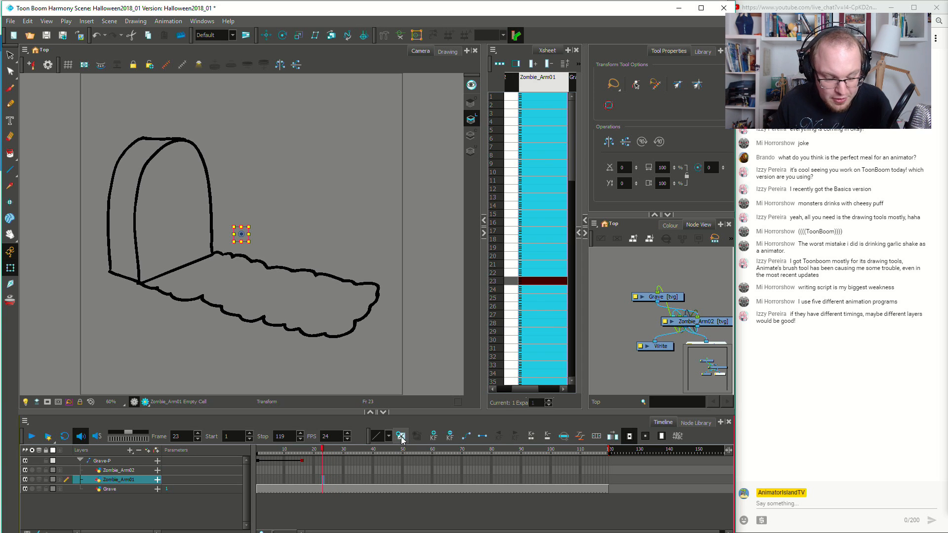
pyautogui.click(450, 479)
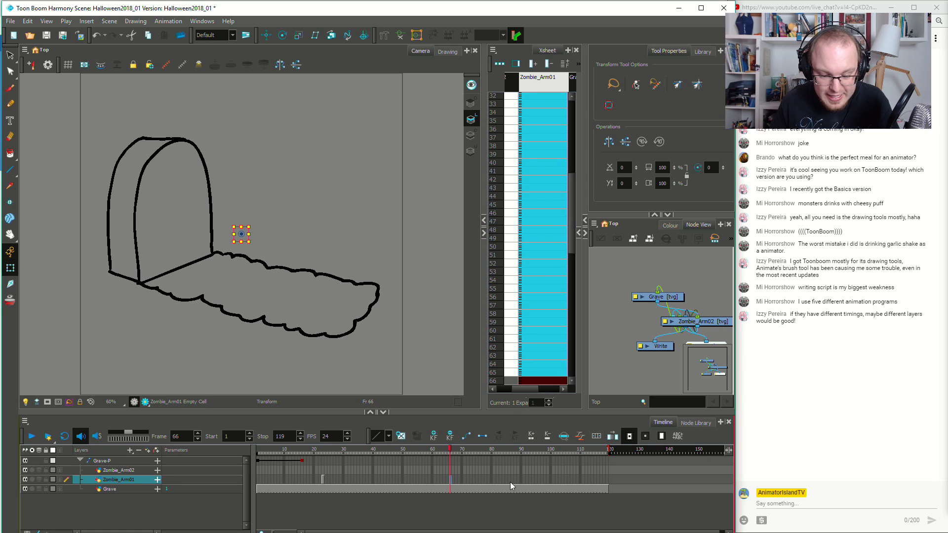
pyautogui.click(607, 477)
pyautogui.press('F5')
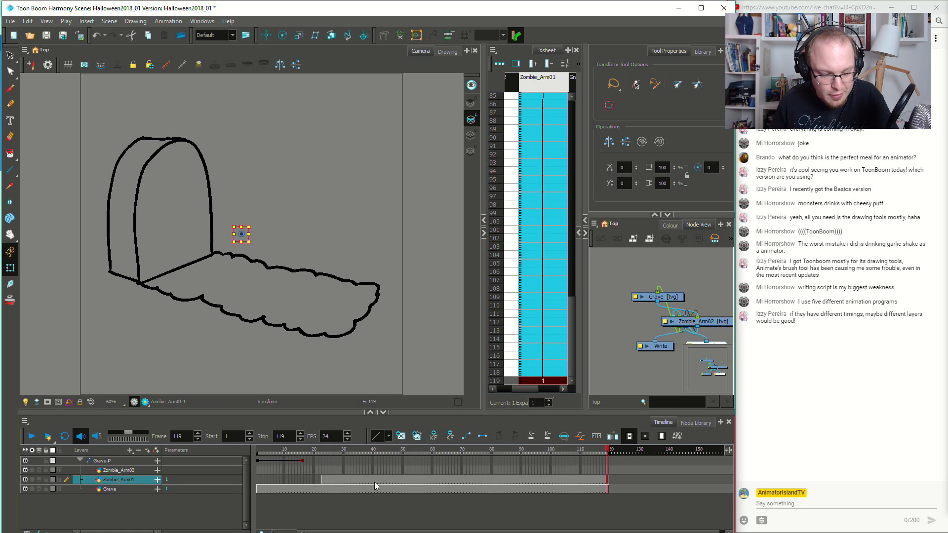
pyautogui.click(324, 480)
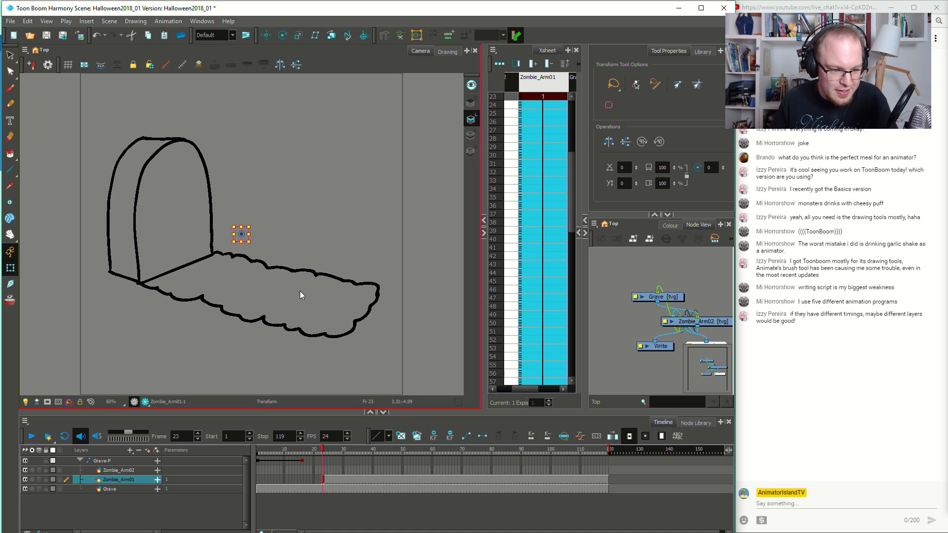
# With the Brush tool, draw a small two-bump line of disturbed dirt on the burial mound near the tombstone
pyautogui.hotkey('alt', 'b')
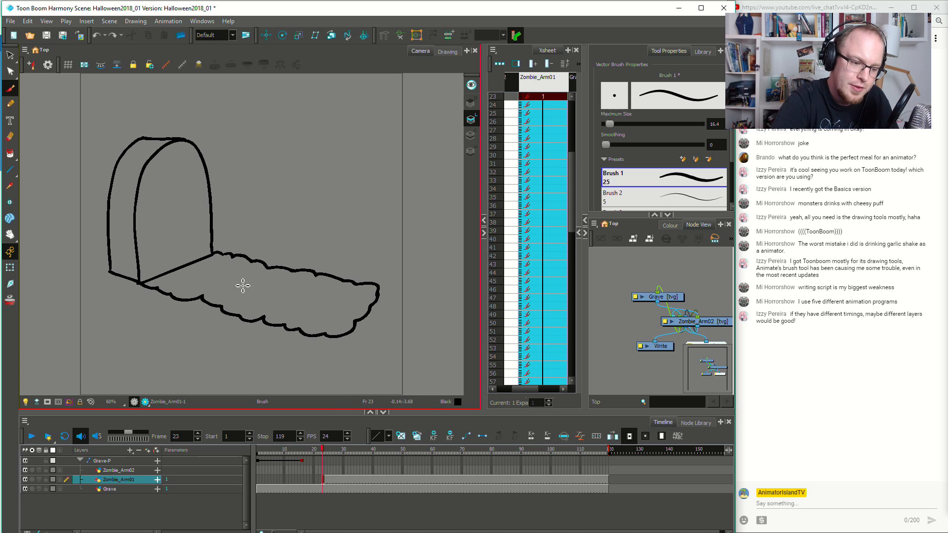
pyautogui.moveTo(242, 296)
pyautogui.mouseDown()
pyautogui.moveTo(244, 220)
pyautogui.moveTo(261, 226)
pyautogui.moveTo(257, 303)
pyautogui.mouseUp()
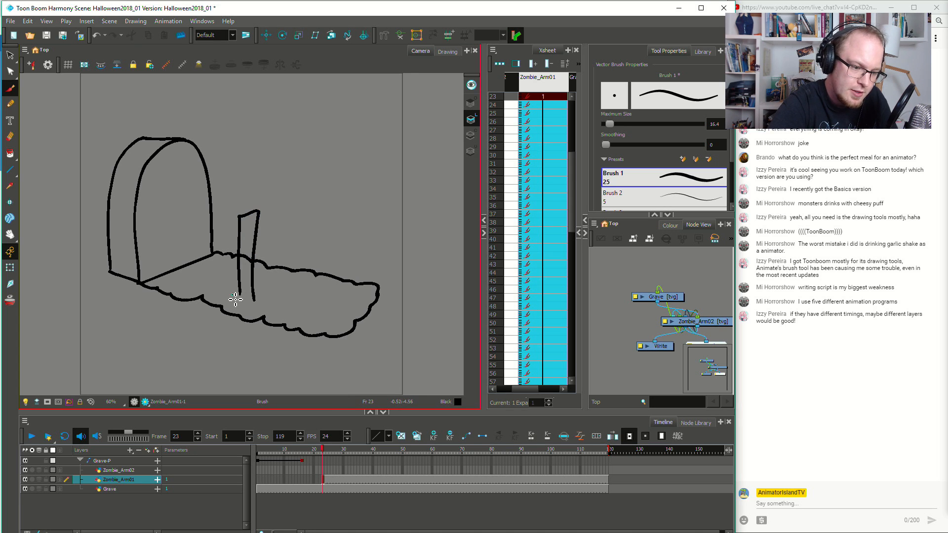
pyautogui.hotkey('ctrl', 'z')
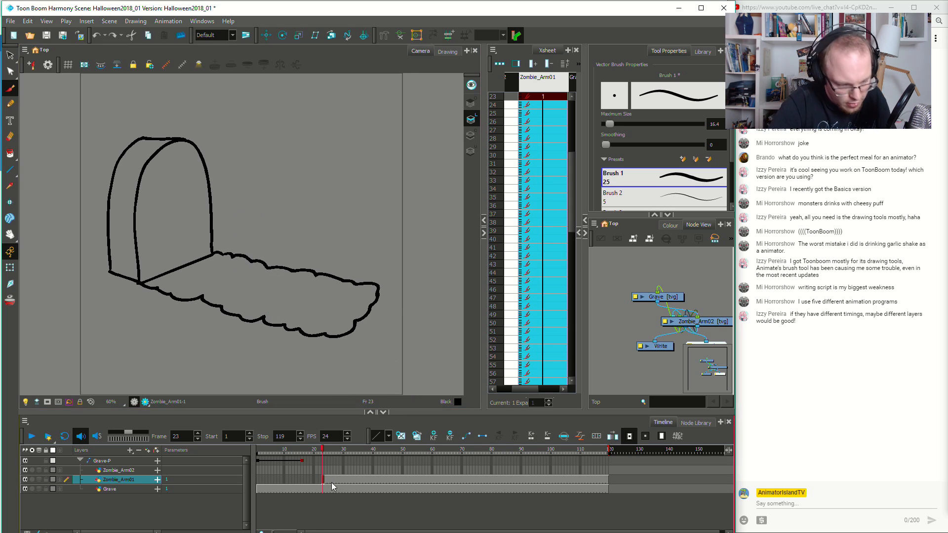
pyautogui.moveTo(218, 292)
pyautogui.mouseDown()
pyautogui.moveTo(265, 299)
pyautogui.moveTo(235, 297)
pyautogui.moveTo(259, 295)
pyautogui.mouseUp()
pyautogui.hotkey('ctrl', 'z')
pyautogui.hotkey('ctrl', 'z')
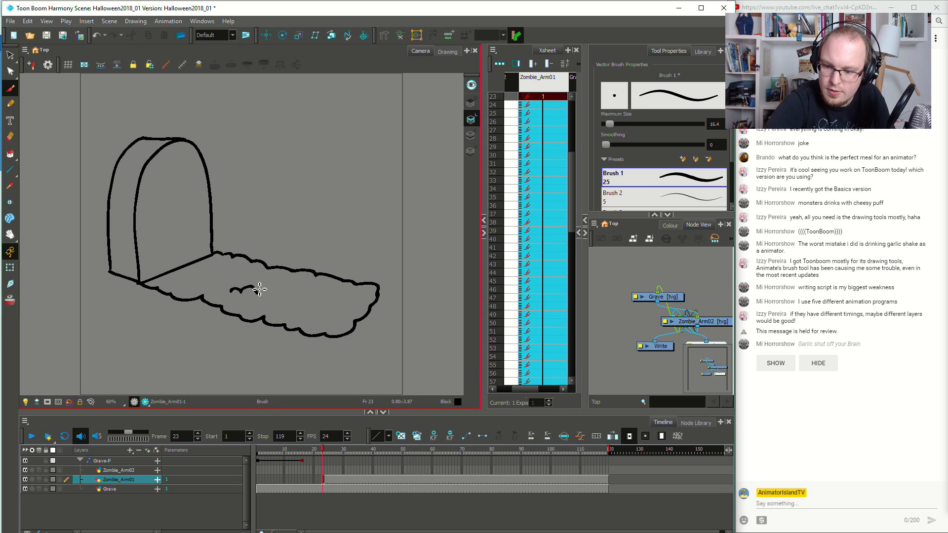
# Switch to the YouTube live chat, show the message held for review, and return to the drawing
pyautogui.click(703, 315)
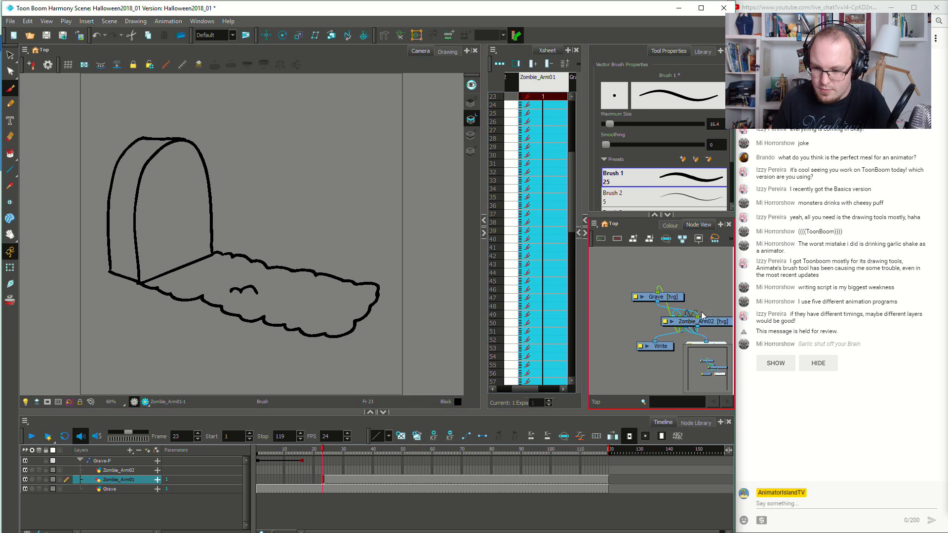
pyautogui.click(774, 363)
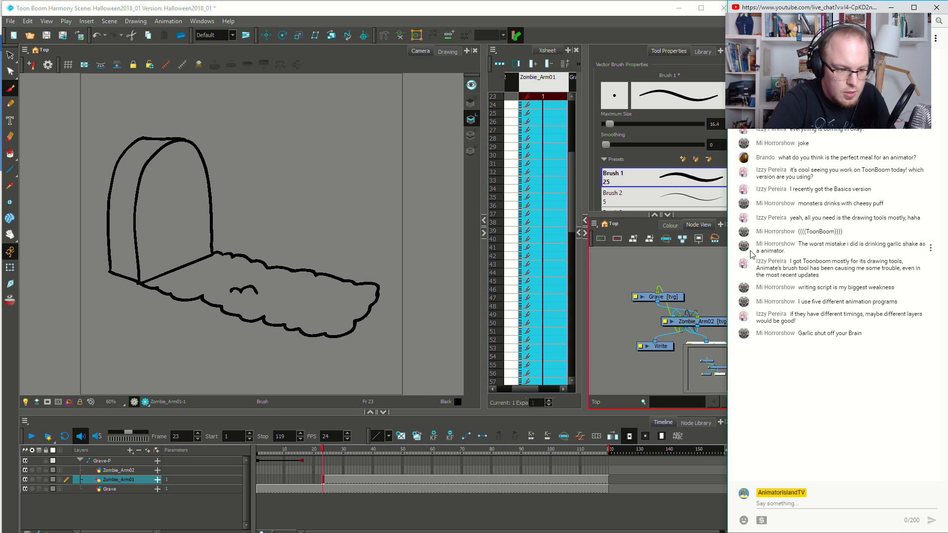
pyautogui.click(240, 291)
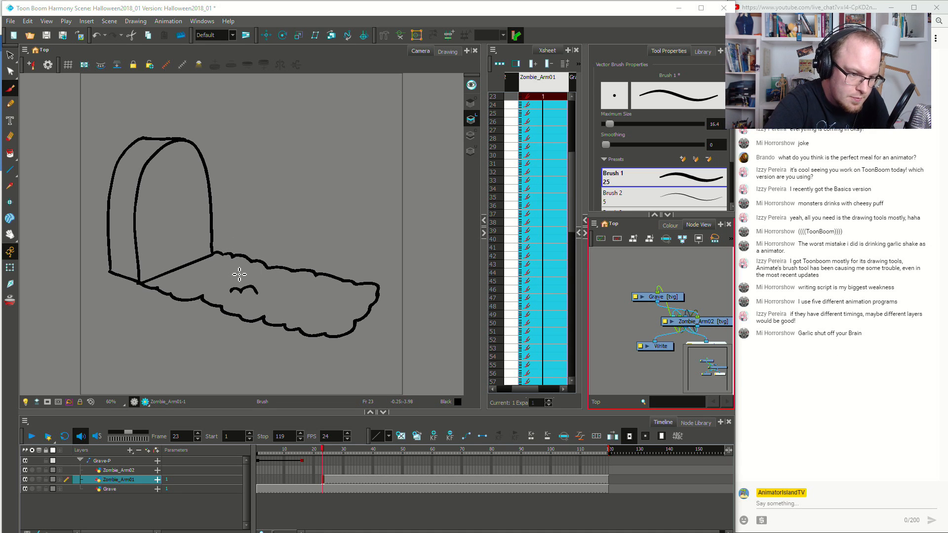
# Draw a narrow, slightly tilted sleeve rising from the disturbed dirt for the first zombie arm
pyautogui.moveTo(236, 287); pyautogui.dragTo(231, 245)
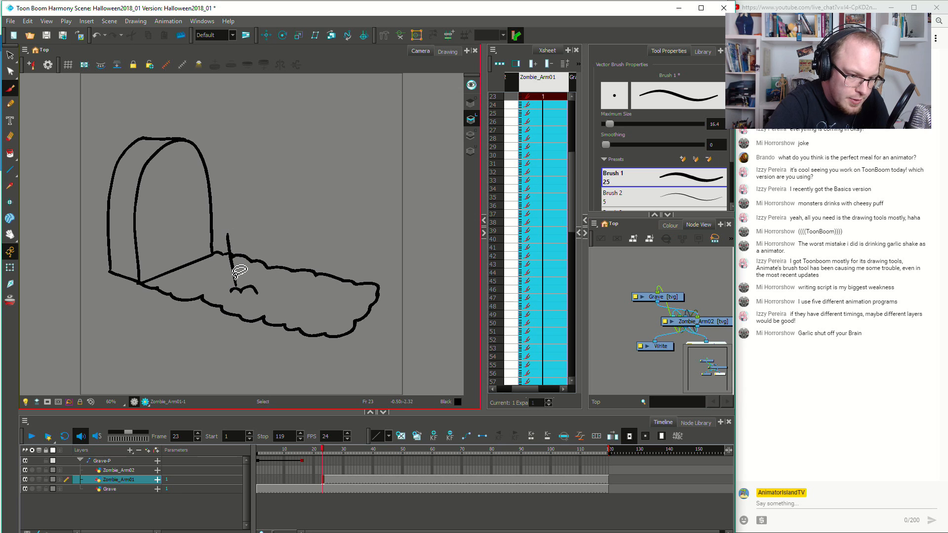
pyautogui.moveTo(236, 288)
pyautogui.mouseDown()
pyautogui.moveTo(245, 232)
pyautogui.moveTo(248, 278)
pyautogui.mouseUp()
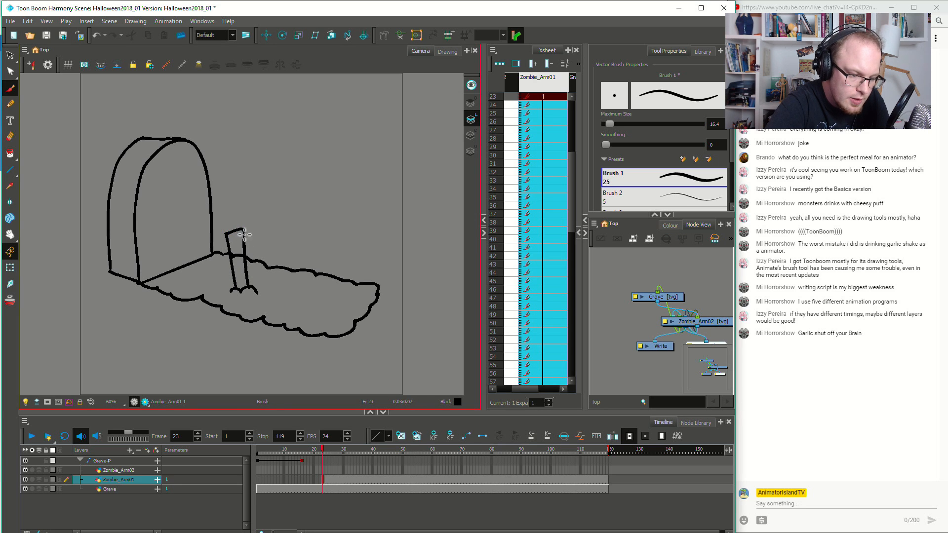
pyautogui.moveTo(234, 234)
pyautogui.mouseDown()
pyautogui.moveTo(251, 222)
pyautogui.moveTo(251, 204)
pyautogui.moveTo(240, 201)
pyautogui.moveTo(241, 213)
pyautogui.moveTo(228, 200)
pyautogui.moveTo(241, 185)
pyautogui.moveTo(236, 174)
pyautogui.moveTo(220, 203)
pyautogui.moveTo(208, 186)
pyautogui.moveTo(217, 176)
pyautogui.moveTo(203, 177)
pyautogui.moveTo(210, 206)
pyautogui.moveTo(189, 205)
pyautogui.moveTo(196, 220)
pyautogui.moveTo(229, 226)
pyautogui.mouseUp()
# Draw a clawed hand with bent fingers above the first arm's sleeve, then select the hand and resize it slightly
pyautogui.moveTo(255, 166)
pyautogui.mouseDown()
pyautogui.moveTo(237, 177)
pyautogui.moveTo(255, 212)
pyautogui.moveTo(269, 195)
pyautogui.mouseUp()
pyautogui.moveTo(183, 163); pyautogui.dragTo(185, 168)
pyautogui.click(287, 194)
pyautogui.moveTo(250, 174)
pyautogui.mouseDown()
pyautogui.moveTo(235, 194)
pyautogui.moveTo(257, 160)
pyautogui.mouseUp()
pyautogui.hotkey('ctrl', 'z')
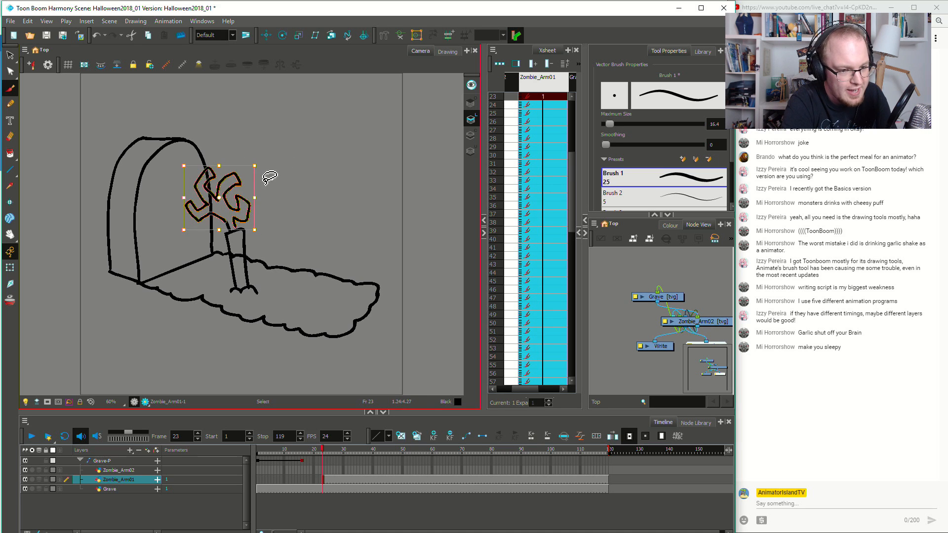
pyautogui.moveTo(241, 205); pyautogui.dragTo(242, 207)
pyautogui.hotkey('alt', 'b')
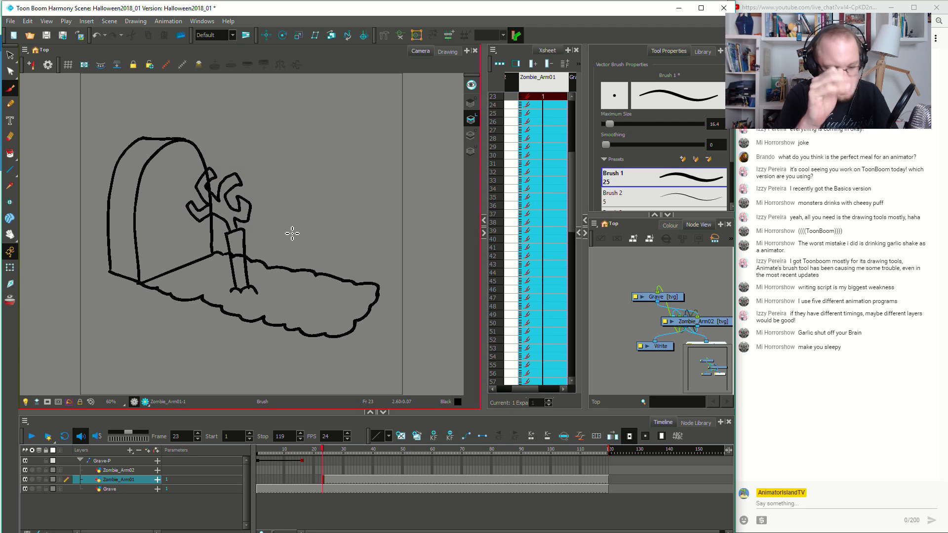
# Create an empty drawing at frame 27 on the Zombie_Arm02 layer
pyautogui.moveTo(322, 481); pyautogui.dragTo(334, 489)
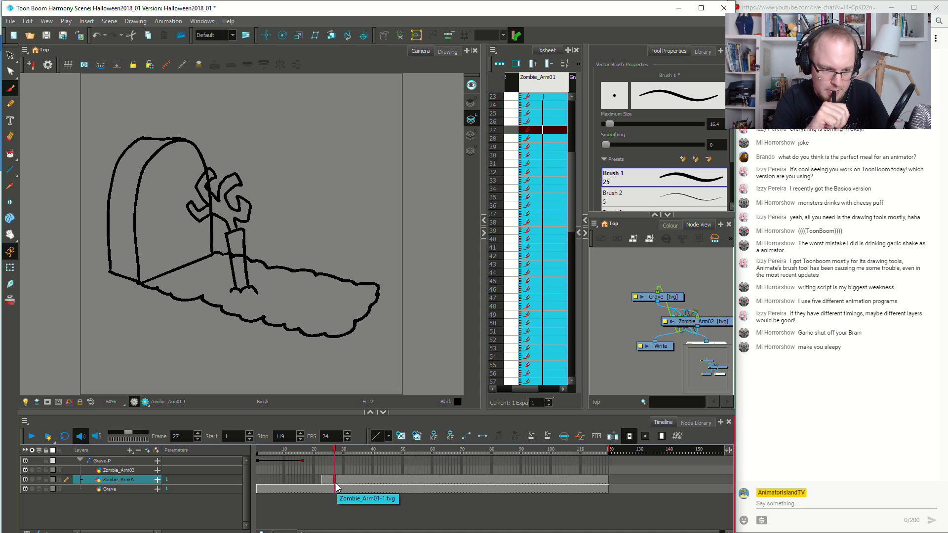
pyautogui.click(332, 484)
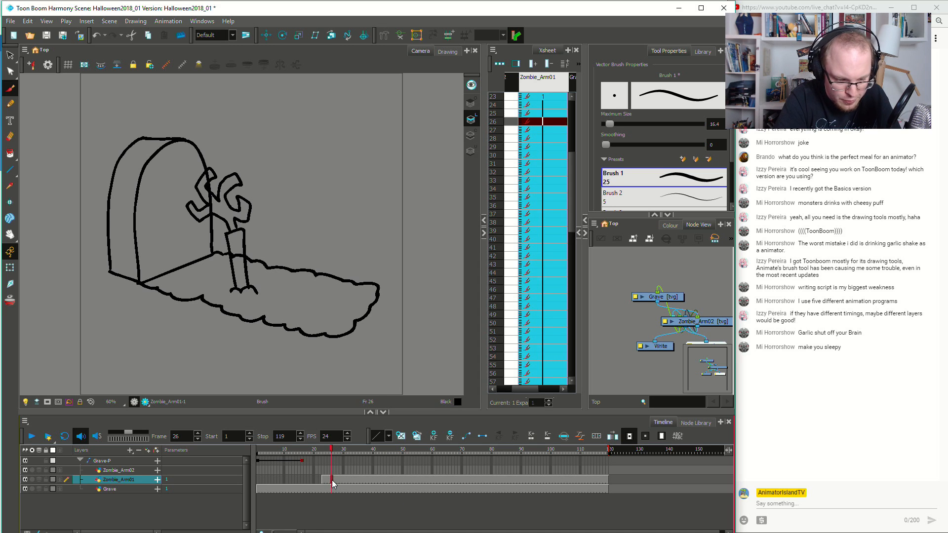
pyautogui.click(335, 474)
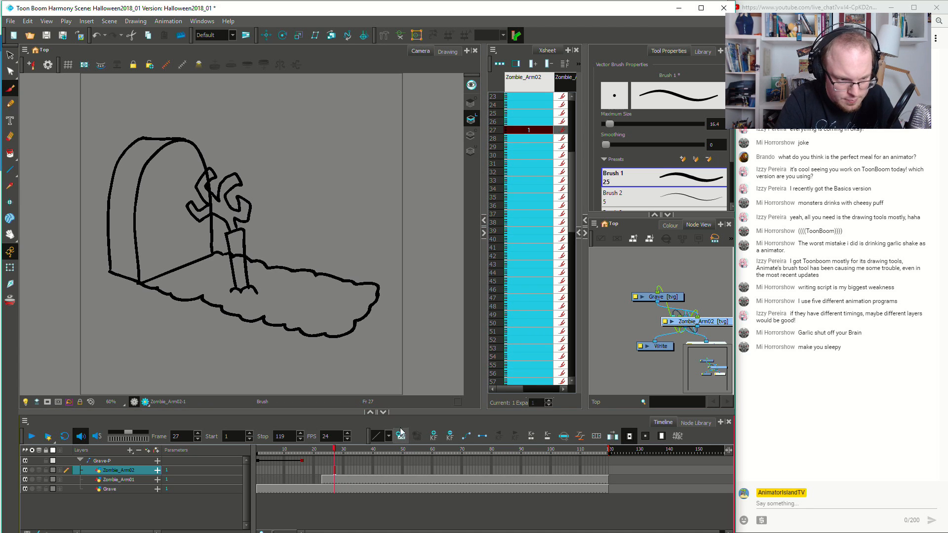
# Draw a second zombie arm with dirt bumps, a sleeve and a clawed hand further along the mound, away from the tombstone
pyautogui.moveTo(275, 285)
pyautogui.mouseDown()
pyautogui.moveTo(310, 289)
pyautogui.moveTo(292, 218)
pyautogui.mouseUp()
pyautogui.hotkey('ctrl', 'z')
pyautogui.moveTo(283, 280)
pyautogui.mouseDown()
pyautogui.moveTo(308, 235)
pyautogui.moveTo(294, 227)
pyautogui.moveTo(303, 233)
pyautogui.moveTo(307, 221)
pyautogui.moveTo(315, 239)
pyautogui.moveTo(323, 231)
pyautogui.moveTo(308, 222)
pyautogui.moveTo(323, 233)
pyautogui.moveTo(324, 208)
pyautogui.moveTo(344, 223)
pyautogui.moveTo(337, 199)
pyautogui.moveTo(355, 199)
pyautogui.moveTo(331, 194)
pyautogui.moveTo(330, 177)
pyautogui.moveTo(340, 176)
pyautogui.moveTo(331, 168)
pyautogui.moveTo(300, 211)
pyautogui.moveTo(316, 187)
pyautogui.mouseUp()
pyautogui.hotkey('ctrl', 'z')
pyautogui.hotkey('ctrl', 'z')
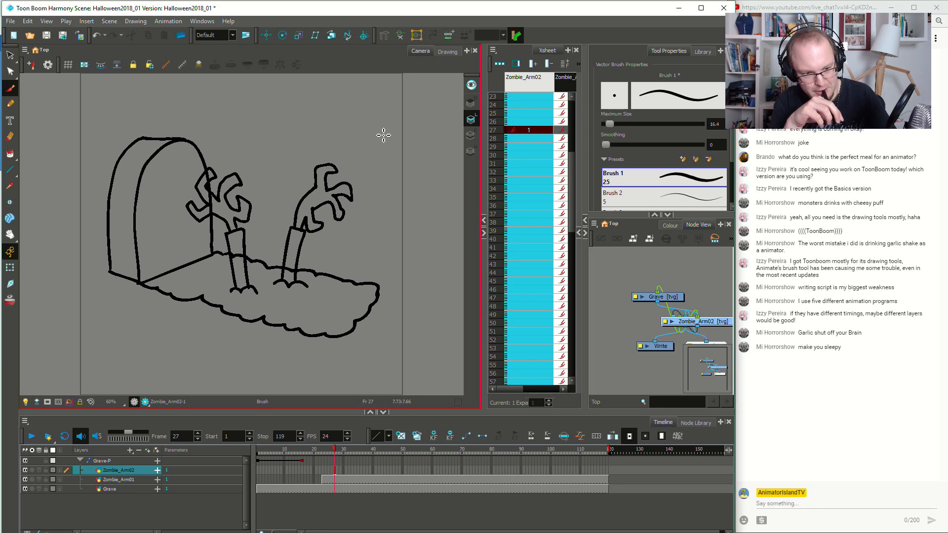
# Refine the outer fingers of the second zombie hand by redrawing the fingertip and removing stray strokes
pyautogui.press('e')
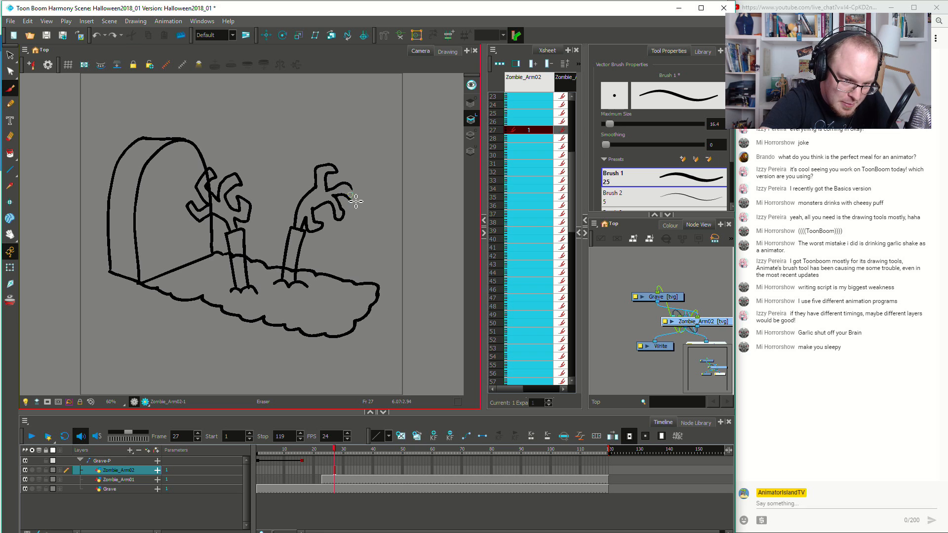
pyautogui.press('b')
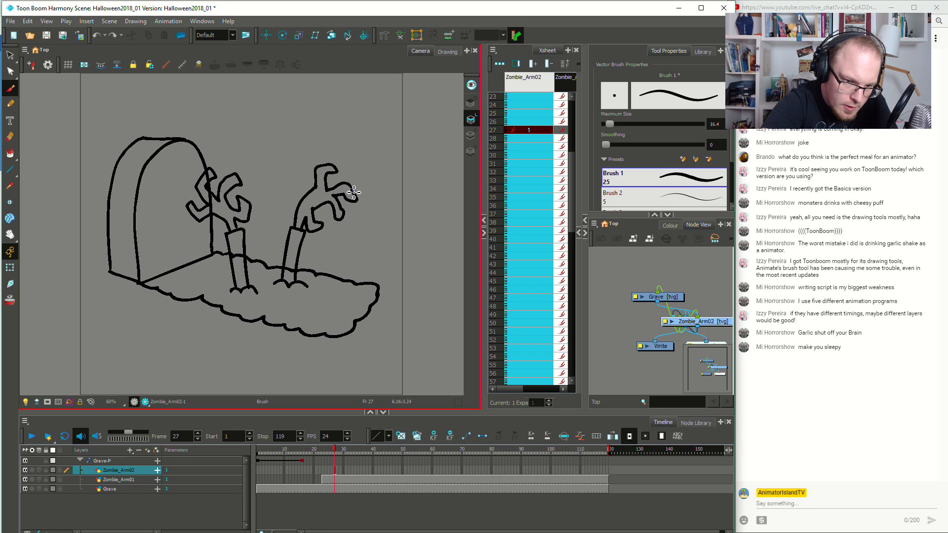
pyautogui.hotkey('alt', 'e')
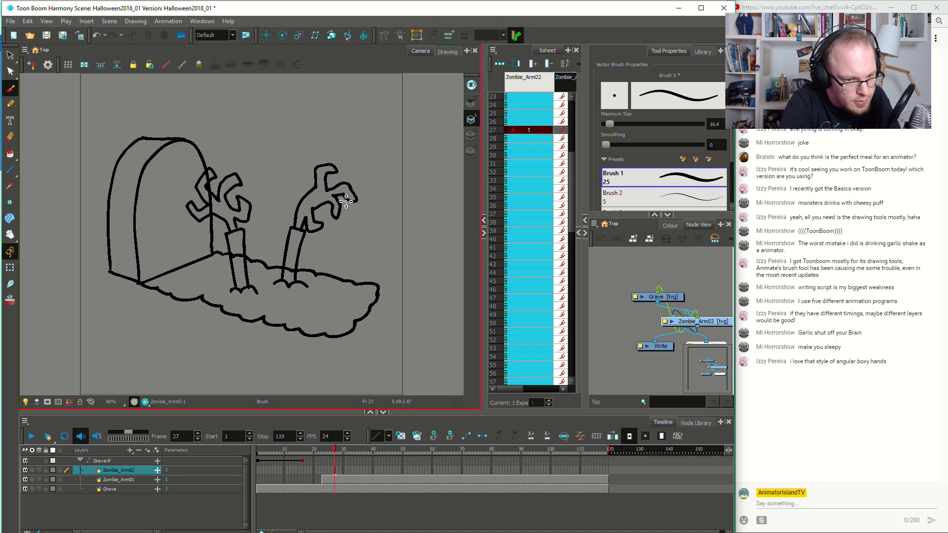
pyautogui.hotkey('alt', 's')
pyautogui.click(323, 226)
pyautogui.press('Delete')
pyautogui.hotkey('alt', 'b')
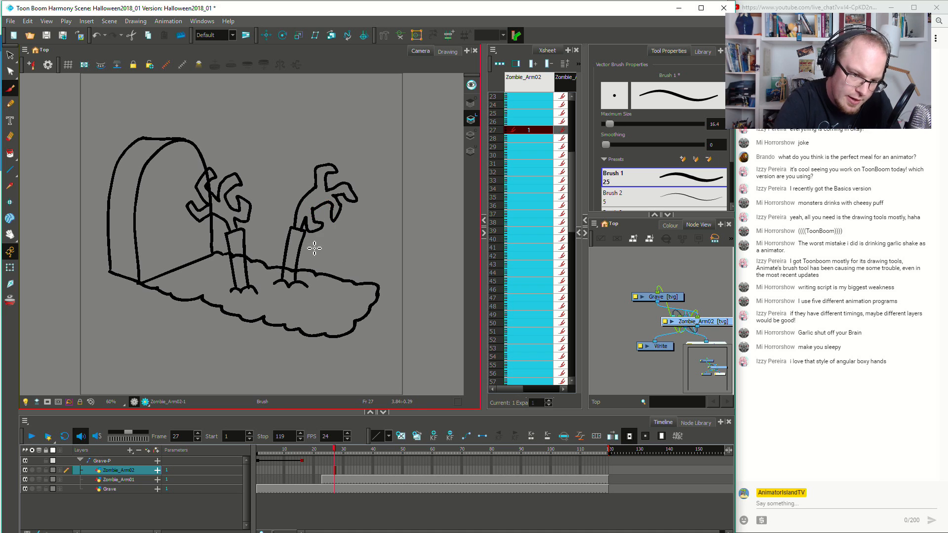
pyautogui.moveTo(310, 256); pyautogui.dragTo(296, 228)
pyautogui.hotkey('ctrl', 'z')
pyautogui.moveTo(324, 262)
pyautogui.mouseDown()
pyautogui.moveTo(308, 238)
pyautogui.moveTo(324, 242)
pyautogui.moveTo(311, 253)
pyautogui.moveTo(324, 244)
pyautogui.moveTo(311, 236)
pyautogui.moveTo(323, 243)
pyautogui.mouseUp()
pyautogui.hotkey('ctrl', 'z')
pyautogui.hotkey('ctrl', 'z')
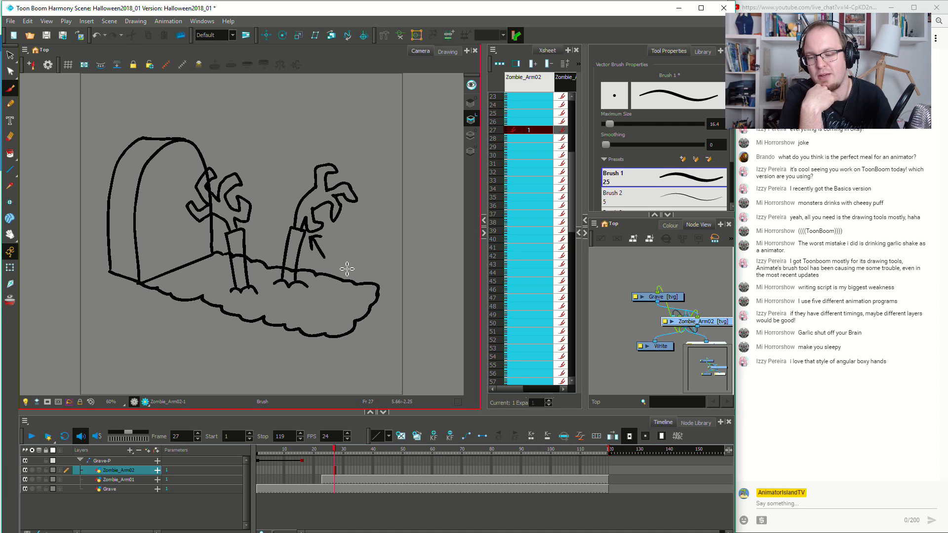
pyautogui.hotkey('alt', 's')
pyautogui.hotkey('ctrl', 'z')
pyautogui.hotkey('ctrl', 'z')
pyautogui.hotkey('alt', 'b')
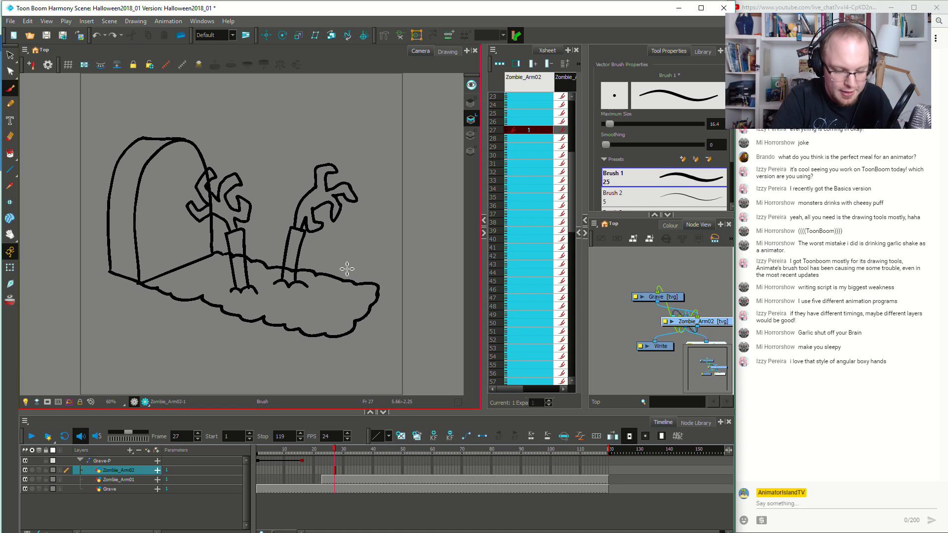
# Extend the exposure of the Zombie_Arm02 drawing to frame 119
pyautogui.click(609, 472)
pyautogui.press('F5')
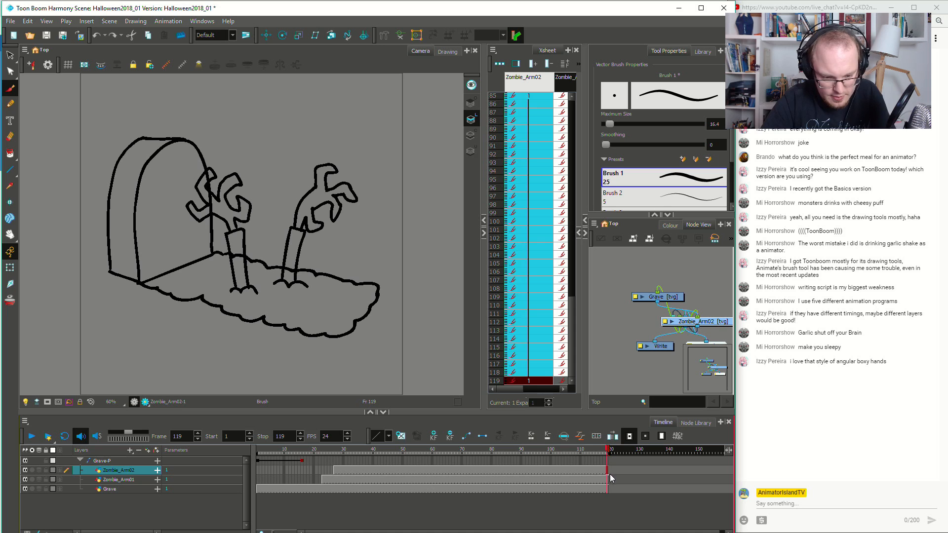
# Check the timing of the two zombie arms by comparing the frames around their first exposures
pyautogui.click(330, 478)
pyautogui.click(335, 472)
pyautogui.click(340, 485)
pyautogui.click(340, 478)
pyautogui.click(338, 471)
pyautogui.click(335, 473)
pyautogui.click(326, 482)
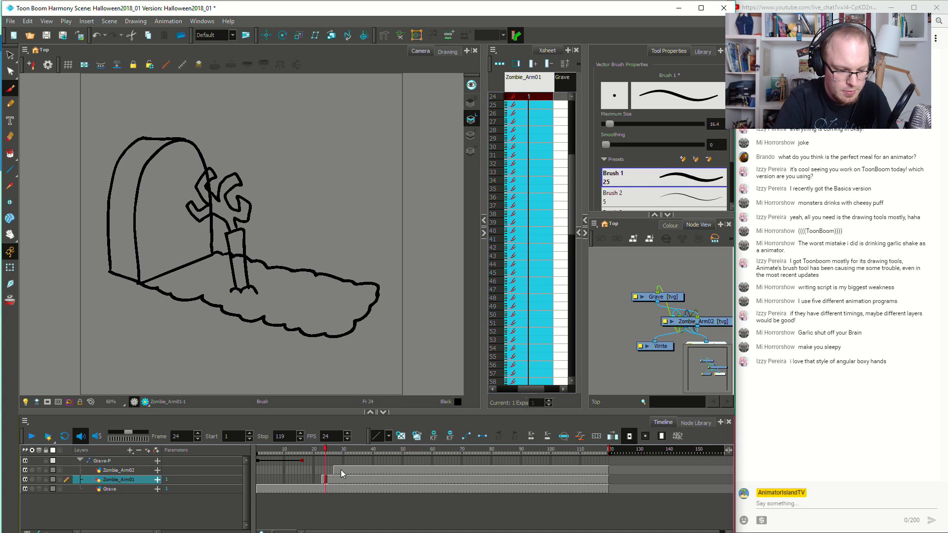
pyautogui.click(340, 470)
pyautogui.moveTo(228, 115); pyautogui.dragTo(228, 155)
pyautogui.moveTo(214, 133)
pyautogui.mouseDown()
pyautogui.moveTo(220, 147)
pyautogui.moveTo(245, 131)
pyautogui.mouseUp()
pyautogui.hotkey('ctrl', 'z')
pyautogui.hotkey('ctrl', 'z')
pyautogui.moveTo(310, 107); pyautogui.dragTo(306, 148)
pyautogui.hotkey('ctrl', 'z')
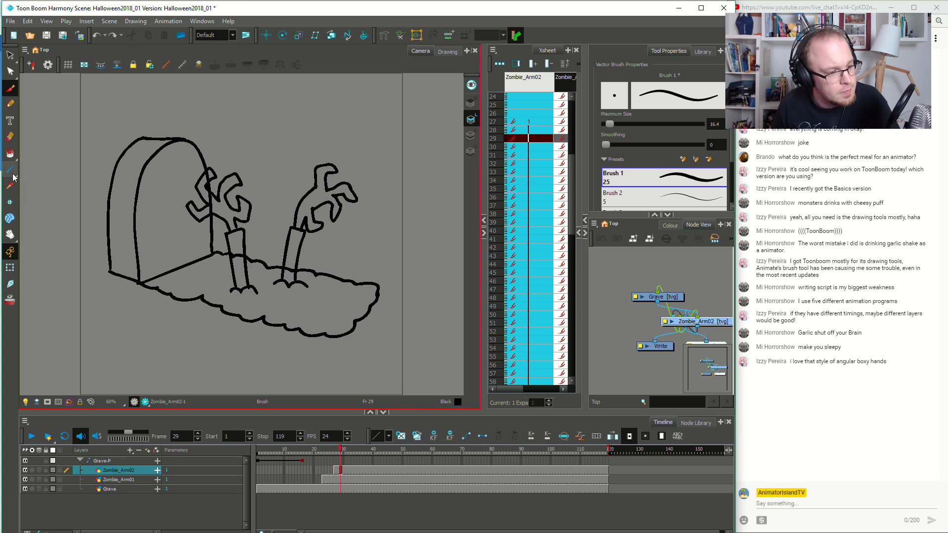
# Turn on the light table and move the first exposure of Zombie_Arm02 to frame 26
pyautogui.click(25, 401)
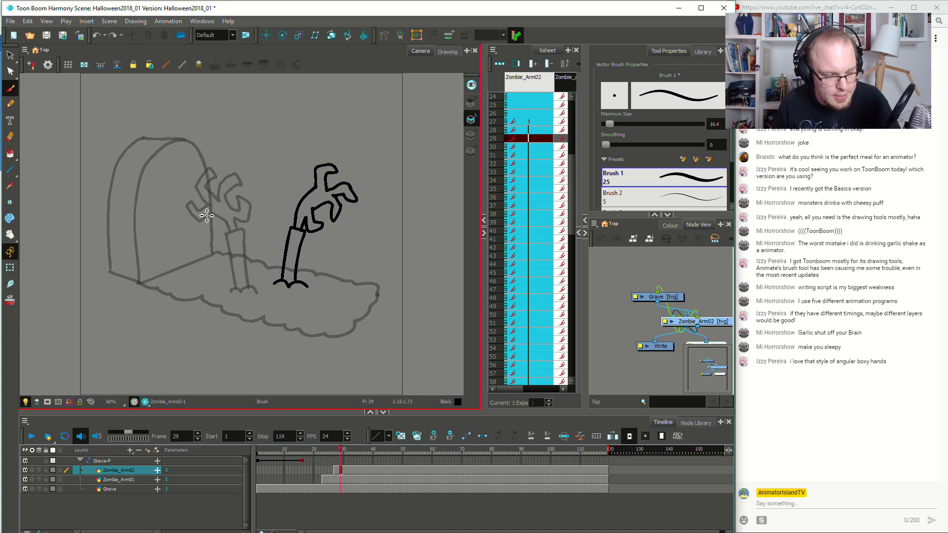
pyautogui.scroll(1, 207, 216)
pyautogui.click(323, 480)
pyautogui.moveTo(341, 473)
pyautogui.mouseDown()
pyautogui.moveTo(351, 467)
pyautogui.moveTo(336, 473)
pyautogui.mouseUp()
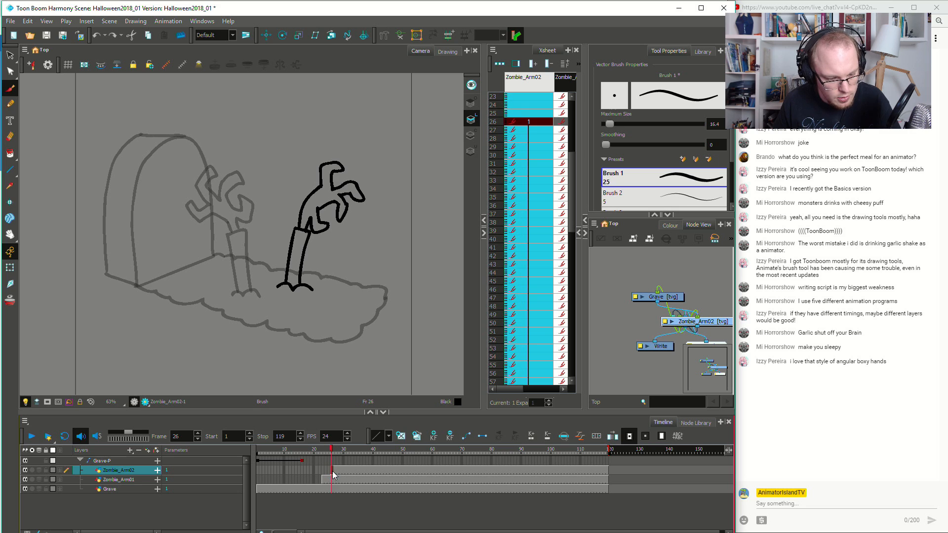
pyautogui.click(323, 479)
pyautogui.click(318, 486)
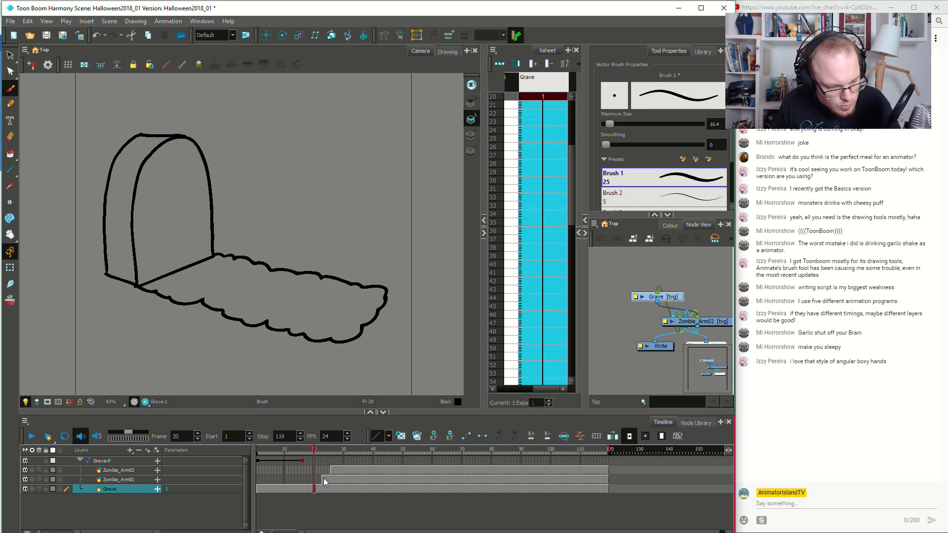
# Shift the first exposure of Zombie_Arm01 to frame 24 and that of Zombie_Arm02 to about frame 28
pyautogui.click(324, 479)
pyautogui.click(319, 479)
pyautogui.click(323, 479)
pyautogui.click(339, 473)
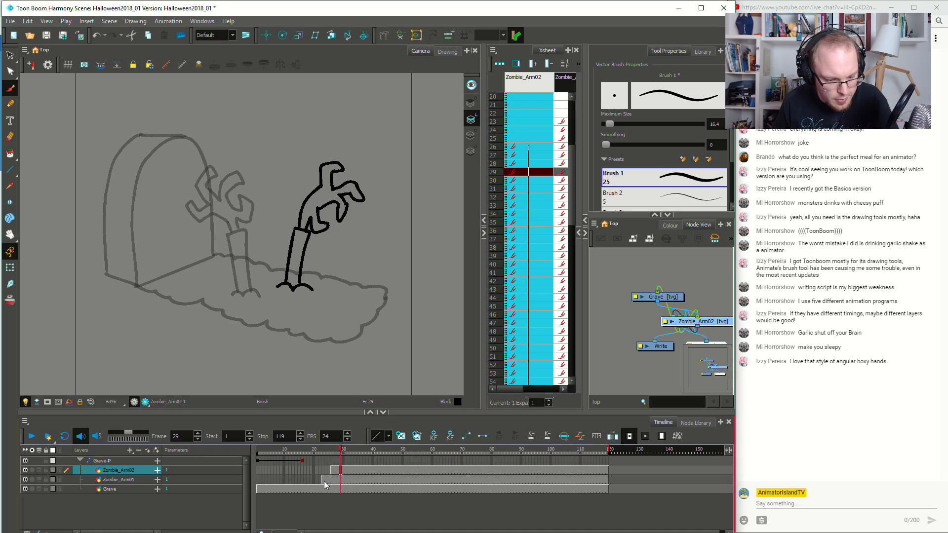
pyautogui.click(323, 480)
pyautogui.click(330, 471)
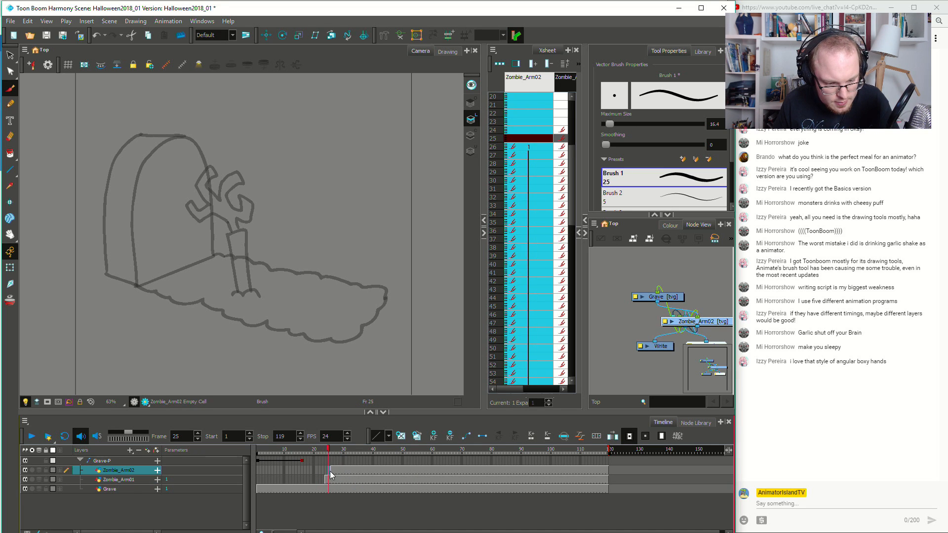
pyautogui.click(333, 471)
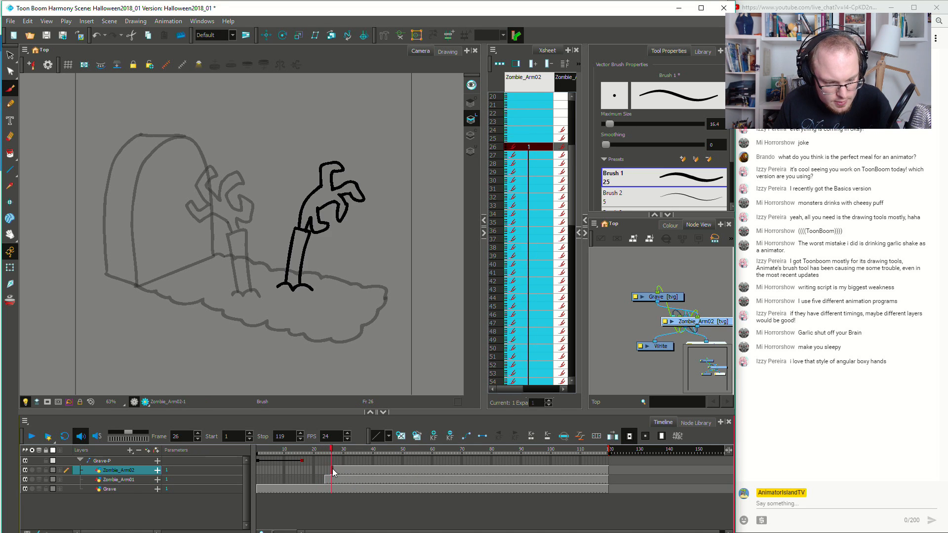
# Turn on onion skin at the empty frame 22 of Zombie_Arm01 to reference the arm drawing that follows
pyautogui.click(310, 480)
pyautogui.moveTo(318, 480); pyautogui.dragTo(320, 480)
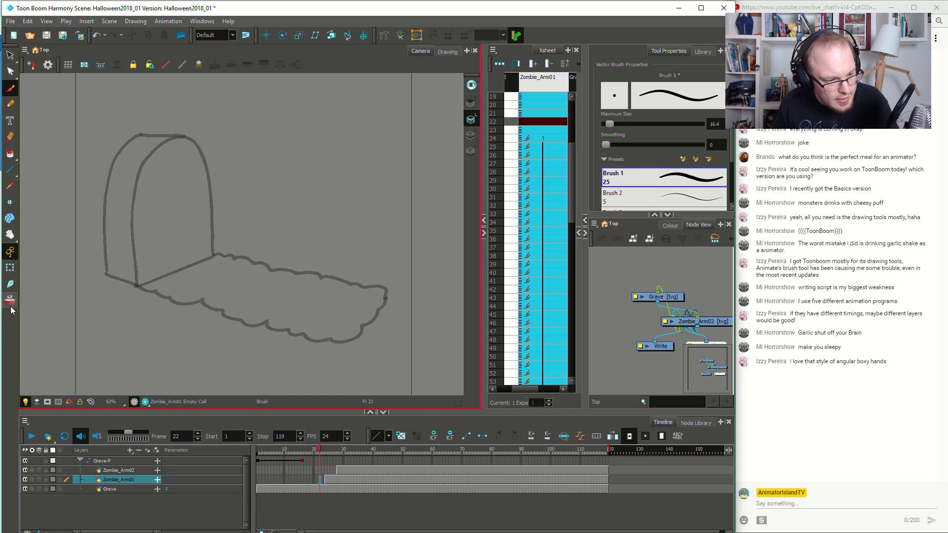
pyautogui.click(10, 303)
pyautogui.click(328, 480)
pyautogui.moveTo(326, 481); pyautogui.dragTo(321, 481)
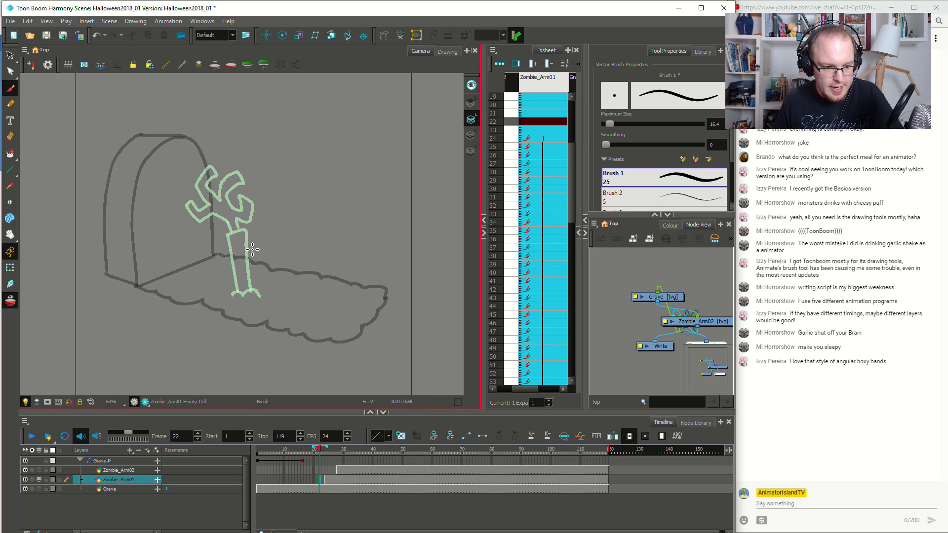
# Draw the first zombie arm at frame 22 in a stretched pose, with a taller sleeve and fingers spread wide above the existing hand
pyautogui.moveTo(261, 295)
pyautogui.mouseDown()
pyautogui.moveTo(250, 225)
pyautogui.moveTo(269, 244)
pyautogui.mouseUp()
pyautogui.hotkey('ctrl', 'z')
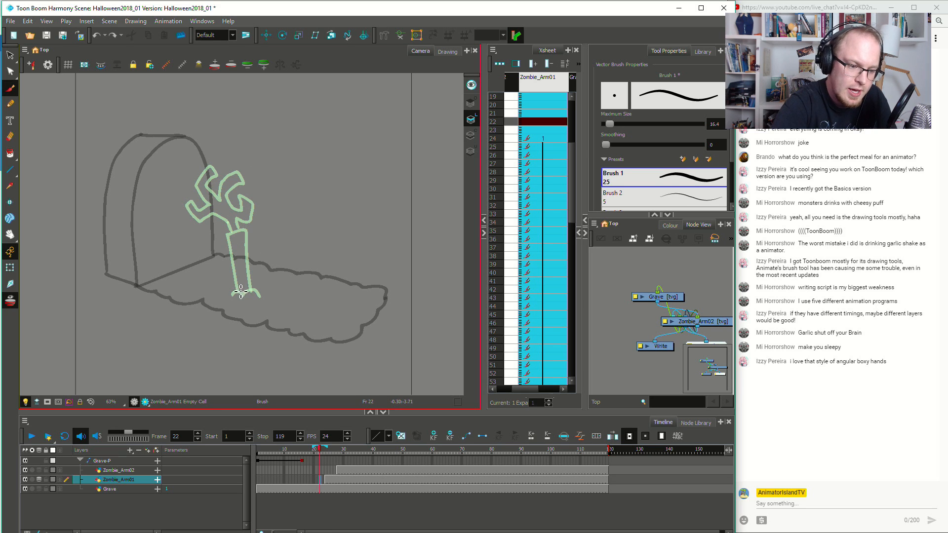
pyautogui.moveTo(240, 290)
pyautogui.mouseDown()
pyautogui.moveTo(228, 225)
pyautogui.moveTo(239, 286)
pyautogui.moveTo(229, 227)
pyautogui.moveTo(245, 221)
pyautogui.moveTo(250, 294)
pyautogui.mouseUp()
pyautogui.hotkey('ctrl', 'z')
pyautogui.hotkey('ctrl', 'z')
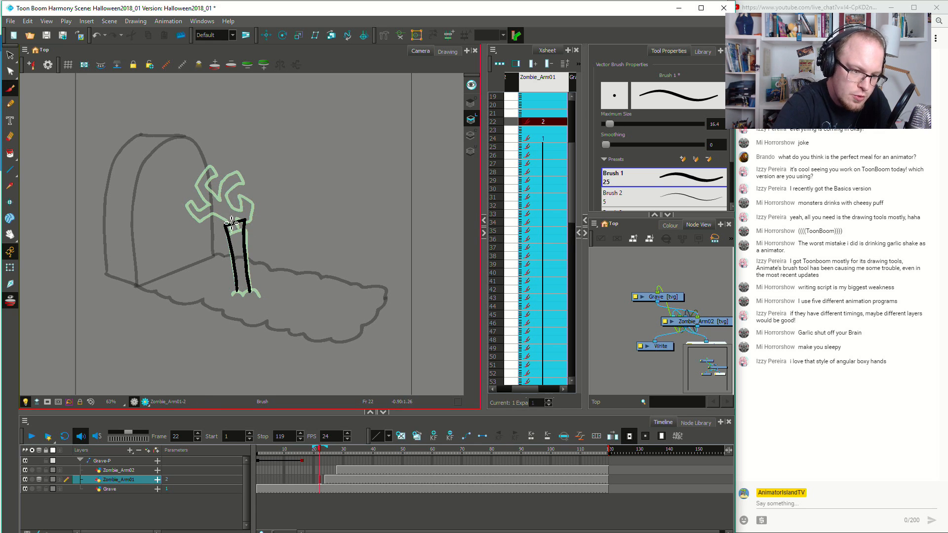
pyautogui.moveTo(229, 225)
pyautogui.mouseDown()
pyautogui.moveTo(233, 200)
pyautogui.moveTo(264, 203)
pyautogui.moveTo(244, 202)
pyautogui.moveTo(233, 187)
pyautogui.moveTo(226, 207)
pyautogui.moveTo(191, 213)
pyautogui.moveTo(203, 200)
pyautogui.moveTo(199, 169)
pyautogui.moveTo(212, 168)
pyautogui.moveTo(204, 176)
pyautogui.moveTo(218, 161)
pyautogui.moveTo(239, 169)
pyautogui.moveTo(224, 170)
pyautogui.moveTo(222, 157)
pyautogui.moveTo(239, 159)
pyautogui.moveTo(234, 187)
pyautogui.mouseUp()
pyautogui.hotkey('ctrl', 'z')
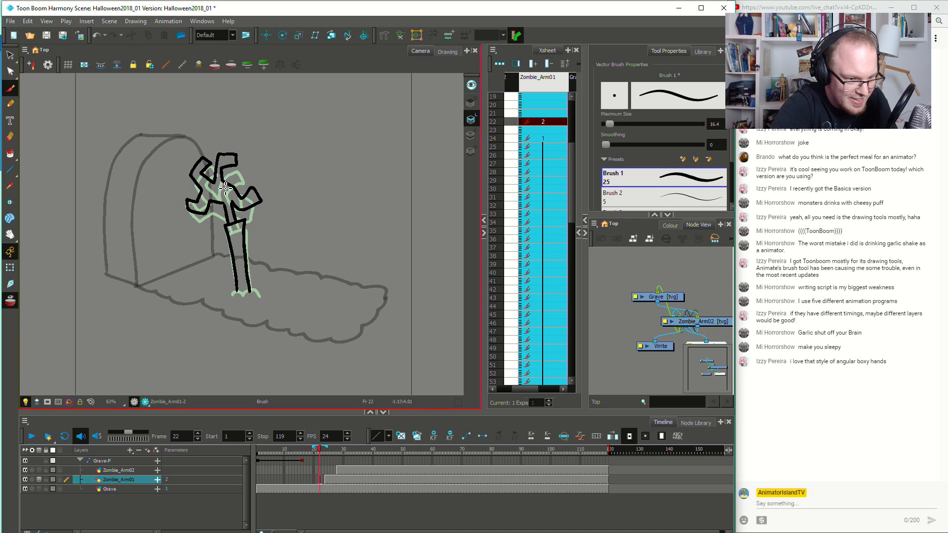
pyautogui.hotkey('ctrl', 'z')
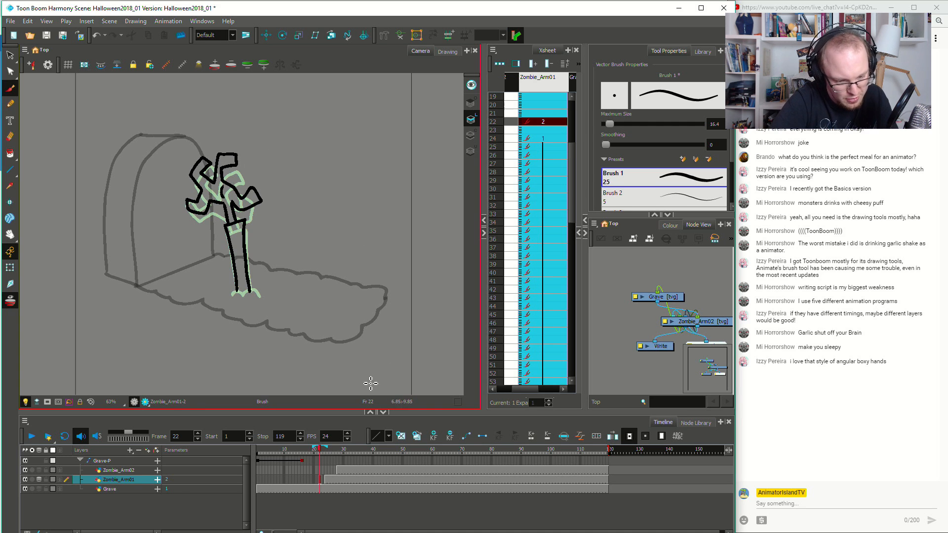
# Retime the spread-finger drawing on Zombie_Arm01 to frames 20 and 21, clearing frame 22
pyautogui.press('.')
pyautogui.press(',')
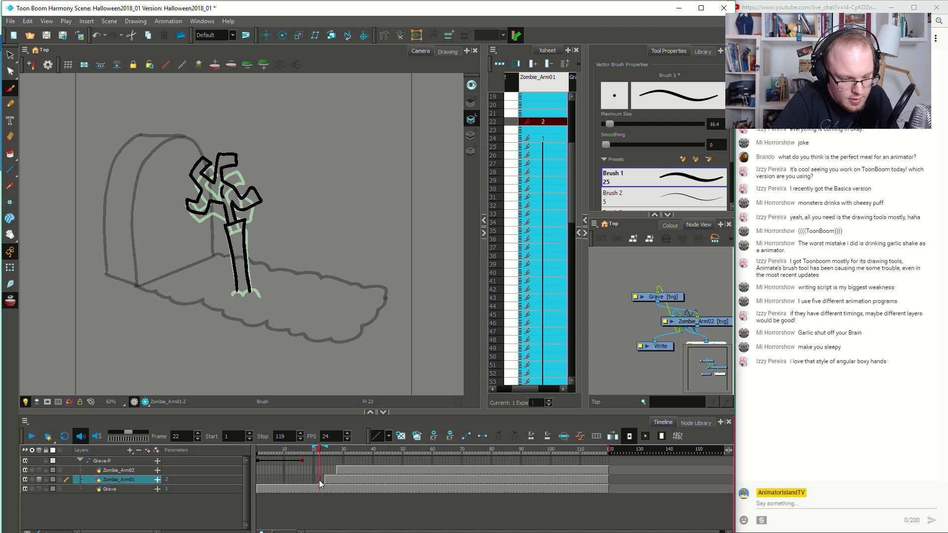
pyautogui.moveTo(316, 482); pyautogui.dragTo(317, 482)
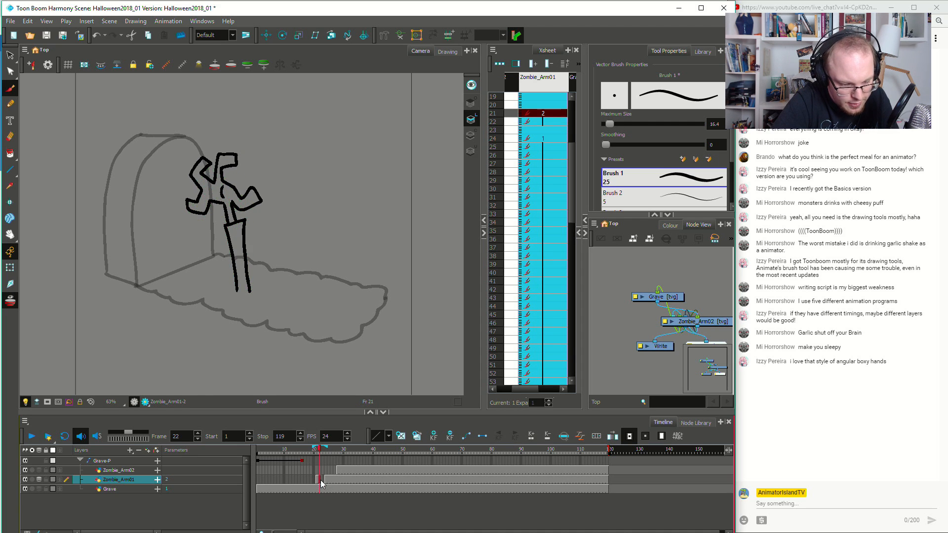
pyautogui.click(321, 482)
pyautogui.click(322, 482)
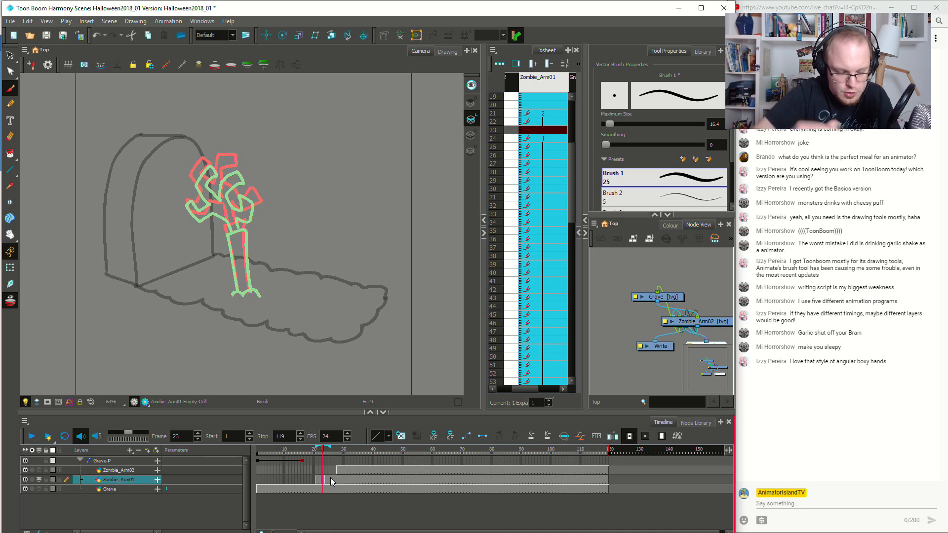
pyautogui.click(317, 481)
pyautogui.click(318, 482)
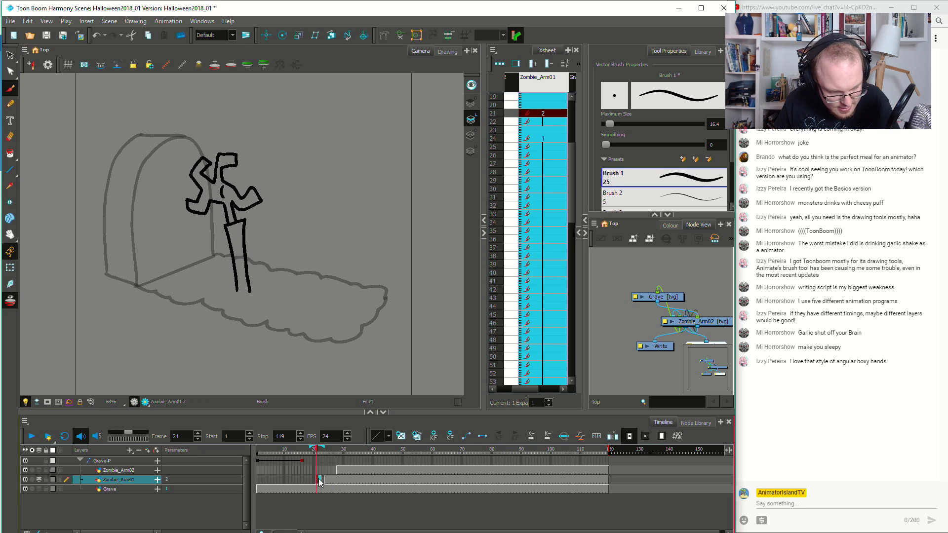
pyautogui.moveTo(316, 481); pyautogui.dragTo(317, 481)
pyautogui.click(321, 480)
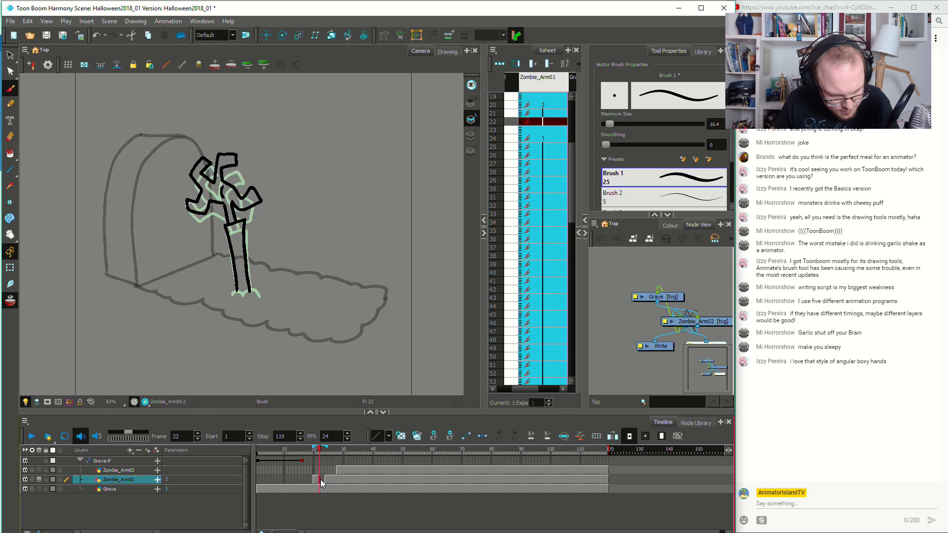
pyautogui.press('Delete')
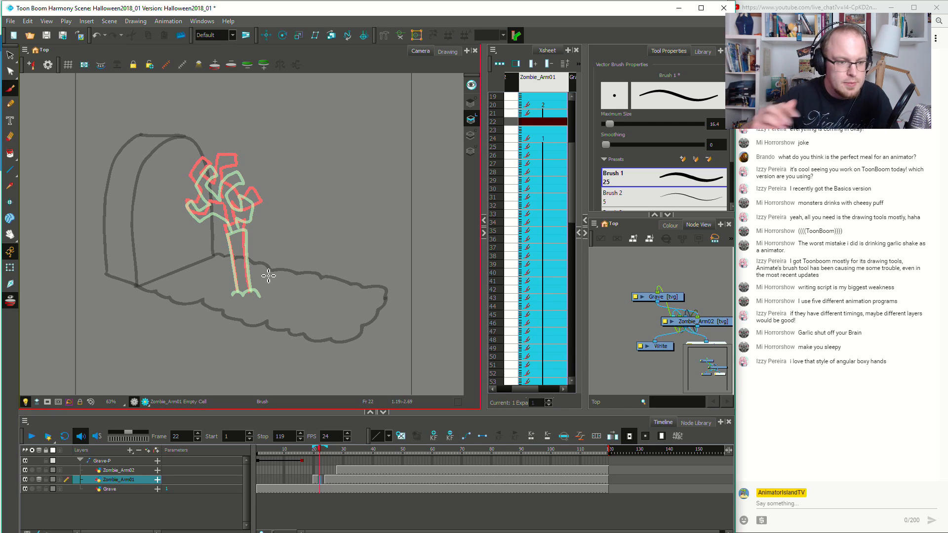
# Draw an in-between of the first zombie arm at frame 22, save the scene and hold the drawing through frame 23
pyautogui.moveTo(234, 217)
pyautogui.mouseDown()
pyautogui.moveTo(255, 210)
pyautogui.moveTo(244, 202)
pyautogui.moveTo(244, 222)
pyautogui.moveTo(255, 200)
pyautogui.moveTo(244, 198)
pyautogui.moveTo(241, 212)
pyautogui.moveTo(230, 199)
pyautogui.moveTo(246, 181)
pyautogui.moveTo(235, 171)
pyautogui.moveTo(221, 203)
pyautogui.moveTo(207, 167)
pyautogui.moveTo(200, 191)
pyautogui.moveTo(194, 159)
pyautogui.moveTo(210, 208)
pyautogui.moveTo(201, 187)
pyautogui.moveTo(202, 206)
pyautogui.moveTo(211, 208)
pyautogui.moveTo(201, 214)
pyautogui.moveTo(213, 209)
pyautogui.moveTo(189, 208)
pyautogui.moveTo(200, 222)
pyautogui.moveTo(213, 214)
pyautogui.moveTo(238, 207)
pyautogui.mouseUp()
pyautogui.hotkey('ctrl', 'z')
pyautogui.hotkey('ctrl', 'z')
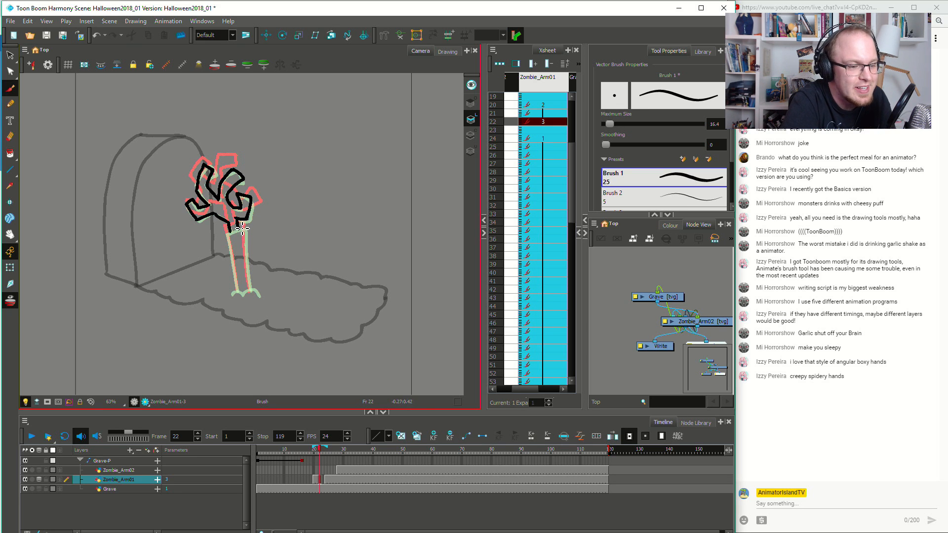
pyautogui.moveTo(227, 234)
pyautogui.mouseDown()
pyautogui.moveTo(246, 230)
pyautogui.moveTo(235, 269)
pyautogui.moveTo(238, 291)
pyautogui.moveTo(253, 285)
pyautogui.moveTo(231, 295)
pyautogui.moveTo(260, 297)
pyautogui.mouseUp()
pyautogui.hotkey('ctrl', 's')
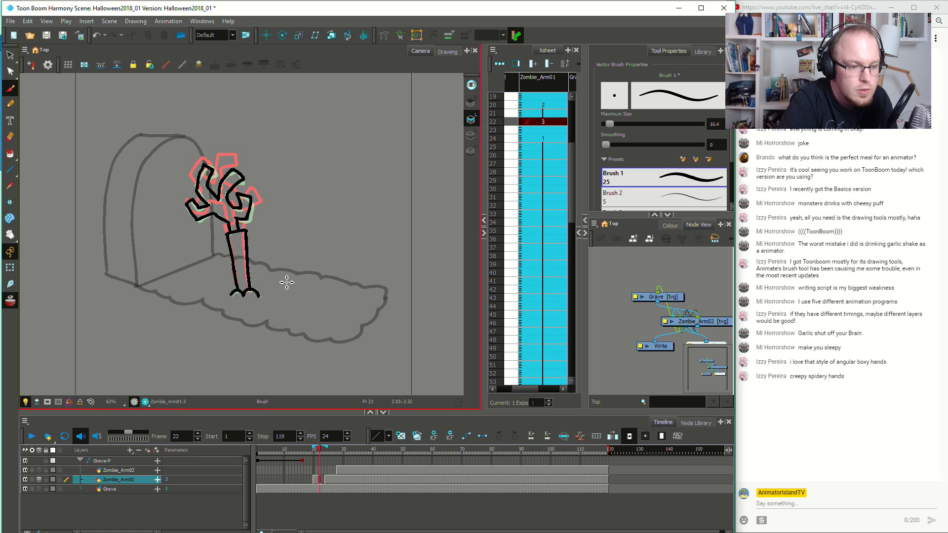
pyautogui.click(323, 478)
pyautogui.press('F5')
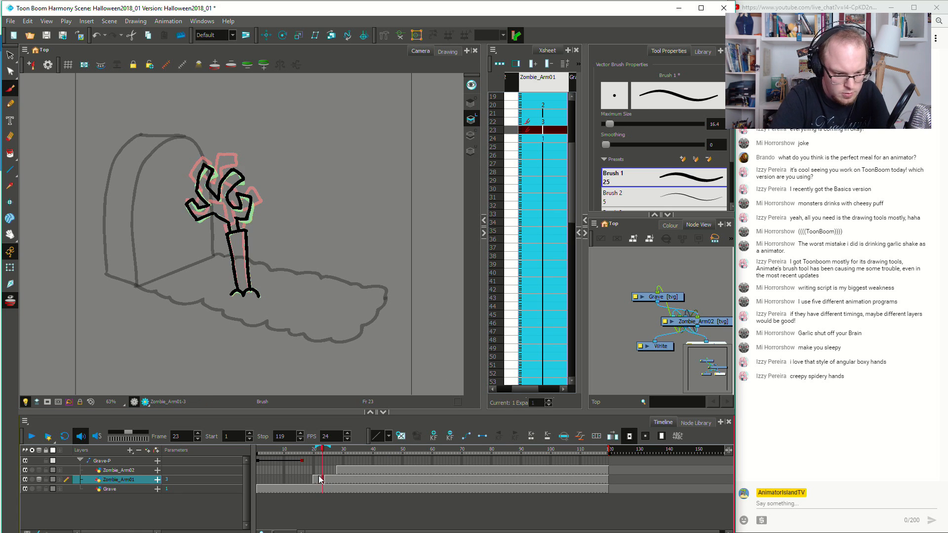
# Play the animation from frame 17 to check how the first zombie arm bursts out
pyautogui.click(306, 479)
pyautogui.press('Return')
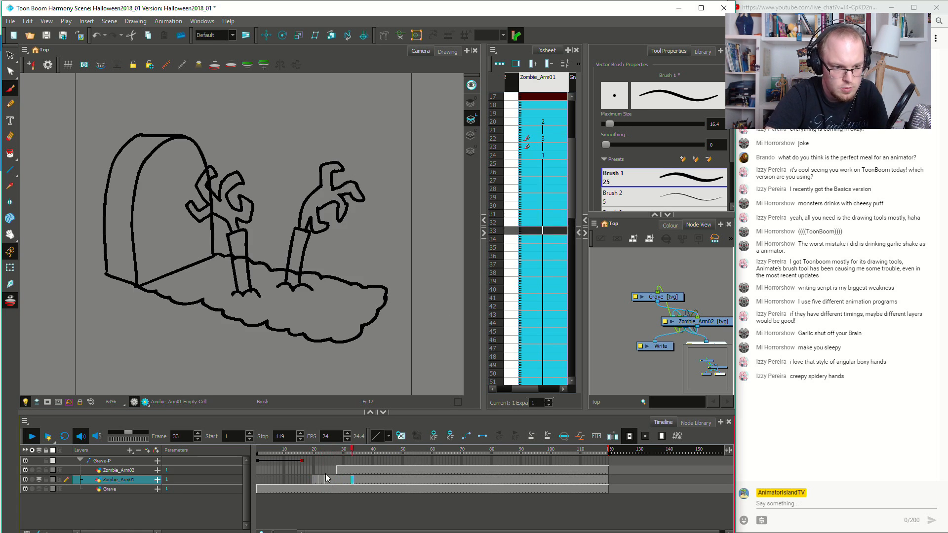
pyautogui.press('Return')
pyautogui.click(326, 479)
pyautogui.click(315, 478)
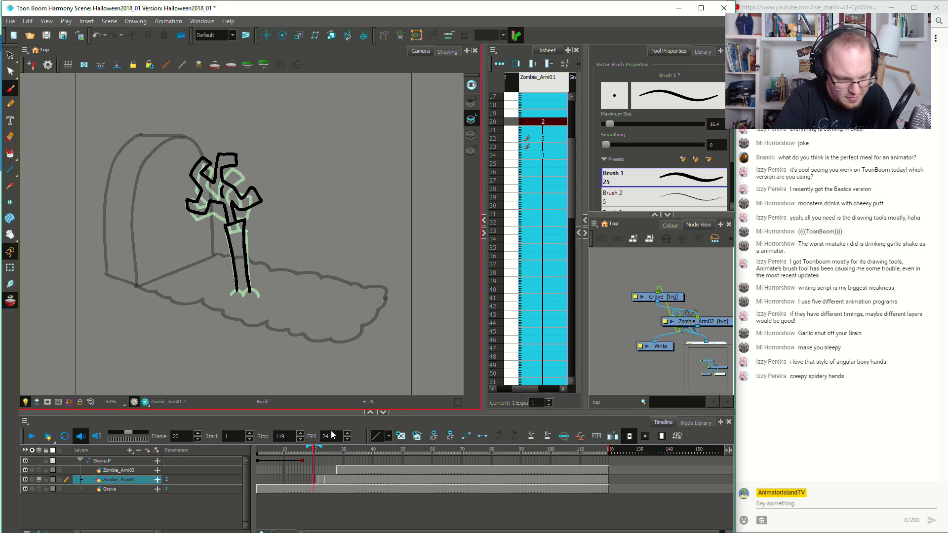
pyautogui.click(311, 481)
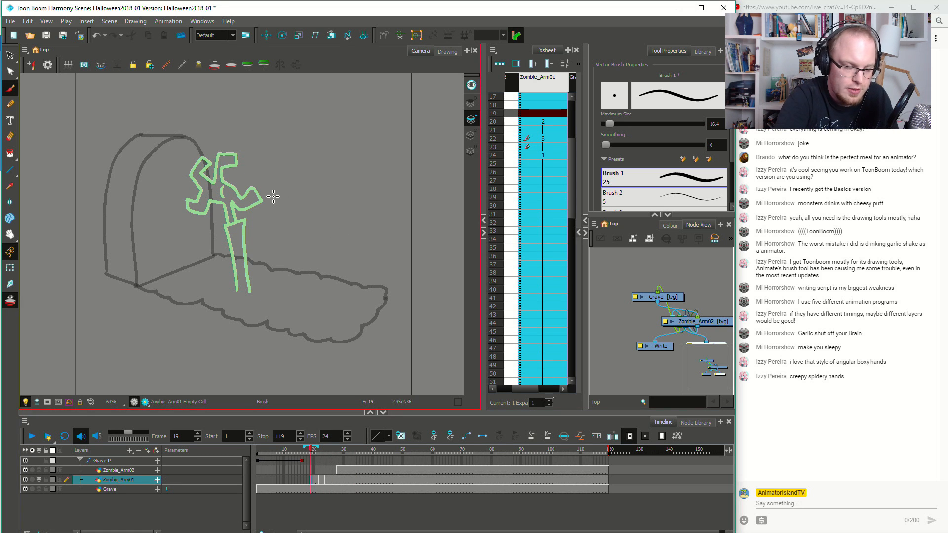
pyautogui.moveTo(225, 221)
pyautogui.mouseDown()
pyautogui.moveTo(240, 207)
pyautogui.moveTo(264, 215)
pyautogui.moveTo(267, 245)
pyautogui.moveTo(255, 246)
pyautogui.moveTo(252, 223)
pyautogui.moveTo(252, 260)
pyautogui.moveTo(241, 218)
pyautogui.moveTo(267, 222)
pyautogui.moveTo(264, 250)
pyautogui.moveTo(237, 241)
pyautogui.mouseUp()
pyautogui.hotkey('ctrl', 'z')
pyautogui.hotkey('ctrl', 'z')
pyautogui.hotkey('ctrl', 'z')
pyautogui.hotkey('ctrl', 'z')
pyautogui.hotkey('ctrl', 'z')
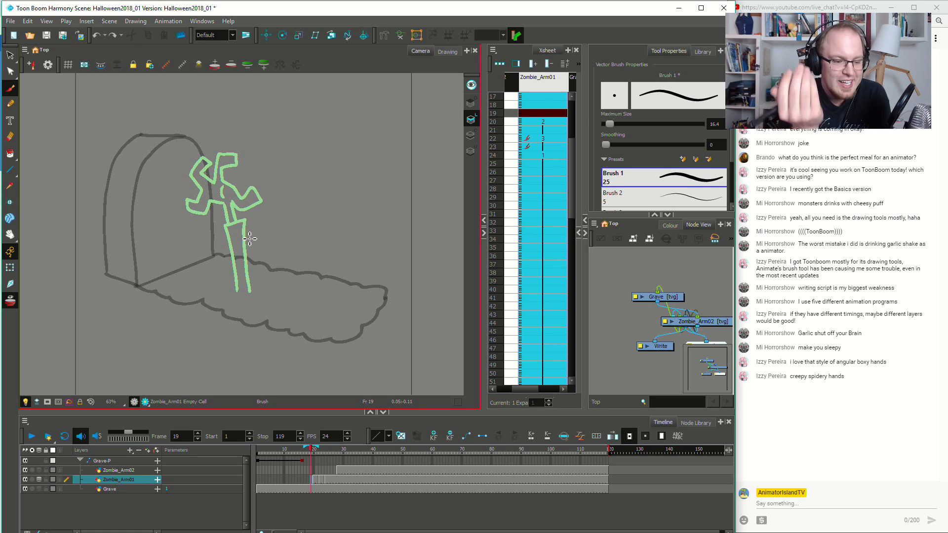
# Add dirt bumps at the base of the first zombie arm in the spread-finger drawing at frame 20
pyautogui.click(316, 479)
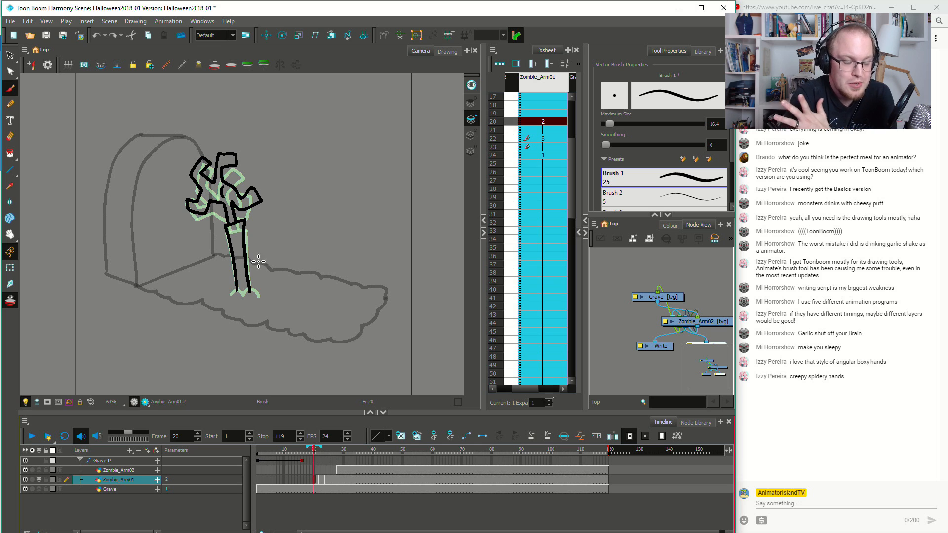
pyautogui.moveTo(232, 298); pyautogui.dragTo(261, 298)
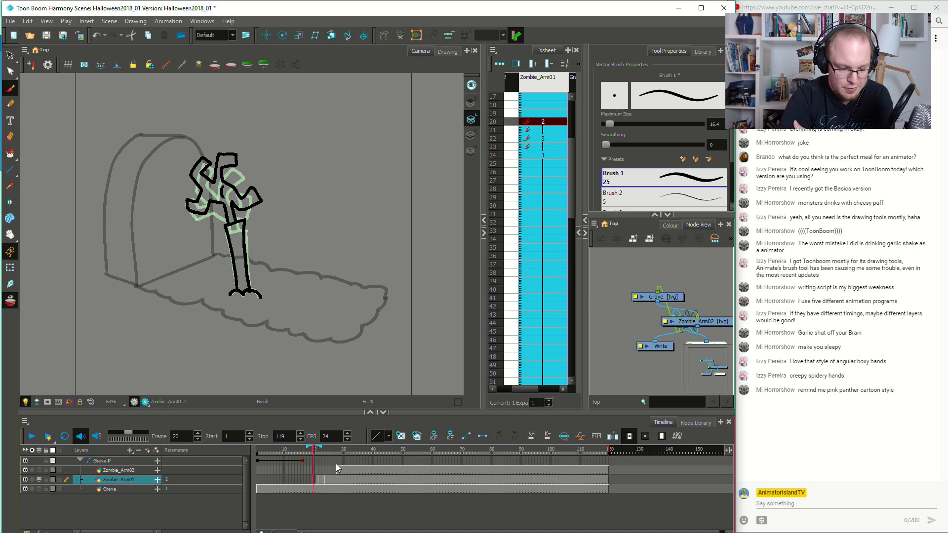
# Extend the onion skin range on Zombie_Arm01 so the empty frames before the arm's first drawing show several following frames
pyautogui.click(326, 477)
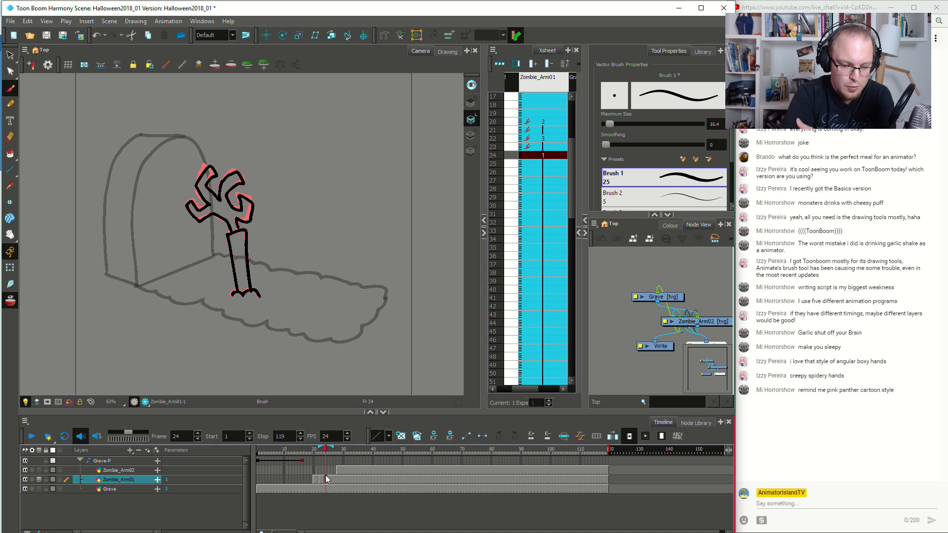
pyautogui.click(307, 474)
pyautogui.click(327, 480)
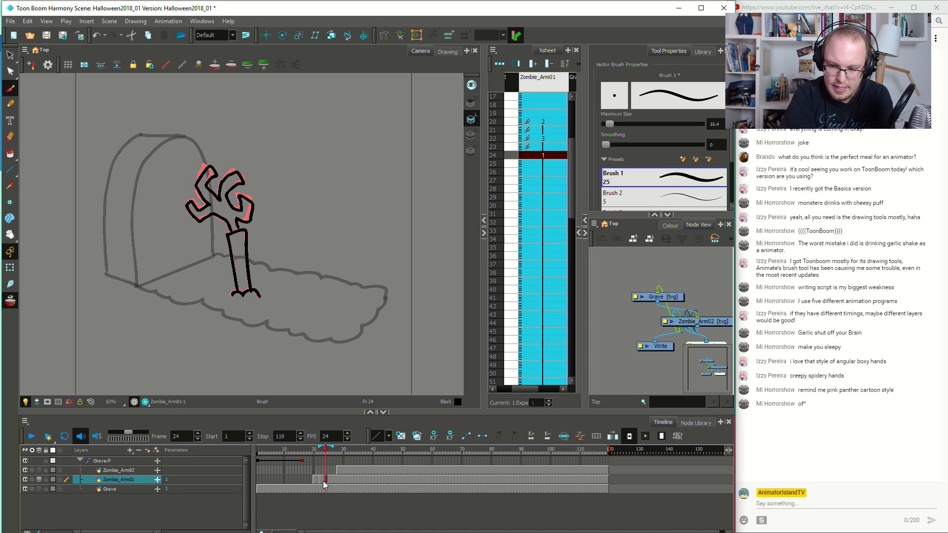
pyautogui.click(320, 482)
pyautogui.click(311, 482)
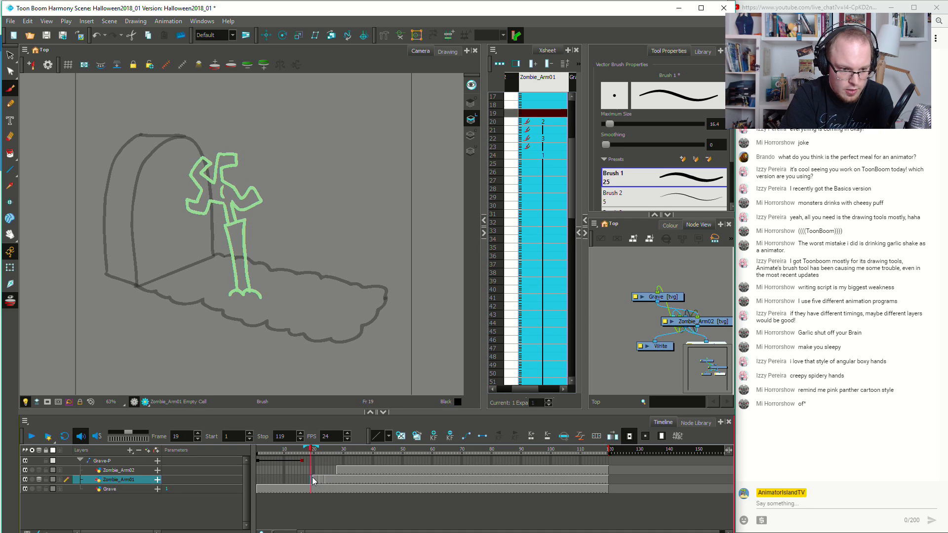
pyautogui.click(303, 482)
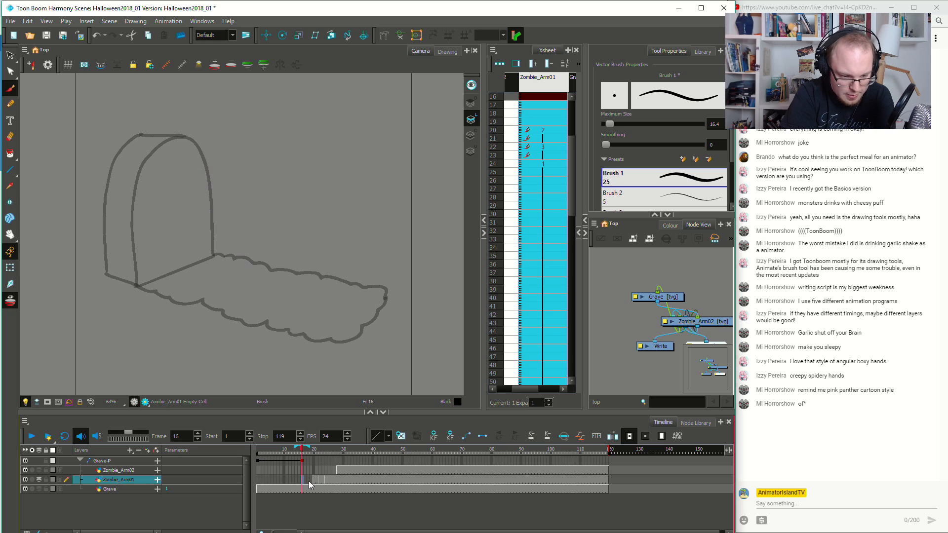
pyautogui.moveTo(308, 448); pyautogui.dragTo(325, 447)
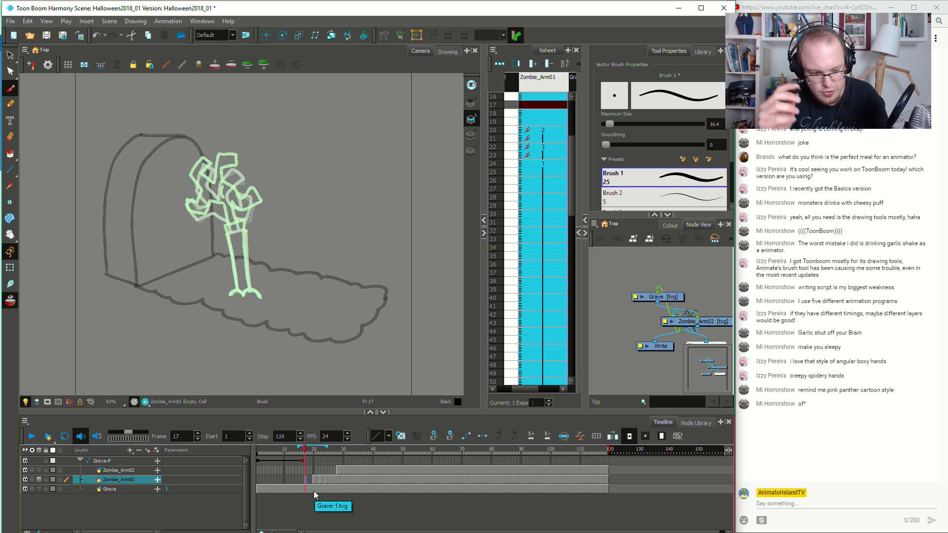
# Step back and forth through frames 17 to 22 of Zombie_Arm01 to compare the arm poses
pyautogui.press('.')
pyautogui.press('.')
pyautogui.press('.')
pyautogui.press('.')
pyautogui.press('.')
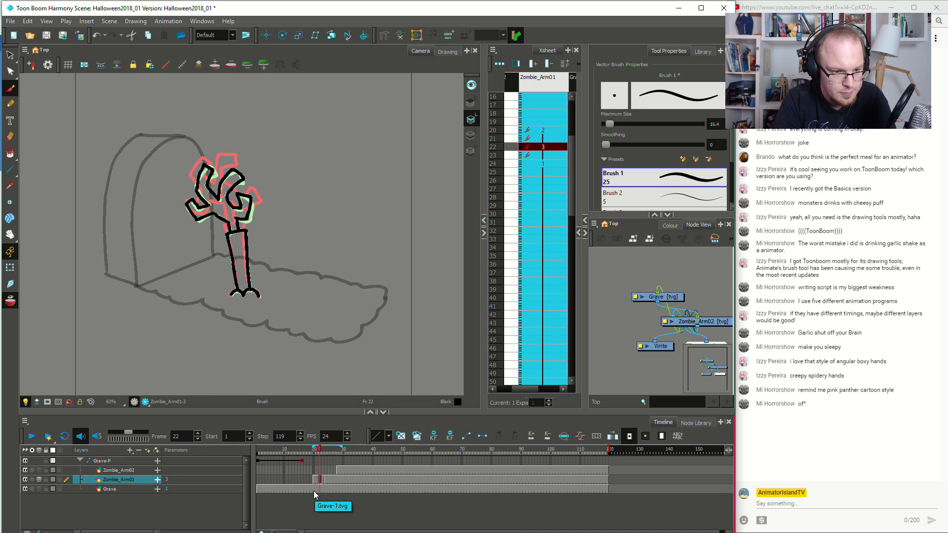
pyautogui.press(',')
pyautogui.press(',')
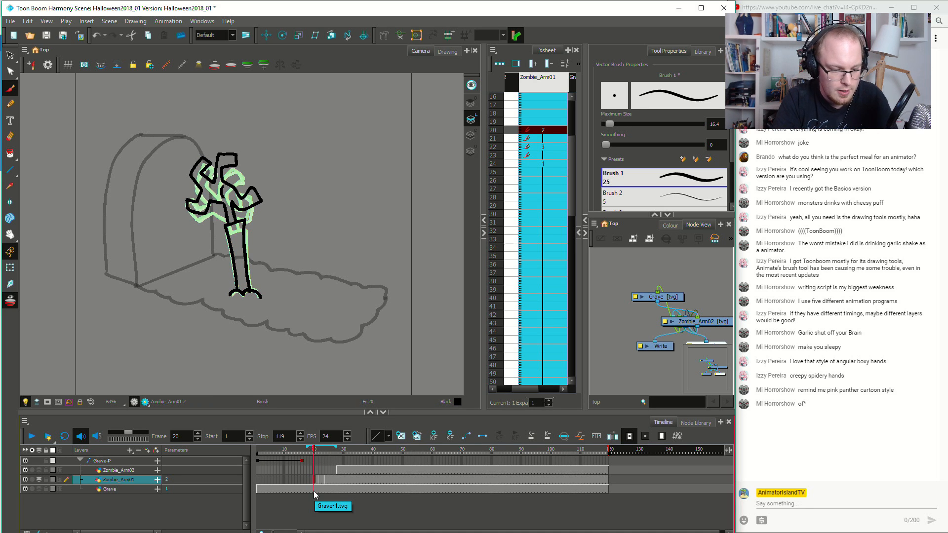
pyautogui.press(',')
pyautogui.press(',')
pyautogui.press(',')
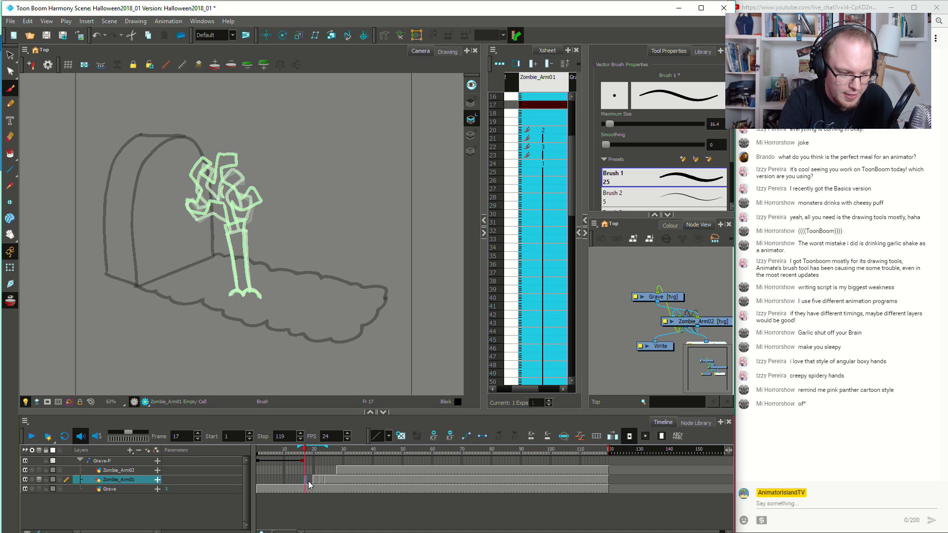
pyautogui.press(',')
pyautogui.press('.')
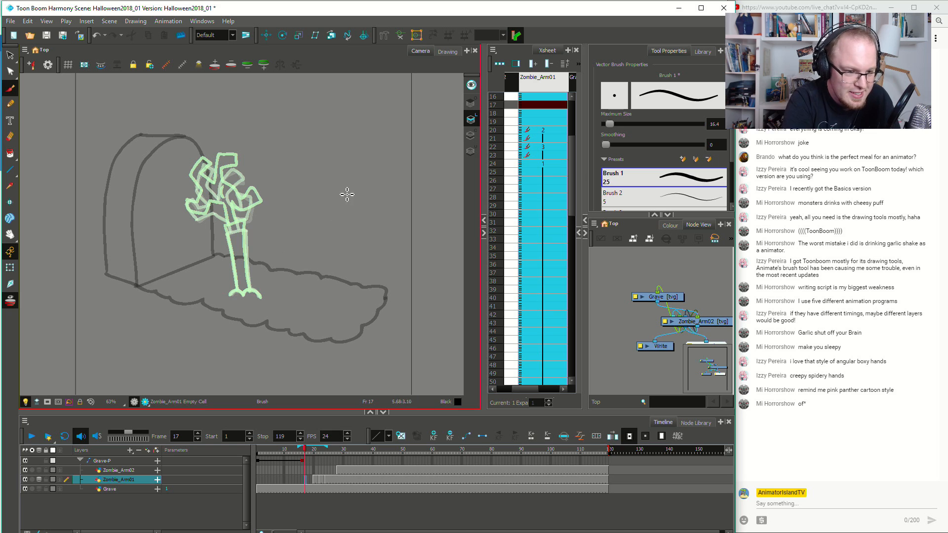
pyautogui.moveTo(230, 248); pyautogui.dragTo(253, 264)
pyautogui.hotkey('ctrl', 'z')
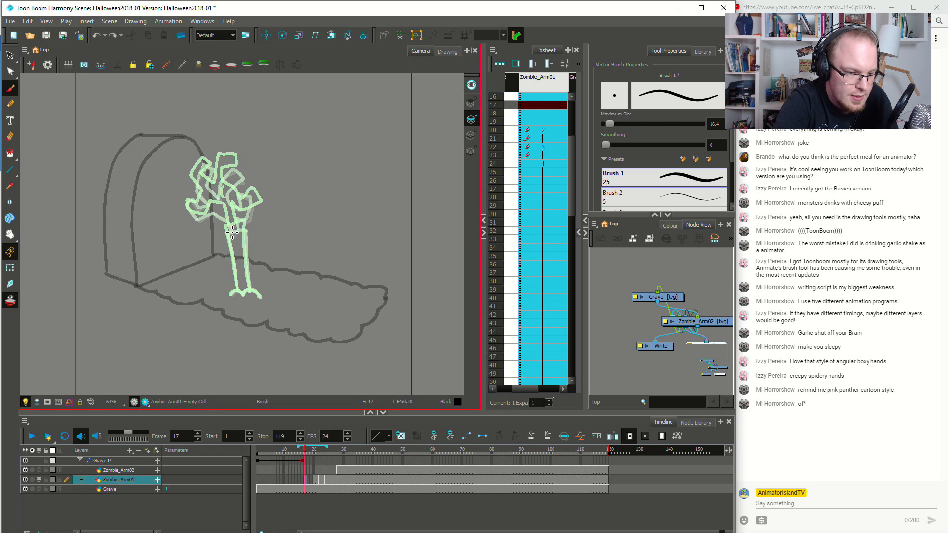
pyautogui.moveTo(224, 227)
pyautogui.mouseDown()
pyautogui.moveTo(234, 255)
pyautogui.moveTo(244, 249)
pyautogui.moveTo(241, 230)
pyautogui.moveTo(250, 262)
pyautogui.moveTo(260, 253)
pyautogui.moveTo(255, 232)
pyautogui.moveTo(220, 230)
pyautogui.moveTo(233, 244)
pyautogui.moveTo(257, 225)
pyautogui.moveTo(258, 259)
pyautogui.moveTo(250, 241)
pyautogui.moveTo(256, 227)
pyautogui.moveTo(257, 262)
pyautogui.moveTo(242, 240)
pyautogui.mouseUp()
pyautogui.hotkey('ctrl', 'z')
pyautogui.hotkey('ctrl', 'z')
pyautogui.hotkey('ctrl', 'z')
pyautogui.hotkey('ctrl', 'z')
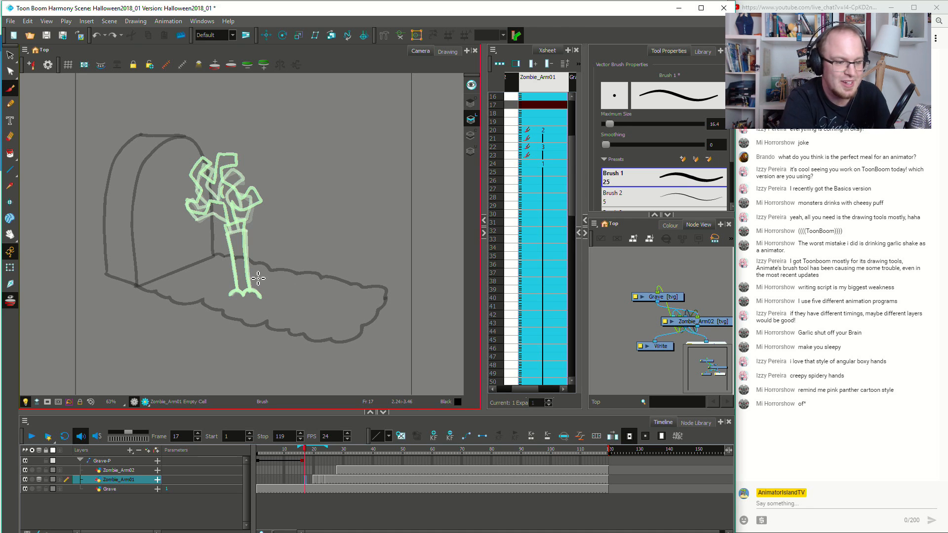
pyautogui.moveTo(228, 296)
pyautogui.mouseDown()
pyautogui.moveTo(262, 283)
pyautogui.moveTo(242, 289)
pyautogui.mouseUp()
pyautogui.hotkey('ctrl', 'z')
pyautogui.hotkey('ctrl', 'z')
# Draw a small rounded dirt bump at the first arm's base on frame 17 of Zombie_Arm01 and extend it to start at frame 16
pyautogui.moveTo(230, 296)
pyautogui.mouseDown()
pyautogui.moveTo(245, 278)
pyautogui.moveTo(265, 298)
pyautogui.mouseUp()
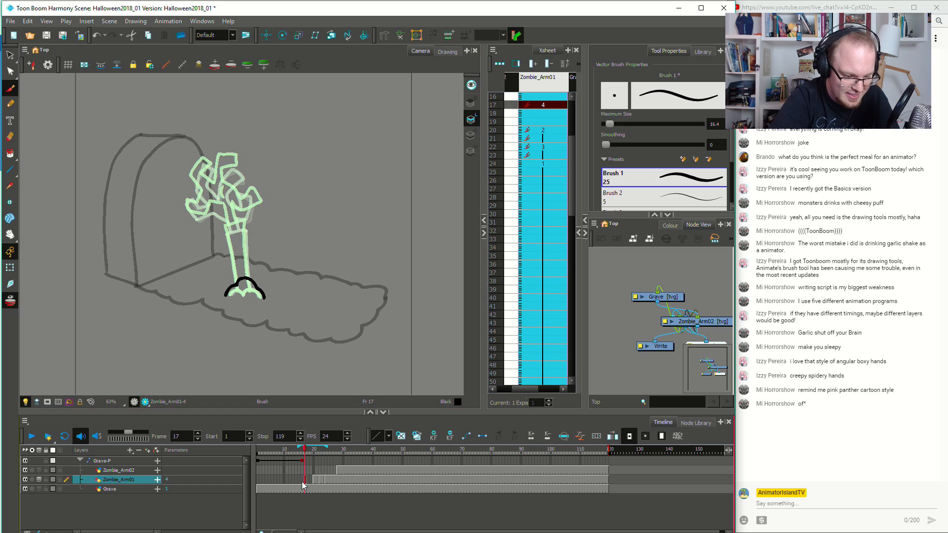
pyautogui.moveTo(303, 481); pyautogui.dragTo(301, 480)
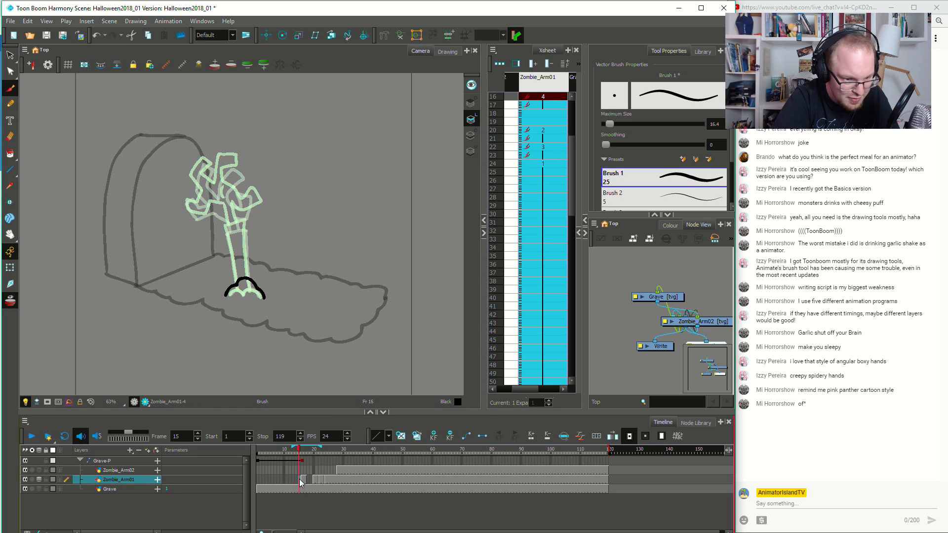
pyautogui.press(',')
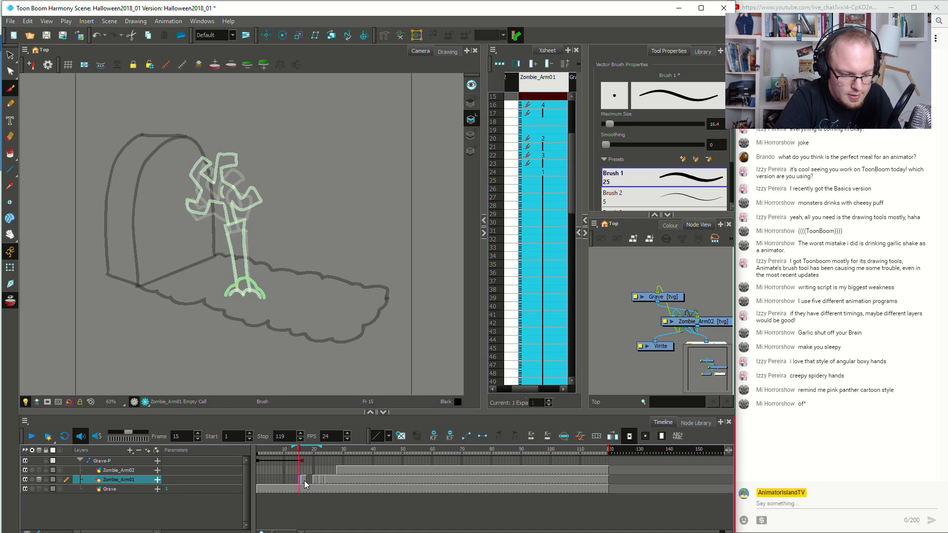
pyautogui.press('.')
pyautogui.press('.')
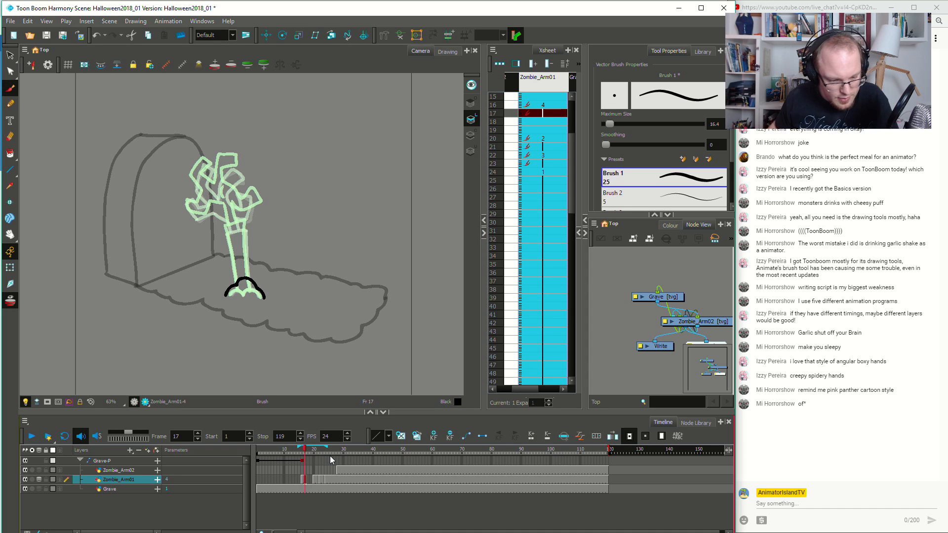
# Move the drawings of both zombie arm layers seven frames later so the dirt bump starts at frame 23
pyautogui.click(301, 480)
pyautogui.moveTo(303, 454); pyautogui.dragTo(324, 479)
pyautogui.click(302, 461)
pyautogui.click(323, 478)
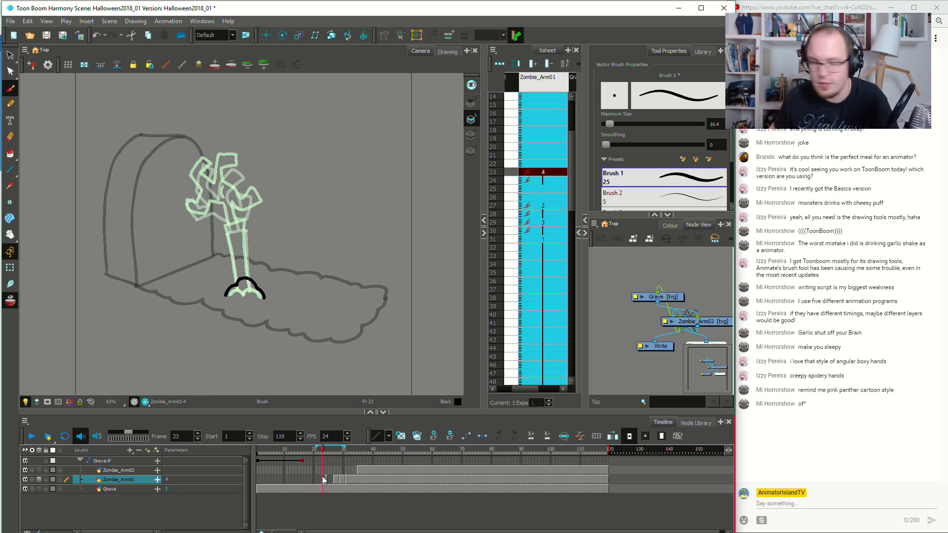
# Draw a smaller, flatter dirt bump as the preceding Zombie_Arm01 drawing and expose it on frames 21 and 22
pyautogui.click(314, 478)
pyautogui.click(319, 480)
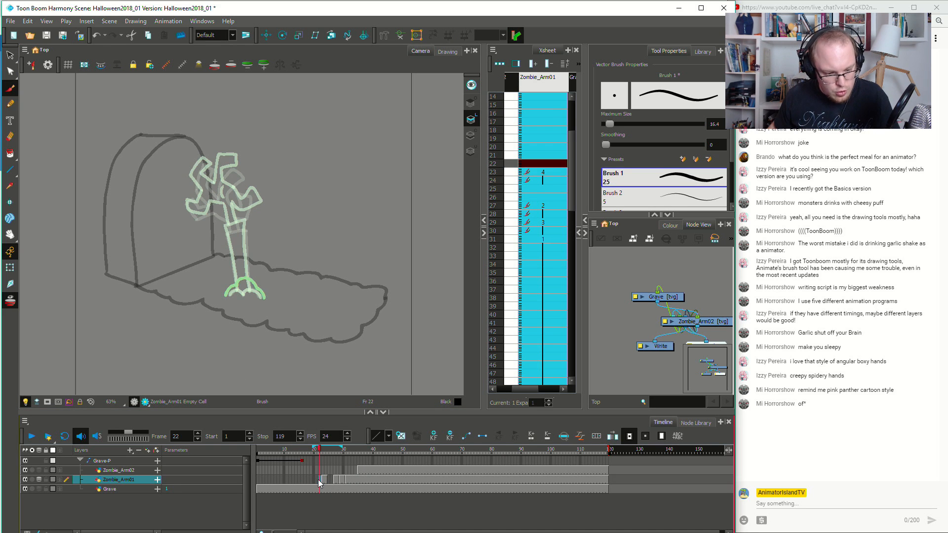
pyautogui.moveTo(227, 297); pyautogui.dragTo(262, 301)
pyautogui.hotkey('ctrl', 'z')
pyautogui.hotkey('ctrl', 'z')
pyautogui.hotkey('ctrl', 'z')
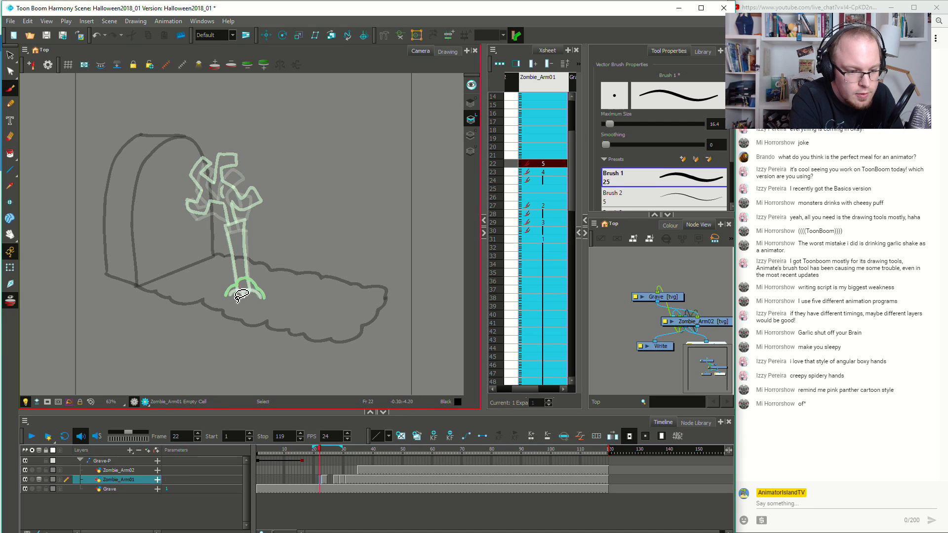
pyautogui.click(325, 480)
pyautogui.hotkey('ctrl', 'c')
pyautogui.click(318, 480)
pyautogui.hotkey('ctrl', 'v')
pyautogui.click(320, 480)
pyautogui.click(326, 480)
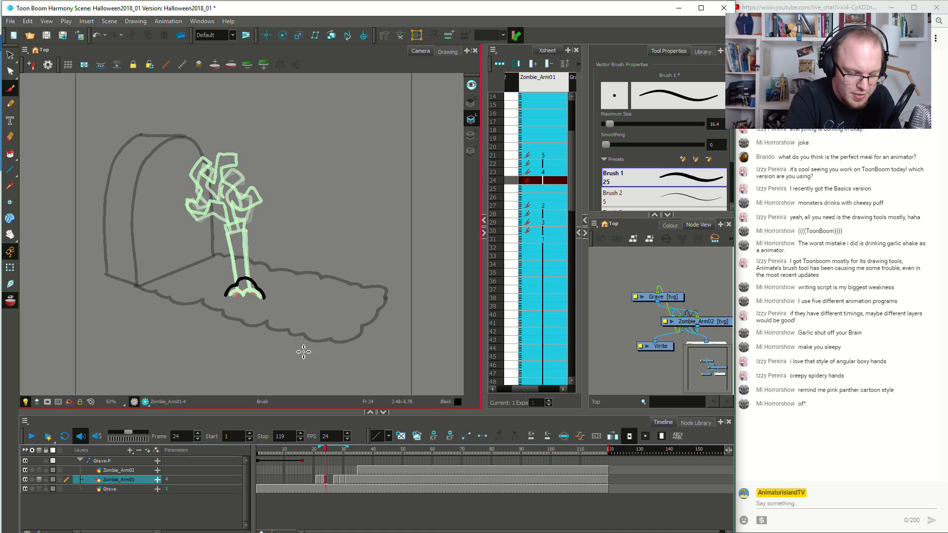
# Shift the dirt bump drawings to start at frame 18 and draw a slightly larger bump in a new drawing at frame 22
pyautogui.click(318, 481)
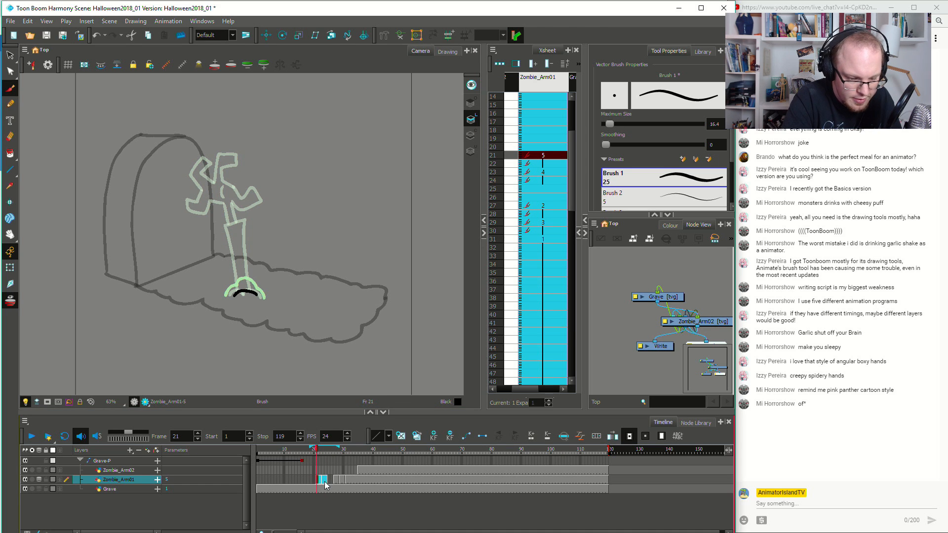
pyautogui.moveTo(316, 481); pyautogui.dragTo(307, 481)
pyautogui.click(320, 483)
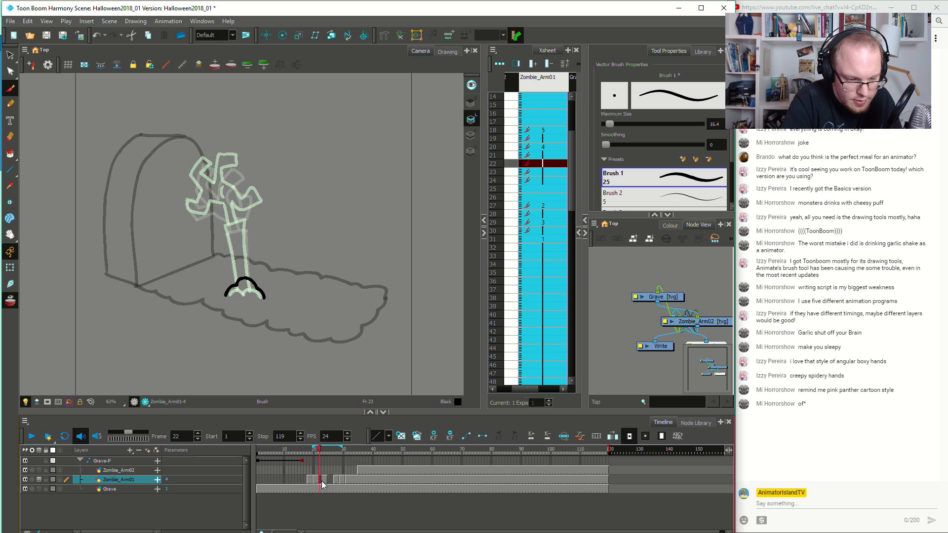
pyautogui.click(401, 437)
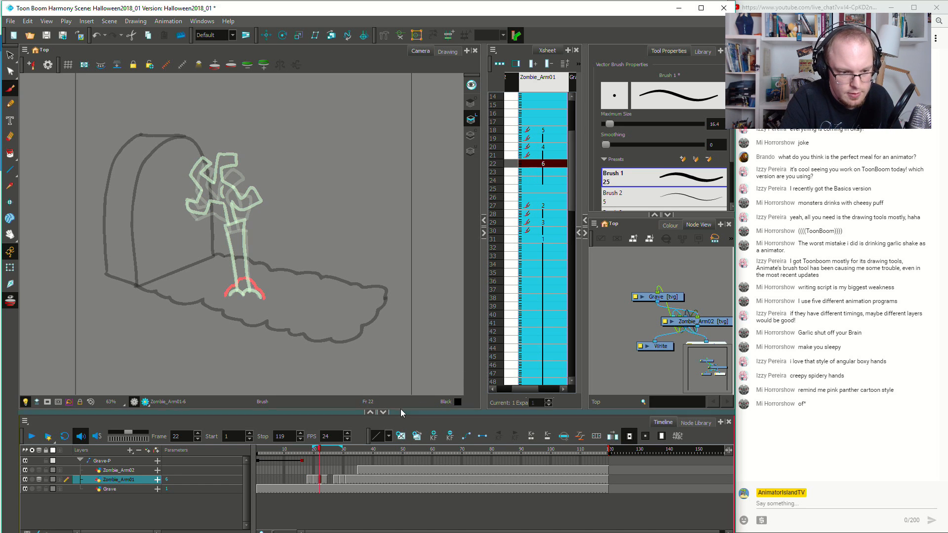
pyautogui.moveTo(227, 297)
pyautogui.mouseDown()
pyautogui.moveTo(235, 286)
pyautogui.moveTo(262, 291)
pyautogui.mouseUp()
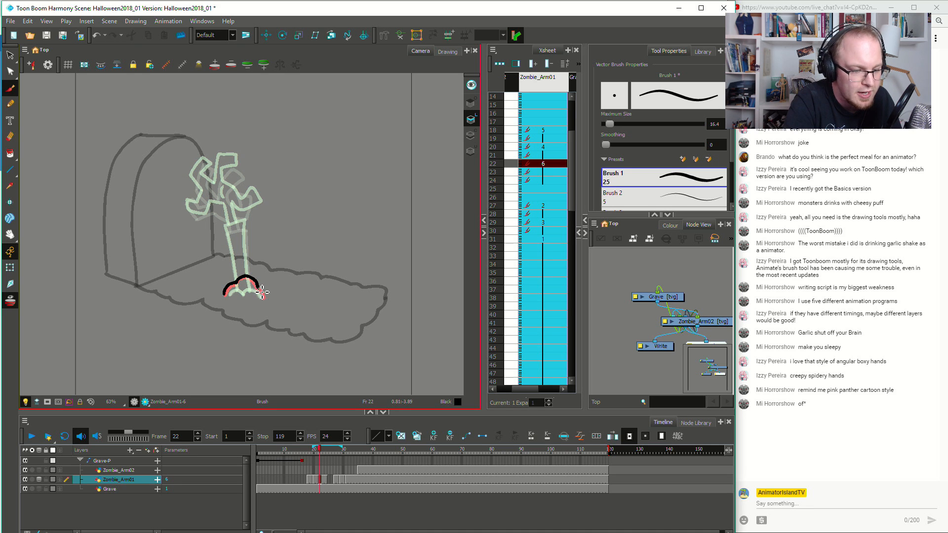
# Play the animation from just before the first dirt bump to check how the mound swells before the arm appears
pyautogui.click(305, 477)
pyautogui.press('Return')
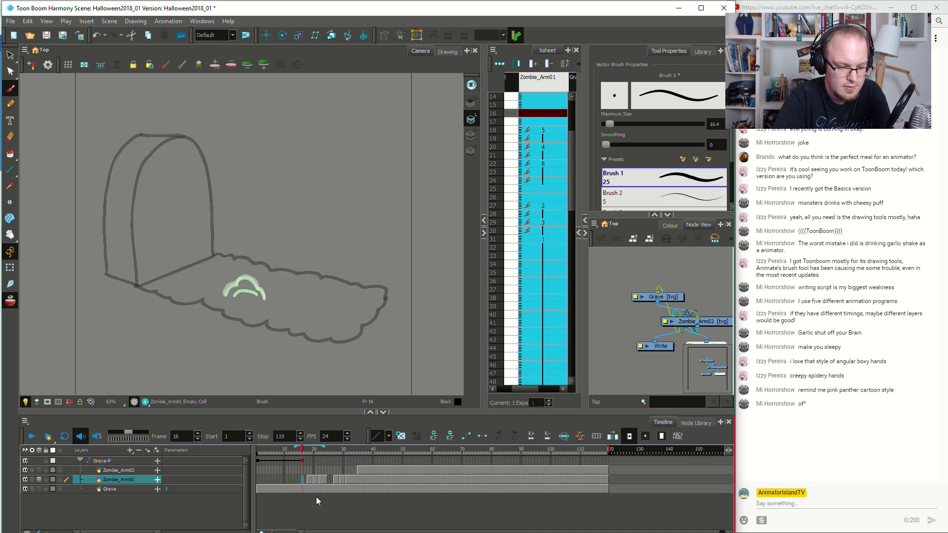
pyautogui.click(305, 469)
pyautogui.press('Return')
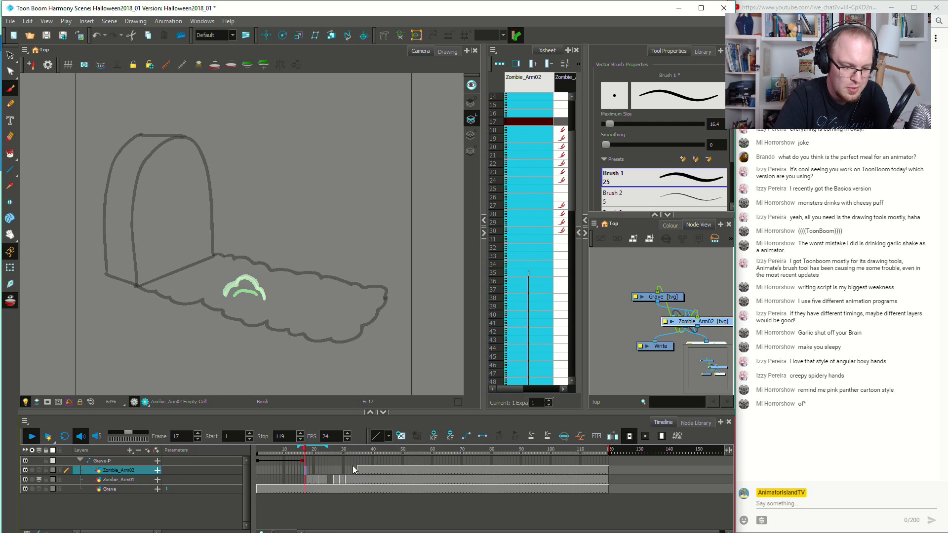
pyautogui.press('Return')
# Move the dirt bump drawings on Zombie_Arm01 one frame earlier so the sequence starts at frame 17
pyautogui.click(326, 479)
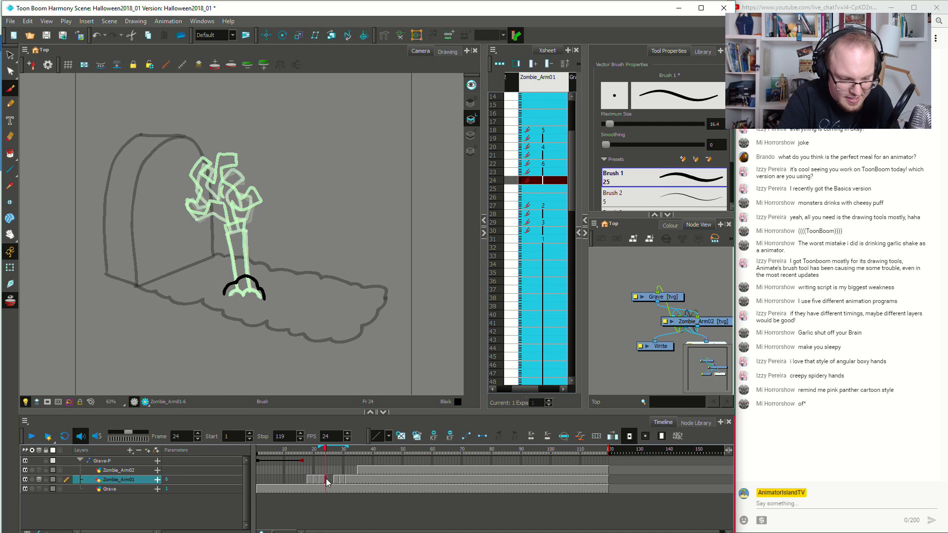
pyautogui.click(319, 479)
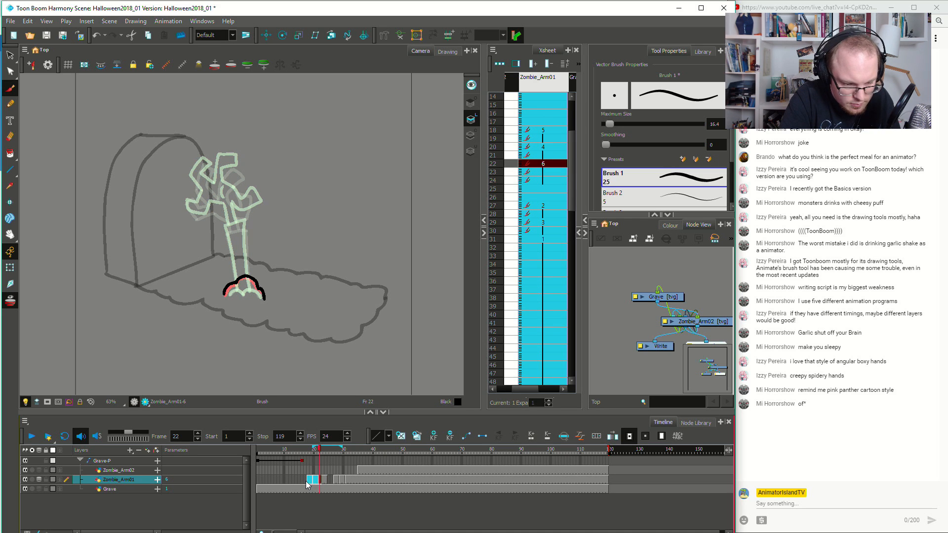
pyautogui.moveTo(304, 481); pyautogui.dragTo(305, 481)
# Draw the outline of a drooping, closed hand above the mound at frame 25 of Zombie_Arm01
pyautogui.click(323, 480)
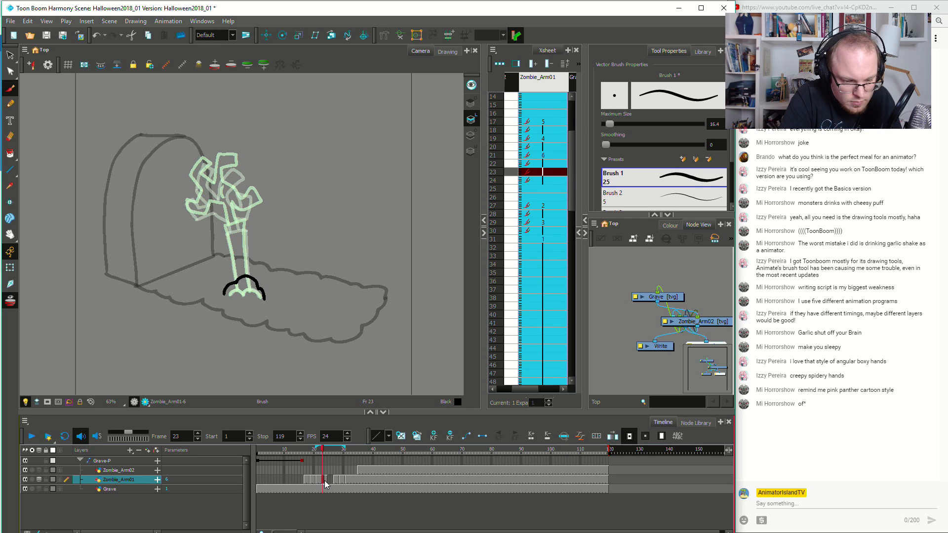
pyautogui.click(326, 482)
pyautogui.click(329, 483)
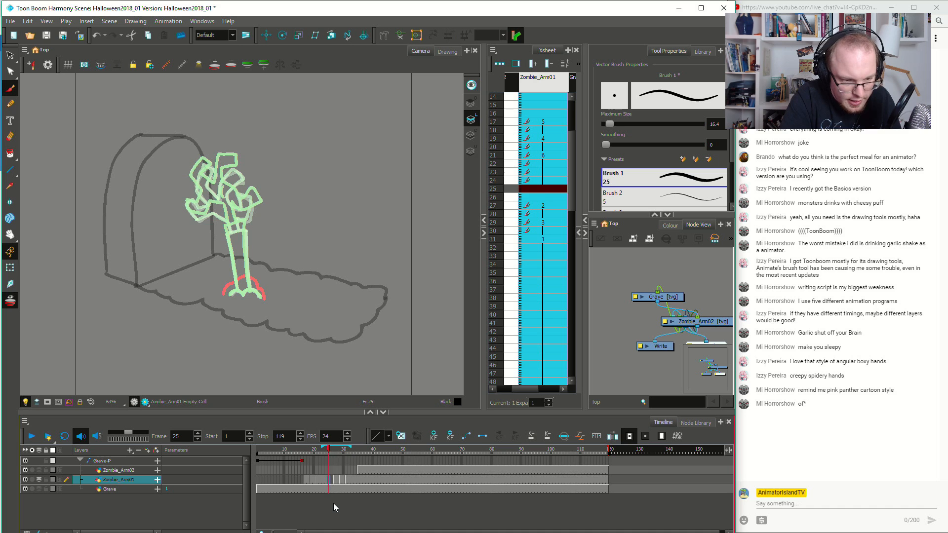
pyautogui.moveTo(231, 224)
pyautogui.mouseDown()
pyautogui.moveTo(253, 206)
pyautogui.moveTo(272, 242)
pyautogui.mouseUp()
pyautogui.hotkey('ctrl', 'z')
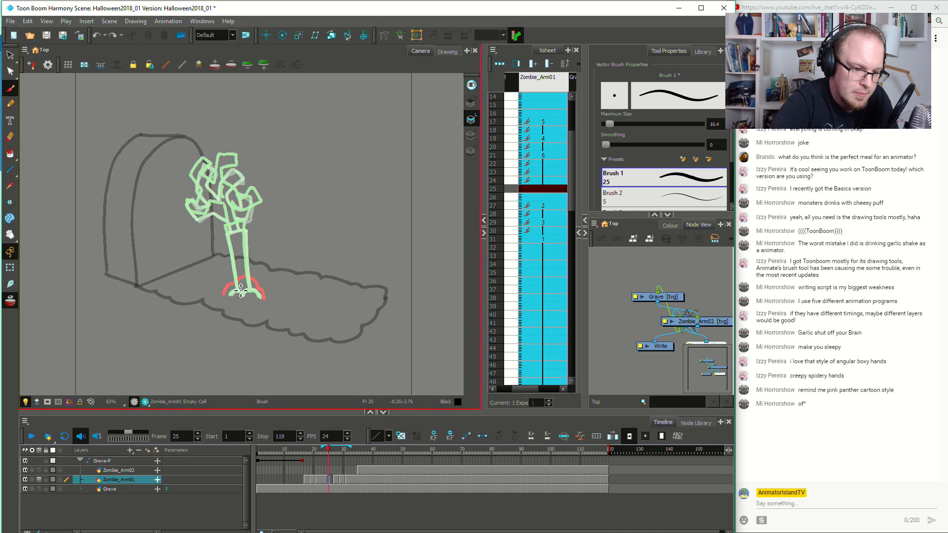
pyautogui.moveTo(228, 217)
pyautogui.mouseDown()
pyautogui.moveTo(225, 275)
pyautogui.moveTo(236, 254)
pyautogui.moveTo(222, 250)
pyautogui.moveTo(236, 287)
pyautogui.moveTo(239, 245)
pyautogui.moveTo(260, 248)
pyautogui.moveTo(236, 208)
pyautogui.moveTo(218, 247)
pyautogui.moveTo(232, 250)
pyautogui.moveTo(250, 232)
pyautogui.moveTo(253, 206)
pyautogui.moveTo(218, 219)
pyautogui.mouseUp()
pyautogui.hotkey('ctrl', 'z')
pyautogui.hotkey('ctrl', 'z')
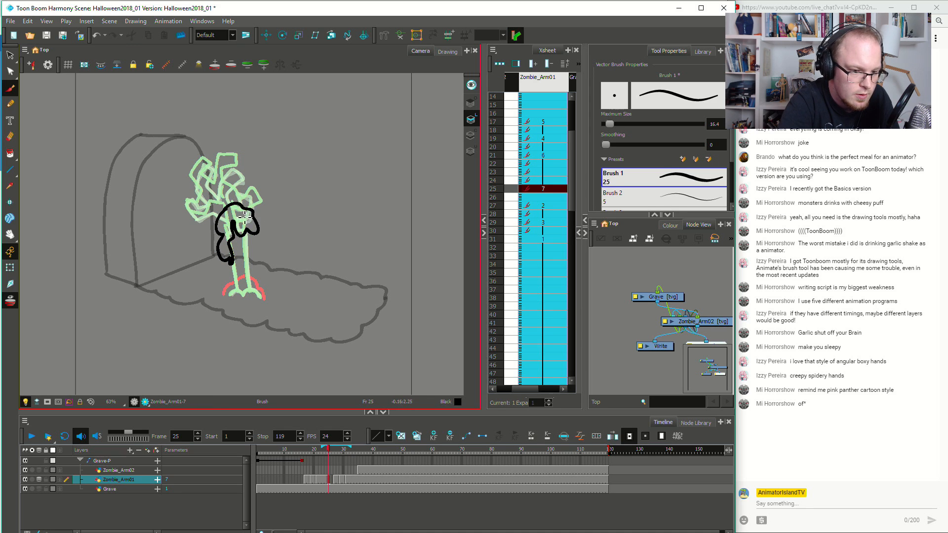
# Complete the drooping hand at frame 25 with its remaining finger and two forearm lines running down to the mound
pyautogui.moveTo(235, 257)
pyautogui.mouseDown()
pyautogui.moveTo(241, 267)
pyautogui.moveTo(236, 234)
pyautogui.moveTo(255, 244)
pyautogui.moveTo(249, 234)
pyautogui.moveTo(259, 233)
pyautogui.moveTo(243, 296)
pyautogui.mouseUp()
pyautogui.hotkey('ctrl', 'z')
pyautogui.hotkey('ctrl', 'z')
pyautogui.moveTo(232, 262); pyautogui.dragTo(236, 295)
pyautogui.hotkey('ctrl', 'z')
pyautogui.moveTo(232, 261); pyautogui.dragTo(238, 291)
pyautogui.moveTo(280, 243)
pyautogui.mouseDown()
pyautogui.moveTo(265, 171)
pyautogui.moveTo(251, 190)
pyautogui.mouseUp()
pyautogui.moveTo(262, 155); pyautogui.dragTo(280, 186)
pyautogui.hotkey('ctrl', 'z')
pyautogui.hotkey('ctrl', 'z')
pyautogui.hotkey('ctrl', 'z')
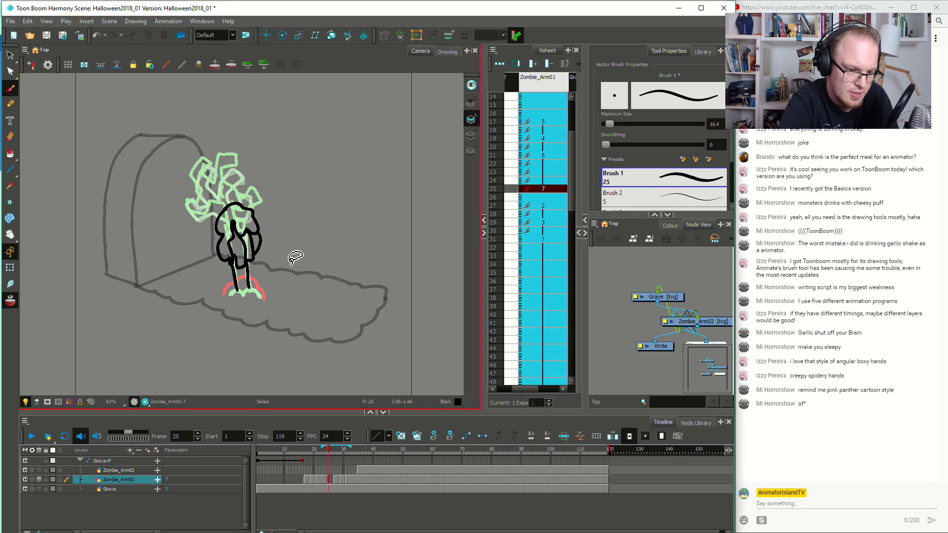
# Draw jagged dirt spikes around the arm's base at frame 25 and hold the drawing through frame 26
pyautogui.moveTo(231, 292); pyautogui.dragTo(250, 295)
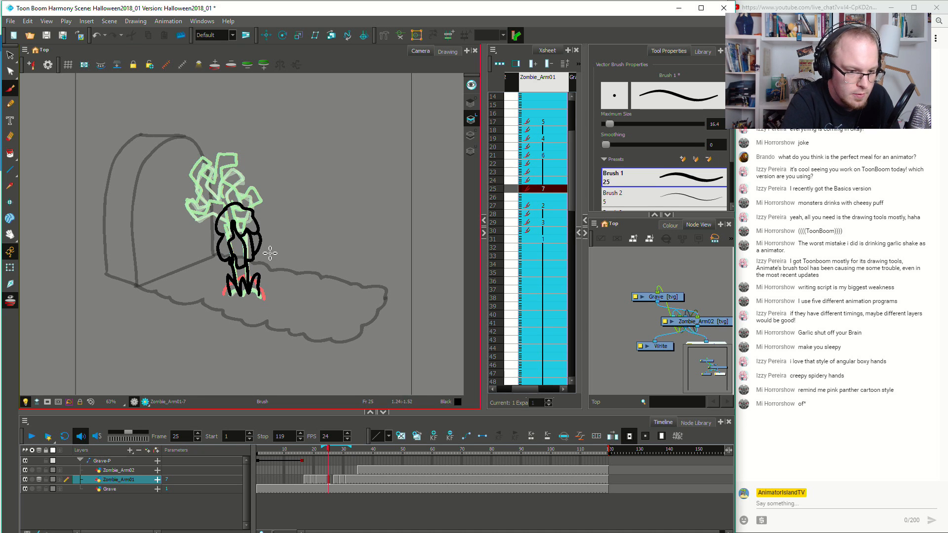
pyautogui.click(334, 480)
pyautogui.press('F5')
# Play the animation repeatedly from around frame 15 to check the timing of the swelling mound and the bursting arm
pyautogui.moveTo(297, 472); pyautogui.dragTo(298, 478)
pyautogui.hotkey('shift', 'Return')
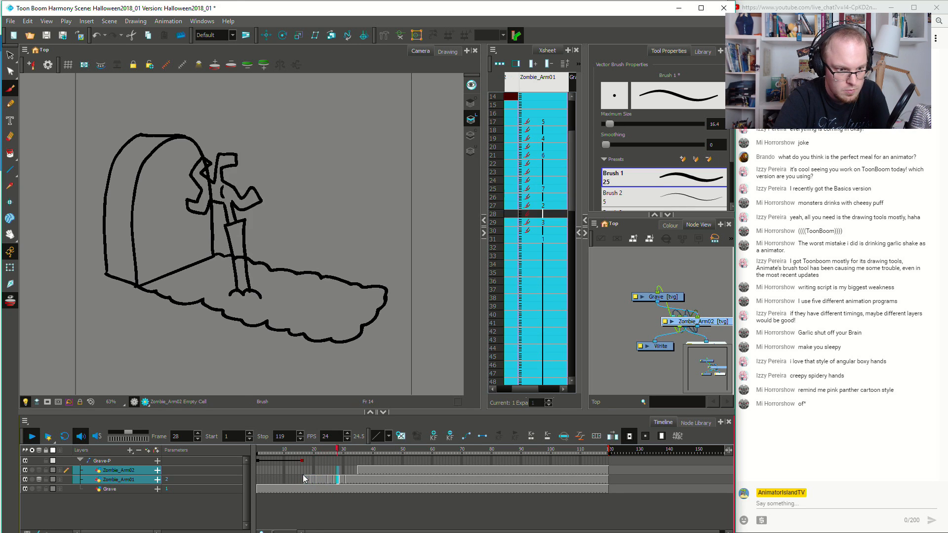
pyautogui.click(301, 471)
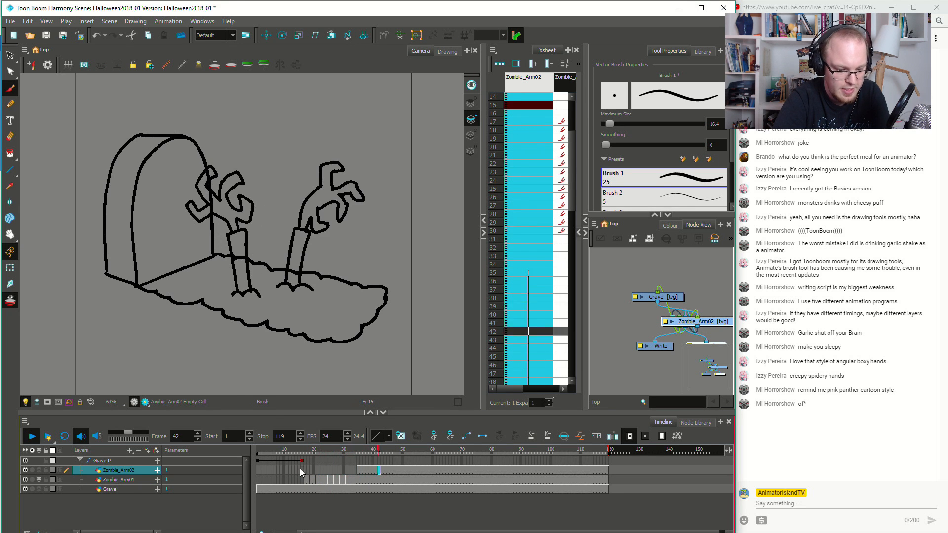
pyautogui.click(302, 477)
pyautogui.click(303, 478)
pyautogui.hotkey('shift', 'Return')
pyautogui.hotkey('shift', 'Return')
pyautogui.click(301, 478)
pyautogui.hotkey('shift', 'Return')
pyautogui.click(302, 478)
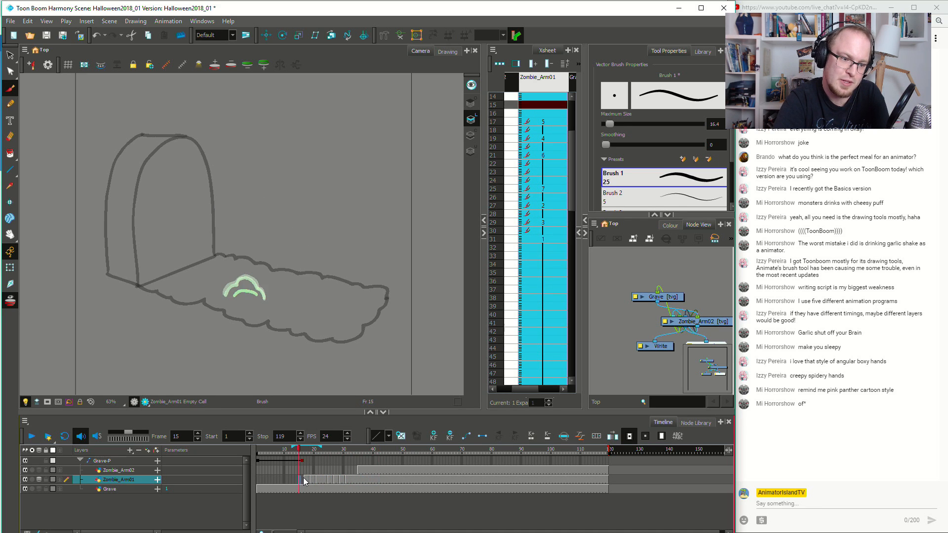
pyautogui.hotkey('shift', 'Return')
pyautogui.click(300, 478)
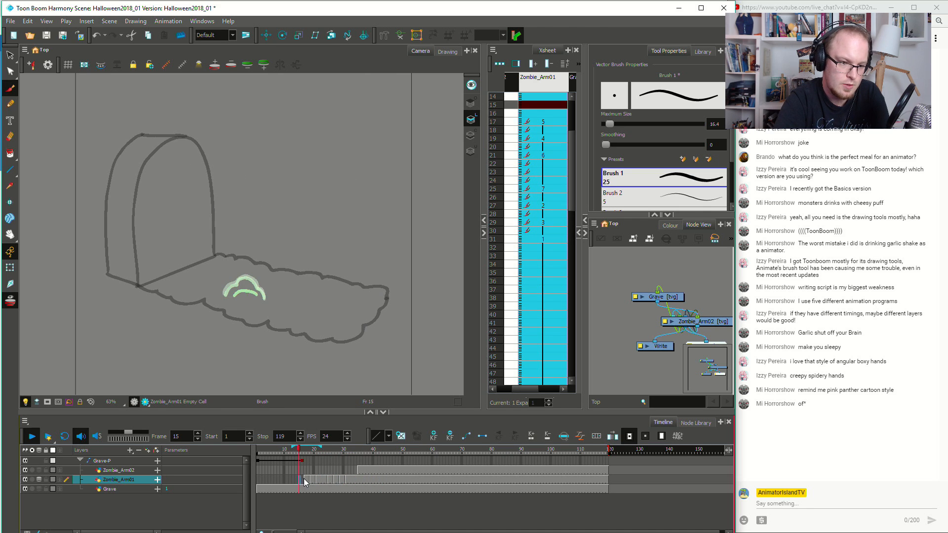
pyautogui.hotkey('shift', 'Return')
pyautogui.click(307, 480)
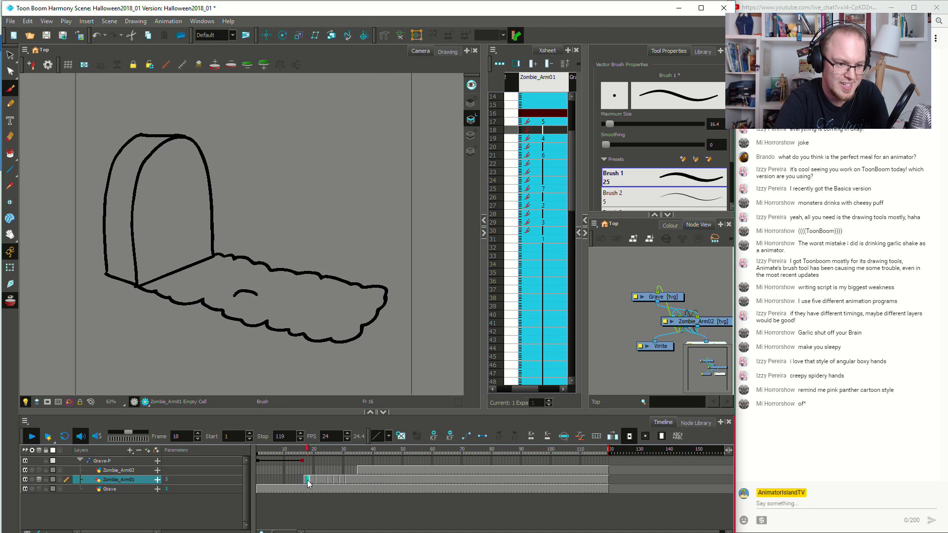
pyautogui.hotkey('shift', 'Return')
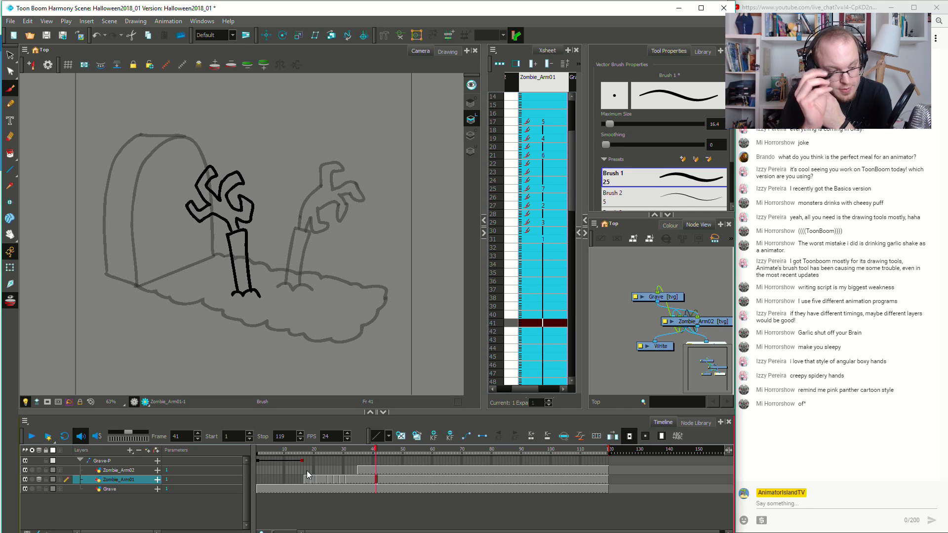
# Add a vector drawing layer named Dirt above Zombie_Arm02
pyautogui.click(124, 472)
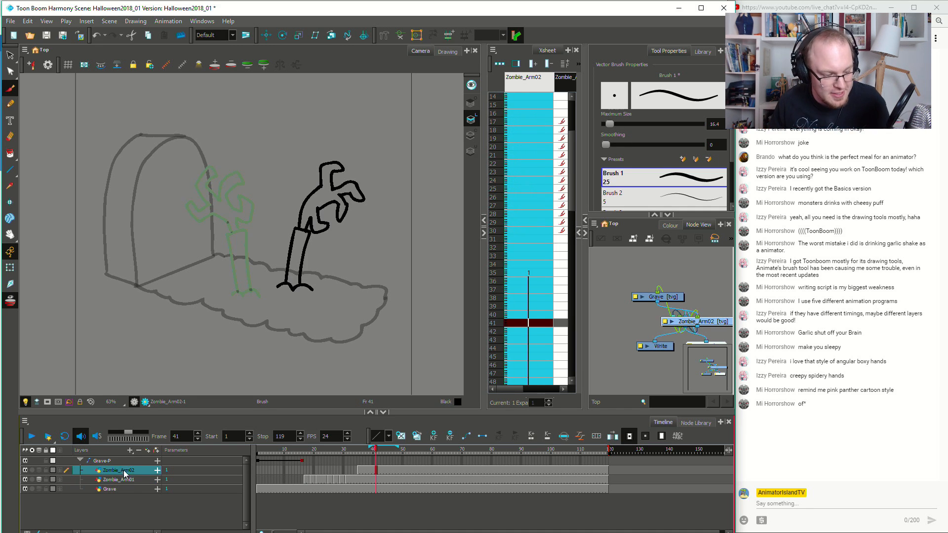
pyautogui.hotkey('ctrl', 'r')
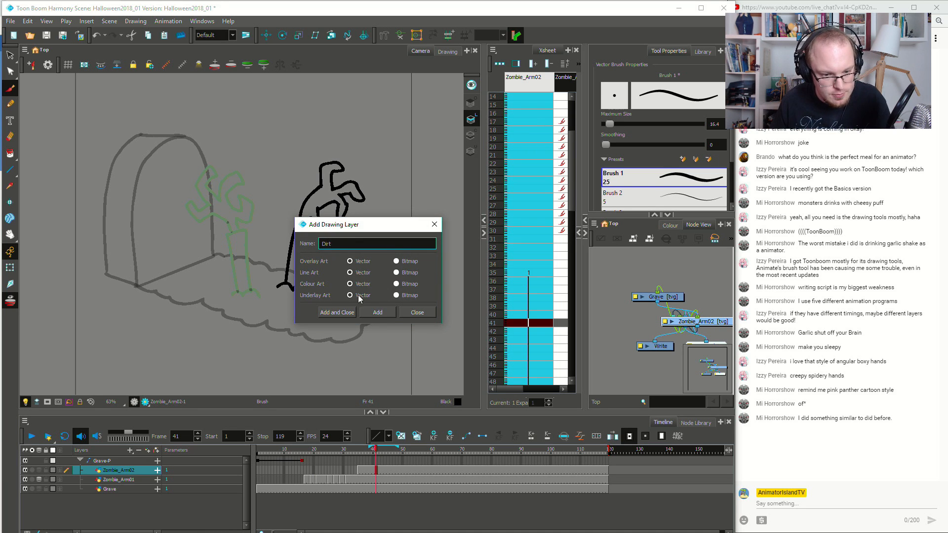
pyautogui.click(374, 313)
pyautogui.click(434, 224)
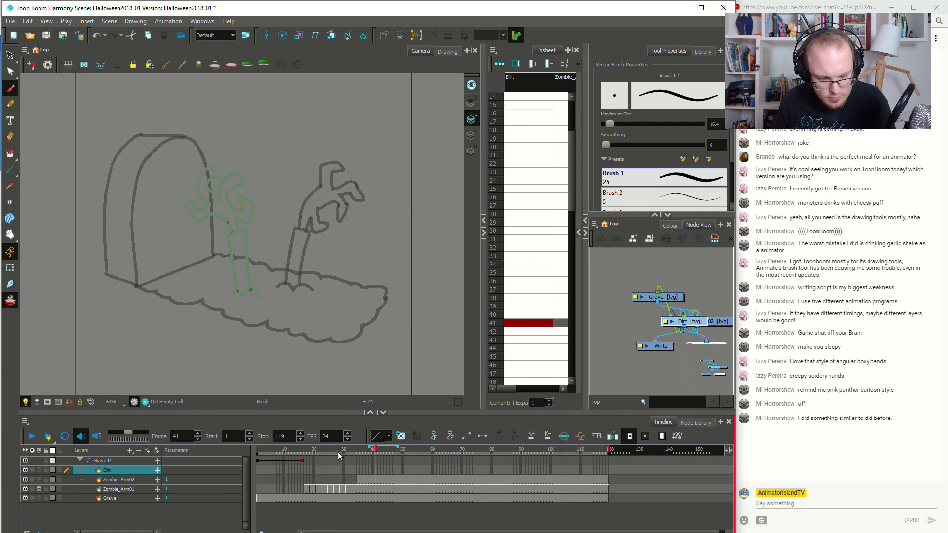
# Examine the arm's emergence between frames 21 and 27 to find where the flying dirt starts, hiding the light table
pyautogui.click(323, 477)
pyautogui.click(305, 473)
pyautogui.moveTo(304, 473); pyautogui.dragTo(318, 472)
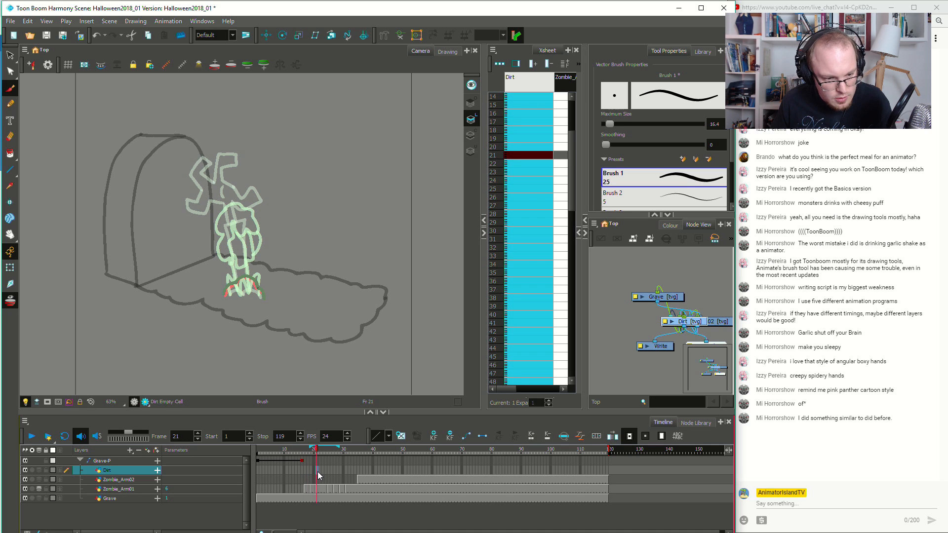
pyautogui.click(26, 402)
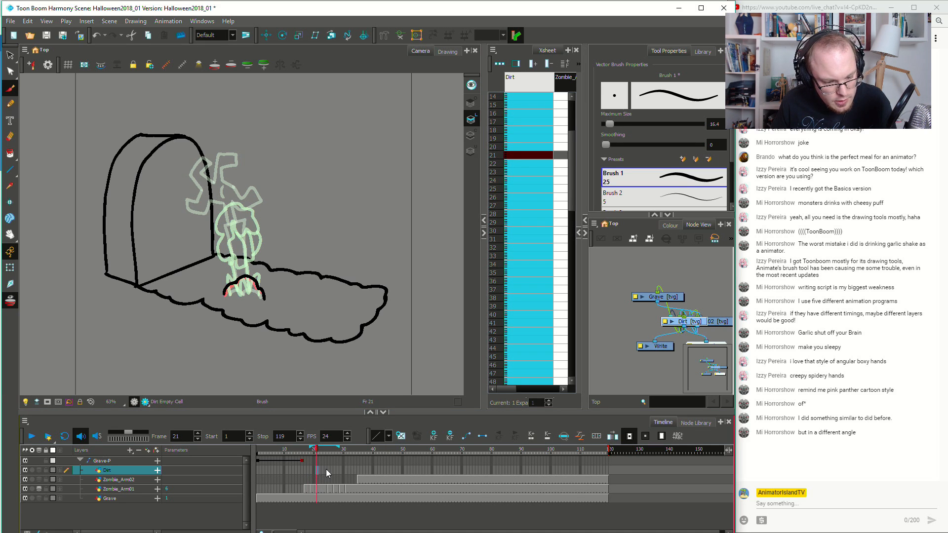
pyautogui.click(326, 470)
pyautogui.click(330, 470)
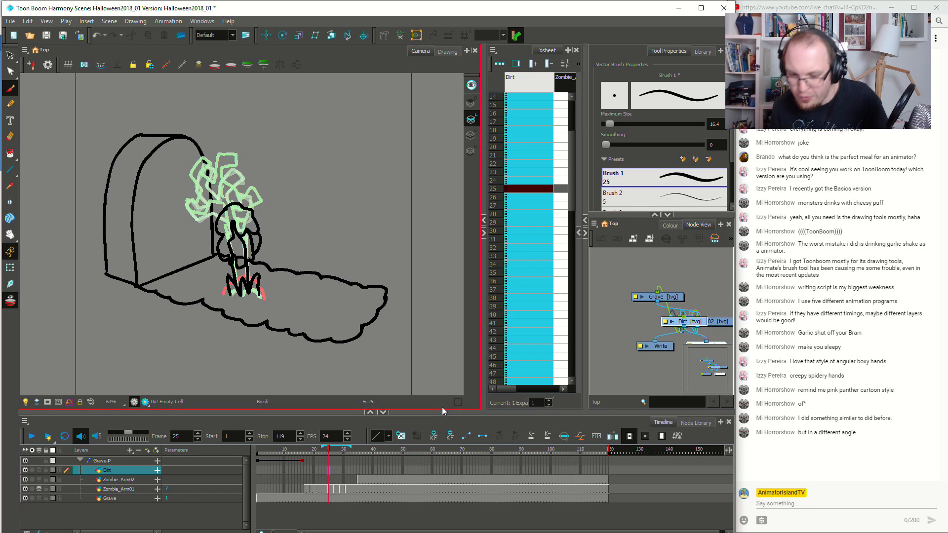
pyautogui.click(324, 470)
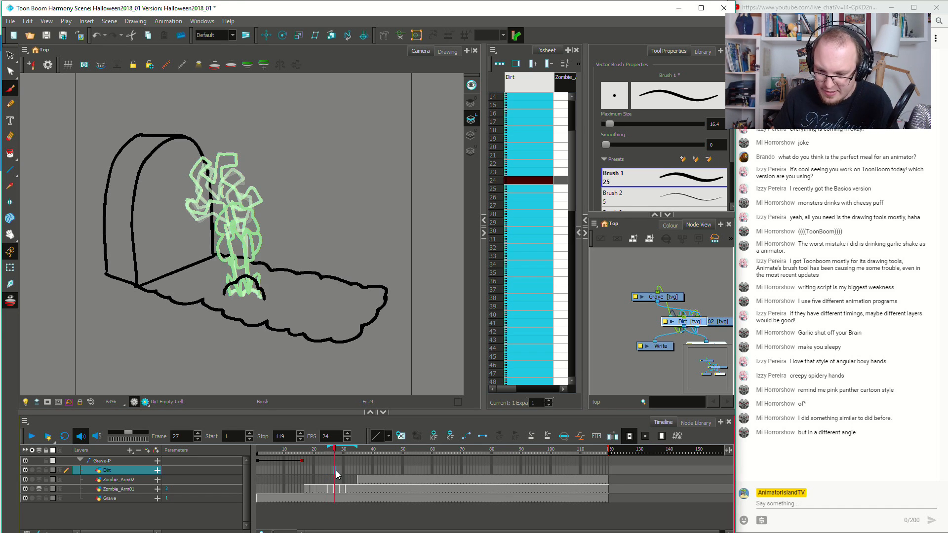
pyautogui.click(327, 470)
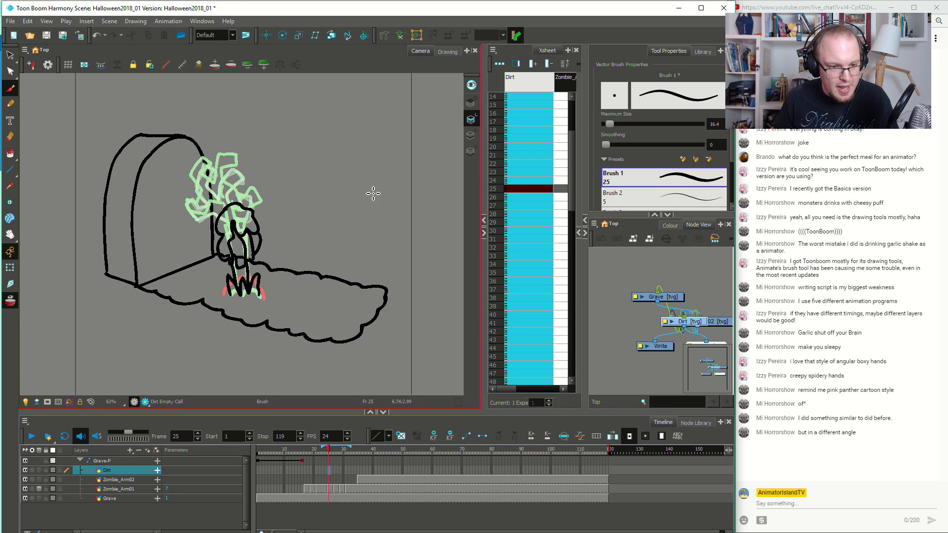
pyautogui.moveTo(287, 204)
pyautogui.mouseDown()
pyautogui.moveTo(348, 207)
pyautogui.moveTo(326, 128)
pyautogui.moveTo(286, 171)
pyautogui.moveTo(286, 200)
pyautogui.moveTo(259, 262)
pyautogui.moveTo(341, 271)
pyautogui.moveTo(369, 253)
pyautogui.moveTo(342, 200)
pyautogui.mouseUp()
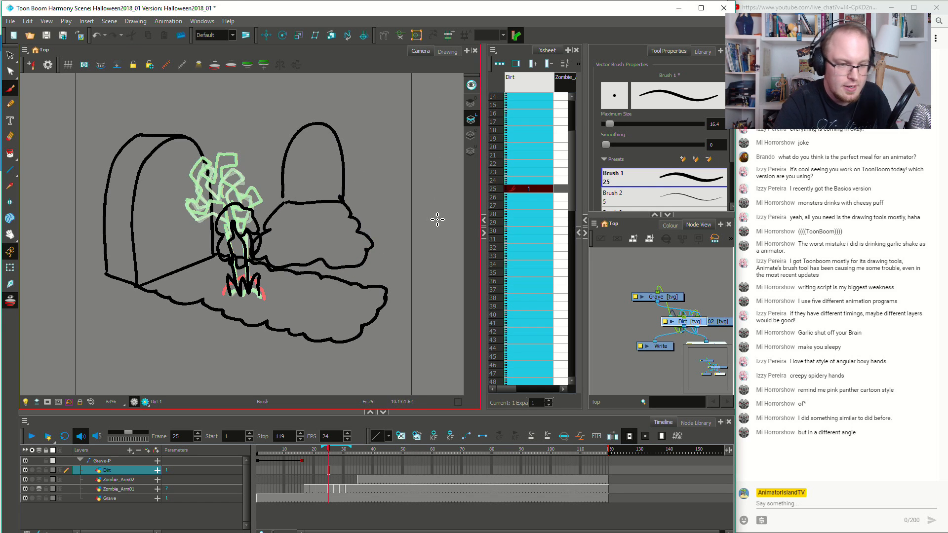
pyautogui.hotkey('ctrl', 'z')
pyautogui.keyDown('ctrl'); pyautogui.click(289, 142); pyautogui.keyUp('ctrl')
pyautogui.press('Delete')
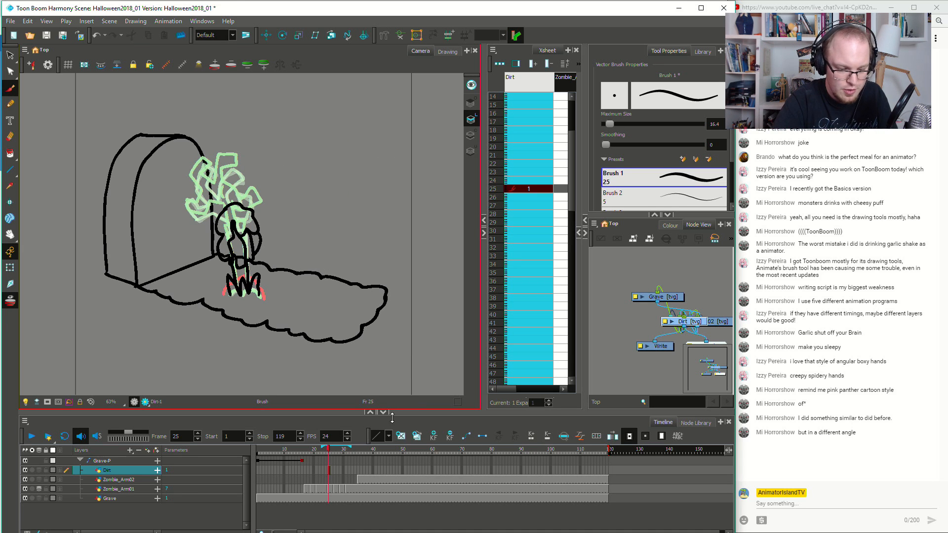
# Hold the Dirt drawing from frame 25 through 26, sketch three small oval clumps around the arm's base, and show the light table
pyautogui.click(335, 472)
pyautogui.click(330, 470)
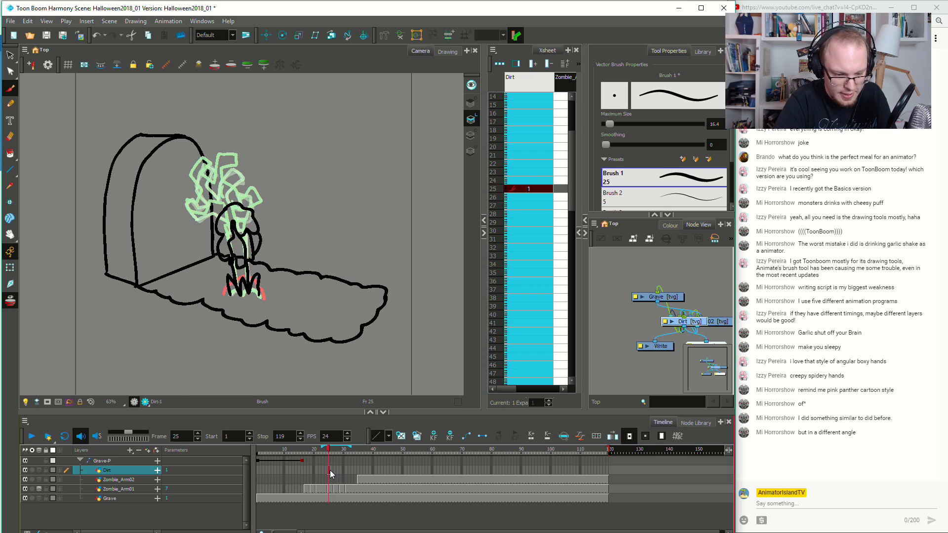
pyautogui.click(332, 470)
pyautogui.press('F5')
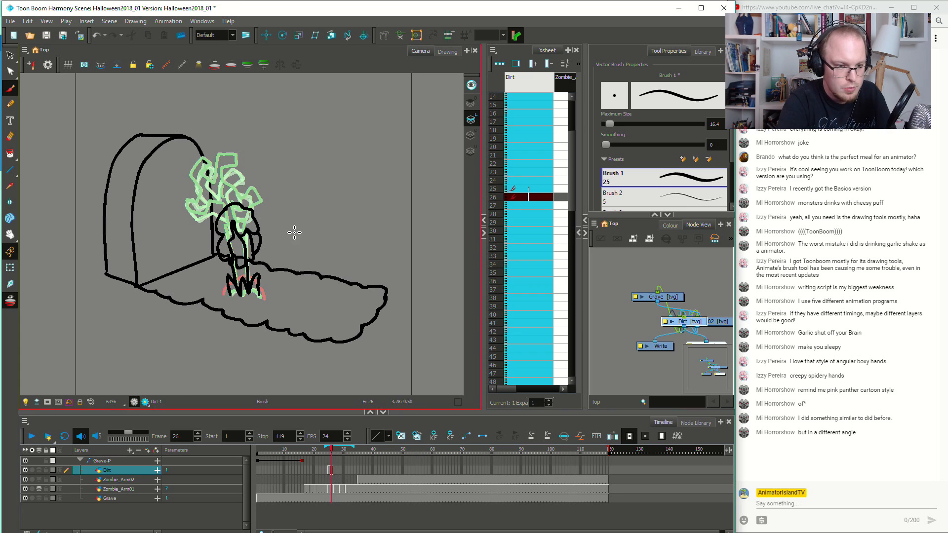
pyautogui.moveTo(261, 261); pyautogui.dragTo(264, 269)
pyautogui.hotkey('ctrl', 'z')
pyautogui.hotkey('ctrl', 'z')
pyautogui.hotkey('ctrl', 'z')
pyautogui.hotkey('ctrl', 'z')
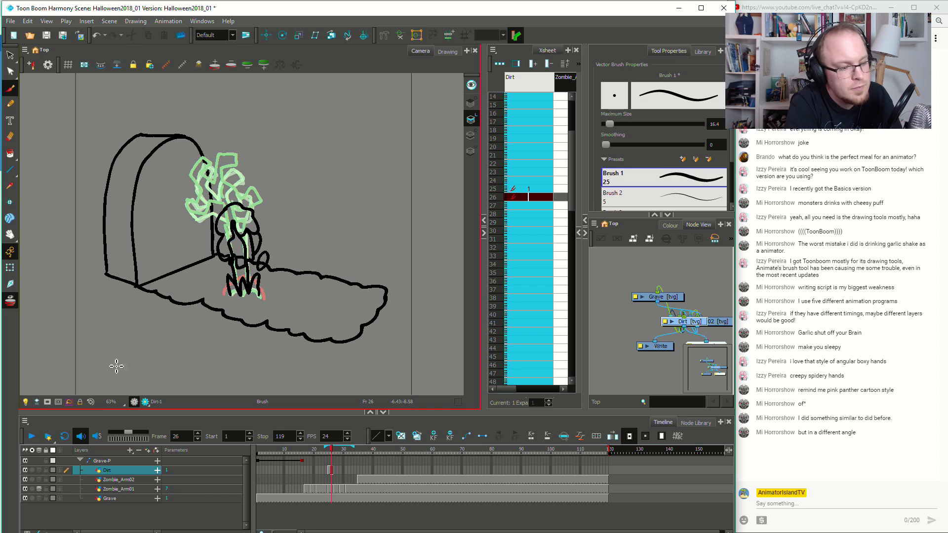
pyautogui.click(27, 402)
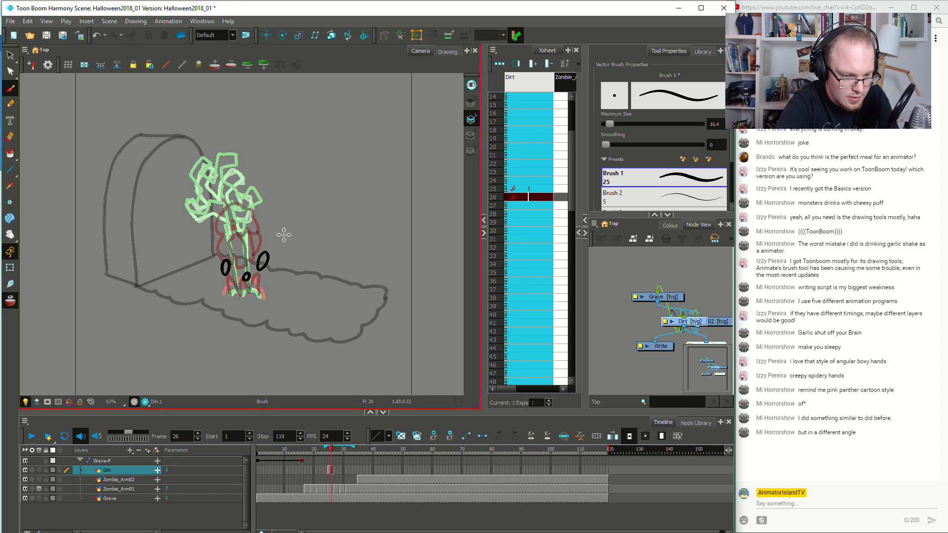
# Draw the flung oval clump higher beside the arm at frame 27 and hold it through frame 28
pyautogui.click(333, 470)
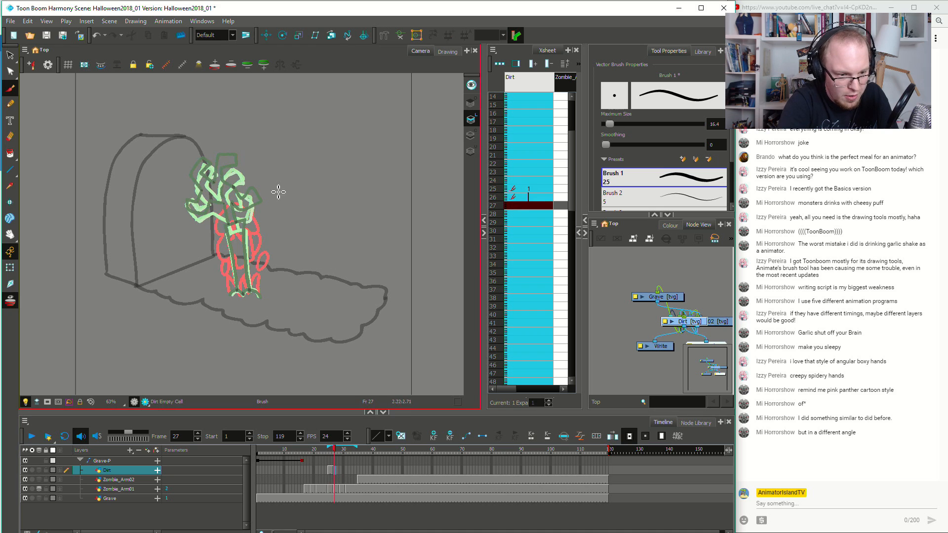
pyautogui.moveTo(270, 224); pyautogui.dragTo(282, 217)
pyautogui.hotkey('ctrl', 'z')
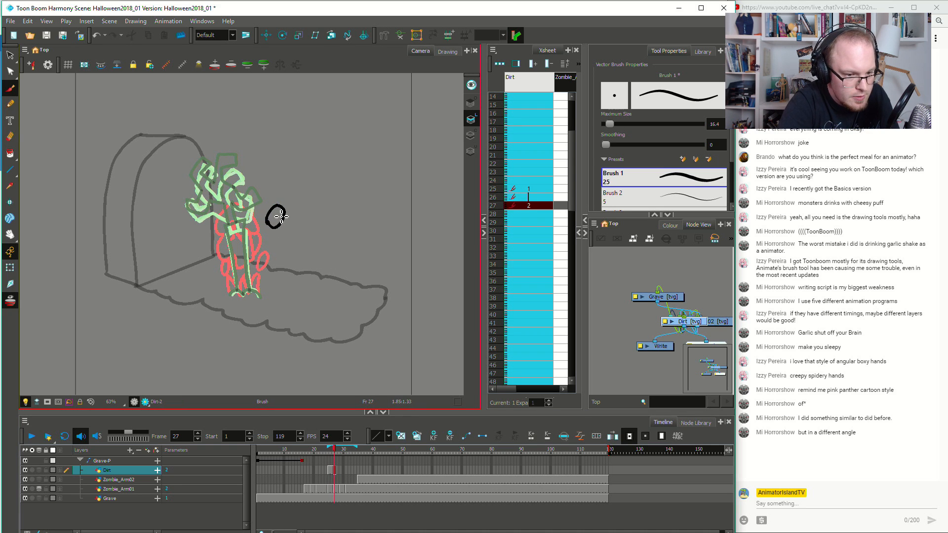
pyautogui.click(338, 470)
pyautogui.press('F5')
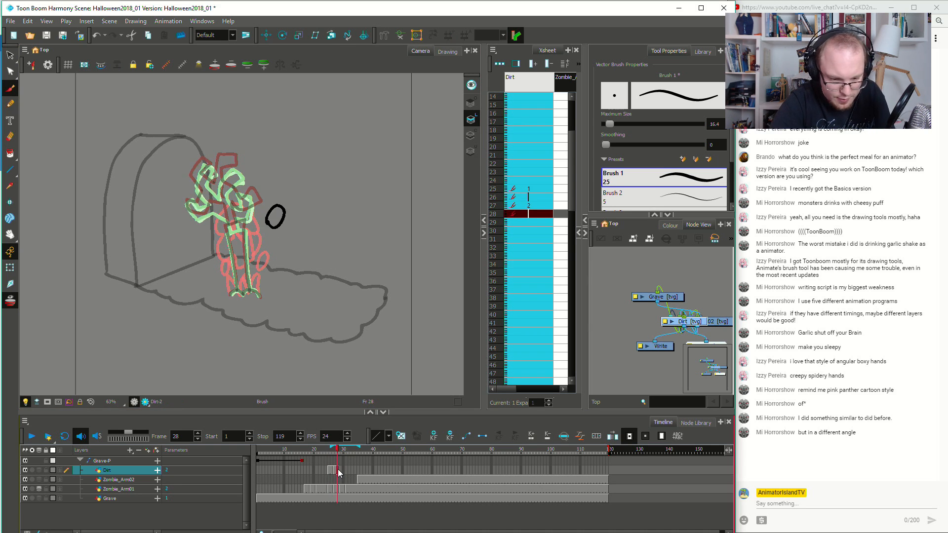
pyautogui.click(327, 468)
pyautogui.press('.')
pyautogui.click(338, 468)
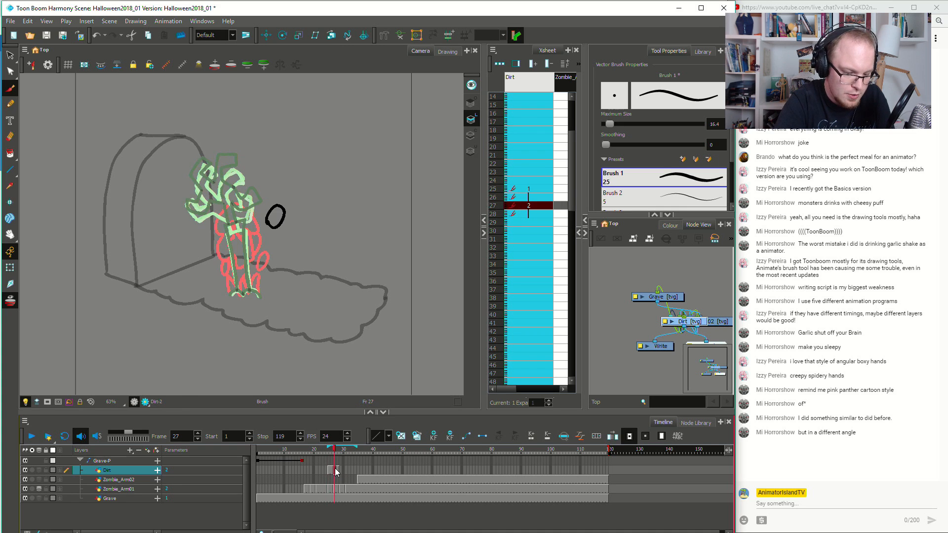
pyautogui.click(341, 470)
pyautogui.click(331, 471)
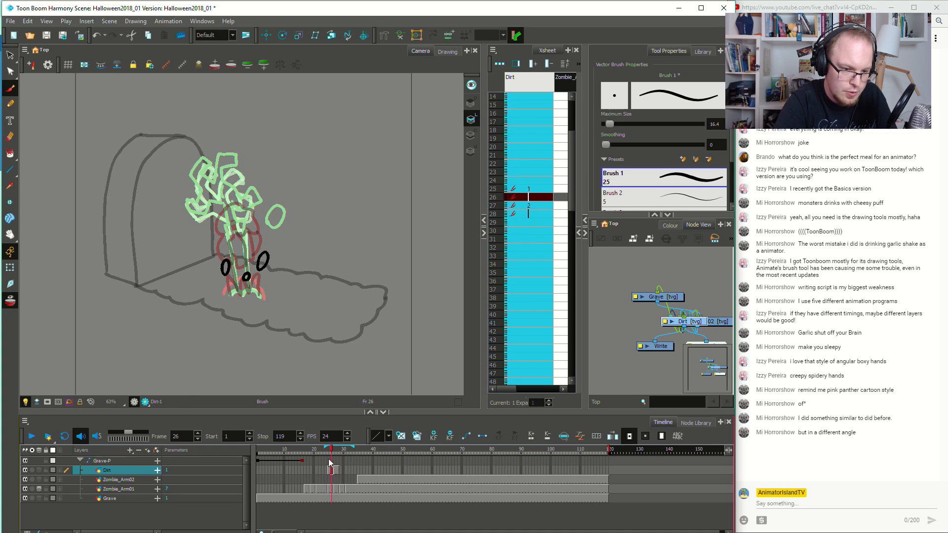
pyautogui.moveTo(286, 227); pyautogui.dragTo(275, 257)
pyautogui.hotkey('ctrl', 'z')
pyautogui.hotkey('ctrl', 'z')
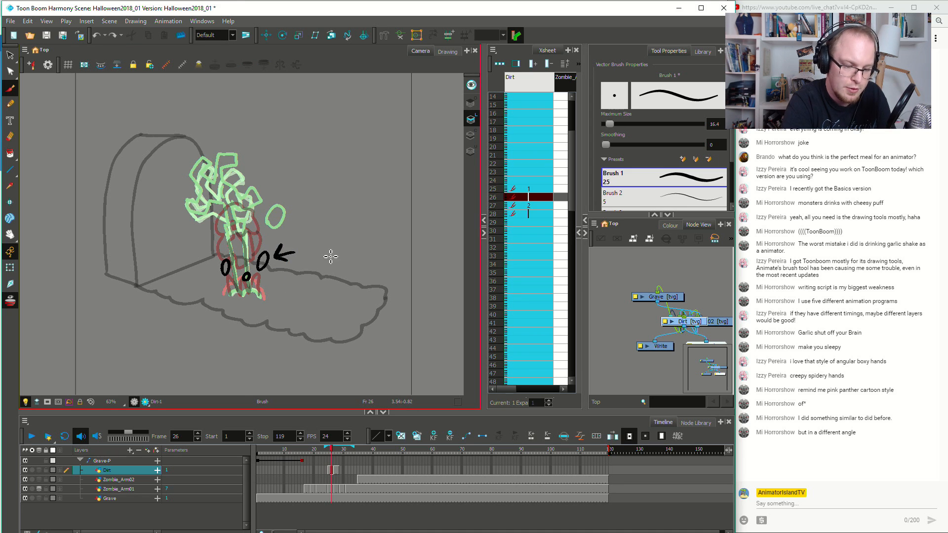
# Draw the flying clump at the top of its arc at frame 29 and dropping outward at frame 31, each held two frames
pyautogui.click(337, 472)
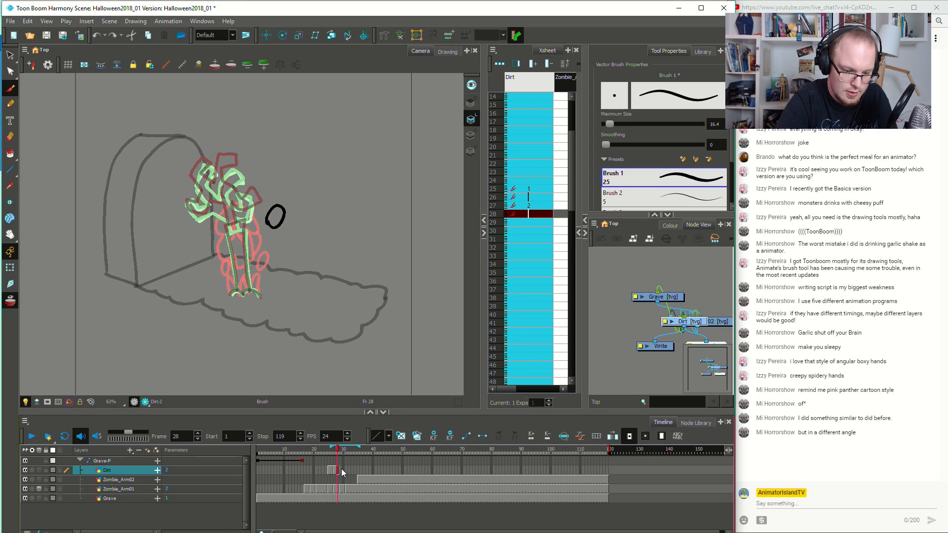
pyautogui.click(341, 470)
pyautogui.moveTo(284, 200)
pyautogui.mouseDown()
pyautogui.moveTo(273, 211)
pyautogui.moveTo(286, 201)
pyautogui.mouseUp()
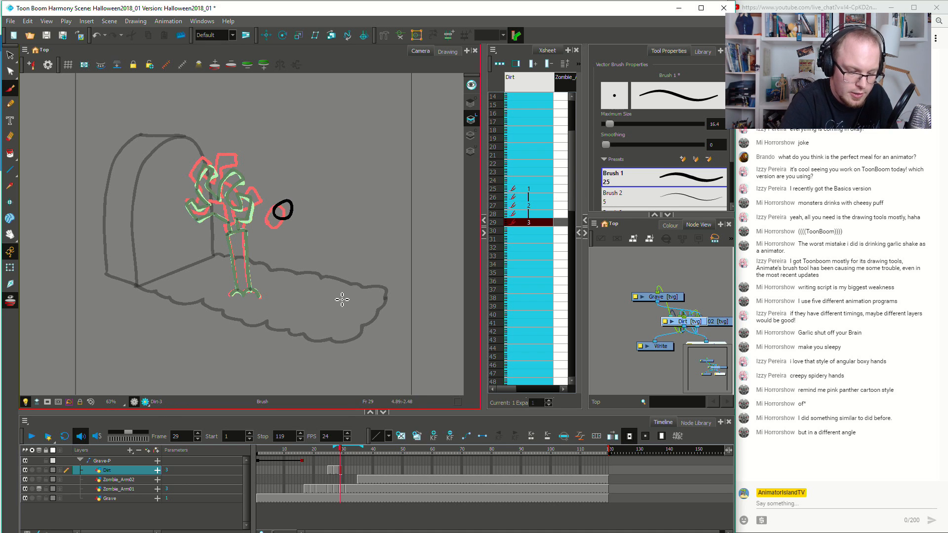
pyautogui.click(343, 470)
pyautogui.click(346, 469)
pyautogui.moveTo(299, 212); pyautogui.dragTo(299, 232)
pyautogui.hotkey('ctrl', 'z')
pyautogui.click(349, 472)
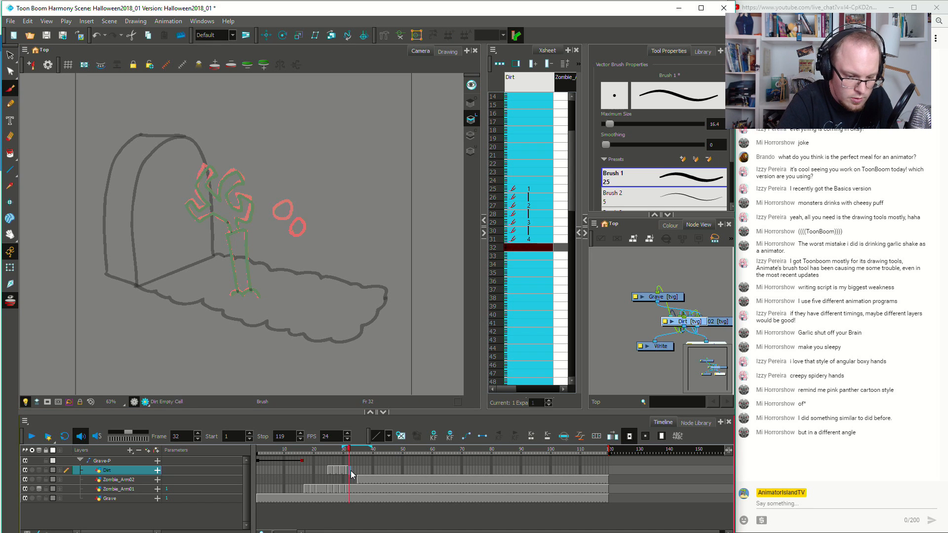
# Draw the clump landing at the mound's back edge at frame 33 and hold it through frame 34
pyautogui.click(351, 472)
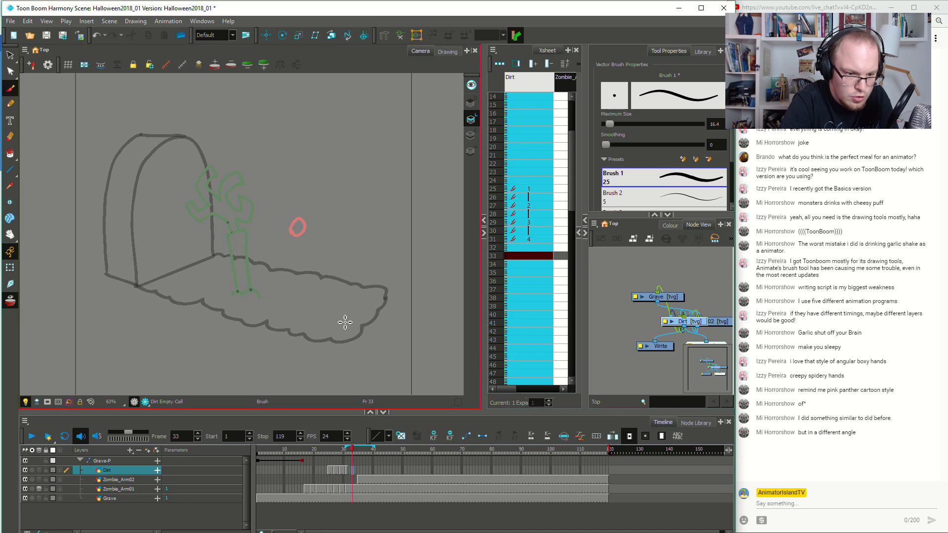
pyautogui.moveTo(310, 266); pyautogui.dragTo(310, 269)
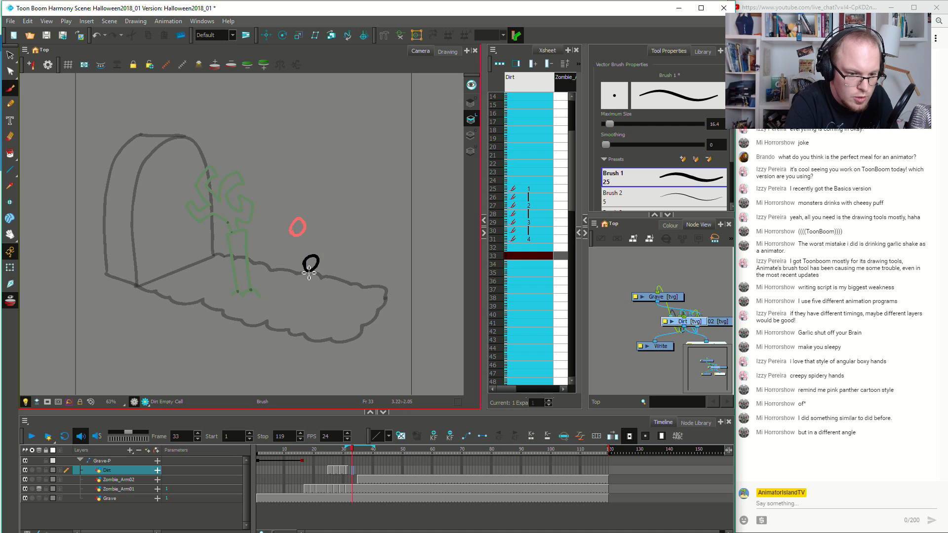
pyautogui.click(357, 474)
pyautogui.press('F5')
# Play the animation several times from before the arm bursts out to check the flying clump's arc
pyautogui.click(330, 470)
pyautogui.press('Return')
pyautogui.click(324, 467)
pyautogui.press('Return')
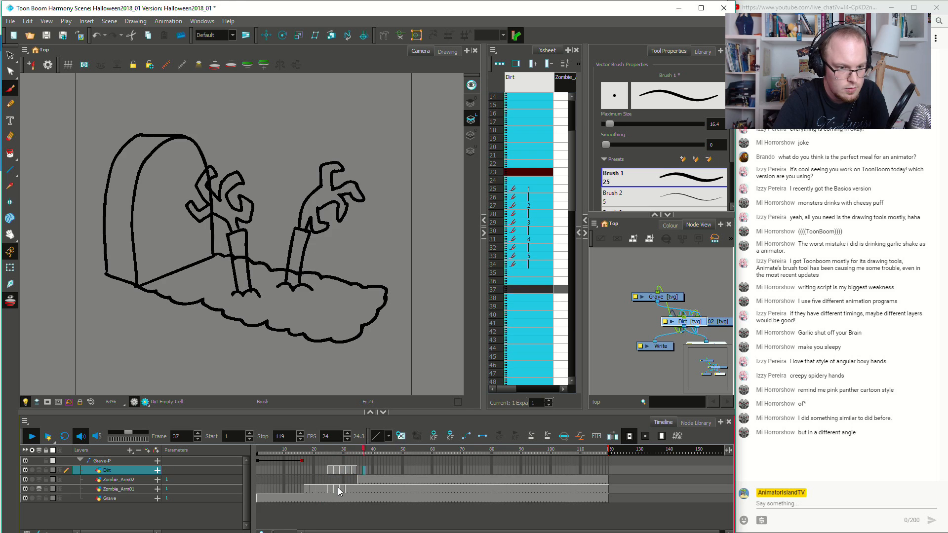
pyautogui.click(300, 471)
pyautogui.press('Return')
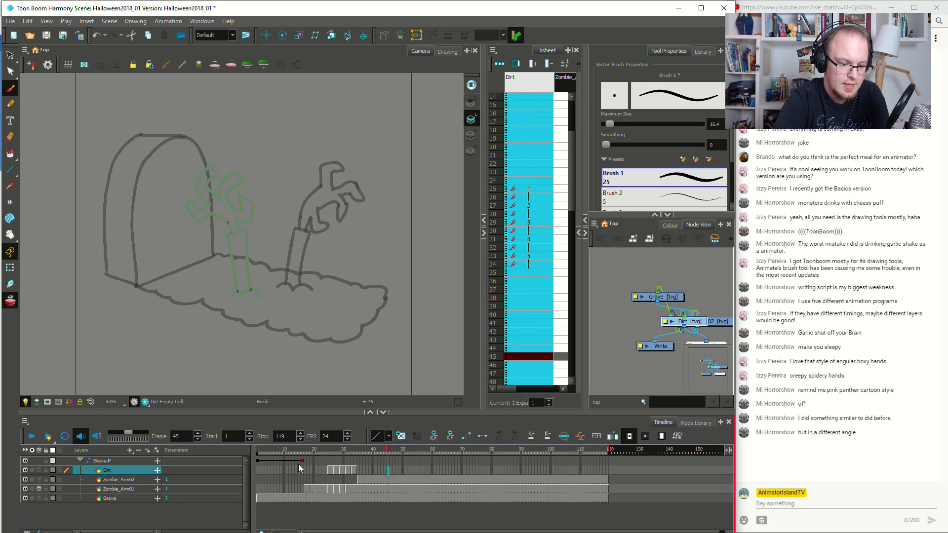
# Add a lumpy strand of falling dirt on the tombstone side of the arm, just below the hand, at frame 27
pyautogui.click(304, 480)
pyautogui.click(329, 470)
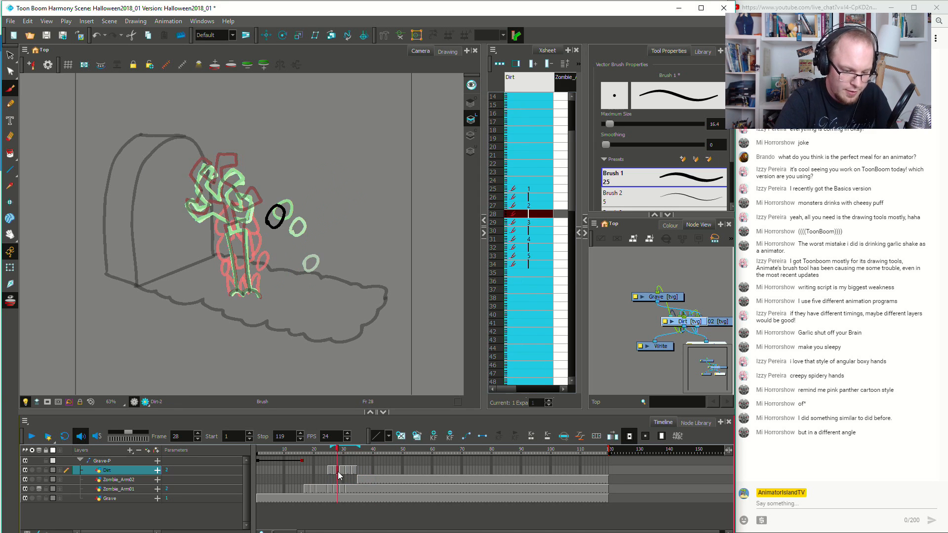
pyautogui.click(335, 471)
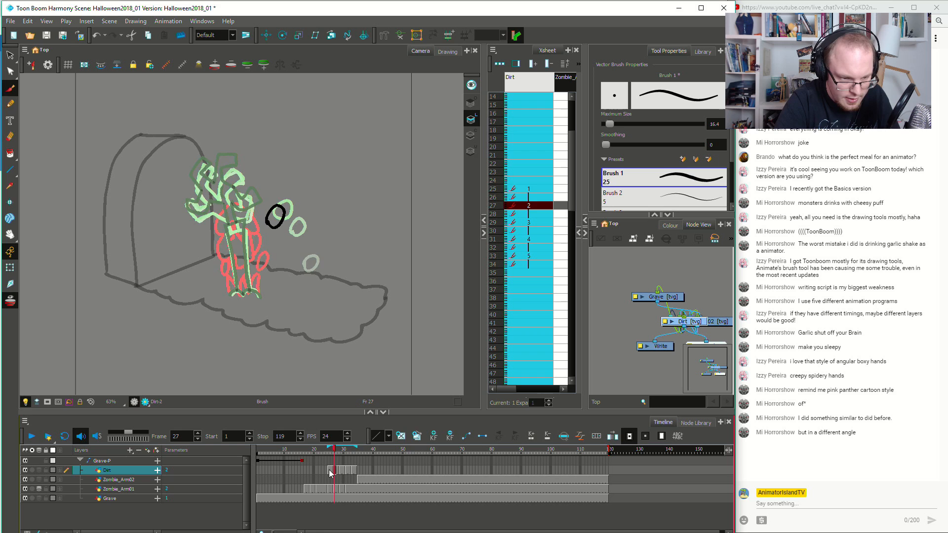
pyautogui.click(329, 470)
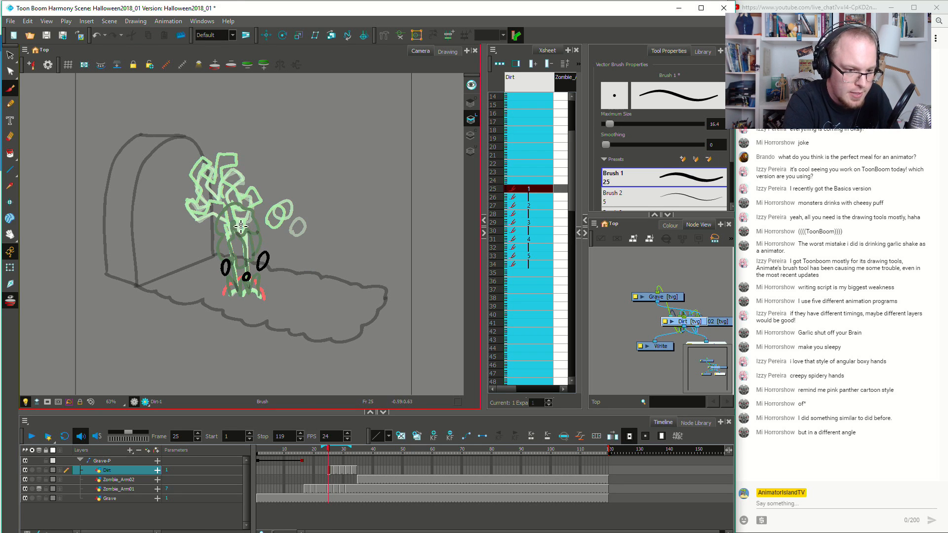
pyautogui.click(336, 470)
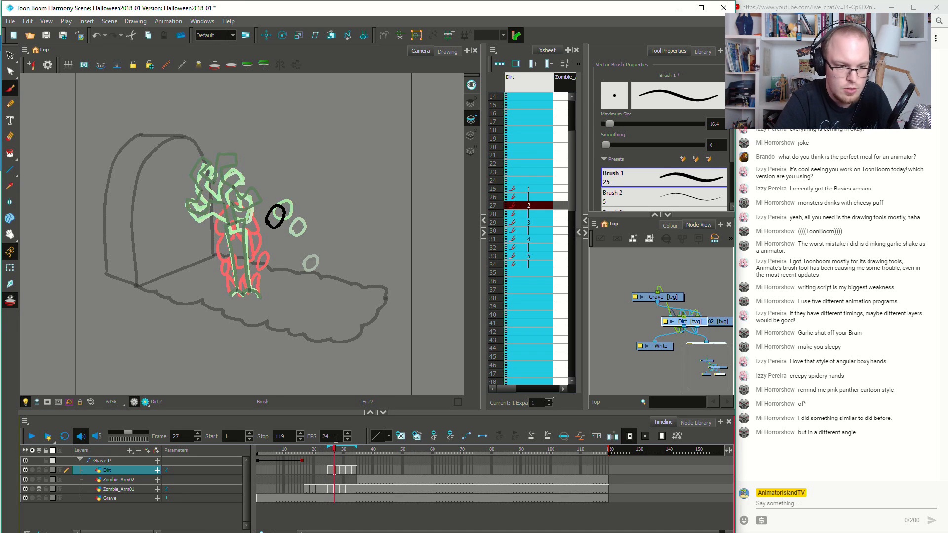
pyautogui.moveTo(219, 198)
pyautogui.mouseDown()
pyautogui.moveTo(210, 225)
pyautogui.moveTo(218, 254)
pyautogui.moveTo(222, 199)
pyautogui.moveTo(209, 221)
pyautogui.moveTo(216, 255)
pyautogui.moveTo(221, 239)
pyautogui.mouseUp()
pyautogui.hotkey('ctrl', 'z')
pyautogui.hotkey('ctrl', 'z')
pyautogui.moveTo(213, 206)
pyautogui.mouseDown()
pyautogui.moveTo(206, 227)
pyautogui.moveTo(216, 245)
pyautogui.moveTo(224, 214)
pyautogui.mouseUp()
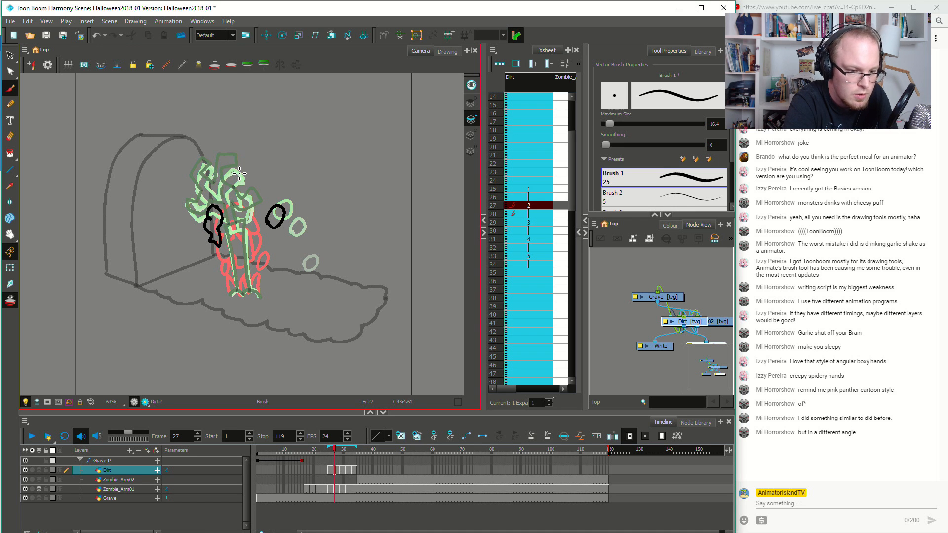
# Draw the dirt strand longer and lower at frame 29, and as a small jagged splash near the mound at frame 31
pyautogui.click(340, 470)
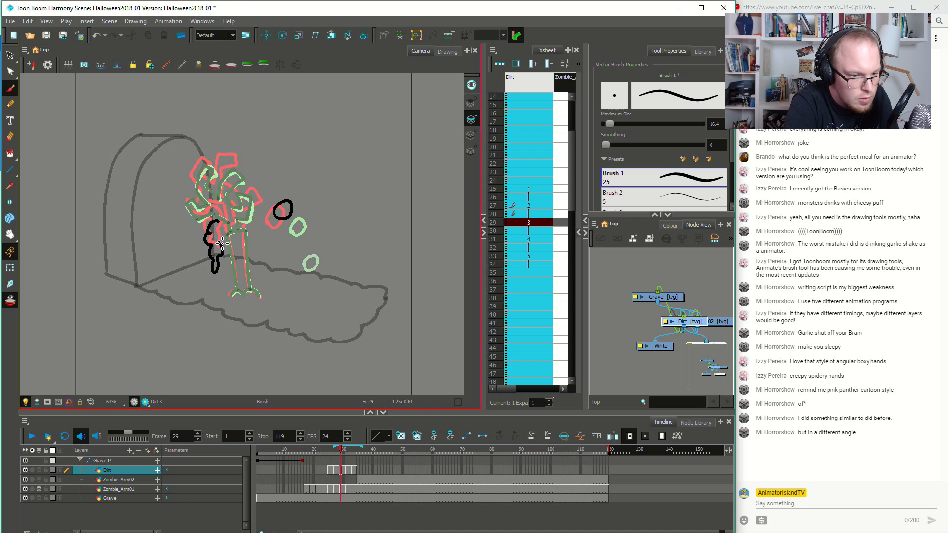
pyautogui.click(347, 470)
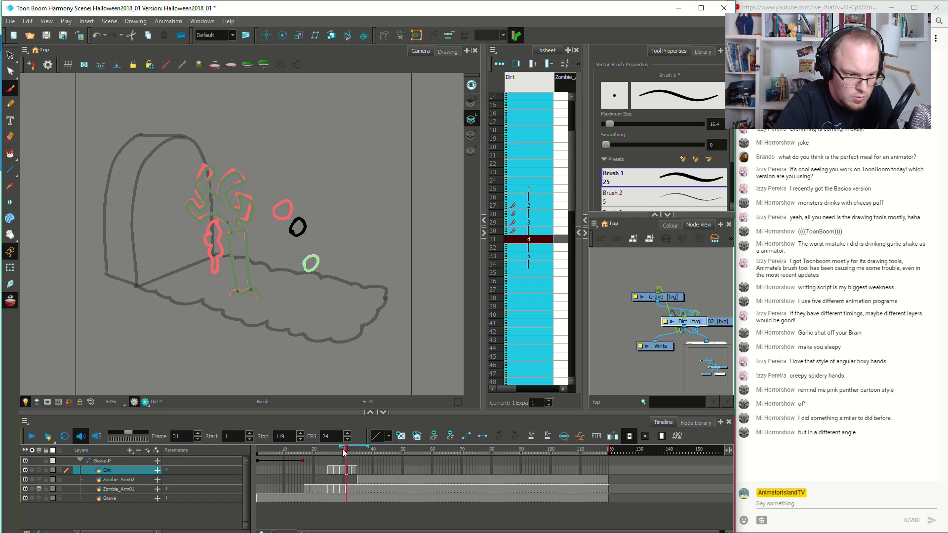
pyautogui.moveTo(215, 281)
pyautogui.mouseDown()
pyautogui.moveTo(224, 271)
pyautogui.moveTo(227, 289)
pyautogui.mouseUp()
pyautogui.hotkey('ctrl', 'z')
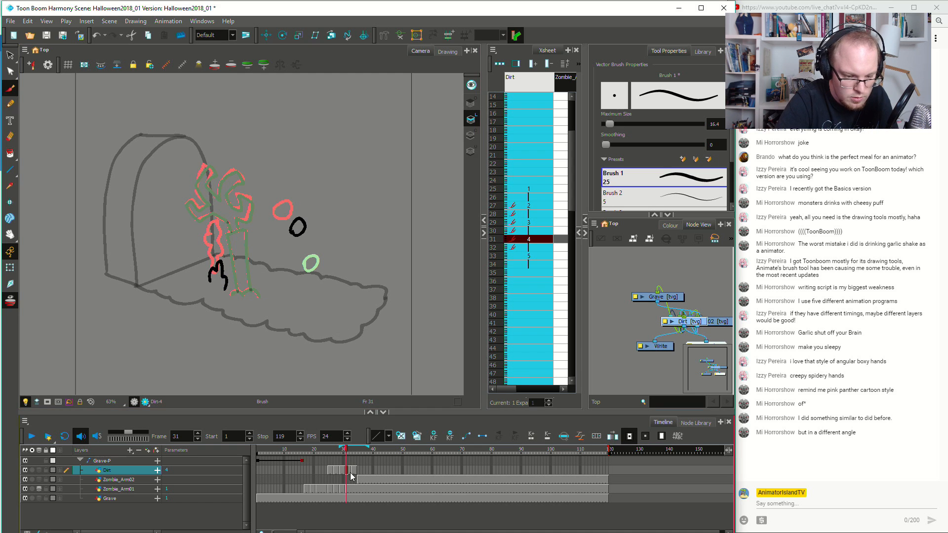
# Play back the animation and recheck the dirt drawings between frames 25 and 28
pyautogui.click(354, 465)
pyautogui.press('Return')
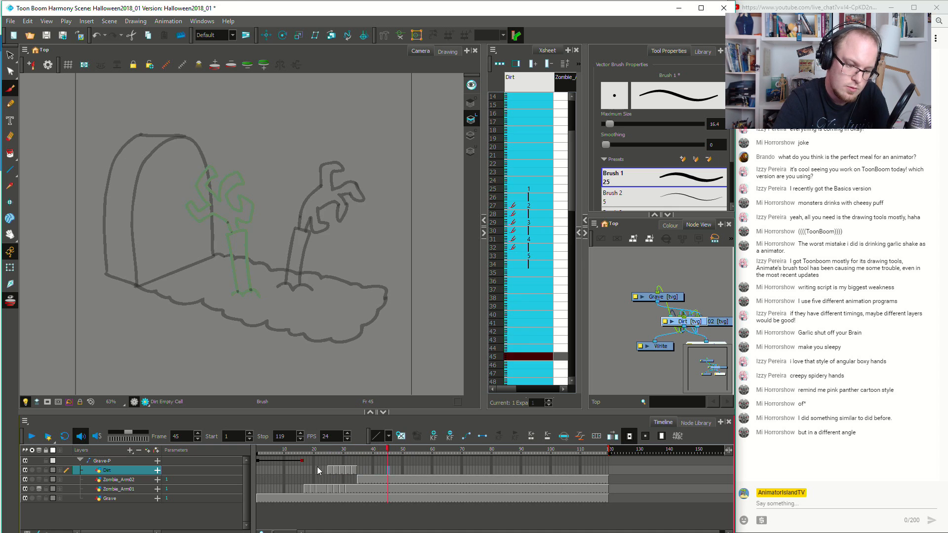
pyautogui.click(334, 472)
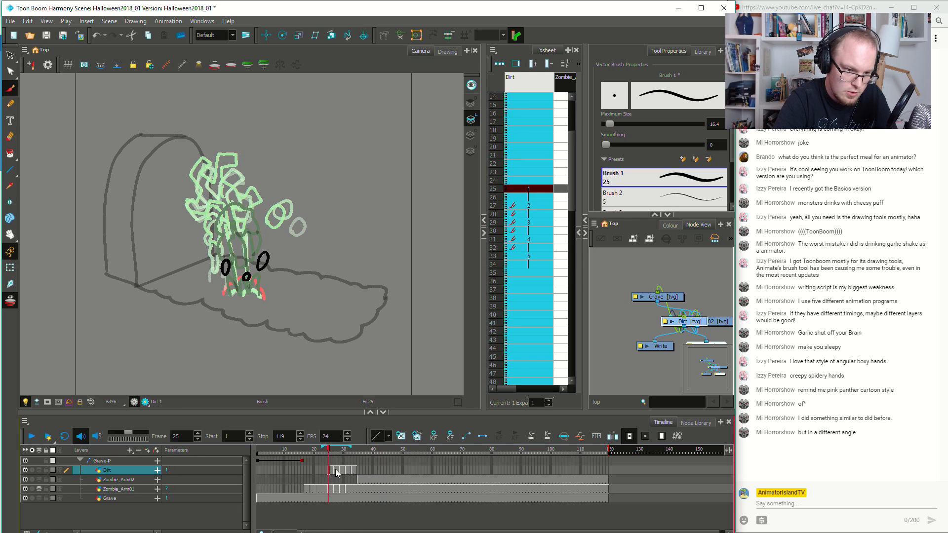
pyautogui.click(329, 471)
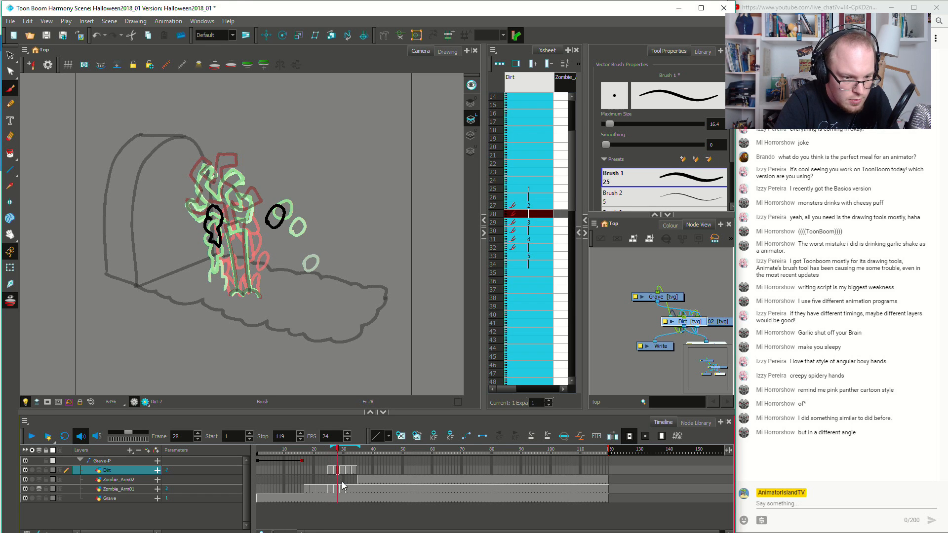
# Add a small dirt clump on the open-mound side of the first arm in the Dirt drawings at frames 27, 29, 31 and 33
pyautogui.click(334, 471)
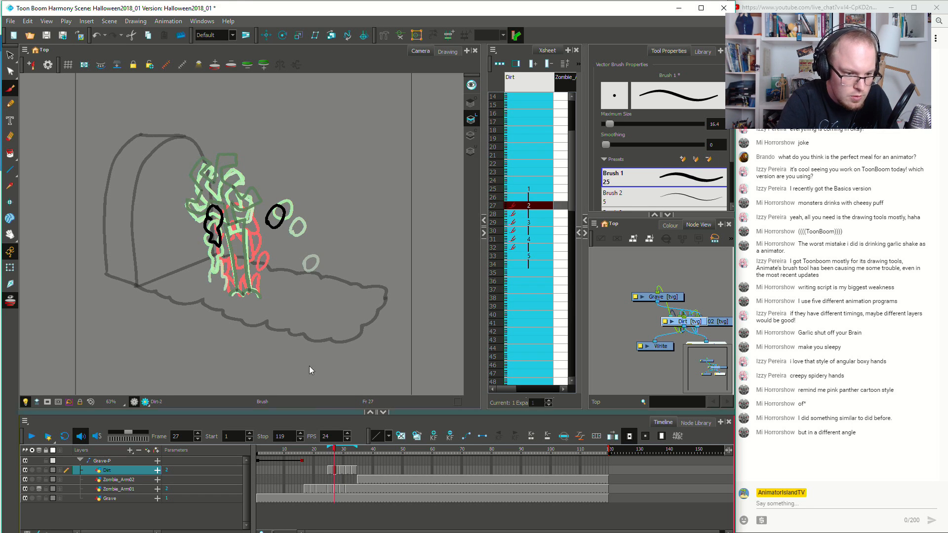
pyautogui.click(341, 469)
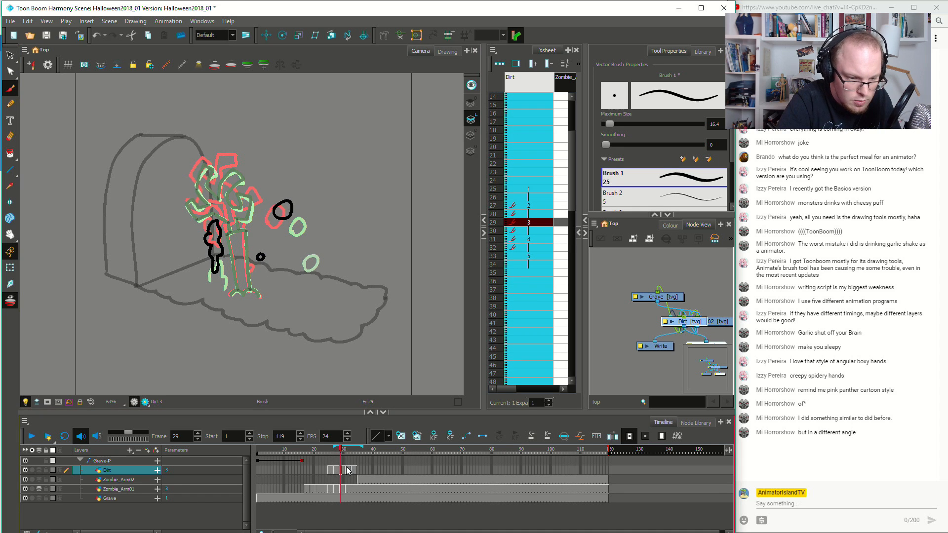
pyautogui.click(346, 469)
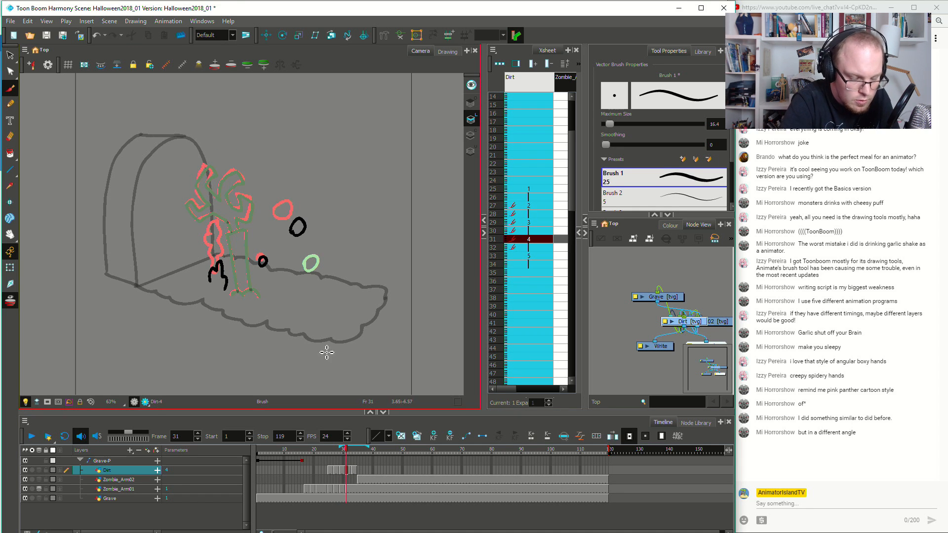
pyautogui.click(353, 470)
# Select the large flying clump in the Dirt drawing at frame 33 and move it slightly higher above the mound
pyautogui.hotkey('alt', 's')
pyautogui.hotkey('alt', 's')
pyautogui.click(320, 269)
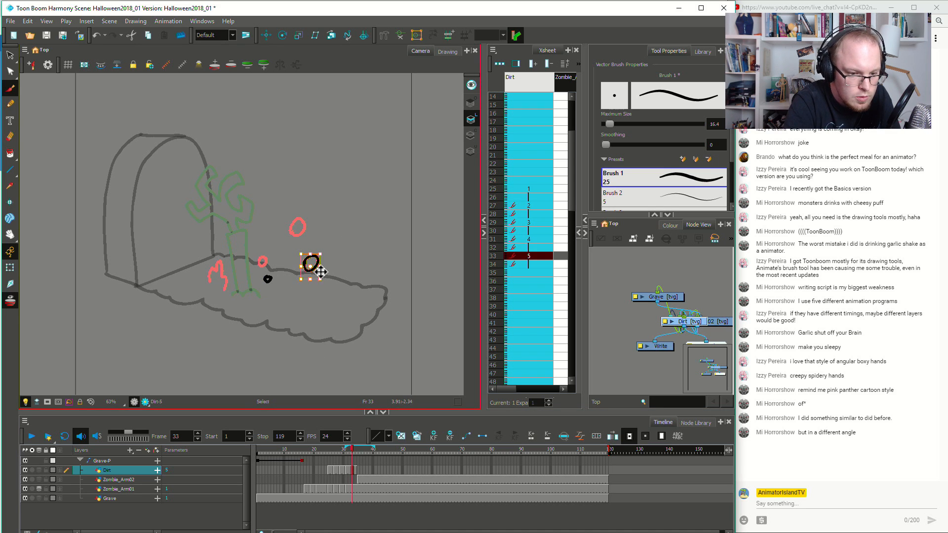
pyautogui.hotkey('alt', 'b')
# Draw the large clump as a half-buried arc landing on the mound at frame 35, and hold it through frame 36
pyautogui.click(358, 471)
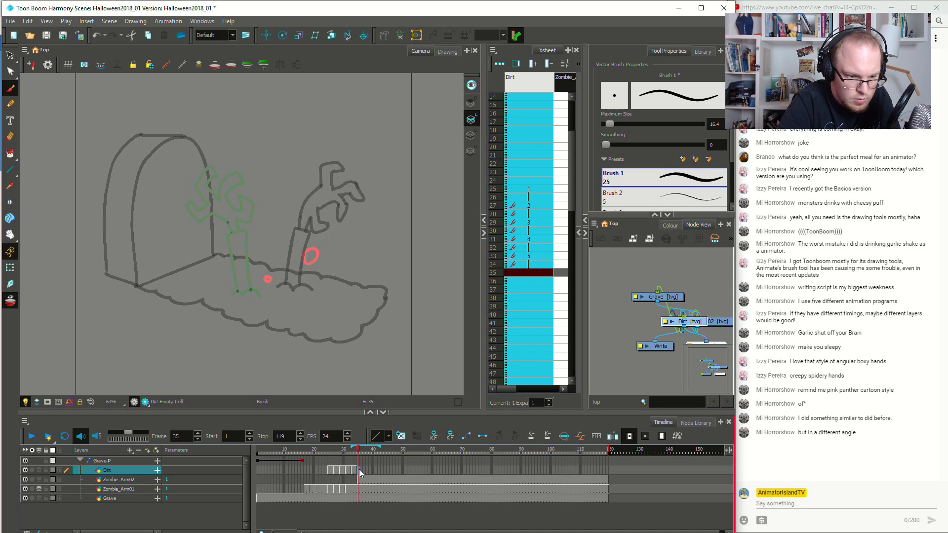
pyautogui.moveTo(330, 290); pyautogui.dragTo(323, 290)
pyautogui.hotkey('ctrl', 'z')
pyautogui.click(361, 472)
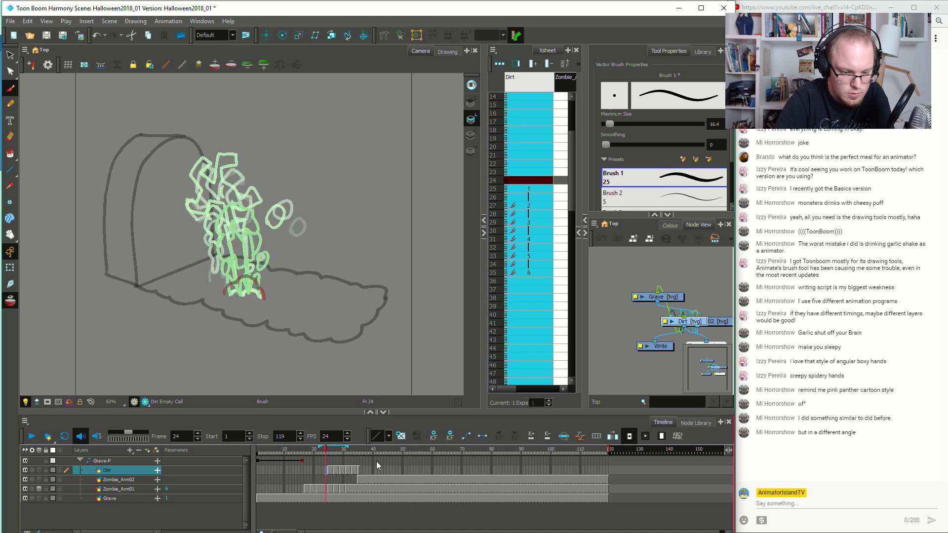
# Play the animation from before the arm bursts out to check the landing clump
pyautogui.click(321, 470)
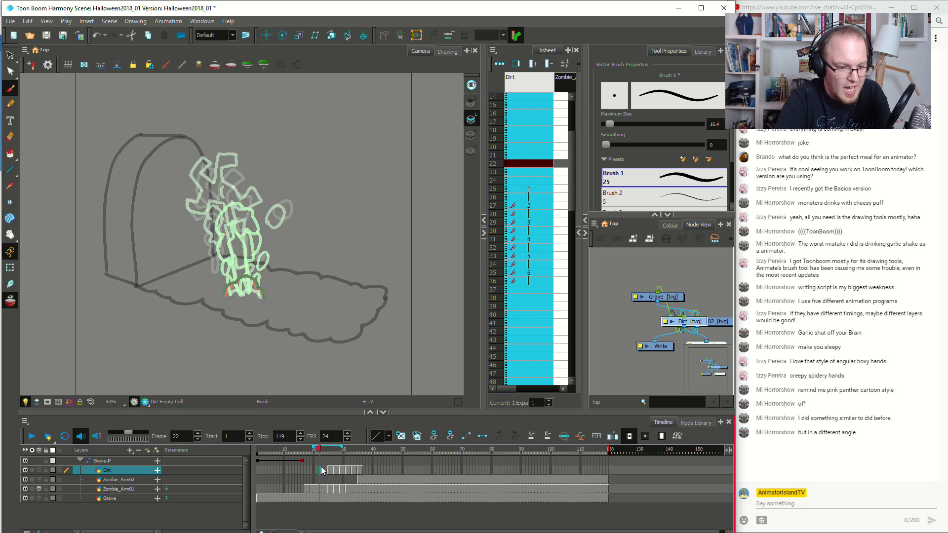
pyautogui.press('Return')
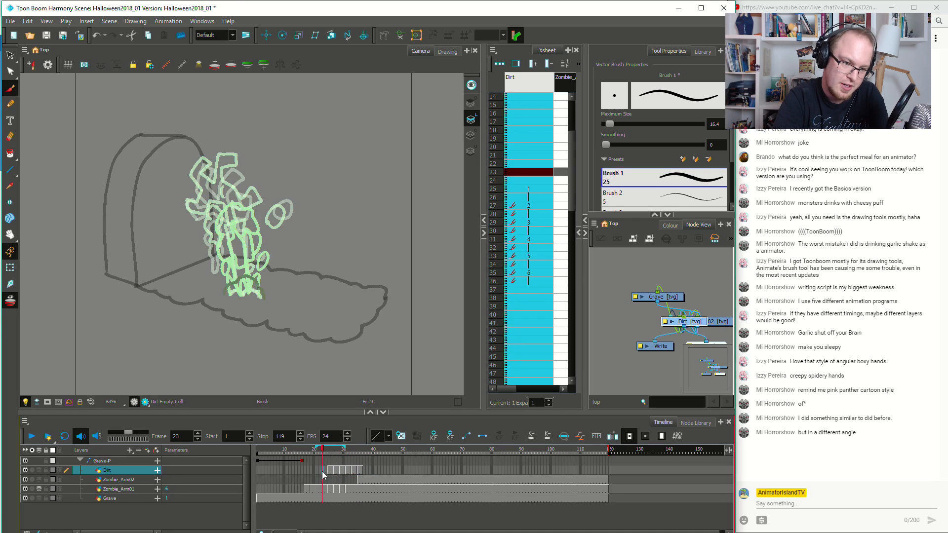
pyautogui.press('Return')
# Add another small dirt clump falling on the tombstone side of the arm in the drawings at frames 27, 29, 31 and 33
pyautogui.moveTo(327, 469); pyautogui.dragTo(336, 469)
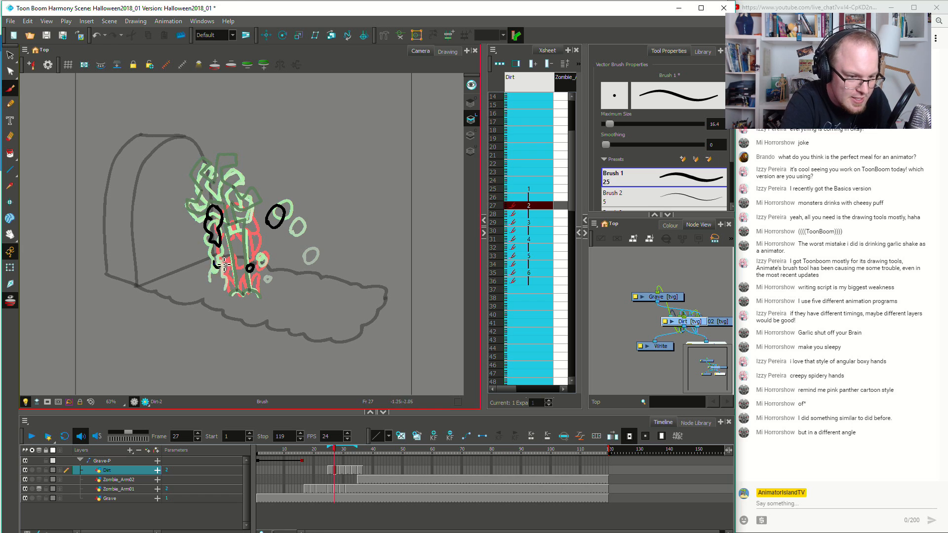
pyautogui.hotkey('ctrl', 'z')
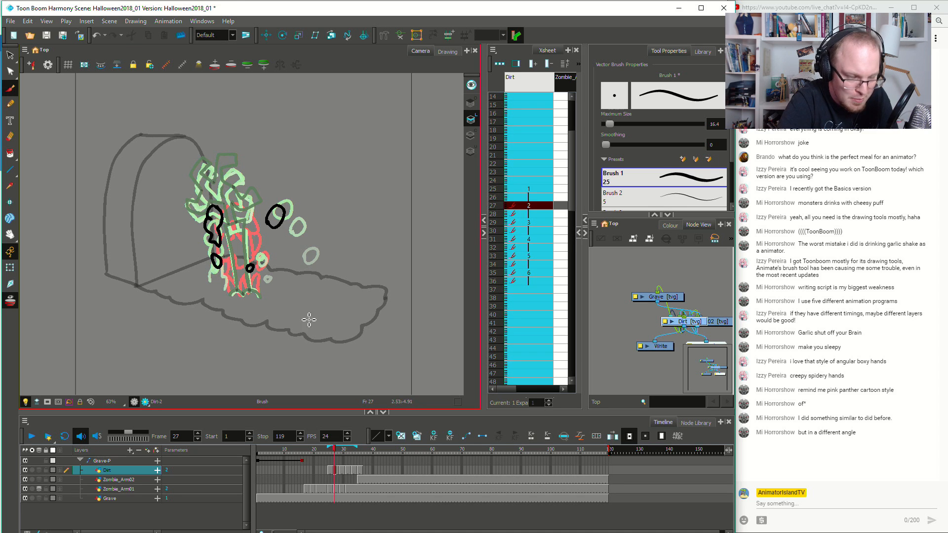
pyautogui.press('g')
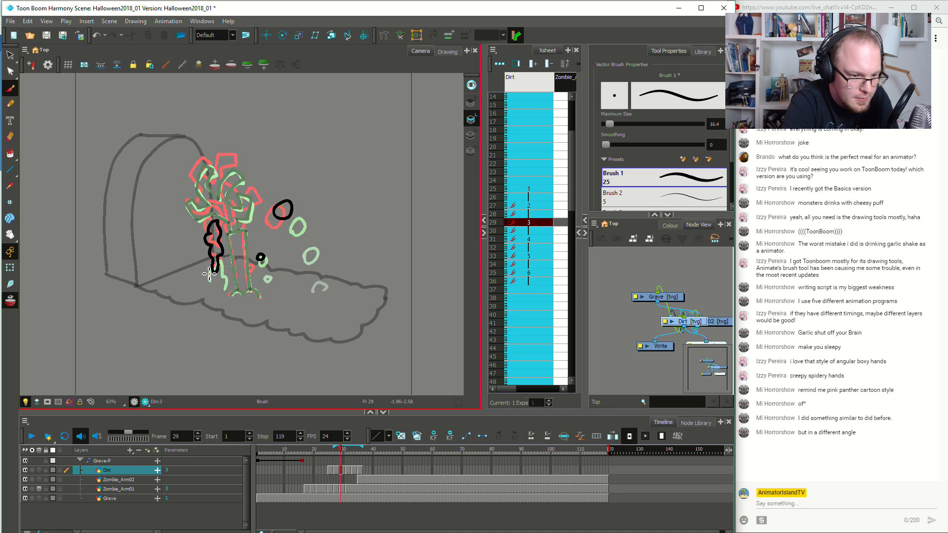
pyautogui.click(349, 471)
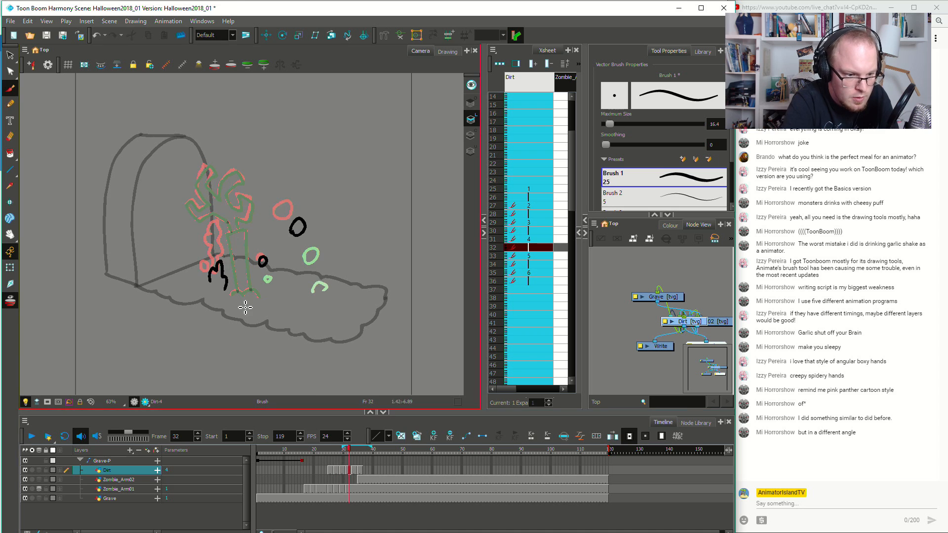
pyautogui.click(353, 472)
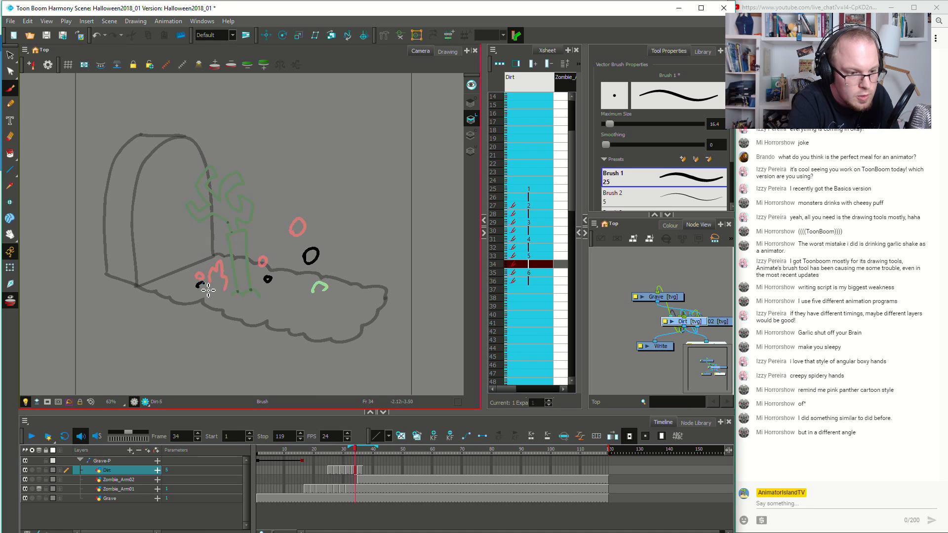
# Play back the animation from frames 23 and 14 to review all the falling dirt
pyautogui.click(321, 464)
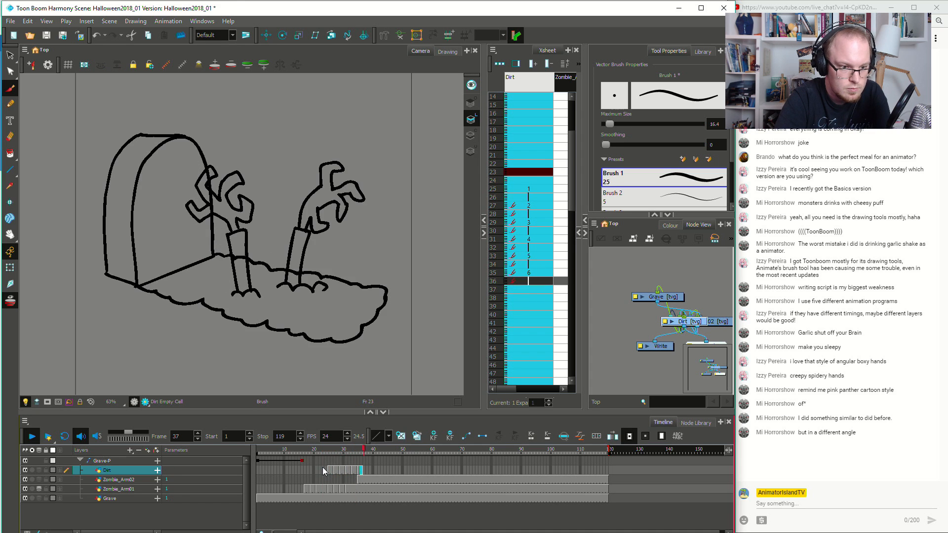
pyautogui.hotkey('shift', 'Return')
pyautogui.hotkey('shift', 'Return')
pyautogui.click(296, 476)
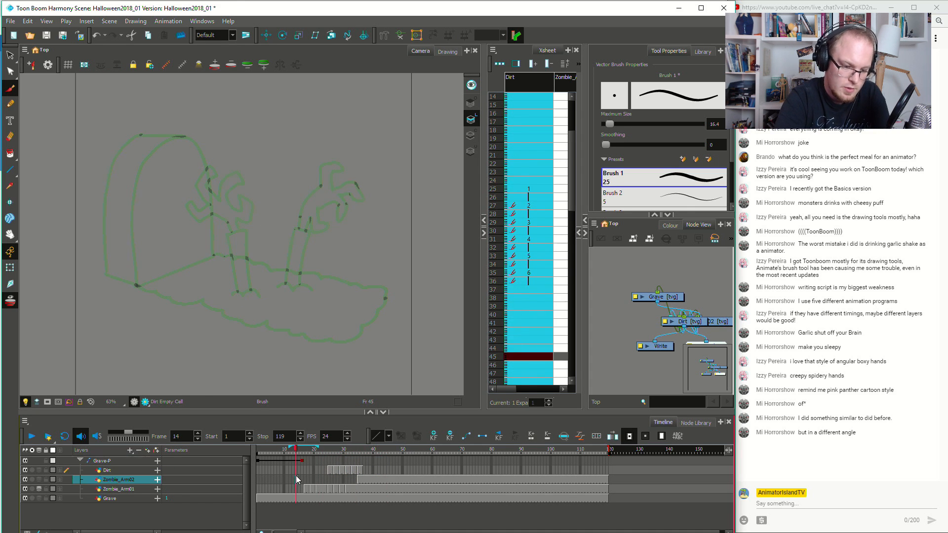
pyautogui.hotkey('shift', 'Return')
pyautogui.click(297, 473)
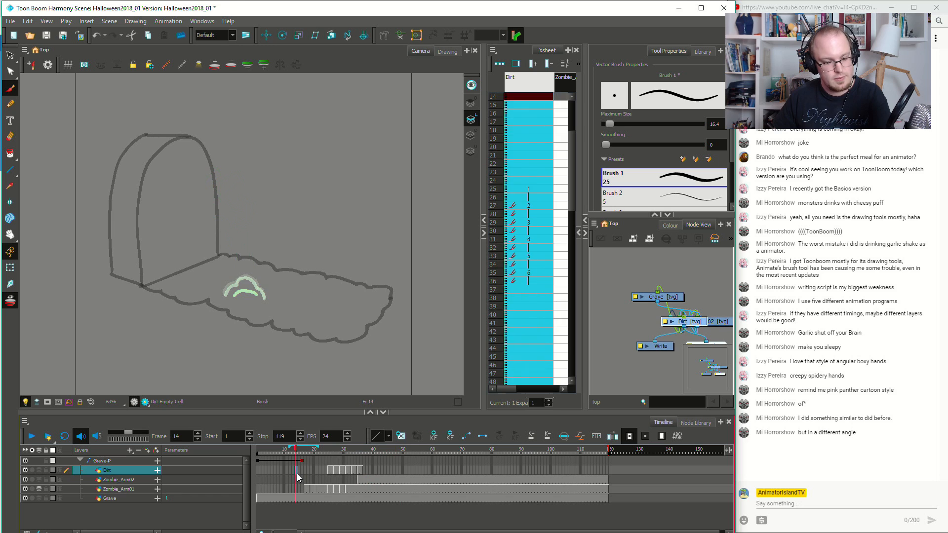
# Delay the Zombie_Arm02 drawing so it starts at frame 46, and play the scene from frame 1
pyautogui.click(357, 479)
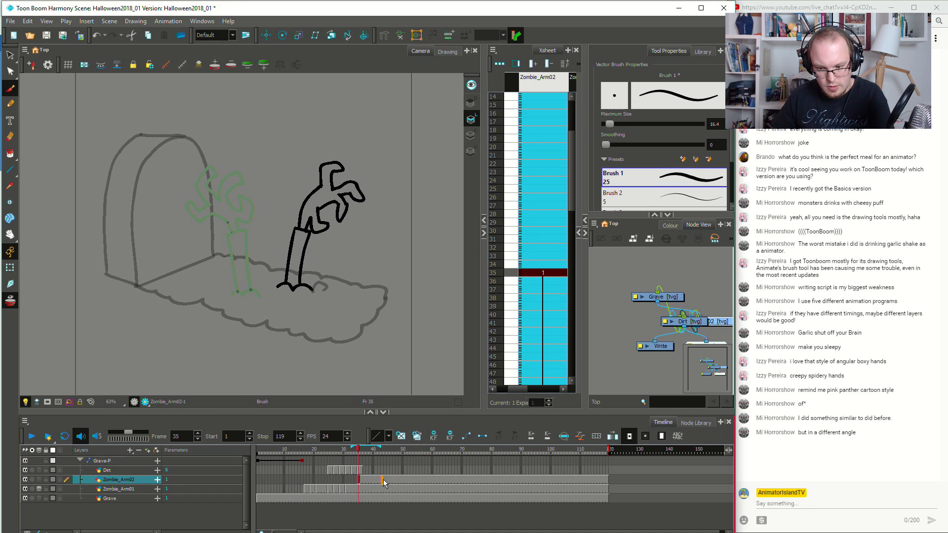
pyautogui.moveTo(389, 477); pyautogui.dragTo(390, 478)
pyautogui.click(308, 478)
pyautogui.click(296, 478)
pyautogui.click(267, 451)
pyautogui.moveTo(268, 451); pyautogui.dragTo(258, 451)
pyautogui.press('Return')
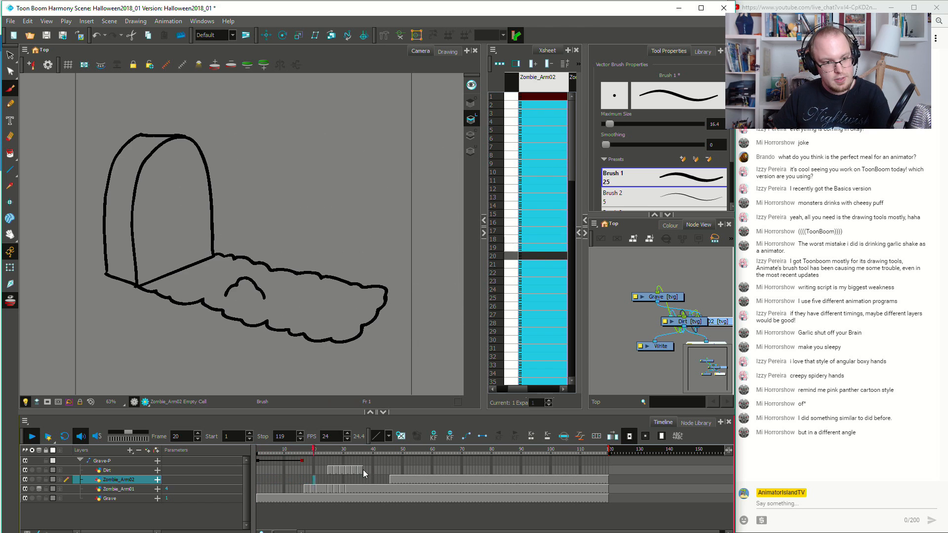
pyautogui.press('Return')
# Play the scene repeatedly from frame 1 to judge the pause between the first and second arms
pyautogui.click(258, 451)
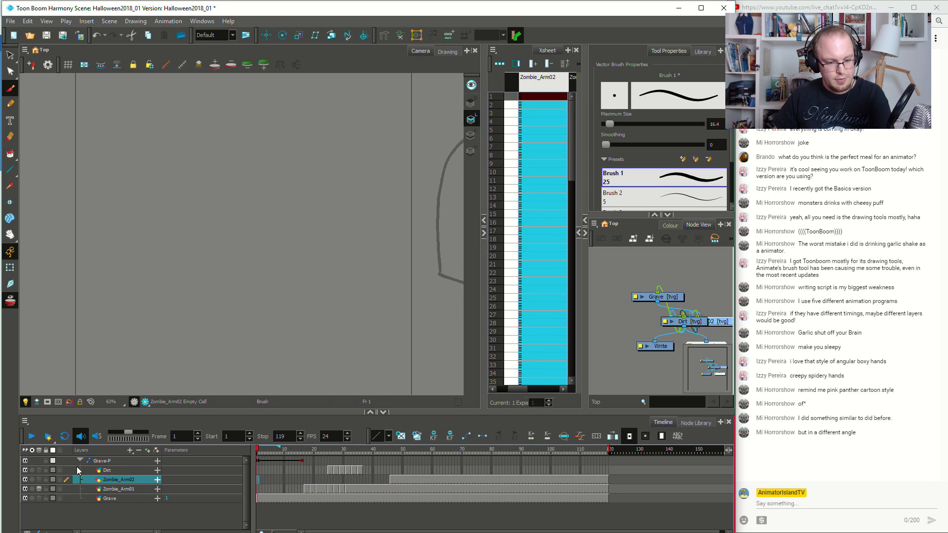
pyautogui.press('Return')
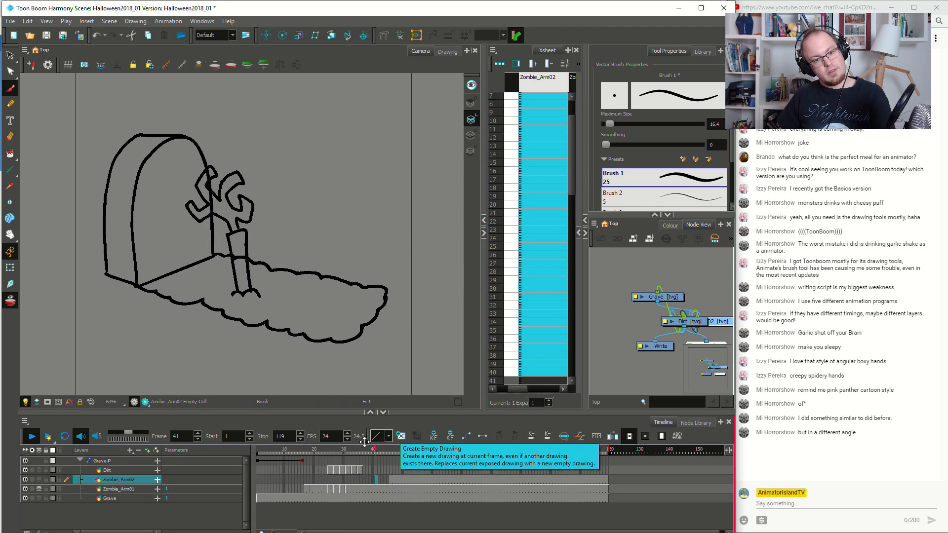
pyautogui.press('Return')
pyautogui.press('Return')
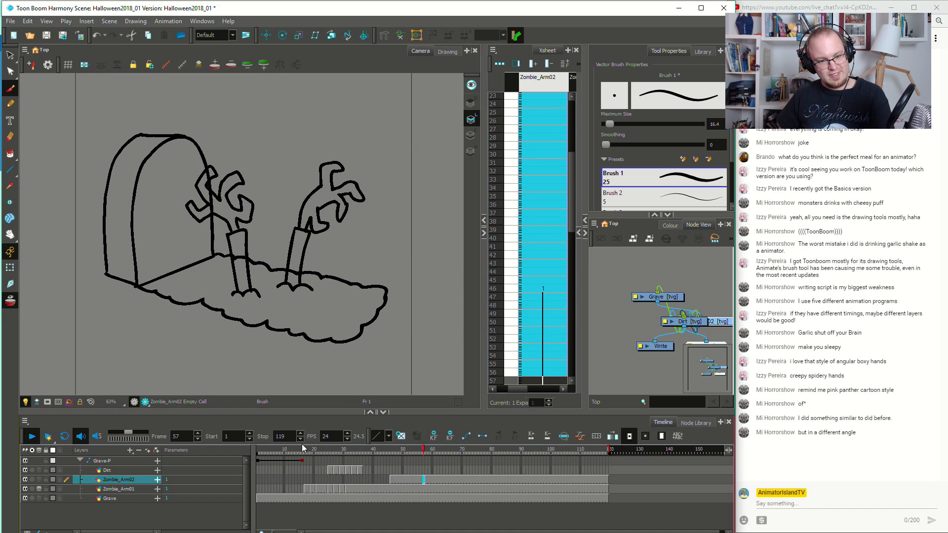
pyautogui.press('Return')
pyautogui.press('Return')
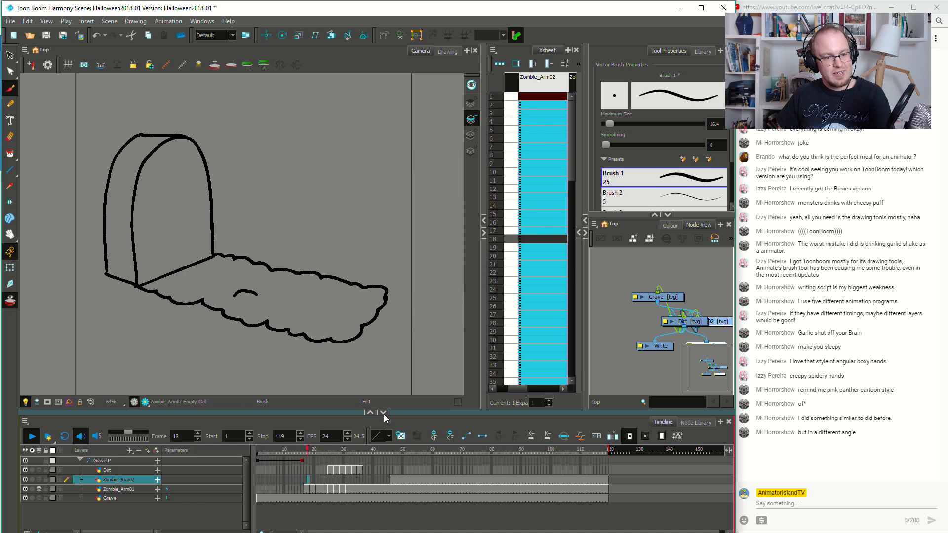
pyautogui.press('Return')
# Change the Zombie_Arm02 drawing's timing so its exposure starts at frame 43
pyautogui.click(333, 473)
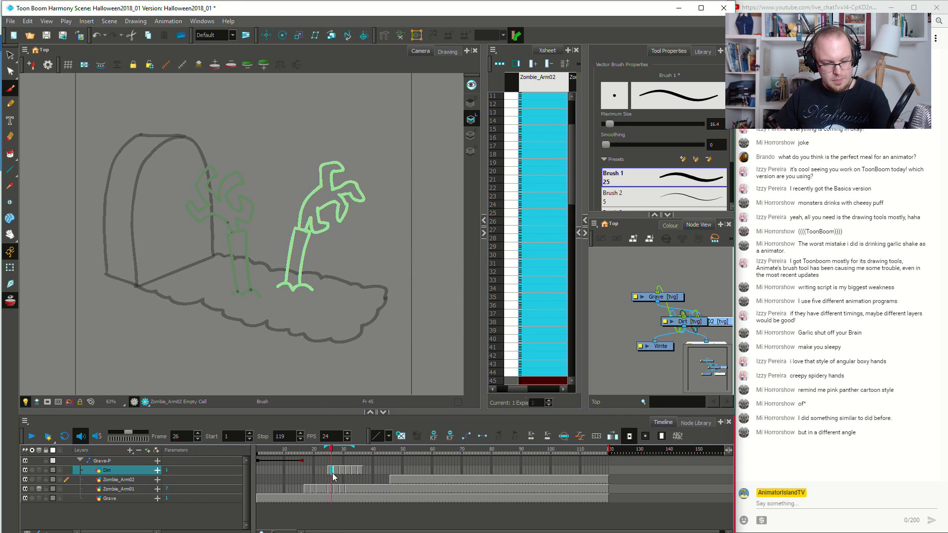
pyautogui.click(393, 478)
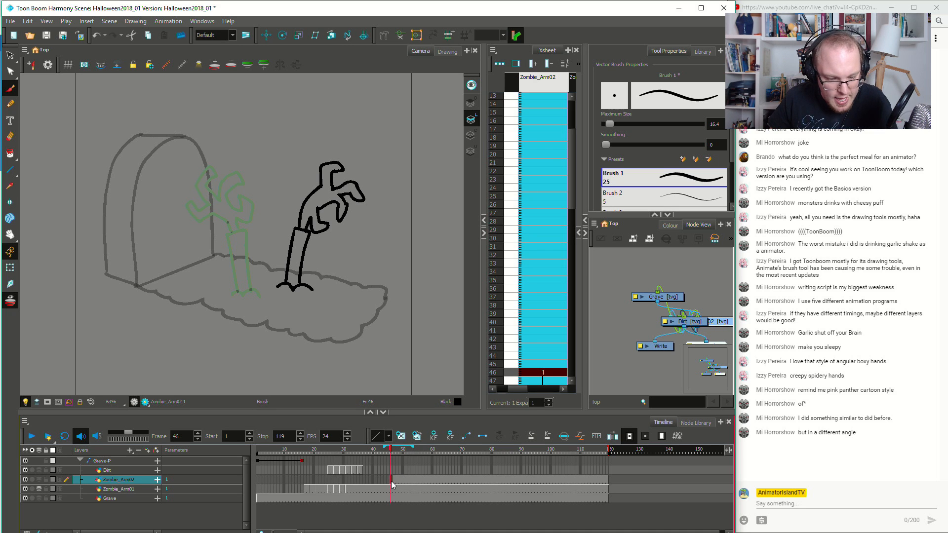
pyautogui.click(365, 482)
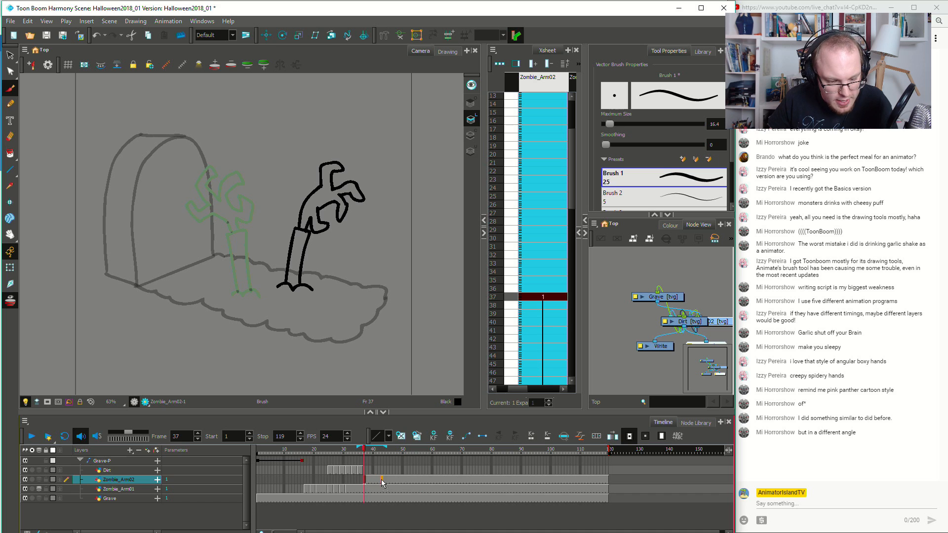
pyautogui.moveTo(382, 480); pyautogui.dragTo(382, 480)
pyautogui.click(368, 479)
# Play the animation from frame 14 and from frame 1 to check the second arm's entrance timing
pyautogui.press('Return')
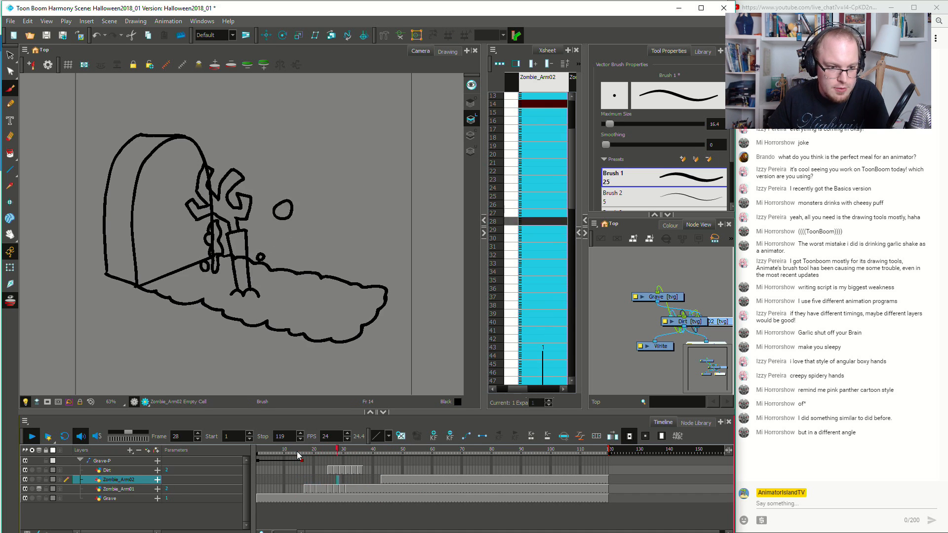
pyautogui.click(297, 452)
pyautogui.press('Return')
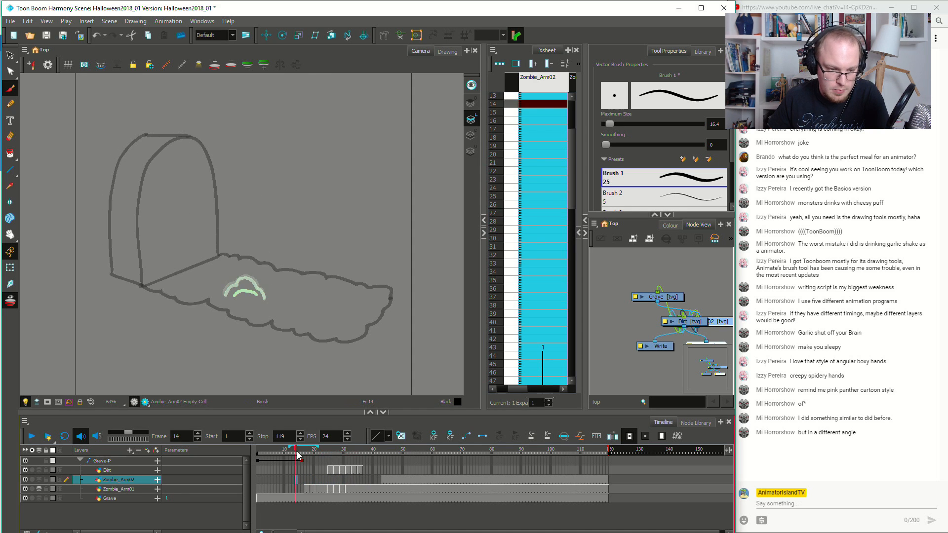
pyautogui.press('Return')
pyautogui.moveTo(308, 448); pyautogui.dragTo(126, 473)
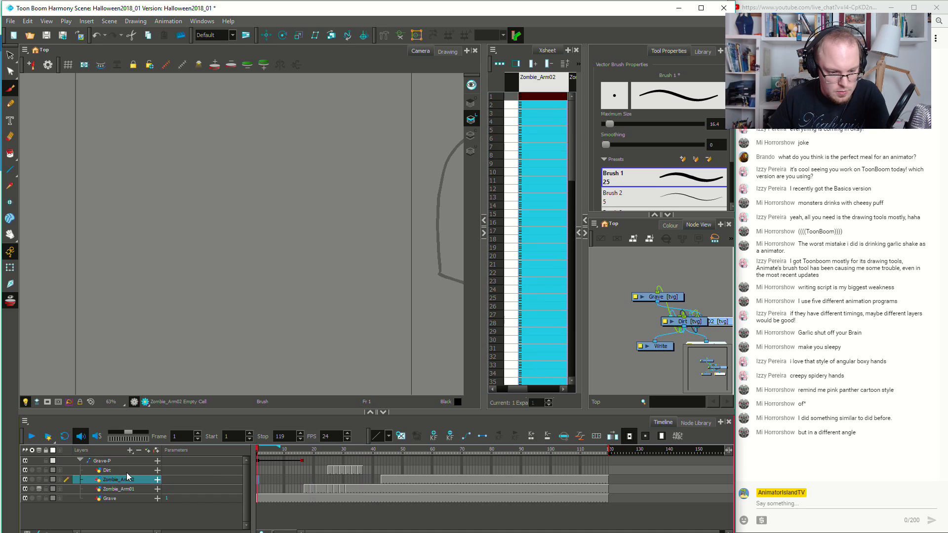
pyautogui.press('Return')
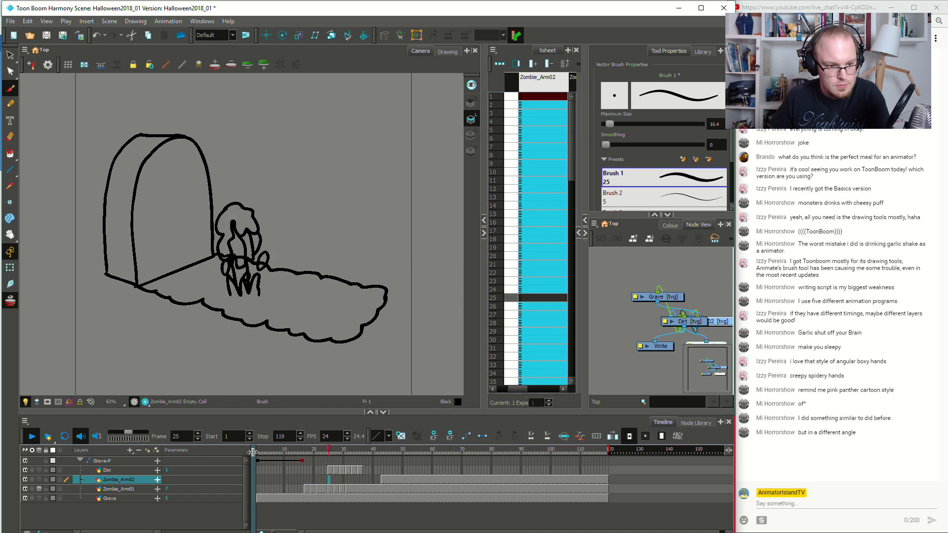
pyautogui.press('Return')
# Draw a low, nearly flat soil line at the second arm's base on Zombie_Arm02 at frame 37, and hold it through frame 38
pyautogui.click(331, 468)
pyautogui.click(359, 470)
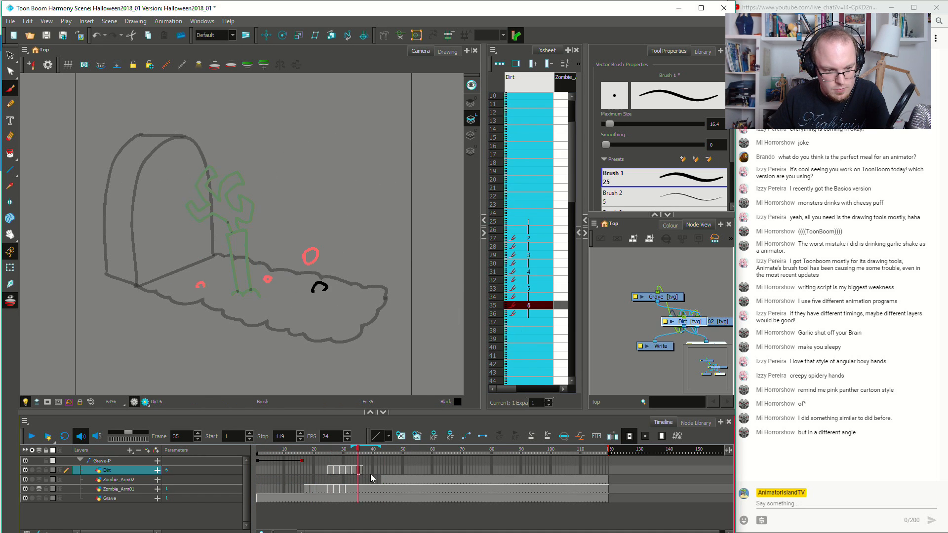
pyautogui.click(373, 477)
pyautogui.click(382, 478)
pyautogui.click(366, 477)
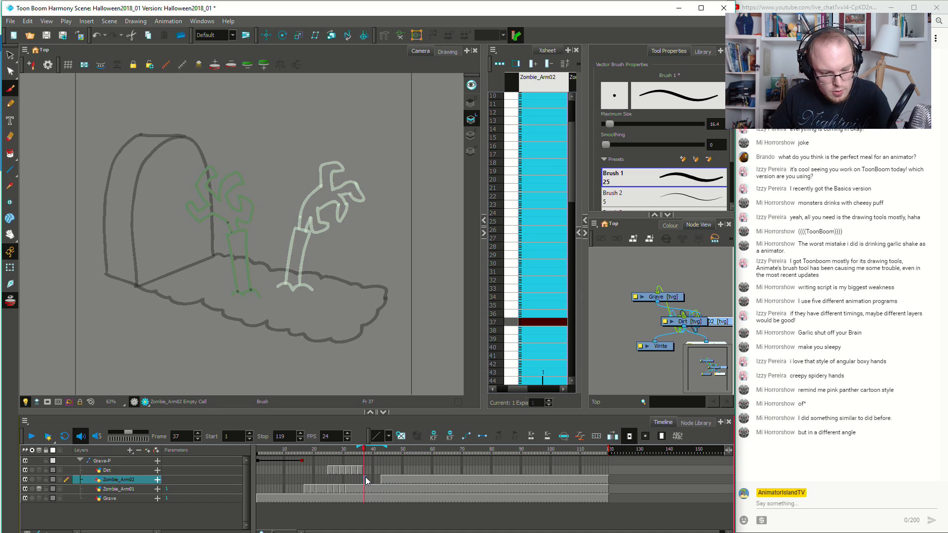
pyautogui.moveTo(279, 288)
pyautogui.mouseDown()
pyautogui.moveTo(343, 292)
pyautogui.moveTo(286, 289)
pyautogui.moveTo(329, 290)
pyautogui.mouseUp()
pyautogui.hotkey('ctrl', 'z')
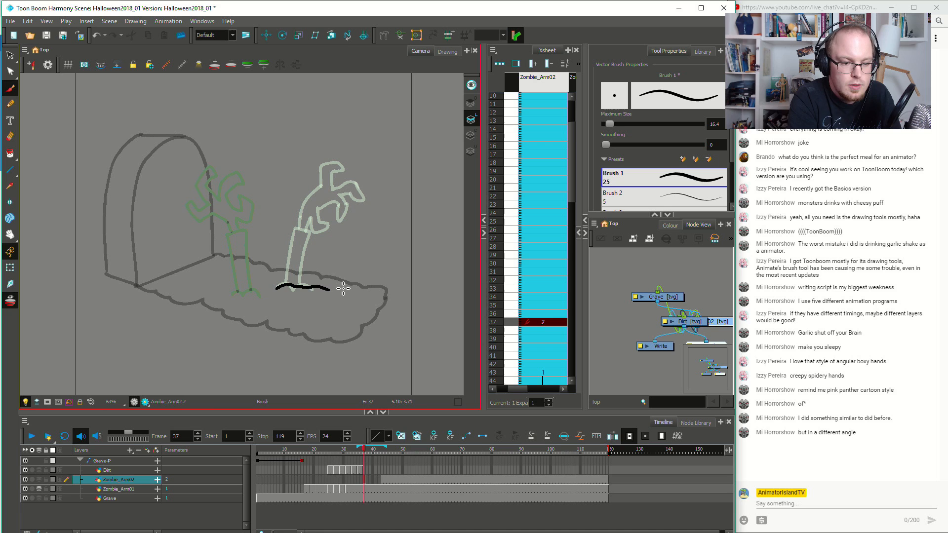
pyautogui.click(366, 479)
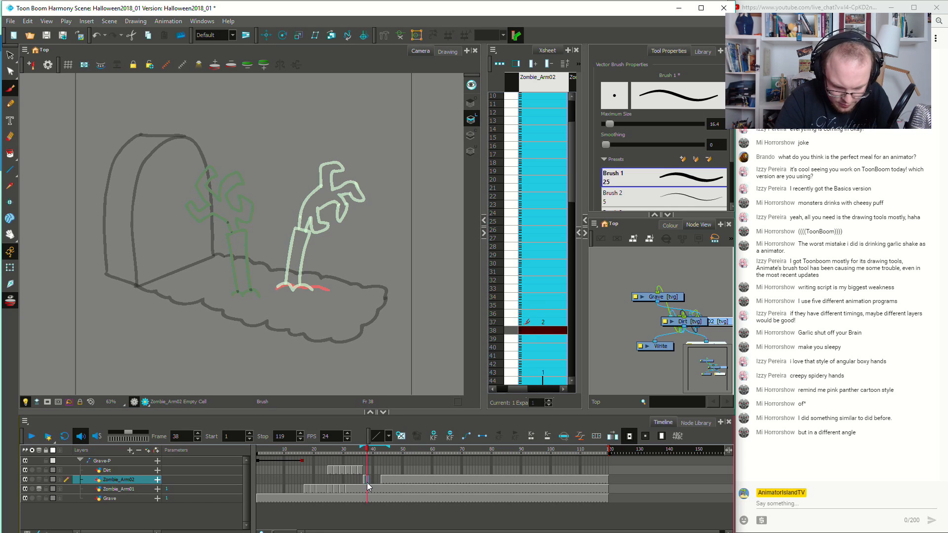
# Draw a wider, bumpier bulge of soil at the second arm's base on Zombie_Arm02 at frame 39
pyautogui.click(372, 481)
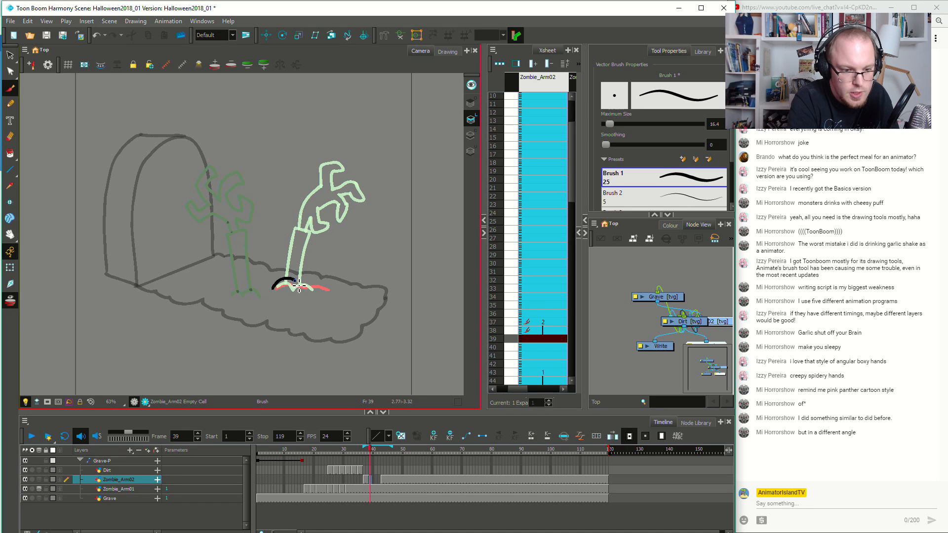
pyautogui.moveTo(327, 289); pyautogui.dragTo(352, 298)
pyautogui.click(382, 481)
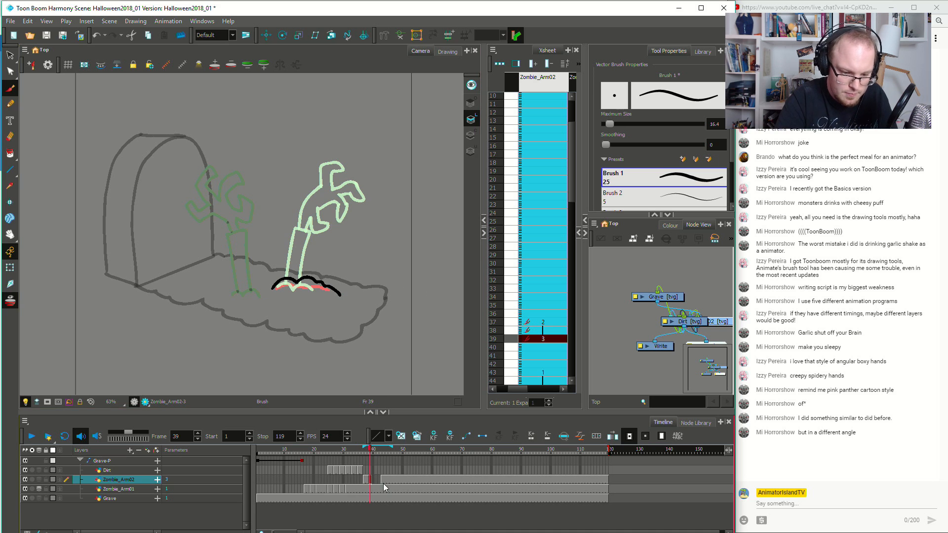
# Delay the Zombie_Arm02 arm drawing to start at frame 51, and hold the wider soil bulge through frame 48
pyautogui.click(388, 479)
pyautogui.moveTo(404, 480)
pyautogui.mouseDown()
pyautogui.moveTo(362, 483)
pyautogui.moveTo(372, 481)
pyautogui.mouseUp()
pyautogui.click(397, 480)
pyautogui.press('F5')
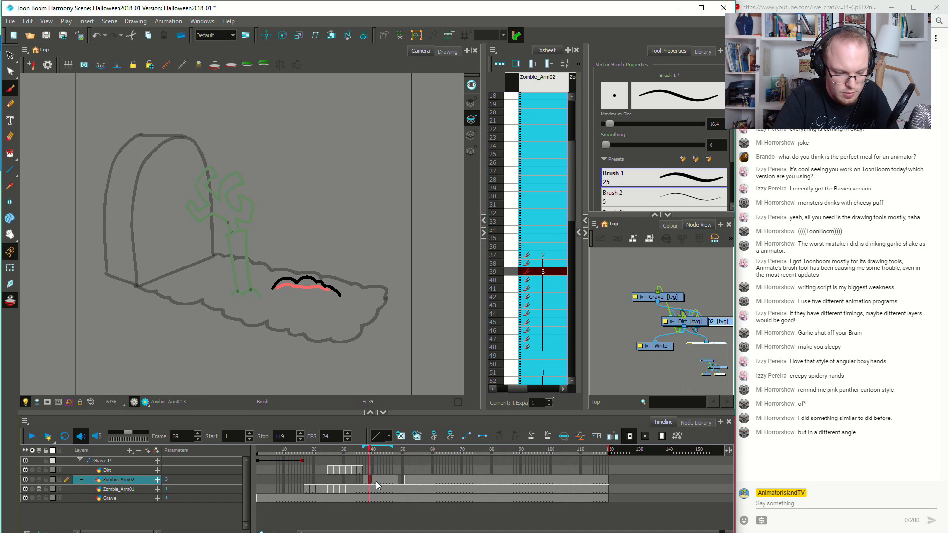
# Start the wider bulge at frame 42, and sketch a lower in-between soil bulge on a new Zombie_Arm02 drawing at frame 39
pyautogui.moveTo(378, 483); pyautogui.dragTo(378, 482)
pyautogui.click(370, 480)
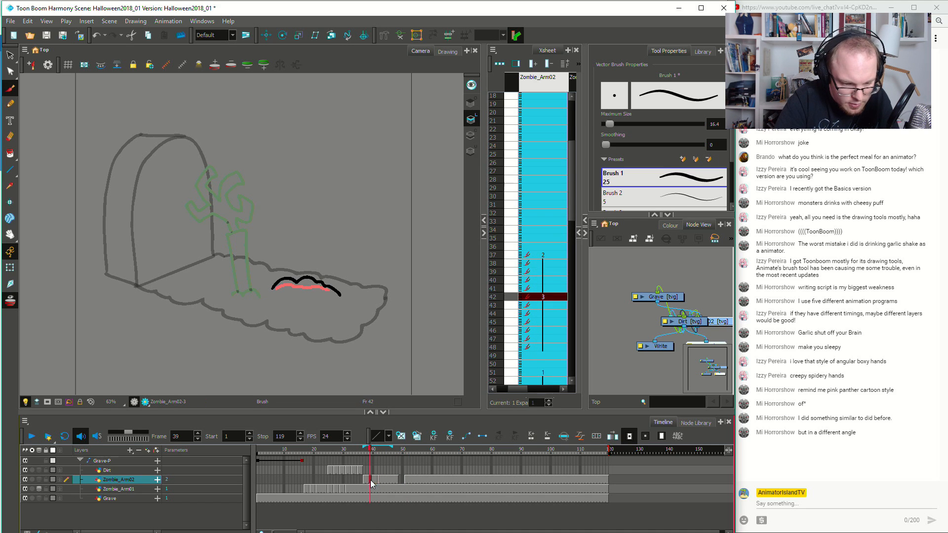
pyautogui.click(401, 437)
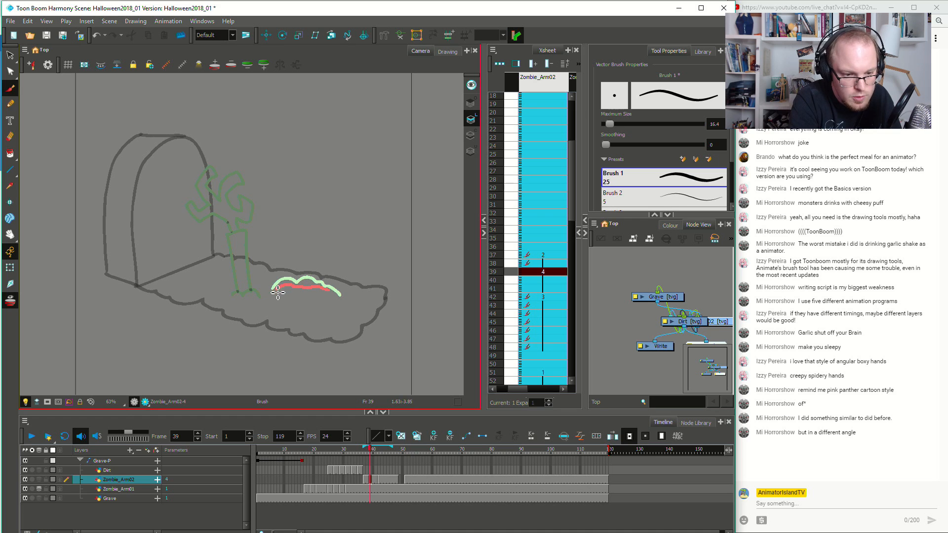
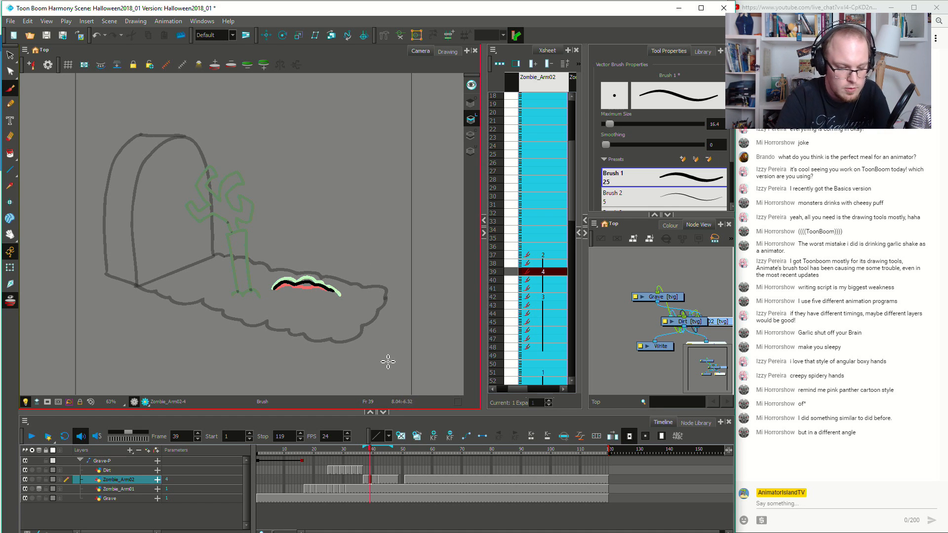
# Play back the soil bulging on Zombie_Arm02, and retime the wider bulge drawing to start at frame 41
pyautogui.click(361, 478)
pyautogui.click(359, 450)
pyautogui.hotkey('shift', 'Return')
pyautogui.hotkey('shift', 'Return')
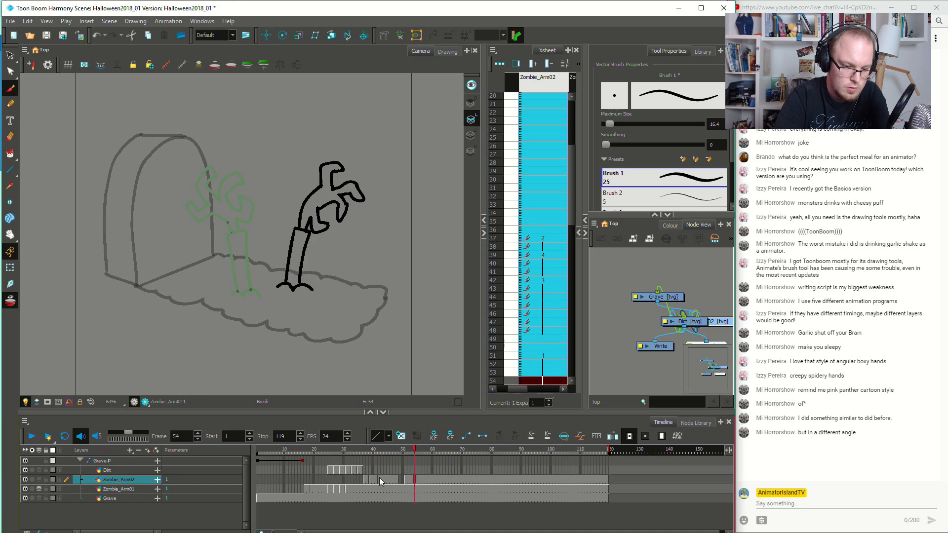
pyautogui.click(379, 479)
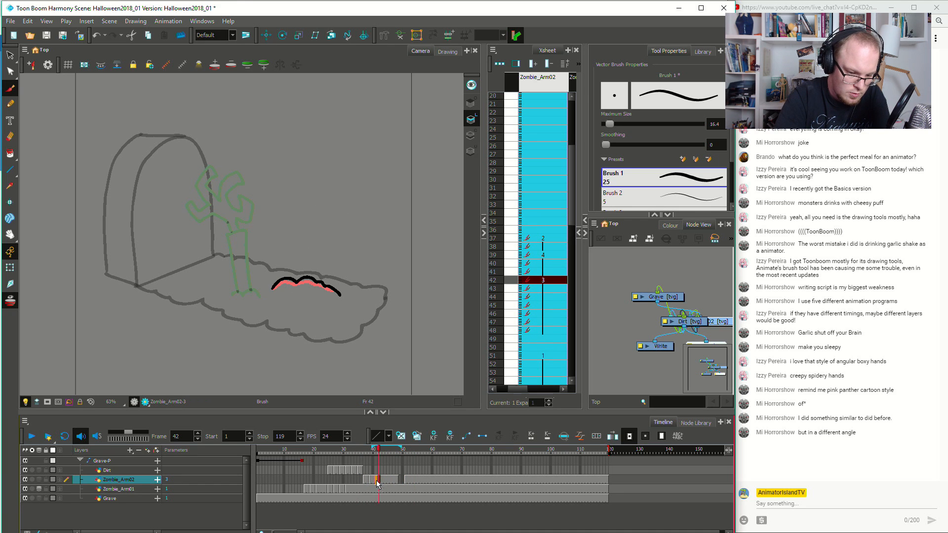
# Play the animation from frames 14, 34, 32 and 11 to check the second arm's soil bulge timing
pyautogui.click(297, 488)
pyautogui.hotkey('shift', 'Return')
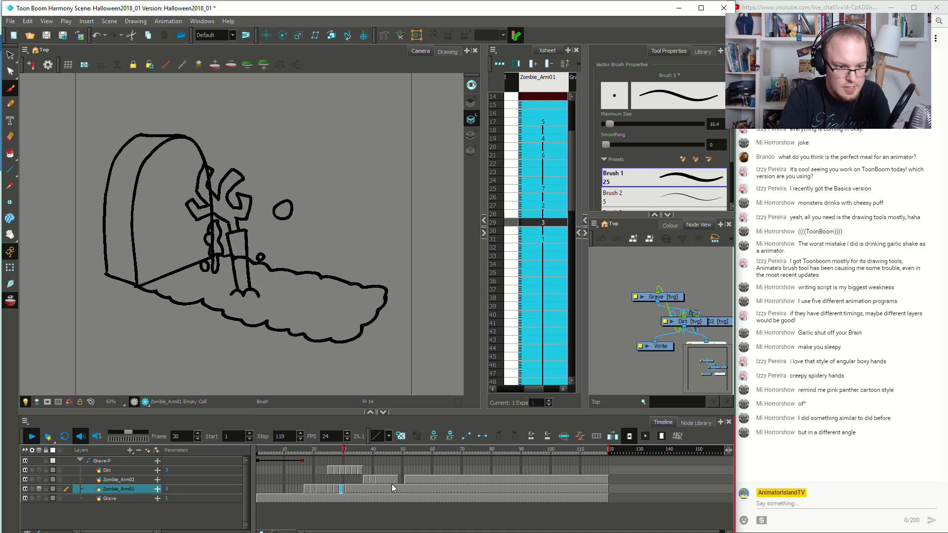
pyautogui.click(354, 480)
pyautogui.press('Return')
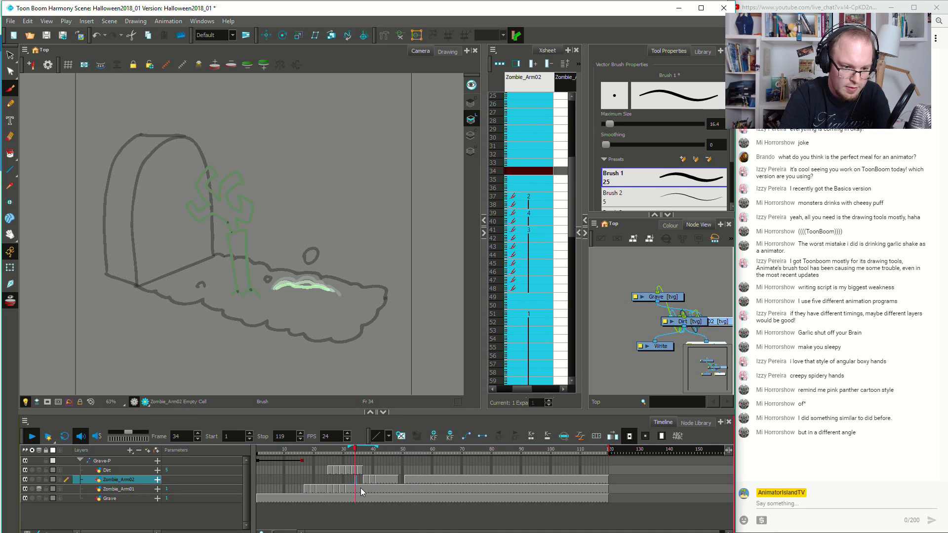
pyautogui.press('Return')
pyautogui.click(349, 480)
pyautogui.press('Return')
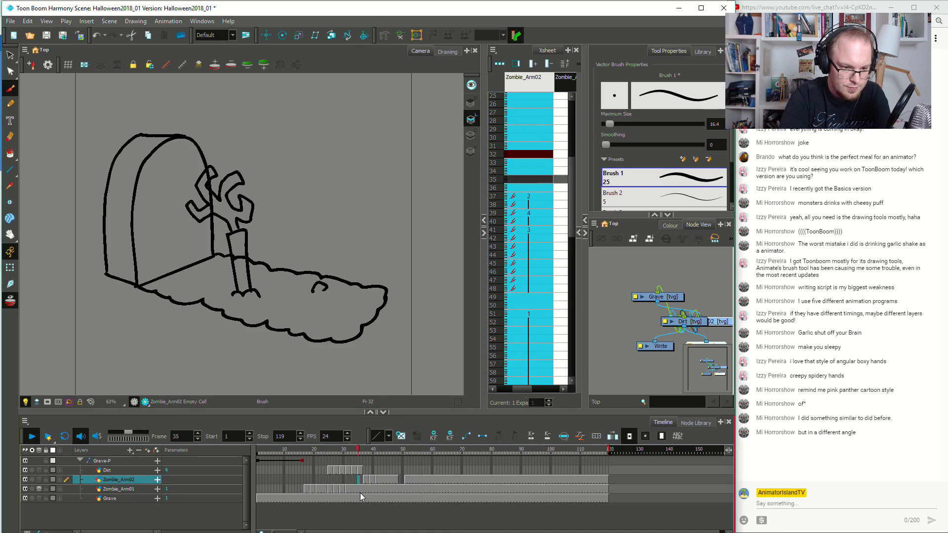
pyautogui.click(297, 473)
pyautogui.press('Return')
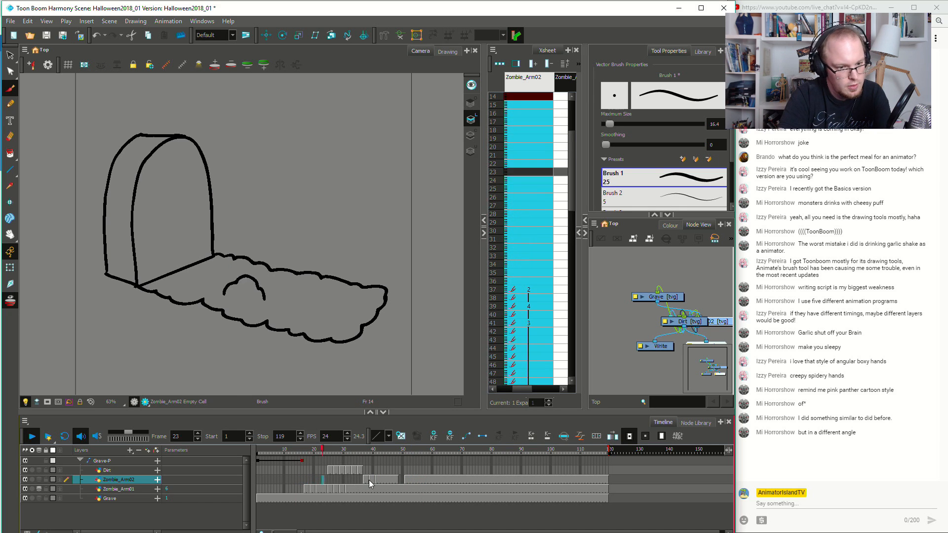
pyautogui.click(287, 479)
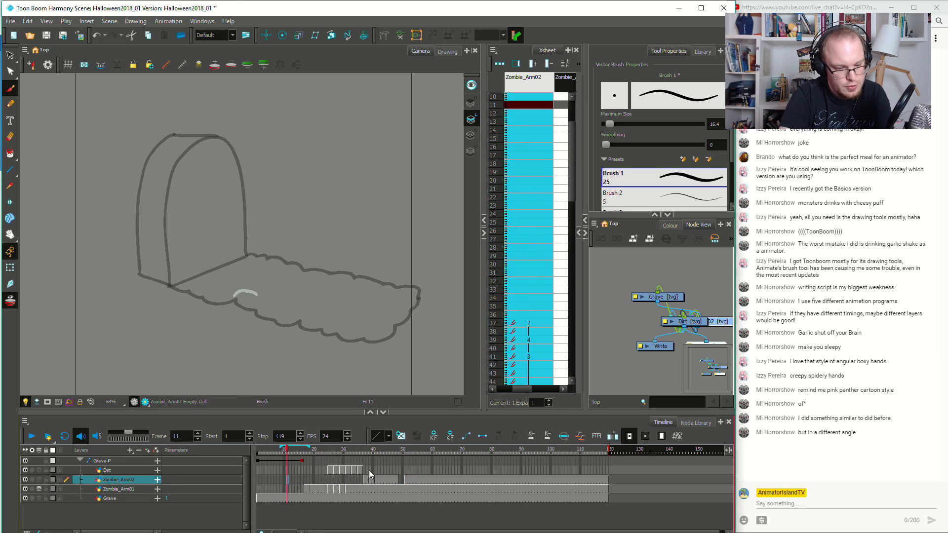
pyautogui.press('Return')
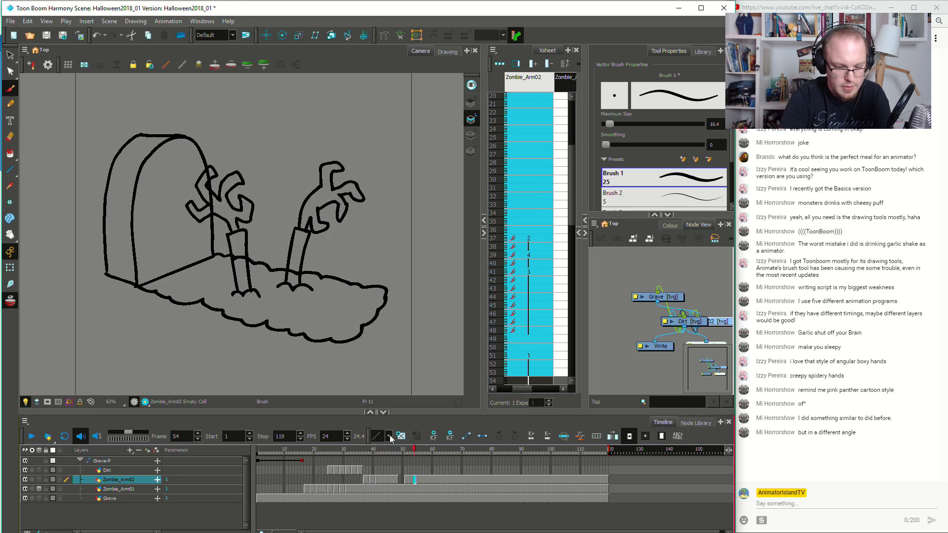
# Draw a tall, peaked soil bulge at the second arm's base on Zombie_Arm02 at frame 49, and hold it through frame 50
pyautogui.click(399, 480)
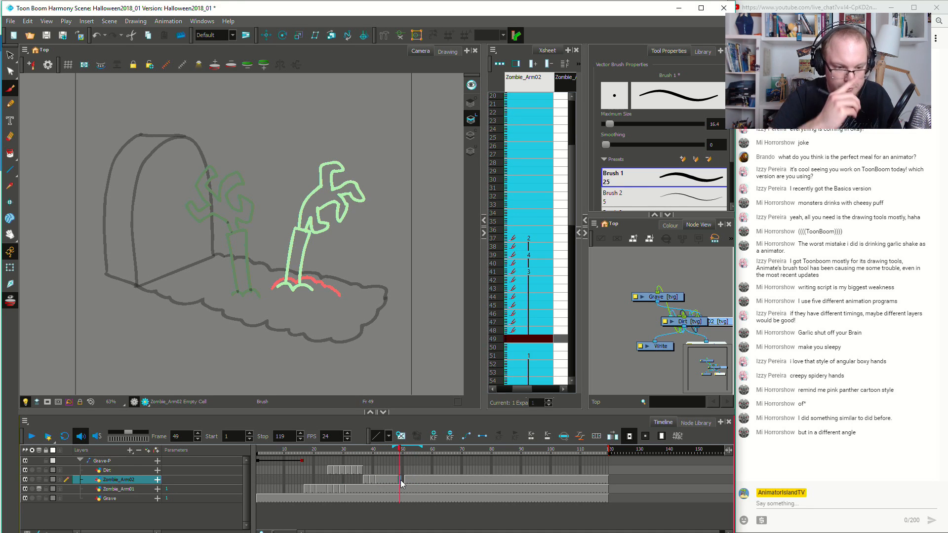
pyautogui.moveTo(273, 291)
pyautogui.mouseDown()
pyautogui.moveTo(285, 276)
pyautogui.moveTo(324, 254)
pyautogui.moveTo(348, 294)
pyautogui.mouseUp()
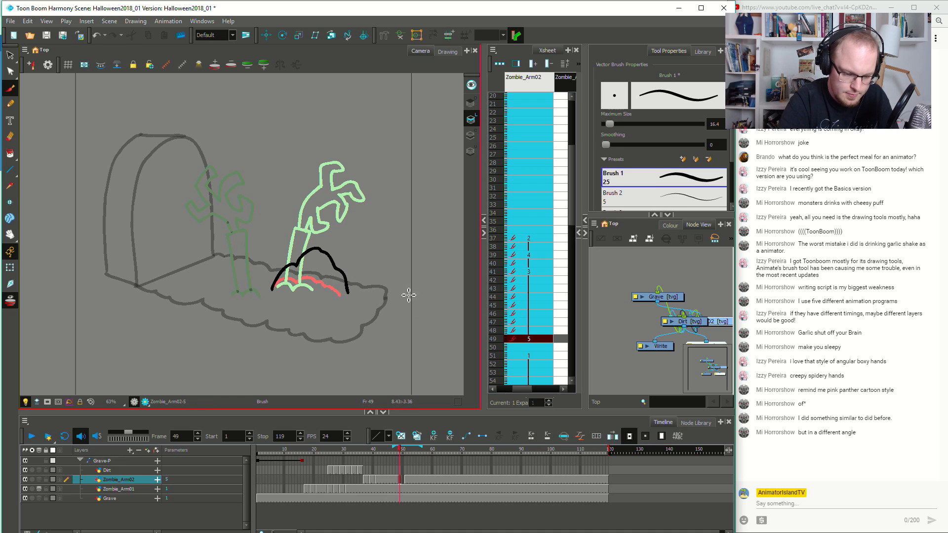
pyautogui.click(402, 479)
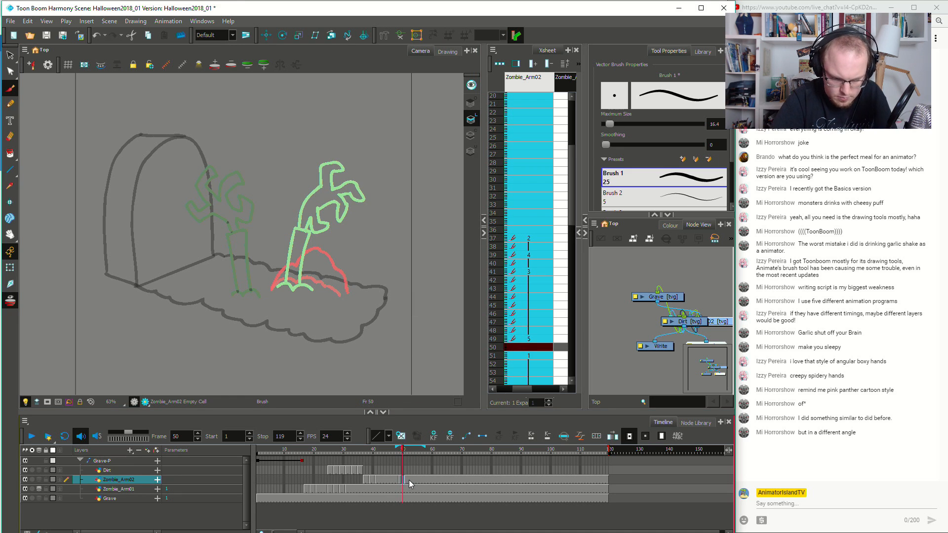
pyautogui.press('F5')
# Delay the full arm drawing on Zombie_Arm02 to start at frame 55, and create a new drawing at frame 51
pyautogui.click(405, 482)
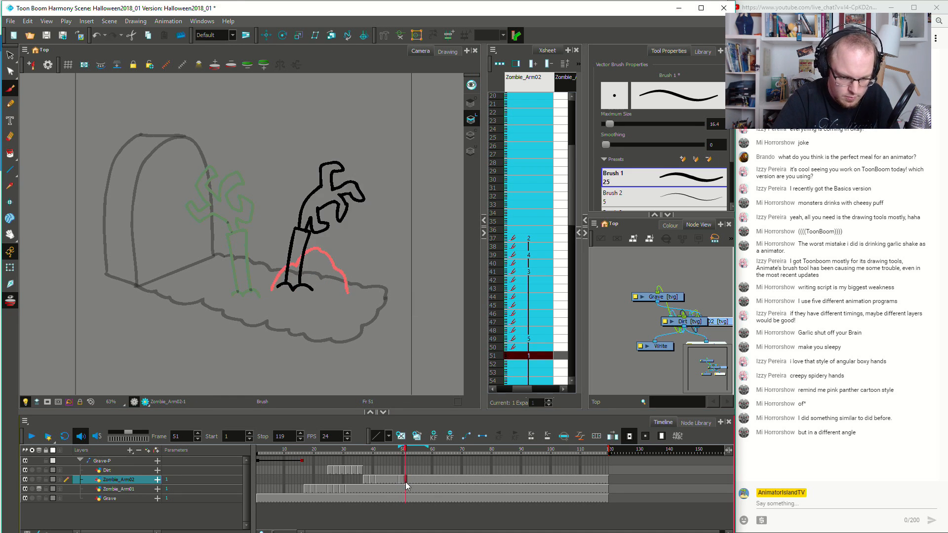
pyautogui.moveTo(414, 480); pyautogui.dragTo(417, 481)
pyautogui.click(403, 480)
pyautogui.click(406, 480)
pyautogui.click(401, 438)
# Draw the second arm emerging bent over with a drooping hand at frame 51, with jagged soil breaking around its base
pyautogui.moveTo(289, 284)
pyautogui.mouseDown()
pyautogui.moveTo(284, 237)
pyautogui.moveTo(324, 242)
pyautogui.mouseUp()
pyautogui.hotkey('ctrl', 'z')
pyautogui.moveTo(290, 286)
pyautogui.mouseDown()
pyautogui.moveTo(281, 242)
pyautogui.moveTo(312, 218)
pyautogui.mouseUp()
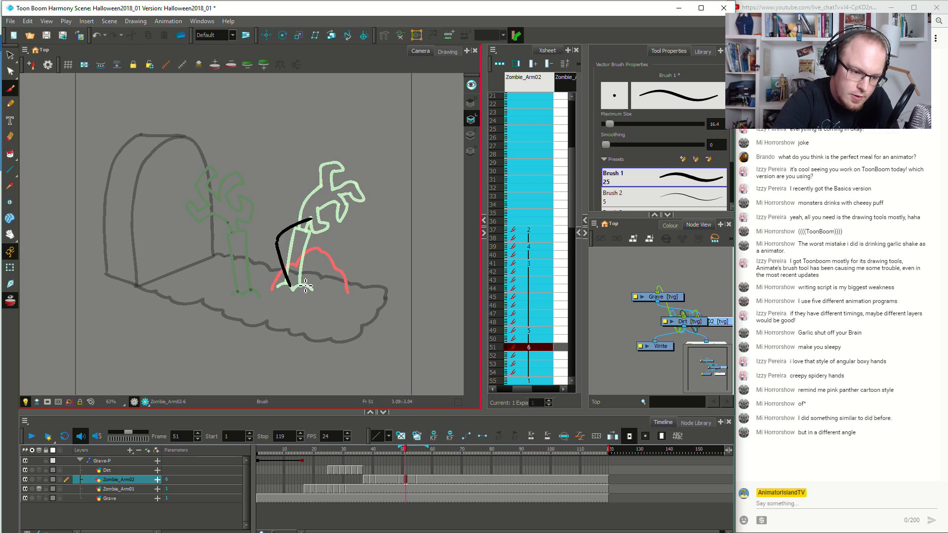
pyautogui.moveTo(305, 283)
pyautogui.mouseDown()
pyautogui.moveTo(297, 252)
pyautogui.moveTo(326, 263)
pyautogui.moveTo(337, 225)
pyautogui.mouseUp()
pyautogui.hotkey('ctrl', 'z')
pyautogui.hotkey('ctrl', 'z')
pyautogui.hotkey('ctrl', 'z')
pyautogui.hotkey('ctrl', 'z')
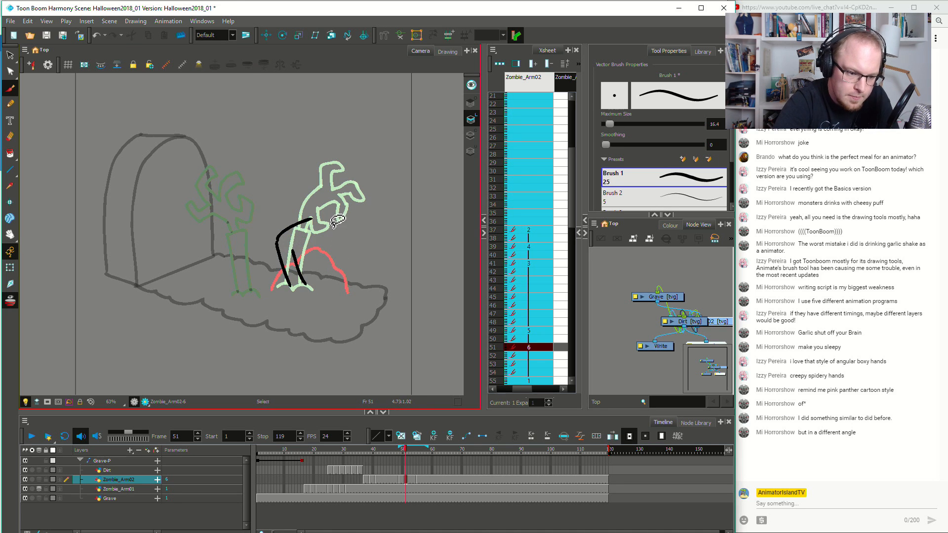
pyautogui.moveTo(302, 276)
pyautogui.mouseDown()
pyautogui.moveTo(295, 246)
pyautogui.moveTo(325, 229)
pyautogui.moveTo(322, 239)
pyautogui.moveTo(325, 201)
pyautogui.moveTo(336, 249)
pyautogui.moveTo(335, 230)
pyautogui.moveTo(345, 238)
pyautogui.moveTo(339, 262)
pyautogui.moveTo(366, 245)
pyautogui.moveTo(350, 219)
pyautogui.moveTo(319, 217)
pyautogui.mouseUp()
pyautogui.hotkey('ctrl', 'z')
pyautogui.hotkey('ctrl', 'z')
pyautogui.hotkey('ctrl', 'z')
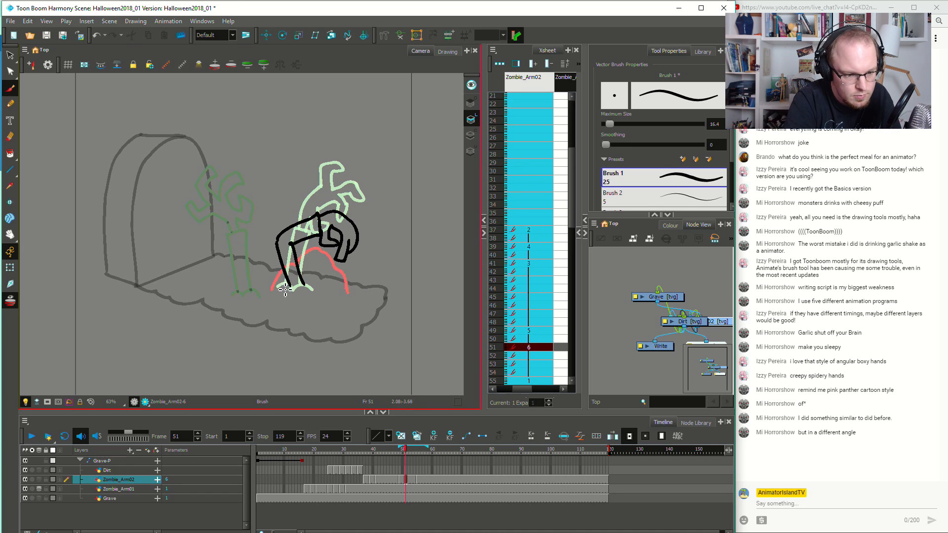
pyautogui.moveTo(281, 291)
pyautogui.mouseDown()
pyautogui.moveTo(306, 291)
pyautogui.moveTo(344, 296)
pyautogui.mouseUp()
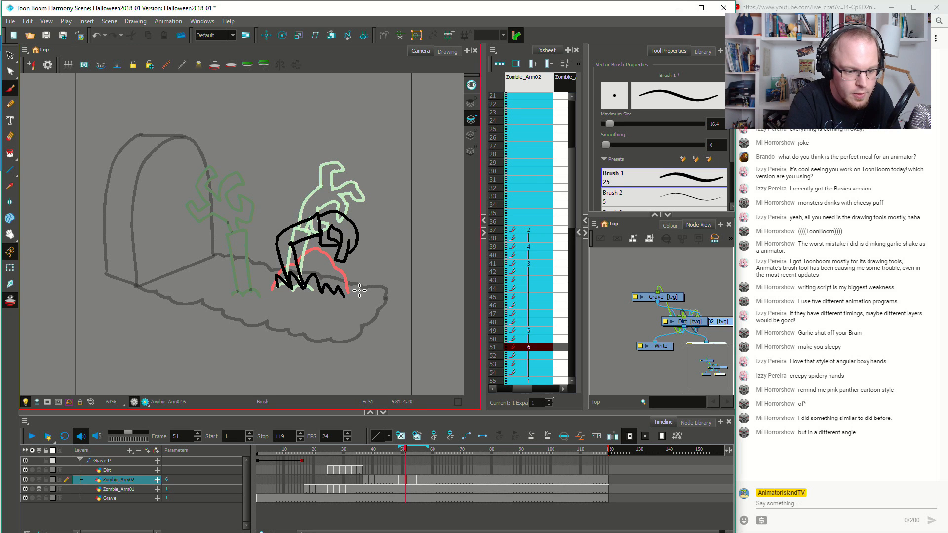
# Play back the second arm's emergence, and retime the full arm drawing on Zombie_Arm02 to start at frame 53
pyautogui.click(385, 477)
pyautogui.press('Return')
pyautogui.press('Return')
pyautogui.click(352, 452)
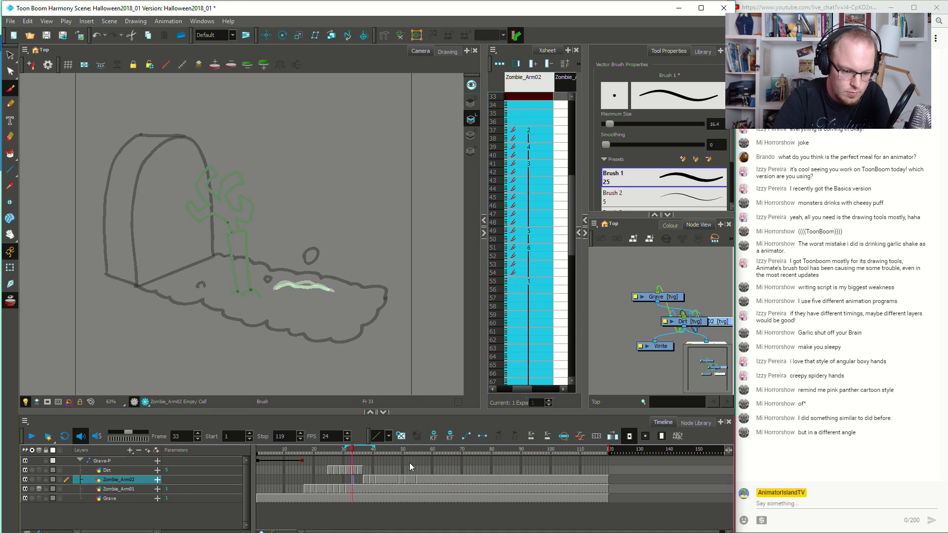
pyautogui.click(416, 480)
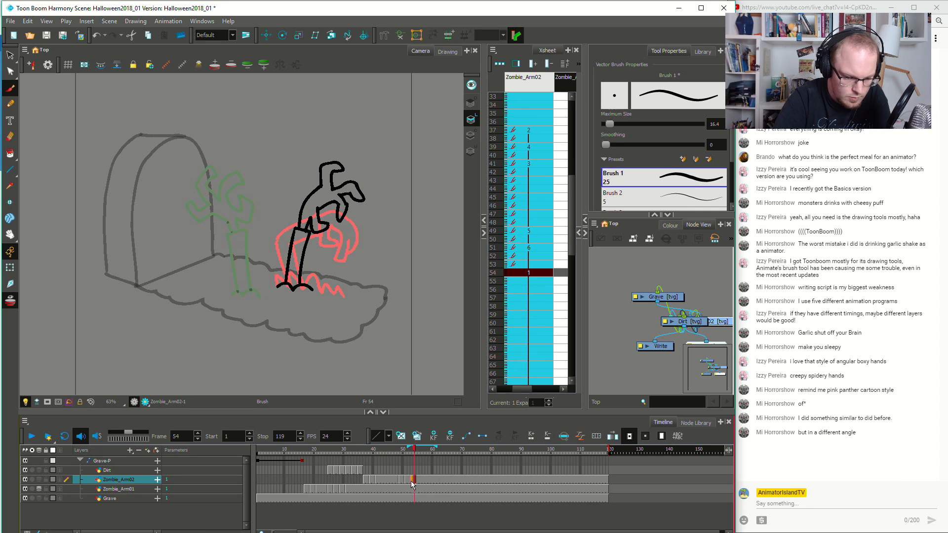
pyautogui.click(411, 481)
# Play the animation from frames 44, 21, 15, 46 and 43 to check how the second arm bursts out
pyautogui.press('Return')
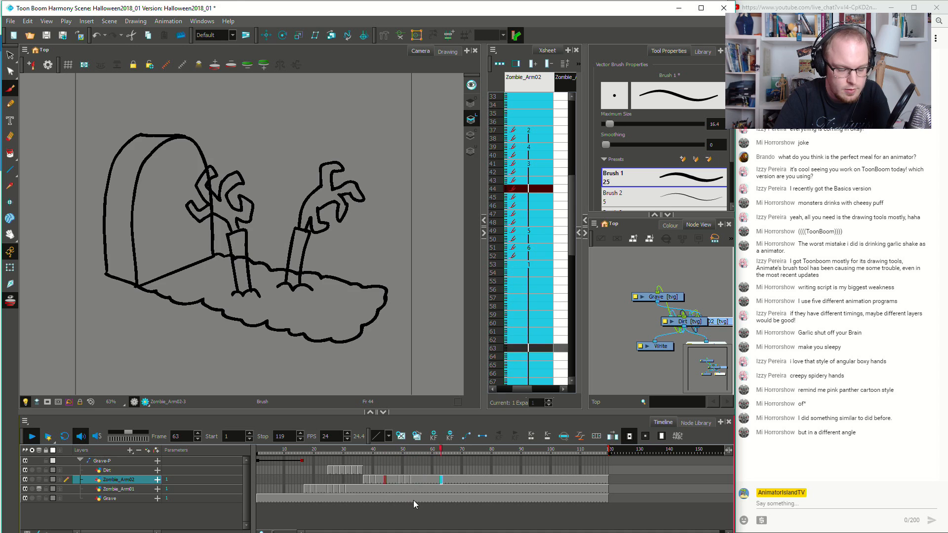
pyautogui.click(355, 470)
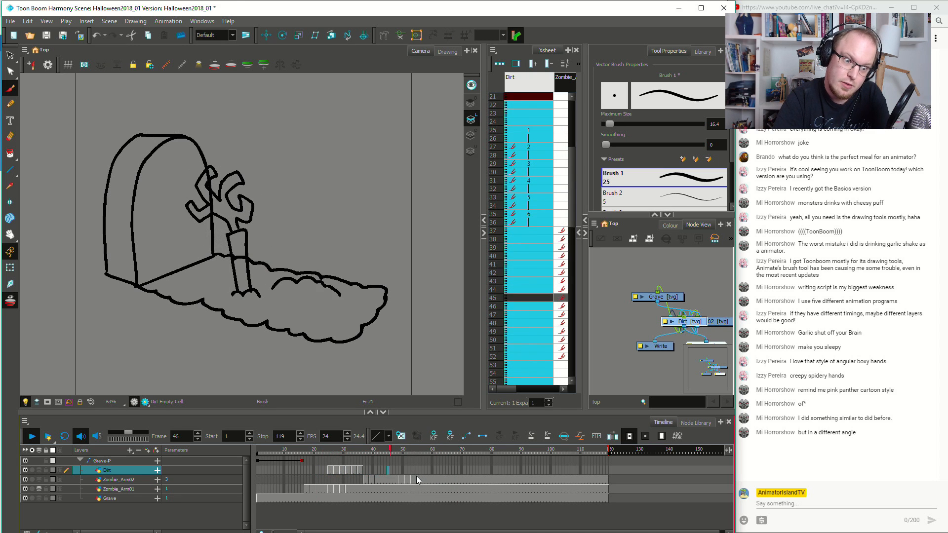
pyautogui.click(299, 479)
pyautogui.press('Return')
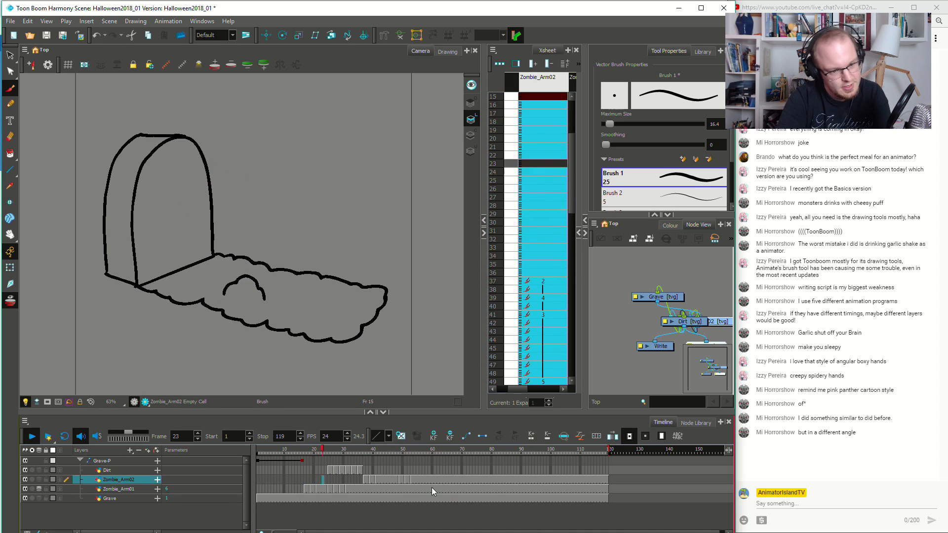
pyautogui.press('Return')
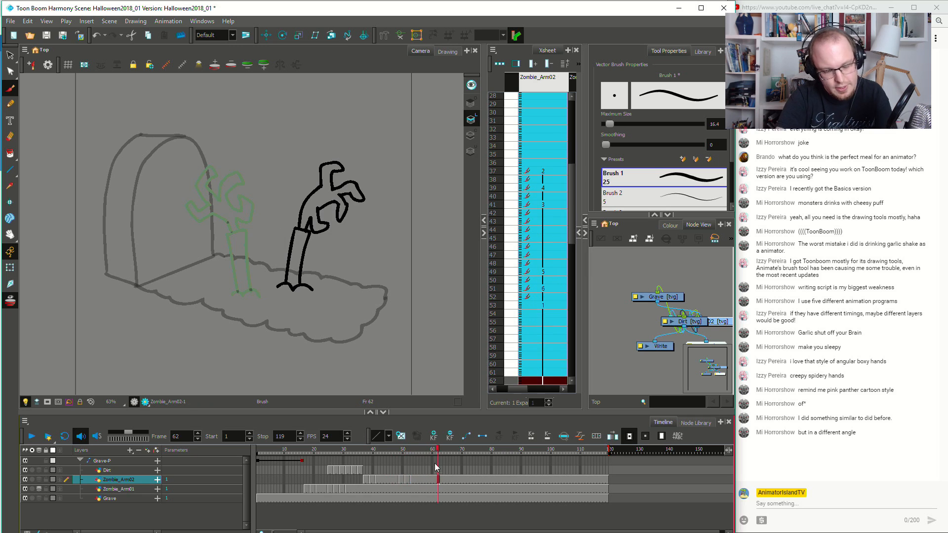
pyautogui.click(411, 480)
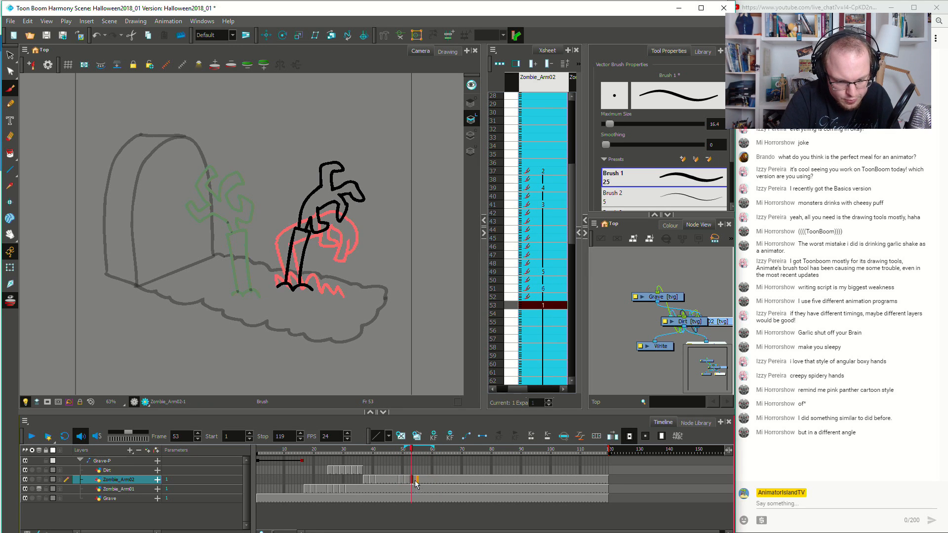
pyautogui.press('Return')
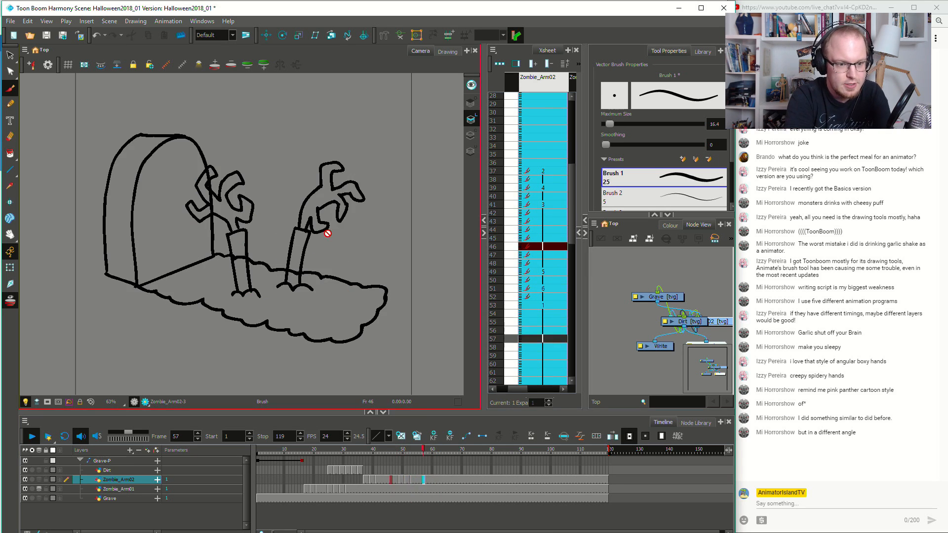
pyautogui.press('Return')
pyautogui.click(382, 450)
pyautogui.press('Return')
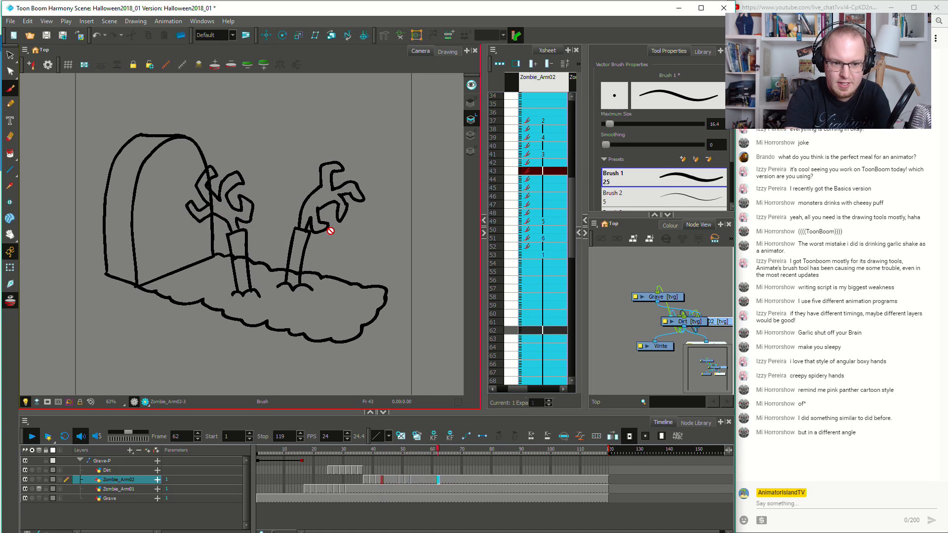
pyautogui.press('Return')
# Delay the full arm drawing on Zombie_Arm02 to start at frame 56, and create a new drawing at frame 53
pyautogui.click(413, 480)
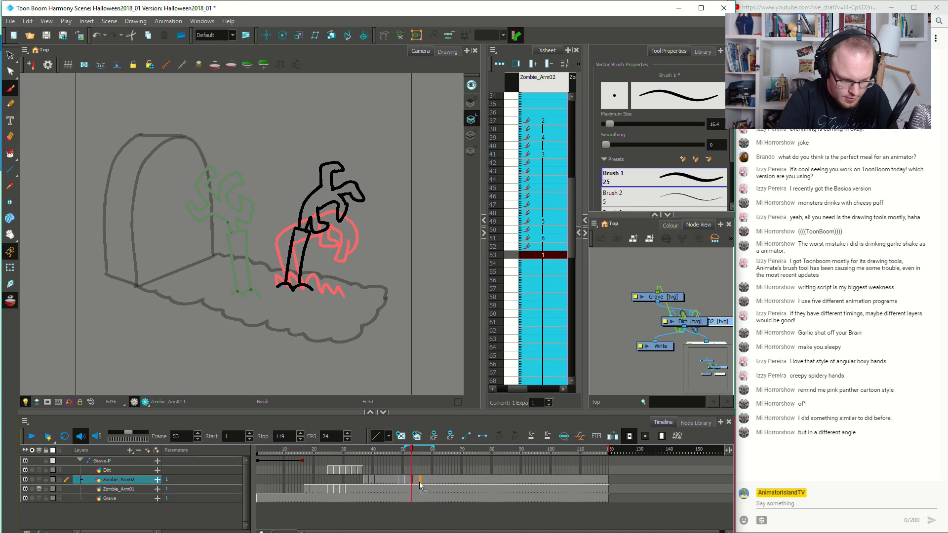
pyautogui.moveTo(418, 485); pyautogui.dragTo(417, 482)
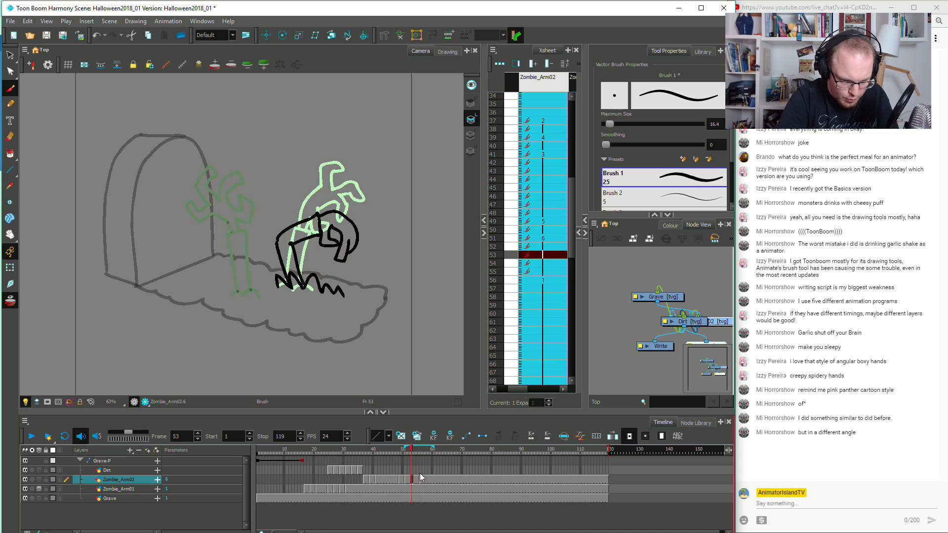
pyautogui.click(402, 437)
# Draw the second arm's straightened forearm at frame 53, rising from the same base but leaning back toward the gravestone
pyautogui.moveTo(289, 290); pyautogui.dragTo(277, 210)
pyautogui.moveTo(303, 285); pyautogui.dragTo(281, 190)
pyautogui.hotkey('ctrl', 'z')
pyautogui.hotkey('ctrl', 'z')
pyautogui.hotkey('ctrl', 'z')
pyautogui.hotkey('ctrl', 'z')
pyautogui.hotkey('ctrl', 'z')
pyautogui.moveTo(289, 286)
pyautogui.mouseDown()
pyautogui.moveTo(276, 226)
pyautogui.moveTo(294, 224)
pyautogui.moveTo(304, 277)
pyautogui.moveTo(291, 218)
pyautogui.mouseUp()
pyautogui.hotkey('ctrl', 'z')
pyautogui.hotkey('ctrl', 'z')
pyautogui.moveTo(300, 285); pyautogui.dragTo(289, 218)
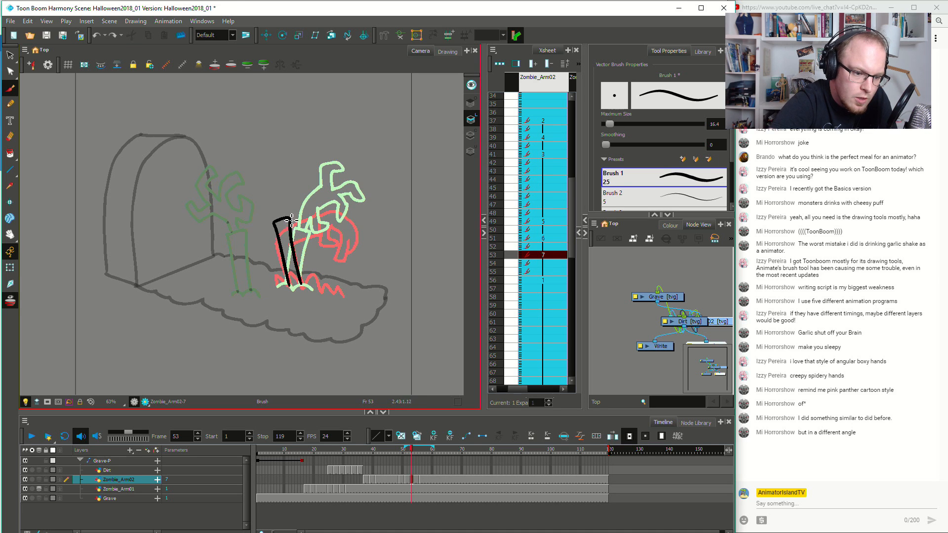
pyautogui.hotkey('ctrl', 'z')
# Add small soil mounds at the forearm's base and a curled, forward-drooping hand above it at frame 53
pyautogui.moveTo(279, 286); pyautogui.dragTo(313, 291)
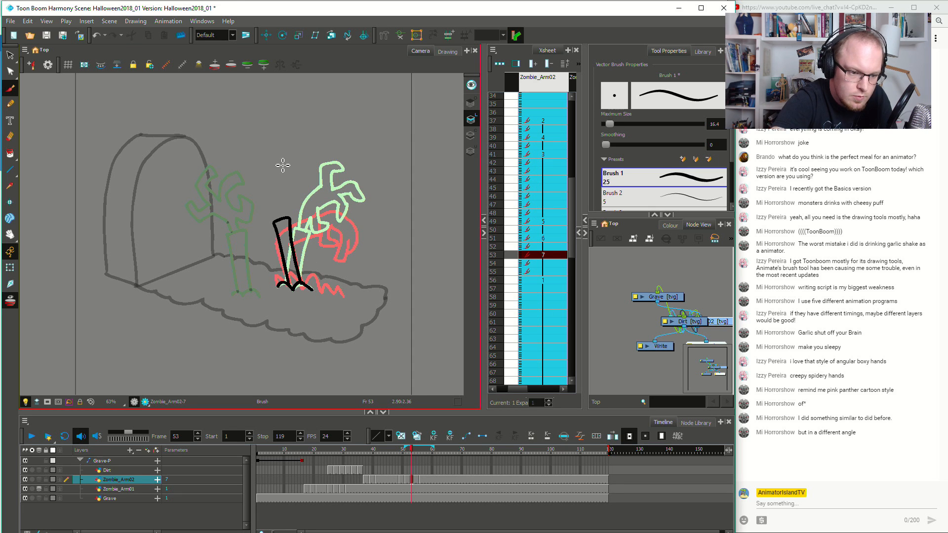
pyautogui.hotkey('ctrl', 'z')
pyautogui.moveTo(279, 218)
pyautogui.mouseDown()
pyautogui.moveTo(291, 200)
pyautogui.moveTo(282, 203)
pyautogui.moveTo(316, 226)
pyautogui.moveTo(322, 203)
pyautogui.moveTo(312, 192)
pyautogui.mouseUp()
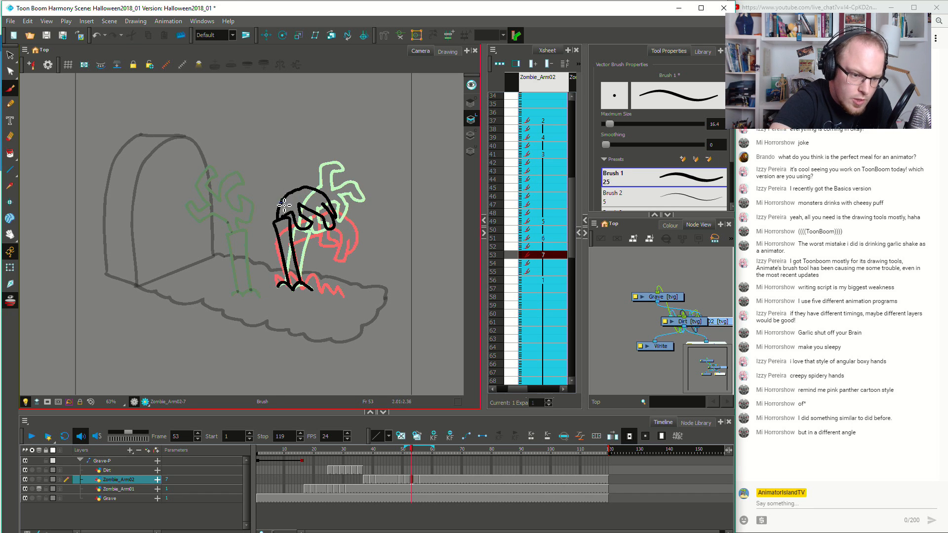
# Play the animation from frame 44 to check the new arm pose in motion
pyautogui.click(385, 478)
pyautogui.press('Return')
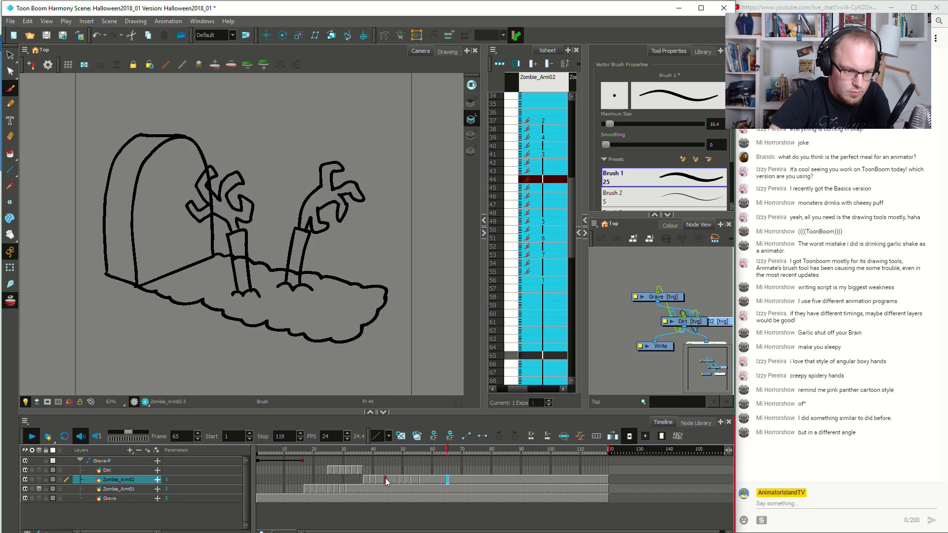
# Delay the full arm drawing on Zombie_Arm02 to start at frame 59, holding the forward-drooping pose longer
pyautogui.press('Return')
pyautogui.click(421, 481)
pyautogui.moveTo(426, 482); pyautogui.dragTo(427, 482)
pyautogui.click(419, 479)
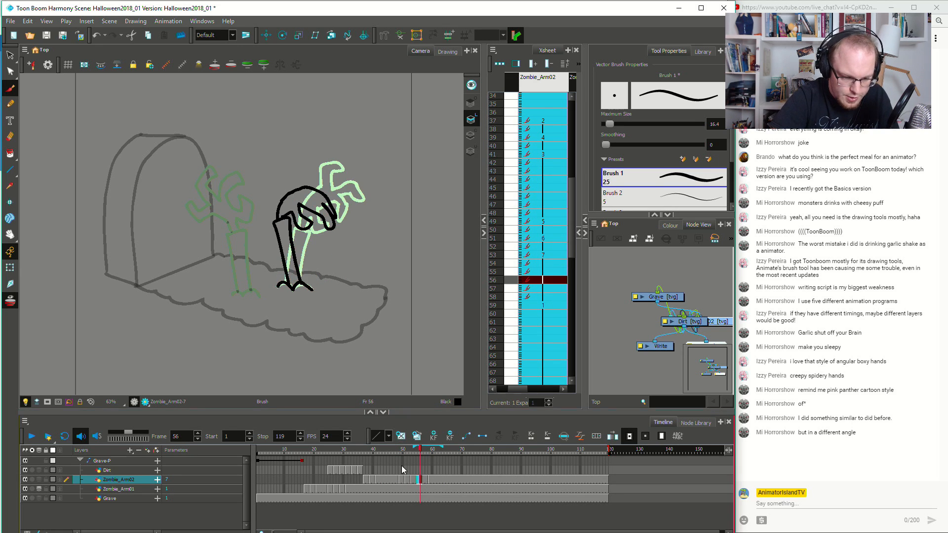
pyautogui.click(408, 479)
pyautogui.click(413, 480)
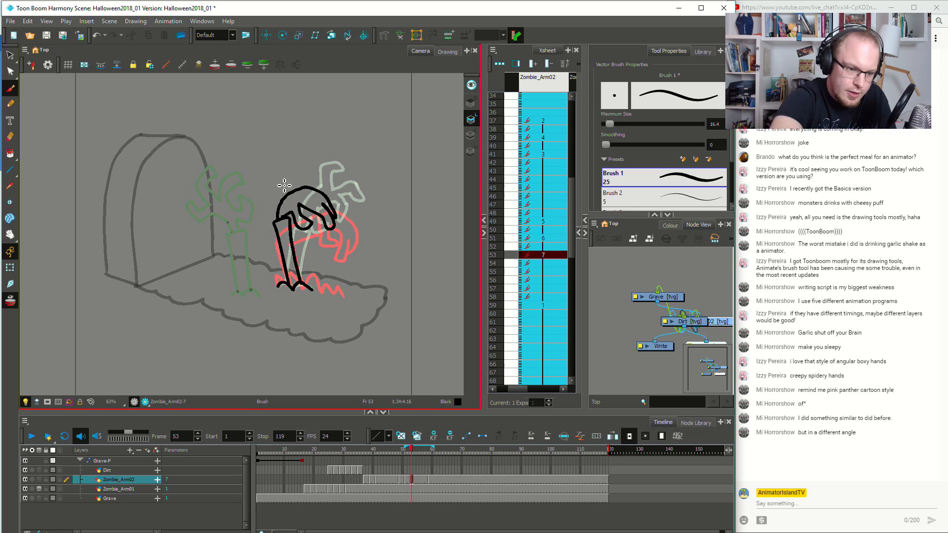
pyautogui.moveTo(314, 249)
pyautogui.mouseDown()
pyautogui.moveTo(276, 256)
pyautogui.moveTo(273, 247)
pyautogui.moveTo(280, 261)
pyautogui.moveTo(329, 237)
pyautogui.mouseUp()
pyautogui.hotkey('ctrl', 'z')
pyautogui.hotkey('ctrl', 'z')
# Create a new drawing at frame 55 and draw the forearm leaning further toward the gravestone, with soil mounds at its base
pyautogui.click(419, 482)
pyautogui.click(401, 436)
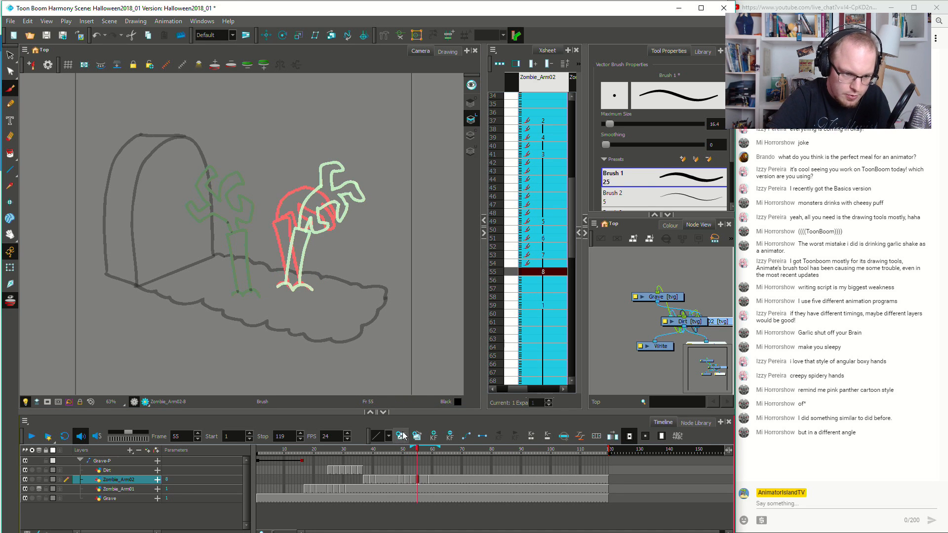
pyautogui.moveTo(291, 286)
pyautogui.mouseDown()
pyautogui.moveTo(268, 230)
pyautogui.moveTo(285, 227)
pyautogui.moveTo(303, 283)
pyautogui.mouseUp()
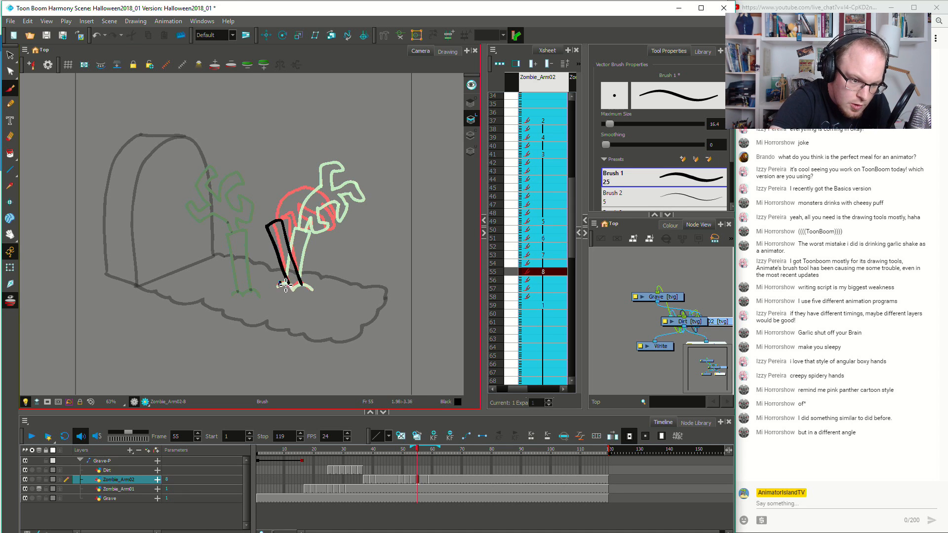
pyautogui.hotkey('ctrl', 'z')
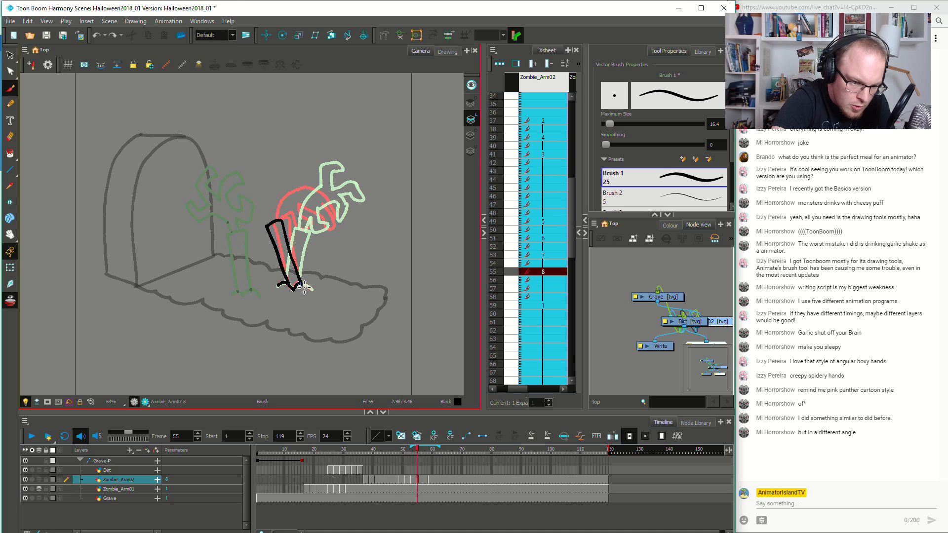
pyautogui.moveTo(303, 287); pyautogui.dragTo(314, 290)
pyautogui.hotkey('ctrl', 'z')
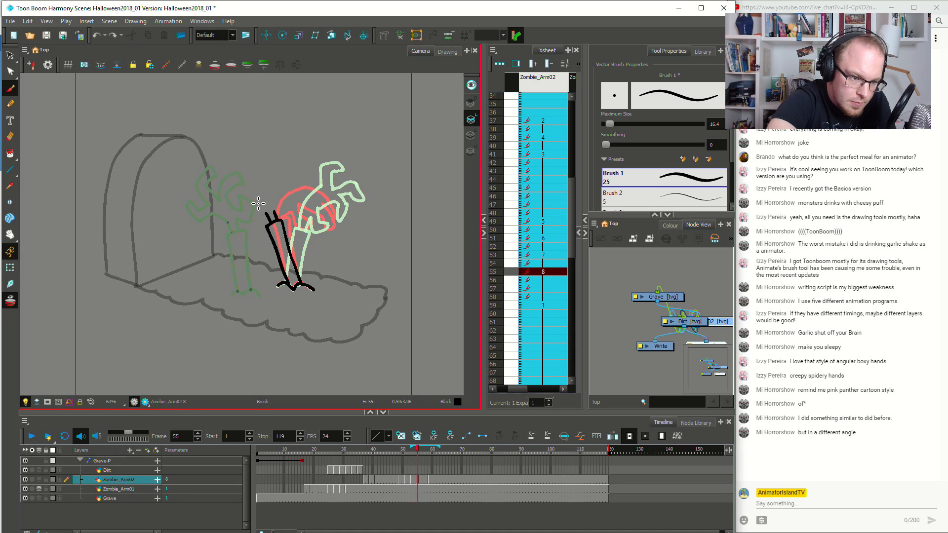
# Draw a tall, upward-reaching hand with bent, spread fingers on top of the frame 55 forearm
pyautogui.moveTo(267, 219)
pyautogui.mouseDown()
pyautogui.moveTo(262, 192)
pyautogui.moveTo(271, 190)
pyautogui.moveTo(275, 215)
pyautogui.moveTo(278, 204)
pyautogui.moveTo(285, 213)
pyautogui.moveTo(294, 203)
pyautogui.moveTo(281, 199)
pyautogui.moveTo(283, 187)
pyautogui.moveTo(303, 183)
pyautogui.moveTo(308, 196)
pyautogui.moveTo(312, 176)
pyautogui.moveTo(291, 173)
pyautogui.moveTo(292, 156)
pyautogui.moveTo(305, 155)
pyautogui.moveTo(279, 165)
pyautogui.mouseUp()
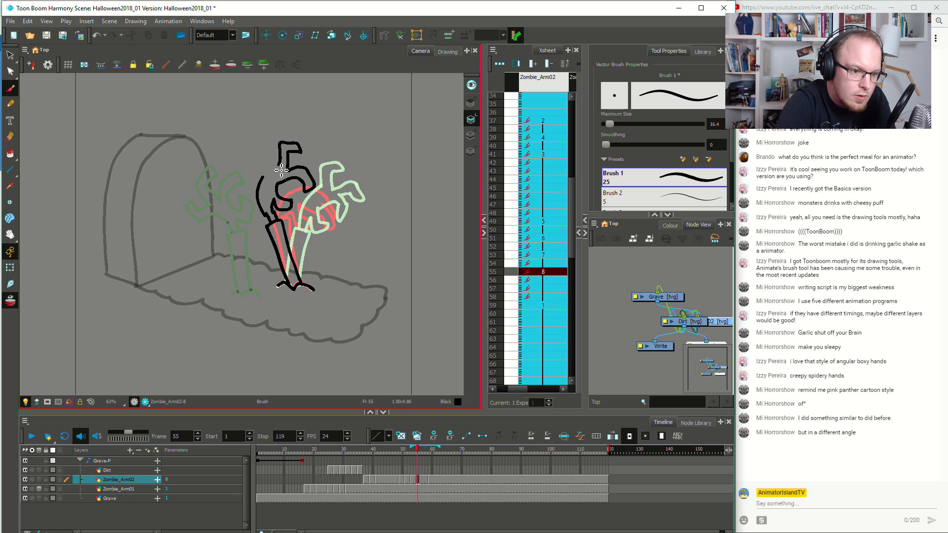
pyautogui.hotkey('ctrl', 'z')
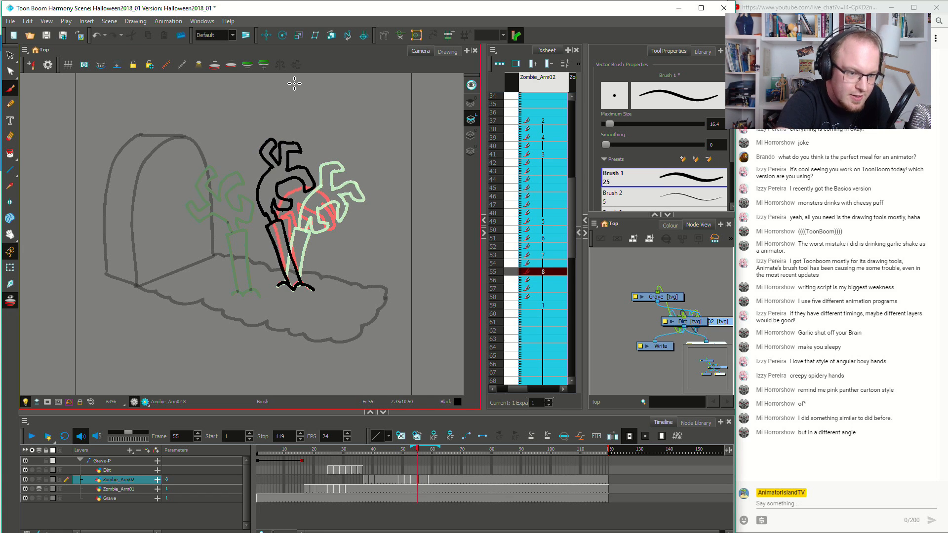
pyautogui.hotkey('ctrl', 'z')
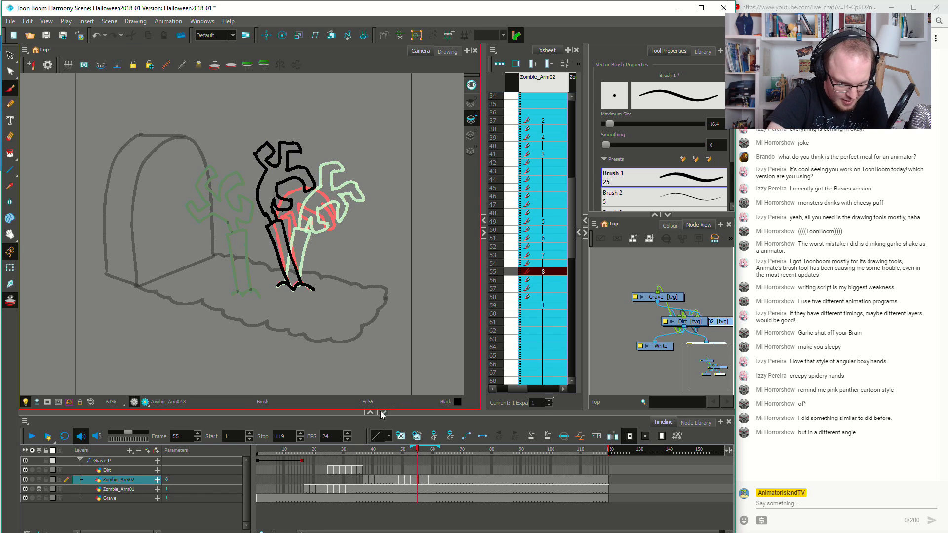
# Move the full arm drawing on Zombie_Arm02 to start at frame 57 and play the burst animation
pyautogui.click(398, 477)
pyautogui.moveTo(429, 478); pyautogui.dragTo(422, 477)
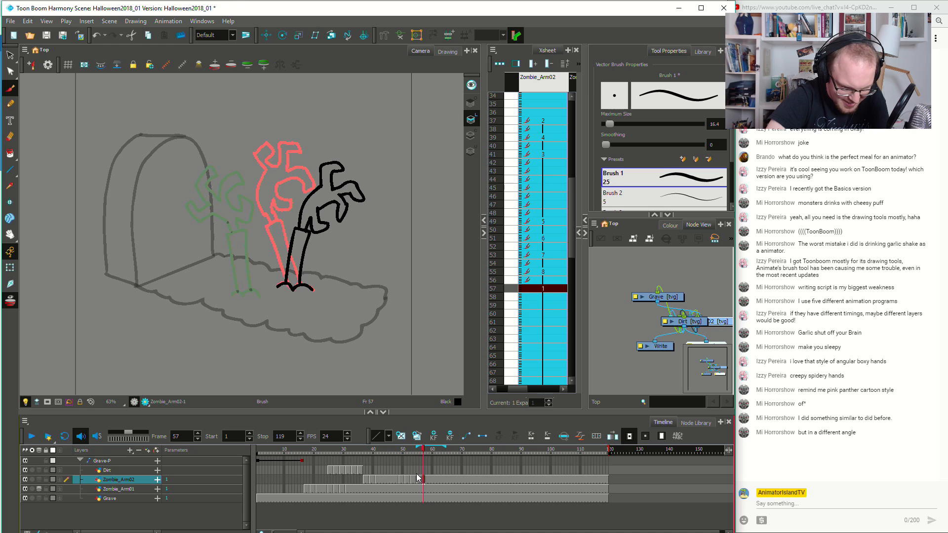
pyautogui.click(387, 476)
pyautogui.hotkey('shift', 'Return')
pyautogui.click(388, 473)
pyautogui.hotkey('shift', 'Return')
pyautogui.click(360, 477)
pyautogui.hotkey('shift', 'Return')
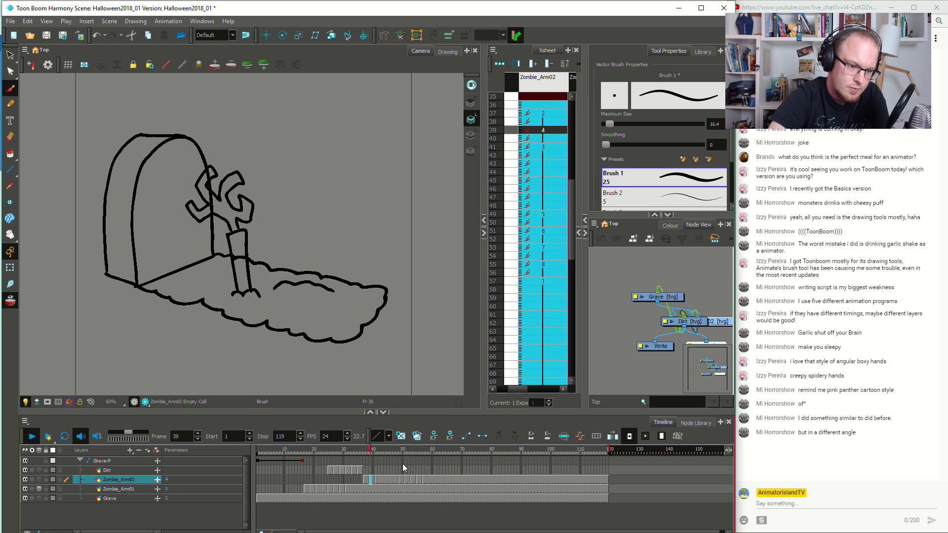
pyautogui.hotkey('shift', 'Return')
# Select only the hand in the frame 55 drawing and scale it down slightly toward the wrist
pyautogui.click(413, 481)
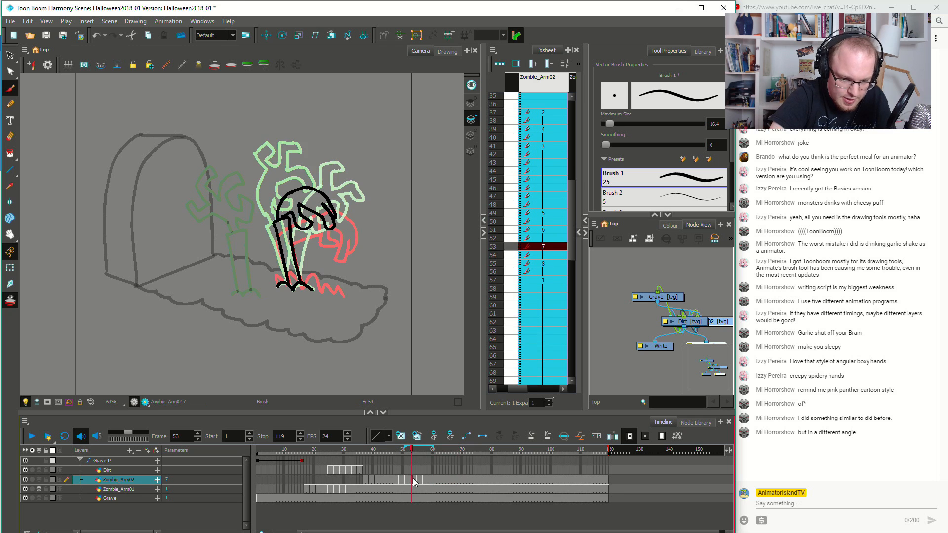
pyautogui.click(417, 480)
pyautogui.hotkey('alt', 's')
pyautogui.moveTo(260, 130)
pyautogui.mouseDown()
pyautogui.moveTo(254, 148)
pyautogui.moveTo(307, 121)
pyautogui.moveTo(290, 123)
pyautogui.moveTo(322, 146)
pyautogui.mouseUp()
pyautogui.moveTo(279, 208); pyautogui.dragTo(282, 207)
pyautogui.moveTo(254, 144); pyautogui.dragTo(252, 146)
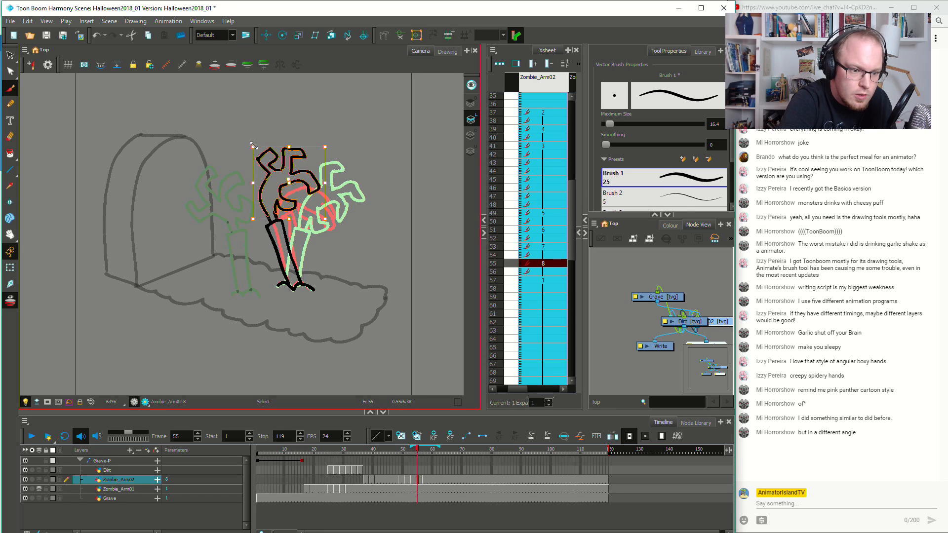
pyautogui.click(340, 110)
pyautogui.moveTo(346, 130)
pyautogui.mouseDown()
pyautogui.moveTo(314, 197)
pyautogui.moveTo(328, 113)
pyautogui.moveTo(307, 131)
pyautogui.mouseUp()
pyautogui.hotkey('ctrl', 'z')
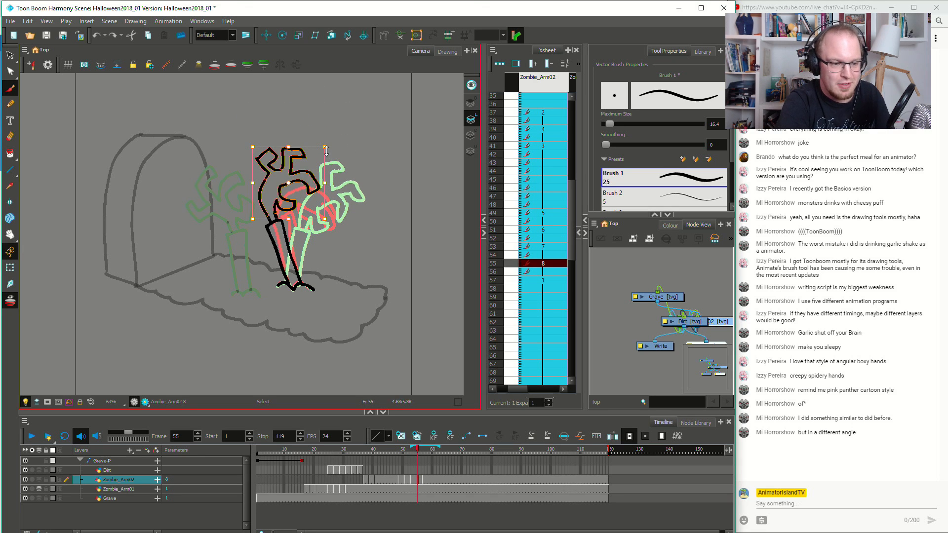
# Save the scene and reduce the selected hand's height and width slightly at frame 55
pyautogui.hotkey('ctrl', 's')
pyautogui.moveTo(287, 144); pyautogui.dragTo(288, 146)
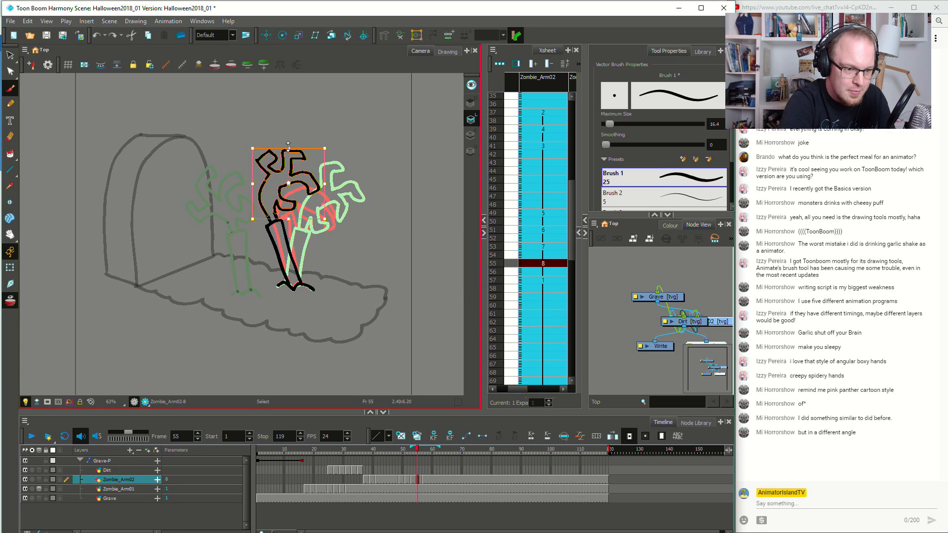
pyautogui.moveTo(251, 187); pyautogui.dragTo(253, 186)
pyautogui.moveTo(325, 185); pyautogui.dragTo(322, 185)
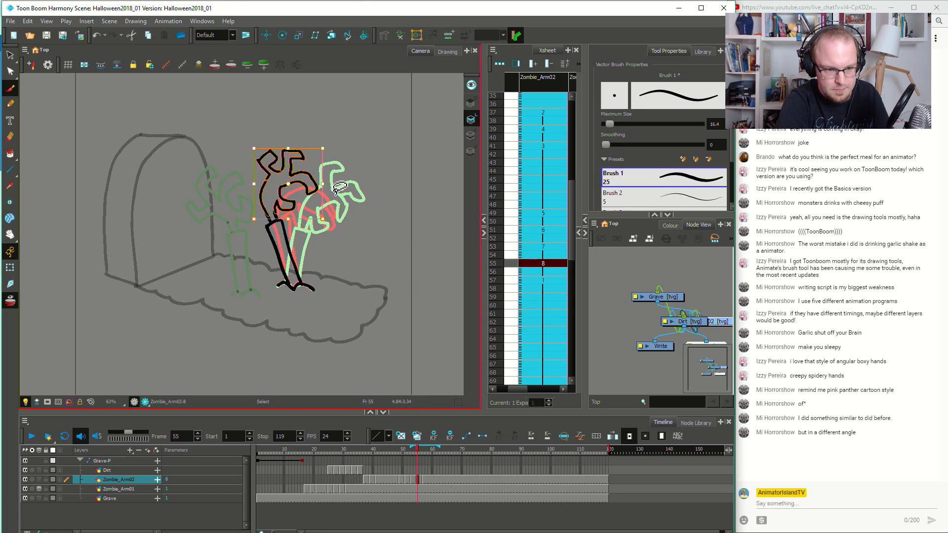
# Replace the drooping pose at frame 53 with the upward-reaching arm and start the full arm drawing at frame 55
pyautogui.click(401, 480)
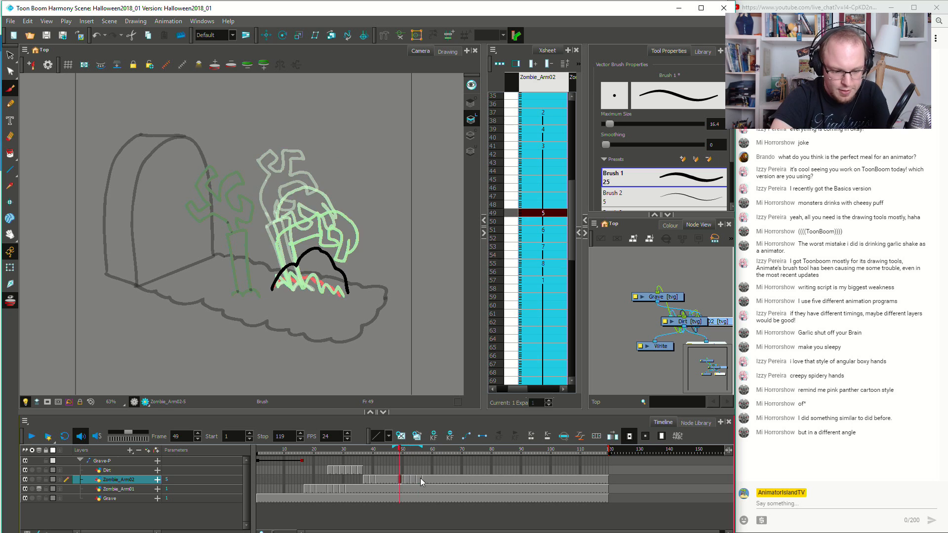
pyautogui.click(422, 479)
pyautogui.moveTo(418, 476); pyautogui.dragTo(412, 478)
# Play the animation from around frame 45 to check the second arm's shortened burst
pyautogui.click(387, 470)
pyautogui.press('Return')
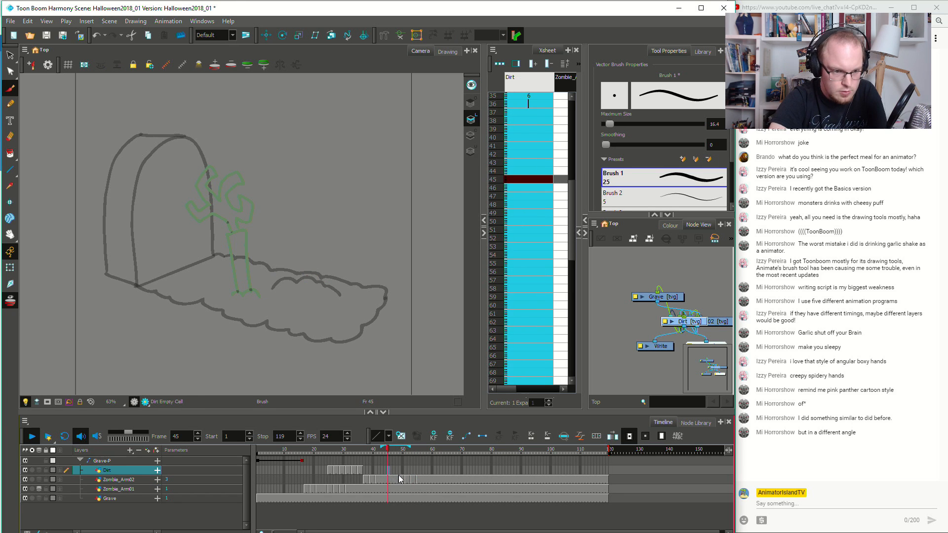
pyautogui.click(390, 476)
pyautogui.press('Return')
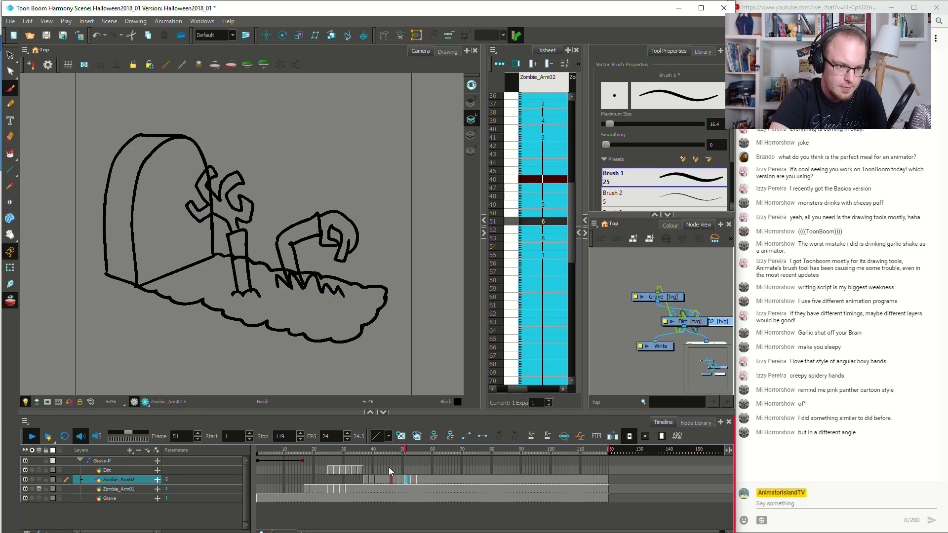
# Hold the upward-reaching arm pose longer by delaying the full arm drawing to frame 63, and play the animation
pyautogui.click(418, 480)
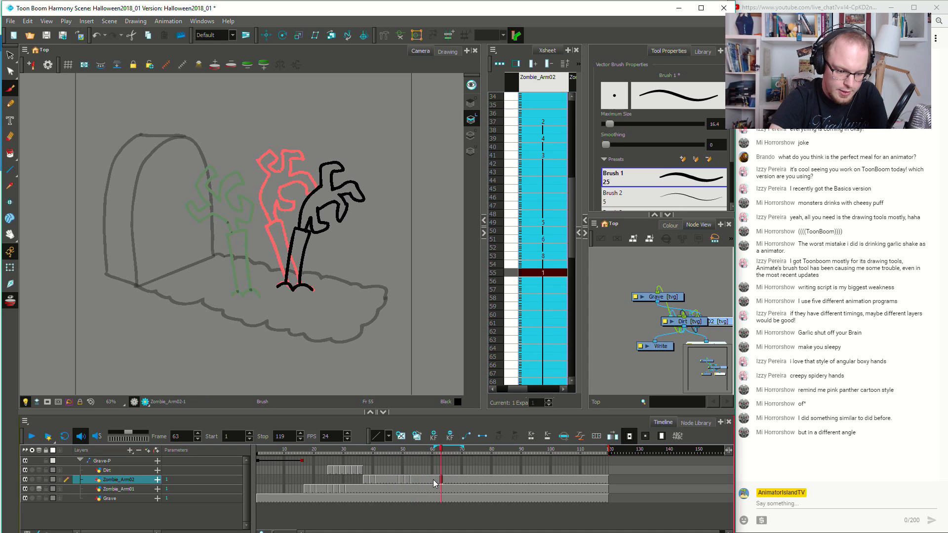
pyautogui.click(387, 469)
pyautogui.press('Return')
pyautogui.click(359, 477)
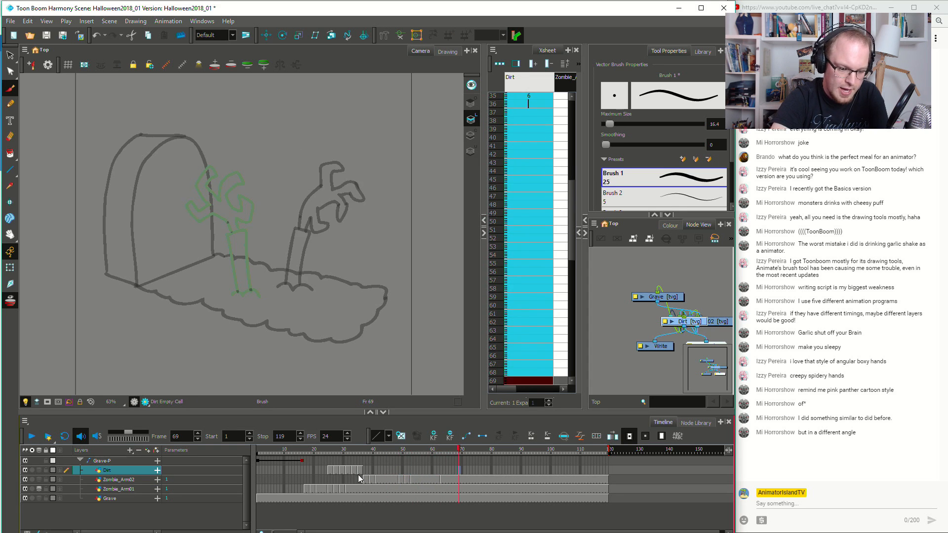
pyautogui.press('Return')
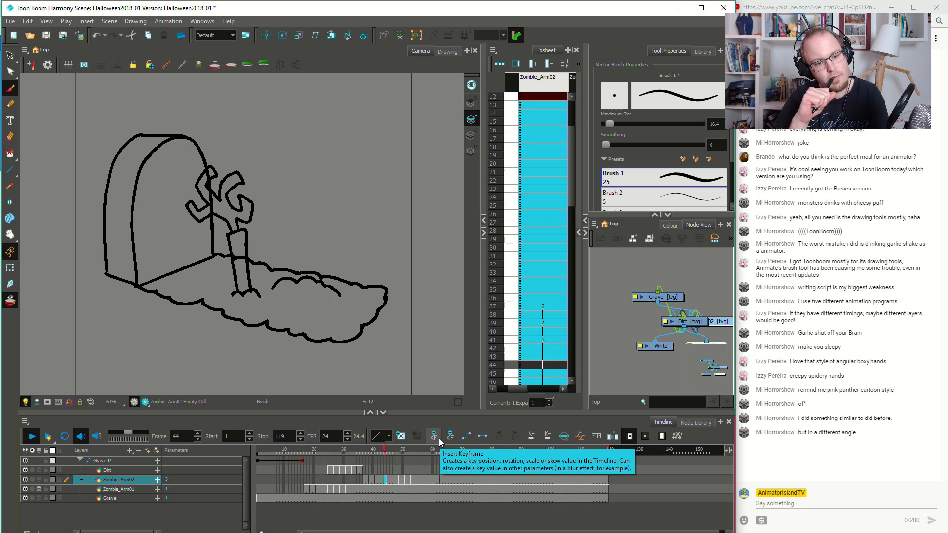
# Create a new drawing at frame 57 on Zombie_Arm02 and draw the forearm leaning slightly less toward the gravestone
pyautogui.click(399, 479)
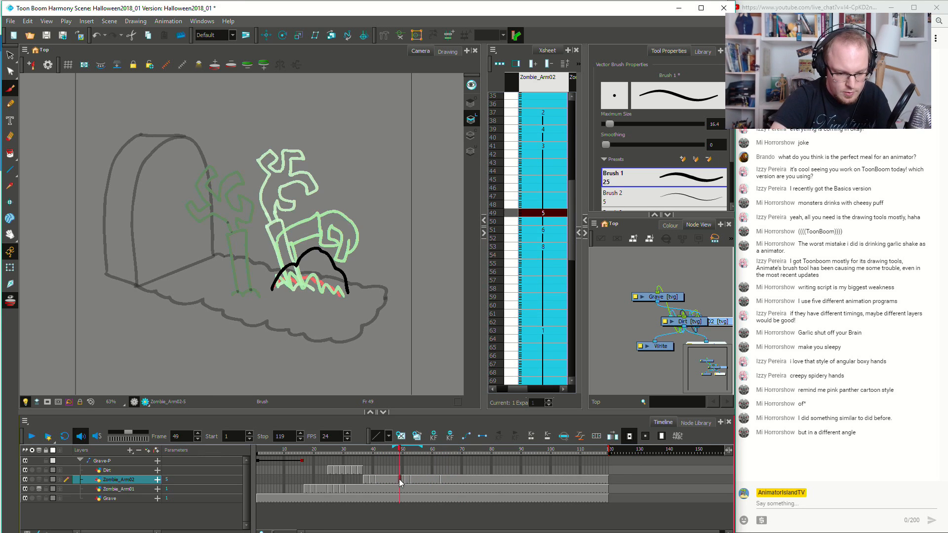
pyautogui.click(415, 478)
pyautogui.click(423, 477)
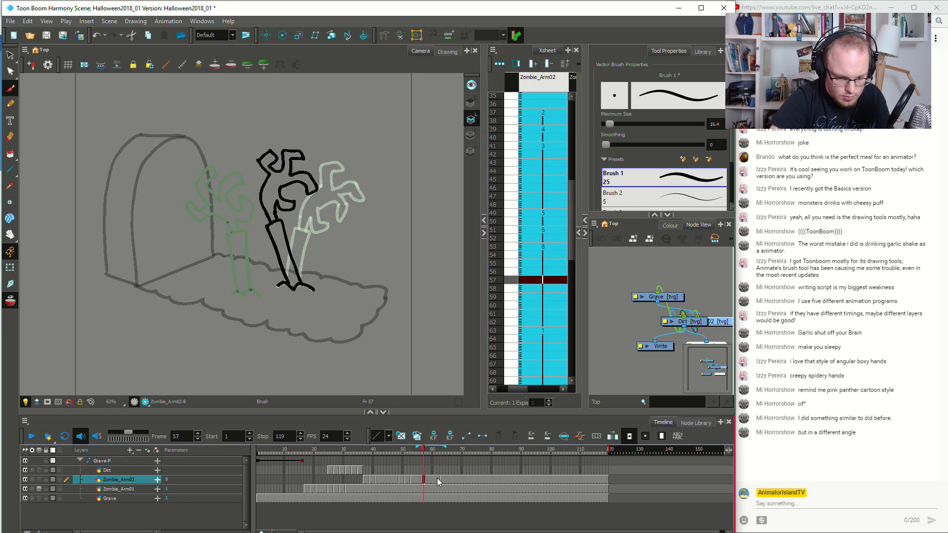
pyautogui.click(438, 478)
pyautogui.click(442, 480)
pyautogui.click(432, 478)
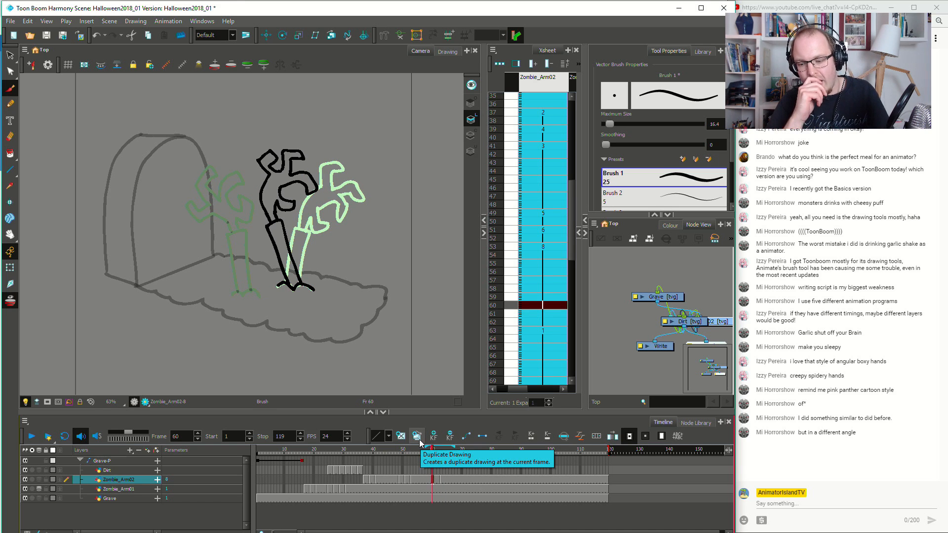
pyautogui.click(435, 479)
pyautogui.moveTo(411, 480); pyautogui.dragTo(423, 479)
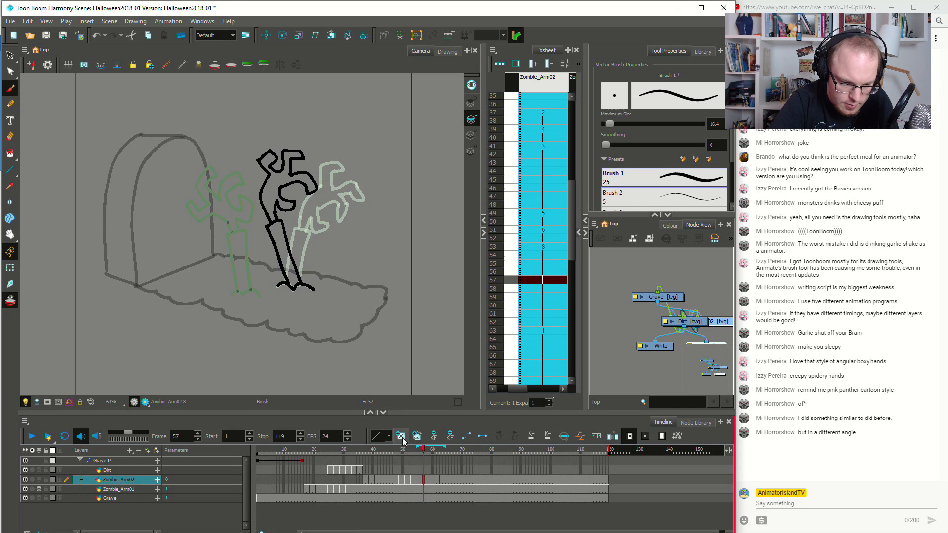
pyautogui.hotkey('alt', 'shift', 'r')
pyautogui.moveTo(278, 239); pyautogui.dragTo(279, 225)
pyautogui.moveTo(296, 260); pyautogui.dragTo(300, 285)
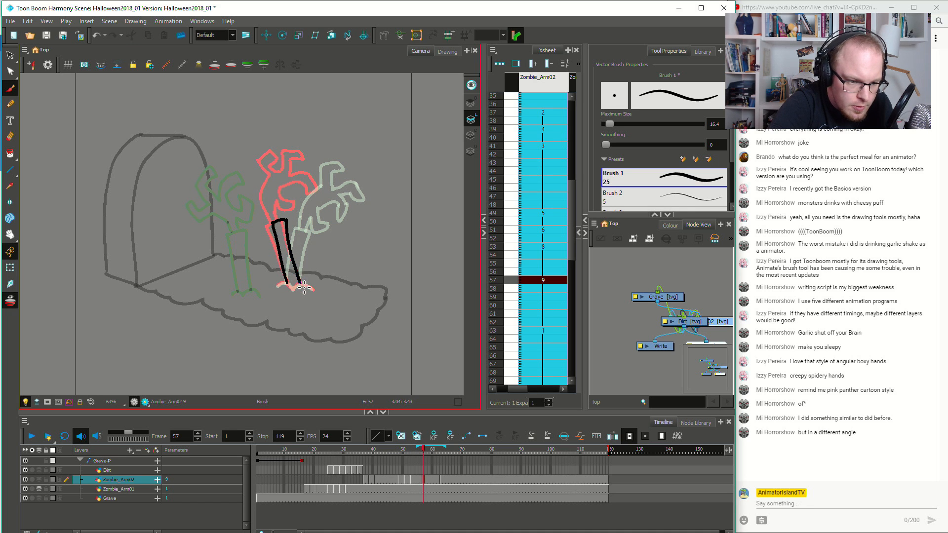
# Create a new drawing at frame 59 and draw a nearly upright forearm close to the final arm's position
pyautogui.press('.')
pyautogui.press('.')
pyautogui.click(401, 437)
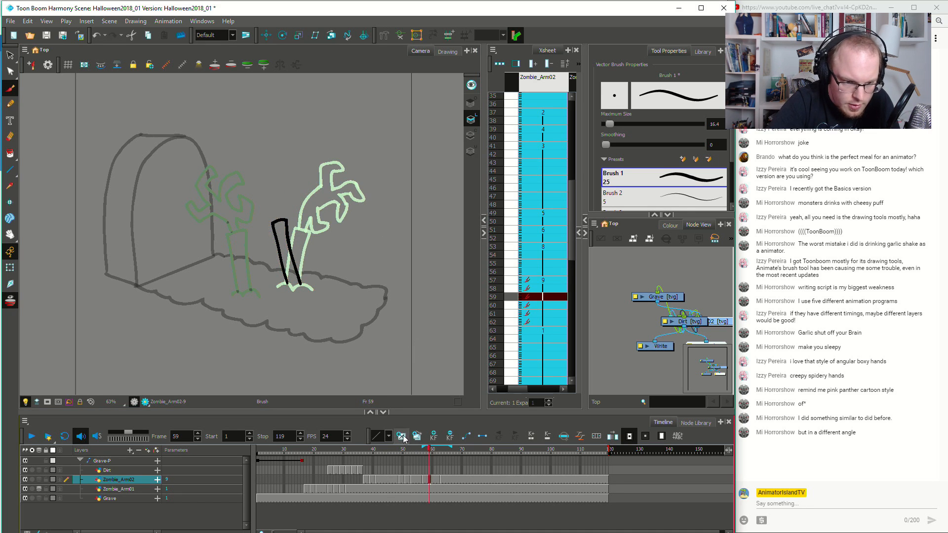
pyautogui.moveTo(289, 285)
pyautogui.mouseDown()
pyautogui.moveTo(292, 233)
pyautogui.moveTo(308, 237)
pyautogui.moveTo(302, 279)
pyautogui.mouseUp()
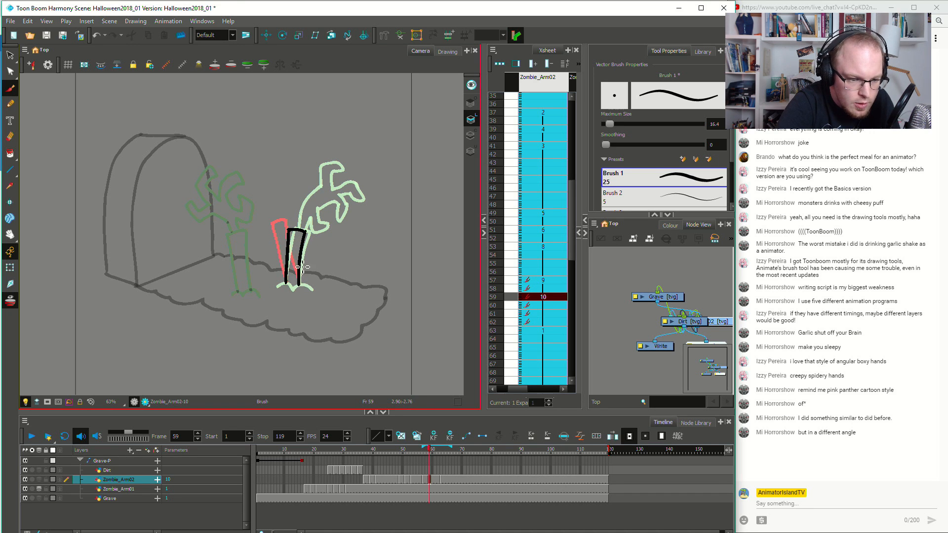
pyautogui.moveTo(429, 479); pyautogui.dragTo(422, 477)
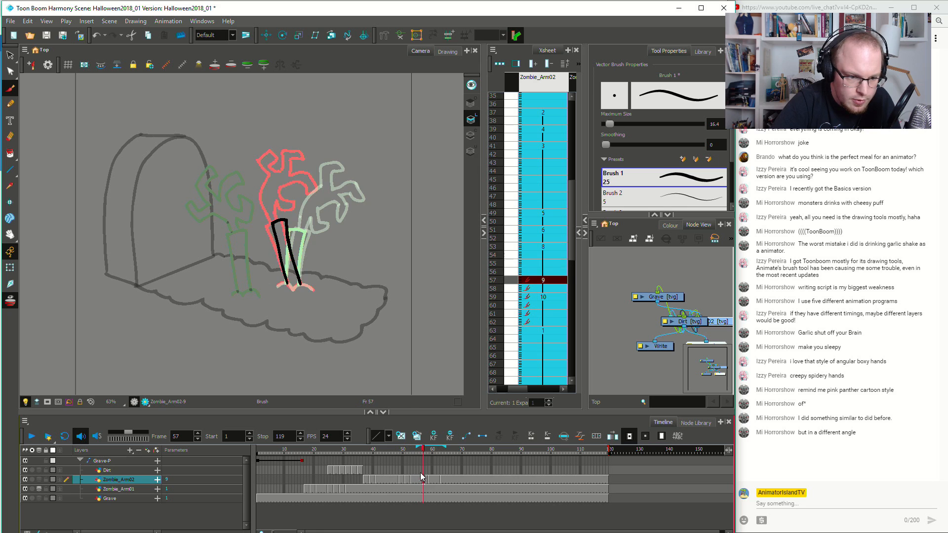
pyautogui.moveTo(264, 230); pyautogui.dragTo(300, 242)
pyautogui.hotkey('ctrl', 'z')
pyautogui.hotkey('ctrl', 'z')
pyautogui.click(428, 479)
pyautogui.hotkey('ctrl', 'z')
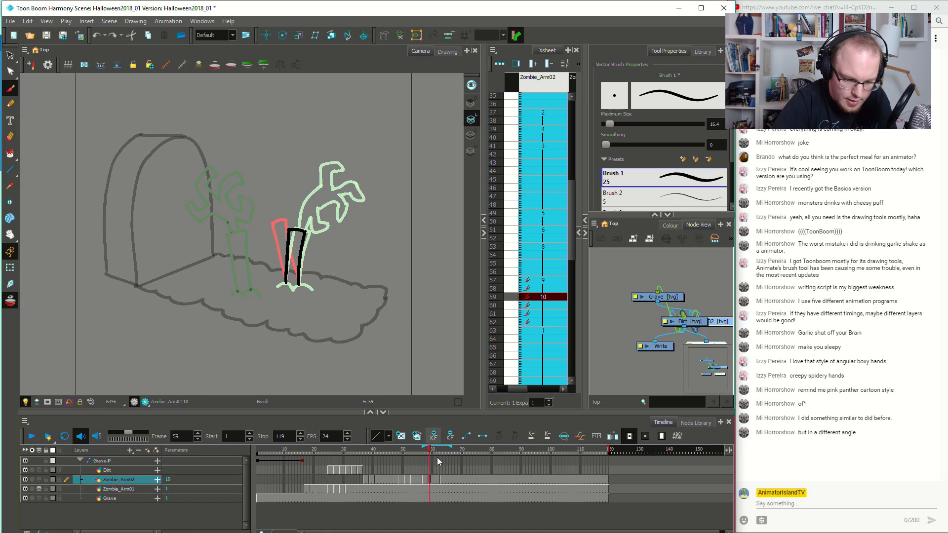
# Pull the full arm drawing on Zombie_Arm02 forward to start at frame 61
pyautogui.click(439, 479)
pyautogui.click(416, 480)
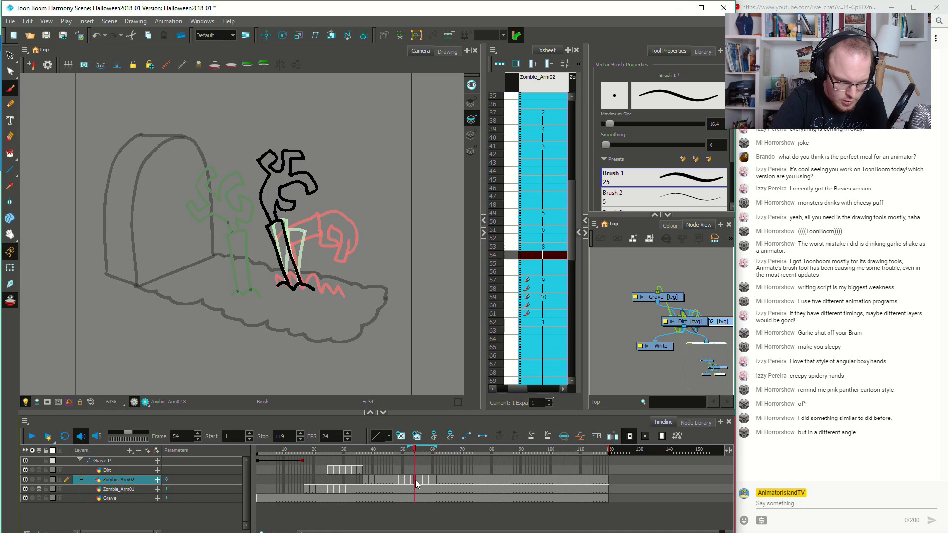
pyautogui.moveTo(439, 482); pyautogui.dragTo(435, 481)
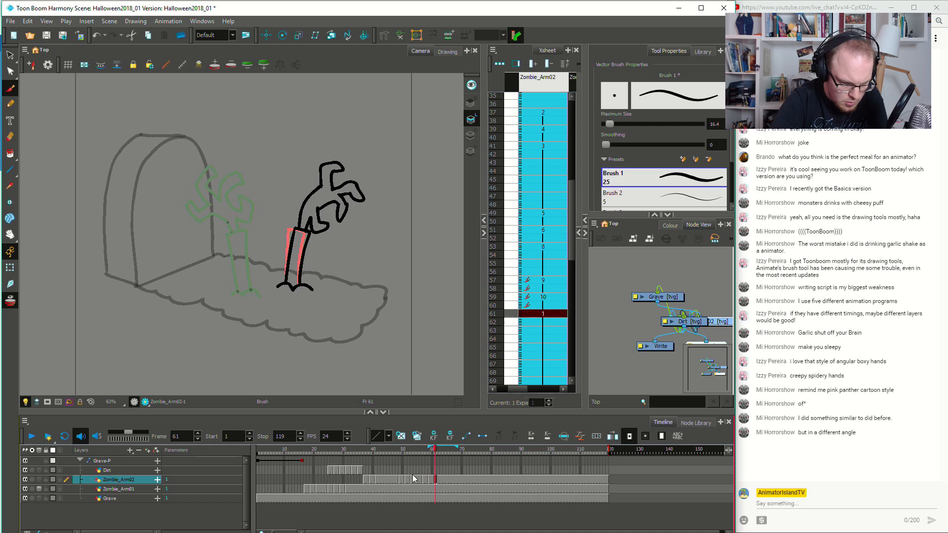
# Play the animation from frames 46 and 28 to check the forearm in-betweens in motion
pyautogui.click(412, 480)
pyautogui.hotkey('shift', 'Return')
pyautogui.click(391, 477)
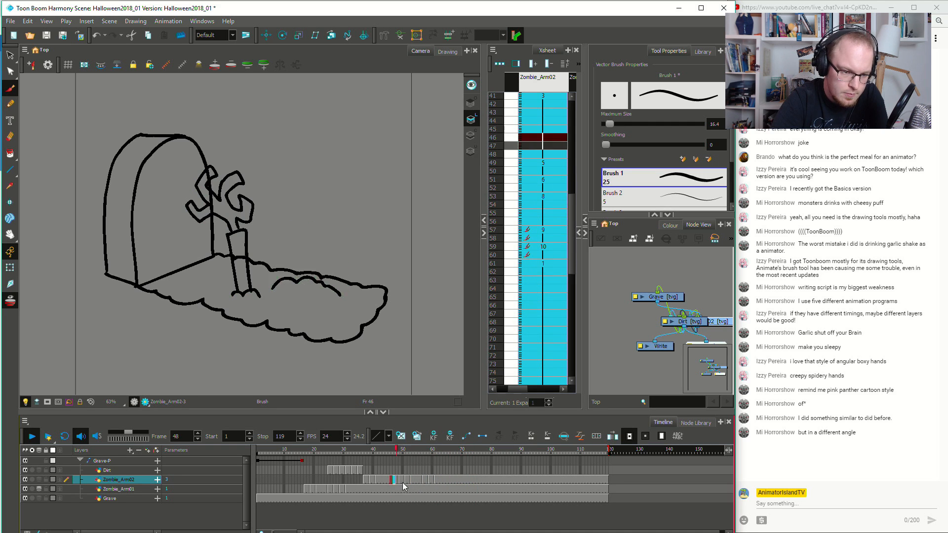
pyautogui.click(338, 480)
pyautogui.hotkey('shift', 'Return')
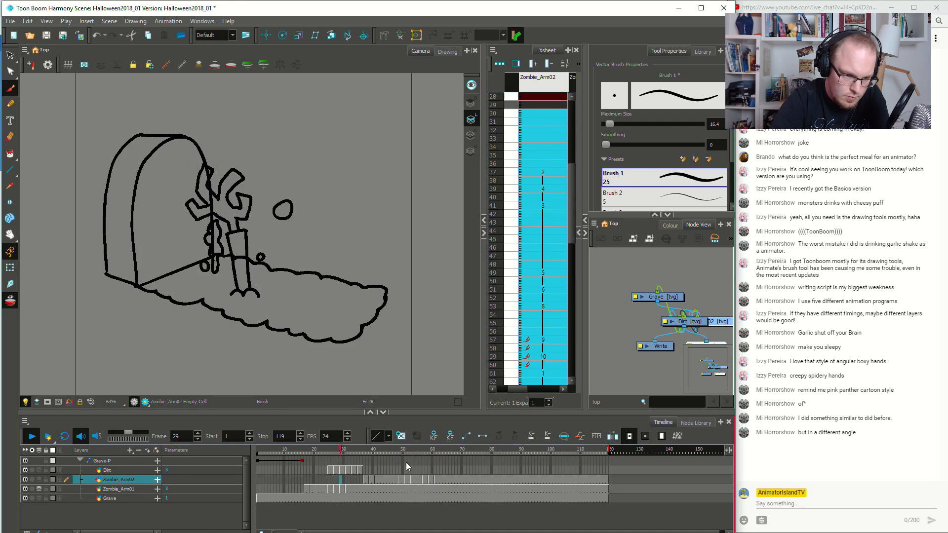
# Shift all the Zombie_Arm02 drawings four frames earlier to start at frame 33 and play the animation from frame 22
pyautogui.hotkey('shift', 'Return')
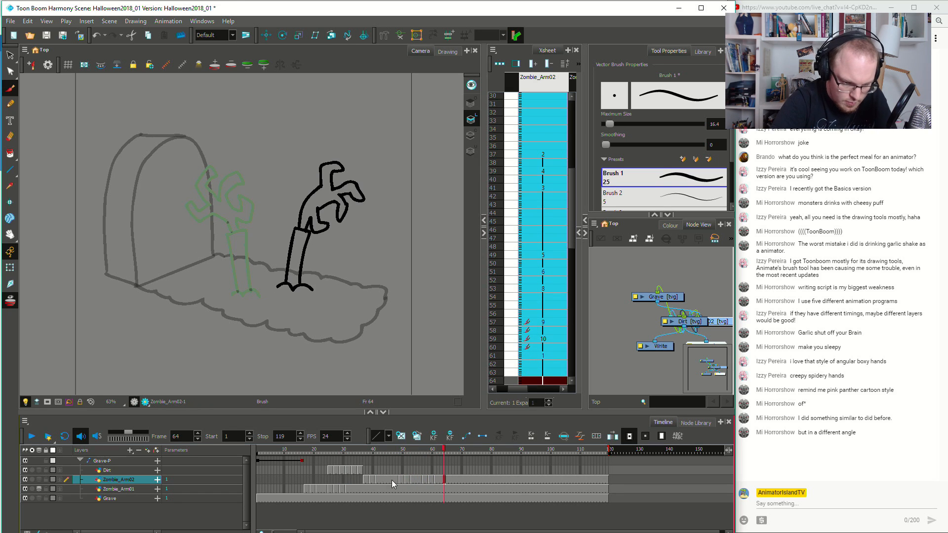
pyautogui.click(399, 479)
pyautogui.moveTo(363, 481); pyautogui.dragTo(437, 483)
pyautogui.moveTo(366, 484); pyautogui.dragTo(353, 481)
pyautogui.click(320, 477)
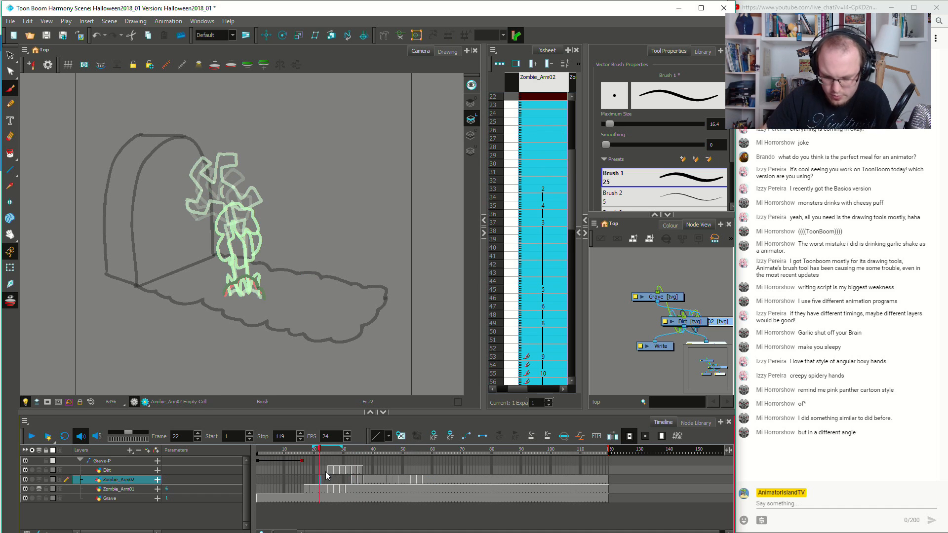
pyautogui.press('Return')
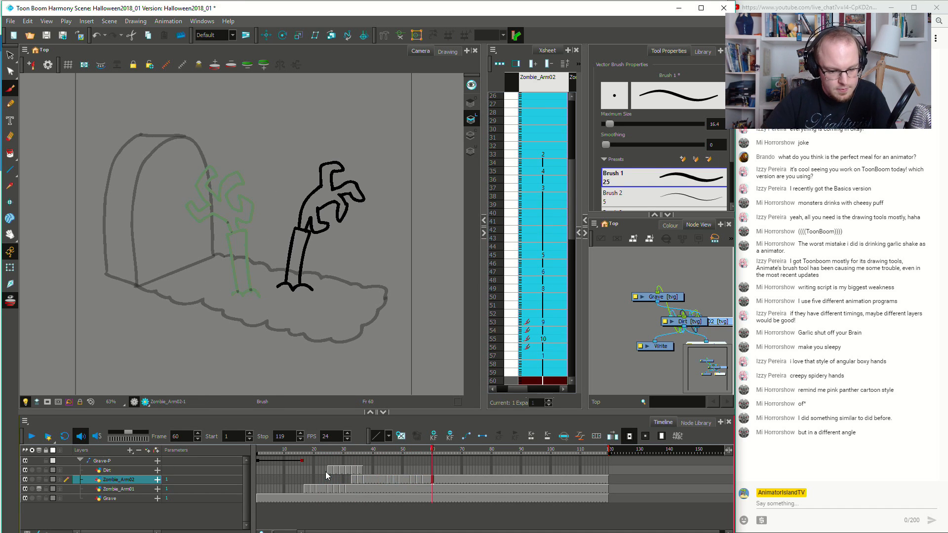
# Pull the Zombie_Arm02 drawings from the dirt bulge onward forward to start at frame 43 and play the animation from frame 14
pyautogui.click(388, 480)
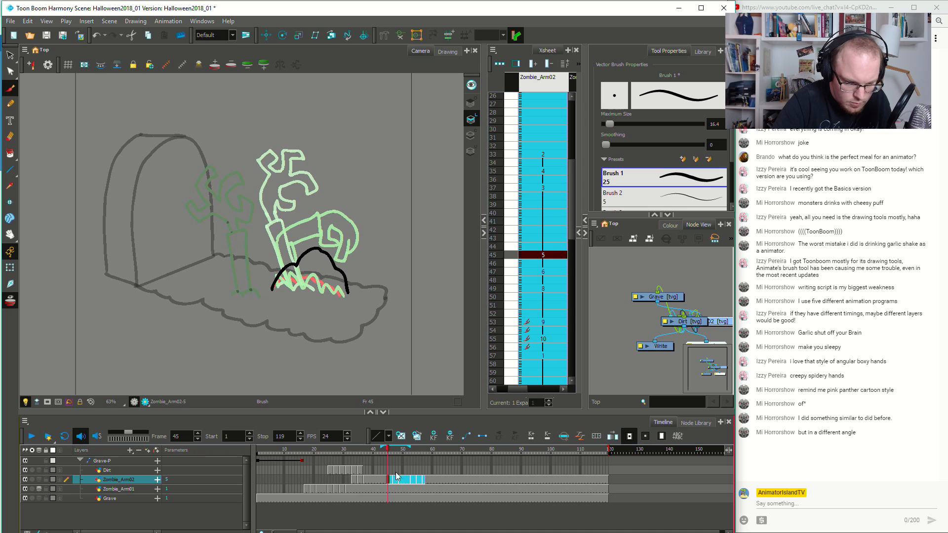
pyautogui.moveTo(388, 481); pyautogui.dragTo(381, 481)
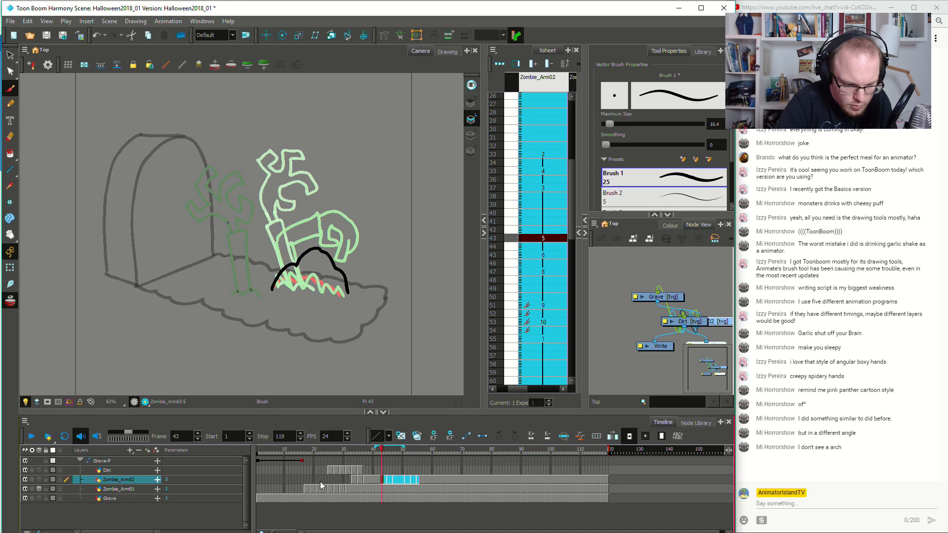
pyautogui.click(299, 477)
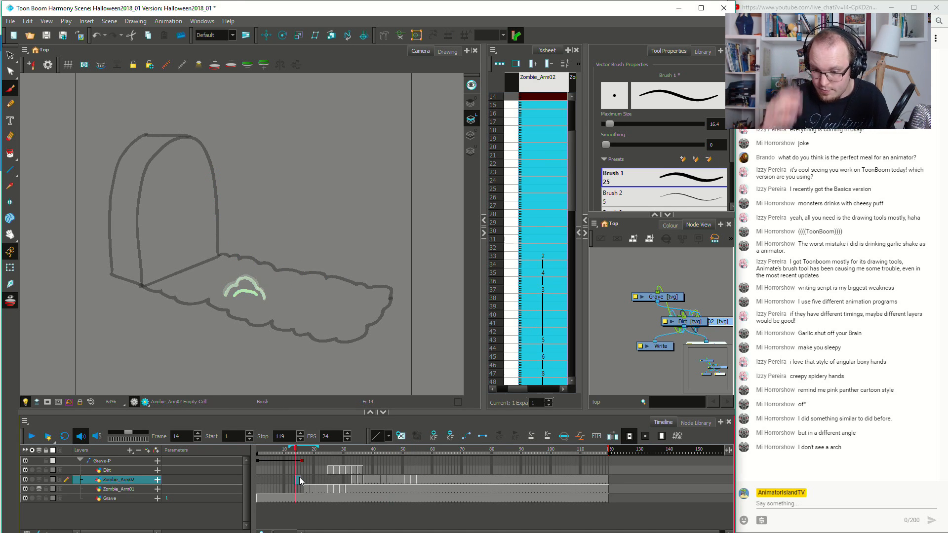
pyautogui.press('Return')
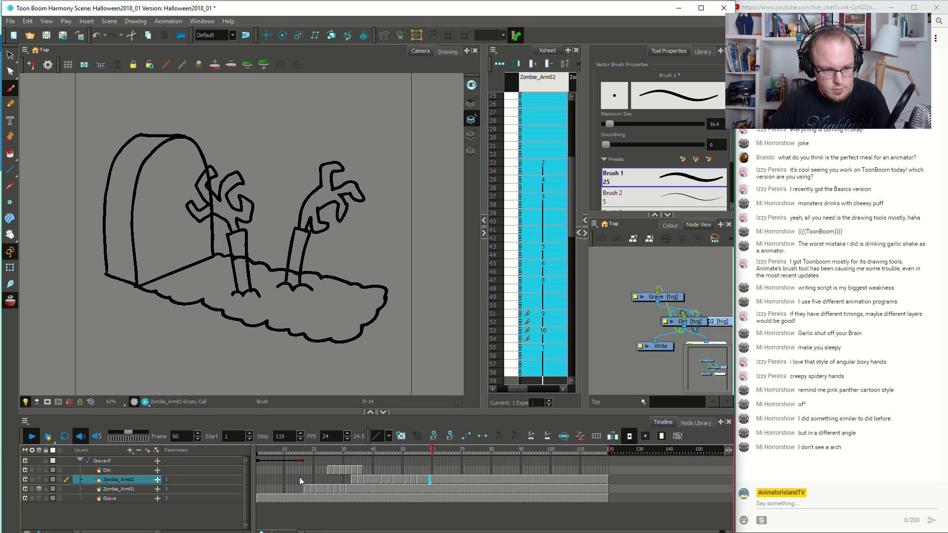
pyautogui.press('Return')
# Compare the Zombie_Arm02 poses between frames 43 and 47 to examine the burst from the dirt bulge to the raised arm
pyautogui.click(381, 479)
pyautogui.click(389, 479)
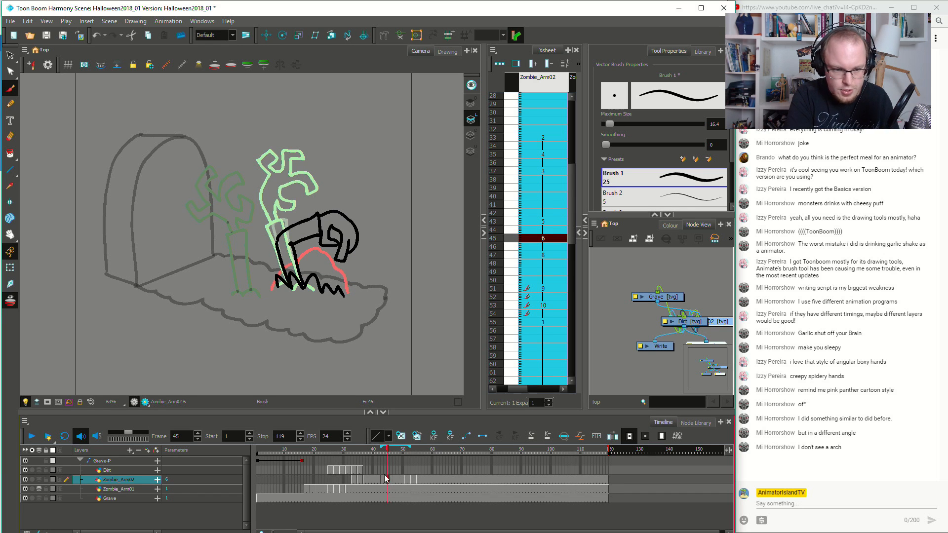
pyautogui.click(395, 479)
pyautogui.click(394, 479)
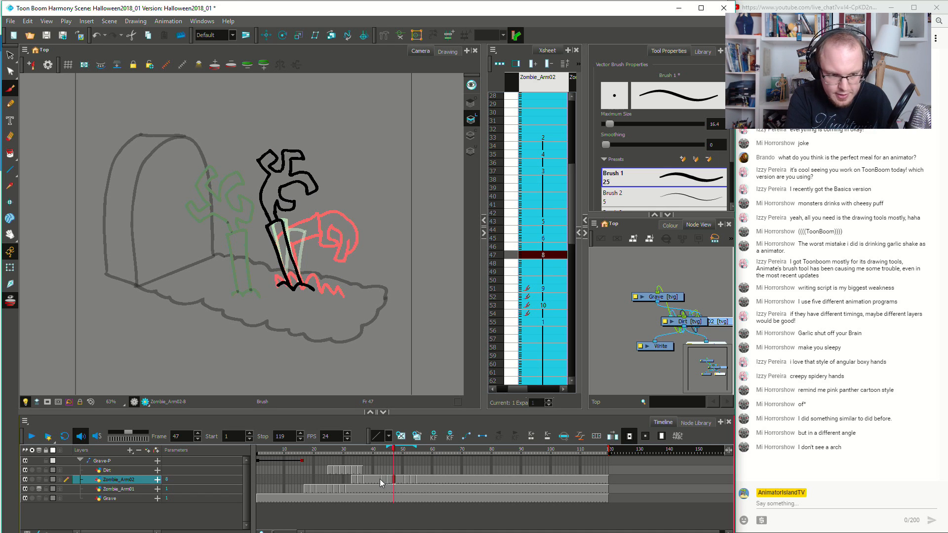
pyautogui.click(381, 479)
pyautogui.click(385, 479)
pyautogui.click(391, 481)
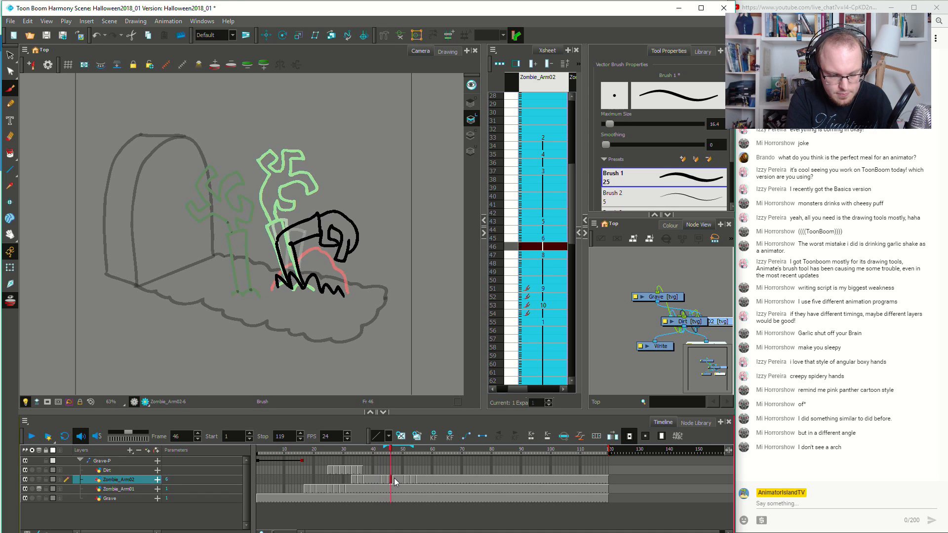
pyautogui.click(394, 482)
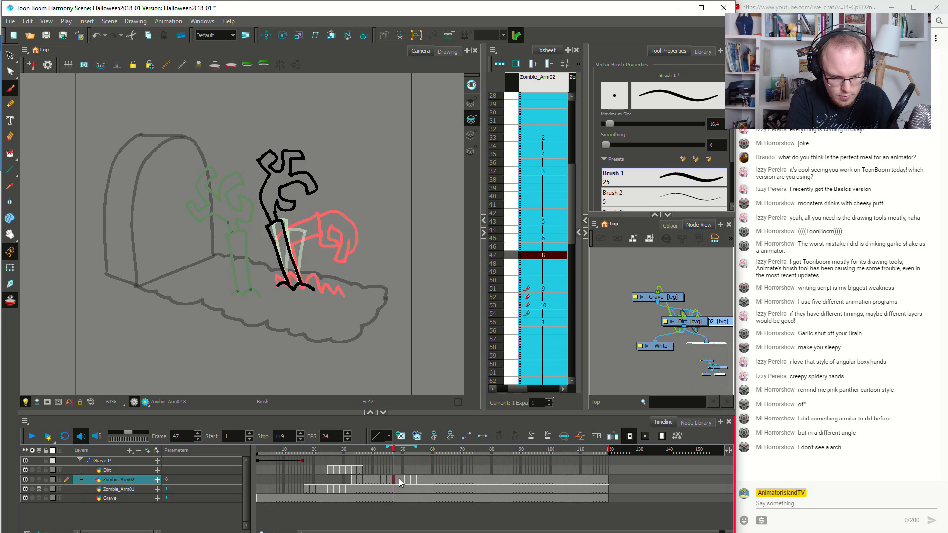
# Draw the wrist and clawed hand above the forearm on Zombie_Arm02's frame 51 drawing, tilted toward the gravestone
pyautogui.click(404, 480)
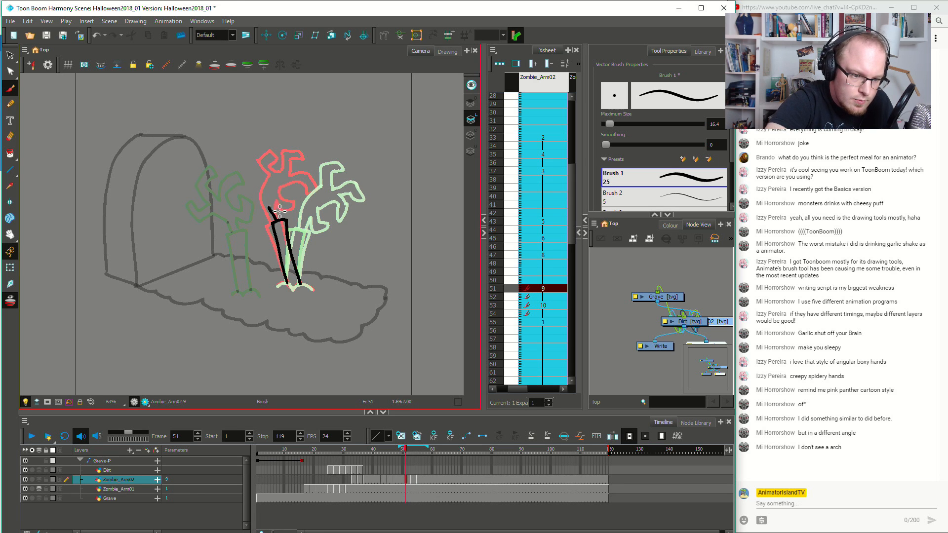
pyautogui.hotkey('ctrl', 'z')
pyautogui.moveTo(278, 206)
pyautogui.mouseDown()
pyautogui.moveTo(295, 196)
pyautogui.moveTo(282, 204)
pyautogui.moveTo(269, 191)
pyautogui.moveTo(267, 172)
pyautogui.moveTo(272, 193)
pyautogui.moveTo(278, 174)
pyautogui.moveTo(301, 182)
pyautogui.moveTo(287, 164)
pyautogui.moveTo(269, 172)
pyautogui.moveTo(280, 144)
pyautogui.moveTo(262, 152)
pyautogui.moveTo(261, 176)
pyautogui.moveTo(262, 143)
pyautogui.moveTo(253, 168)
pyautogui.moveTo(248, 156)
pyautogui.moveTo(243, 164)
pyautogui.moveTo(257, 157)
pyautogui.moveTo(242, 170)
pyautogui.moveTo(268, 211)
pyautogui.mouseUp()
pyautogui.hotkey('ctrl', 'z')
pyautogui.moveTo(270, 131)
pyautogui.mouseDown()
pyautogui.moveTo(297, 194)
pyautogui.moveTo(290, 130)
pyautogui.moveTo(270, 146)
pyautogui.mouseUp()
pyautogui.click(414, 482)
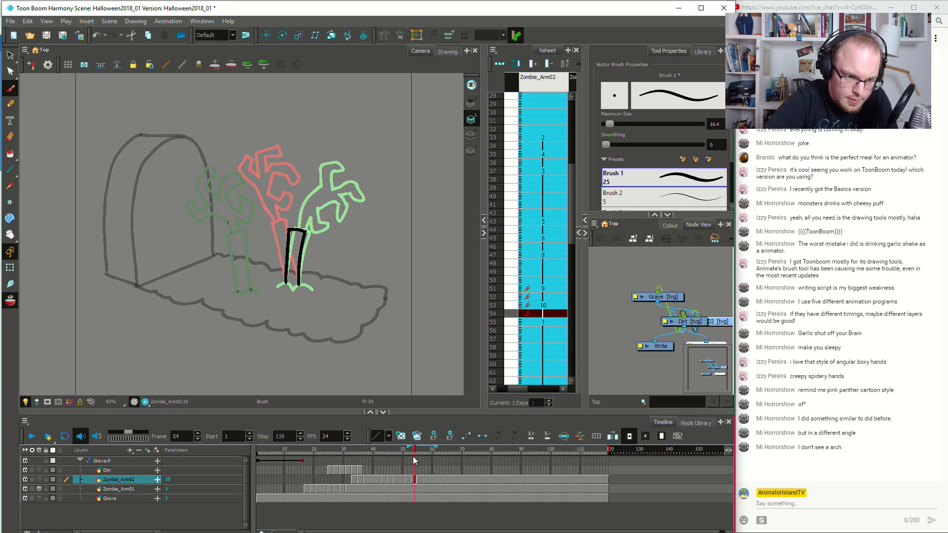
# Draw the bent hand and its fingers above the forearm in the Zombie_Arm02 drawing at frame 54
pyautogui.moveTo(304, 233)
pyautogui.mouseDown()
pyautogui.moveTo(319, 209)
pyautogui.moveTo(277, 205)
pyautogui.moveTo(312, 188)
pyautogui.moveTo(311, 177)
pyautogui.moveTo(287, 176)
pyautogui.moveTo(288, 184)
pyautogui.moveTo(281, 155)
pyautogui.moveTo(276, 183)
pyautogui.mouseUp()
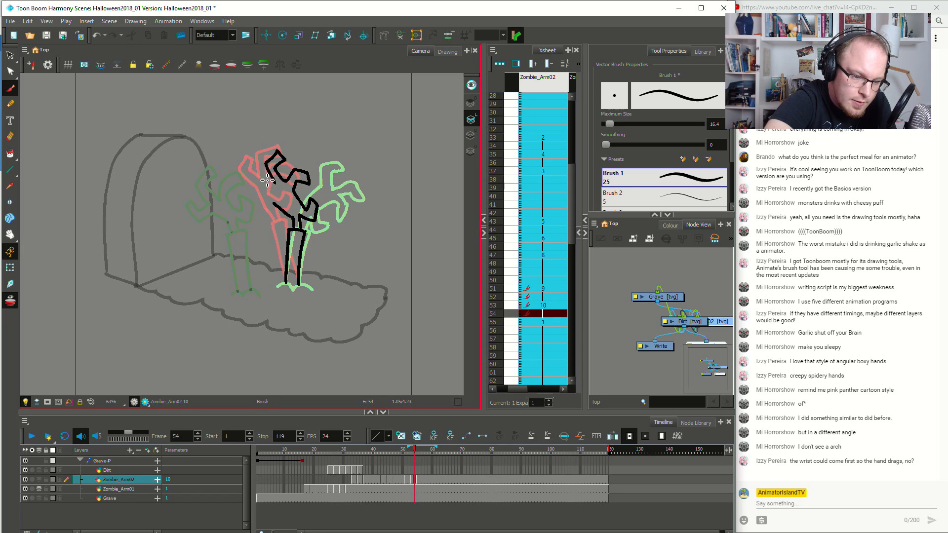
pyautogui.moveTo(261, 178)
pyautogui.mouseDown()
pyautogui.moveTo(255, 194)
pyautogui.moveTo(274, 200)
pyautogui.mouseUp()
pyautogui.hotkey('ctrl', 'z')
pyautogui.moveTo(264, 176)
pyautogui.mouseDown()
pyautogui.moveTo(258, 196)
pyautogui.moveTo(275, 199)
pyautogui.moveTo(259, 194)
pyautogui.moveTo(270, 186)
pyautogui.mouseUp()
pyautogui.hotkey('ctrl', 'z')
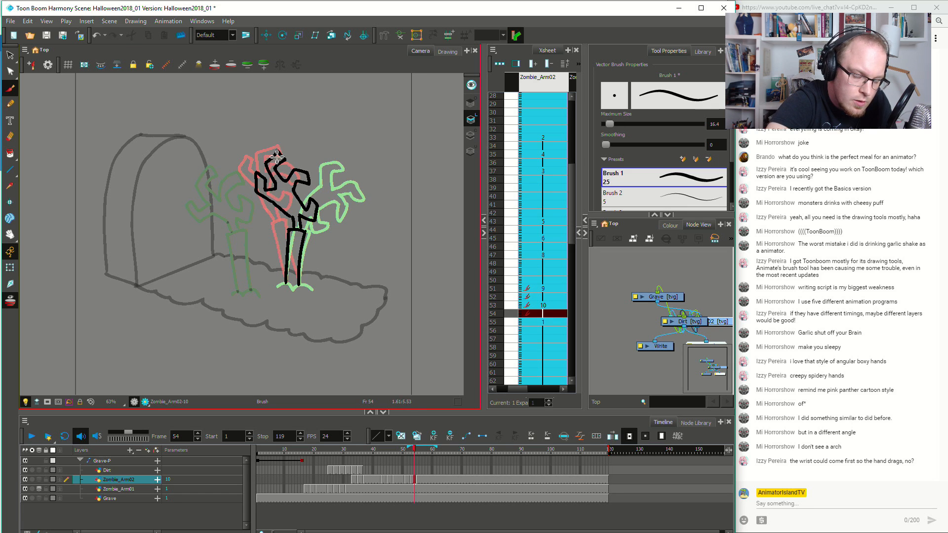
# Play back the scene from about frame 33 to review the second zombie arm's motion
pyautogui.click(395, 479)
pyautogui.press('Return')
pyautogui.press('Return')
pyautogui.click(354, 471)
pyautogui.press('Return')
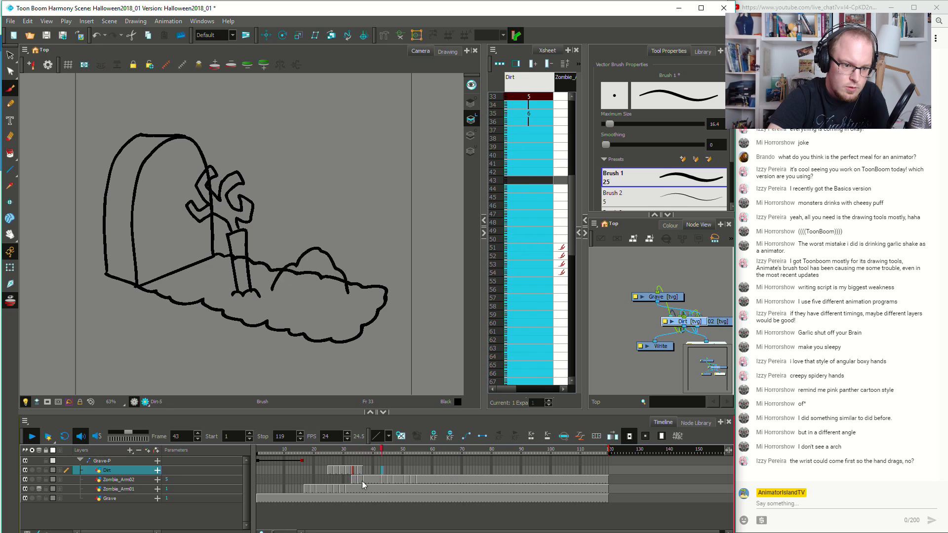
pyautogui.press('Return')
# Draw a curved dirt clump over the bent arm's wrist on the Dirt layer at frame 45
pyautogui.click(386, 480)
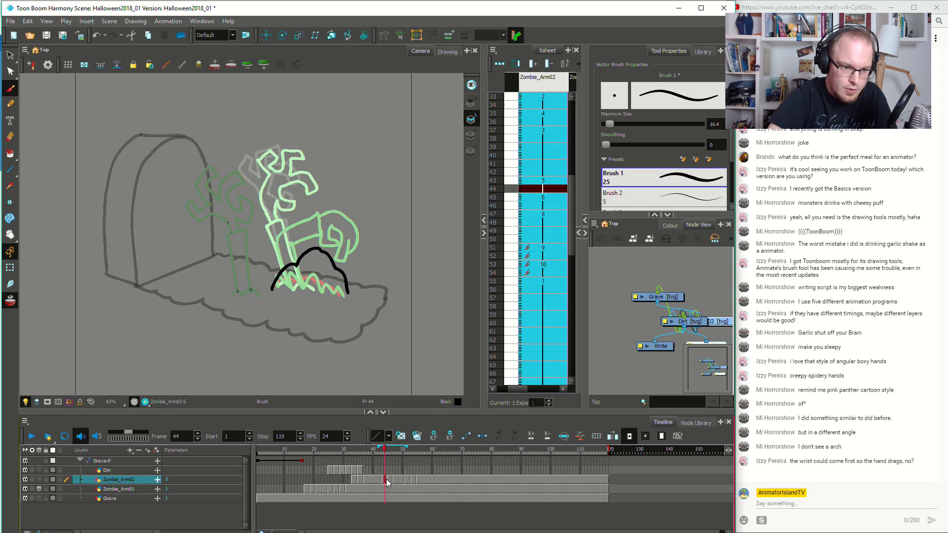
pyautogui.click(387, 481)
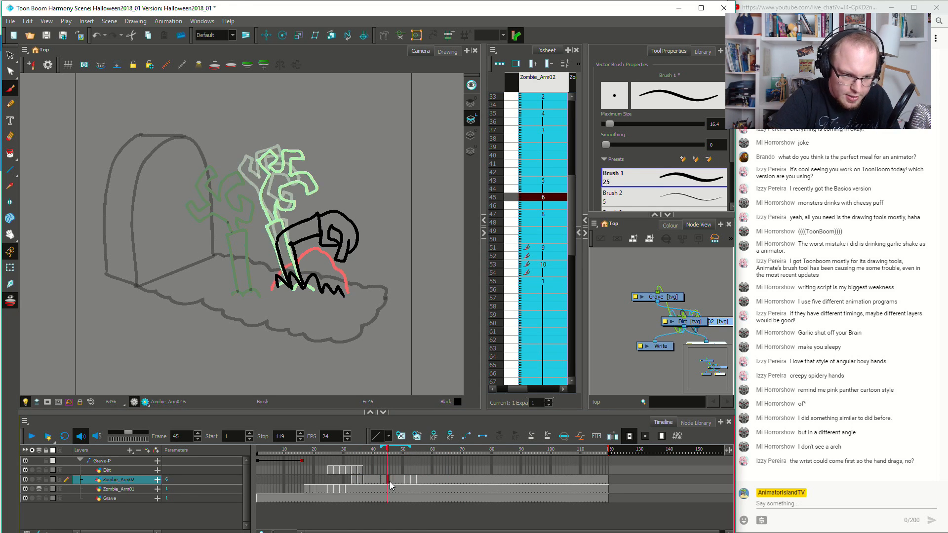
pyautogui.moveTo(367, 187); pyautogui.dragTo(365, 237)
pyautogui.click(388, 471)
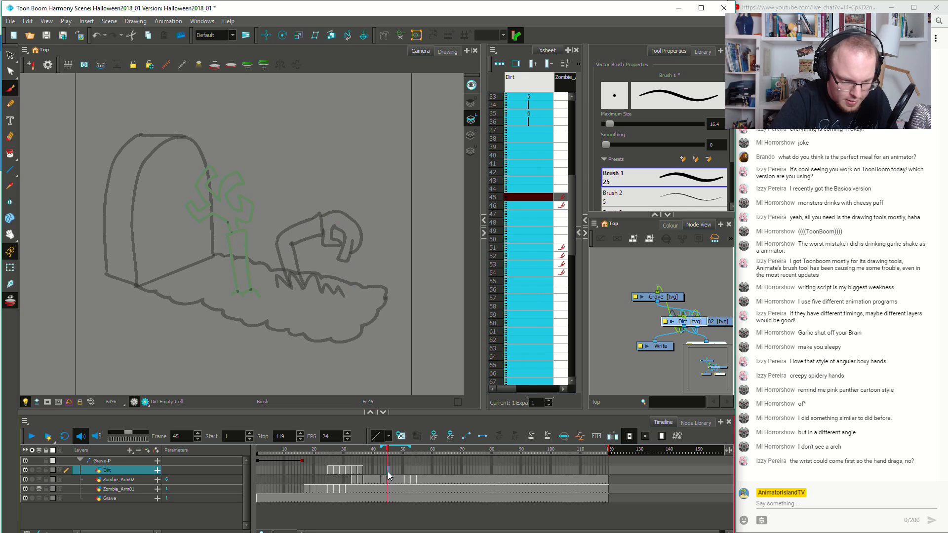
pyautogui.moveTo(326, 246)
pyautogui.mouseDown()
pyautogui.moveTo(342, 287)
pyautogui.moveTo(348, 253)
pyautogui.moveTo(339, 242)
pyautogui.moveTo(284, 246)
pyautogui.moveTo(302, 238)
pyautogui.moveTo(316, 248)
pyautogui.moveTo(313, 220)
pyautogui.moveTo(274, 250)
pyautogui.moveTo(285, 265)
pyautogui.moveTo(287, 243)
pyautogui.moveTo(302, 240)
pyautogui.moveTo(317, 258)
pyautogui.moveTo(310, 219)
pyautogui.mouseUp()
pyautogui.hotkey('ctrl', 'z')
pyautogui.hotkey('ctrl', 'z')
pyautogui.hotkey('ctrl', 'z')
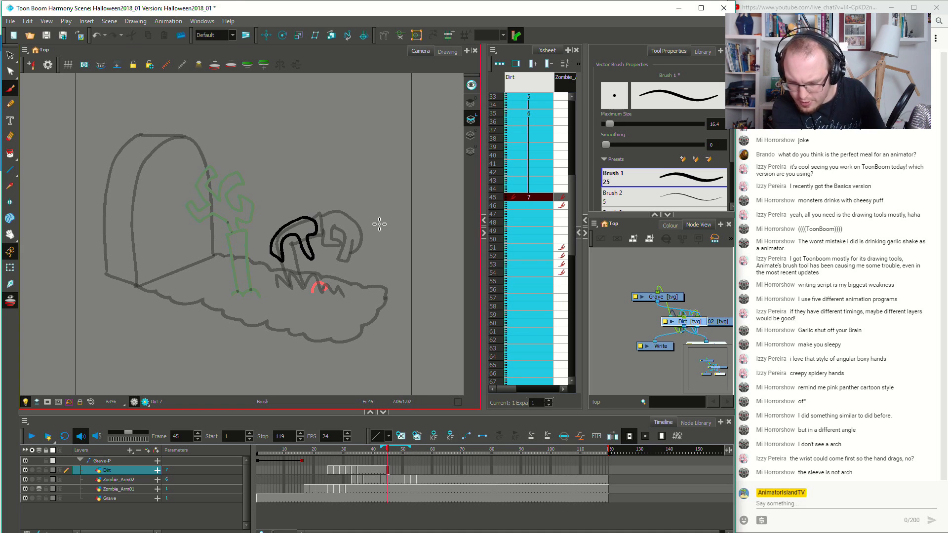
# Add smaller dirt clumps above the knuckles and down past the fingertips in the frame 45 Dirt drawing
pyautogui.moveTo(334, 210)
pyautogui.mouseDown()
pyautogui.moveTo(356, 232)
pyautogui.moveTo(349, 211)
pyautogui.moveTo(332, 217)
pyautogui.moveTo(360, 229)
pyautogui.moveTo(329, 218)
pyautogui.mouseUp()
pyautogui.hotkey('ctrl', 'z')
pyautogui.moveTo(355, 246); pyautogui.dragTo(358, 249)
pyautogui.moveTo(342, 282); pyautogui.dragTo(345, 286)
pyautogui.hotkey('ctrl', 'z')
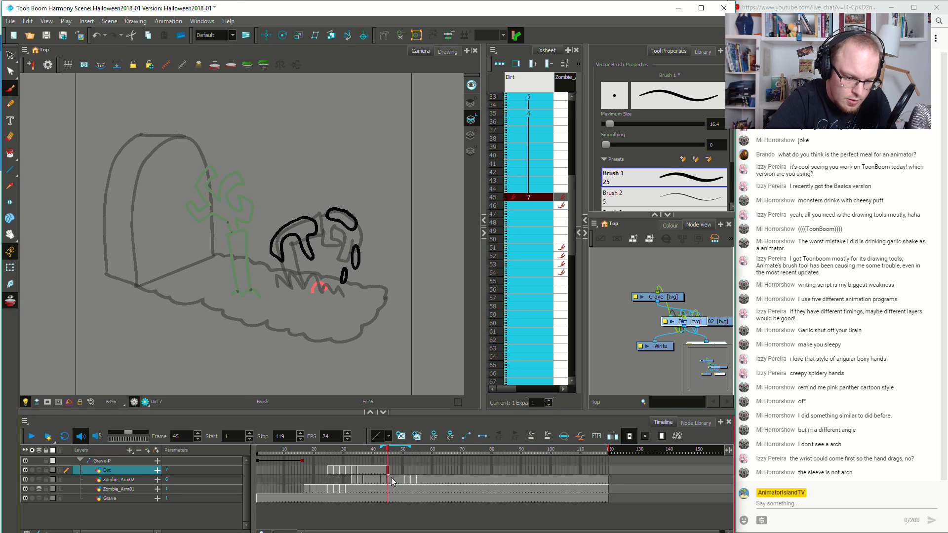
# Hold the new dirt drawing through frame 46 and clear the Dirt layer's exposures on frames 37 to 44
pyautogui.click(391, 472)
pyautogui.click(366, 473)
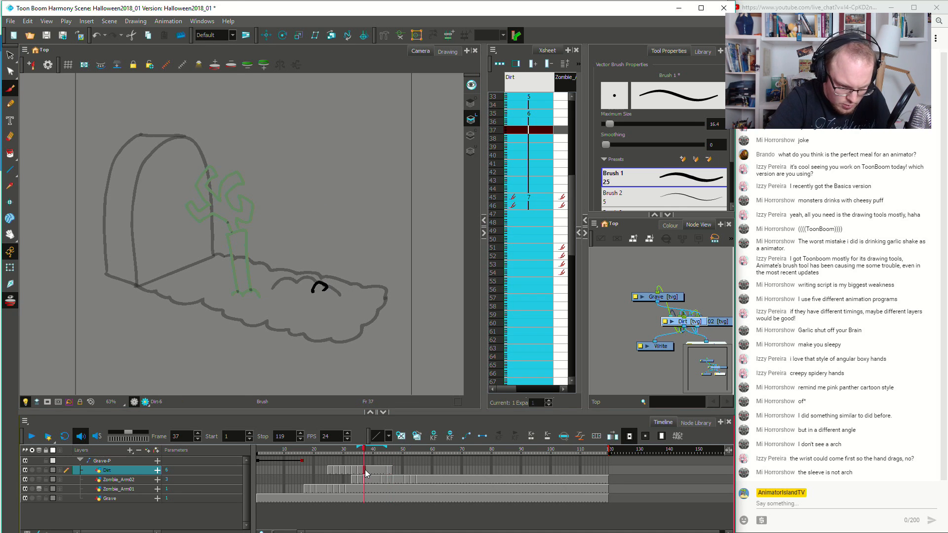
pyautogui.keyDown('shift'); pyautogui.click(386, 473); pyautogui.keyUp('shift')
pyautogui.click(388, 474)
pyautogui.click(397, 474)
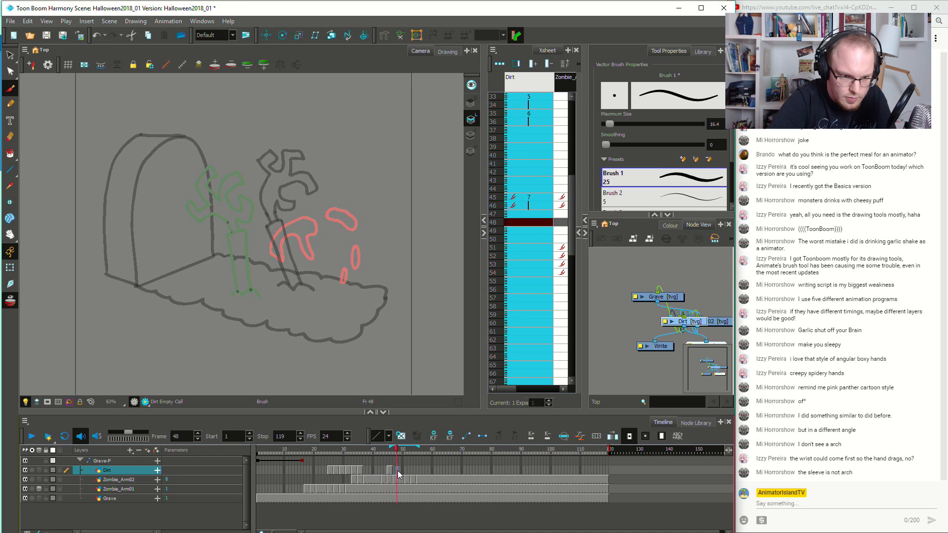
pyautogui.moveTo(287, 182); pyautogui.dragTo(357, 269)
pyautogui.hotkey('ctrl', 'z')
pyautogui.moveTo(268, 188); pyautogui.dragTo(372, 275)
pyautogui.hotkey('ctrl', 'z')
pyautogui.moveTo(266, 188); pyautogui.dragTo(378, 268)
pyautogui.hotkey('ctrl', 'z')
pyautogui.moveTo(266, 188)
pyautogui.mouseDown()
pyautogui.moveTo(354, 239)
pyautogui.moveTo(370, 265)
pyautogui.mouseUp()
pyautogui.hotkey('ctrl', 'z')
pyautogui.moveTo(266, 203)
pyautogui.mouseDown()
pyautogui.moveTo(327, 198)
pyautogui.moveTo(340, 212)
pyautogui.mouseUp()
pyautogui.hotkey('ctrl', 'z')
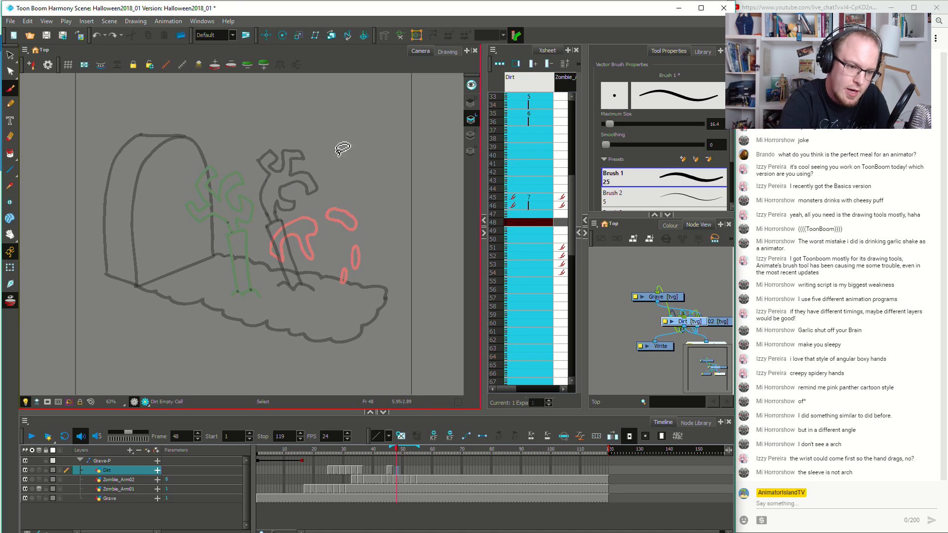
# Select the hand in the Zombie_Arm02 drawing at frame 48 and shift it slightly
pyautogui.click(397, 479)
pyautogui.hotkey('ctrl', 'a')
pyautogui.moveTo(332, 147)
pyautogui.mouseDown()
pyautogui.moveTo(343, 157)
pyautogui.moveTo(336, 149)
pyautogui.mouseUp()
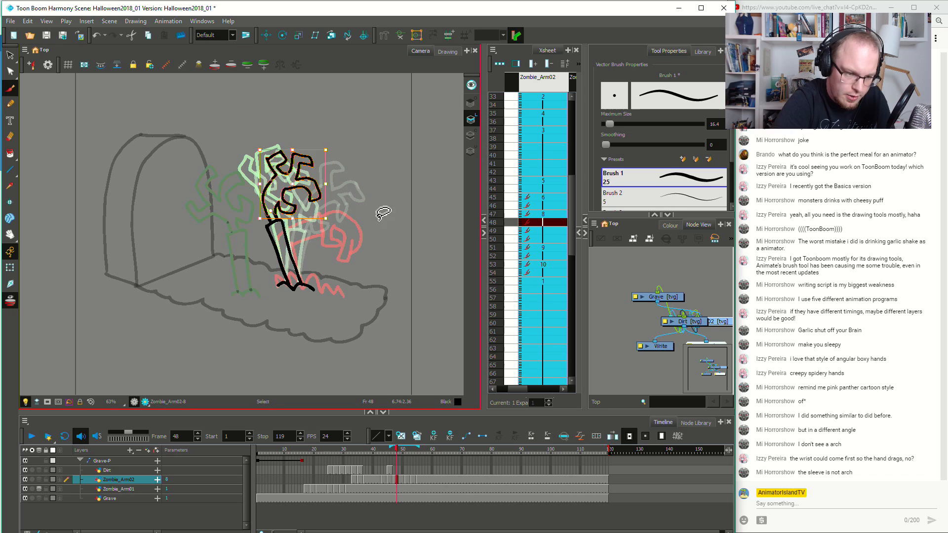
# Move Zombie_Arm02 drawings 9 and 10 two frames earlier so that drawing 9 starts at frame 49
pyautogui.click(409, 479)
pyautogui.press(',')
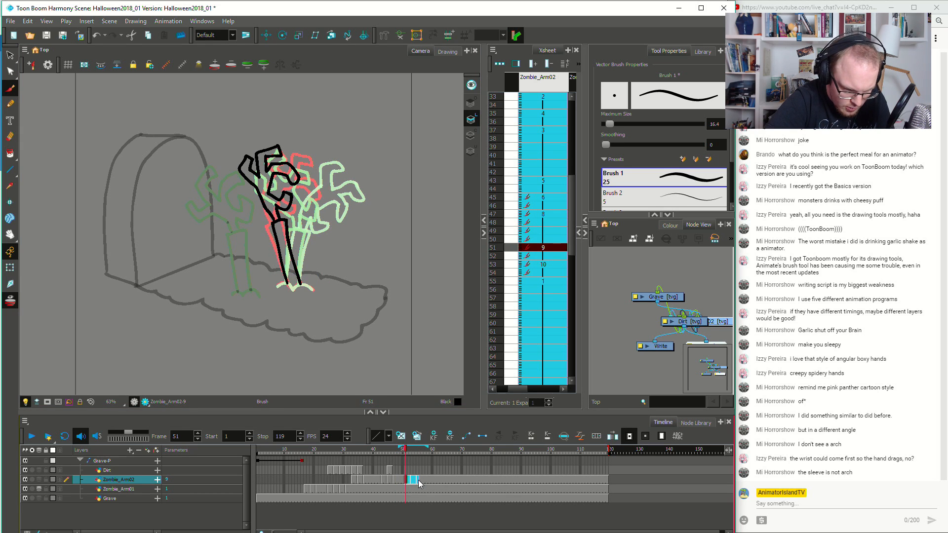
pyautogui.moveTo(401, 481); pyautogui.dragTo(399, 480)
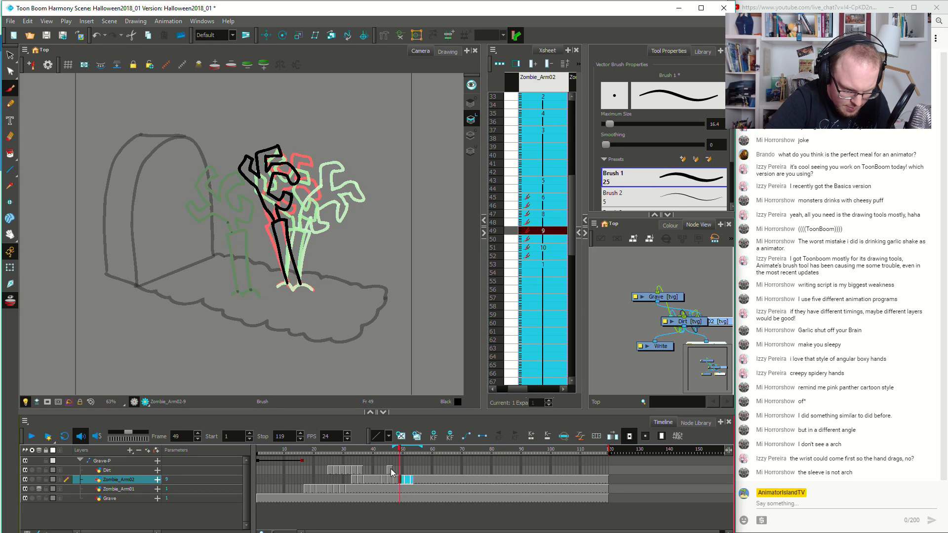
# Draw scattered dirt clumps on both sides of the arm on the Dirt layer at frame 47 and hold them through frame 48
pyautogui.click(391, 470)
pyautogui.click(394, 472)
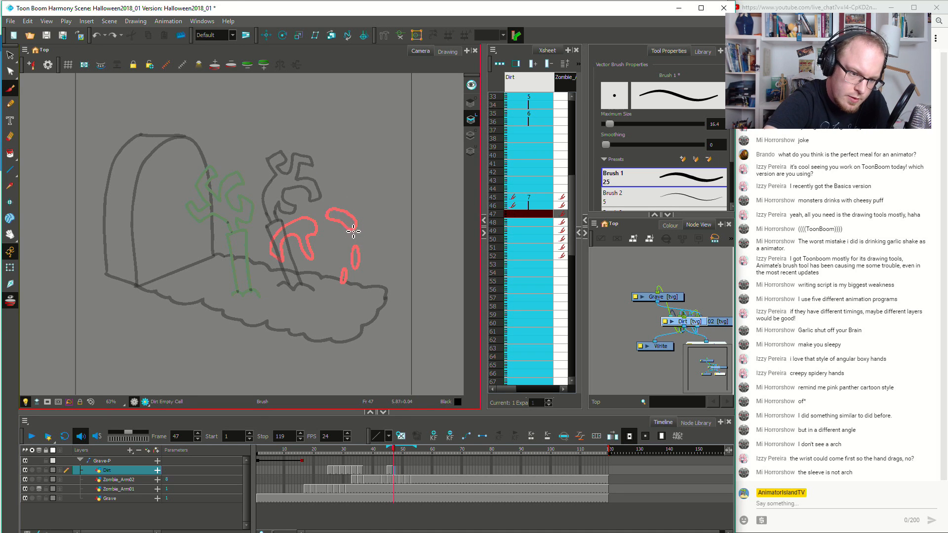
pyautogui.moveTo(308, 182)
pyautogui.mouseDown()
pyautogui.moveTo(313, 175)
pyautogui.moveTo(323, 189)
pyautogui.moveTo(310, 176)
pyautogui.mouseUp()
pyautogui.hotkey('ctrl', 'z')
pyautogui.moveTo(340, 218)
pyautogui.mouseDown()
pyautogui.moveTo(362, 239)
pyautogui.moveTo(342, 222)
pyautogui.mouseUp()
pyautogui.moveTo(357, 287); pyautogui.dragTo(352, 284)
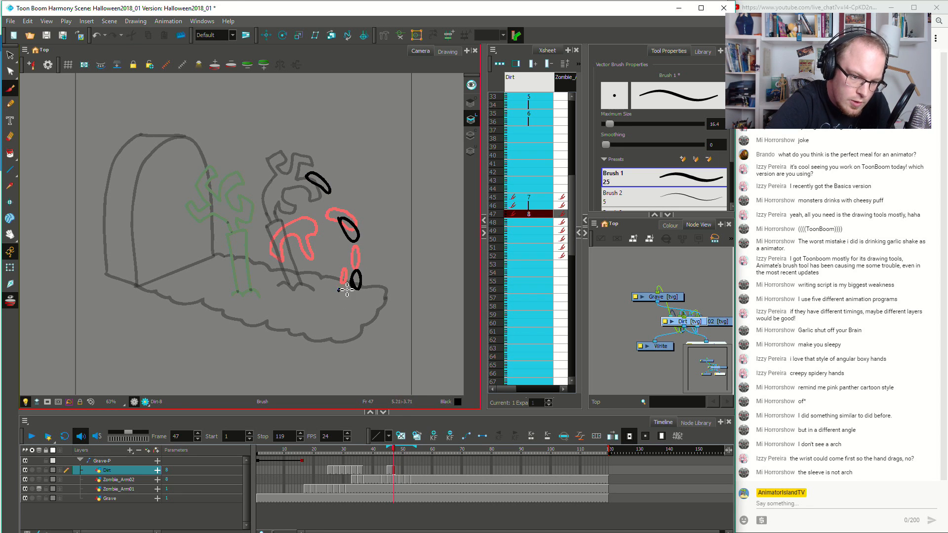
pyautogui.hotkey('ctrl', 'z')
pyautogui.moveTo(314, 204)
pyautogui.mouseDown()
pyautogui.moveTo(323, 214)
pyautogui.moveTo(315, 205)
pyautogui.mouseUp()
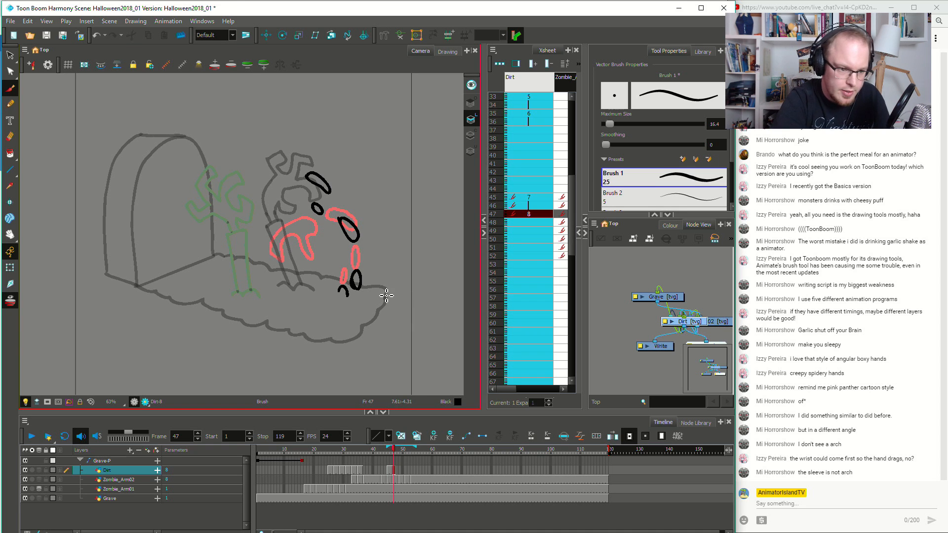
pyautogui.moveTo(270, 227)
pyautogui.mouseDown()
pyautogui.moveTo(284, 271)
pyautogui.moveTo(270, 198)
pyautogui.mouseUp()
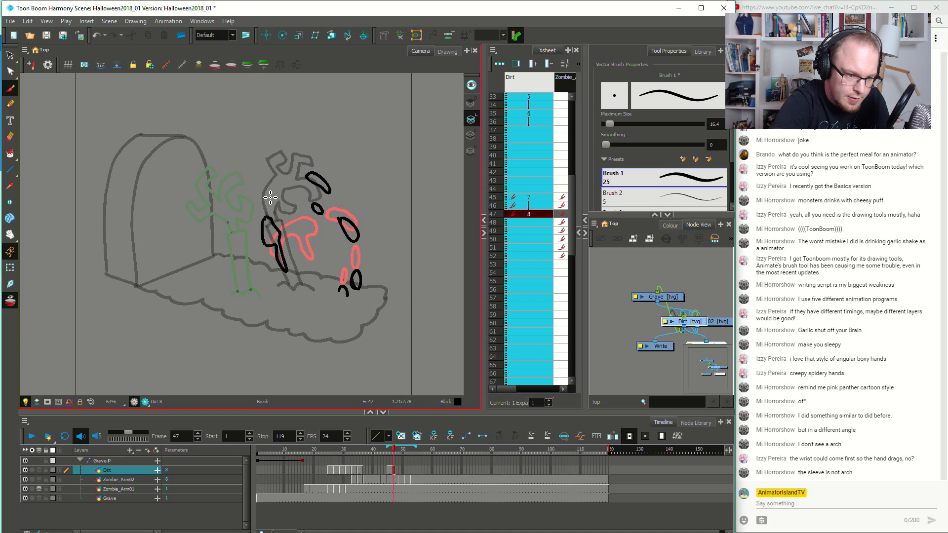
pyautogui.click(397, 470)
pyautogui.press('F5')
# Draw the dirt clumps falling lower beside the arm on the Dirt layer at frame 49 and hold them through frame 50
pyautogui.click(400, 471)
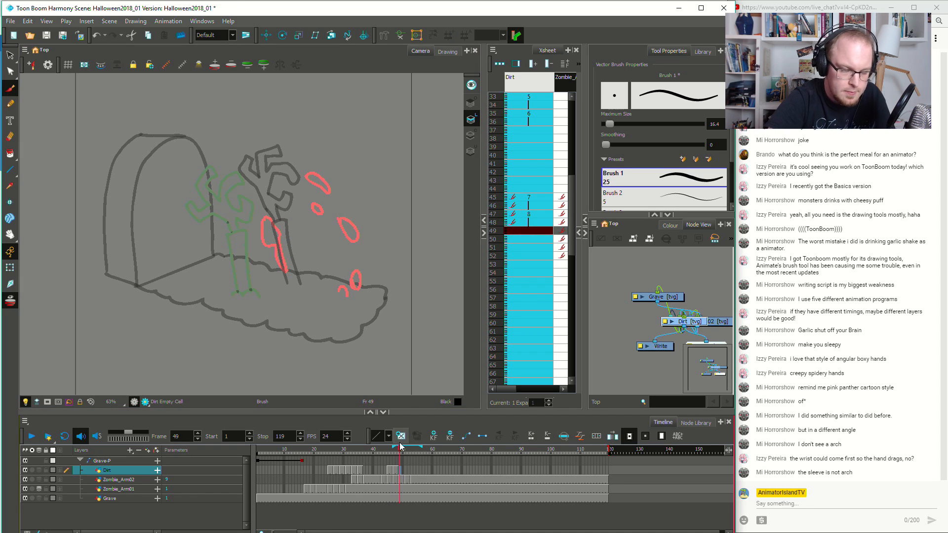
pyautogui.moveTo(355, 260); pyautogui.dragTo(351, 263)
pyautogui.moveTo(320, 217); pyautogui.dragTo(325, 222)
pyautogui.moveTo(316, 190)
pyautogui.mouseDown()
pyautogui.moveTo(331, 206)
pyautogui.moveTo(310, 191)
pyautogui.mouseUp()
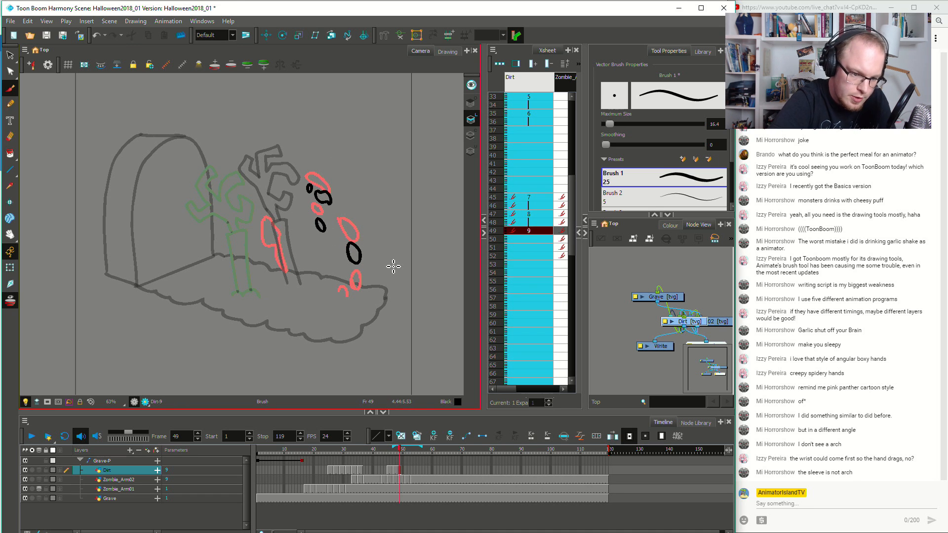
pyautogui.moveTo(348, 295); pyautogui.dragTo(361, 297)
pyautogui.hotkey('ctrl', 'z')
pyautogui.hotkey('ctrl', 'z')
pyautogui.click(402, 471)
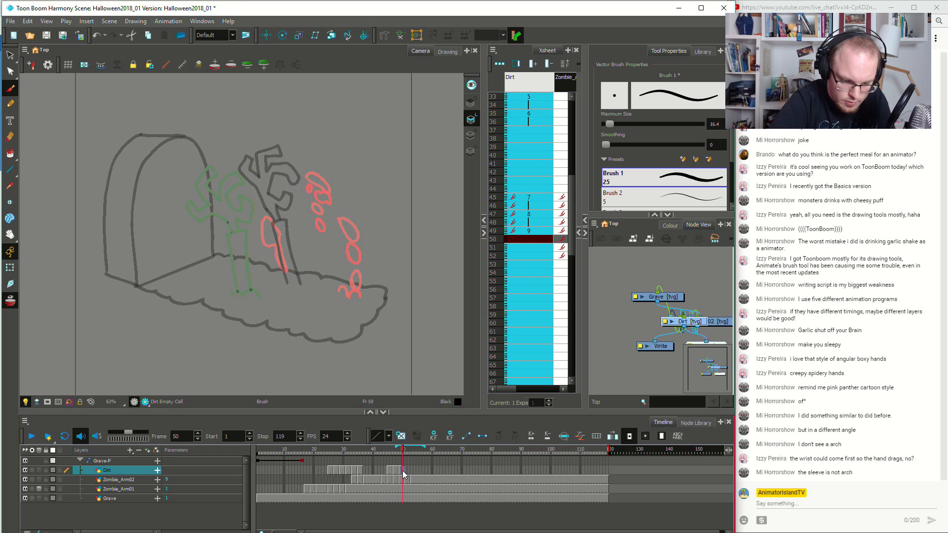
# Draw the next falling dirt clumps on the Dirt layer at frame 51 and hold them through frame 52
pyautogui.click(405, 472)
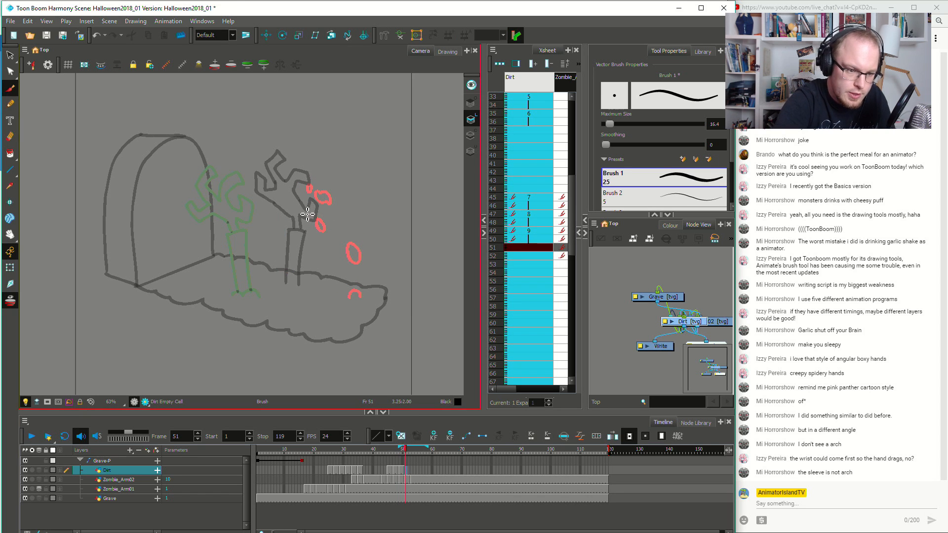
pyautogui.hotkey('ctrl', 'z')
pyautogui.moveTo(319, 253)
pyautogui.mouseDown()
pyautogui.moveTo(323, 261)
pyautogui.moveTo(317, 253)
pyautogui.mouseUp()
pyautogui.moveTo(321, 213)
pyautogui.mouseDown()
pyautogui.moveTo(328, 222)
pyautogui.moveTo(322, 216)
pyautogui.moveTo(318, 234)
pyautogui.mouseUp()
pyautogui.hotkey('ctrl', 'z')
pyautogui.hotkey('ctrl', 'z')
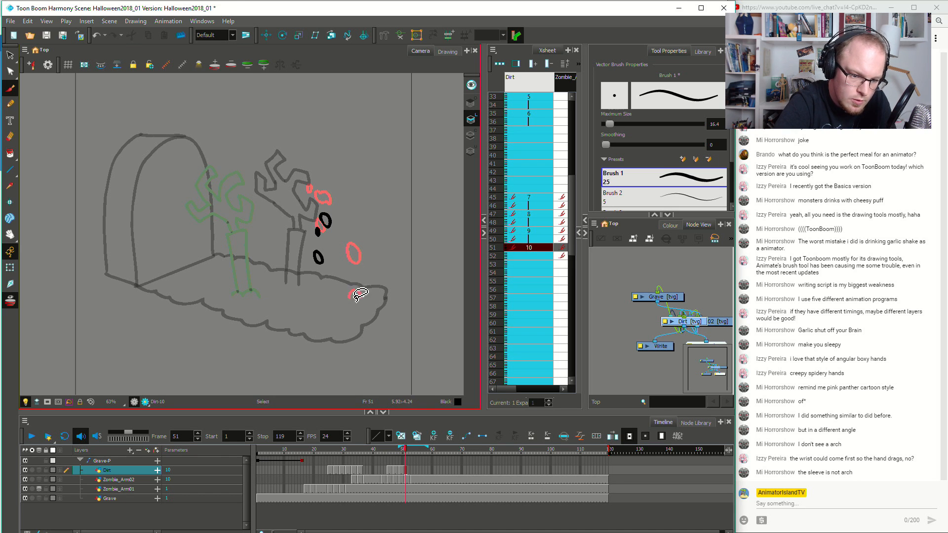
pyautogui.moveTo(346, 274); pyautogui.dragTo(348, 279)
pyautogui.click(410, 472)
pyautogui.press('F5')
# Play back the scene from about frame 41 to check the new falling dirt drawings
pyautogui.click(386, 470)
pyautogui.press('Return')
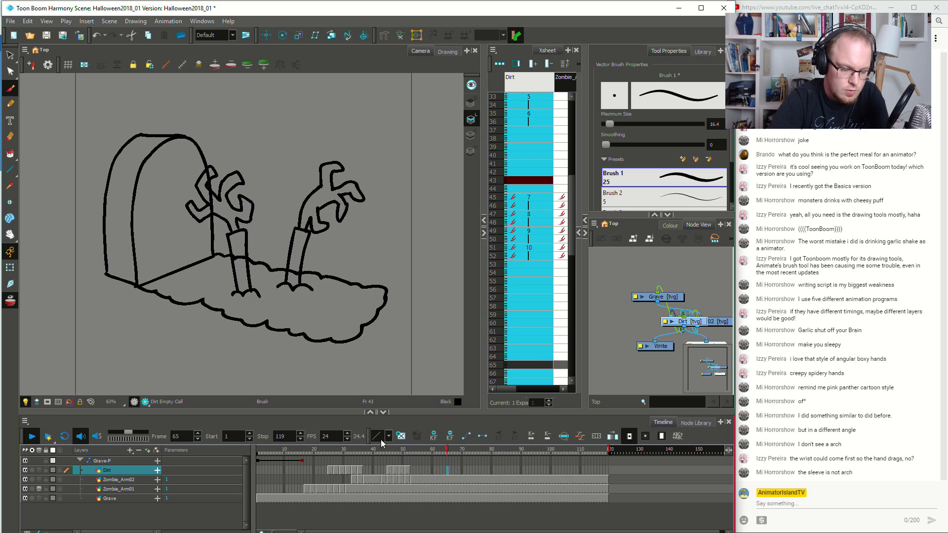
pyautogui.press('Return')
pyautogui.click(379, 469)
pyautogui.press('Return')
pyautogui.press('Return')
# Draw the dirt clumps nearing the ground on the Dirt layer at frame 53 and hold them through frame 54
pyautogui.click(408, 470)
pyautogui.click(412, 470)
pyautogui.moveTo(328, 242); pyautogui.dragTo(330, 244)
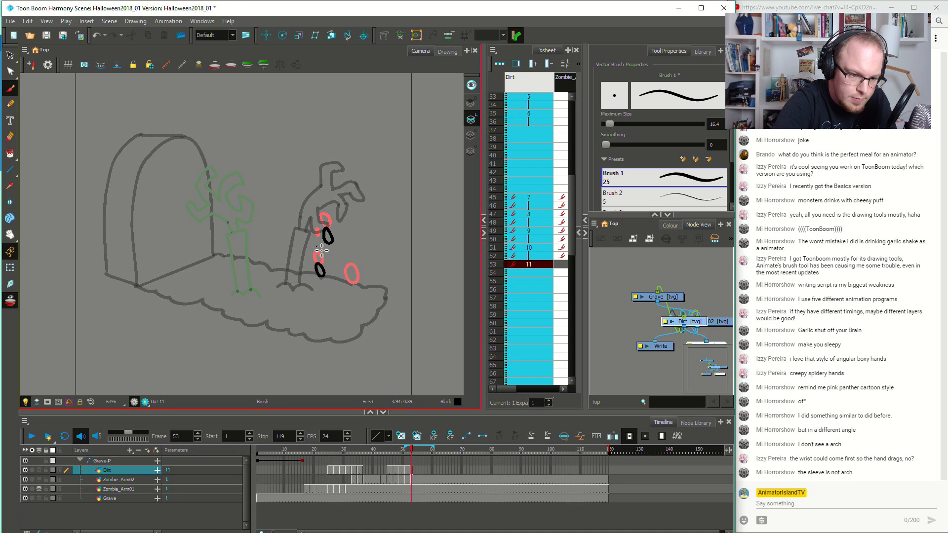
pyautogui.hotkey('ctrl', 'z')
pyautogui.moveTo(346, 298); pyautogui.dragTo(360, 299)
pyautogui.click(415, 471)
pyautogui.press('F5')
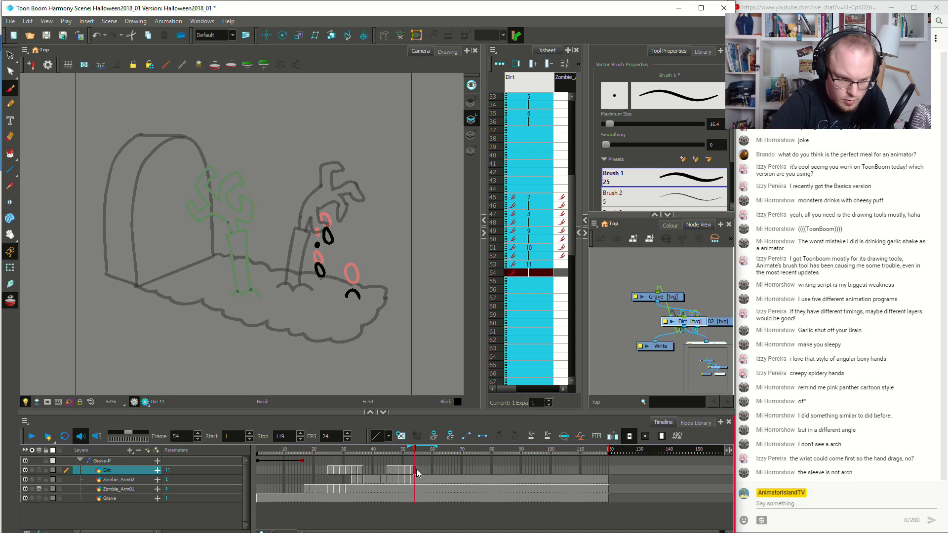
# Draw the last dirt clumps landing on the mound on the Dirt layer at frame 55 and hold them through frame 56
pyautogui.click(419, 470)
pyautogui.moveTo(333, 268); pyautogui.dragTo(326, 291)
pyautogui.hotkey('ctrl', 'z')
pyautogui.hotkey('ctrl', 'z')
pyautogui.moveTo(330, 257)
pyautogui.mouseDown()
pyautogui.moveTo(337, 269)
pyautogui.moveTo(329, 257)
pyautogui.mouseUp()
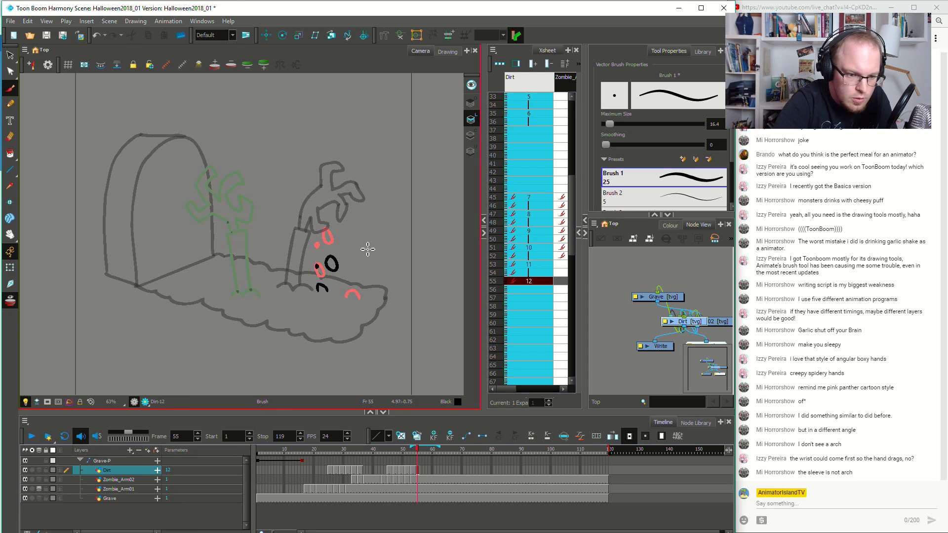
pyautogui.click(421, 470)
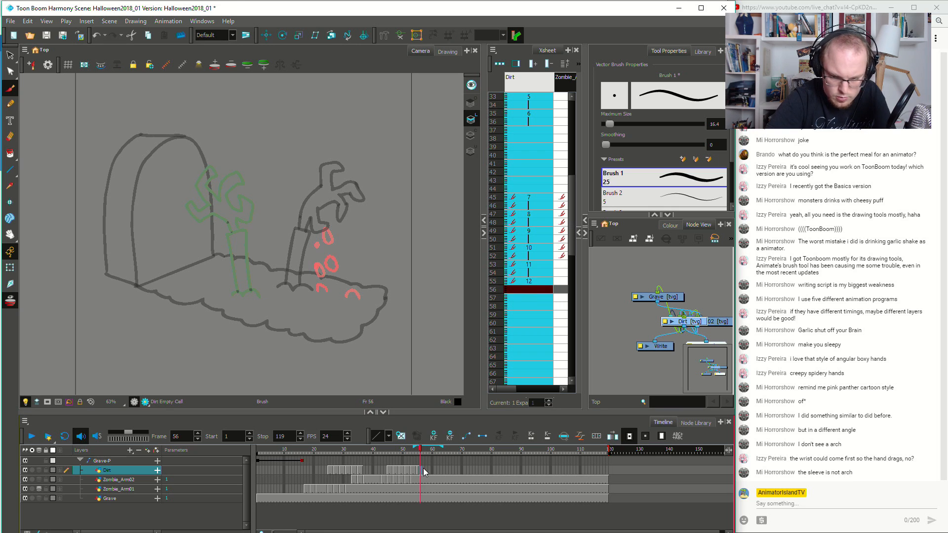
# Play back and scrub the section from frame 41 onward to review the dirt falling as the arm rises
pyautogui.click(377, 471)
pyautogui.hotkey('shift', 'Return')
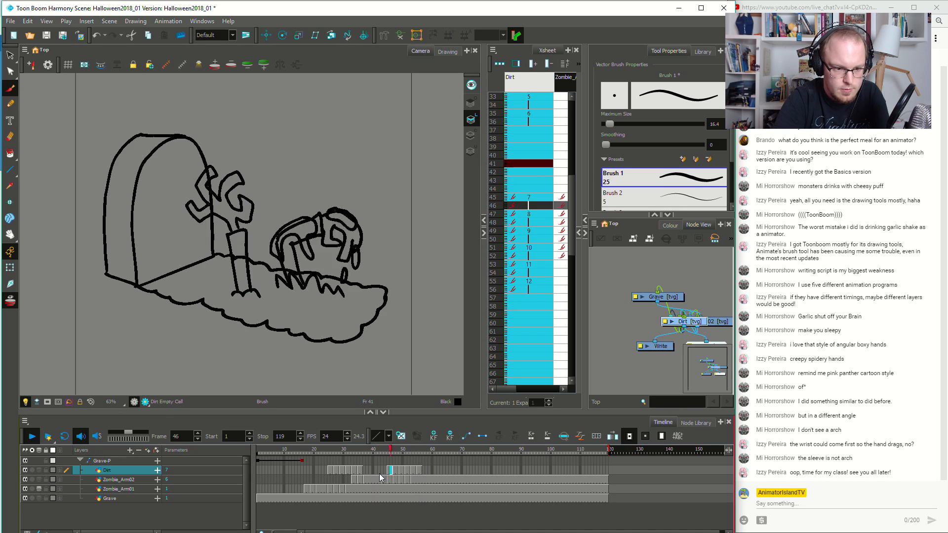
pyautogui.click(376, 471)
pyautogui.hotkey('shift', 'Return')
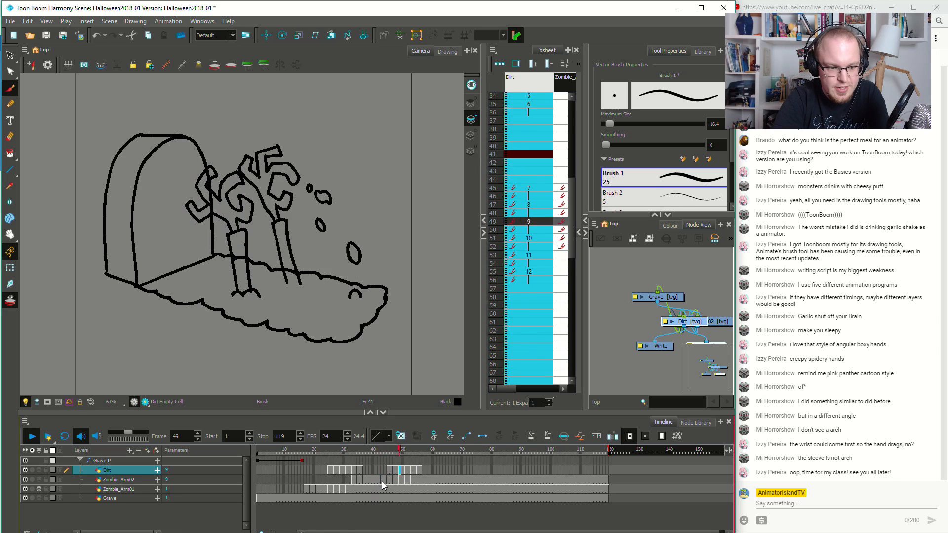
pyautogui.hotkey('shift', 'Return')
pyautogui.click(376, 471)
pyautogui.hotkey('shift', 'Return')
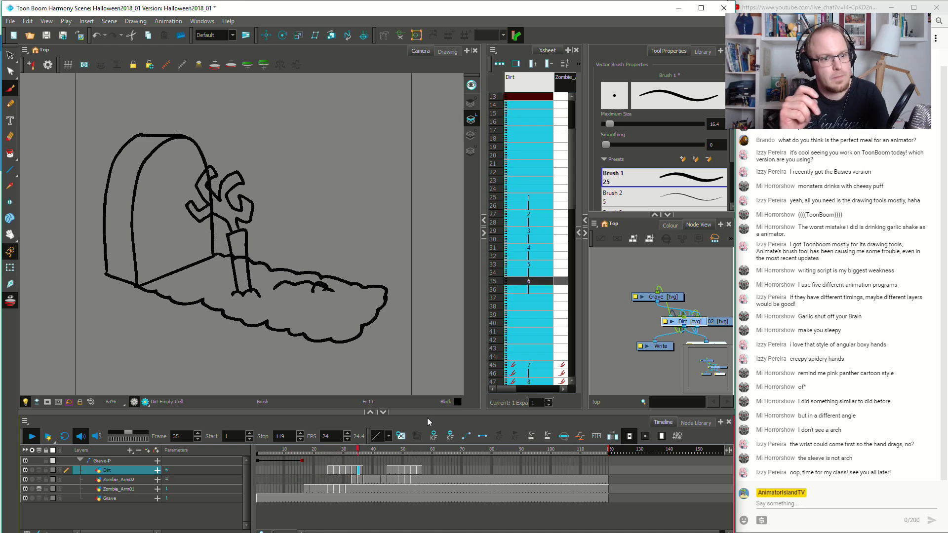
pyautogui.click(375, 467)
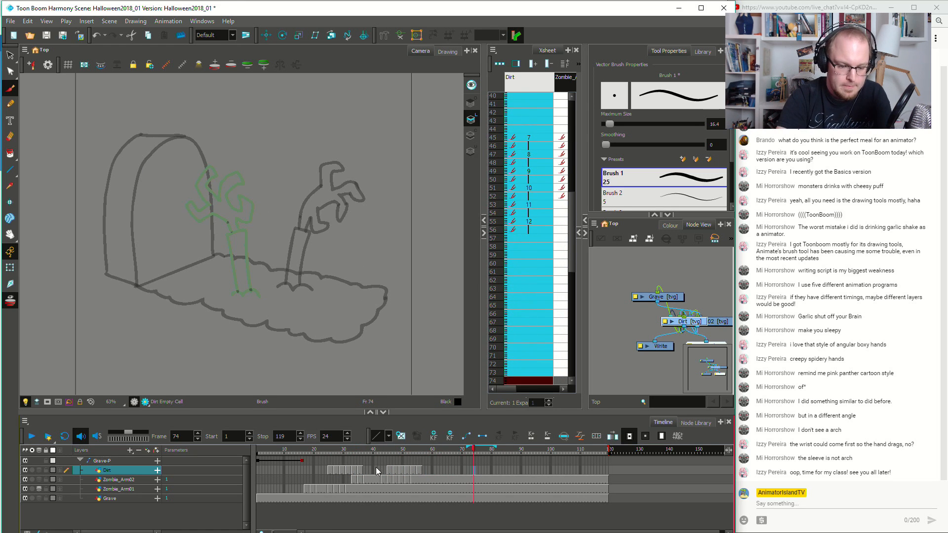
pyautogui.hotkey('shift', 'Return')
pyautogui.hotkey('shift', 'Return')
pyautogui.moveTo(379, 467); pyautogui.dragTo(401, 469)
pyautogui.click(412, 471)
# Adjust the hand portion of the Zombie_Arm02 drawing at frame 51 and save the scene
pyautogui.click(400, 479)
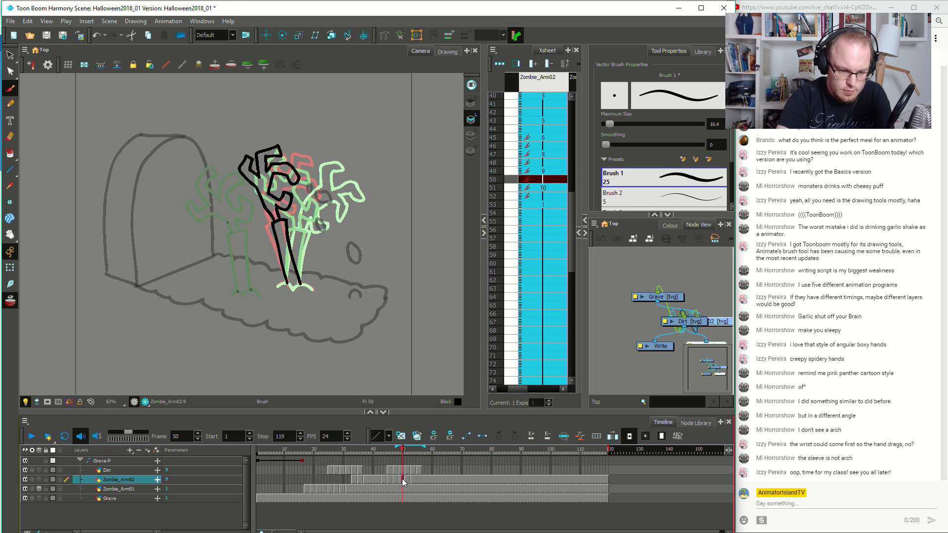
pyautogui.click(405, 479)
pyautogui.moveTo(323, 146)
pyautogui.mouseDown()
pyautogui.moveTo(259, 201)
pyautogui.moveTo(327, 197)
pyautogui.moveTo(286, 143)
pyautogui.mouseUp()
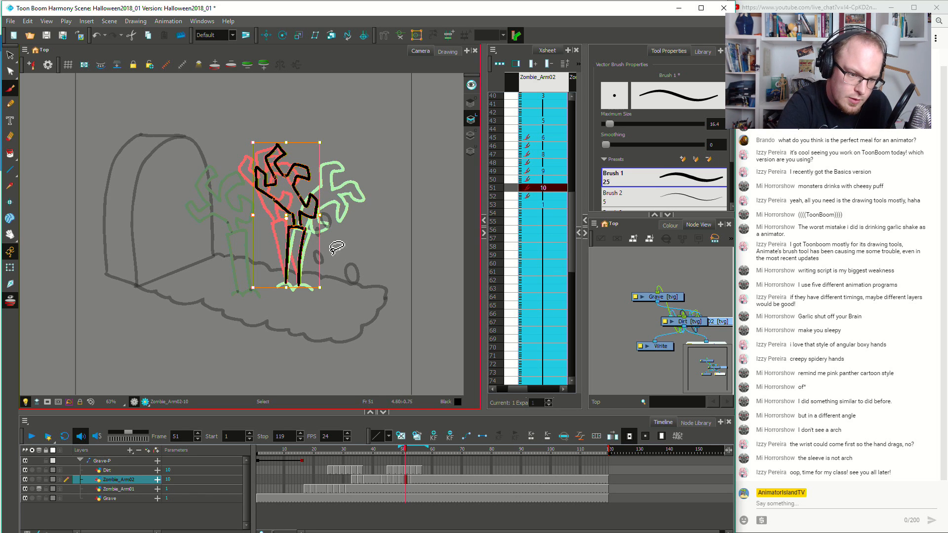
pyautogui.moveTo(307, 150)
pyautogui.mouseDown()
pyautogui.moveTo(280, 142)
pyautogui.moveTo(319, 148)
pyautogui.moveTo(303, 219)
pyautogui.mouseUp()
pyautogui.click(301, 250)
pyautogui.moveTo(344, 158)
pyautogui.mouseDown()
pyautogui.moveTo(278, 127)
pyautogui.moveTo(289, 194)
pyautogui.moveTo(302, 216)
pyautogui.mouseUp()
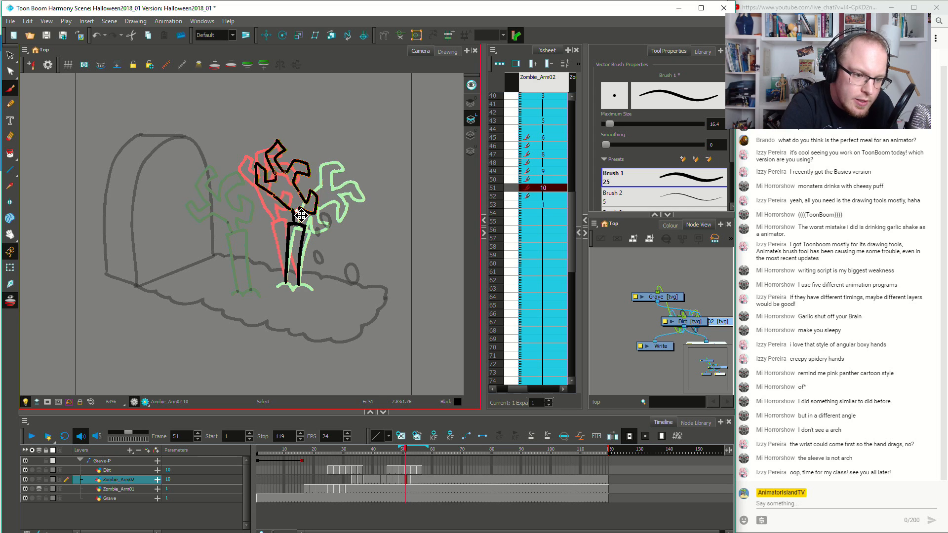
pyautogui.moveTo(324, 133); pyautogui.dragTo(320, 131)
pyautogui.moveTo(276, 224)
pyautogui.mouseDown()
pyautogui.moveTo(315, 238)
pyautogui.moveTo(277, 225)
pyautogui.mouseUp()
pyautogui.hotkey('ctrl', 'z')
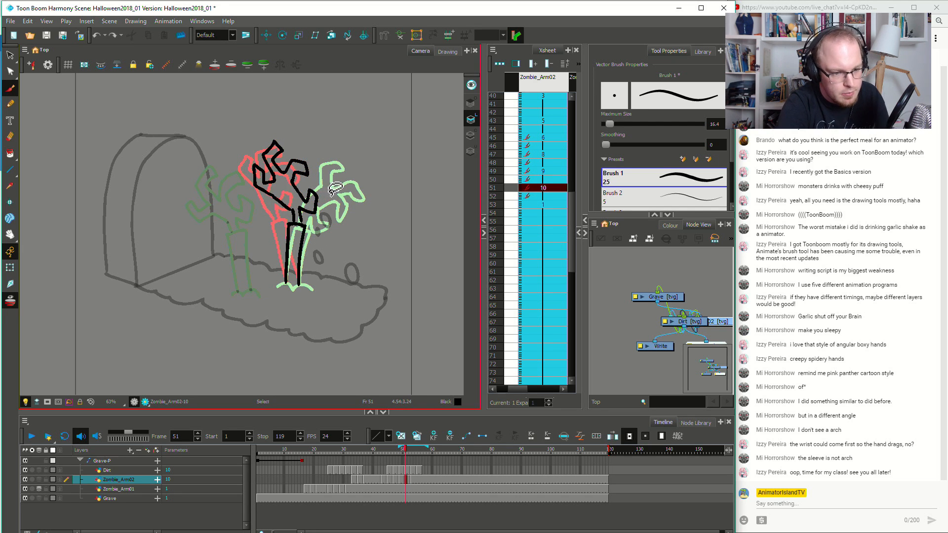
pyautogui.hotkey('ctrl', 's')
# Play back the scene from about frames 42, 12 and 25 to review the arms bursting out with the dirt
pyautogui.click(377, 465)
pyautogui.press('Return')
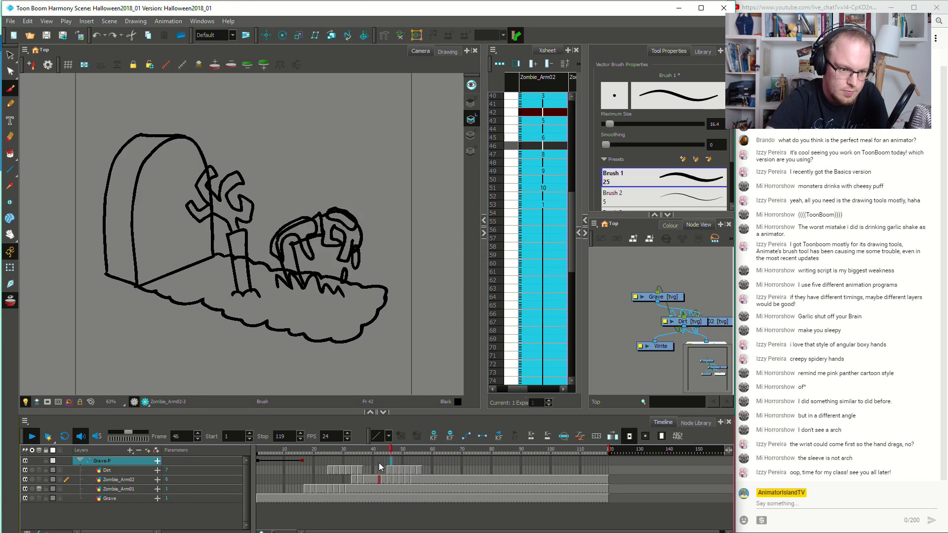
pyautogui.click(295, 473)
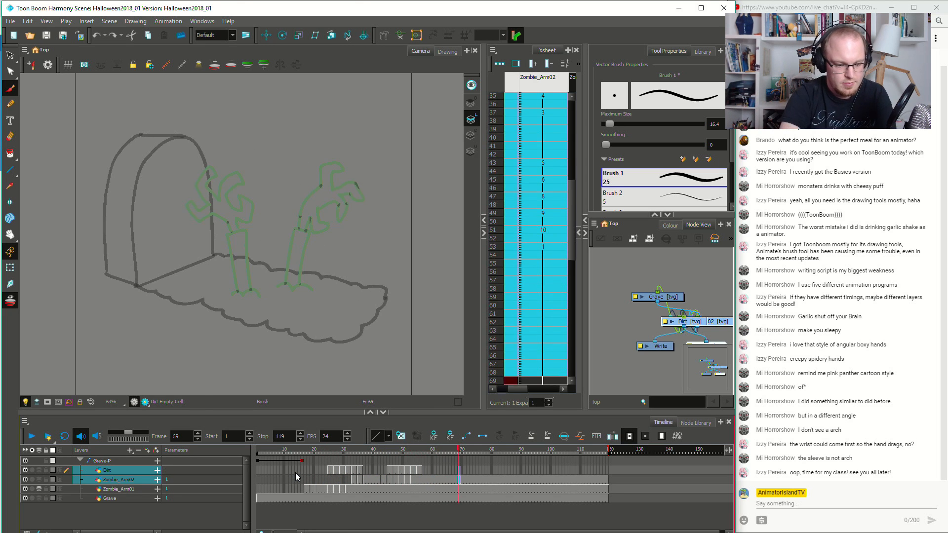
pyautogui.click(292, 467)
pyautogui.press('Return')
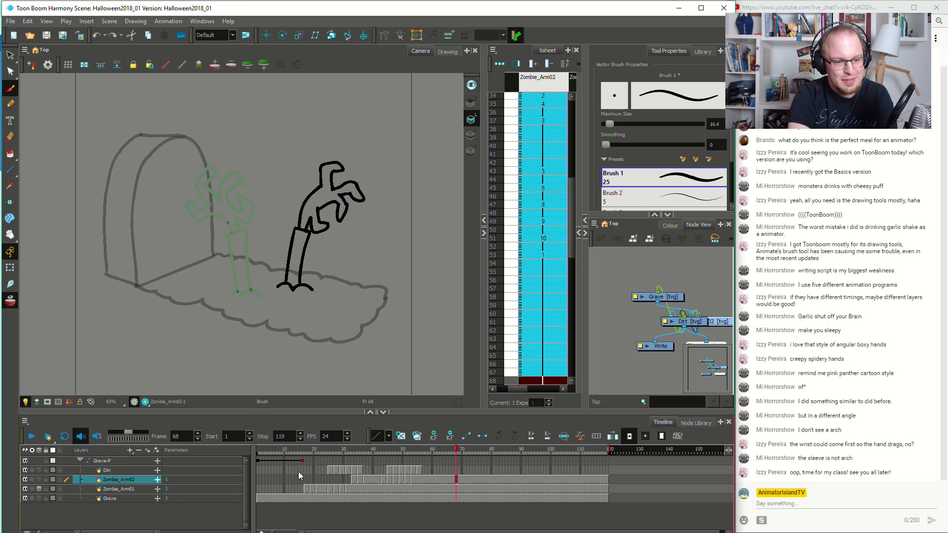
pyautogui.click(298, 472)
pyautogui.press('Return')
pyautogui.click(292, 478)
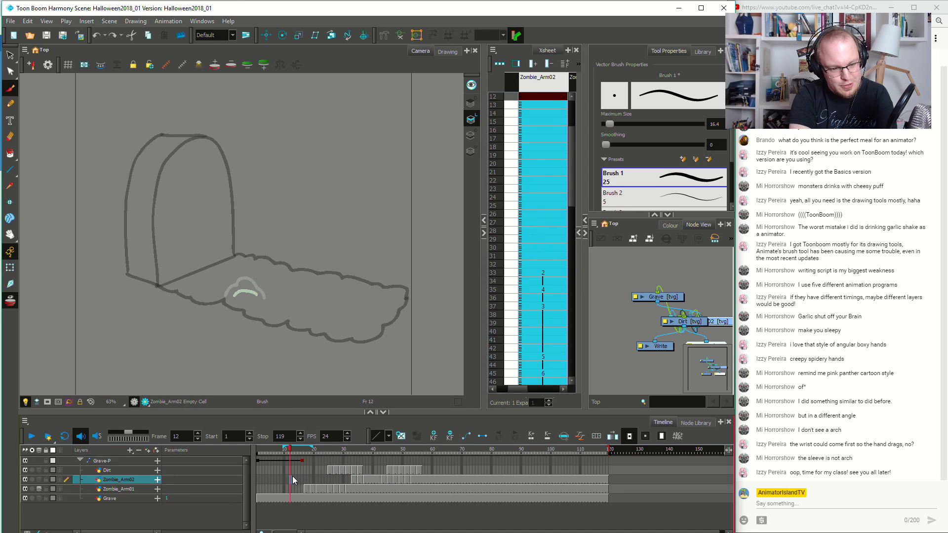
pyautogui.press('Return')
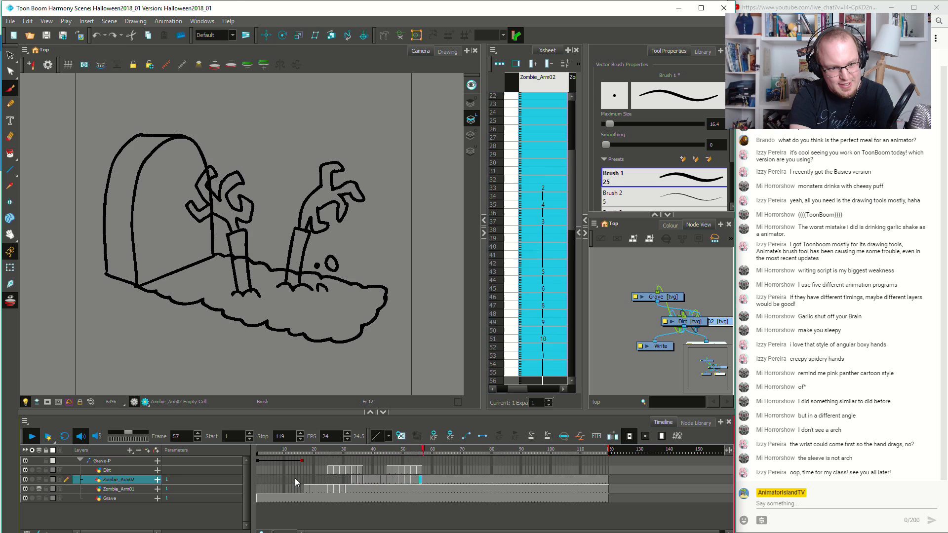
pyautogui.press('Return')
pyautogui.click(330, 470)
pyautogui.press('Return')
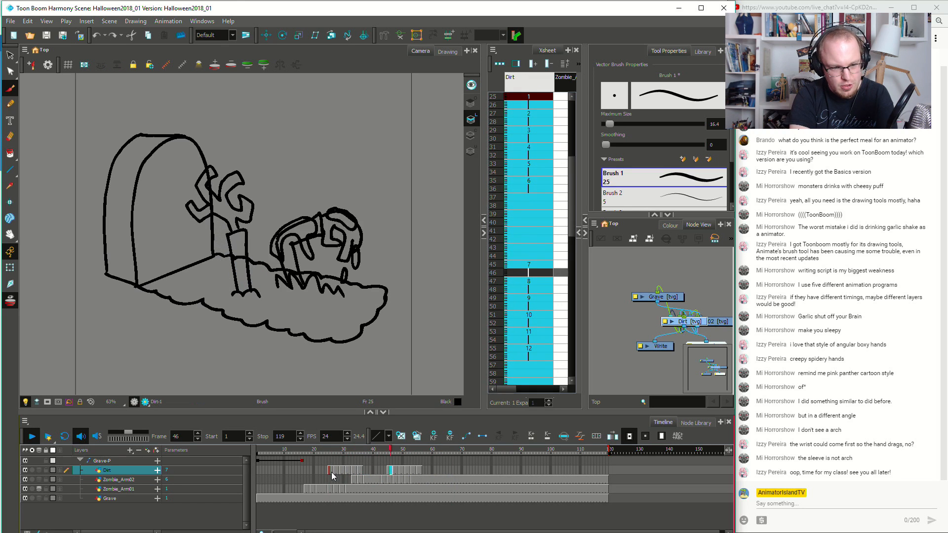
pyautogui.press('Return')
# Draw the last dirt clumps settling into the mound on the Dirt layer at frame 57 and hold them through frame 58
pyautogui.click(391, 464)
pyautogui.click(412, 469)
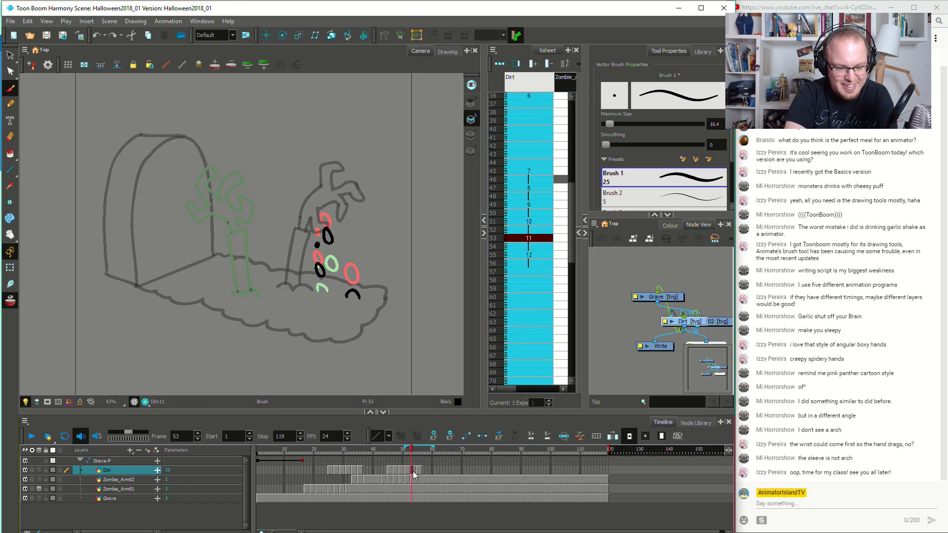
pyautogui.click(418, 471)
pyautogui.click(421, 479)
pyautogui.click(419, 472)
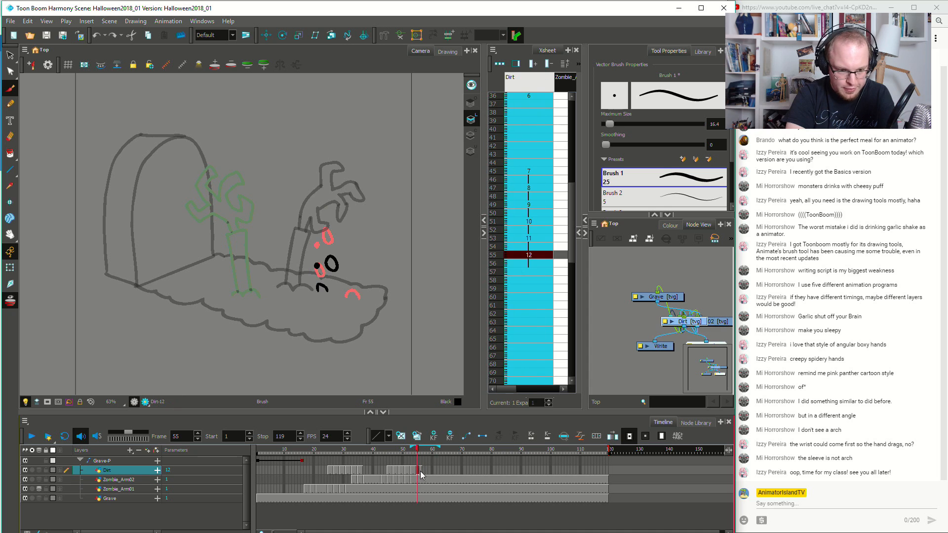
pyautogui.click(424, 470)
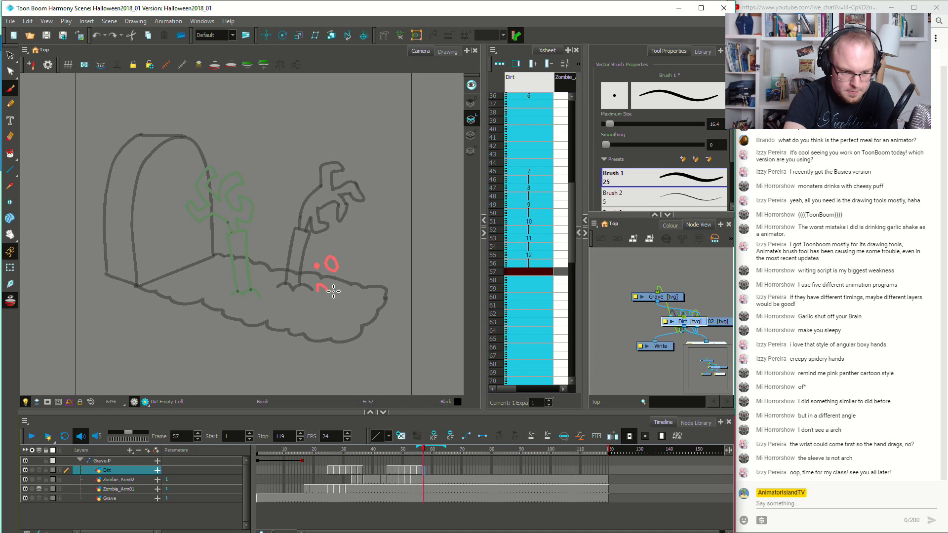
pyautogui.moveTo(330, 289); pyautogui.dragTo(343, 289)
pyautogui.hotkey('ctrl', 'shift', 'z')
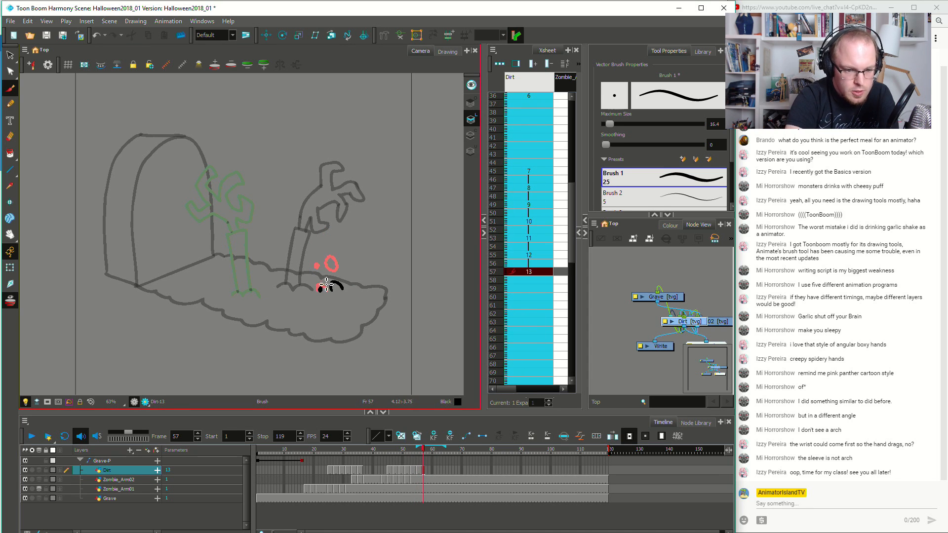
pyautogui.press('F5')
# Play back the scene from frames 41, 22, 11 and 15 to review the settling dirt and the second arm's final pose
pyautogui.click(378, 465)
pyautogui.hotkey('shift', 'Return')
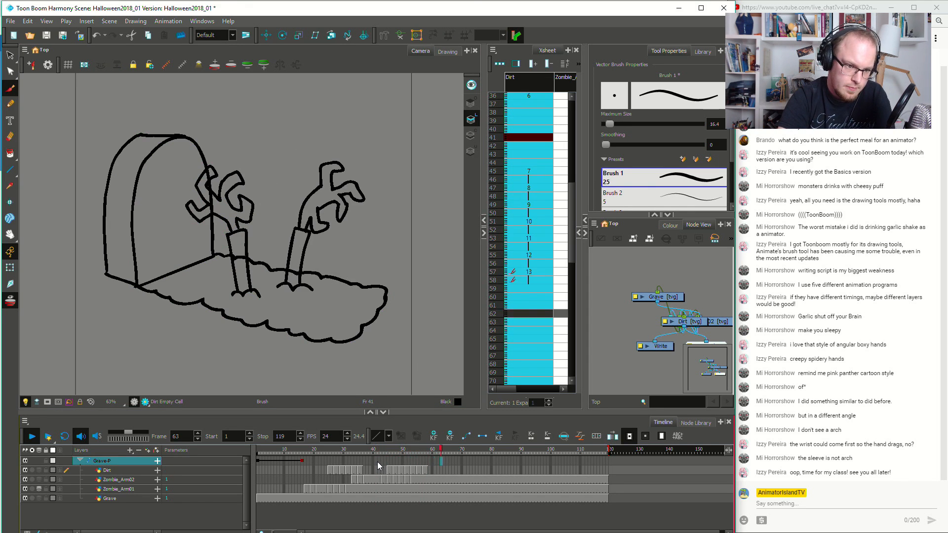
pyautogui.click(316, 458)
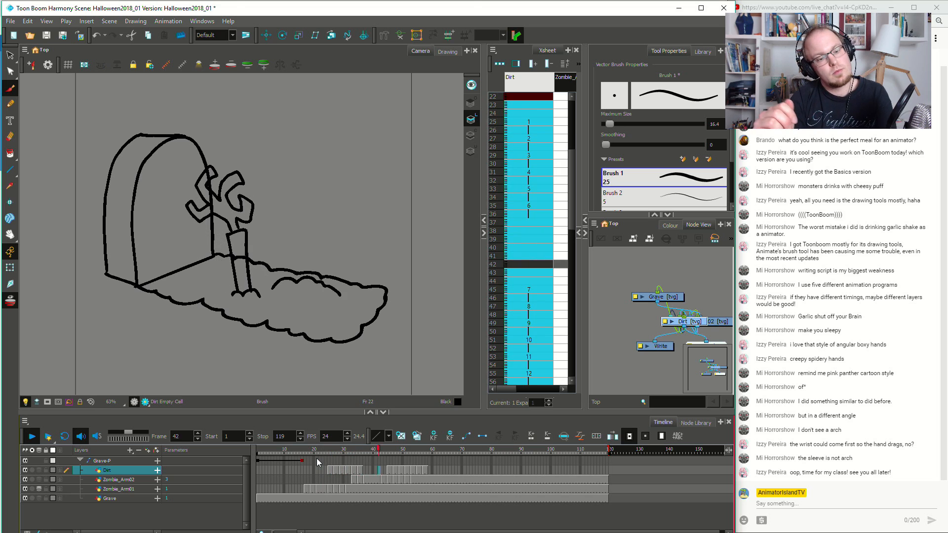
pyautogui.hotkey('shift', 'Return')
pyautogui.click(286, 477)
pyautogui.hotkey('shift', 'Return')
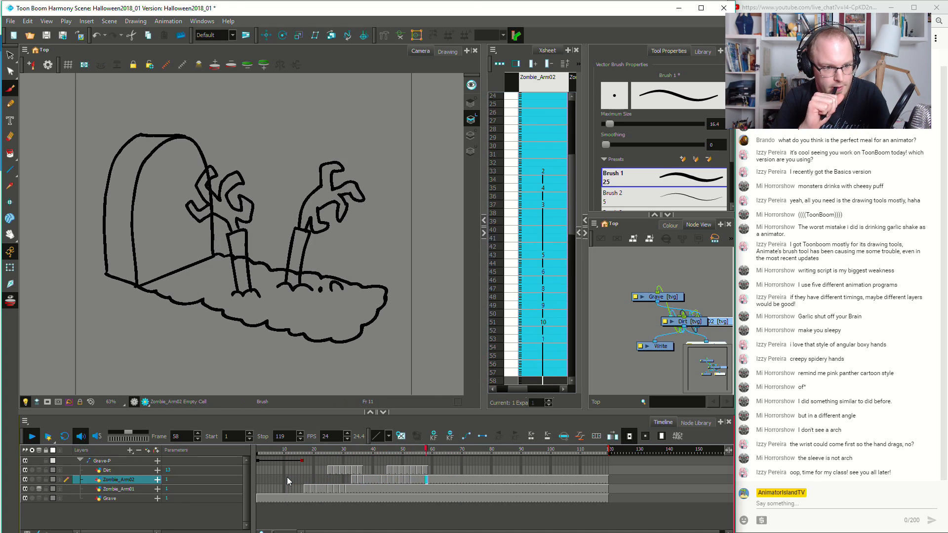
pyautogui.click(297, 478)
pyautogui.hotkey('shift', 'Return')
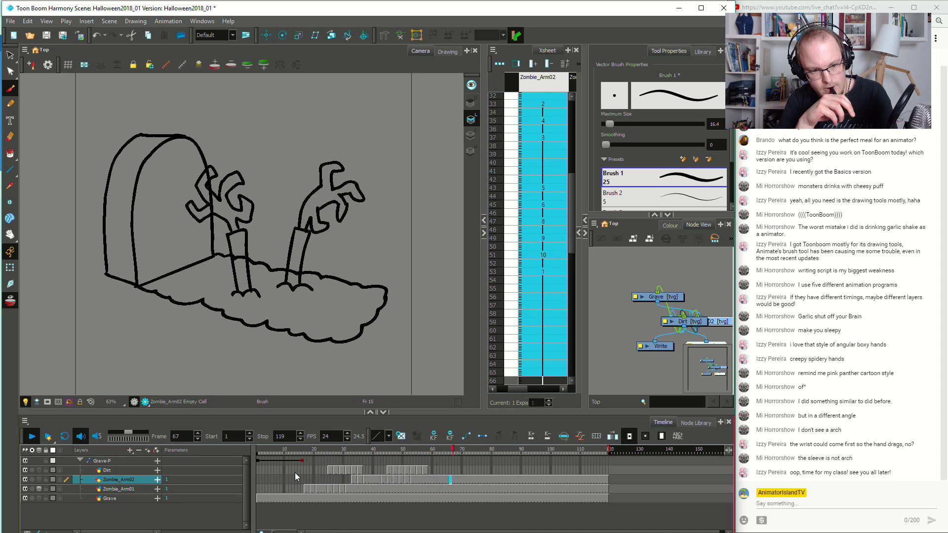
pyautogui.hotkey('shift', 'Return')
# Duplicate the Zombie_Arm02 drawing at frame 55 so it can be edited separately from frame 53
pyautogui.click(421, 470)
pyautogui.click(411, 480)
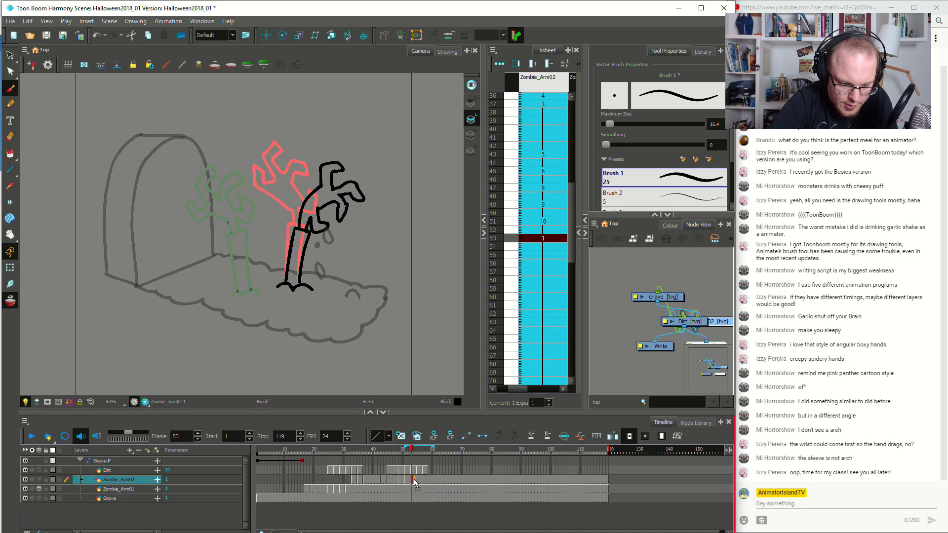
pyautogui.click(418, 480)
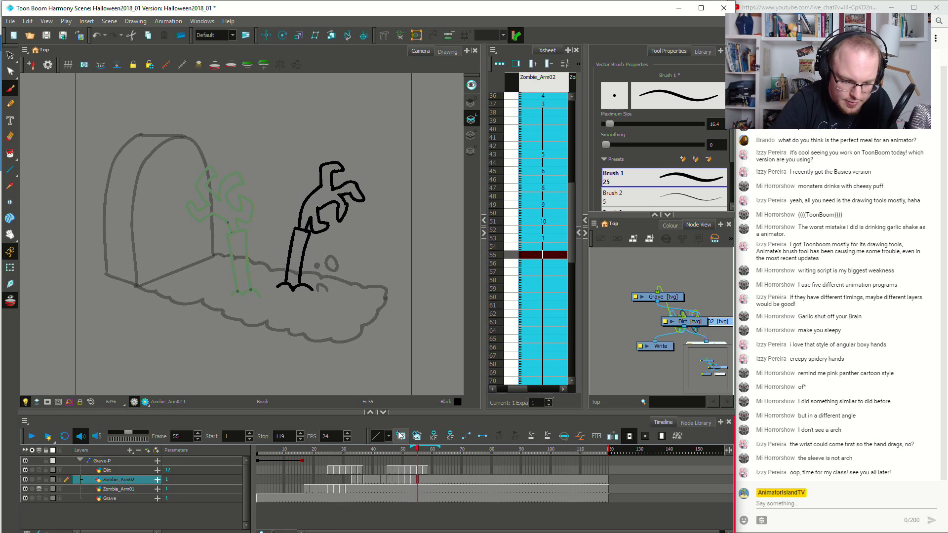
pyautogui.click(417, 436)
# Cut the hand from the Zombie_Arm02 drawing at frame 53, redraw it drooping lower, and play back the change
pyautogui.click(411, 479)
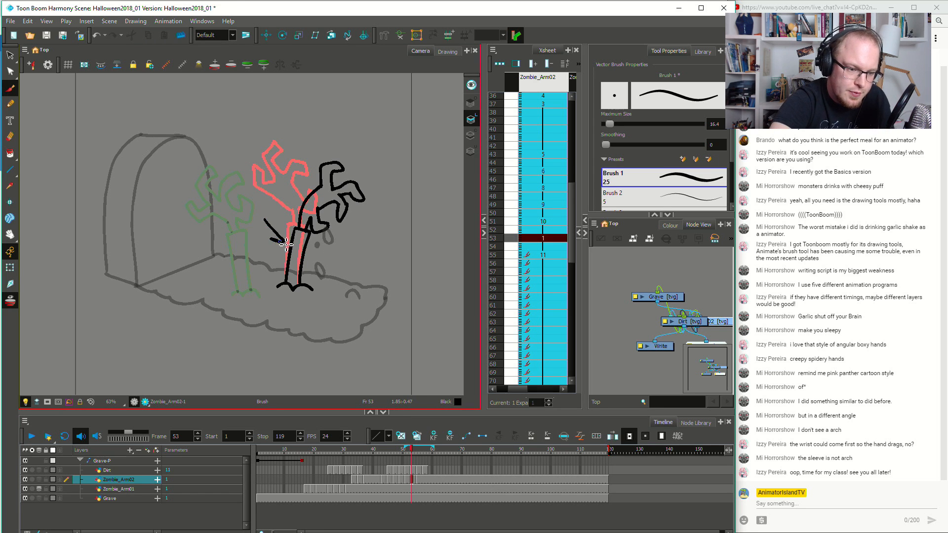
pyautogui.moveTo(285, 243); pyautogui.dragTo(278, 223)
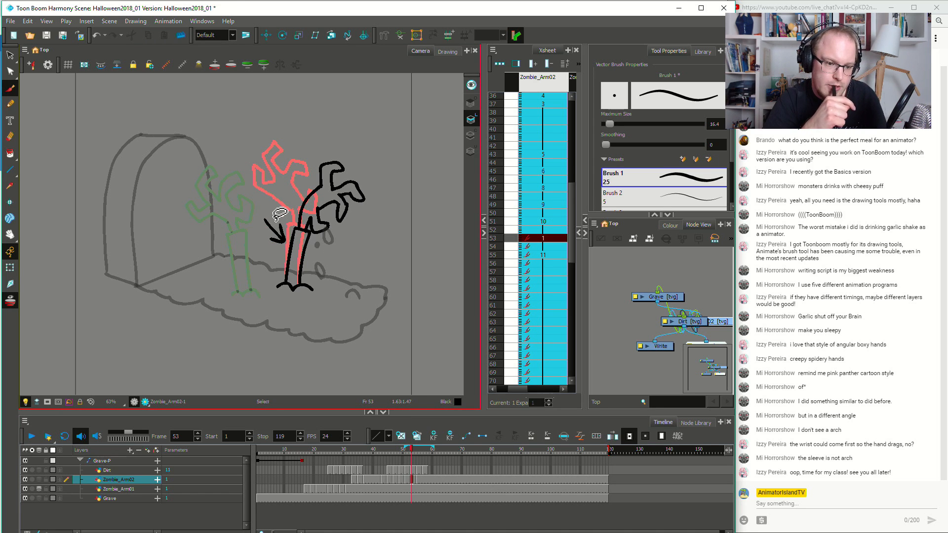
pyautogui.moveTo(302, 177)
pyautogui.mouseDown()
pyautogui.moveTo(359, 208)
pyautogui.moveTo(347, 234)
pyautogui.moveTo(353, 228)
pyautogui.mouseUp()
pyautogui.hotkey('ctrl', 'x')
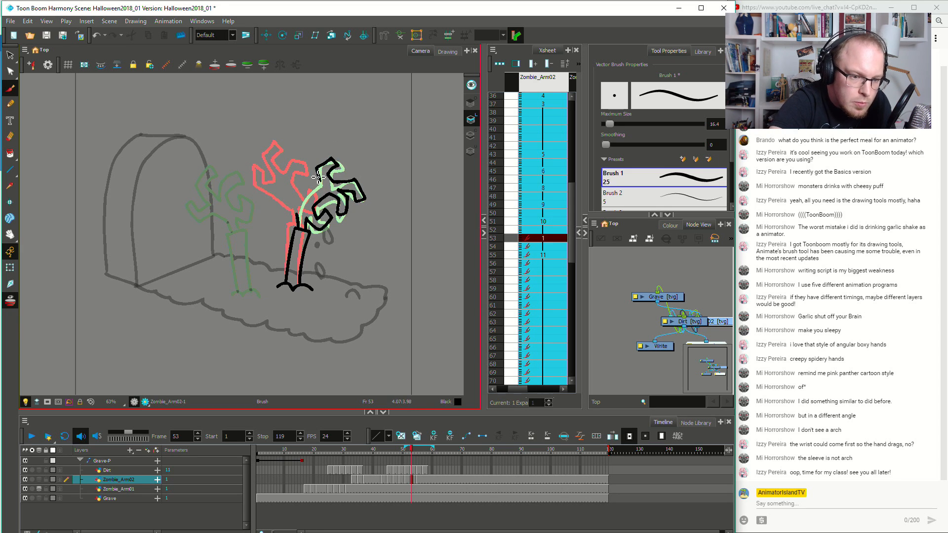
pyautogui.press('Return')
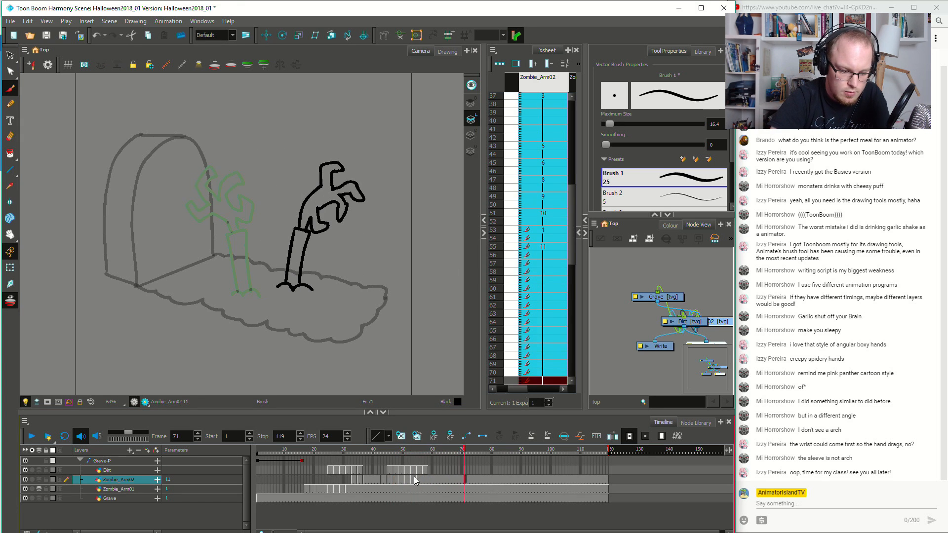
# Delete the hand from the Zombie_Arm02 drawing at frame 55, leaving only the forearm
pyautogui.click(418, 478)
pyautogui.press('s')
pyautogui.moveTo(313, 162); pyautogui.dragTo(366, 156)
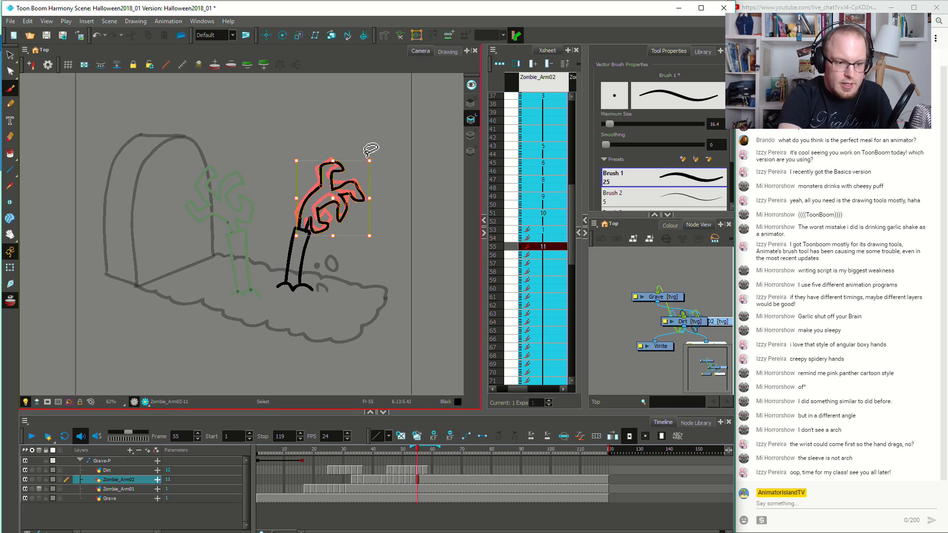
pyautogui.press('Delete')
pyautogui.hotkey('alt', 'b')
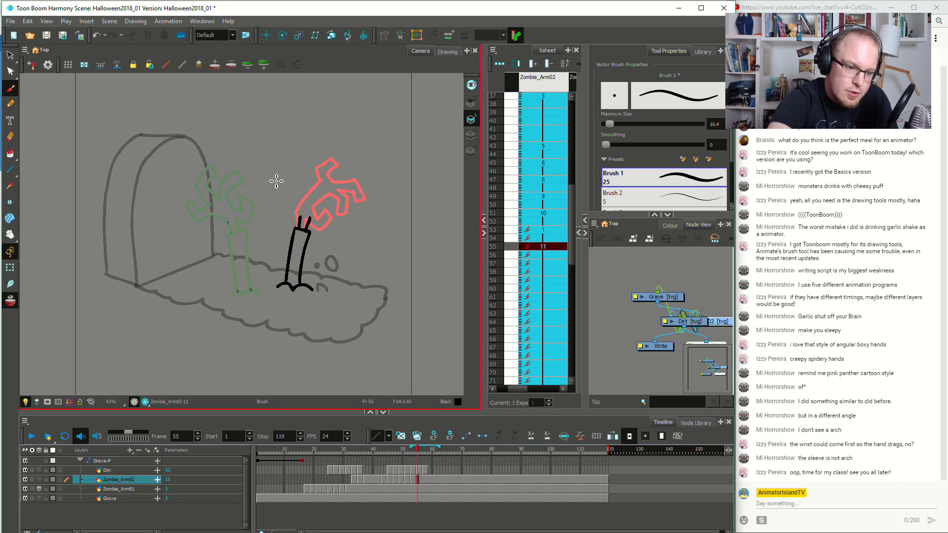
# Redraw the hand with its bent fingers slightly raised on the Zombie_Arm02 forearm at frame 55
pyautogui.moveTo(310, 187); pyautogui.dragTo(312, 185)
pyautogui.hotkey('ctrl', 'z')
pyautogui.moveTo(299, 227); pyautogui.dragTo(312, 193)
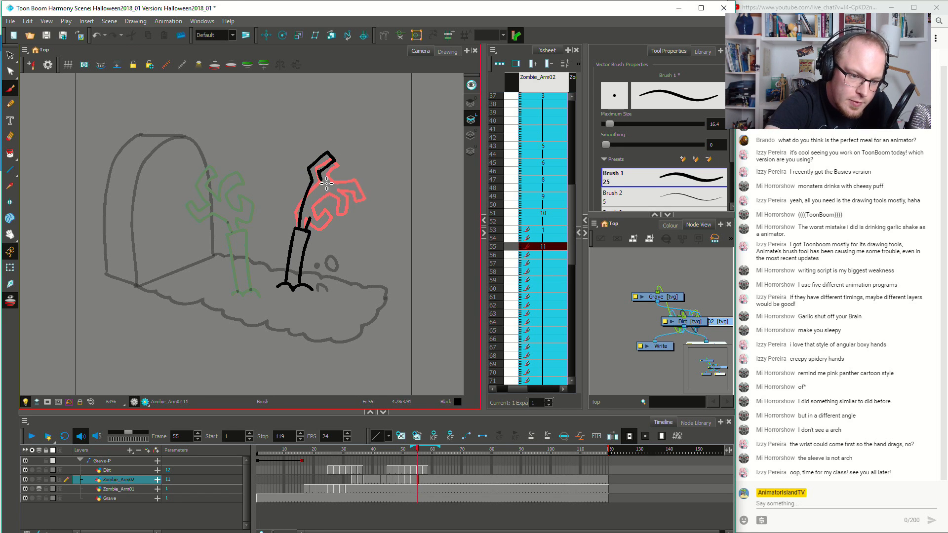
pyautogui.hotkey('ctrl', 'z')
pyautogui.moveTo(322, 179)
pyautogui.mouseDown()
pyautogui.moveTo(363, 196)
pyautogui.moveTo(345, 184)
pyautogui.moveTo(334, 188)
pyautogui.moveTo(349, 198)
pyautogui.moveTo(350, 217)
pyautogui.moveTo(326, 196)
pyautogui.mouseUp()
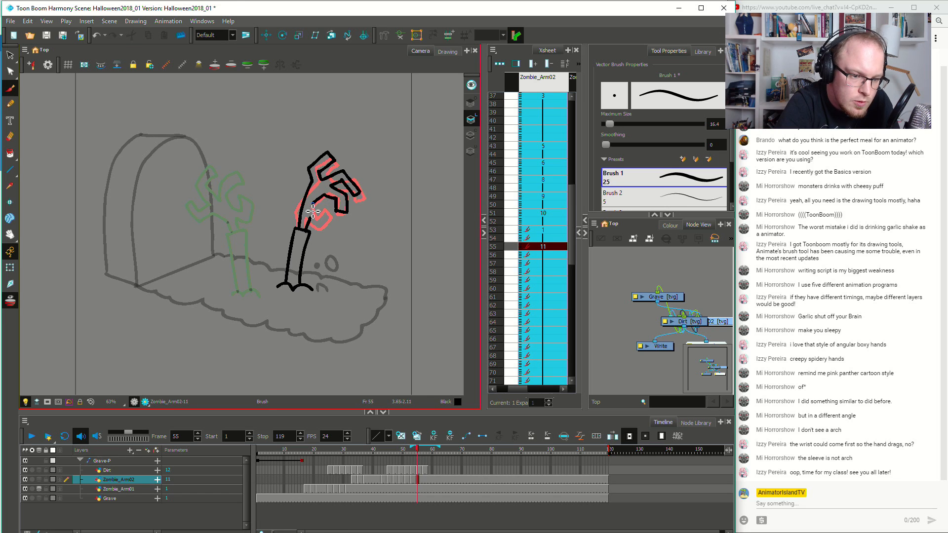
pyautogui.hotkey('ctrl', 'z')
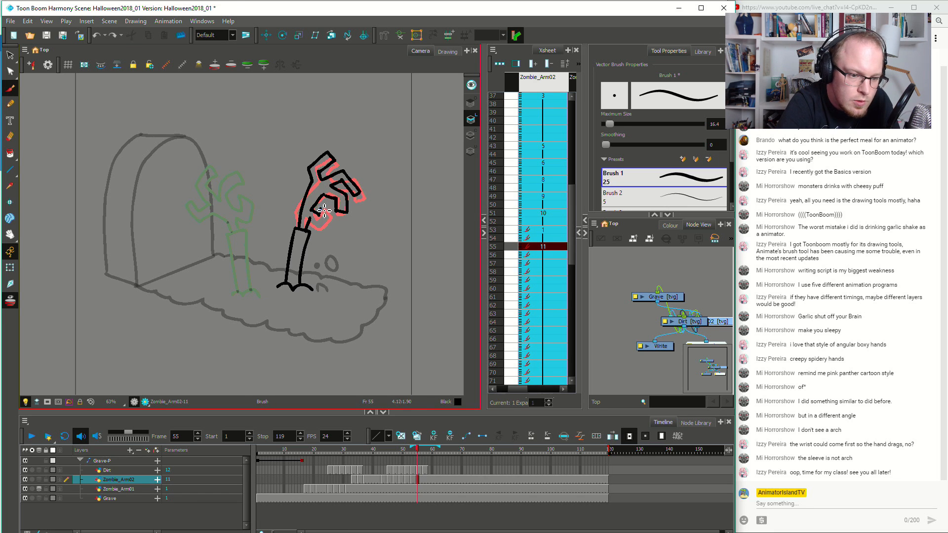
pyautogui.moveTo(319, 228); pyautogui.dragTo(322, 209)
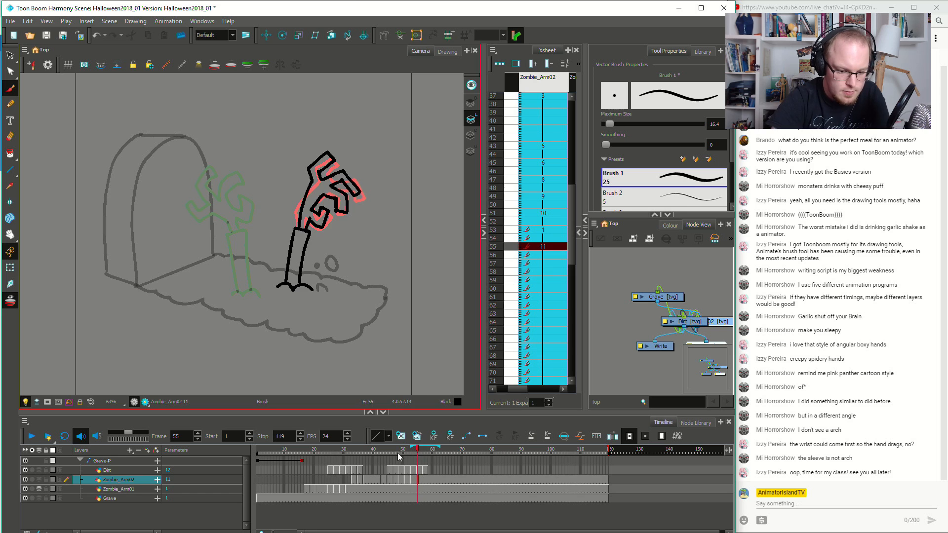
# Play back the scene from around the second arm's rise and again from frame 1 to check the redrawn hand
pyautogui.click(400, 471)
pyautogui.press('Return')
pyautogui.click(379, 480)
pyautogui.press('Return')
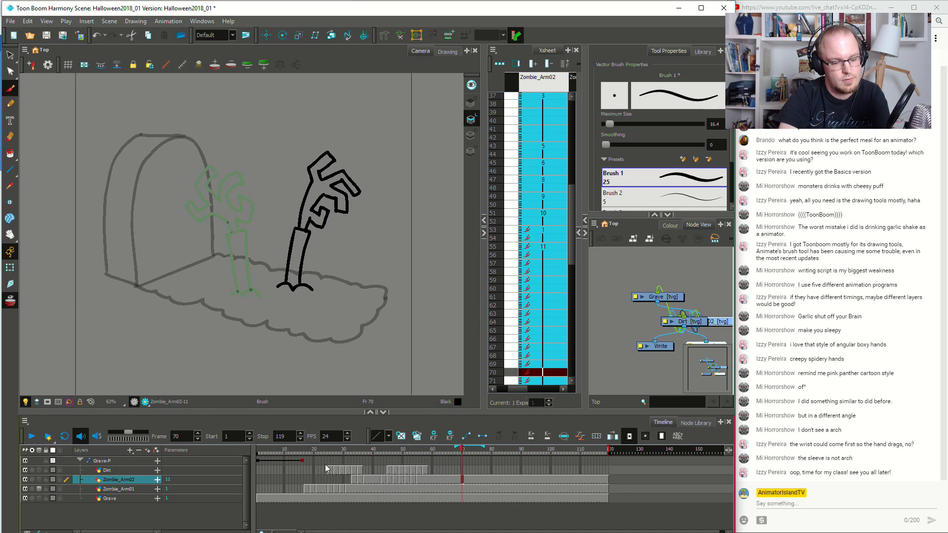
pyautogui.press('Return')
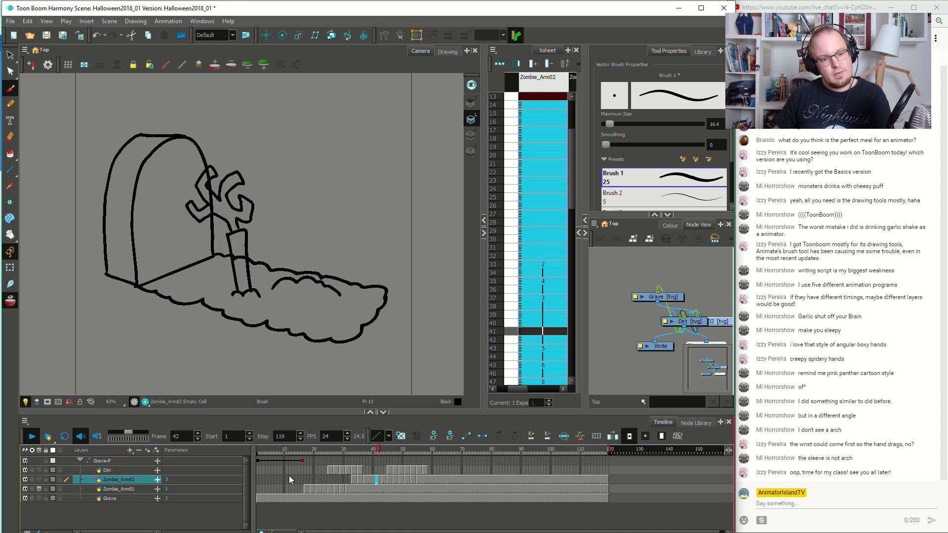
pyautogui.moveTo(387, 449); pyautogui.dragTo(108, 508)
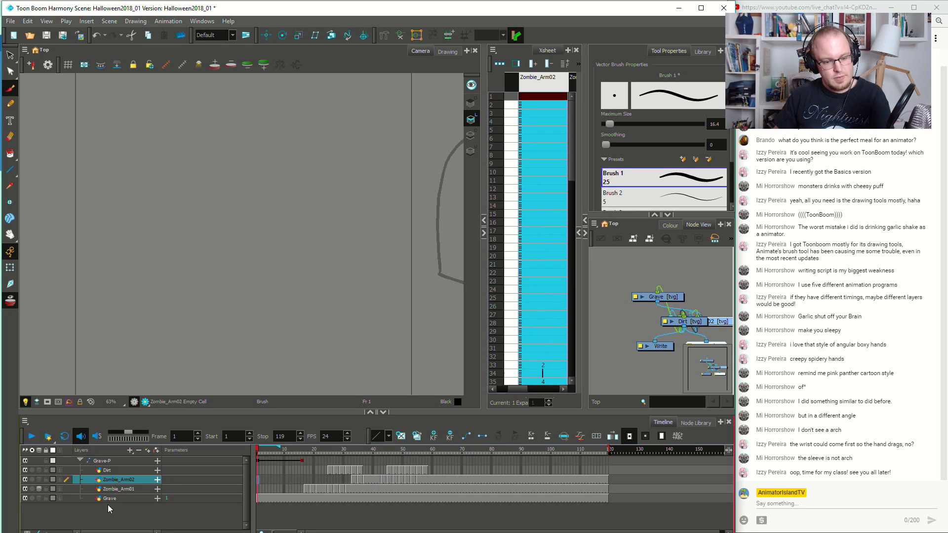
pyautogui.press('Return')
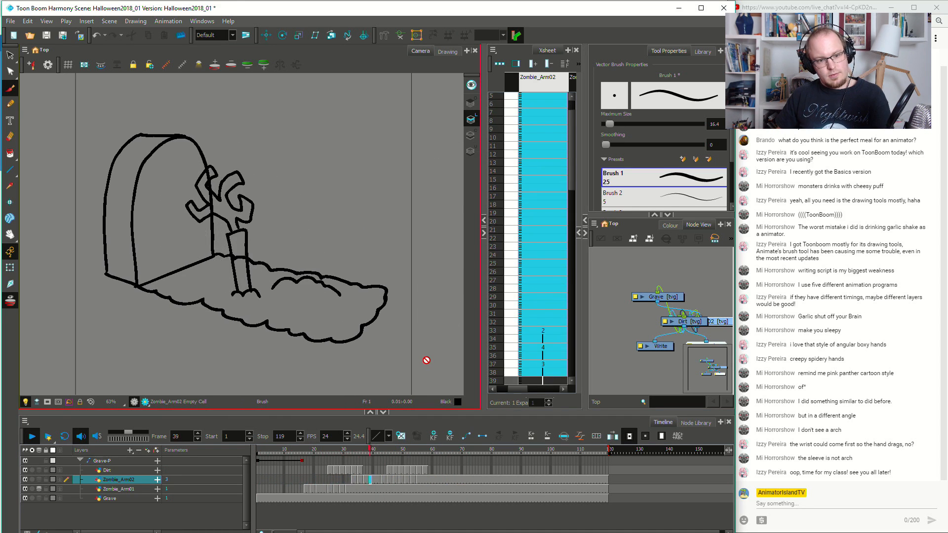
pyautogui.press('Return')
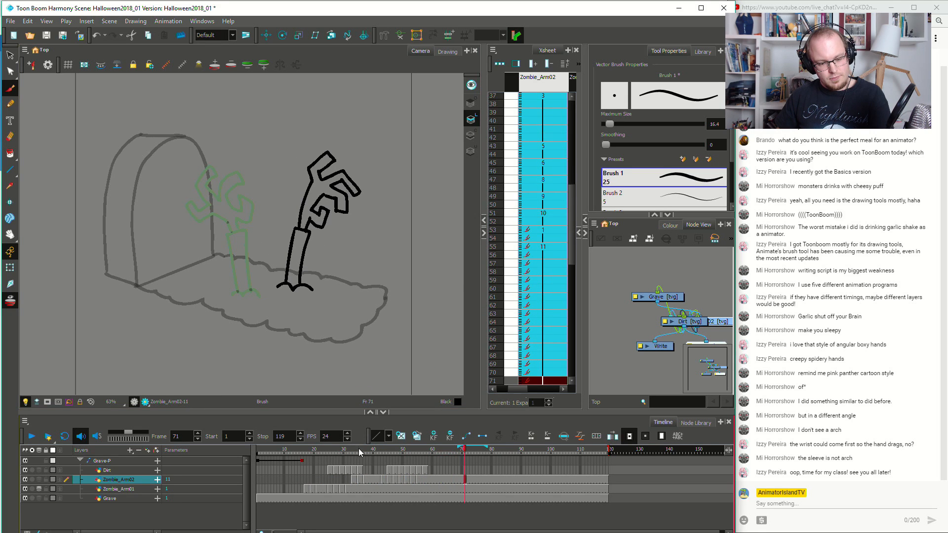
# Play back the grave scene from the start and go to frame 62 of Zombie_Arm02
pyautogui.moveTo(359, 450); pyautogui.dragTo(120, 488)
pyautogui.press('Return')
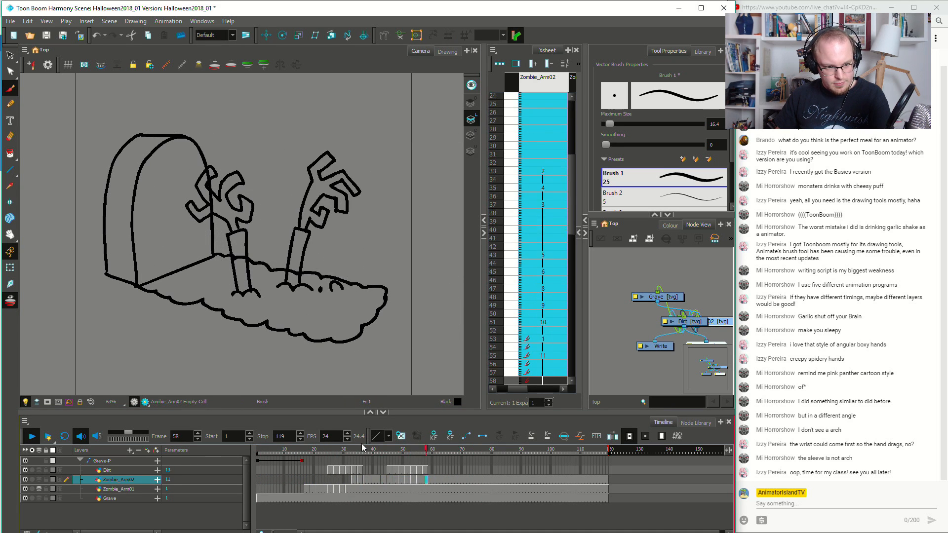
pyautogui.hotkey('shift', 'Return')
pyautogui.moveTo(386, 448); pyautogui.dragTo(144, 464)
pyautogui.hotkey('shift', 'Return')
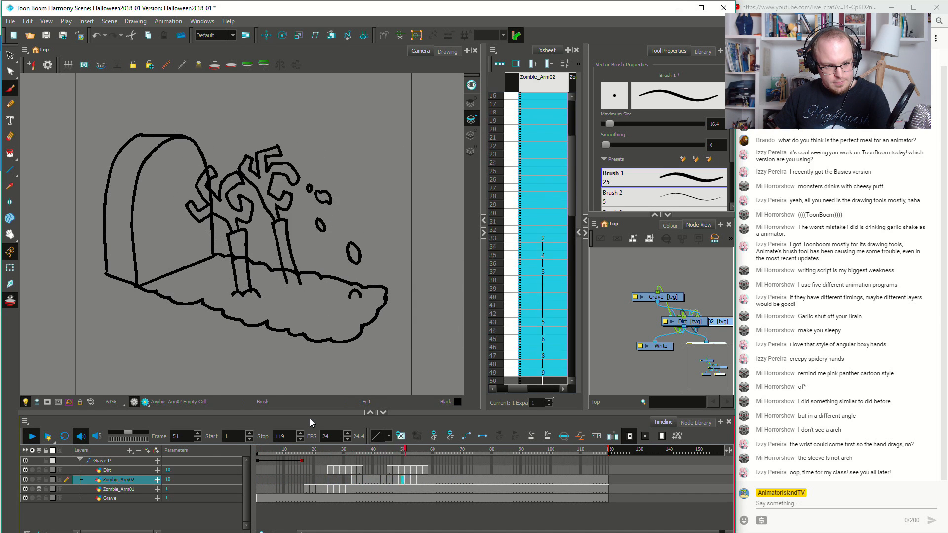
pyautogui.click(423, 462)
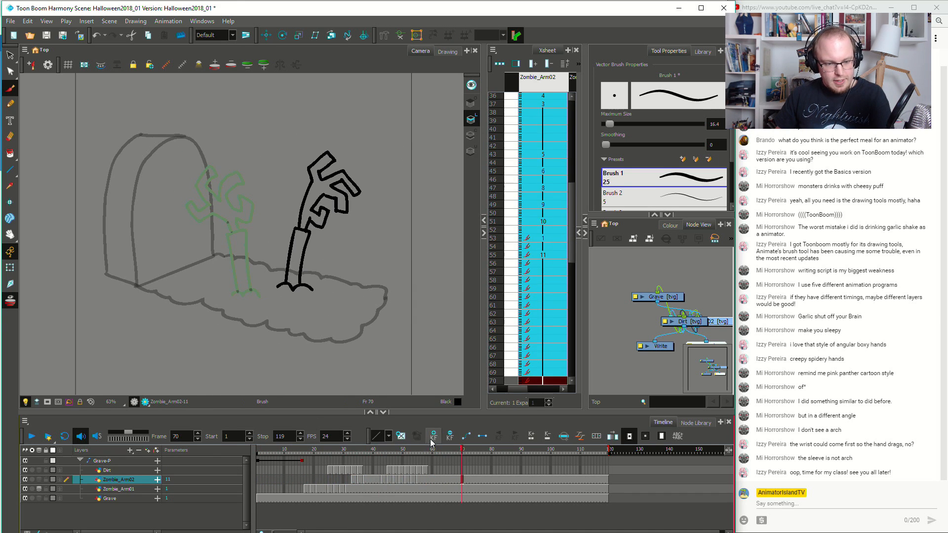
pyautogui.click(438, 470)
pyautogui.click(449, 469)
pyautogui.click(427, 471)
pyautogui.click(439, 479)
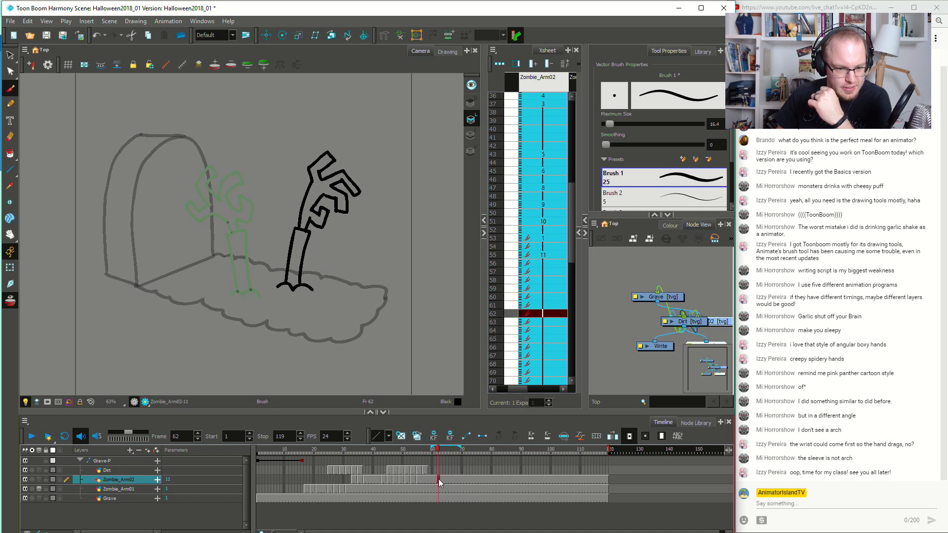
pyautogui.moveTo(273, 177)
pyautogui.mouseDown()
pyautogui.moveTo(378, 214)
pyautogui.moveTo(407, 280)
pyautogui.mouseUp()
pyautogui.hotkey('ctrl', 'z')
pyautogui.hotkey('ctrl', 'z')
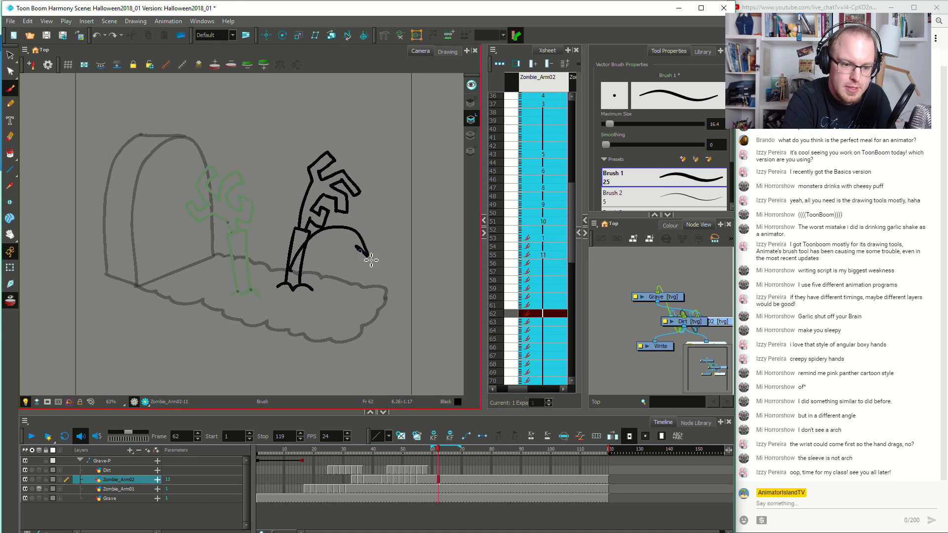
pyautogui.moveTo(248, 277)
pyautogui.mouseDown()
pyautogui.moveTo(210, 342)
pyautogui.moveTo(226, 327)
pyautogui.mouseUp()
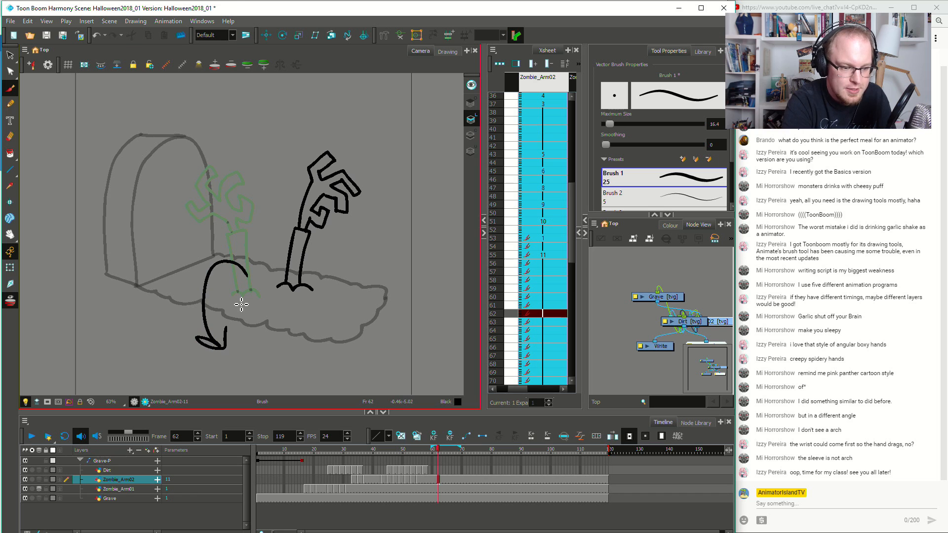
pyautogui.hotkey('ctrl', 'z')
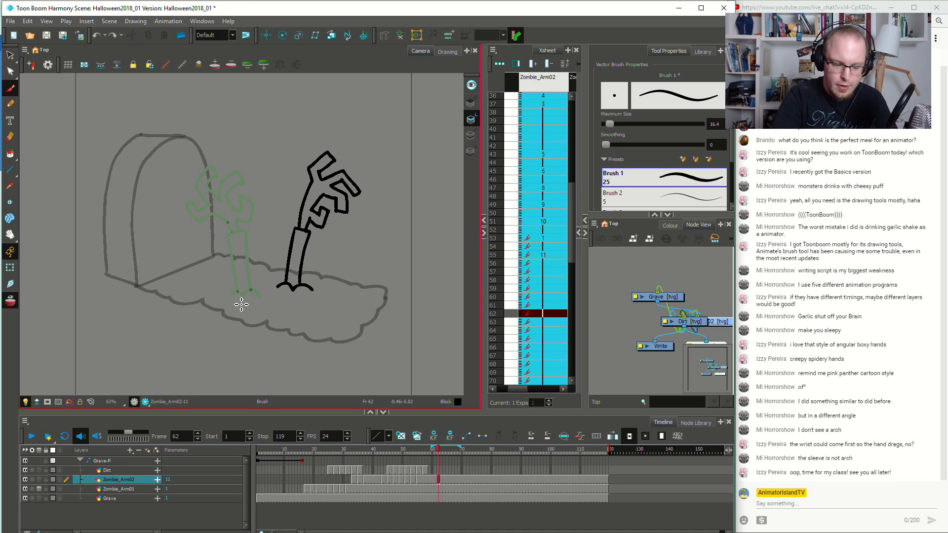
# Create a new Zombie_Arm01 drawing at frame 62 and draw the forearm more upright than in the previous pose
pyautogui.click(438, 489)
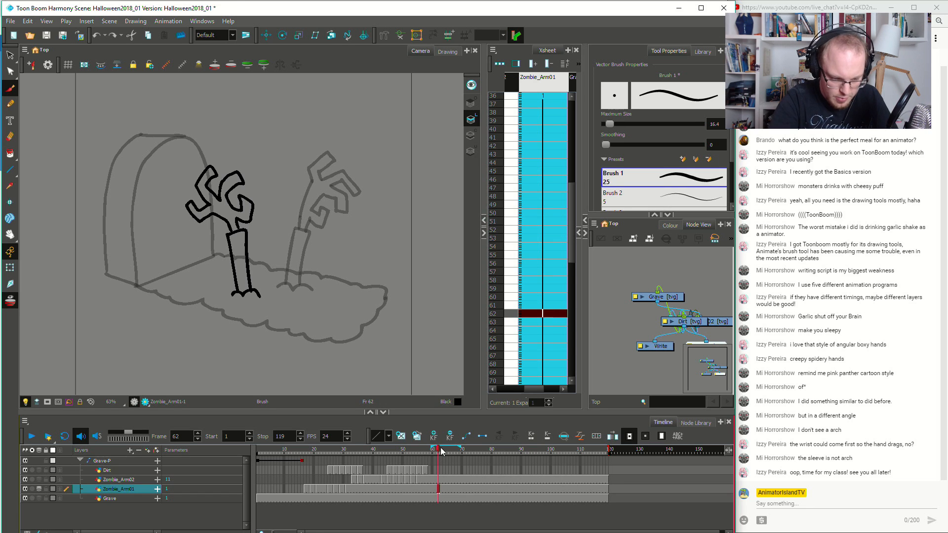
pyautogui.click(400, 437)
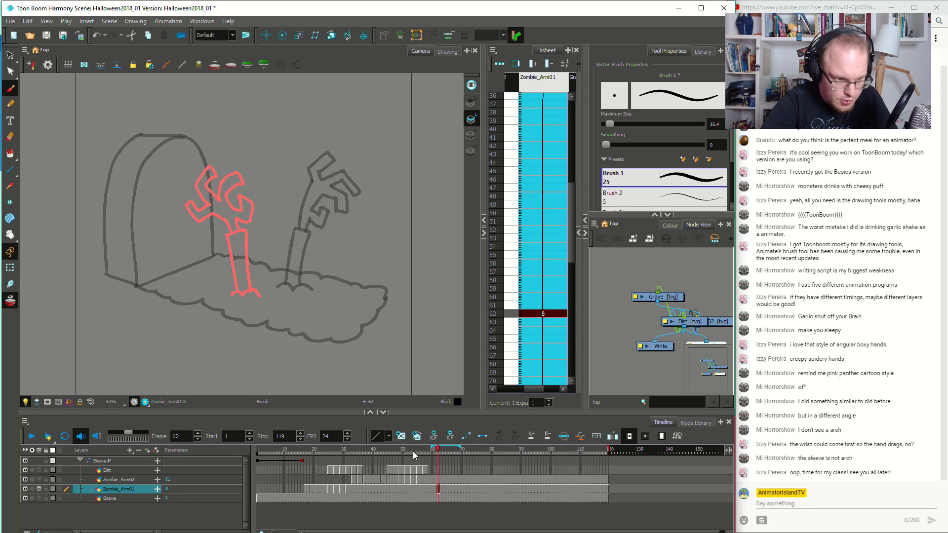
pyautogui.moveTo(242, 292)
pyautogui.mouseDown()
pyautogui.moveTo(239, 233)
pyautogui.moveTo(241, 262)
pyautogui.moveTo(258, 232)
pyautogui.moveTo(251, 292)
pyautogui.mouseUp()
pyautogui.hotkey('ctrl', 'z')
pyautogui.moveTo(247, 233)
pyautogui.mouseDown()
pyautogui.moveTo(258, 231)
pyautogui.moveTo(249, 234)
pyautogui.moveTo(246, 218)
pyautogui.moveTo(257, 220)
pyautogui.moveTo(247, 217)
pyautogui.mouseUp()
pyautogui.hotkey('ctrl', 'z')
pyautogui.hotkey('ctrl', 'z')
pyautogui.hotkey('ctrl', 'z')
# Draw the hand with bent, spread fingers on the upright Zombie_Arm01 forearm and add the dirt line at its base
pyautogui.moveTo(252, 231)
pyautogui.mouseDown()
pyautogui.moveTo(280, 214)
pyautogui.moveTo(273, 200)
pyautogui.moveTo(260, 222)
pyautogui.moveTo(286, 227)
pyautogui.moveTo(286, 214)
pyautogui.moveTo(270, 215)
pyautogui.moveTo(286, 197)
pyautogui.moveTo(282, 177)
pyautogui.moveTo(271, 176)
pyautogui.moveTo(276, 194)
pyautogui.moveTo(261, 193)
pyautogui.moveTo(249, 150)
pyautogui.mouseUp()
pyautogui.hotkey('ctrl', 'z')
pyautogui.hotkey('ctrl', 'z')
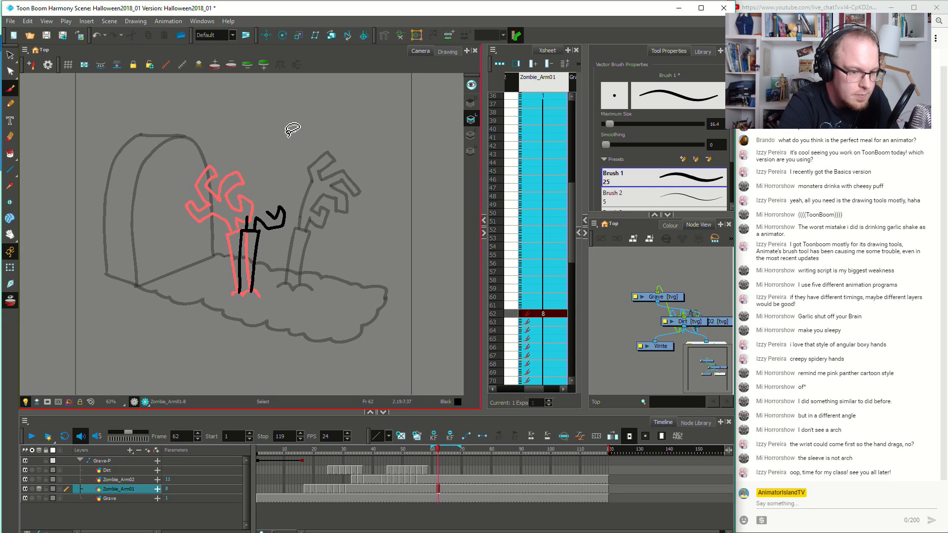
pyautogui.moveTo(268, 212)
pyautogui.mouseDown()
pyautogui.moveTo(292, 194)
pyautogui.moveTo(289, 174)
pyautogui.moveTo(273, 171)
pyautogui.moveTo(282, 180)
pyautogui.moveTo(273, 197)
pyautogui.moveTo(267, 178)
pyautogui.moveTo(250, 178)
pyautogui.moveTo(258, 199)
pyautogui.moveTo(245, 184)
pyautogui.moveTo(234, 194)
pyautogui.moveTo(267, 224)
pyautogui.moveTo(251, 219)
pyautogui.moveTo(250, 197)
pyautogui.moveTo(268, 204)
pyautogui.moveTo(279, 193)
pyautogui.moveTo(262, 204)
pyautogui.mouseUp()
pyautogui.hotkey('ctrl', 'z')
pyautogui.hotkey('ctrl', 'z')
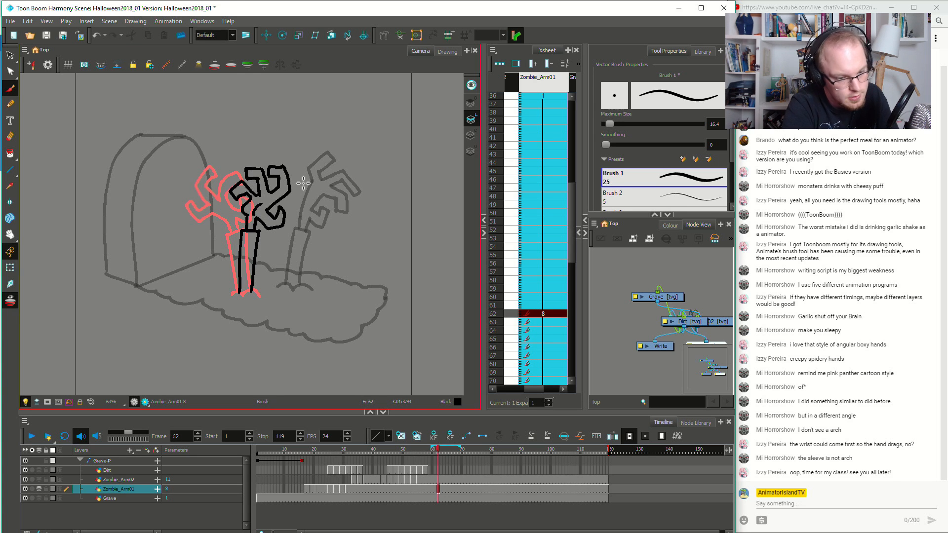
pyautogui.moveTo(241, 293)
pyautogui.mouseDown()
pyautogui.moveTo(232, 296)
pyautogui.moveTo(256, 294)
pyautogui.mouseUp()
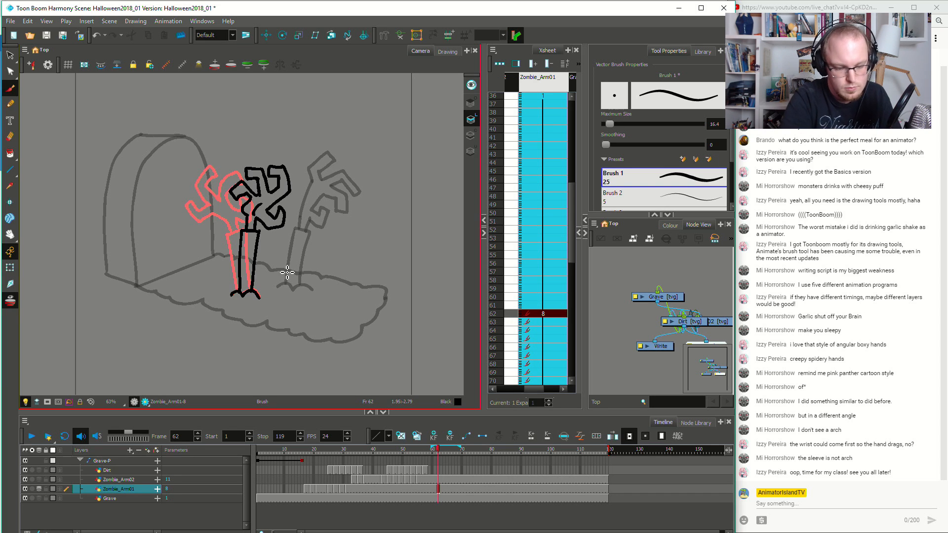
# Create a new Zombie_Arm01 drawing at frame 67 with the arm bent over the grave's front edge and its hand on the ground
pyautogui.click(452, 488)
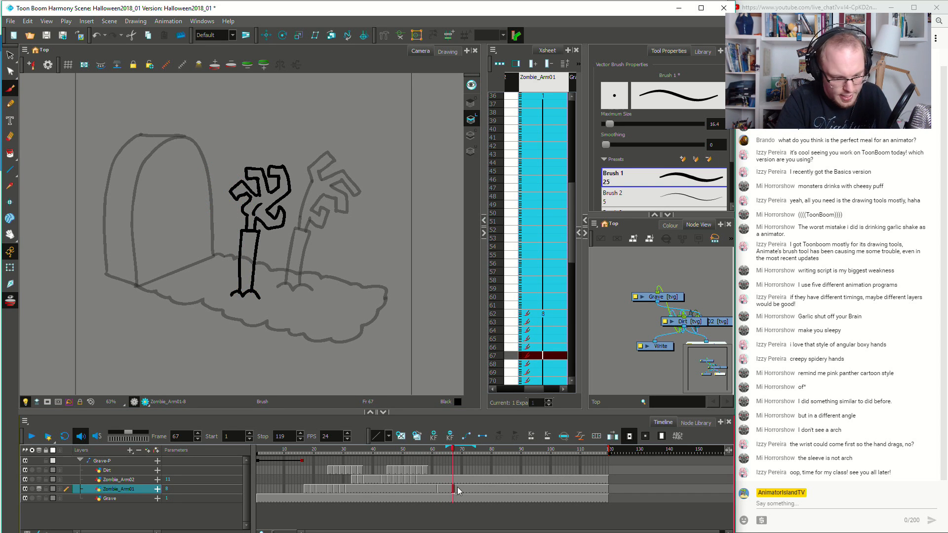
pyautogui.click(400, 436)
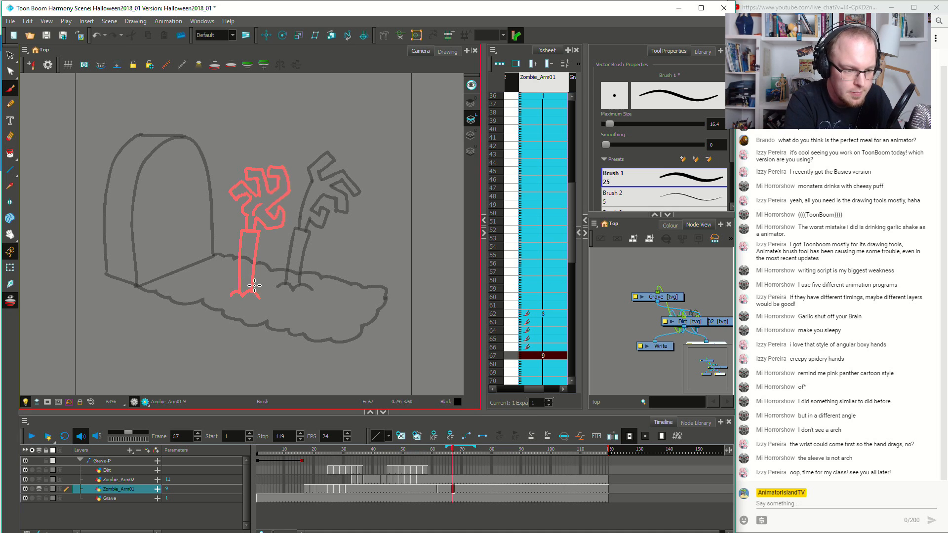
pyautogui.moveTo(252, 288)
pyautogui.mouseDown()
pyautogui.moveTo(214, 284)
pyautogui.moveTo(181, 324)
pyautogui.moveTo(225, 285)
pyautogui.moveTo(201, 307)
pyautogui.mouseUp()
pyautogui.hotkey('ctrl', 'z')
pyautogui.hotkey('ctrl', 'z')
pyautogui.moveTo(251, 288); pyautogui.dragTo(184, 332)
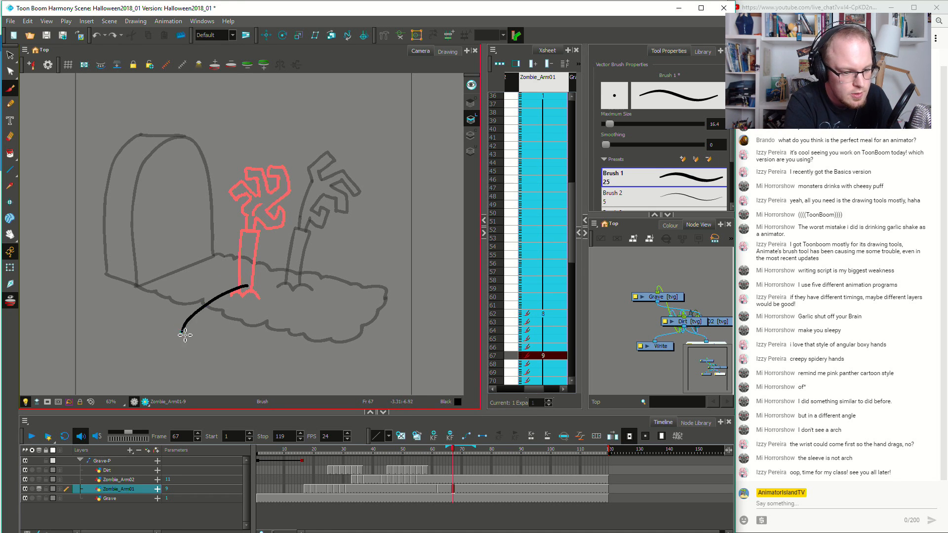
pyautogui.hotkey('ctrl', 'z')
pyautogui.moveTo(251, 288)
pyautogui.mouseDown()
pyautogui.moveTo(217, 292)
pyautogui.moveTo(192, 329)
pyautogui.moveTo(207, 333)
pyautogui.moveTo(230, 297)
pyautogui.moveTo(262, 297)
pyautogui.mouseUp()
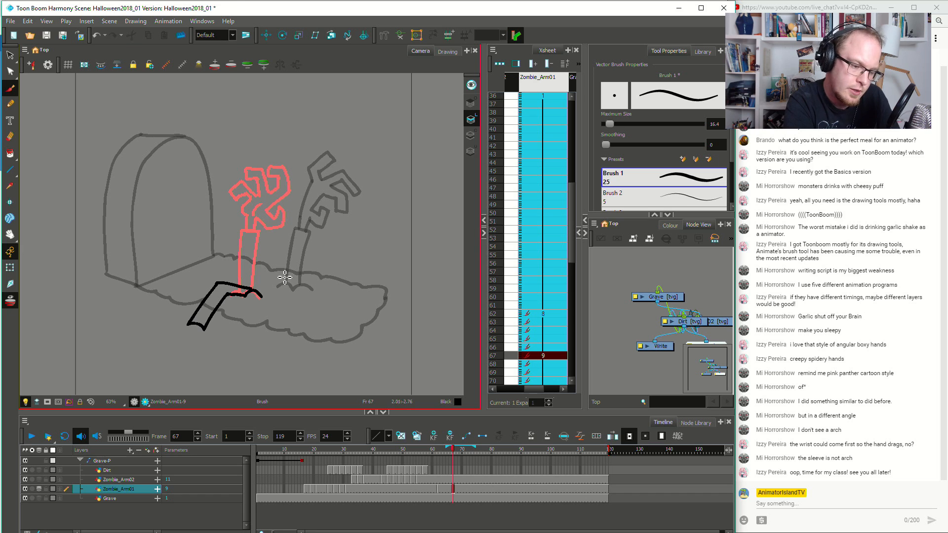
pyautogui.moveTo(198, 330)
pyautogui.mouseDown()
pyautogui.moveTo(225, 334)
pyautogui.moveTo(226, 356)
pyautogui.moveTo(210, 344)
pyautogui.moveTo(187, 356)
pyautogui.moveTo(191, 367)
pyautogui.moveTo(179, 370)
pyautogui.moveTo(174, 355)
pyautogui.moveTo(183, 345)
pyautogui.moveTo(170, 346)
pyautogui.moveTo(165, 365)
pyautogui.moveTo(157, 359)
pyautogui.moveTo(157, 344)
pyautogui.moveTo(176, 335)
pyautogui.moveTo(153, 343)
pyautogui.moveTo(148, 333)
pyautogui.moveTo(162, 321)
pyautogui.moveTo(201, 322)
pyautogui.mouseUp()
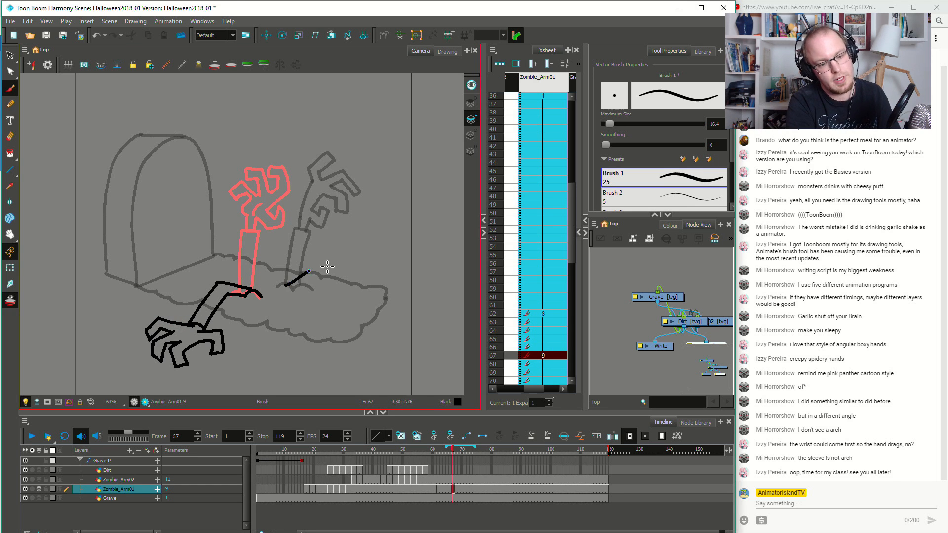
pyautogui.moveTo(287, 287)
pyautogui.mouseDown()
pyautogui.moveTo(341, 254)
pyautogui.moveTo(352, 264)
pyautogui.mouseUp()
pyautogui.hotkey('ctrl', 'z')
pyautogui.hotkey('ctrl', 'z')
pyautogui.moveTo(285, 284)
pyautogui.mouseDown()
pyautogui.moveTo(355, 264)
pyautogui.moveTo(356, 278)
pyautogui.moveTo(356, 264)
pyautogui.mouseUp()
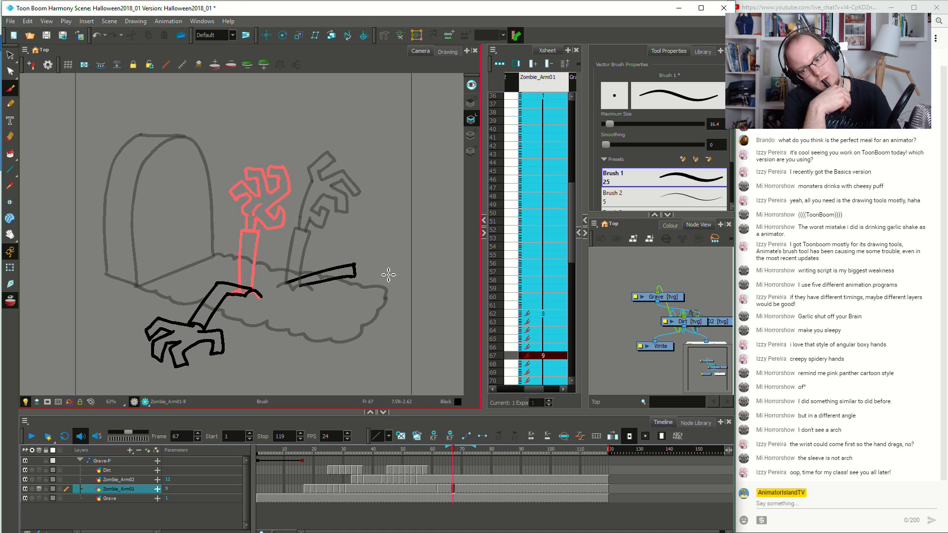
pyautogui.hotkey('ctrl', 'z')
pyautogui.hotkey('ctrl', 'z')
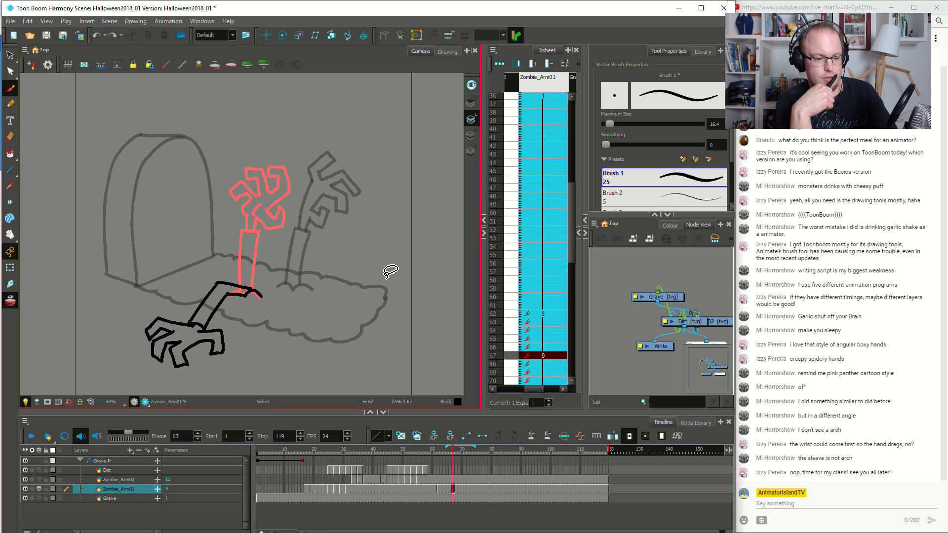
# Delete the dirt line at the base of the fallen Zombie_Arm01 arm at frame 67 and redraw it around the forearm
pyautogui.keyDown('ctrl'); pyautogui.click(260, 294); pyautogui.keyUp('ctrl')
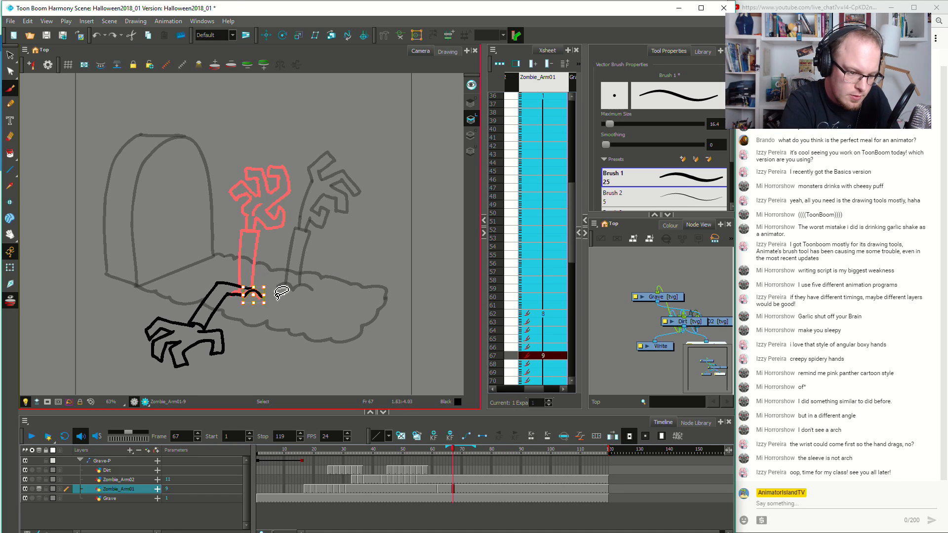
pyautogui.keyDown('ctrl'); pyautogui.click(285, 306); pyautogui.keyUp('ctrl')
pyautogui.press('Delete')
pyautogui.keyDown('ctrl'); pyautogui.click(252, 289); pyautogui.keyUp('ctrl')
pyautogui.keyDown('ctrl'); pyautogui.click(259, 296); pyautogui.keyUp('ctrl')
pyautogui.moveTo(240, 300)
pyautogui.mouseDown()
pyautogui.moveTo(247, 287)
pyautogui.moveTo(260, 298)
pyautogui.moveTo(248, 283)
pyautogui.mouseUp()
pyautogui.hotkey('ctrl', 'z')
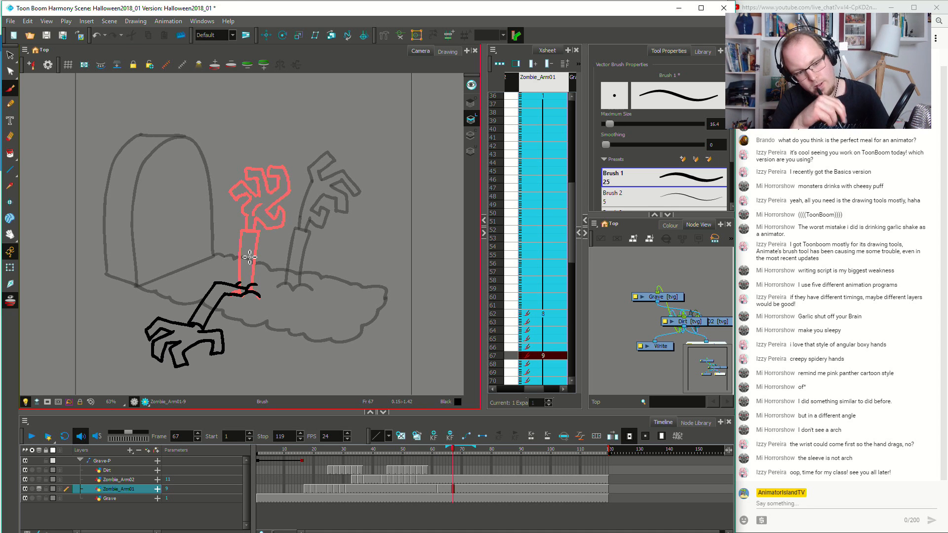
# Delete the outermost finger of the fallen Zombie_Arm01 hand and redraw it shorter, cleaning up its lines with the Eraser
pyautogui.keyDown('ctrl'); pyautogui.click(162, 322); pyautogui.keyUp('ctrl')
pyautogui.press('Delete')
pyautogui.moveTo(196, 327)
pyautogui.mouseDown()
pyautogui.moveTo(160, 335)
pyautogui.moveTo(151, 352)
pyautogui.mouseUp()
pyautogui.hotkey('ctrl', 'z')
pyautogui.moveTo(191, 328)
pyautogui.mouseDown()
pyautogui.moveTo(161, 324)
pyautogui.moveTo(155, 341)
pyautogui.mouseUp()
pyautogui.hotkey('ctrl', 'z')
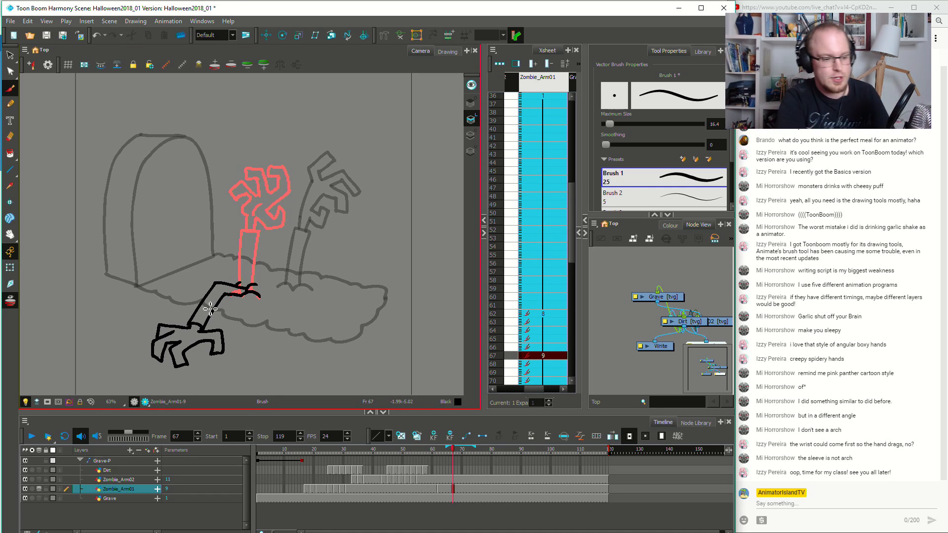
pyautogui.hotkey('alt', 'e')
pyautogui.moveTo(159, 361); pyautogui.dragTo(161, 370)
pyautogui.hotkey('alt', 'b')
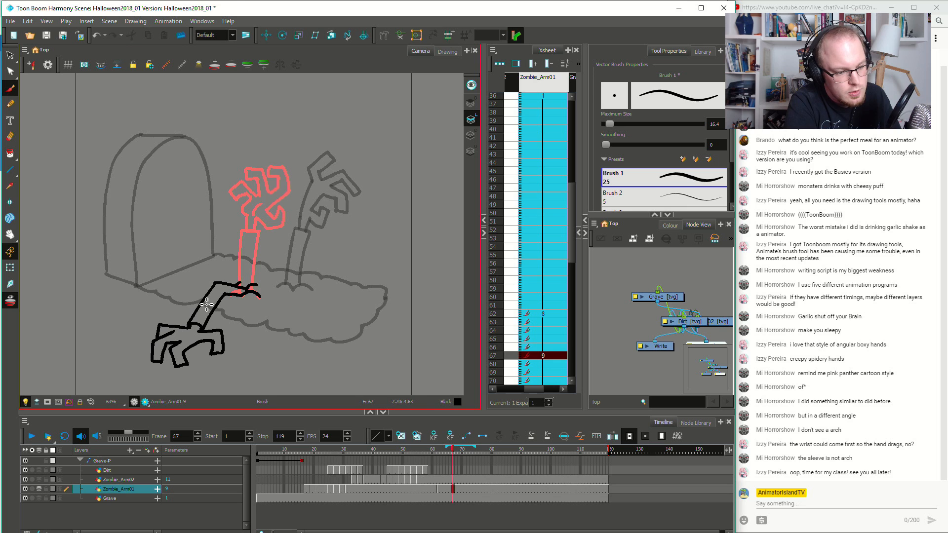
# Draw longer, curved fingertips reaching along the ground on the fallen Zombie_Arm01 hand at frame 67
pyautogui.moveTo(151, 359)
pyautogui.mouseDown()
pyautogui.moveTo(135, 369)
pyautogui.moveTo(187, 367)
pyautogui.mouseUp()
pyautogui.hotkey('ctrl', 'z')
pyautogui.hotkey('alt', 's')
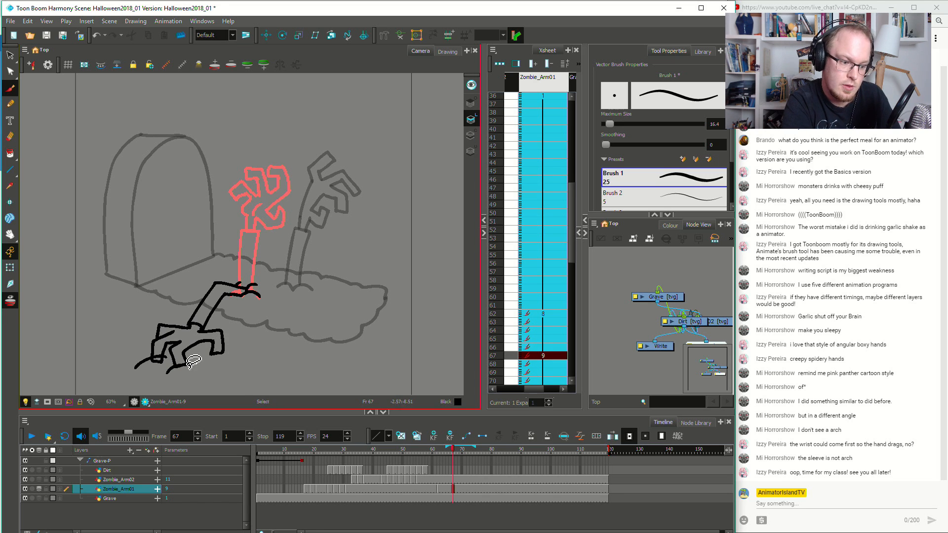
pyautogui.moveTo(215, 351); pyautogui.dragTo(204, 355)
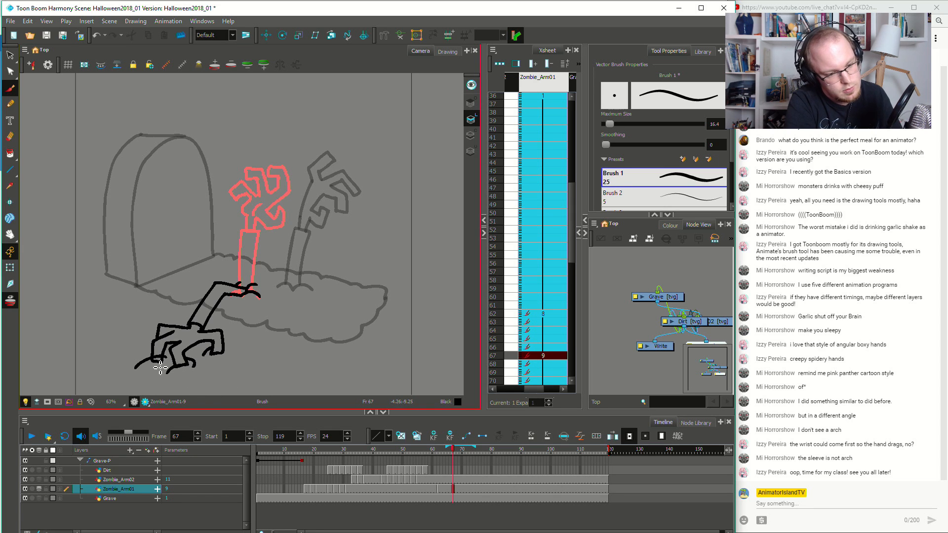
pyautogui.moveTo(158, 370); pyautogui.dragTo(169, 364)
pyautogui.hotkey('ctrl', 'z')
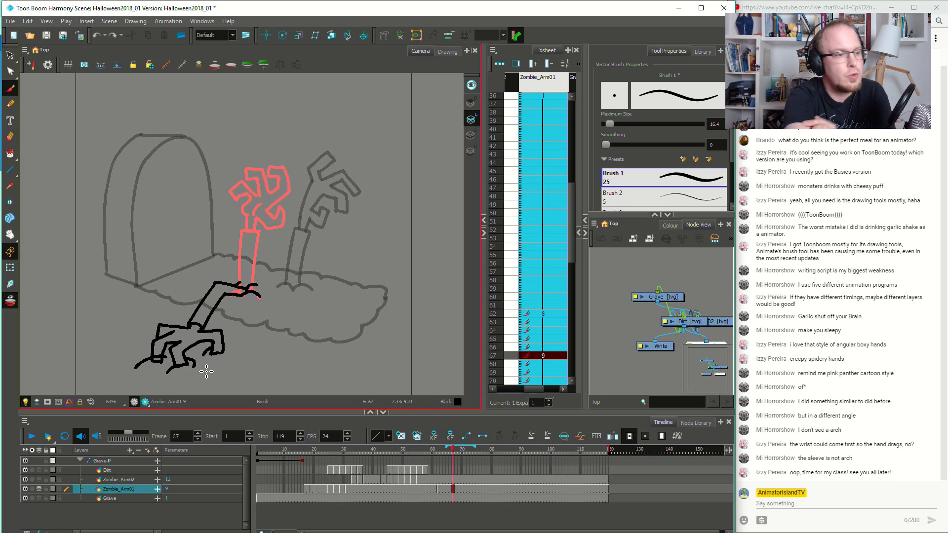
# Trim the overlapping line pieces from the fallen hand's fingers with the Cutter tool
pyautogui.click(10, 54)
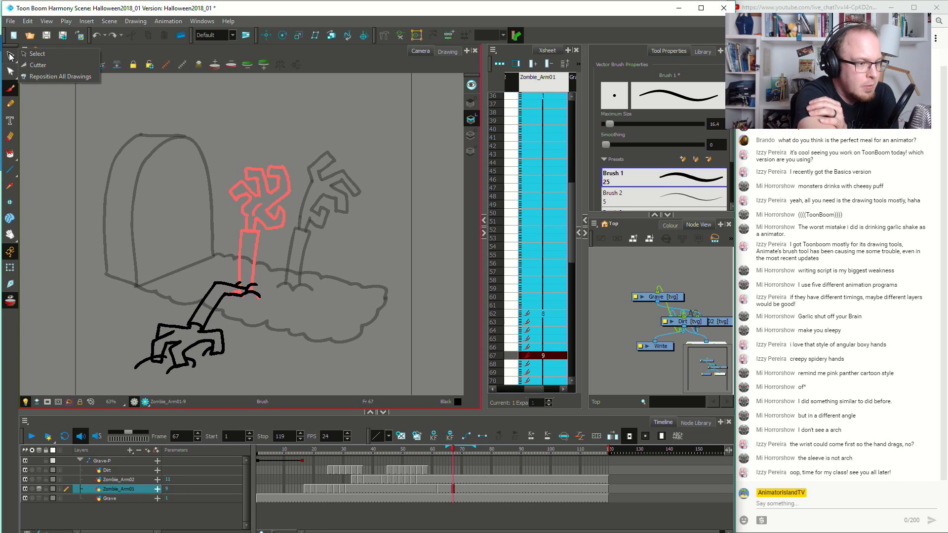
pyautogui.click(42, 67)
pyautogui.click(611, 81)
pyautogui.click(625, 105)
pyautogui.moveTo(151, 366); pyautogui.dragTo(171, 365)
pyautogui.press('Delete')
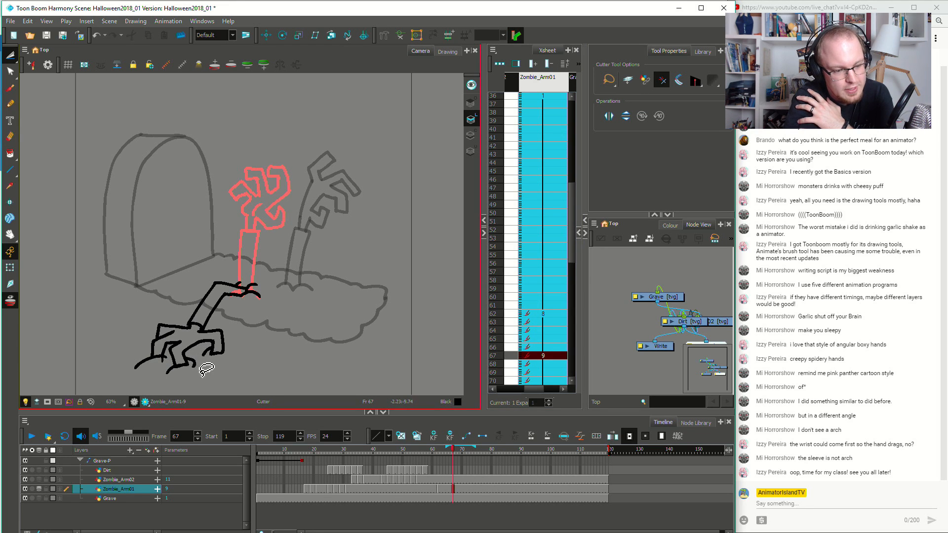
pyautogui.moveTo(150, 367); pyautogui.dragTo(157, 369)
pyautogui.press('Delete')
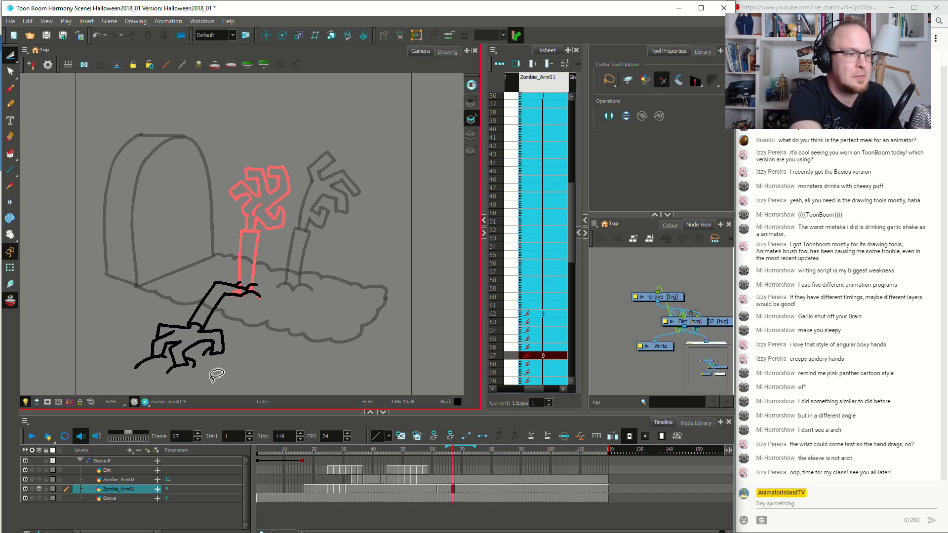
# Move the start of the fallen-arm drawing on Zombie_Arm01 to frame 69
pyautogui.click(10, 89)
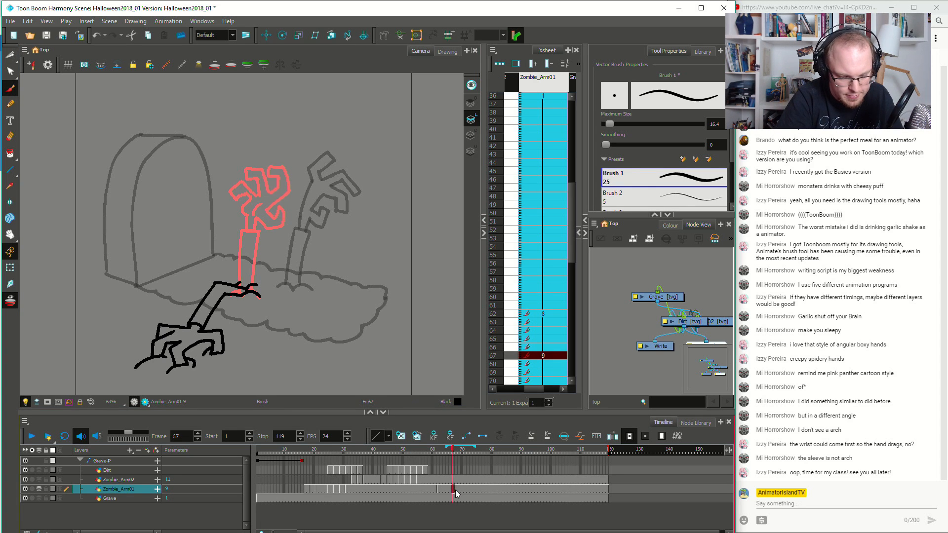
pyautogui.moveTo(453, 494); pyautogui.dragTo(449, 496)
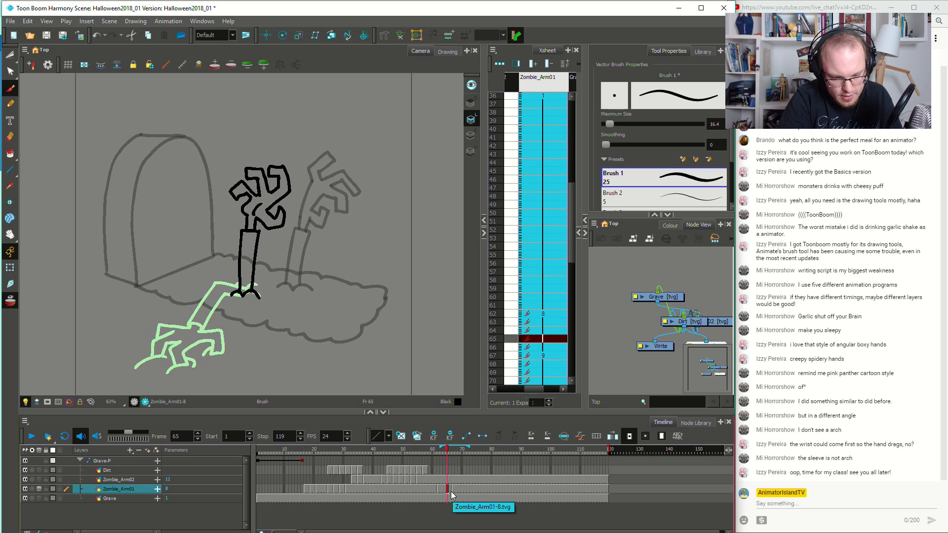
pyautogui.moveTo(452, 490); pyautogui.dragTo(455, 491)
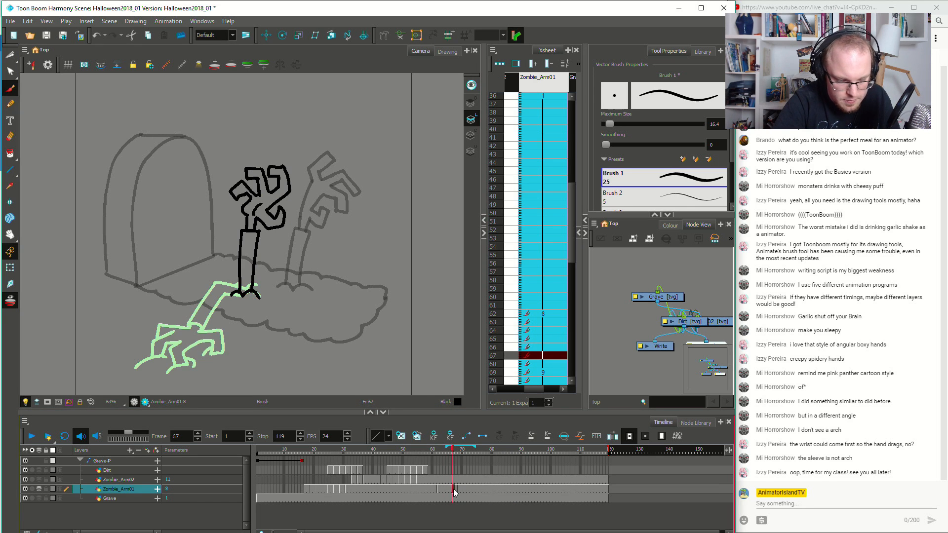
pyautogui.click(401, 437)
pyautogui.hotkey('ctrl', 'z')
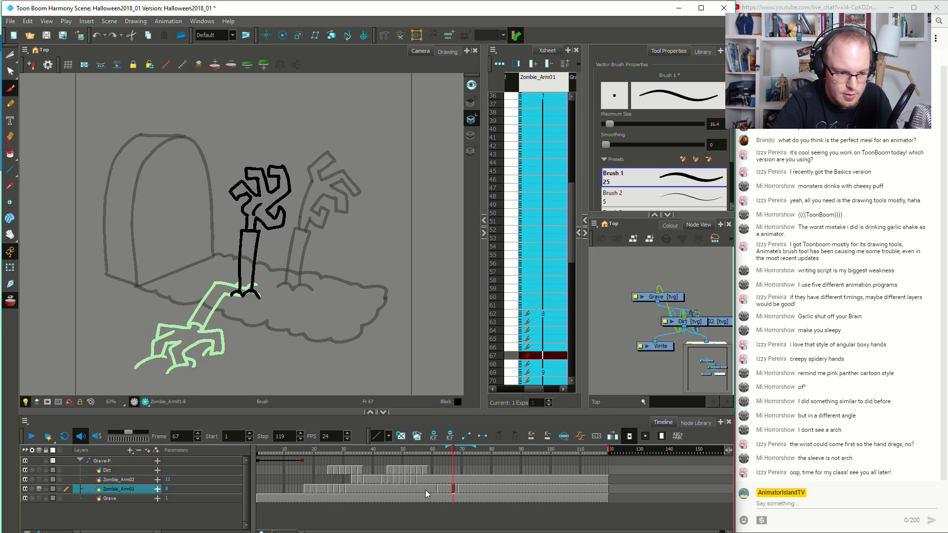
# Shift the block of Zombie_Arm01 exposures that begins with the upright-arm drawing so it starts at frame 65
pyautogui.moveTo(425, 490); pyautogui.dragTo(431, 490)
pyautogui.click(438, 487)
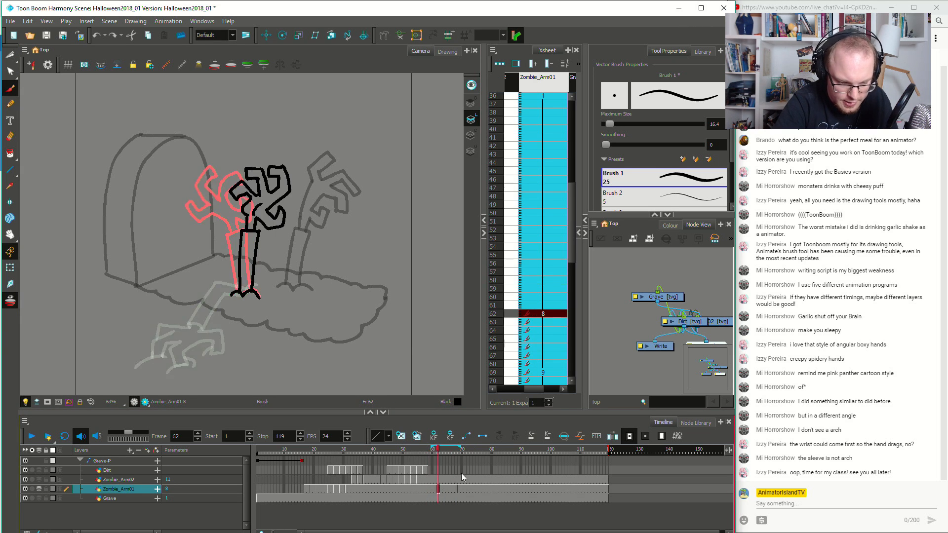
pyautogui.moveTo(442, 488); pyautogui.dragTo(451, 489)
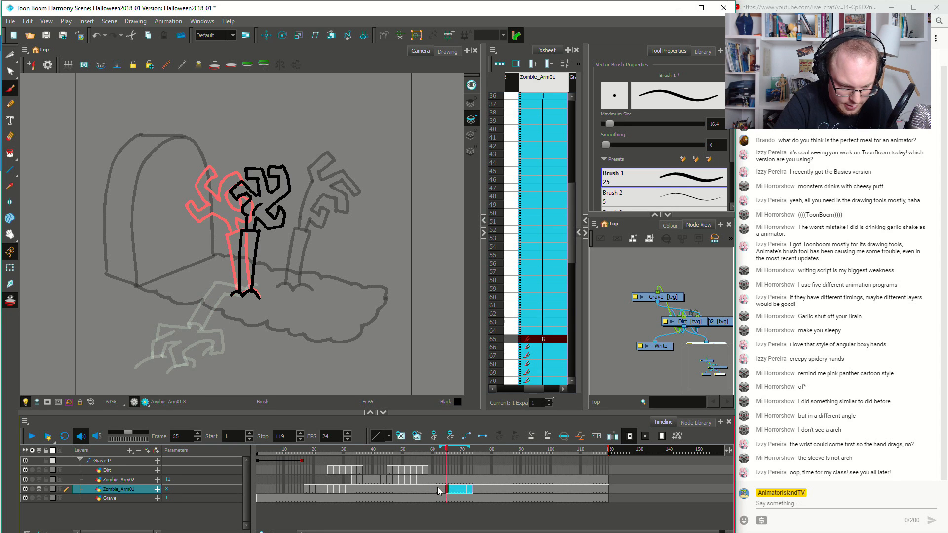
# Create a new Zombie_Arm01 drawing at frame 62 and draw the forearm sleeve as an inbetween of the rearing and upright poses
pyautogui.click(439, 488)
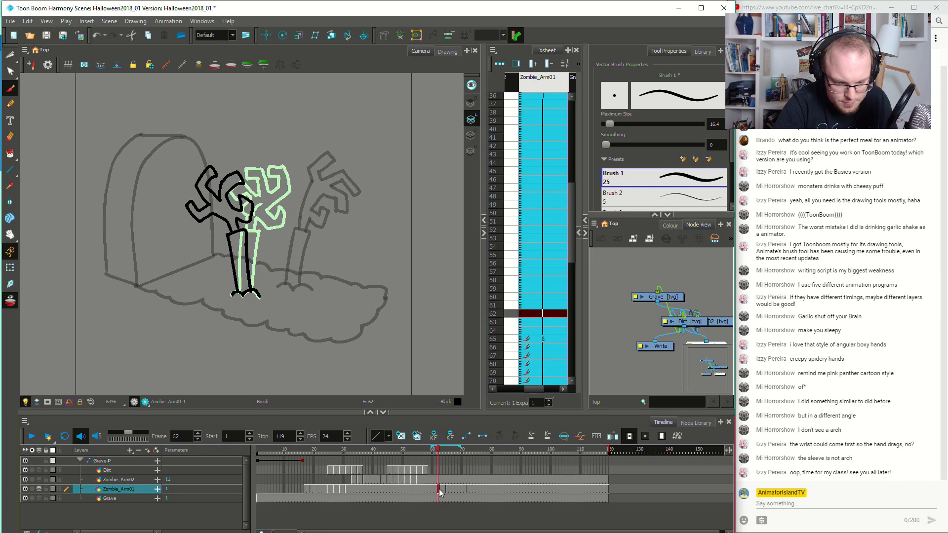
pyautogui.click(401, 435)
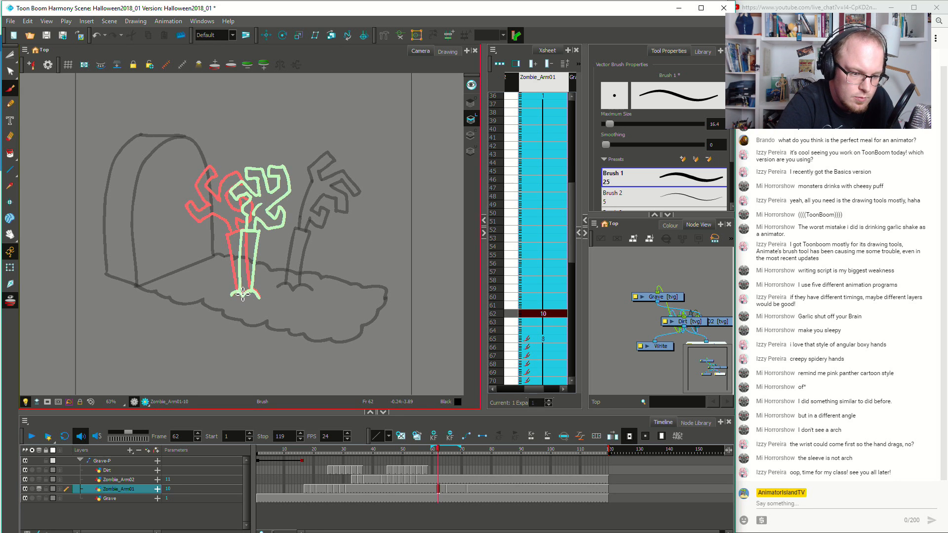
pyautogui.moveTo(241, 292)
pyautogui.mouseDown()
pyautogui.moveTo(233, 235)
pyautogui.moveTo(242, 232)
pyautogui.moveTo(251, 233)
pyautogui.moveTo(250, 280)
pyautogui.mouseUp()
# Move the start of the upright-arm drawing to frame 66 and draw a forearm with dirt at its base on a new Zombie_Arm01 drawing at frame 64
pyautogui.moveTo(440, 487); pyautogui.dragTo(450, 491)
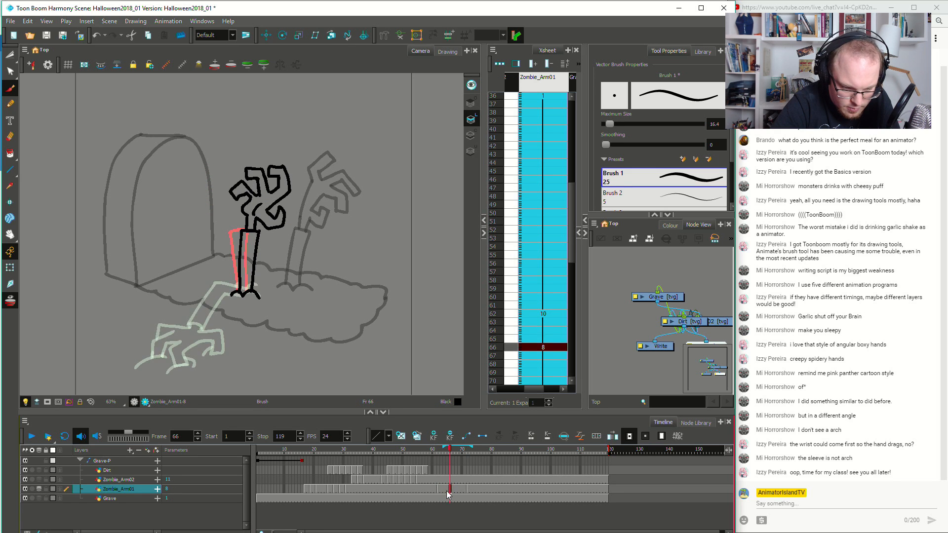
pyautogui.click(445, 491)
pyautogui.click(401, 436)
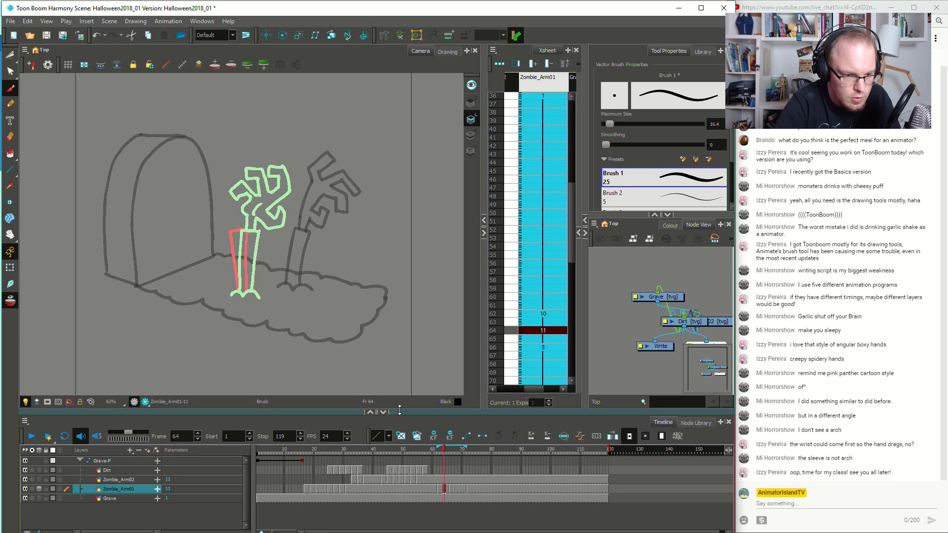
pyautogui.moveTo(240, 294)
pyautogui.mouseDown()
pyautogui.moveTo(251, 233)
pyautogui.moveTo(258, 269)
pyautogui.moveTo(255, 292)
pyautogui.moveTo(244, 297)
pyautogui.moveTo(260, 300)
pyautogui.mouseUp()
pyautogui.hotkey('ctrl', 'z')
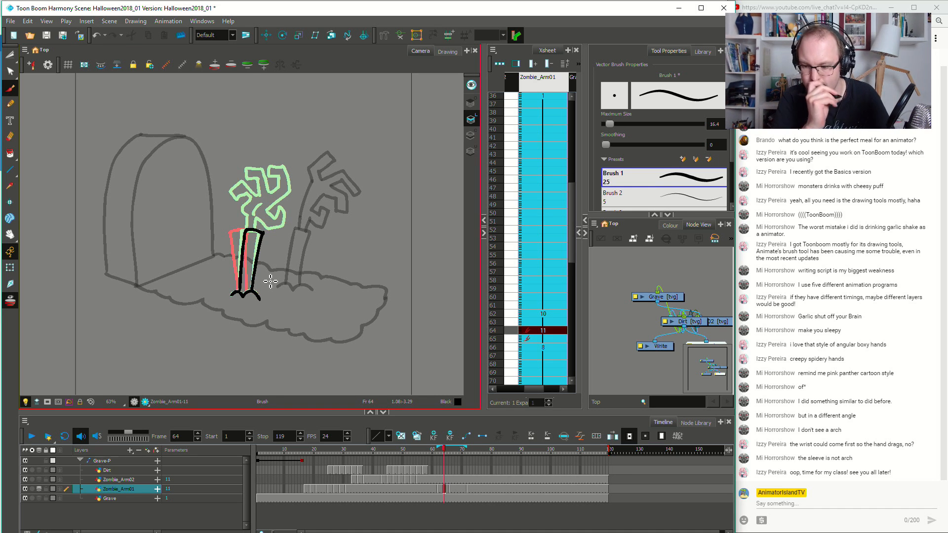
# Draw the wrist, palm and bent fingers on the frame 62 Zombie_Arm01 inbetween, close to the preceding rearing pose
pyautogui.click(441, 490)
pyautogui.press('f')
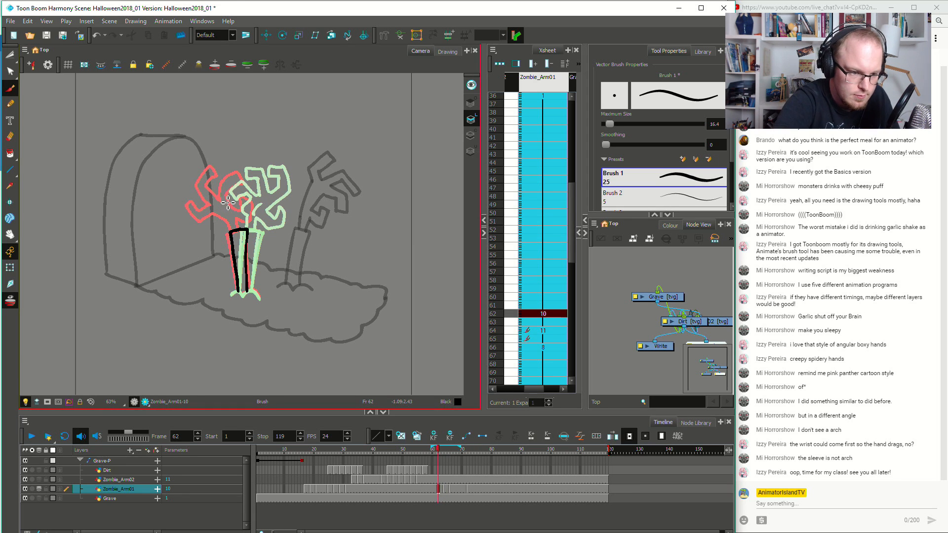
pyautogui.moveTo(232, 225)
pyautogui.mouseDown()
pyautogui.moveTo(208, 223)
pyautogui.moveTo(200, 202)
pyautogui.moveTo(208, 195)
pyautogui.moveTo(211, 208)
pyautogui.moveTo(220, 206)
pyautogui.moveTo(212, 184)
pyautogui.moveTo(221, 172)
pyautogui.moveTo(229, 200)
pyautogui.moveTo(238, 174)
pyautogui.moveTo(254, 181)
pyautogui.moveTo(241, 204)
pyautogui.moveTo(237, 189)
pyautogui.moveTo(244, 206)
pyautogui.moveTo(255, 198)
pyautogui.moveTo(262, 206)
pyautogui.moveTo(260, 217)
pyautogui.moveTo(244, 225)
pyautogui.moveTo(231, 196)
pyautogui.mouseUp()
pyautogui.hotkey('ctrl', 'z')
pyautogui.hotkey('ctrl', 'z')
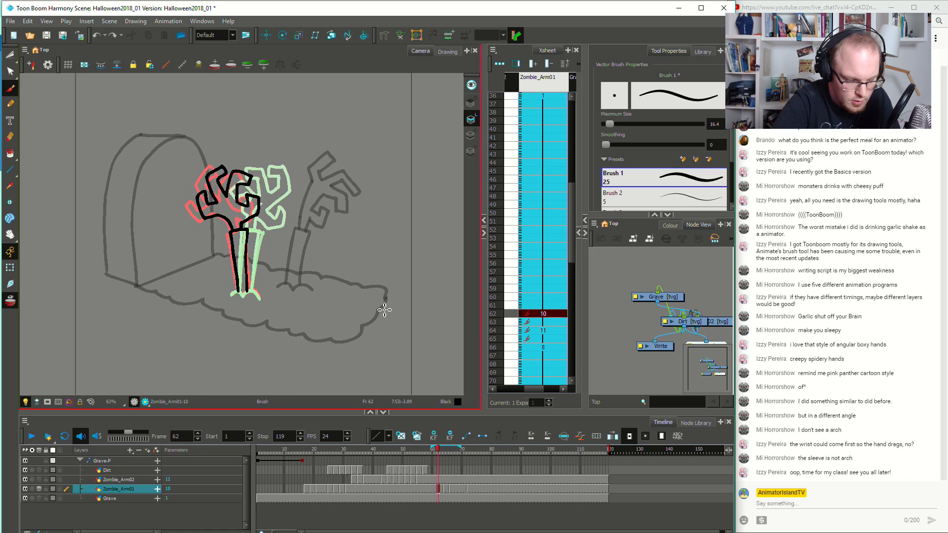
# Draw the wrist and clawed fingers on the frame 64 Zombie_Arm01 drawing, between the frame 62 hand and the upright hand
pyautogui.click(444, 489)
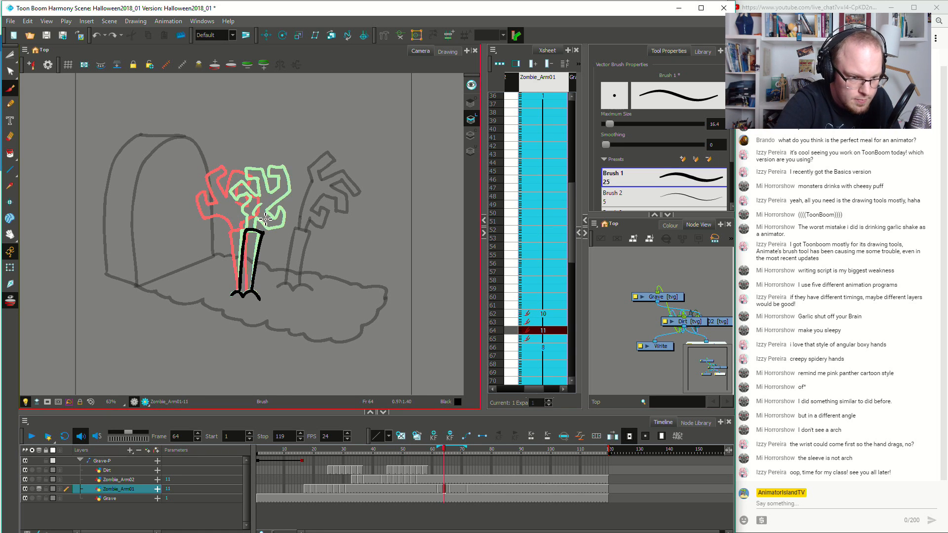
pyautogui.hotkey('ctrl', 'z')
pyautogui.moveTo(258, 230)
pyautogui.mouseDown()
pyautogui.moveTo(272, 216)
pyautogui.moveTo(265, 199)
pyautogui.moveTo(258, 196)
pyautogui.moveTo(261, 211)
pyautogui.moveTo(226, 206)
pyautogui.moveTo(224, 174)
pyautogui.moveTo(236, 199)
pyautogui.moveTo(244, 165)
pyautogui.mouseUp()
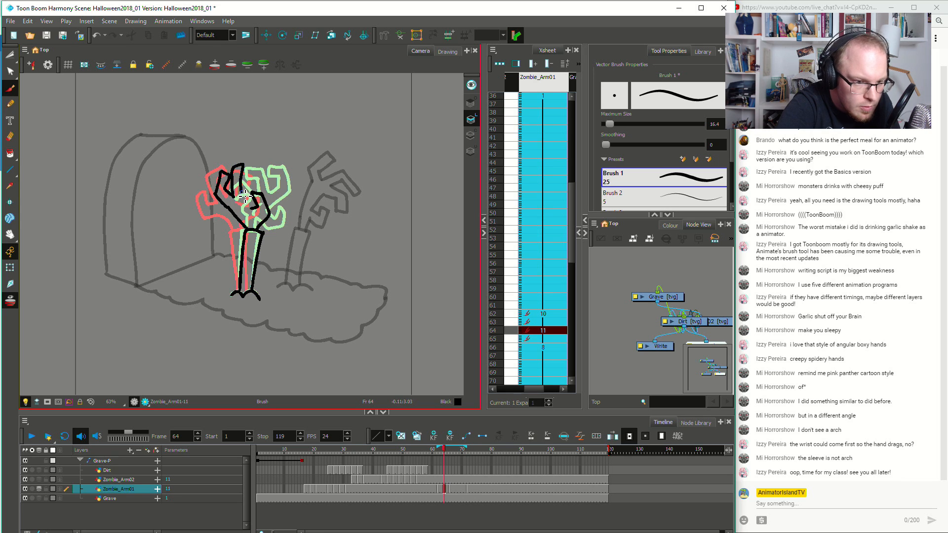
pyautogui.hotkey('ctrl', 'z')
pyautogui.hotkey('ctrl', 'z')
pyautogui.hotkey('ctrl', 'z')
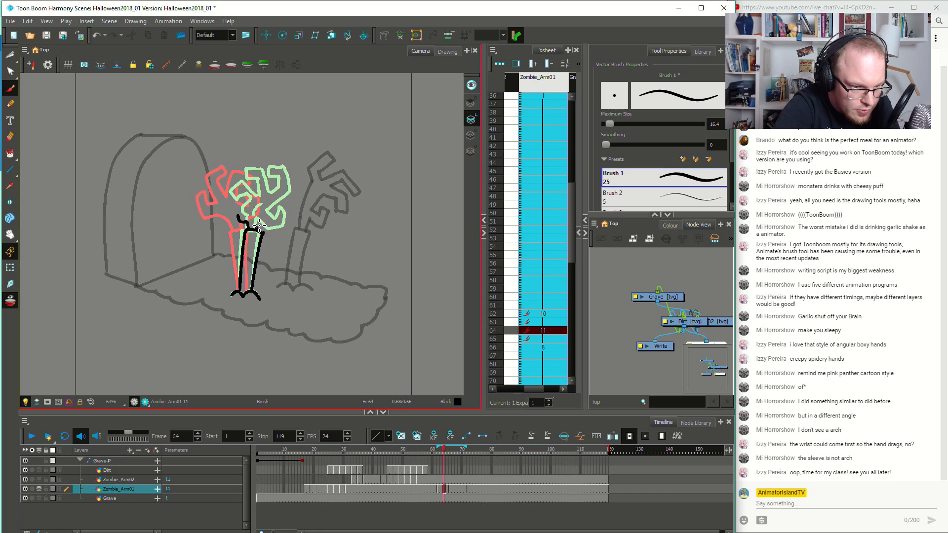
pyautogui.moveTo(277, 218); pyautogui.dragTo(270, 191)
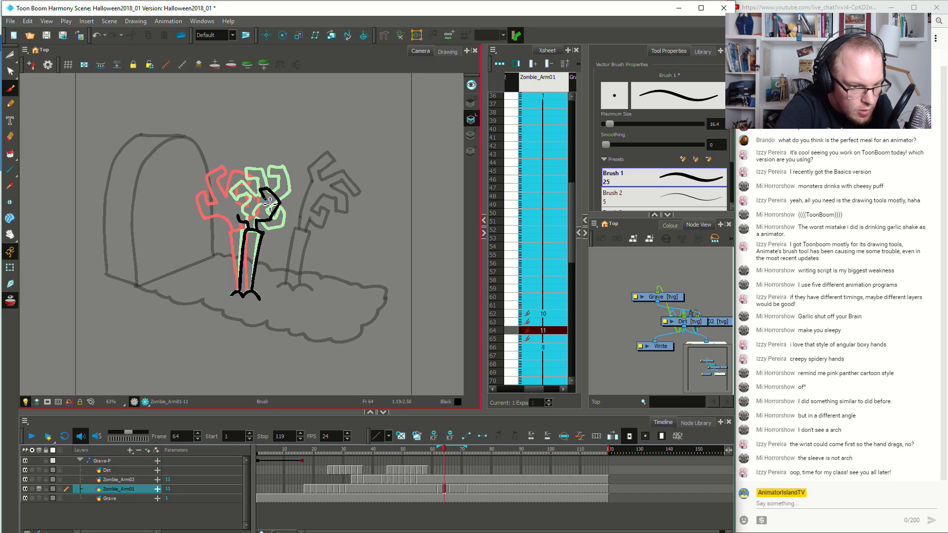
pyautogui.hotkey('ctrl', 'z')
pyautogui.hotkey('ctrl', 'z')
pyautogui.moveTo(273, 213)
pyautogui.mouseDown()
pyautogui.moveTo(270, 184)
pyautogui.moveTo(259, 170)
pyautogui.moveTo(245, 168)
pyautogui.moveTo(247, 180)
pyautogui.moveTo(230, 177)
pyautogui.moveTo(225, 187)
pyautogui.moveTo(243, 199)
pyautogui.moveTo(220, 203)
pyautogui.moveTo(241, 207)
pyautogui.mouseUp()
pyautogui.hotkey('ctrl', 'z')
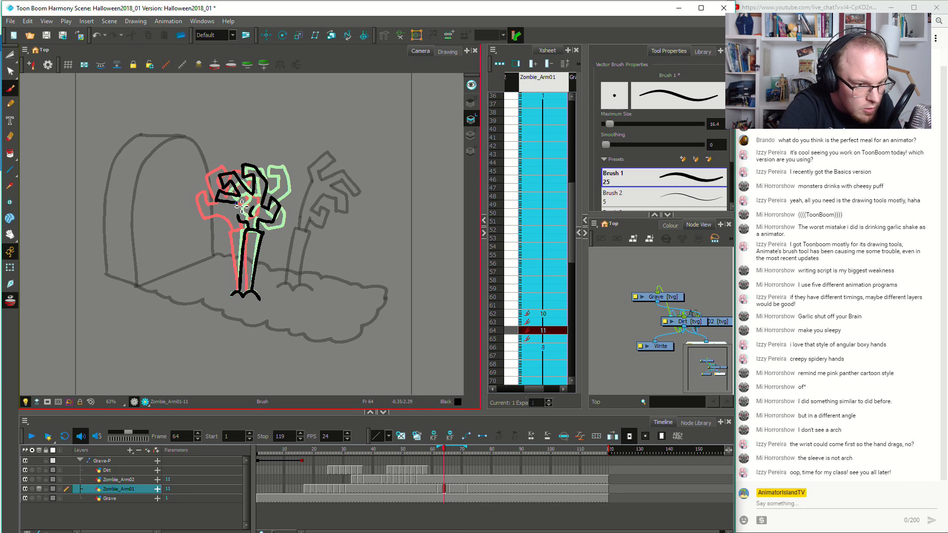
# Play the animation from just before the arm's swing and again from the first frame to review the new inbetweens
pyautogui.press('Return')
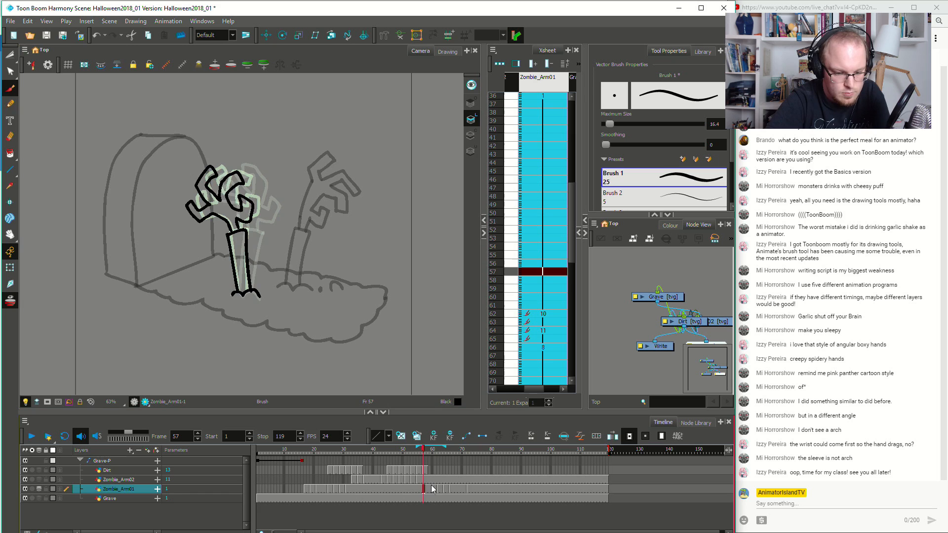
pyautogui.click(430, 481)
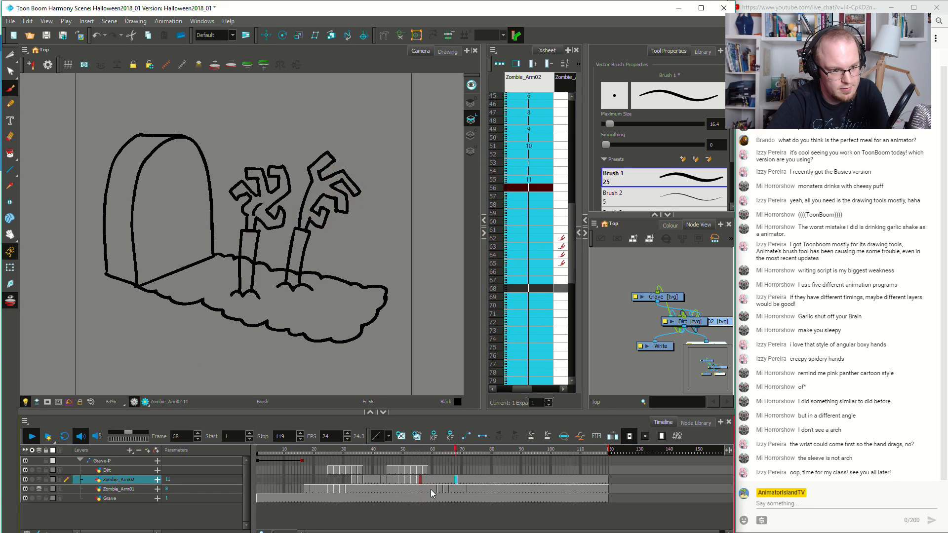
pyautogui.press('Return')
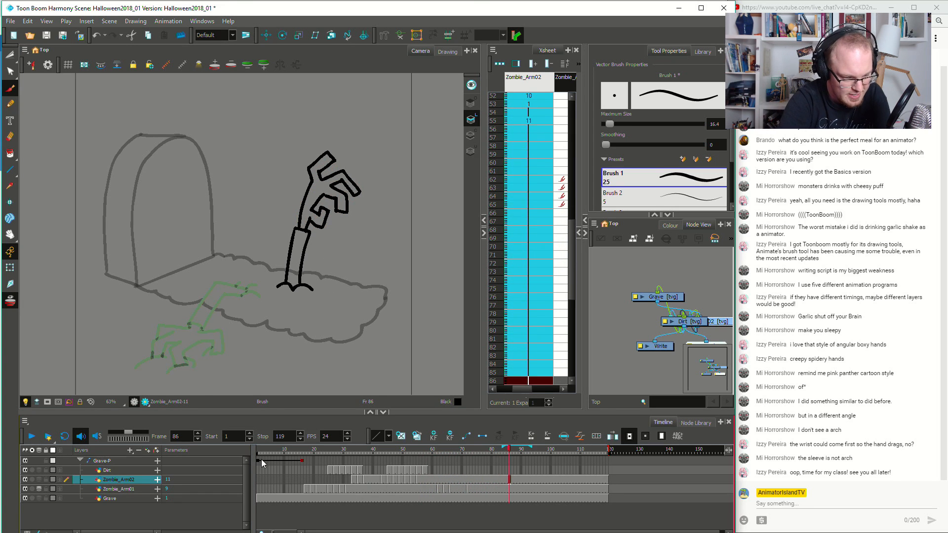
pyautogui.click(258, 460)
pyautogui.press('Return')
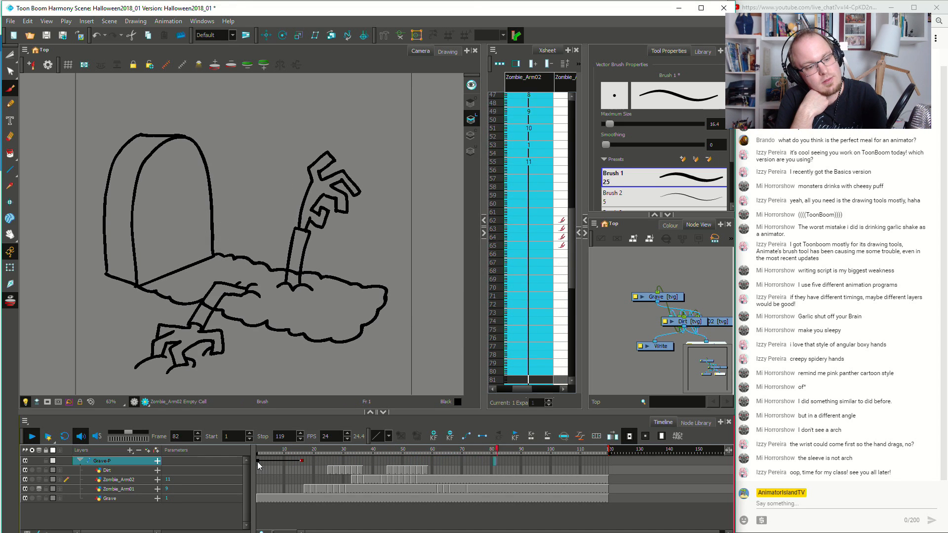
# Replay the first arm's swing and slam from several nearby frames to check the length of the upright hold
pyautogui.click(443, 490)
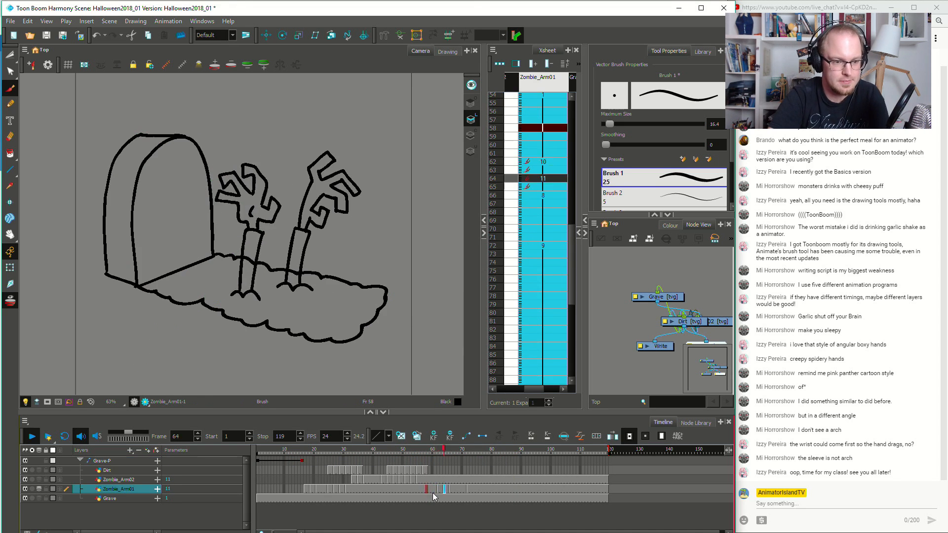
pyautogui.press('Return')
pyautogui.click(467, 489)
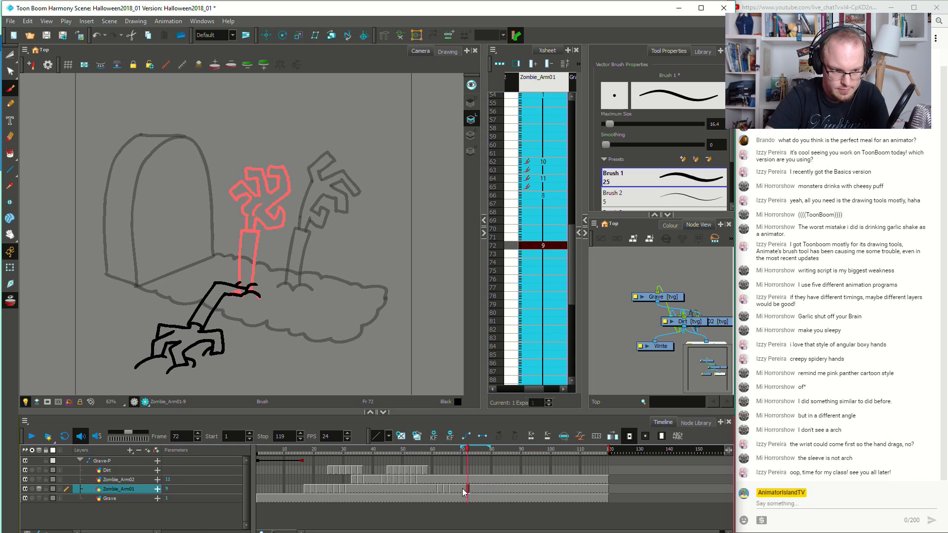
pyautogui.click(463, 488)
pyautogui.click(433, 489)
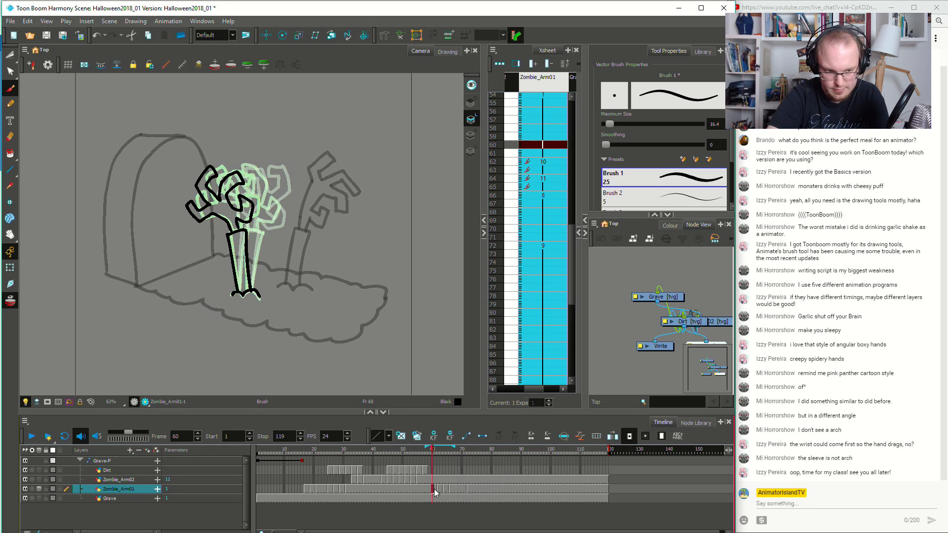
pyautogui.press('Return')
pyautogui.press('Return')
pyautogui.click(423, 486)
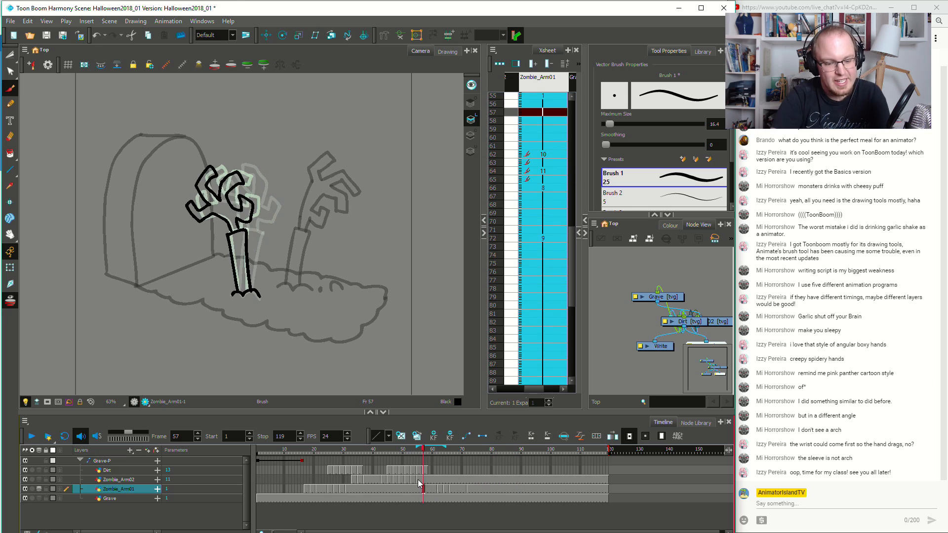
pyautogui.press('Return')
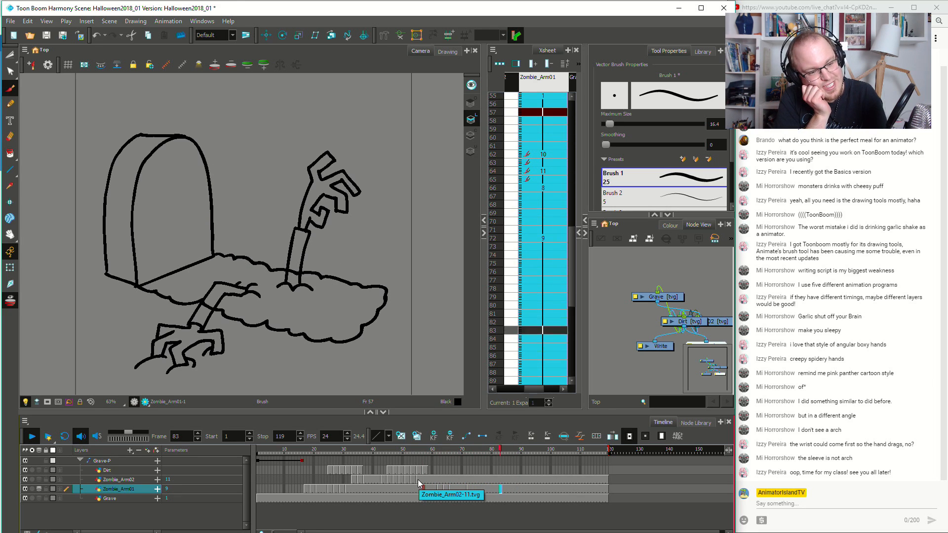
pyautogui.click(453, 490)
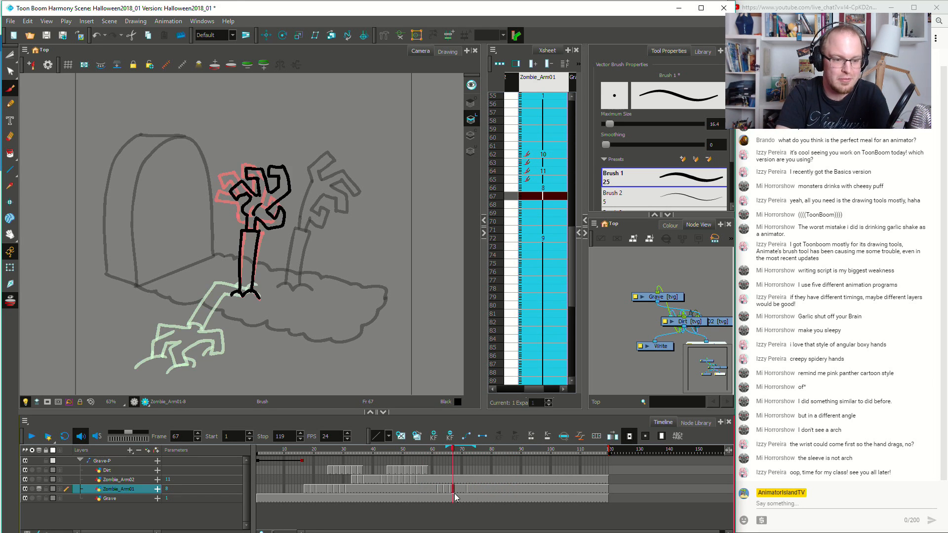
pyautogui.press('Return')
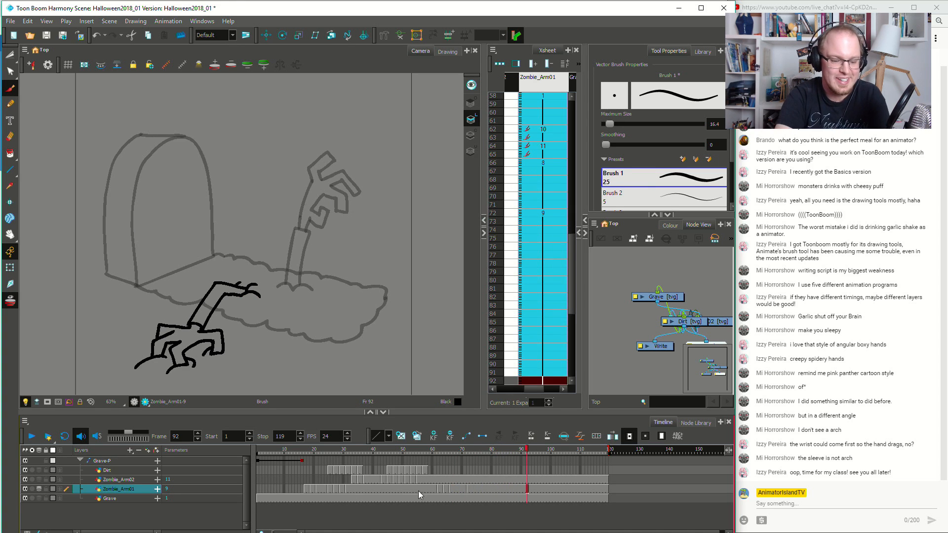
pyautogui.click(419, 488)
pyautogui.press('Return')
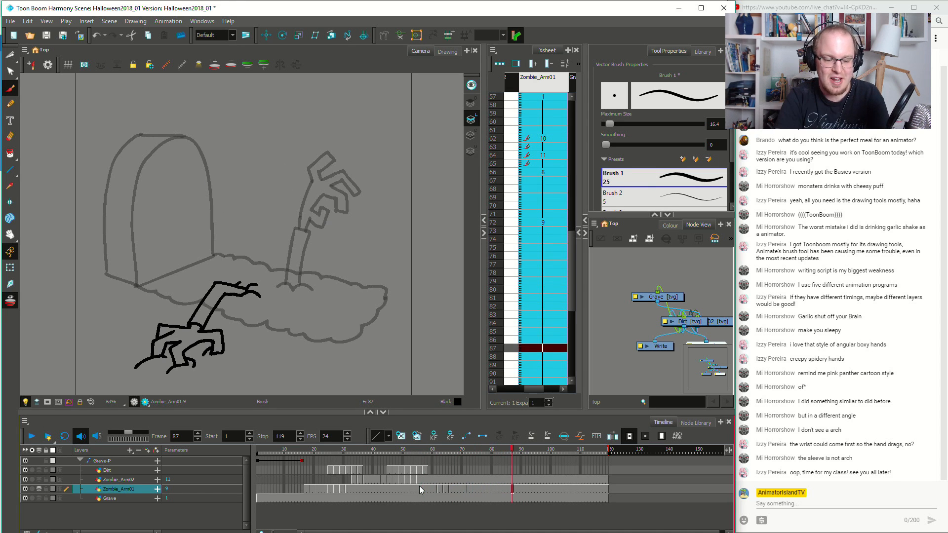
pyautogui.click(450, 488)
pyautogui.press('Return')
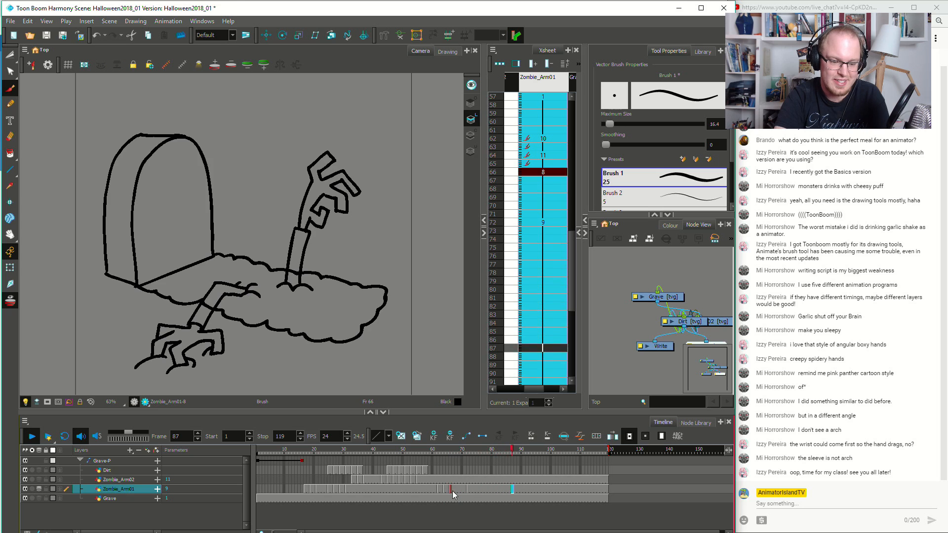
# Extend the upright-arm hold on Zombie_Arm01 by moving the start of the fallen-arm drawing to frame 74
pyautogui.click(451, 488)
pyautogui.click(467, 492)
pyautogui.moveTo(469, 490); pyautogui.dragTo(474, 489)
# Play back the scene from the start and from around frame 59 to check the timing of the longer hold before the slam
pyautogui.press('Return')
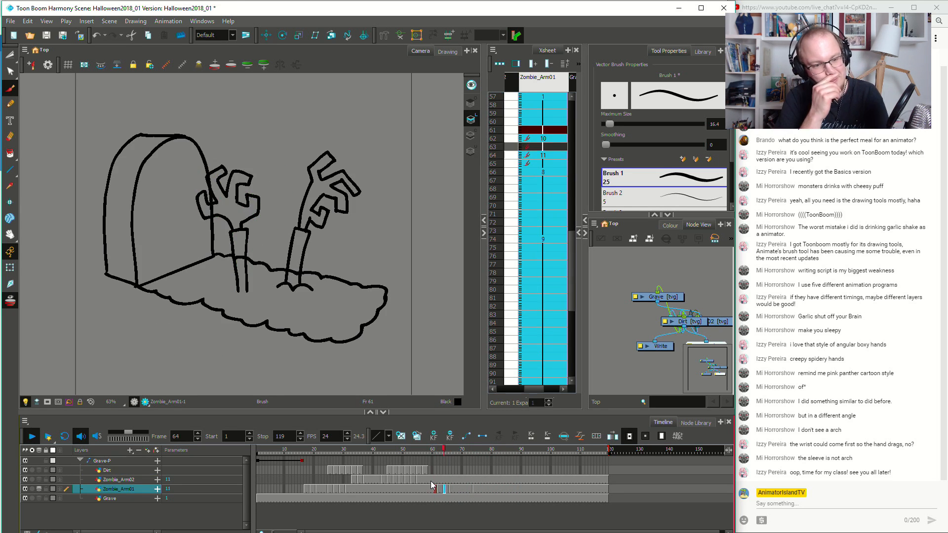
pyautogui.press('Return')
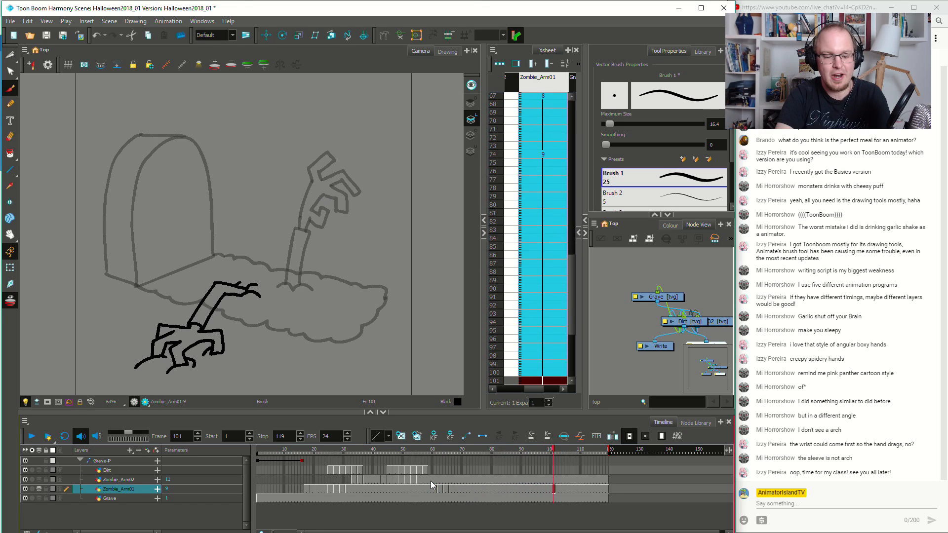
pyautogui.press('Return')
pyautogui.press('Return')
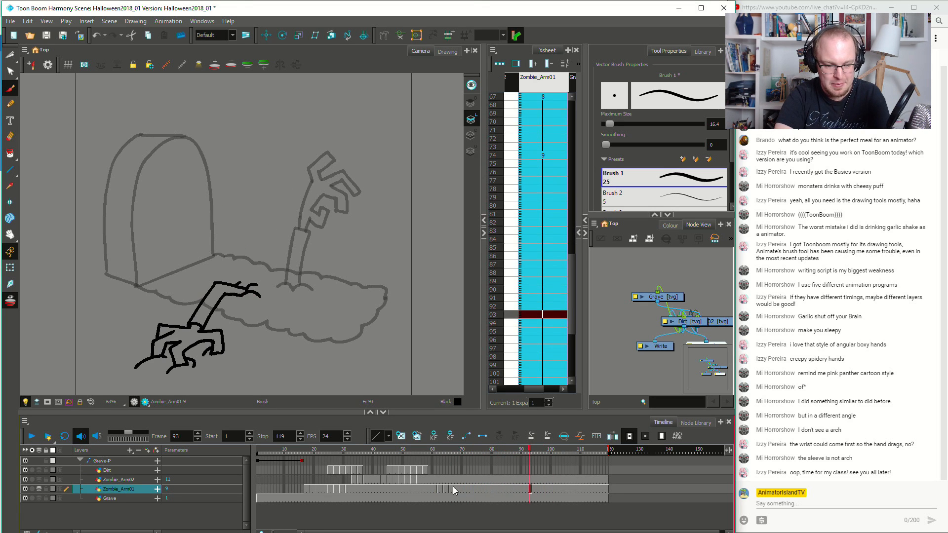
pyautogui.press('Return')
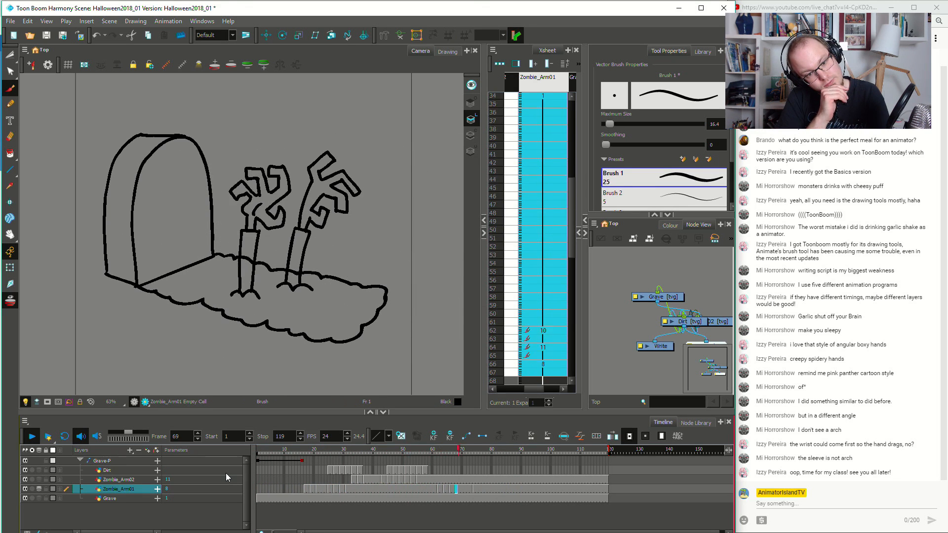
pyautogui.press('Return')
pyautogui.click(429, 489)
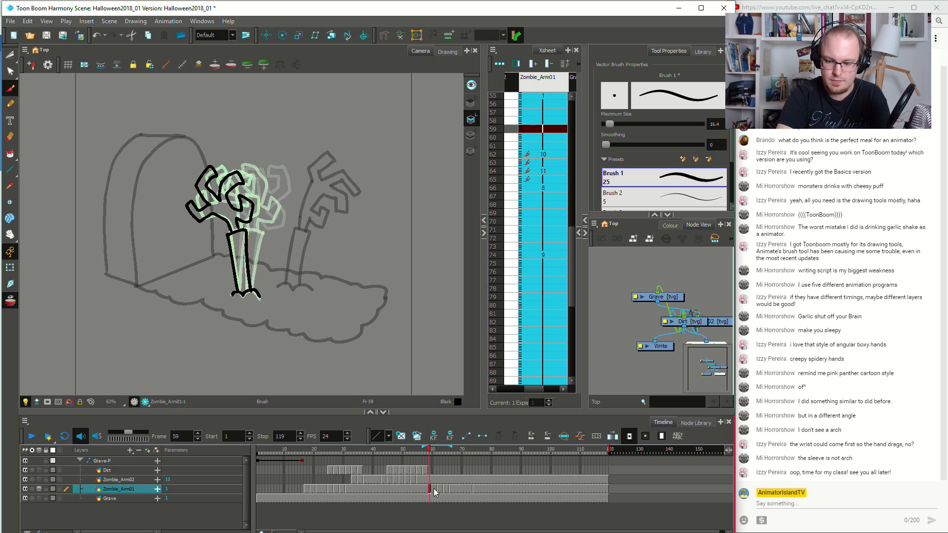
pyautogui.press('Return')
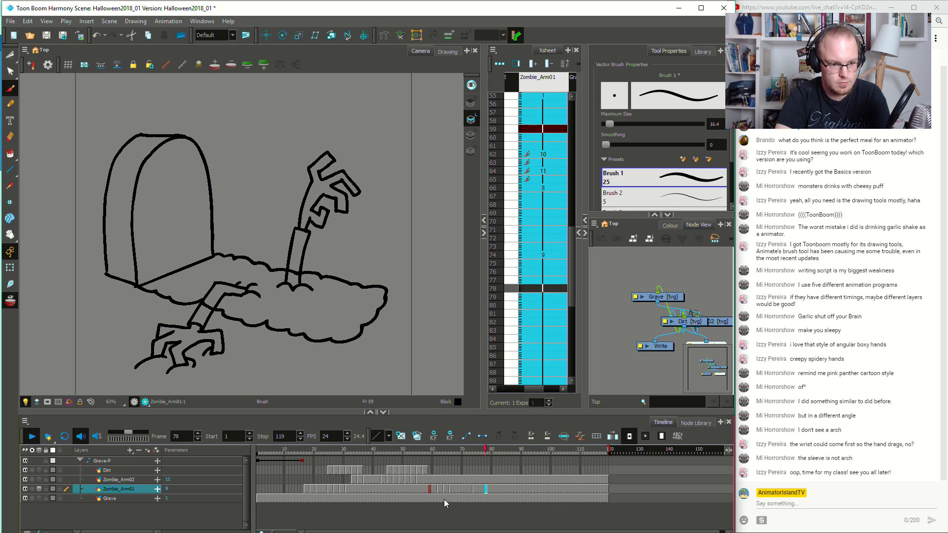
pyautogui.press('Return')
# Create a blank drawing on Zombie_Arm01 at frame 72, just before the fallen-arm drawing
pyautogui.click(474, 491)
pyautogui.click(467, 488)
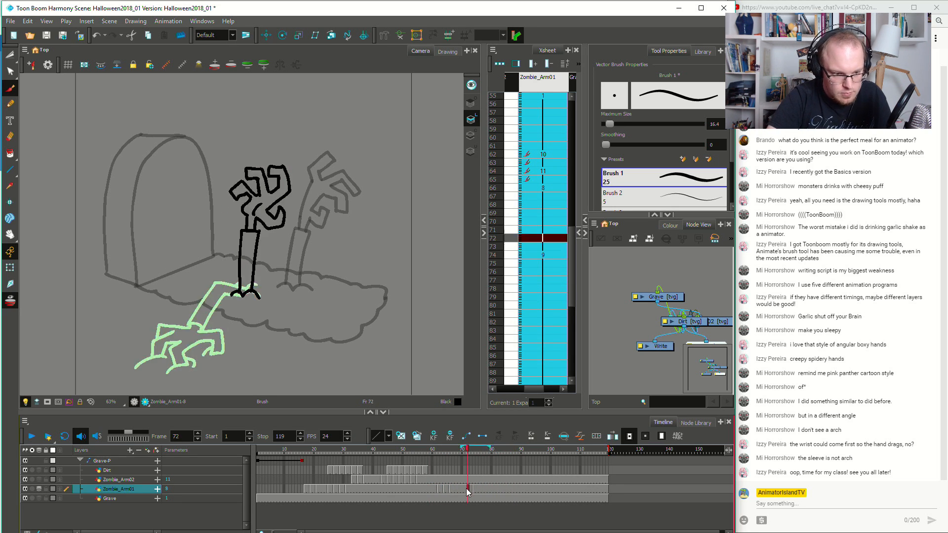
pyautogui.click(466, 488)
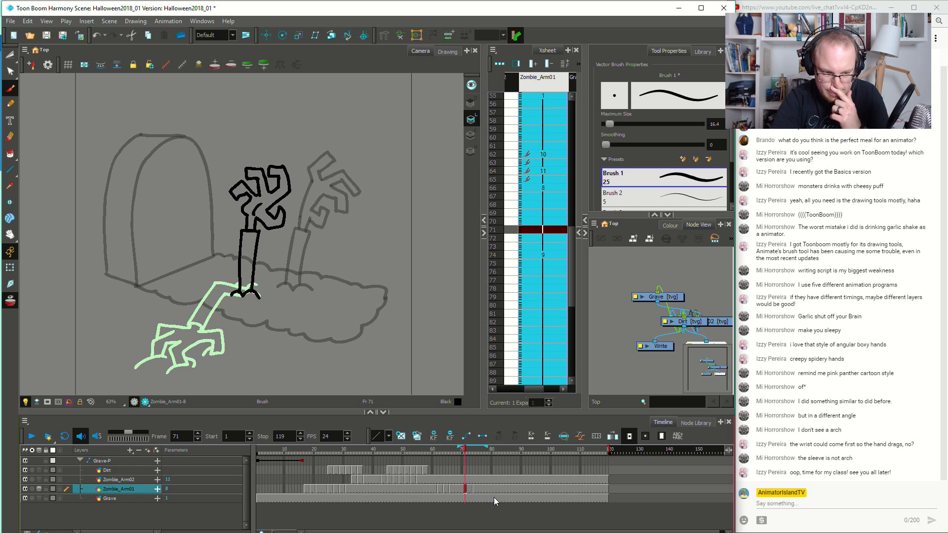
pyautogui.click(467, 489)
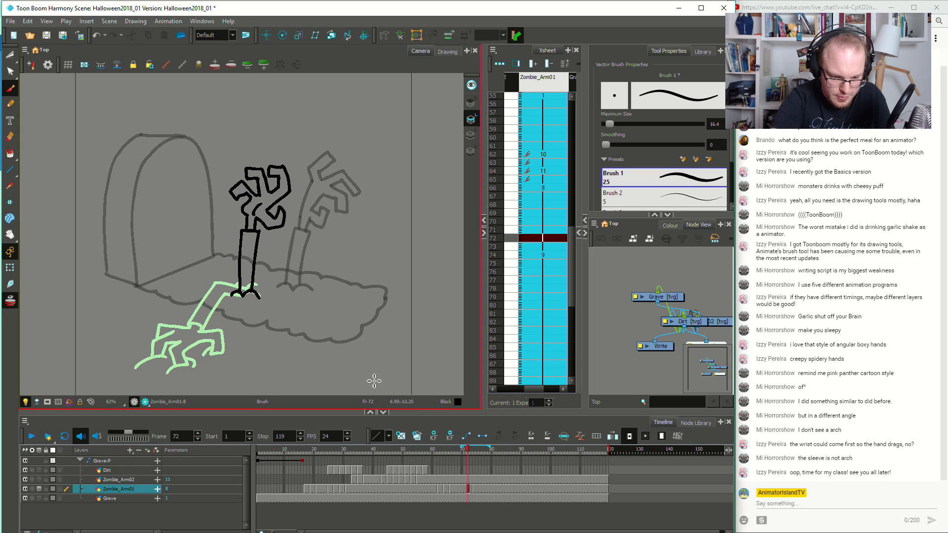
pyautogui.click(401, 437)
# Draw the slammed hand's thumb side and first bent fingers slightly lower than the onion-skinned fallen hand at frame 72
pyautogui.moveTo(198, 332)
pyautogui.mouseDown()
pyautogui.moveTo(223, 333)
pyautogui.moveTo(156, 338)
pyautogui.moveTo(143, 360)
pyautogui.mouseUp()
pyautogui.hotkey('ctrl', 'z')
pyautogui.hotkey('ctrl', 'z')
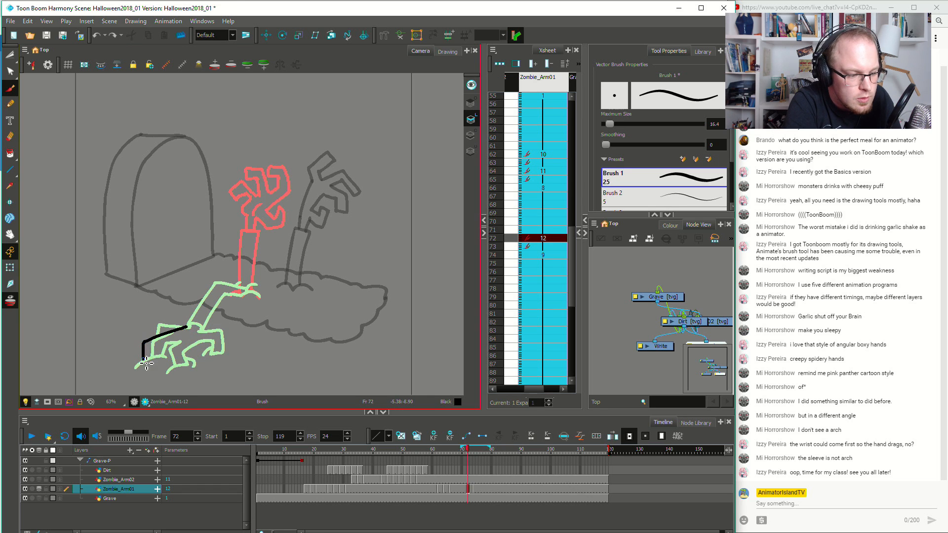
pyautogui.moveTo(181, 333)
pyautogui.mouseDown()
pyautogui.moveTo(149, 359)
pyautogui.moveTo(157, 373)
pyautogui.moveTo(175, 355)
pyautogui.moveTo(166, 366)
pyautogui.moveTo(186, 378)
pyautogui.moveTo(192, 368)
pyautogui.mouseUp()
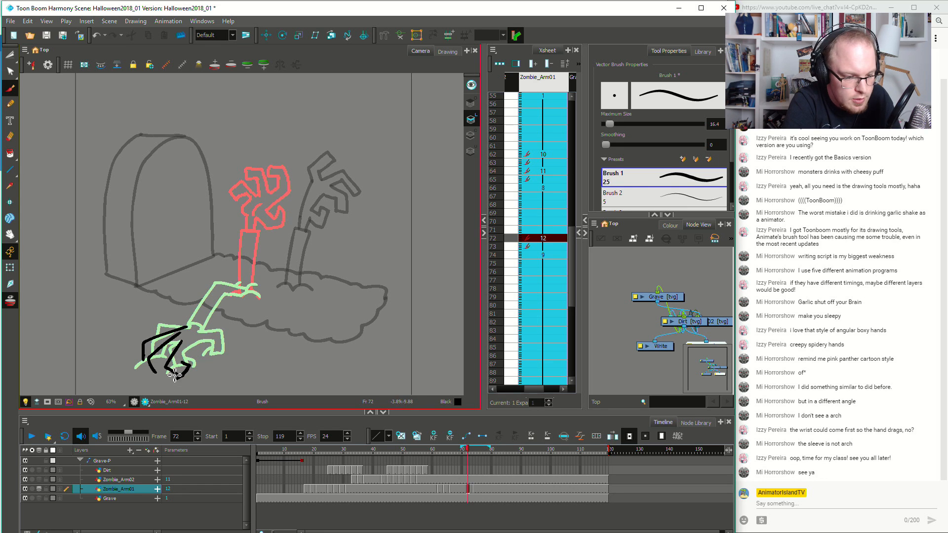
pyautogui.moveTo(168, 373)
pyautogui.mouseDown()
pyautogui.moveTo(160, 365)
pyautogui.moveTo(173, 351)
pyautogui.moveTo(161, 363)
pyautogui.moveTo(179, 349)
pyautogui.mouseUp()
pyautogui.hotkey('ctrl', 'z')
pyautogui.hotkey('ctrl', 'z')
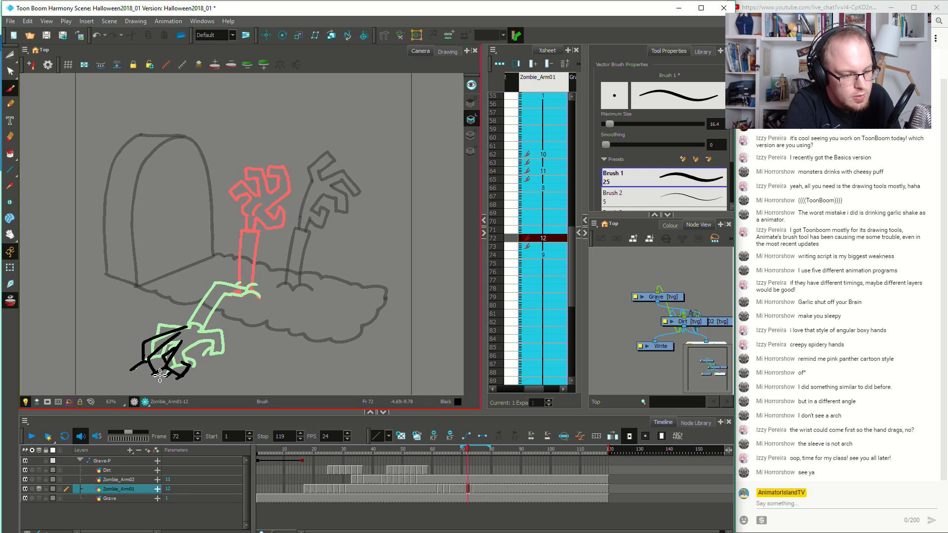
# Add the hand's outer finger and wrist line, and try a first forearm stroke up toward the elbow
pyautogui.moveTo(185, 366)
pyautogui.mouseDown()
pyautogui.moveTo(201, 345)
pyautogui.moveTo(225, 351)
pyautogui.mouseUp()
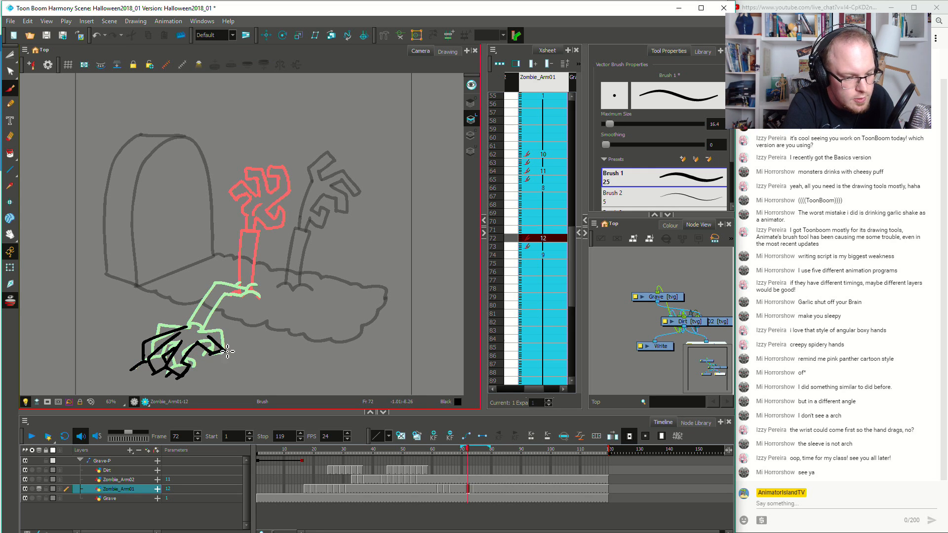
pyautogui.moveTo(190, 321)
pyautogui.mouseDown()
pyautogui.moveTo(149, 353)
pyautogui.moveTo(168, 374)
pyautogui.moveTo(202, 324)
pyautogui.moveTo(194, 326)
pyautogui.mouseUp()
pyautogui.hotkey('alt', 'b')
pyautogui.hotkey('ctrl', 'z')
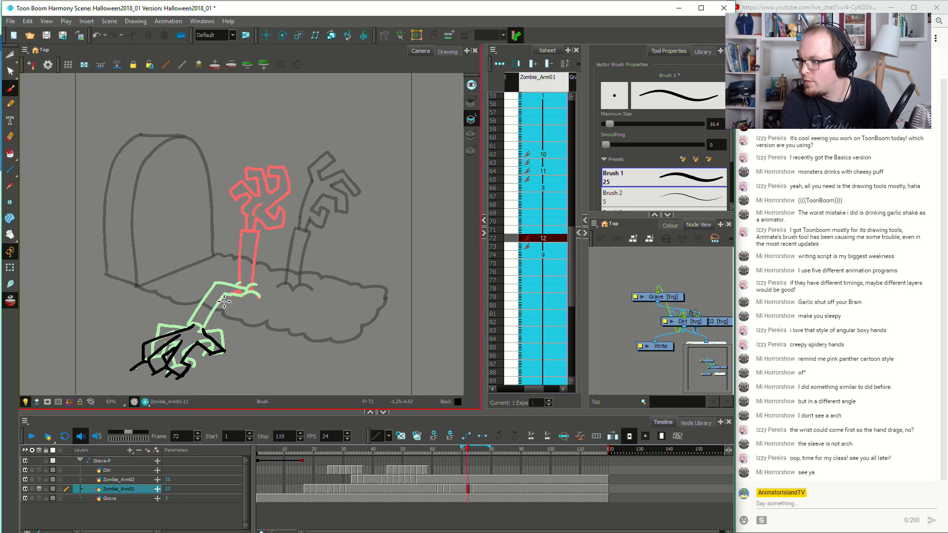
pyautogui.moveTo(195, 327)
pyautogui.mouseDown()
pyautogui.moveTo(211, 329)
pyautogui.moveTo(213, 296)
pyautogui.mouseUp()
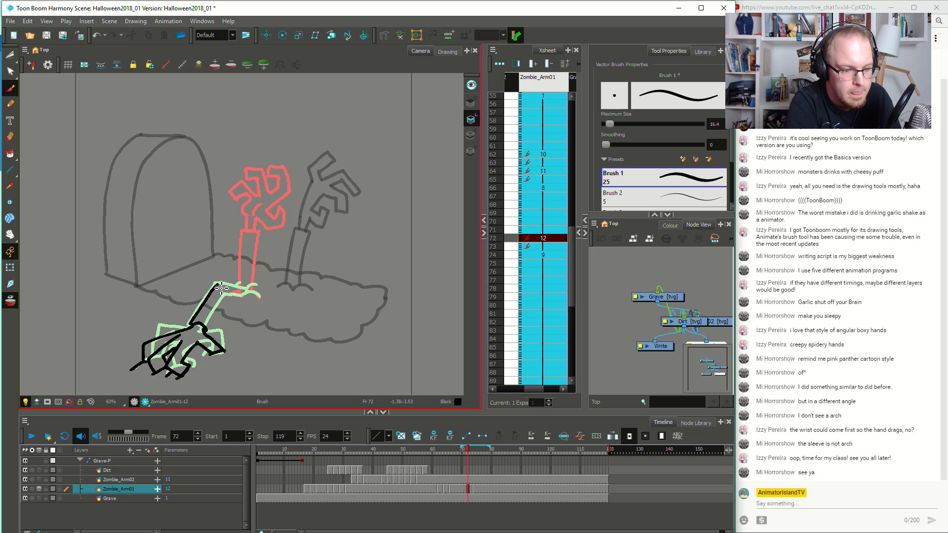
pyautogui.hotkey('ctrl', 'z')
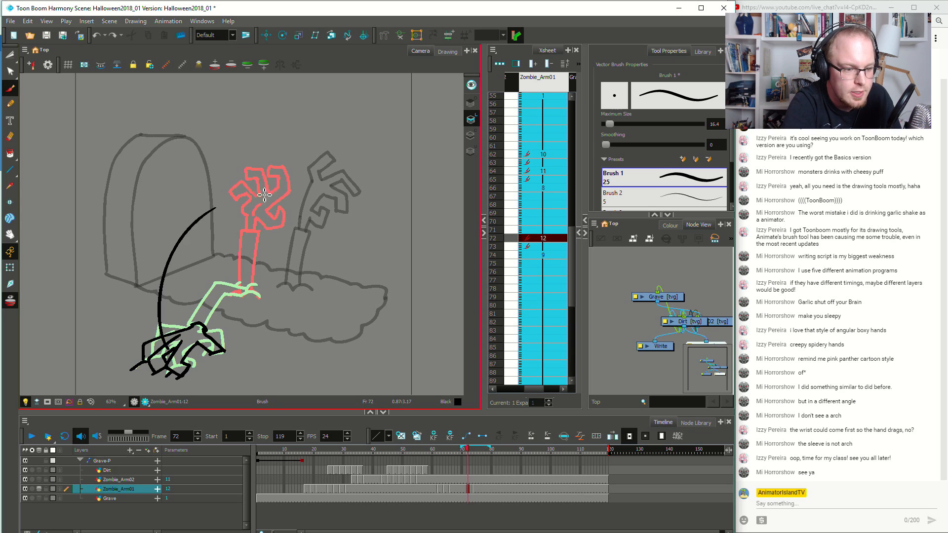
# Draw two curved motion lines sweeping up from the slammed hand toward the upright hand's position, redoing strokes until the arcs flow
pyautogui.moveTo(167, 355)
pyautogui.mouseDown()
pyautogui.moveTo(186, 231)
pyautogui.moveTo(263, 184)
pyautogui.mouseUp()
pyautogui.hotkey('ctrl', 'z')
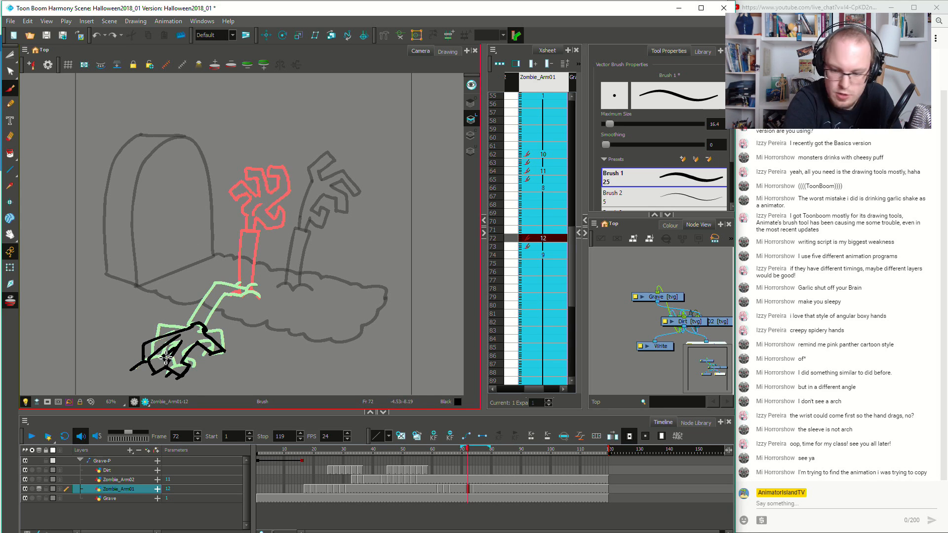
pyautogui.moveTo(166, 360); pyautogui.dragTo(252, 173)
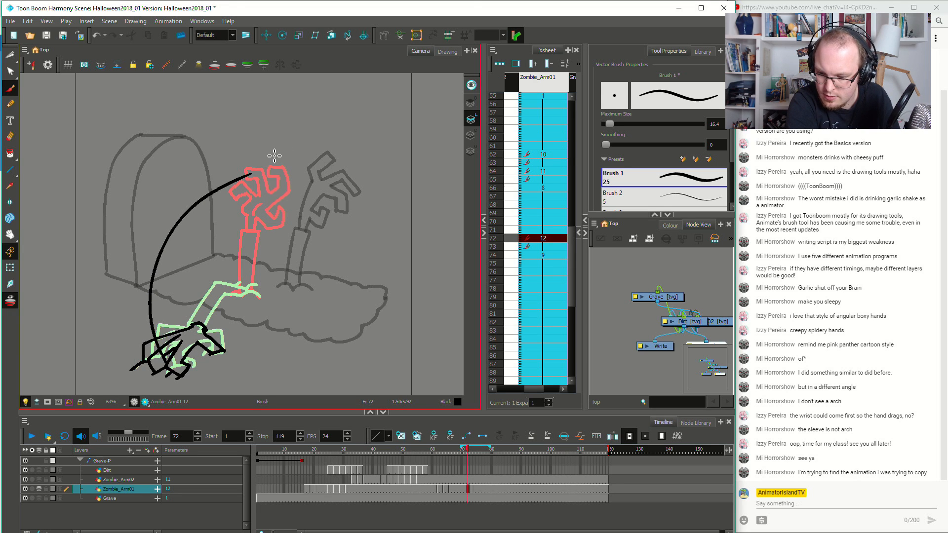
pyautogui.hotkey('ctrl', 'z')
pyautogui.moveTo(166, 358); pyautogui.dragTo(245, 192)
pyautogui.moveTo(171, 351)
pyautogui.mouseDown()
pyautogui.moveTo(163, 334)
pyautogui.moveTo(240, 187)
pyautogui.mouseUp()
pyautogui.hotkey('ctrl', 'z')
pyautogui.moveTo(173, 349)
pyautogui.mouseDown()
pyautogui.moveTo(198, 223)
pyautogui.moveTo(236, 188)
pyautogui.mouseUp()
pyautogui.hotkey('ctrl', 'z')
pyautogui.moveTo(172, 349)
pyautogui.mouseDown()
pyautogui.moveTo(165, 305)
pyautogui.moveTo(235, 194)
pyautogui.mouseUp()
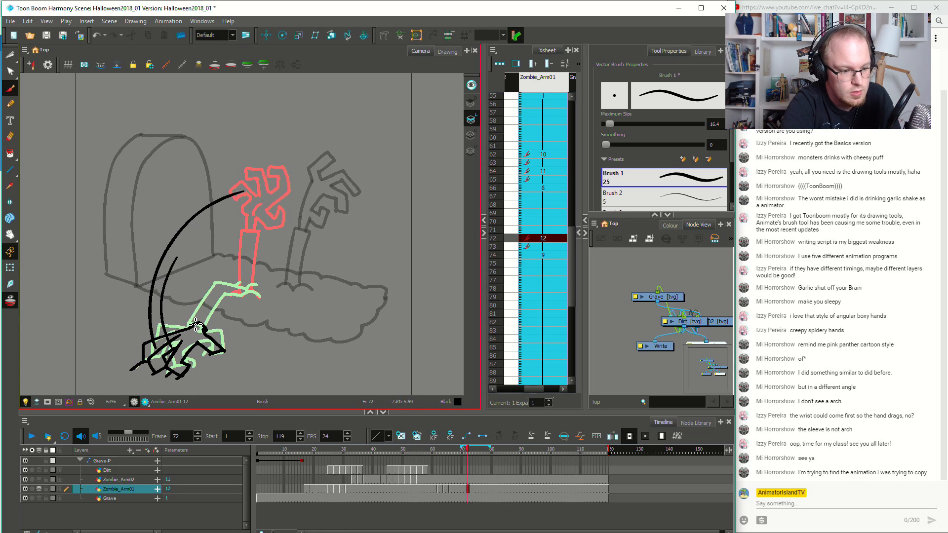
# Draw both edges of the bent forearm from the wrist over the elbow toward the dirt
pyautogui.moveTo(192, 326); pyautogui.dragTo(219, 284)
pyautogui.hotkey('ctrl', 'z')
pyautogui.moveTo(192, 325); pyautogui.dragTo(217, 283)
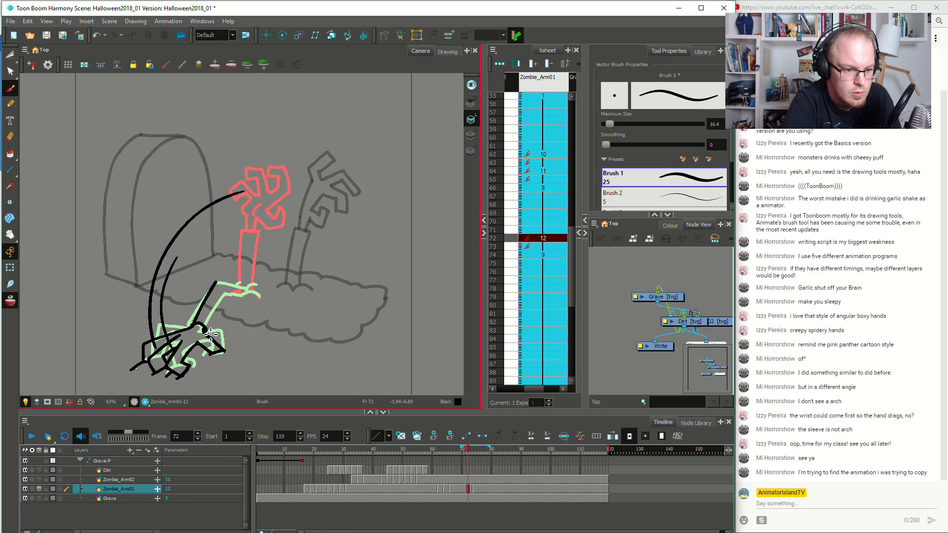
pyautogui.moveTo(210, 330); pyautogui.dragTo(228, 298)
pyautogui.hotkey('ctrl', 'z')
pyautogui.moveTo(207, 332)
pyautogui.mouseDown()
pyautogui.moveTo(227, 298)
pyautogui.moveTo(240, 300)
pyautogui.moveTo(239, 287)
pyautogui.moveTo(219, 281)
pyautogui.mouseUp()
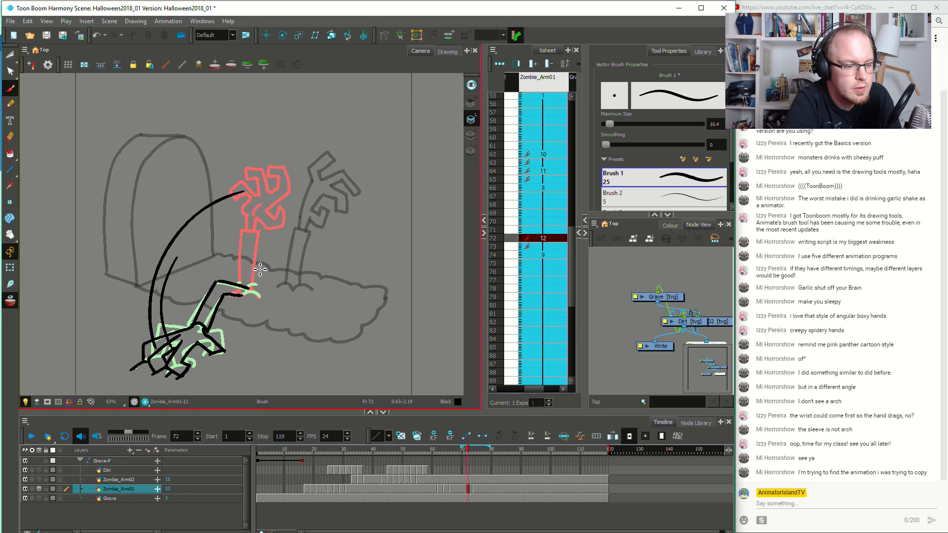
# Play back the slam from around frames 65 and 60 to check the new impact drawing
pyautogui.click(445, 487)
pyautogui.press('Return')
pyautogui.press('Return')
pyautogui.click(432, 488)
pyautogui.press('Return')
pyautogui.press('Return')
# Play the scene from around frame 17 and from the first frame to review both arms' timing
pyautogui.click(304, 487)
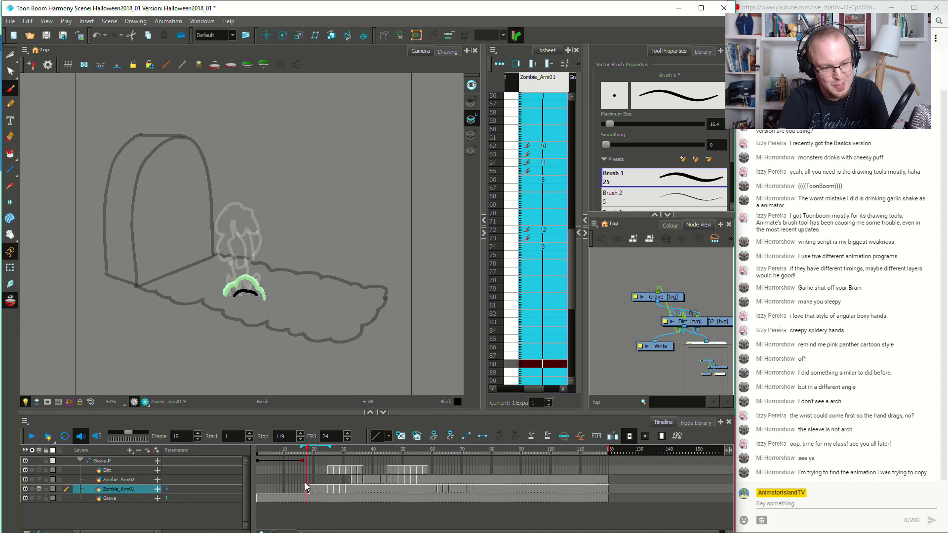
pyautogui.press('Return')
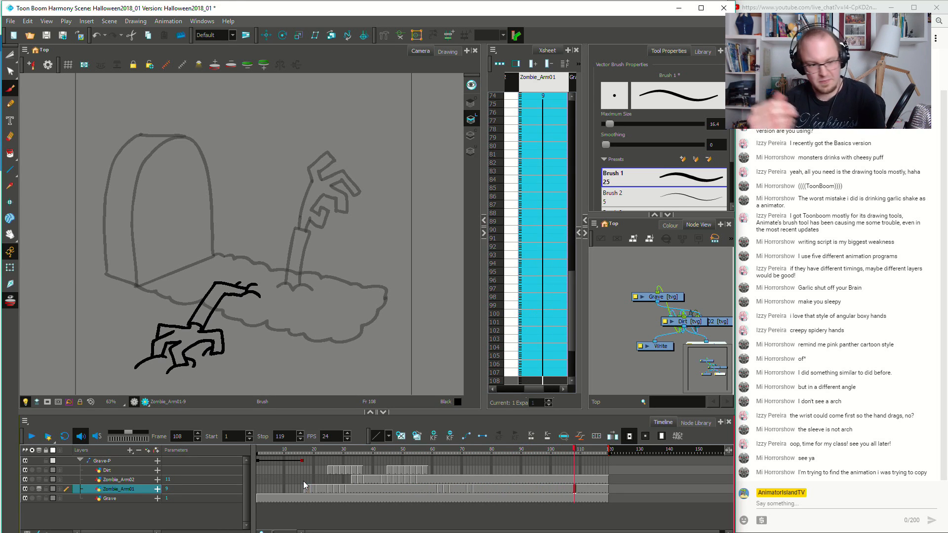
pyautogui.click(259, 452)
pyautogui.press('Return')
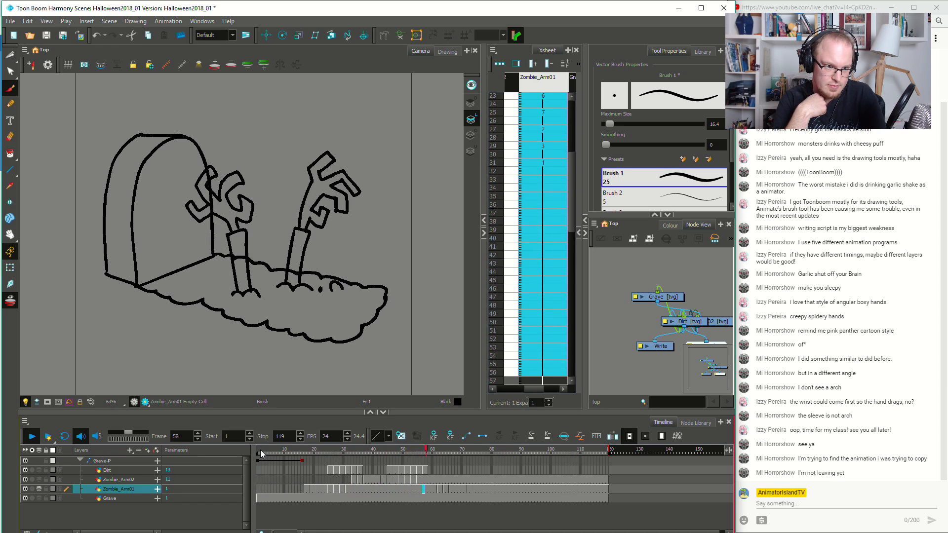
pyautogui.click(298, 477)
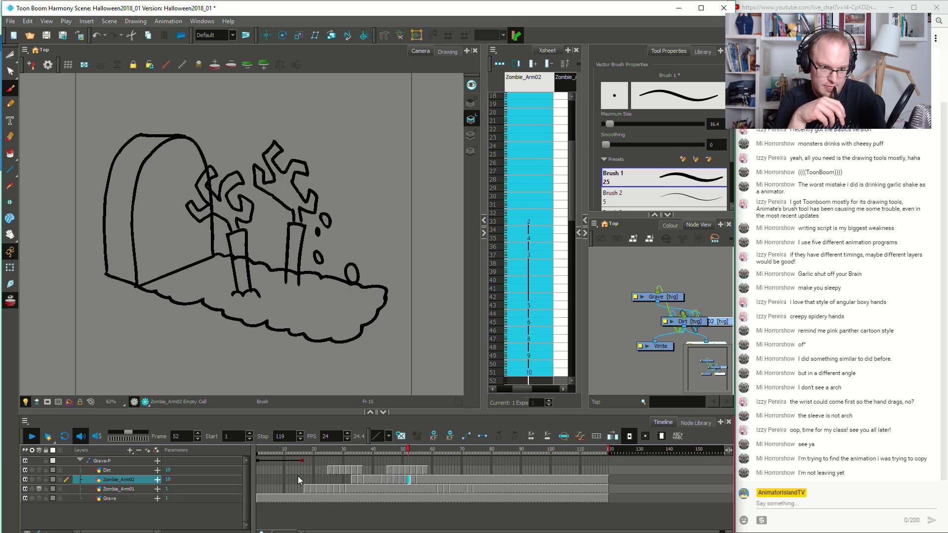
pyautogui.hotkey('shift', 'Return')
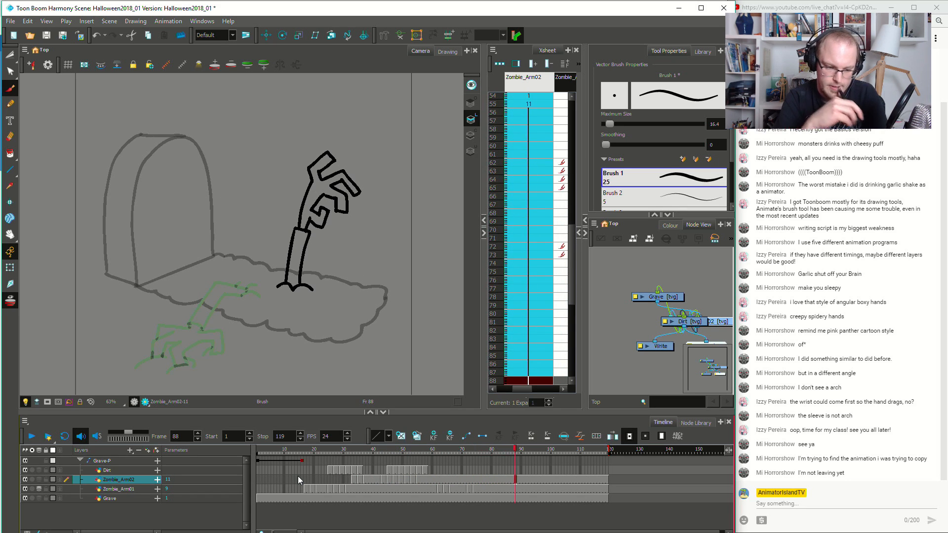
pyautogui.moveTo(328, 452); pyautogui.dragTo(285, 449)
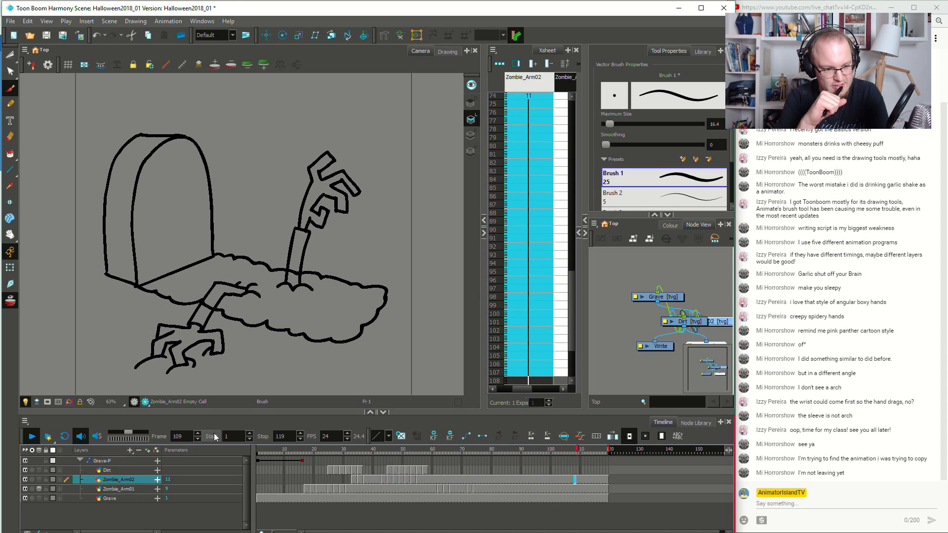
pyautogui.hotkey('shift', 'Return')
# Replay the first arm's swing and slam from around frames 60 and 58, and again from the first frame
pyautogui.click(432, 489)
pyautogui.hotkey('shift', 'Return')
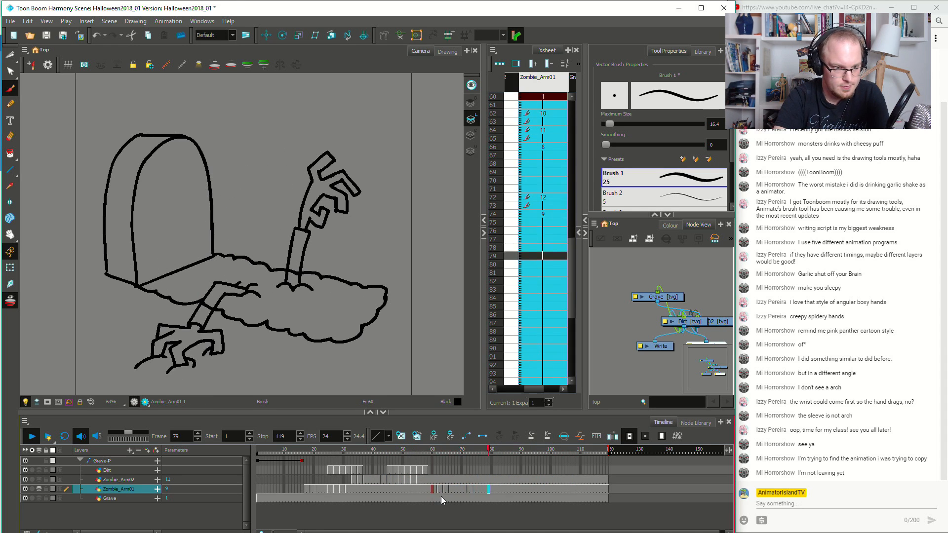
pyautogui.hotkey('shift', 'Return')
pyautogui.click(426, 489)
pyautogui.hotkey('shift', 'Return')
pyautogui.hotkey('shift', 'Return')
pyautogui.moveTo(375, 450); pyautogui.dragTo(225, 460)
pyautogui.hotkey('shift', 'Return')
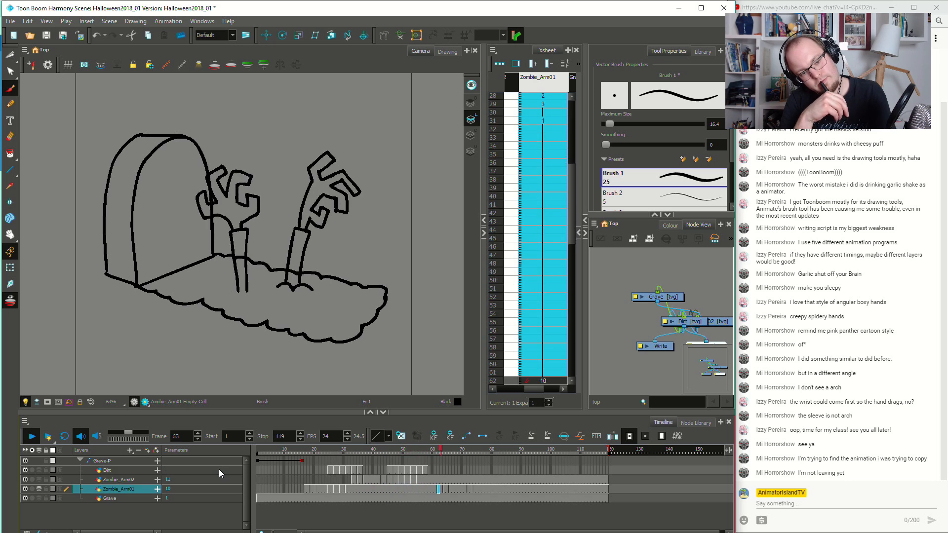
pyautogui.hotkey('shift', 'Return')
# Select the Zombie_Arm01 swing-and-slam drawings from frame 62 through 74 and shift them earlier on the timeline
pyautogui.click(476, 490)
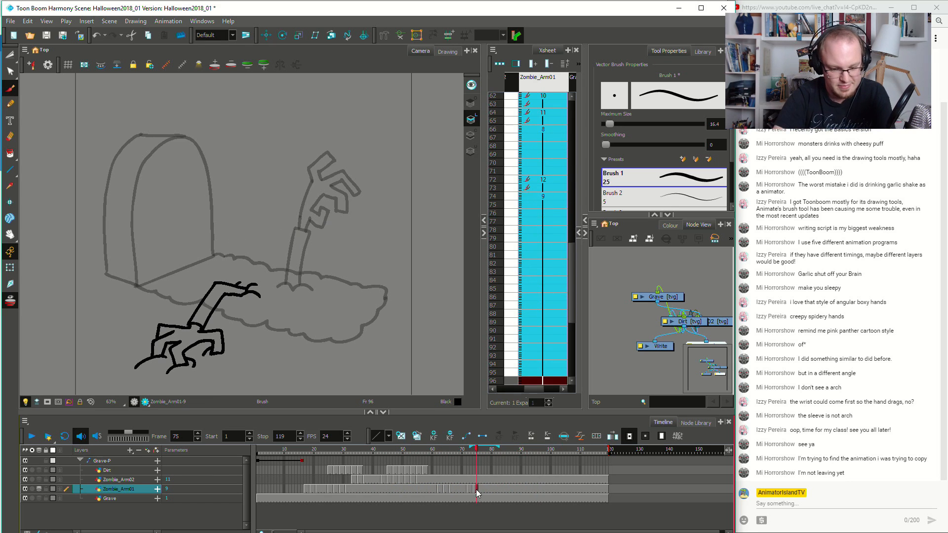
pyautogui.click(476, 479)
pyautogui.click(465, 479)
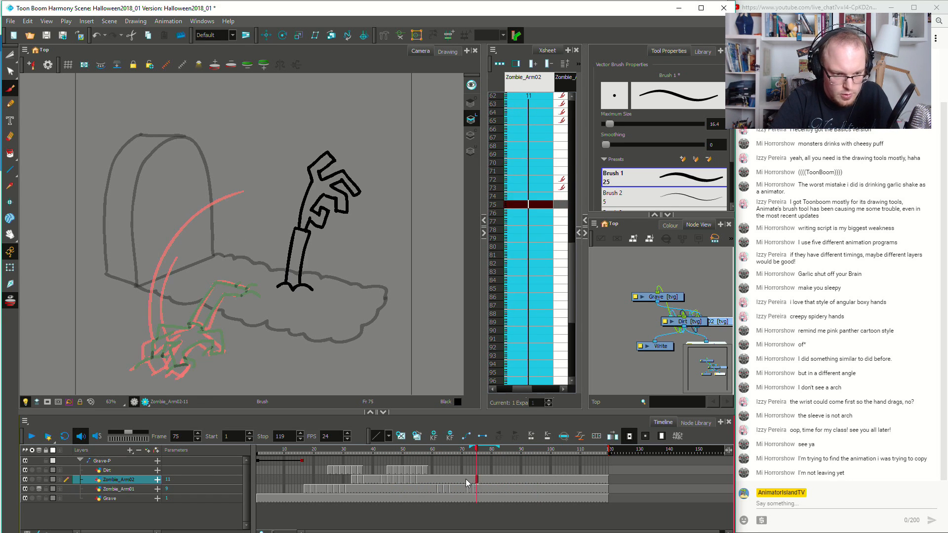
pyautogui.click(414, 489)
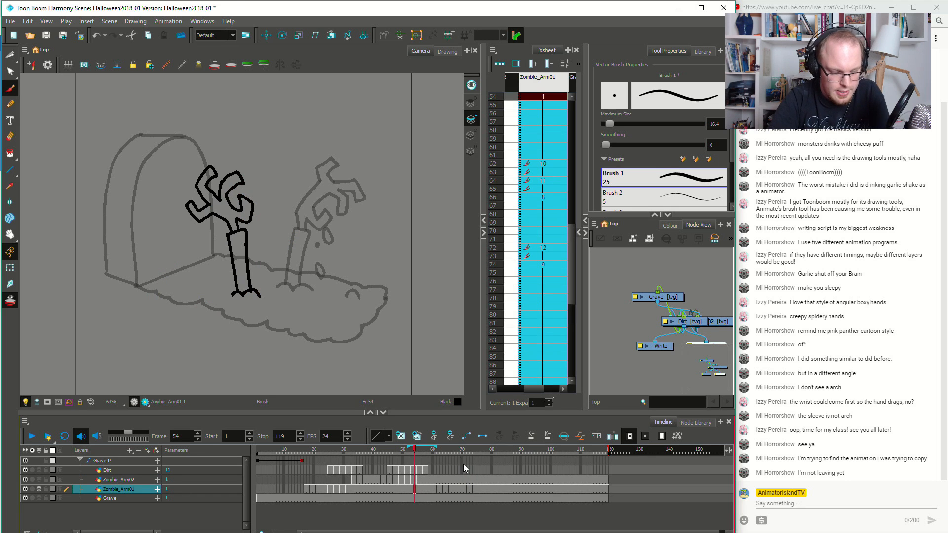
pyautogui.click(438, 490)
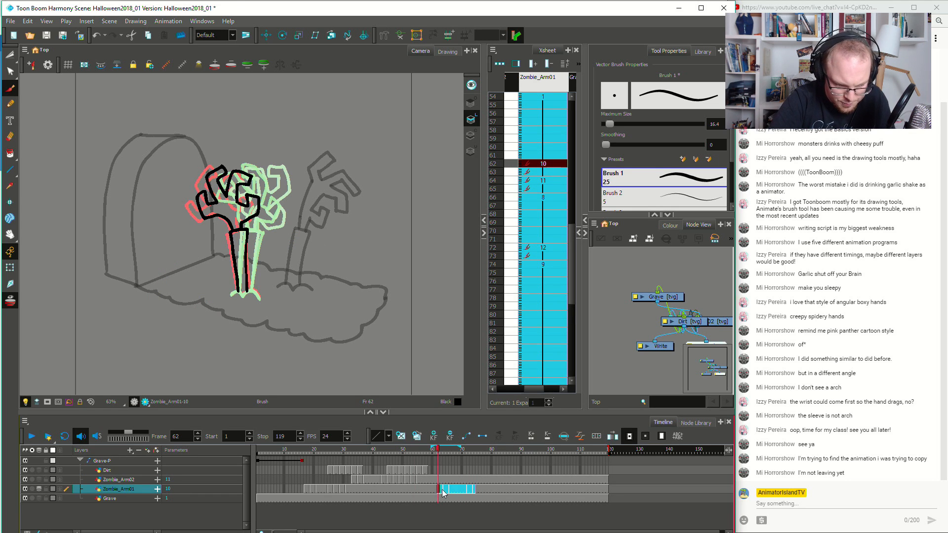
pyautogui.moveTo(431, 490); pyautogui.dragTo(429, 490)
# Play back from around frames 44 and 39 to check the arm's swing against the second arm's emergence
pyautogui.click(385, 473)
pyautogui.hotkey('shift', 'Return')
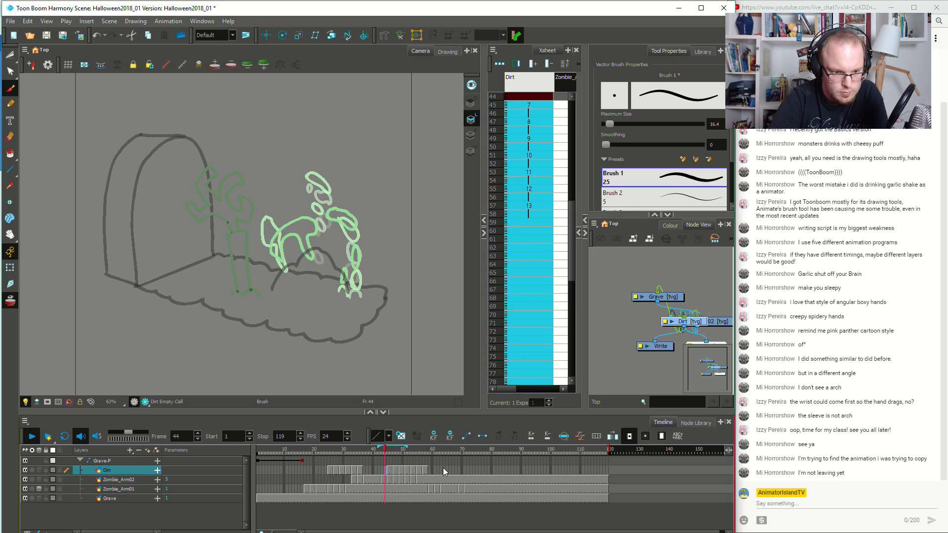
pyautogui.click(374, 480)
pyautogui.hotkey('shift', 'Return')
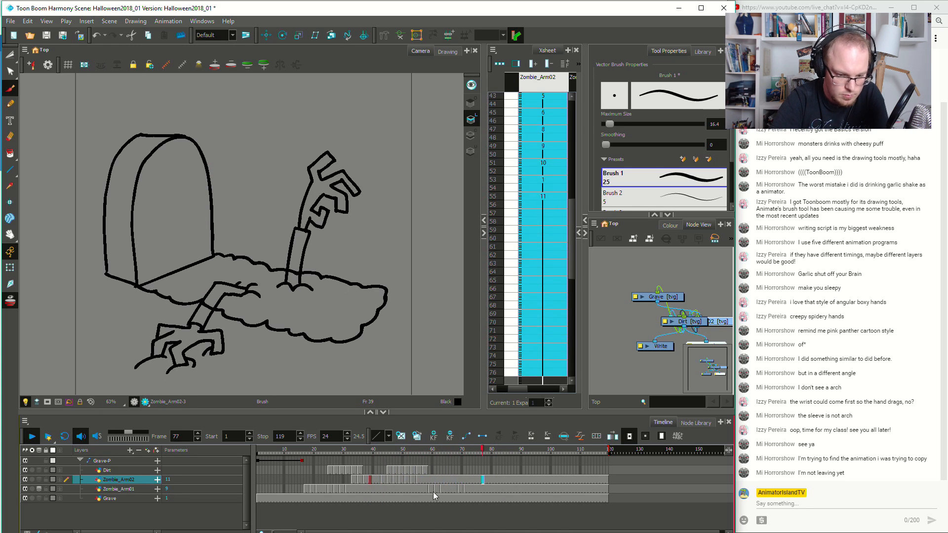
# Move the Zombie_Arm01 swing-and-slam drawings so the swing starts at frame 55, and play back the revised timing
pyautogui.click(432, 489)
pyautogui.moveTo(466, 489); pyautogui.dragTo(416, 490)
pyautogui.click(380, 488)
pyautogui.hotkey('shift', 'Return')
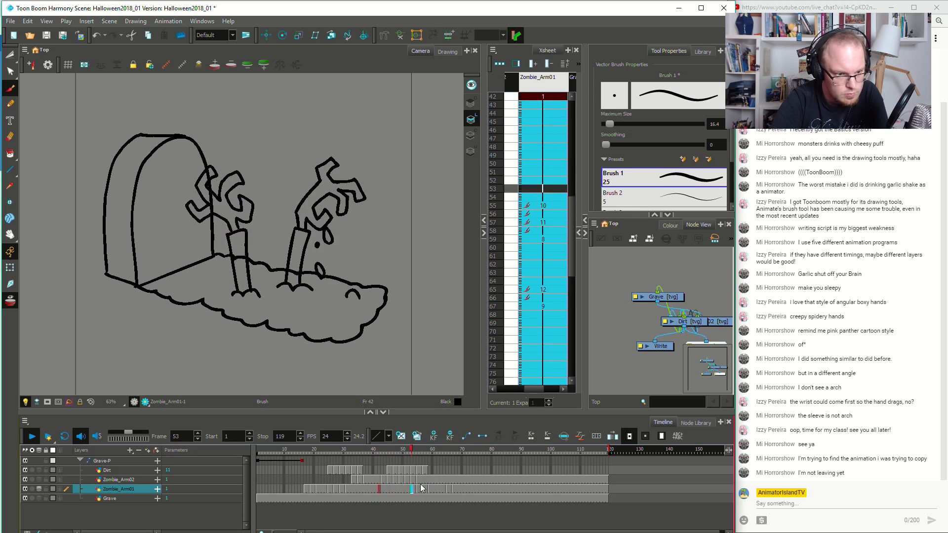
pyautogui.click(303, 479)
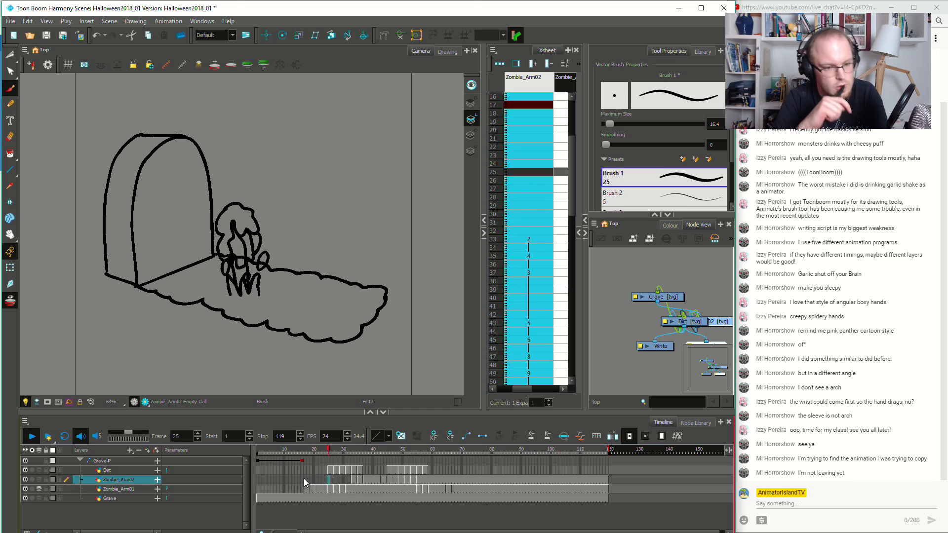
pyautogui.press('Return')
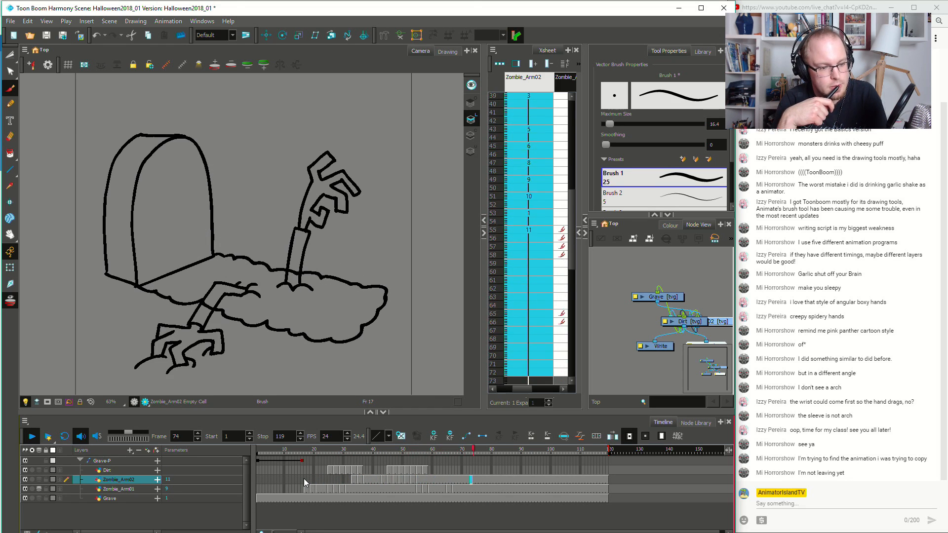
# Add the dirt lines around the arm's base to the slam drawing at frame 65 on Zombie_Arm01
pyautogui.click(428, 488)
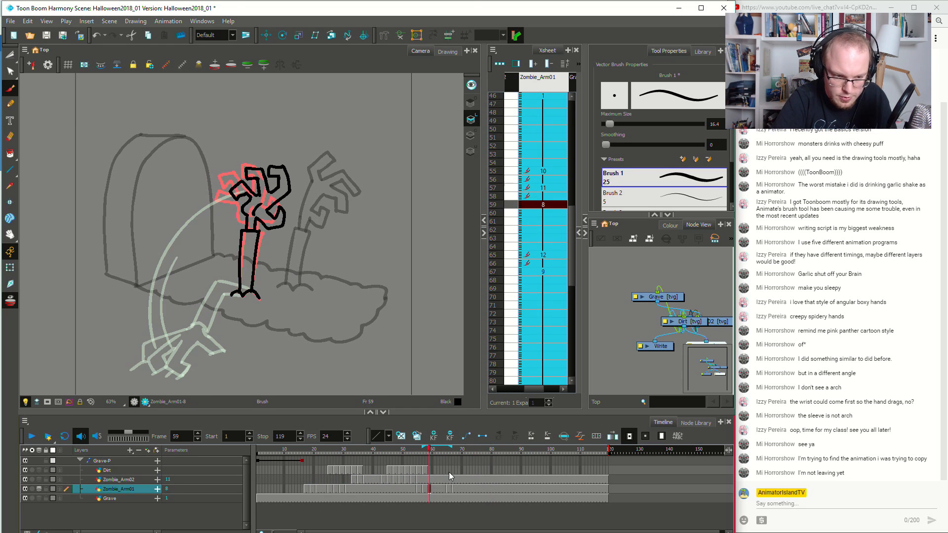
pyautogui.click(447, 489)
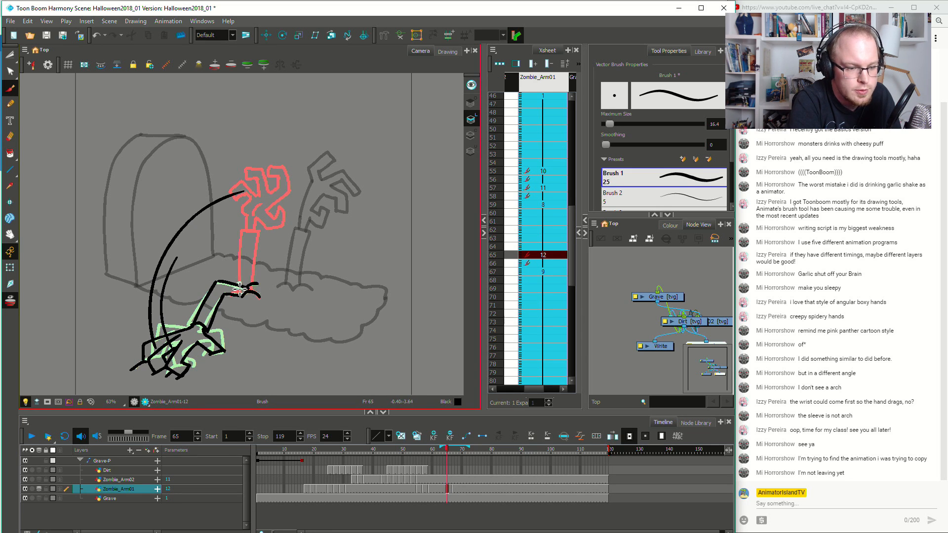
pyautogui.click(442, 480)
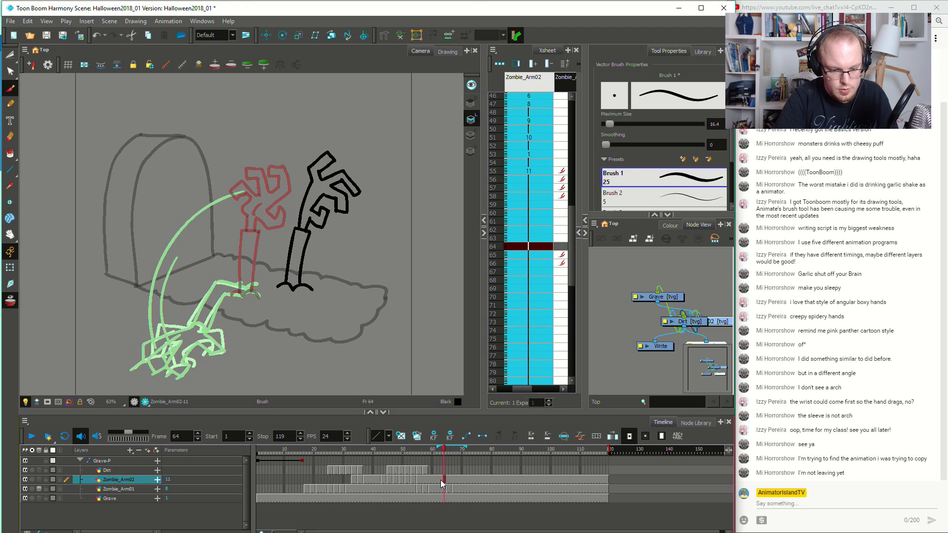
# Compare the two arms' timing and create an empty Zombie_Arm02 drawing starting at frame 63
pyautogui.click(456, 482)
pyautogui.click(420, 488)
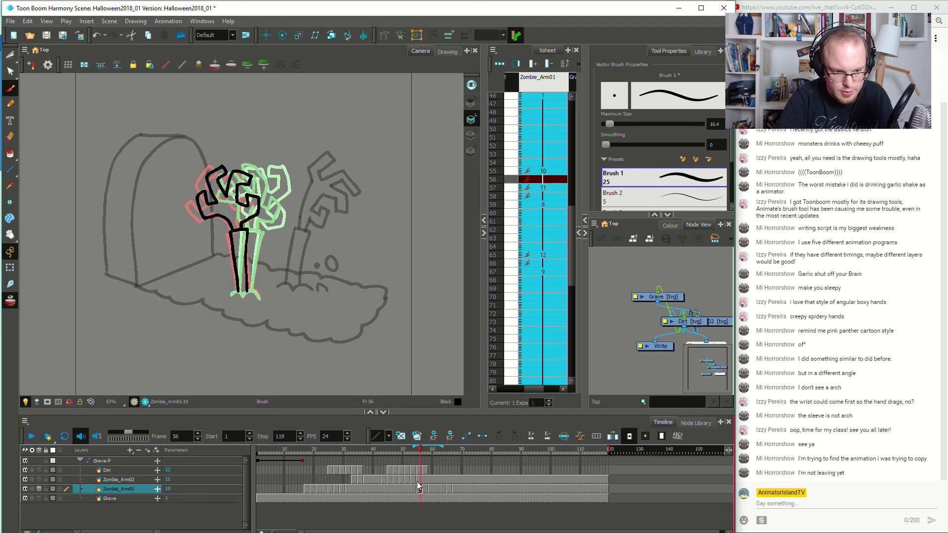
pyautogui.click(438, 480)
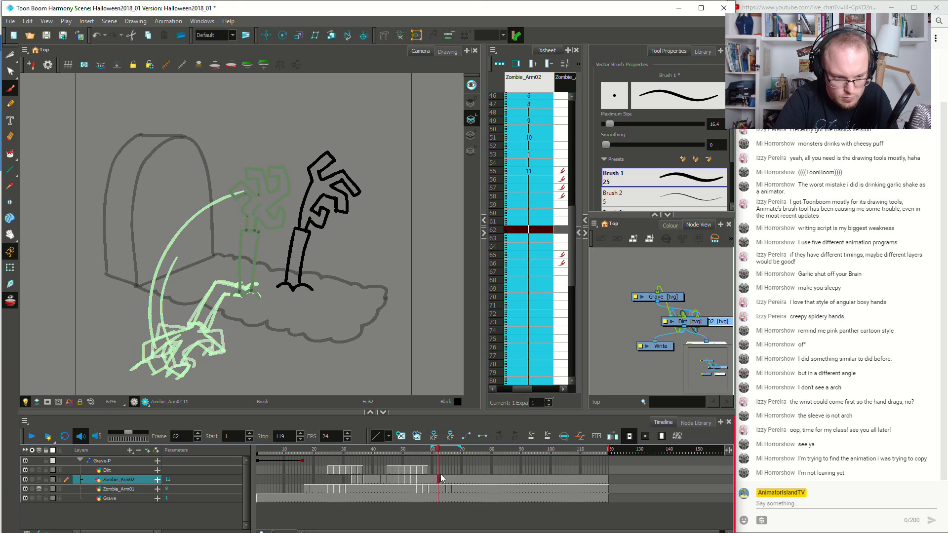
pyautogui.click(401, 436)
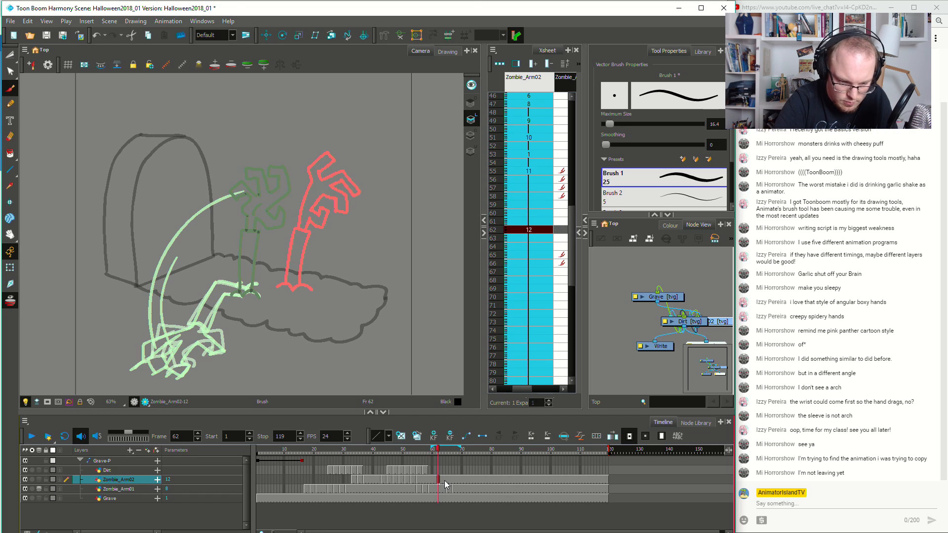
pyautogui.moveTo(441, 479); pyautogui.dragTo(442, 480)
# Draw the second arm's dirt base, forearm and clawed hand leaning back slightly in the frame 63 drawing
pyautogui.moveTo(285, 291)
pyautogui.mouseDown()
pyautogui.moveTo(286, 227)
pyautogui.moveTo(299, 230)
pyautogui.mouseUp()
pyautogui.hotkey('ctrl', 'z')
pyautogui.moveTo(285, 284)
pyautogui.mouseDown()
pyautogui.moveTo(291, 233)
pyautogui.moveTo(304, 230)
pyautogui.moveTo(300, 285)
pyautogui.moveTo(289, 288)
pyautogui.moveTo(311, 288)
pyautogui.mouseUp()
pyautogui.moveTo(292, 228); pyautogui.dragTo(308, 178)
pyautogui.moveTo(300, 229)
pyautogui.mouseDown()
pyautogui.moveTo(319, 229)
pyautogui.moveTo(333, 218)
pyautogui.moveTo(326, 199)
pyautogui.mouseUp()
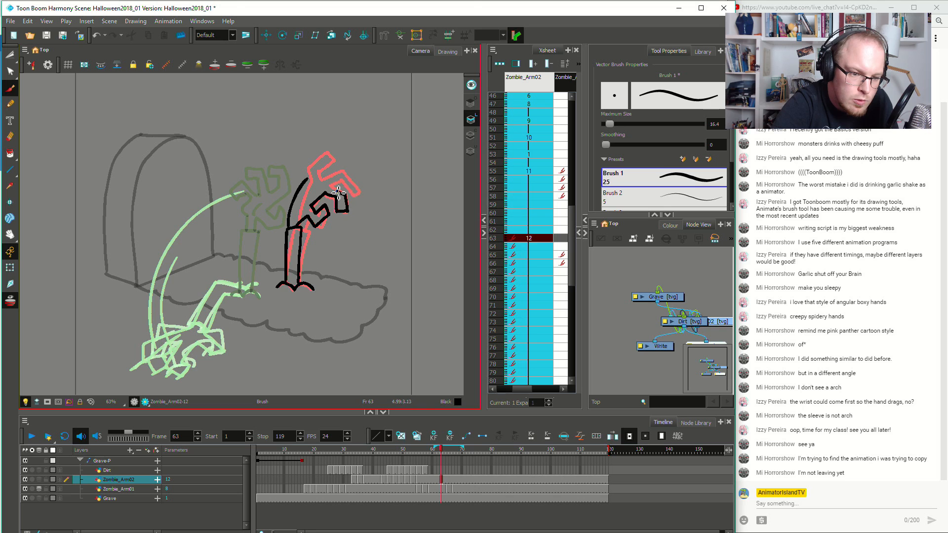
pyautogui.moveTo(334, 189)
pyautogui.mouseDown()
pyautogui.moveTo(345, 184)
pyautogui.moveTo(340, 171)
pyautogui.moveTo(306, 177)
pyautogui.moveTo(337, 159)
pyautogui.mouseUp()
pyautogui.hotkey('ctrl', 'z')
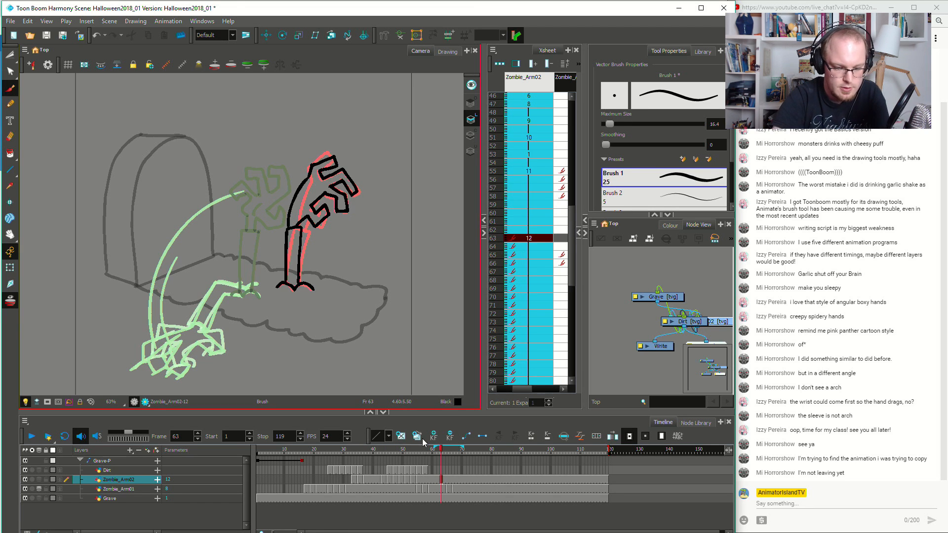
# Play back and flip through the Zombie_Arm02 frames around 50 to 63 to check the new pose
pyautogui.click(433, 484)
pyautogui.hotkey('shift', 'Return')
pyautogui.click(409, 484)
pyautogui.hotkey('shift', 'Return')
pyautogui.click(402, 479)
pyautogui.hotkey('shift', 'Return')
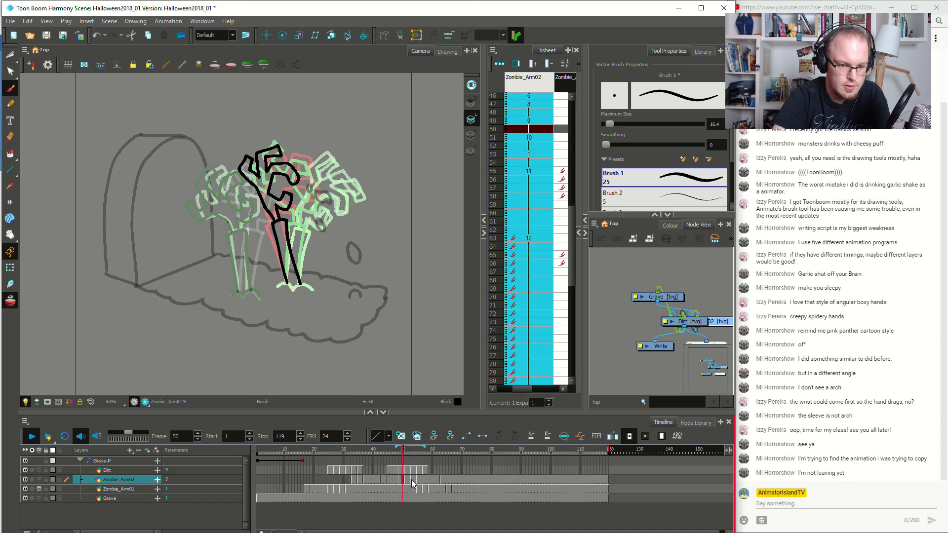
pyautogui.click(411, 482)
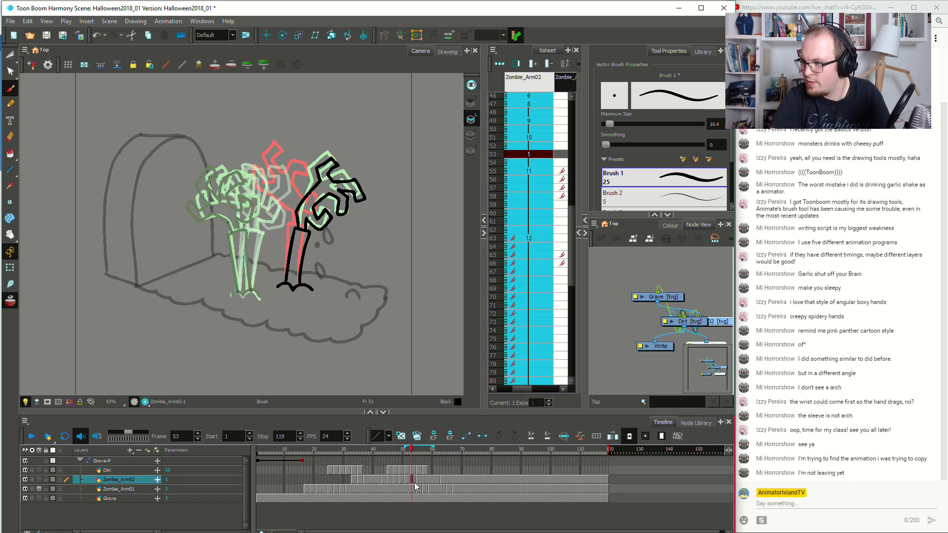
# Create a new Zombie_Arm02 drawing at frame 65 and draw the dirt lines at the arm's base
pyautogui.click(447, 479)
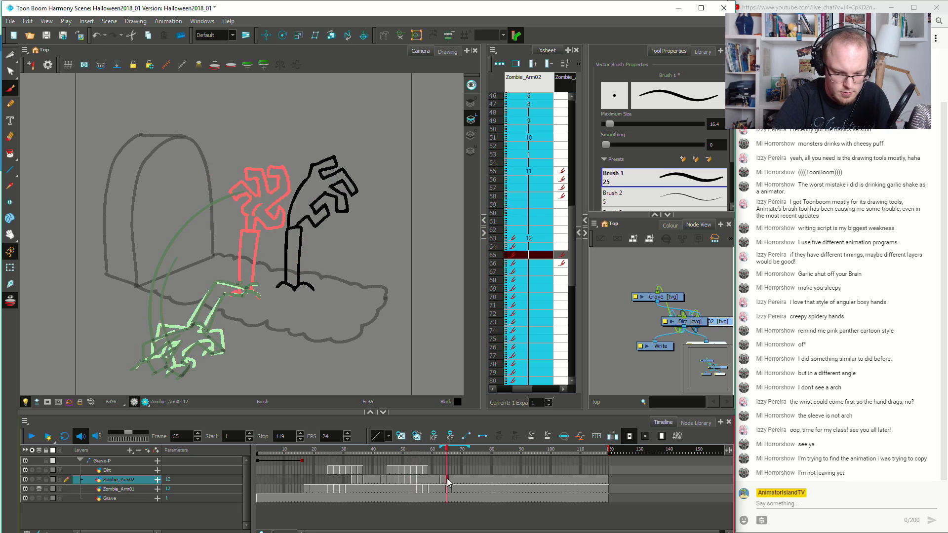
pyautogui.click(401, 436)
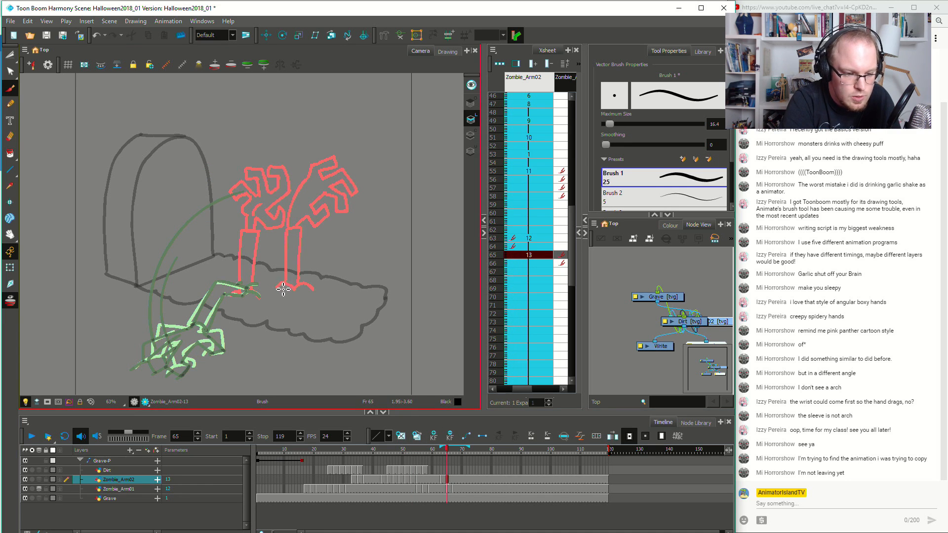
pyautogui.hotkey('ctrl', 'z')
pyautogui.moveTo(297, 292)
pyautogui.mouseDown()
pyautogui.moveTo(325, 260)
pyautogui.moveTo(351, 254)
pyautogui.mouseUp()
pyautogui.hotkey('ctrl', 'z')
# Try several upper outlines for the second arm's slammed forearm at frame 65
pyautogui.moveTo(297, 283)
pyautogui.mouseDown()
pyautogui.moveTo(313, 266)
pyautogui.moveTo(355, 258)
pyautogui.mouseUp()
pyautogui.hotkey('ctrl', 'z')
pyautogui.moveTo(295, 284)
pyautogui.mouseDown()
pyautogui.moveTo(320, 263)
pyautogui.moveTo(368, 253)
pyautogui.mouseUp()
pyautogui.hotkey('ctrl', 'z')
pyautogui.moveTo(295, 286)
pyautogui.mouseDown()
pyautogui.moveTo(308, 269)
pyautogui.moveTo(350, 270)
pyautogui.mouseUp()
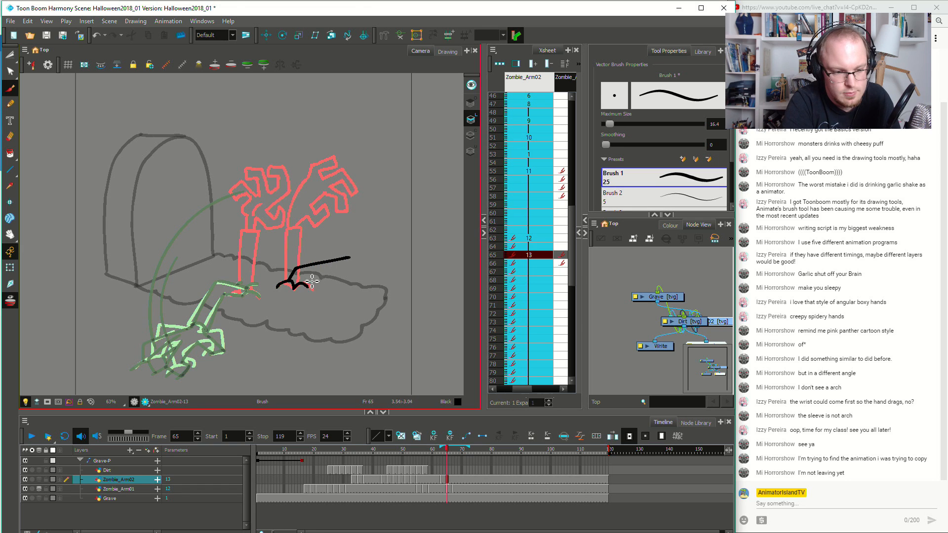
pyautogui.hotkey('ctrl', 'z')
pyautogui.moveTo(351, 268); pyautogui.dragTo(353, 266)
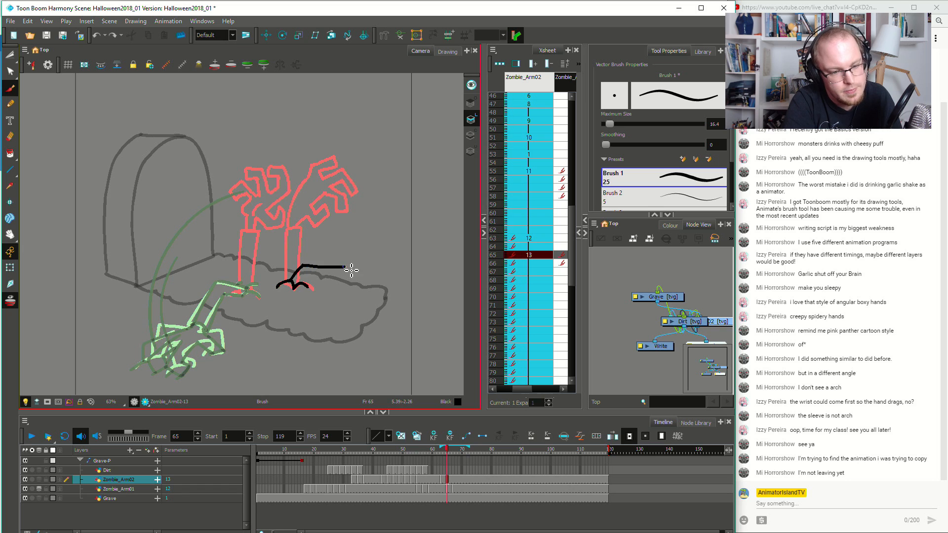
pyautogui.moveTo(292, 281); pyautogui.dragTo(360, 261)
pyautogui.hotkey('ctrl', 'z')
pyautogui.moveTo(290, 281)
pyautogui.mouseDown()
pyautogui.moveTo(355, 271)
pyautogui.moveTo(351, 263)
pyautogui.mouseUp()
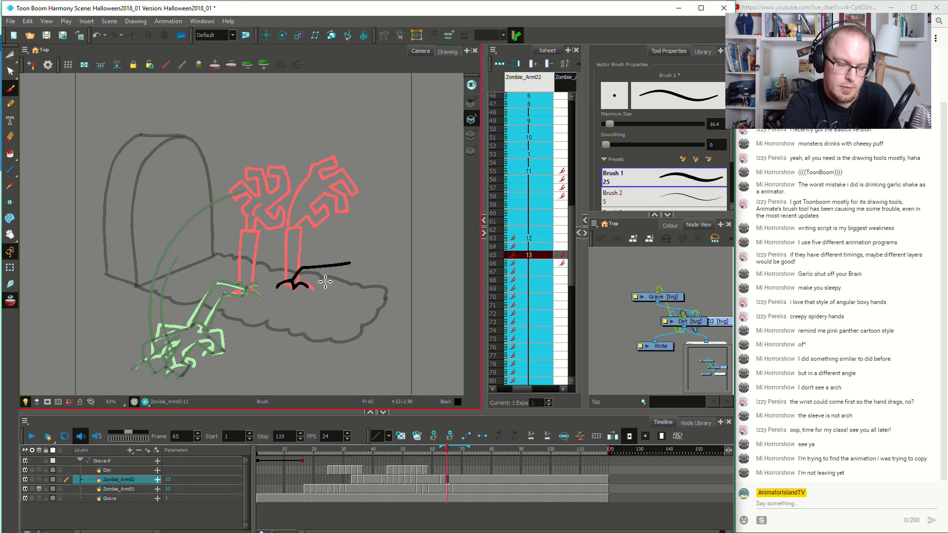
pyautogui.moveTo(292, 282); pyautogui.dragTo(363, 268)
pyautogui.hotkey('ctrl', 'z')
pyautogui.moveTo(292, 282); pyautogui.dragTo(356, 272)
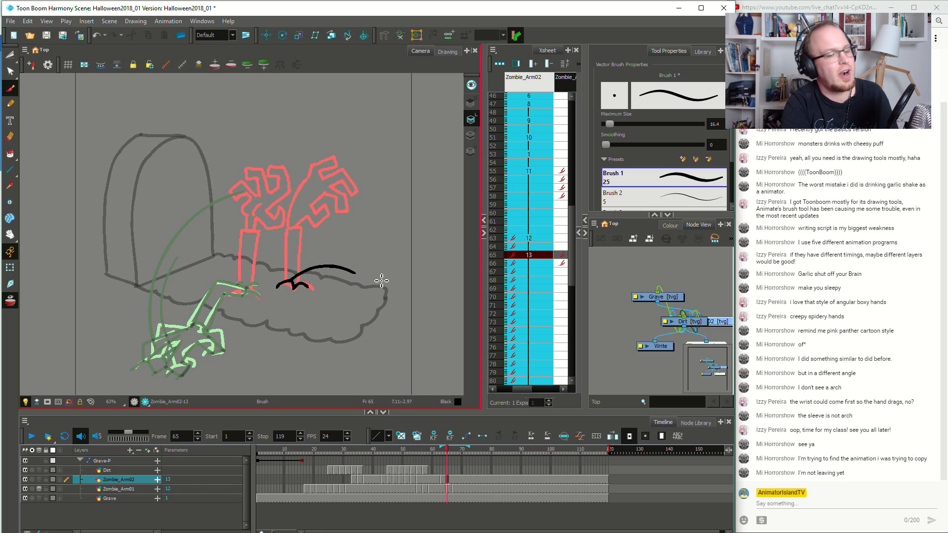
# Save the scene and draw the second arm's bent forearm lying low across the grave at frame 65
pyautogui.hotkey('ctrl', 's')
pyautogui.hotkey('ctrl', 'z')
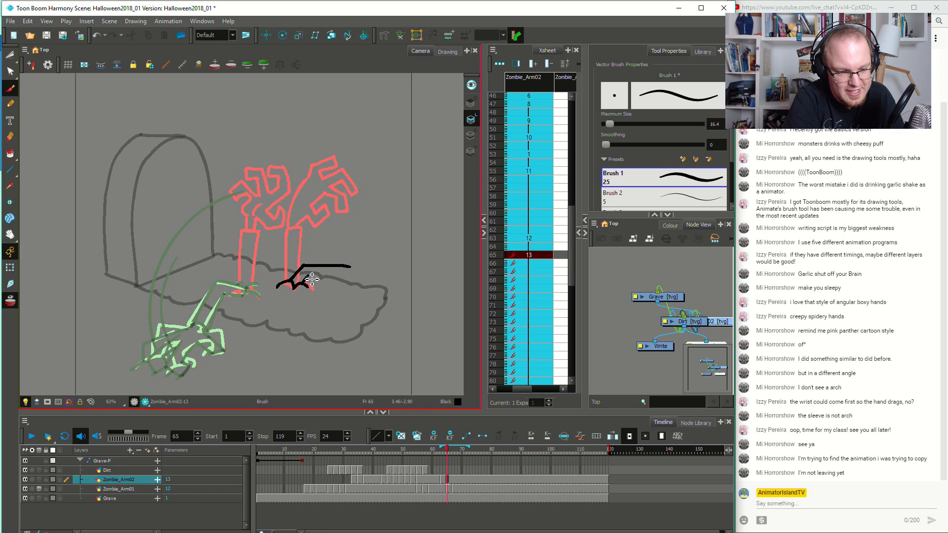
pyautogui.moveTo(293, 283)
pyautogui.mouseDown()
pyautogui.moveTo(310, 266)
pyautogui.moveTo(348, 265)
pyautogui.mouseUp()
pyautogui.hotkey('ctrl', 'z')
pyautogui.moveTo(295, 286)
pyautogui.mouseDown()
pyautogui.moveTo(302, 268)
pyautogui.moveTo(345, 261)
pyautogui.moveTo(308, 286)
pyautogui.moveTo(312, 272)
pyautogui.moveTo(369, 271)
pyautogui.moveTo(363, 281)
pyautogui.mouseUp()
pyautogui.hotkey('ctrl', 'z')
pyautogui.hotkey('ctrl', 'z')
pyautogui.hotkey('ctrl', 'z')
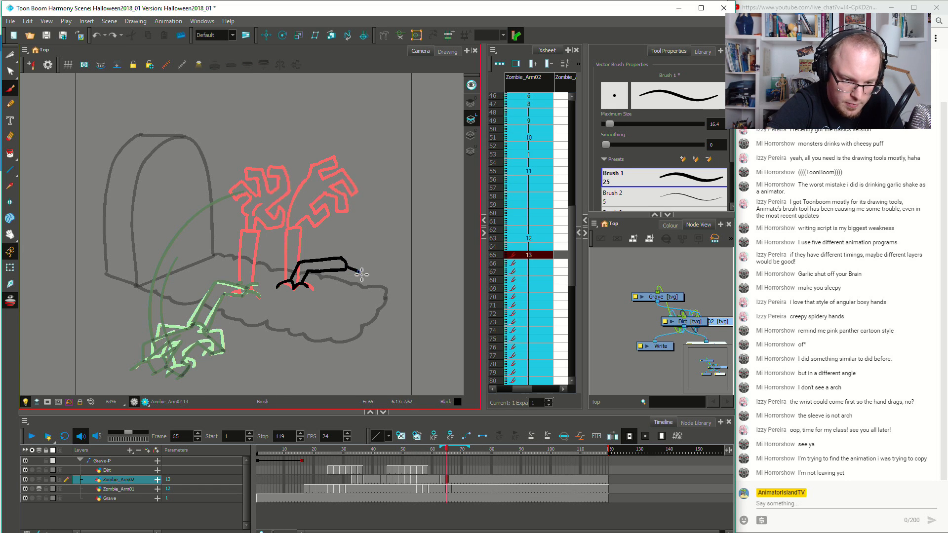
# Draw the slammed hand with bent, clawed fingers at the end of the forearm at frame 65, reworking its upper fingers
pyautogui.moveTo(378, 278)
pyautogui.mouseDown()
pyautogui.moveTo(363, 264)
pyautogui.moveTo(361, 243)
pyautogui.moveTo(395, 255)
pyautogui.mouseUp()
pyautogui.hotkey('ctrl', 'z')
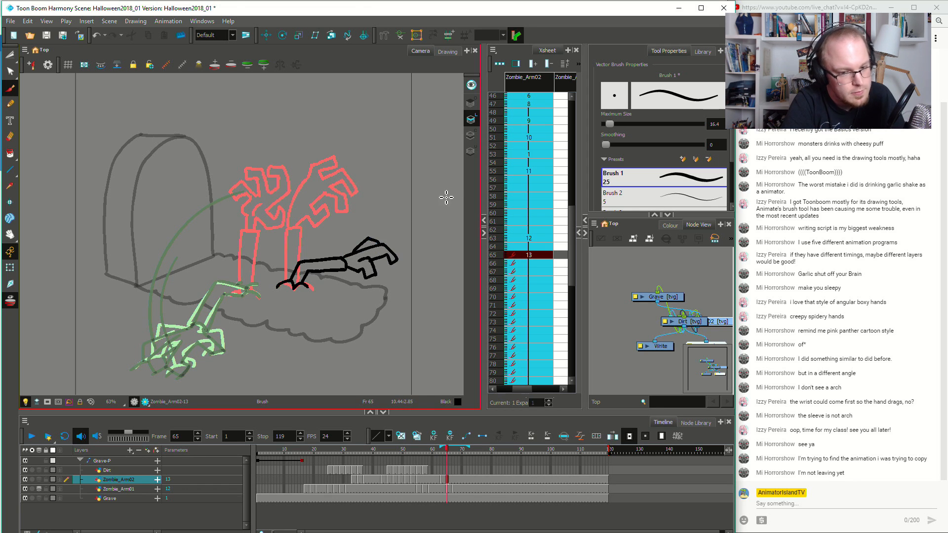
pyautogui.hotkey('alt', 's')
pyautogui.hotkey('ctrl', 'z')
pyautogui.hotkey('alt', 'b')
pyautogui.moveTo(354, 249)
pyautogui.mouseDown()
pyautogui.moveTo(385, 262)
pyautogui.moveTo(379, 253)
pyautogui.moveTo(342, 257)
pyautogui.moveTo(347, 247)
pyautogui.mouseUp()
pyautogui.hotkey('ctrl', 'z')
pyautogui.hotkey('ctrl', 'z')
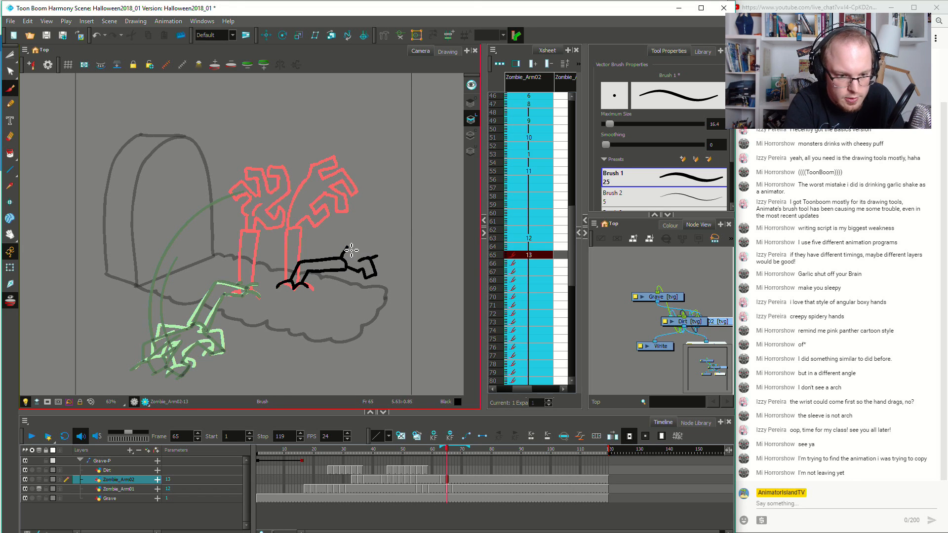
pyautogui.moveTo(389, 242)
pyautogui.mouseDown()
pyautogui.moveTo(393, 264)
pyautogui.moveTo(387, 246)
pyautogui.moveTo(398, 259)
pyautogui.moveTo(387, 255)
pyautogui.moveTo(389, 265)
pyautogui.moveTo(413, 254)
pyautogui.moveTo(379, 244)
pyautogui.moveTo(404, 249)
pyautogui.mouseUp()
pyautogui.hotkey('ctrl', 'z')
pyautogui.hotkey('ctrl', 'z')
pyautogui.hotkey('ctrl', 'z')
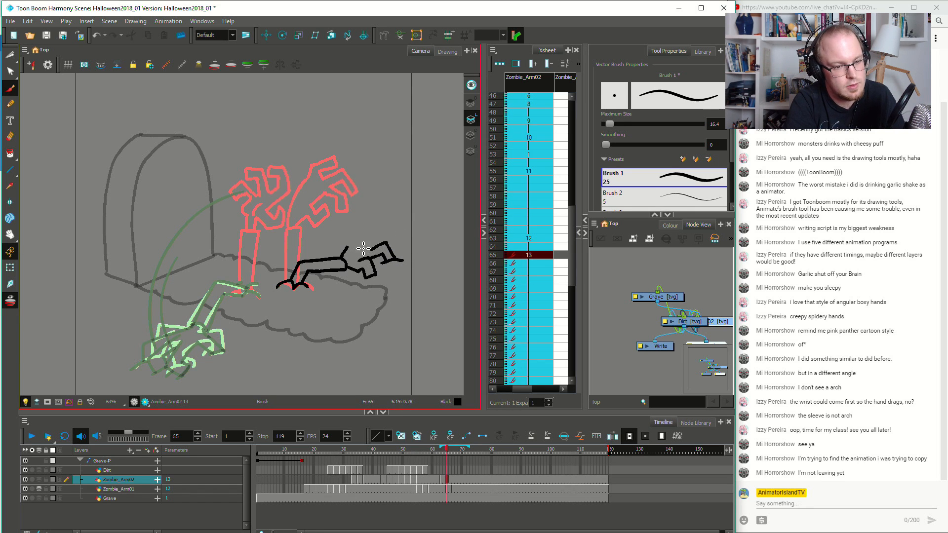
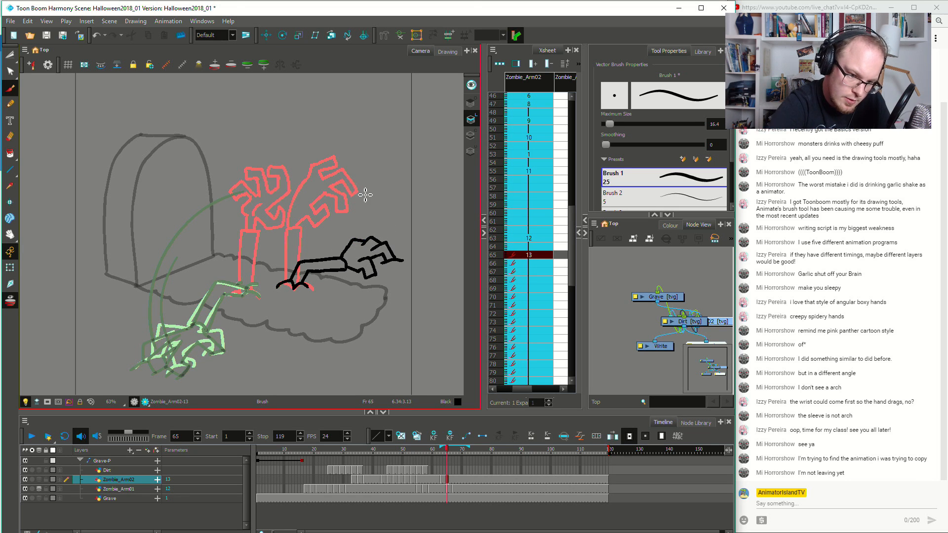
# Play back the animation to check the second arm's slam against the first arm's
pyautogui.click(428, 480)
pyautogui.press('Return')
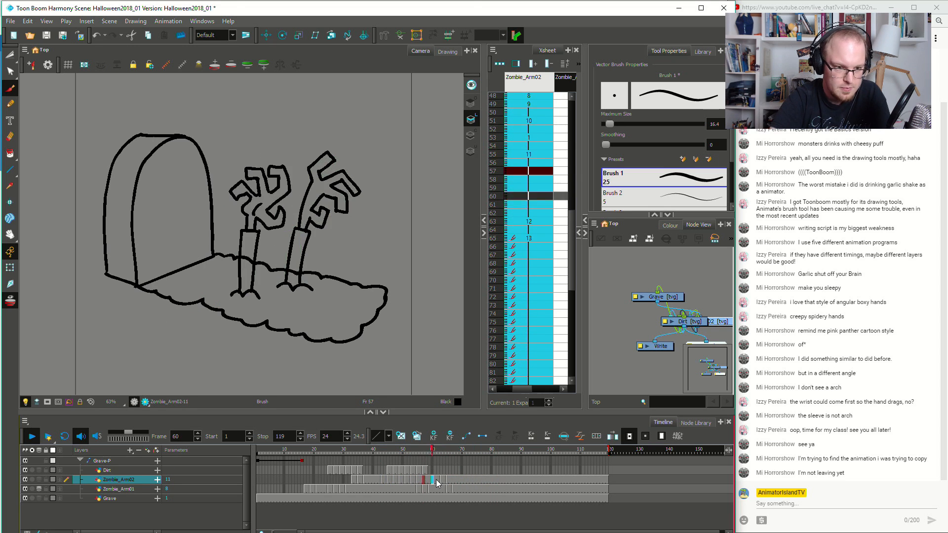
pyautogui.click(358, 479)
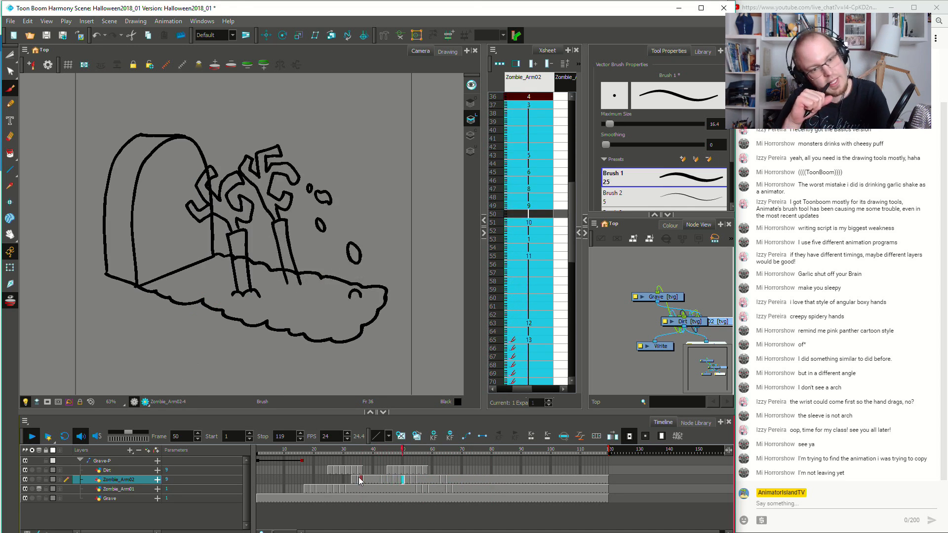
pyautogui.click(299, 480)
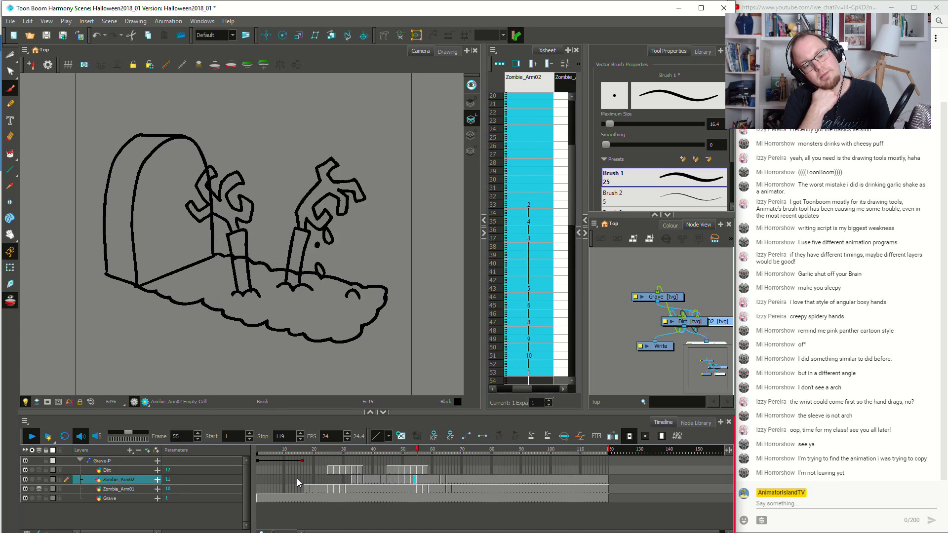
pyautogui.press('Return')
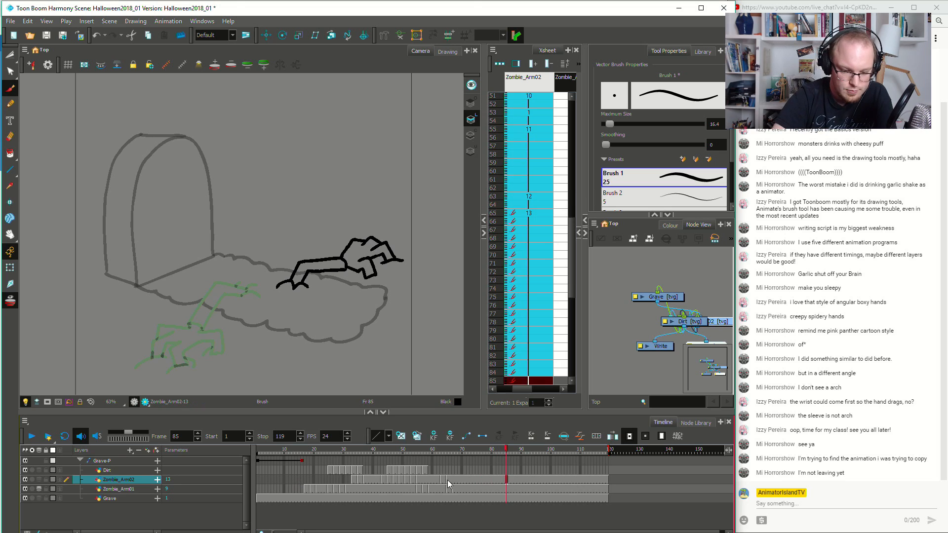
# Shift the last two Zombie_Arm02 drawings two frames later, to frames 65 and 67, and play back the timing
pyautogui.click(447, 480)
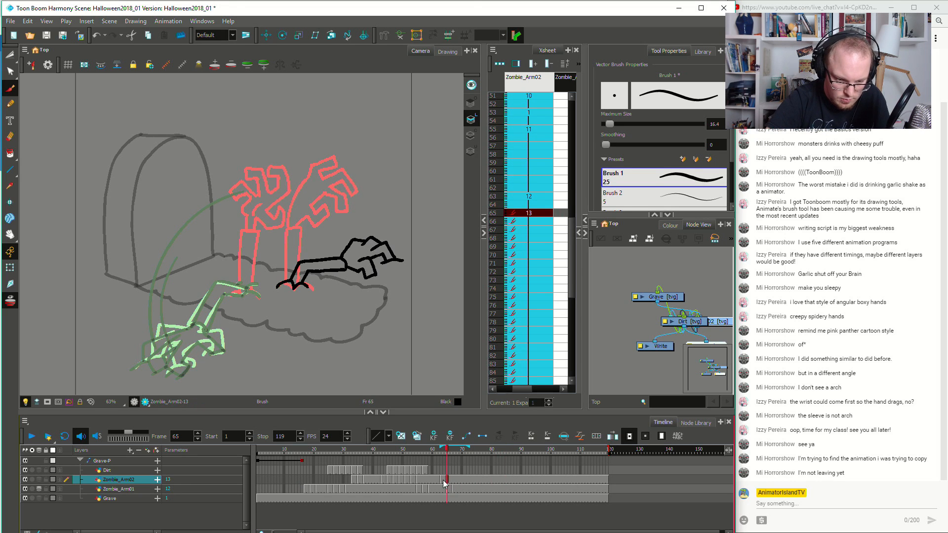
pyautogui.click(446, 487)
pyautogui.click(447, 478)
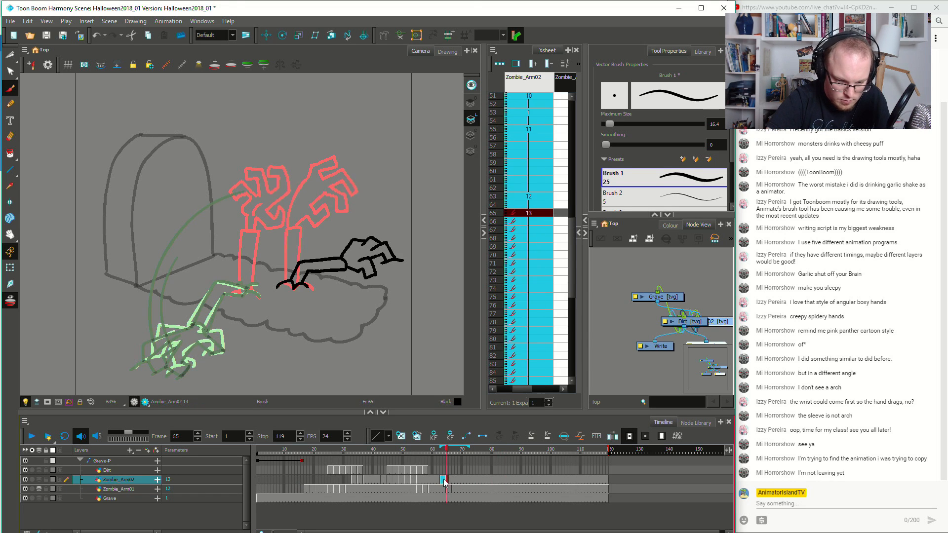
pyautogui.press('.')
pyautogui.press('.')
pyautogui.click(442, 479)
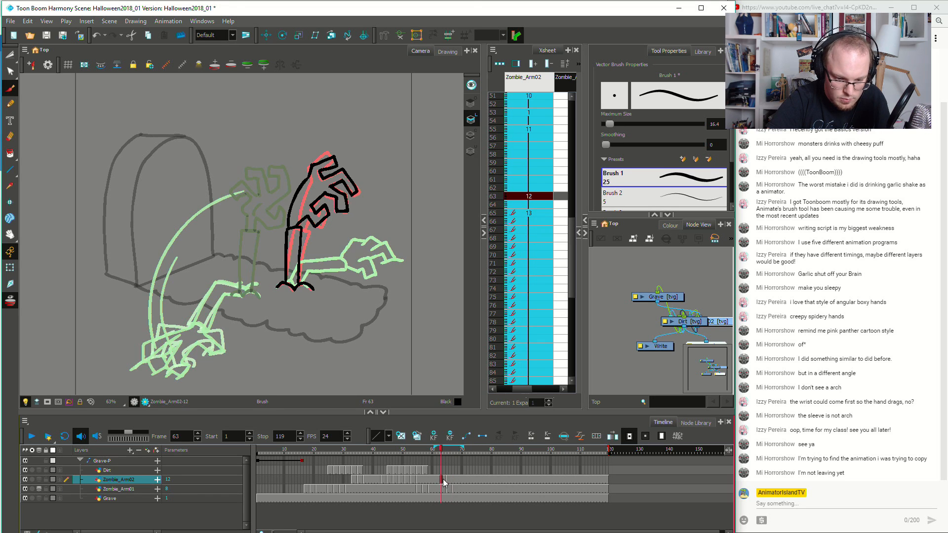
pyautogui.press('Return')
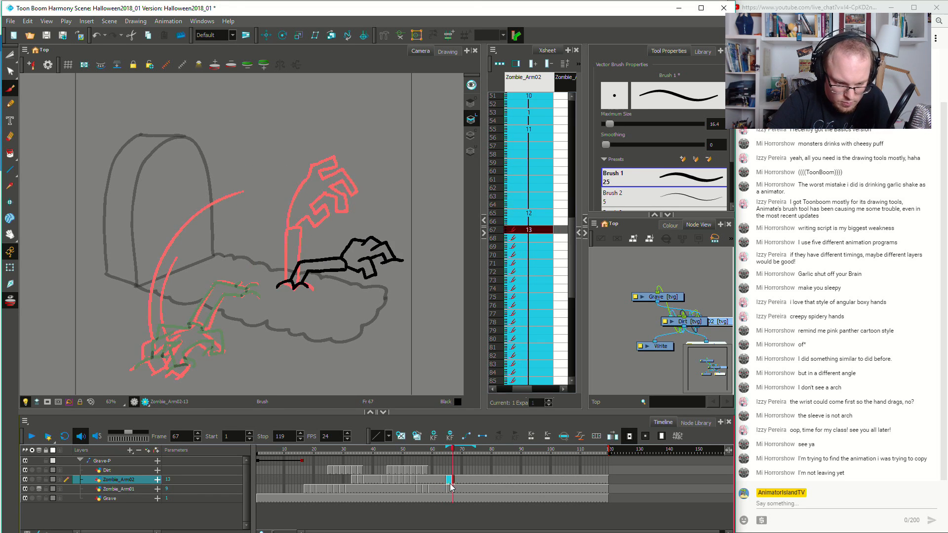
pyautogui.click(391, 488)
pyautogui.click(392, 479)
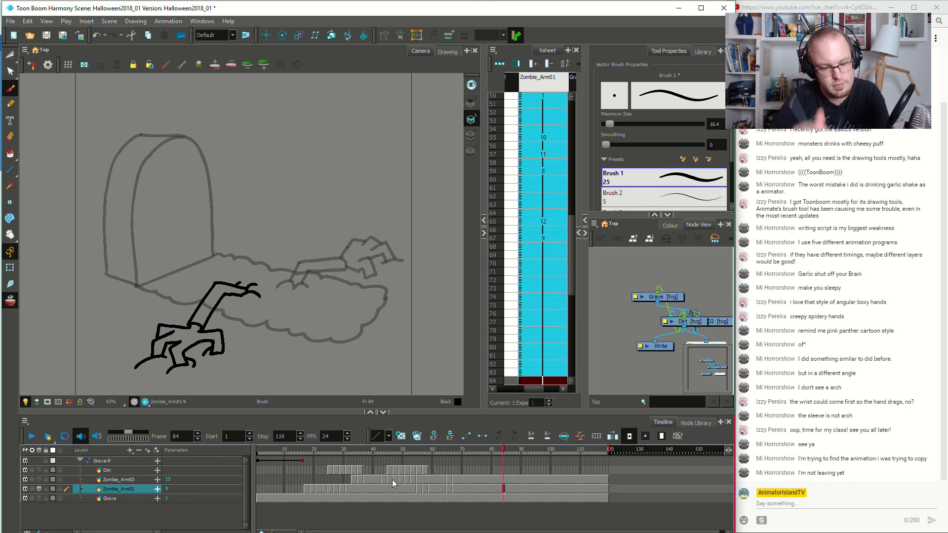
# Start the second arm's leaning-back drawing at frame 63 again, holding it until the slam at frame 67
pyautogui.click(453, 479)
pyautogui.moveTo(447, 481); pyautogui.dragTo(453, 481)
pyautogui.click(453, 483)
pyautogui.click(447, 480)
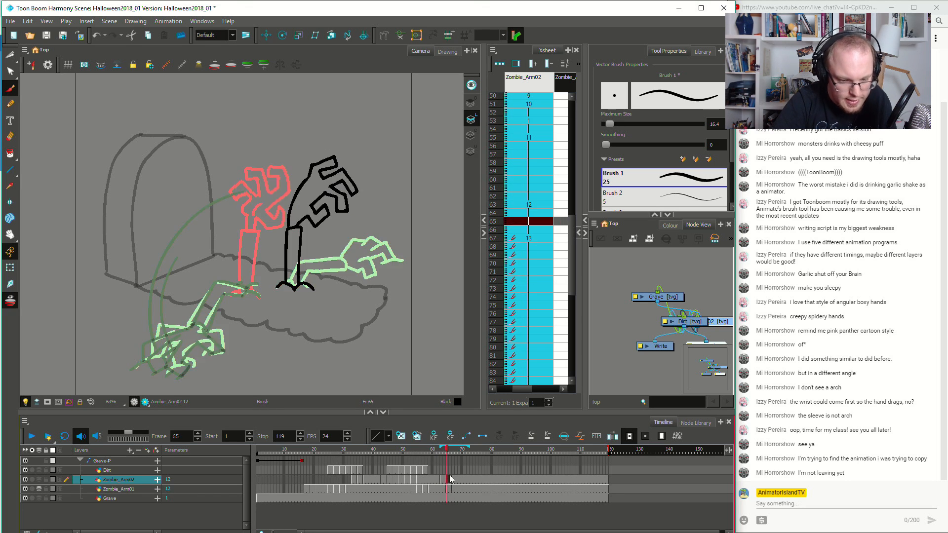
# Add a new Zombie_Arm02 drawing at frame 65 and sketch the forearm leaning diagonally between the upright and slammed poses
pyautogui.click(400, 436)
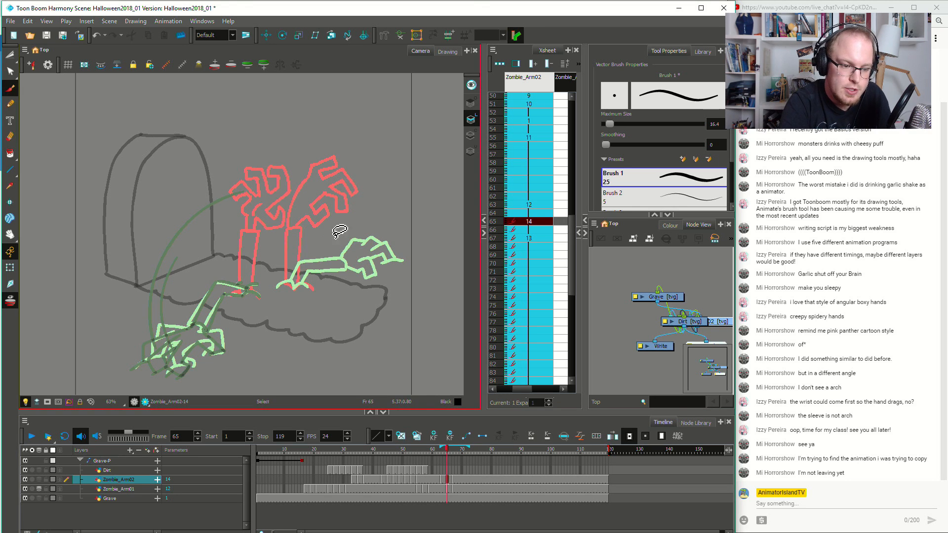
pyautogui.moveTo(294, 280); pyautogui.dragTo(355, 220)
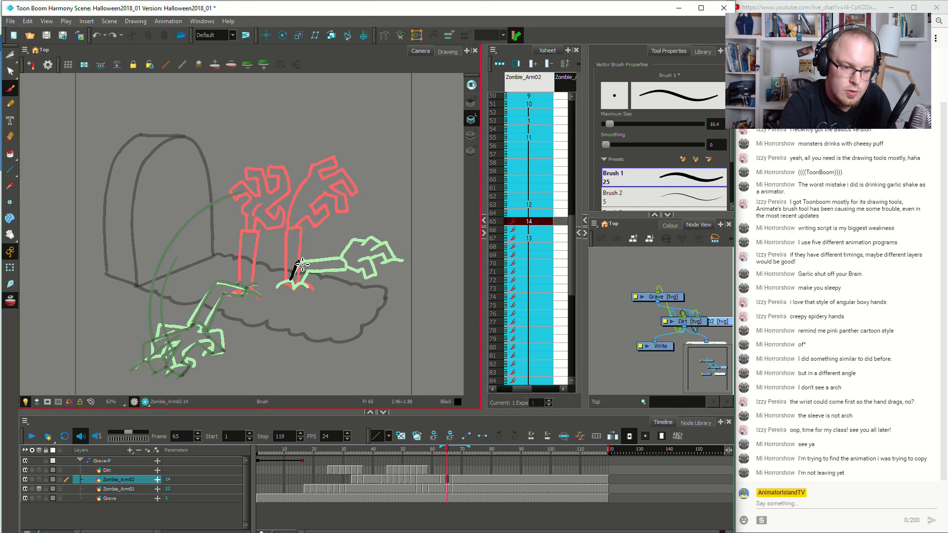
pyautogui.moveTo(352, 239); pyautogui.dragTo(314, 267)
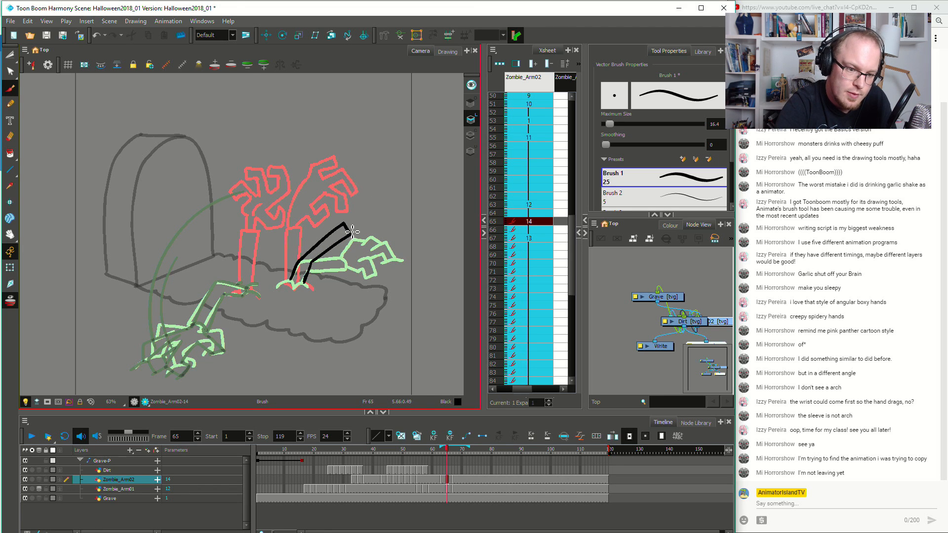
# Draw the hand with curled, clawed fingers at the end of the leaning forearm at frame 65, reworking faulty strokes
pyautogui.hotkey('ctrl', 'z')
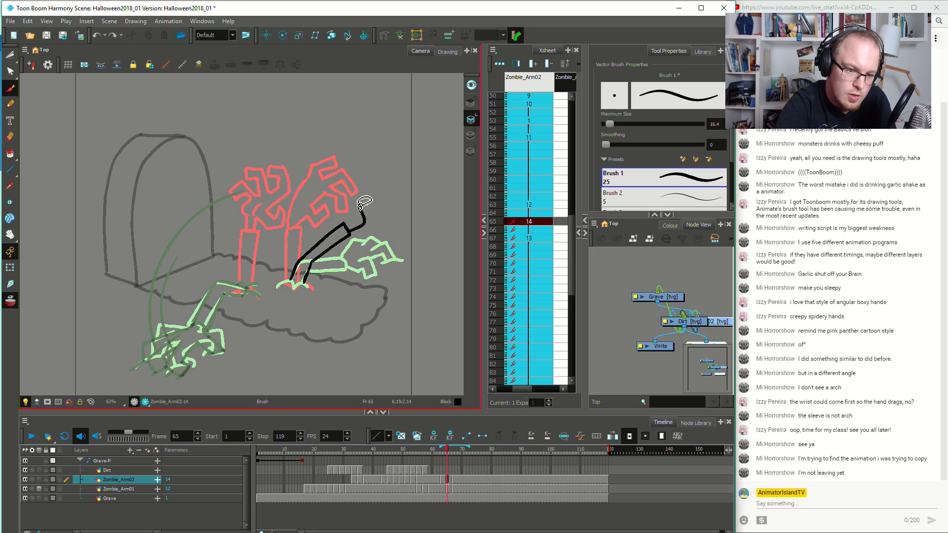
pyautogui.hotkey('ctrl', 'z')
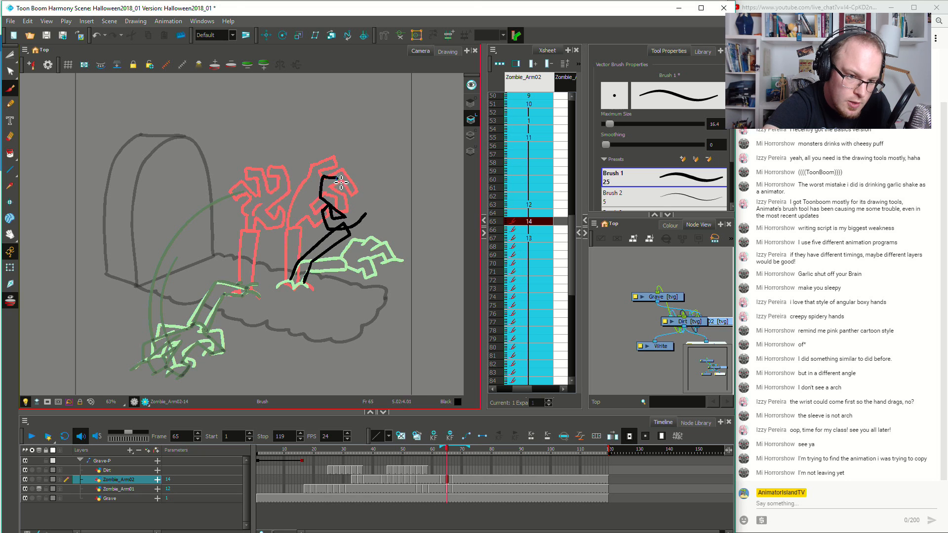
pyautogui.moveTo(336, 179); pyautogui.dragTo(354, 175)
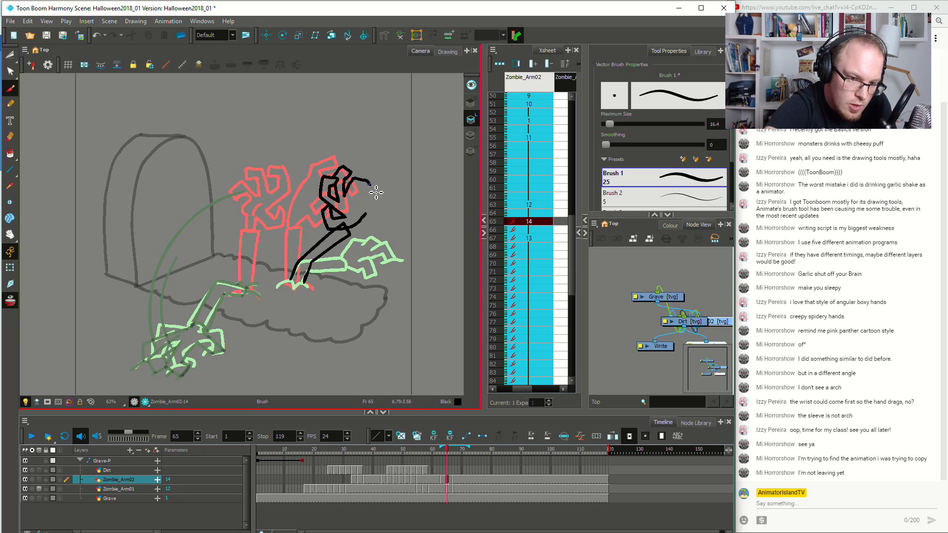
pyautogui.moveTo(363, 212)
pyautogui.mouseDown()
pyautogui.moveTo(344, 166)
pyautogui.moveTo(359, 230)
pyautogui.mouseUp()
pyautogui.hotkey('ctrl', 'z')
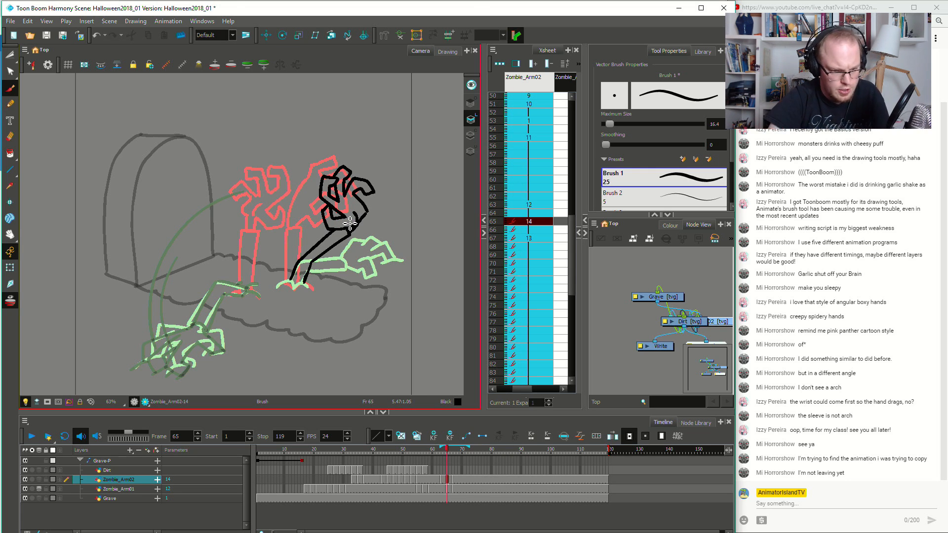
# Play back the second arm's slam with the new in-between from several earlier frames to check its motion
pyautogui.click(432, 476)
pyautogui.press('Return')
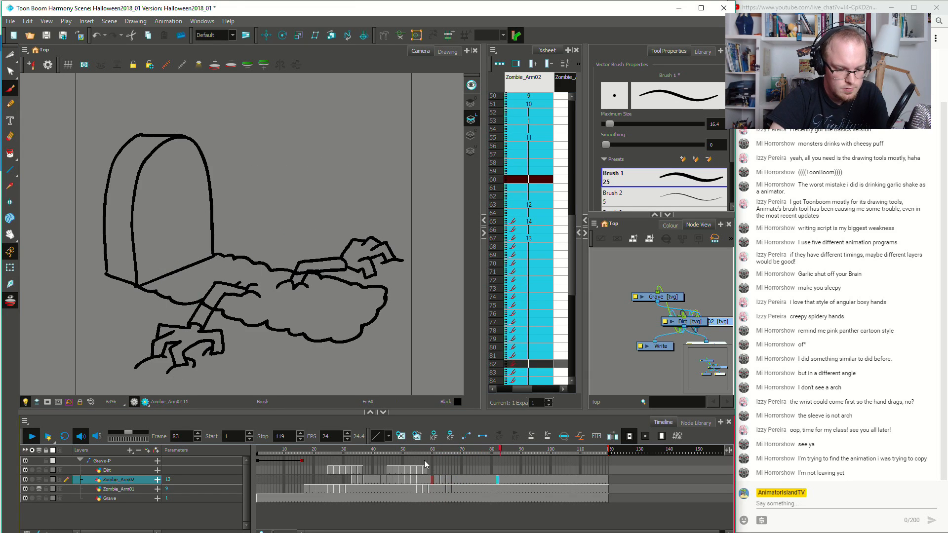
pyautogui.click(395, 478)
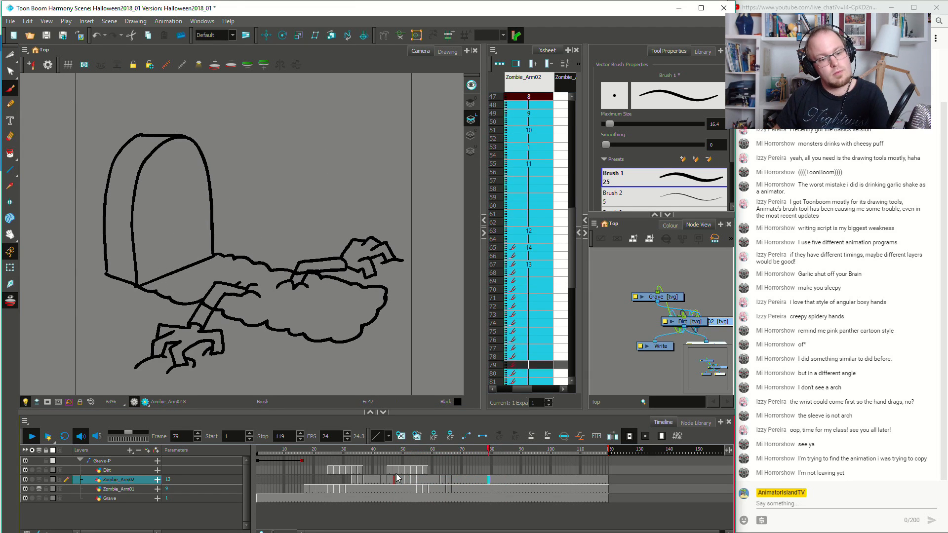
pyautogui.press('Return')
pyautogui.click(383, 480)
pyautogui.press('Return')
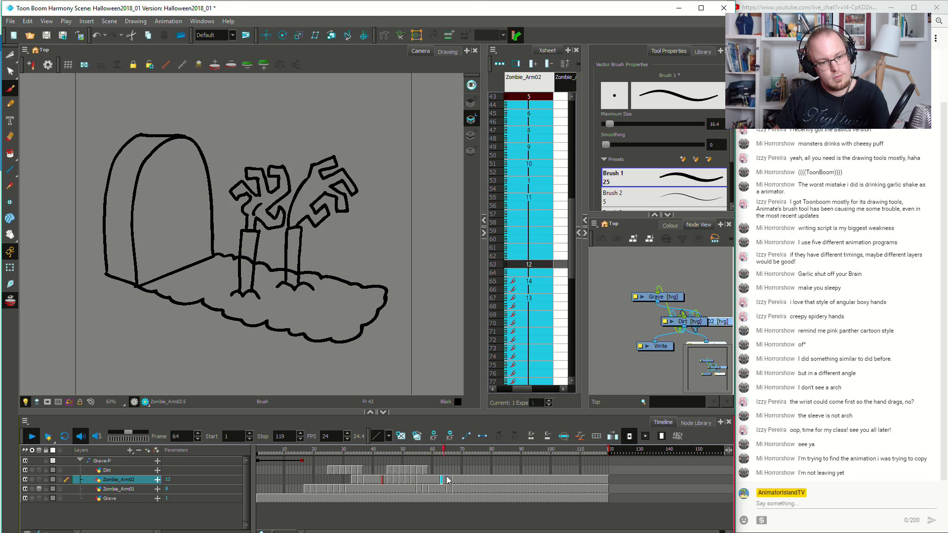
pyautogui.press('Return')
# Shift the last three Zombie_Arm02 drawings two frames earlier, to frames 61, 63 and 65, and play back the timing
pyautogui.click(454, 479)
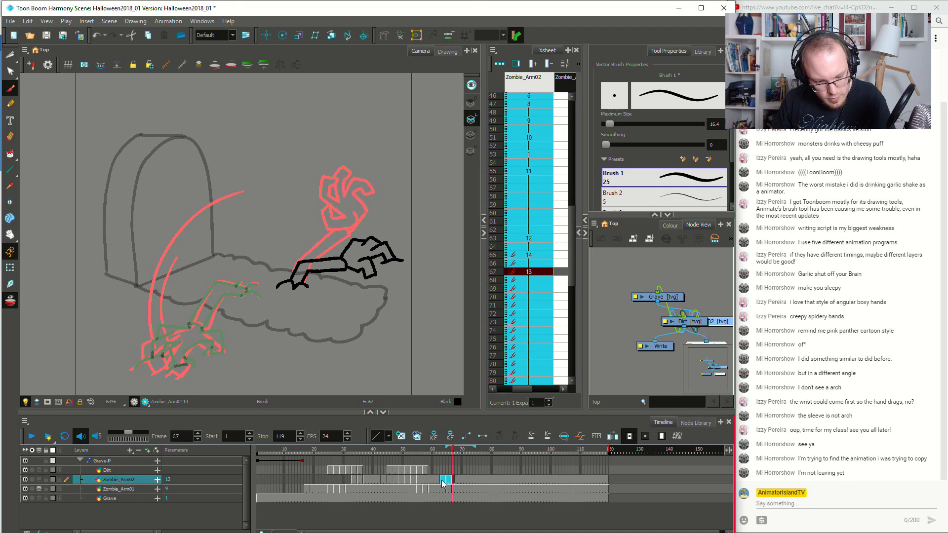
pyautogui.click(417, 479)
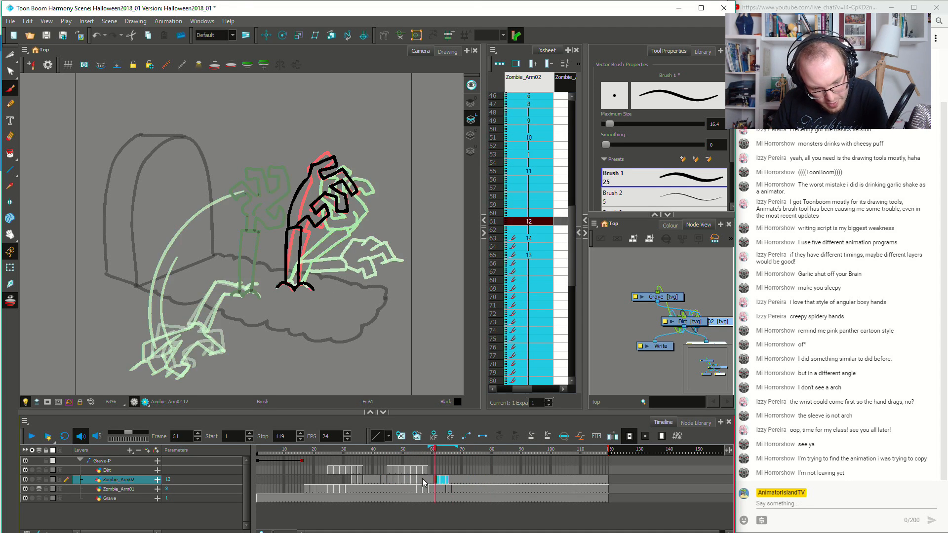
pyautogui.press('Return')
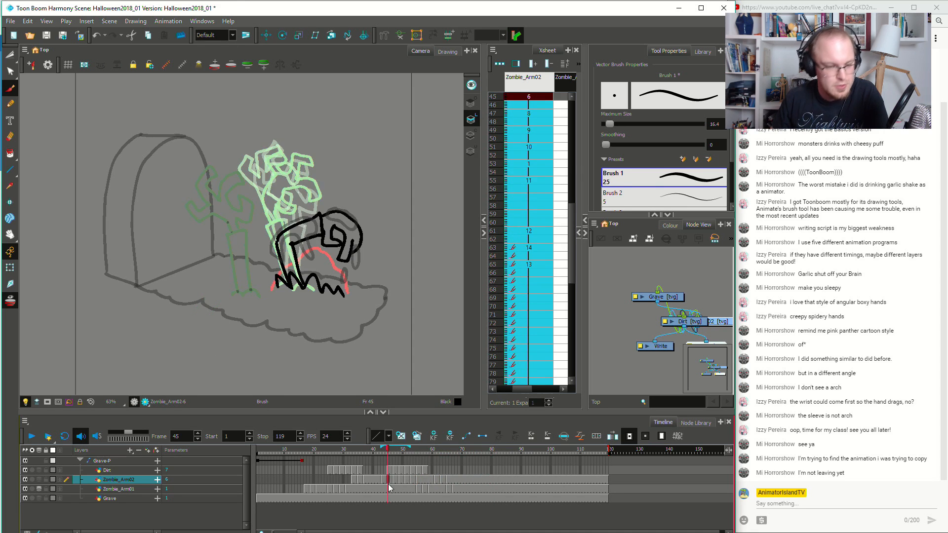
pyautogui.click(388, 479)
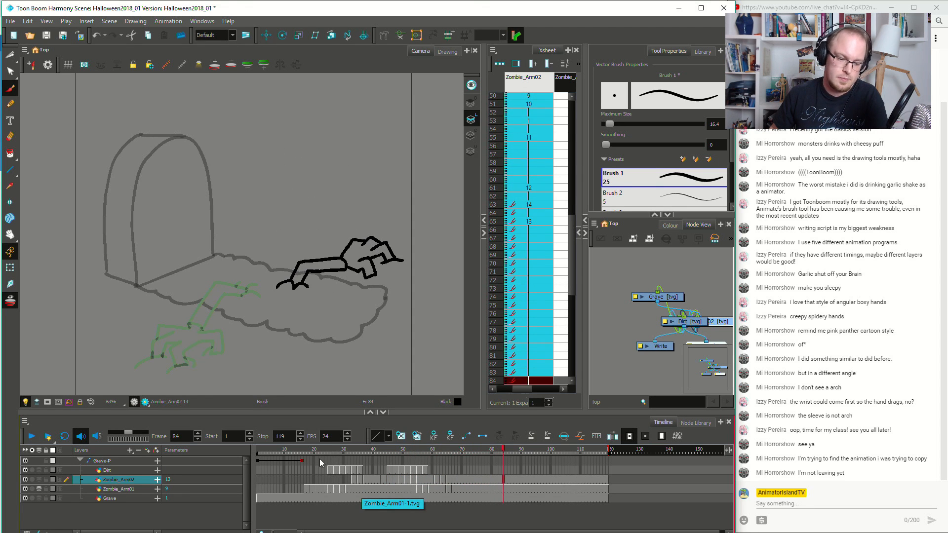
pyautogui.click(324, 446)
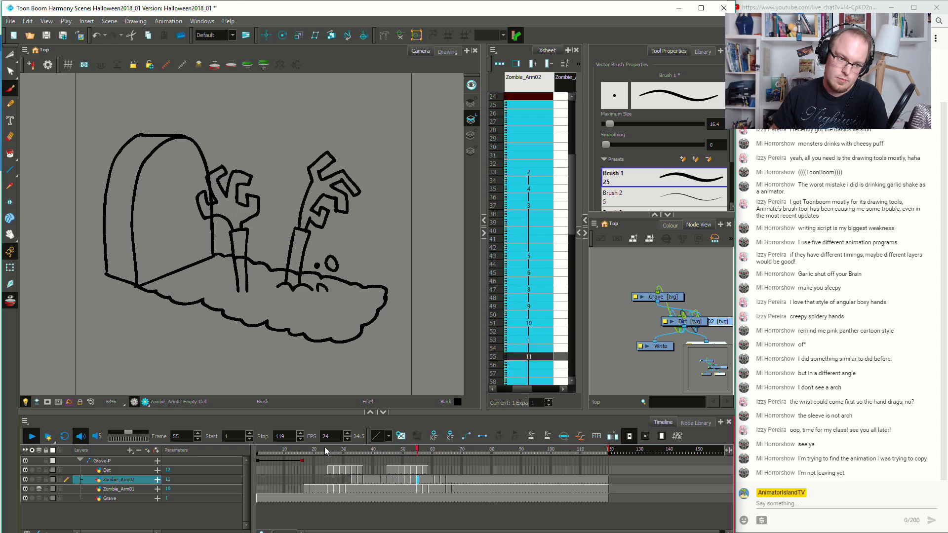
pyautogui.press('Return')
pyautogui.click(447, 480)
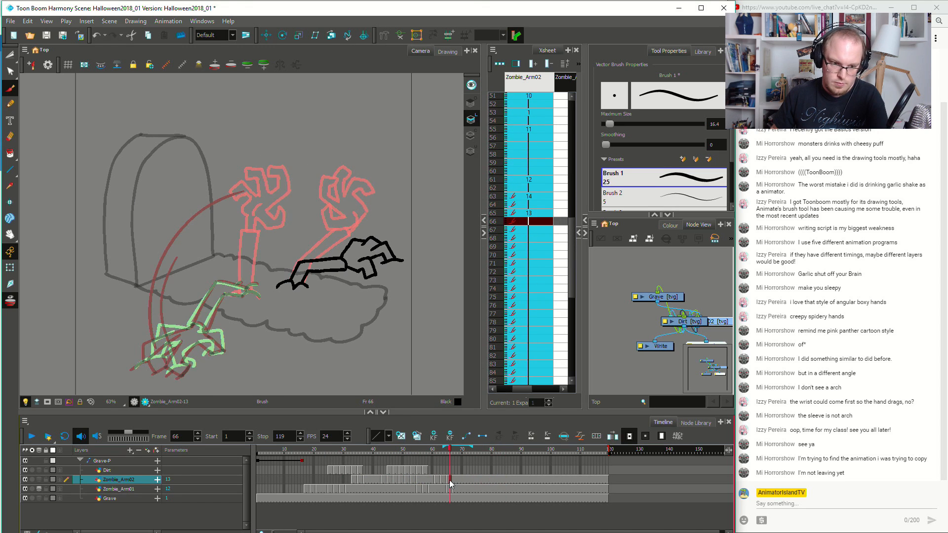
# Move the hand in the frame 63 in-between slightly up and back, and draw the dirt line around the arm's base
pyautogui.click(441, 480)
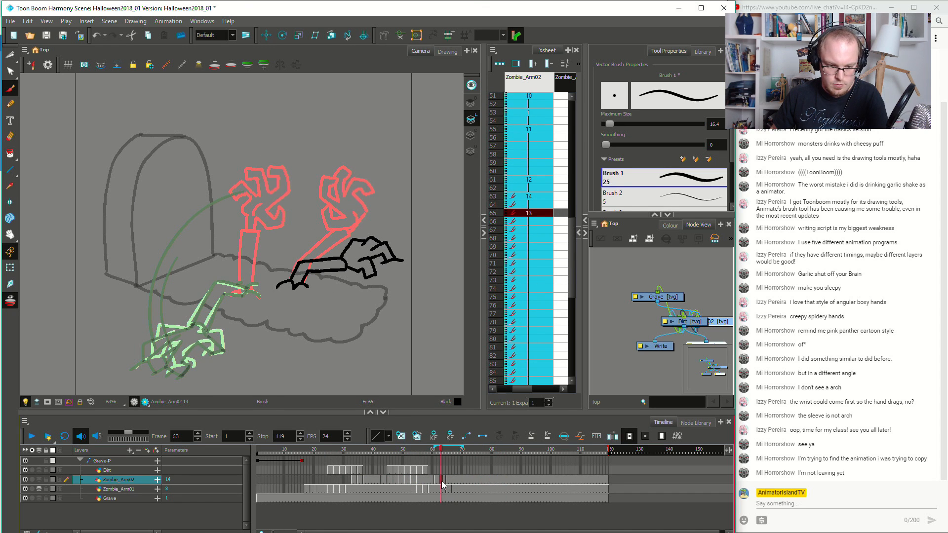
pyautogui.moveTo(319, 150)
pyautogui.mouseDown()
pyautogui.moveTo(334, 243)
pyautogui.moveTo(396, 213)
pyautogui.moveTo(309, 147)
pyautogui.mouseUp()
pyautogui.moveTo(377, 161)
pyautogui.mouseDown()
pyautogui.moveTo(339, 156)
pyautogui.moveTo(378, 150)
pyautogui.moveTo(336, 155)
pyautogui.mouseUp()
pyautogui.click(397, 179)
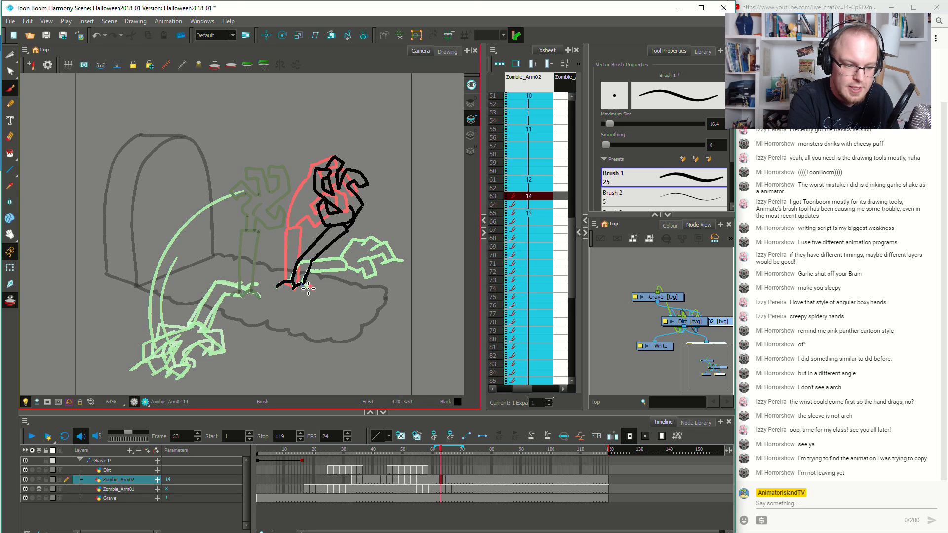
# Play back both arms' motion to check the adjusted in-between of the second arm's slam
pyautogui.press('Return')
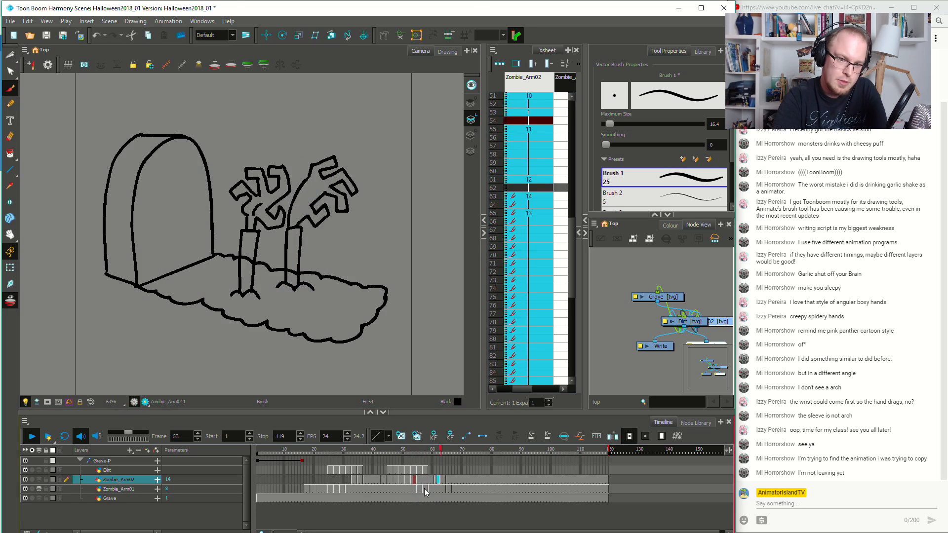
pyautogui.click(357, 477)
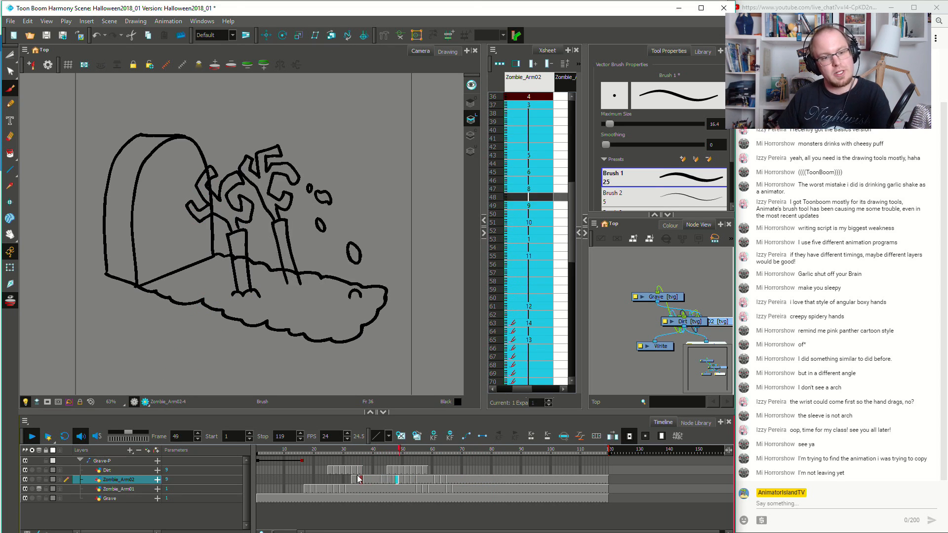
pyautogui.click(299, 486)
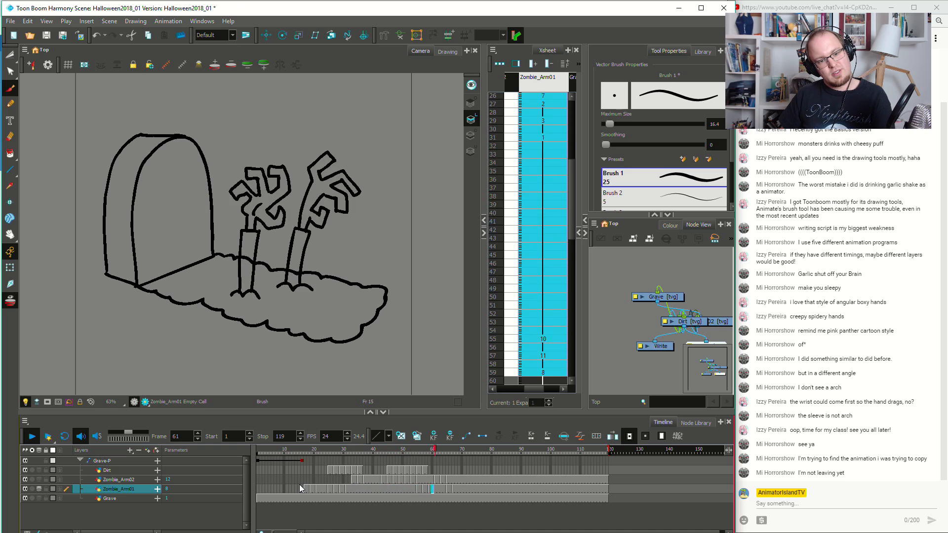
pyautogui.click(438, 480)
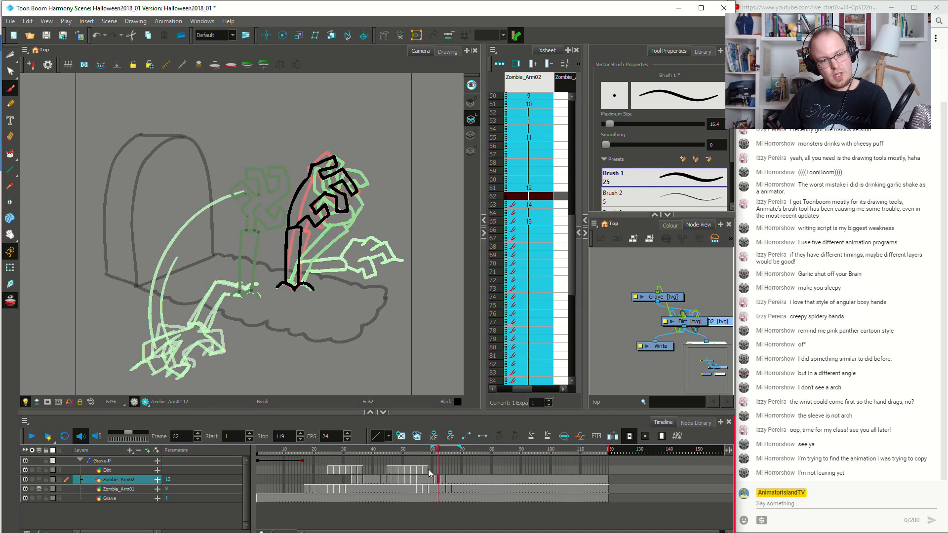
pyautogui.click(441, 482)
pyautogui.moveTo(316, 147)
pyautogui.mouseDown()
pyautogui.moveTo(399, 240)
pyautogui.moveTo(358, 154)
pyautogui.moveTo(281, 167)
pyautogui.mouseUp()
pyautogui.hotkey('ctrl', 'z')
pyautogui.moveTo(362, 210); pyautogui.dragTo(388, 253)
pyautogui.hotkey('ctrl', 'z')
# Play back the animation from frame 20 and again from the first frame to judge the overall timing
pyautogui.click(314, 479)
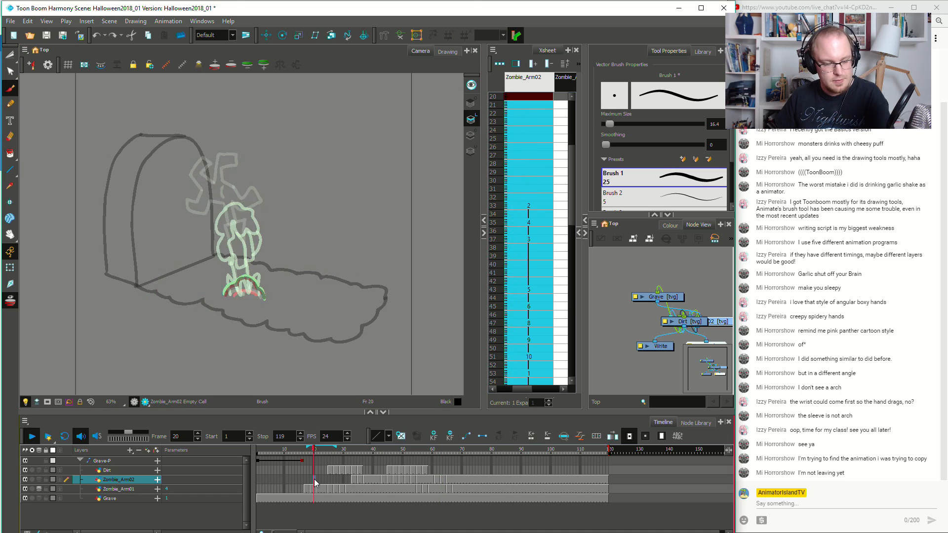
pyautogui.press('Return')
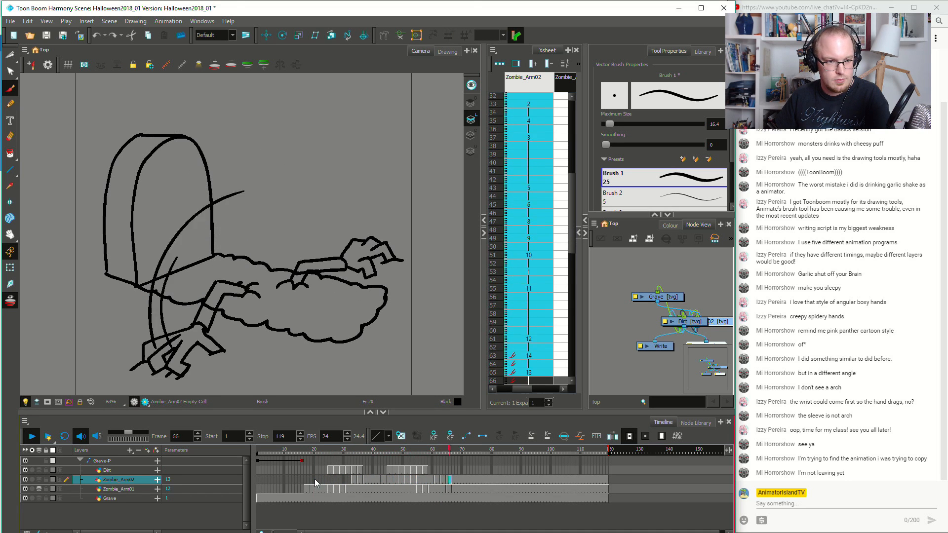
pyautogui.moveTo(348, 450); pyautogui.dragTo(5, 485)
pyautogui.press('Return')
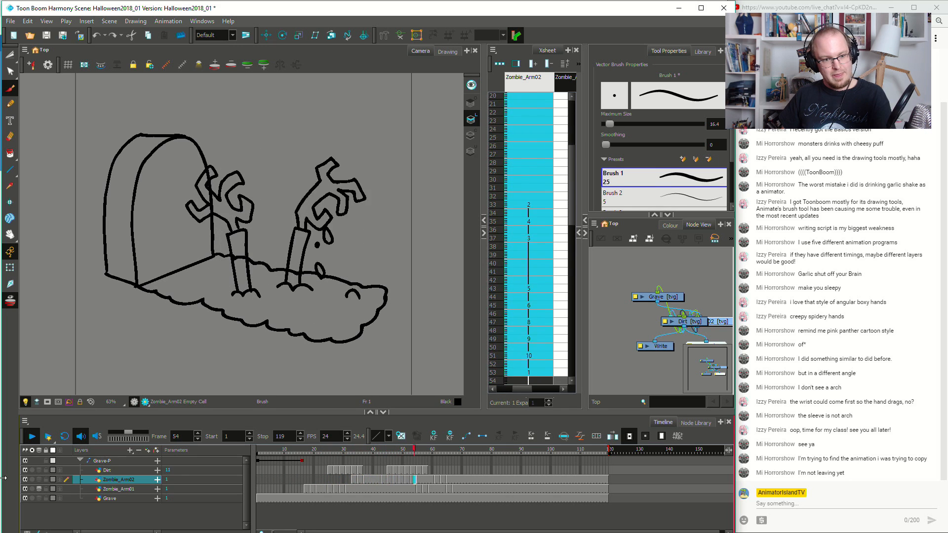
# Shift both arms' drawings from frame 55 onward two frames later and play back the new timing
pyautogui.click(424, 479)
pyautogui.click(418, 480)
pyautogui.moveTo(419, 489); pyautogui.dragTo(458, 487)
pyautogui.click(368, 488)
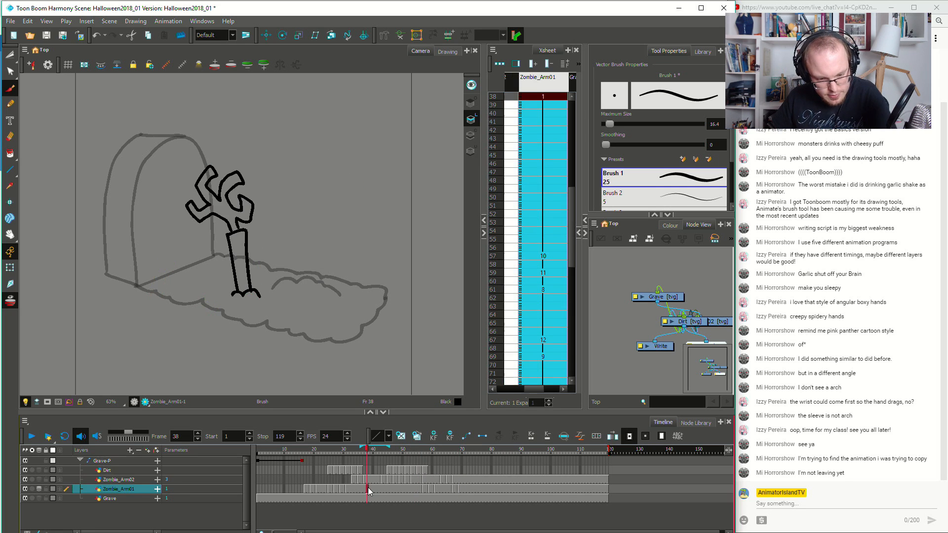
pyautogui.click(426, 480)
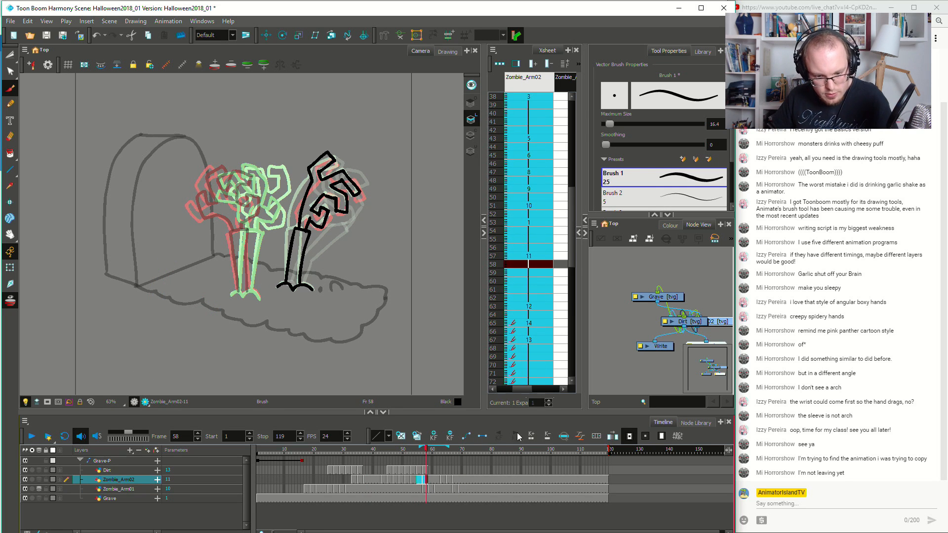
pyautogui.click(385, 482)
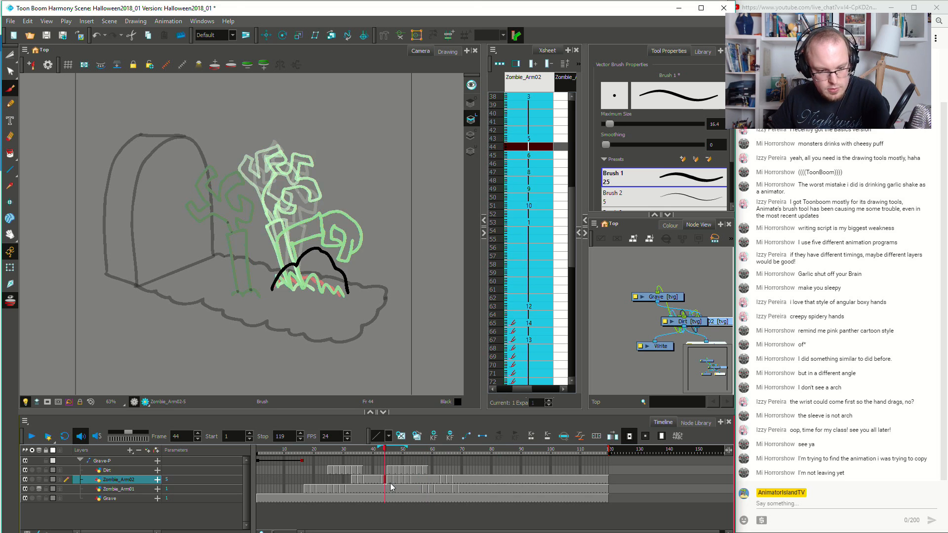
pyautogui.hotkey('shift', 'Return')
# Start the Zombie_Arm02 drawing at frame 57 two frames earlier, at frame 55
pyautogui.click(420, 481)
pyautogui.press('.')
pyautogui.press(',')
pyautogui.press(',')
pyautogui.click(425, 482)
pyautogui.click(419, 481)
pyautogui.click(425, 480)
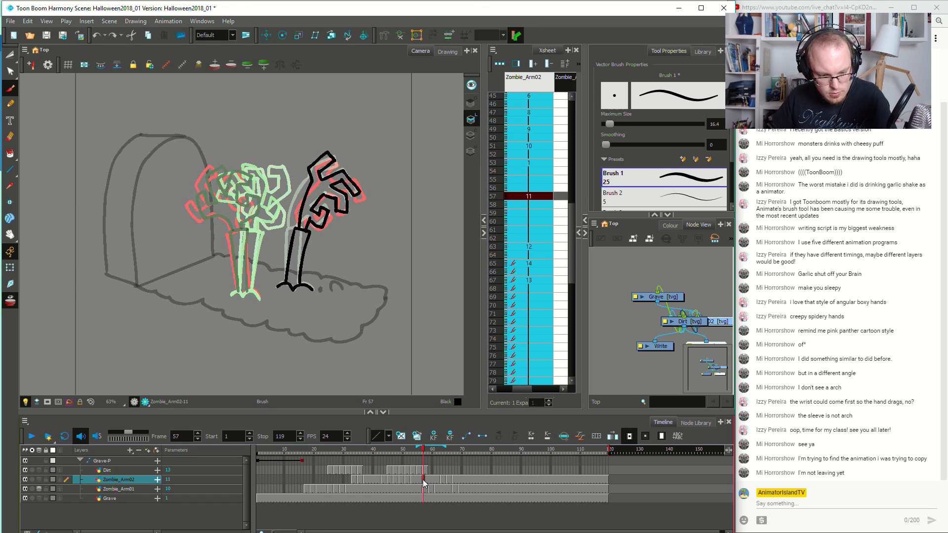
# Play back the retimed arms from frame 42 and from frame 8
pyautogui.click(379, 480)
pyautogui.hotkey('shift', 'Return')
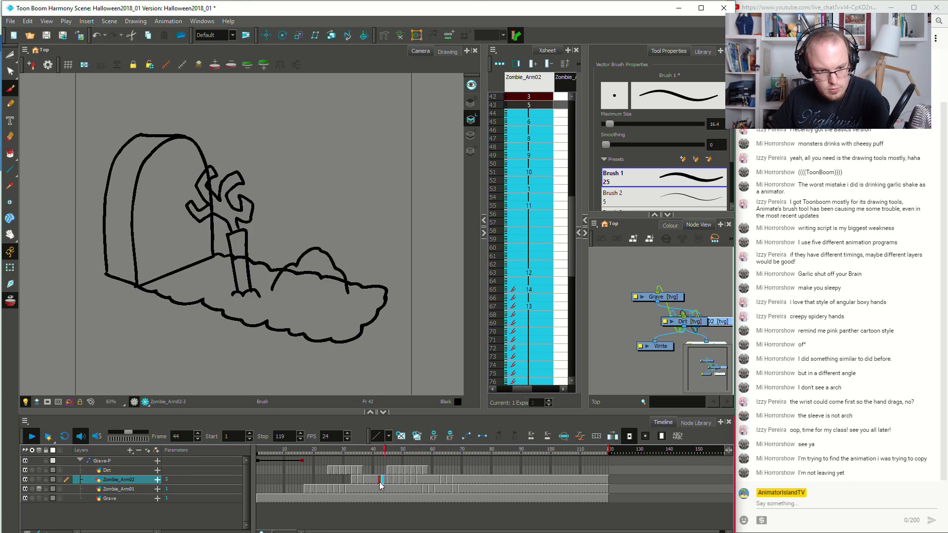
pyautogui.click(278, 482)
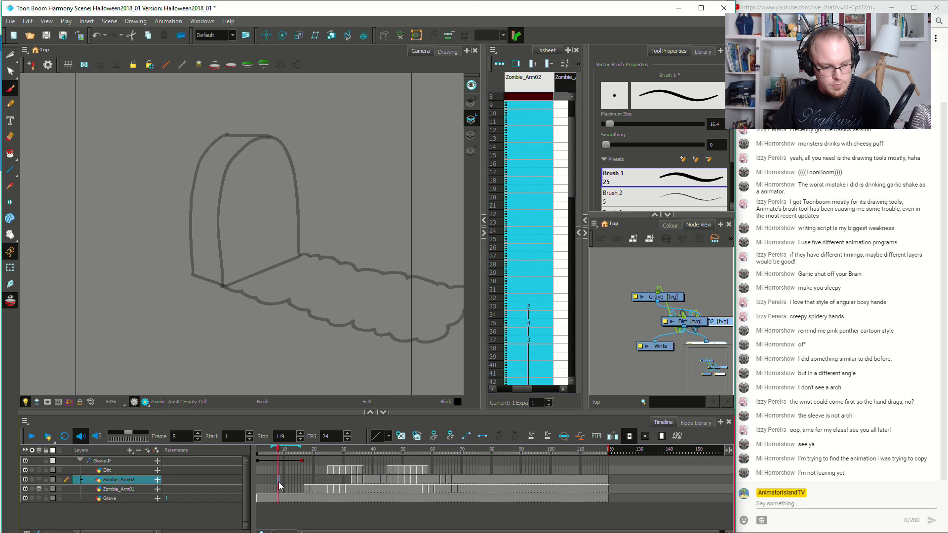
pyautogui.hotkey('shift', 'Return')
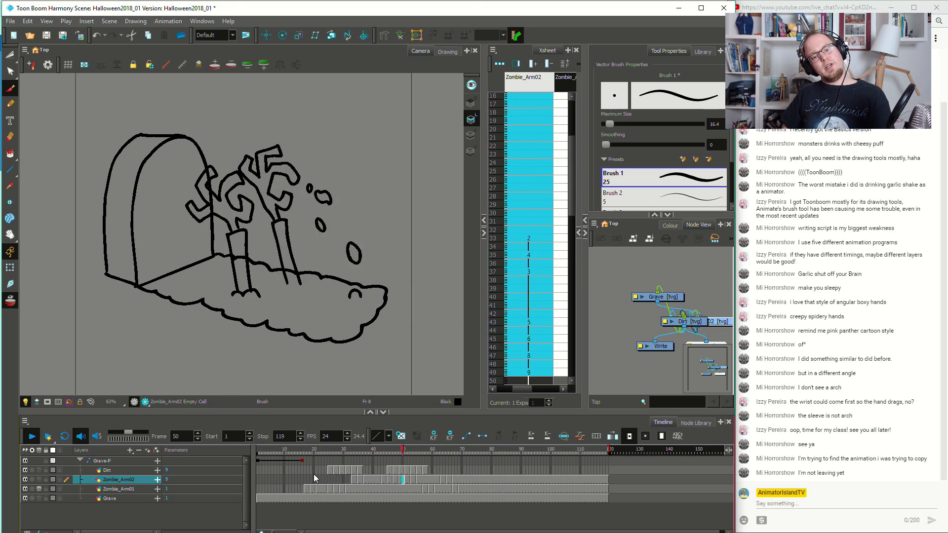
# Add keyframes to the Grave-P peg at frames 73 and 86
pyautogui.moveTo(470, 455)
pyautogui.mouseDown()
pyautogui.moveTo(448, 453)
pyautogui.moveTo(463, 454)
pyautogui.mouseUp()
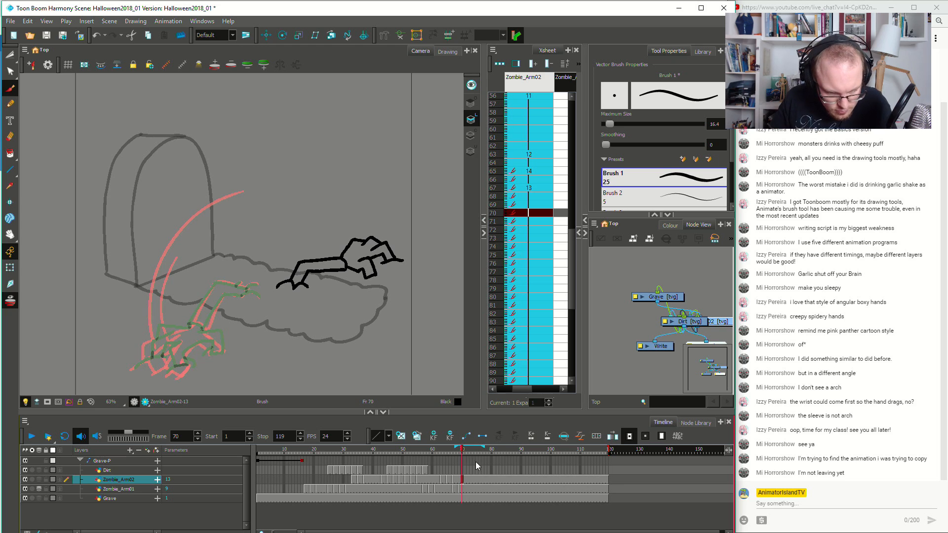
pyautogui.click(475, 463)
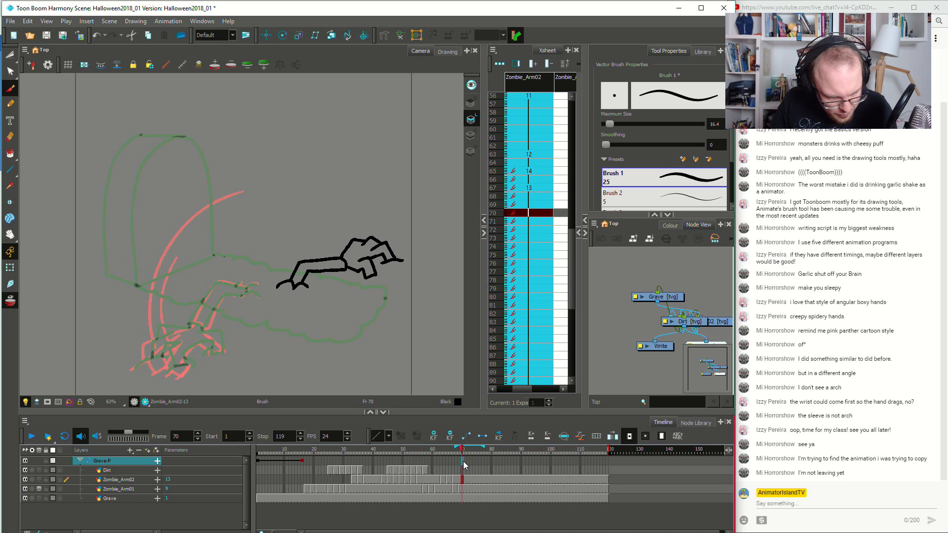
pyautogui.moveTo(463, 461); pyautogui.dragTo(473, 464)
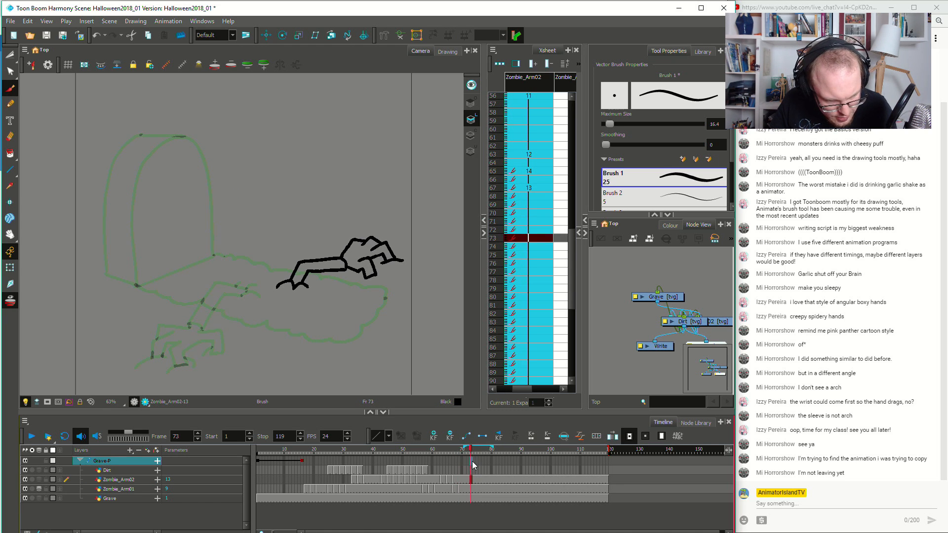
pyautogui.click(433, 435)
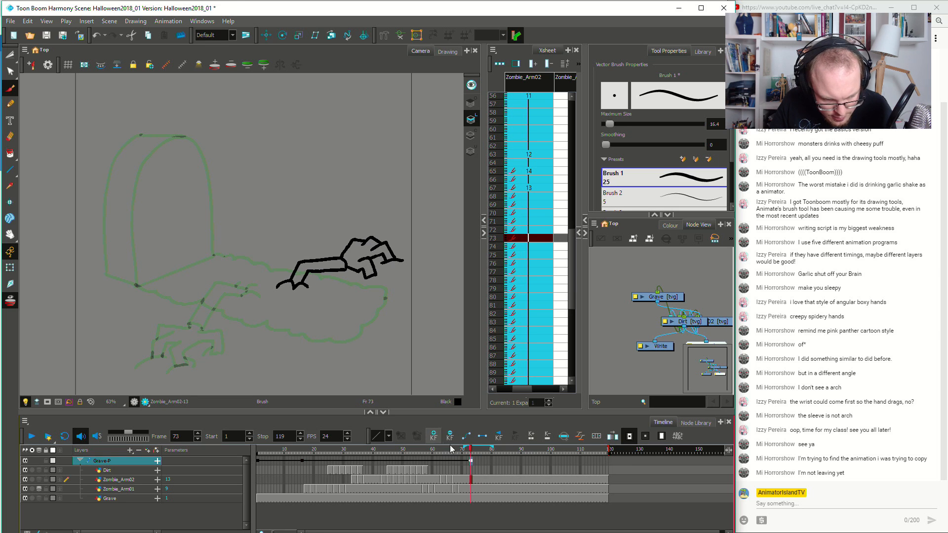
pyautogui.click(504, 463)
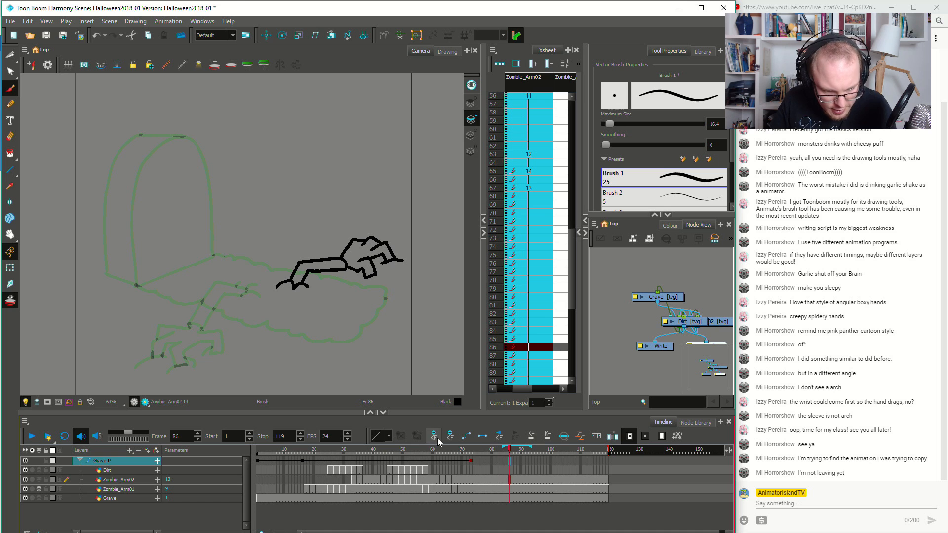
# At frame 86, slide the whole grave group horizontally out of the camera frame to the left with the Transform tool
pyautogui.click(10, 267)
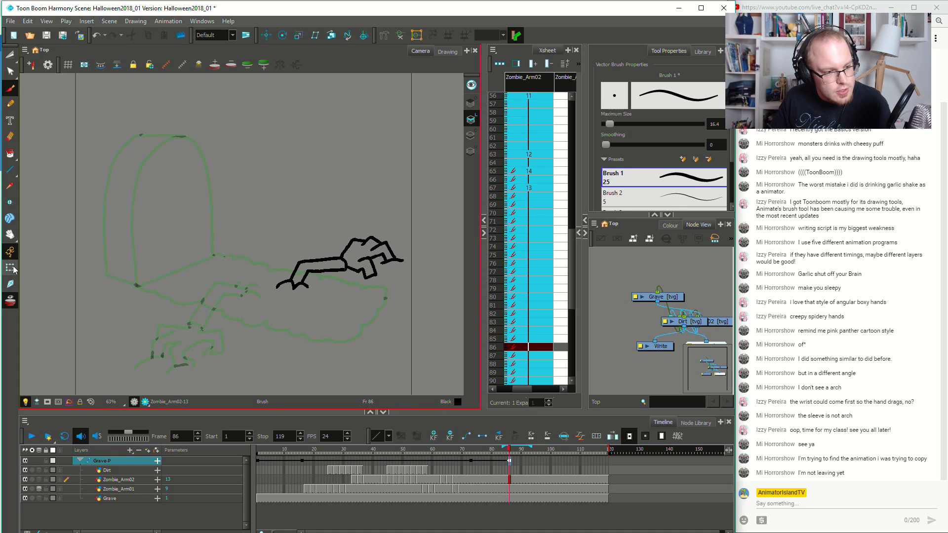
pyautogui.click(248, 267)
pyautogui.scroll(-3, 259, 258)
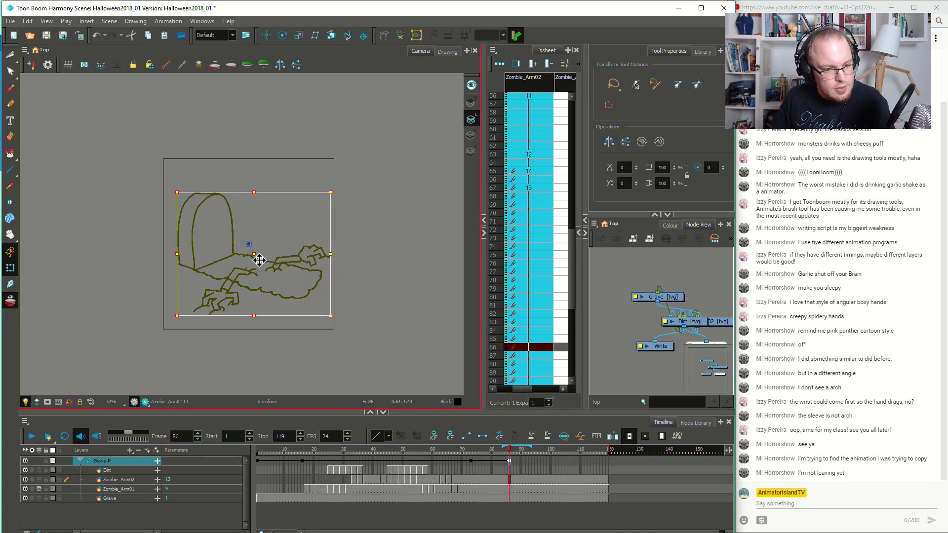
pyautogui.moveTo(259, 258)
pyautogui.mouseDown()
pyautogui.moveTo(91, 263)
pyautogui.moveTo(106, 264)
pyautogui.mouseUp()
# Ease the Grave-P move between the frame 73 and 86 keyframes with a time ratio of 60
pyautogui.click(474, 461)
pyautogui.click(471, 462)
pyautogui.click(598, 439)
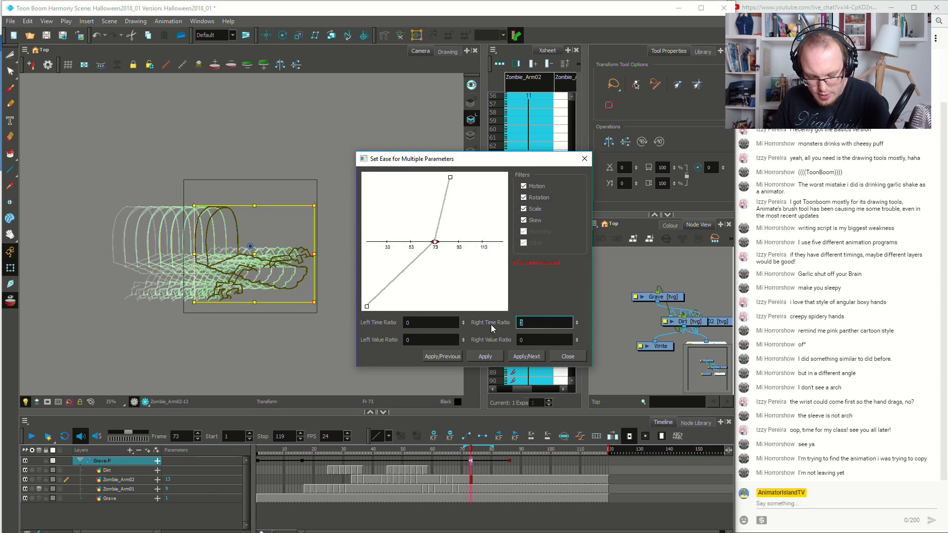
pyautogui.click(533, 356)
pyautogui.write('60')
pyautogui.press('Tab')
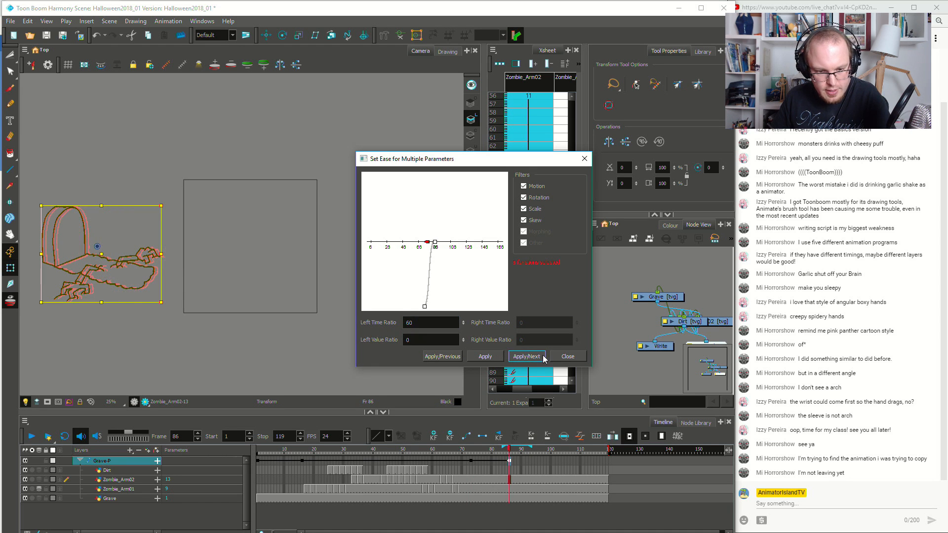
pyautogui.click(568, 356)
# Scrub through the slide-out and move the Grave-P peg's last keyframe to frame 87
pyautogui.moveTo(509, 450); pyautogui.dragTo(466, 453)
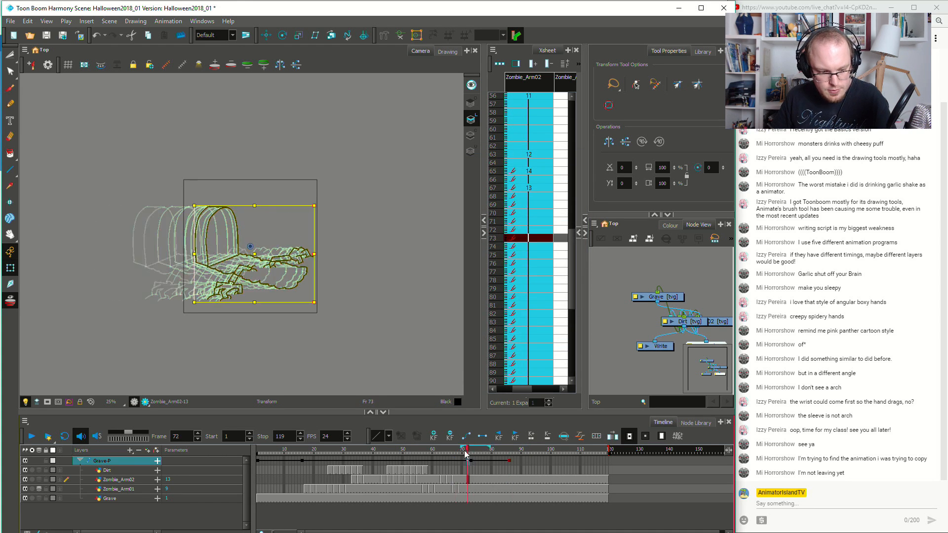
pyautogui.click(509, 461)
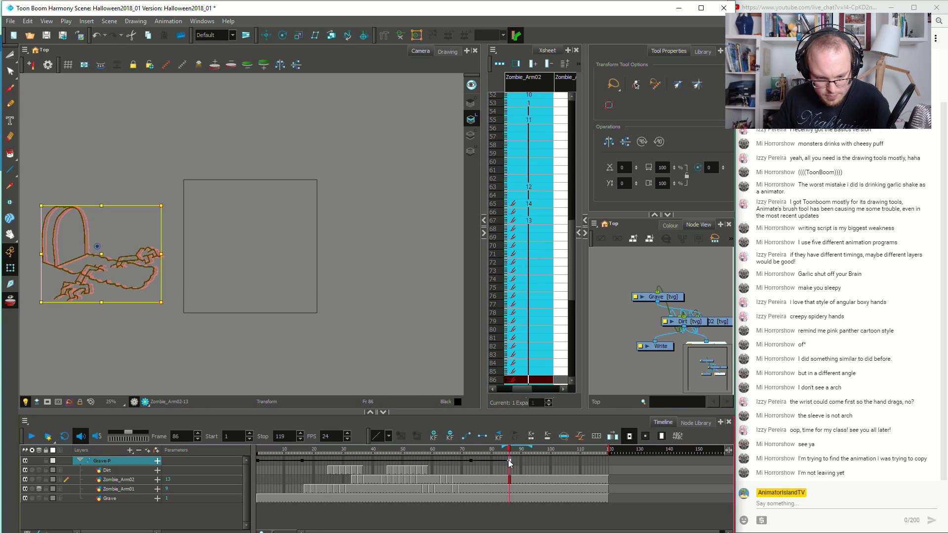
pyautogui.click(470, 461)
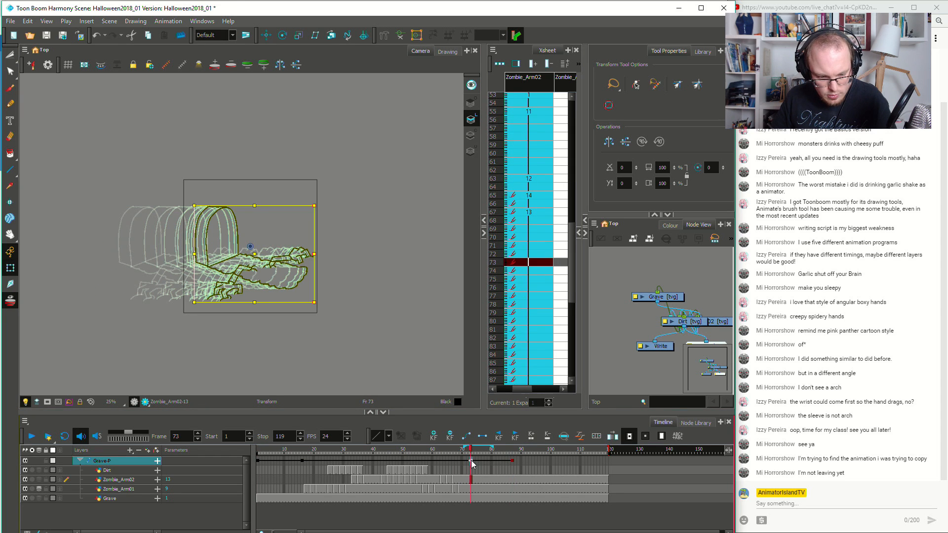
# Play back the animation repeatedly from the first frame to judge the speed of the grave's slide-out
pyautogui.moveTo(413, 452); pyautogui.dragTo(42, 453)
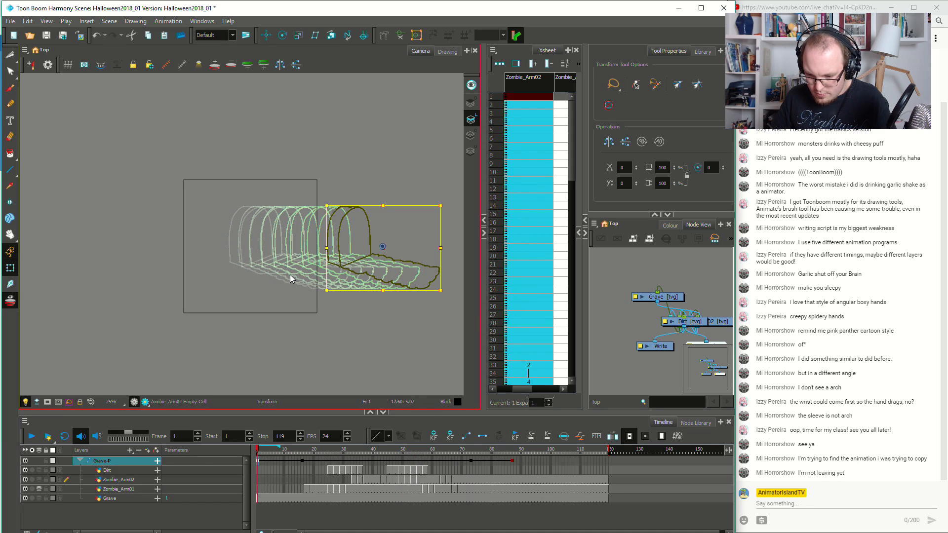
pyautogui.scroll(3, 289, 274)
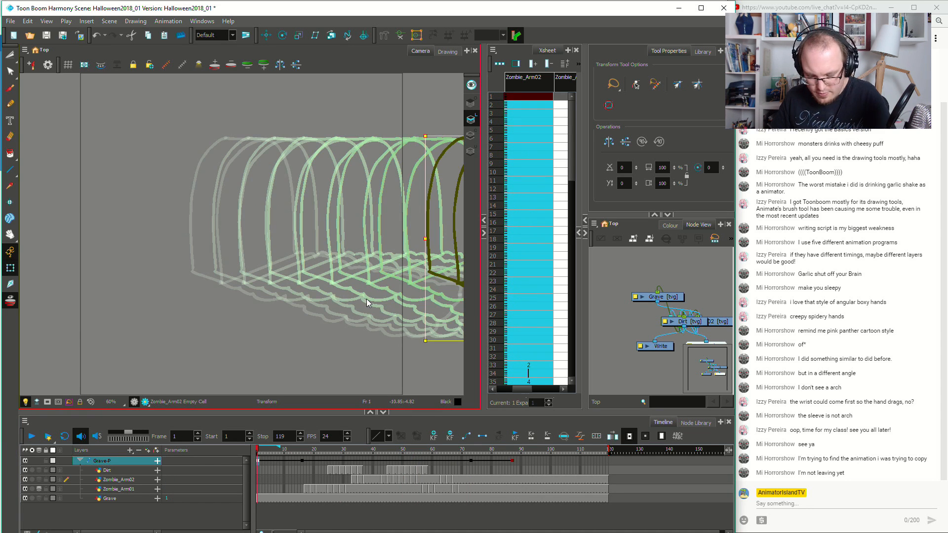
pyautogui.press('Return')
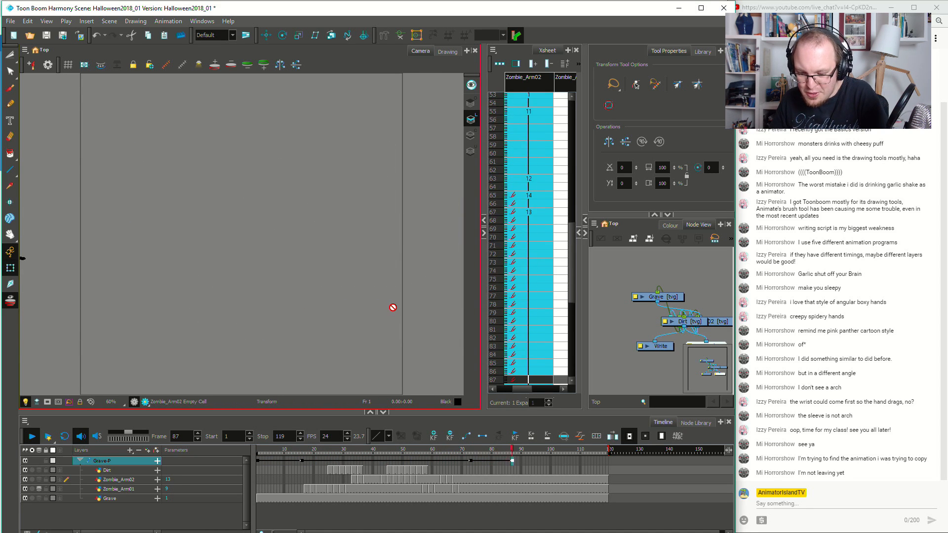
pyautogui.press('Return')
pyautogui.moveTo(500, 450); pyautogui.dragTo(145, 455)
pyautogui.press('Return')
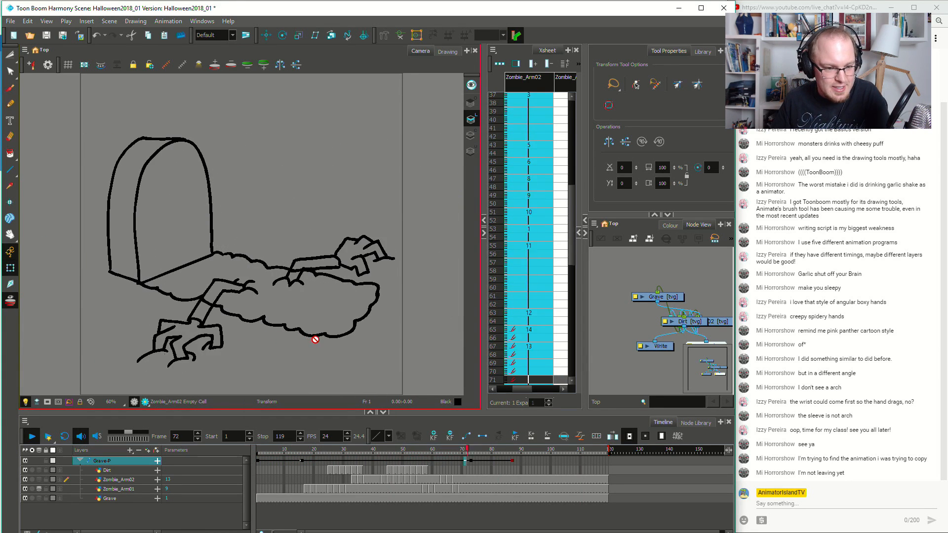
pyautogui.press('Return')
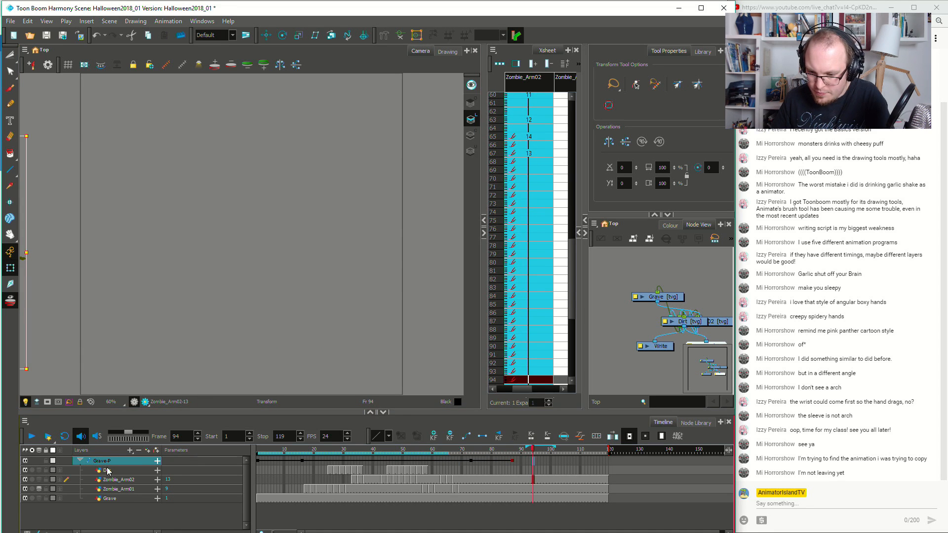
pyautogui.moveTo(344, 451); pyautogui.dragTo(158, 463)
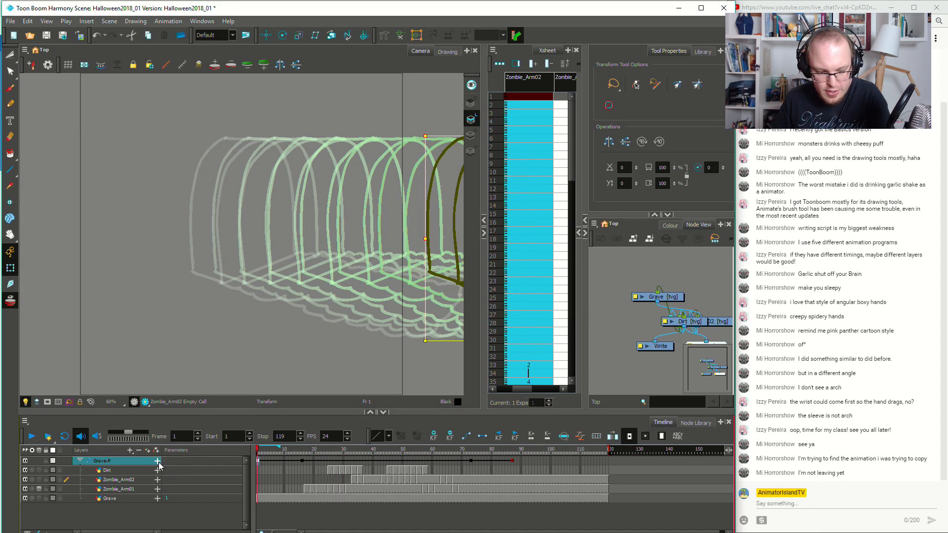
pyautogui.press('Return')
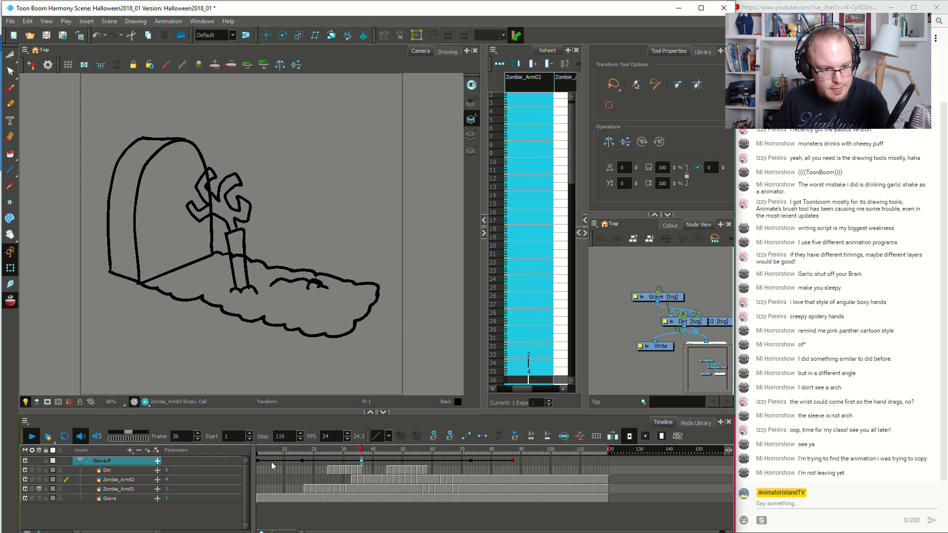
pyautogui.press('Return')
pyautogui.moveTo(363, 451); pyautogui.dragTo(87, 474)
# Shift both slide-out keyframes on Grave-P one frame later, to frames 74 and 88, and play back the scene
pyautogui.moveTo(471, 462); pyautogui.dragTo(514, 459)
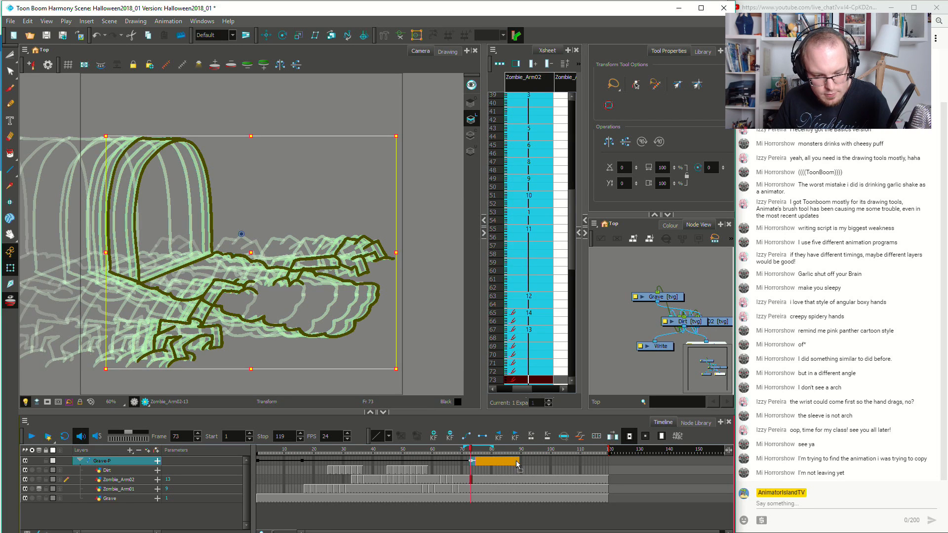
pyautogui.moveTo(515, 464); pyautogui.dragTo(101, 437)
pyautogui.press('Return')
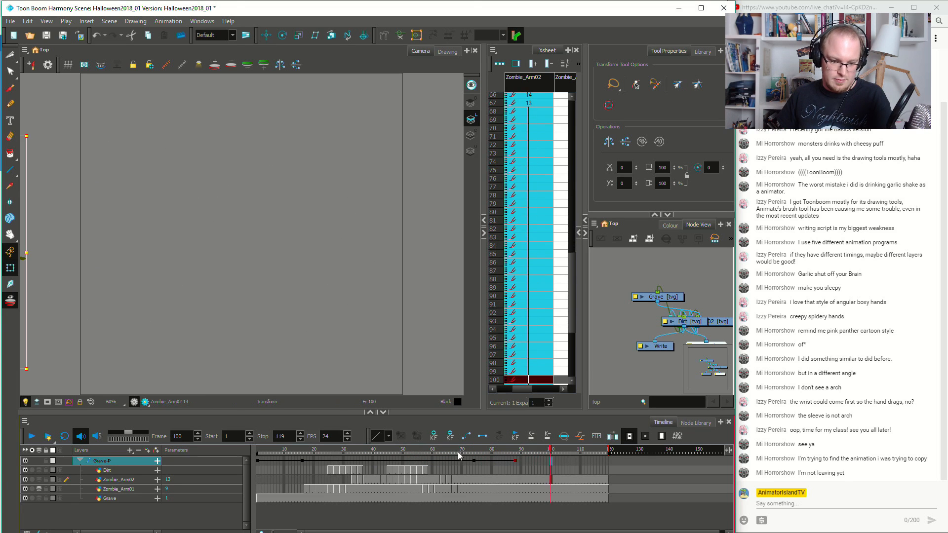
pyautogui.moveTo(459, 452); pyautogui.dragTo(0, 470)
pyautogui.press('Return')
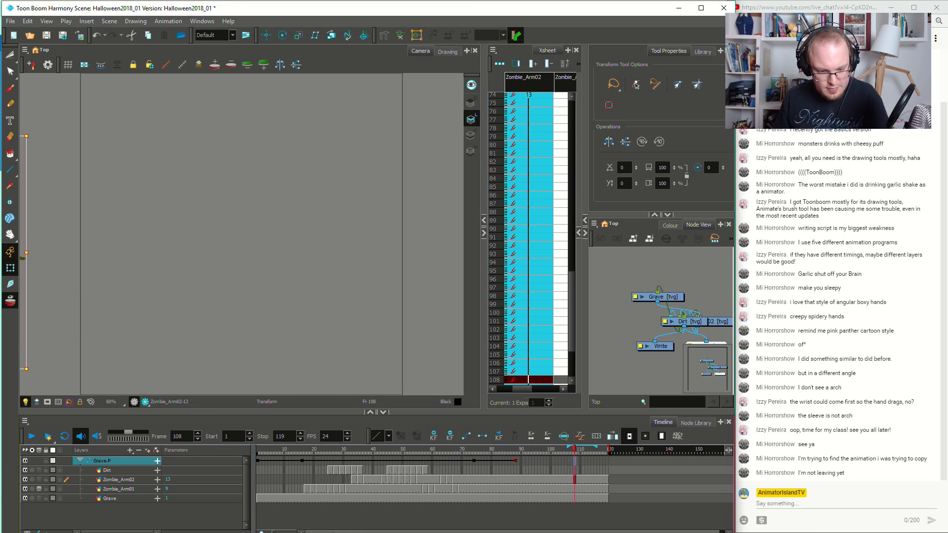
# At frame 88 on Zombie_Arm02, brush the front face and lower side edge of a boxy tombstone inside the empty camera frame
pyautogui.click(493, 473)
pyautogui.click(503, 481)
pyautogui.click(509, 483)
pyautogui.click(515, 481)
pyautogui.scroll(-1, 165, 257)
pyautogui.scroll(1, 165, 257)
pyautogui.scroll(-1, 166, 261)
pyautogui.scroll(-1, 167, 262)
pyautogui.scroll(1, 167, 261)
pyautogui.moveTo(163, 265); pyautogui.dragTo(251, 252)
pyautogui.scroll(-2, 250, 253)
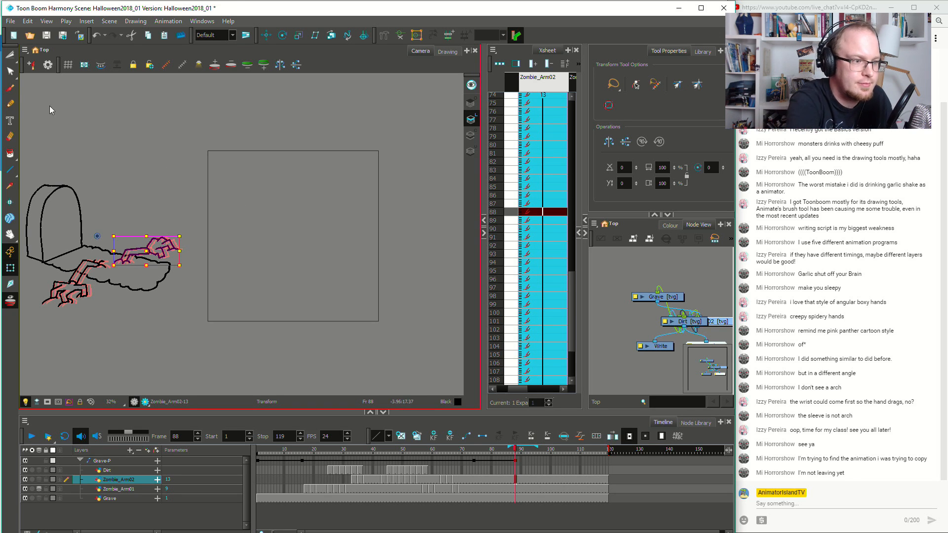
pyautogui.hotkey('alt', 'b')
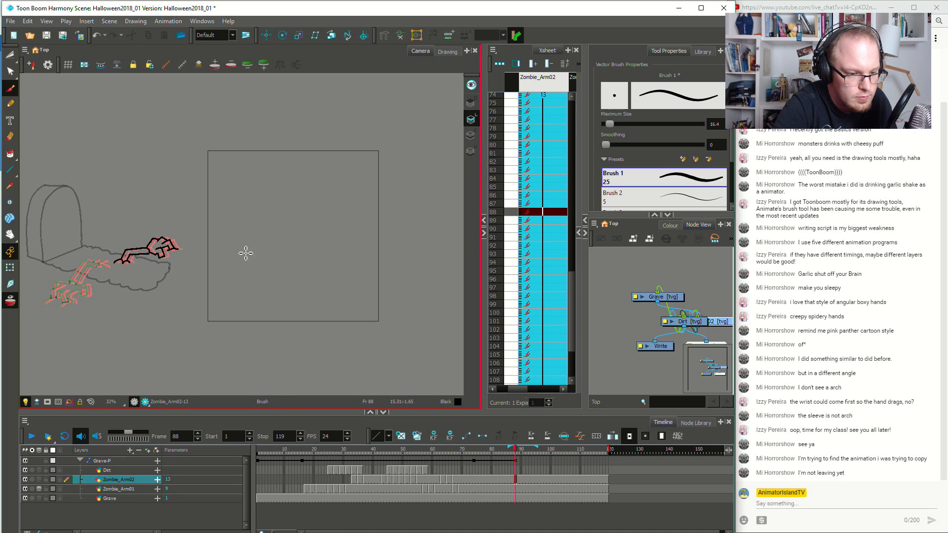
pyautogui.moveTo(242, 254); pyautogui.dragTo(243, 199)
pyautogui.moveTo(288, 254); pyautogui.dragTo(285, 180)
pyautogui.hotkey('ctrl', 'z')
pyautogui.moveTo(288, 250)
pyautogui.mouseDown()
pyautogui.moveTo(288, 185)
pyautogui.moveTo(285, 249)
pyautogui.moveTo(263, 258)
pyautogui.moveTo(285, 248)
pyautogui.moveTo(254, 259)
pyautogui.moveTo(284, 243)
pyautogui.mouseUp()
pyautogui.hotkey('ctrl', 'z')
pyautogui.hotkey('ctrl', 'z')
pyautogui.hotkey('ctrl', 'z')
pyautogui.hotkey('ctrl', 's')
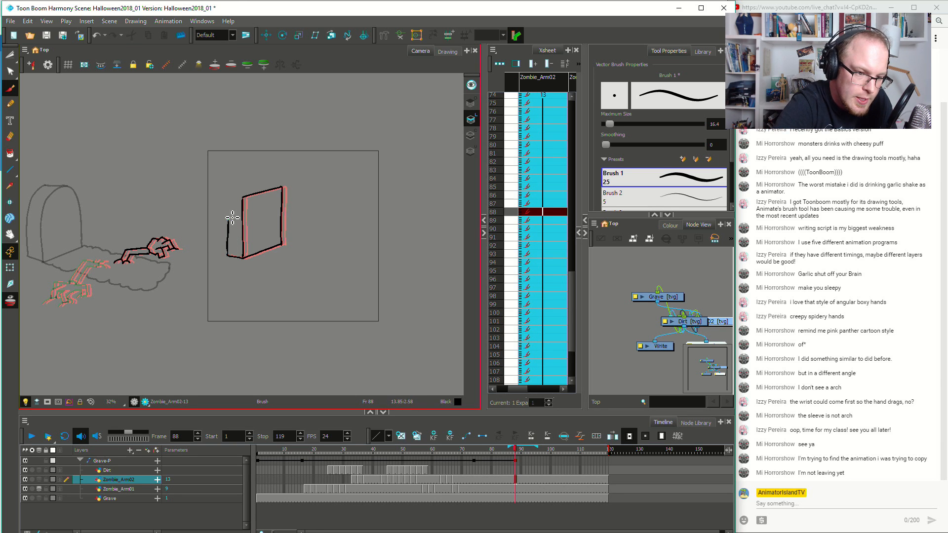
# Complete the boxy tombstone by redrawing its left edge and adding the top face
pyautogui.moveTo(229, 256); pyautogui.dragTo(229, 194)
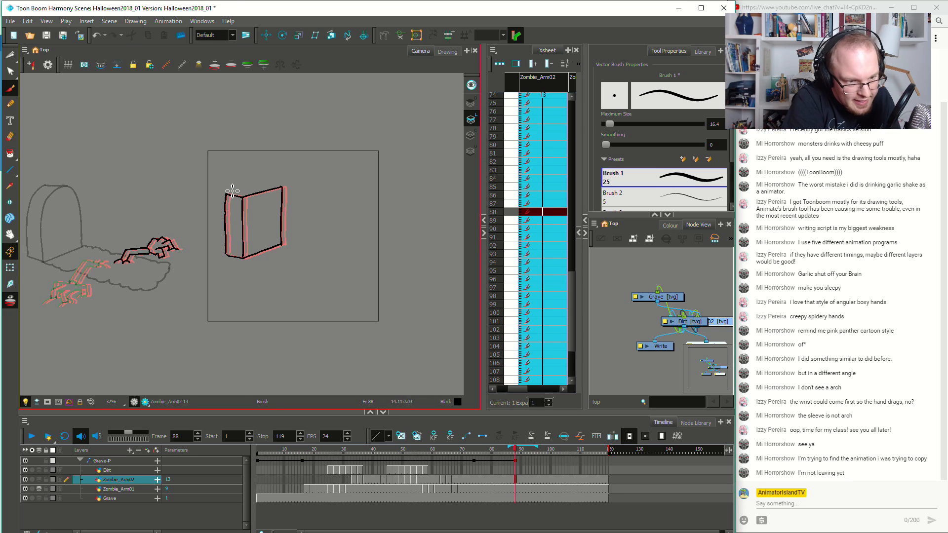
pyautogui.moveTo(228, 195); pyautogui.dragTo(270, 188)
pyautogui.hotkey('ctrl', 'z')
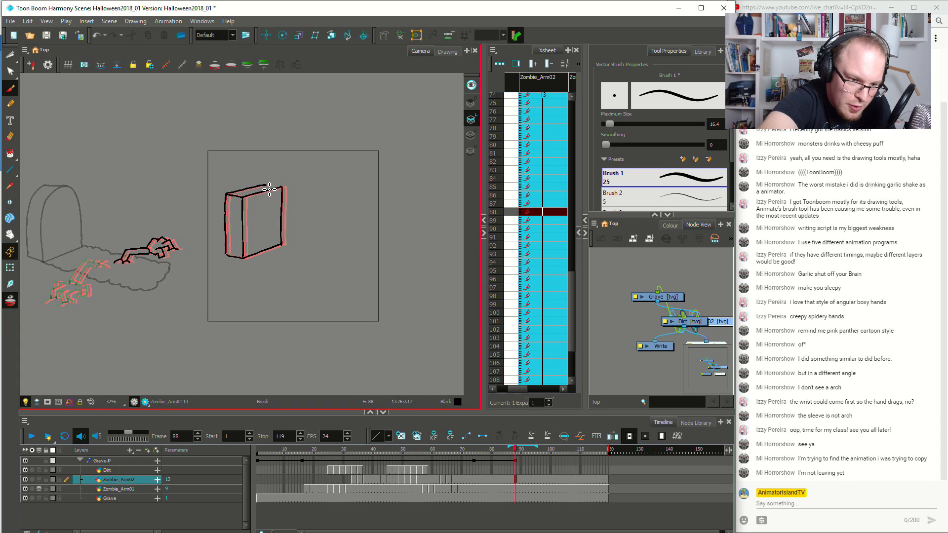
pyautogui.hotkey('ctrl', 'z')
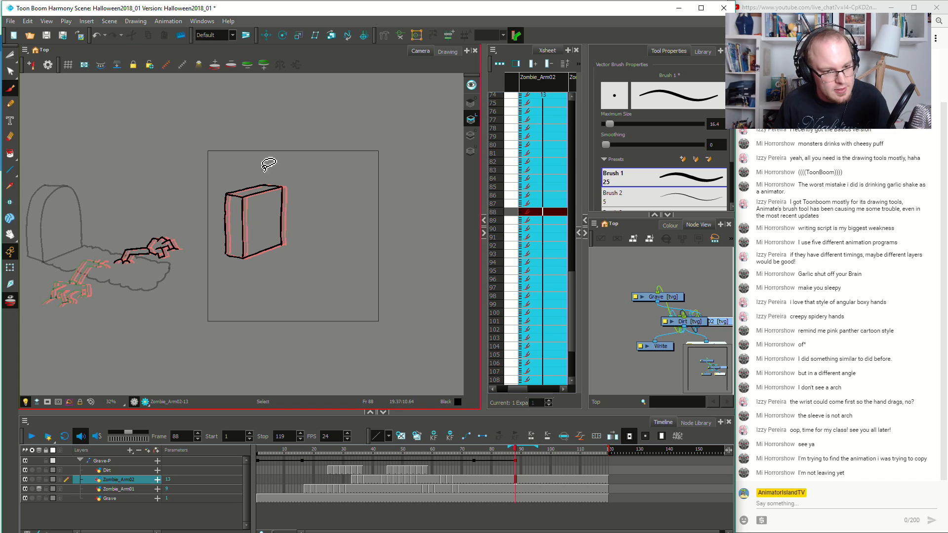
# Select the tombstone drawing, nudge it slightly to the right and stretch it a little taller
pyautogui.moveTo(263, 258)
pyautogui.mouseDown()
pyautogui.moveTo(312, 246)
pyautogui.moveTo(209, 182)
pyautogui.moveTo(262, 274)
pyautogui.moveTo(264, 267)
pyautogui.mouseUp()
pyautogui.moveTo(220, 223); pyautogui.dragTo(229, 223)
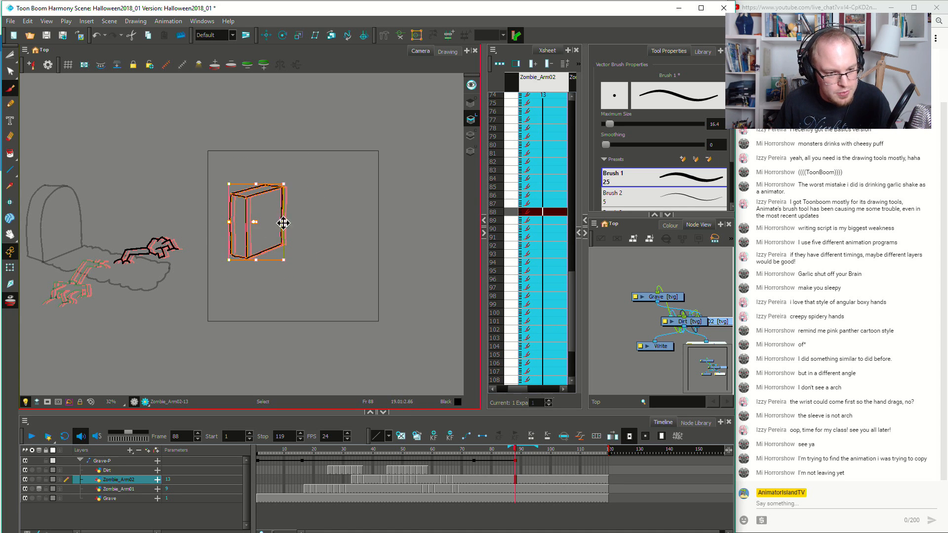
pyautogui.moveTo(292, 183); pyautogui.dragTo(259, 176)
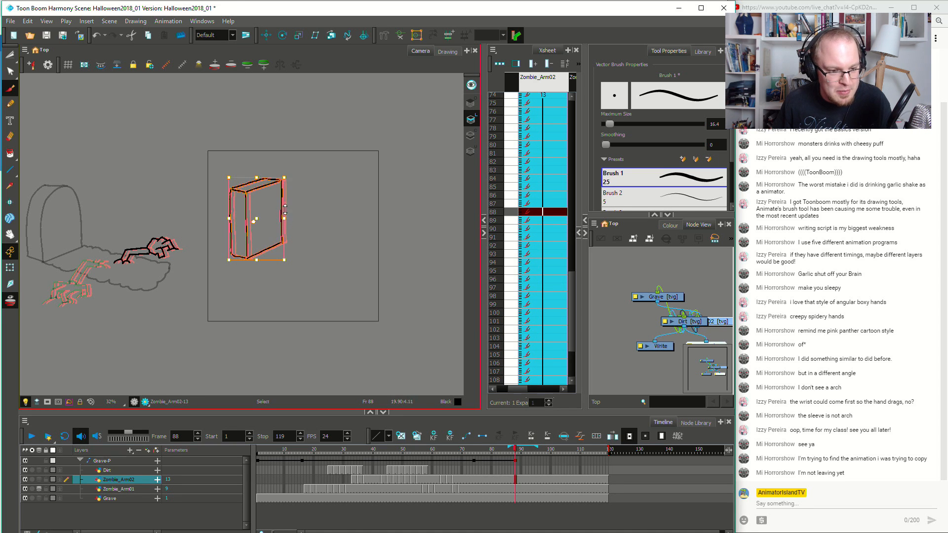
pyautogui.moveTo(309, 199)
pyautogui.mouseDown()
pyautogui.moveTo(216, 225)
pyautogui.moveTo(312, 173)
pyautogui.mouseUp()
# Transfer the boxy tombstone from the Zombie_Arm02 layer to the Grave layer's drawing at frame 88
pyautogui.press('Delete')
pyautogui.click(510, 491)
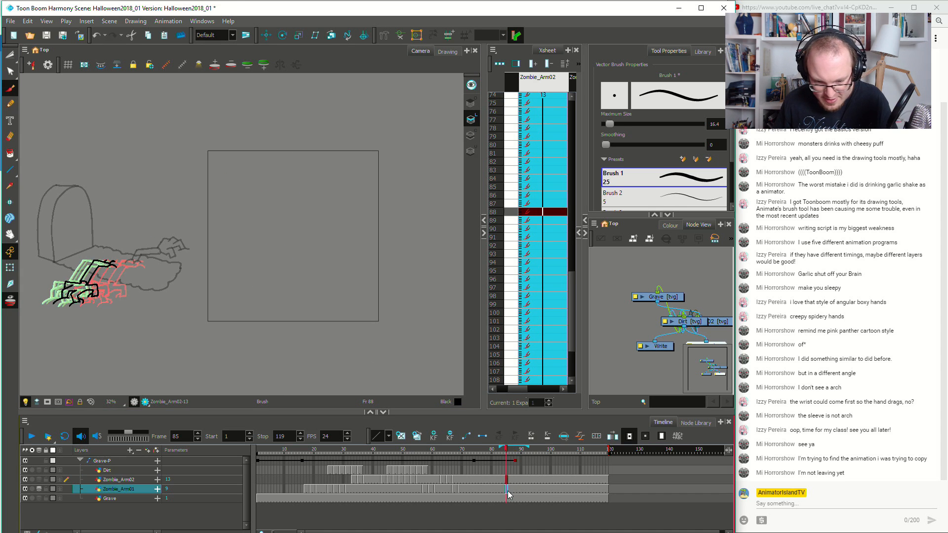
pyautogui.click(515, 498)
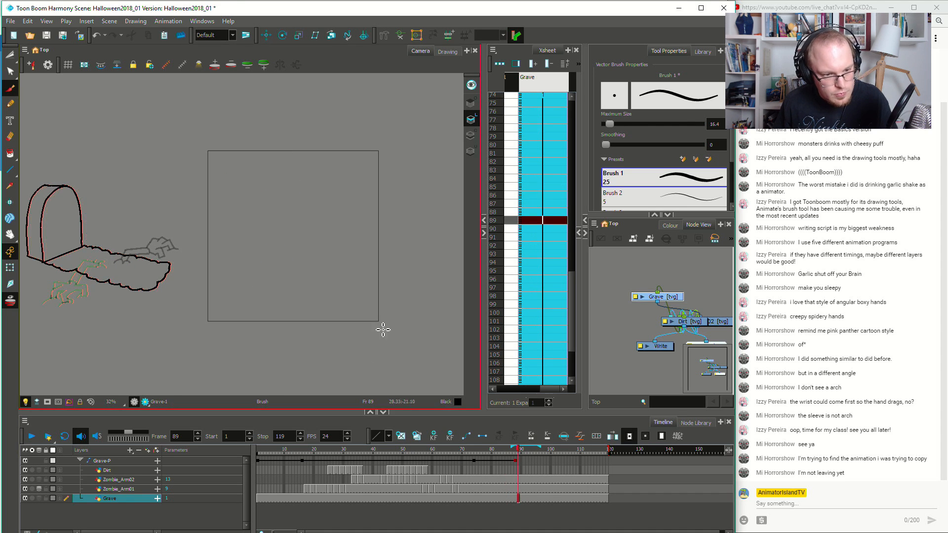
pyautogui.hotkey('ctrl', 'z')
pyautogui.hotkey('alt', 'b')
# On the Grave layer at frame 88, brush a scalloped dirt mound outline extending from the base of the boxy tombstone
pyautogui.scroll(2, 212, 213)
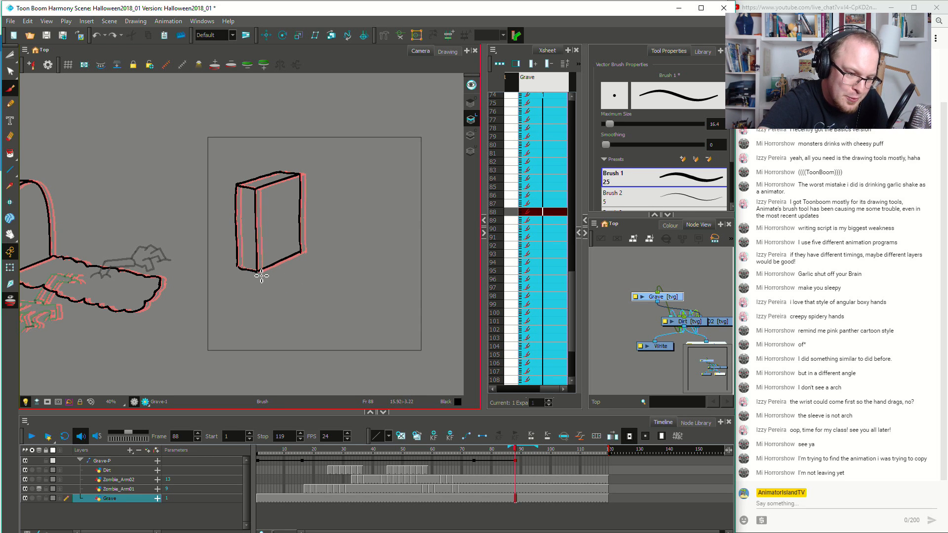
pyautogui.moveTo(280, 286); pyautogui.dragTo(363, 316)
pyautogui.hotkey('ctrl', 'z')
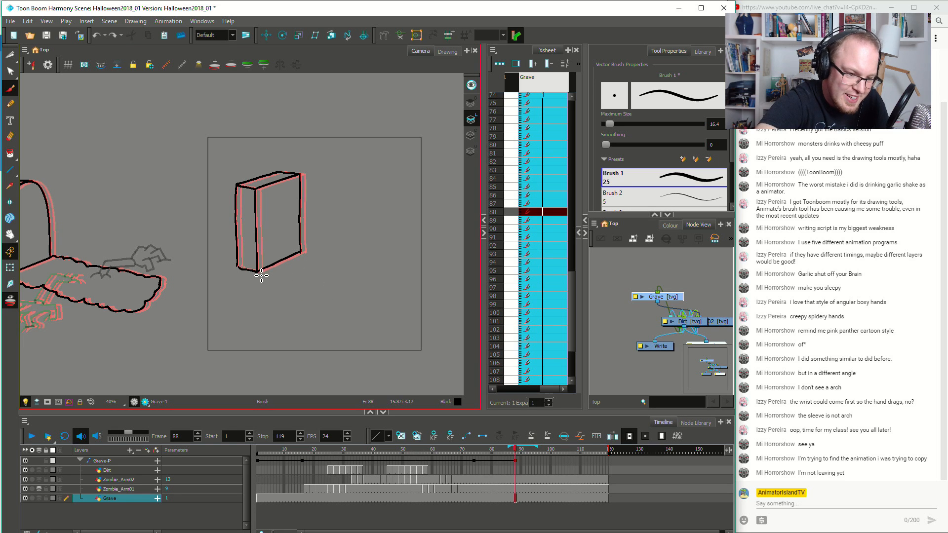
pyautogui.moveTo(316, 257); pyautogui.dragTo(400, 275)
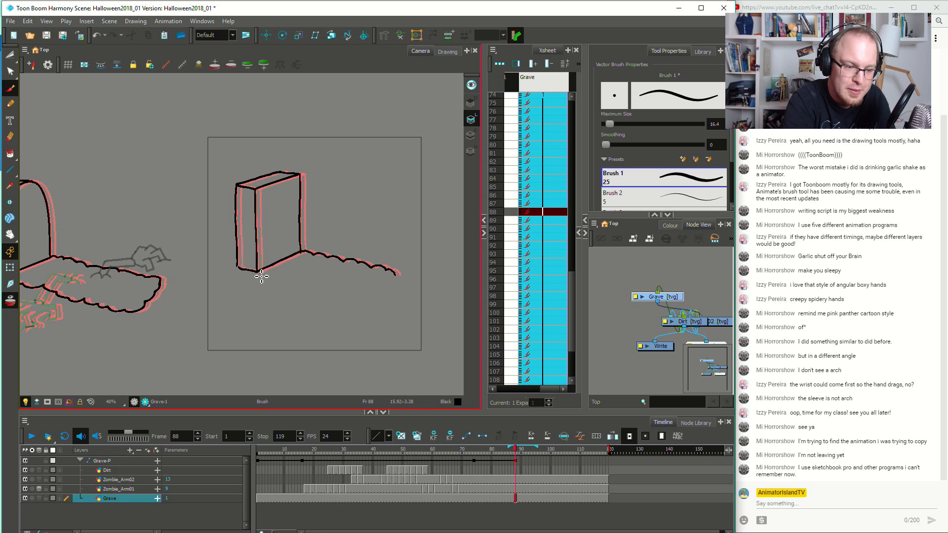
pyautogui.moveTo(270, 280); pyautogui.dragTo(374, 309)
pyautogui.hotkey('ctrl', 'z')
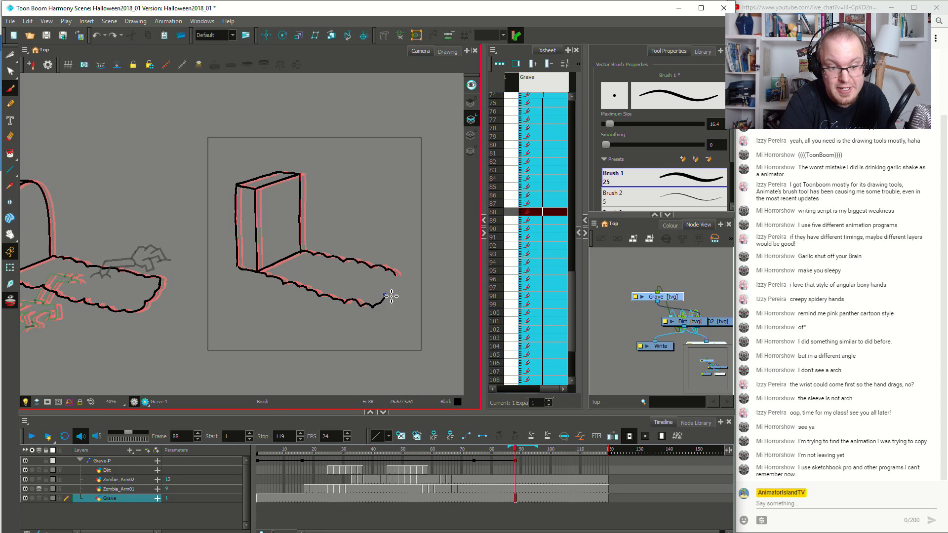
pyautogui.moveTo(402, 280)
pyautogui.mouseDown()
pyautogui.moveTo(377, 310)
pyautogui.moveTo(423, 283)
pyautogui.moveTo(406, 280)
pyautogui.mouseUp()
pyautogui.press('s')
pyautogui.click(413, 339)
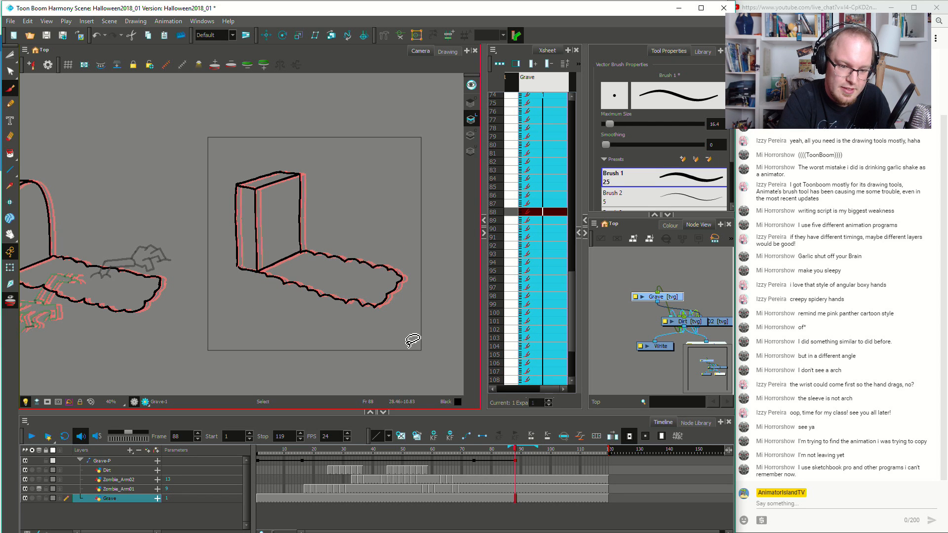
# Select the second tombstone and its dirt mound on the Grave layer at frame 89 and stretch them slightly wider on both sides
pyautogui.click(465, 473)
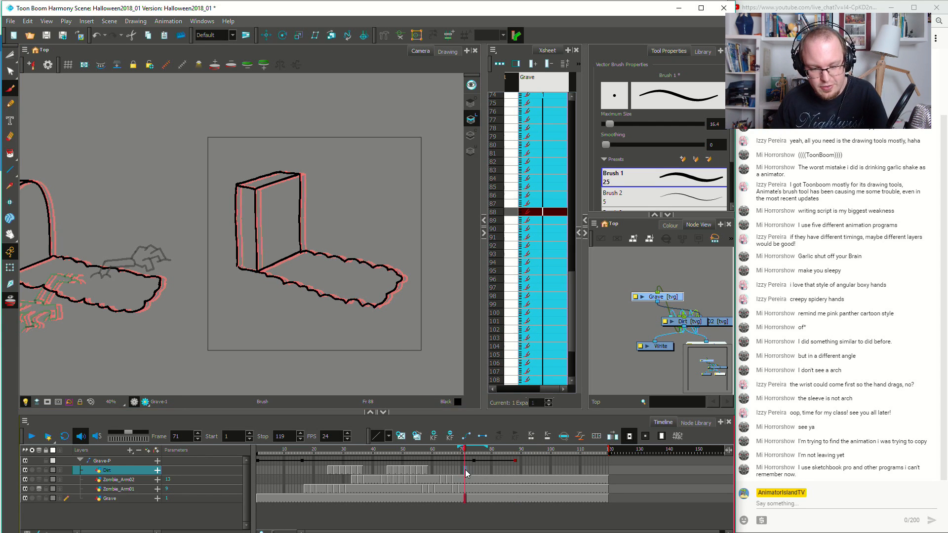
pyautogui.press('Return')
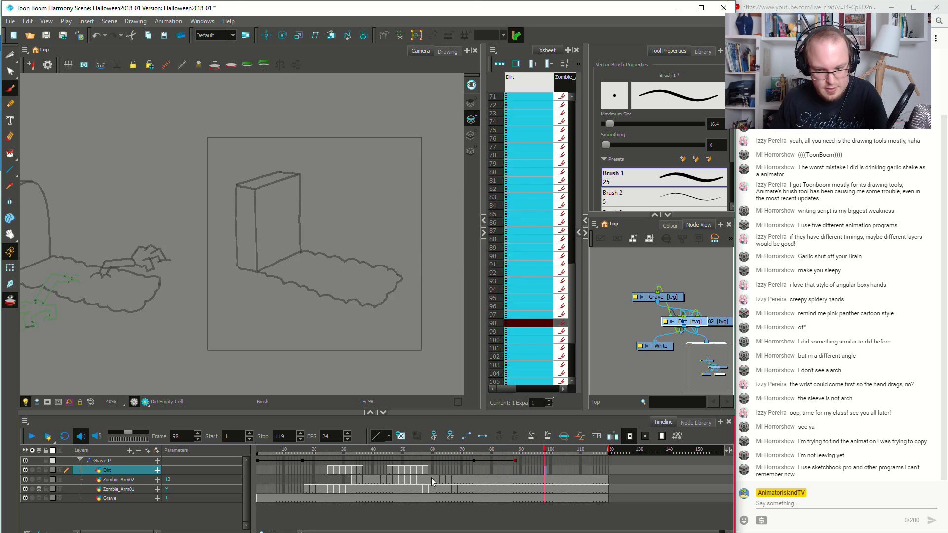
pyautogui.click(423, 479)
pyautogui.press('Return')
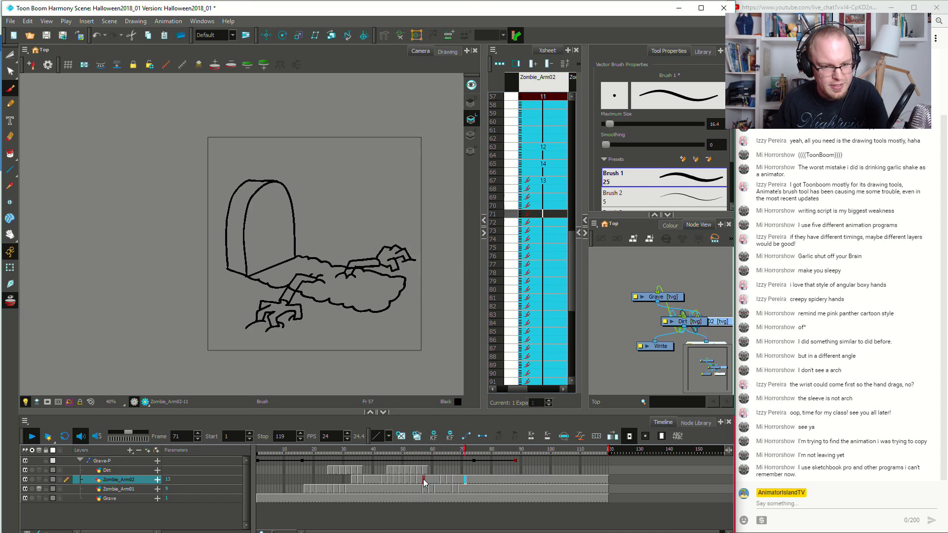
pyautogui.press('Return')
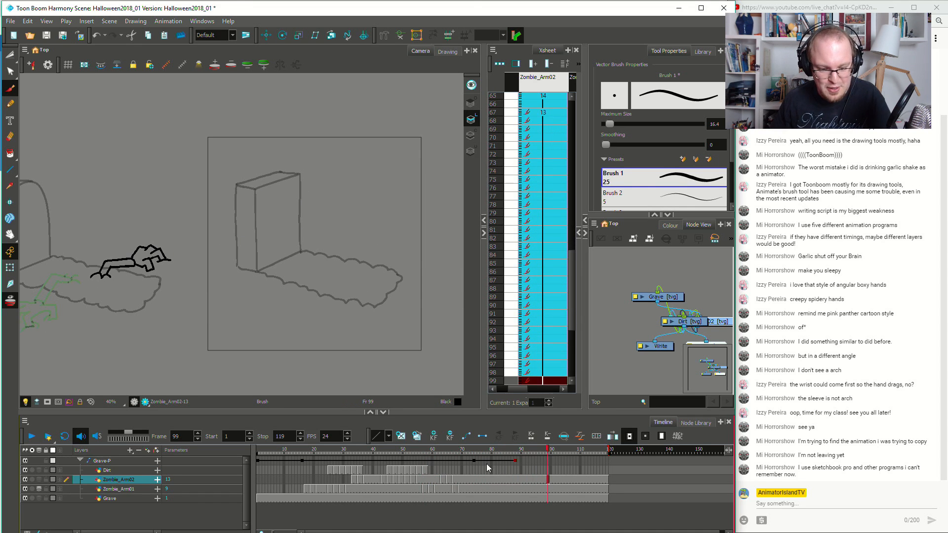
pyautogui.click(518, 497)
pyautogui.hotkey('alt', 's')
pyautogui.moveTo(368, 173)
pyautogui.mouseDown()
pyautogui.moveTo(230, 159)
pyautogui.moveTo(228, 333)
pyautogui.moveTo(413, 323)
pyautogui.moveTo(368, 186)
pyautogui.moveTo(258, 147)
pyautogui.mouseUp()
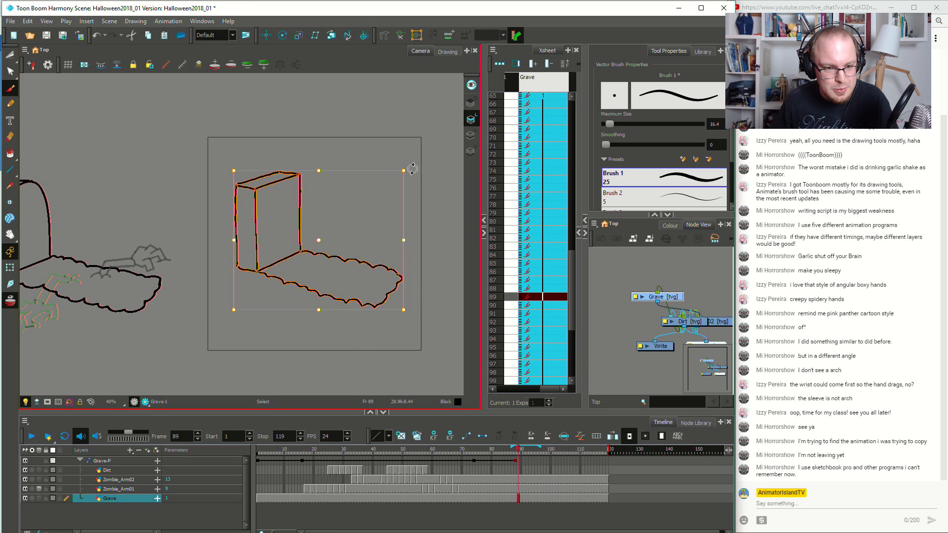
pyautogui.moveTo(415, 169); pyautogui.dragTo(416, 173)
pyautogui.moveTo(406, 239); pyautogui.dragTo(408, 238)
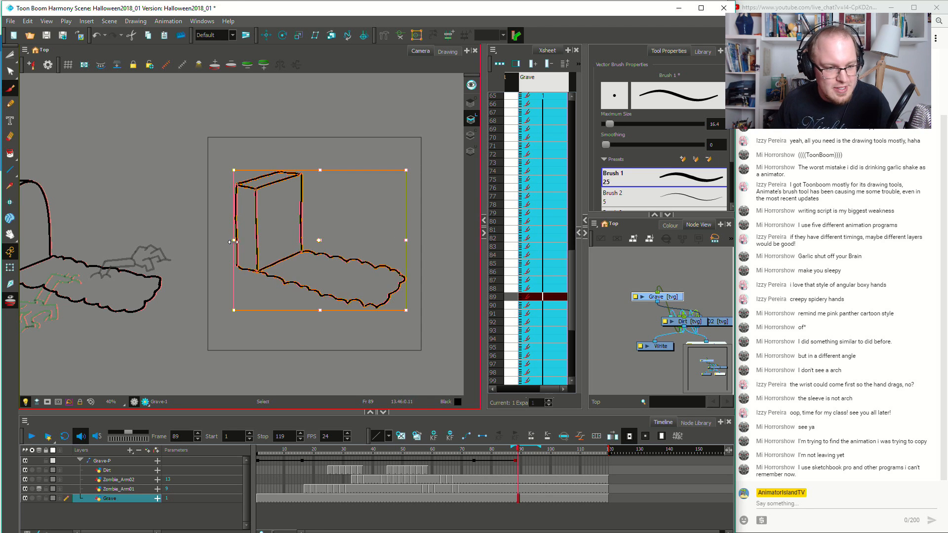
pyautogui.moveTo(237, 239); pyautogui.dragTo(234, 240)
pyautogui.click(434, 253)
# Play the slide again from frame 67, then reselect the second grave at frame 98 and extend its mound end slightly
pyautogui.click(500, 498)
pyautogui.click(454, 498)
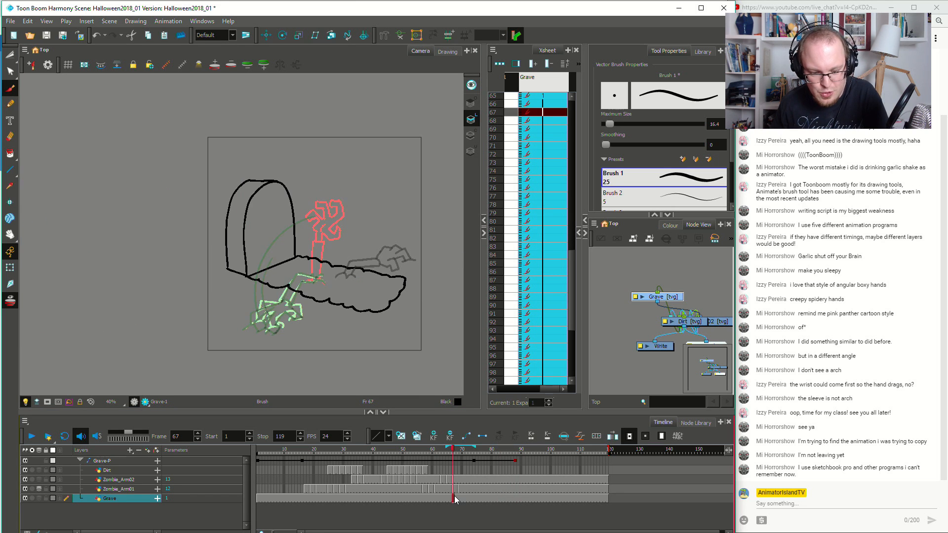
pyautogui.hotkey('shift', 'Return')
pyautogui.hotkey('shift', 'Return')
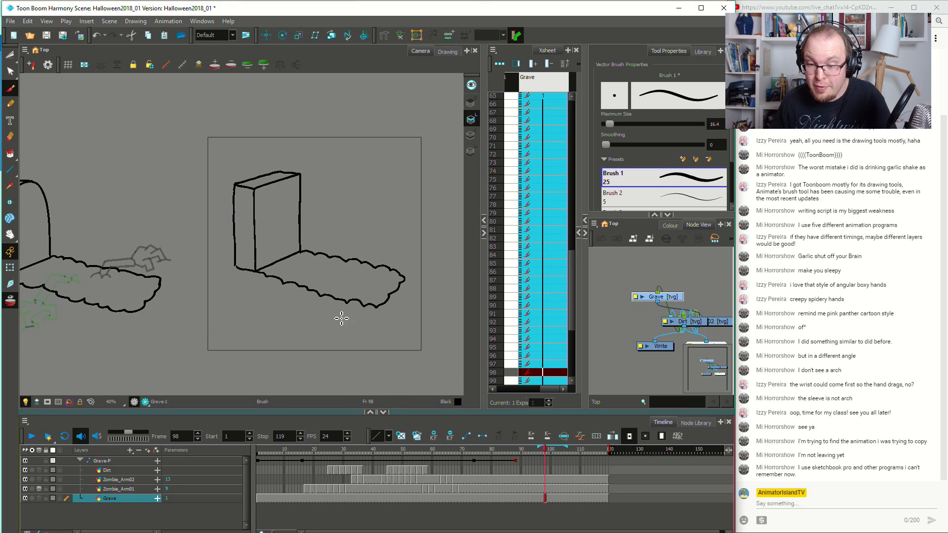
pyautogui.hotkey('alt', 's')
pyautogui.moveTo(354, 183)
pyautogui.mouseDown()
pyautogui.moveTo(257, 143)
pyautogui.moveTo(414, 335)
pyautogui.moveTo(354, 182)
pyautogui.mouseUp()
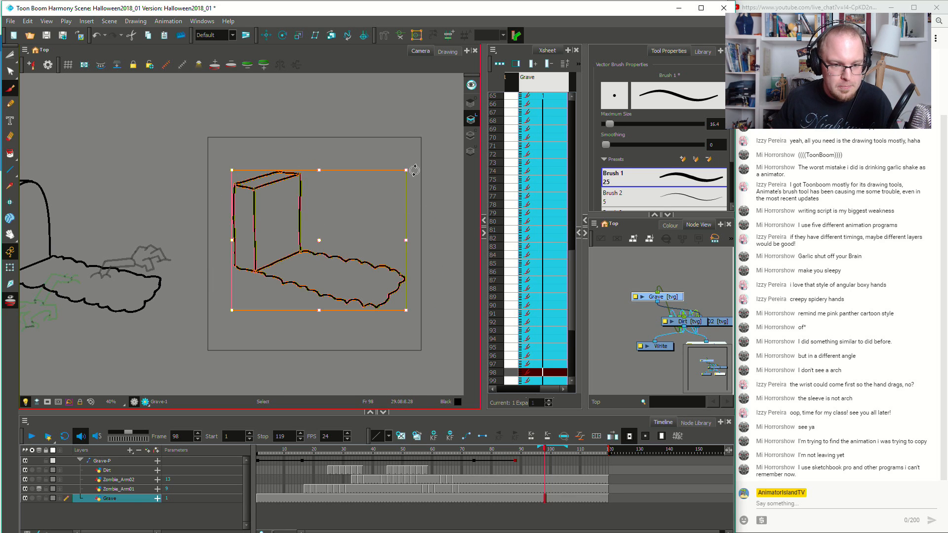
pyautogui.moveTo(406, 244); pyautogui.dragTo(408, 243)
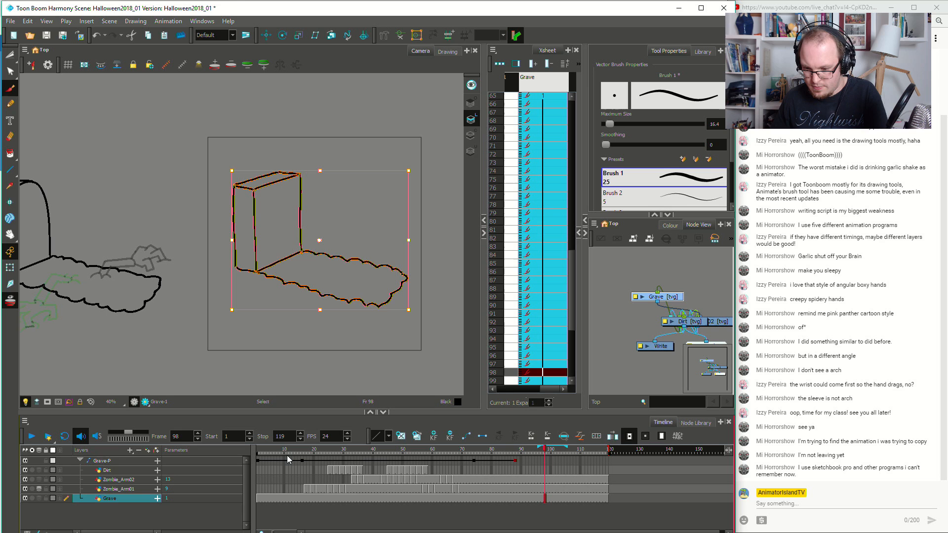
# Play back the scene from the start and check the arm action and the slide to the second grave
pyautogui.moveTo(300, 451); pyautogui.dragTo(184, 456)
pyautogui.hotkey('shift', 'Return')
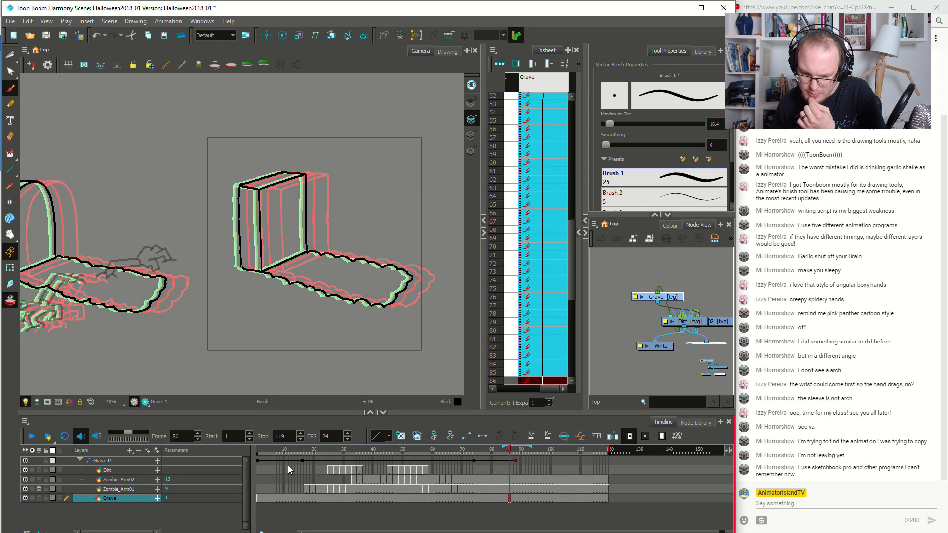
pyautogui.click(373, 479)
pyautogui.click(319, 481)
pyautogui.press('Return')
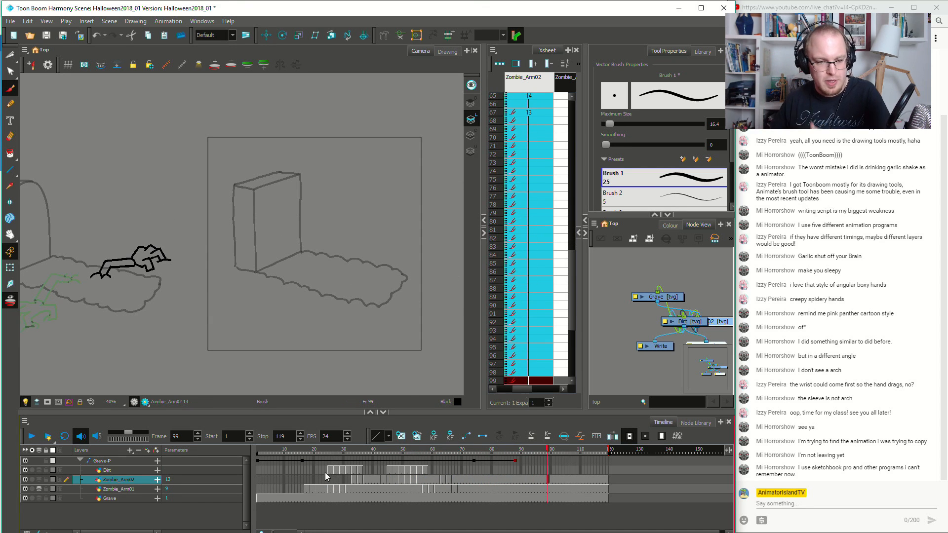
pyautogui.scroll(2, 276, 167)
pyautogui.scroll(-1, 281, 172)
pyautogui.hotkey('shift', 'm')
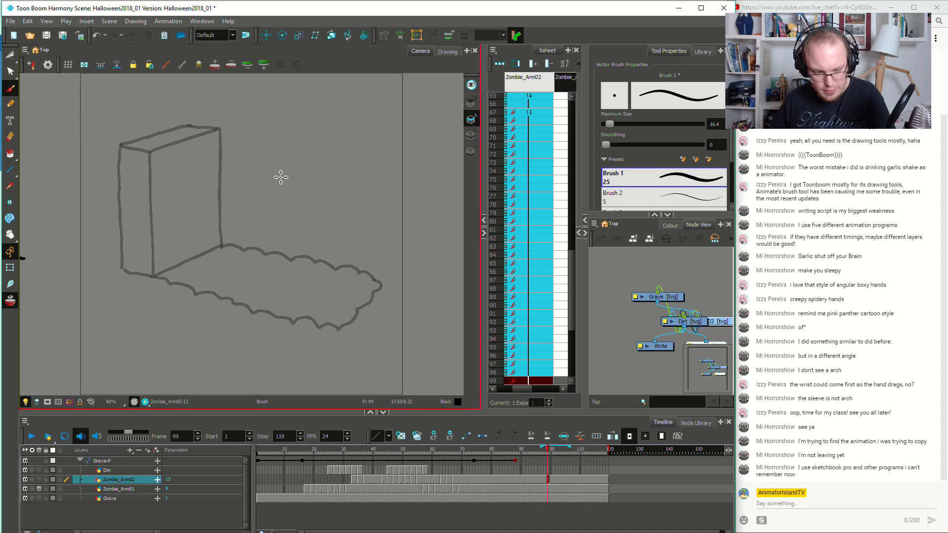
pyautogui.moveTo(447, 449); pyautogui.dragTo(190, 453)
pyautogui.press('Return')
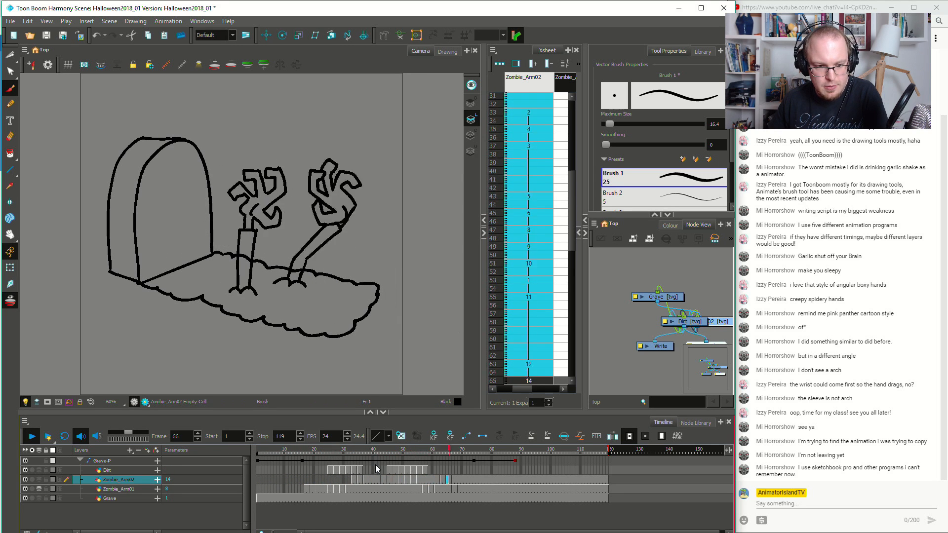
pyautogui.press('Return')
# Examine the Zombie_Arm02 and Zombie_Arm01 drawings around frames 37 to 62 with onion skin and replay the arm motion
pyautogui.moveTo(448, 448); pyautogui.dragTo(408, 449)
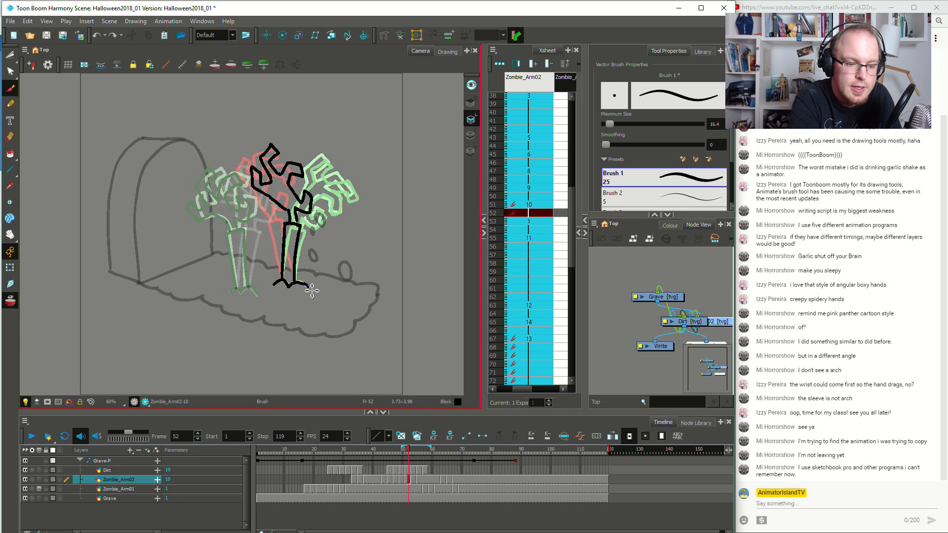
pyautogui.press(',')
pyautogui.press(',')
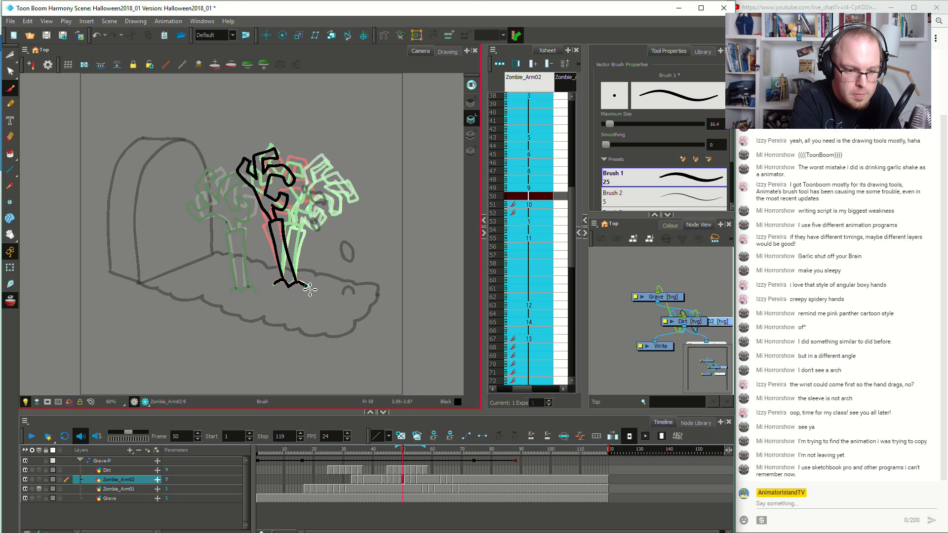
pyautogui.click(396, 480)
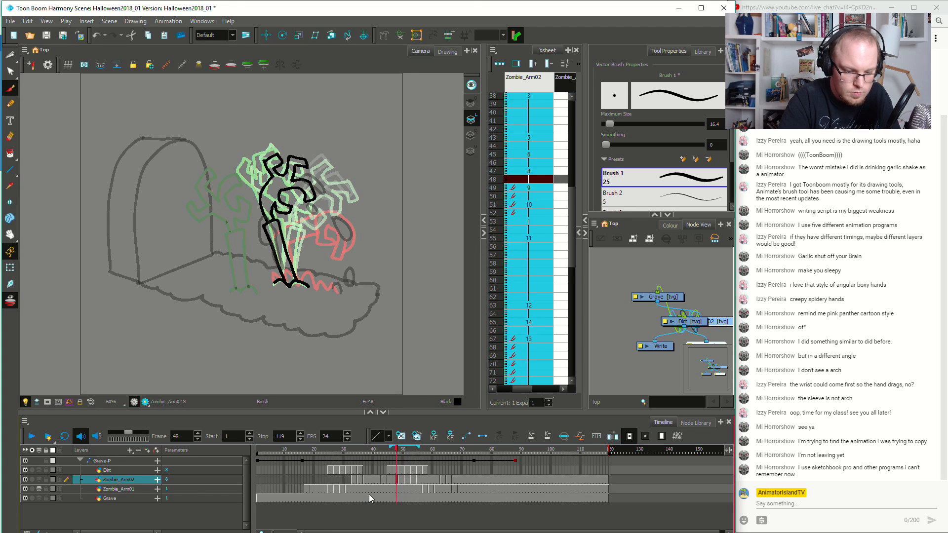
pyautogui.press('Return')
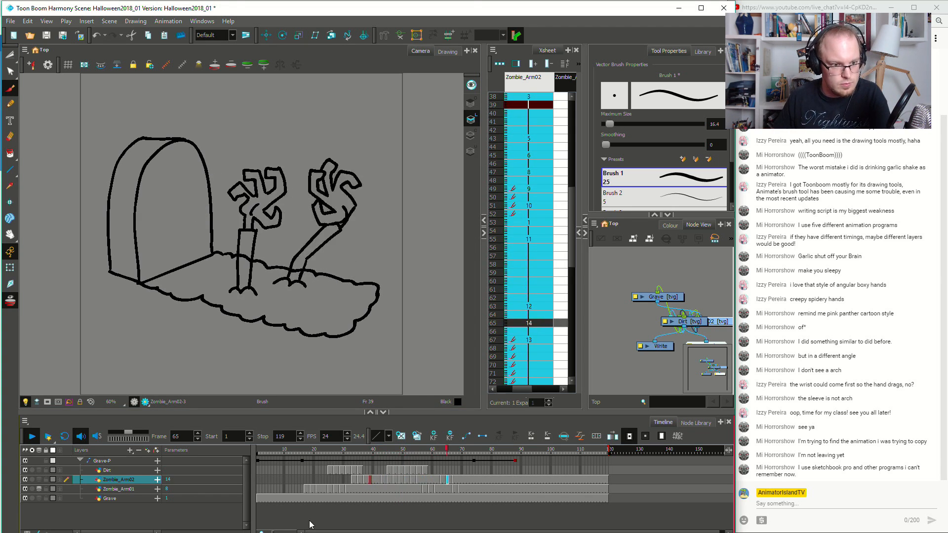
pyautogui.press('Return')
pyautogui.click(364, 480)
pyautogui.moveTo(373, 452); pyautogui.dragTo(423, 452)
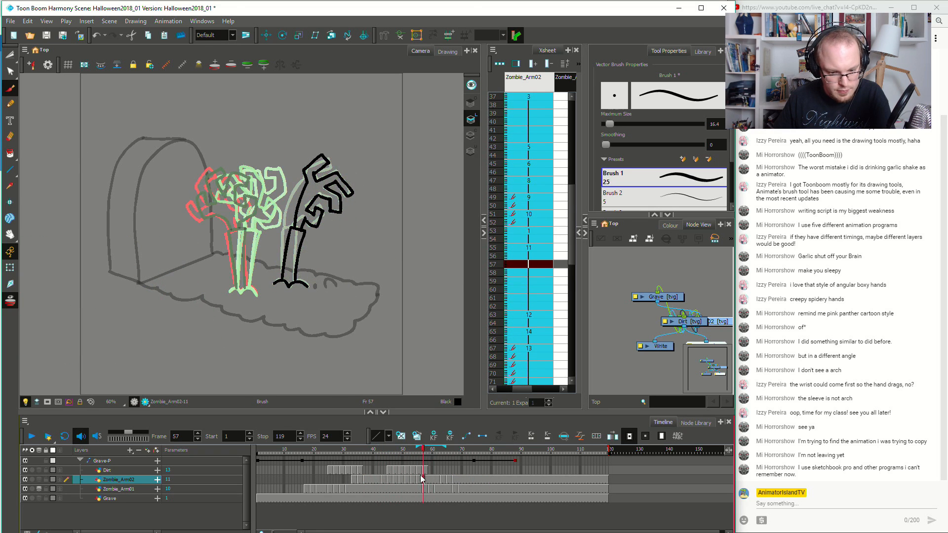
pyautogui.click(424, 490)
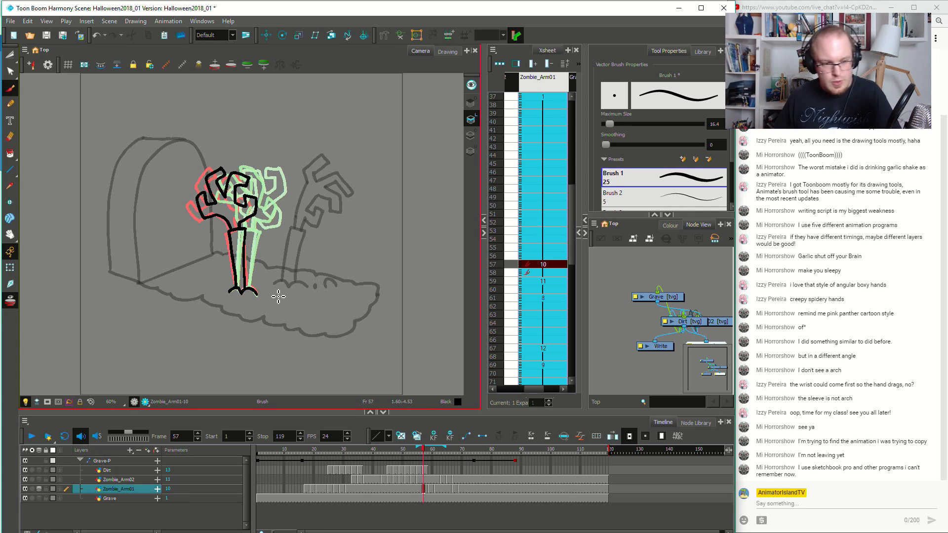
pyautogui.moveTo(435, 488); pyautogui.dragTo(440, 494)
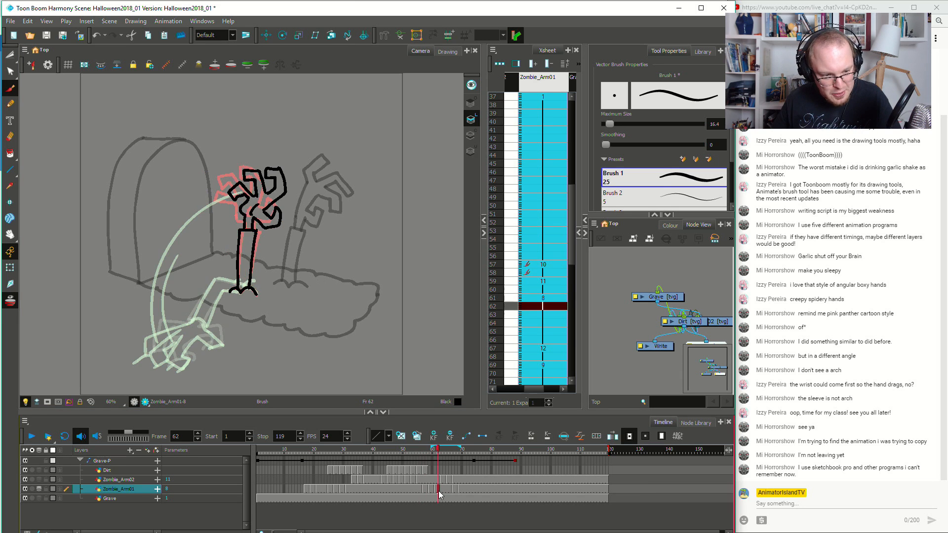
pyautogui.press('Return')
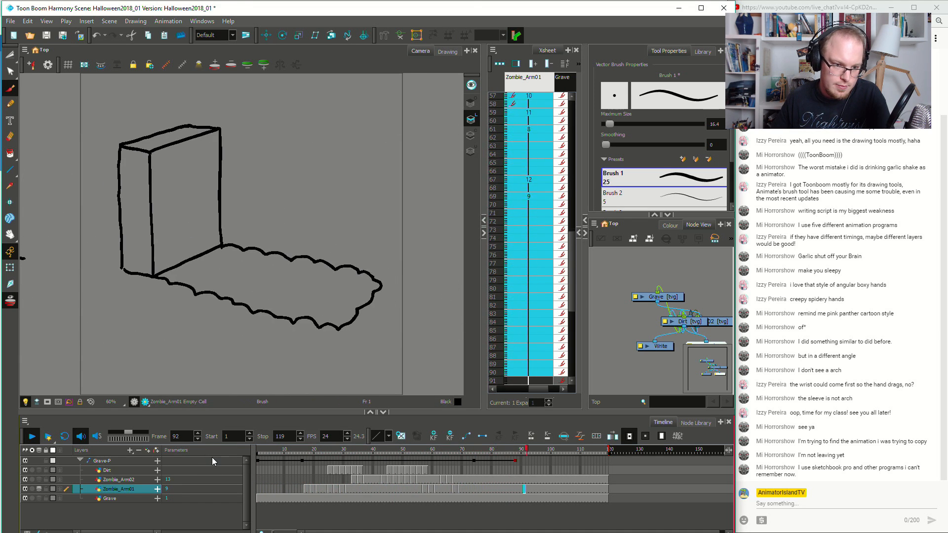
pyautogui.press('Return')
# Choose frame 94 for the next arm action and create an empty drawing there on the Zombie_Arm01 layer
pyautogui.moveTo(458, 484); pyautogui.dragTo(464, 489)
pyautogui.click(456, 490)
pyautogui.click(464, 482)
pyautogui.moveTo(464, 486); pyautogui.dragTo(518, 475)
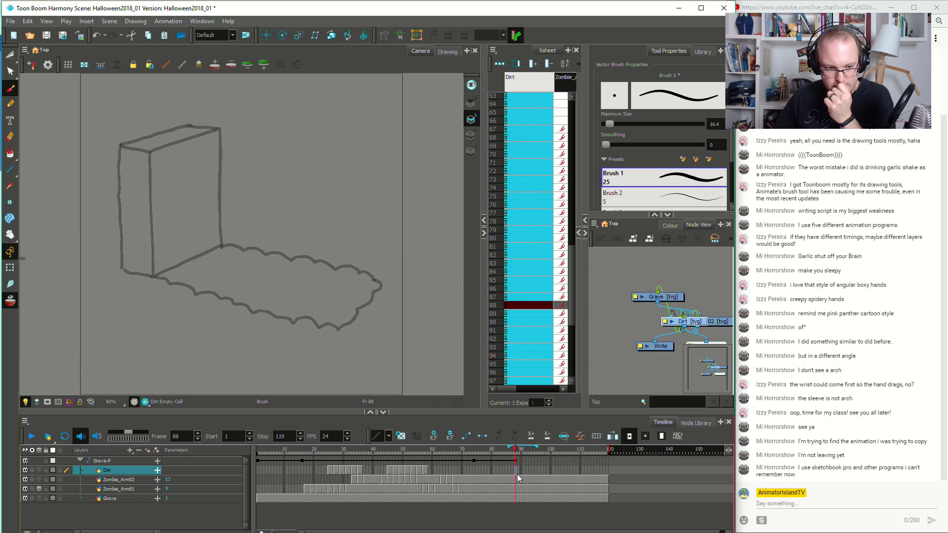
pyautogui.click(523, 479)
pyautogui.click(521, 481)
pyautogui.click(517, 481)
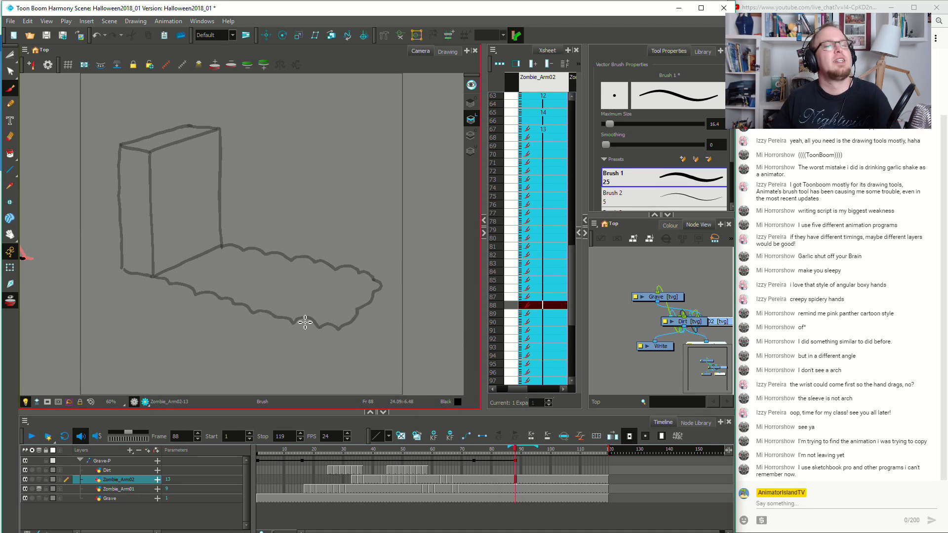
pyautogui.click(519, 479)
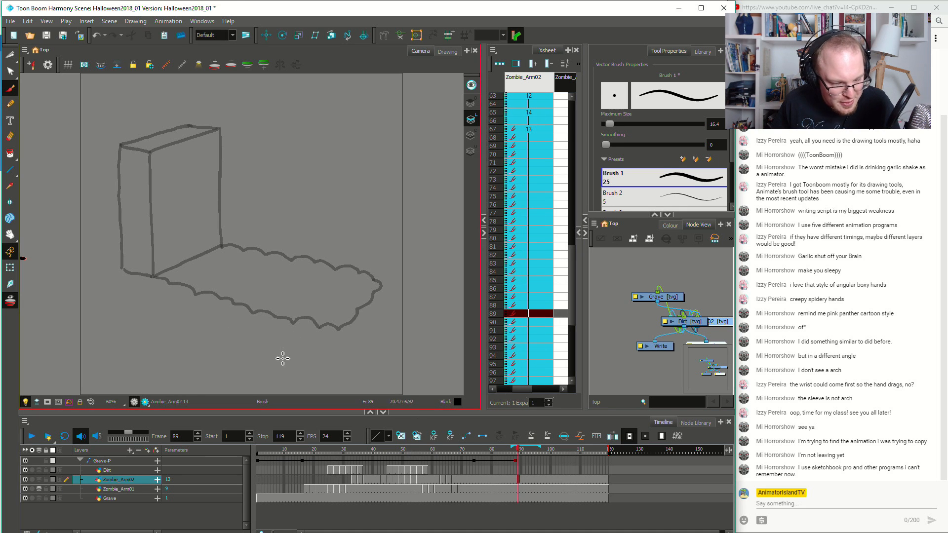
pyautogui.click(132, 488)
pyautogui.click(516, 489)
pyautogui.click(524, 488)
pyautogui.click(532, 488)
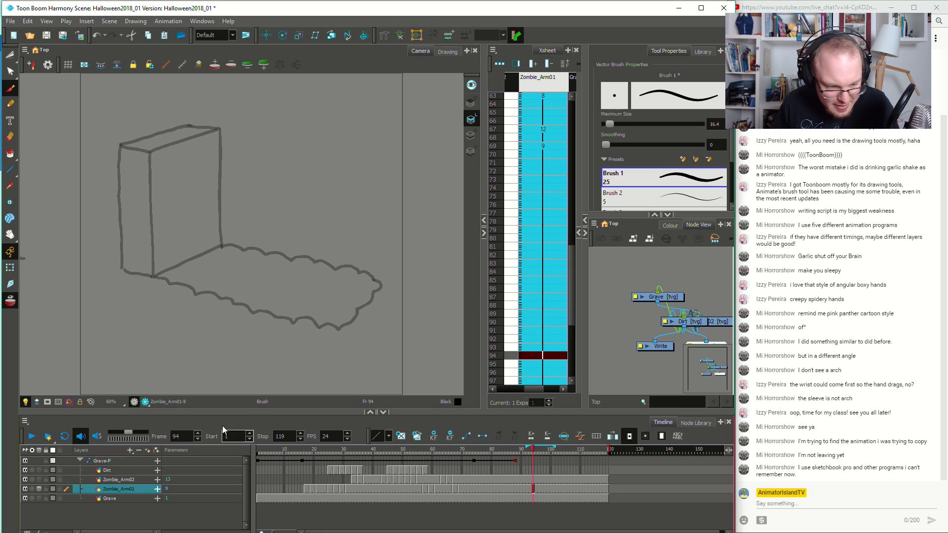
pyautogui.click(401, 440)
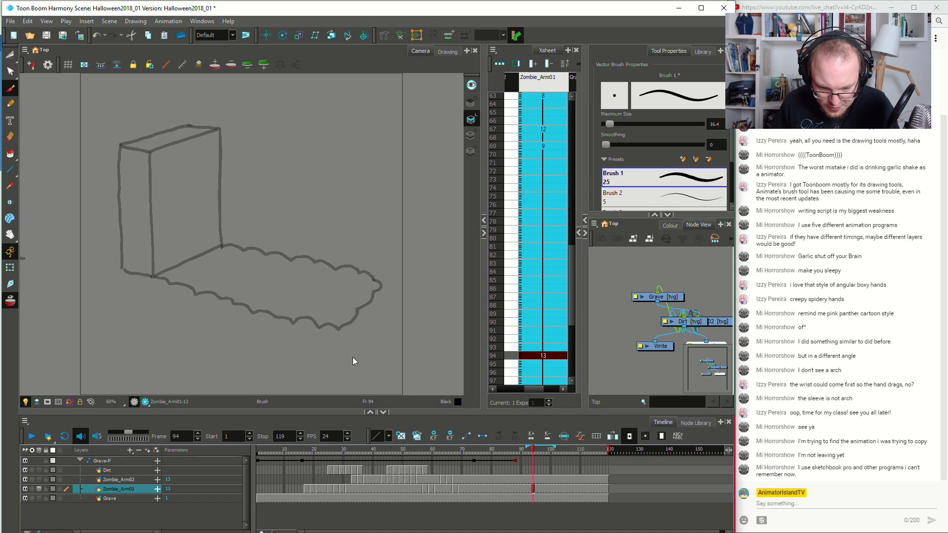
pyautogui.scroll(1, 296, 305)
pyautogui.press('space')
pyautogui.moveTo(256, 290); pyautogui.dragTo(297, 316)
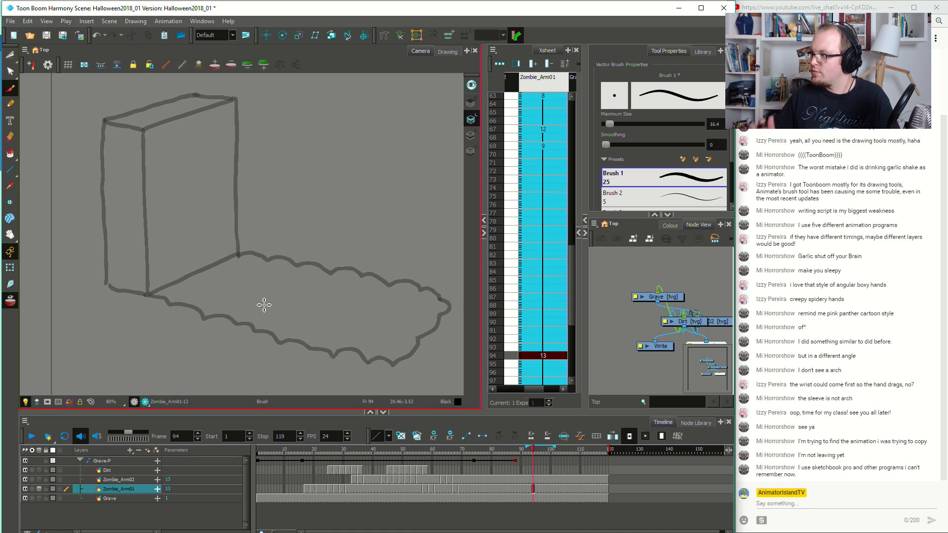
pyautogui.moveTo(306, 320)
pyautogui.mouseDown()
pyautogui.moveTo(326, 324)
pyautogui.moveTo(290, 314)
pyautogui.moveTo(331, 321)
pyautogui.moveTo(284, 314)
pyautogui.moveTo(326, 318)
pyautogui.moveTo(281, 245)
pyautogui.mouseUp()
pyautogui.hotkey('ctrl', 'z')
pyautogui.hotkey('ctrl', 'z')
pyautogui.hotkey('ctrl', 'z')
pyautogui.hotkey('ctrl', 'z')
# On Zombie_Arm01 at frame 94, brush a forearm rising from the second mound with its wrist bent over and hand drooping toward the tombstone
pyautogui.moveTo(296, 312); pyautogui.dragTo(279, 235)
pyautogui.moveTo(309, 316)
pyautogui.mouseDown()
pyautogui.moveTo(300, 226)
pyautogui.moveTo(282, 236)
pyautogui.moveTo(292, 201)
pyautogui.moveTo(282, 177)
pyautogui.moveTo(246, 197)
pyautogui.moveTo(221, 229)
pyautogui.moveTo(234, 228)
pyautogui.mouseUp()
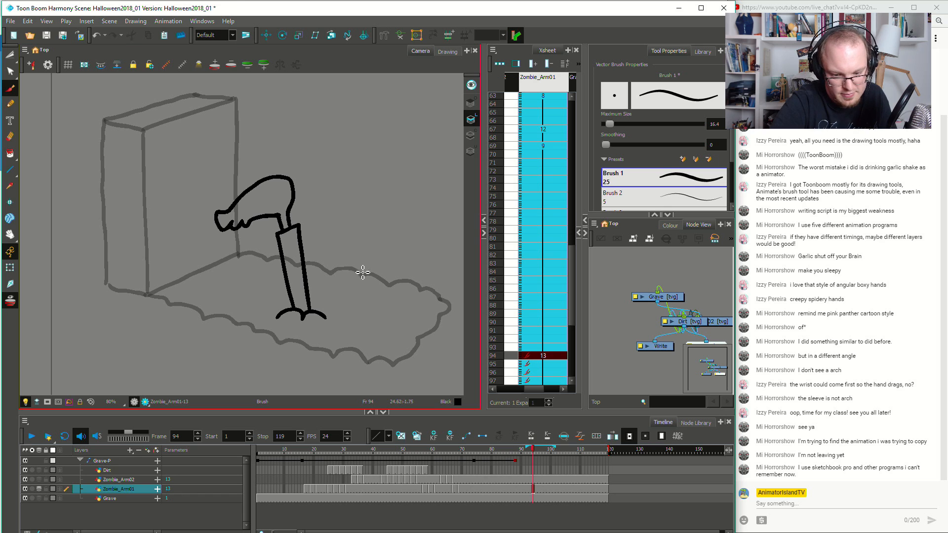
# On Zombie_Arm02 at frame 94, brush a second forearm rising from the mound behind the first arm, leaning back with its hand raised
pyautogui.click(534, 480)
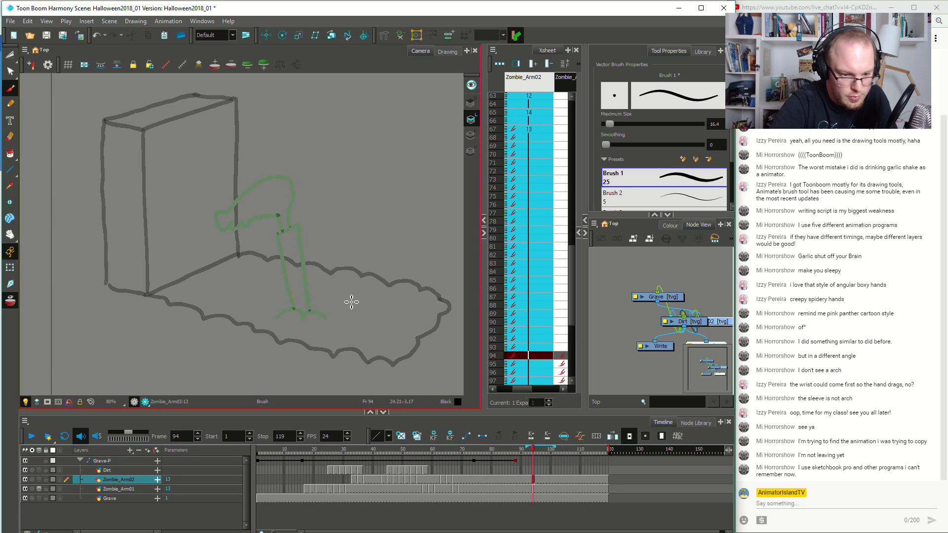
pyautogui.moveTo(322, 288)
pyautogui.mouseDown()
pyautogui.moveTo(364, 296)
pyautogui.moveTo(343, 235)
pyautogui.moveTo(371, 222)
pyautogui.mouseUp()
pyautogui.hotkey('ctrl', 'z')
pyautogui.moveTo(332, 286)
pyautogui.mouseDown()
pyautogui.moveTo(328, 243)
pyautogui.moveTo(358, 216)
pyautogui.mouseUp()
pyautogui.moveTo(348, 287)
pyautogui.mouseDown()
pyautogui.moveTo(340, 249)
pyautogui.moveTo(365, 233)
pyautogui.moveTo(360, 224)
pyautogui.moveTo(382, 192)
pyautogui.moveTo(393, 209)
pyautogui.moveTo(380, 181)
pyautogui.moveTo(340, 171)
pyautogui.moveTo(360, 161)
pyautogui.moveTo(376, 165)
pyautogui.moveTo(391, 206)
pyautogui.moveTo(369, 223)
pyautogui.mouseUp()
pyautogui.hotkey('ctrl', 'z')
pyautogui.hotkey('ctrl', 'z')
pyautogui.hotkey('ctrl', 'z')
pyautogui.moveTo(369, 222)
pyautogui.mouseDown()
pyautogui.moveTo(392, 223)
pyautogui.moveTo(368, 201)
pyautogui.moveTo(362, 160)
pyautogui.mouseUp()
pyautogui.hotkey('ctrl', 'z')
pyautogui.hotkey('ctrl', 'z')
pyautogui.moveTo(368, 217)
pyautogui.mouseDown()
pyautogui.moveTo(365, 164)
pyautogui.moveTo(380, 166)
pyautogui.moveTo(398, 213)
pyautogui.moveTo(391, 202)
pyautogui.moveTo(395, 213)
pyautogui.moveTo(399, 206)
pyautogui.moveTo(392, 222)
pyautogui.moveTo(382, 168)
pyautogui.mouseUp()
pyautogui.hotkey('ctrl', 'z')
pyautogui.hotkey('ctrl', 'z')
pyautogui.hotkey('ctrl', 'z')
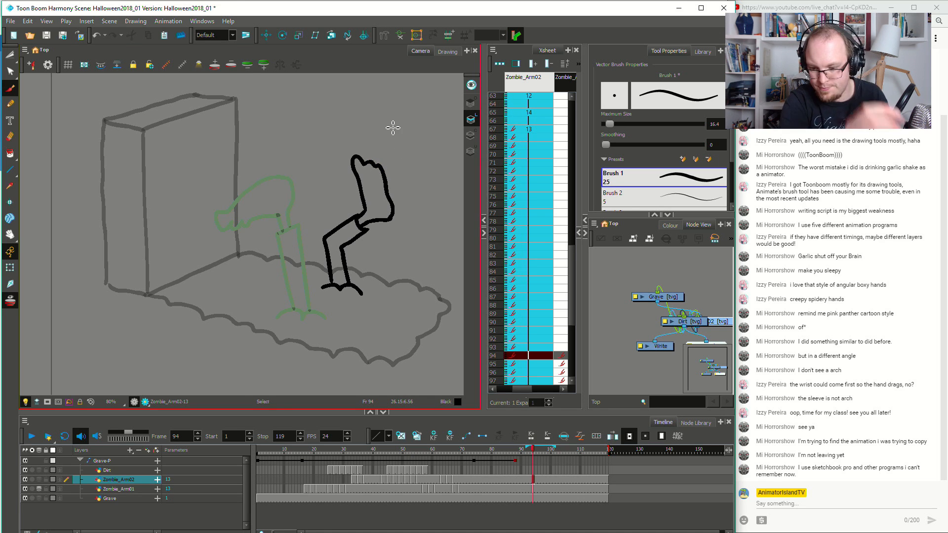
# Redraw the raised hand's outer strokes on the second arm and adjust the position of its fingers
pyautogui.hotkey('ctrl', 'z')
pyautogui.hotkey('ctrl', 'z')
pyautogui.hotkey('ctrl', 'z')
pyautogui.moveTo(365, 213); pyautogui.dragTo(372, 176)
pyautogui.hotkey('ctrl', 'z')
pyautogui.moveTo(365, 213)
pyautogui.mouseDown()
pyautogui.moveTo(359, 158)
pyautogui.moveTo(374, 164)
pyautogui.moveTo(397, 206)
pyautogui.mouseUp()
pyautogui.hotkey('alt', 's')
pyautogui.click(365, 153)
pyautogui.moveTo(376, 155); pyautogui.dragTo(374, 153)
pyautogui.click(404, 129)
pyautogui.hotkey('alt', 'b')
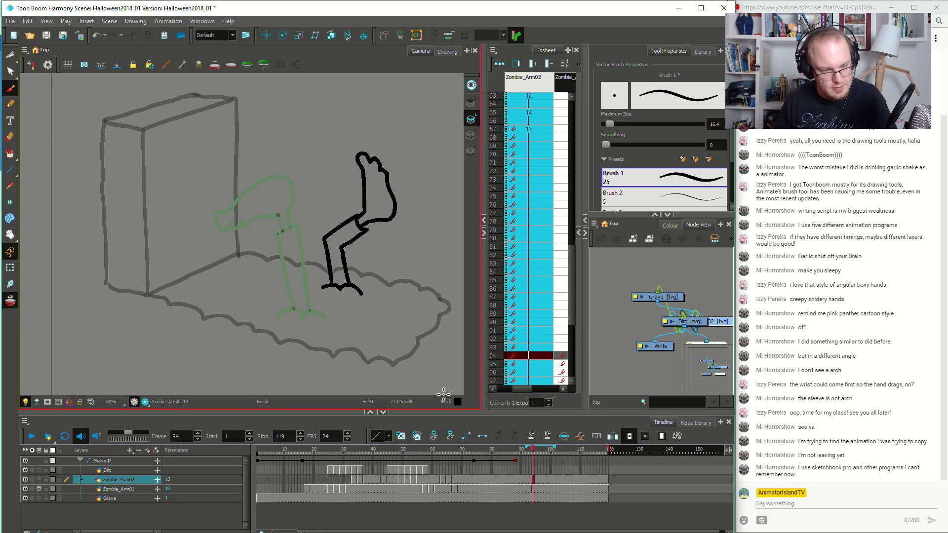
# Turn off the light table and view both arms together with the whole grave
pyautogui.press('1')
pyautogui.moveTo(366, 285); pyautogui.dragTo(331, 292)
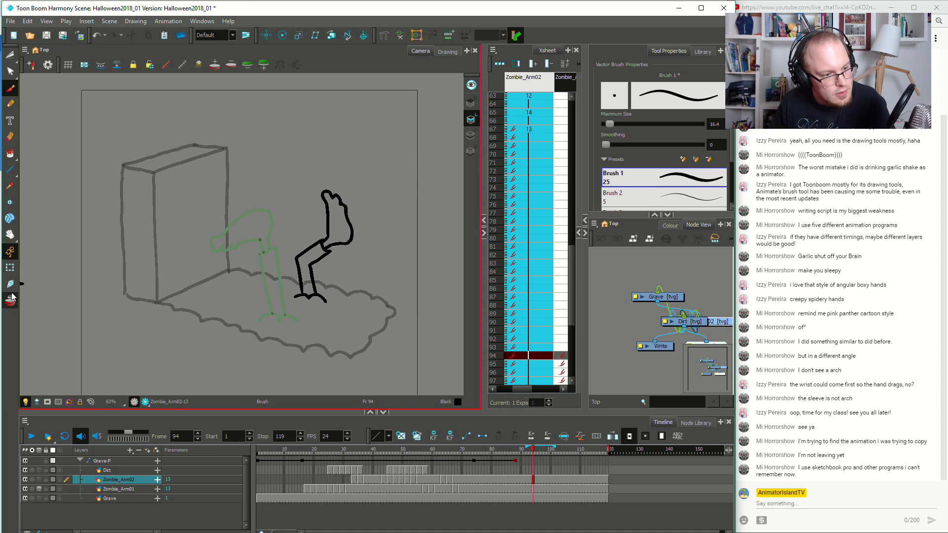
pyautogui.click(25, 402)
pyautogui.press('1')
pyautogui.press('2')
# Select the whole drooping arm on Zombie_Arm01 and rotate and reposition it so its forearm stands more upright, farther from the tombstone
pyautogui.hotkey('alt', 's')
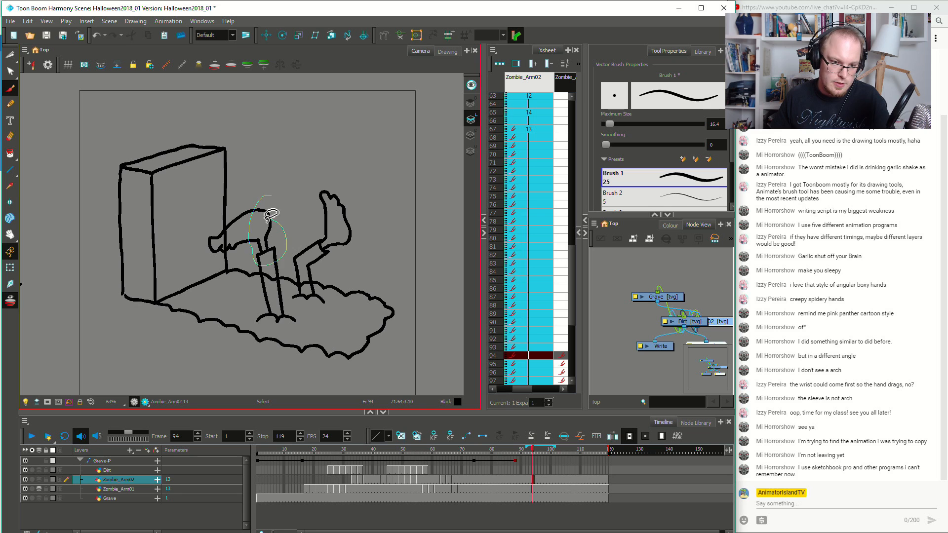
pyautogui.click(537, 491)
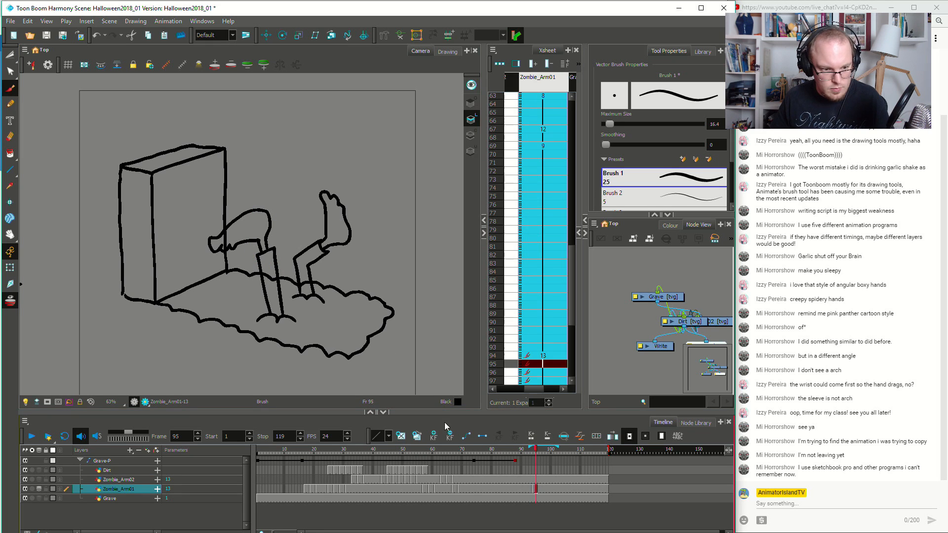
pyautogui.moveTo(271, 196)
pyautogui.mouseDown()
pyautogui.moveTo(271, 208)
pyautogui.moveTo(312, 223)
pyautogui.mouseUp()
pyautogui.moveTo(277, 258); pyautogui.dragTo(291, 253)
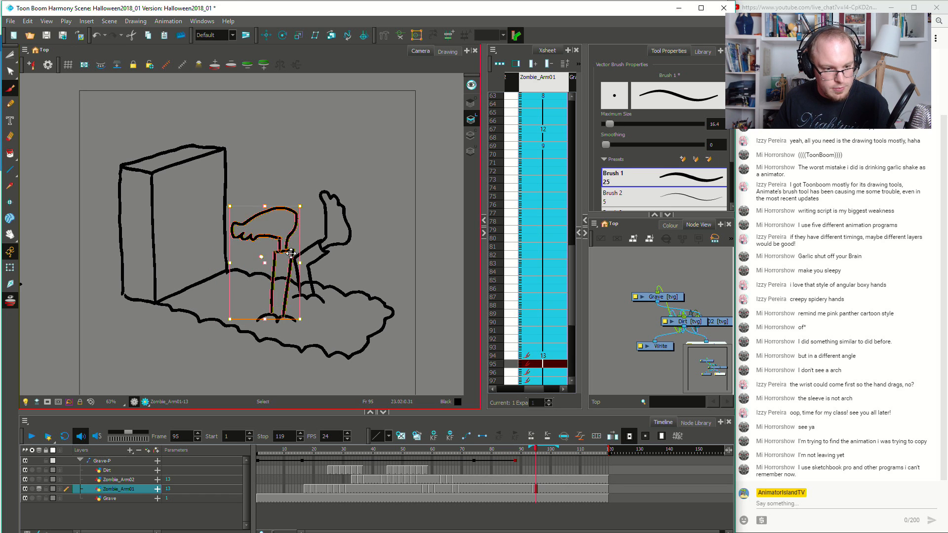
pyautogui.moveTo(306, 201); pyautogui.dragTo(303, 197)
pyautogui.moveTo(230, 258); pyautogui.dragTo(285, 255)
pyautogui.moveTo(298, 204); pyautogui.dragTo(300, 206)
pyautogui.moveTo(276, 248); pyautogui.dragTo(280, 247)
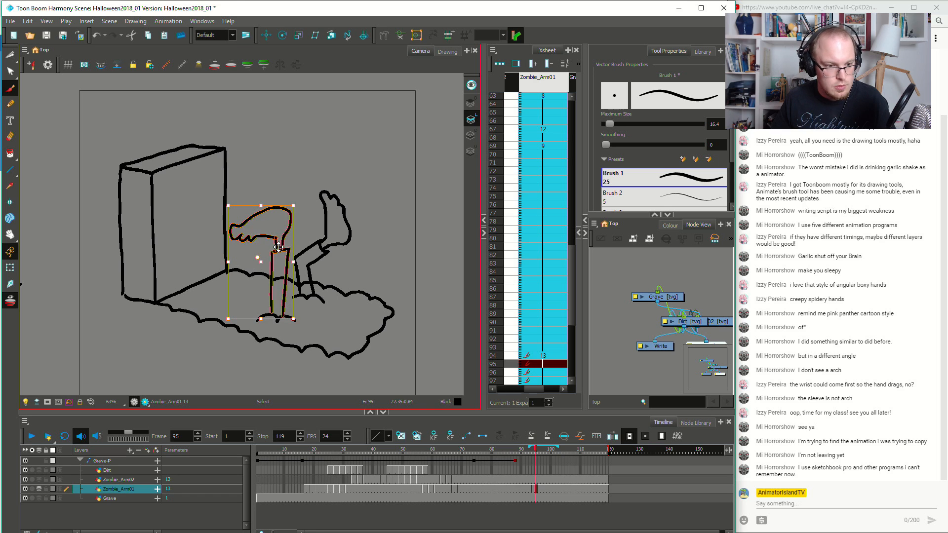
# Select only the drooping hand on Zombie_Arm01 and nudge it slightly down onto the forearm
pyautogui.click(316, 181)
pyautogui.moveTo(269, 211)
pyautogui.mouseDown()
pyautogui.moveTo(242, 228)
pyautogui.moveTo(311, 237)
pyautogui.moveTo(262, 202)
pyautogui.moveTo(231, 231)
pyautogui.mouseUp()
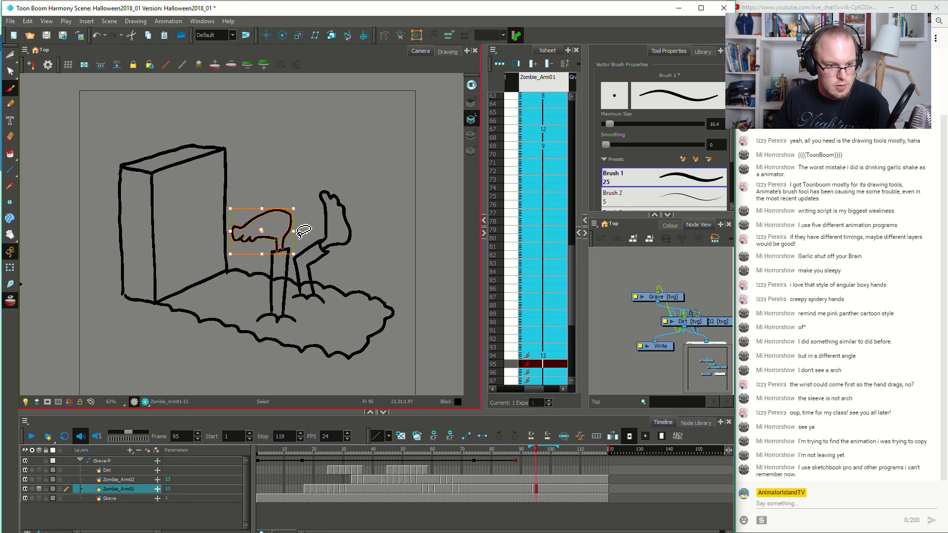
pyautogui.click(292, 187)
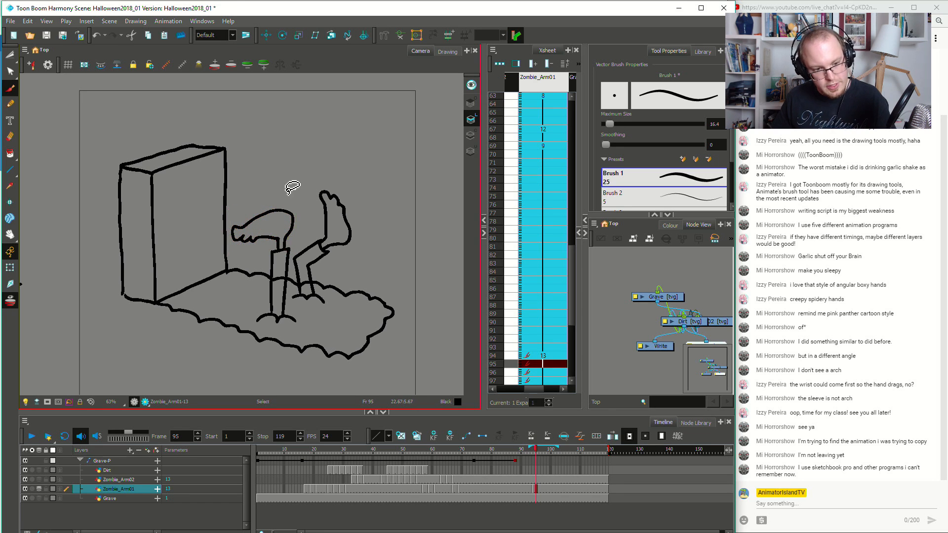
# Play back the scene from around frames 37 and 58 to check how the new arm pose appears after the slide
pyautogui.click(426, 489)
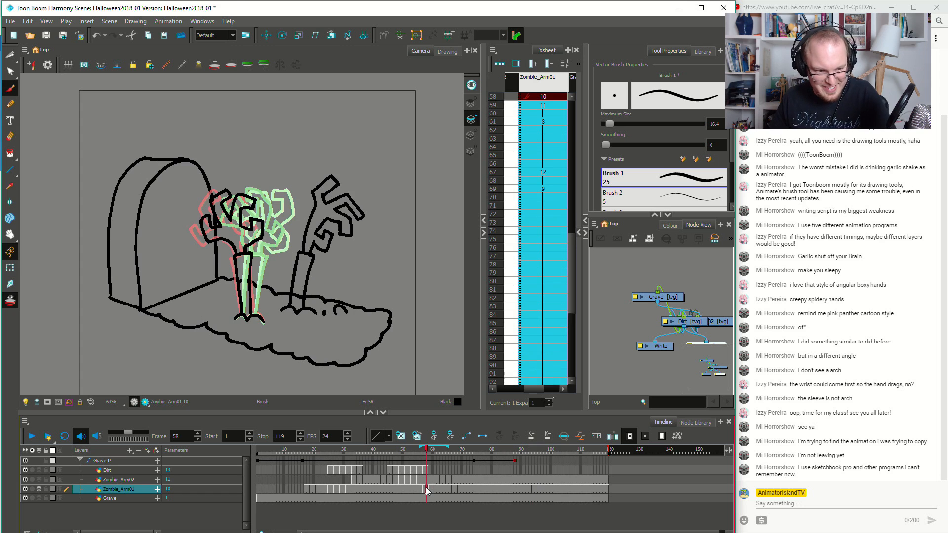
pyautogui.press('Return')
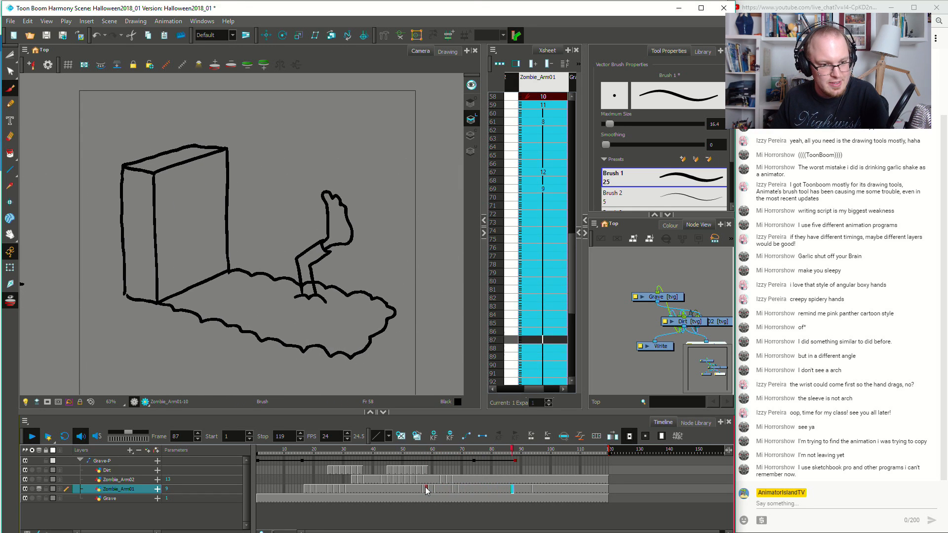
pyautogui.click(574, 489)
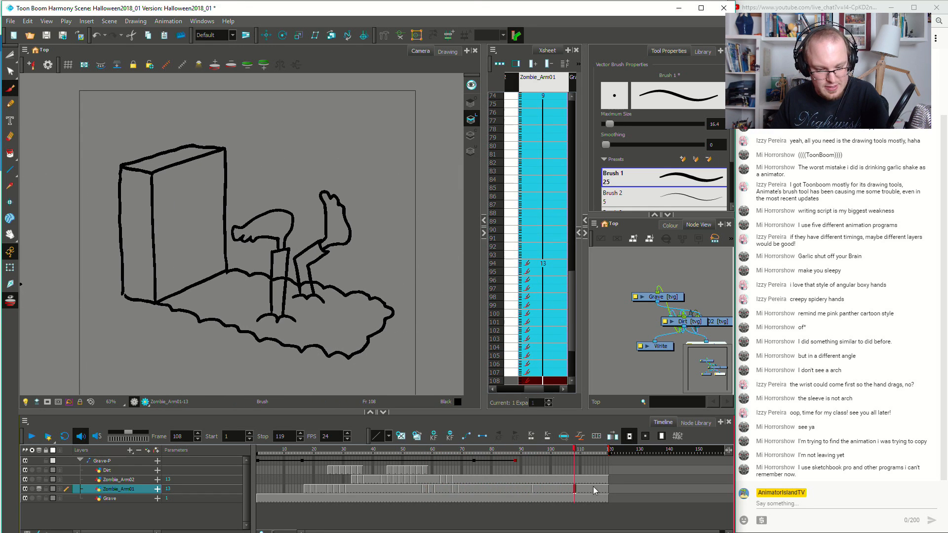
pyautogui.click(531, 489)
pyautogui.click(363, 490)
pyautogui.press('Return')
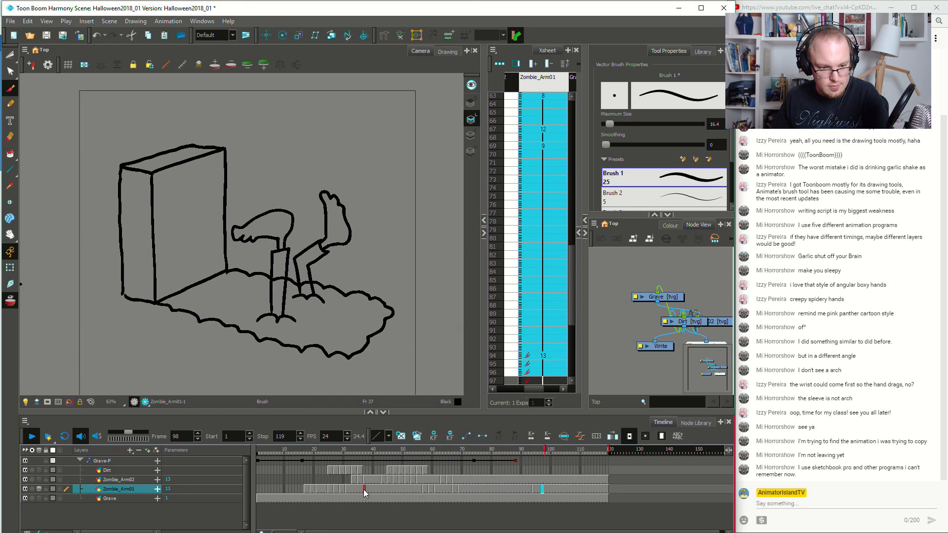
pyautogui.press('Return')
pyautogui.click(532, 490)
pyautogui.click(501, 488)
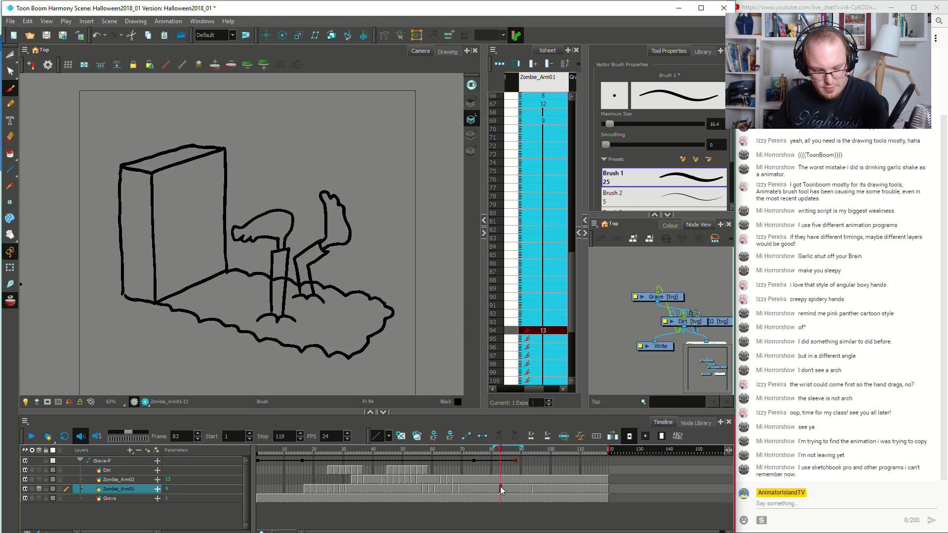
# Compare frames 93 to 95 around the appearance of the new arm pose and save the scene
pyautogui.click(536, 488)
pyautogui.click(531, 489)
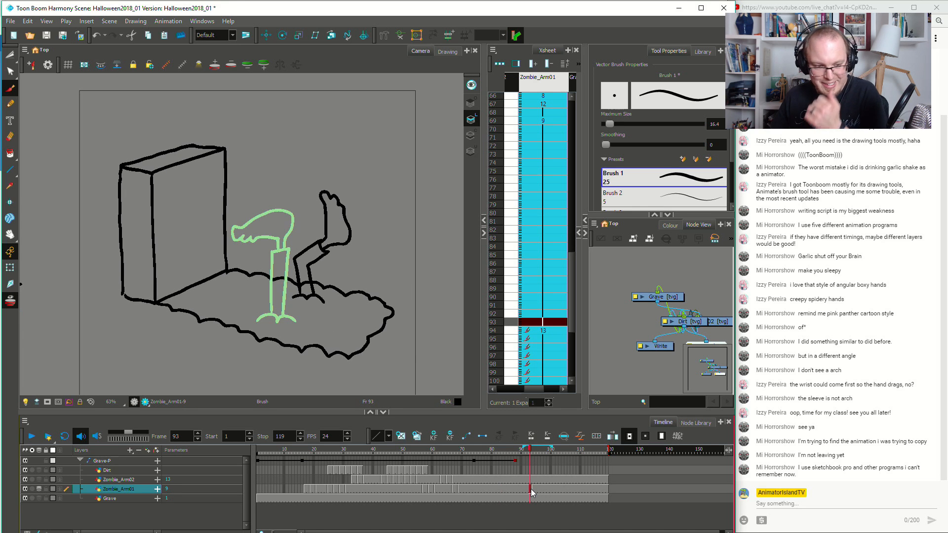
pyautogui.click(533, 489)
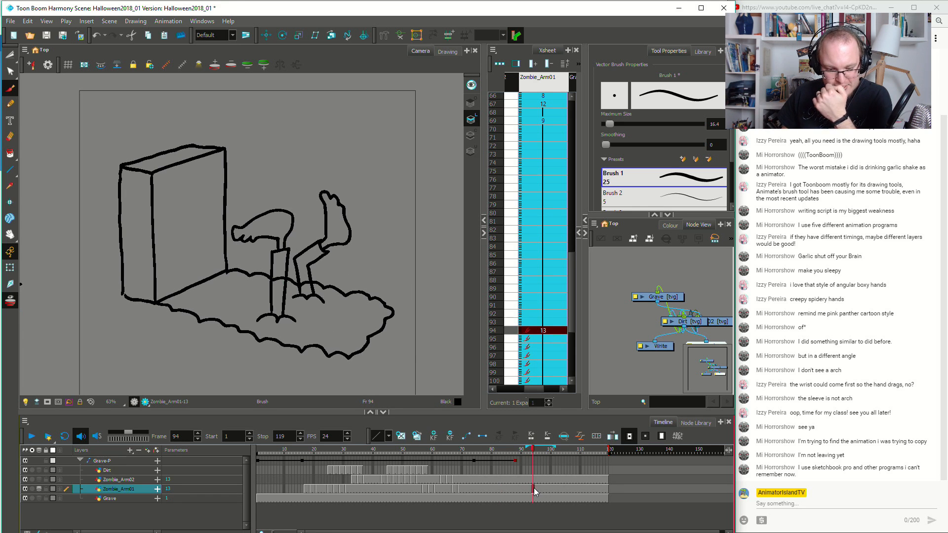
pyautogui.click(536, 481)
pyautogui.click(536, 486)
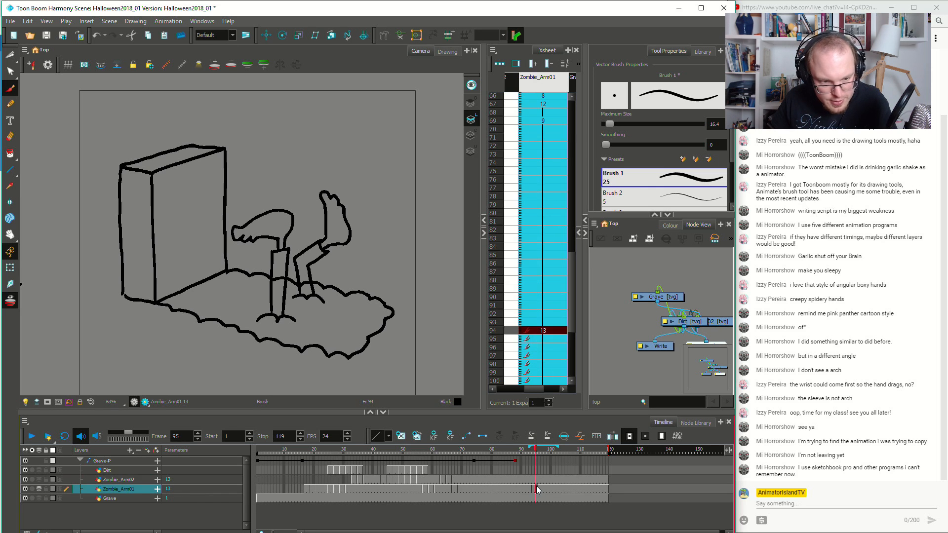
pyautogui.hotkey('ctrl', 's')
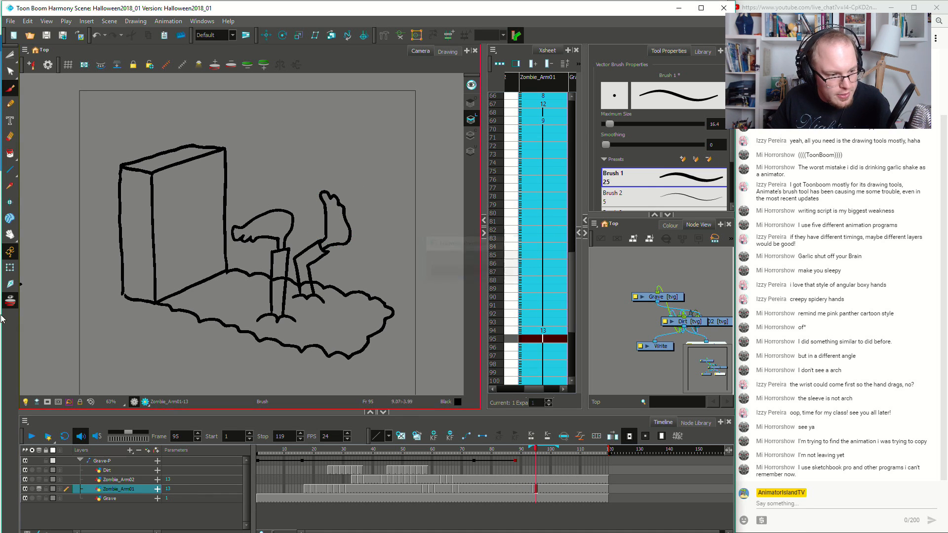
# Turn the light table on and transfer the raised arm on Zombie_Arm02 from its current drawing into a new drawing at frame 94
pyautogui.click(26, 402)
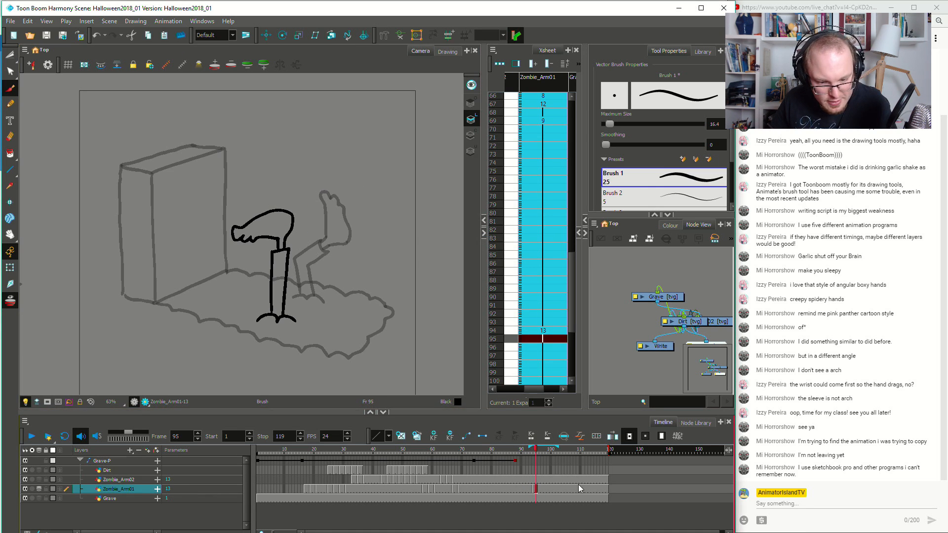
pyautogui.click(535, 480)
pyautogui.hotkey('alt', 's')
pyautogui.moveTo(358, 179)
pyautogui.mouseDown()
pyautogui.moveTo(312, 216)
pyautogui.moveTo(282, 287)
pyautogui.moveTo(362, 250)
pyautogui.moveTo(341, 198)
pyautogui.mouseUp()
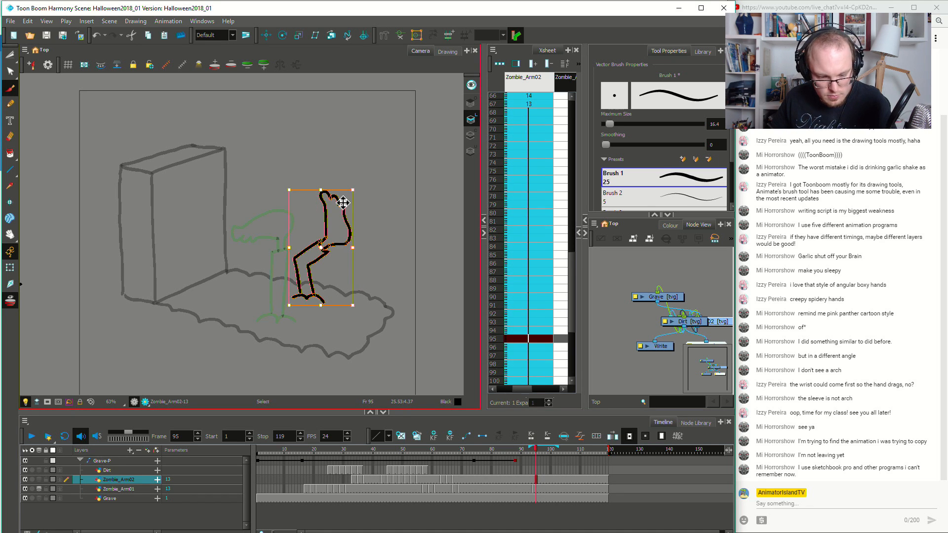
pyautogui.hotkey('alt', 'b')
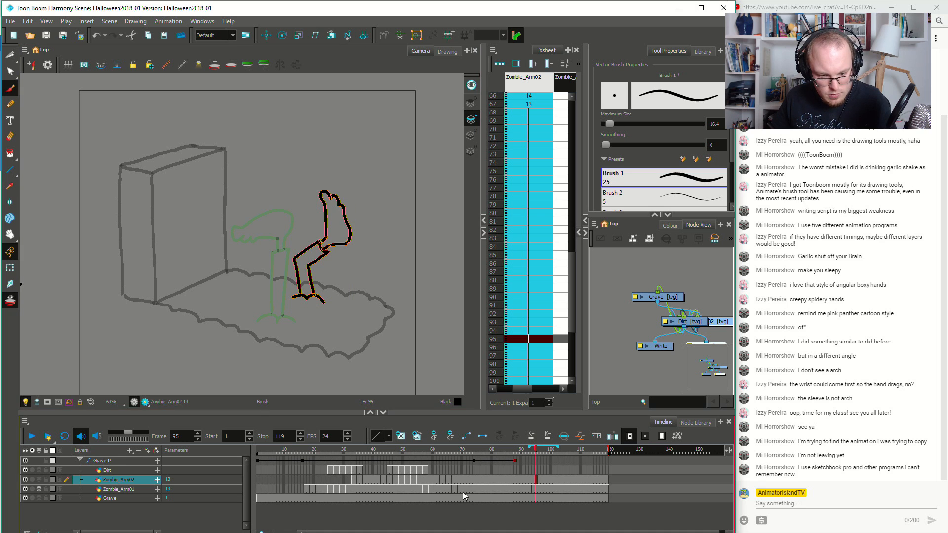
pyautogui.click(458, 478)
pyautogui.moveTo(463, 478)
pyautogui.mouseDown()
pyautogui.moveTo(455, 479)
pyautogui.moveTo(534, 481)
pyautogui.mouseUp()
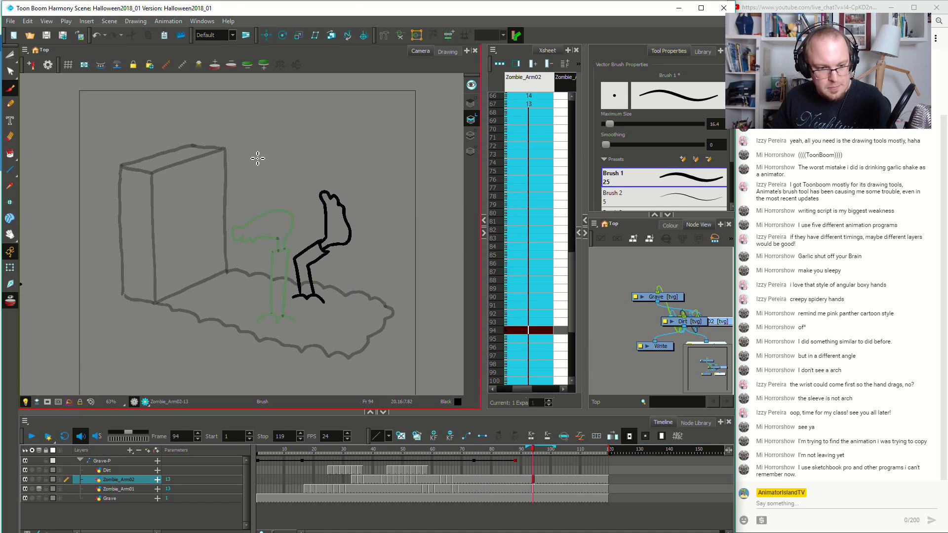
pyautogui.moveTo(264, 277)
pyautogui.mouseDown()
pyautogui.moveTo(384, 277)
pyautogui.moveTo(313, 171)
pyautogui.mouseUp()
pyautogui.press('Delete')
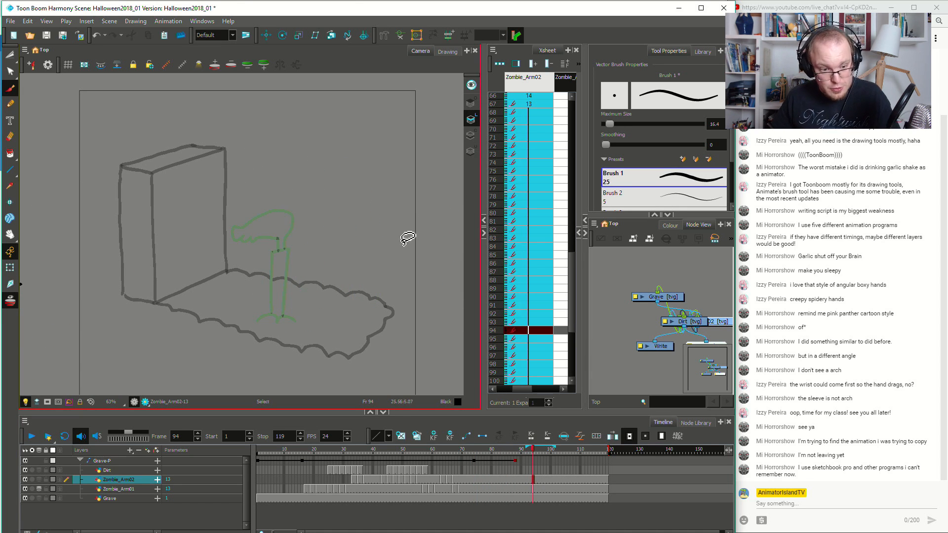
pyautogui.click(401, 437)
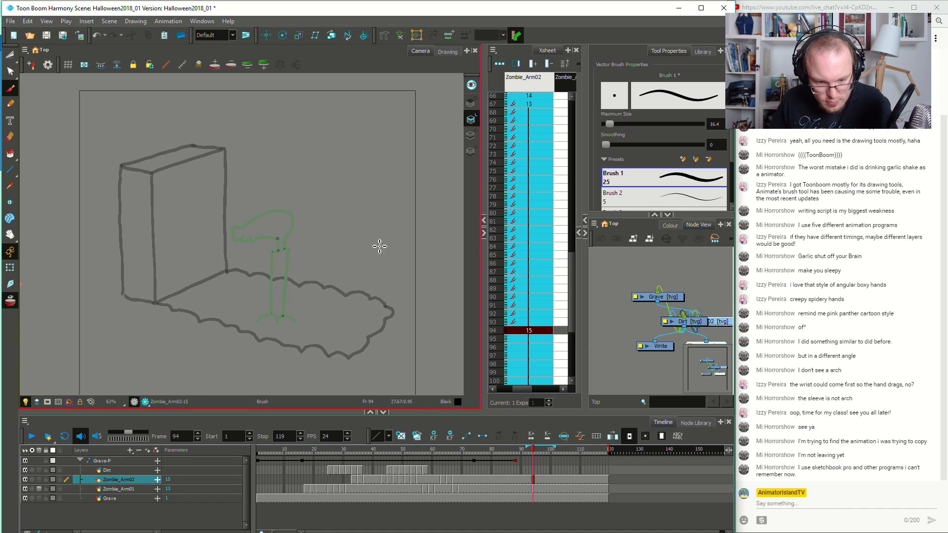
pyautogui.hotkey('ctrl', 'v')
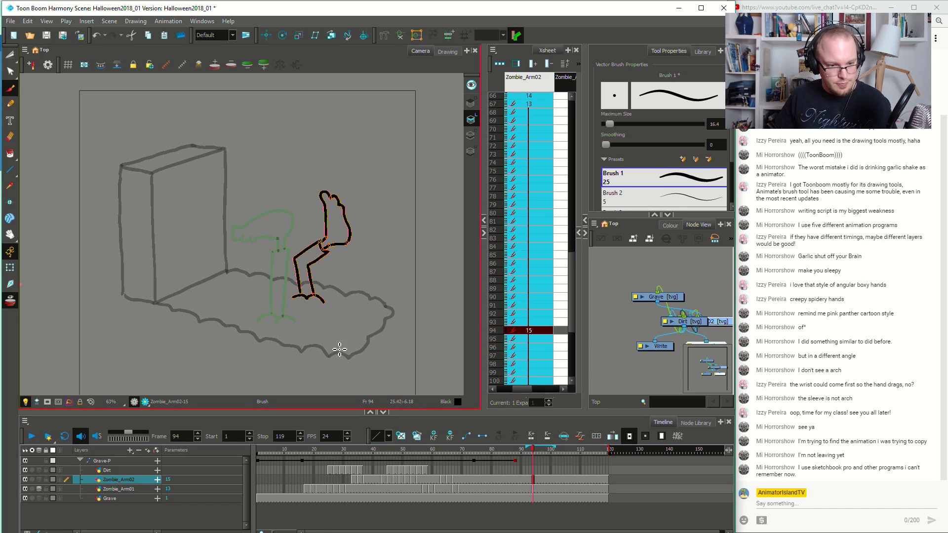
# Create an empty drawing at frame 89 on Zombie_Arm01 and brush a small double-humped dirt bulge where the first arm emerges
pyautogui.click(533, 492)
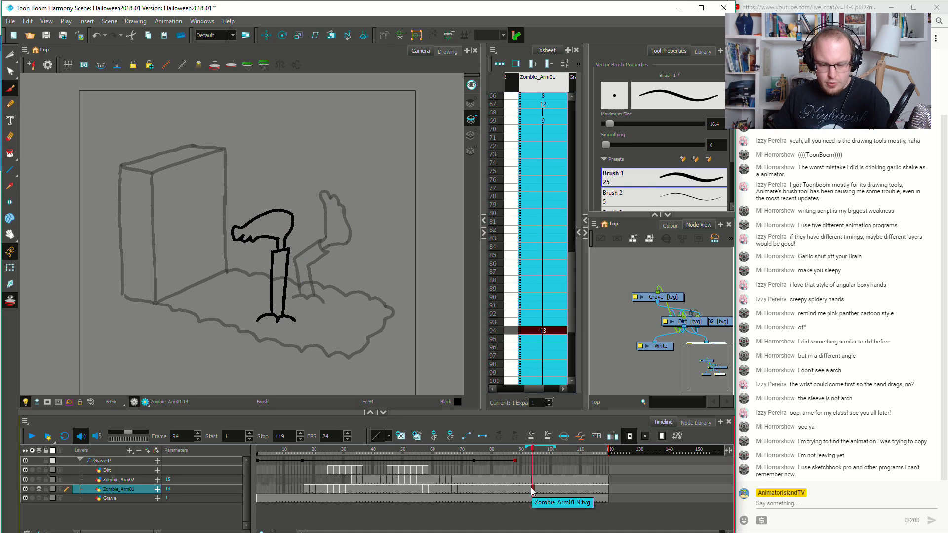
pyautogui.click(530, 488)
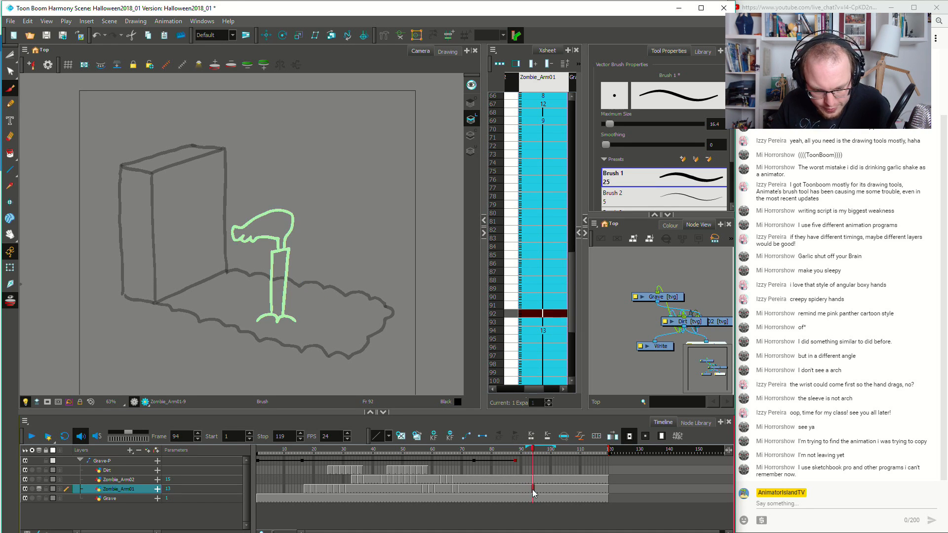
pyautogui.click(518, 489)
pyautogui.click(401, 436)
pyautogui.moveTo(254, 322)
pyautogui.mouseDown()
pyautogui.moveTo(303, 315)
pyautogui.moveTo(274, 306)
pyautogui.moveTo(295, 306)
pyautogui.moveTo(307, 321)
pyautogui.moveTo(257, 318)
pyautogui.moveTo(307, 319)
pyautogui.mouseUp()
pyautogui.hotkey('ctrl', 'z')
pyautogui.hotkey('ctrl', 'z')
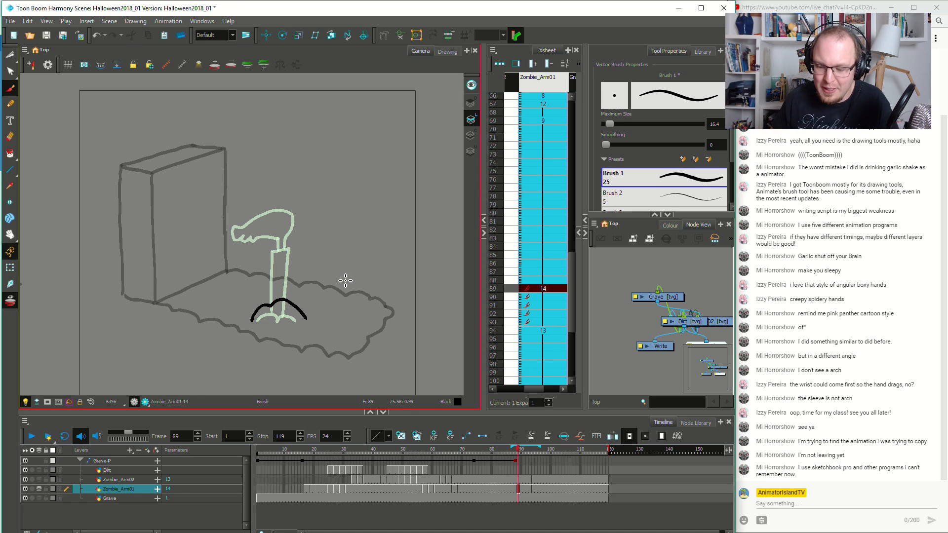
# Select the frame 94 arm poses on both arm layers and shift the Zombie_Arm01 pose to frame 102
pyautogui.click(519, 488)
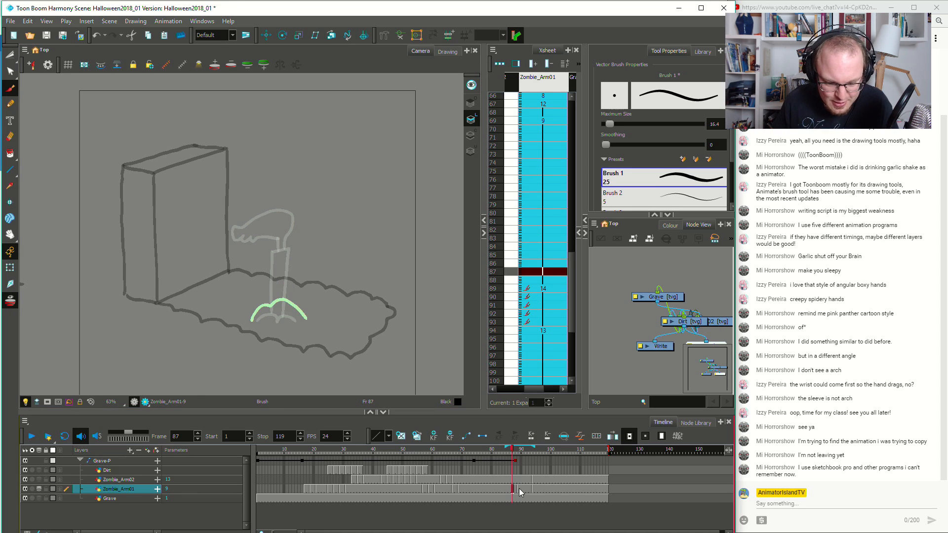
pyautogui.moveTo(535, 489); pyautogui.dragTo(534, 482)
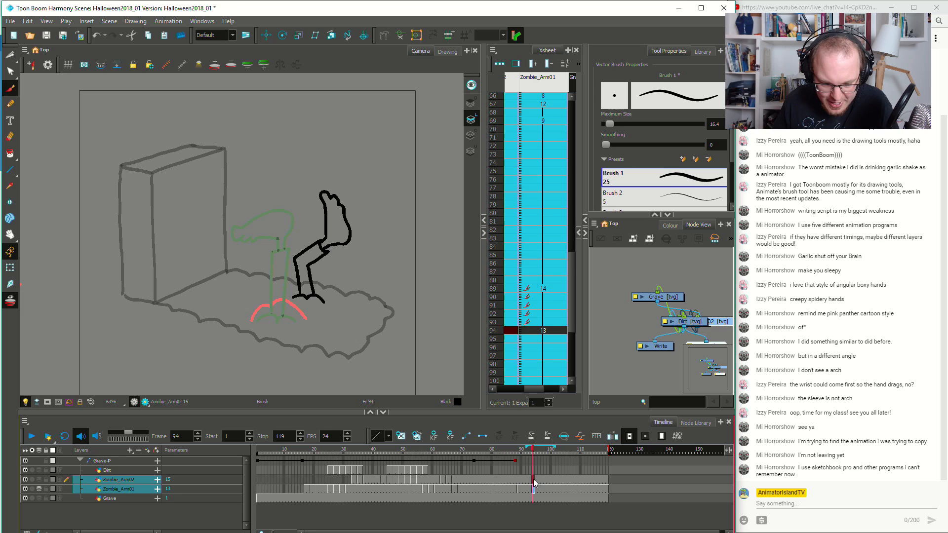
pyautogui.click(517, 488)
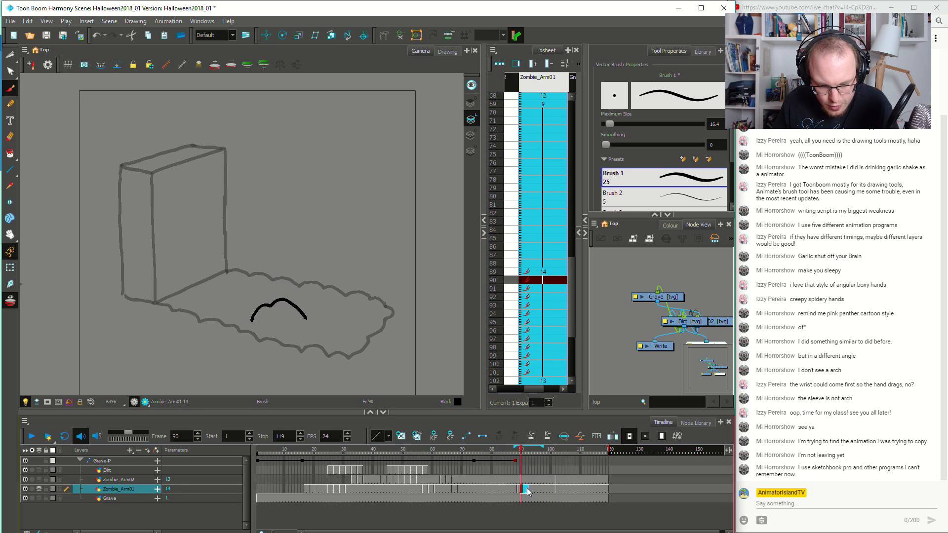
# Shift the Zombie_Arm01 mound drawing to start at frame 92 and draw a slightly lower mound on a new drawing at frame 90
pyautogui.moveTo(518, 489); pyautogui.dragTo(527, 489)
pyautogui.click(524, 489)
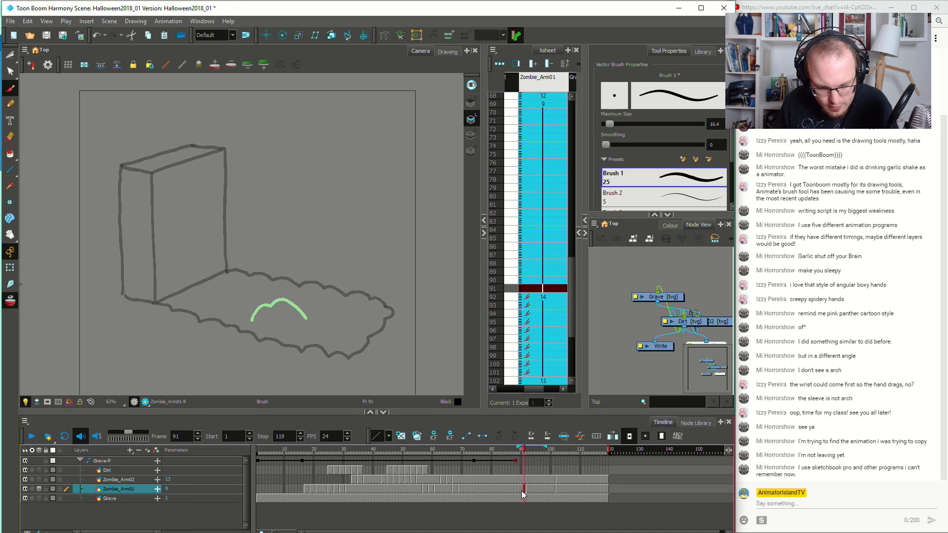
pyautogui.click(522, 490)
pyautogui.hotkey('alt', 'shift', 'r')
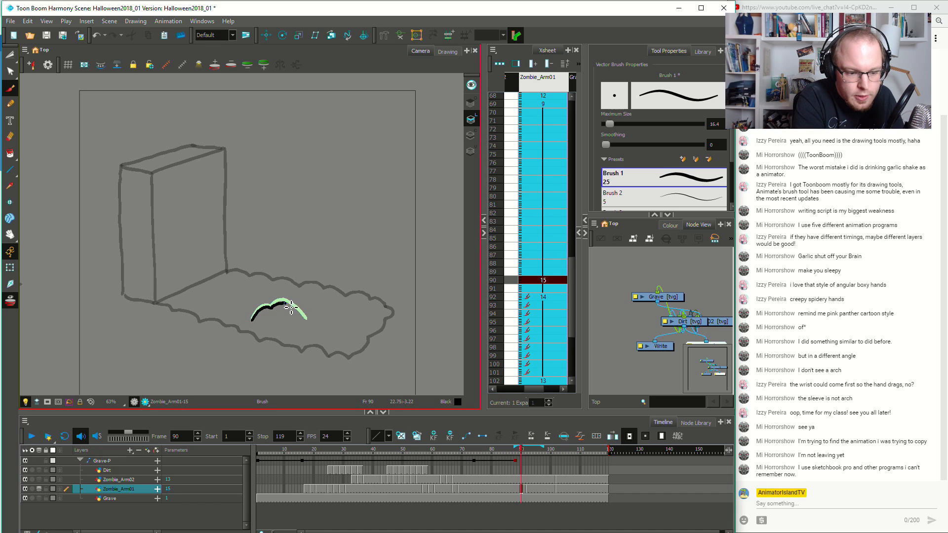
pyautogui.press(',')
pyautogui.press(',')
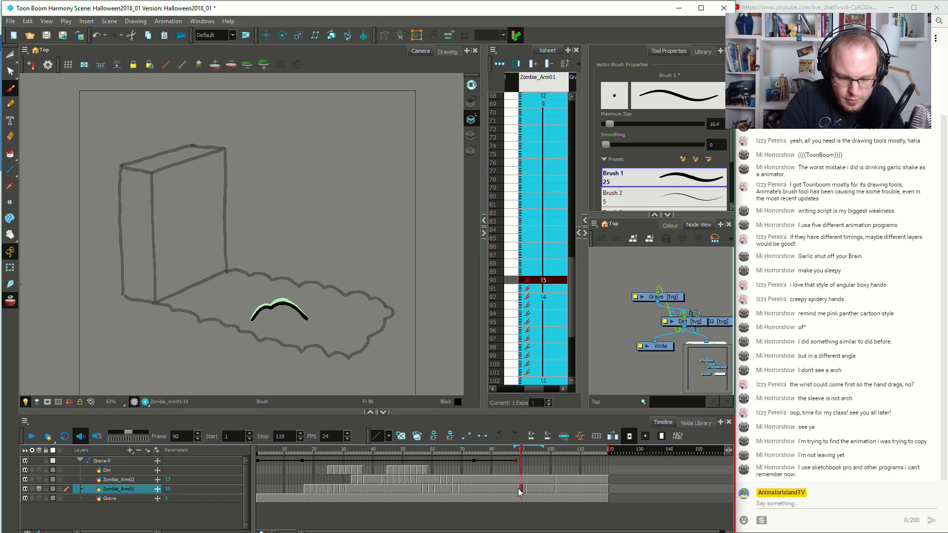
# Draw a flatter mound on a new Zombie_Arm01 drawing at frame 88, and shift the mound drawings to start at frame 91
pyautogui.hotkey('alt', 'shift', 'r')
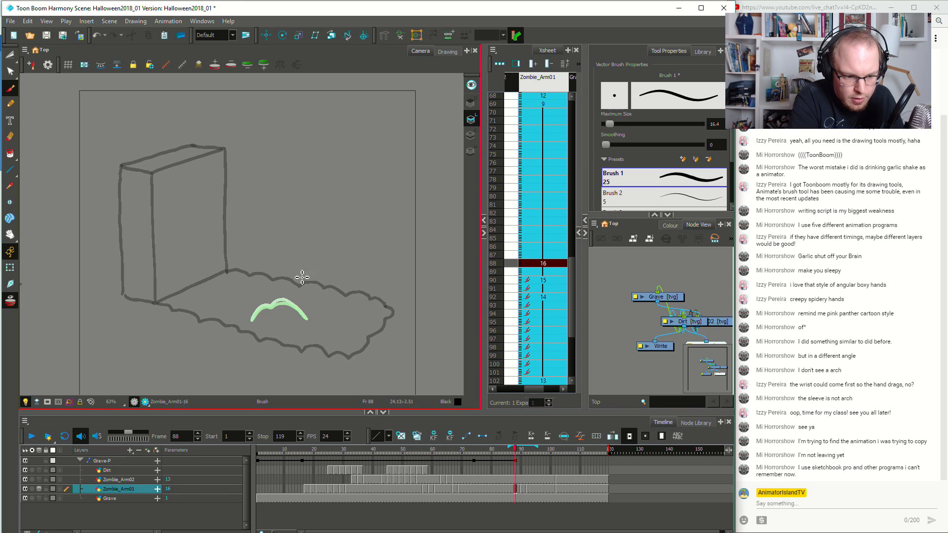
pyautogui.moveTo(263, 318); pyautogui.dragTo(309, 323)
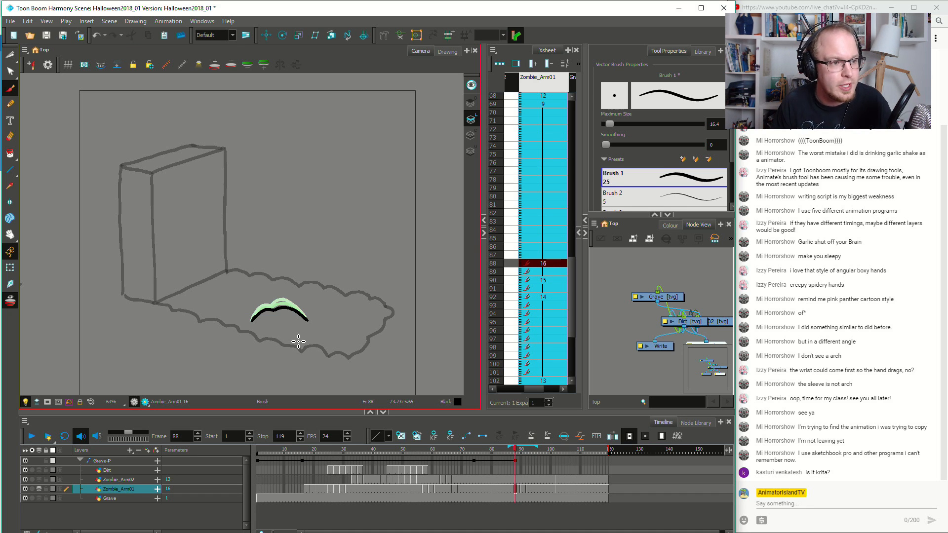
pyautogui.click(509, 489)
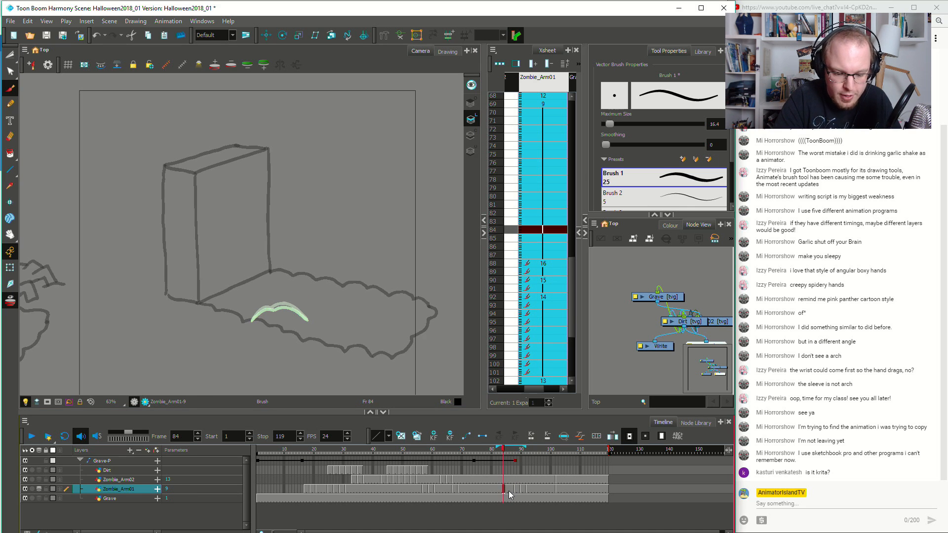
pyautogui.click(526, 493)
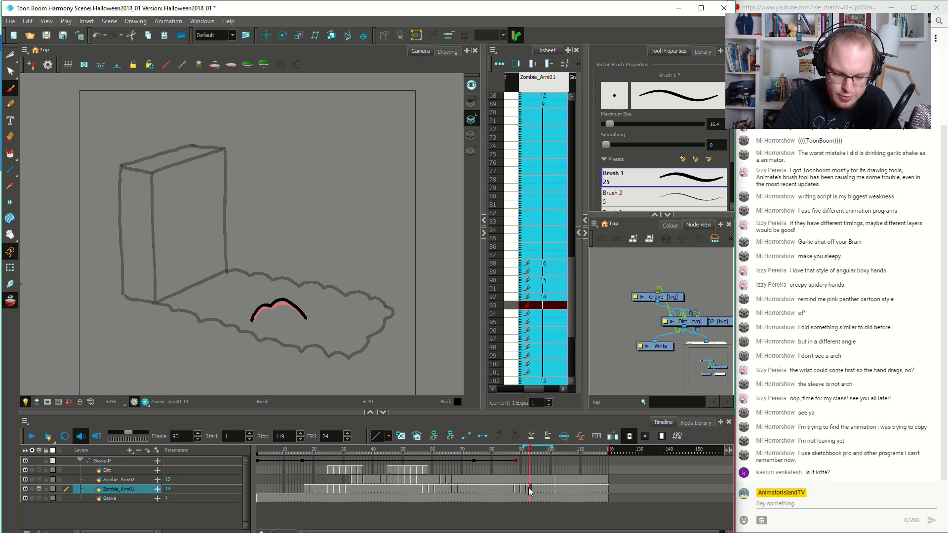
pyautogui.click(521, 495)
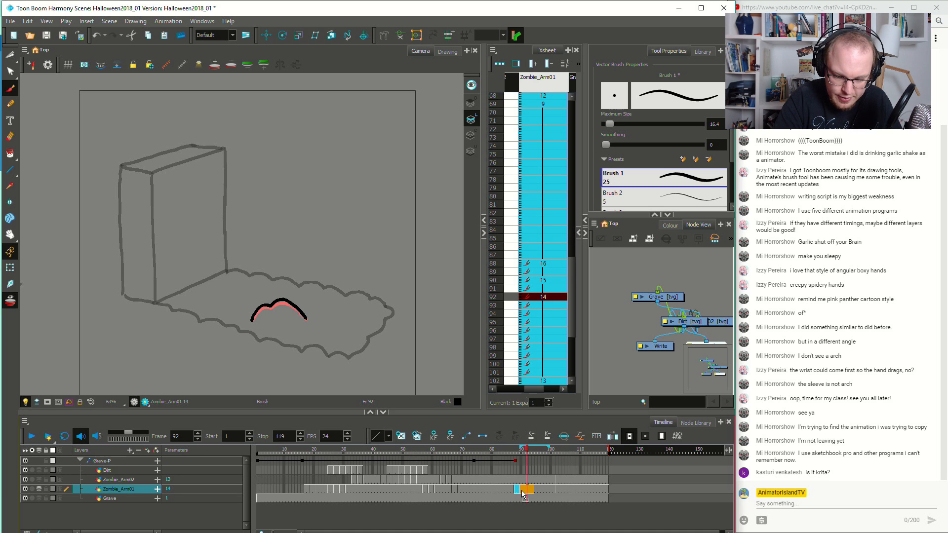
pyautogui.moveTo(524, 492); pyautogui.dragTo(524, 492)
# Create a new Zombie_Arm01 drawing at frame 89 and draw an even lower, nearly flat mound with the brush
pyautogui.click(518, 489)
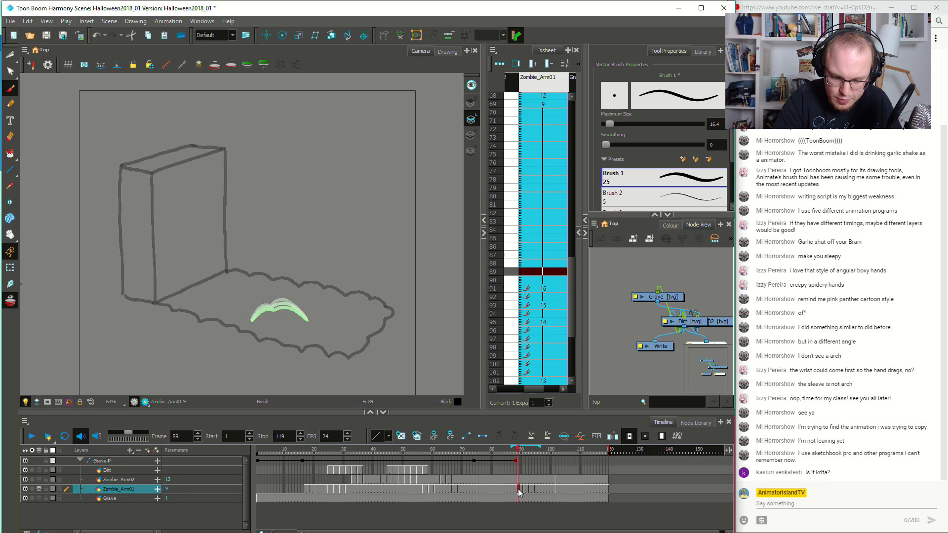
pyautogui.click(401, 436)
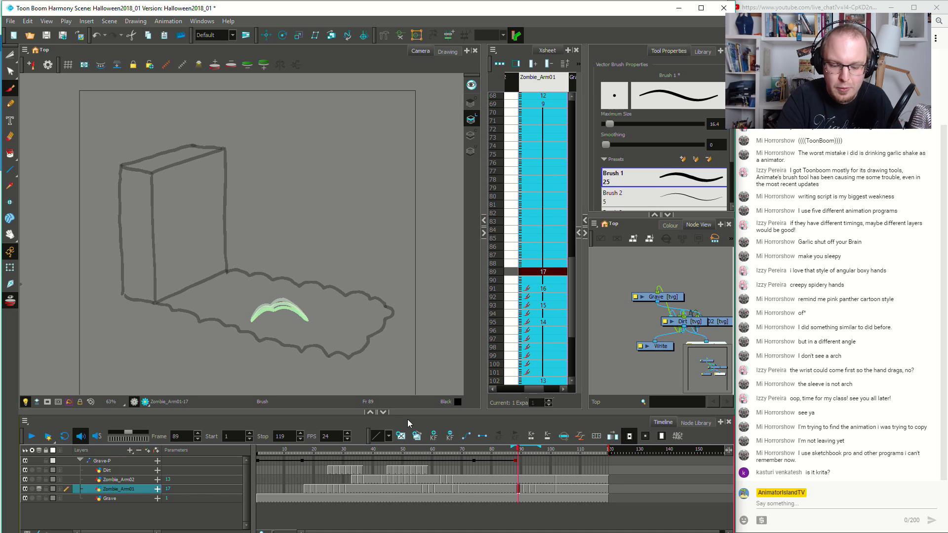
pyautogui.moveTo(265, 320)
pyautogui.mouseDown()
pyautogui.moveTo(288, 317)
pyautogui.moveTo(270, 319)
pyautogui.mouseUp()
pyautogui.hotkey('ctrl', 'z')
pyautogui.moveTo(298, 320); pyautogui.dragTo(307, 320)
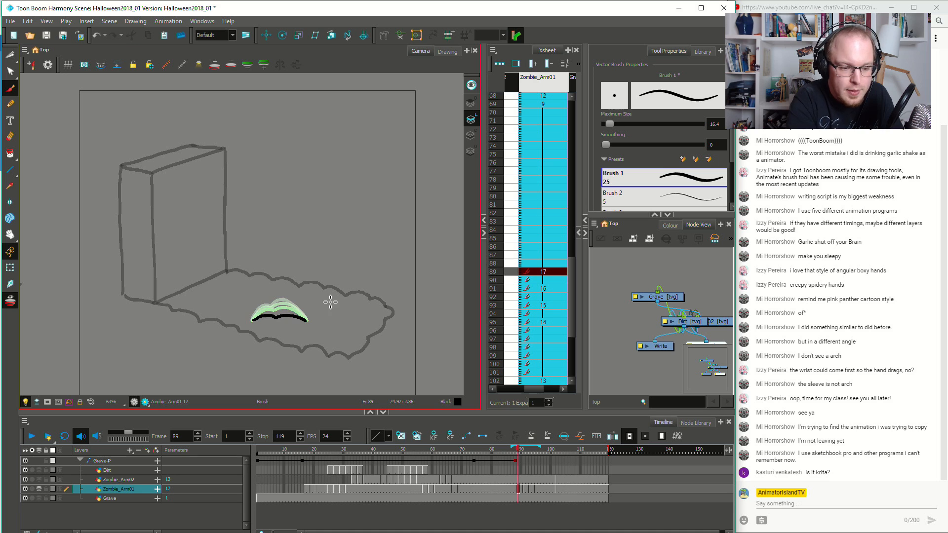
# Shift the mound drawings two frames later to start at frame 91, and draw a small first bulge on a new drawing at frame 89
pyautogui.moveTo(536, 490); pyautogui.dragTo(523, 492)
pyautogui.press(',')
pyautogui.press(',')
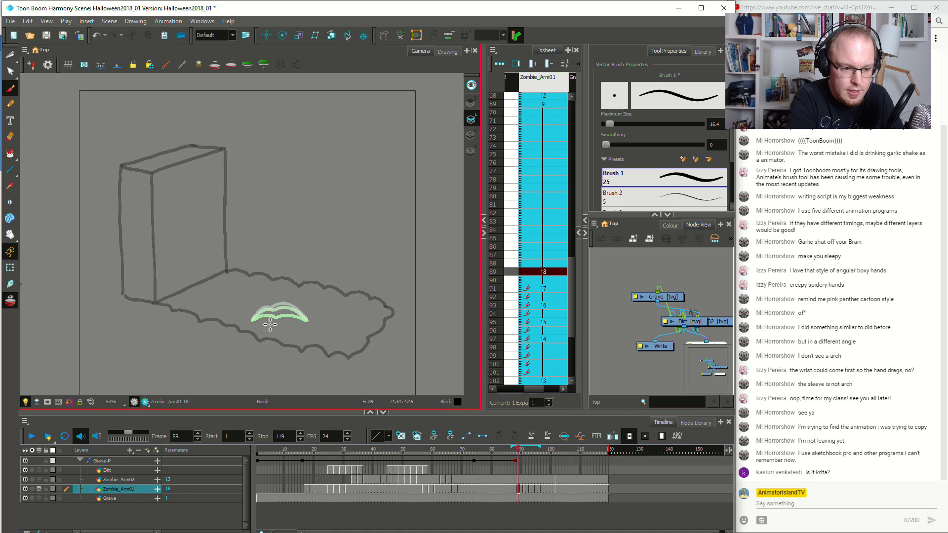
pyautogui.moveTo(279, 322); pyautogui.dragTo(310, 327)
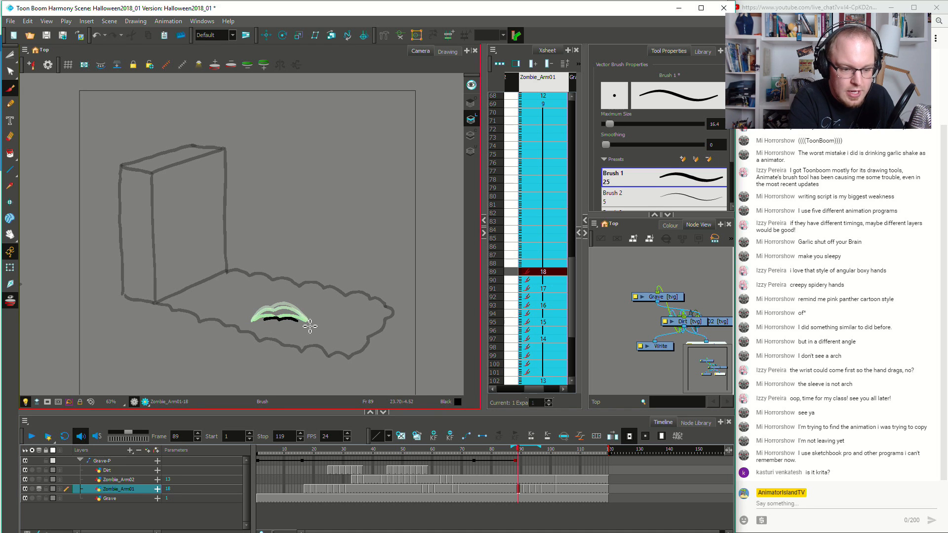
# Play back the animation from frame 85 to review the rising mound
pyautogui.click(507, 490)
pyautogui.hotkey('shift', 'Return')
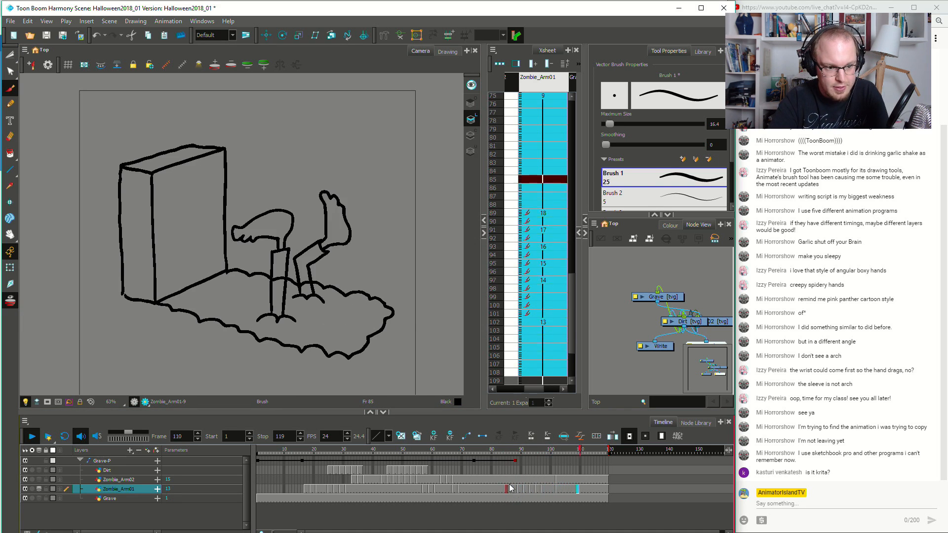
pyautogui.click(509, 489)
# Delay the burst-out drawings on Zombie_Arm01 and Zombie_Arm02 to frame 109
pyautogui.click(558, 490)
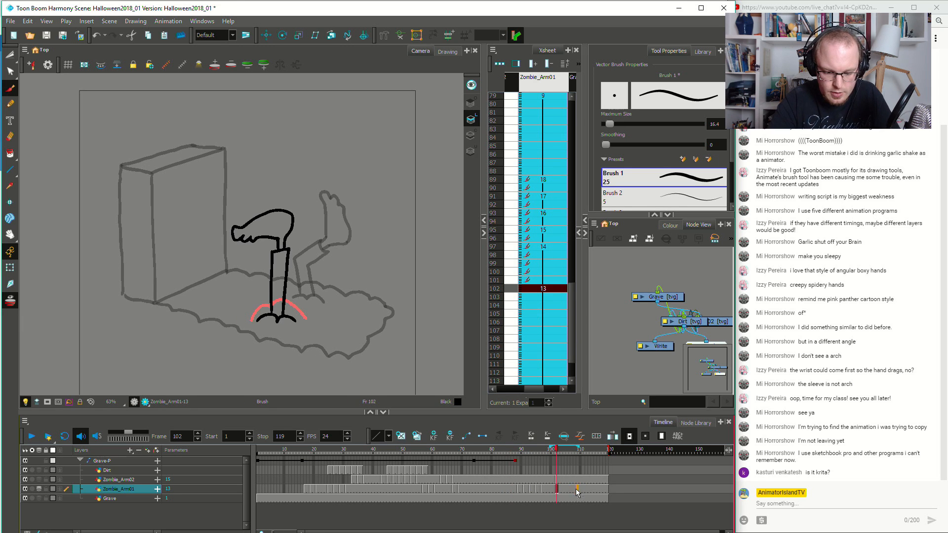
pyautogui.click(557, 479)
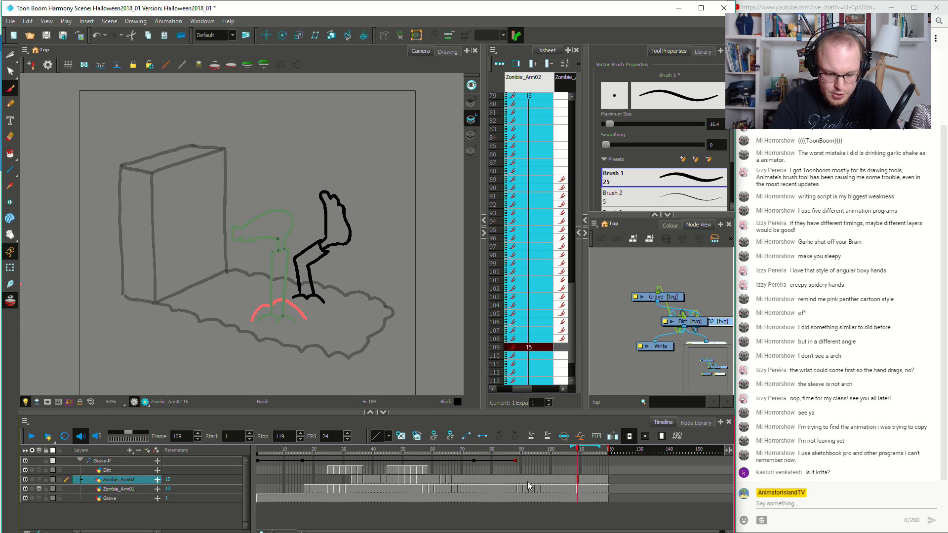
# Play back the animation from frames 85 and 87 to check the timing of the mound and the delayed arms
pyautogui.click(509, 490)
pyautogui.hotkey('shift', 'Return')
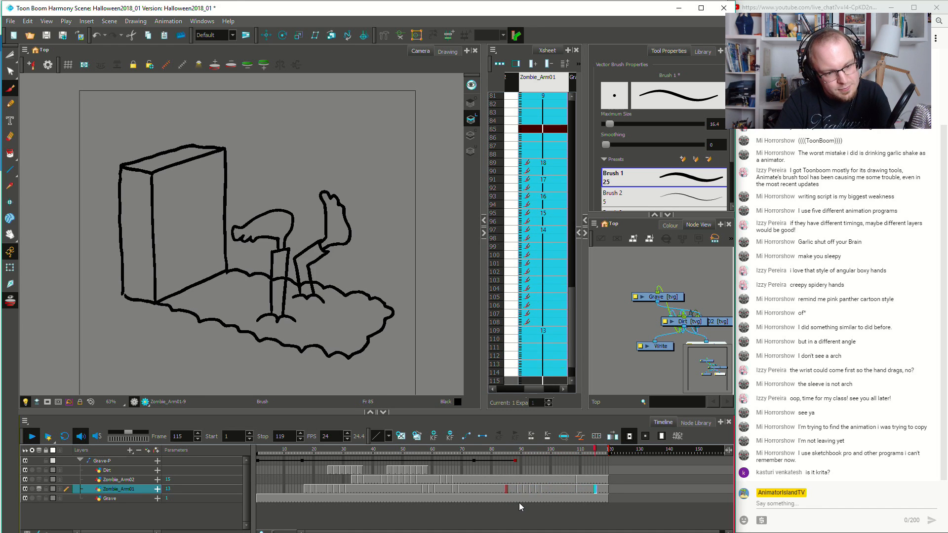
pyautogui.click(512, 489)
pyautogui.hotkey('shift', 'Return')
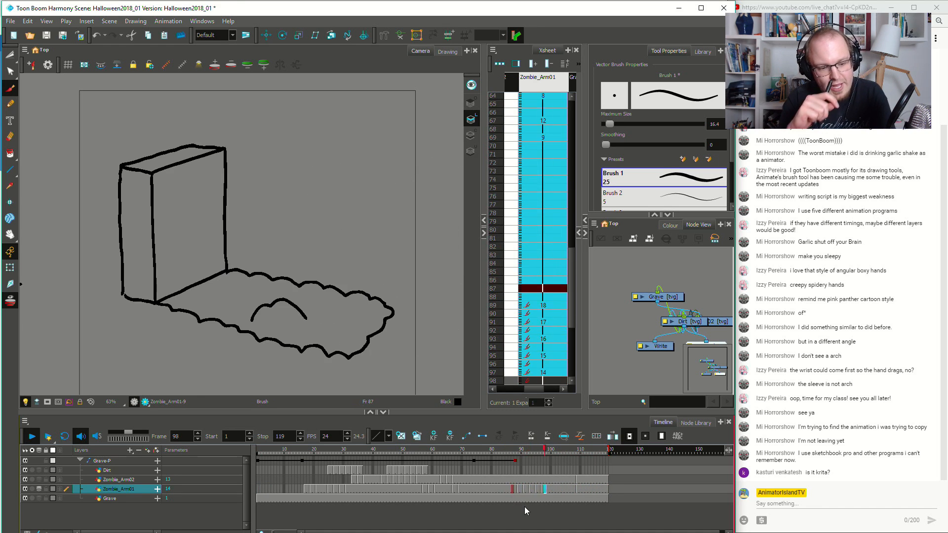
# Try a new empty Zombie_Arm01 drawing at frame 101, and undo it
pyautogui.click(550, 489)
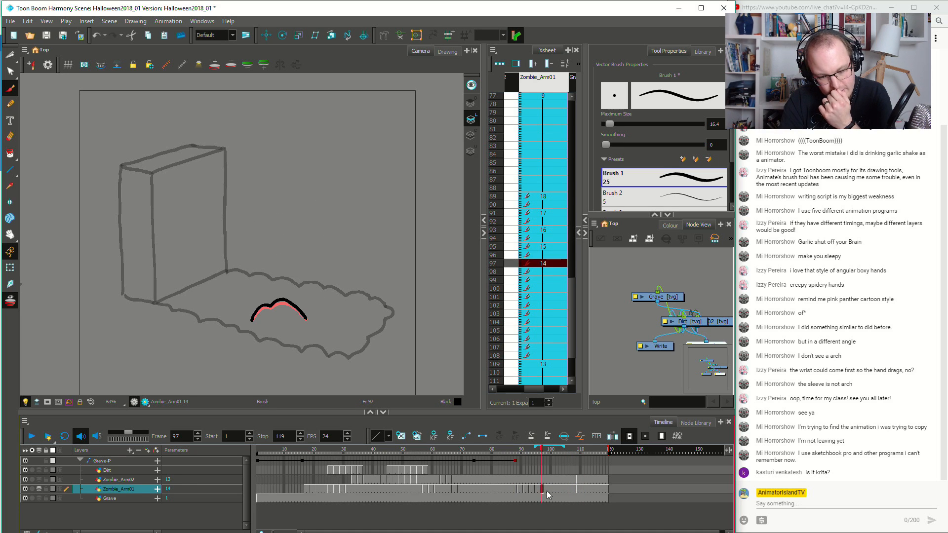
pyautogui.click(555, 489)
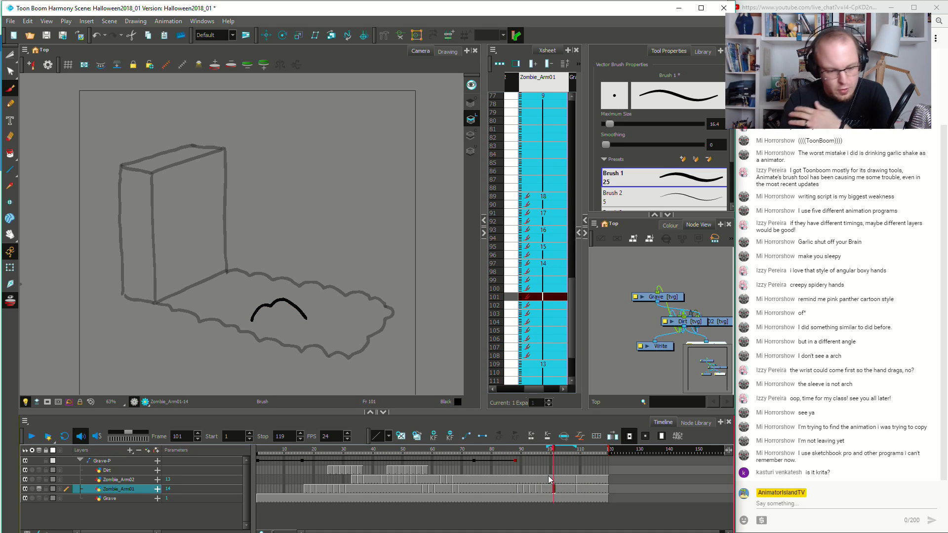
pyautogui.click(402, 437)
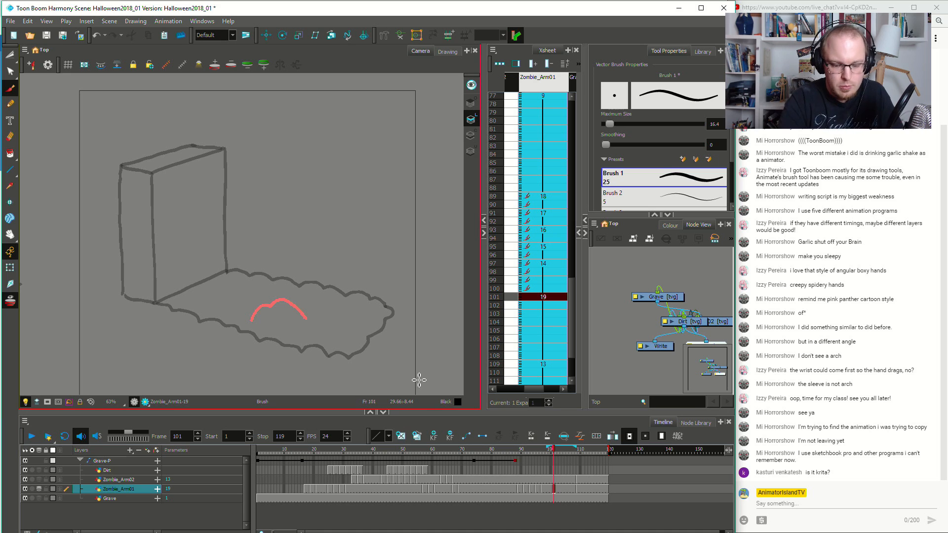
pyautogui.hotkey('ctrl', 'z')
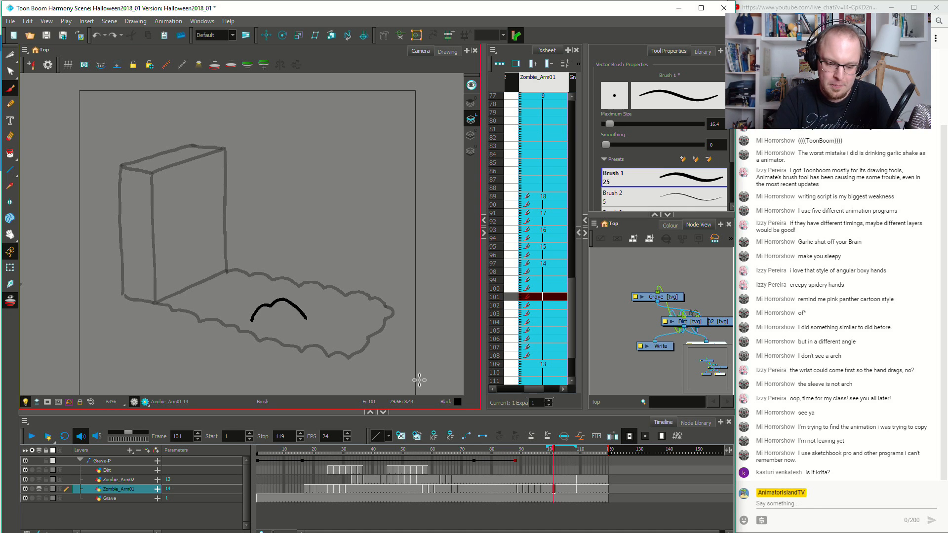
# Try copying the dirt strokes at the arm's base from frame 109 into a new Zombie_Arm01 drawing at frame 111
pyautogui.moveTo(551, 452)
pyautogui.mouseDown()
pyautogui.moveTo(536, 448)
pyautogui.moveTo(578, 448)
pyautogui.mouseUp()
pyautogui.moveTo(301, 312)
pyautogui.mouseDown()
pyautogui.moveTo(260, 326)
pyautogui.moveTo(312, 325)
pyautogui.mouseUp()
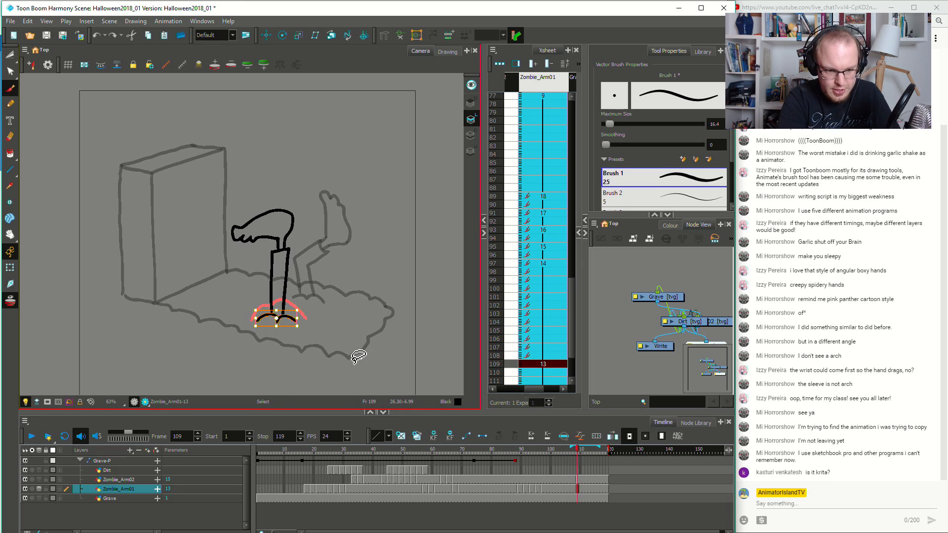
pyautogui.click(584, 492)
pyautogui.click(401, 437)
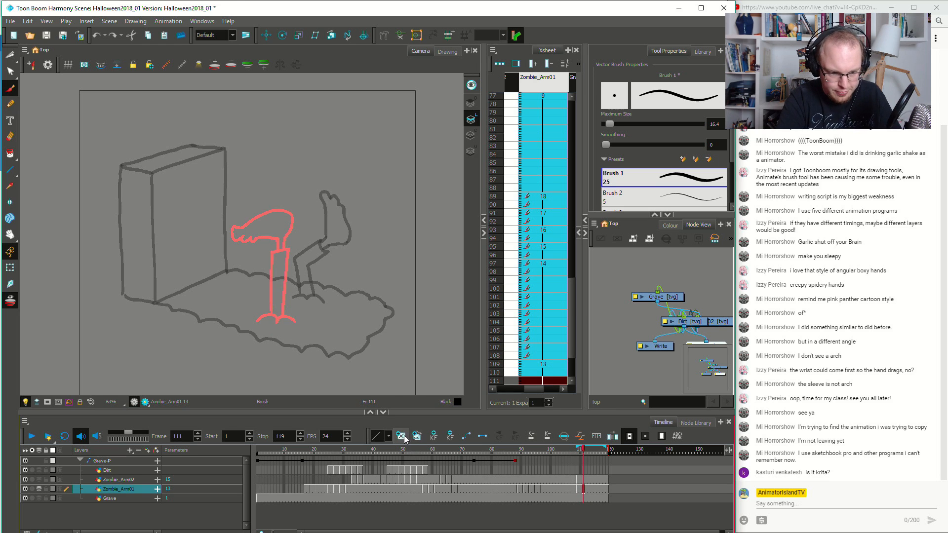
pyautogui.hotkey('ctrl', 'v')
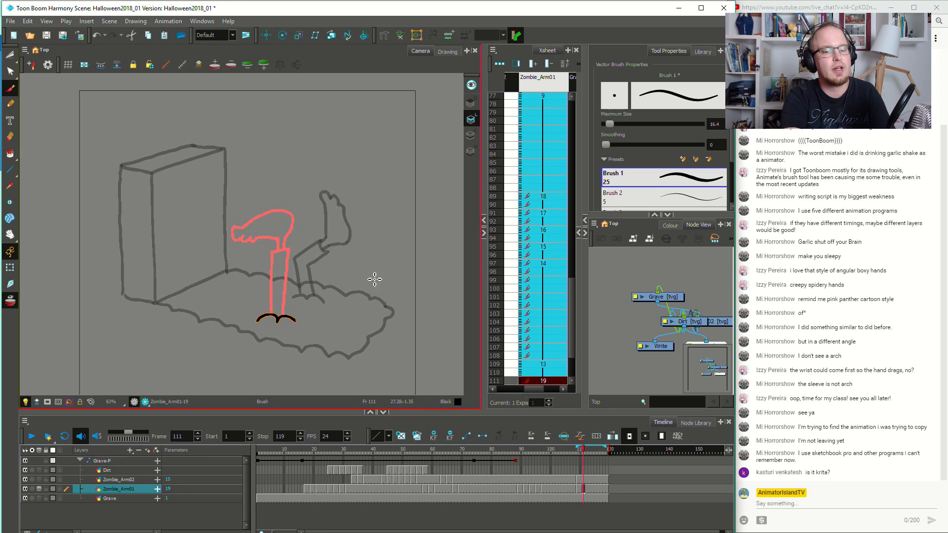
# Try brush strokes on the frame 111 drawing, undo them along with the pasted dirt and the new drawing, and return to the Brush tool
pyautogui.moveTo(296, 252); pyautogui.dragTo(278, 311)
pyautogui.moveTo(271, 299)
pyautogui.mouseDown()
pyautogui.moveTo(278, 310)
pyautogui.moveTo(296, 297)
pyautogui.mouseUp()
pyautogui.hotkey('ctrl', 'z')
pyautogui.hotkey('ctrl', 'z')
pyautogui.hotkey('ctrl', 'z')
pyautogui.hotkey('ctrl', 'z')
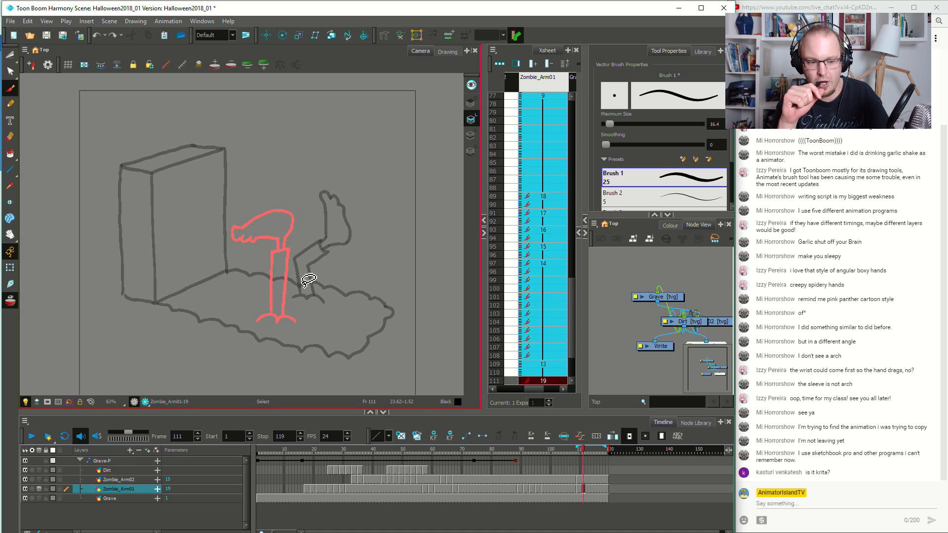
pyautogui.hotkey('ctrl', 'z')
pyautogui.hotkey('alt', 's')
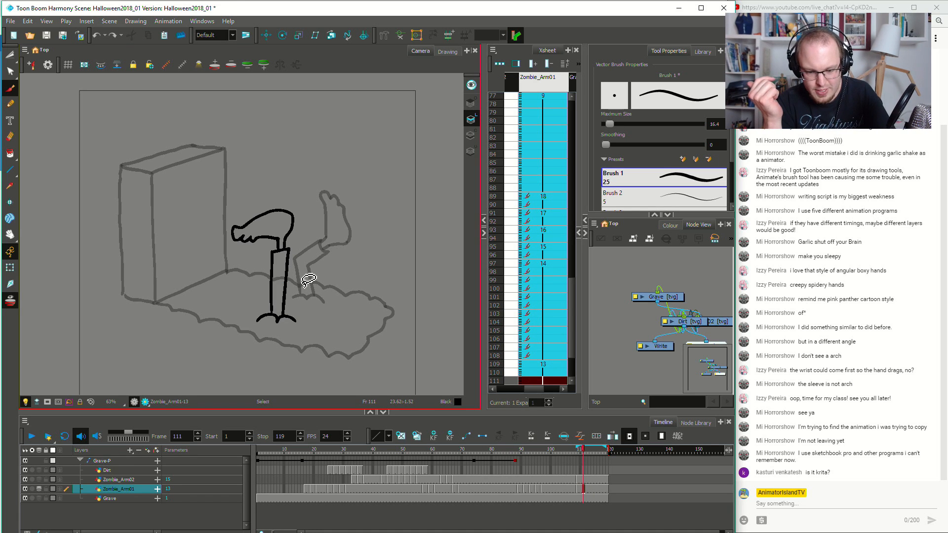
pyautogui.hotkey('alt', 'b')
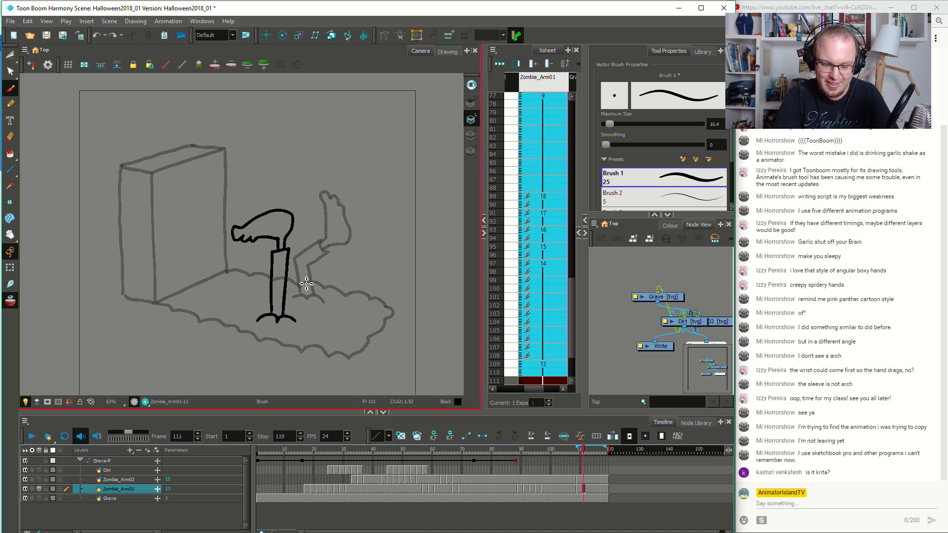
# Play back the animation from frame 86 and examine the Zombie_Arm01 mound drawings between frames 93 and 97
pyautogui.click(509, 489)
pyautogui.hotkey('shift', 'Return')
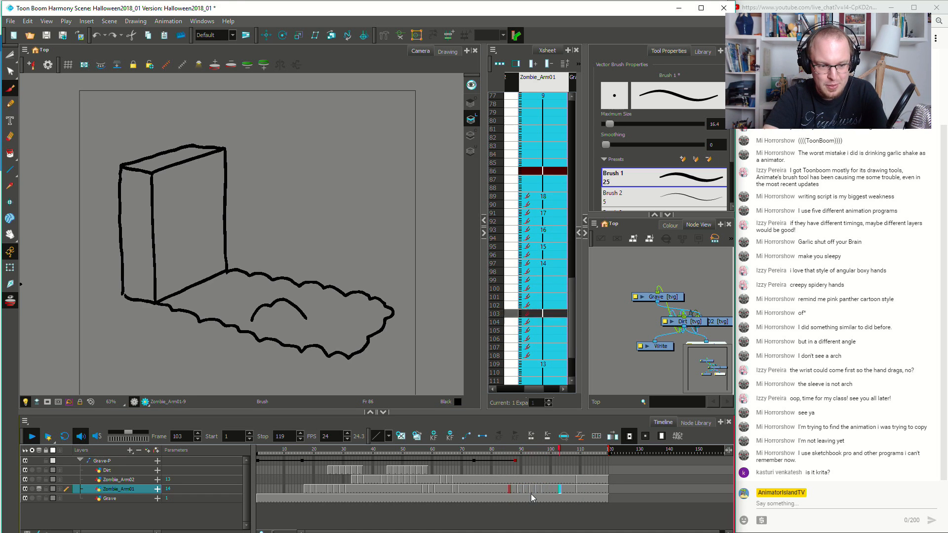
pyautogui.click(531, 490)
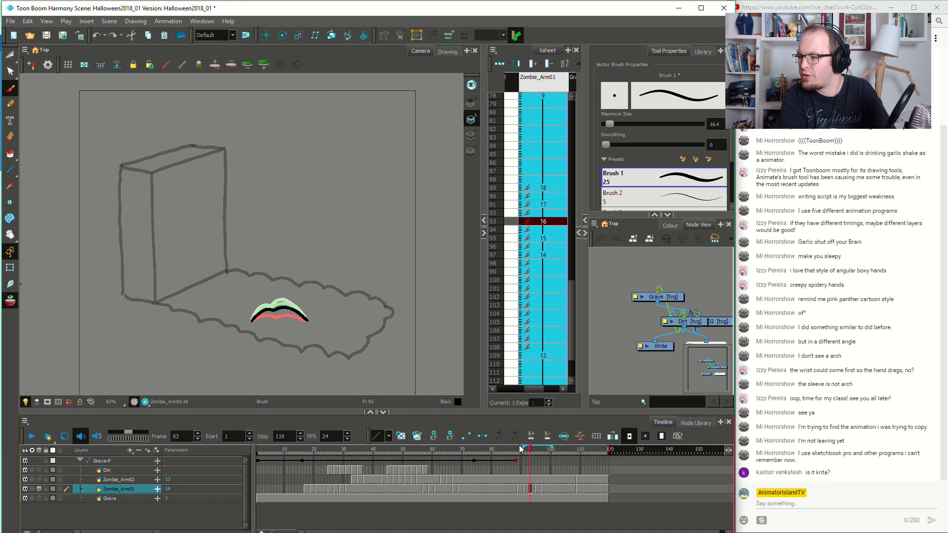
pyautogui.click(537, 492)
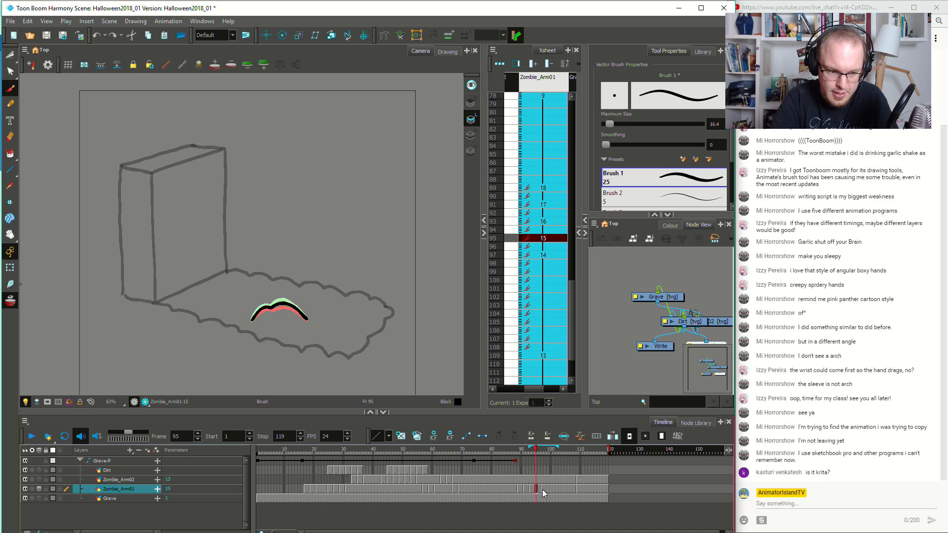
pyautogui.click(542, 490)
pyautogui.click(536, 490)
pyautogui.click(534, 489)
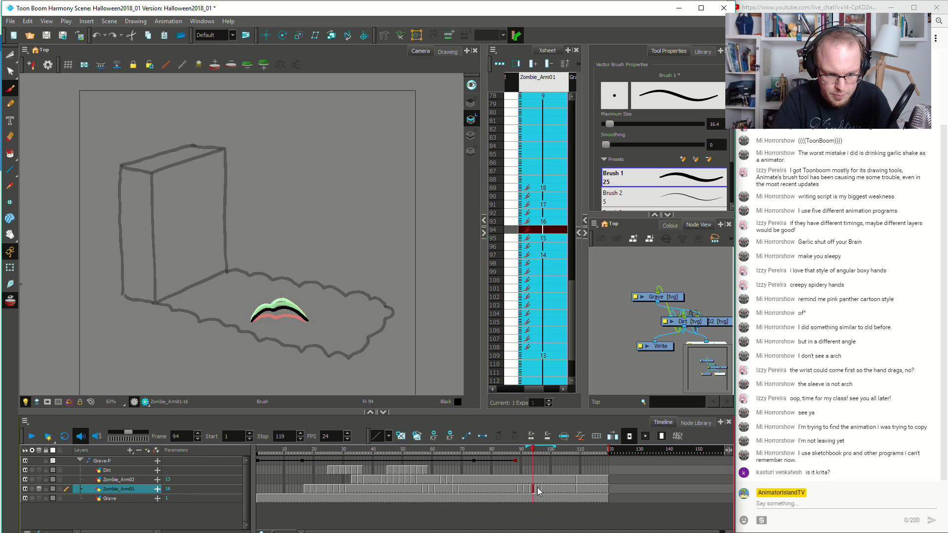
pyautogui.click(538, 490)
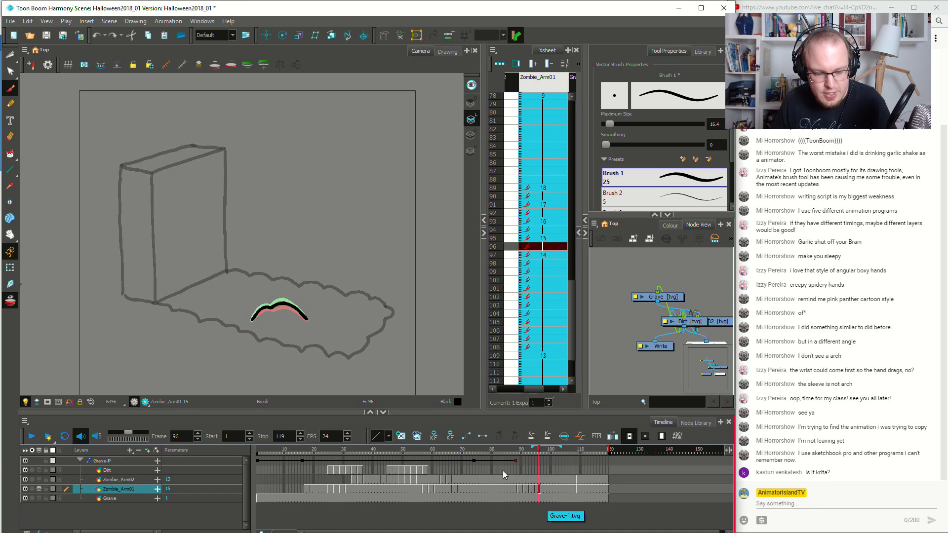
# Play back the animation from frame 88 to review the mound rise and arm burst
pyautogui.click(516, 490)
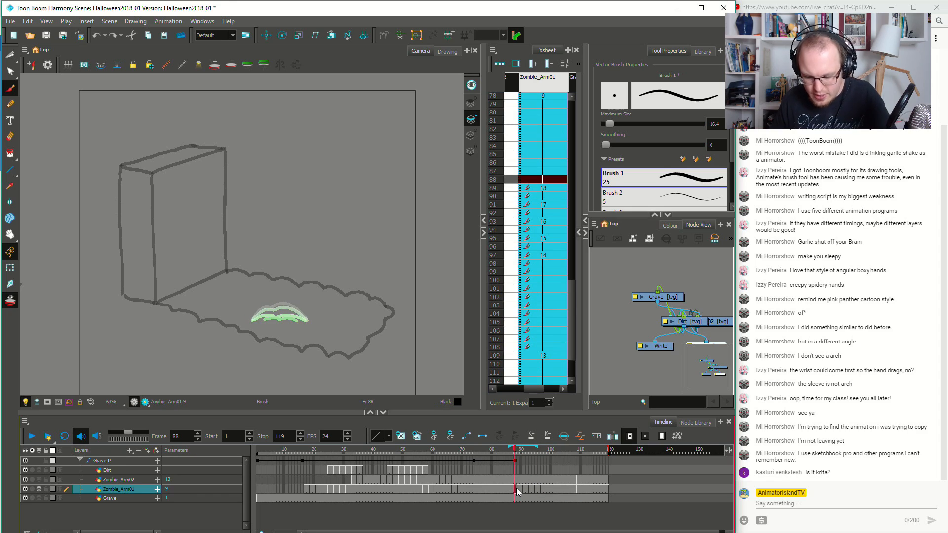
pyautogui.hotkey('shift', 'Return')
pyautogui.hotkey('shift', 'Return')
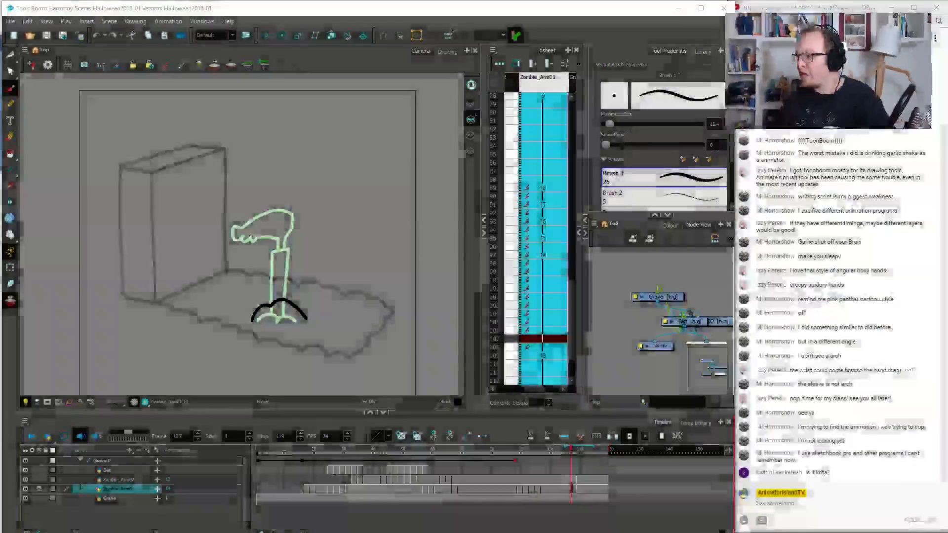
# Reuse the Zombie_Arm01 mound drawing 16 from frame 93 at frame 99, undoing a stray brush stroke on the way
pyautogui.click(538, 491)
pyautogui.moveTo(538, 492); pyautogui.dragTo(531, 493)
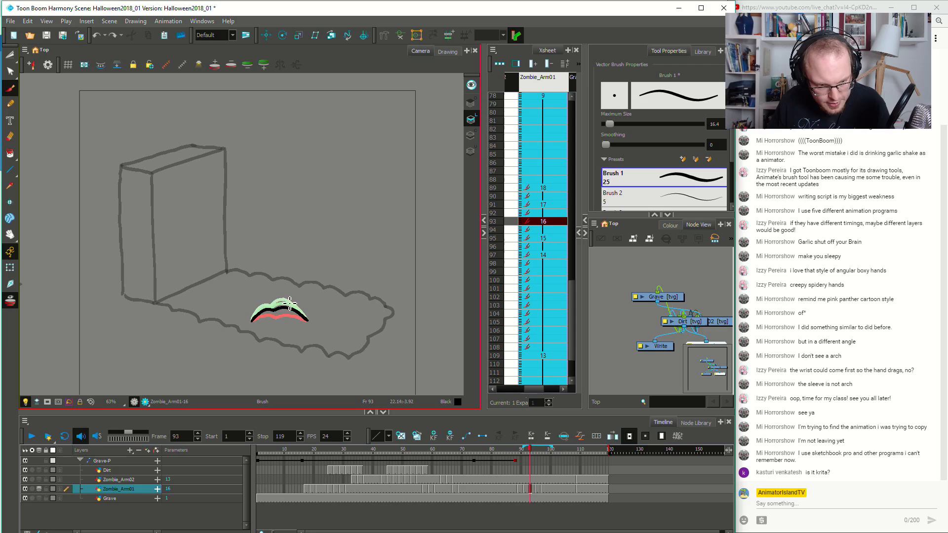
pyautogui.moveTo(290, 269); pyautogui.dragTo(288, 305)
pyautogui.hotkey('ctrl', 'z')
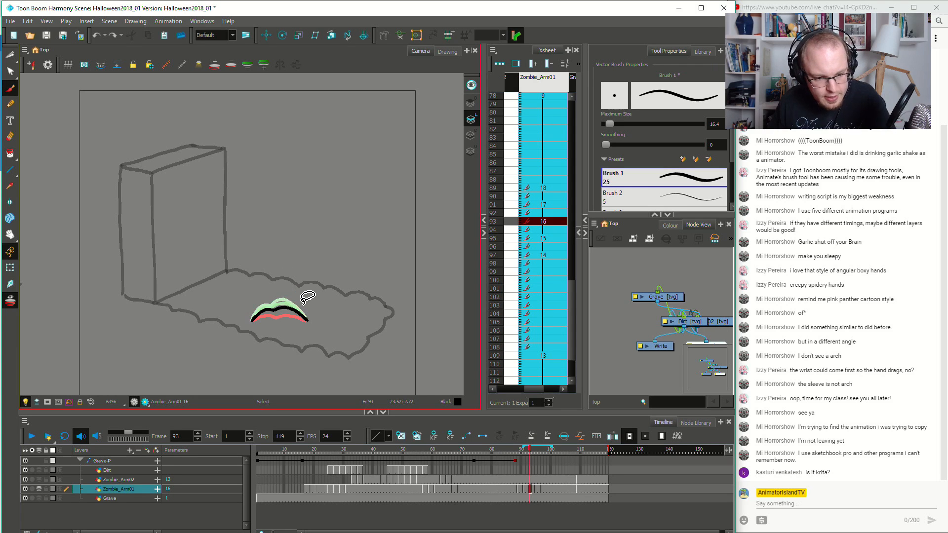
pyautogui.moveTo(531, 495); pyautogui.dragTo(532, 496)
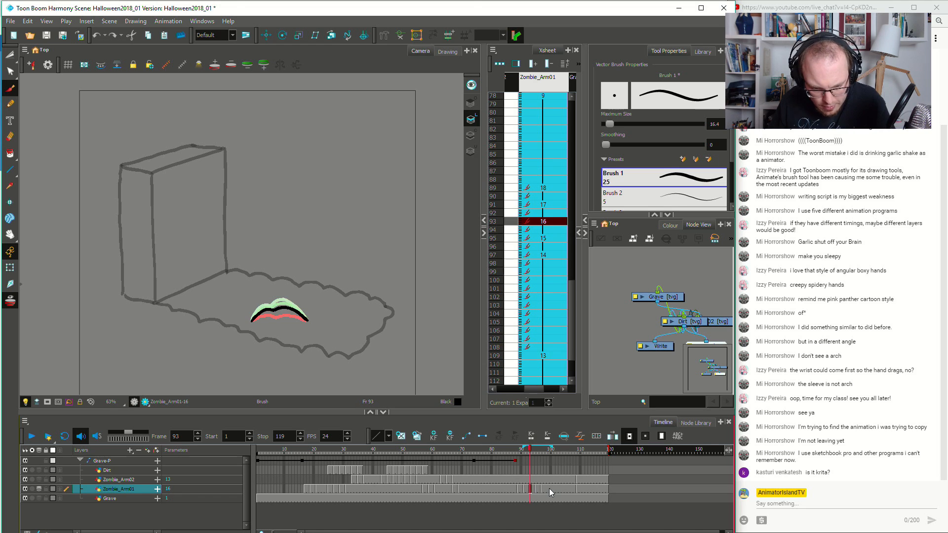
pyautogui.click(548, 489)
# Reuse the Zombie_Arm01 mound drawing 14 from frame 97 at frame 101 and play back from frame 89
pyautogui.click(542, 495)
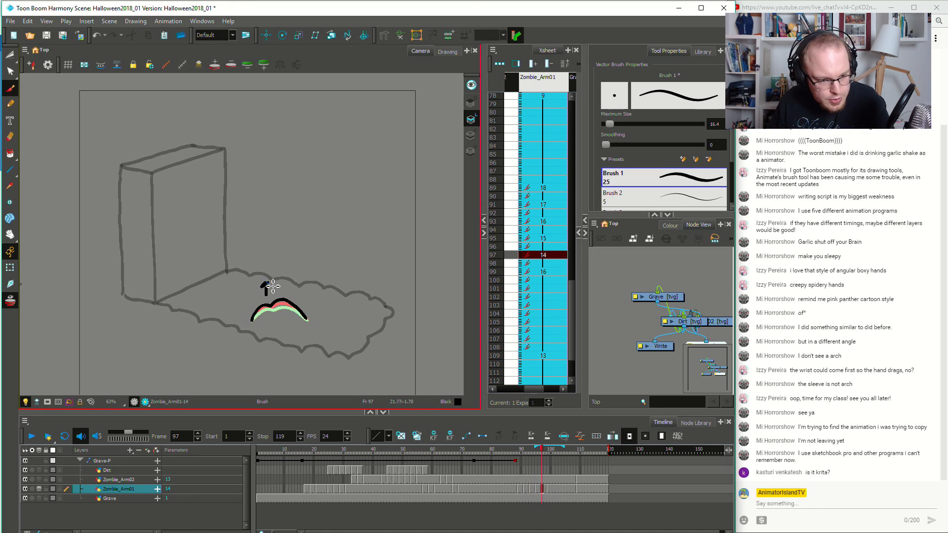
pyautogui.hotkey('alt', 's')
pyautogui.click(517, 478)
pyautogui.click(542, 492)
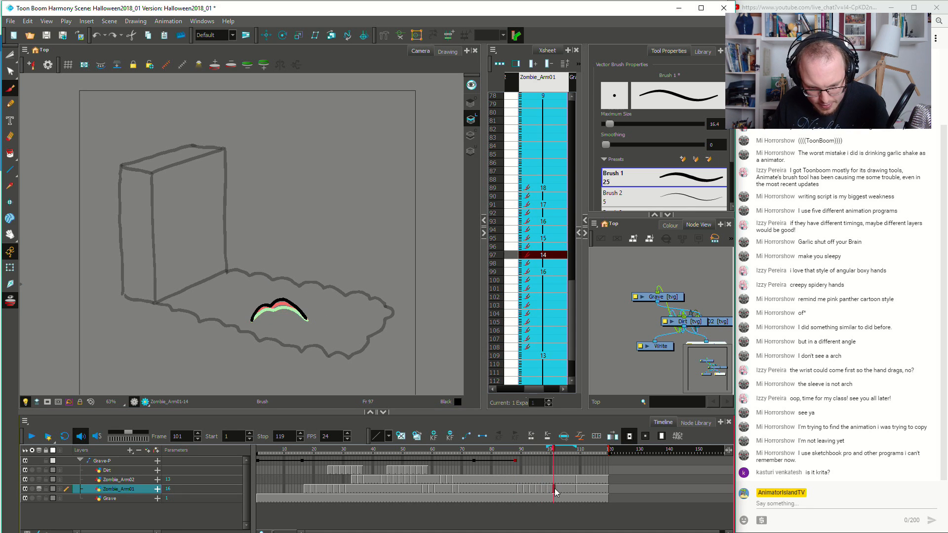
pyautogui.click(515, 491)
pyautogui.press('Return')
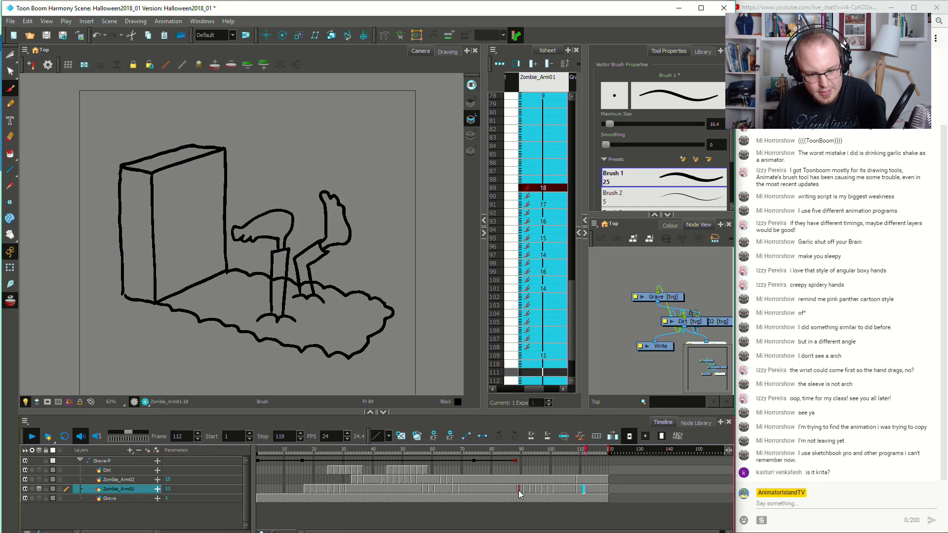
# Delay both arms' burst drawings from frame 109 to 114 and extend the scene and the arm and Grave exposures to frame 143
pyautogui.click(579, 479)
pyautogui.keyDown('ctrl'); pyautogui.click(579, 492); pyautogui.keyUp('ctrl')
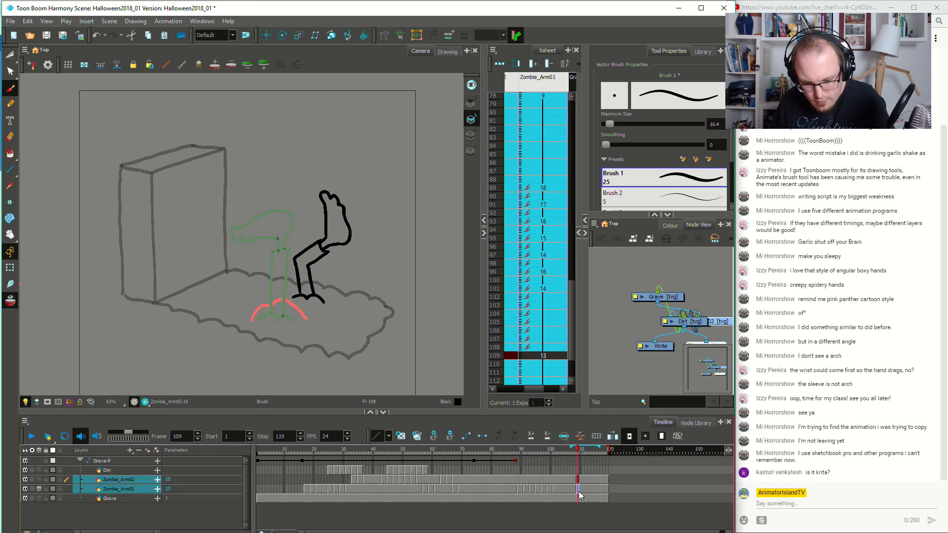
pyautogui.moveTo(592, 493); pyautogui.dragTo(593, 493)
pyautogui.moveTo(611, 450); pyautogui.dragTo(682, 452)
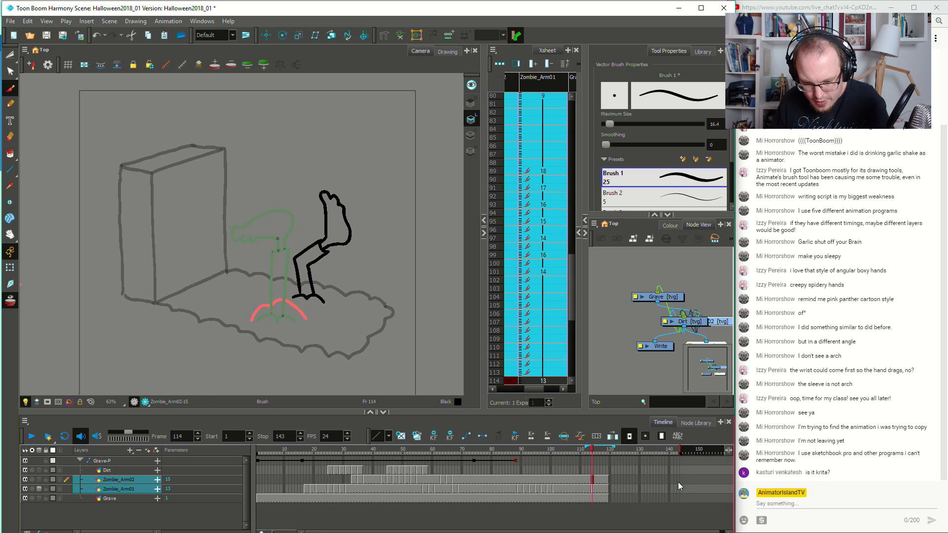
pyautogui.click(678, 481)
pyautogui.keyDown('shift'); pyautogui.click(679, 498); pyautogui.keyUp('shift')
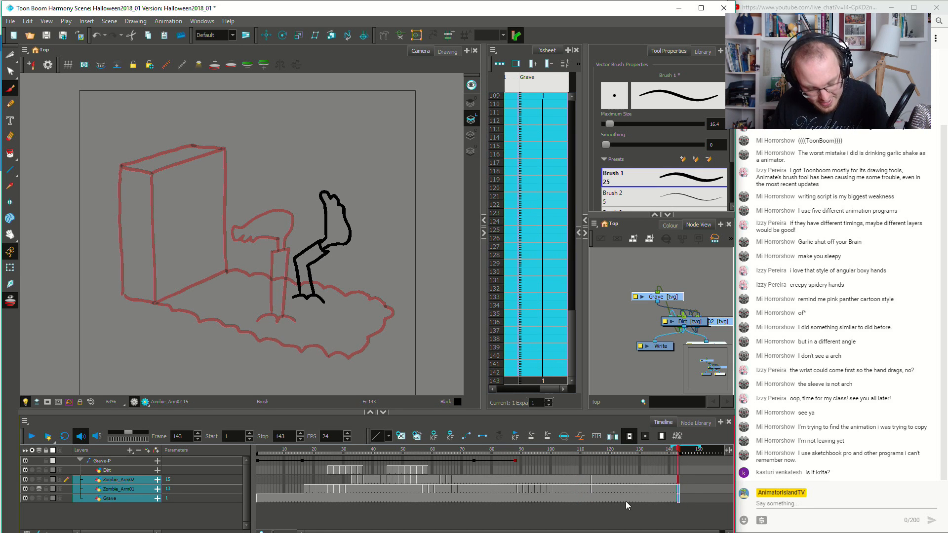
# Move the burst drawings on both zombie arm layers from frame 114 to 132 and play back from frame 87
pyautogui.click(592, 479)
pyautogui.click(593, 489)
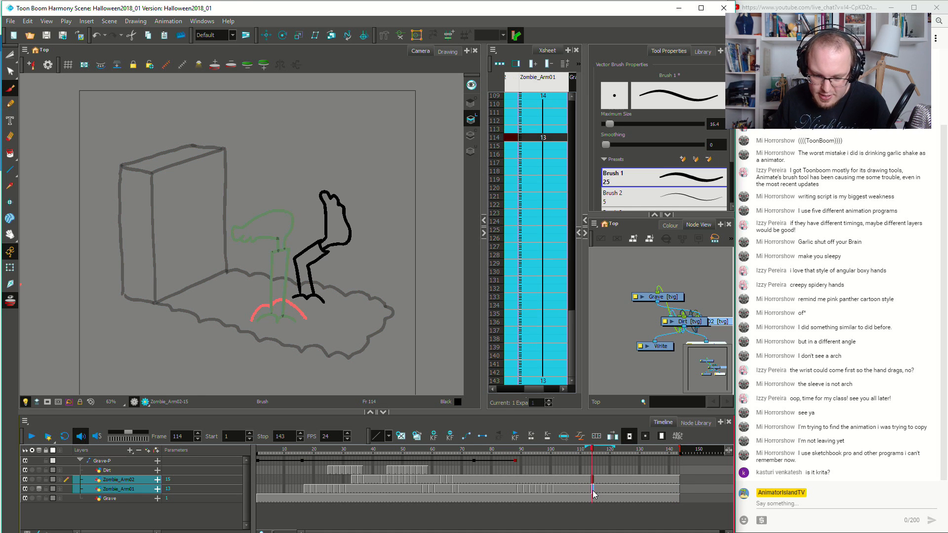
pyautogui.click(511, 481)
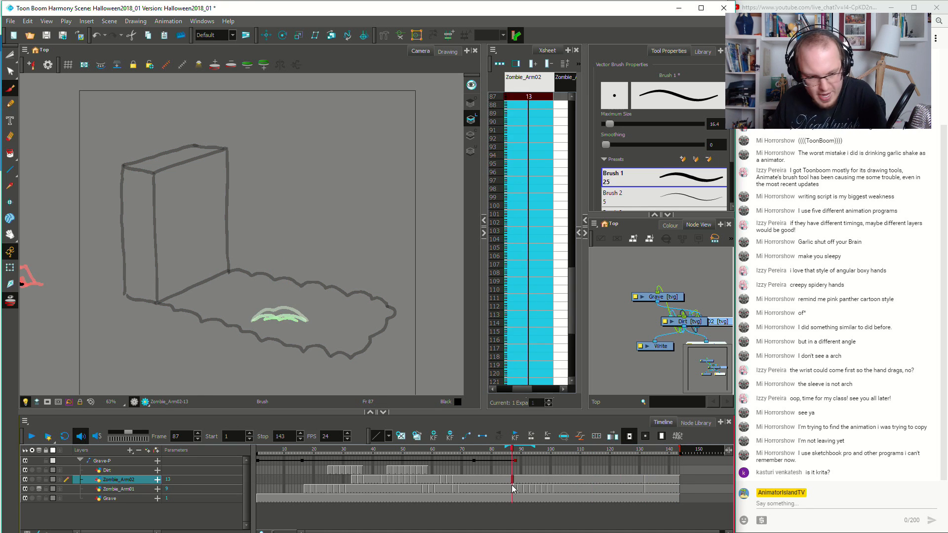
pyautogui.press('Return')
# Repeat the Zombie_Arm01 mound drawings 16 and 14 at frames 103 and 105, and play back the pulsing mound
pyautogui.click(551, 489)
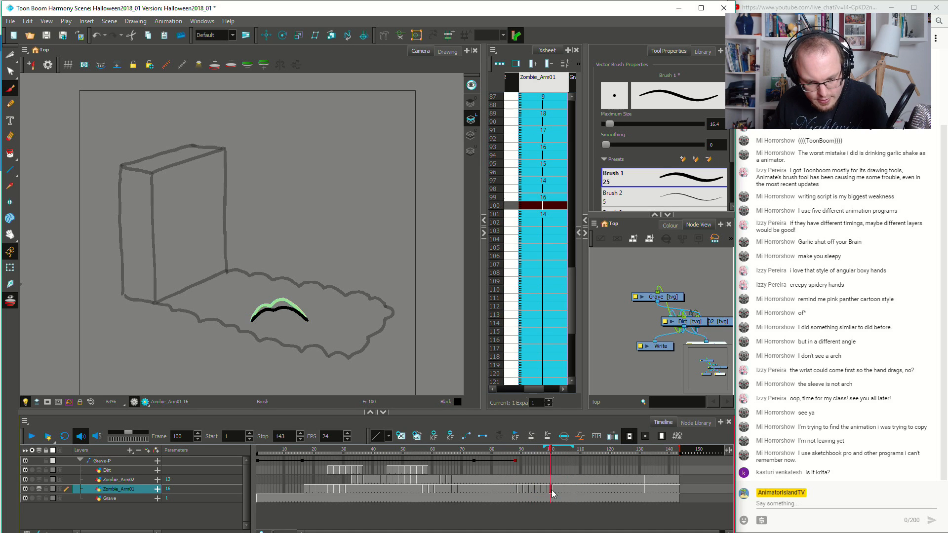
pyautogui.click(547, 490)
pyautogui.moveTo(548, 490); pyautogui.dragTo(560, 488)
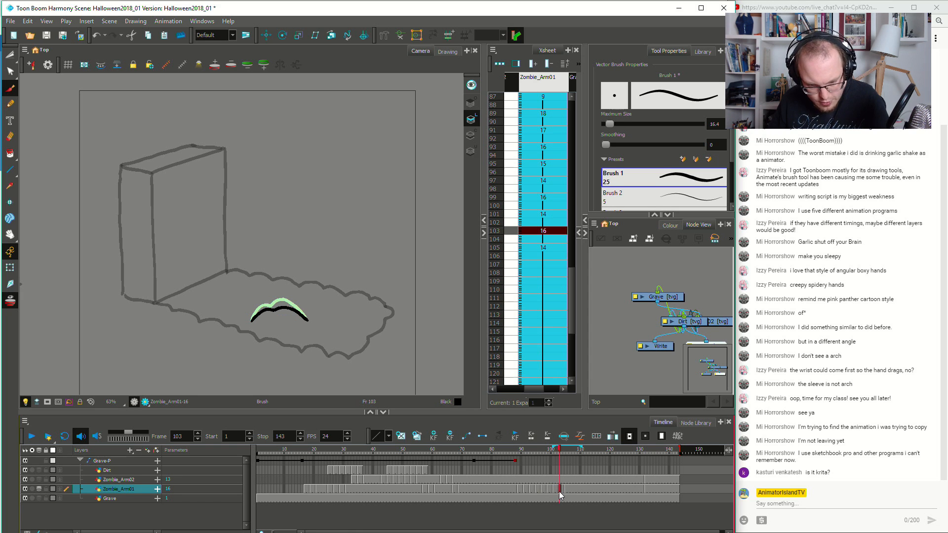
pyautogui.click(537, 490)
pyautogui.press('Return')
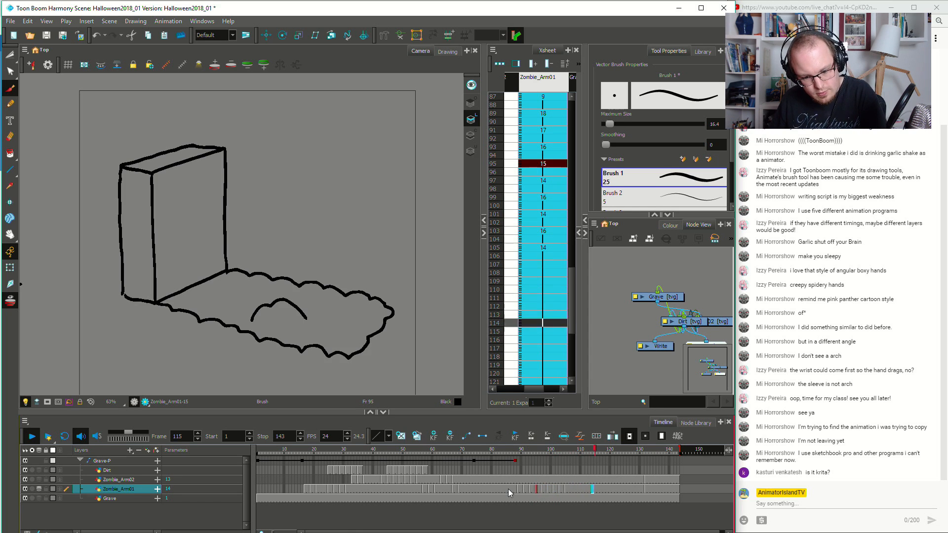
pyautogui.click(508, 491)
pyautogui.press('Return')
pyautogui.click(508, 490)
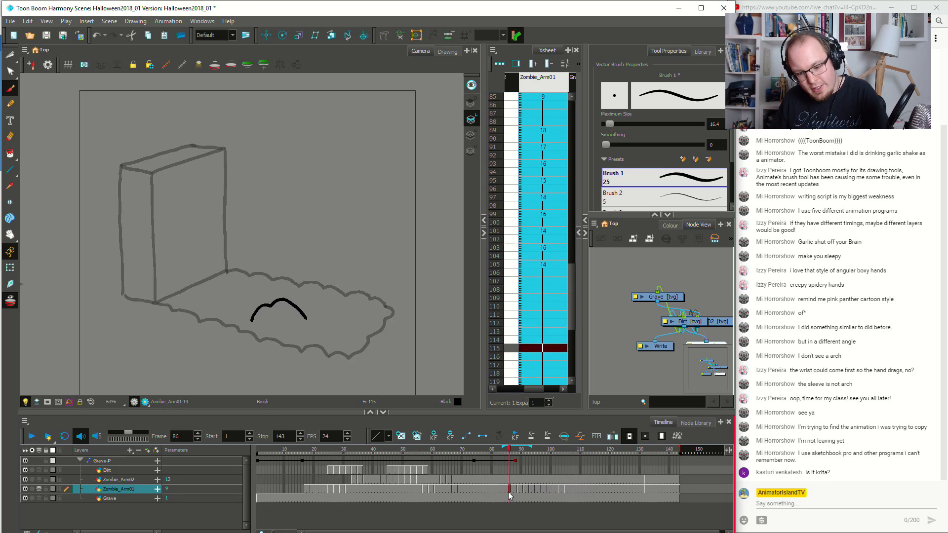
# Check the Zombie_Arm01 mound drawings from frame 103 back to 96, try a brush stroke above the mound, and undo it
pyautogui.click(559, 488)
pyautogui.click(554, 488)
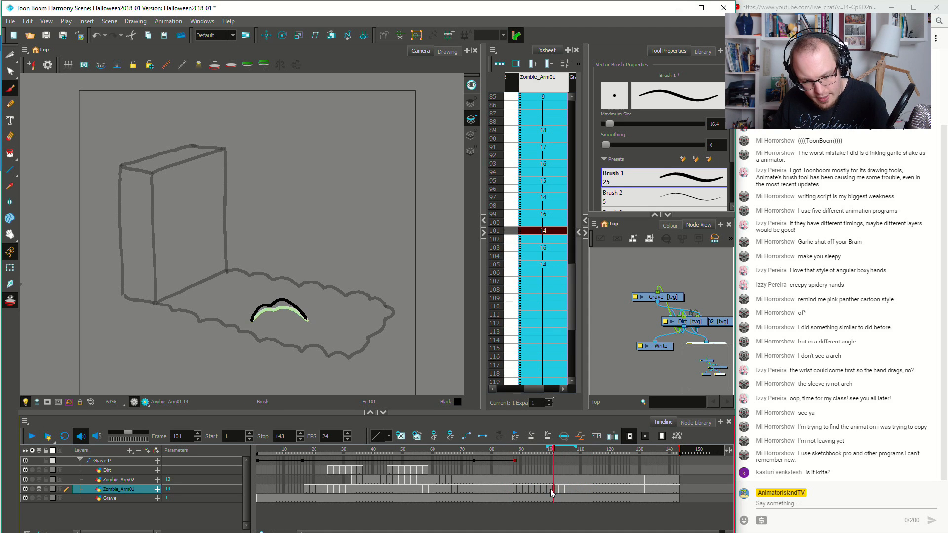
pyautogui.click(550, 489)
pyautogui.click(545, 489)
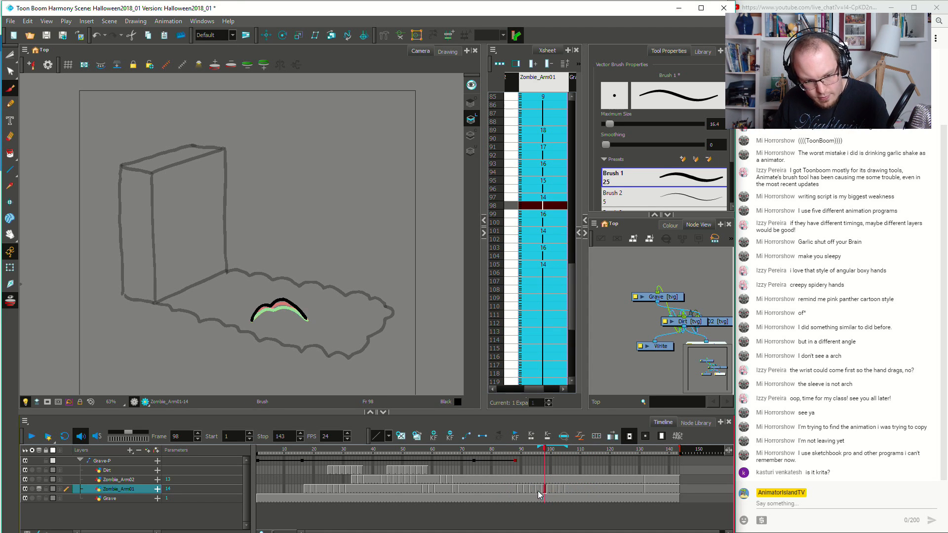
pyautogui.click(540, 489)
pyautogui.moveTo(288, 264)
pyautogui.mouseDown()
pyautogui.moveTo(289, 300)
pyautogui.moveTo(298, 289)
pyautogui.mouseUp()
pyautogui.hotkey('ctrl', 'z')
pyautogui.hotkey('ctrl', 'z')
pyautogui.keyDown('ctrl'); pyautogui.click(275, 309); pyautogui.keyUp('ctrl')
# Reuse Zombie_Arm01 mound drawing 15 from frame 95 at frame 107, repeat drawing 14 at frame 109, and play back from frame 87
pyautogui.click(534, 492)
pyautogui.click(537, 491)
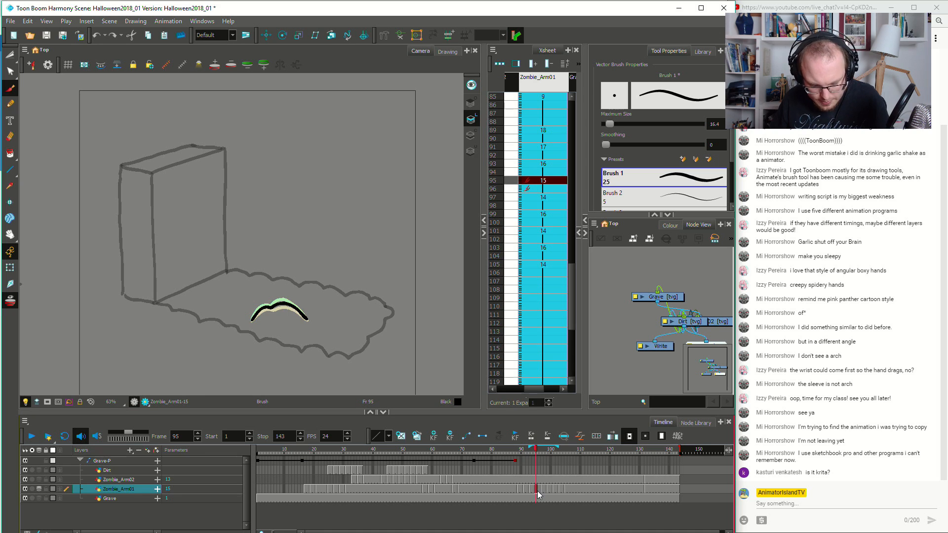
pyautogui.click(571, 489)
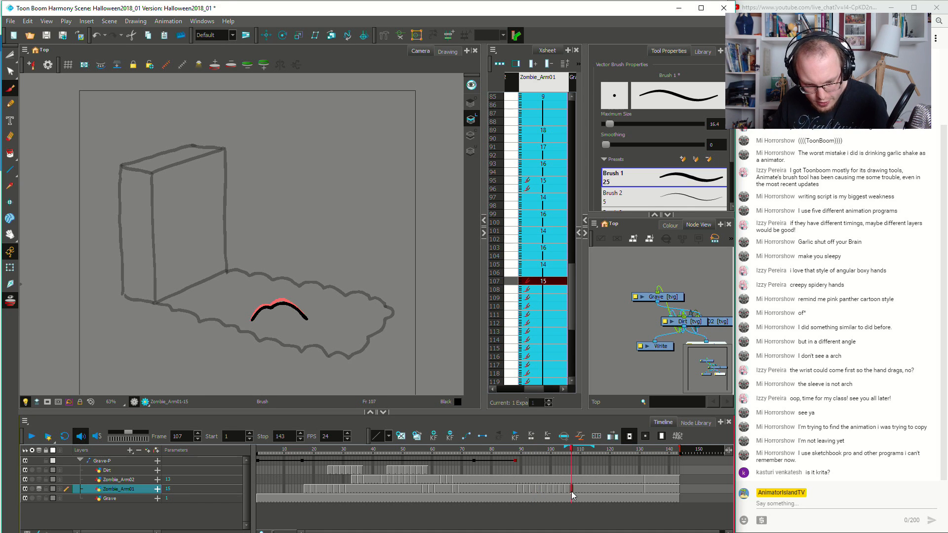
pyautogui.moveTo(571, 491); pyautogui.dragTo(581, 493)
pyautogui.press('Return')
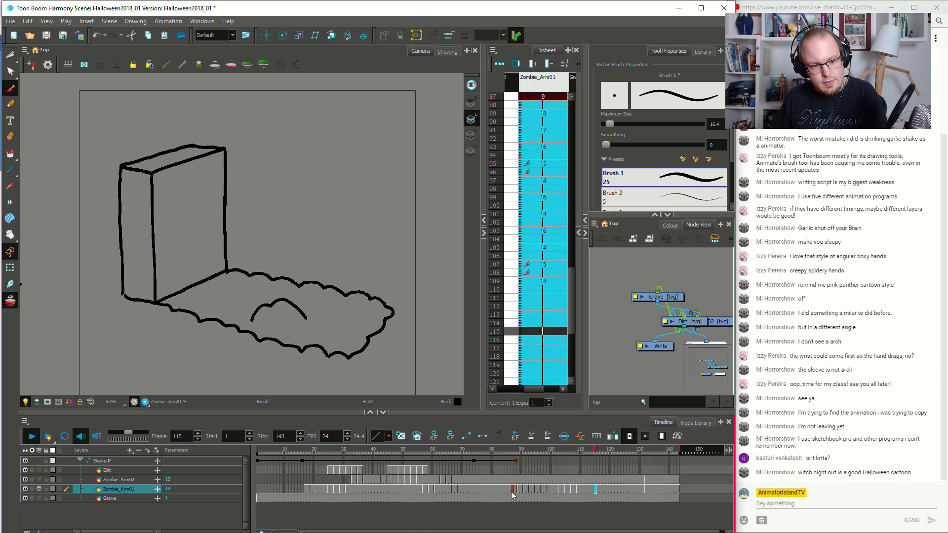
# Play back the animation repeatedly from around frames 84 to 88 to review the timing of the mound's rise and pulses
pyautogui.click(512, 492)
pyautogui.press('Return')
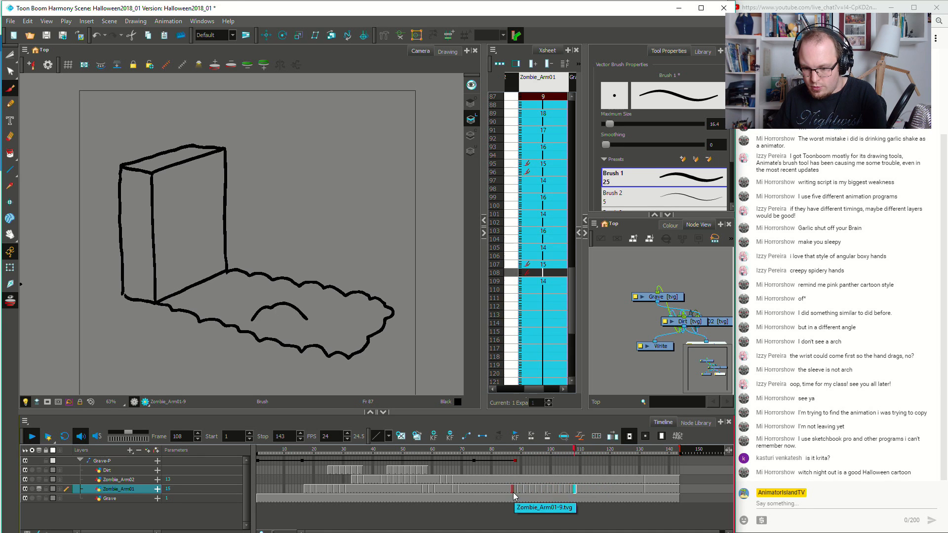
pyautogui.click(513, 494)
pyautogui.press('Return')
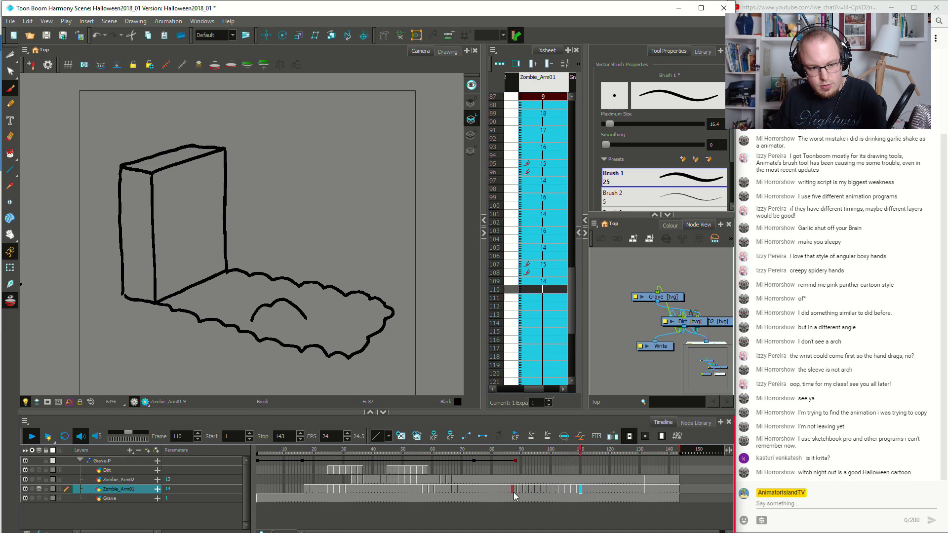
pyautogui.click(515, 494)
pyautogui.press('Return')
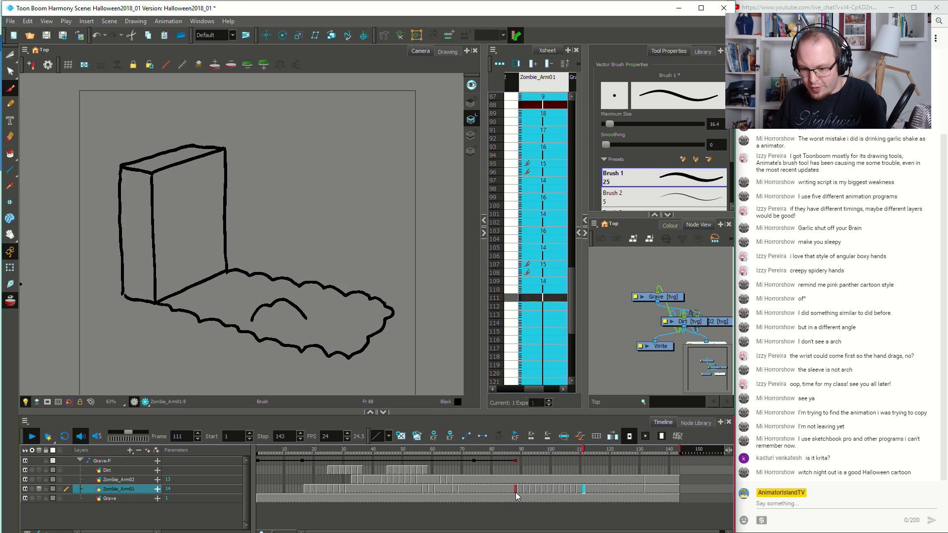
pyautogui.click(511, 489)
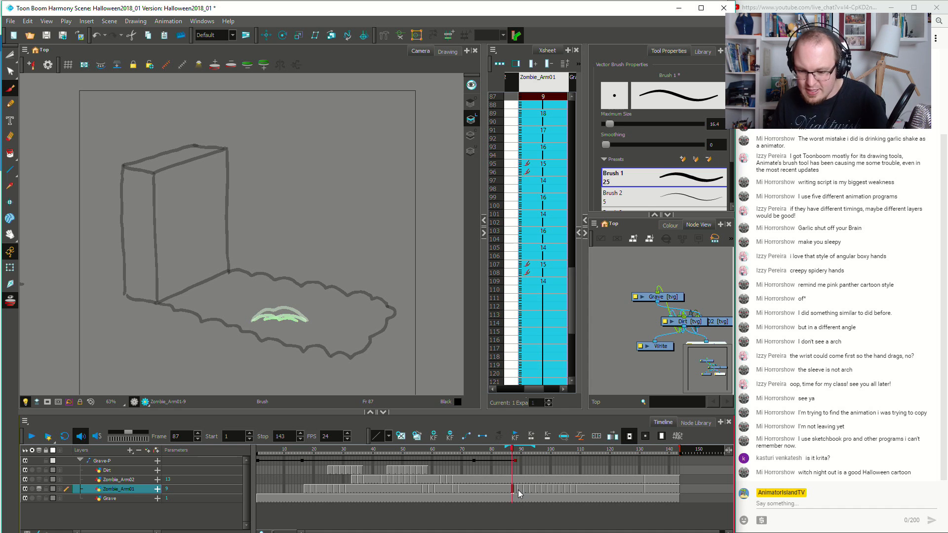
pyautogui.press('Return')
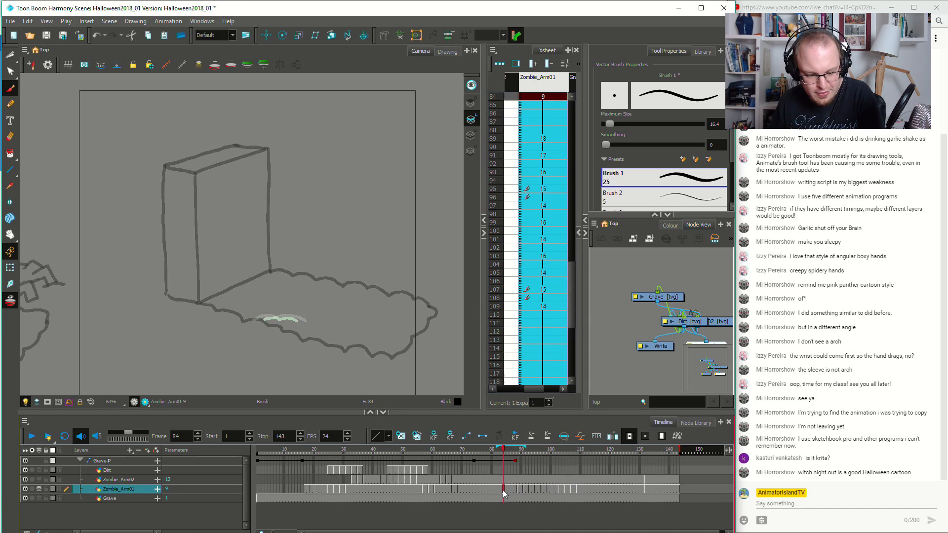
pyautogui.click(501, 490)
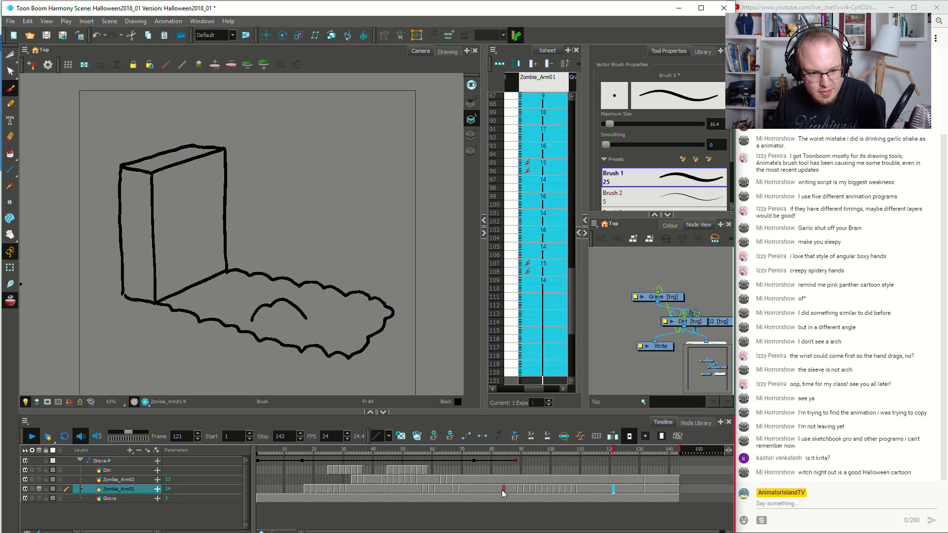
# Try moving the Zombie_Arm01 burst drawing from frame 132 to 111 and play back from frame 82
pyautogui.click(558, 489)
pyautogui.moveTo(559, 487); pyautogui.dragTo(587, 495)
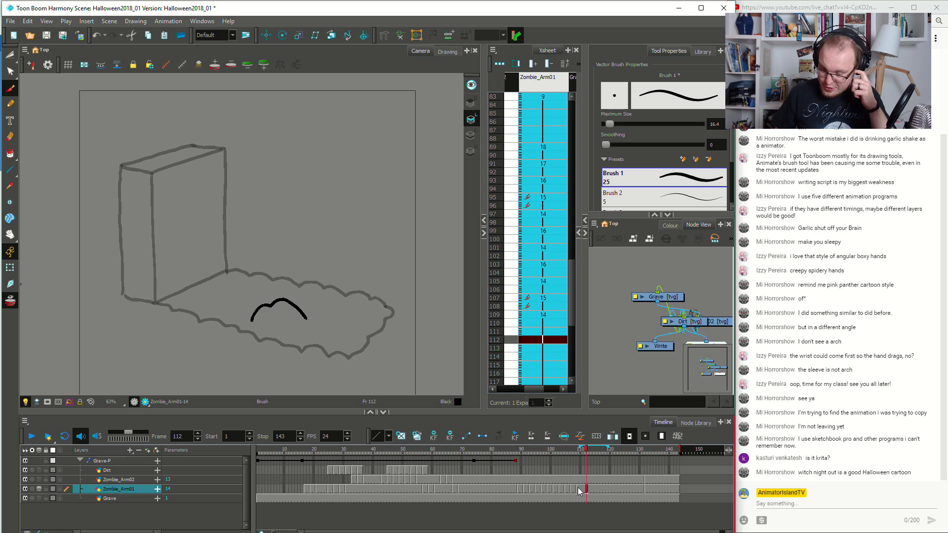
pyautogui.click(516, 488)
pyautogui.moveTo(519, 489); pyautogui.dragTo(646, 490)
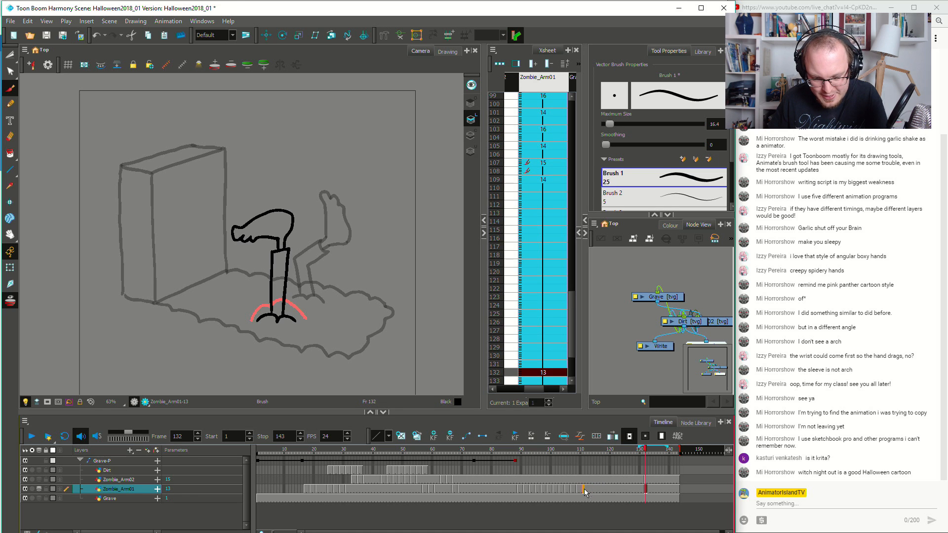
pyautogui.click(498, 490)
pyautogui.press('Return')
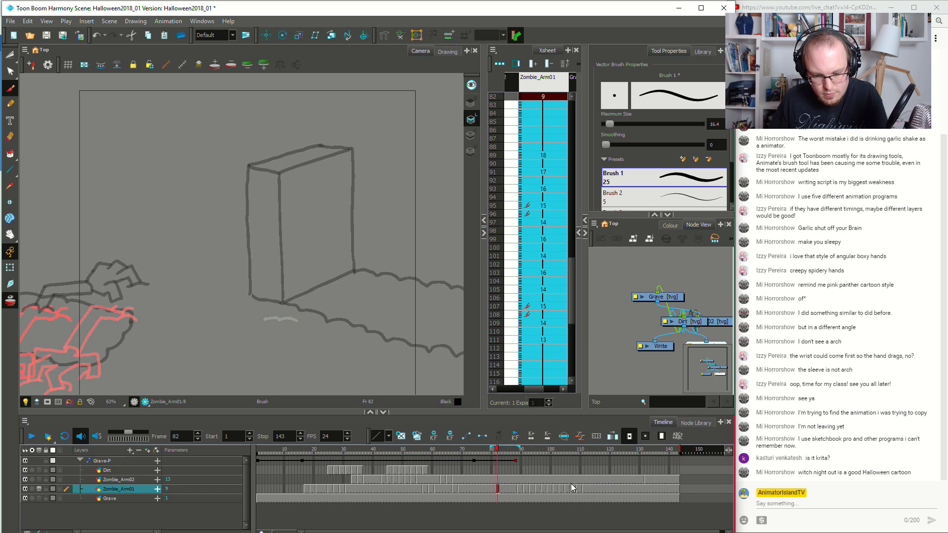
# Move the Zombie_Arm01 burst drawing to frame 119 and play back from frame 89
pyautogui.click(582, 489)
pyautogui.click(518, 491)
pyautogui.press('Return')
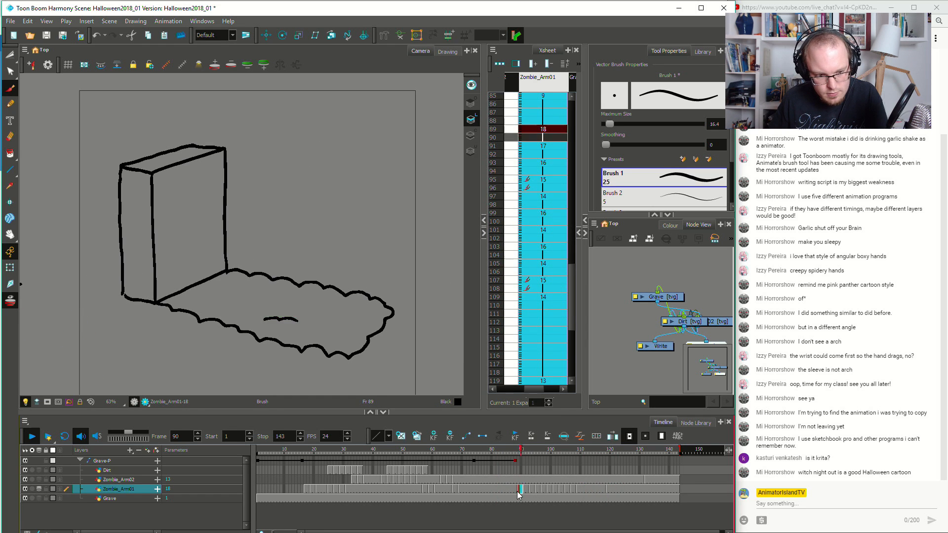
# Replace the Zombie_Arm01 mound drawing at frame 99 with drawing 15 and play back from frame 89
pyautogui.click(571, 489)
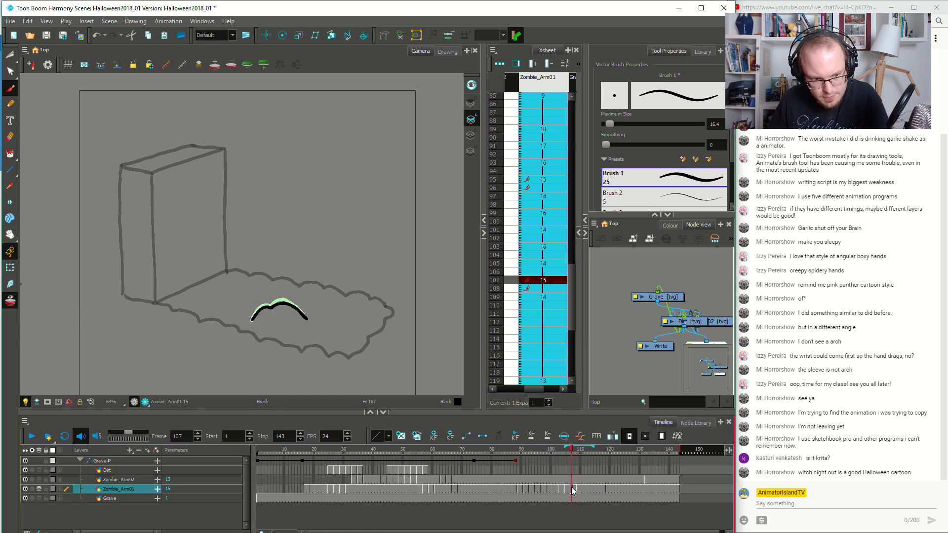
pyautogui.click(565, 488)
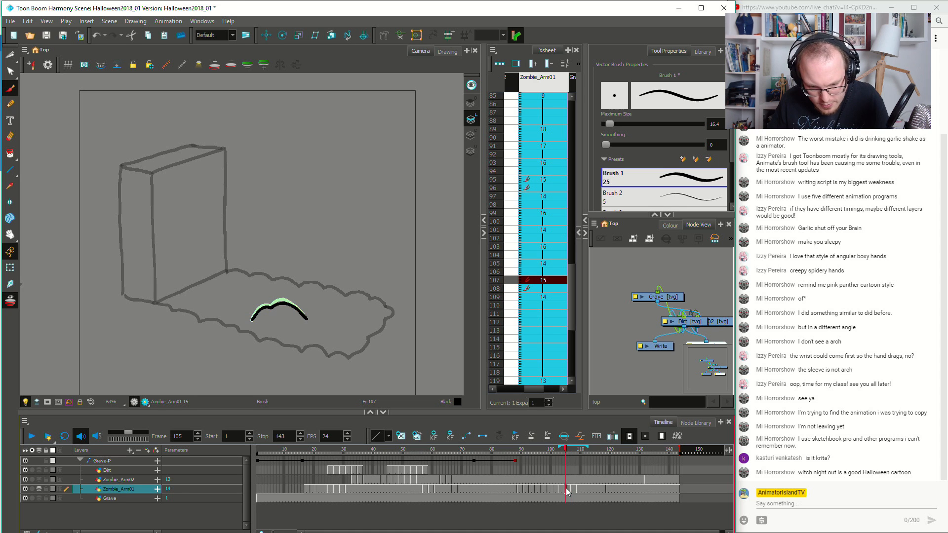
pyautogui.click(562, 487)
pyautogui.click(554, 489)
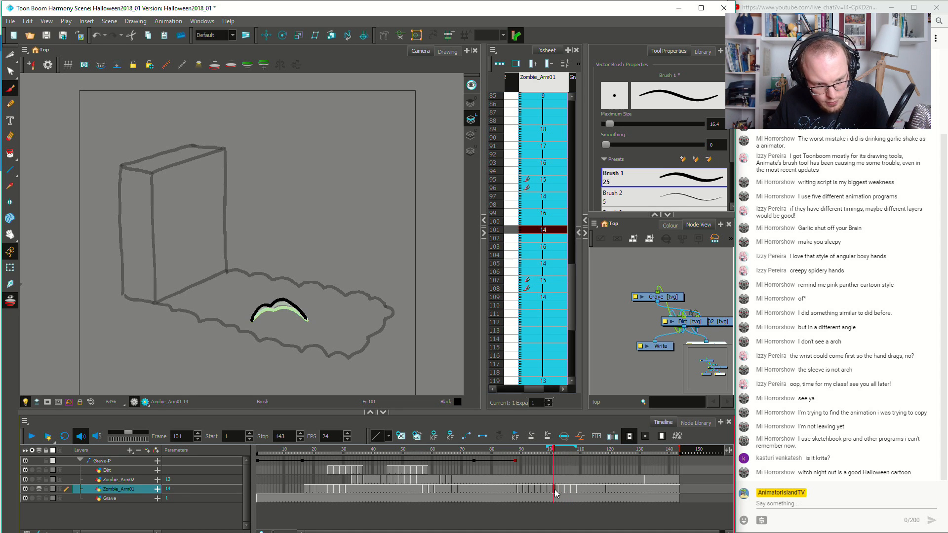
pyautogui.click(548, 489)
pyautogui.press('[')
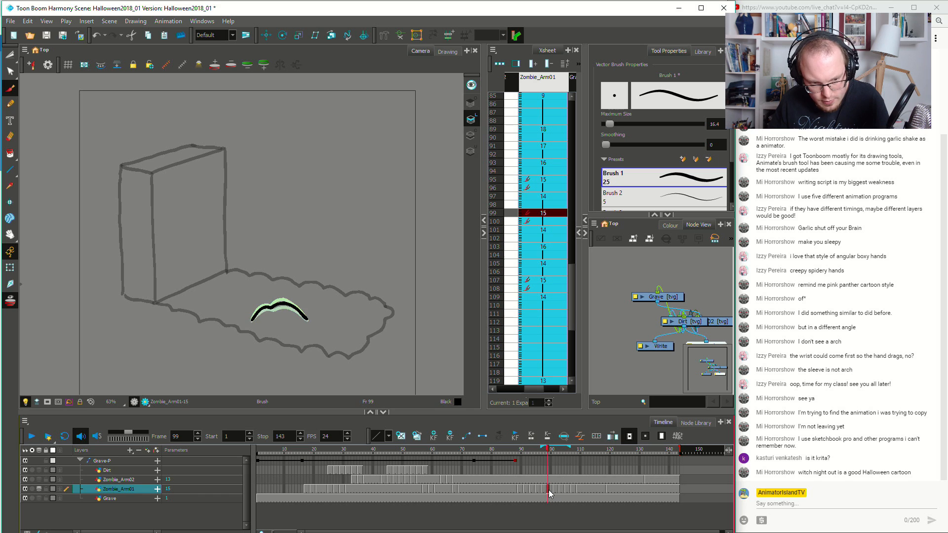
pyautogui.click(518, 491)
pyautogui.press('Return')
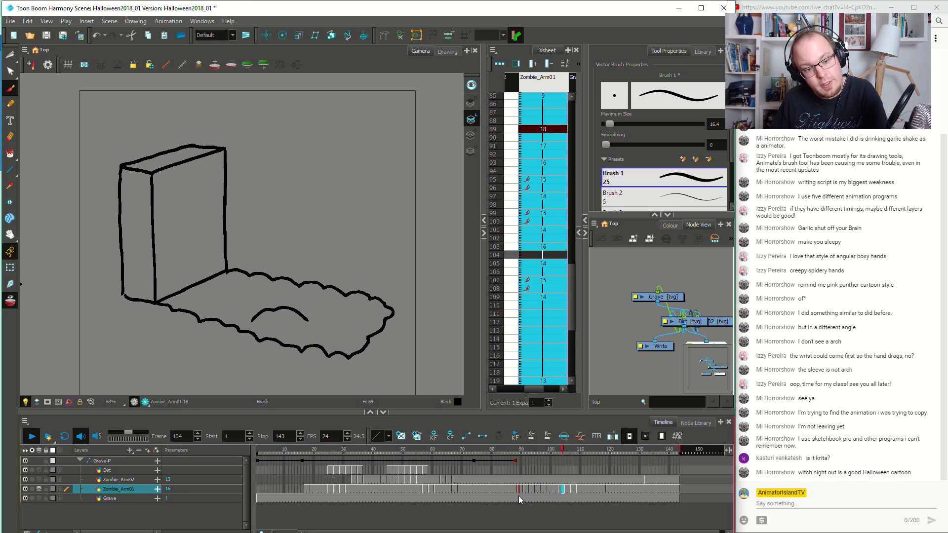
# Play back from frame 86 and move the Zombie_Arm01 burst drawing to frame 116
pyautogui.click(509, 490)
pyautogui.press('Return')
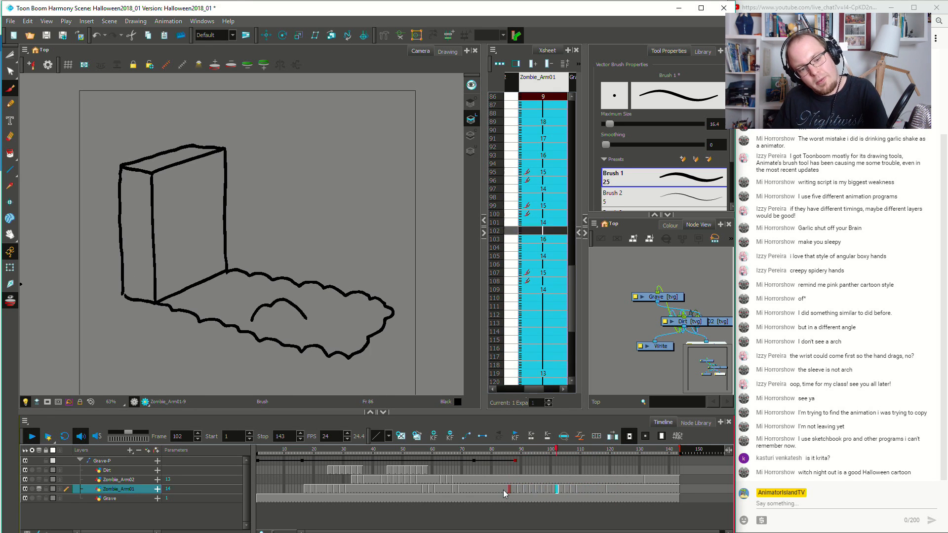
pyautogui.click(584, 490)
pyautogui.click(606, 489)
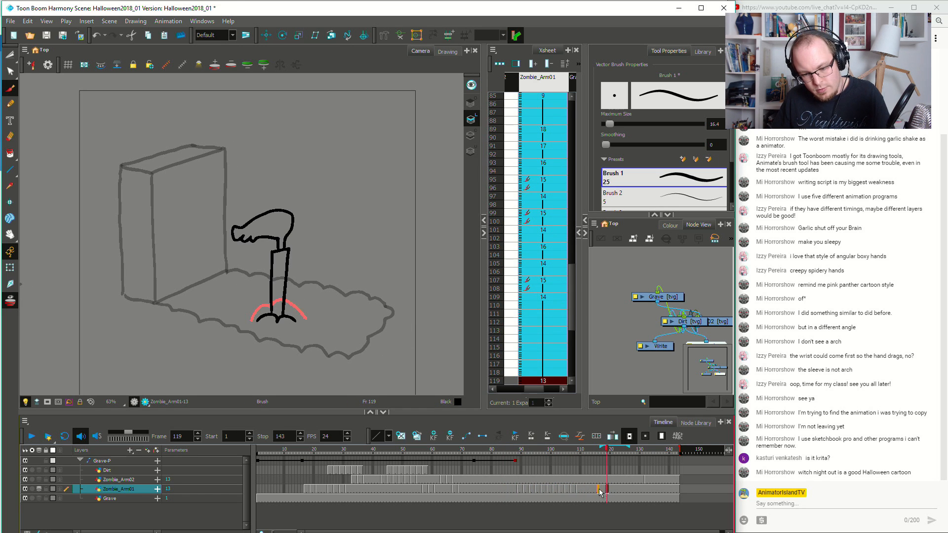
pyautogui.click(598, 489)
# Create an empty Zombie_Arm01 drawing at frame 114 and sketch the upright arm with its hand drooping from the wrist
pyautogui.click(592, 489)
pyautogui.click(401, 436)
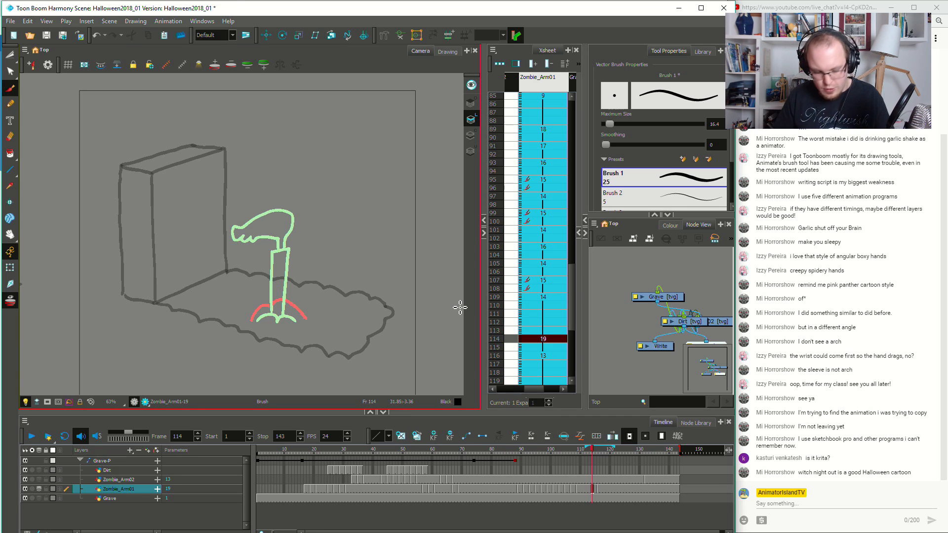
pyautogui.moveTo(275, 314)
pyautogui.mouseDown()
pyautogui.moveTo(273, 247)
pyautogui.moveTo(290, 246)
pyautogui.moveTo(283, 319)
pyautogui.mouseUp()
pyautogui.moveTo(278, 243)
pyautogui.mouseDown()
pyautogui.moveTo(280, 210)
pyautogui.moveTo(259, 223)
pyautogui.moveTo(243, 259)
pyautogui.moveTo(250, 267)
pyautogui.moveTo(252, 254)
pyautogui.moveTo(261, 260)
pyautogui.moveTo(277, 239)
pyautogui.mouseUp()
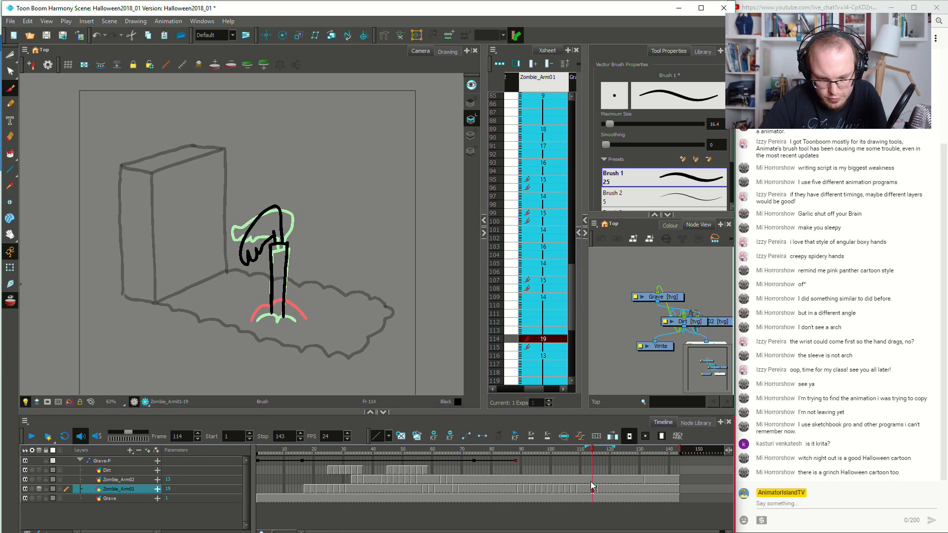
# Play back the animation from frame 100 to review the arm bursting out of the mound
pyautogui.click(551, 494)
pyautogui.hotkey('shift', 'Return')
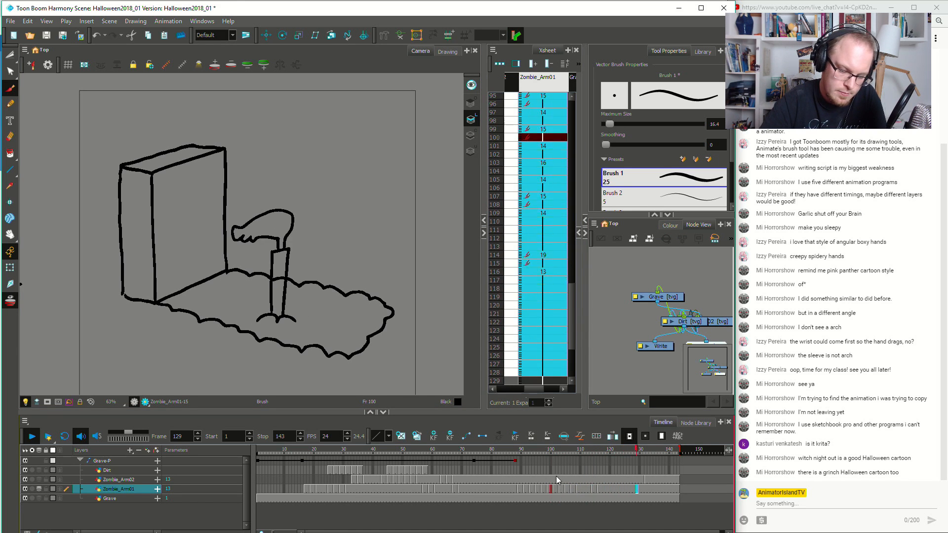
pyautogui.hotkey('shift', 'Return')
pyautogui.press('Return')
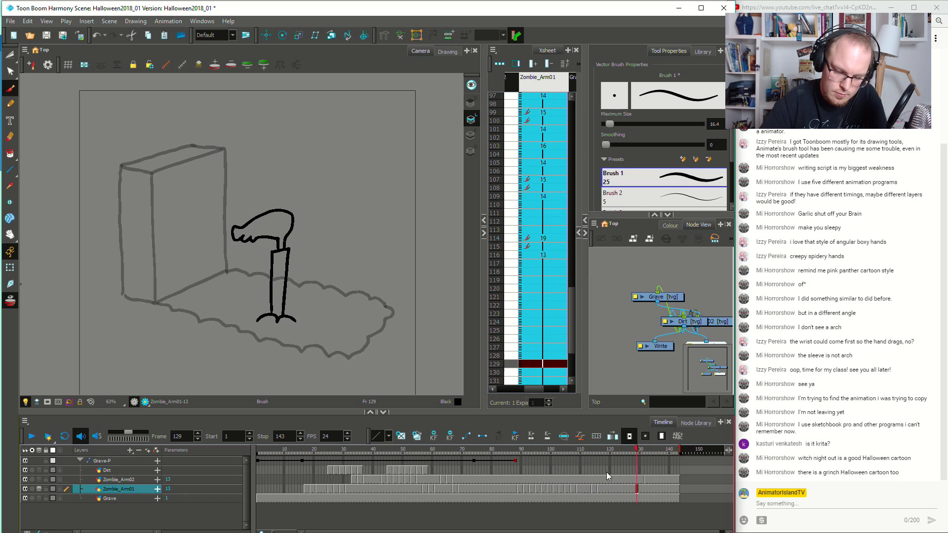
# Add tall, pointed dirt spikes around the base of the arm in the Zombie_Arm01 drawing at frame 115, redrawing unwanted strokes
pyautogui.click(596, 489)
pyautogui.moveTo(256, 321)
pyautogui.mouseDown()
pyautogui.moveTo(265, 283)
pyautogui.moveTo(273, 315)
pyautogui.moveTo(295, 317)
pyautogui.mouseUp()
pyautogui.hotkey('ctrl', 'z')
pyautogui.moveTo(283, 197)
pyautogui.mouseDown()
pyautogui.moveTo(310, 244)
pyautogui.moveTo(304, 203)
pyautogui.moveTo(263, 200)
pyautogui.mouseUp()
pyautogui.hotkey('alt', 'b')
pyautogui.moveTo(258, 321)
pyautogui.mouseDown()
pyautogui.moveTo(266, 297)
pyautogui.moveTo(281, 317)
pyautogui.mouseUp()
pyautogui.hotkey('ctrl', 'z')
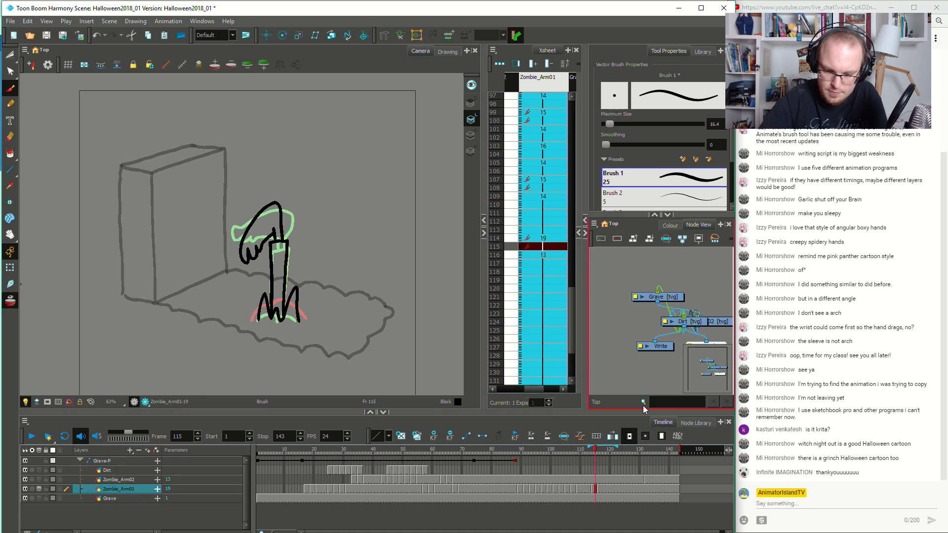
# Play back the animation from frames 84, 1 and 86 to review the mound and the arm burst
pyautogui.click(573, 489)
pyautogui.press('Return')
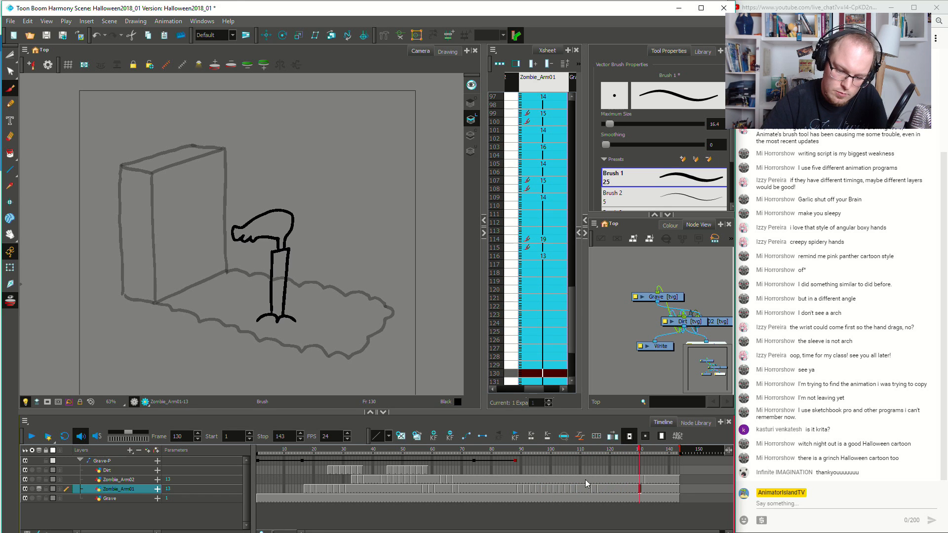
pyautogui.click(506, 480)
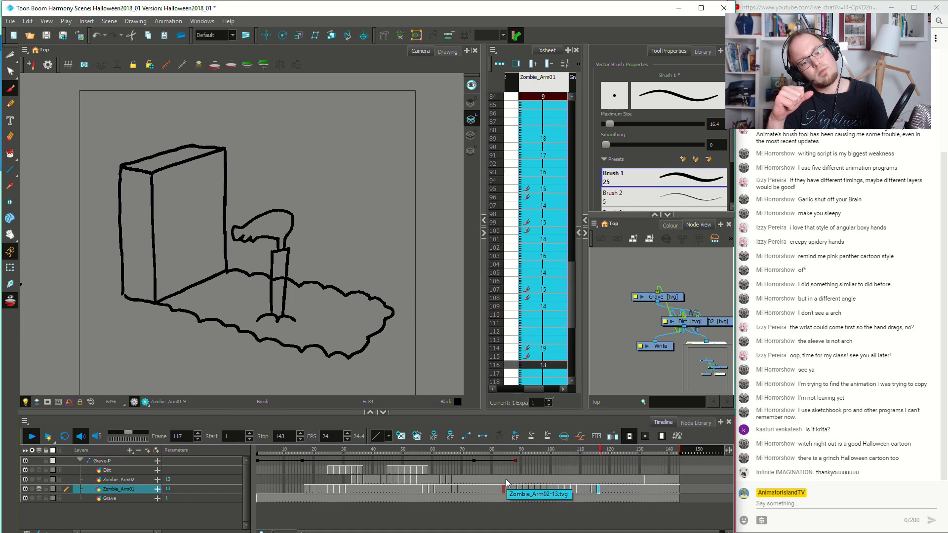
pyautogui.press('Return')
pyautogui.moveTo(277, 450); pyautogui.dragTo(225, 457)
pyautogui.press('Return')
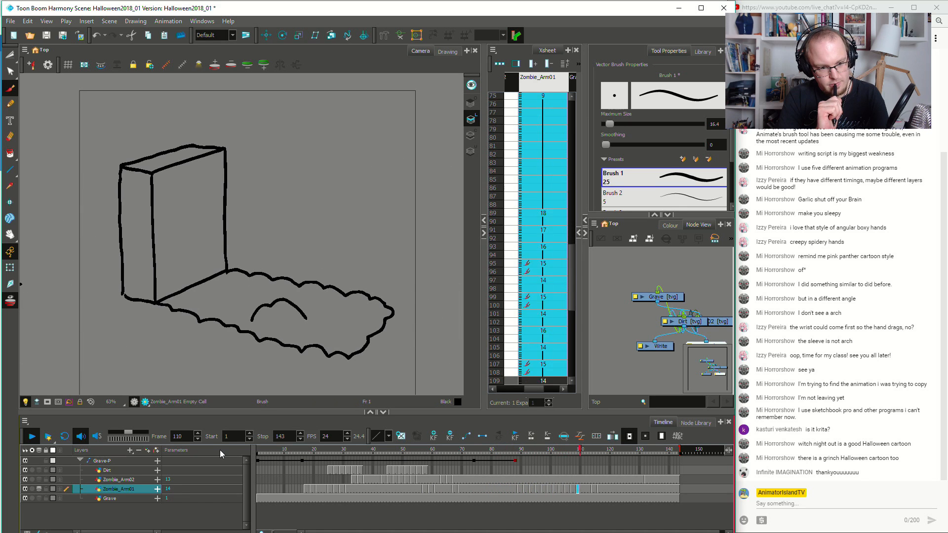
pyautogui.press('Return')
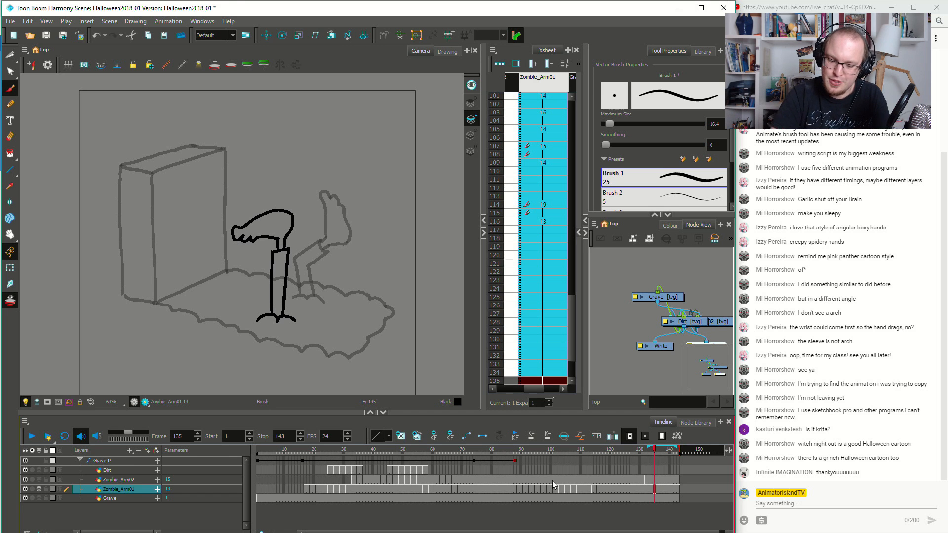
pyautogui.click(504, 486)
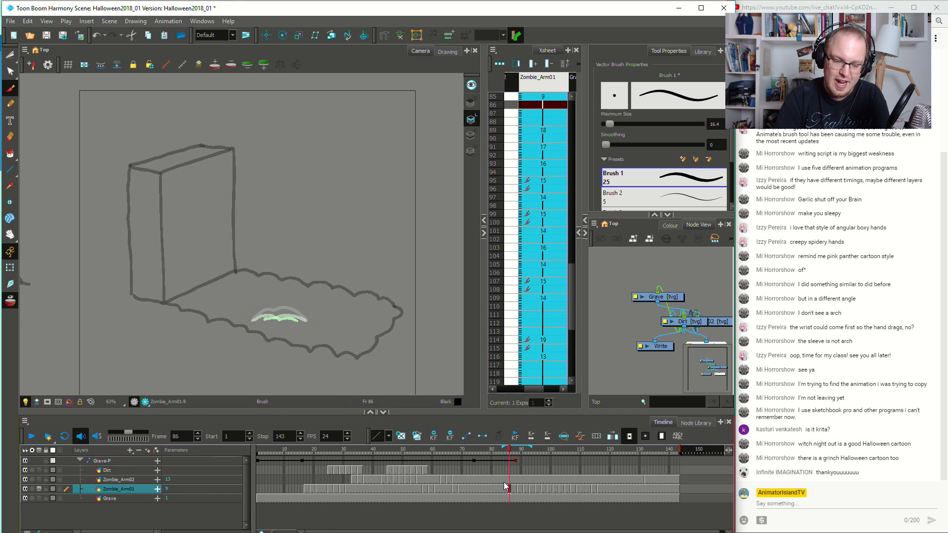
pyautogui.press('Return')
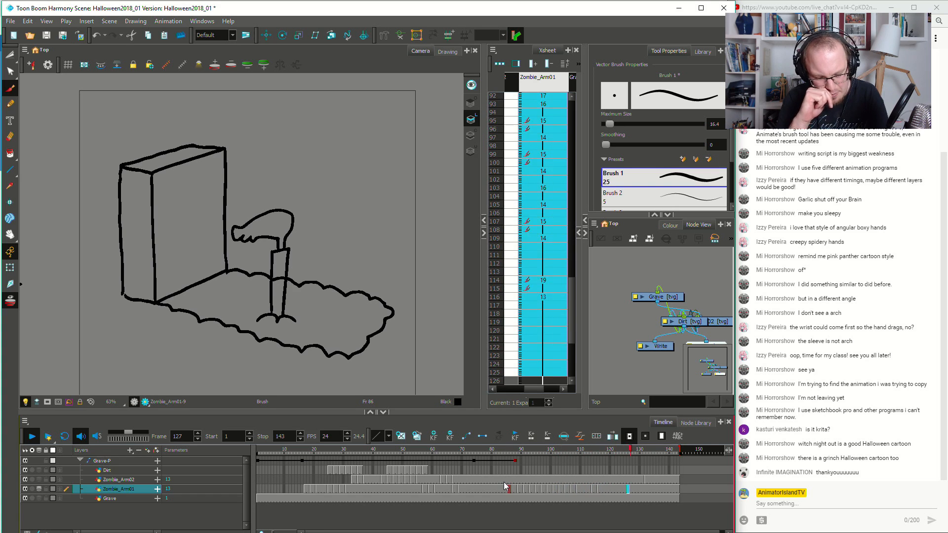
pyautogui.press('Return')
# Stretch the arm and drooping hand in the Zombie_Arm01 drawing at frame 115 slightly taller, above the dirt spikes
pyautogui.click(597, 490)
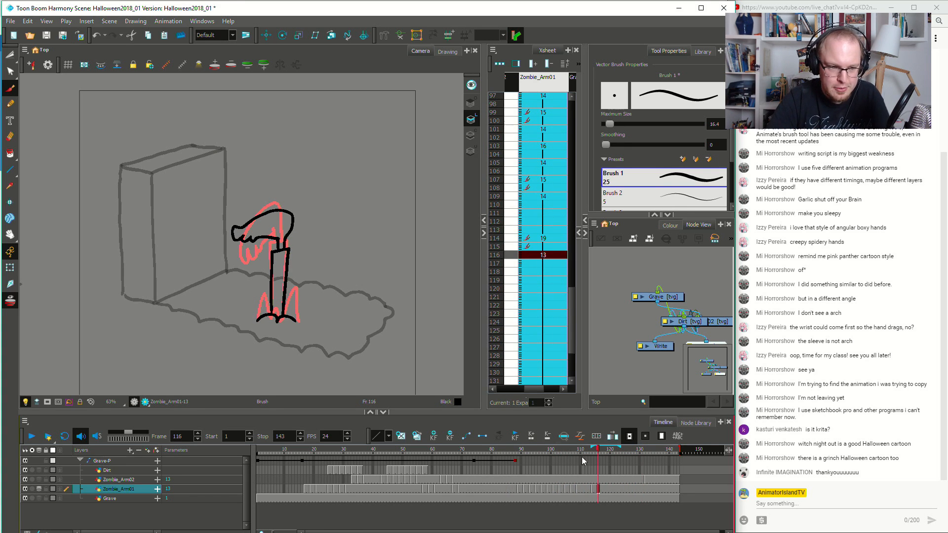
pyautogui.moveTo(262, 200)
pyautogui.mouseDown()
pyautogui.moveTo(277, 272)
pyautogui.moveTo(300, 225)
pyautogui.moveTo(269, 196)
pyautogui.mouseUp()
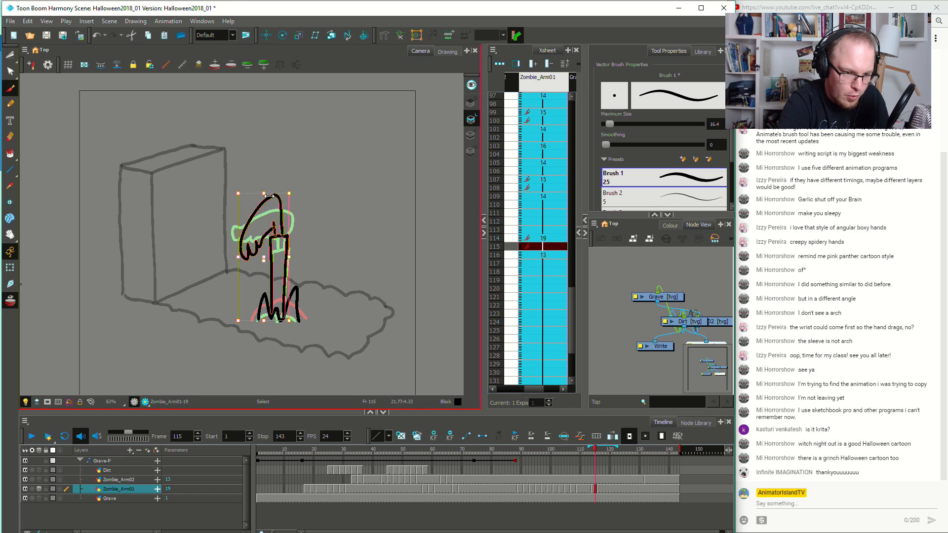
pyautogui.click(303, 249)
pyautogui.click(286, 262)
pyautogui.moveTo(289, 280); pyautogui.dragTo(270, 279)
pyautogui.moveTo(304, 202)
pyautogui.mouseDown()
pyautogui.moveTo(267, 256)
pyautogui.moveTo(298, 212)
pyautogui.moveTo(264, 191)
pyautogui.mouseUp()
pyautogui.click(300, 180)
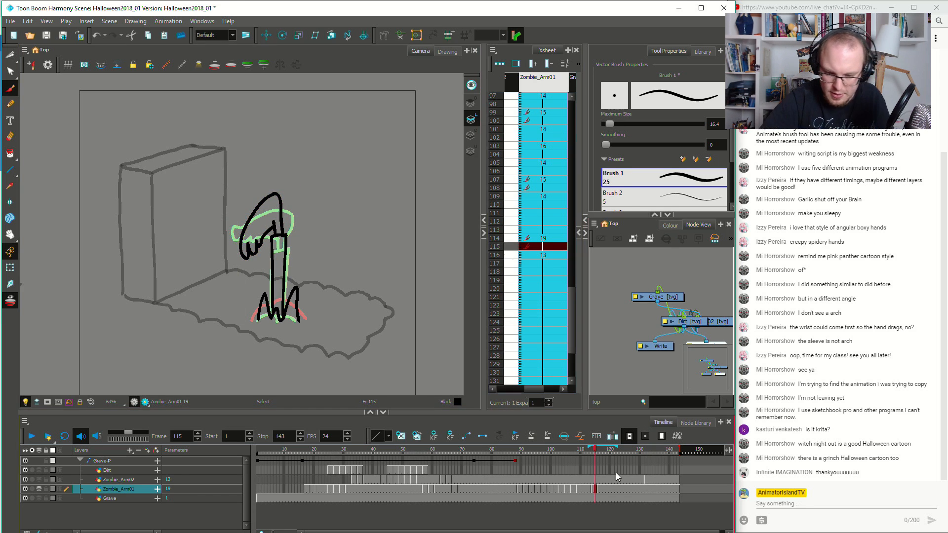
# Play back the animation from frames 88, 81 and 102 to review the timing of the stretched arm burst
pyautogui.click(549, 490)
pyautogui.press('Return')
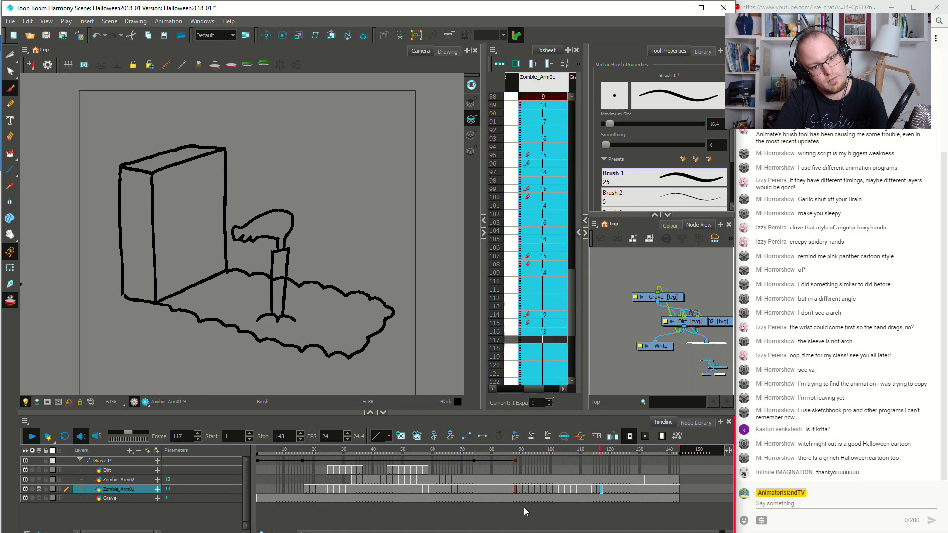
pyautogui.click(516, 494)
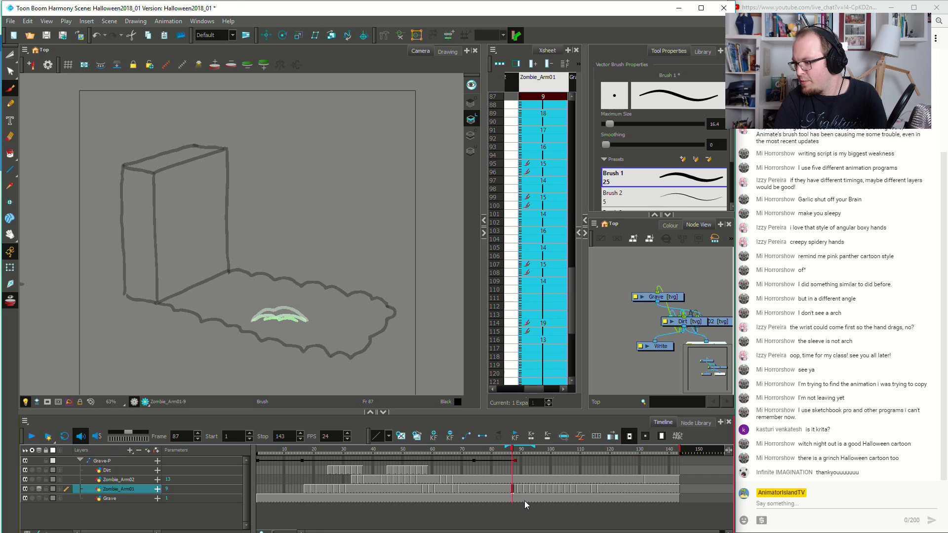
pyautogui.click(494, 488)
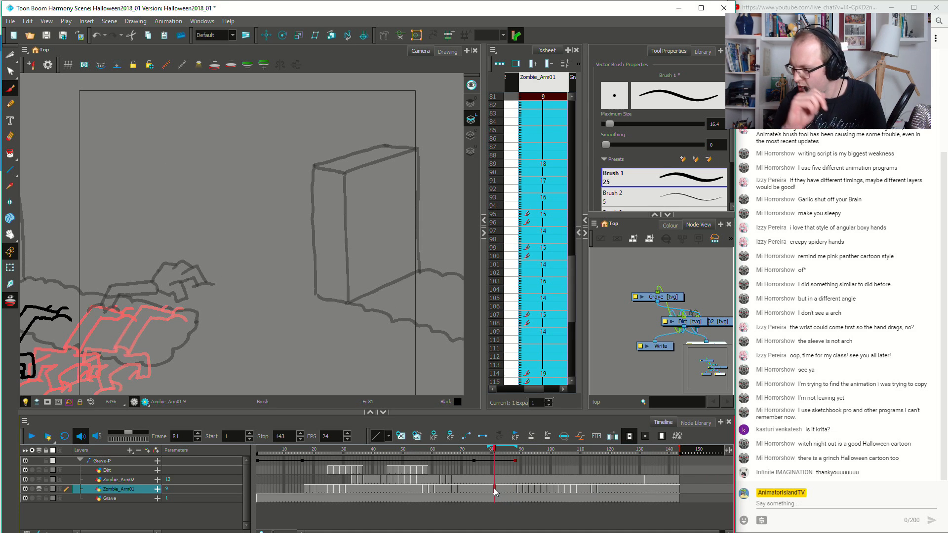
pyautogui.press('Return')
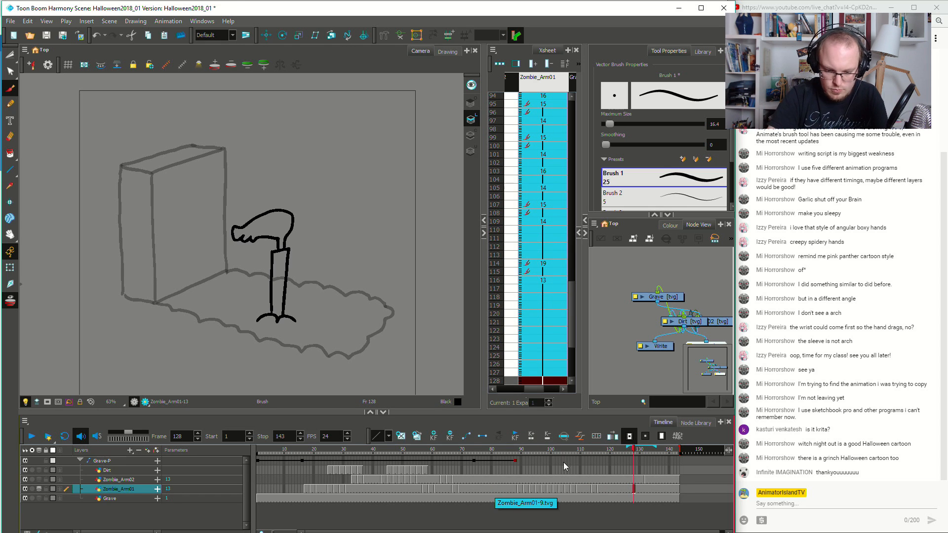
pyautogui.click(589, 489)
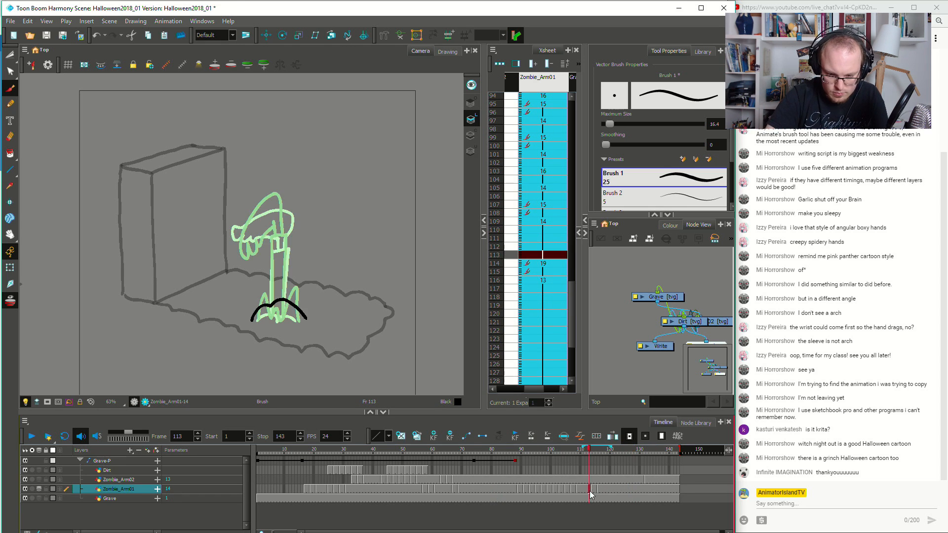
pyautogui.click(509, 498)
pyautogui.click(554, 488)
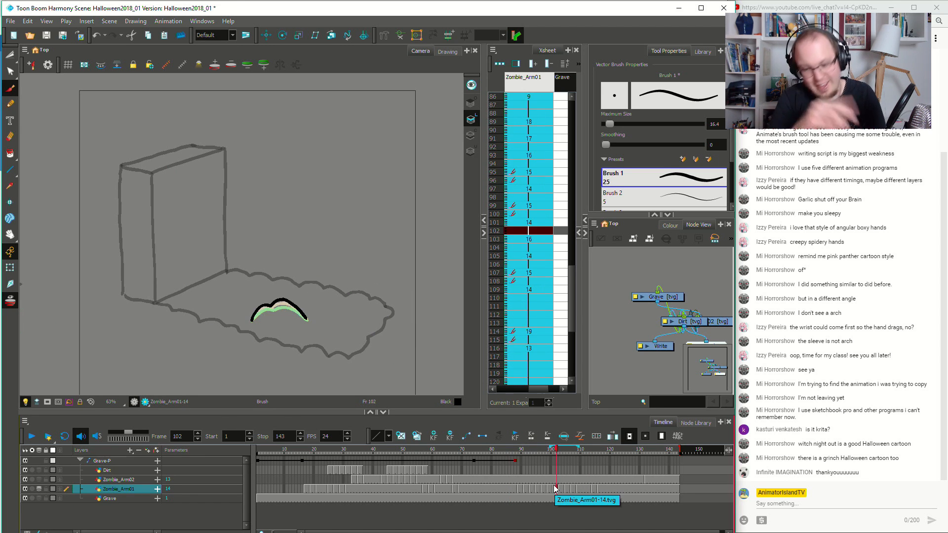
pyautogui.press('Return')
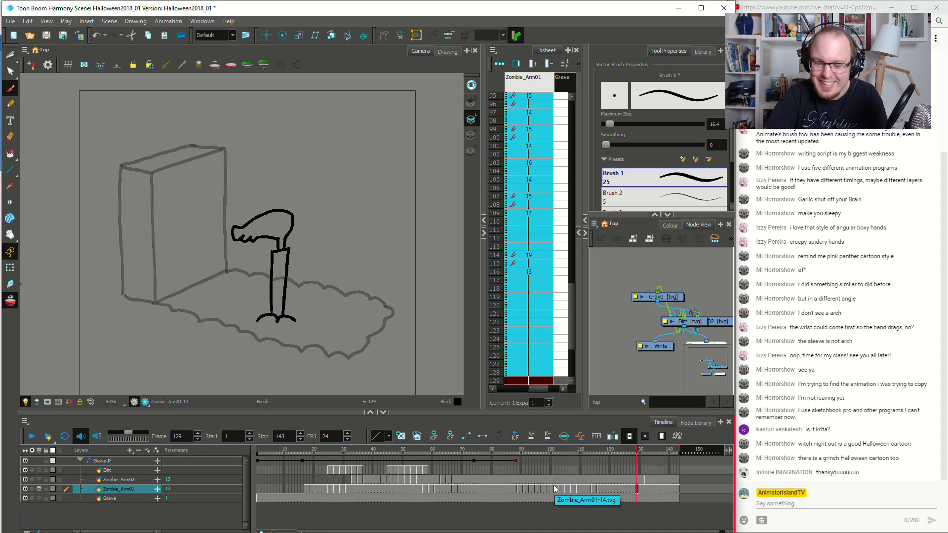
# Extend the stretched-arm exposure on Zombie_Arm01 so that the settled arm drawing starts at frame 118
pyautogui.click(603, 490)
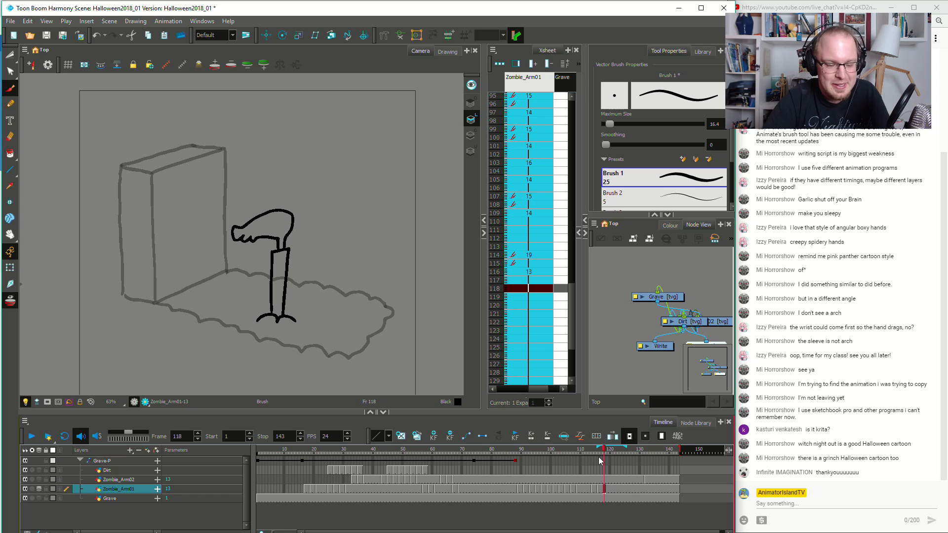
pyautogui.moveTo(602, 487)
pyautogui.mouseDown()
pyautogui.moveTo(594, 491)
pyautogui.moveTo(604, 489)
pyautogui.mouseUp()
pyautogui.click(599, 488)
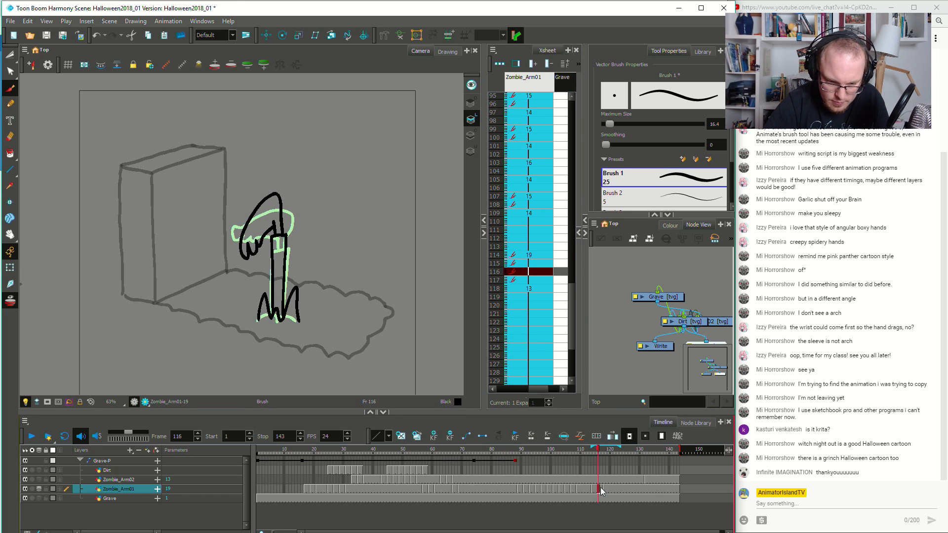
# Create an empty Zombie_Arm01 drawing at frame 116 and draw the sleeve with shorter, curved dirt spikes around its base
pyautogui.click(435, 436)
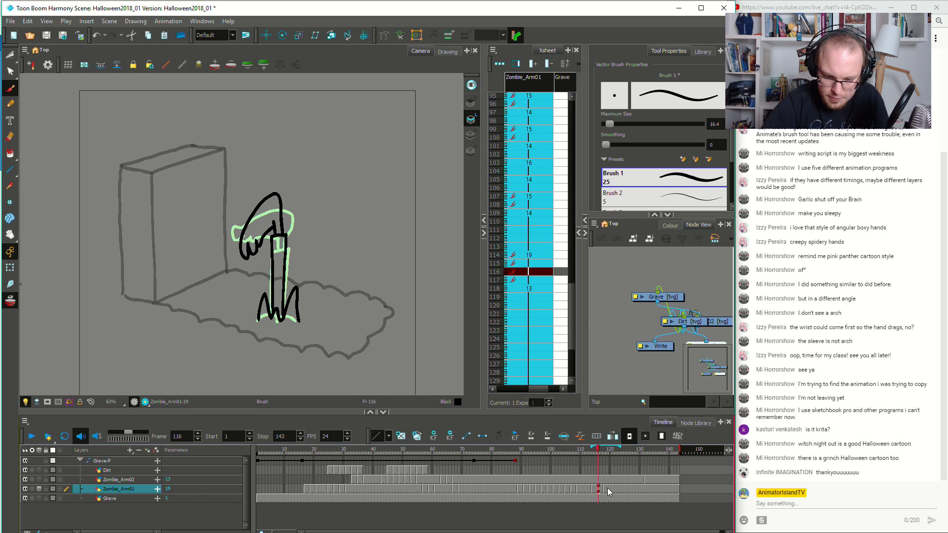
pyautogui.click(401, 435)
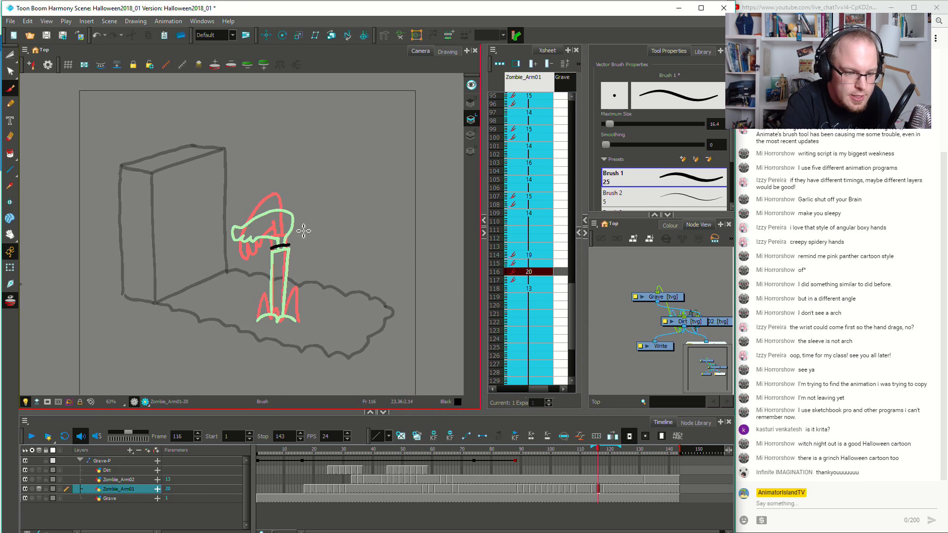
pyautogui.moveTo(272, 248)
pyautogui.mouseDown()
pyautogui.moveTo(276, 319)
pyautogui.moveTo(284, 245)
pyautogui.moveTo(293, 250)
pyautogui.moveTo(288, 321)
pyautogui.moveTo(299, 321)
pyautogui.mouseUp()
pyautogui.hotkey('ctrl', 'z')
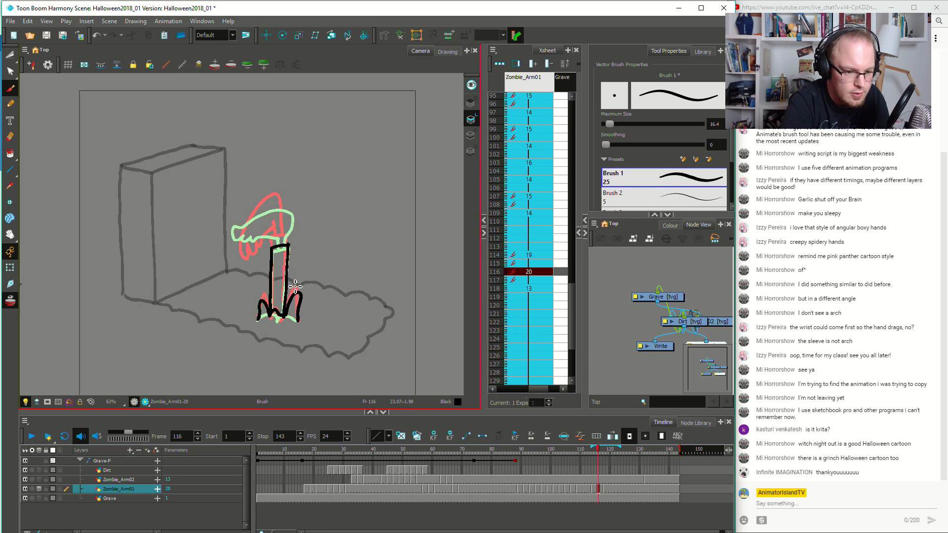
pyautogui.moveTo(291, 299); pyautogui.dragTo(298, 301)
pyautogui.hotkey('ctrl', 'z')
# Draw the wrist and the hand bent horizontally above the sleeve at frame 116, undoing and redrawing unsatisfactory strokes
pyautogui.moveTo(285, 238)
pyautogui.mouseDown()
pyautogui.moveTo(267, 266)
pyautogui.moveTo(302, 245)
pyautogui.moveTo(276, 247)
pyautogui.mouseUp()
pyautogui.hotkey('ctrl', 'z')
pyautogui.hotkey('ctrl', 'z')
pyautogui.hotkey('ctrl', 'z')
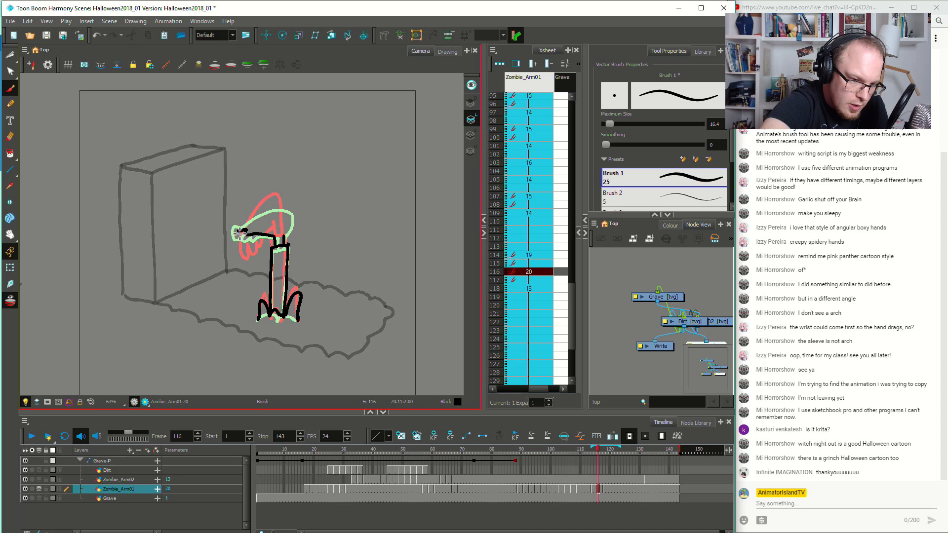
pyautogui.moveTo(239, 230)
pyautogui.mouseDown()
pyautogui.moveTo(239, 219)
pyautogui.moveTo(289, 216)
pyautogui.moveTo(296, 224)
pyautogui.moveTo(286, 239)
pyautogui.mouseUp()
pyautogui.hotkey('ctrl', 'z')
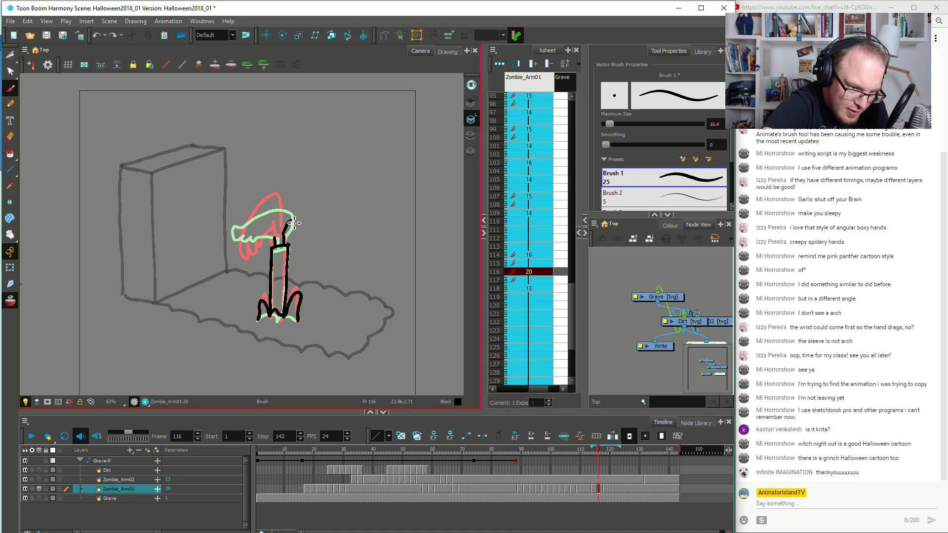
pyautogui.moveTo(244, 217)
pyautogui.mouseDown()
pyautogui.moveTo(234, 231)
pyautogui.moveTo(249, 239)
pyautogui.mouseUp()
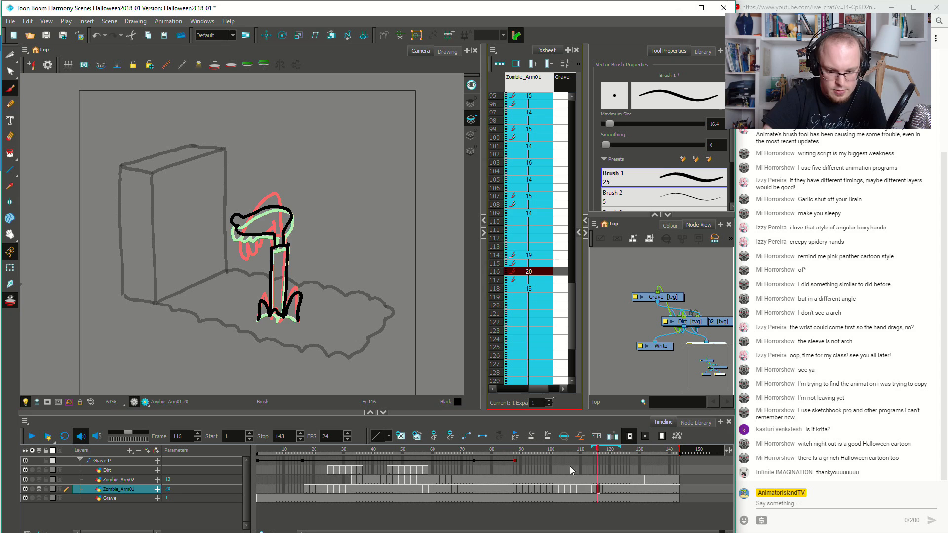
# Step through the burst drawings and extend the frame 116 drawing so that the settled arm starts at frame 121
pyautogui.click(578, 486)
pyautogui.press('Return')
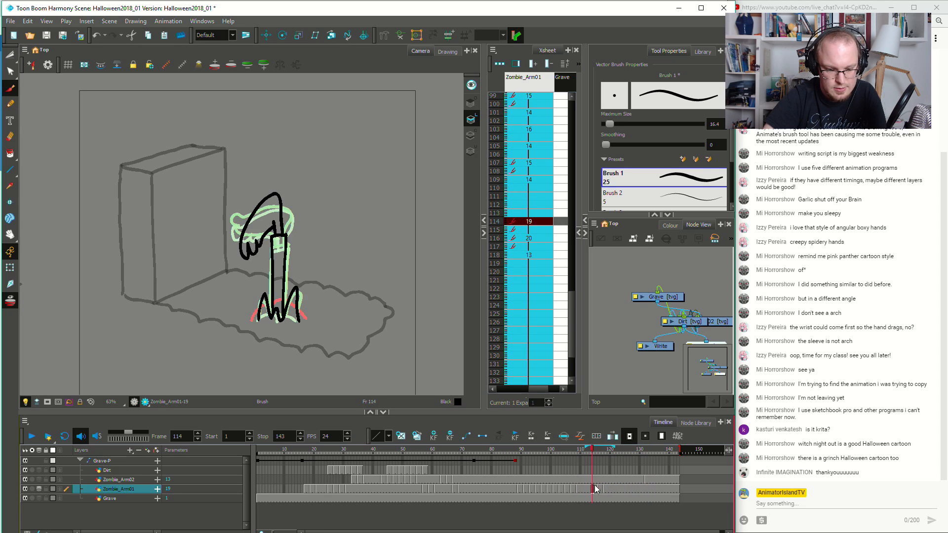
pyautogui.click(600, 487)
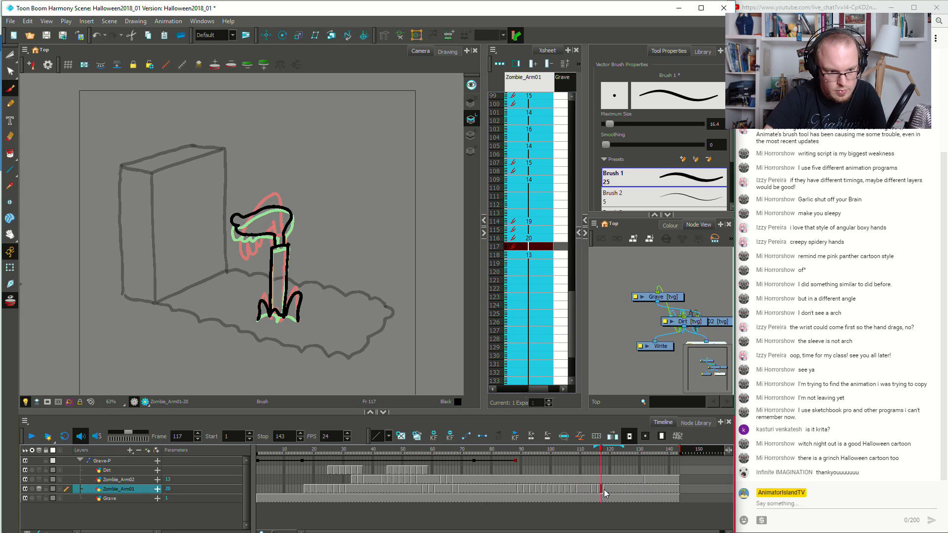
pyautogui.click(604, 488)
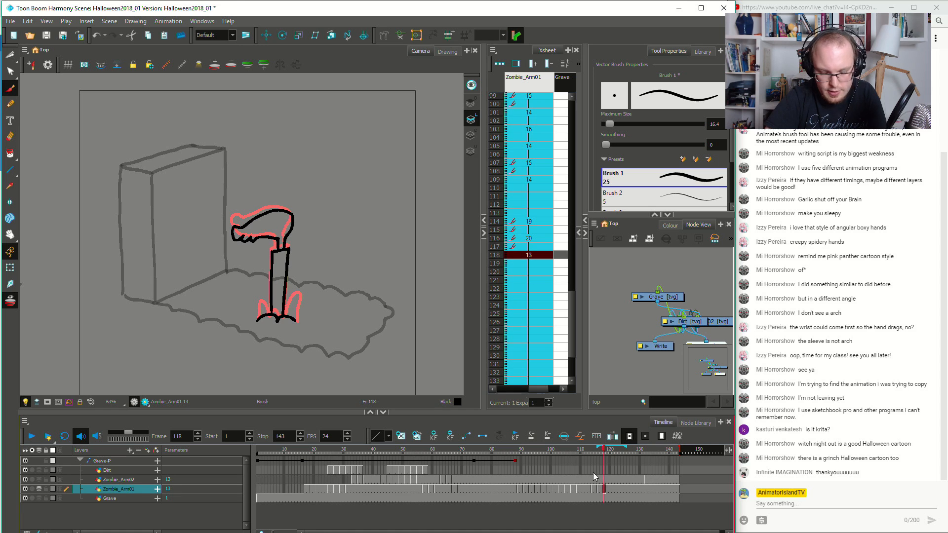
pyautogui.moveTo(612, 491); pyautogui.dragTo(611, 490)
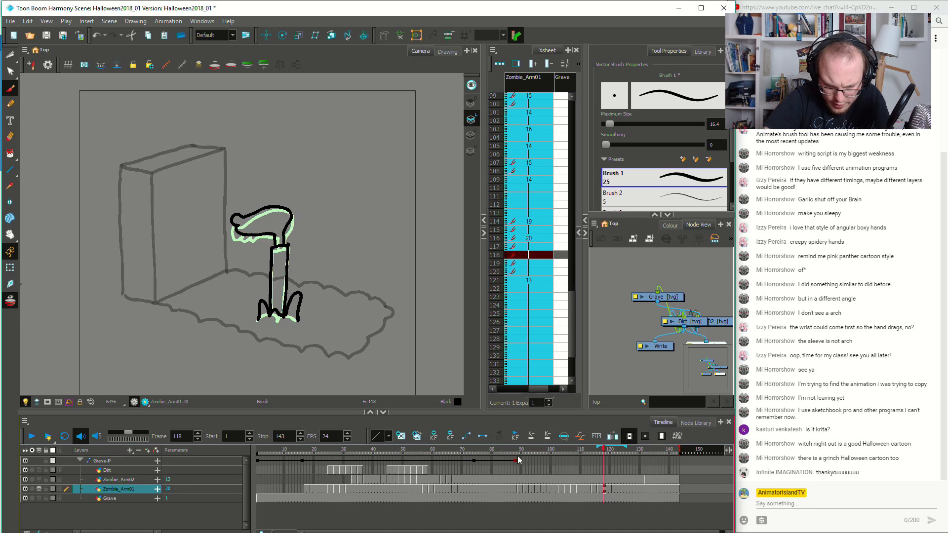
# Create an empty Zombie_Arm01 drawing at frame 118, start the settled arm at frame 120, and copy its sleeve and dirt base into the new drawing
pyautogui.click(401, 436)
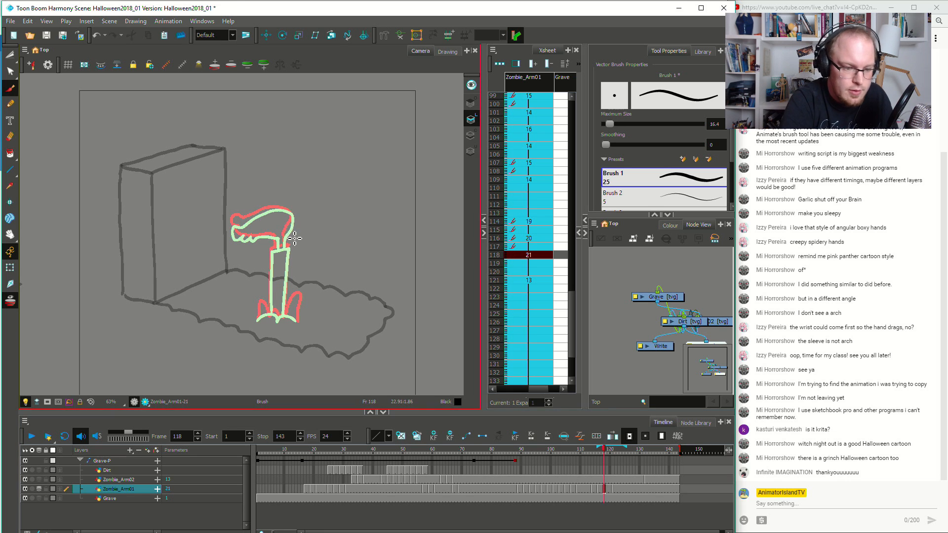
pyautogui.moveTo(613, 489); pyautogui.dragTo(611, 491)
pyautogui.hotkey('ctrl', 'a')
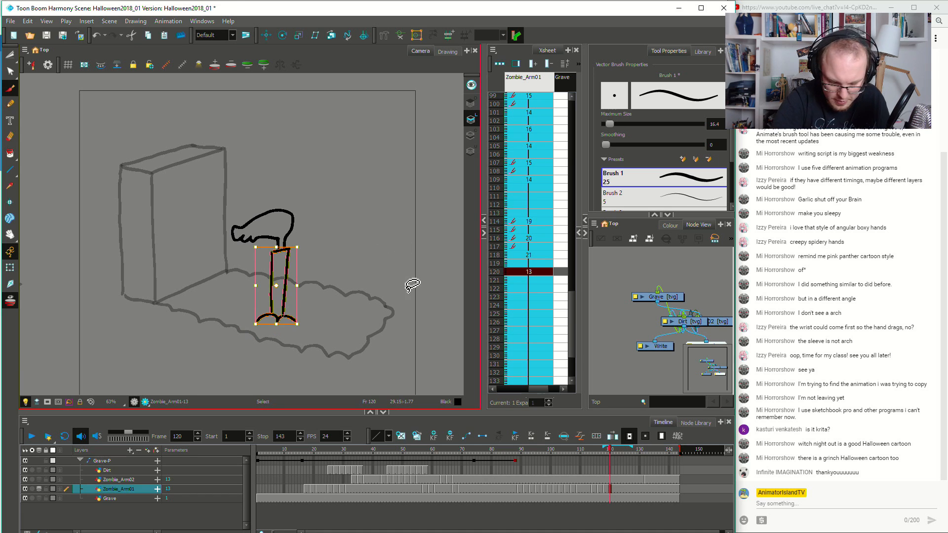
pyautogui.click(605, 490)
pyautogui.hotkey('ctrl', 'v')
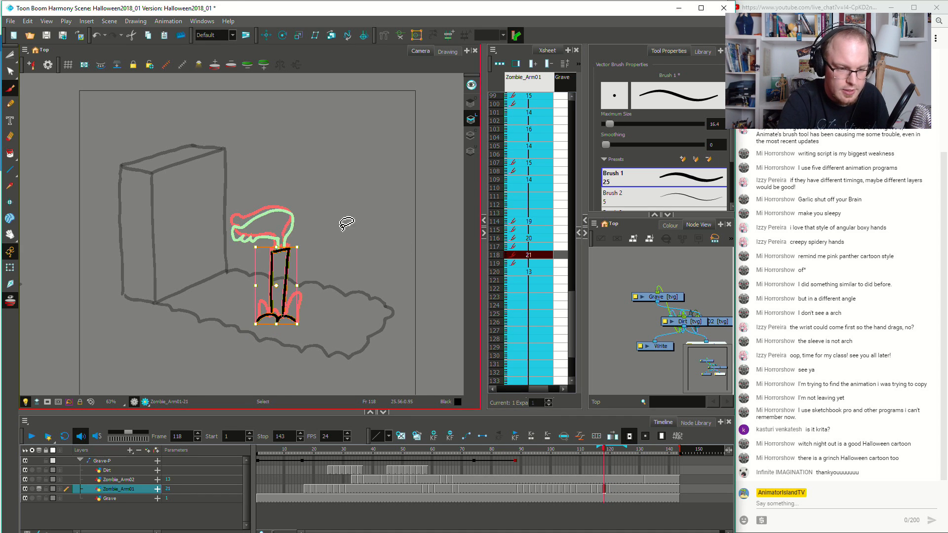
# Draw the wrist and the bent hand above the sleeve at frame 118, undoing and redrawing unsatisfactory strokes
pyautogui.moveTo(278, 249); pyautogui.dragTo(276, 239)
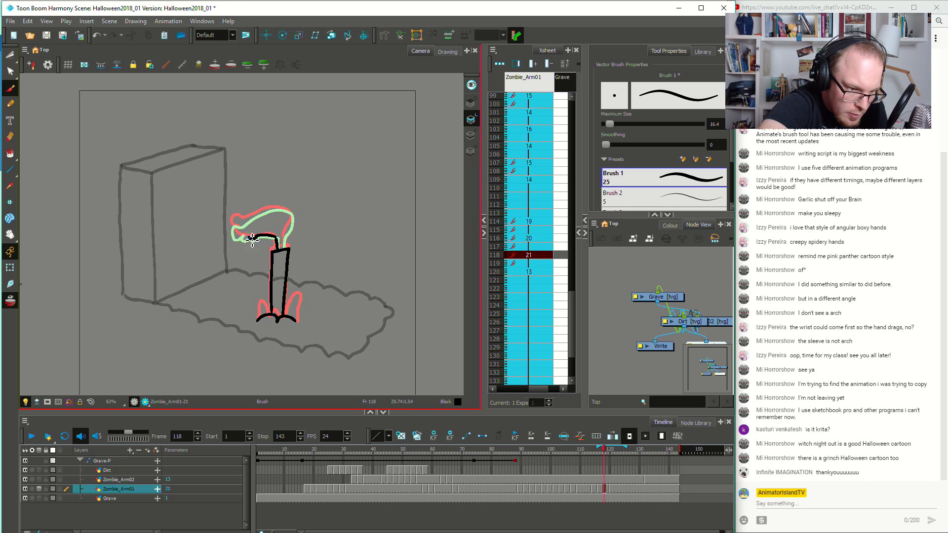
pyautogui.hotkey('ctrl', 'z')
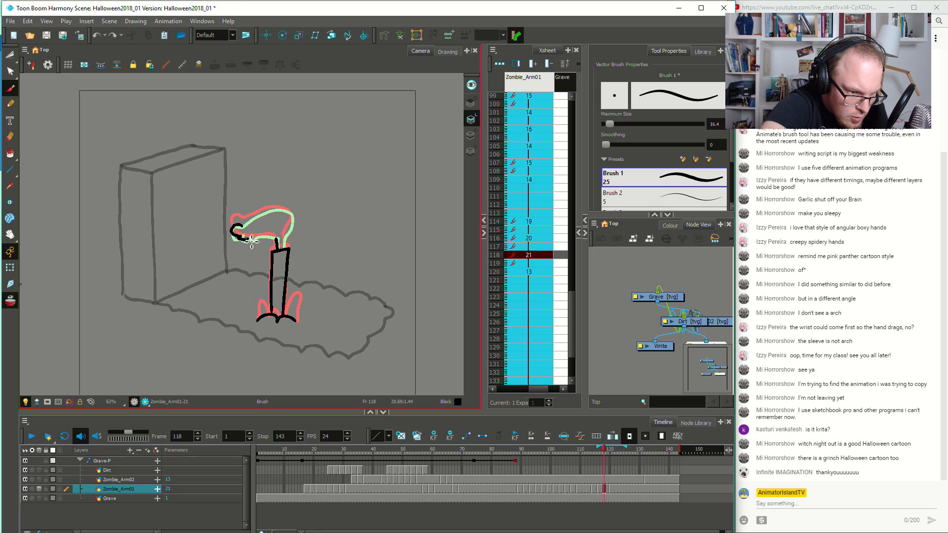
pyautogui.moveTo(280, 242)
pyautogui.mouseDown()
pyautogui.moveTo(259, 220)
pyautogui.moveTo(296, 216)
pyautogui.mouseUp()
pyautogui.hotkey('ctrl', 'z')
pyautogui.moveTo(292, 214); pyautogui.dragTo(289, 249)
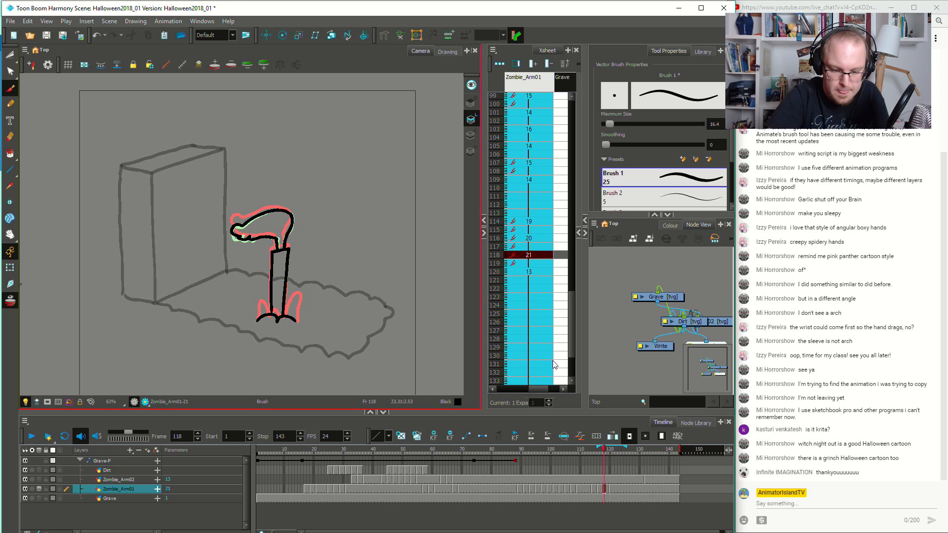
# Delete the dirt strokes at the sleeve's base in the frame 118 drawing and redraw them as low, curved mounds
pyautogui.click(600, 488)
pyautogui.click(603, 489)
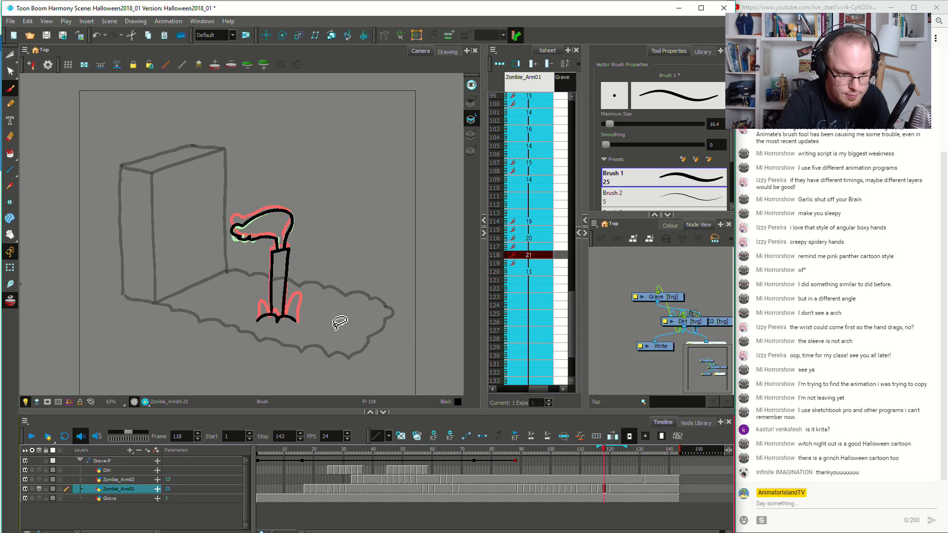
pyautogui.press('Delete')
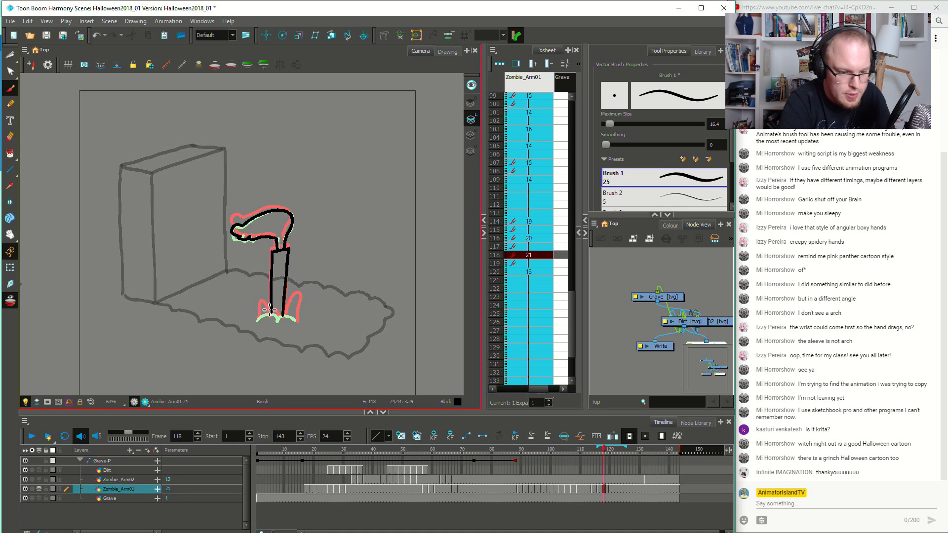
pyautogui.hotkey('ctrl', 'z')
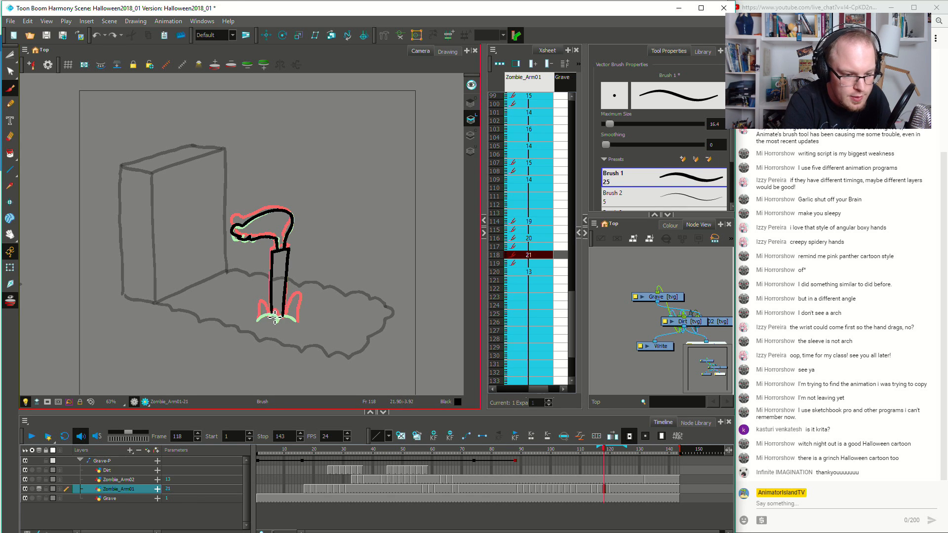
pyautogui.moveTo(257, 321)
pyautogui.mouseDown()
pyautogui.moveTo(300, 324)
pyautogui.moveTo(279, 324)
pyautogui.mouseUp()
pyautogui.hotkey('ctrl', 'z')
pyautogui.hotkey('ctrl', 'z')
pyautogui.hotkey('ctrl', 'z')
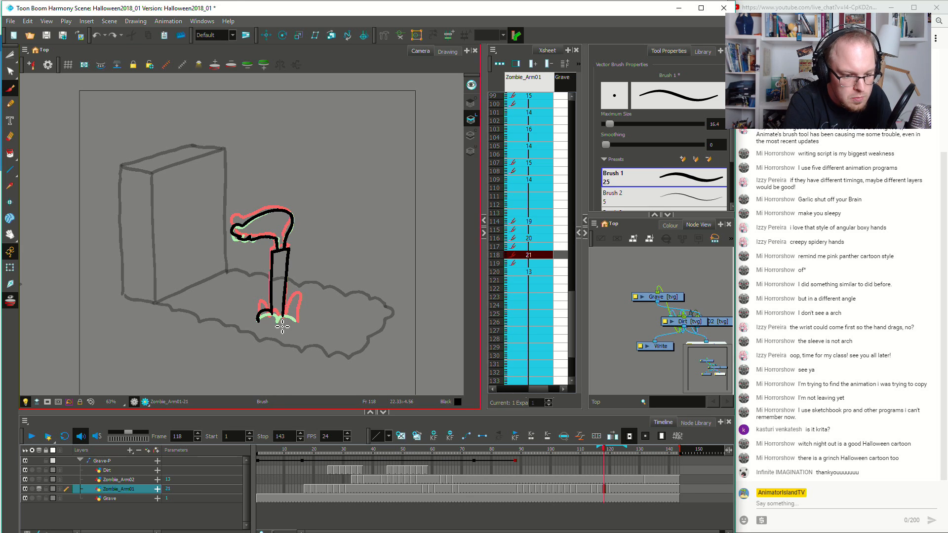
pyautogui.hotkey('ctrl', 'z')
pyautogui.moveTo(277, 317); pyautogui.dragTo(278, 322)
pyautogui.moveTo(272, 312)
pyautogui.mouseDown()
pyautogui.moveTo(257, 321)
pyautogui.moveTo(303, 320)
pyautogui.mouseUp()
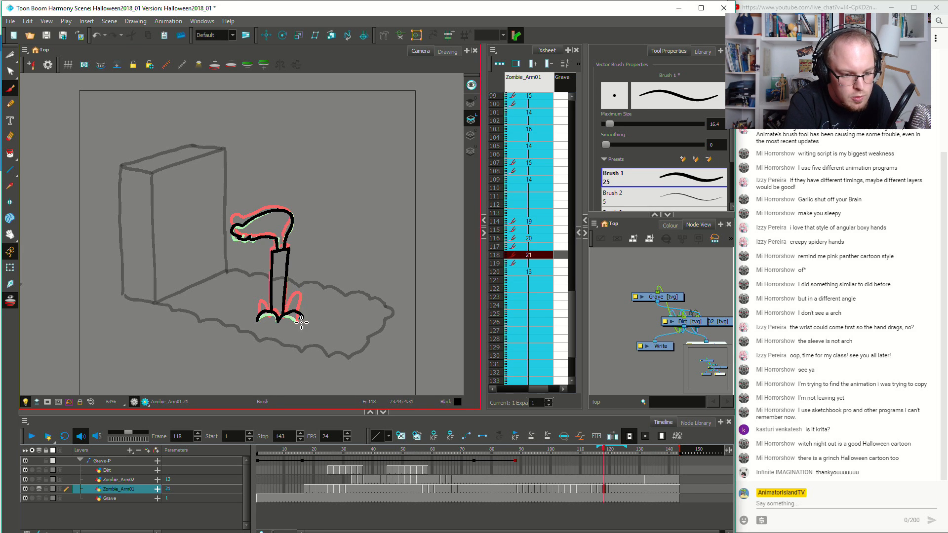
# Play back the arm burst from around frames 88 and 107 to check the new settle drawing
pyautogui.click(573, 488)
pyautogui.press('Return')
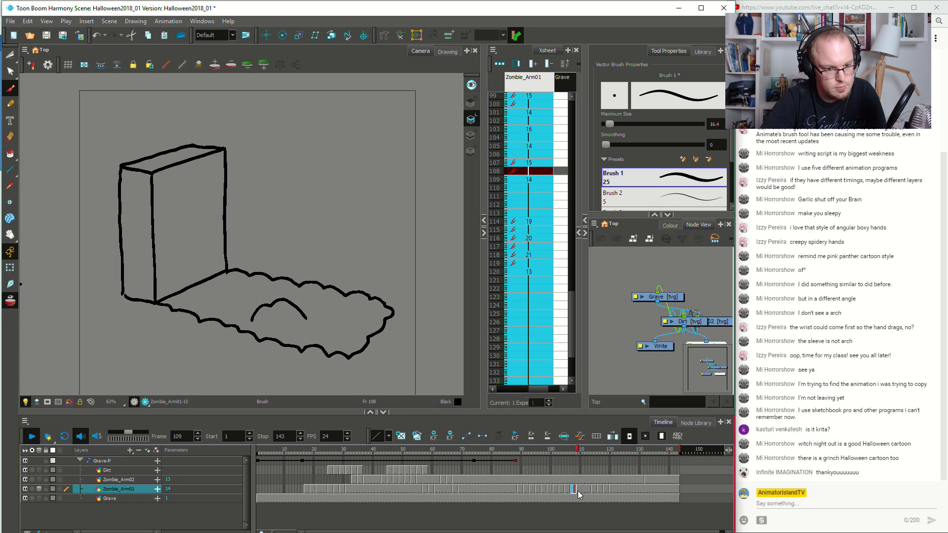
pyautogui.click(514, 476)
pyautogui.press('Return')
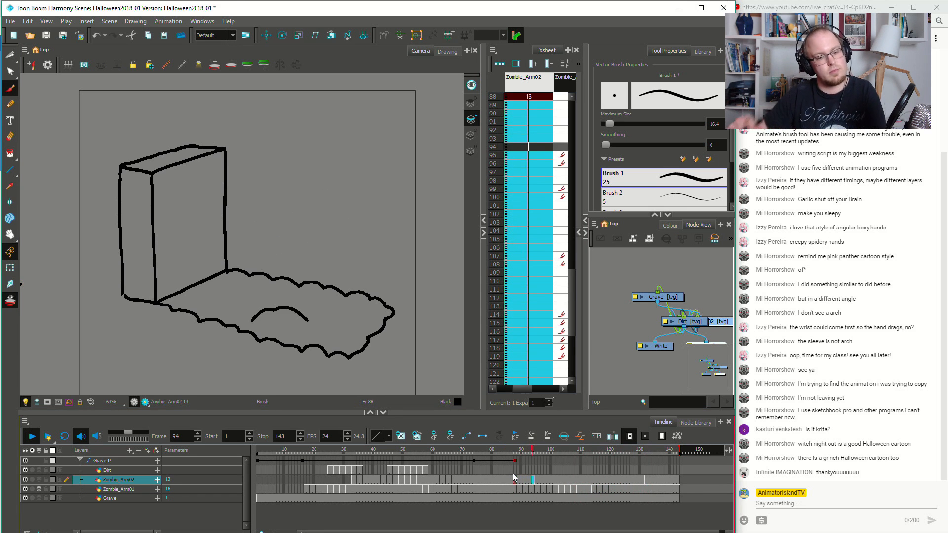
pyautogui.click(573, 488)
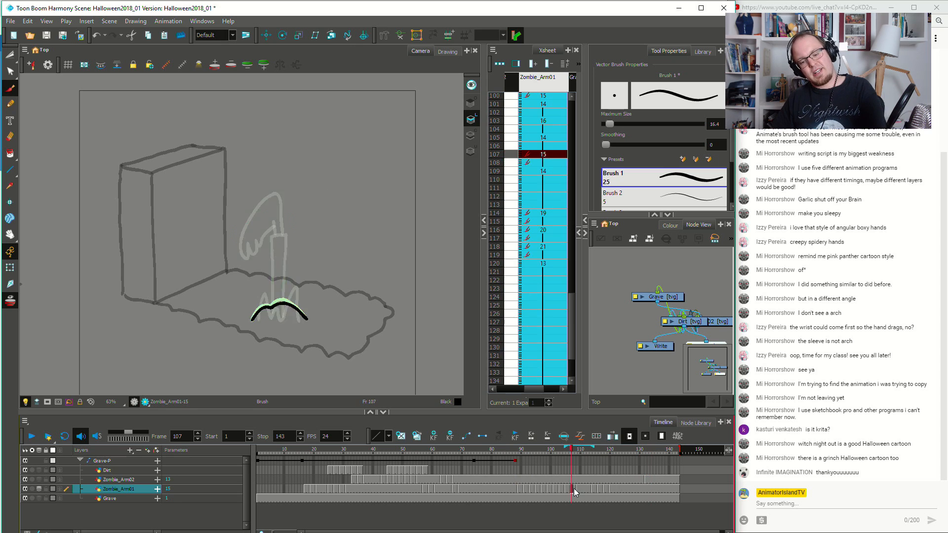
pyautogui.press('Return')
# Rework the hand in the Zombie_Arm01 drawing at frame 116 by tilting it slightly upward at the wrist, and save the scene
pyautogui.click(592, 488)
pyautogui.click(599, 489)
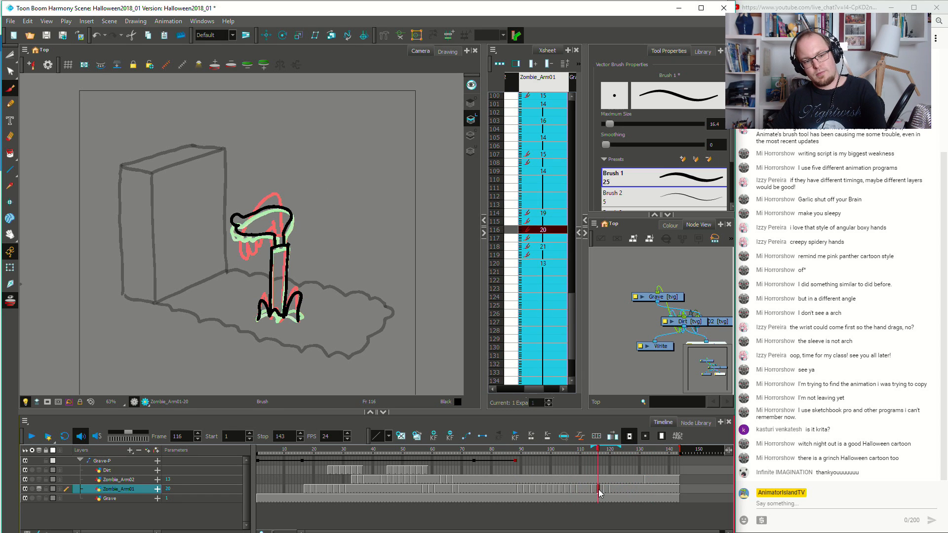
pyautogui.press('s')
pyautogui.moveTo(279, 197)
pyautogui.mouseDown()
pyautogui.moveTo(284, 221)
pyautogui.moveTo(279, 195)
pyautogui.moveTo(270, 230)
pyautogui.moveTo(270, 221)
pyautogui.mouseUp()
pyautogui.hotkey('ctrl', 'z')
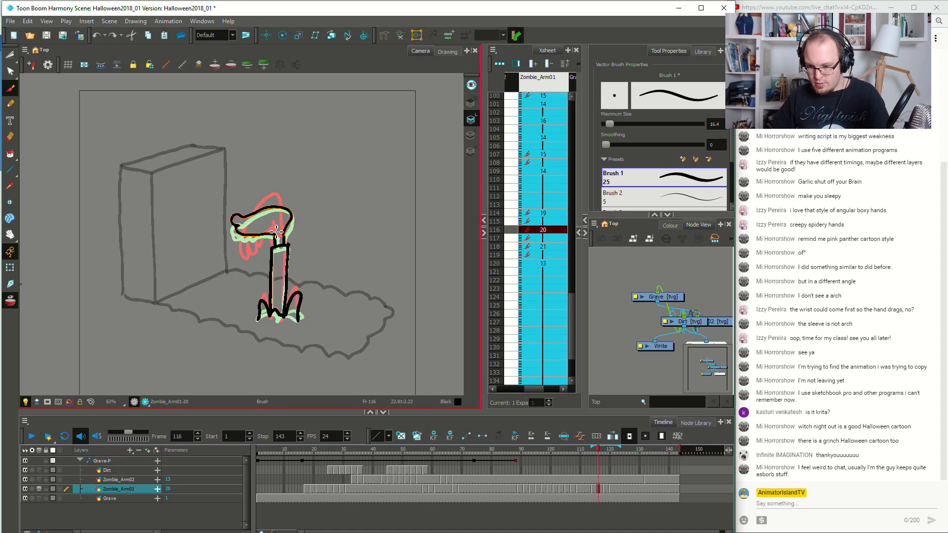
pyautogui.moveTo(265, 224); pyautogui.dragTo(284, 237)
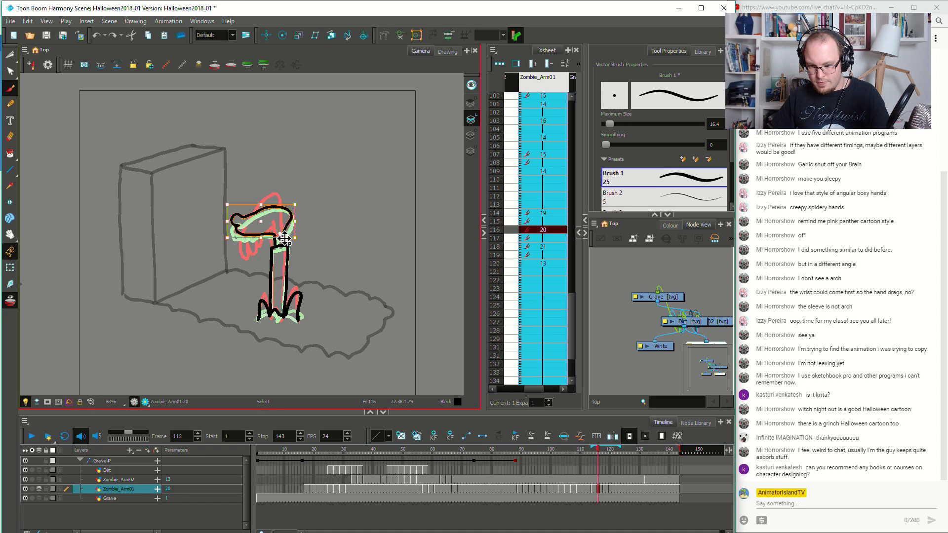
pyautogui.moveTo(301, 205); pyautogui.dragTo(304, 212)
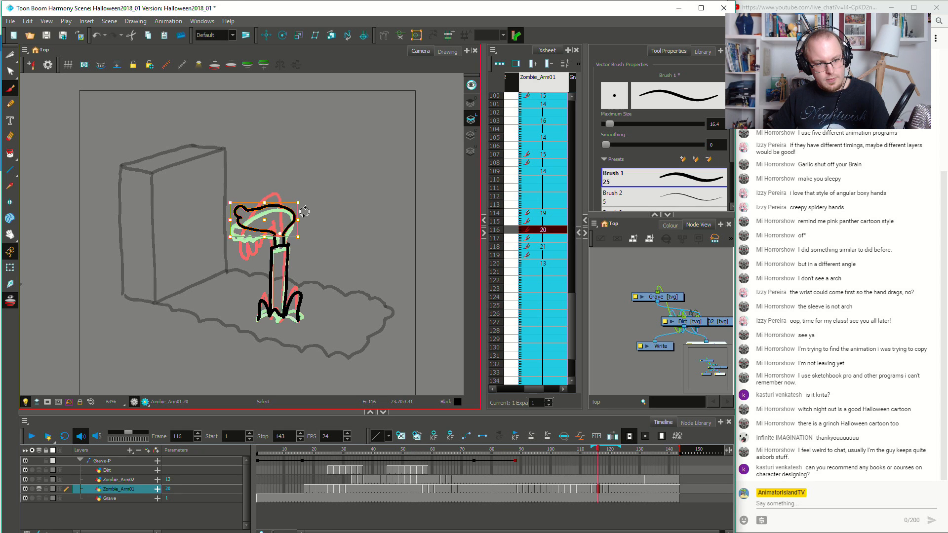
pyautogui.hotkey('ctrl', 's')
# Play back the dirt pulsing and arm burst repeatedly from around frames 81 to 88 to review their timing
pyautogui.click(565, 489)
pyautogui.moveTo(565, 488); pyautogui.dragTo(516, 490)
pyautogui.press('Return')
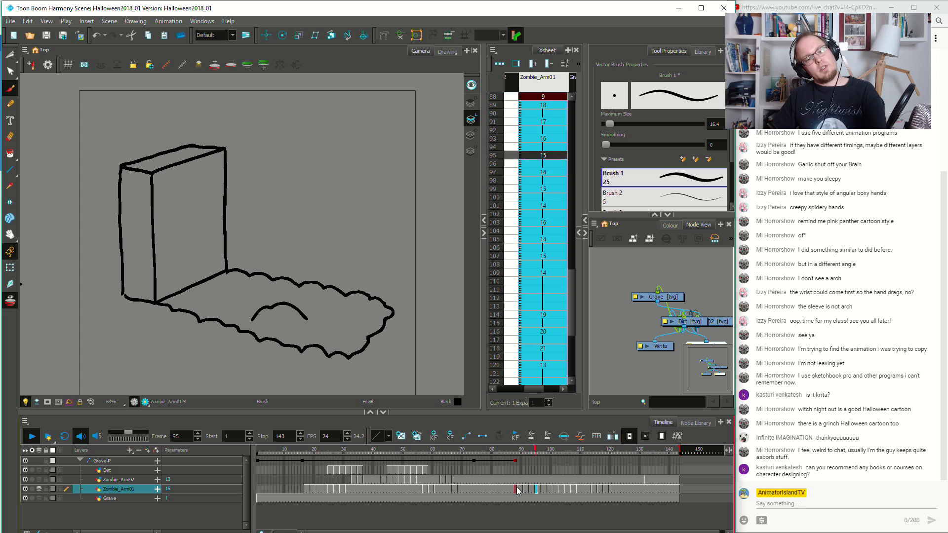
pyautogui.press('Return')
pyautogui.click(502, 489)
pyautogui.press('Return')
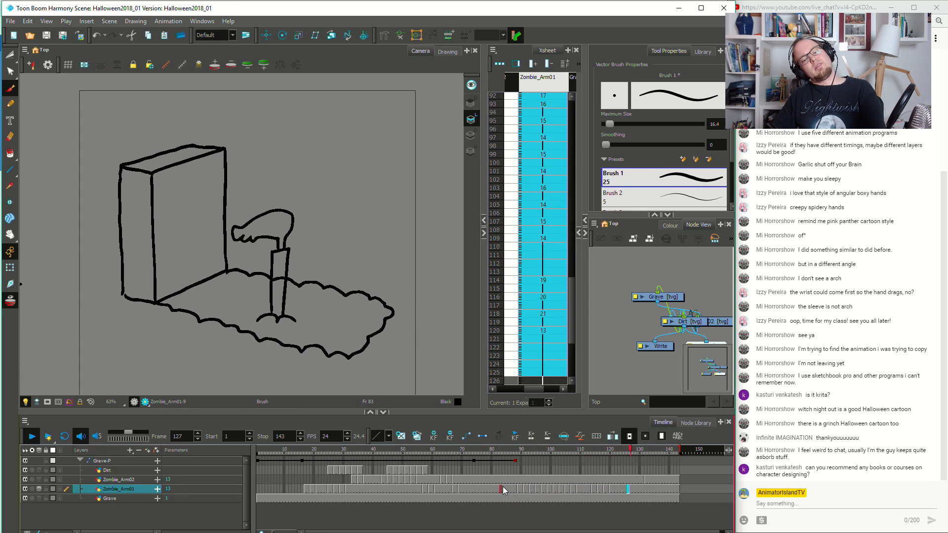
pyautogui.press('Return')
pyautogui.press('Return')
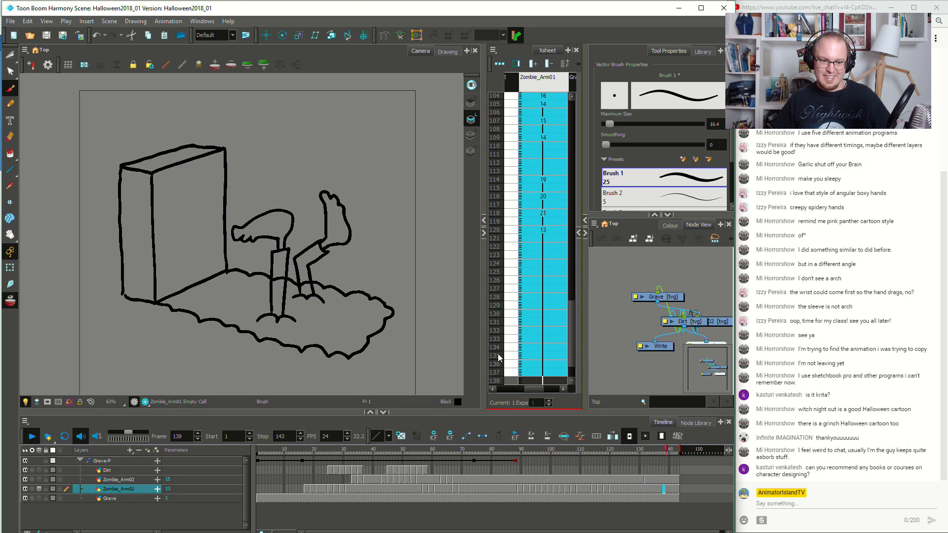
pyautogui.moveTo(581, 480); pyautogui.dragTo(583, 487)
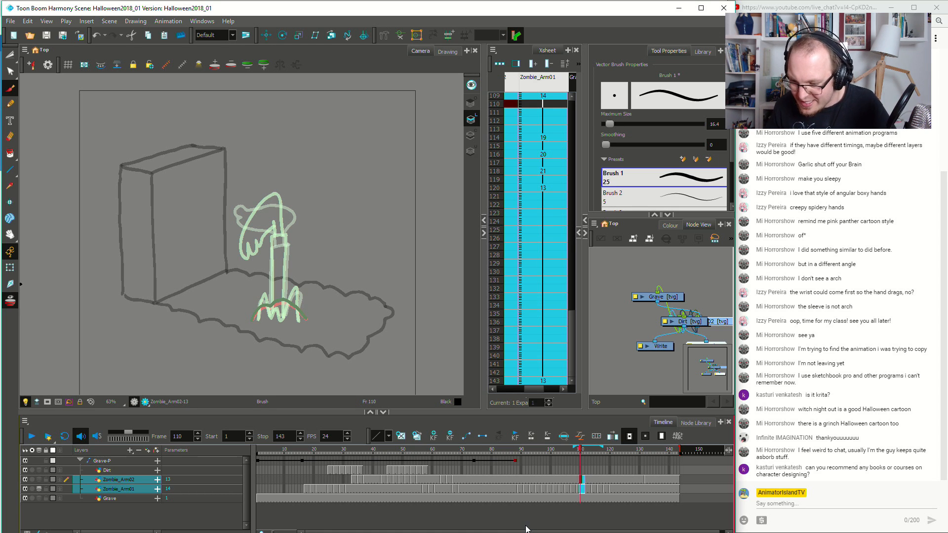
pyautogui.click(559, 489)
pyautogui.click(512, 489)
pyautogui.press('Return')
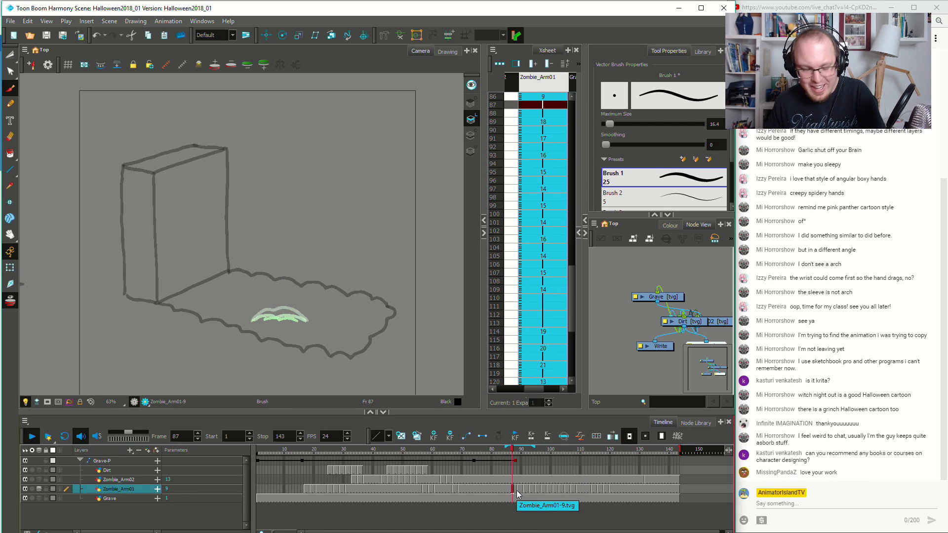
pyautogui.press('Return')
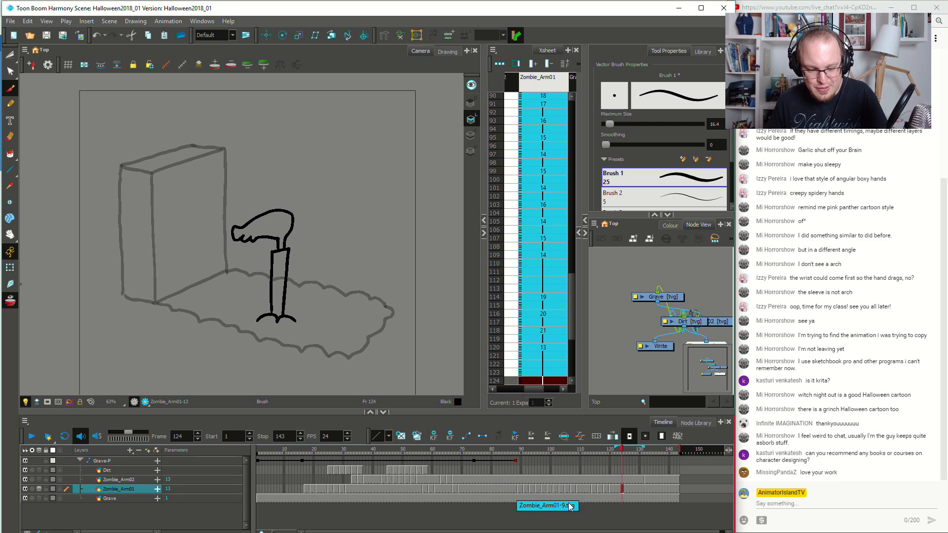
# Lengthen the scene to frame 177 and extend the Zombie_Arm02, Zombie_Arm01 and Grave exposures to that frame
pyautogui.moveTo(693, 453)
pyautogui.mouseDown()
pyautogui.moveTo(733, 452)
pyautogui.moveTo(692, 451)
pyautogui.moveTo(710, 448)
pyautogui.mouseUp()
pyautogui.moveTo(719, 480); pyautogui.dragTo(724, 504)
pyautogui.press('F5')
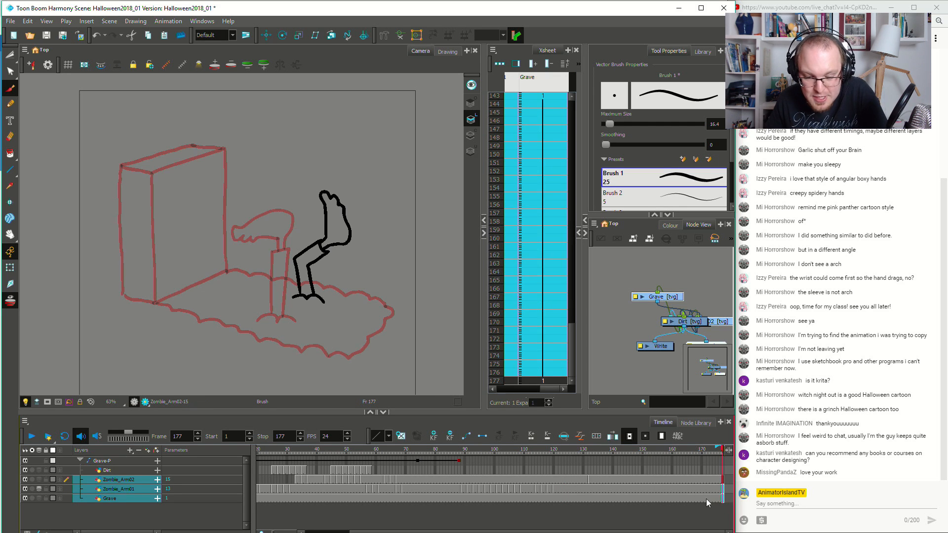
pyautogui.click(591, 480)
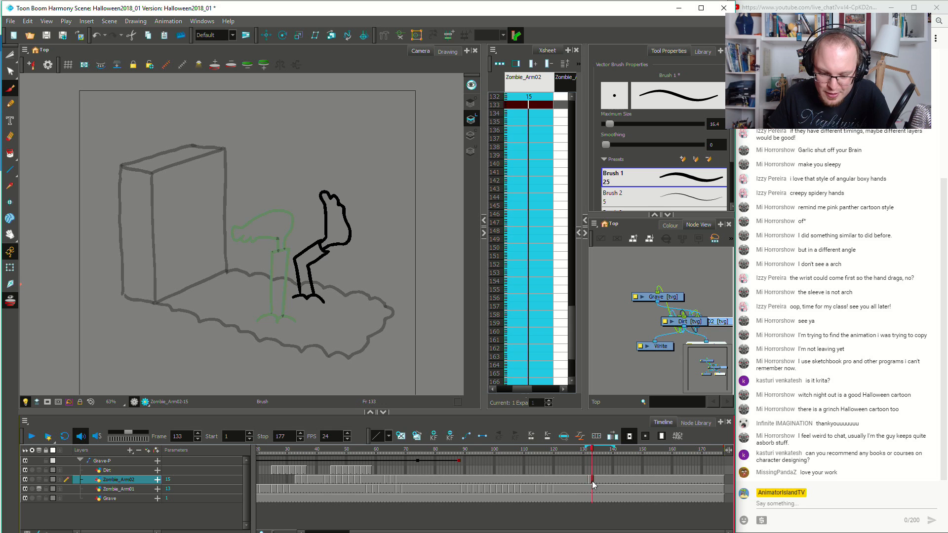
pyautogui.click(594, 481)
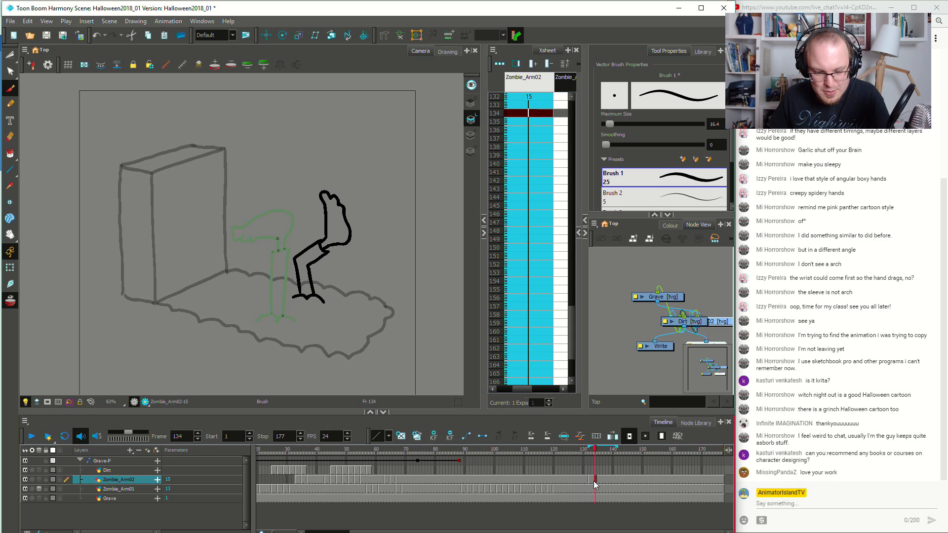
pyautogui.click(400, 436)
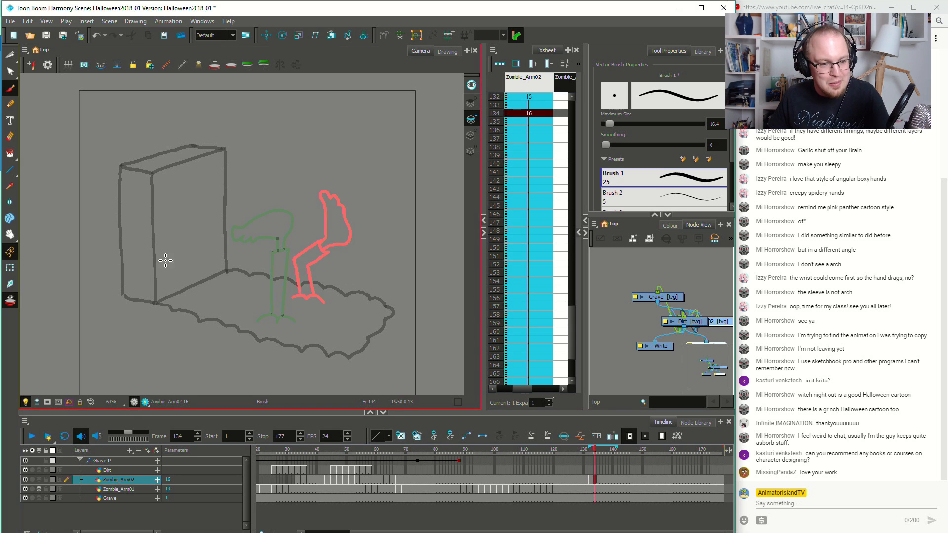
pyautogui.scroll(1, 200, 265)
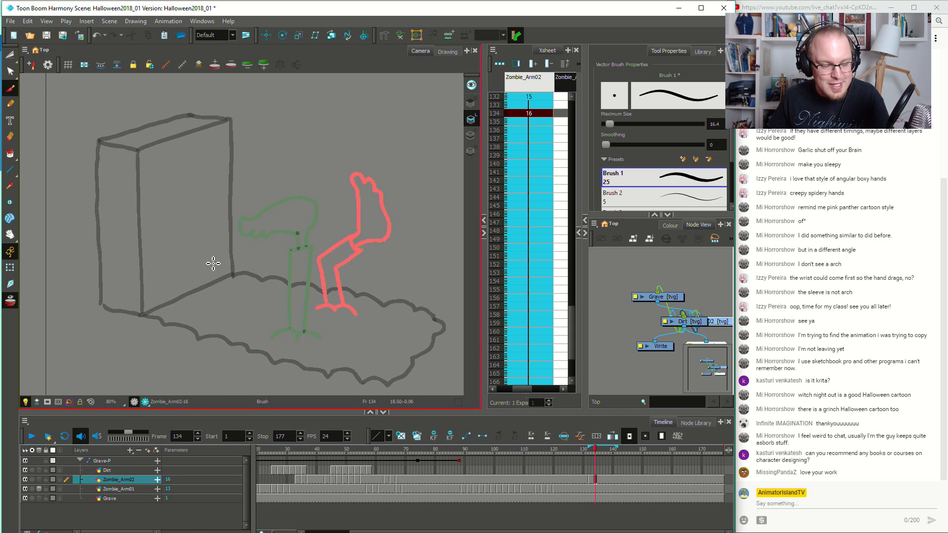
# Play back the animation from frame 76 to review how both zombie arms emerge from the grave
pyautogui.click(578, 482)
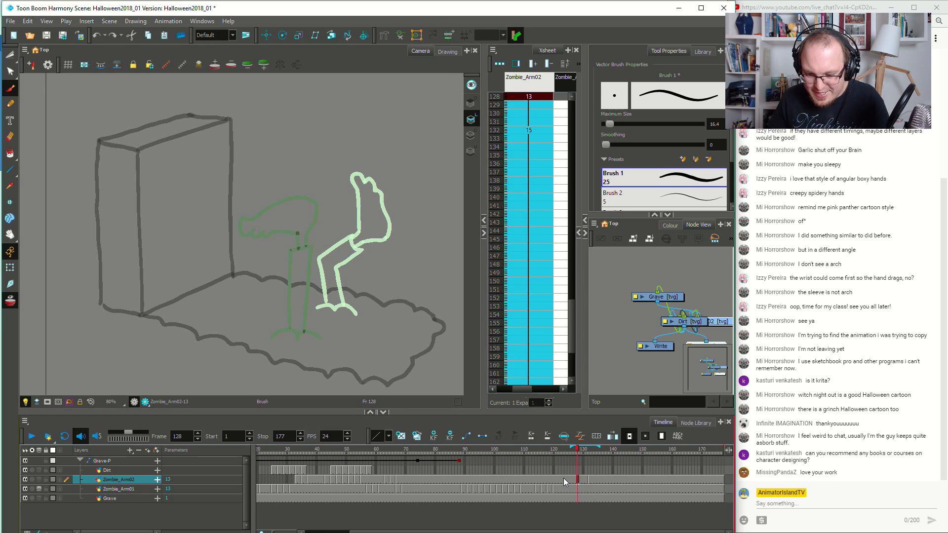
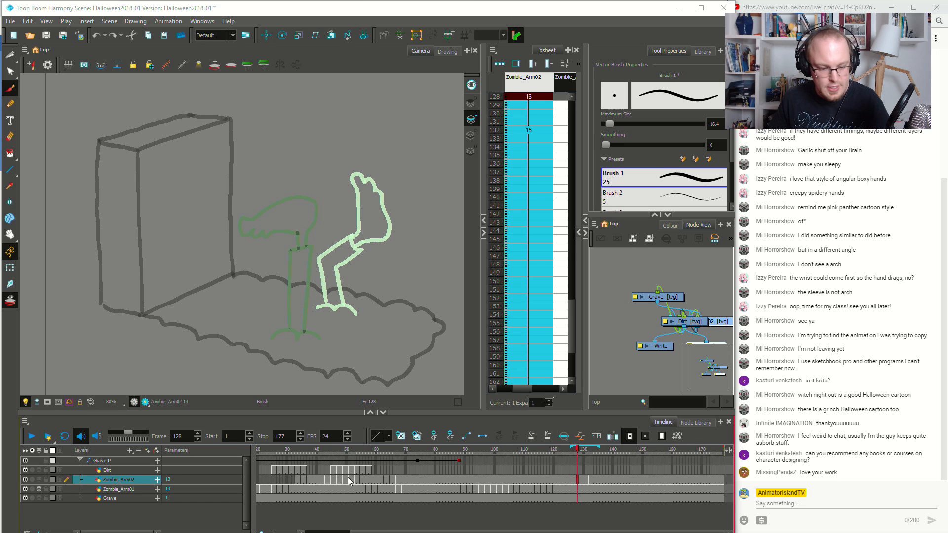
pyautogui.click(419, 481)
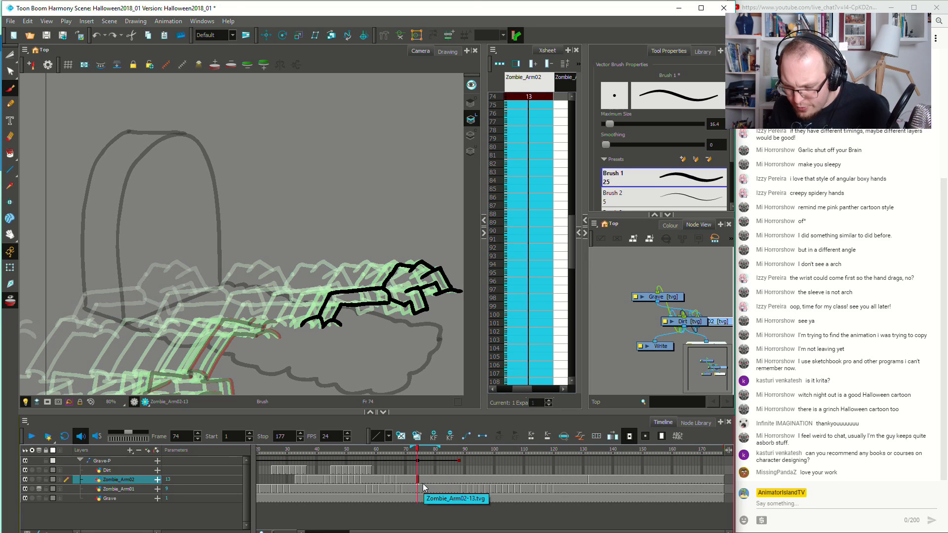
pyautogui.click(424, 486)
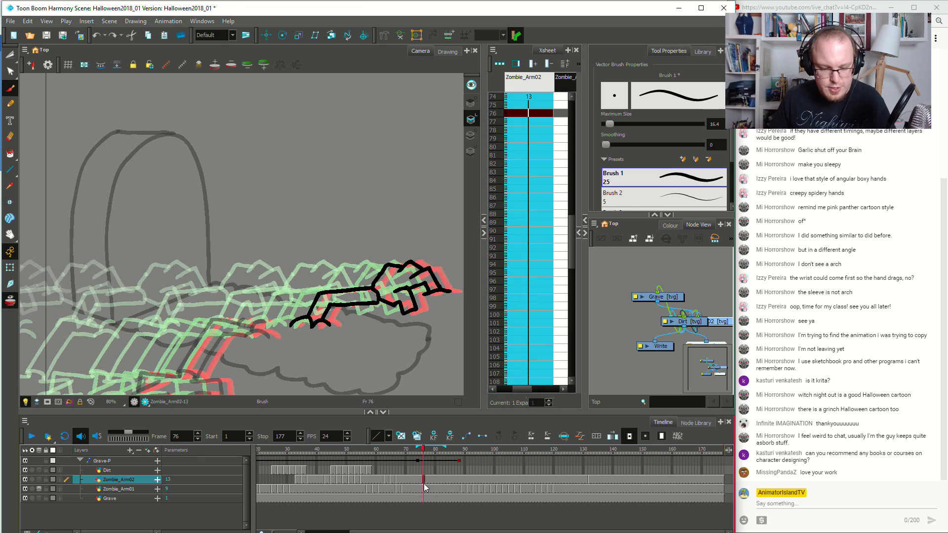
pyautogui.press('Return')
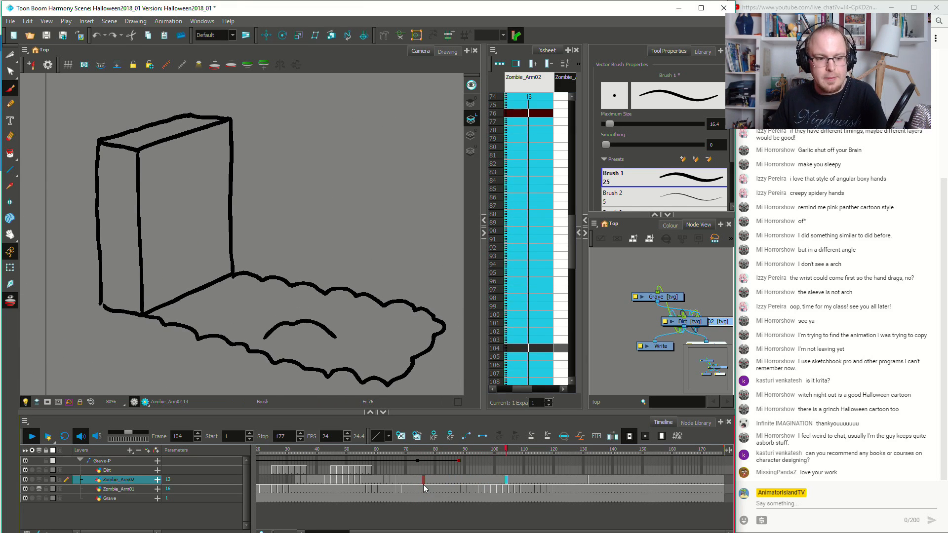
pyautogui.press('Return')
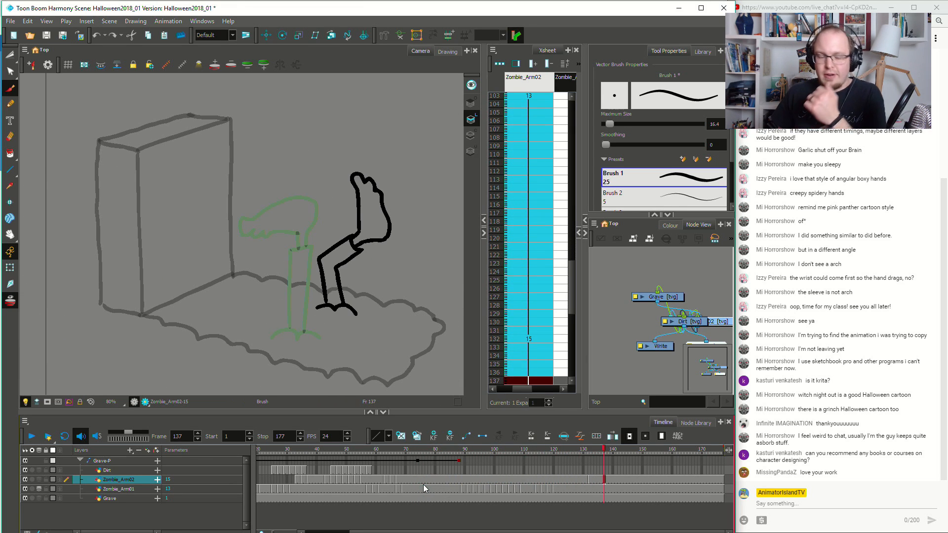
# Examine the Zombie_Arm02 and Zombie_Arm01 drawings between frames 110 and 137
pyautogui.click(569, 483)
pyautogui.click(579, 482)
pyautogui.click(548, 487)
pyautogui.click(560, 487)
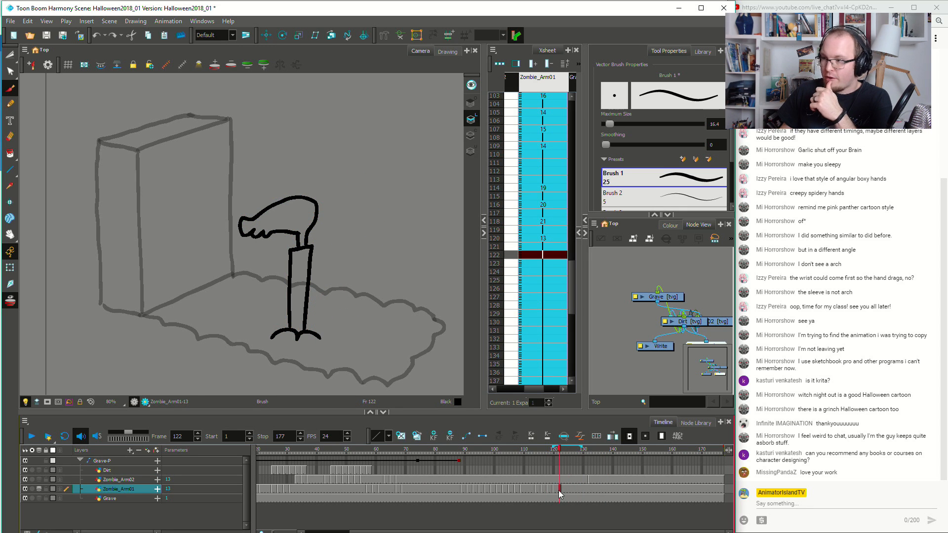
pyautogui.click(526, 489)
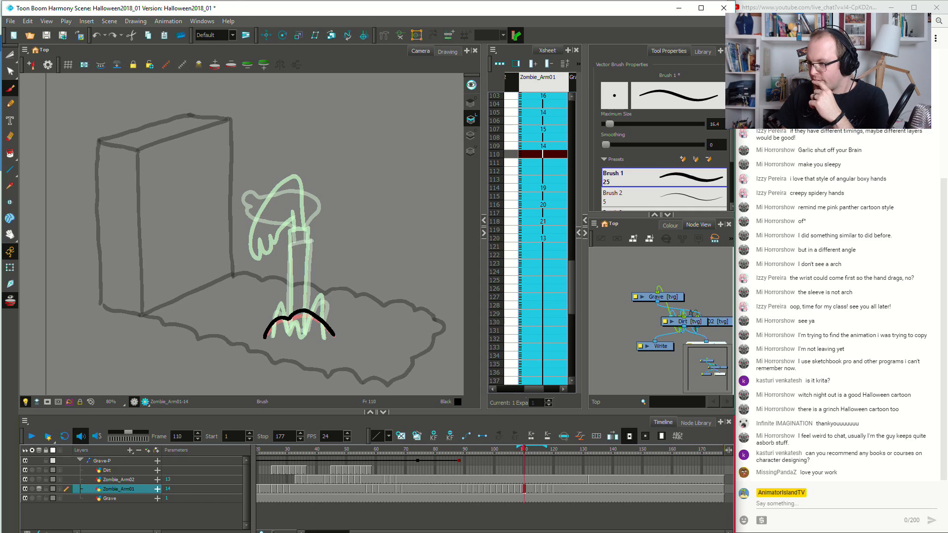
# Switch to the web browser, search for "tom bancroft amazon" in a new tab and open his Amazon author page
pyautogui.hotkey('alt', 'Tab')
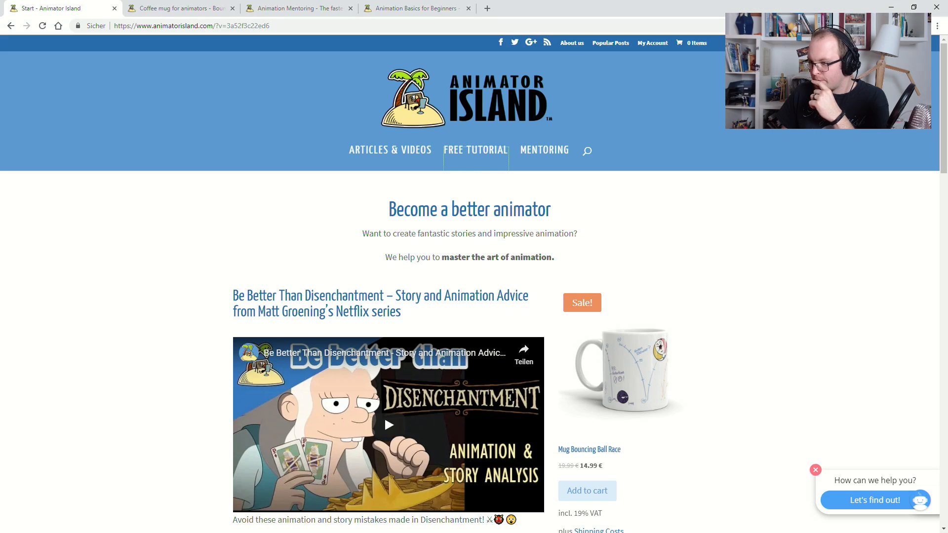
pyautogui.click(487, 9)
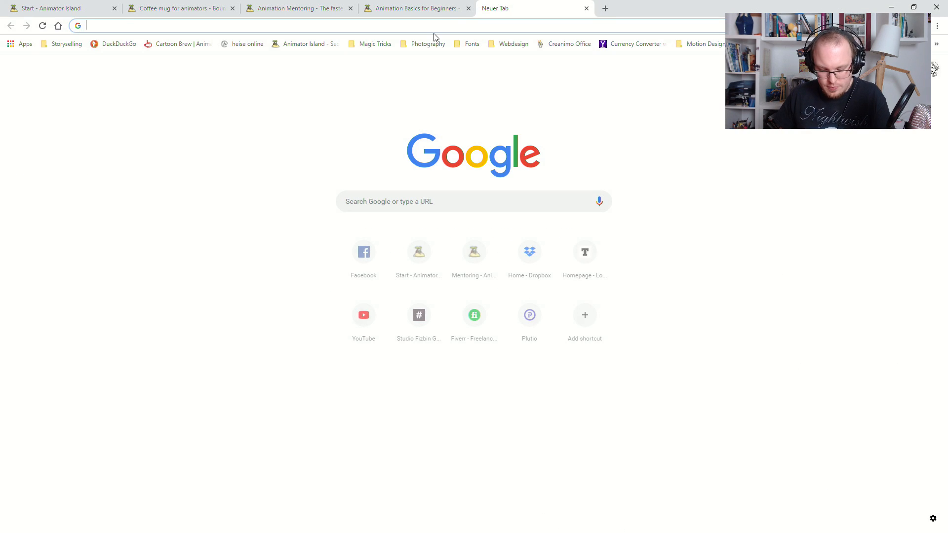
pyautogui.write('tom bancroft amazon')
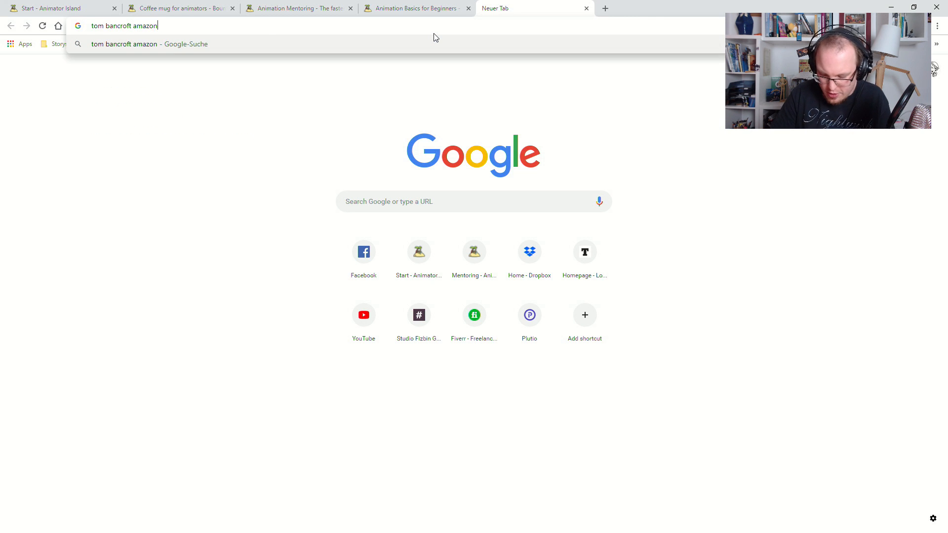
pyautogui.press('Return')
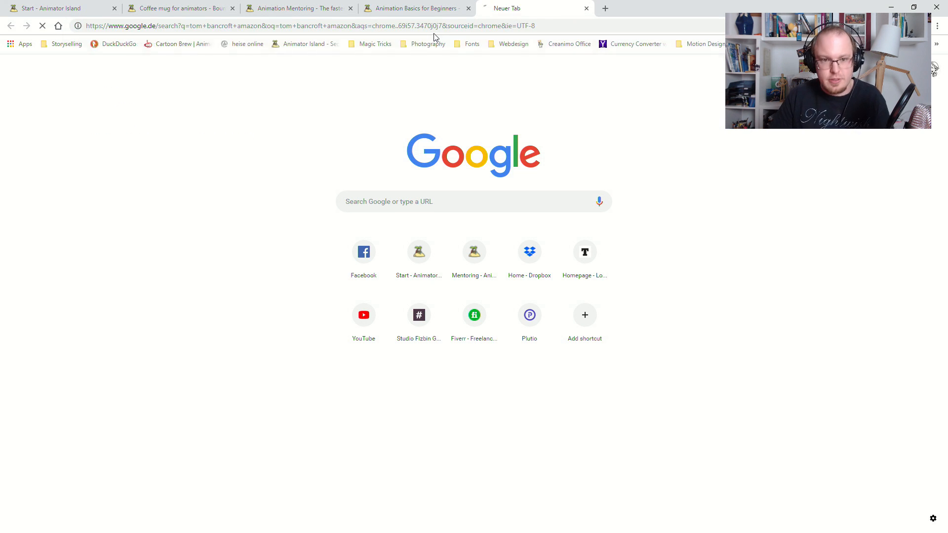
pyautogui.click(132, 127)
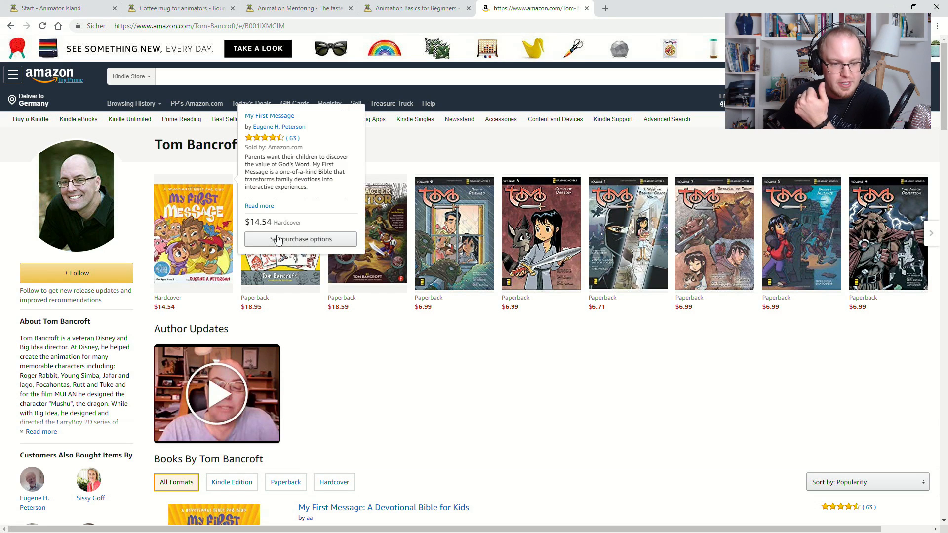
# View the Amazon product pages for the books Creating Characters with Personality and Character Mentor
pyautogui.click(280, 241)
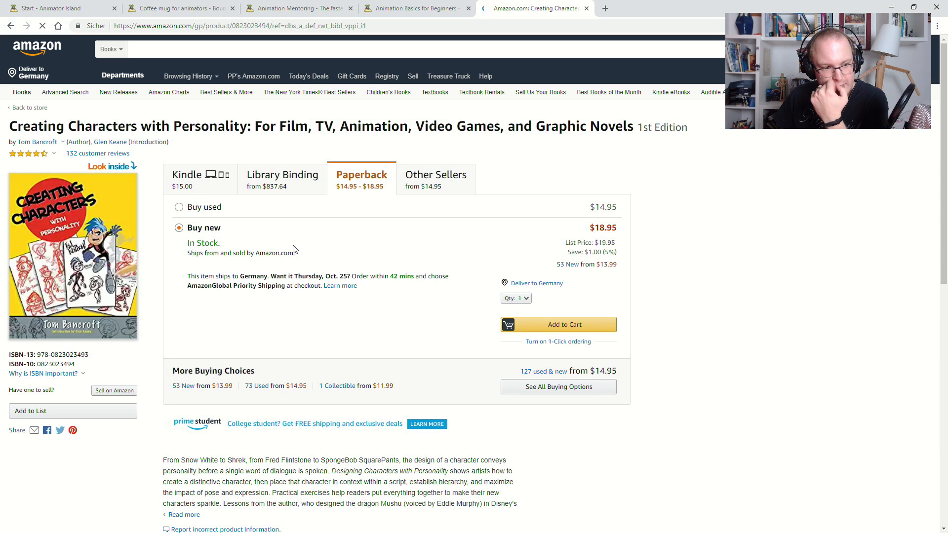
pyautogui.click(11, 26)
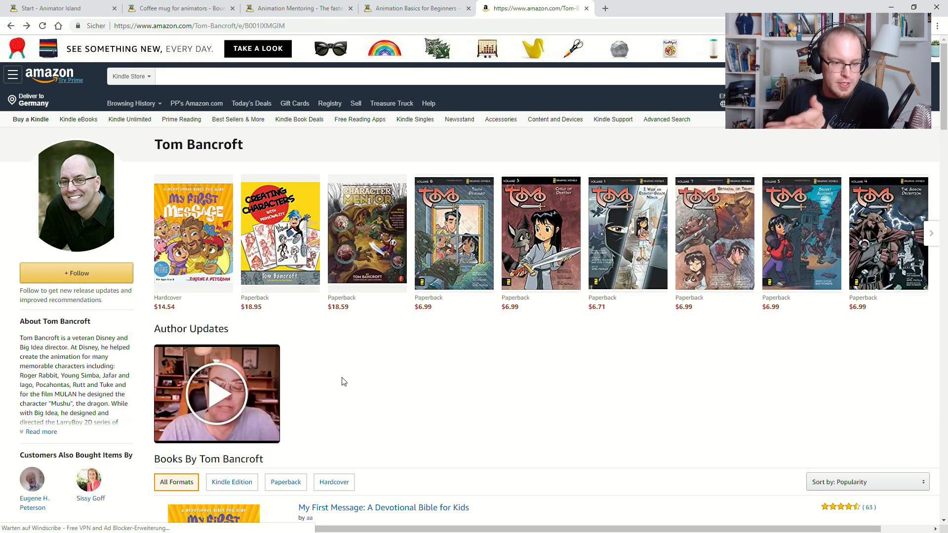
pyautogui.click(357, 258)
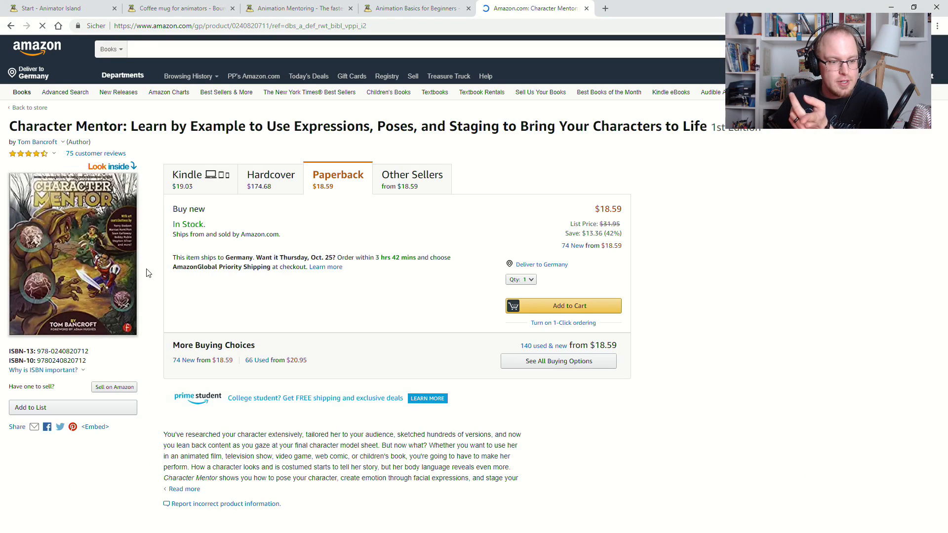
pyautogui.scroll(-5, 129, 272)
pyautogui.scroll(5, 130, 273)
pyautogui.scroll(1, 133, 280)
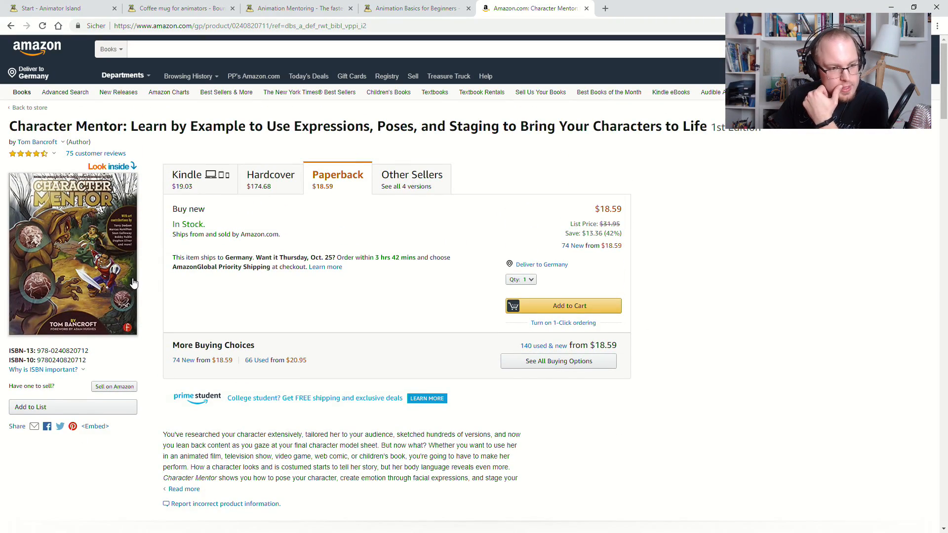
pyautogui.scroll(-8, 114, 282)
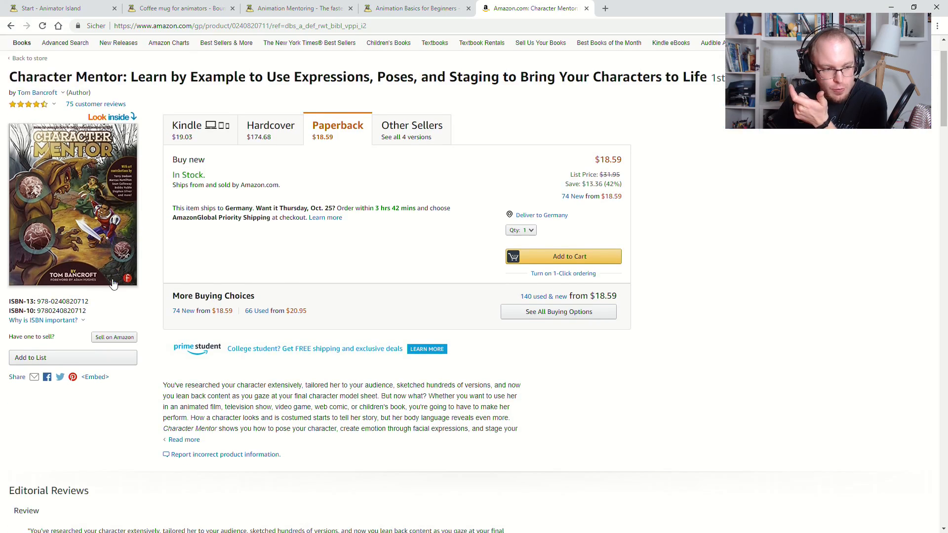
pyautogui.scroll(7, 114, 282)
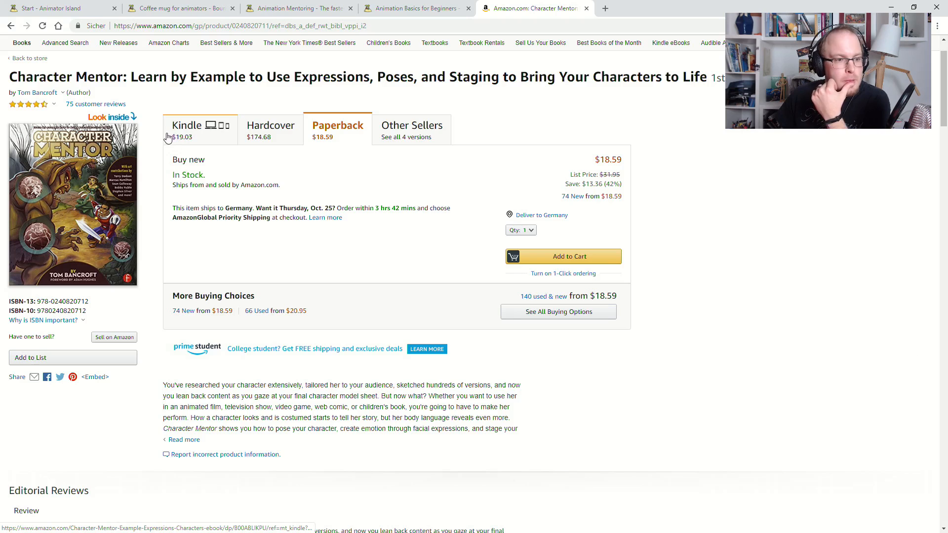
pyautogui.scroll(2, 168, 139)
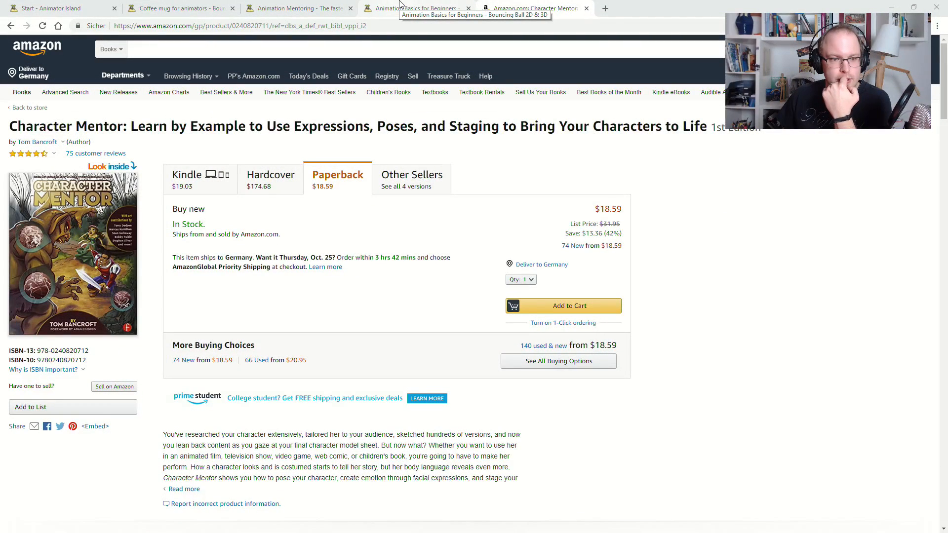
pyautogui.click(410, 8)
pyautogui.click(531, 8)
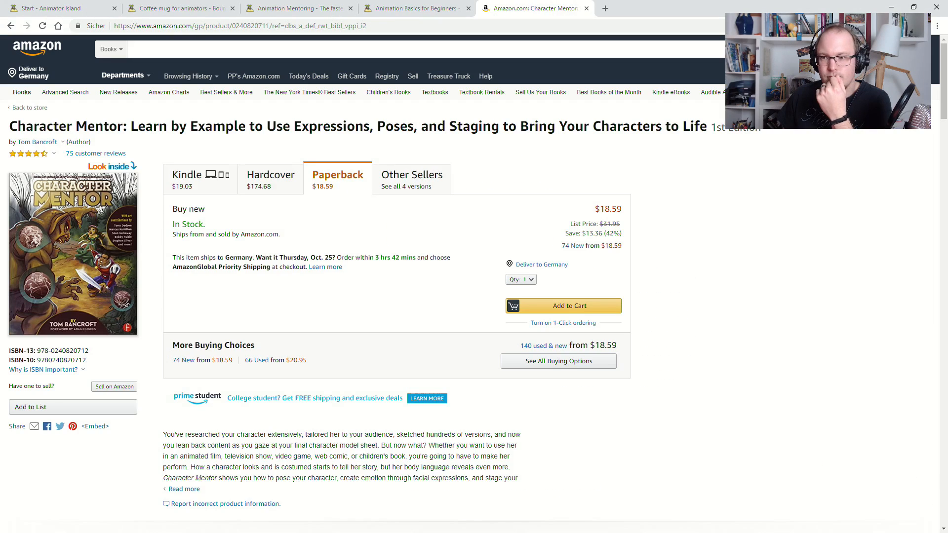
# Return to Toon Boom Harmony and play back the Zombie_Arm01 burst from around frames 84 to 88
pyautogui.click(887, 7)
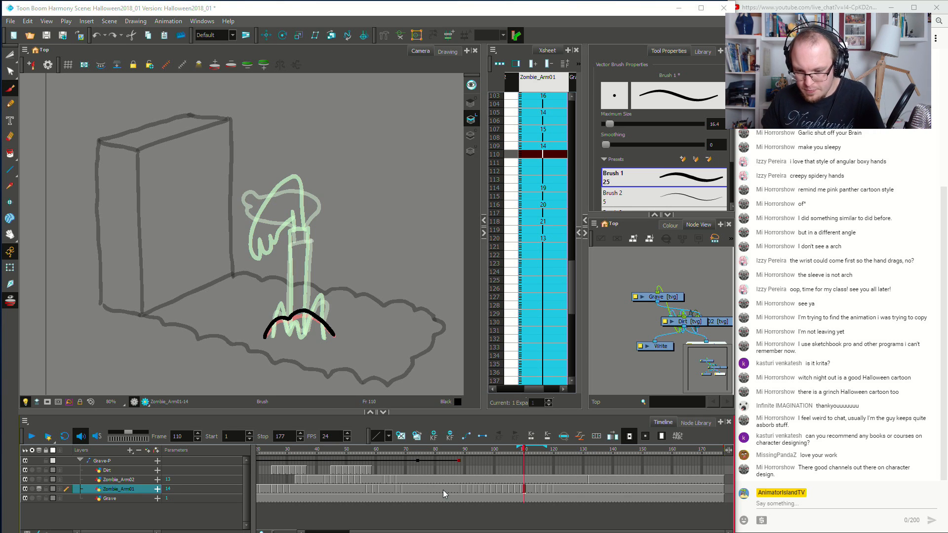
pyautogui.moveTo(443, 490); pyautogui.dragTo(447, 494)
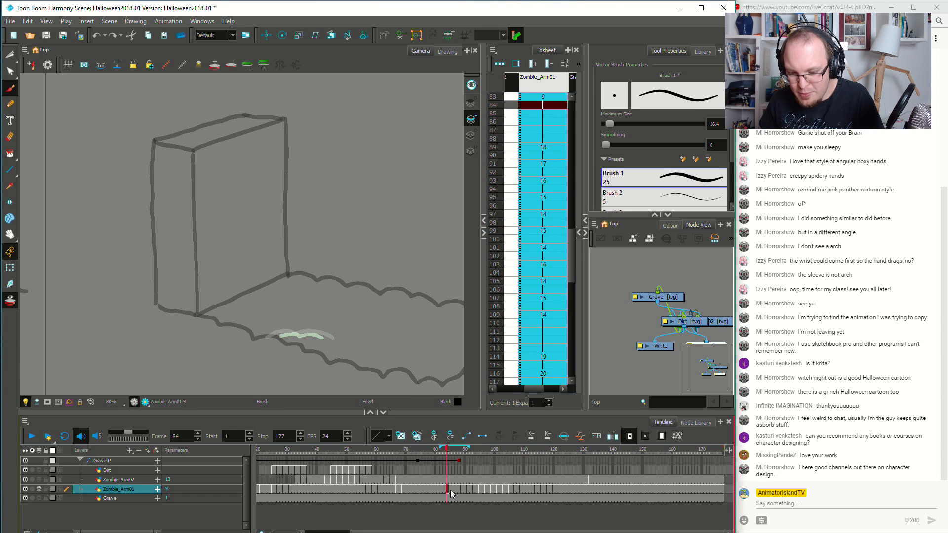
pyautogui.press('Return')
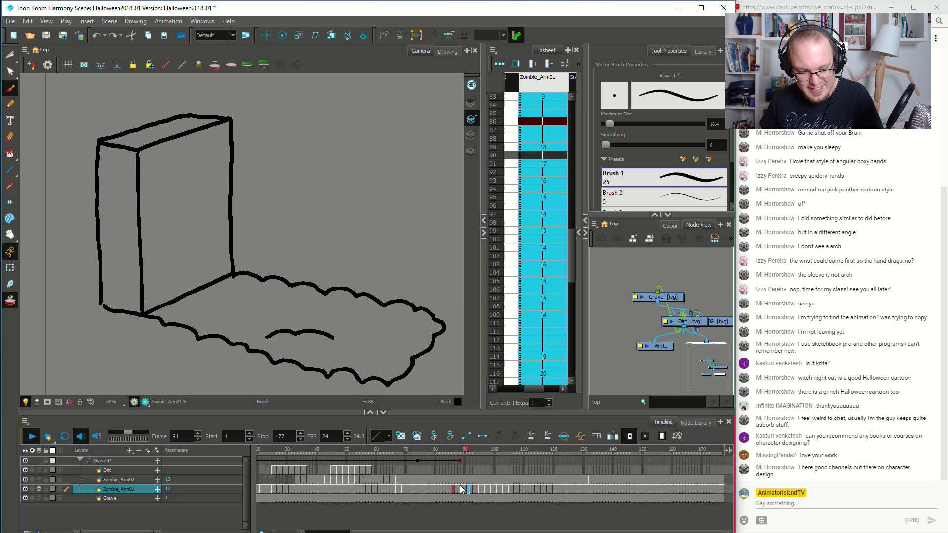
pyautogui.press('Return')
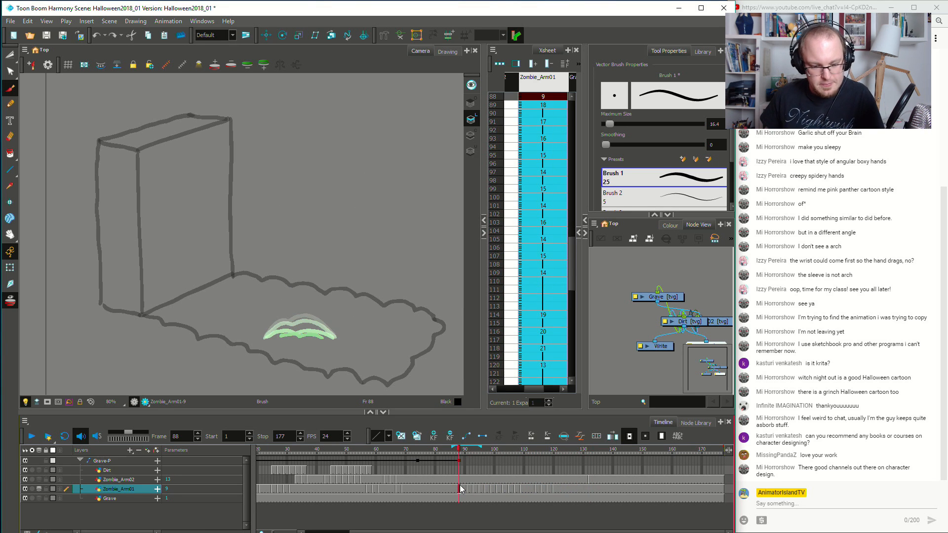
pyautogui.press('Return')
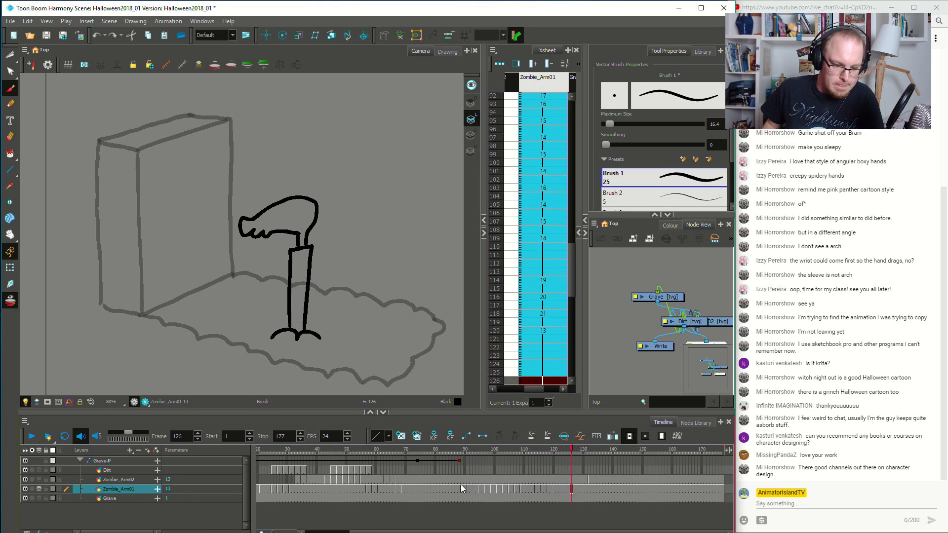
# Step back and forth through the Zombie_Arm01 drawings around frames 110 to 120 to examine the burst and settle poses
pyautogui.click(501, 488)
pyautogui.click(519, 489)
pyautogui.click(534, 490)
pyautogui.click(543, 490)
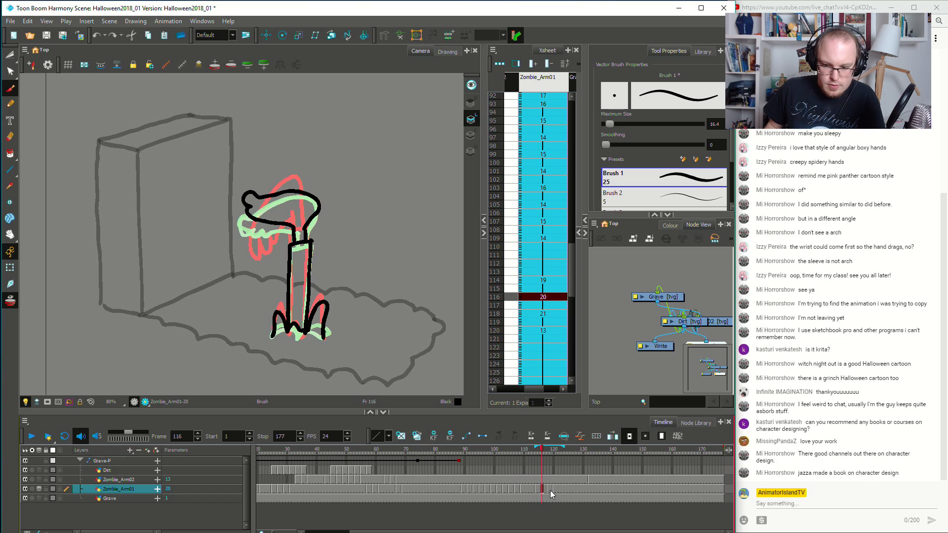
pyautogui.click(515, 491)
pyautogui.click(537, 488)
pyautogui.click(544, 490)
pyautogui.click(538, 493)
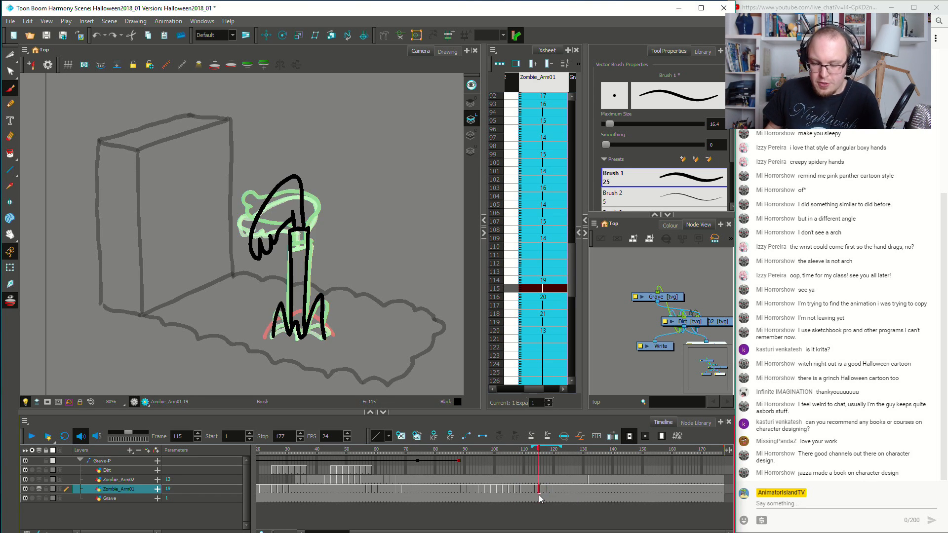
pyautogui.click(539, 495)
pyautogui.click(538, 488)
# Stretch the whole Zombie_Arm01 burst drawing at frame 114 slightly taller and fine-tune its width
pyautogui.moveTo(532, 492)
pyautogui.mouseDown()
pyautogui.moveTo(546, 488)
pyautogui.moveTo(534, 487)
pyautogui.mouseUp()
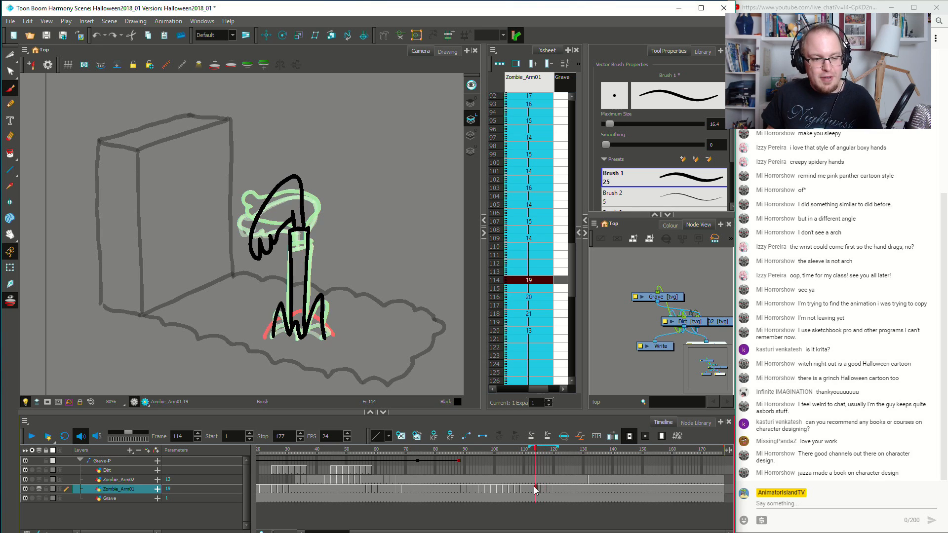
pyautogui.moveTo(316, 157)
pyautogui.mouseDown()
pyautogui.moveTo(241, 178)
pyautogui.moveTo(306, 179)
pyautogui.moveTo(278, 171)
pyautogui.mouseUp()
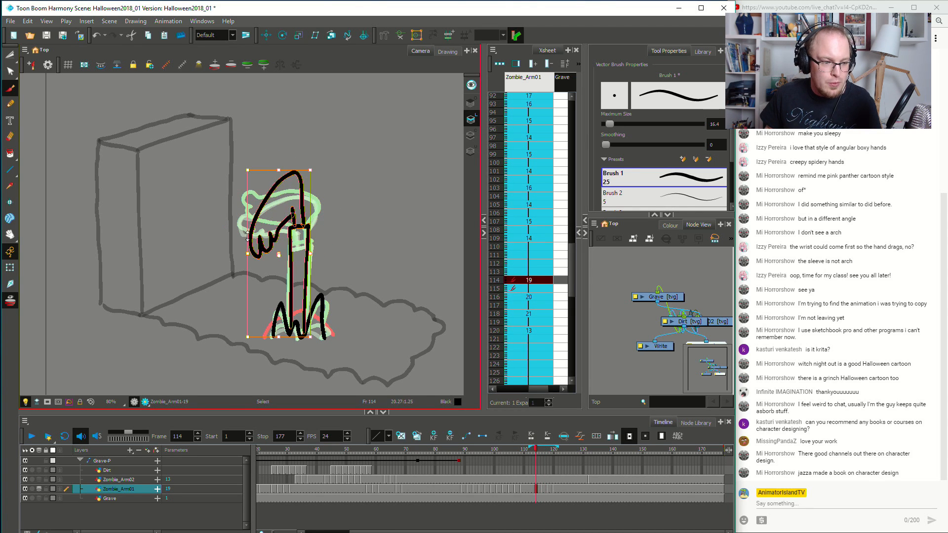
pyautogui.moveTo(249, 257); pyautogui.dragTo(251, 256)
pyautogui.moveTo(313, 255); pyautogui.dragTo(314, 256)
pyautogui.moveTo(357, 171)
pyautogui.mouseDown()
pyautogui.moveTo(333, 240)
pyautogui.moveTo(346, 230)
pyautogui.mouseUp()
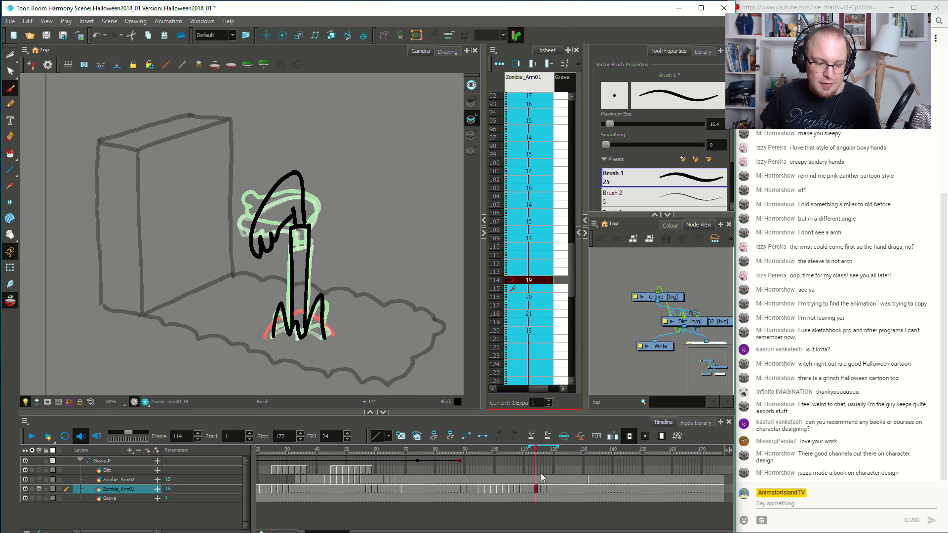
# Compare the stretched Zombie_Arm01 drawing with its neighbouring poses and play back the burst from frame 74
pyautogui.click(544, 490)
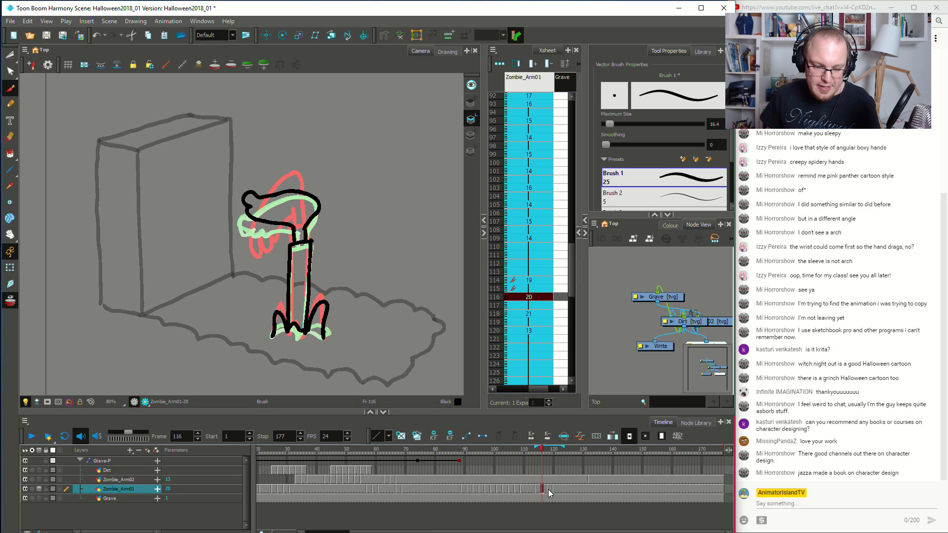
pyautogui.click(548, 490)
pyautogui.click(554, 490)
pyautogui.click(534, 492)
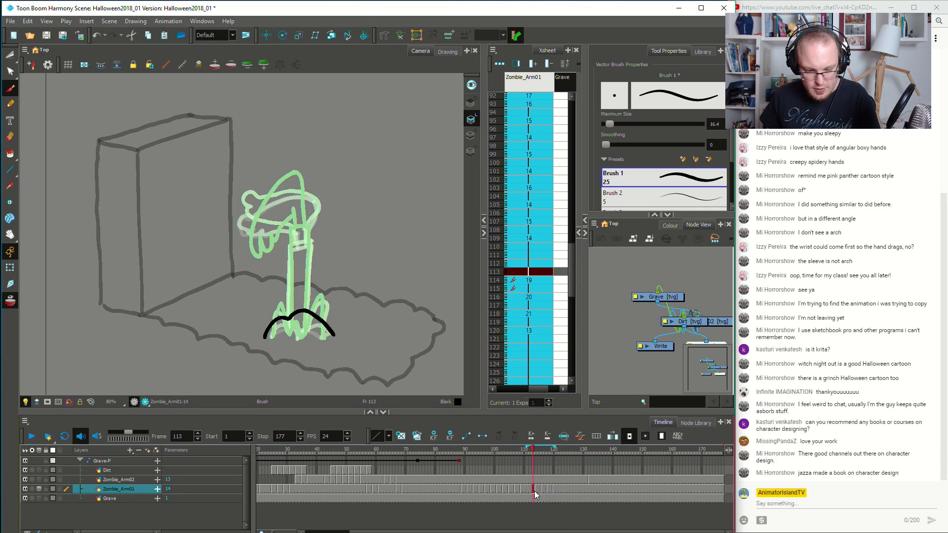
pyautogui.moveTo(534, 492); pyautogui.dragTo(440, 489)
pyautogui.press('Return')
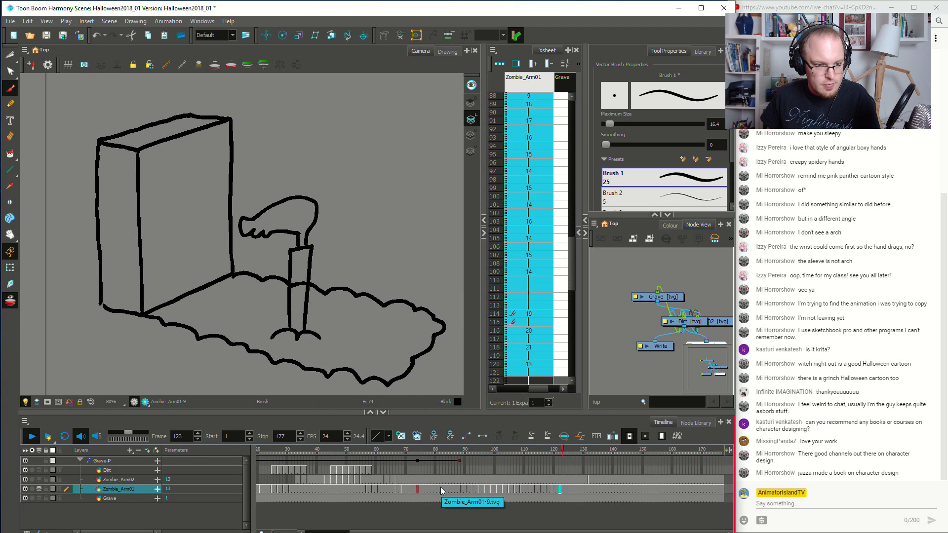
# Create a blank drawing on the Dirt layer at frame 114 and check the adjacent frames
pyautogui.click(538, 489)
pyautogui.click(536, 472)
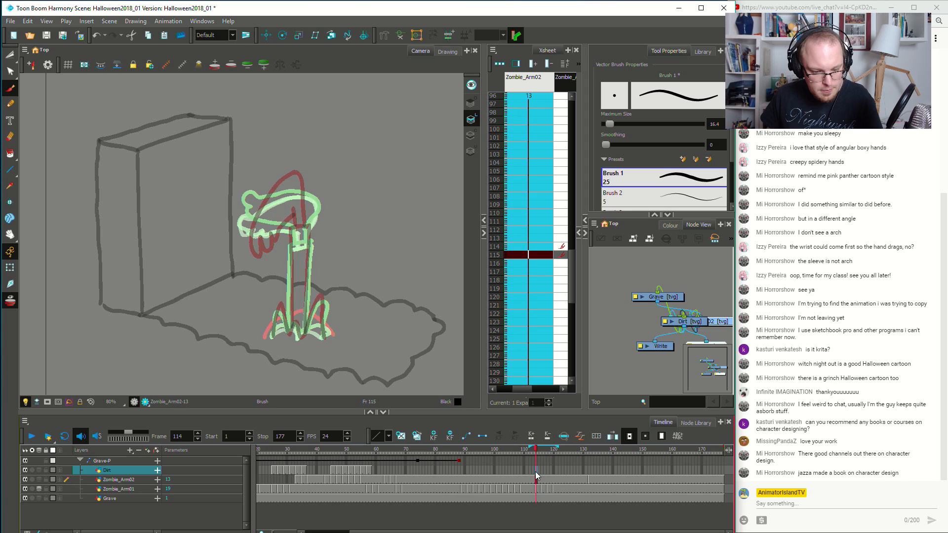
pyautogui.click(417, 436)
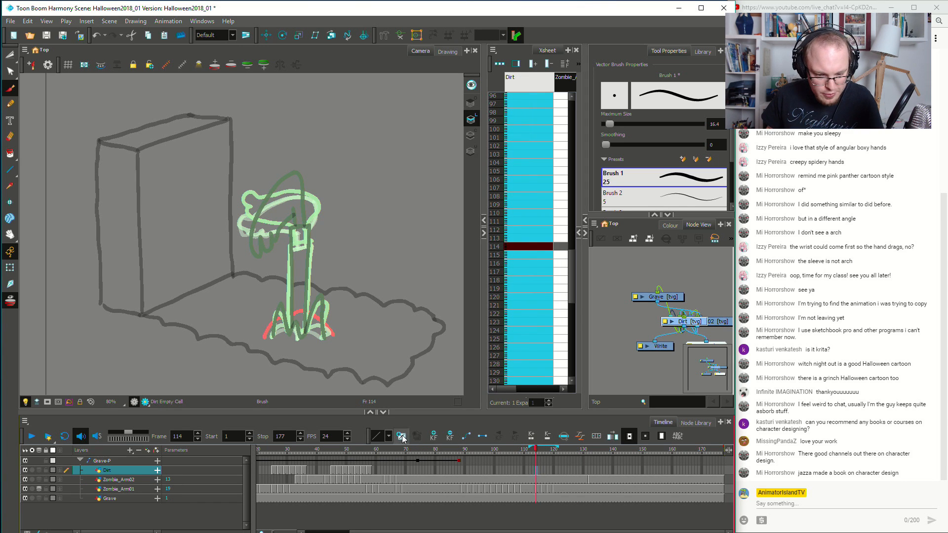
pyautogui.click(540, 470)
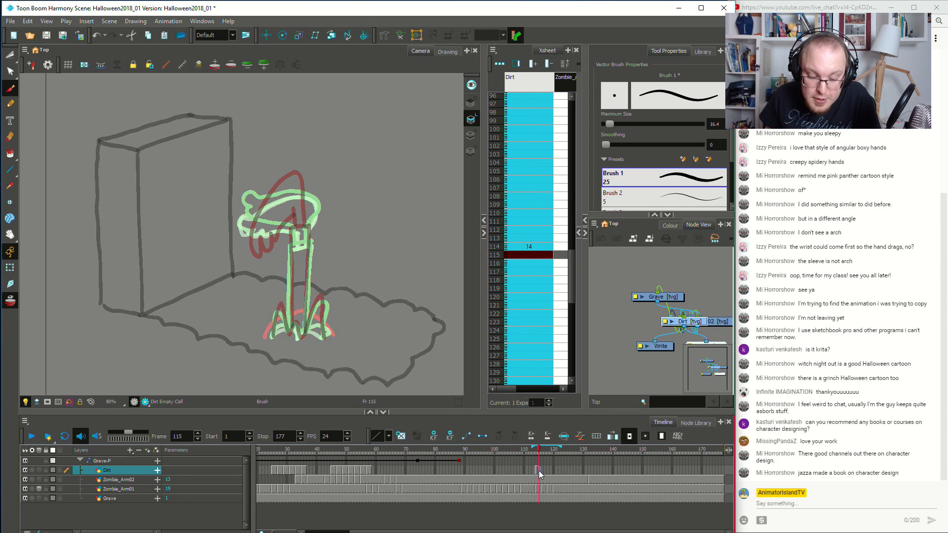
pyautogui.press(',')
pyautogui.press(',')
pyautogui.press(',')
pyautogui.press('.')
# Turn off the light table so all layers show at full strength, and return to the Dirt drawing at frame 114
pyautogui.click(535, 485)
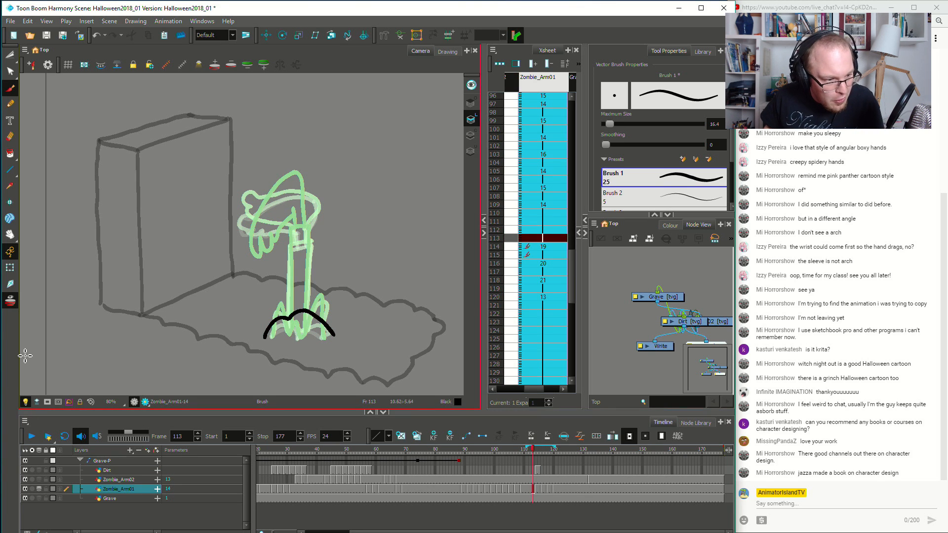
pyautogui.click(25, 402)
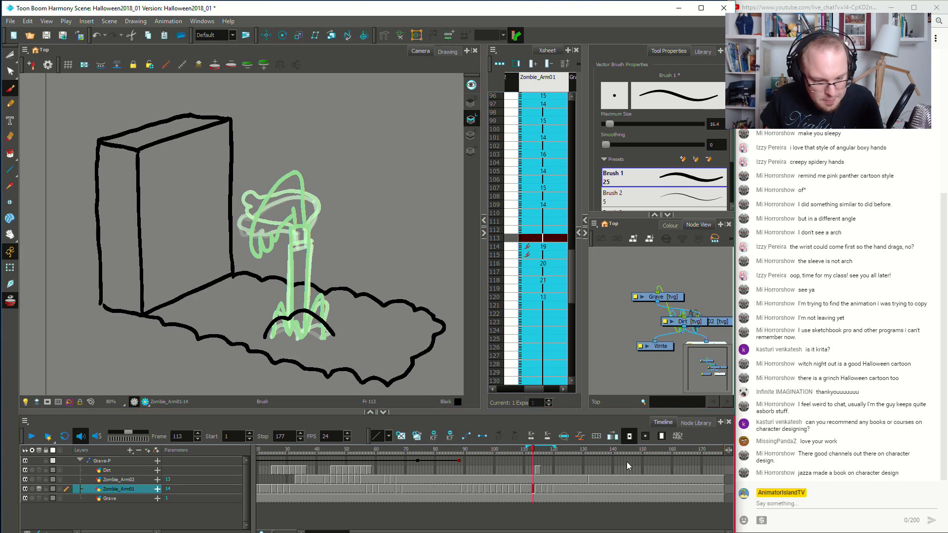
pyautogui.click(538, 472)
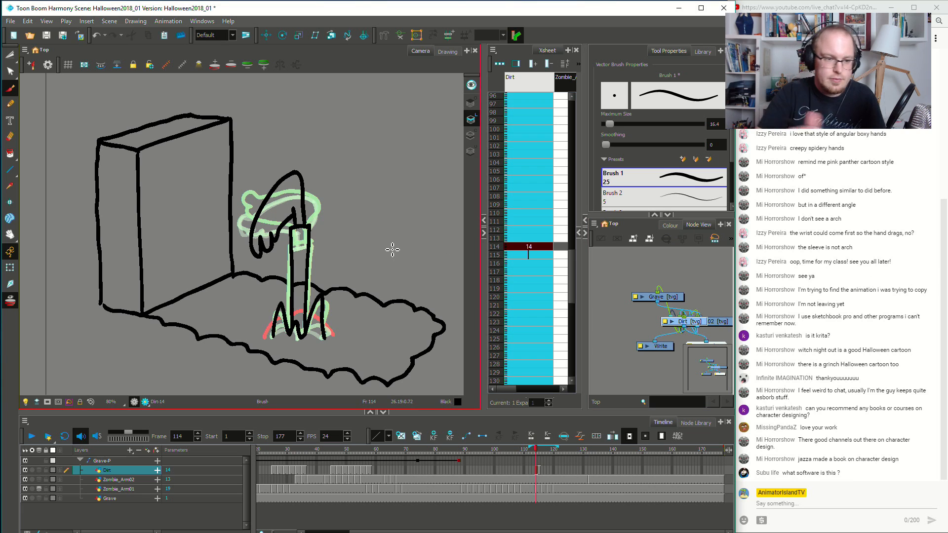
# Sketch dirt on the Dirt layer at frame 114: a jagged-edged cap over the hand and small oval clumps around the arm
pyautogui.moveTo(287, 172)
pyautogui.mouseDown()
pyautogui.moveTo(278, 199)
pyautogui.moveTo(291, 193)
pyautogui.moveTo(305, 207)
pyautogui.mouseUp()
pyautogui.hotkey('ctrl', 'z')
pyautogui.moveTo(284, 169)
pyautogui.mouseDown()
pyautogui.moveTo(275, 183)
pyautogui.moveTo(287, 213)
pyautogui.moveTo(319, 197)
pyautogui.moveTo(296, 166)
pyautogui.moveTo(269, 190)
pyautogui.mouseUp()
pyautogui.moveTo(273, 273)
pyautogui.mouseDown()
pyautogui.moveTo(271, 245)
pyautogui.moveTo(270, 269)
pyautogui.mouseUp()
pyautogui.hotkey('ctrl', 'z')
pyautogui.moveTo(321, 242); pyautogui.dragTo(324, 232)
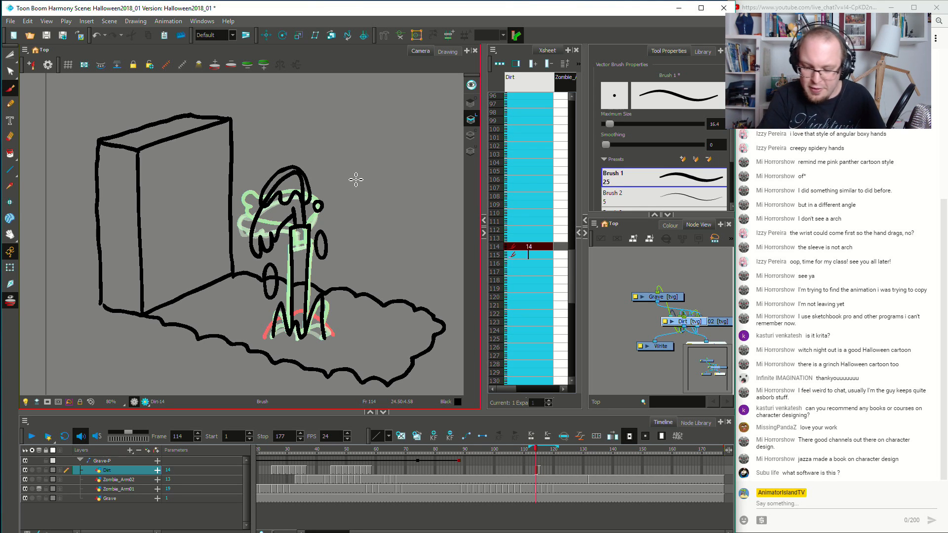
# Draw the dirt at frame 116 with the jagged cap lifted above the hand and three round clumps spreading around the wrist
pyautogui.click(544, 472)
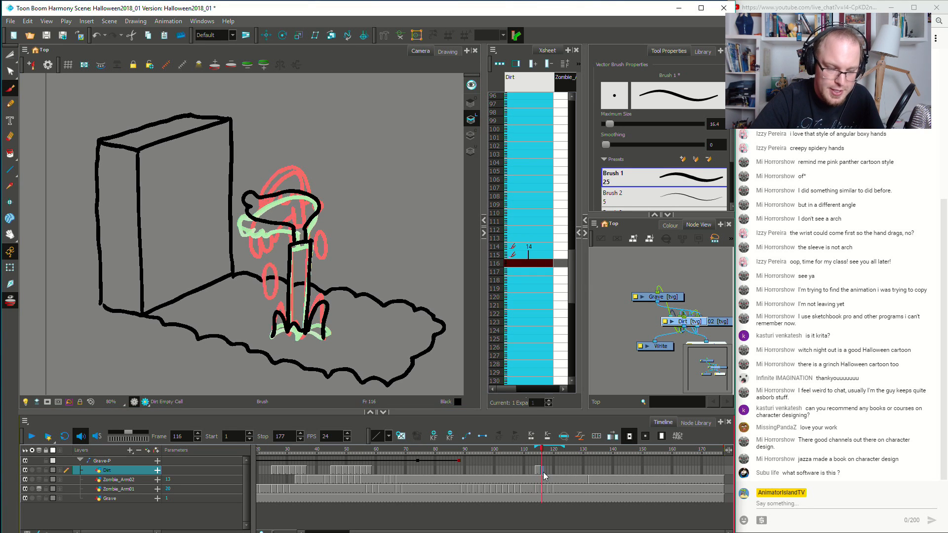
pyautogui.click(537, 471)
pyautogui.click(539, 472)
pyautogui.click(541, 471)
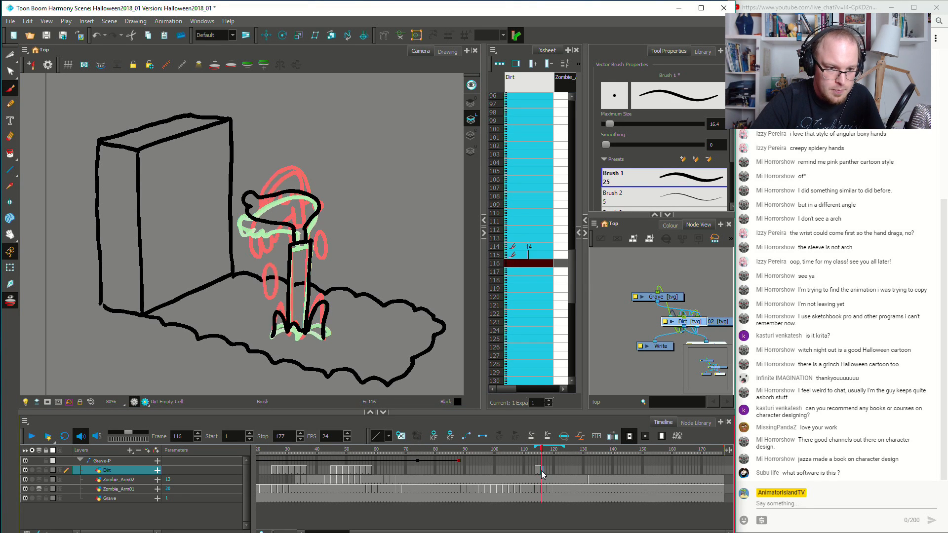
pyautogui.moveTo(269, 181)
pyautogui.mouseDown()
pyautogui.moveTo(303, 185)
pyautogui.moveTo(319, 172)
pyautogui.moveTo(301, 159)
pyautogui.moveTo(268, 180)
pyautogui.moveTo(319, 177)
pyautogui.moveTo(300, 156)
pyautogui.moveTo(273, 159)
pyautogui.mouseUp()
pyautogui.hotkey('ctrl', 'z')
pyautogui.moveTo(329, 201); pyautogui.dragTo(336, 201)
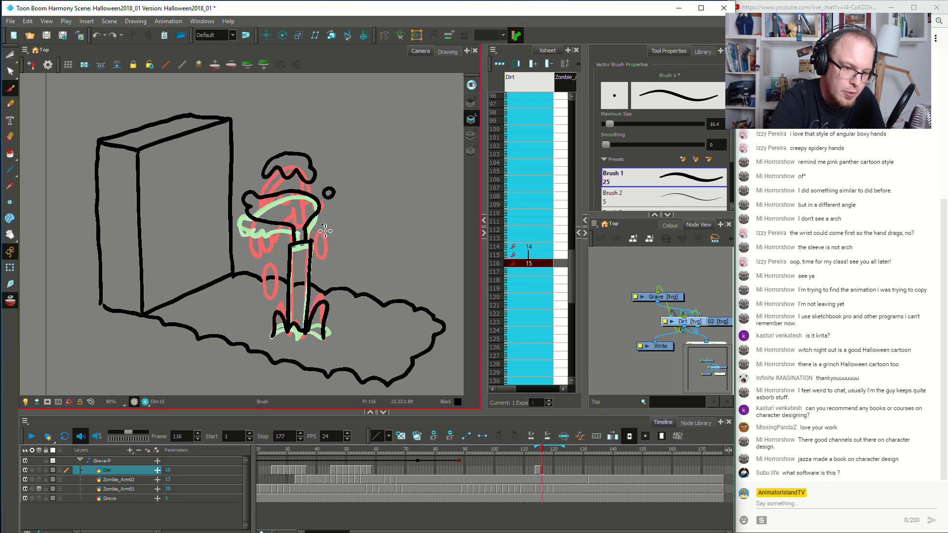
pyautogui.moveTo(326, 231); pyautogui.dragTo(334, 232)
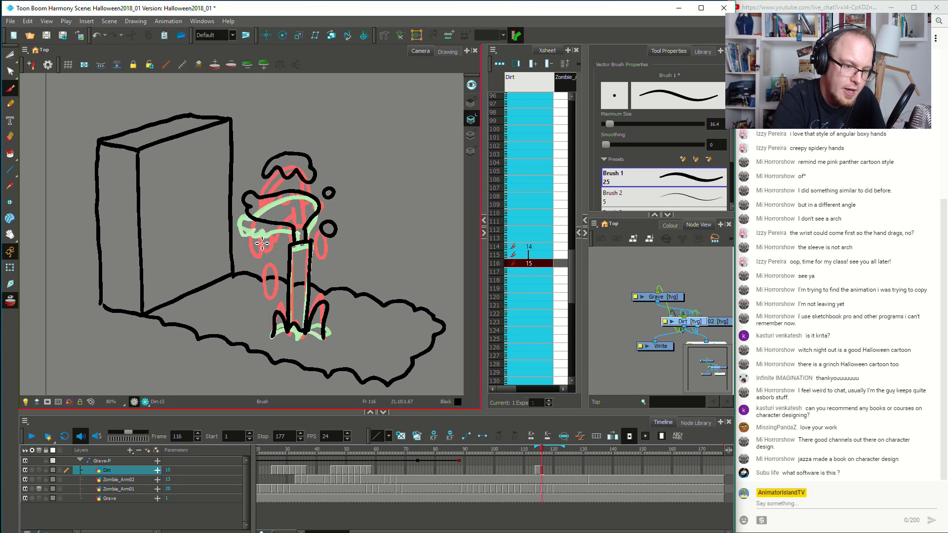
pyautogui.moveTo(265, 245)
pyautogui.mouseDown()
pyautogui.moveTo(276, 242)
pyautogui.moveTo(259, 250)
pyautogui.moveTo(267, 237)
pyautogui.mouseUp()
pyautogui.hotkey('ctrl', 'z')
pyautogui.hotkey('ctrl', 'z')
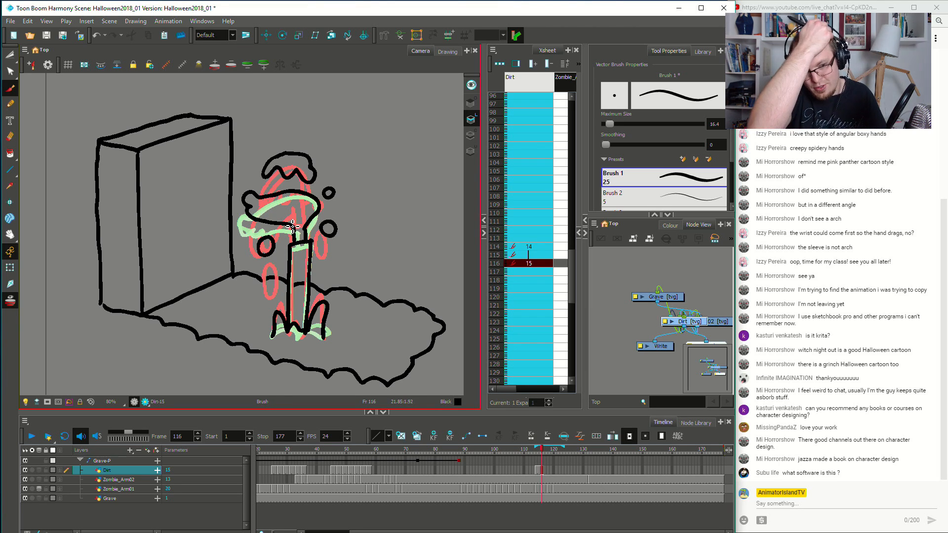
# Hold the frame 116 dirt through frame 117 and draw frame 118 with a flatter, wider cap and clumps drifting outward
pyautogui.click(546, 471)
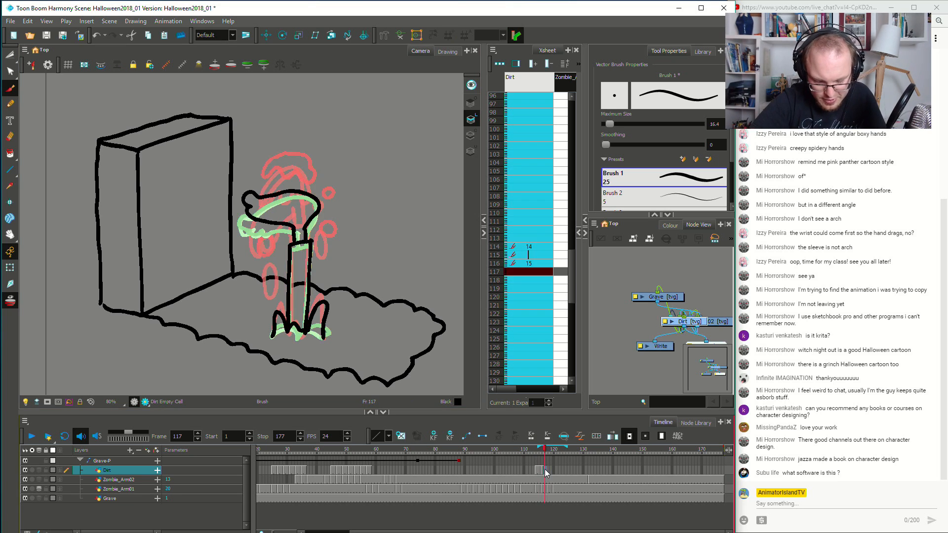
pyautogui.click(548, 470)
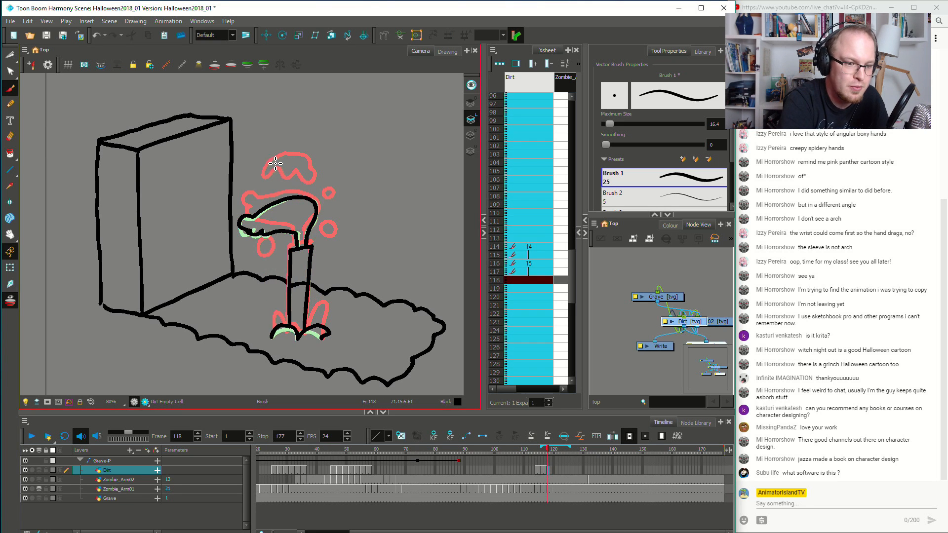
pyautogui.moveTo(270, 167)
pyautogui.mouseDown()
pyautogui.moveTo(261, 179)
pyautogui.moveTo(317, 173)
pyautogui.moveTo(270, 165)
pyautogui.mouseUp()
pyautogui.moveTo(333, 188); pyautogui.dragTo(334, 187)
pyautogui.hotkey('ctrl', 'z')
pyautogui.moveTo(334, 225)
pyautogui.mouseDown()
pyautogui.moveTo(342, 237)
pyautogui.moveTo(334, 225)
pyautogui.mouseUp()
pyautogui.moveTo(254, 253)
pyautogui.mouseDown()
pyautogui.moveTo(258, 263)
pyautogui.moveTo(273, 257)
pyautogui.moveTo(262, 266)
pyautogui.mouseUp()
pyautogui.hotkey('ctrl', 'z')
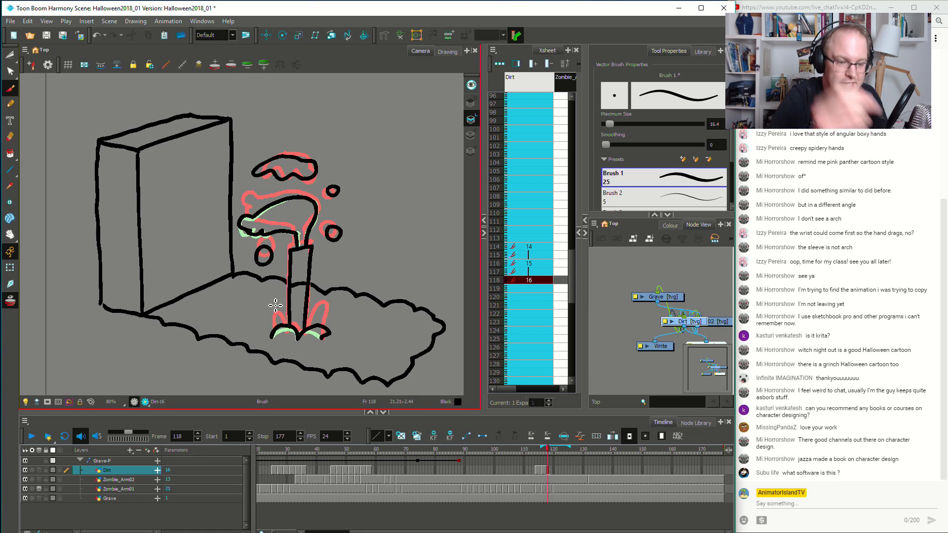
# Hold the frame 118 dirt drawing through frame 119 and preview the dirt motion from frame 114
pyautogui.click(552, 472)
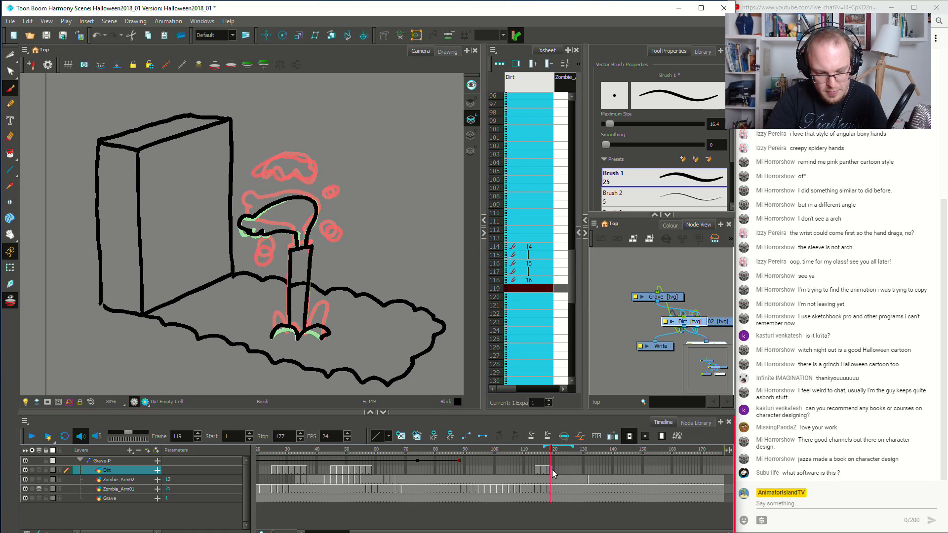
pyautogui.click(553, 469)
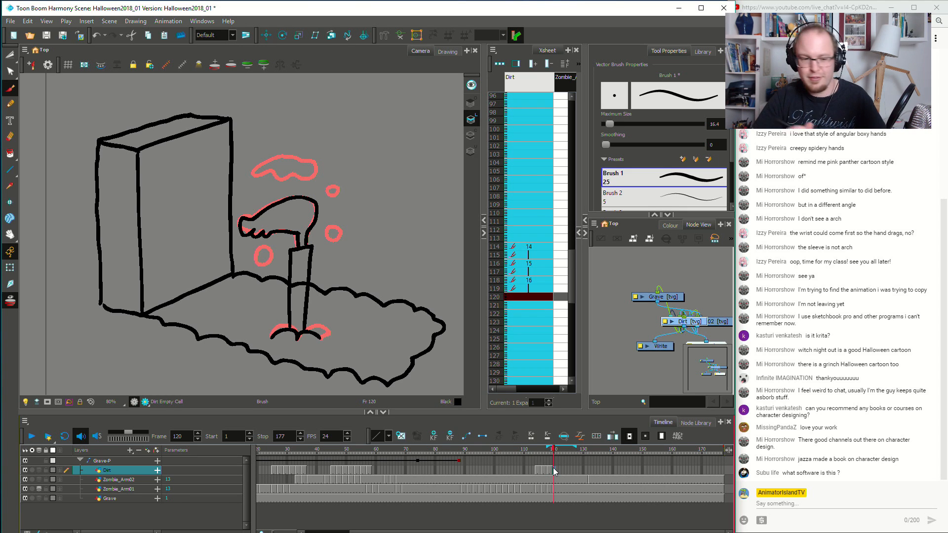
pyautogui.click(535, 467)
pyautogui.press('Return')
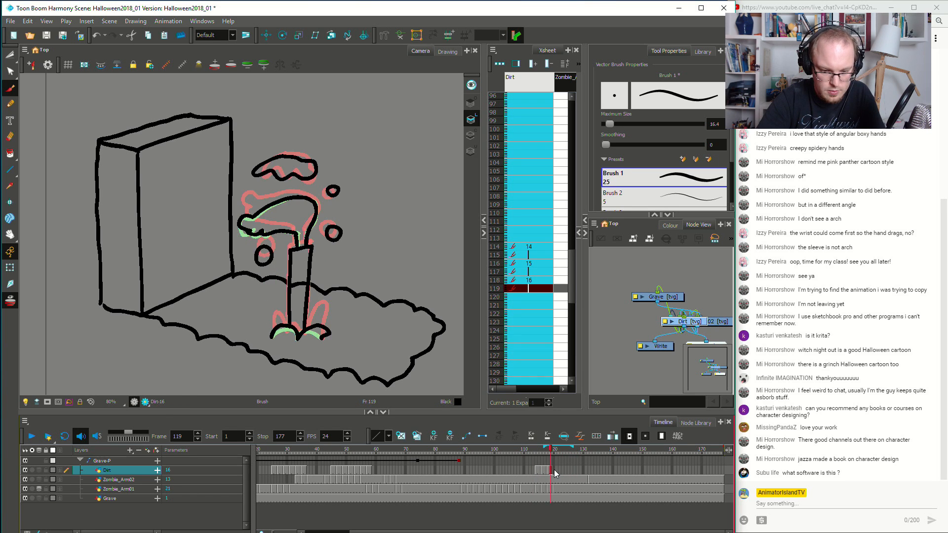
# Draw the dirt at frame 120 with the cap split into two pieces and the side clumps starting to fall
pyautogui.click(554, 470)
pyautogui.moveTo(342, 252); pyautogui.dragTo(332, 239)
pyautogui.hotkey('ctrl', 'z')
pyautogui.moveTo(262, 284)
pyautogui.mouseDown()
pyautogui.moveTo(265, 269)
pyautogui.moveTo(271, 282)
pyautogui.mouseUp()
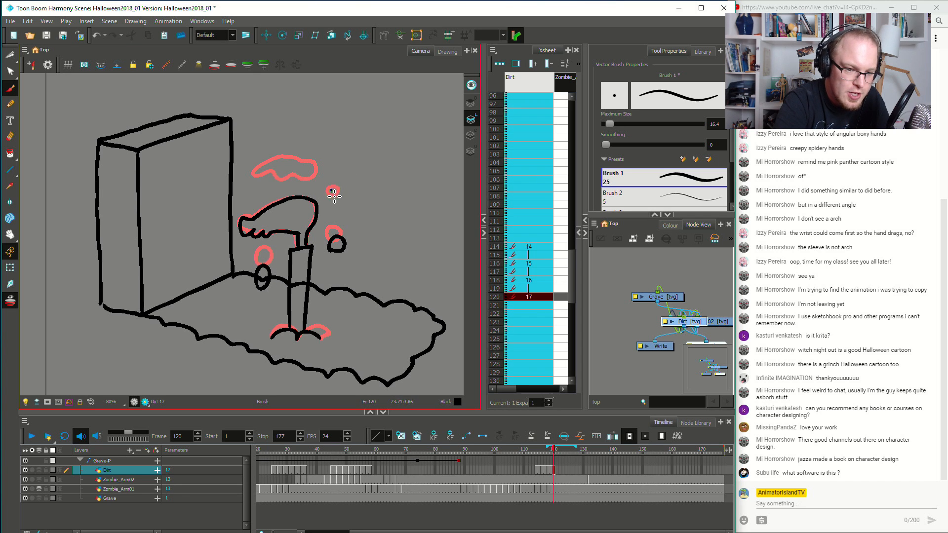
pyautogui.moveTo(278, 171)
pyautogui.mouseDown()
pyautogui.moveTo(260, 183)
pyautogui.moveTo(318, 192)
pyautogui.moveTo(314, 178)
pyautogui.moveTo(284, 164)
pyautogui.moveTo(269, 184)
pyautogui.moveTo(283, 181)
pyautogui.moveTo(285, 157)
pyautogui.mouseUp()
pyautogui.hotkey('ctrl', 'z')
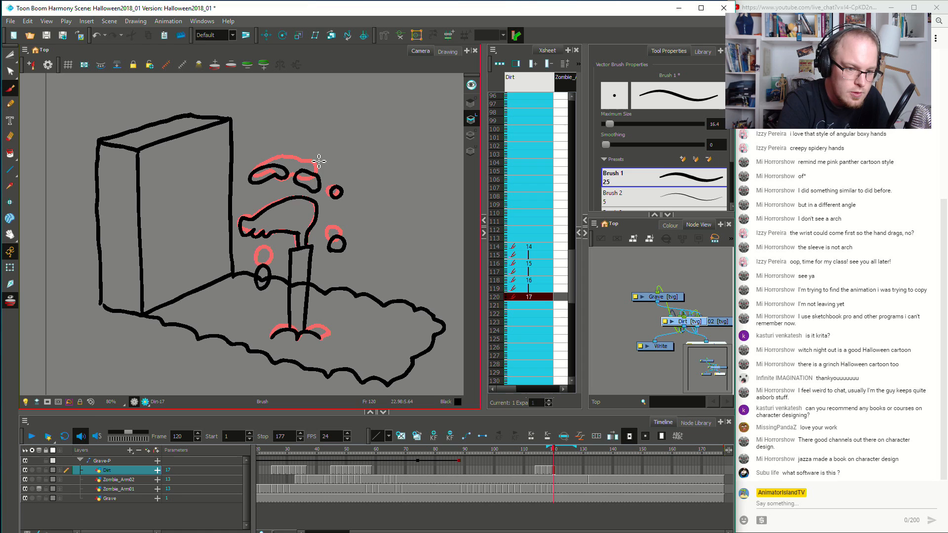
# Hold the frame 120 dirt through frame 121 and draw frame 122 with all clumps lower and one half sunk into the ground
pyautogui.press('.')
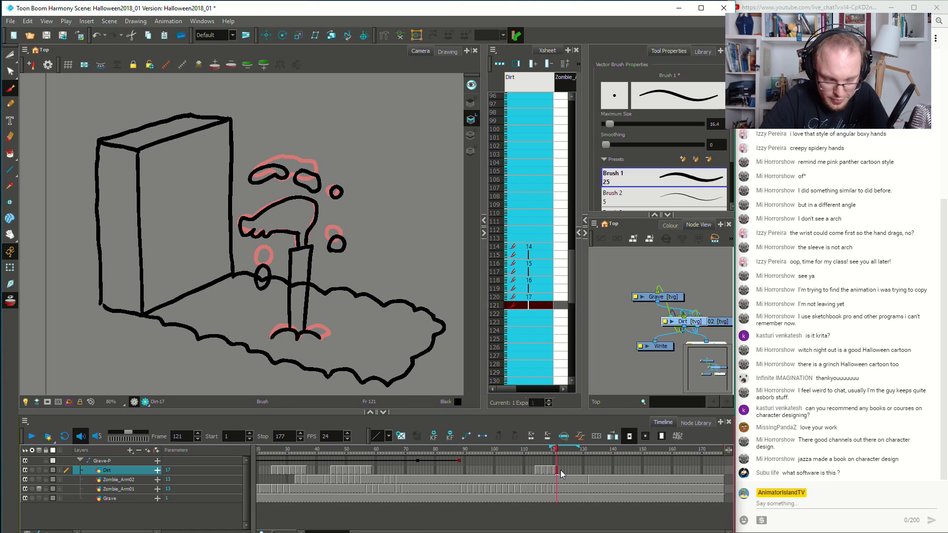
pyautogui.click(560, 471)
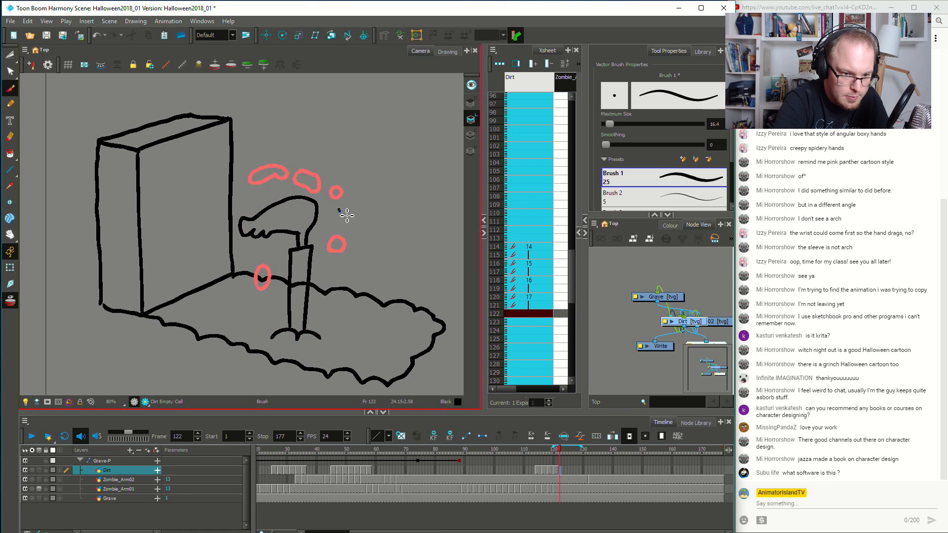
pyautogui.moveTo(344, 217); pyautogui.dragTo(341, 214)
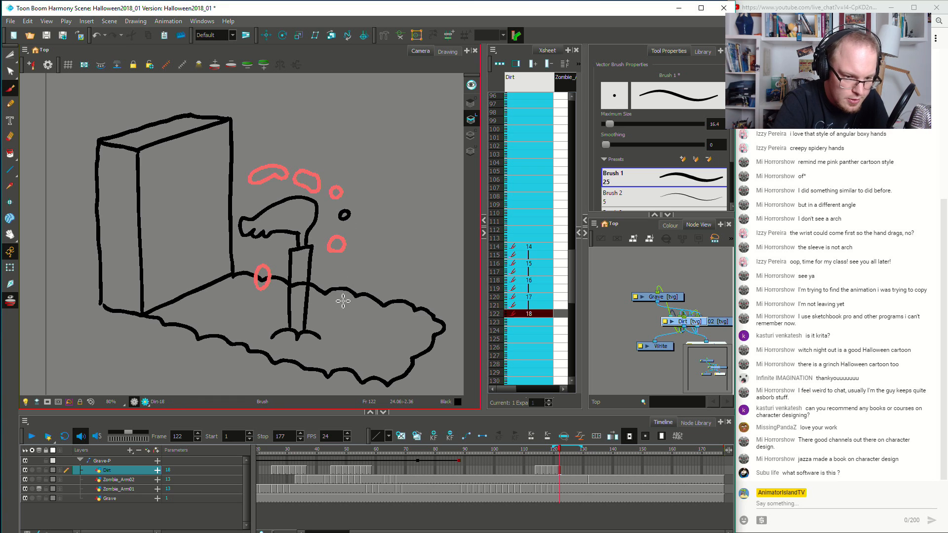
pyautogui.moveTo(348, 278); pyautogui.dragTo(345, 276)
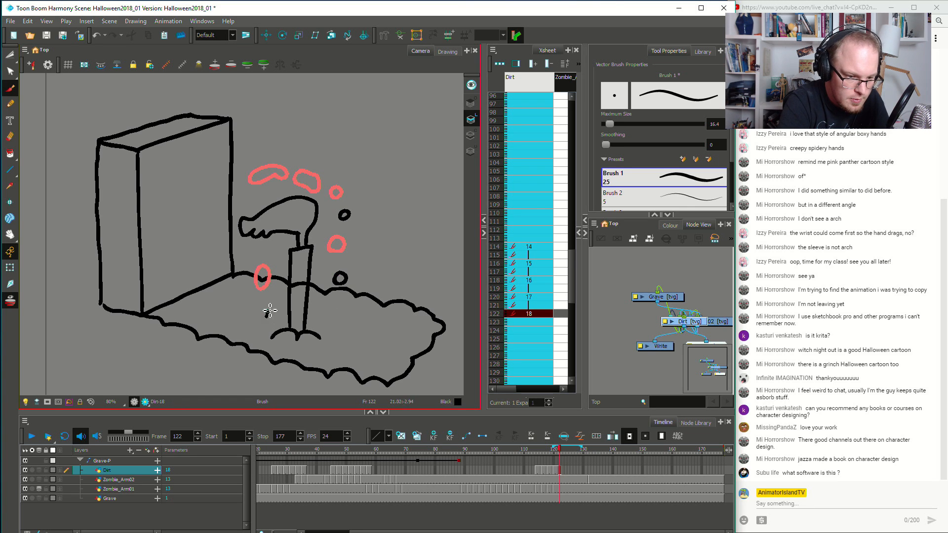
pyautogui.moveTo(255, 325); pyautogui.dragTo(269, 324)
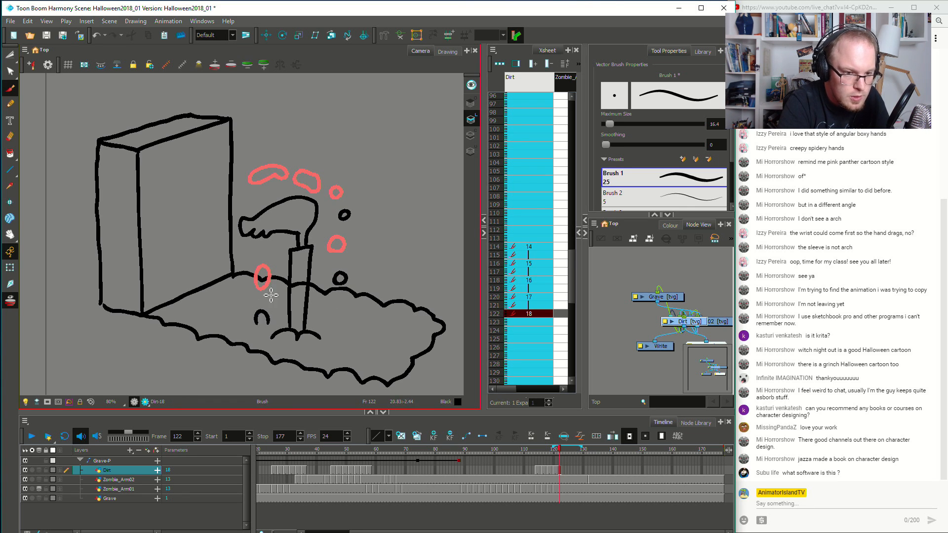
pyautogui.moveTo(302, 183)
pyautogui.mouseDown()
pyautogui.moveTo(320, 198)
pyautogui.moveTo(322, 187)
pyautogui.moveTo(305, 178)
pyautogui.moveTo(307, 197)
pyautogui.moveTo(328, 195)
pyautogui.moveTo(303, 187)
pyautogui.moveTo(328, 205)
pyautogui.moveTo(318, 191)
pyautogui.moveTo(256, 201)
pyautogui.moveTo(268, 208)
pyautogui.moveTo(283, 192)
pyautogui.moveTo(263, 201)
pyautogui.moveTo(294, 188)
pyautogui.mouseUp()
pyautogui.hotkey('ctrl', 'z')
pyautogui.hotkey('ctrl', 'z')
pyautogui.hotkey('ctrl', 'z')
# Hold the frame 122 dirt drawing through frame 123 and play back the arm burst, including from frame 86
pyautogui.click(563, 473)
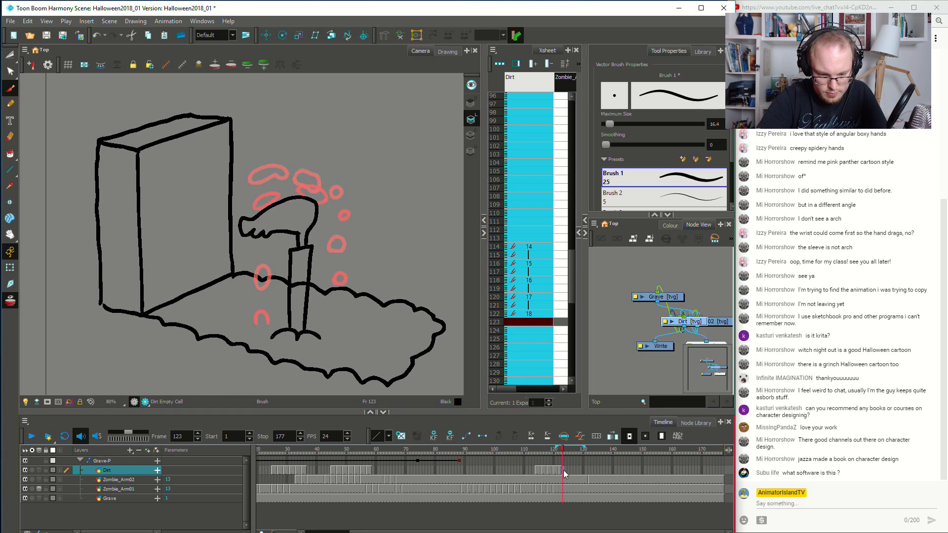
pyautogui.press('Return')
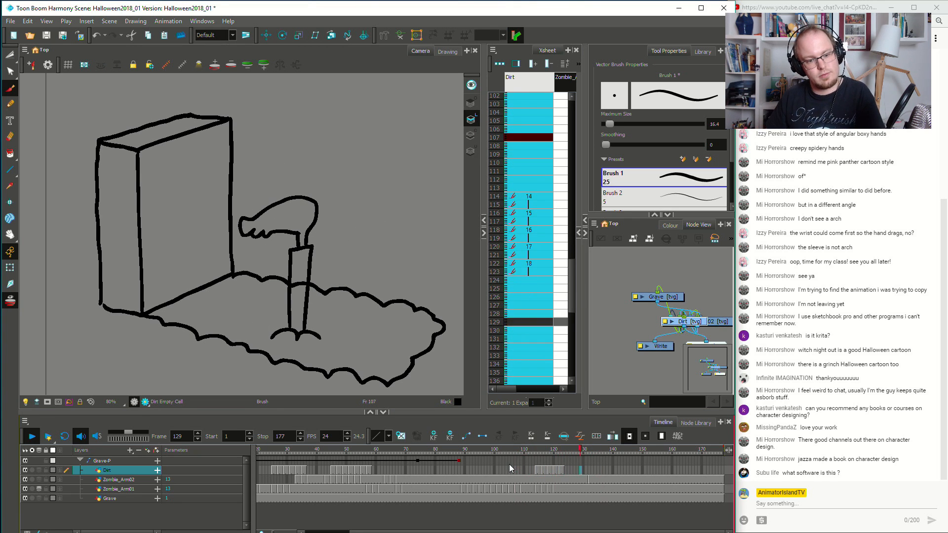
pyautogui.click(453, 479)
pyautogui.press('Return')
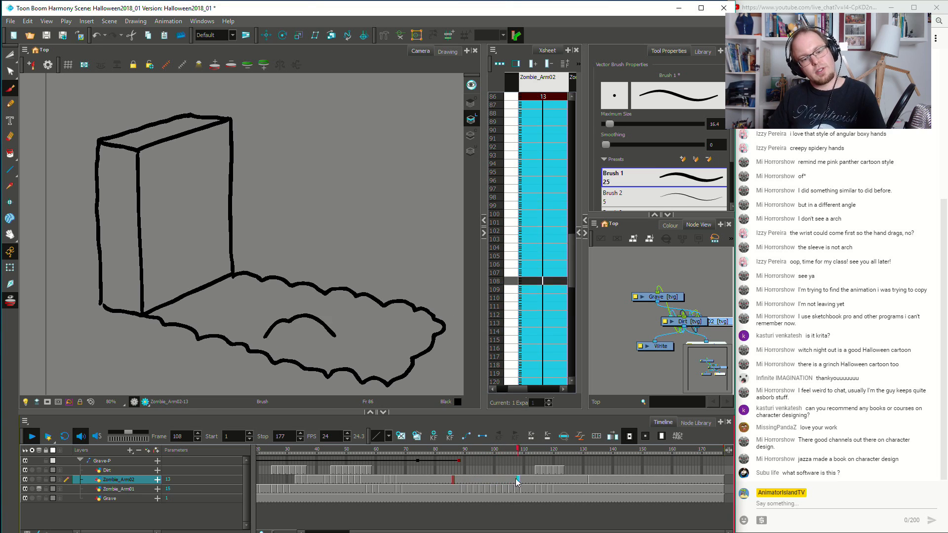
pyautogui.press('Return')
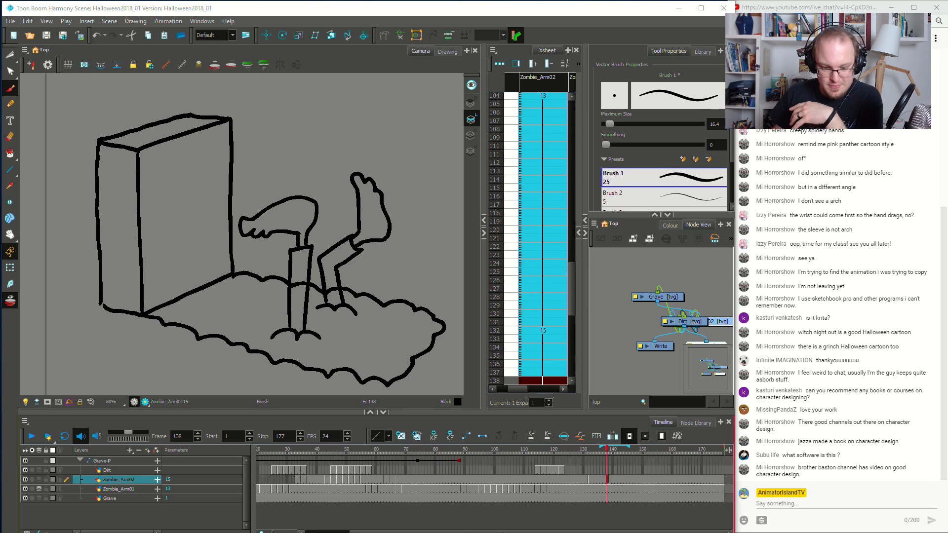
# Replay the burst from frames 104, 109 and 111 to judge the timing of the flying dirt
pyautogui.click(506, 480)
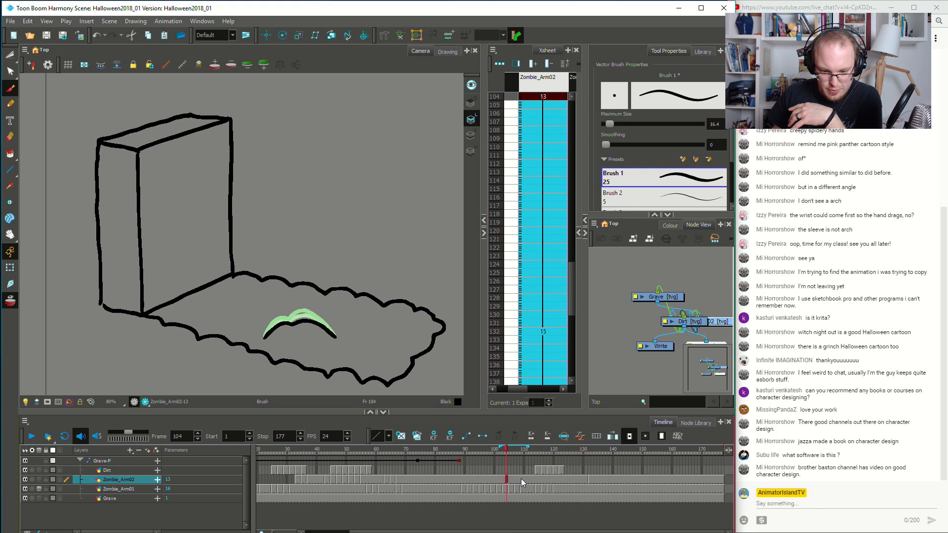
pyautogui.hotkey('shift', 'Return')
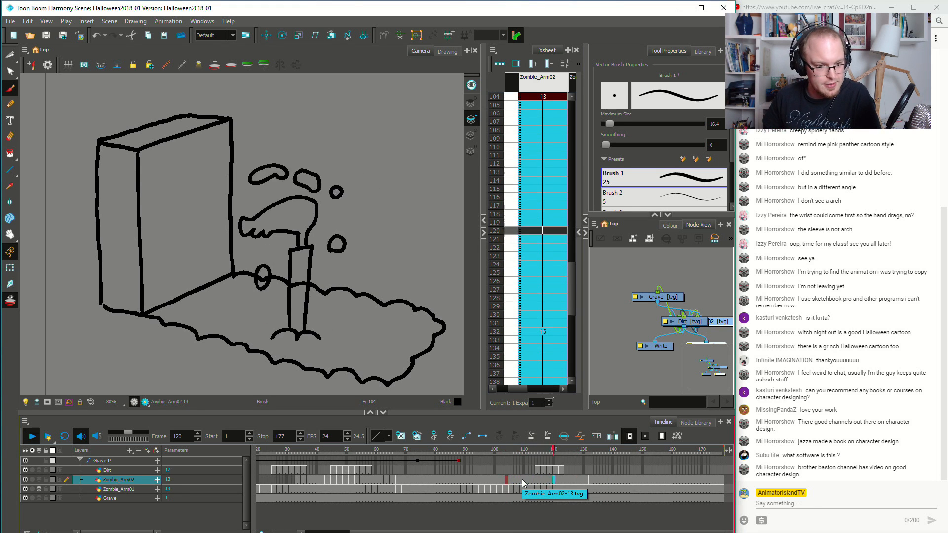
pyautogui.click(523, 480)
pyautogui.hotkey('shift', 'Return')
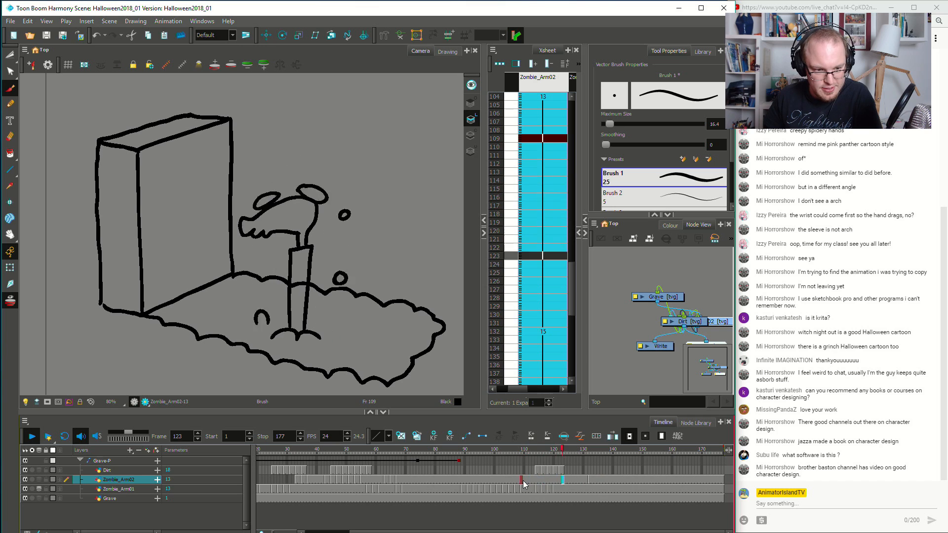
pyautogui.click(542, 481)
pyautogui.hotkey('shift', 'Return')
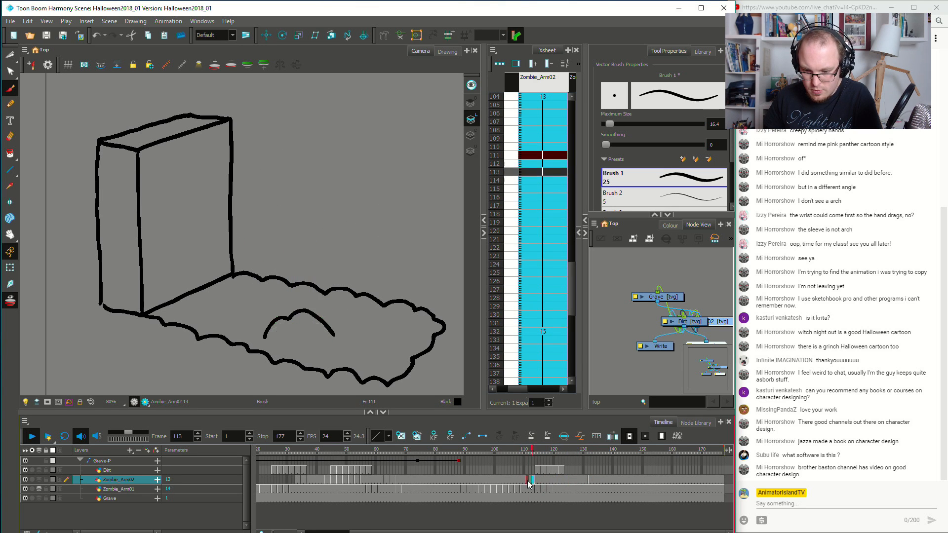
# Draw two falling clumps on the Dirt layer at frame 124, one beside the wrist and one low over the grave mound
pyautogui.click(559, 482)
pyautogui.click(567, 471)
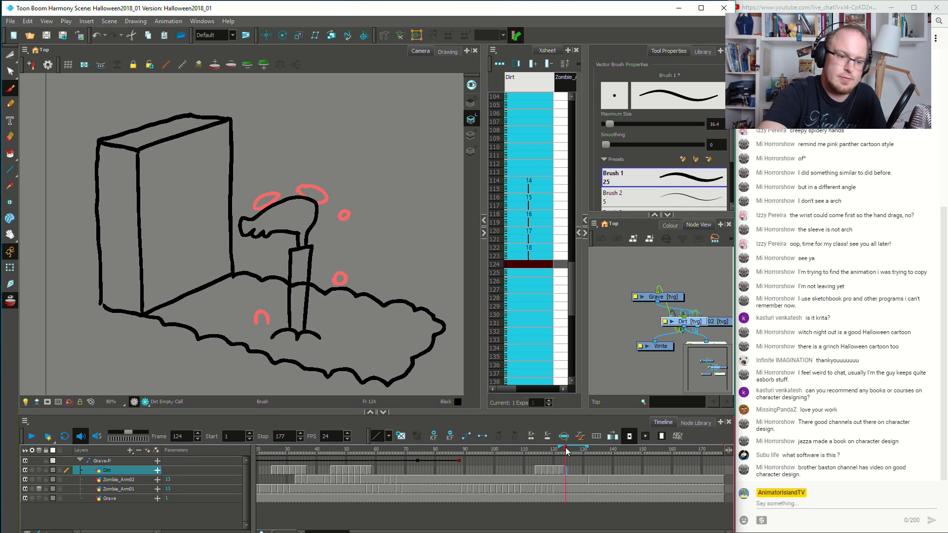
pyautogui.moveTo(330, 234)
pyautogui.mouseDown()
pyautogui.moveTo(318, 226)
pyautogui.moveTo(316, 241)
pyautogui.mouseUp()
pyautogui.hotkey('ctrl', 'z')
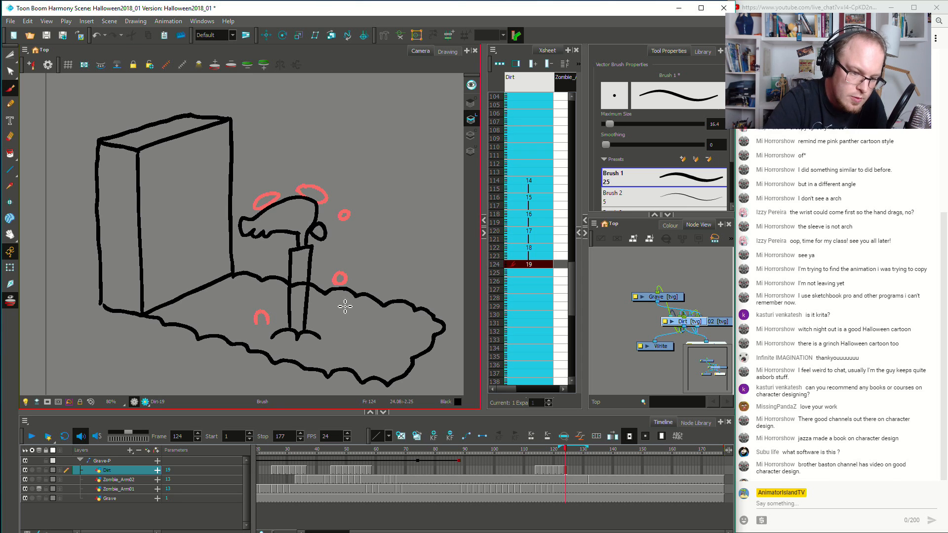
pyautogui.hotkey('alt', 's')
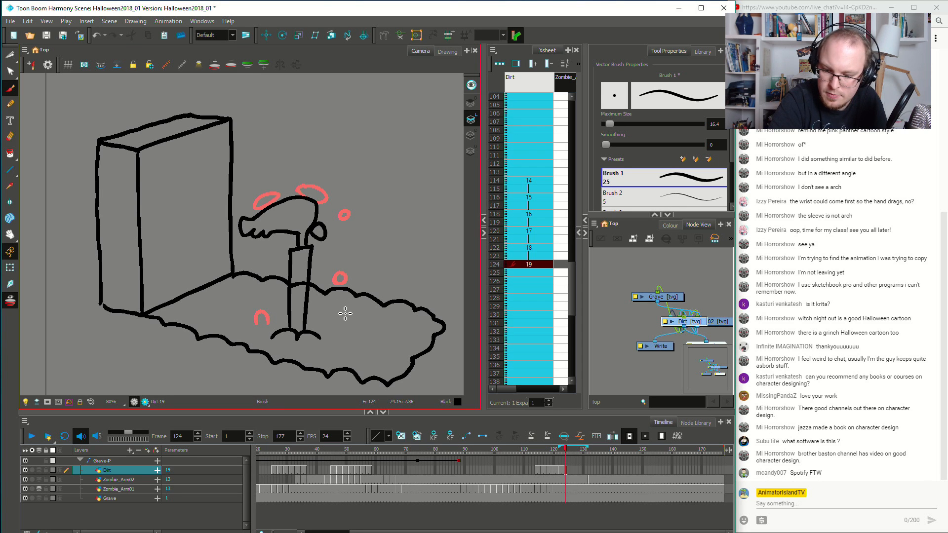
pyautogui.hotkey('alt', 'b')
pyautogui.moveTo(344, 307)
pyautogui.mouseDown()
pyautogui.moveTo(337, 315)
pyautogui.moveTo(344, 307)
pyautogui.mouseUp()
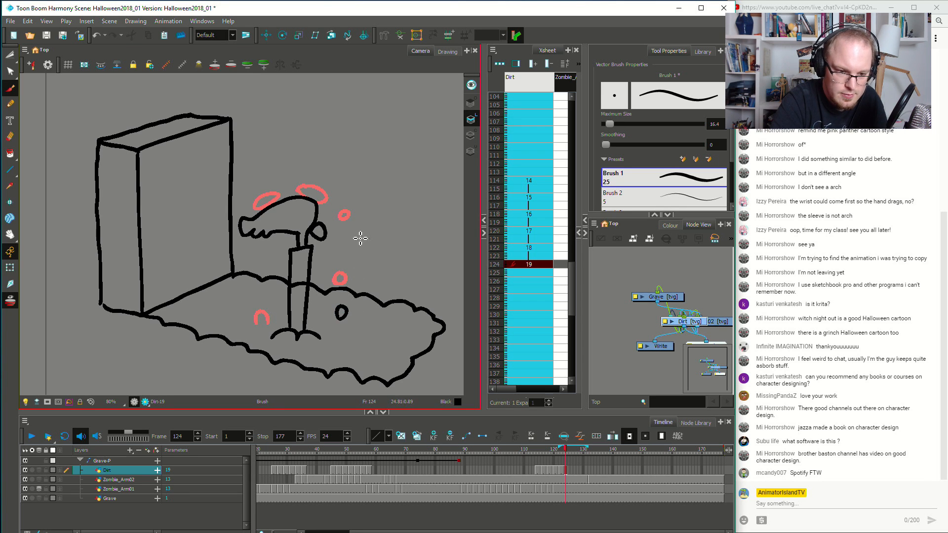
# Add a small round clump further out from the wrist and a slanted oval clump below the hand at frame 124
pyautogui.hotkey('ctrl', 'z')
pyautogui.moveTo(353, 231); pyautogui.dragTo(350, 234)
pyautogui.hotkey('ctrl', 'z')
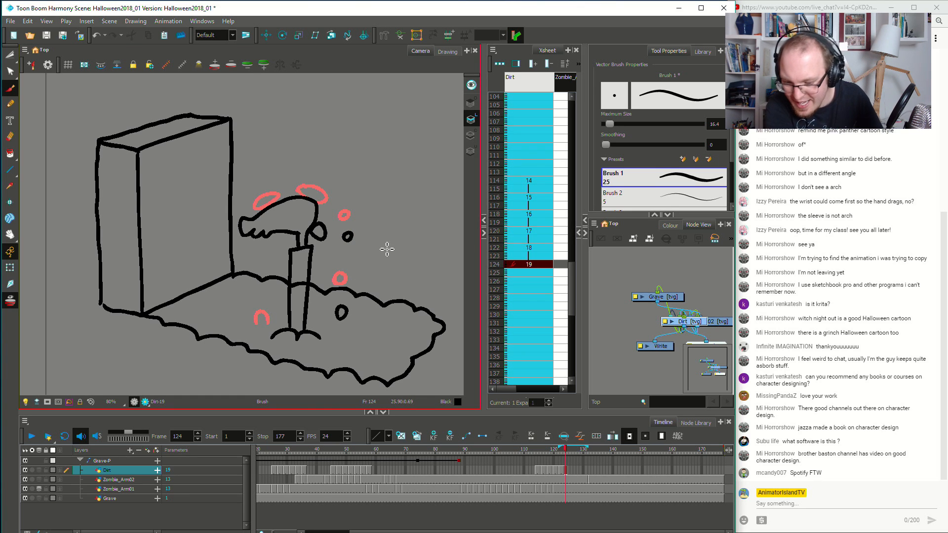
pyautogui.hotkey('ctrl', 'z')
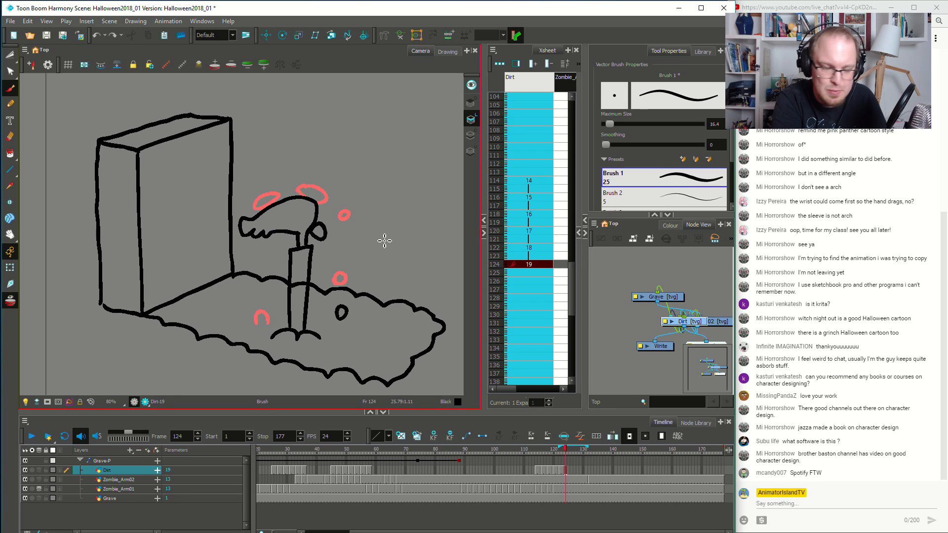
pyautogui.moveTo(347, 231); pyautogui.dragTo(349, 232)
pyautogui.hotkey('ctrl', 'z')
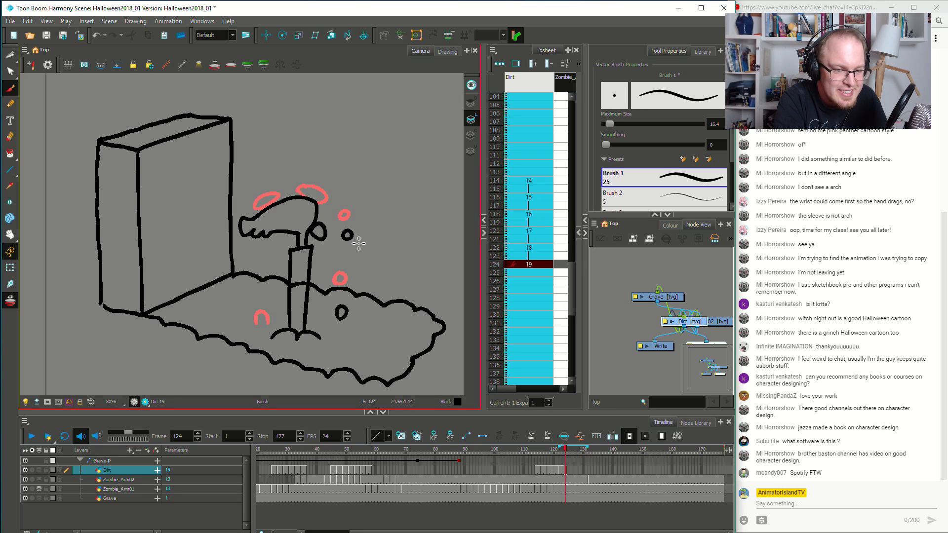
pyautogui.moveTo(264, 243); pyautogui.dragTo(272, 252)
pyautogui.hotkey('ctrl', 'z')
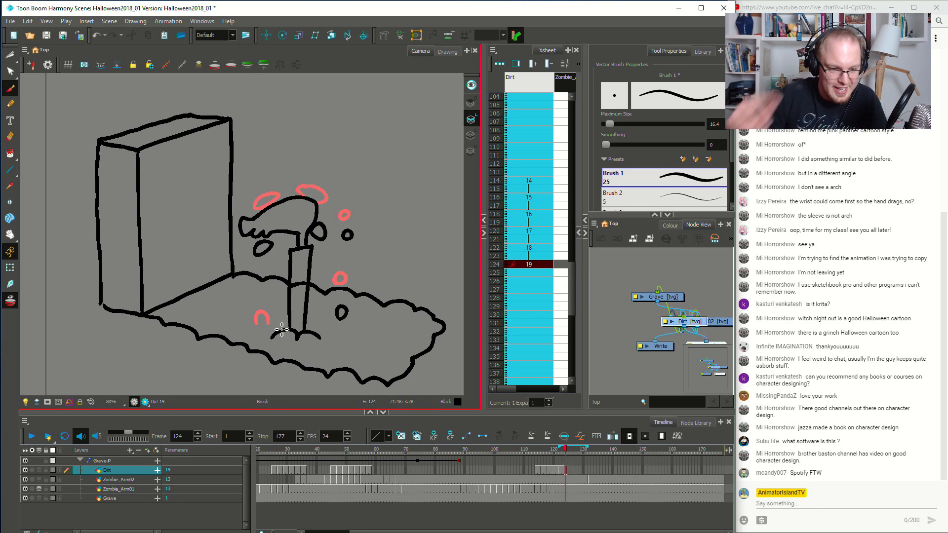
# Hold the frame 124 dirt drawing through frame 125 and play back the arm burst from frames 113 and 111
pyautogui.click(570, 469)
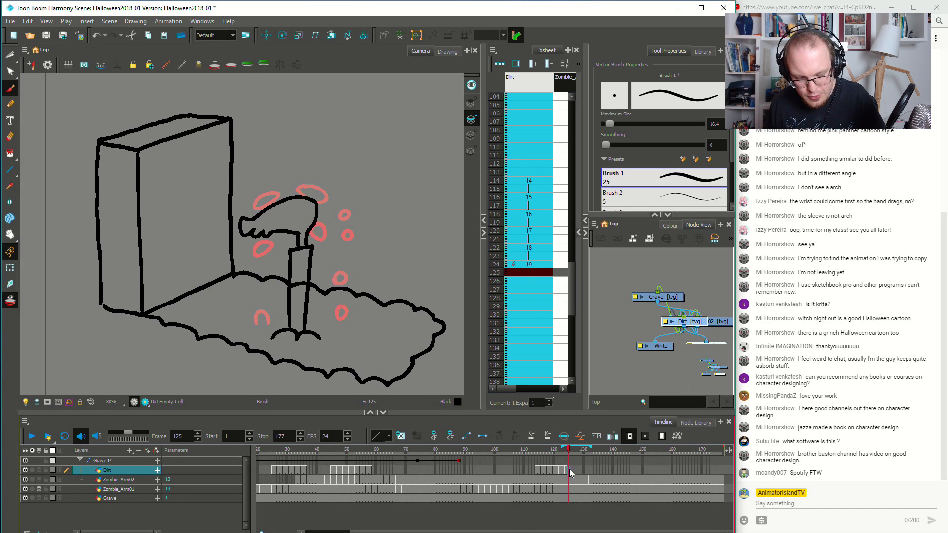
pyautogui.click(534, 473)
pyautogui.press('Return')
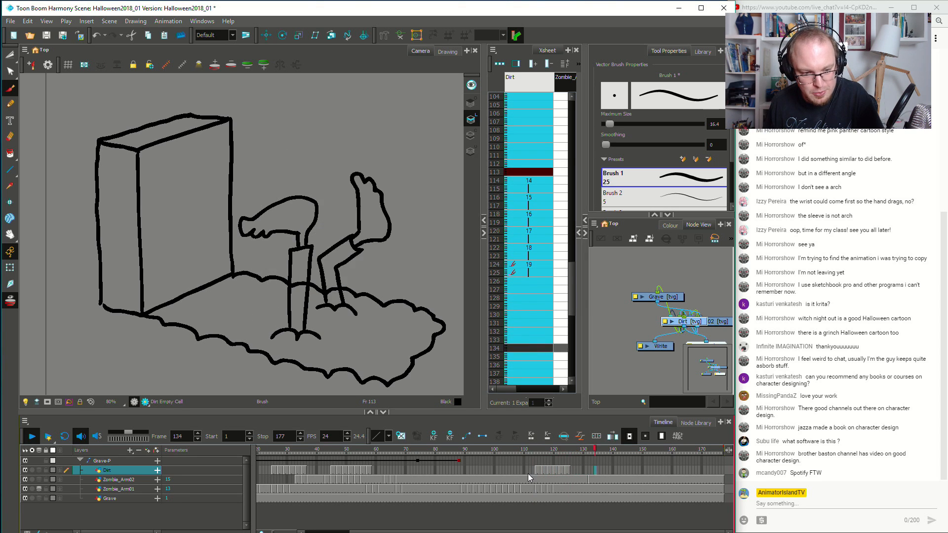
pyautogui.click(528, 473)
pyautogui.press('Return')
# Draw three falling clumps on the Dirt layer at frame 126: two beyond the wrist and one below the hand
pyautogui.click(570, 474)
pyautogui.click(571, 474)
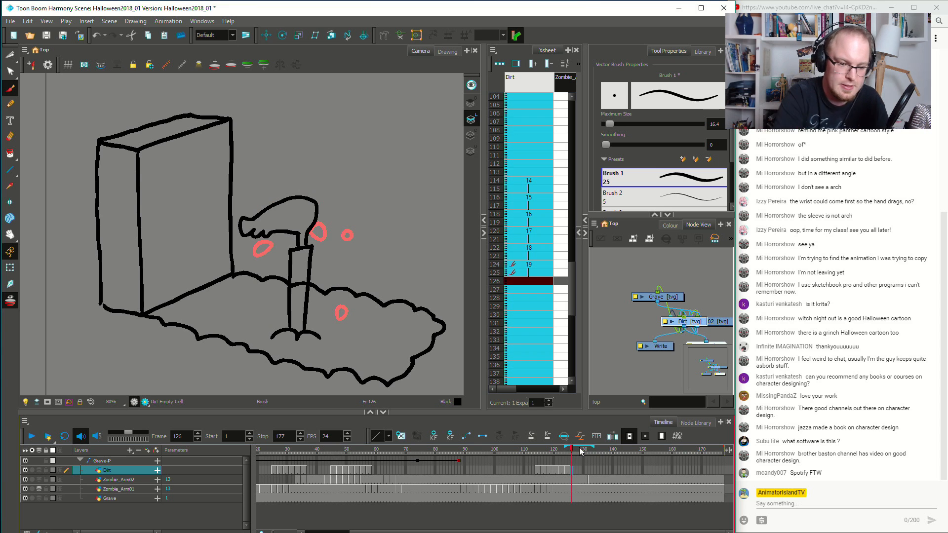
pyautogui.moveTo(351, 257); pyautogui.dragTo(321, 254)
pyautogui.moveTo(259, 282)
pyautogui.mouseDown()
pyautogui.moveTo(272, 282)
pyautogui.moveTo(264, 282)
pyautogui.mouseUp()
pyautogui.hotkey('ctrl', 'z')
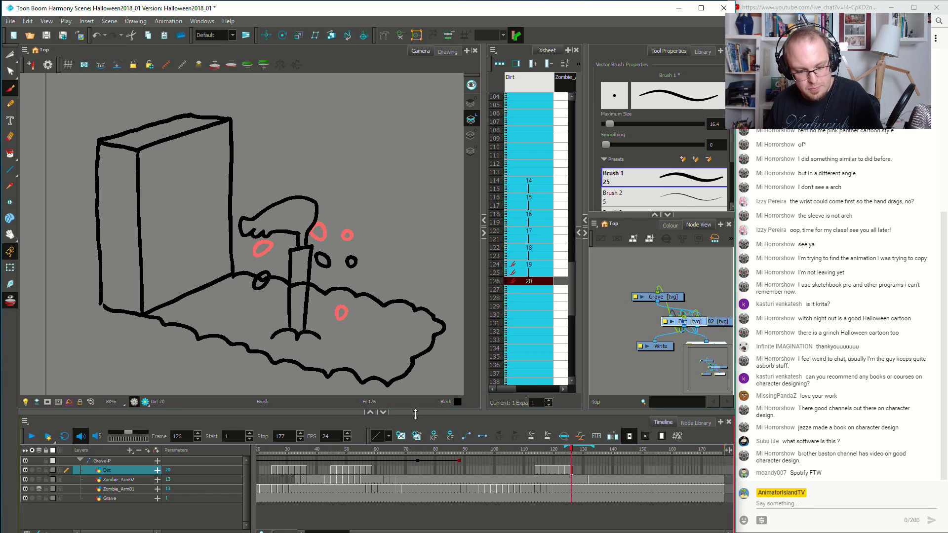
# Hold the frame 126 dirt drawing through frame 127 and play back the burst from frame 111
pyautogui.click(574, 472)
pyautogui.press('F5')
pyautogui.click(526, 473)
pyautogui.hotkey('shift', 'Return')
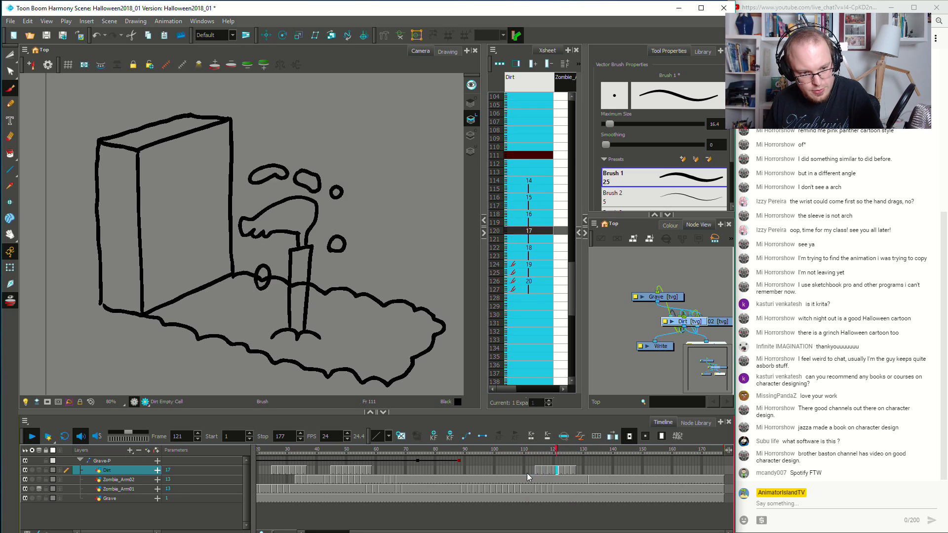
# Draw a slanted oval and two smaller clumps falling over the grave mound at frame 128, and hold the drawing through frame 129
pyautogui.click(576, 470)
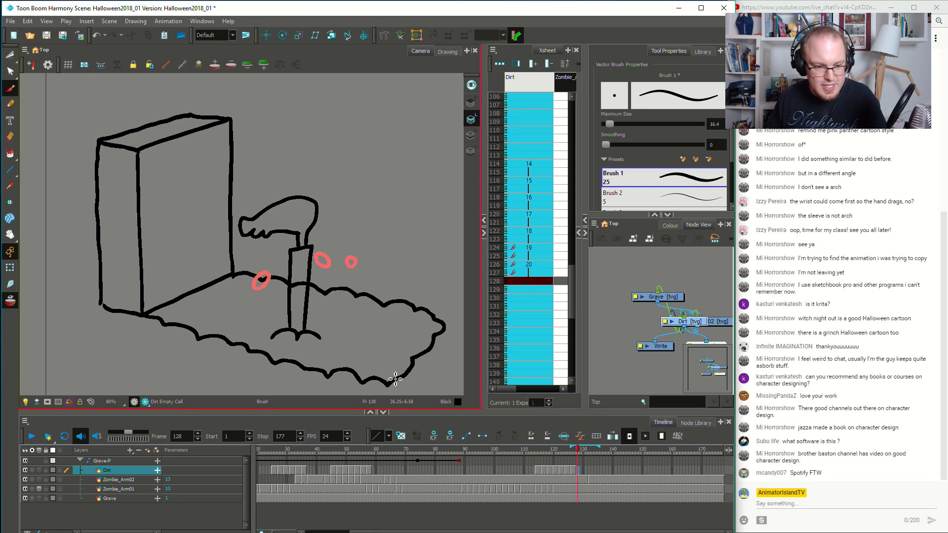
pyautogui.moveTo(257, 314)
pyautogui.mouseDown()
pyautogui.moveTo(264, 302)
pyautogui.moveTo(258, 310)
pyautogui.mouseUp()
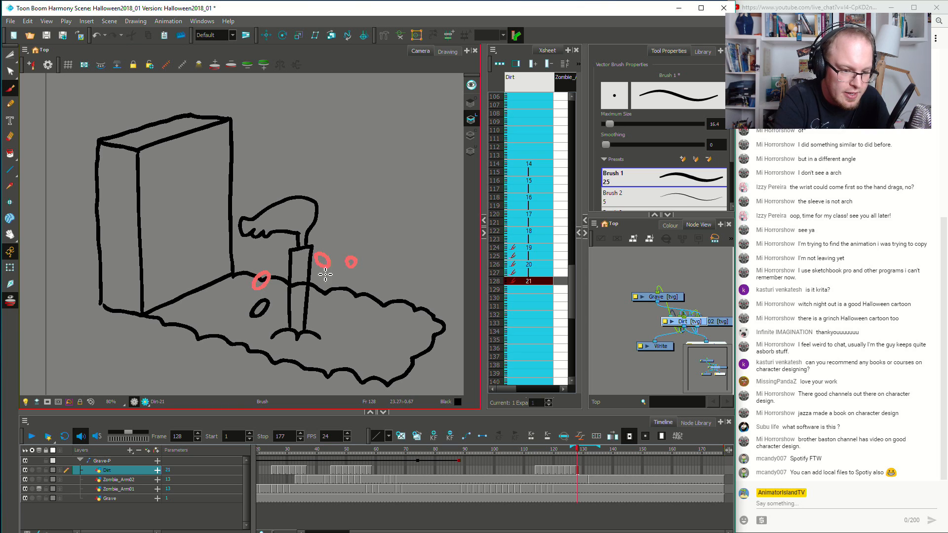
pyautogui.moveTo(326, 292); pyautogui.dragTo(352, 310)
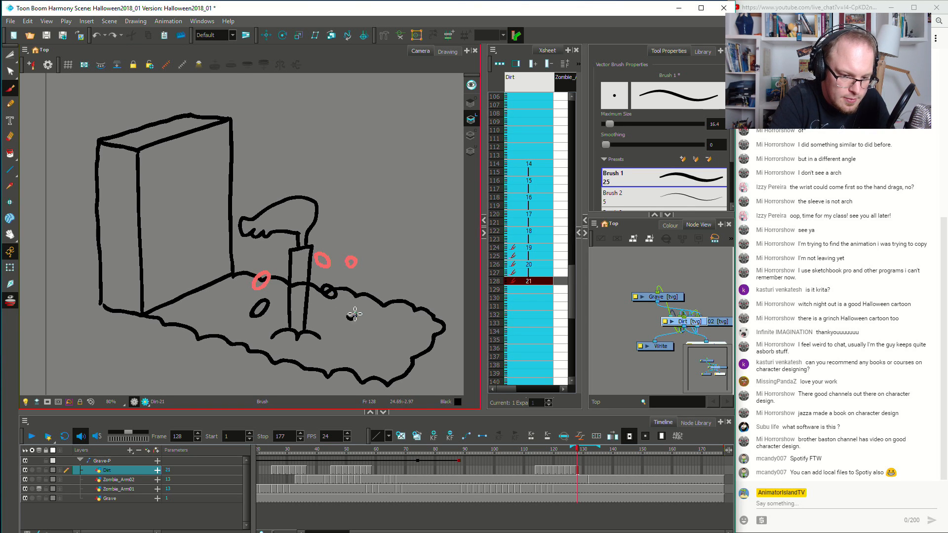
pyautogui.click(581, 472)
pyautogui.press('F5')
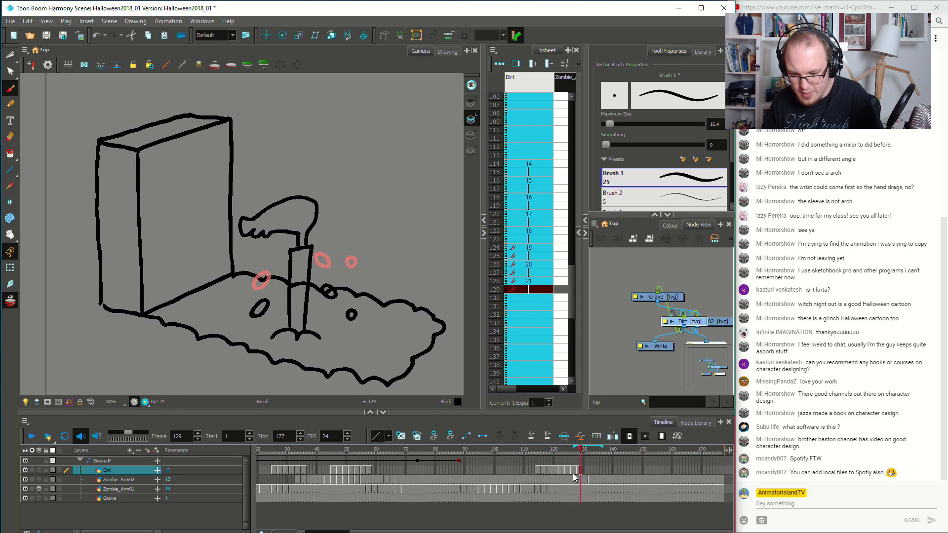
# Replay the burst from frames 110 and 111 to judge how the dirt clumps fall
pyautogui.click(524, 473)
pyautogui.press('Return')
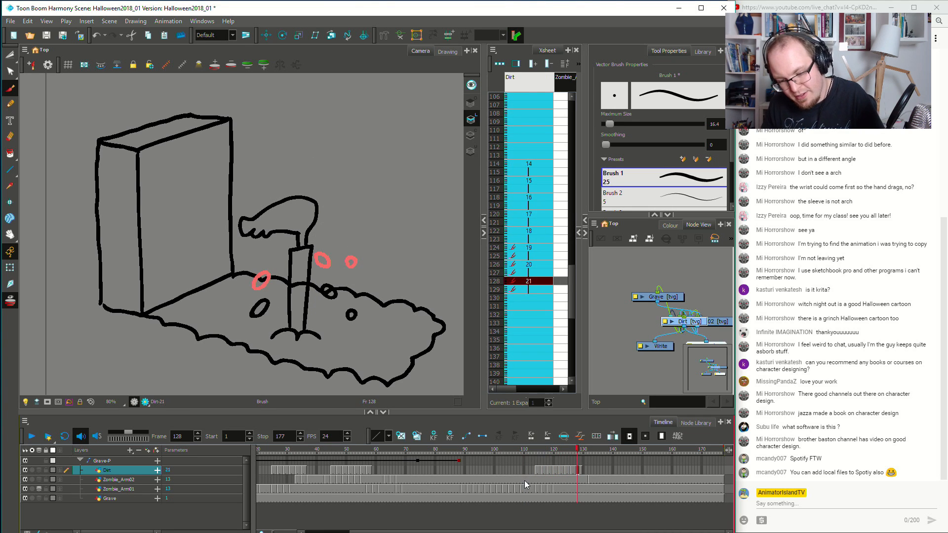
pyautogui.click(524, 481)
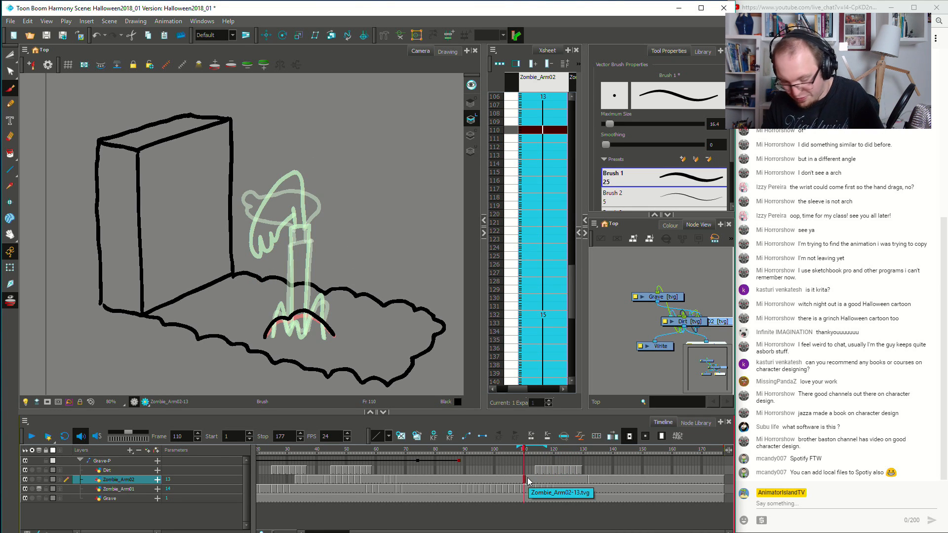
pyautogui.press('Return')
pyautogui.click(527, 479)
pyautogui.press('Return')
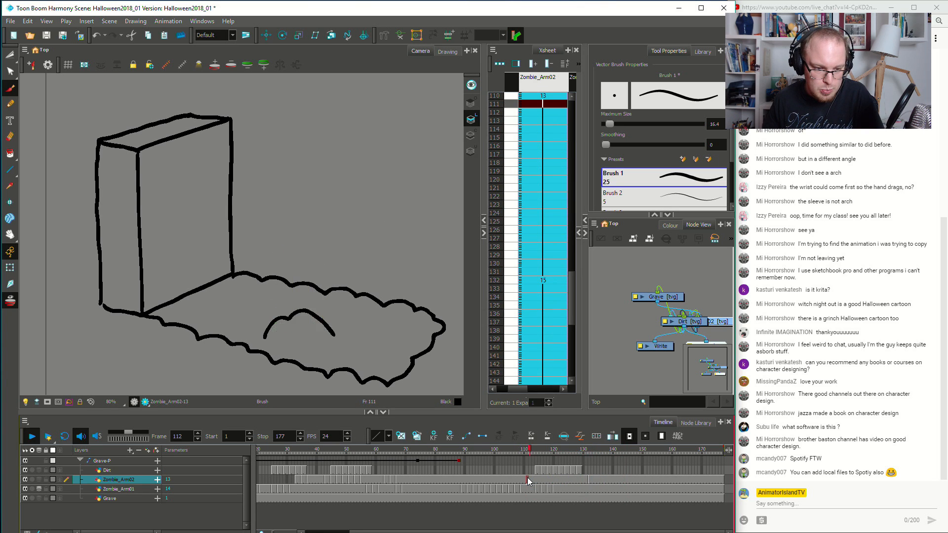
pyautogui.click(527, 478)
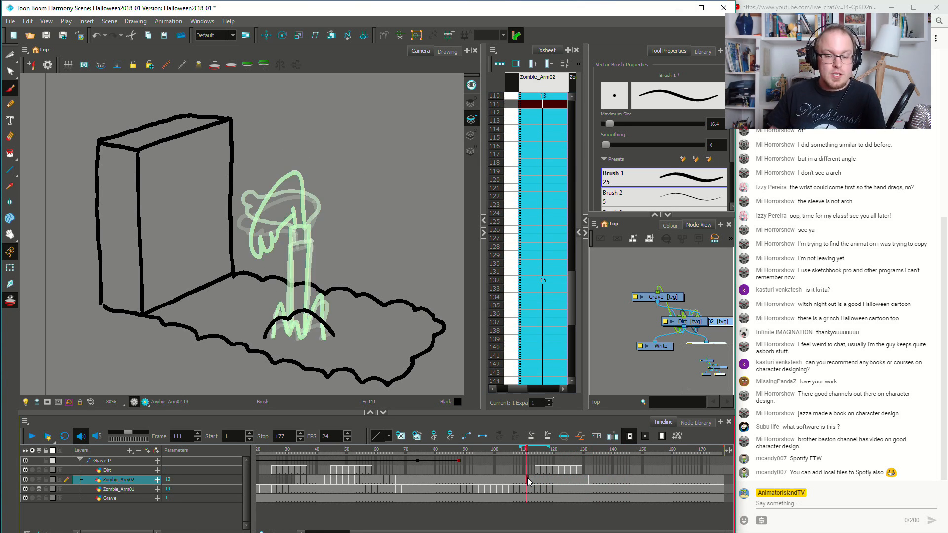
pyautogui.press('Return')
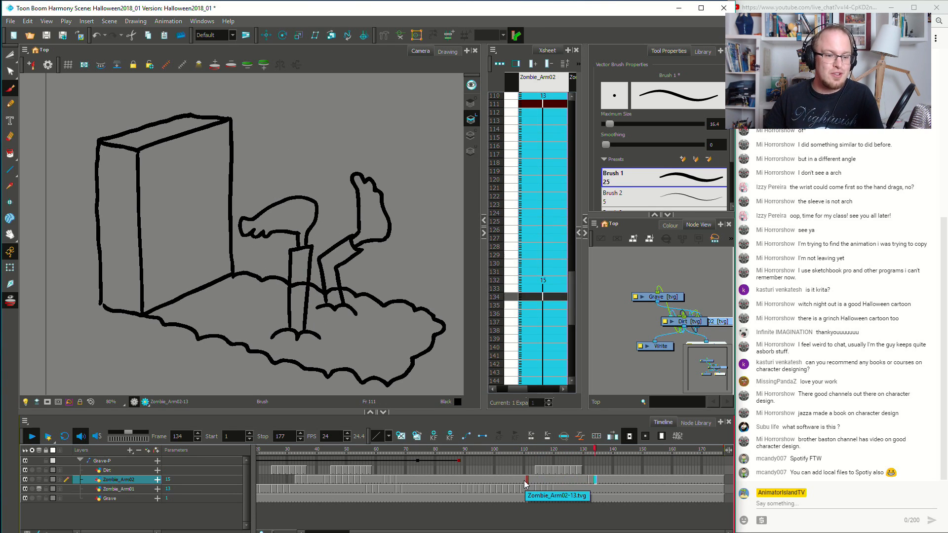
# Move the two clumps beyond the forearm slightly lower at frame 129 and extend the onion skin to more previous drawings
pyautogui.click(561, 470)
pyautogui.click(581, 469)
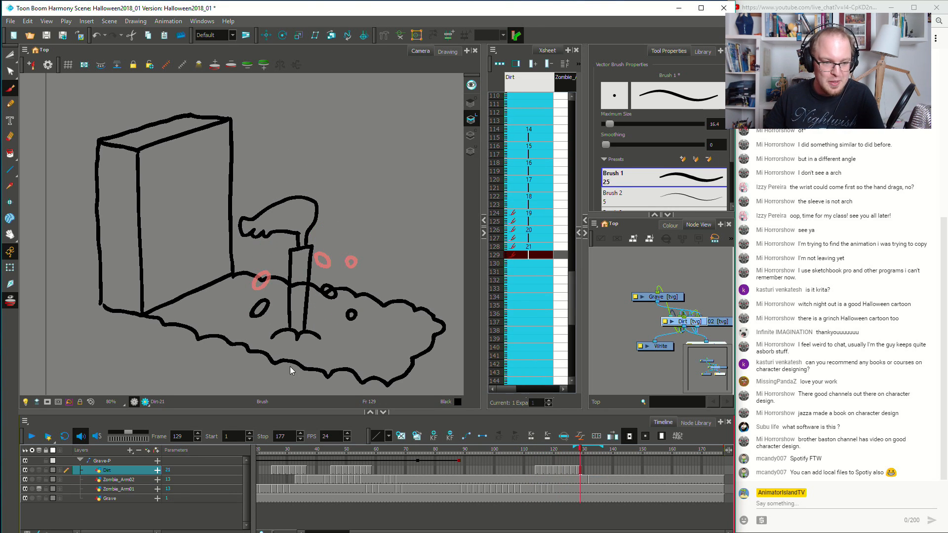
pyautogui.hotkey('alt', 's')
pyautogui.click(352, 316)
pyautogui.moveTo(356, 320); pyautogui.dragTo(338, 301)
pyautogui.click(393, 336)
pyautogui.click(336, 296)
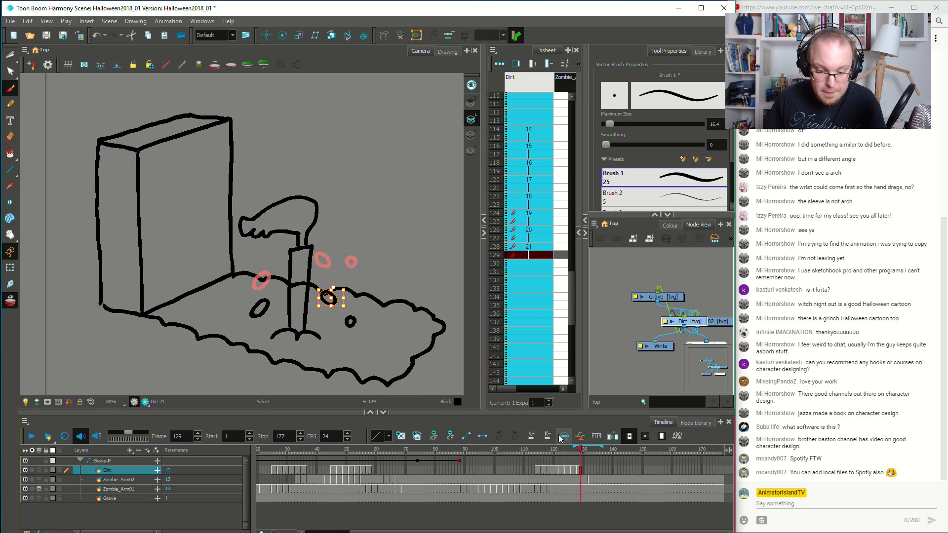
pyautogui.moveTo(575, 445); pyautogui.dragTo(555, 448)
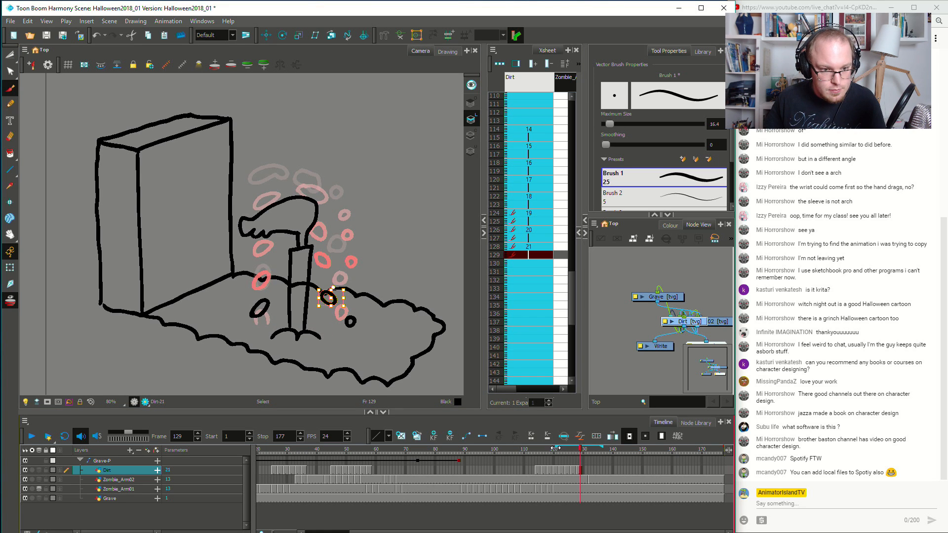
pyautogui.hotkey('alt', 'b')
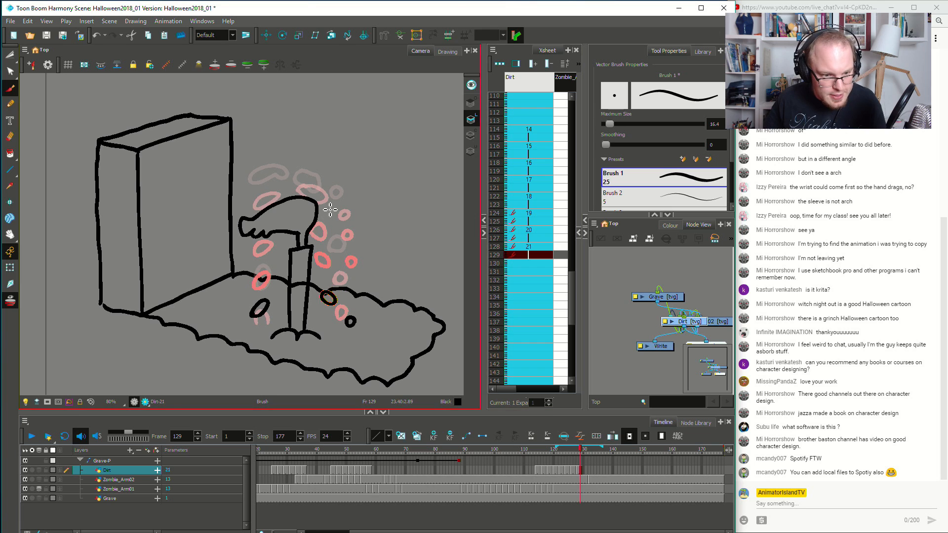
pyautogui.moveTo(326, 203); pyautogui.dragTo(334, 262)
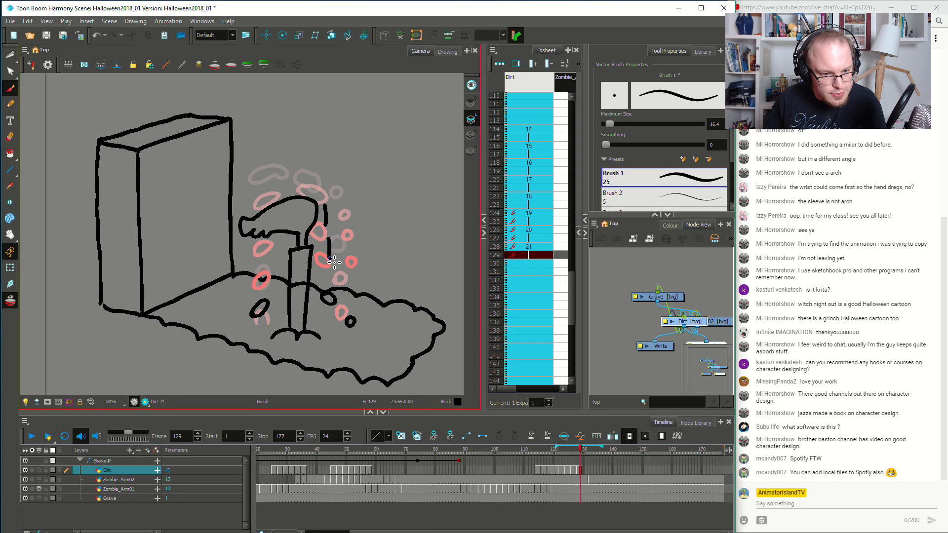
pyautogui.hotkey('alt', 's')
pyautogui.hotkey('alt', 'b')
# Raise the slanted clump above the hand and the small outer clump slightly in the frame 122 dirt drawing
pyautogui.click(588, 472)
pyautogui.click(558, 475)
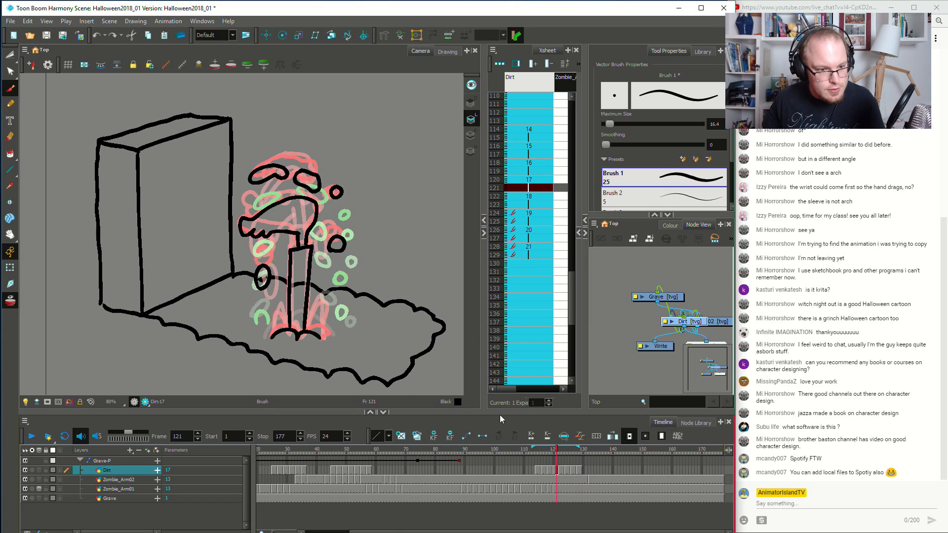
pyautogui.click(558, 464)
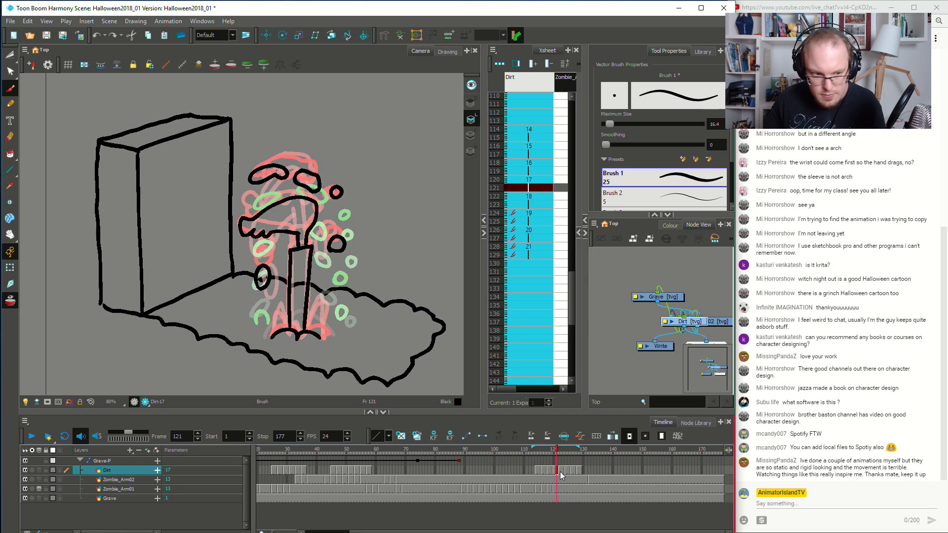
pyautogui.click(560, 471)
pyautogui.hotkey('alt', 's')
pyautogui.click(271, 198)
pyautogui.moveTo(270, 196); pyautogui.dragTo(268, 189)
pyautogui.click(345, 213)
pyautogui.moveTo(349, 202); pyautogui.dragTo(355, 236)
pyautogui.hotkey('ctrl', 'z')
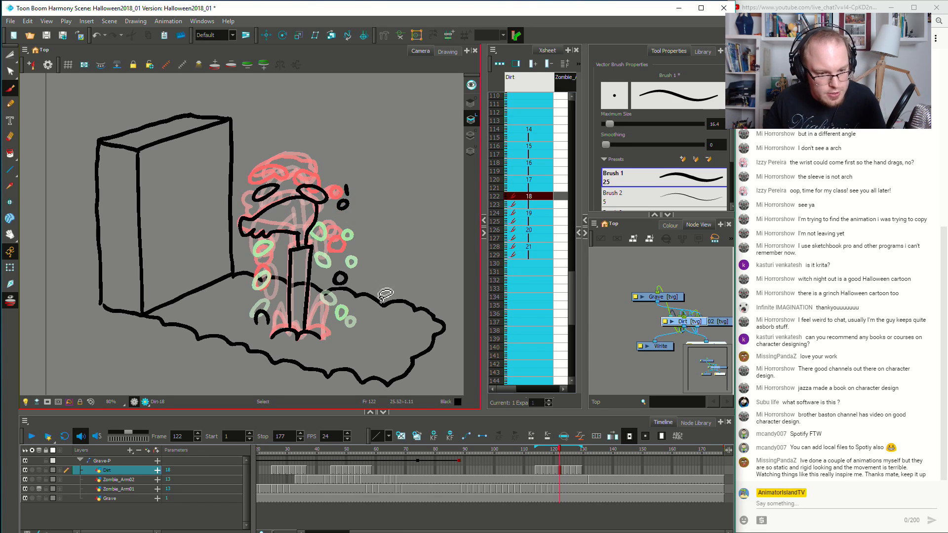
# Raise the clump beside the wrist and the small round clump further out at frame 124
pyautogui.click(565, 472)
pyautogui.moveTo(328, 233); pyautogui.dragTo(327, 228)
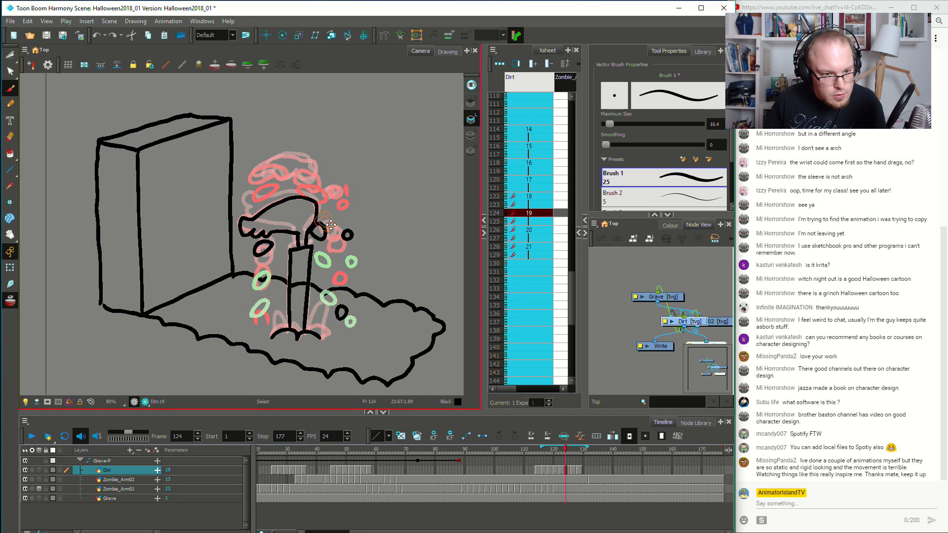
pyautogui.click(351, 236)
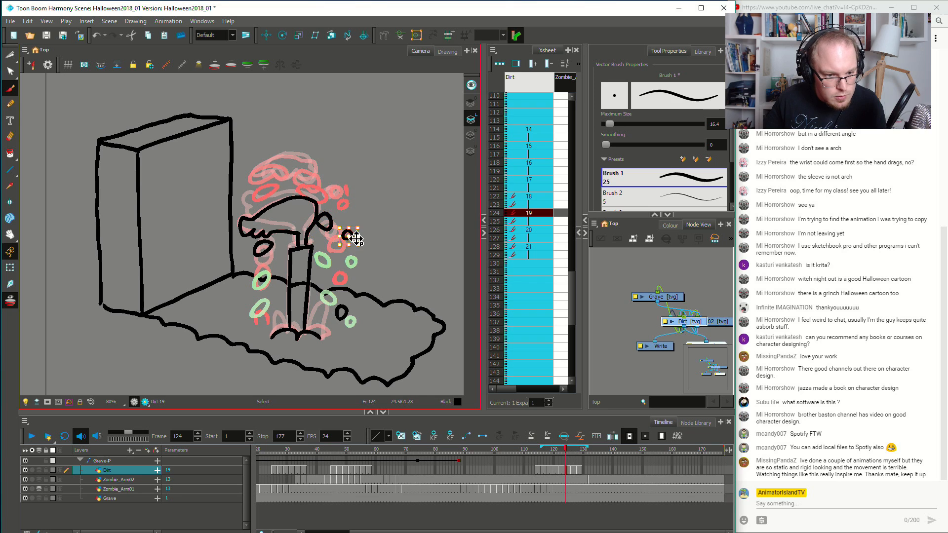
pyautogui.moveTo(356, 239); pyautogui.dragTo(355, 232)
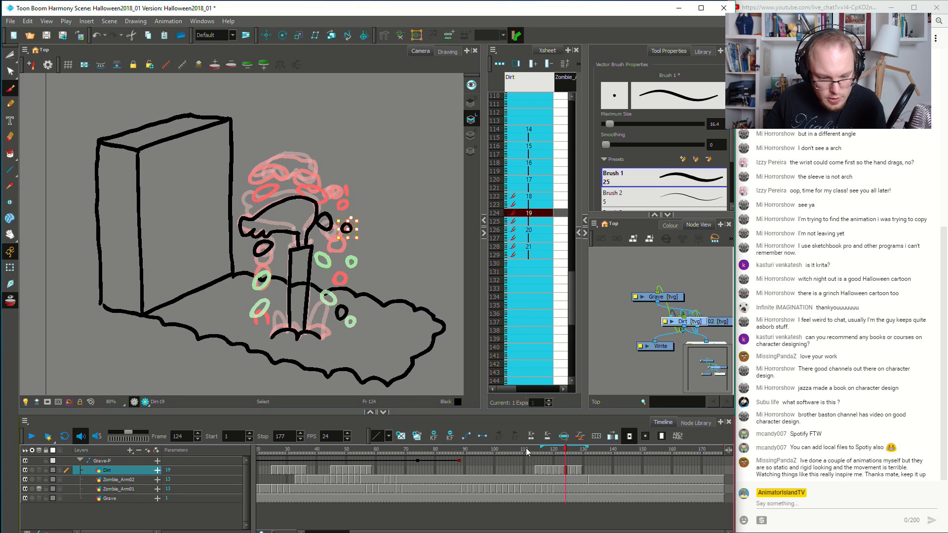
# Lower the small outer clump slightly at frame 126 and nudge the clump near the mound's back edge at frame 129
pyautogui.click(572, 473)
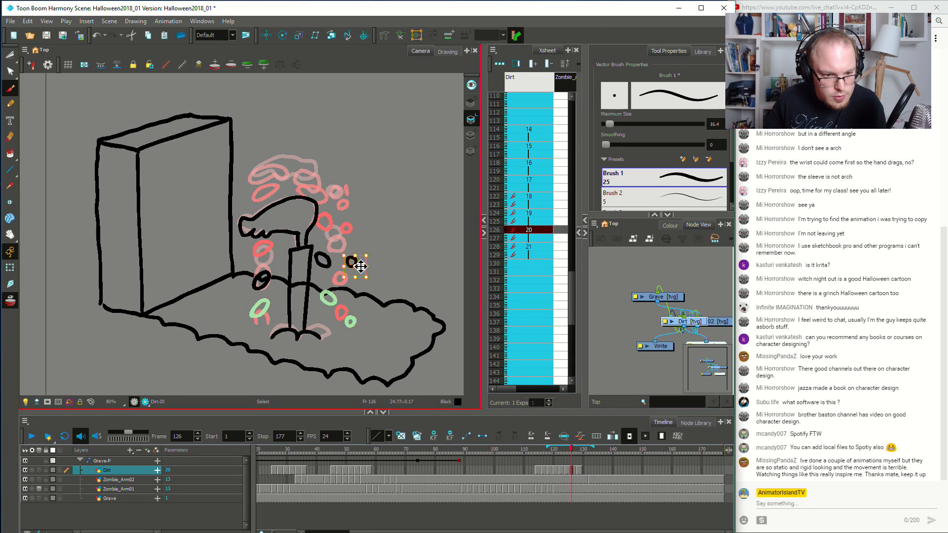
pyautogui.moveTo(357, 268); pyautogui.dragTo(358, 269)
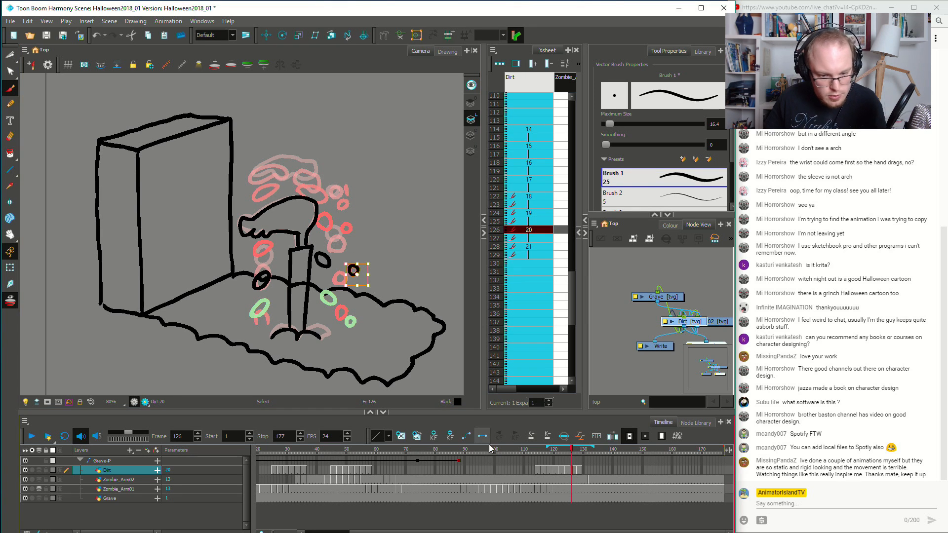
pyautogui.click(581, 470)
pyautogui.click(328, 302)
pyautogui.moveTo(336, 301); pyautogui.dragTo(333, 302)
# Play back the burst from frame 110 to check the adjusted clump arcs
pyautogui.click(522, 471)
pyautogui.click(526, 472)
pyautogui.press('Return')
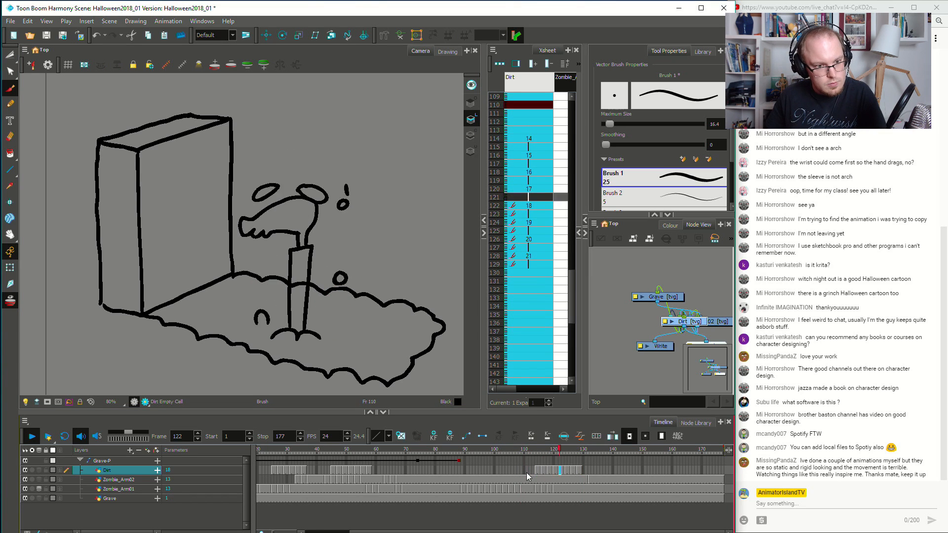
pyautogui.click(526, 473)
# Raise the round clump below the hand slightly in the frame 118 and frame 116 dirt drawings
pyautogui.moveTo(542, 475)
pyautogui.mouseDown()
pyautogui.moveTo(558, 474)
pyautogui.moveTo(546, 472)
pyautogui.mouseUp()
pyautogui.hotkey('alt', 's')
pyautogui.click(267, 255)
pyautogui.moveTo(263, 253); pyautogui.dragTo(262, 244)
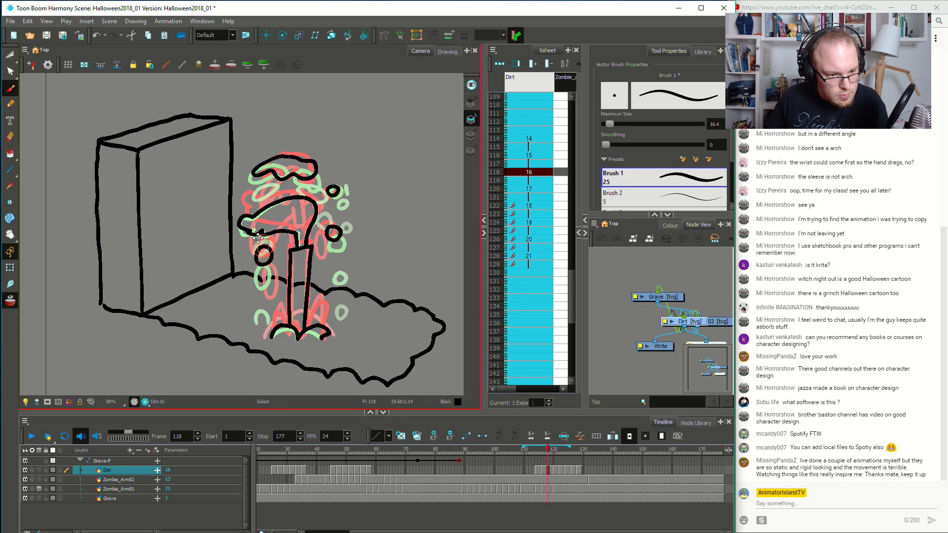
pyautogui.click(589, 471)
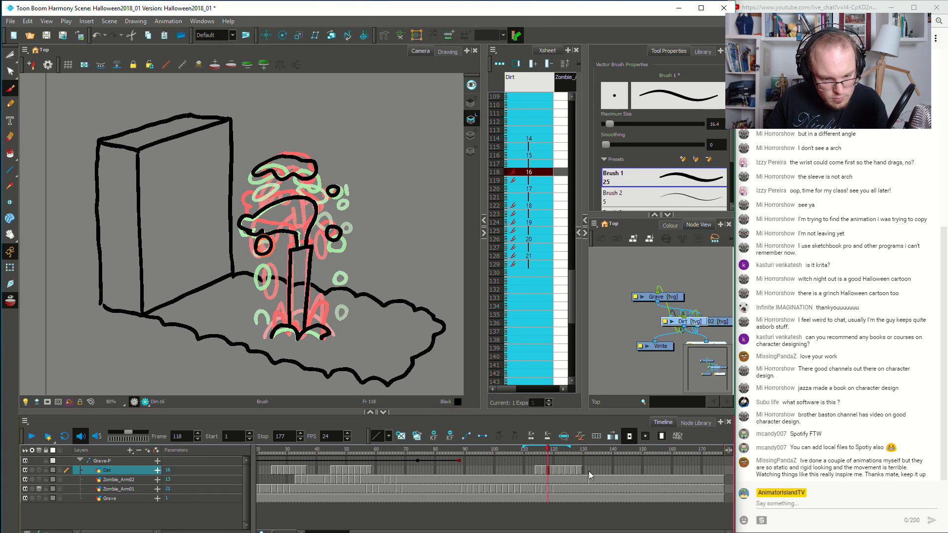
pyautogui.click(541, 469)
pyautogui.hotkey('alt', 's')
pyautogui.click(274, 252)
pyautogui.moveTo(276, 253); pyautogui.dragTo(275, 244)
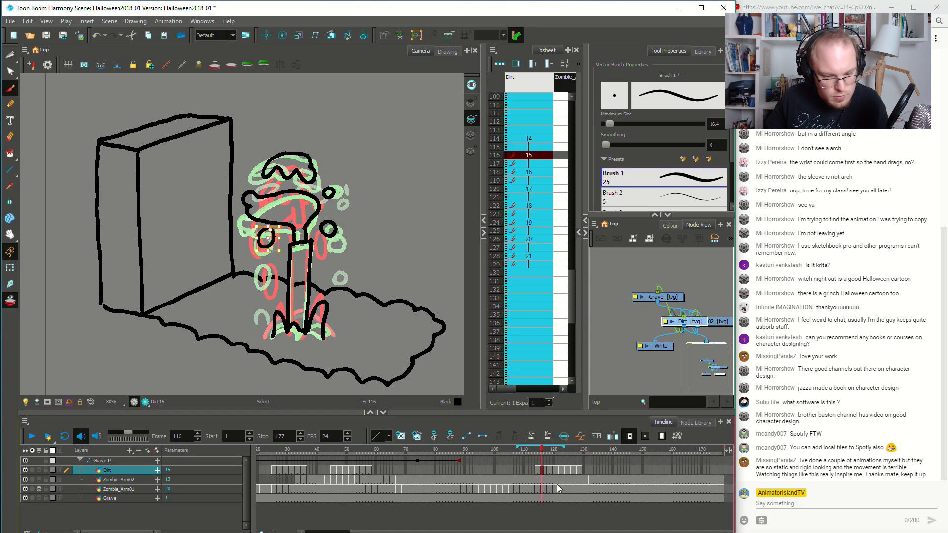
# Replay the burst from frames 112 and 111, and from frame 98 and a little earlier, to review the dirt timing
pyautogui.click(537, 470)
pyautogui.click(529, 470)
pyautogui.press('Return')
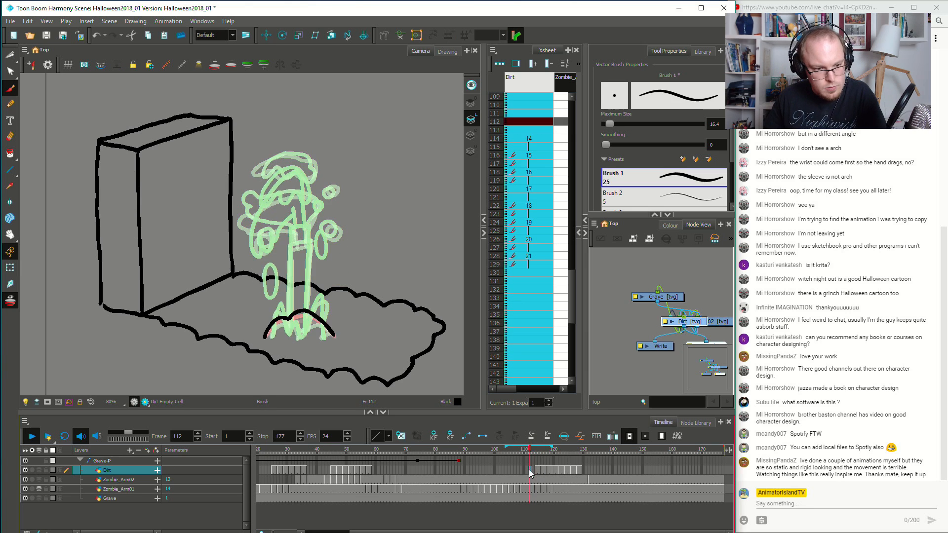
pyautogui.click(529, 472)
pyautogui.press('Return')
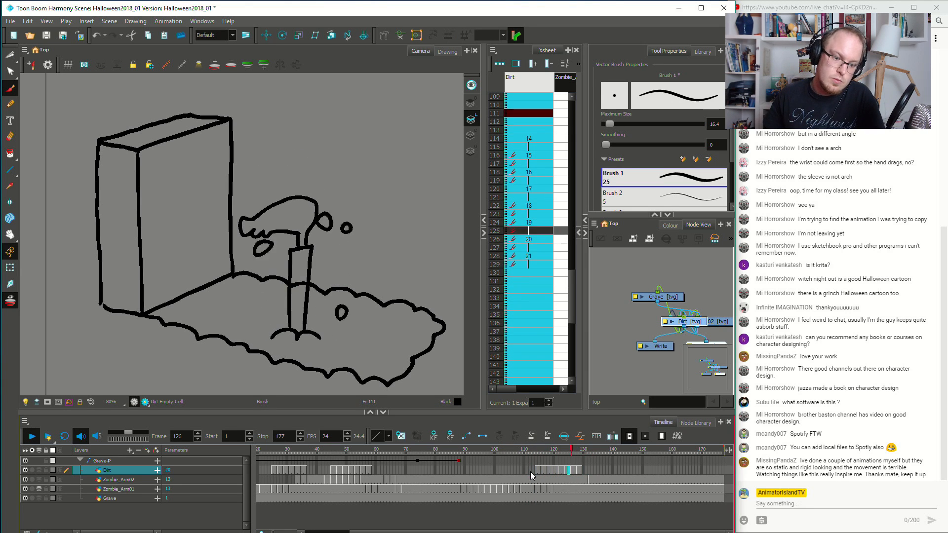
pyautogui.click(488, 479)
pyautogui.press('Return')
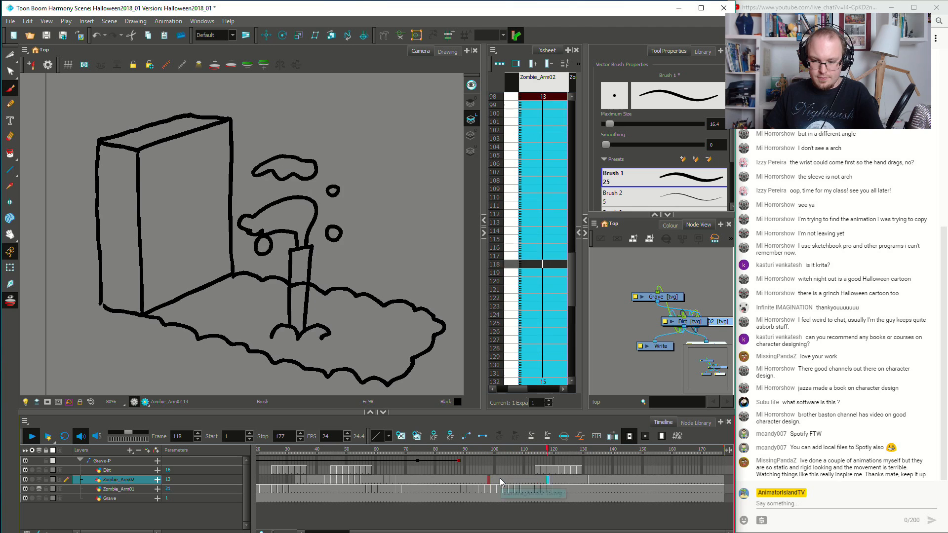
pyautogui.click(481, 479)
pyautogui.press('Return')
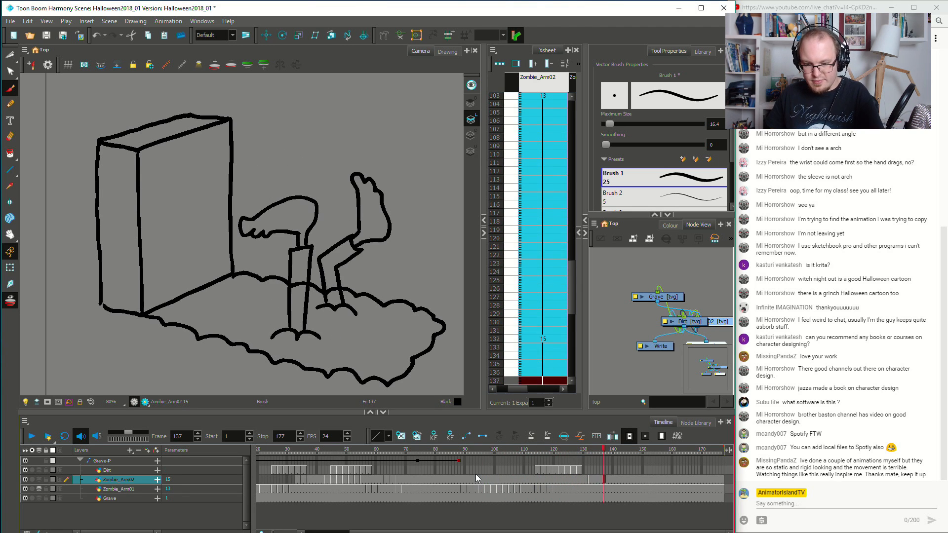
# Replay the first arm's burst from frames 94, 85 and 88 to review the dirt timing
pyautogui.click(476, 473)
pyautogui.press('Return')
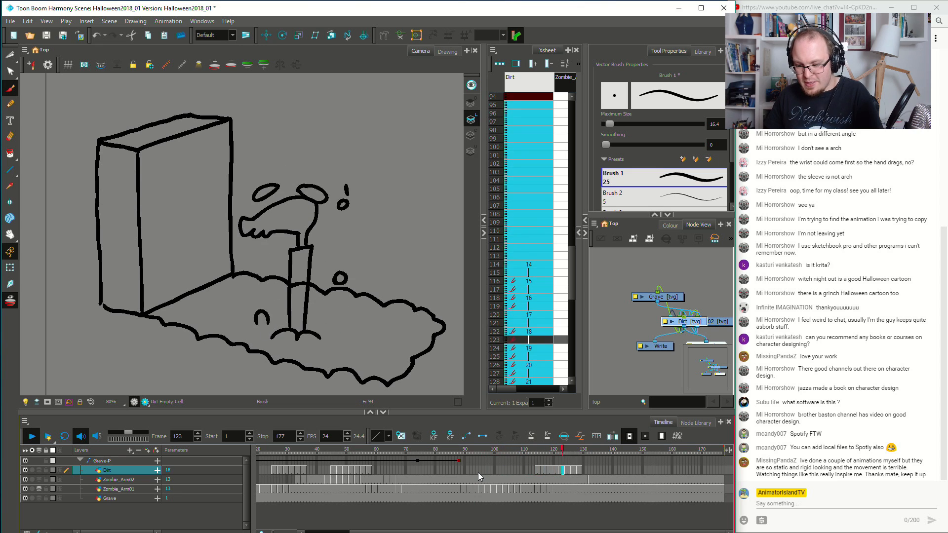
pyautogui.click(532, 478)
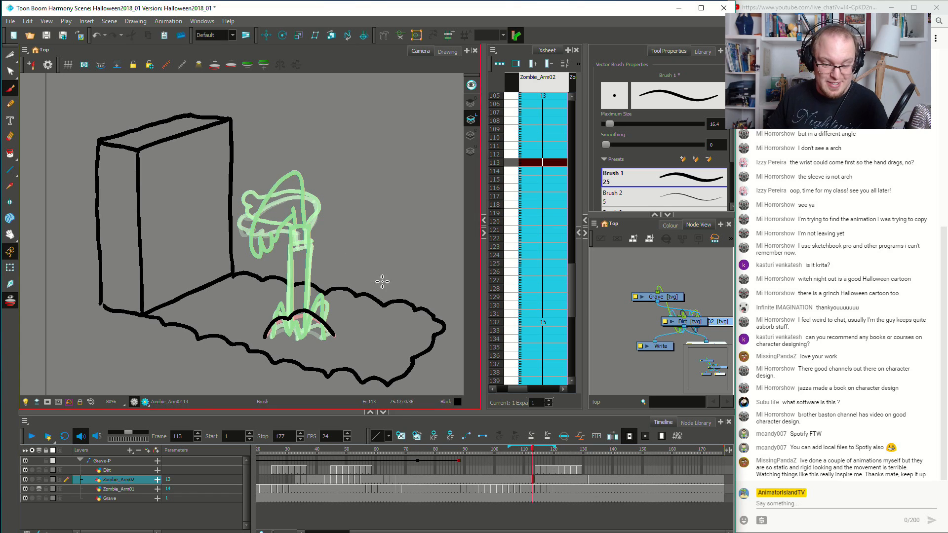
pyautogui.moveTo(493, 478); pyautogui.dragTo(450, 483)
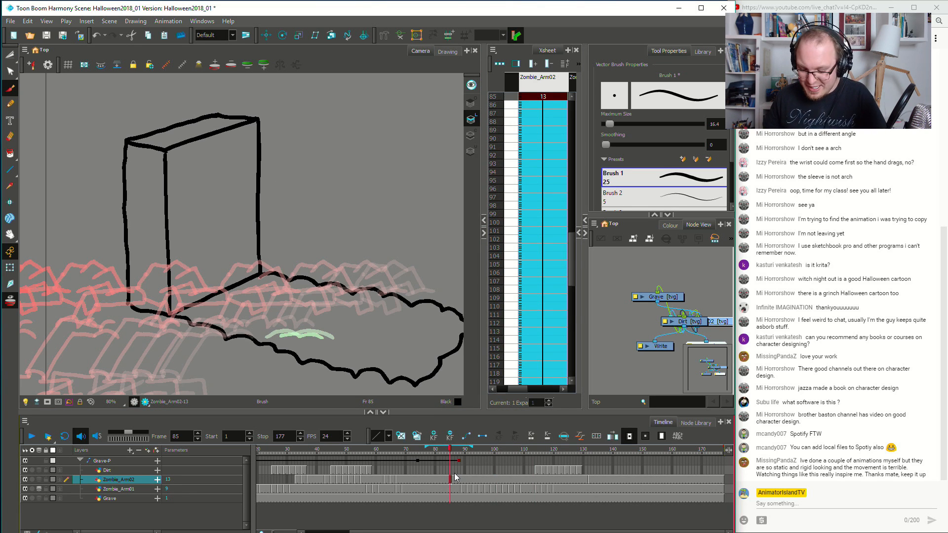
pyautogui.press('Return')
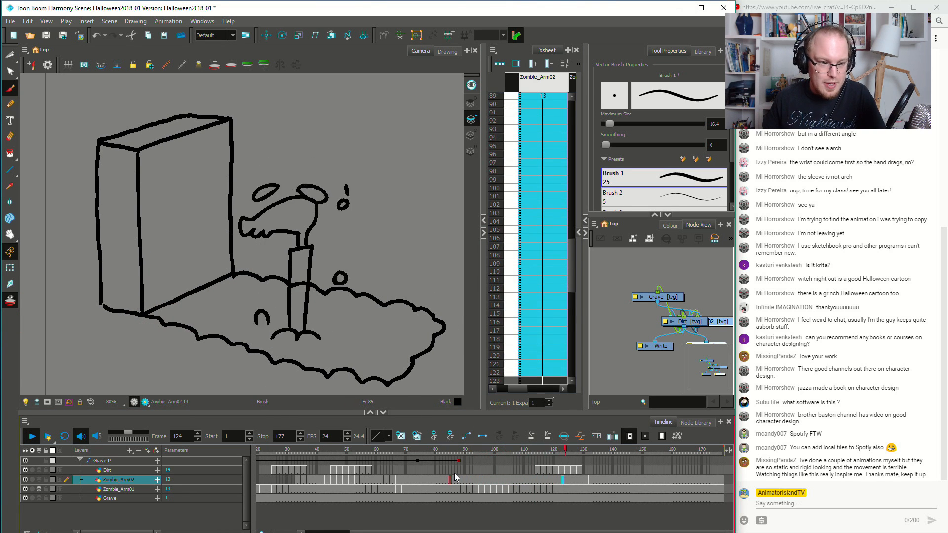
pyautogui.click(459, 472)
pyautogui.press('Return')
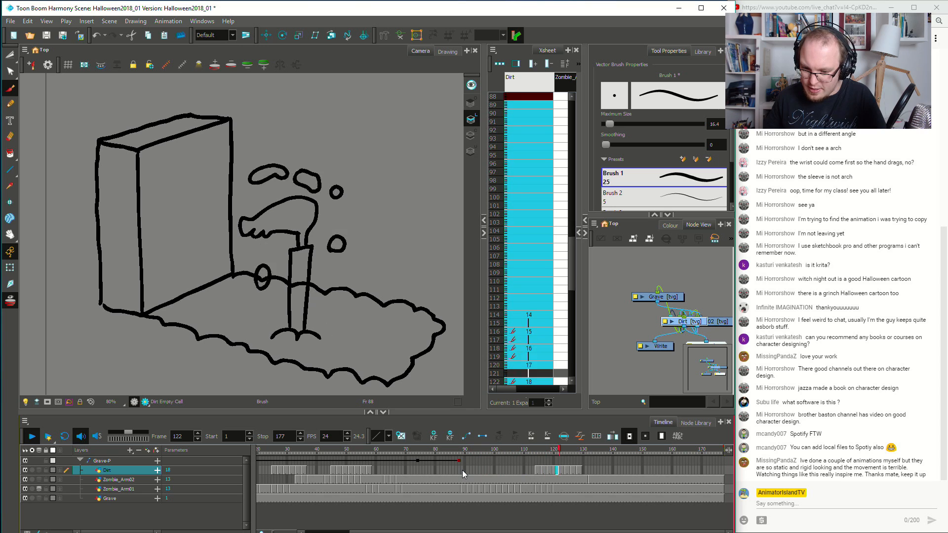
# Compare the poses at frames 113 and 136 and replay the animation from frame 89
pyautogui.click(542, 461)
pyautogui.click(534, 469)
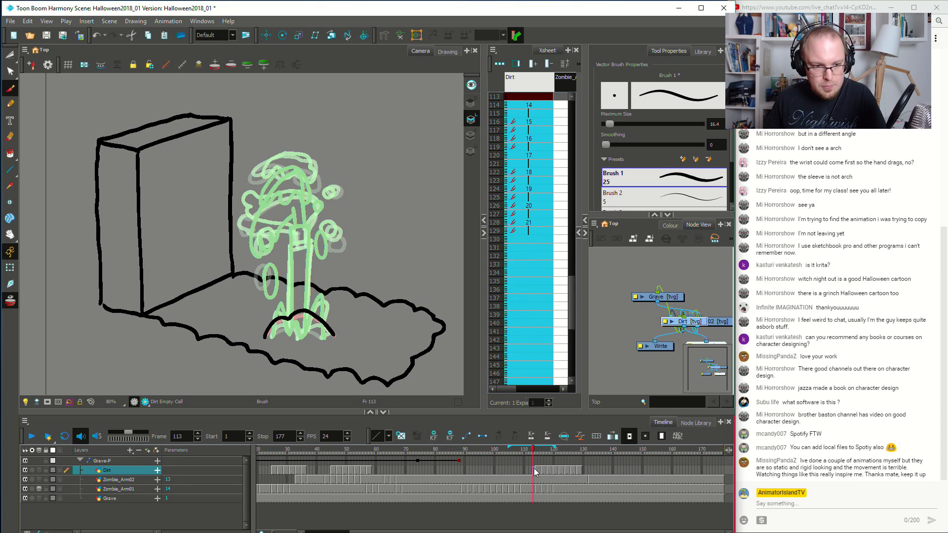
pyautogui.moveTo(540, 479); pyautogui.dragTo(611, 479)
pyautogui.click(602, 478)
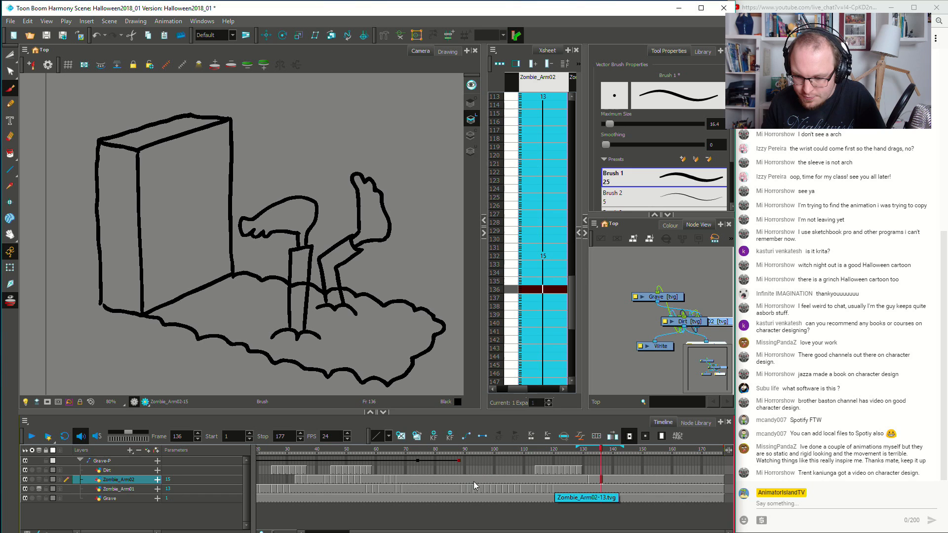
pyautogui.click(461, 489)
pyautogui.hotkey('shift', 'Return')
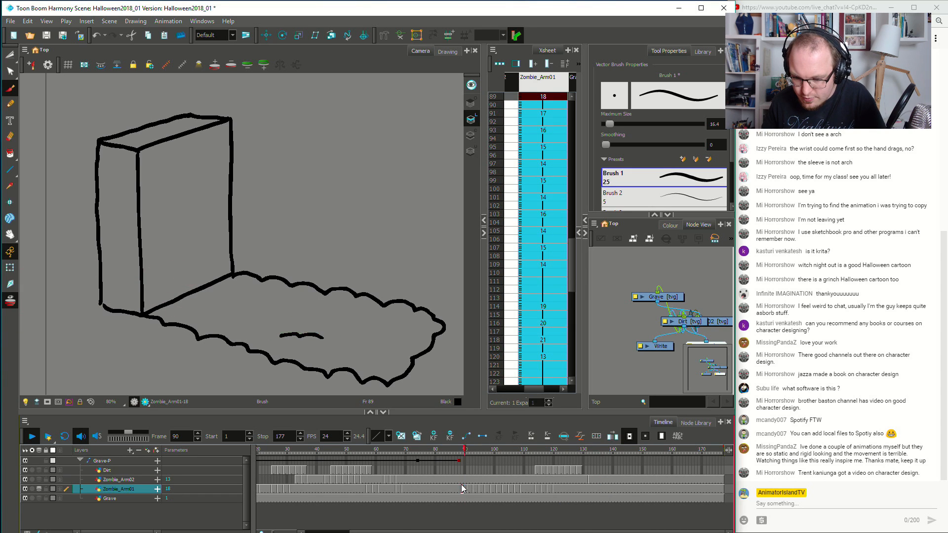
pyautogui.hotkey('shift', 'Return')
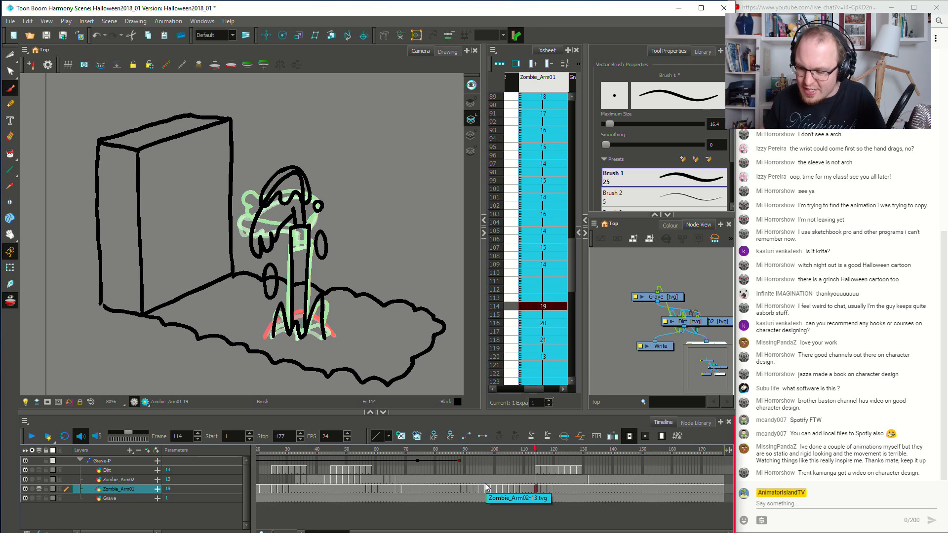
# Replay from frame 102 and inspect the second arm's appearance around frames 126 to 133
pyautogui.click(502, 480)
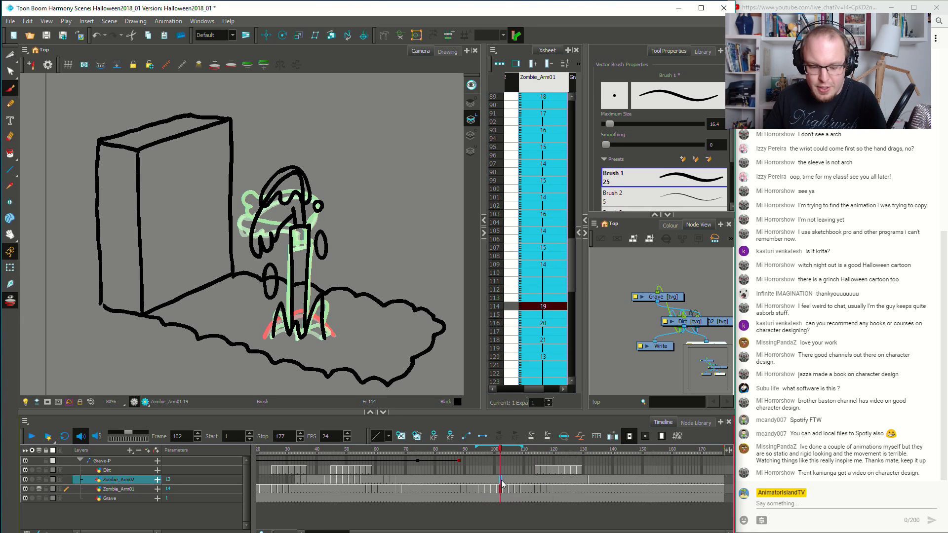
pyautogui.hotkey('shift', 'Return')
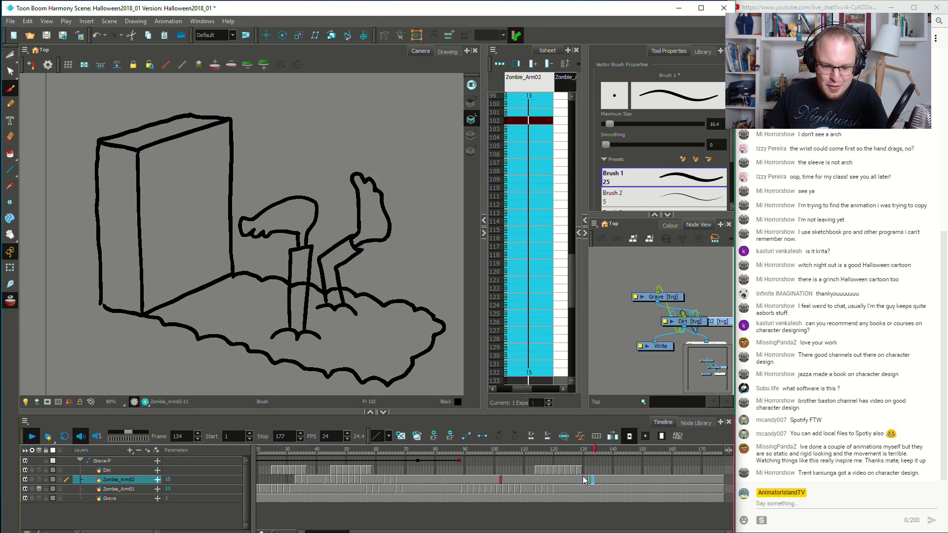
pyautogui.hotkey('shift', 'Return')
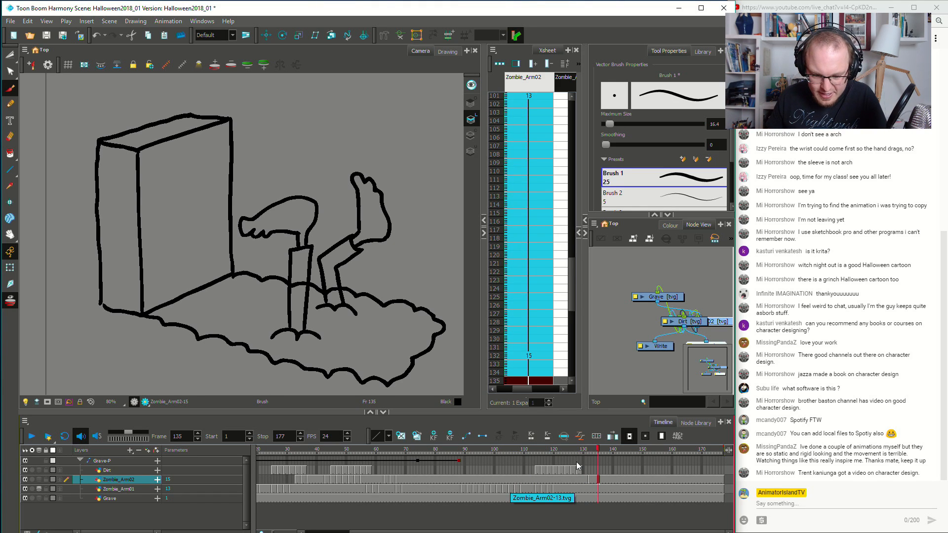
pyautogui.click(590, 470)
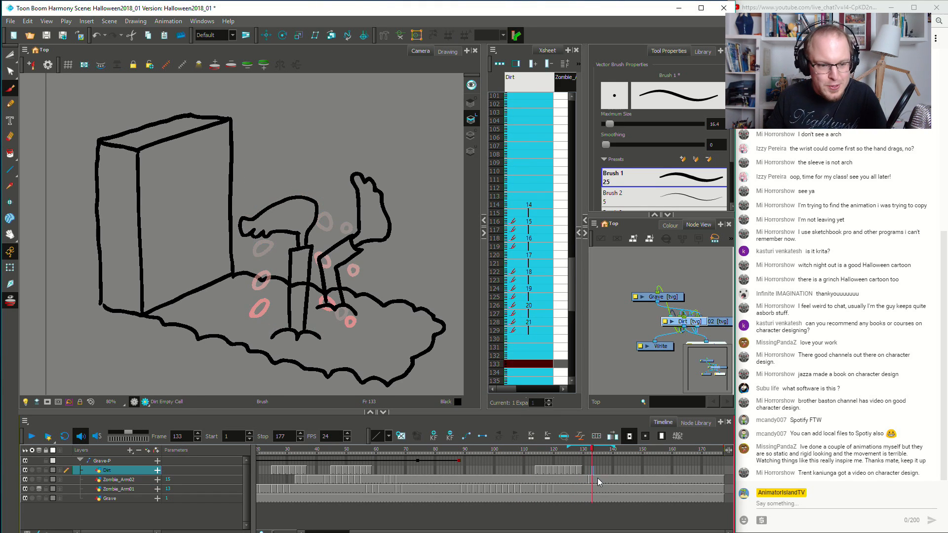
pyautogui.click(594, 479)
pyautogui.click(591, 472)
pyautogui.click(591, 479)
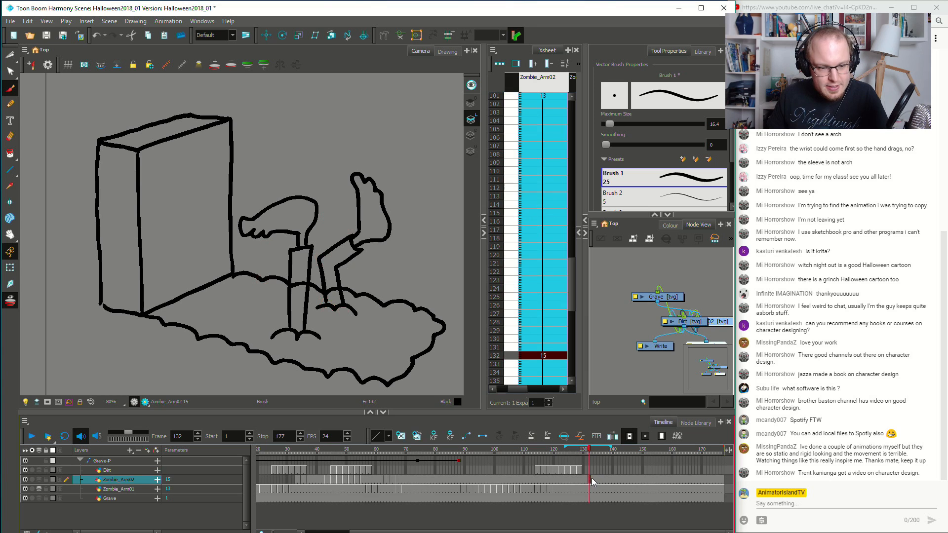
pyautogui.click(572, 480)
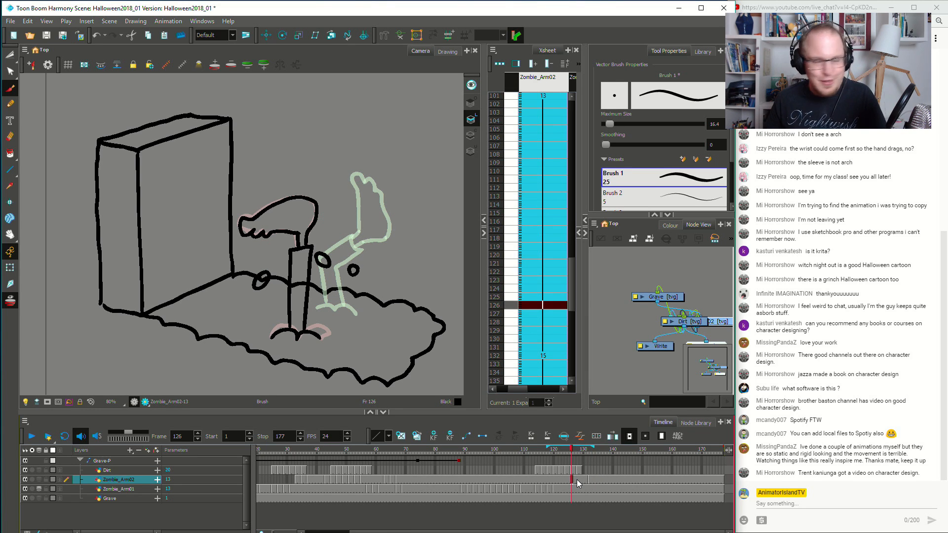
# Play the scene from frame 28 through both arm bursts to judge the overall timing
pyautogui.click(418, 471)
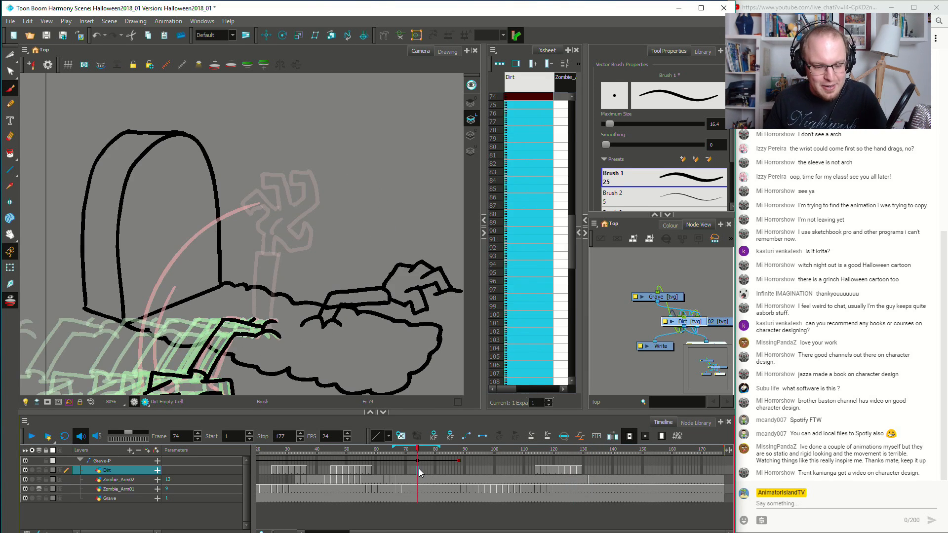
pyautogui.click(281, 452)
pyautogui.press('Return')
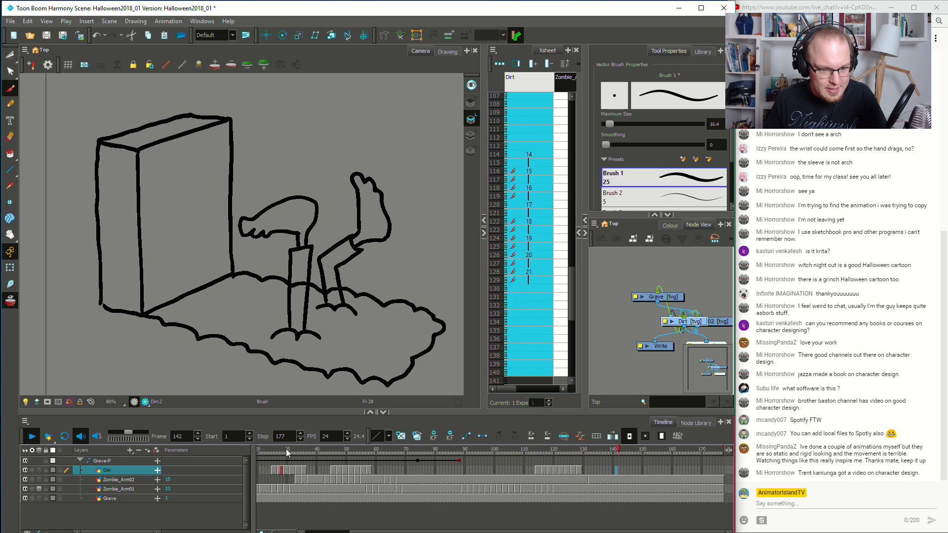
pyautogui.press('Return')
# Activate the Zombie_Arm02 layer at frame 135 and turn on the light table
pyautogui.click(597, 478)
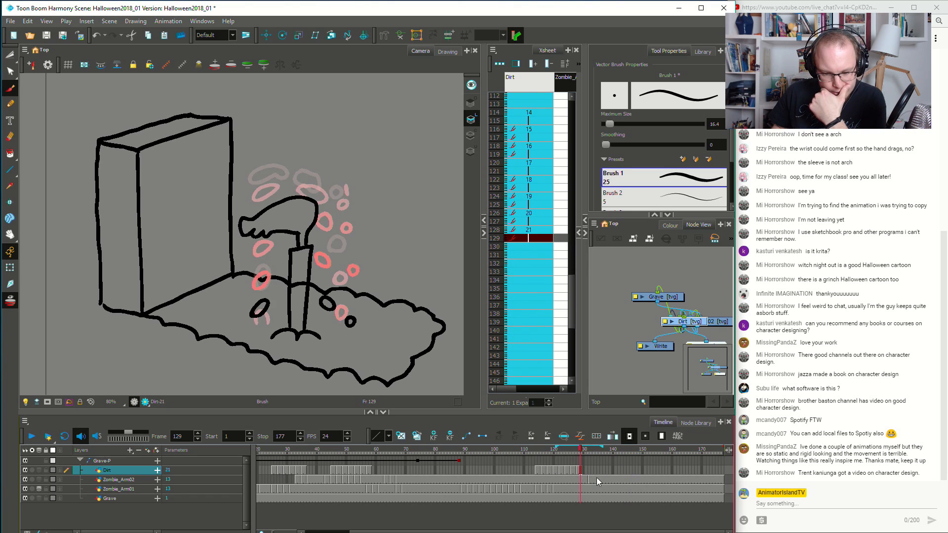
pyautogui.click(597, 487)
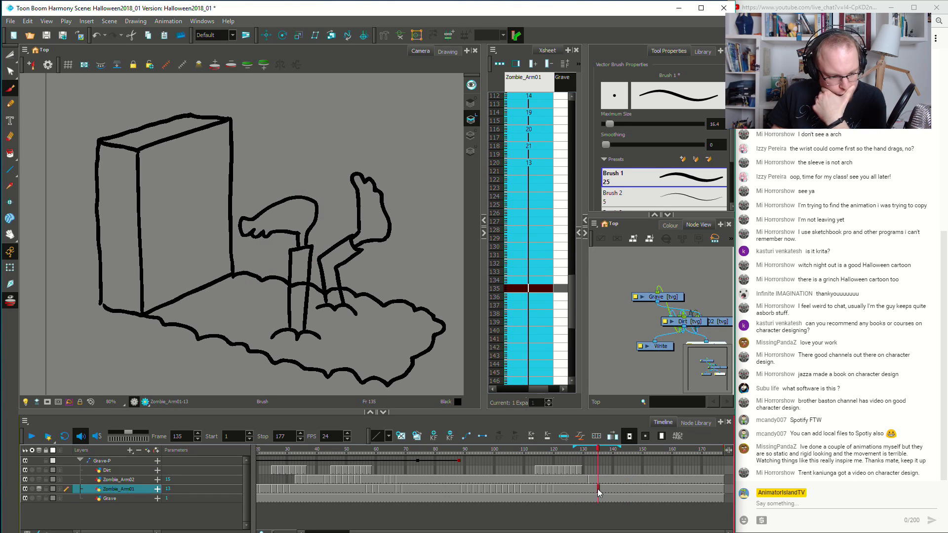
pyautogui.click(118, 479)
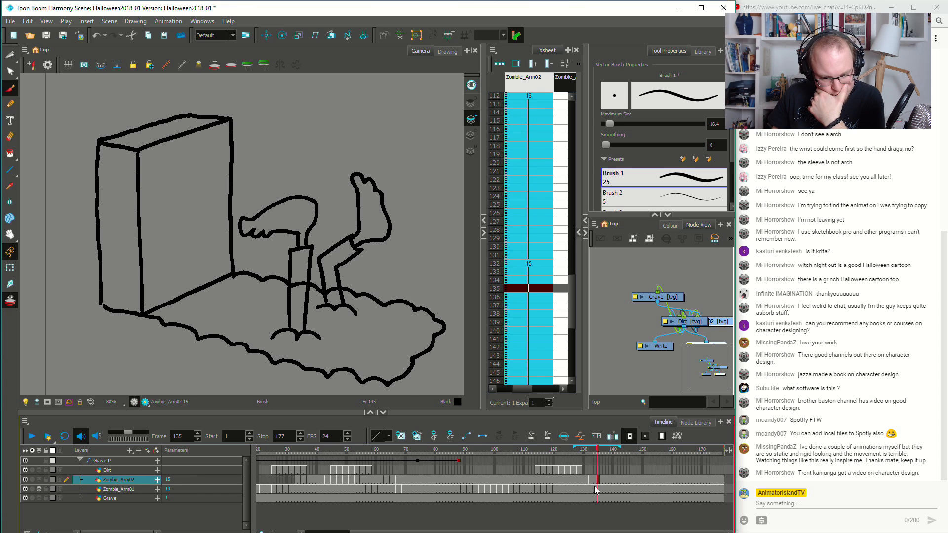
pyautogui.moveTo(365, 157)
pyautogui.mouseDown()
pyautogui.moveTo(330, 228)
pyautogui.moveTo(325, 314)
pyautogui.moveTo(412, 257)
pyautogui.mouseUp()
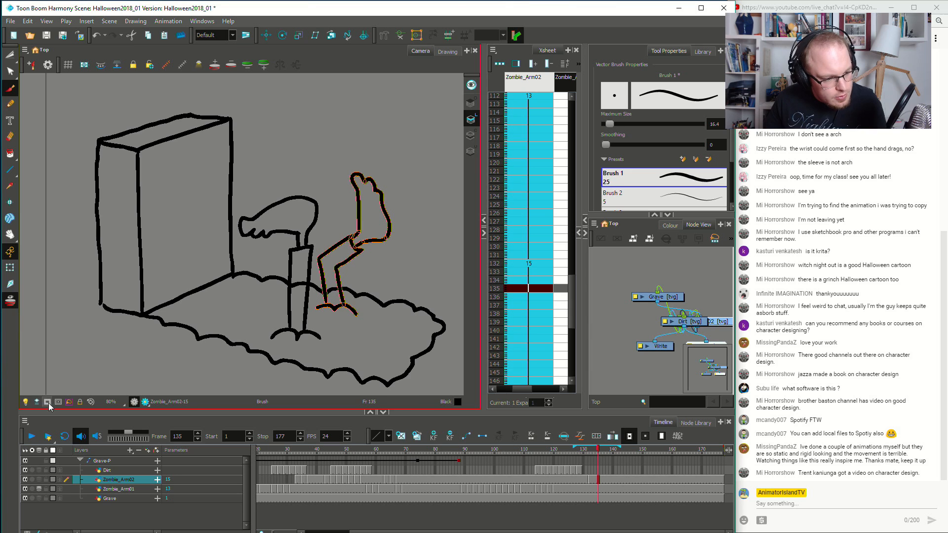
pyautogui.click(25, 401)
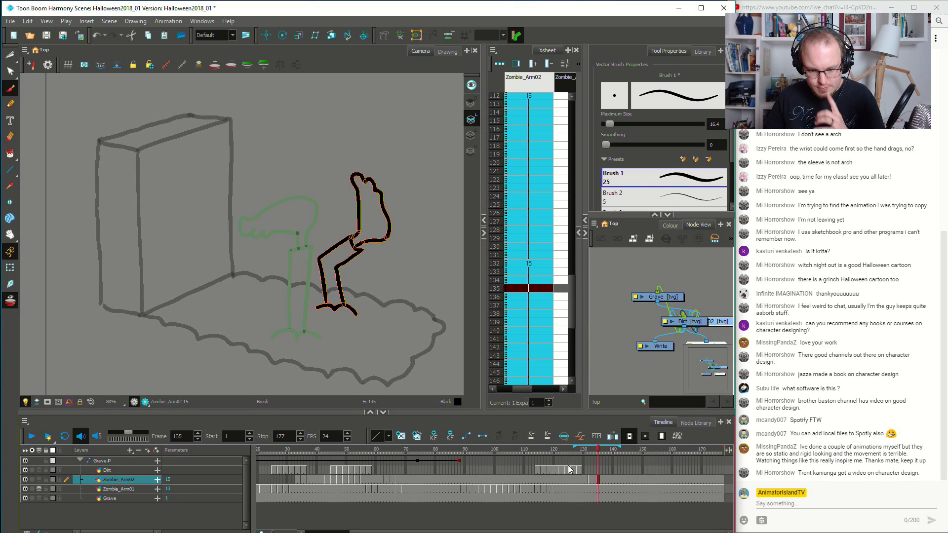
# Delay Zombie_Arm02's drawing 15 on the timeline so its exposure starts at frame 141
pyautogui.press(',')
pyautogui.press(',')
pyautogui.press('.')
pyautogui.press('.')
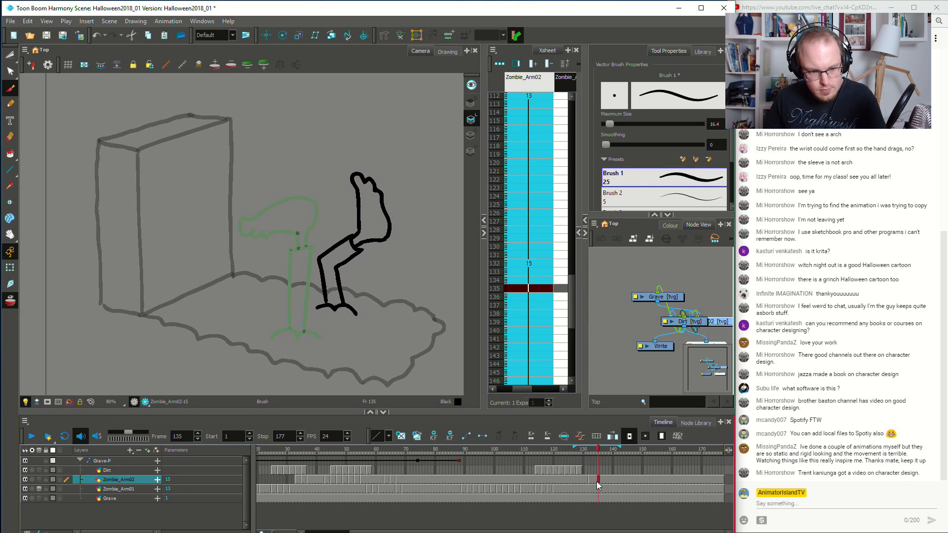
pyautogui.press(',')
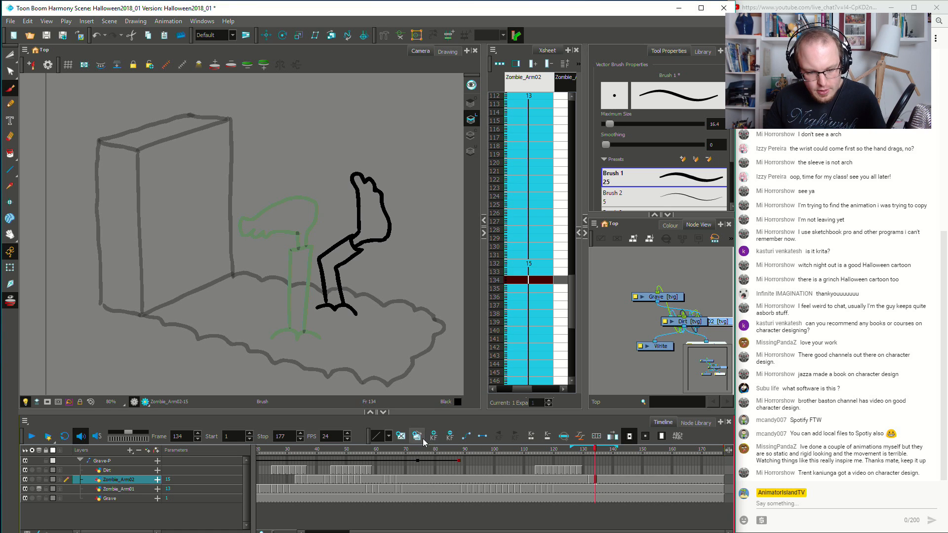
pyautogui.click(590, 481)
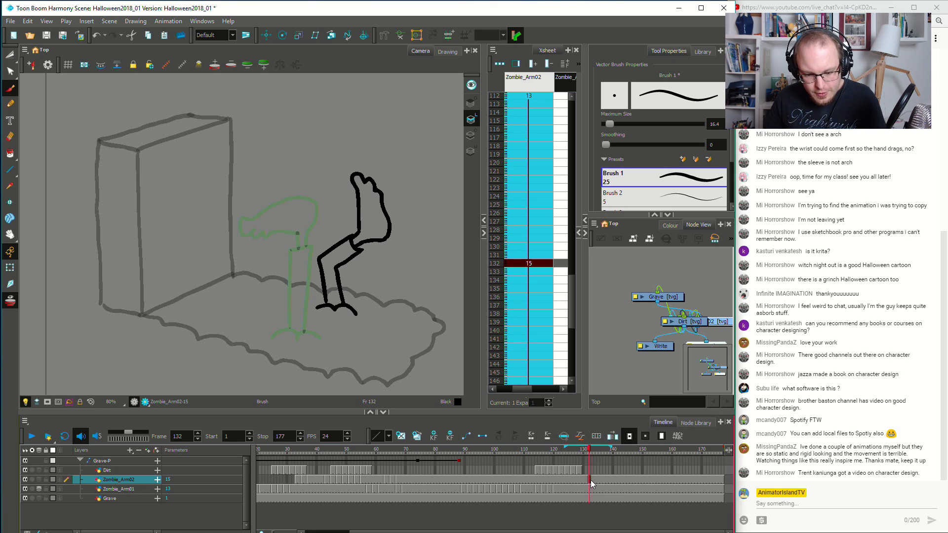
pyautogui.click(620, 481)
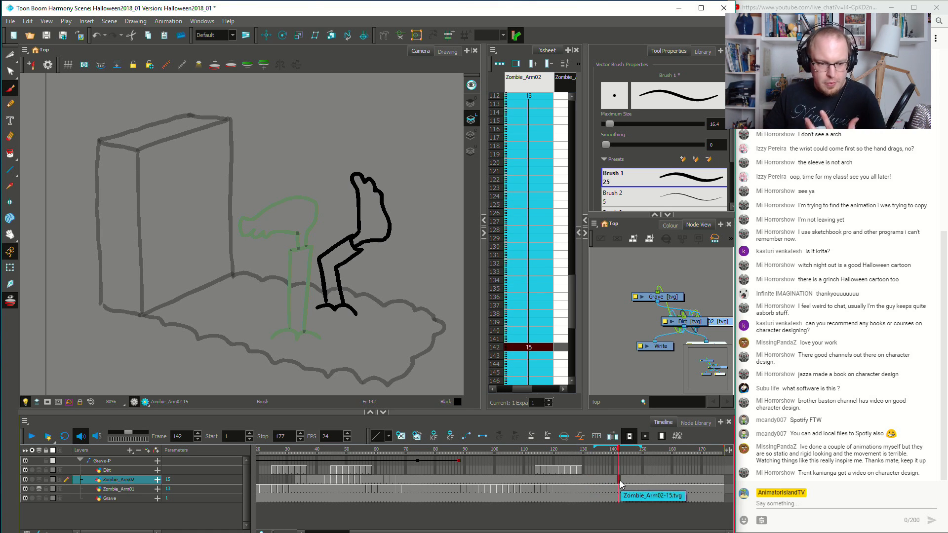
pyautogui.click(614, 481)
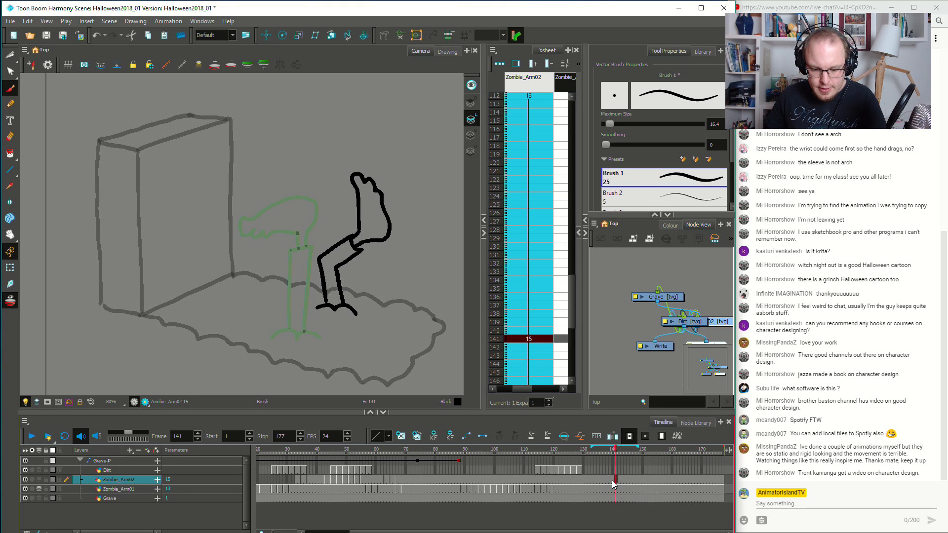
# Create a new Zombie_Arm02 drawing at frame 139 and draw the dirt base and upright sleeve of the rising arm
pyautogui.click(609, 481)
pyautogui.click(404, 440)
pyautogui.moveTo(320, 310)
pyautogui.mouseDown()
pyautogui.moveTo(358, 315)
pyautogui.moveTo(331, 307)
pyautogui.moveTo(318, 257)
pyautogui.mouseUp()
pyautogui.hotkey('ctrl', 'z')
pyautogui.hotkey('ctrl', 'z')
pyautogui.moveTo(329, 303)
pyautogui.mouseDown()
pyautogui.moveTo(320, 268)
pyautogui.moveTo(344, 302)
pyautogui.moveTo(329, 221)
pyautogui.moveTo(332, 266)
pyautogui.moveTo(348, 282)
pyautogui.moveTo(341, 278)
pyautogui.mouseUp()
pyautogui.hotkey('ctrl', 'z')
pyautogui.moveTo(345, 272); pyautogui.dragTo(349, 283)
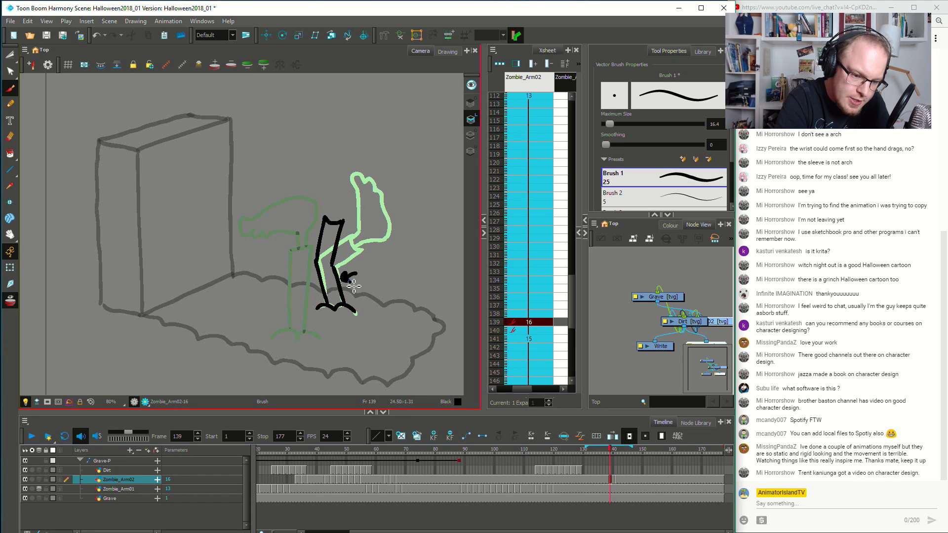
pyautogui.hotkey('ctrl', 'z')
pyautogui.hotkey('ctrl', 'z')
# Draw the bent wrist and drooping hand above the sleeve at frame 139, shifting the shape slightly
pyautogui.moveTo(335, 232)
pyautogui.mouseDown()
pyautogui.moveTo(353, 246)
pyautogui.moveTo(335, 211)
pyautogui.moveTo(342, 225)
pyautogui.moveTo(356, 207)
pyautogui.moveTo(333, 164)
pyautogui.moveTo(361, 170)
pyautogui.moveTo(349, 195)
pyautogui.mouseUp()
pyautogui.hotkey('ctrl', 'z')
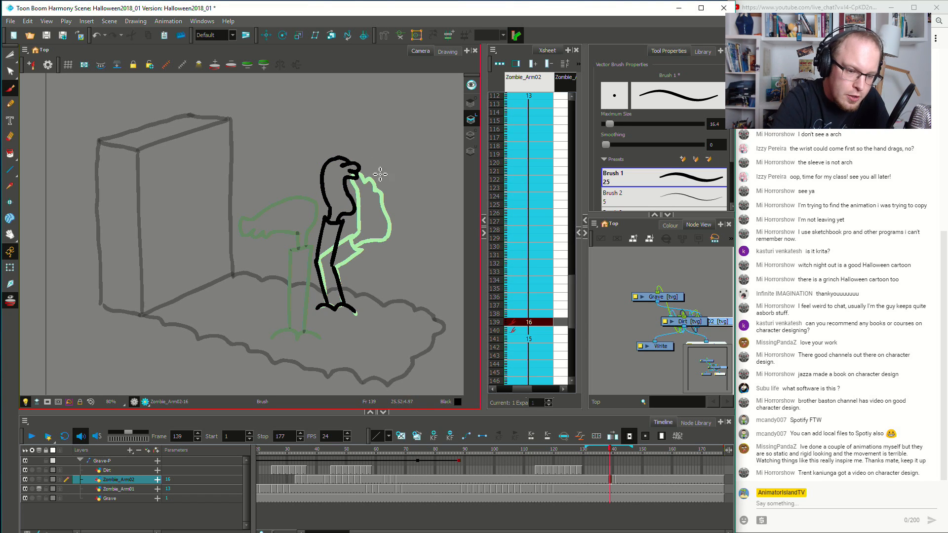
pyautogui.keyDown('ctrl'); pyautogui.click(359, 169); pyautogui.keyUp('ctrl')
pyautogui.moveTo(347, 148)
pyautogui.mouseDown()
pyautogui.moveTo(375, 130)
pyautogui.moveTo(381, 142)
pyautogui.mouseUp()
pyautogui.moveTo(349, 215); pyautogui.dragTo(352, 214)
pyautogui.keyDown('ctrl'); pyautogui.click(406, 222); pyautogui.keyUp('ctrl')
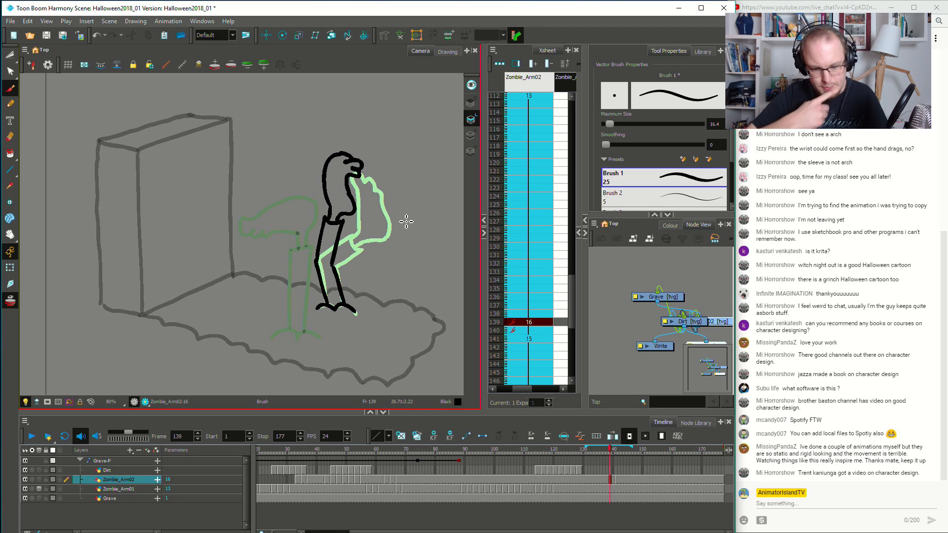
# Create a new Zombie_Arm02 drawing at frame 136 and draw two nested pointed dirt peaks beside the arm's base
pyautogui.click(616, 480)
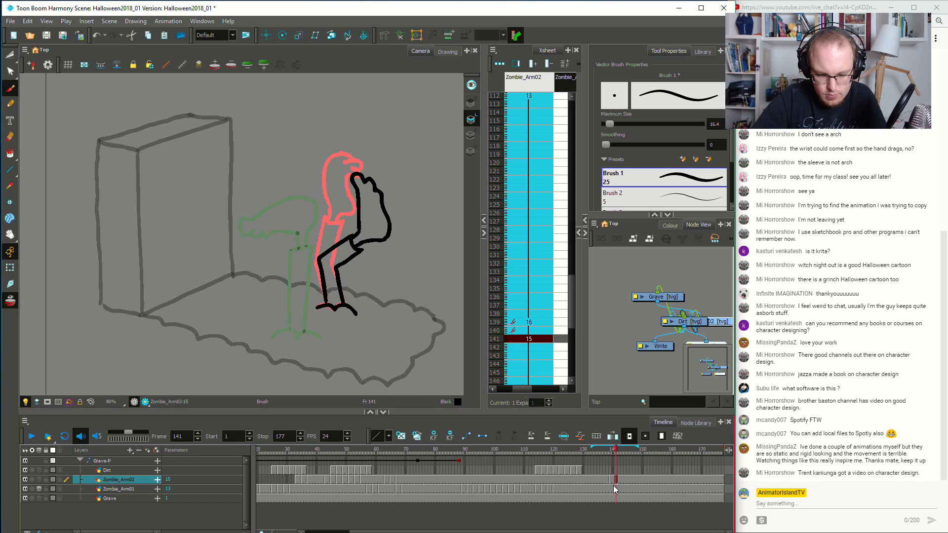
pyautogui.click(609, 483)
pyautogui.click(602, 480)
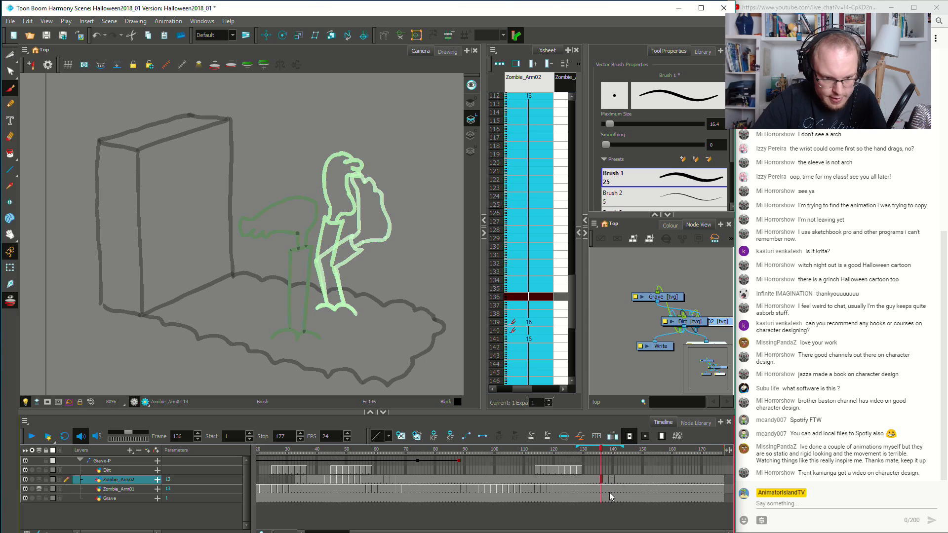
pyautogui.hotkey('alt', 'shift', 'd')
pyautogui.moveTo(329, 303); pyautogui.dragTo(355, 260)
pyautogui.hotkey('ctrl', 'z')
pyautogui.moveTo(325, 305)
pyautogui.mouseDown()
pyautogui.moveTo(364, 257)
pyautogui.moveTo(360, 281)
pyautogui.moveTo(369, 308)
pyautogui.mouseUp()
pyautogui.hotkey('ctrl', 'z')
pyautogui.moveTo(358, 273)
pyautogui.mouseDown()
pyautogui.moveTo(366, 308)
pyautogui.moveTo(384, 305)
pyautogui.mouseUp()
pyautogui.hotkey('ctrl', 'z')
pyautogui.moveTo(358, 258); pyautogui.dragTo(387, 312)
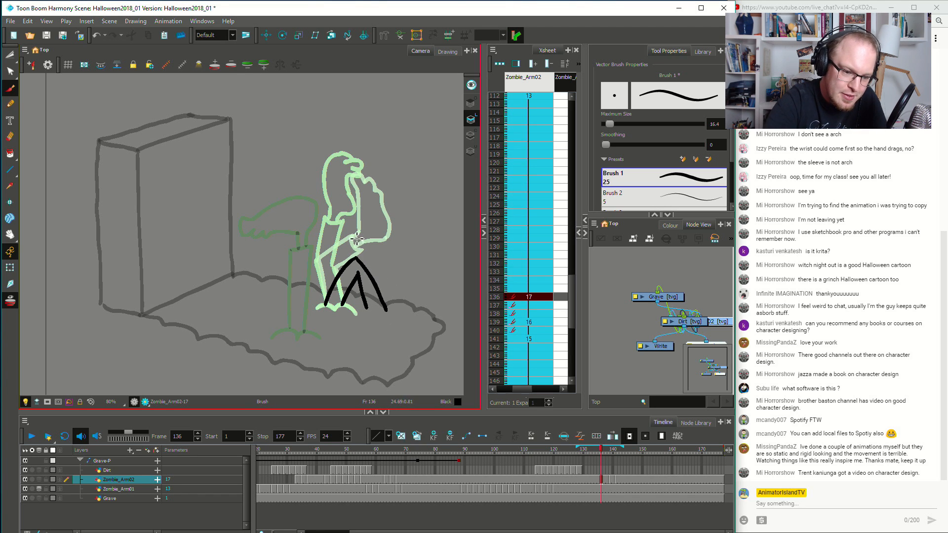
# Draw curved dirt lines along the base of the peaks at frame 136
pyautogui.hotkey('ctrl', 'z')
pyautogui.moveTo(317, 307); pyautogui.dragTo(359, 315)
pyautogui.hotkey('ctrl', 'z')
pyautogui.hotkey('ctrl', 'z')
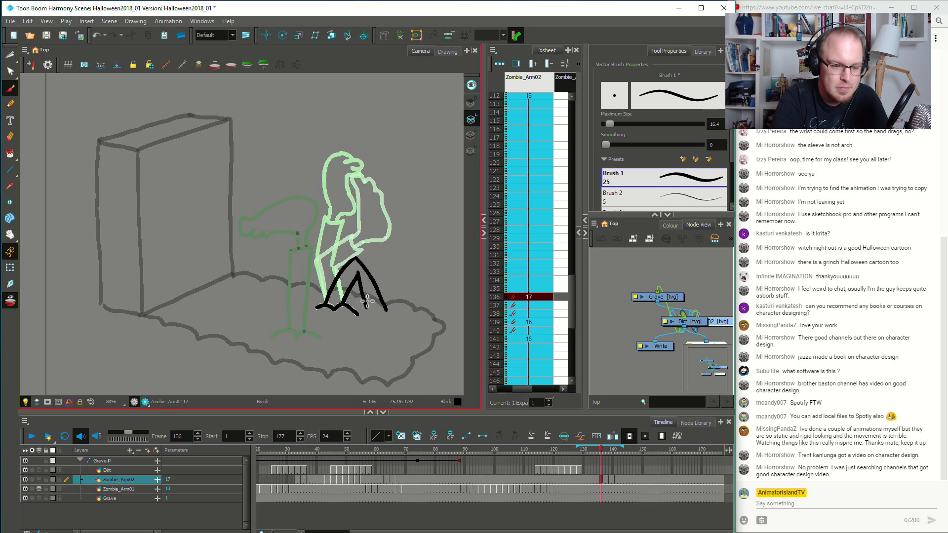
pyautogui.moveTo(362, 311); pyautogui.dragTo(398, 312)
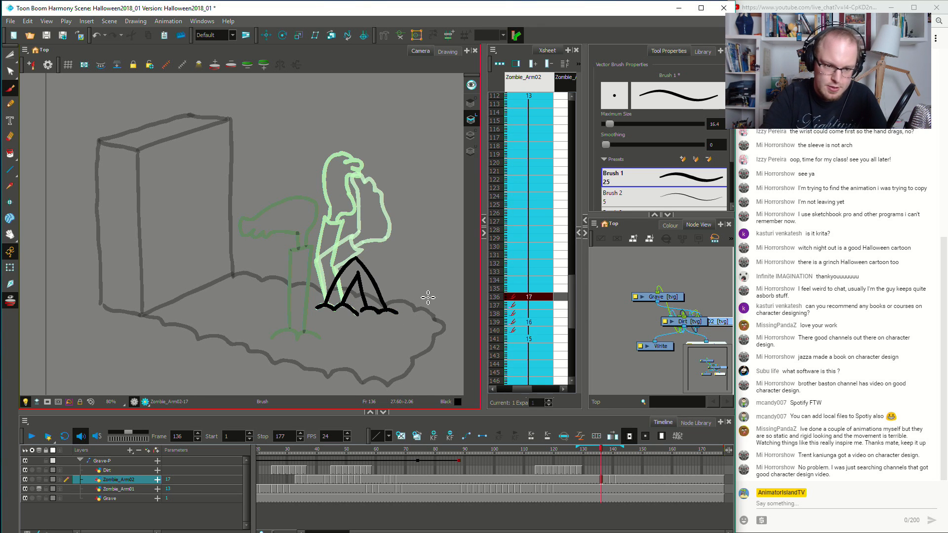
# Compare the second arm's emergence drawings and extend the frame-136 dirt peaks' exposure so the upright arm drawing starts at frame 141
pyautogui.click(608, 480)
pyautogui.click(609, 481)
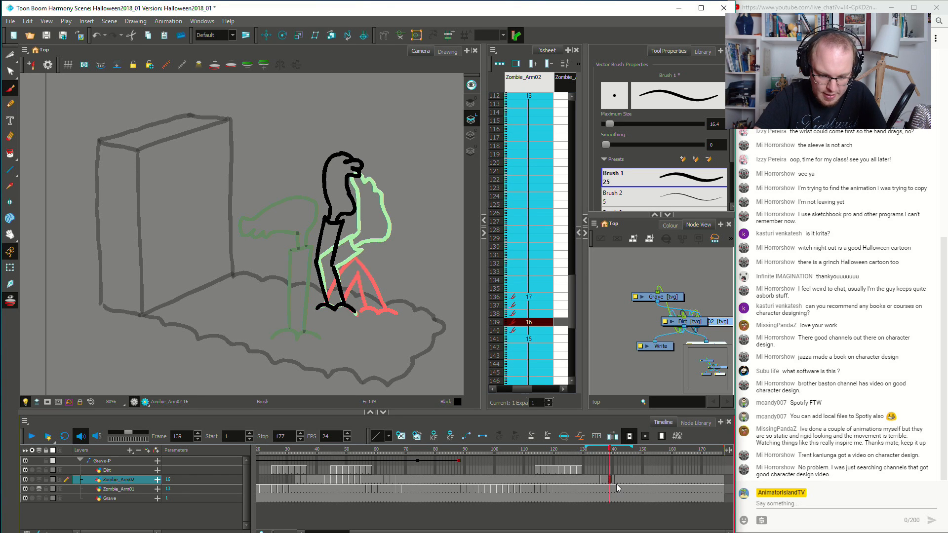
pyautogui.click(614, 481)
pyautogui.click(610, 481)
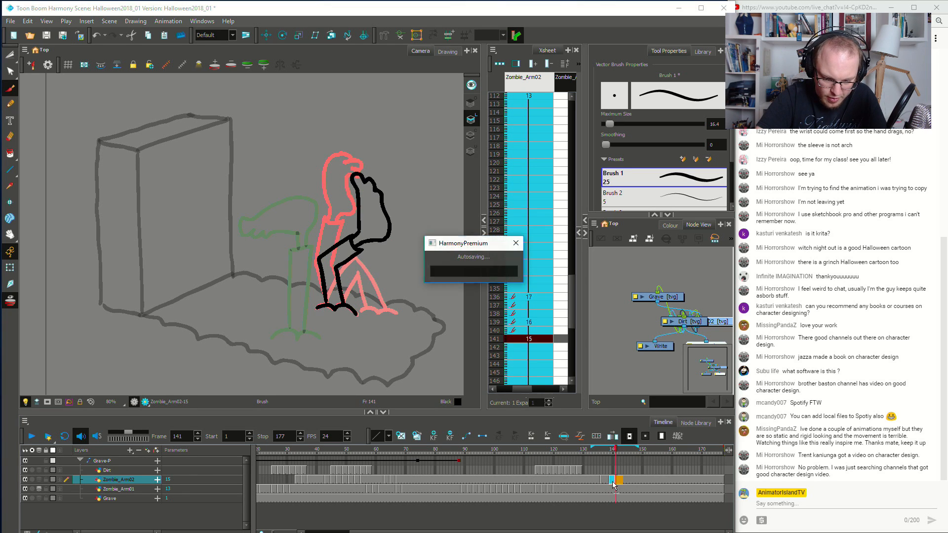
pyautogui.click(602, 480)
pyautogui.click(610, 481)
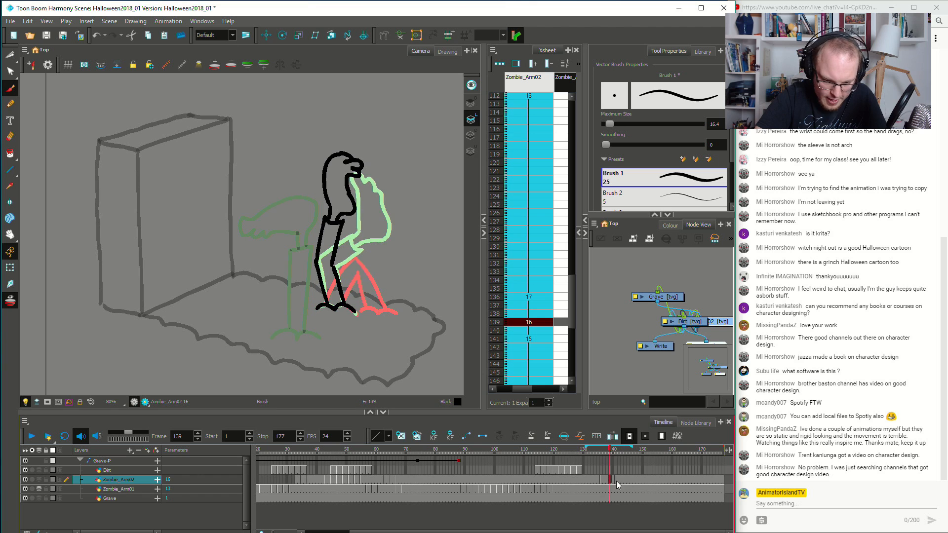
pyautogui.click(615, 481)
pyautogui.click(605, 480)
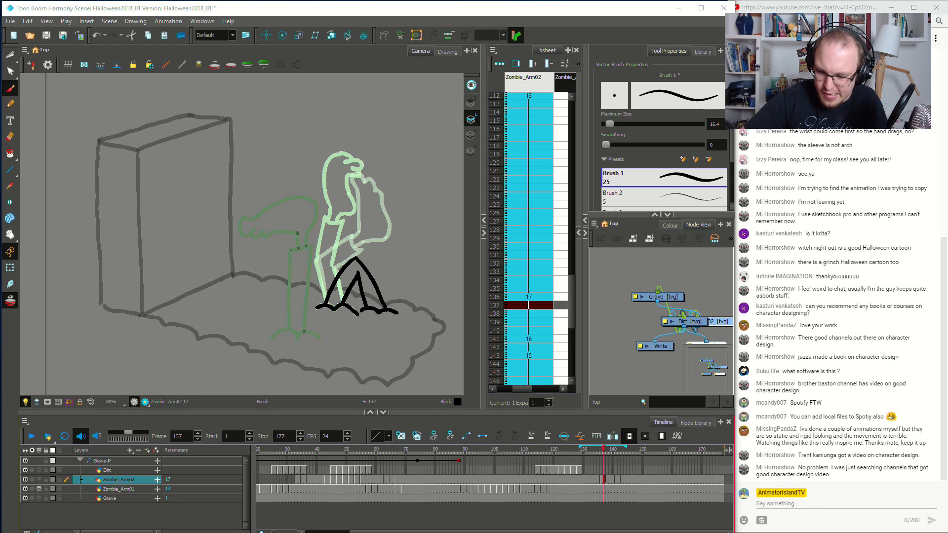
# Extend the upright arm drawing's exposure on Zombie_Arm02 so the raised-hand pose starts at frame 145
pyautogui.click(593, 486)
pyautogui.click(610, 480)
pyautogui.click(607, 480)
pyautogui.moveTo(604, 480)
pyautogui.mouseDown()
pyautogui.moveTo(624, 479)
pyautogui.moveTo(579, 478)
pyautogui.mouseUp()
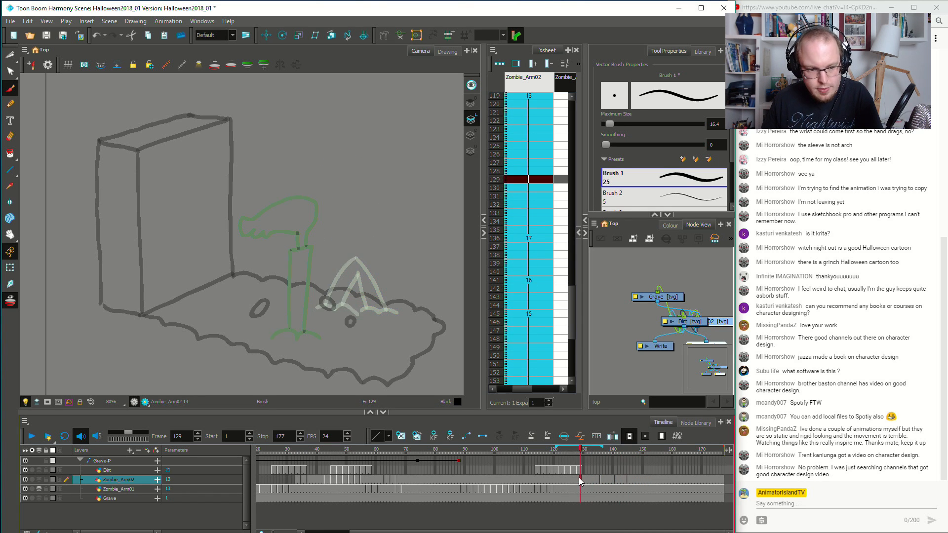
# Play back the second arm's emergence to check its timing, also replaying the animation from frame 55
pyautogui.press('Return')
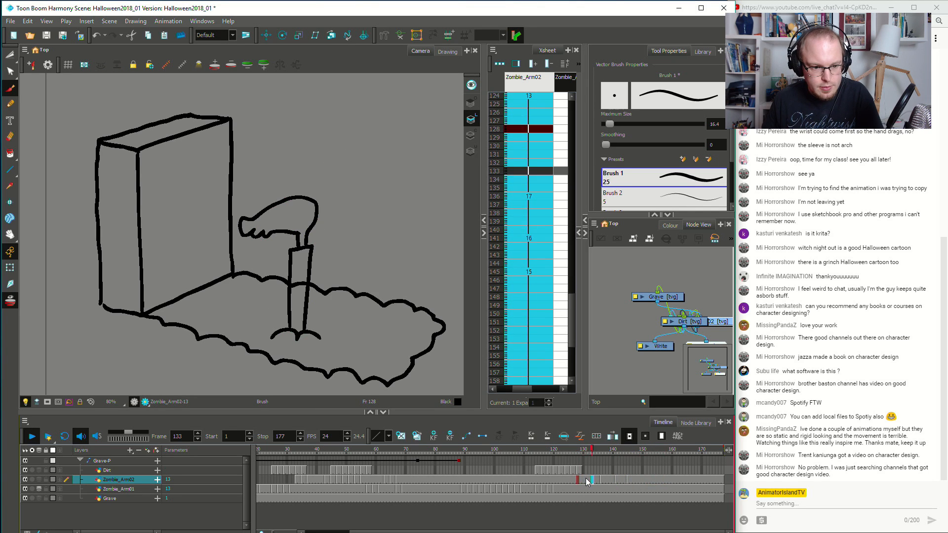
pyautogui.click(586, 478)
pyautogui.press('Return')
pyautogui.press('Return')
pyautogui.click(586, 478)
pyautogui.click(600, 481)
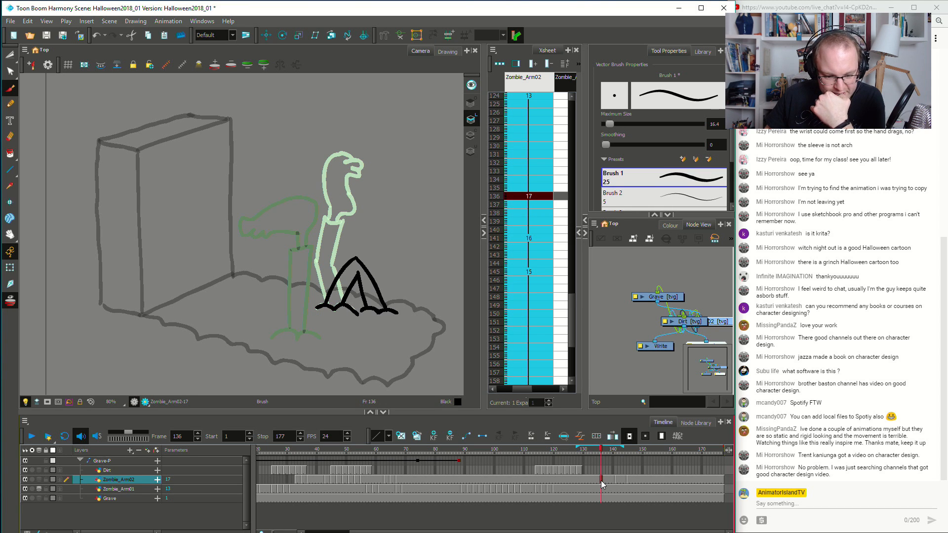
pyautogui.click(417, 478)
pyautogui.click(362, 478)
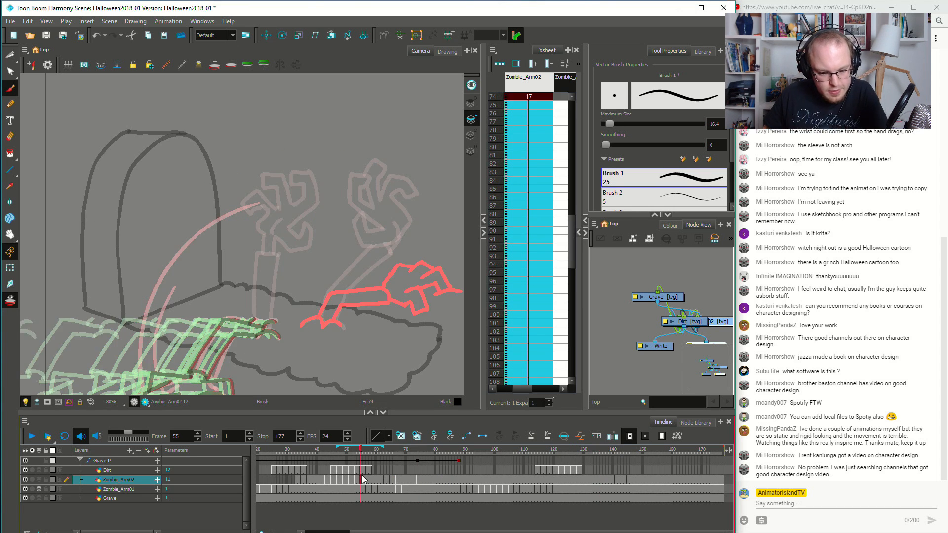
pyautogui.hotkey('shift', 'Return')
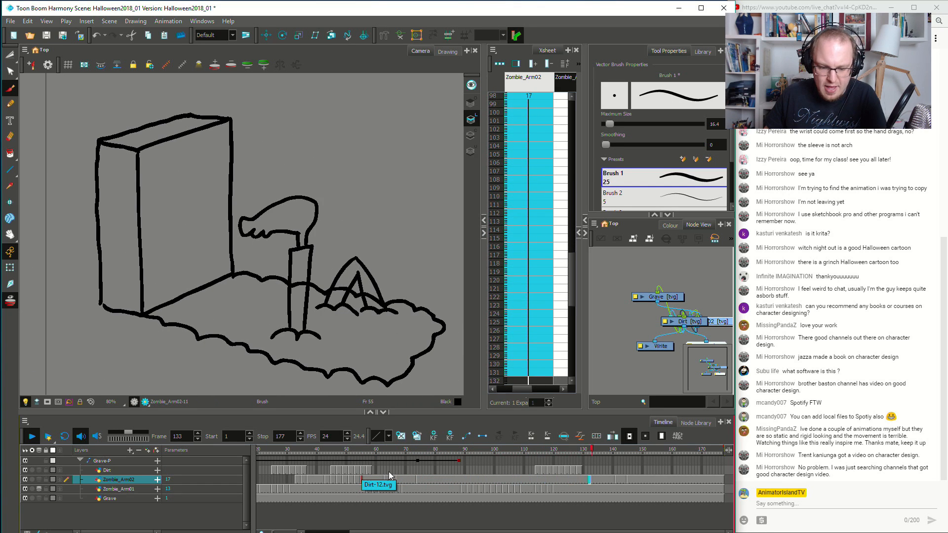
pyautogui.hotkey('shift', 'Return')
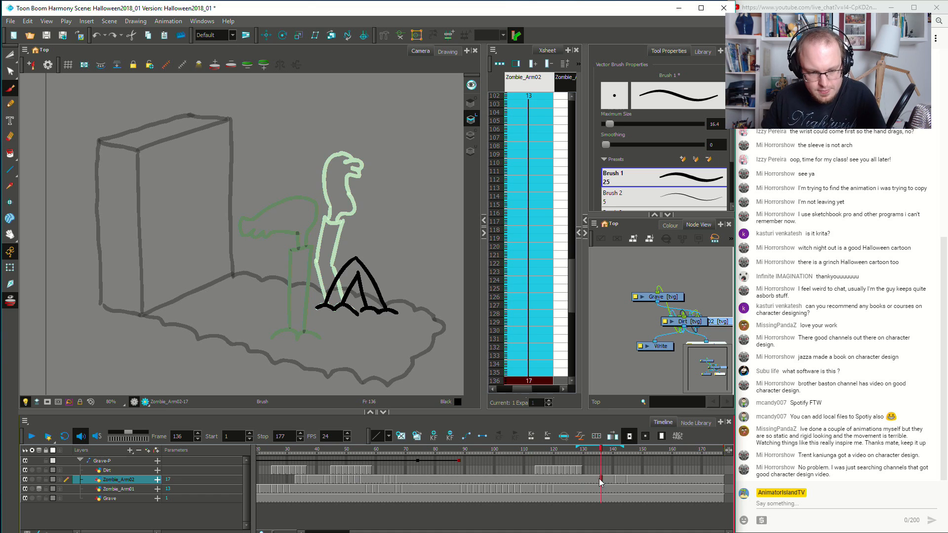
# Create a new Zombie_Arm02 drawing starting at frame 134 and draw taller nested dirt peaks with wavy base lines
pyautogui.click(594, 480)
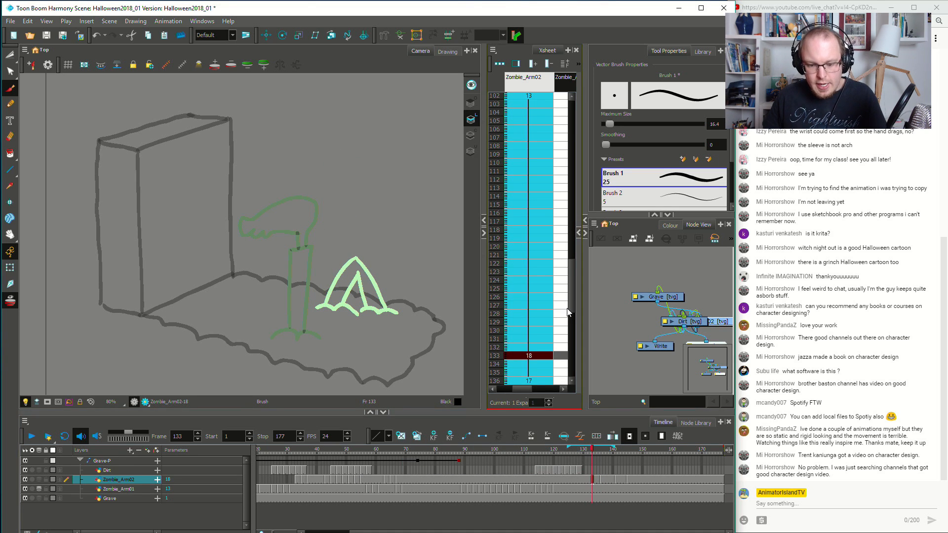
pyautogui.click(591, 480)
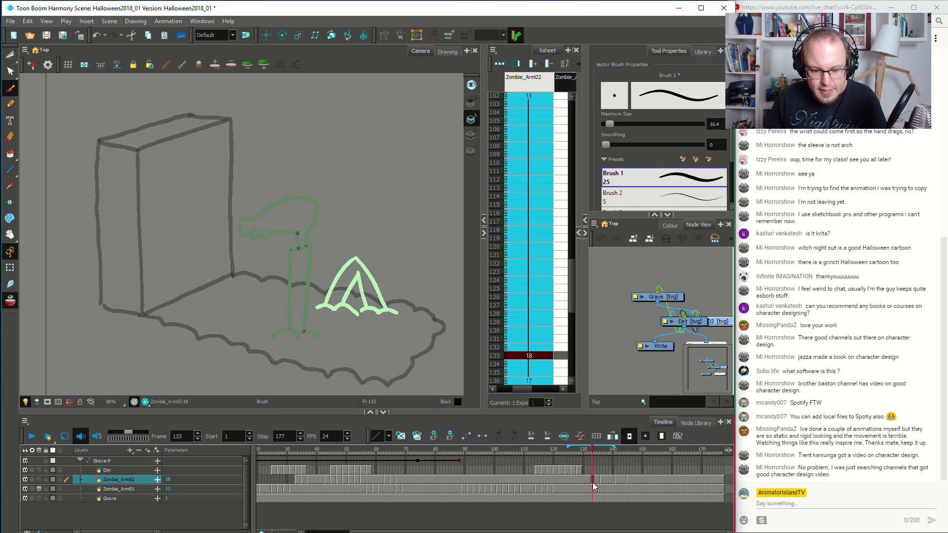
pyautogui.click(595, 480)
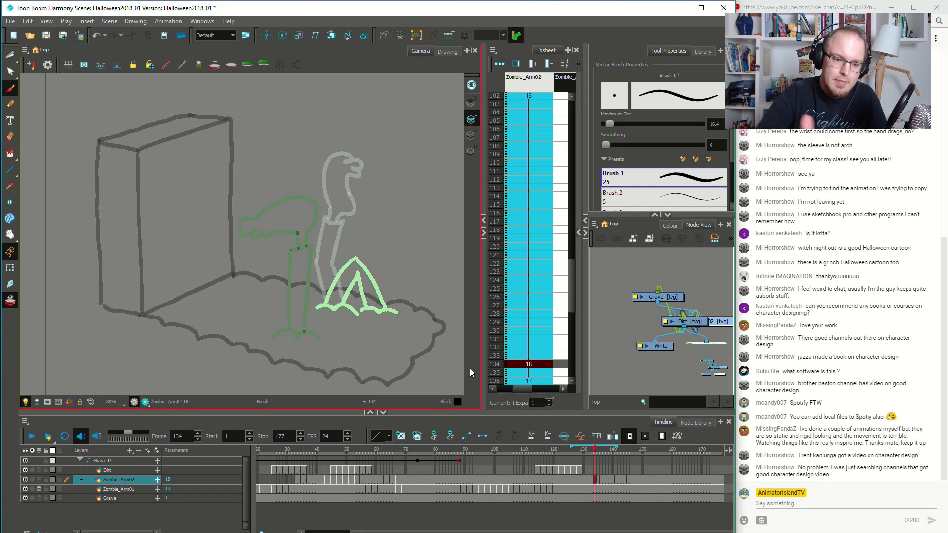
pyautogui.moveTo(327, 303)
pyautogui.mouseDown()
pyautogui.moveTo(359, 251)
pyautogui.moveTo(390, 309)
pyautogui.mouseUp()
pyautogui.hotkey('ctrl', 'z')
pyautogui.moveTo(357, 250)
pyautogui.mouseDown()
pyautogui.moveTo(391, 310)
pyautogui.moveTo(359, 272)
pyautogui.mouseUp()
pyautogui.hotkey('ctrl', 'z')
pyautogui.moveTo(370, 305); pyautogui.dragTo(358, 267)
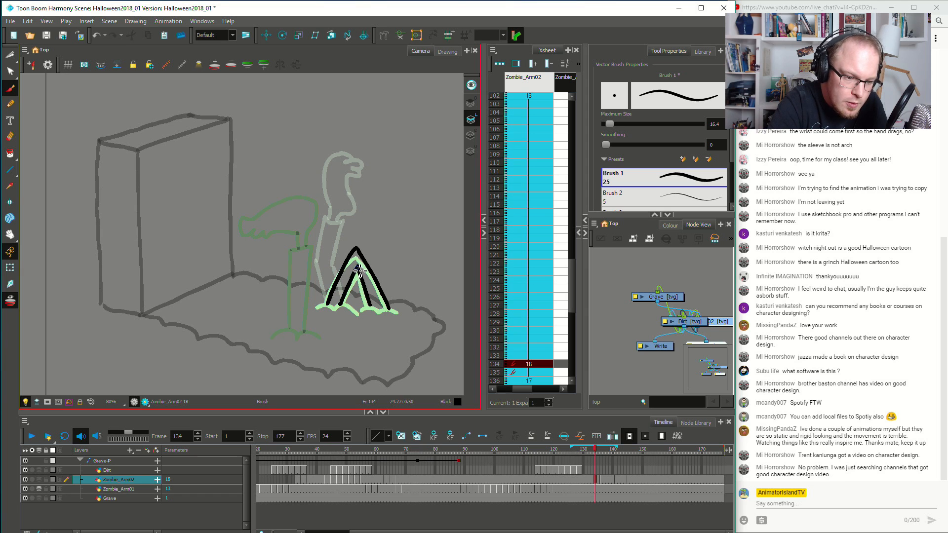
pyautogui.moveTo(316, 307); pyautogui.dragTo(399, 313)
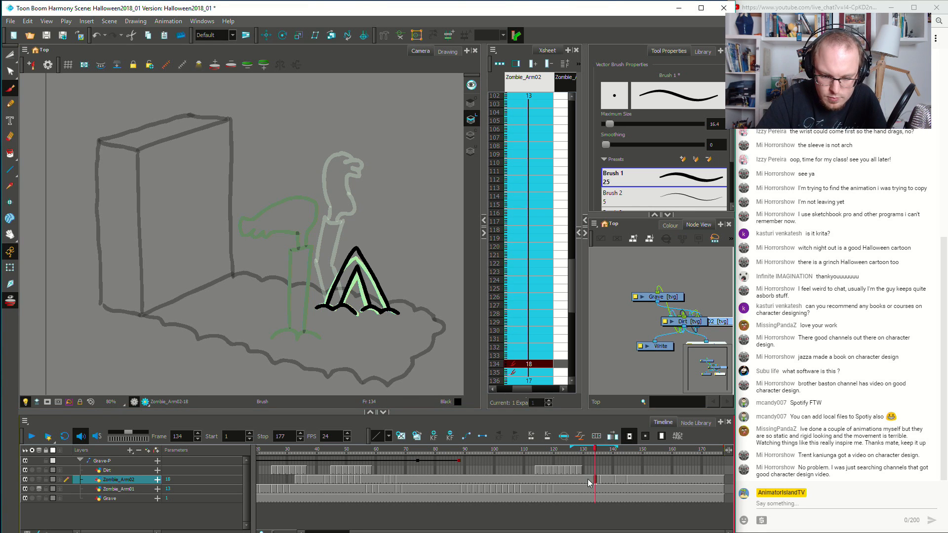
# Create a new Zombie_Arm02 drawing at frame 131 and draw a low wavy dirt line along the base of the peaks
pyautogui.click(588, 448)
pyautogui.click(401, 436)
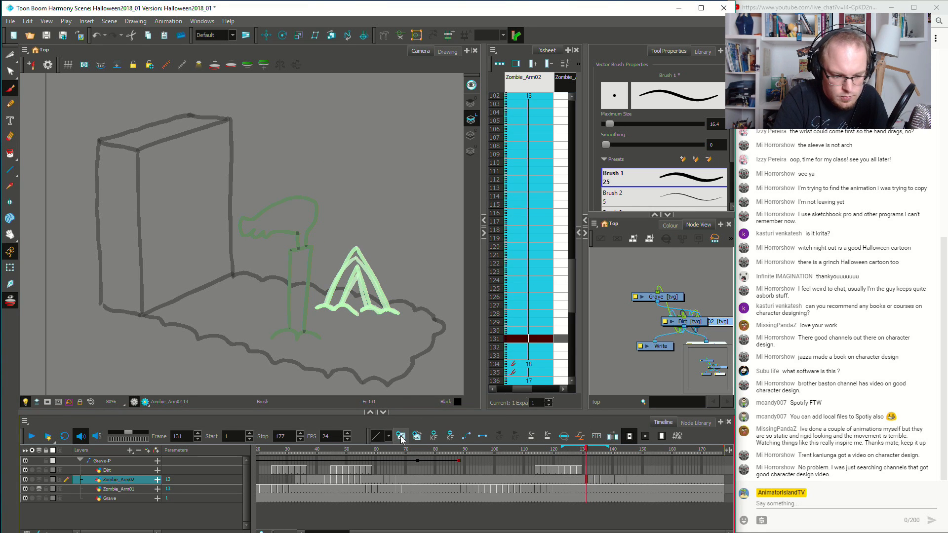
pyautogui.moveTo(317, 308); pyautogui.dragTo(399, 313)
pyautogui.hotkey('ctrl', 'z')
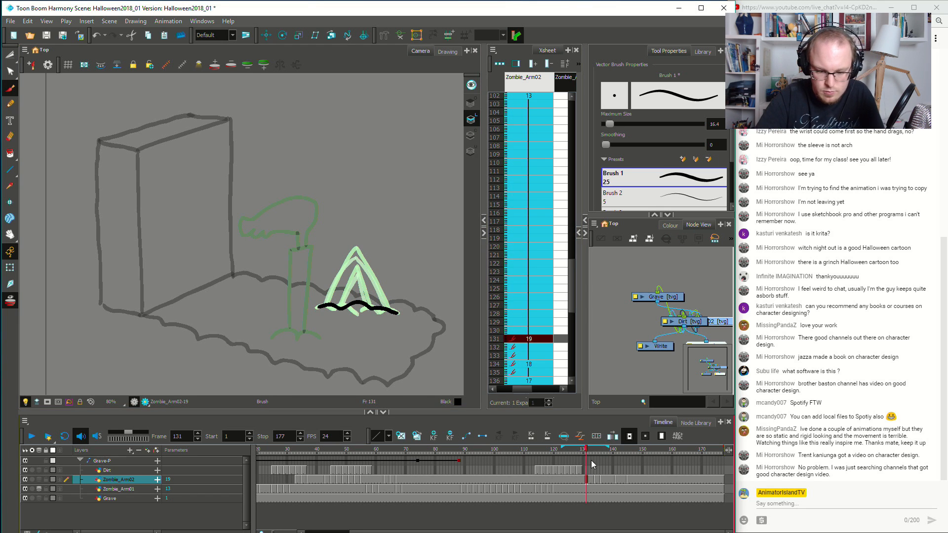
# Play back the second arm's emergence with the dirt line and taller peaks included
pyautogui.press('Return')
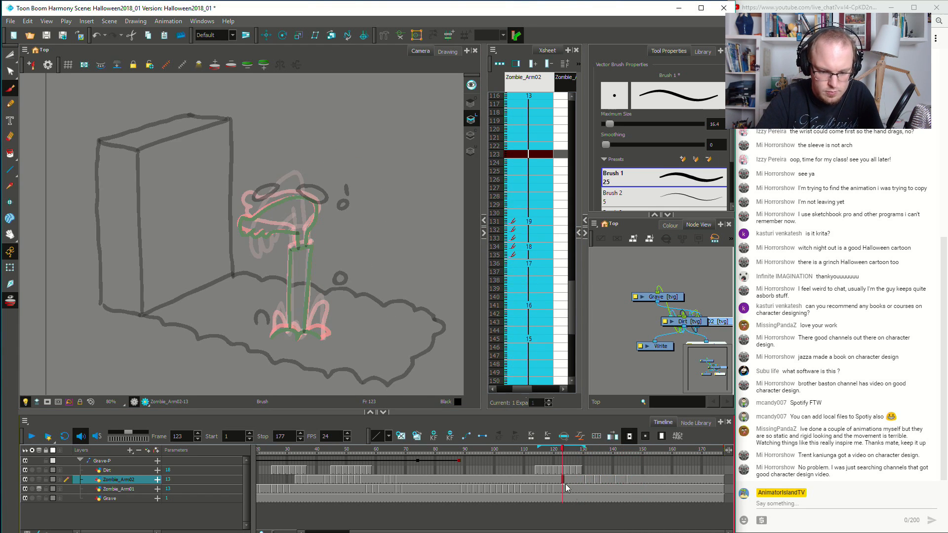
pyautogui.click(538, 479)
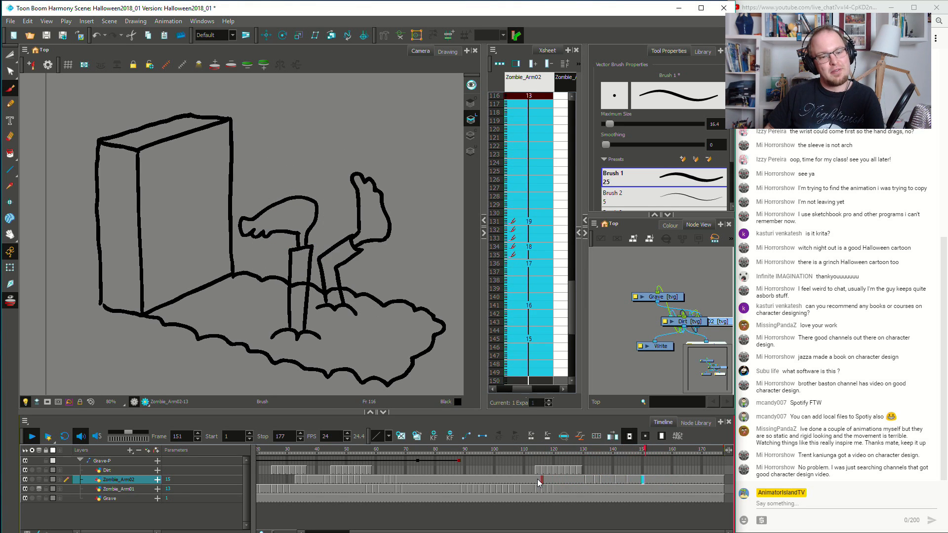
pyautogui.click(566, 488)
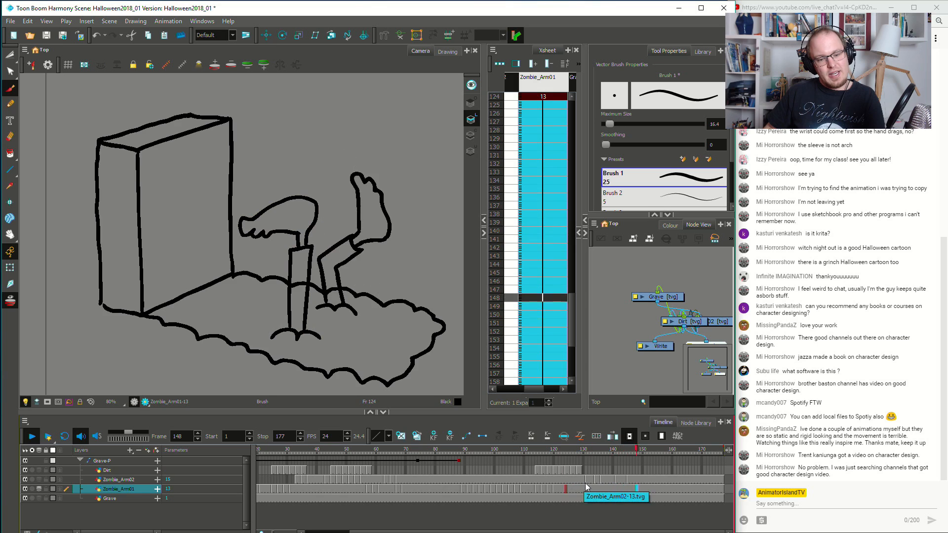
# Retime the wavy dirt line to start at frame 132, then create a drawing at frame 130 with a small curved dirt mound
pyautogui.click(596, 480)
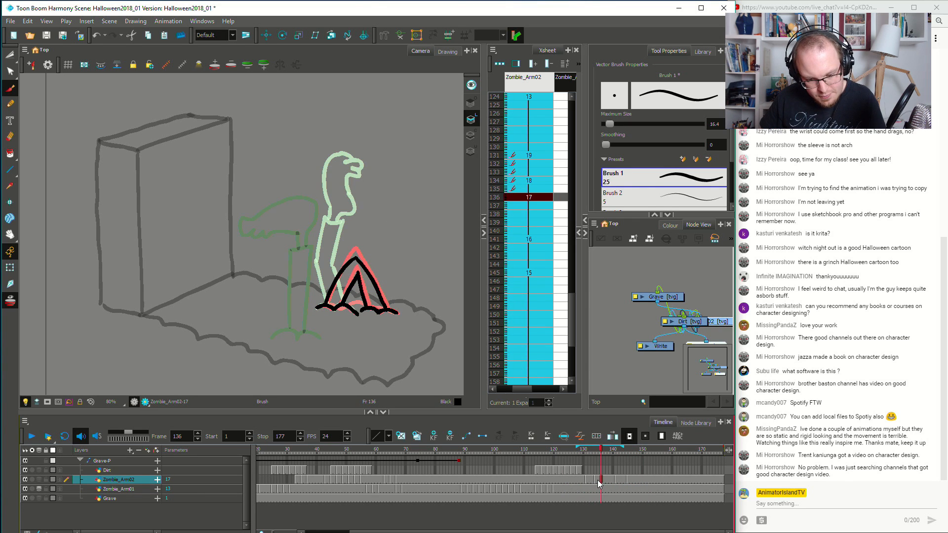
pyautogui.click(586, 480)
pyautogui.moveTo(590, 481); pyautogui.dragTo(590, 482)
pyautogui.click(581, 480)
pyautogui.click(584, 479)
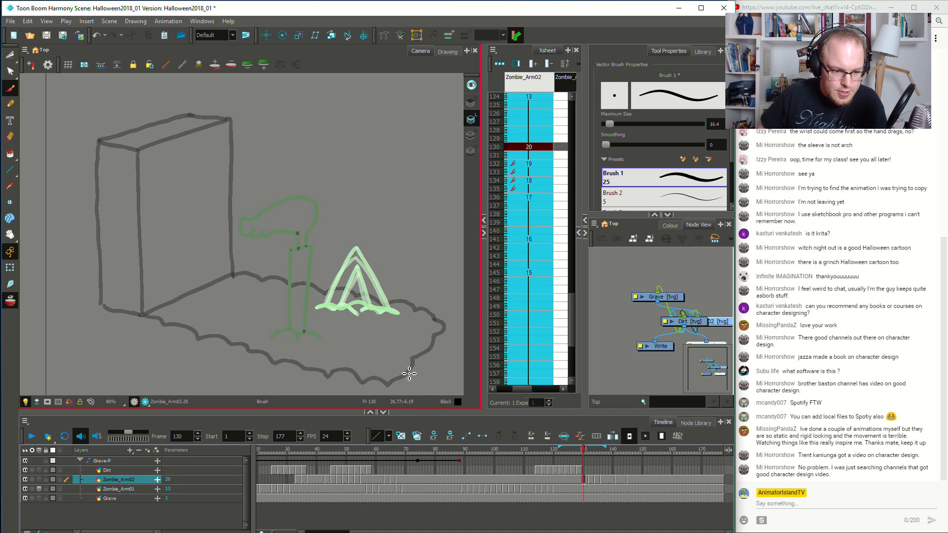
pyautogui.moveTo(347, 310); pyautogui.dragTo(379, 310)
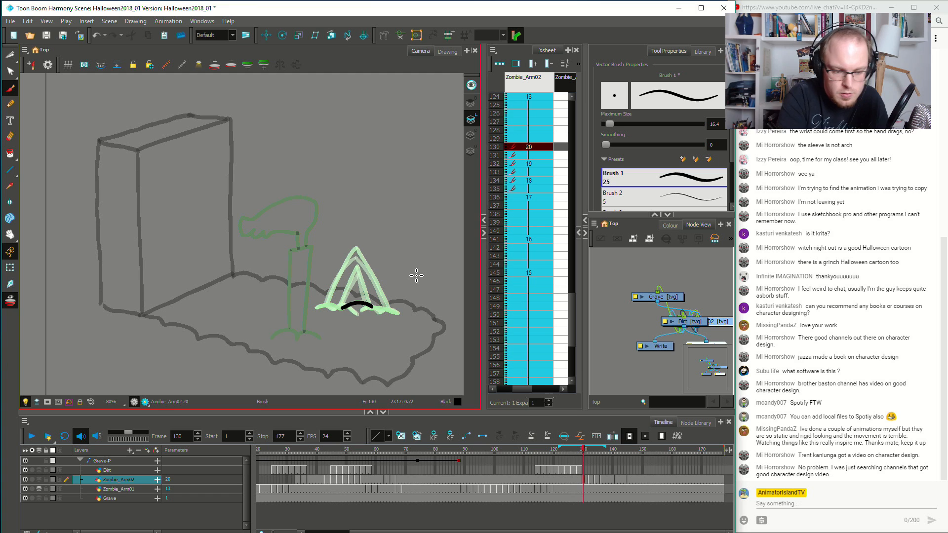
# Replay both arms' emergence from several earlier frames to check the timing of the dirt mound, peaks and rising arm
pyautogui.click(573, 483)
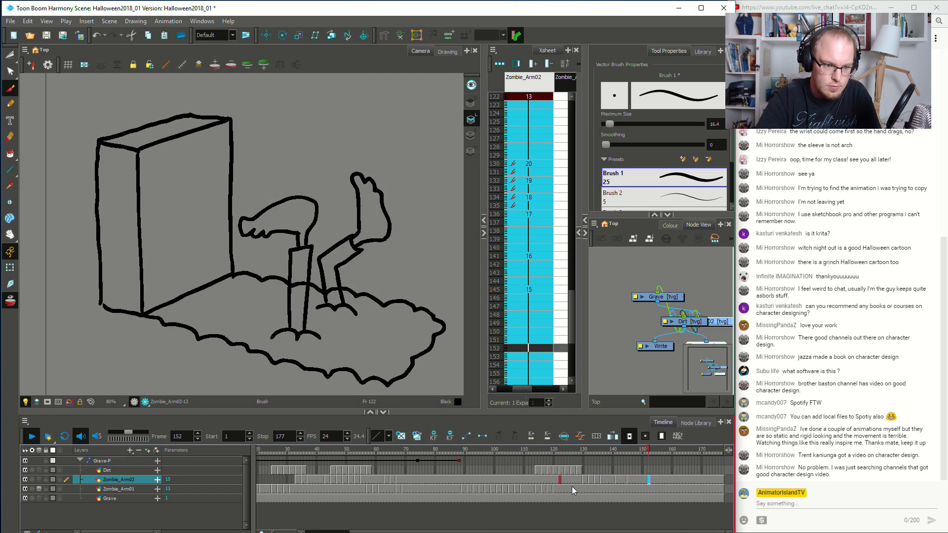
pyautogui.click(515, 479)
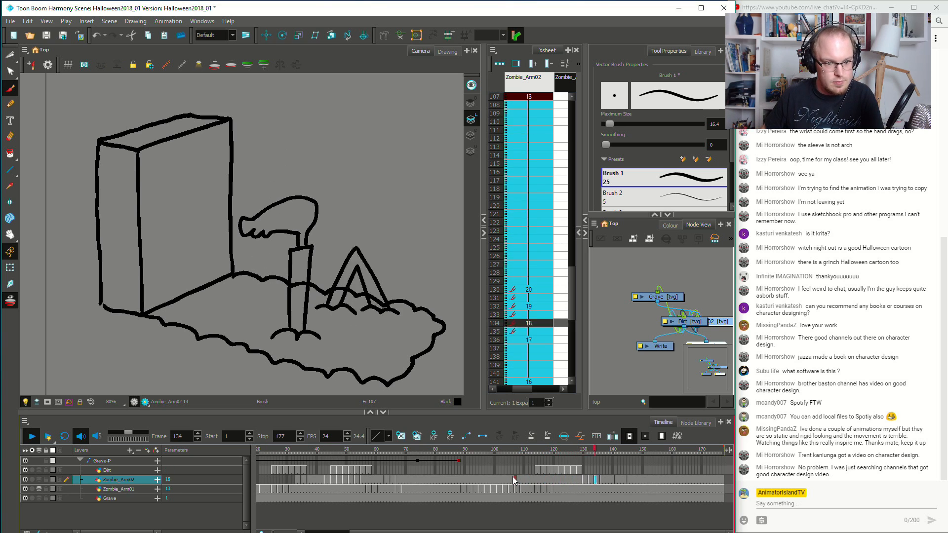
pyautogui.press('Return')
pyautogui.click(566, 480)
pyautogui.click(509, 474)
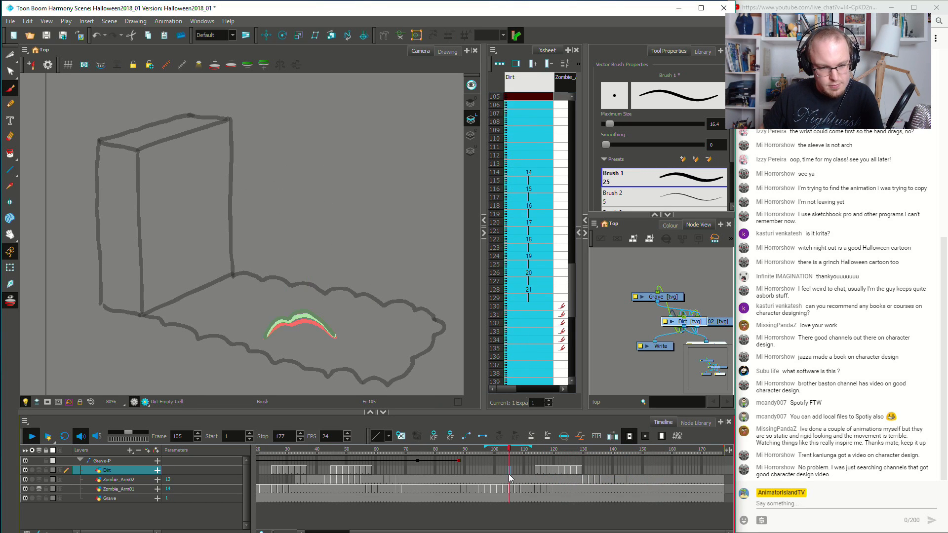
pyautogui.press('Return')
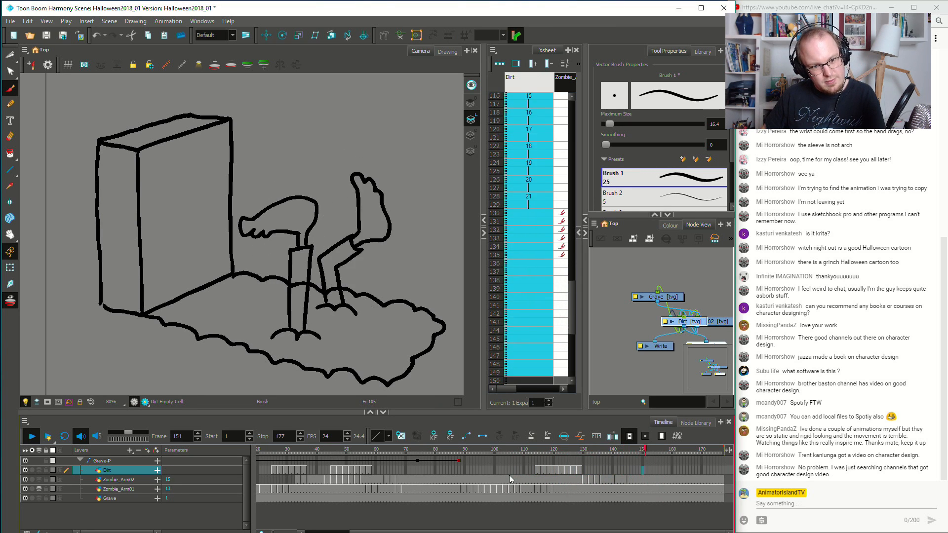
pyautogui.press('Return')
pyautogui.click(482, 479)
pyautogui.press('Return')
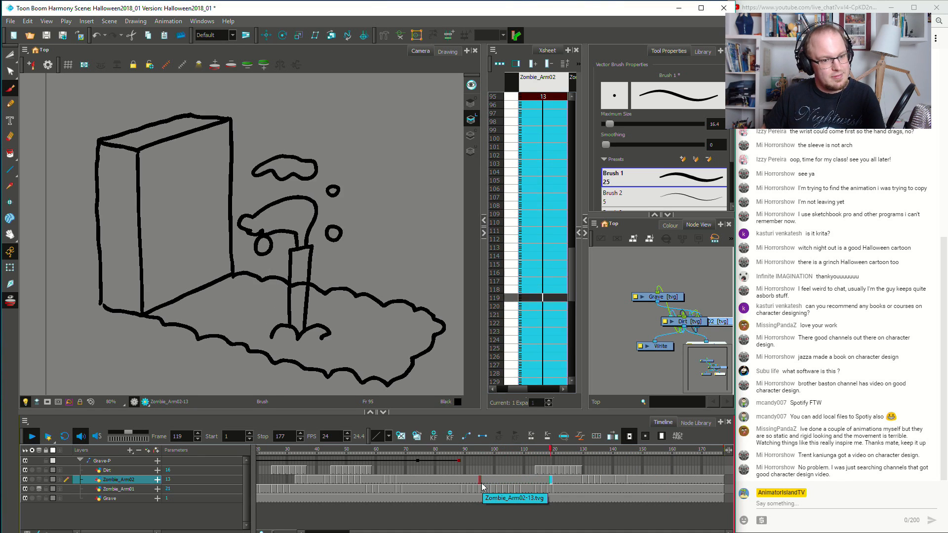
pyautogui.press('Return')
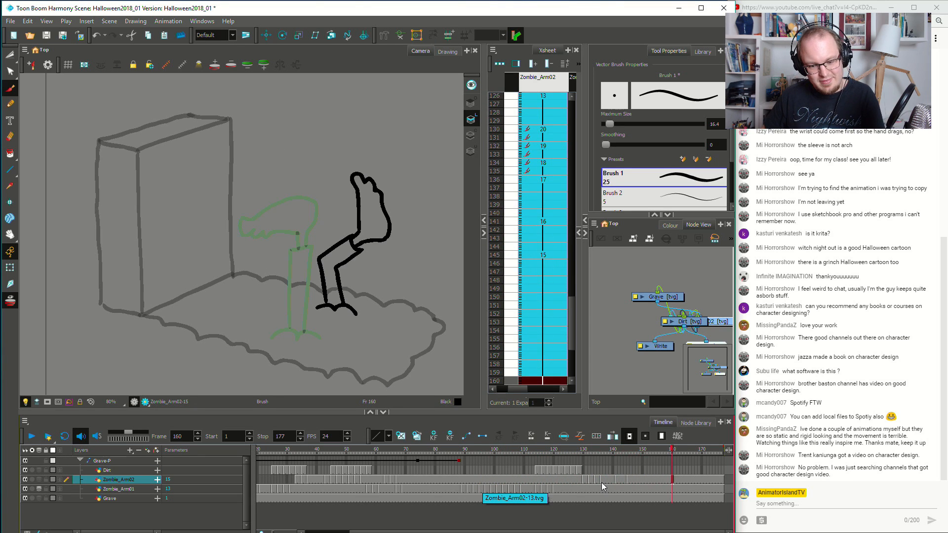
# Shorten the upright arm drawing's exposure so the raised-hand pose starts at frame 144
pyautogui.click(602, 482)
pyautogui.click(604, 481)
pyautogui.click(619, 480)
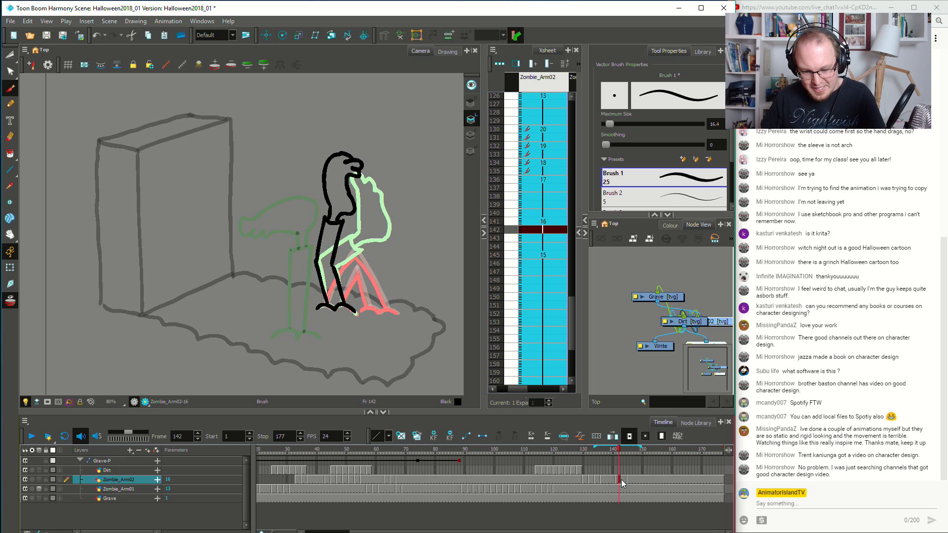
pyautogui.click(622, 480)
pyautogui.click(627, 480)
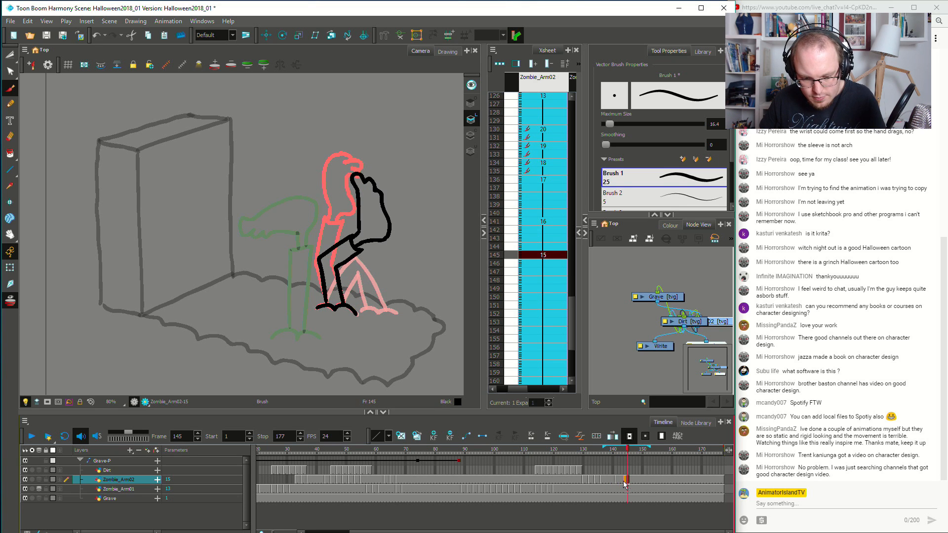
pyautogui.moveTo(623, 481); pyautogui.dragTo(623, 482)
# Play the animation from frame 1, then replay the second arm's emergence from frame 114
pyautogui.moveTo(374, 449); pyautogui.dragTo(295, 462)
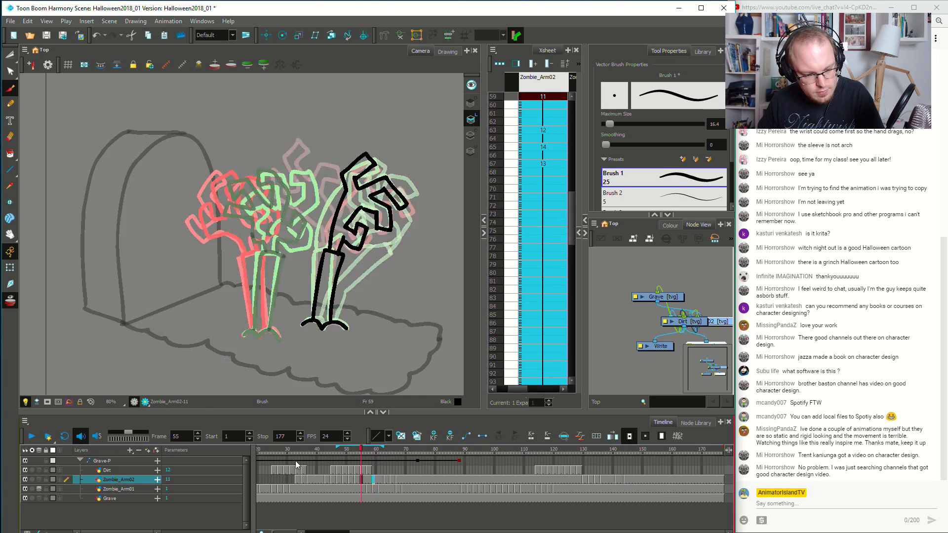
pyautogui.press('Return')
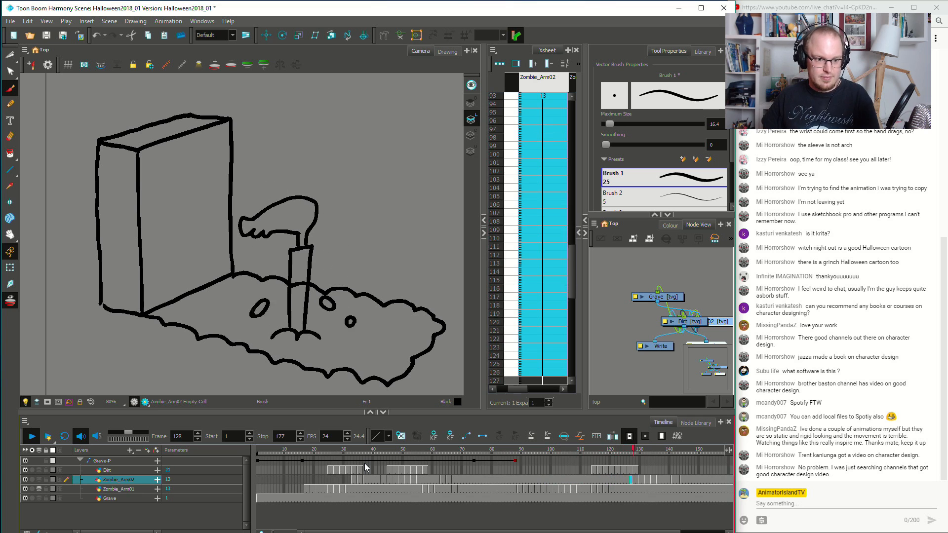
pyautogui.press('Return')
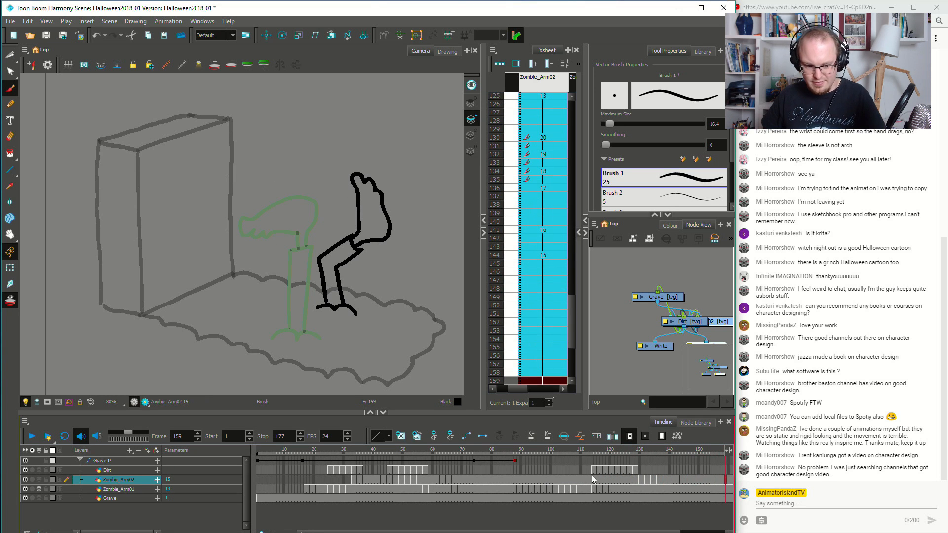
pyautogui.press('Return')
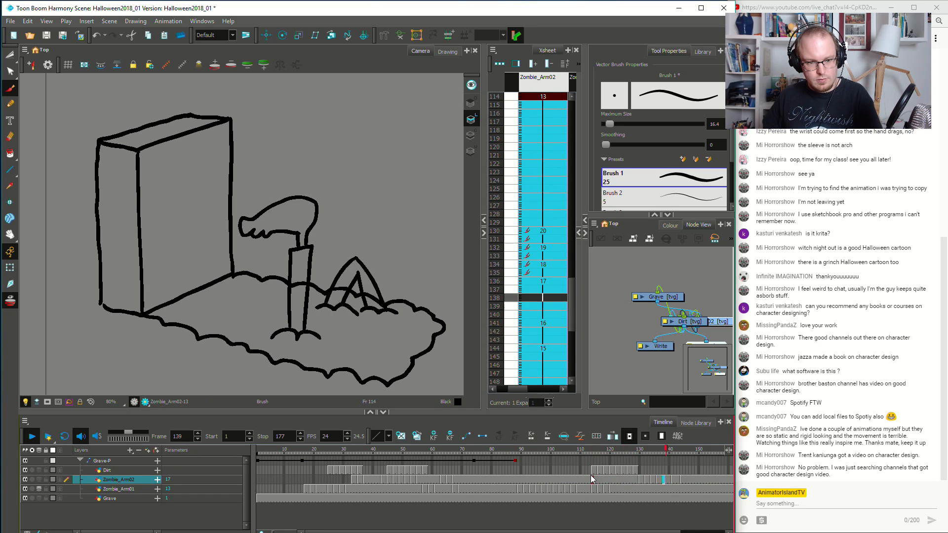
# Retime Zombie_Arm02 so the upright arm starts at frame 144 and the raised-hand pose at 149, then create a dirt mound drawing at 147
pyautogui.press('Return')
pyautogui.click(654, 488)
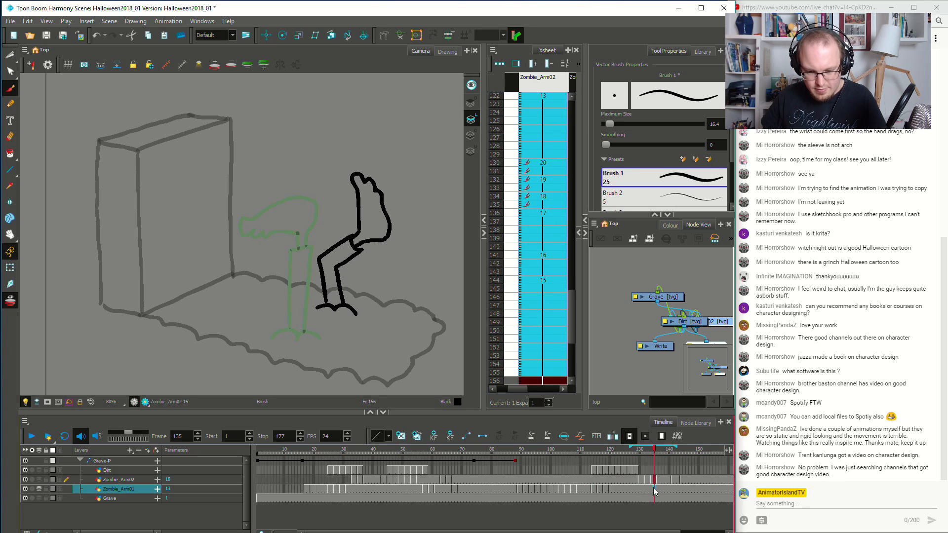
pyautogui.click(683, 479)
pyautogui.moveTo(680, 479)
pyautogui.mouseDown()
pyautogui.moveTo(674, 485)
pyautogui.moveTo(698, 481)
pyautogui.moveTo(682, 480)
pyautogui.mouseUp()
pyautogui.click(687, 481)
pyautogui.click(700, 480)
pyautogui.click(682, 480)
pyautogui.click(690, 482)
pyautogui.click(691, 480)
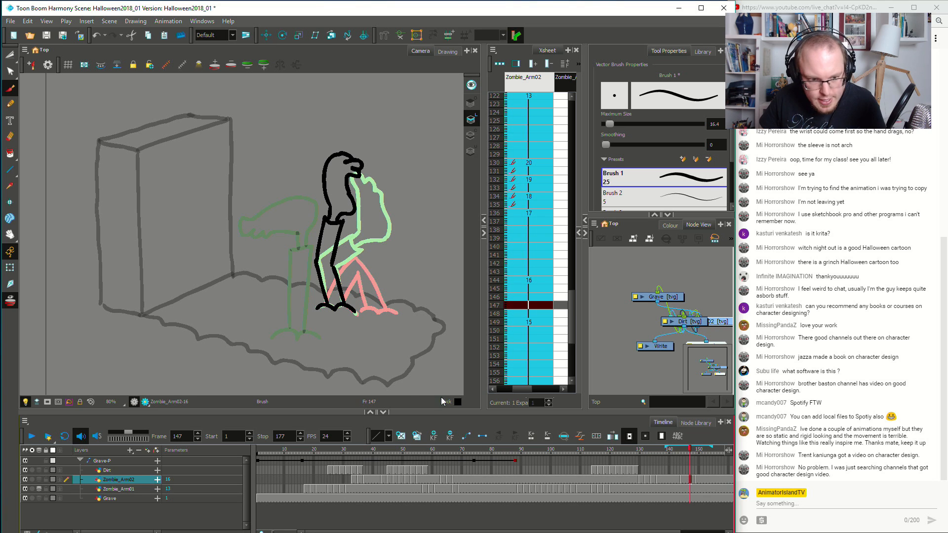
pyautogui.click(401, 437)
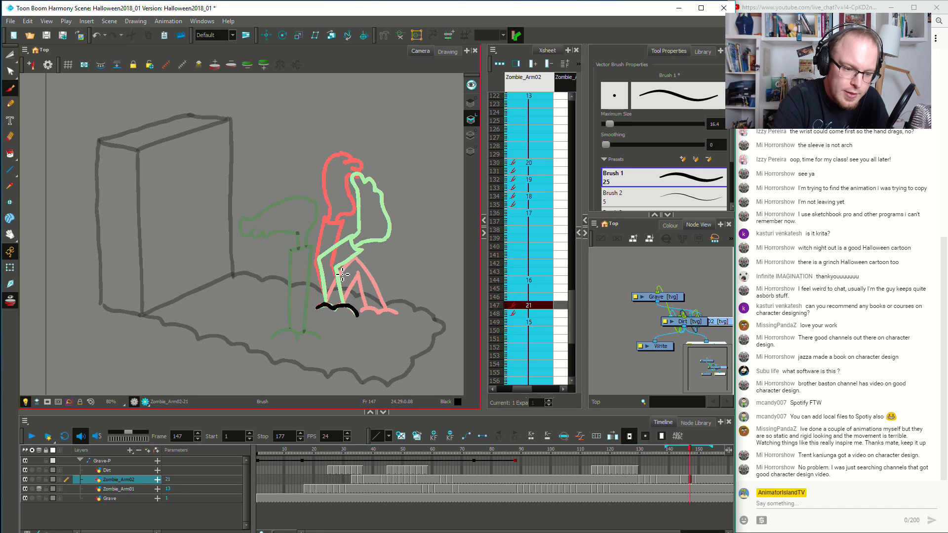
pyautogui.moveTo(330, 302); pyautogui.dragTo(330, 262)
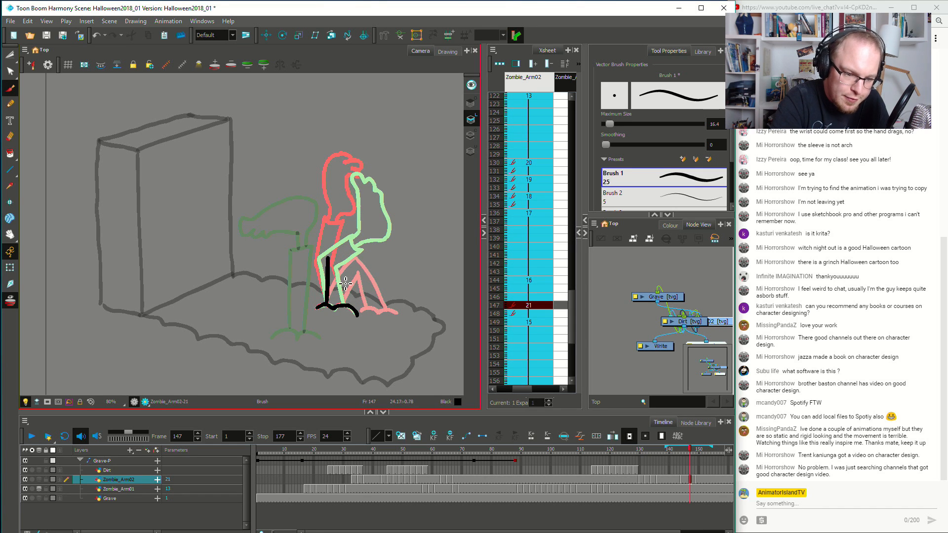
pyautogui.moveTo(346, 309); pyautogui.dragTo(347, 250)
pyautogui.hotkey('ctrl', 'z')
pyautogui.hotkey('ctrl', 'z')
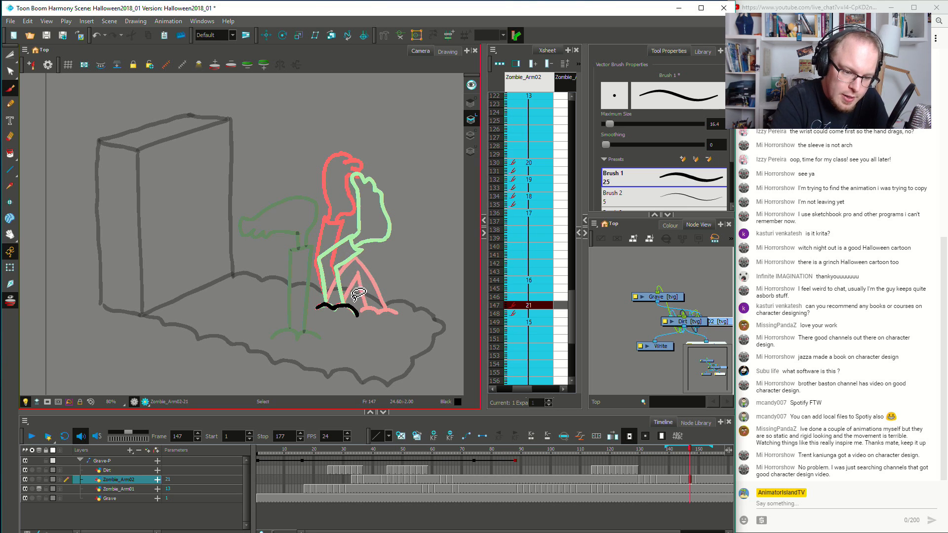
pyautogui.moveTo(330, 300)
pyautogui.mouseDown()
pyautogui.moveTo(376, 262)
pyautogui.moveTo(374, 248)
pyautogui.mouseUp()
pyautogui.hotkey('alt', 's')
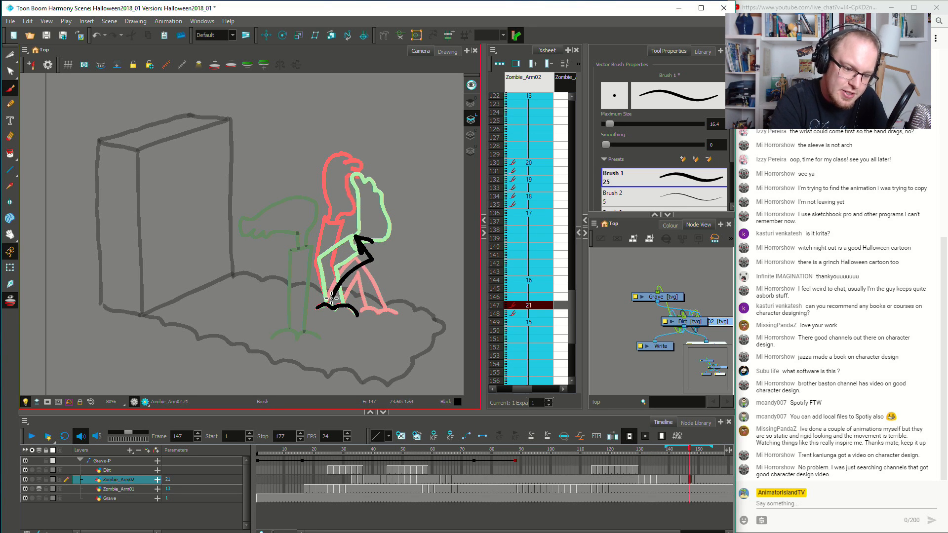
pyautogui.moveTo(327, 294); pyautogui.dragTo(352, 249)
pyautogui.moveTo(319, 279)
pyautogui.mouseDown()
pyautogui.moveTo(352, 240)
pyautogui.moveTo(322, 264)
pyautogui.mouseUp()
pyautogui.hotkey('ctrl', 'z')
pyautogui.hotkey('ctrl', 'z')
pyautogui.hotkey('ctrl', 'z')
pyautogui.hotkey('ctrl', 'z')
pyautogui.hotkey('ctrl', 'z')
pyautogui.hotkey('ctrl', 'z')
pyautogui.hotkey('ctrl', 'z')
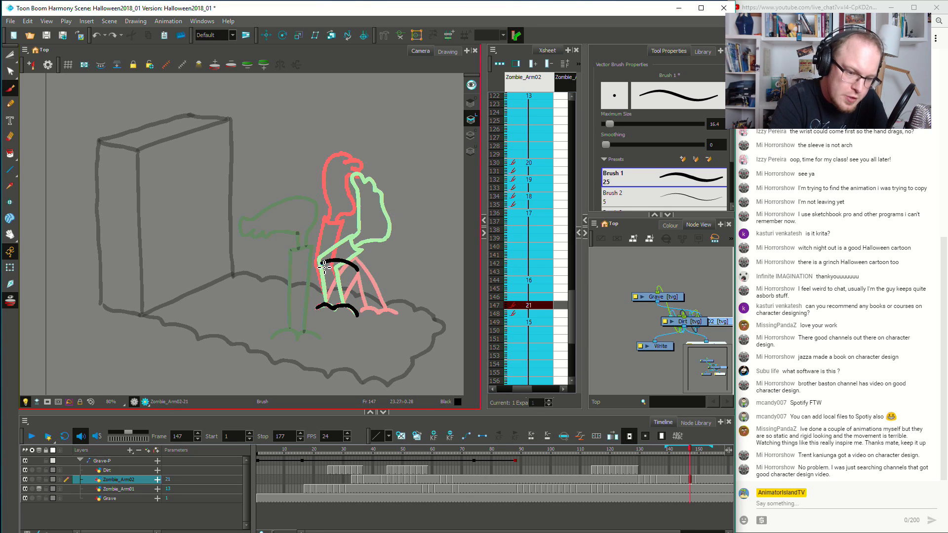
pyautogui.hotkey('ctrl', 'z')
# Draw two upright lines rising from the dirt mound for the lower part of the arm at frame 147
pyautogui.moveTo(330, 305); pyautogui.dragTo(330, 251)
pyautogui.hotkey('ctrl', 'z')
pyautogui.moveTo(327, 307); pyautogui.dragTo(330, 262)
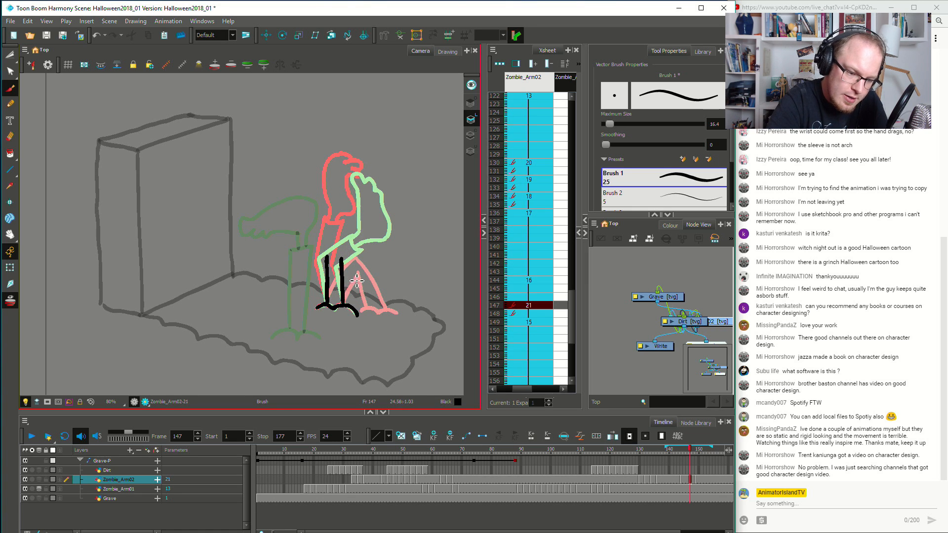
pyautogui.hotkey('ctrl', 'z')
pyautogui.hotkey('ctrl', 'z')
pyautogui.moveTo(334, 275)
pyautogui.mouseDown()
pyautogui.moveTo(337, 266)
pyautogui.moveTo(353, 273)
pyautogui.mouseUp()
pyautogui.moveTo(357, 268)
pyautogui.mouseDown()
pyautogui.moveTo(364, 281)
pyautogui.moveTo(310, 260)
pyautogui.mouseUp()
pyautogui.hotkey('ctrl', 'z')
pyautogui.hotkey('ctrl', 'z')
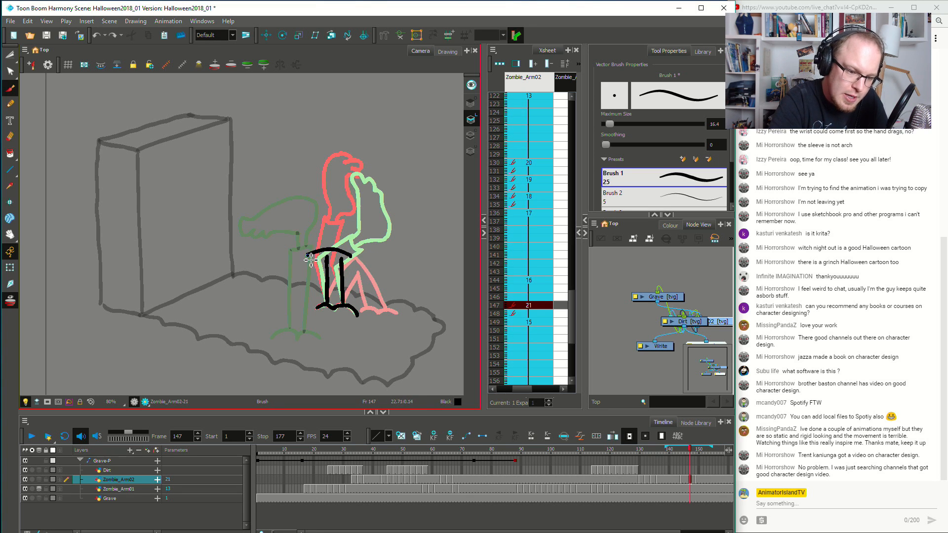
pyautogui.hotkey('ctrl', 'z')
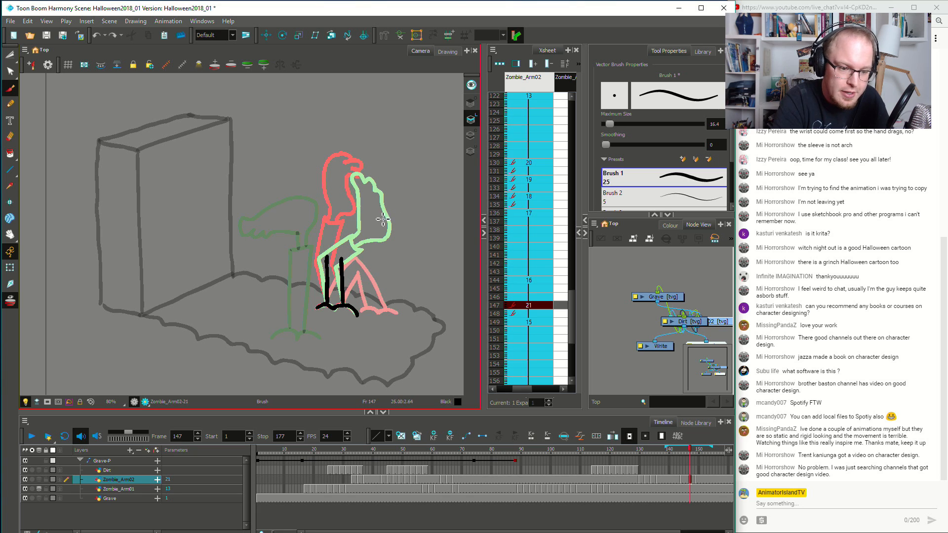
# Draw the rest of the arm bending sideways away from the gravestone, ending in a sleeve edge and a curved hand
pyautogui.moveTo(329, 260); pyautogui.dragTo(378, 234)
pyautogui.hotkey('ctrl', 'z')
pyautogui.moveTo(326, 258)
pyautogui.mouseDown()
pyautogui.moveTo(378, 239)
pyautogui.moveTo(344, 270)
pyautogui.moveTo(381, 257)
pyautogui.moveTo(390, 217)
pyautogui.moveTo(383, 251)
pyautogui.moveTo(396, 239)
pyautogui.moveTo(384, 252)
pyautogui.moveTo(407, 259)
pyautogui.moveTo(402, 221)
pyautogui.moveTo(385, 252)
pyautogui.moveTo(403, 261)
pyautogui.moveTo(412, 233)
pyautogui.moveTo(428, 236)
pyautogui.moveTo(418, 211)
pyautogui.moveTo(391, 237)
pyautogui.mouseUp()
pyautogui.hotkey('ctrl', 'z')
pyautogui.hotkey('ctrl', 'z')
pyautogui.hotkey('ctrl', 'z')
# Lasso the sideways section of the arm with its hand, shift it slightly lower, and clean up the overlapping lines at the elbow
pyautogui.moveTo(370, 201)
pyautogui.mouseDown()
pyautogui.moveTo(414, 265)
pyautogui.moveTo(443, 286)
pyautogui.mouseUp()
pyautogui.moveTo(362, 251); pyautogui.dragTo(364, 247)
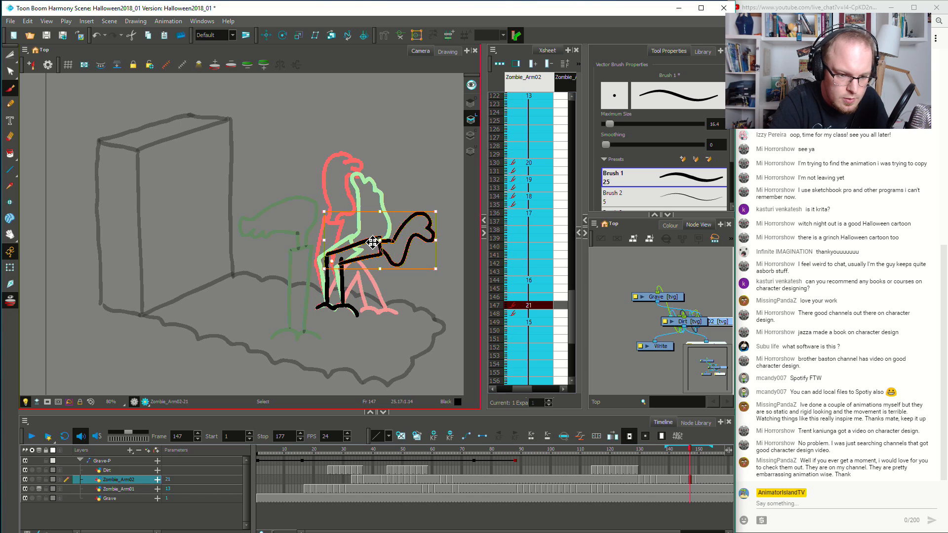
pyautogui.moveTo(441, 272); pyautogui.dragTo(441, 278)
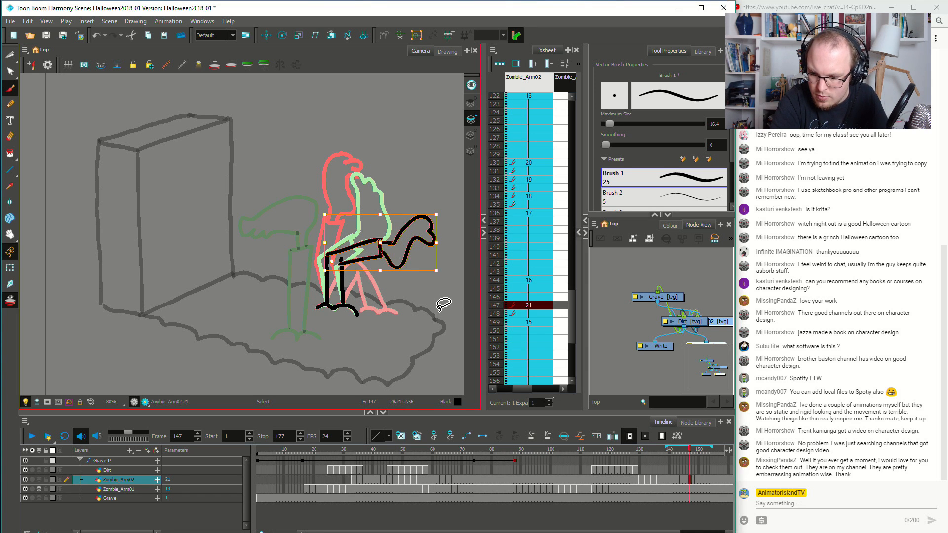
pyautogui.hotkey('alt', 'b')
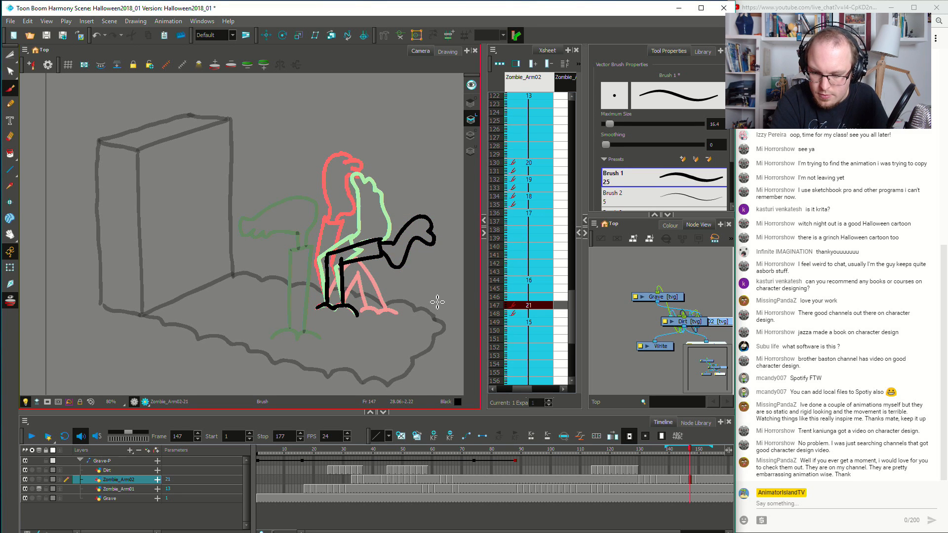
pyautogui.moveTo(347, 260); pyautogui.dragTo(349, 260)
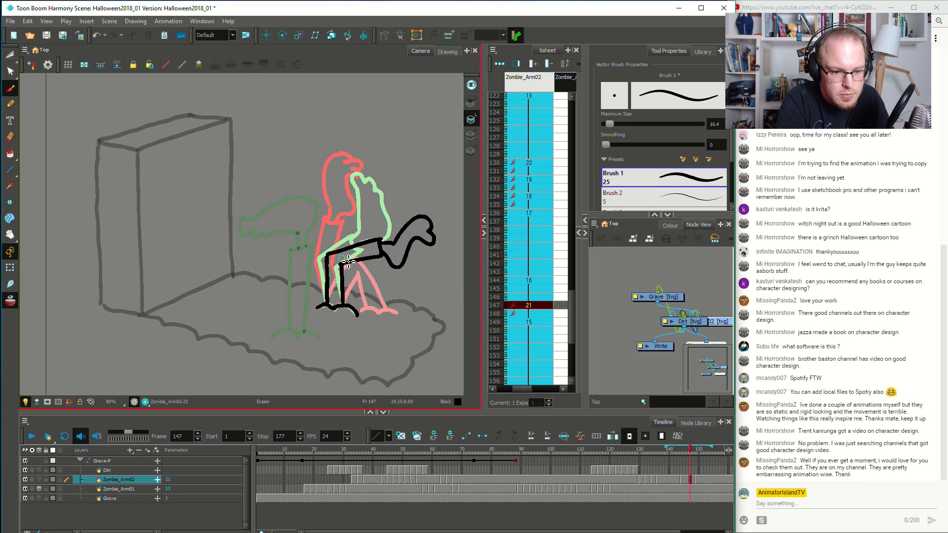
# Return to the brush and play back the second zombie arm's animation from frame 133
pyautogui.hotkey('alt', 'b')
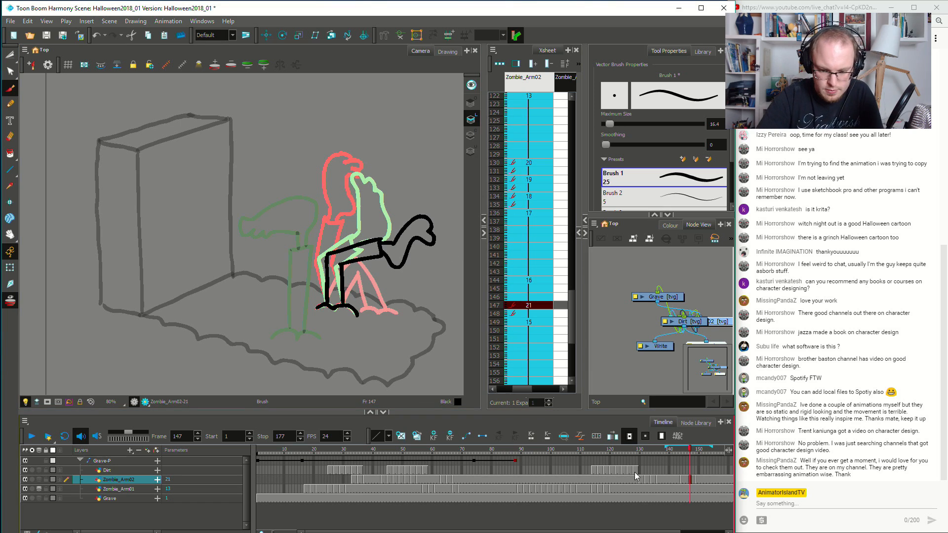
pyautogui.click(651, 480)
pyautogui.press('Return')
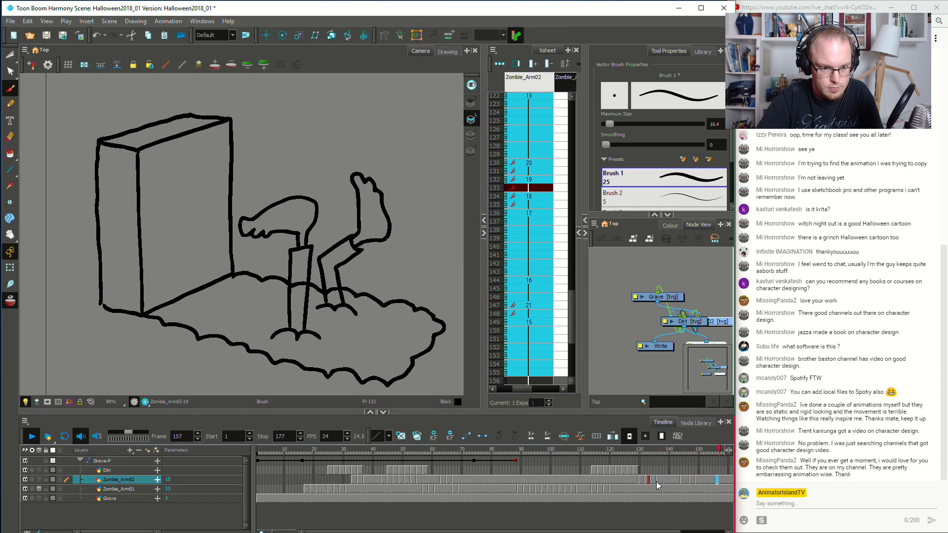
# Move drawing 21 of Zombie_Arm02 from frame 147 to just before drawing 16
pyautogui.moveTo(672, 479); pyautogui.dragTo(686, 480)
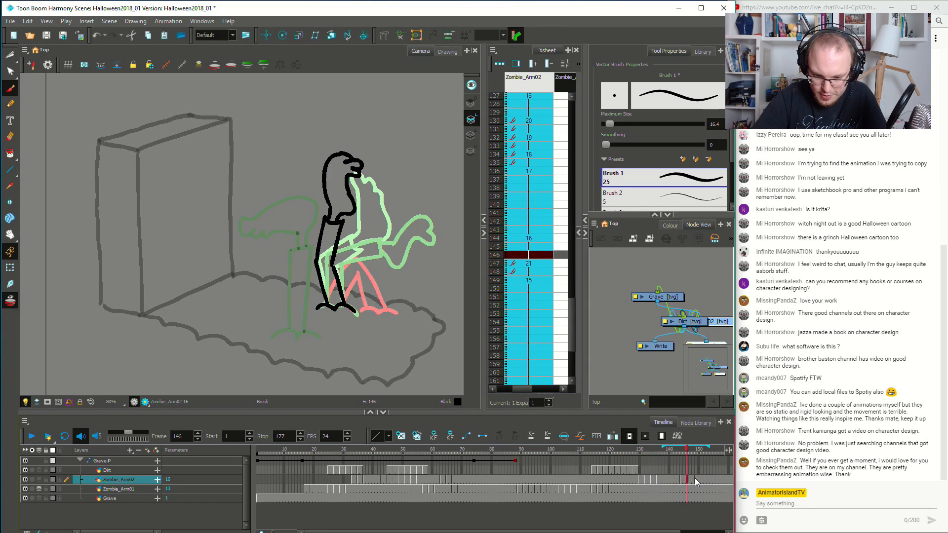
pyautogui.click(689, 480)
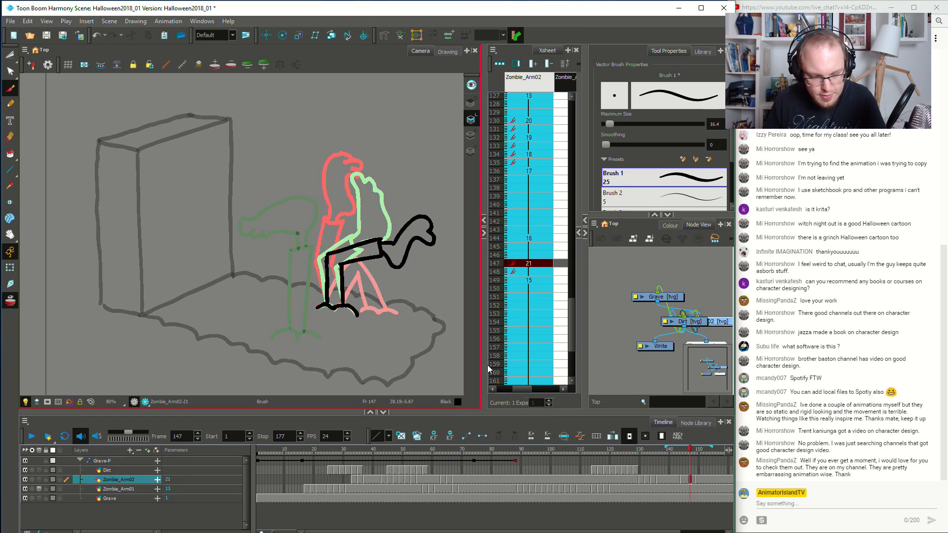
pyautogui.click(687, 481)
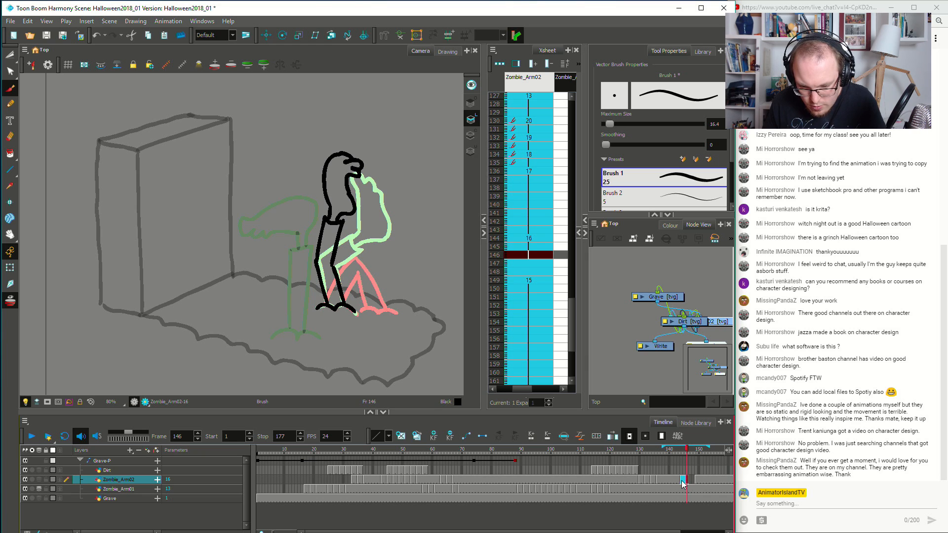
pyautogui.click(681, 480)
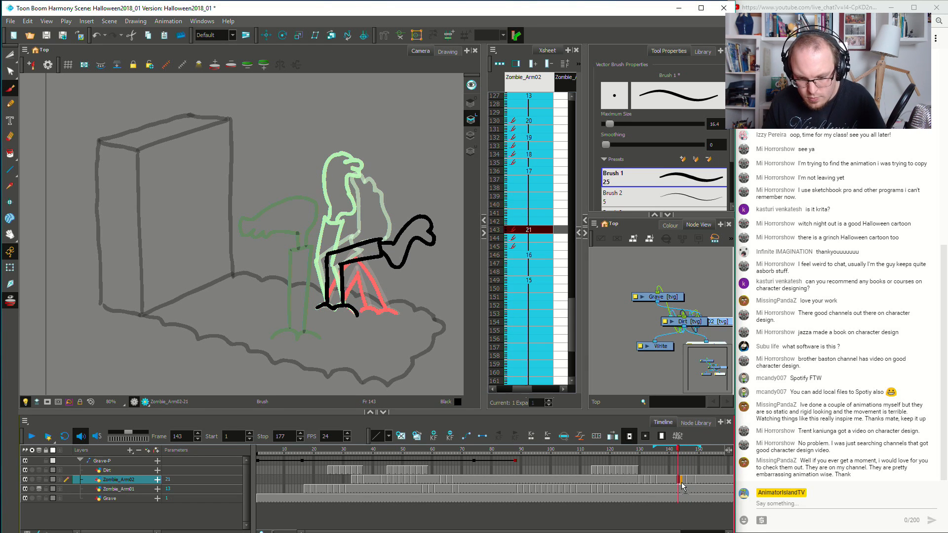
# Play back the retimed arm movement repeatedly, starting from frames 135, 126 and 112
pyautogui.click(656, 479)
pyautogui.press('Return')
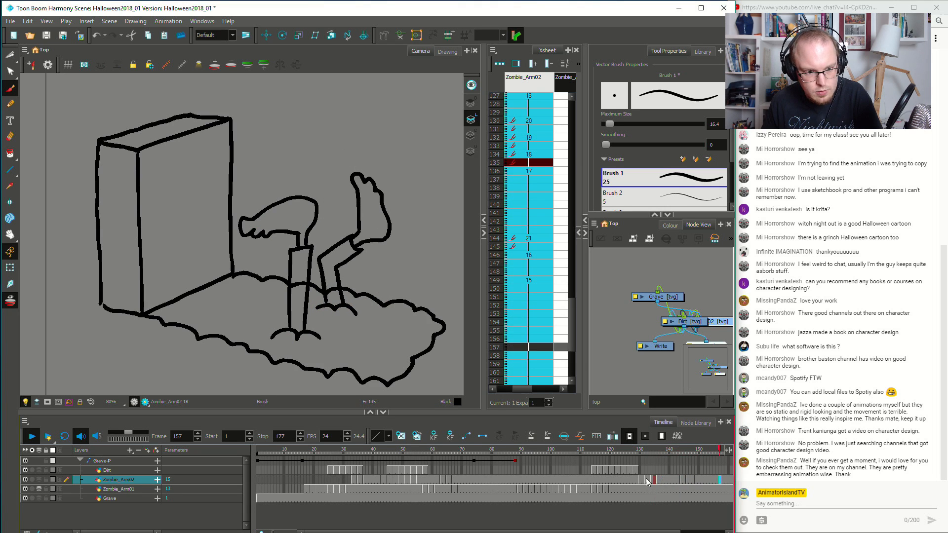
pyautogui.press('Return')
pyautogui.click(624, 478)
pyautogui.press('Return')
pyautogui.press('Return')
pyautogui.click(571, 483)
pyautogui.press('Return')
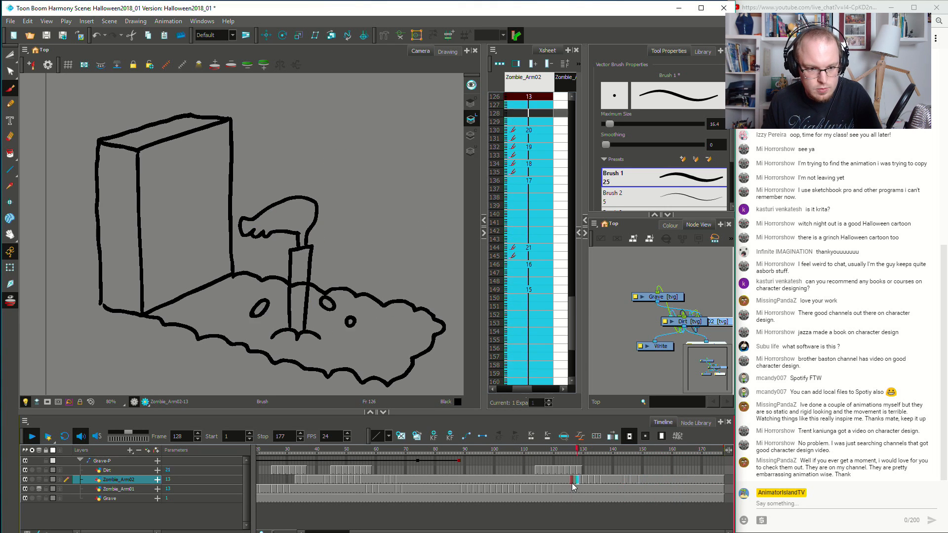
pyautogui.click(532, 479)
pyautogui.press('Return')
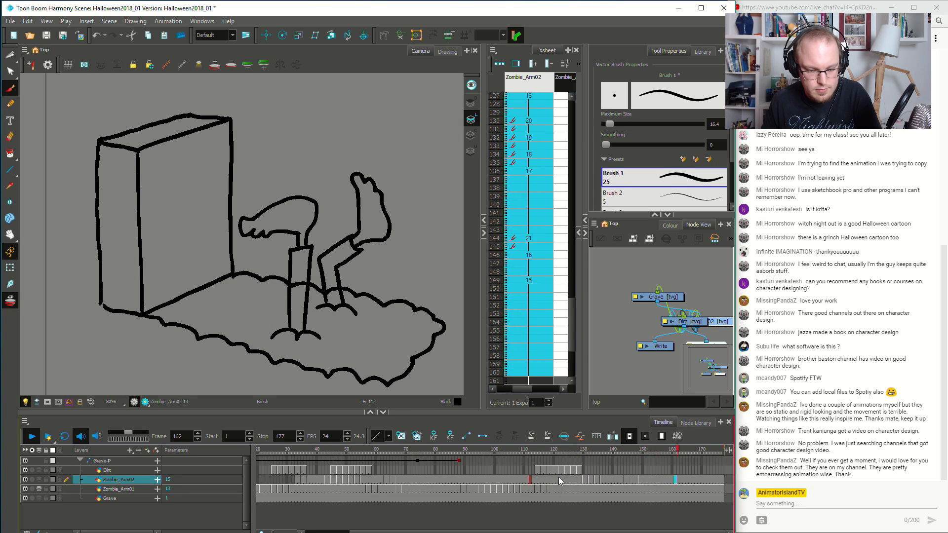
# Draw jagged splash strokes beside the second arm's base on drawings 21, 16 and 15 of Zombie_Arm02
pyautogui.click(627, 481)
pyautogui.click(640, 477)
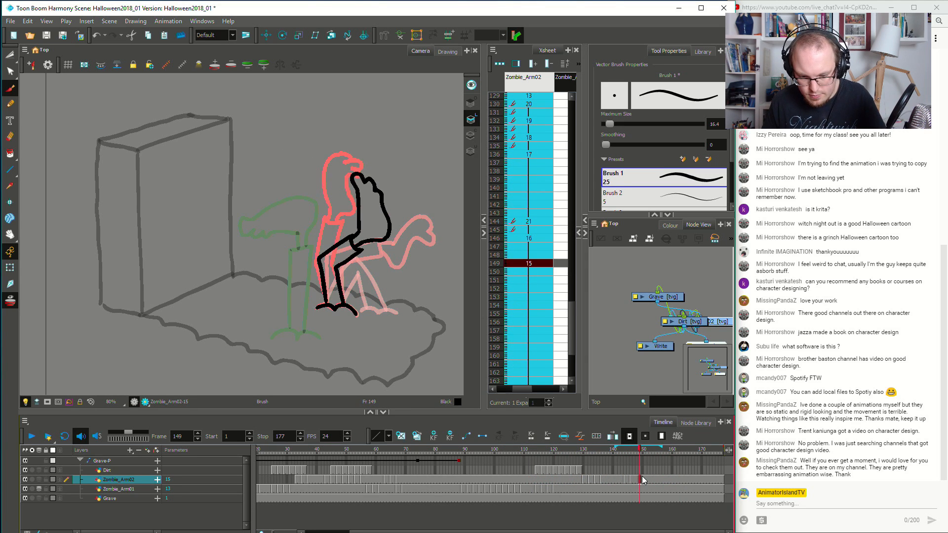
pyautogui.click(624, 480)
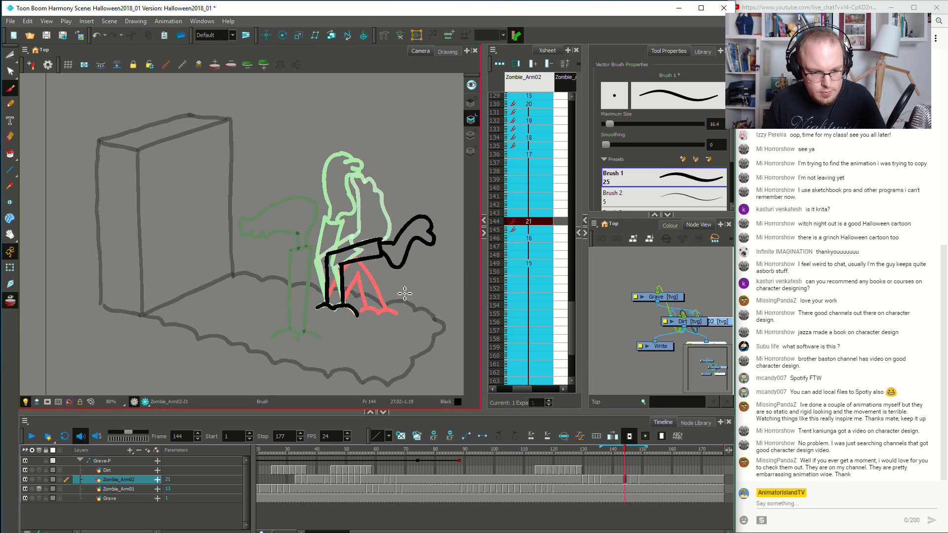
pyautogui.moveTo(371, 316)
pyautogui.mouseDown()
pyautogui.moveTo(426, 288)
pyautogui.moveTo(390, 308)
pyautogui.moveTo(412, 277)
pyautogui.moveTo(425, 282)
pyautogui.moveTo(422, 318)
pyautogui.moveTo(383, 300)
pyautogui.moveTo(420, 287)
pyautogui.moveTo(419, 311)
pyautogui.moveTo(387, 306)
pyautogui.moveTo(423, 279)
pyautogui.moveTo(421, 316)
pyautogui.mouseUp()
pyautogui.hotkey('ctrl', 'z')
pyautogui.click(628, 471)
pyautogui.hotkey('ctrl', 'z')
pyautogui.click(636, 478)
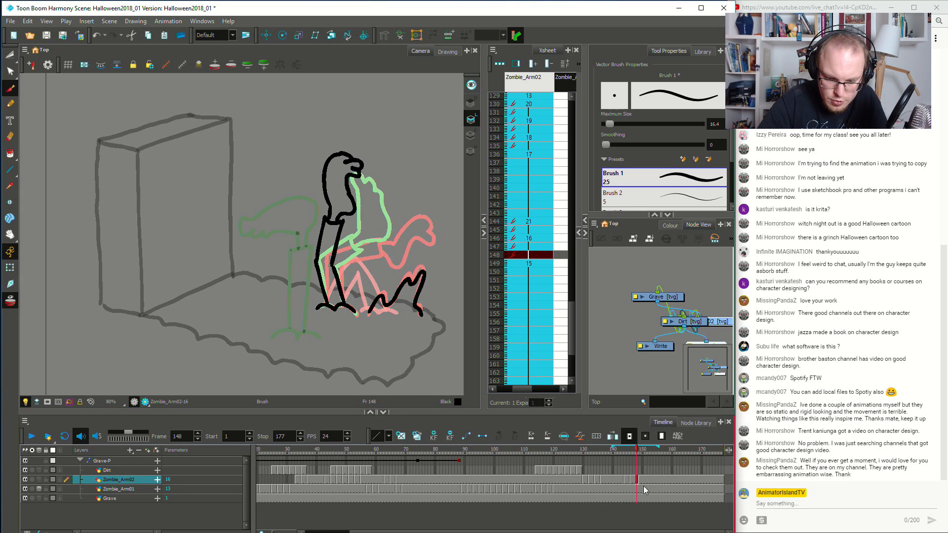
pyautogui.click(640, 479)
pyautogui.moveTo(369, 314)
pyautogui.mouseDown()
pyautogui.moveTo(383, 303)
pyautogui.moveTo(395, 312)
pyautogui.moveTo(407, 295)
pyautogui.moveTo(423, 315)
pyautogui.mouseUp()
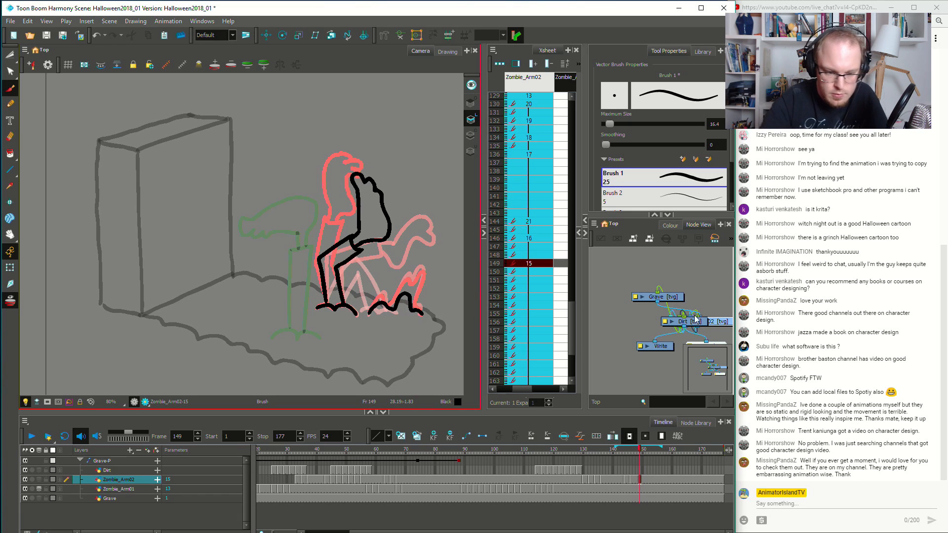
# Review the splash in playback and retime Zombie_Arm02 so that drawing 15 starts at frame 148
pyautogui.click(602, 479)
pyautogui.hotkey('shift', 'Return')
pyautogui.hotkey('shift', 'Return')
pyautogui.click(634, 484)
pyautogui.click(641, 481)
pyautogui.click(637, 481)
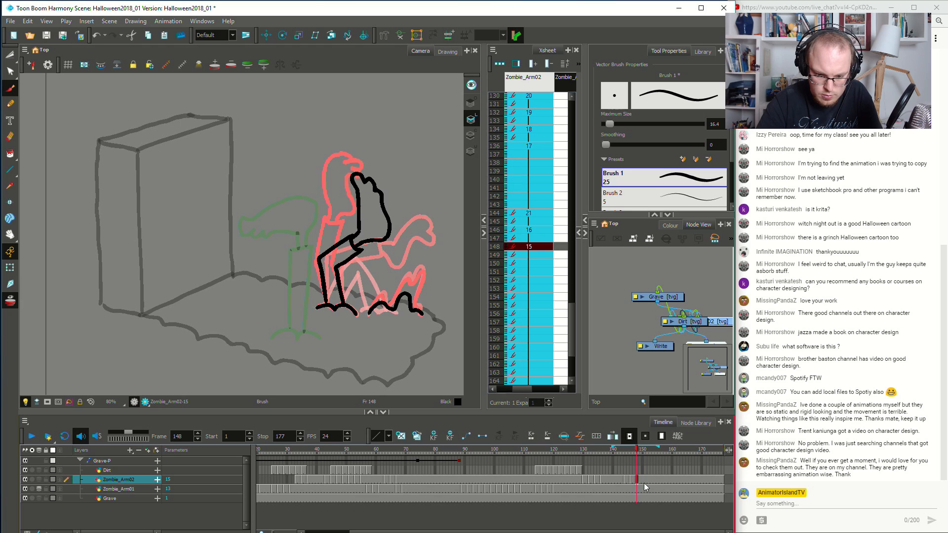
# Create a new Zombie_Arm02 drawing at frame 150 and trace the raised arm in it without the splash
pyautogui.click(646, 487)
pyautogui.click(643, 482)
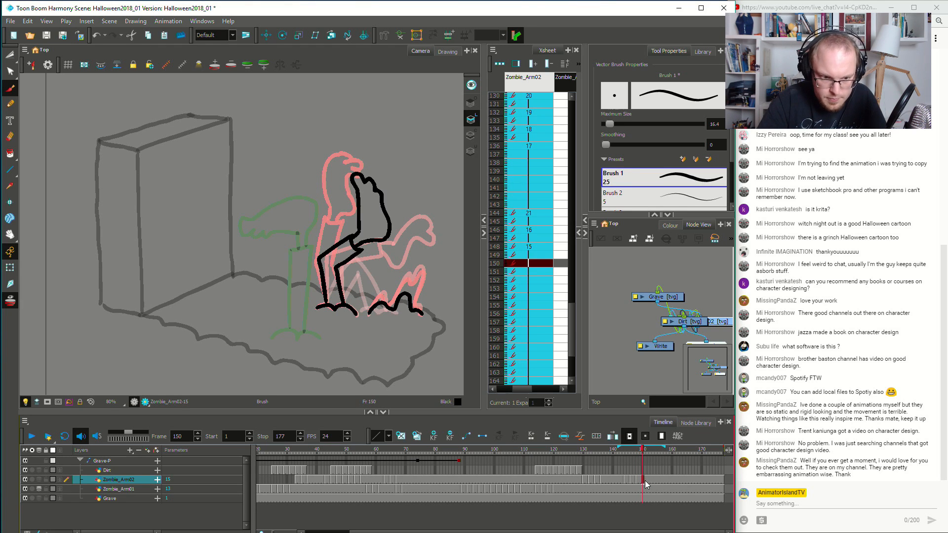
pyautogui.click(401, 436)
pyautogui.moveTo(331, 306)
pyautogui.mouseDown()
pyautogui.moveTo(323, 244)
pyautogui.moveTo(325, 260)
pyautogui.moveTo(367, 255)
pyautogui.mouseUp()
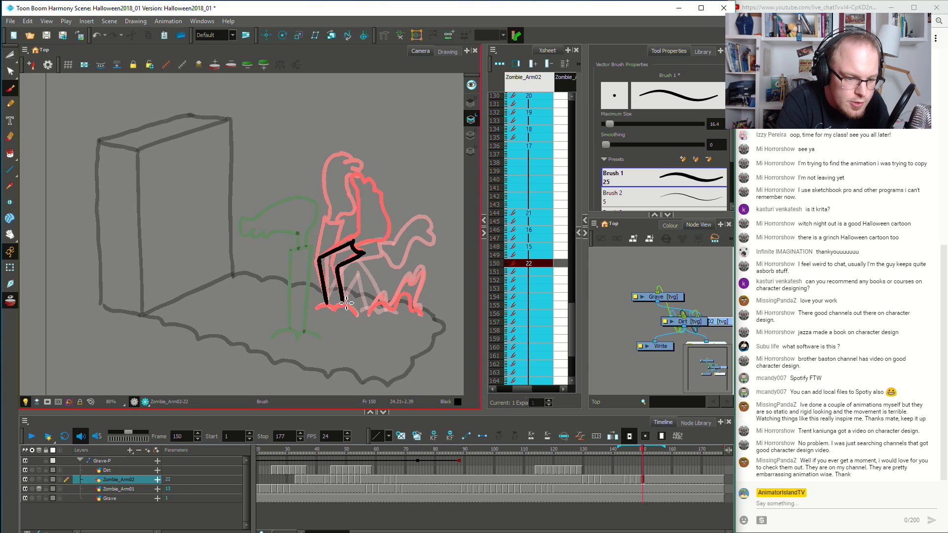
pyautogui.hotkey('ctrl', 'z')
pyautogui.moveTo(323, 314); pyautogui.dragTo(358, 316)
pyautogui.hotkey('ctrl', 'z')
pyautogui.moveTo(365, 251)
pyautogui.mouseDown()
pyautogui.moveTo(387, 246)
pyautogui.moveTo(392, 231)
pyautogui.moveTo(382, 205)
pyautogui.moveTo(363, 226)
pyautogui.moveTo(357, 192)
pyautogui.moveTo(364, 237)
pyautogui.moveTo(360, 182)
pyautogui.moveTo(379, 194)
pyautogui.mouseUp()
pyautogui.hotkey('ctrl', 'z')
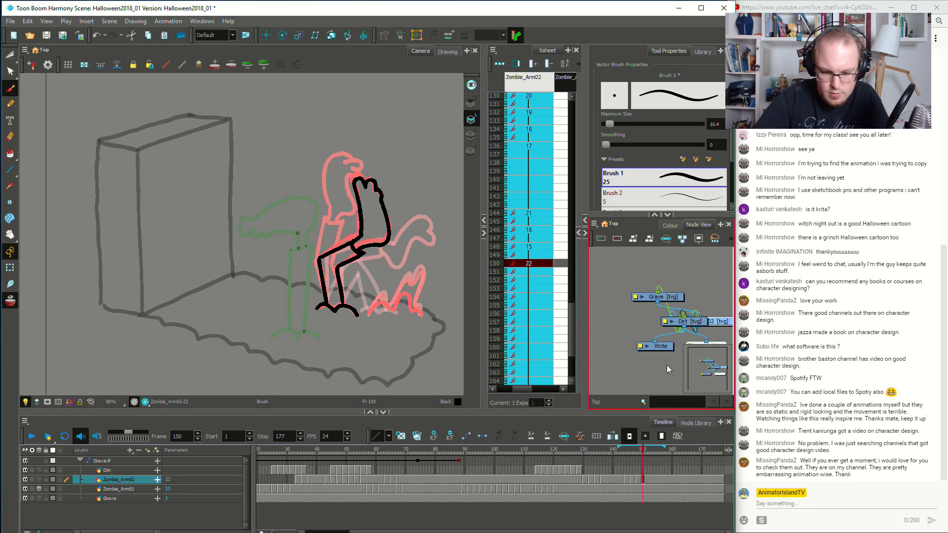
# Play back the zombie arm animation from several earlier frames to check the new drawing in motion
pyautogui.press('Return')
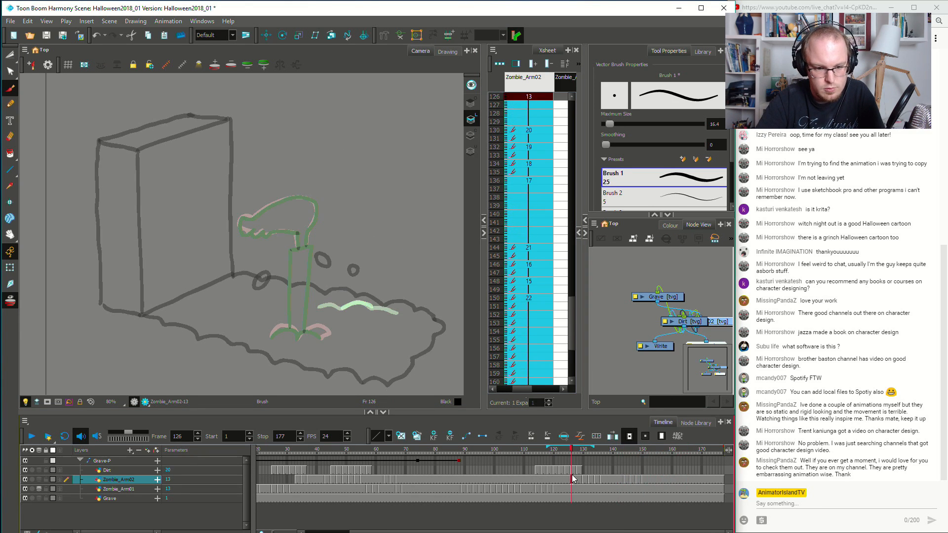
pyautogui.press('Return')
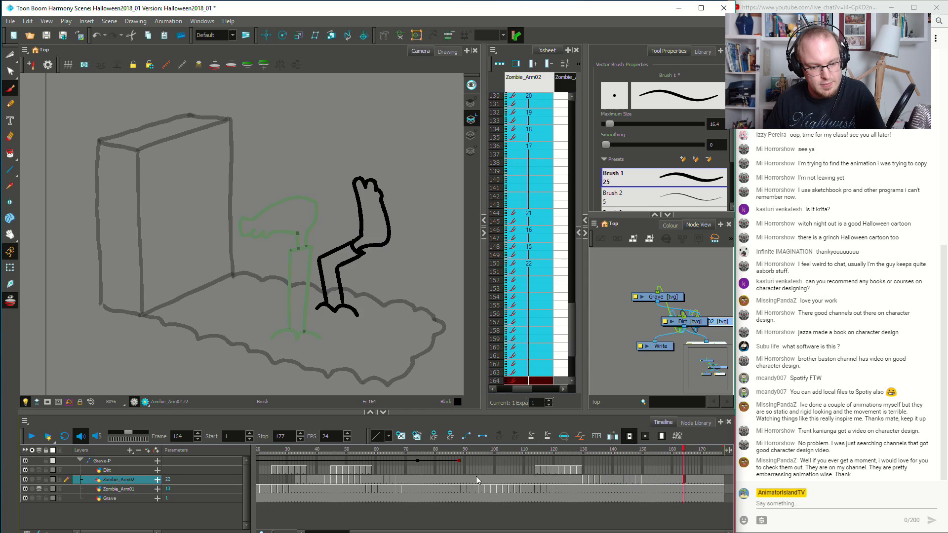
pyautogui.click(454, 474)
pyautogui.press('Return')
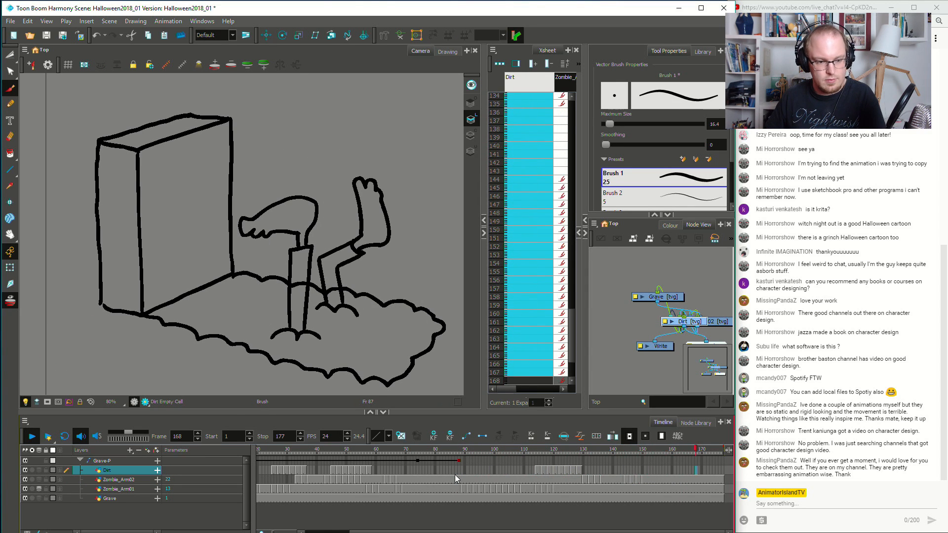
pyautogui.press('Return')
pyautogui.click(444, 480)
pyautogui.press('Return')
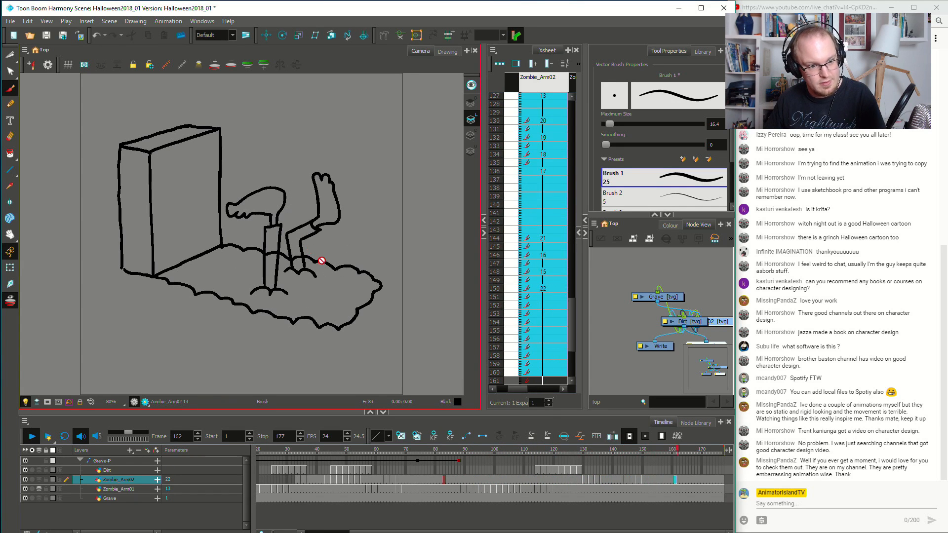
pyautogui.press('Return')
pyautogui.press('Return')
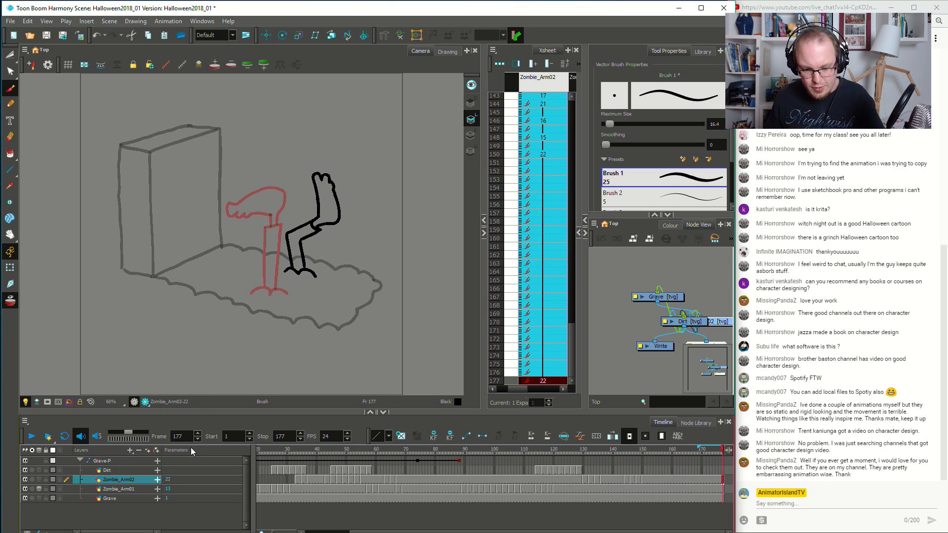
# Switch to the web browser, open the Animator Island mentoring page and copy its address up to "/mentoring/"
pyautogui.click(606, 467)
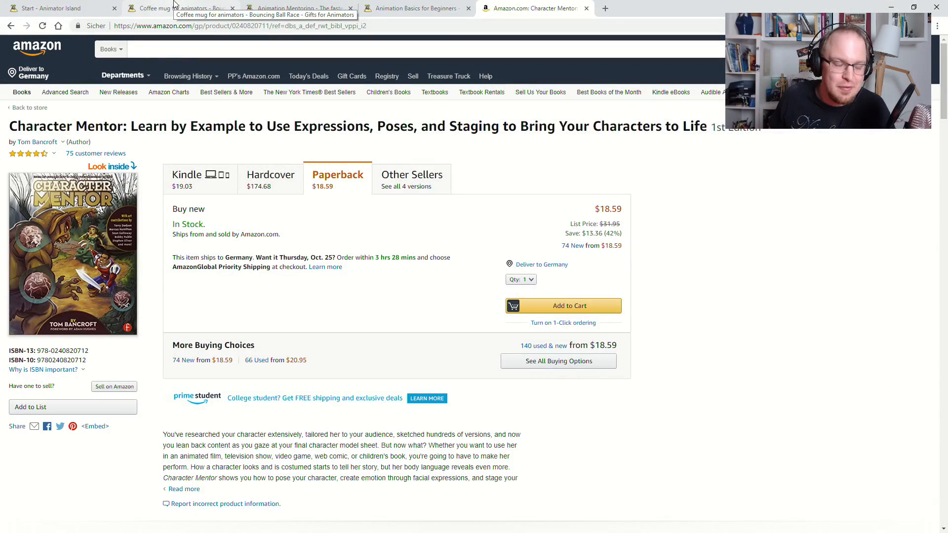
pyautogui.click(292, 5)
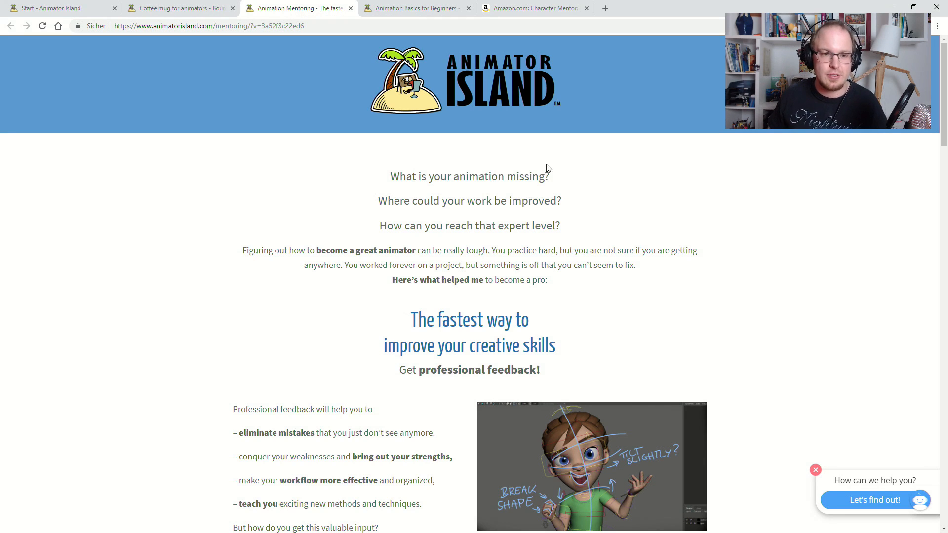
pyautogui.scroll(-5, 545, 160)
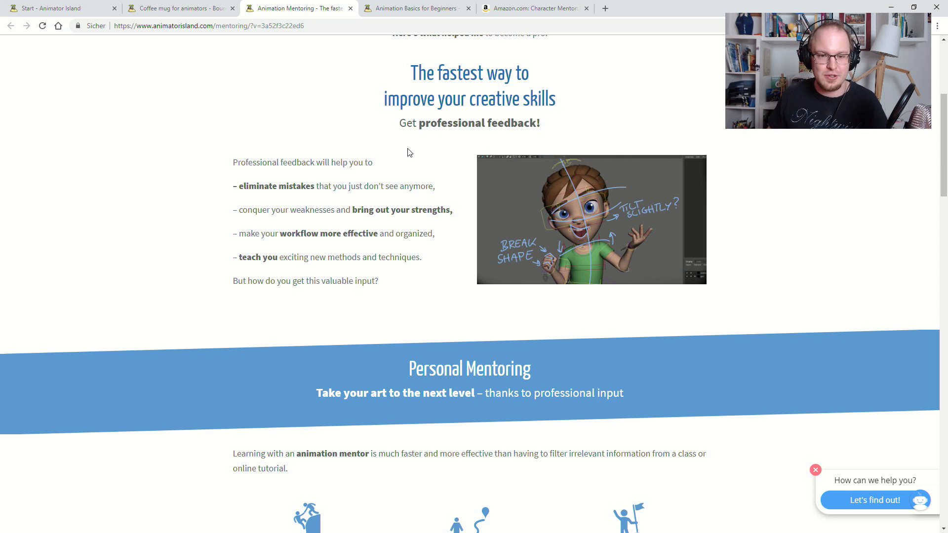
pyautogui.scroll(5, 402, 154)
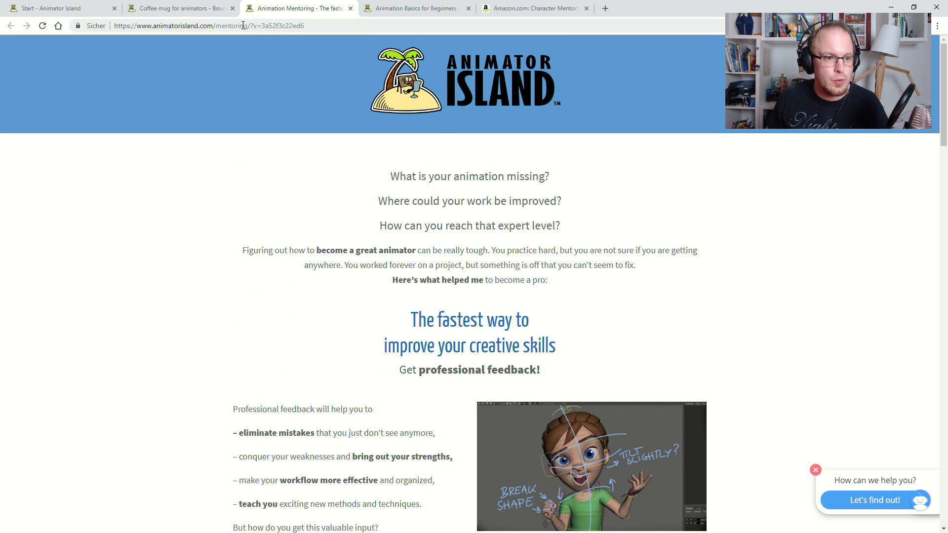
pyautogui.moveTo(252, 27); pyautogui.dragTo(59, 26)
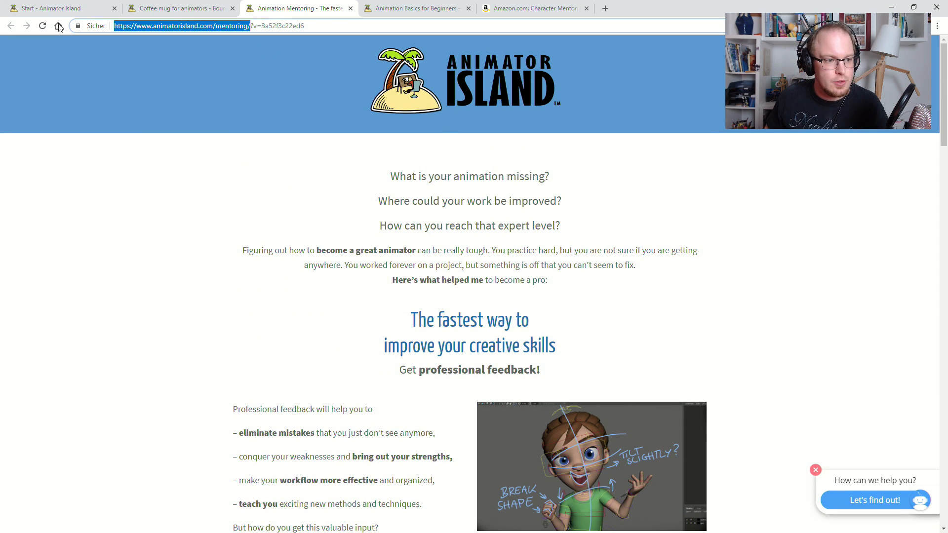
pyautogui.rightClick(174, 29)
pyautogui.click(214, 80)
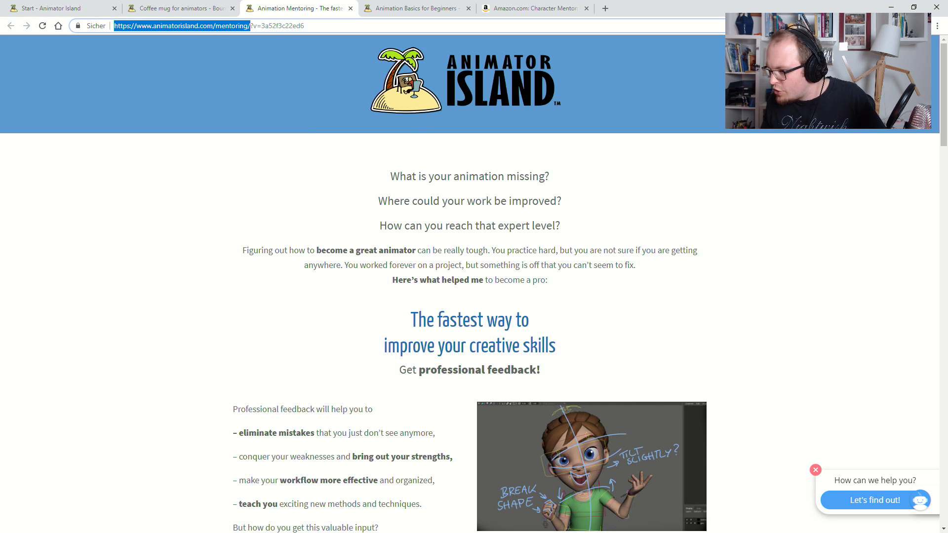
# Switch to the YouTube live chat and post the copied mentoring page link
pyautogui.hotkey('alt', 'Tab')
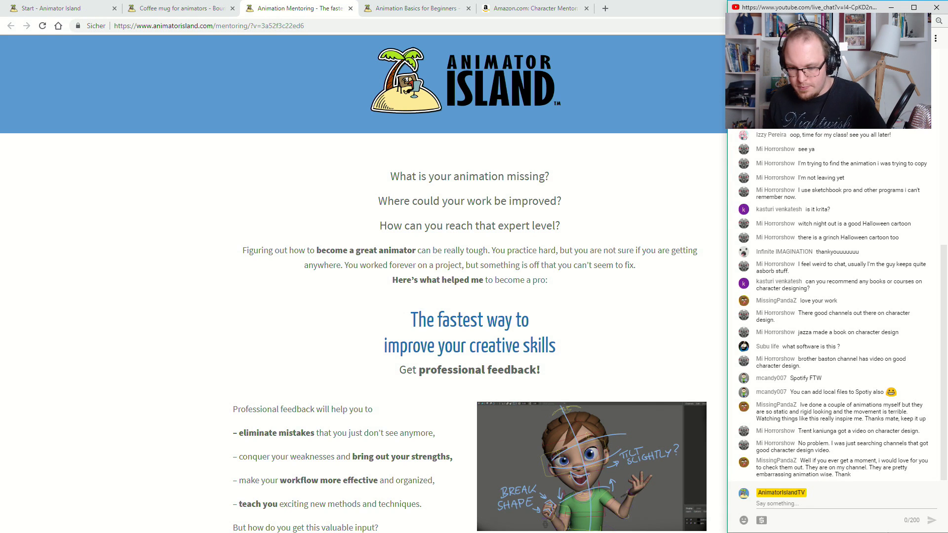
pyautogui.hotkey('ctrl', 'v')
pyautogui.press('Return')
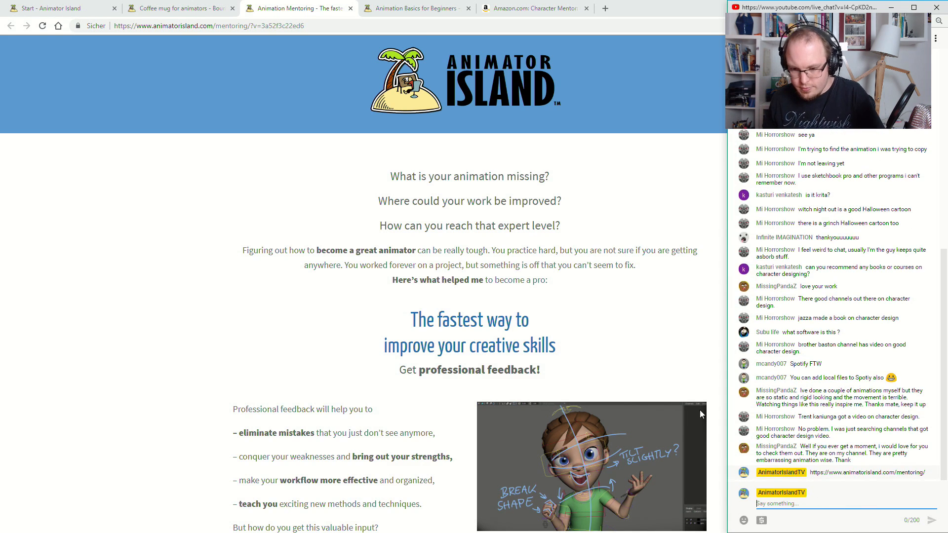
# Return to the mentoring page and read through its benefits, free first call and critique packages
pyautogui.click(637, 316)
pyautogui.scroll(-4, 644, 310)
pyautogui.scroll(-8, 708, 200)
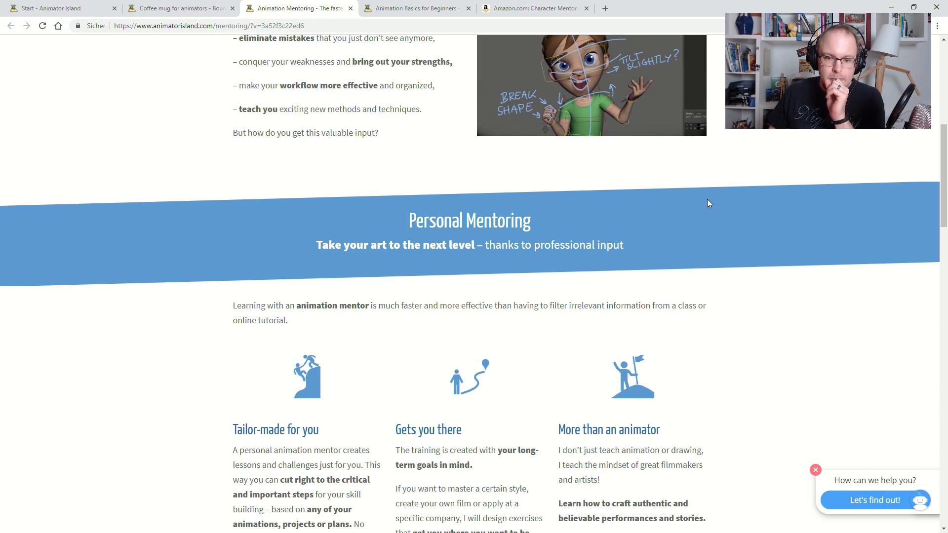
pyautogui.scroll(4, 709, 200)
pyautogui.scroll(-6, 709, 202)
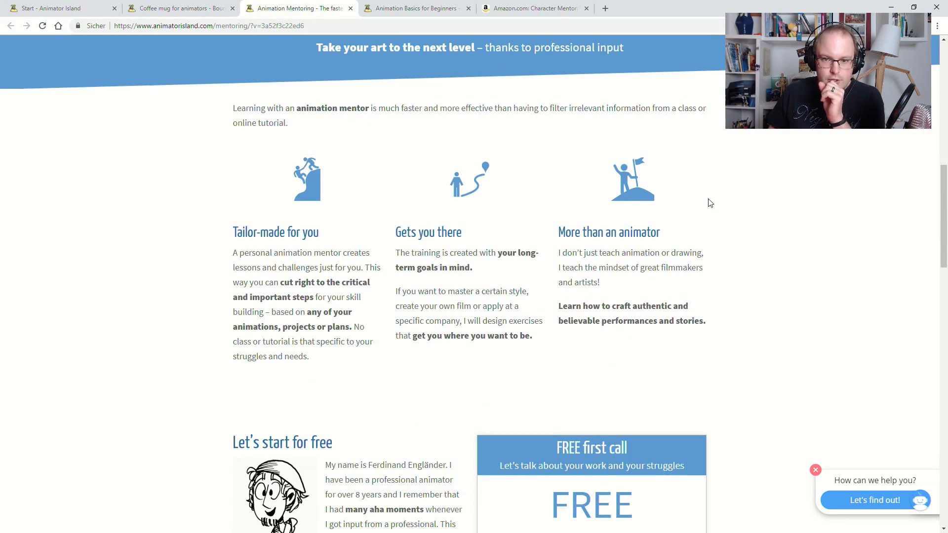
pyautogui.scroll(-10, 709, 205)
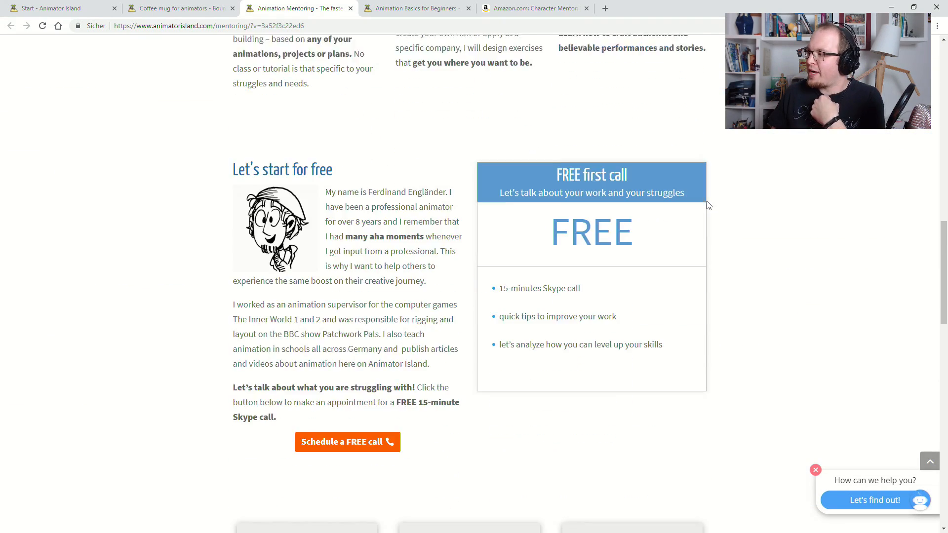
pyautogui.scroll(-1, 711, 205)
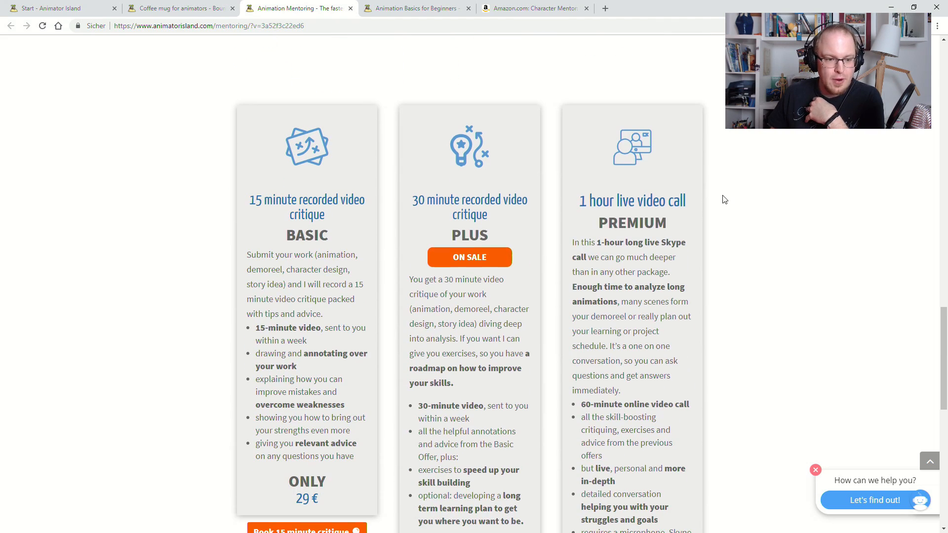
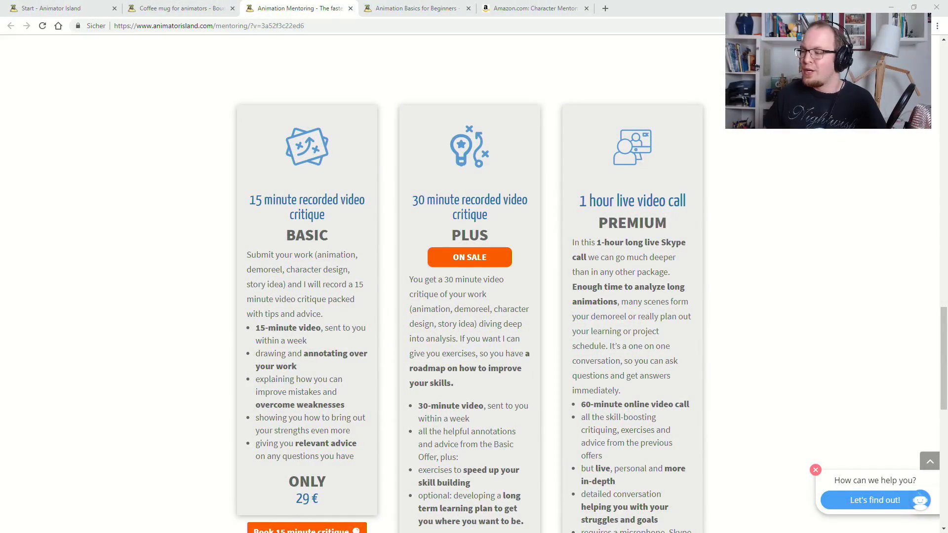
# Switch back to Toon Boom Harmony with the YouTube live chat in view beside it
pyautogui.hotkey('alt', 'Tab')
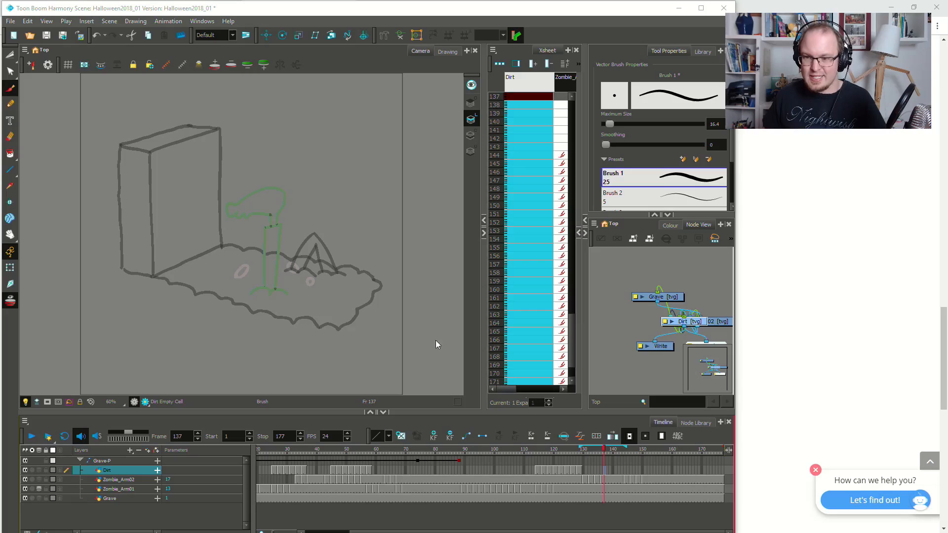
pyautogui.hotkey('alt', 'Tab')
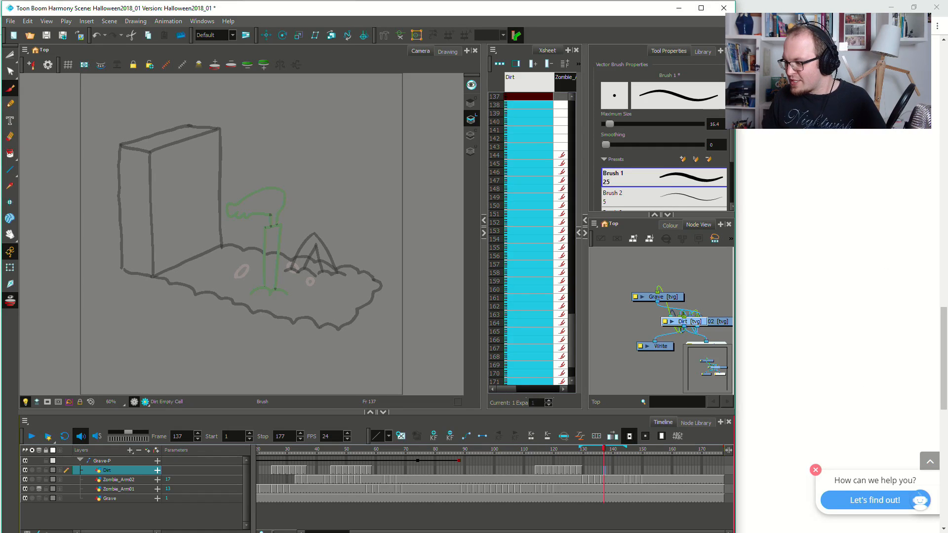
pyautogui.hotkey('alt', 'Tab')
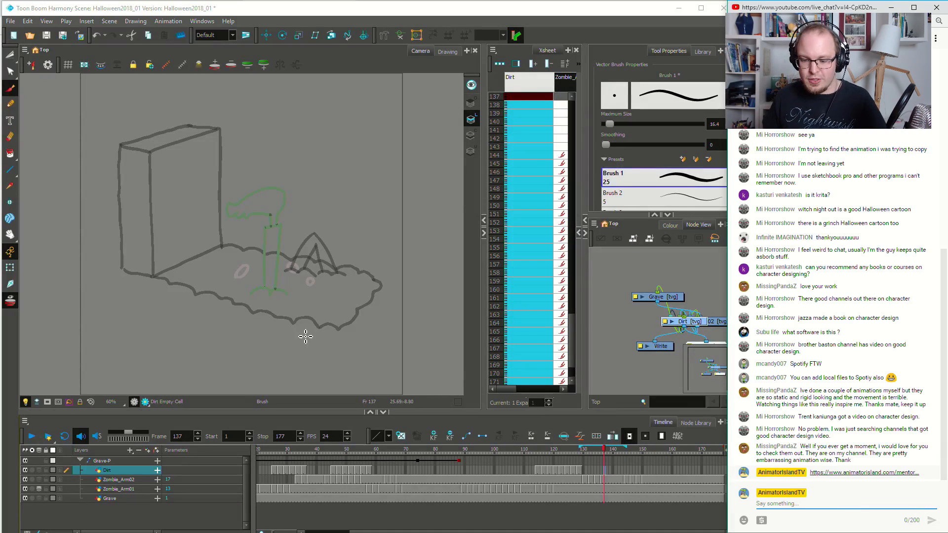
pyautogui.click(367, 4)
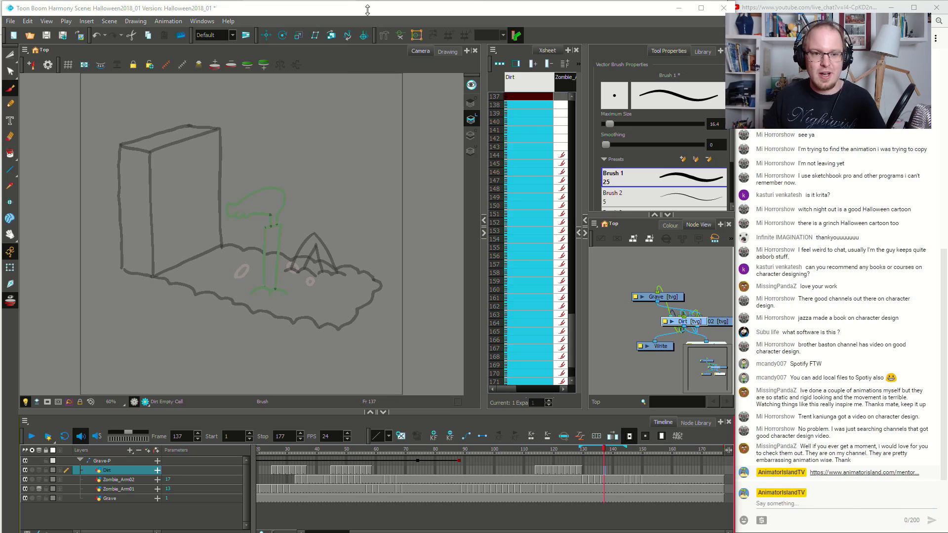
# Play back the animation from frame 112 of the Dirt layer to review the second arm's emergence
pyautogui.moveTo(519, 480); pyautogui.dragTo(529, 475)
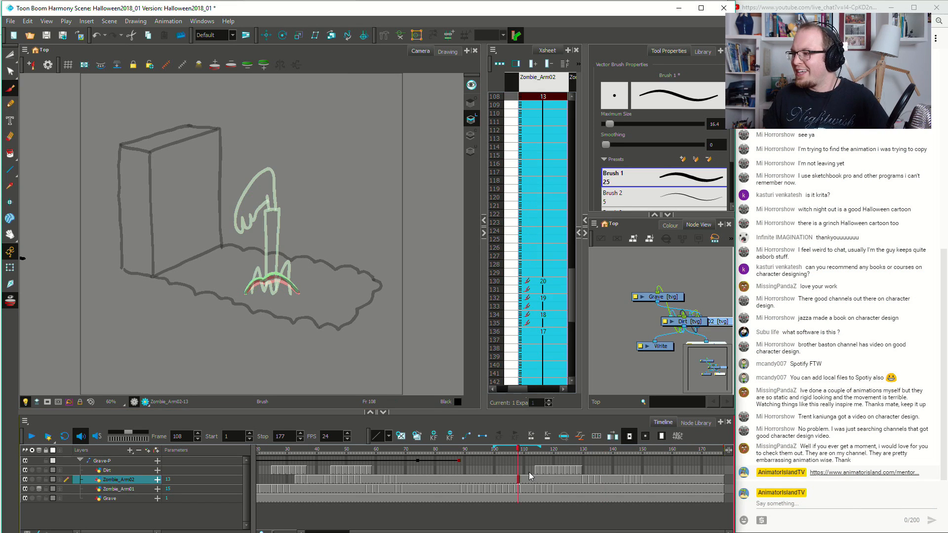
pyautogui.hotkey('shift', 'Return')
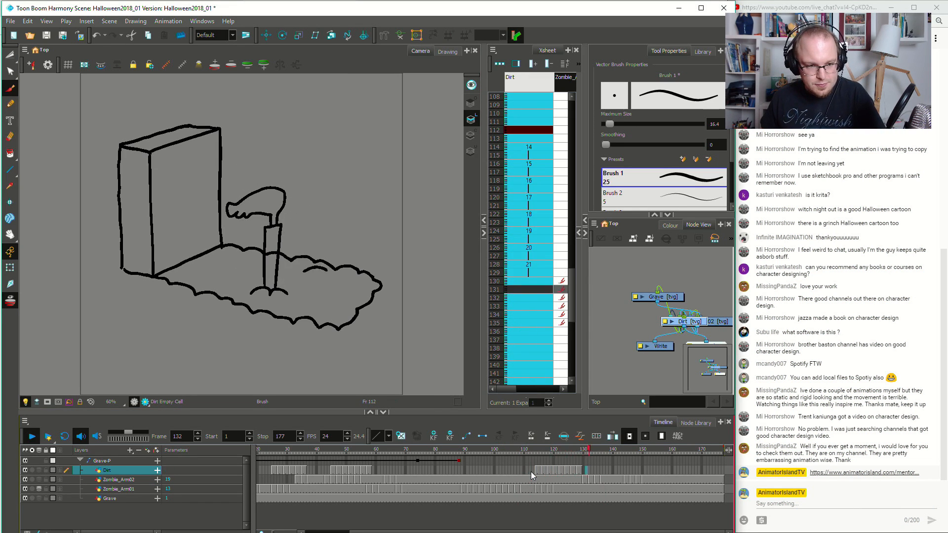
pyautogui.hotkey('shift', 'Return')
# Step through the Dirt layer's frames around 130 to 138 to find where new dirt is needed, and save the scene
pyautogui.click(545, 479)
pyautogui.click(591, 478)
pyautogui.click(585, 472)
pyautogui.click(599, 470)
pyautogui.click(608, 472)
pyautogui.click(593, 476)
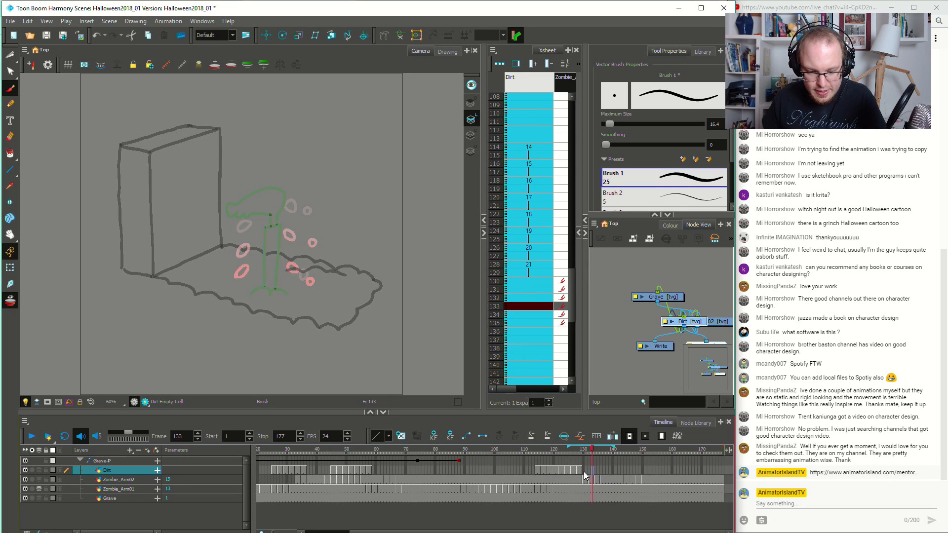
pyautogui.click(584, 477)
pyautogui.hotkey('ctrl', 's')
pyautogui.scroll(2, 267, 257)
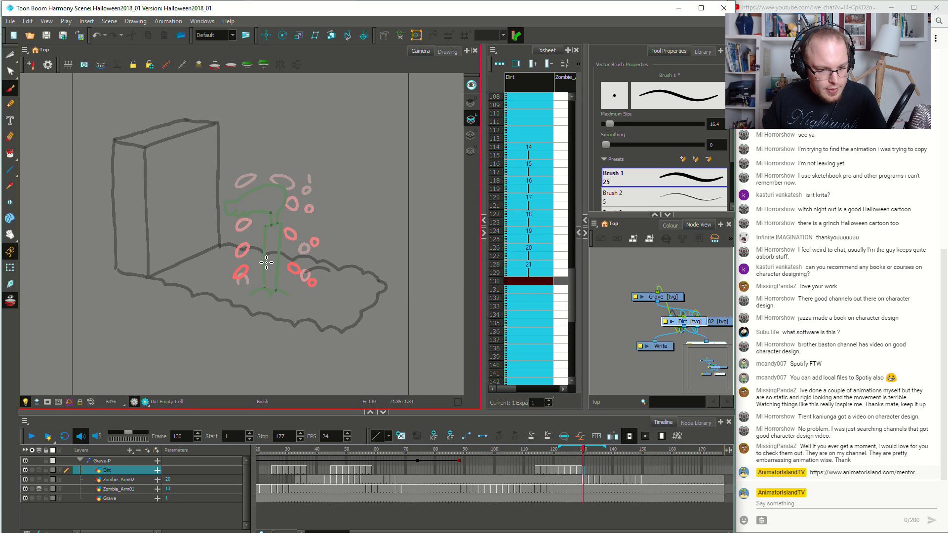
# Create a Dirt drawing at frame 134, sketch an arched dirt clump with drips over the second hand's tip, and hold it through frame 135
pyautogui.click(590, 476)
pyautogui.click(597, 475)
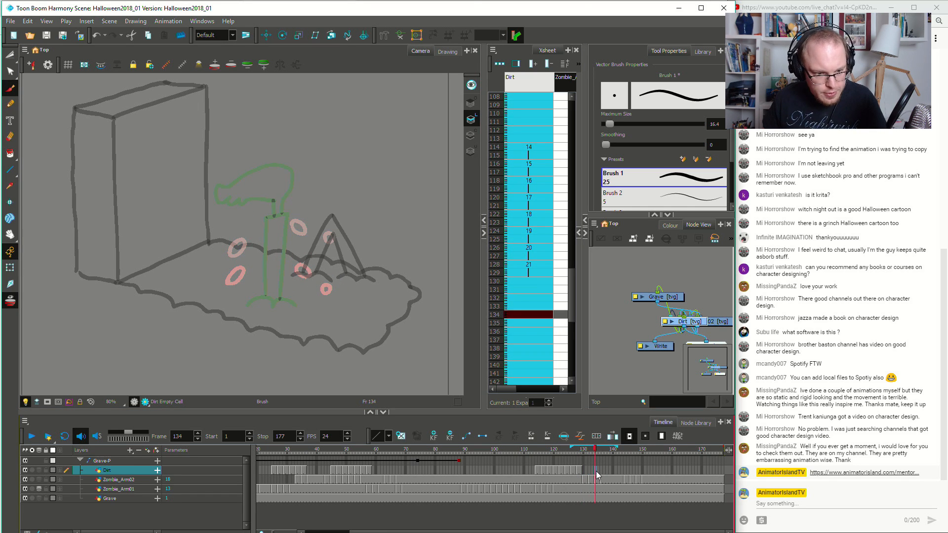
pyautogui.click(401, 438)
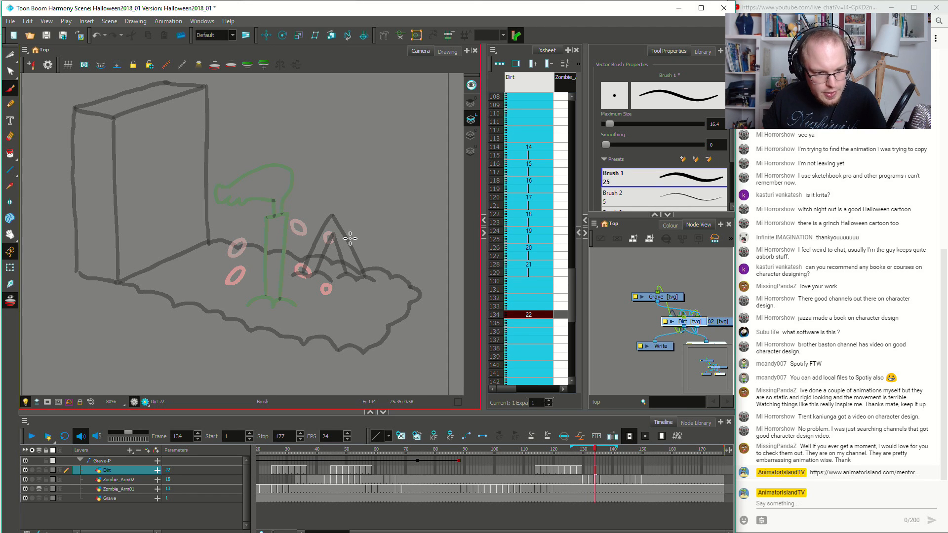
pyautogui.moveTo(327, 212)
pyautogui.mouseDown()
pyautogui.moveTo(330, 258)
pyautogui.moveTo(354, 244)
pyautogui.moveTo(328, 216)
pyautogui.moveTo(316, 258)
pyautogui.mouseUp()
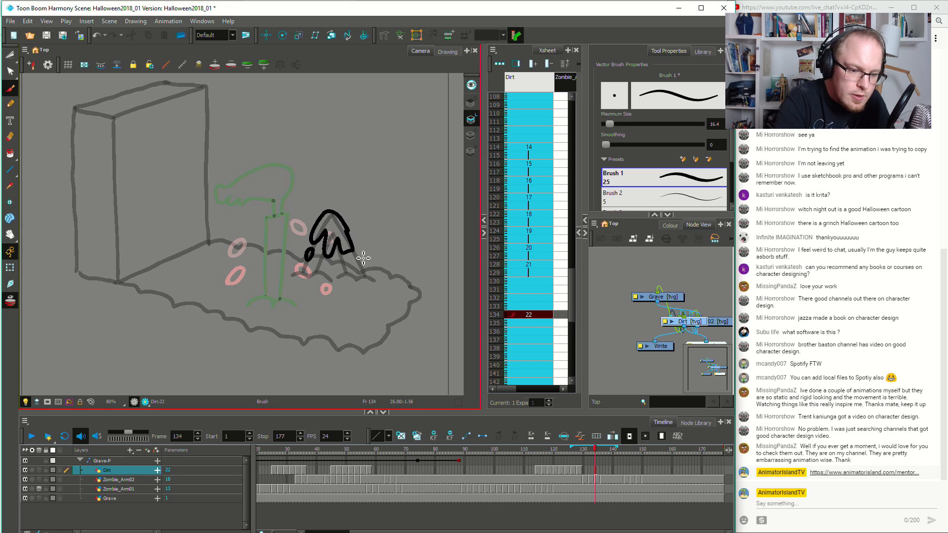
pyautogui.click(599, 472)
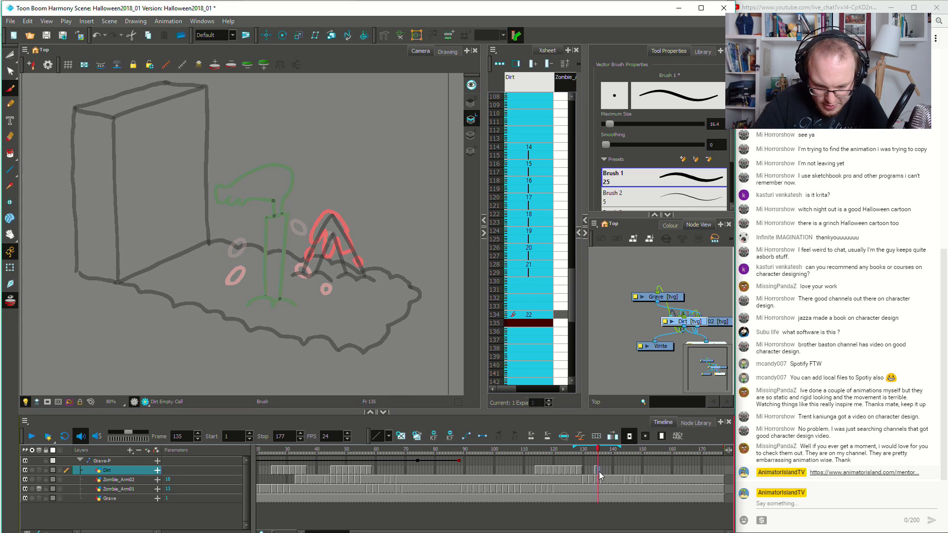
pyautogui.press('F5')
# Draw the dirt clump breaking into drips with small crumbs on both sides at frame 136, and hold it through frame 137
pyautogui.click(602, 472)
pyautogui.moveTo(363, 262)
pyautogui.mouseDown()
pyautogui.moveTo(361, 271)
pyautogui.moveTo(308, 257)
pyautogui.moveTo(327, 212)
pyautogui.moveTo(355, 249)
pyautogui.moveTo(338, 247)
pyautogui.moveTo(327, 260)
pyautogui.moveTo(322, 237)
pyautogui.moveTo(310, 243)
pyautogui.mouseUp()
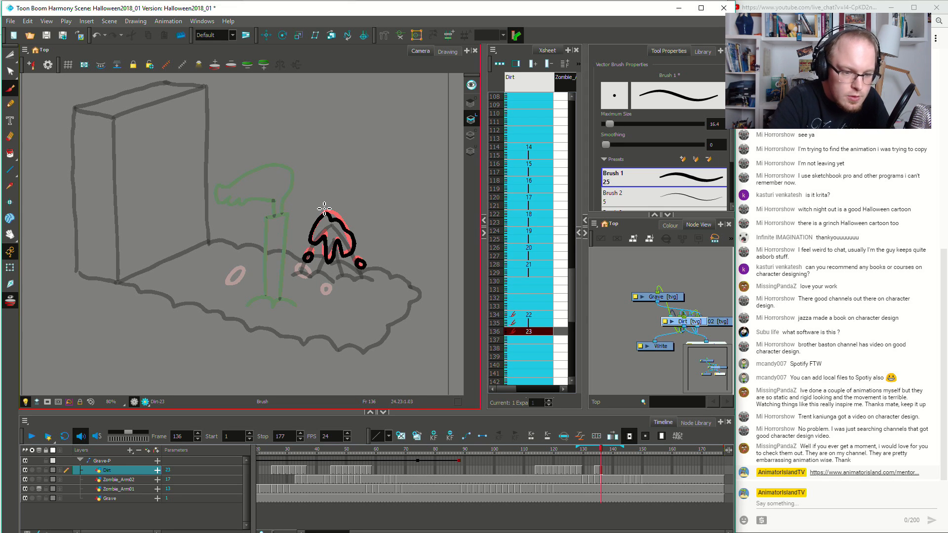
pyautogui.click(605, 473)
pyautogui.press('F5')
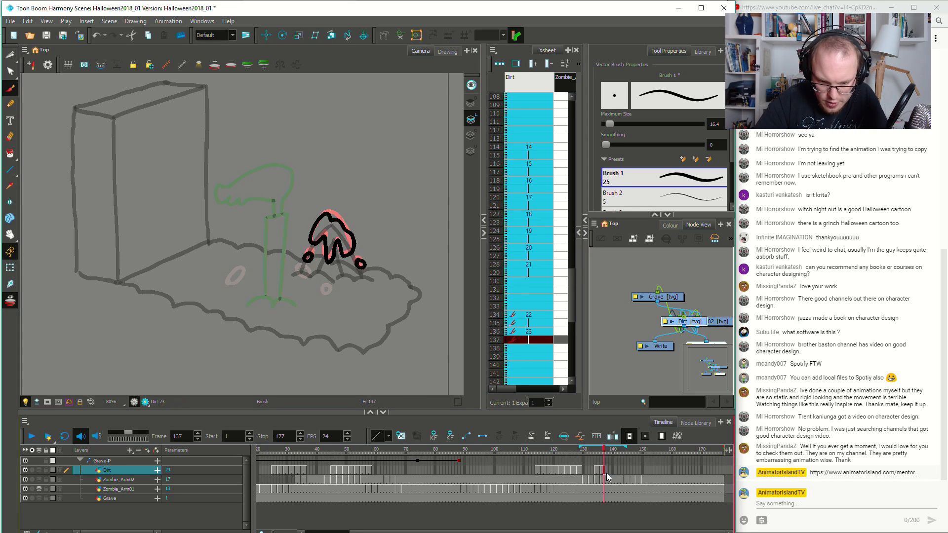
# Draw the falling dirt at frame 138 with pieces around the hand and crumbs near the ground, and hold it through frame 139
pyautogui.click(607, 473)
pyautogui.moveTo(300, 269); pyautogui.dragTo(303, 271)
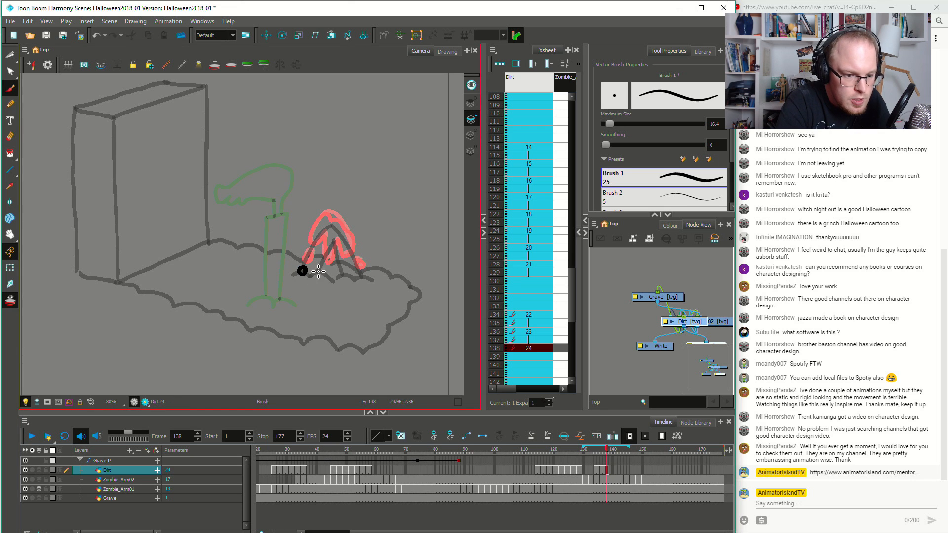
pyautogui.moveTo(316, 233)
pyautogui.mouseDown()
pyautogui.moveTo(307, 255)
pyautogui.moveTo(325, 225)
pyautogui.moveTo(320, 249)
pyautogui.moveTo(349, 239)
pyautogui.moveTo(347, 257)
pyautogui.moveTo(357, 253)
pyautogui.moveTo(343, 228)
pyautogui.mouseUp()
pyautogui.moveTo(361, 269); pyautogui.dragTo(363, 273)
pyautogui.click(610, 470)
pyautogui.press('F5')
# Draw three elongated dirt clumps and a small crumb sliding down the hand at frame 140, and hold them through frame 141
pyautogui.click(614, 471)
pyautogui.moveTo(316, 243)
pyautogui.mouseDown()
pyautogui.moveTo(302, 271)
pyautogui.moveTo(320, 234)
pyautogui.mouseUp()
pyautogui.moveTo(325, 278); pyautogui.dragTo(341, 283)
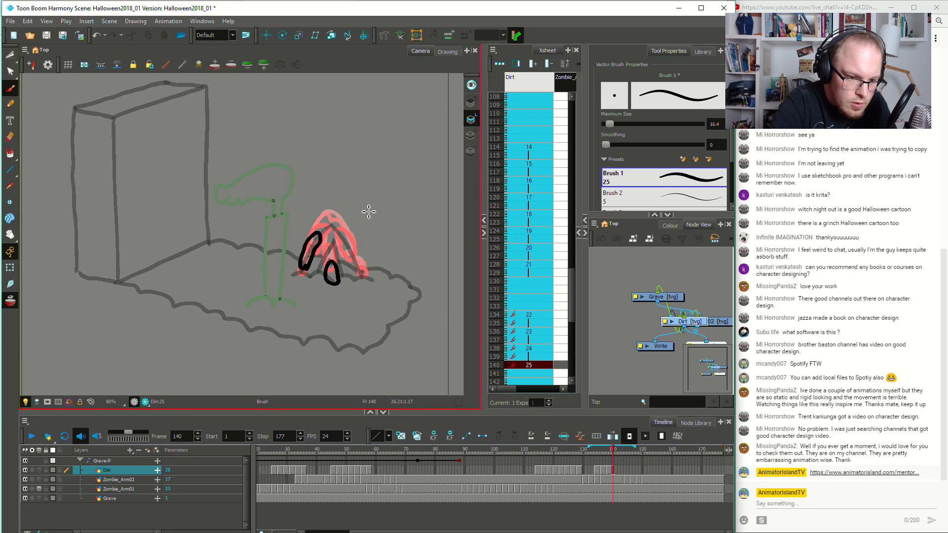
pyautogui.moveTo(355, 246)
pyautogui.mouseDown()
pyautogui.moveTo(346, 256)
pyautogui.moveTo(360, 275)
pyautogui.moveTo(355, 247)
pyautogui.moveTo(367, 284)
pyautogui.mouseUp()
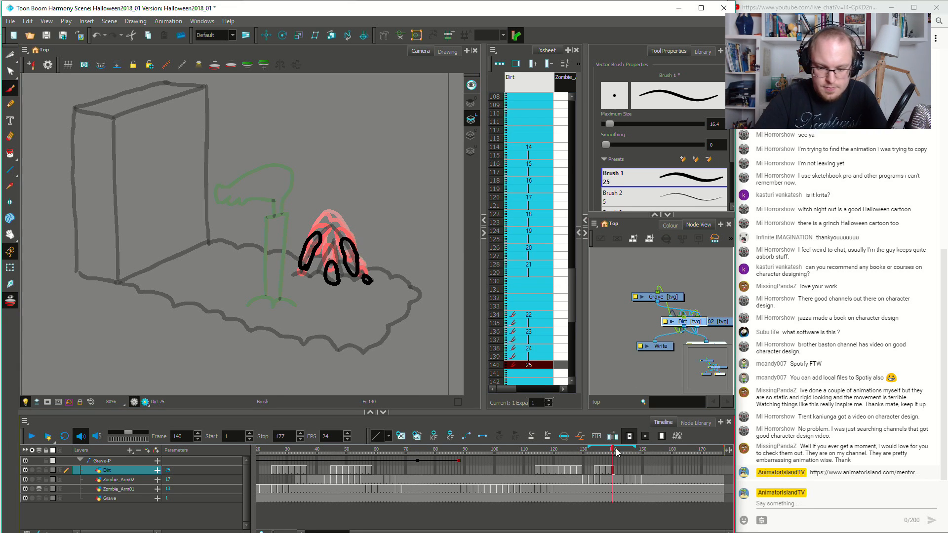
pyautogui.click(617, 473)
# Draw three small dirt clumps landing at the base of the hand at frame 142, and hold them through frame 143
pyautogui.click(619, 474)
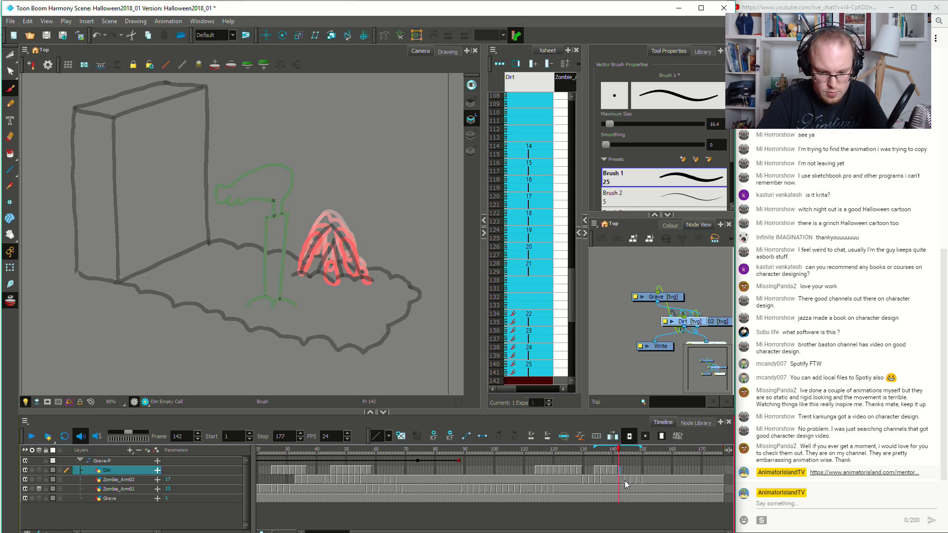
pyautogui.moveTo(302, 280)
pyautogui.mouseDown()
pyautogui.moveTo(310, 260)
pyautogui.moveTo(303, 279)
pyautogui.mouseUp()
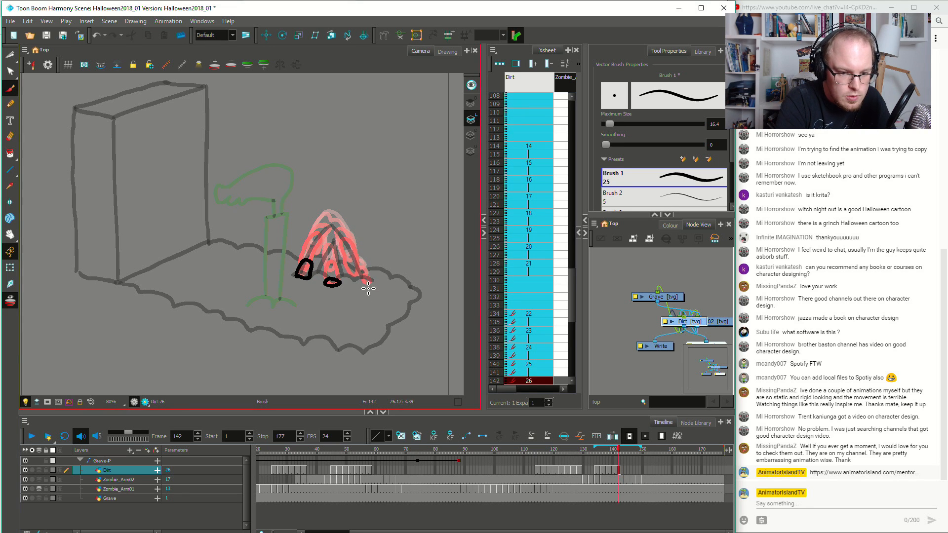
pyautogui.moveTo(364, 280); pyautogui.dragTo(356, 286)
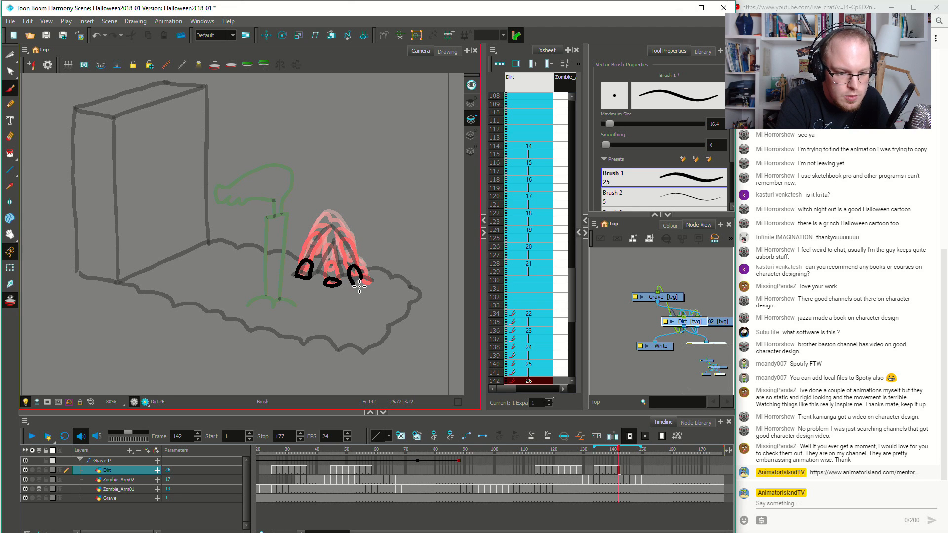
pyautogui.click(622, 472)
# Play back the animation from around frame 110 to check the new falling dirt in motion
pyautogui.press('Return')
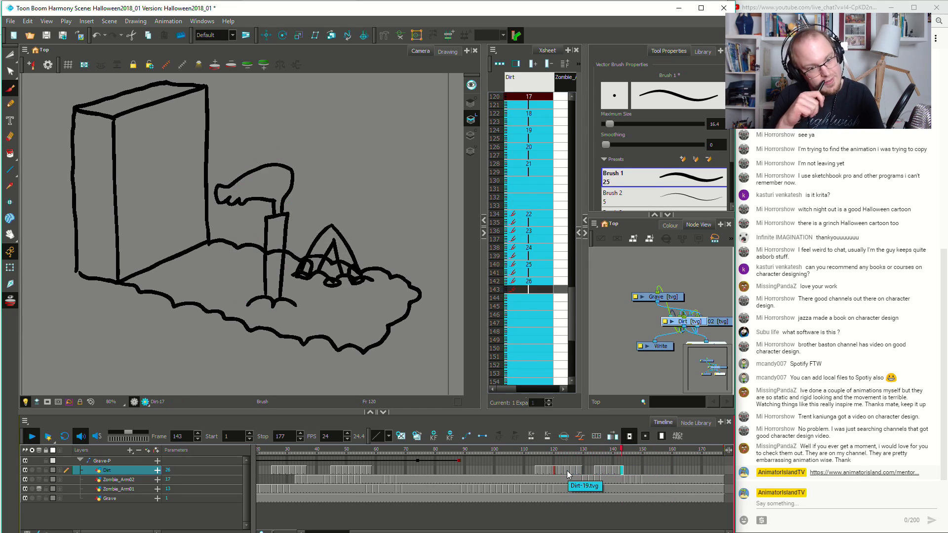
pyautogui.click(525, 476)
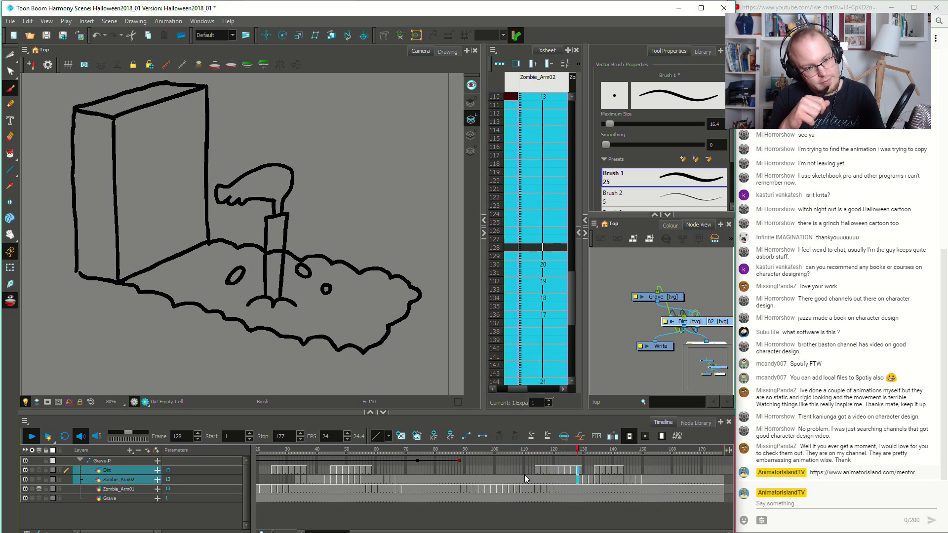
pyautogui.click(524, 470)
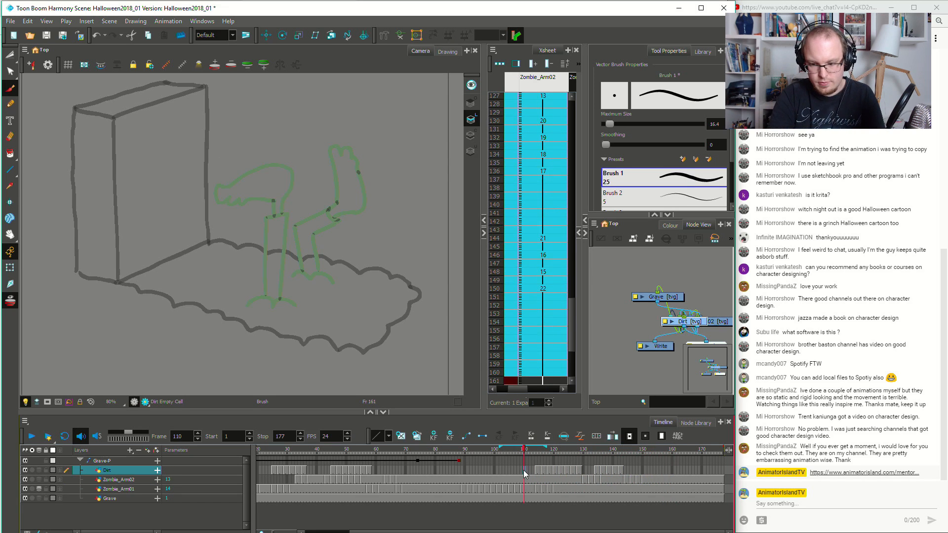
pyautogui.press('Return')
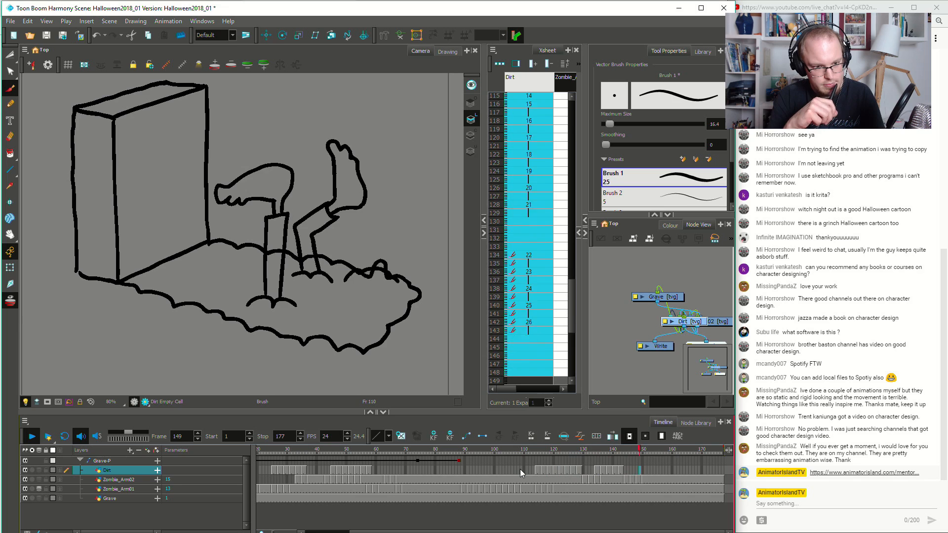
pyautogui.press('Return')
# Shift the Zombie_Arm02 drawings that start at frame 144 two frames later, to frame 146
pyautogui.click(625, 469)
pyautogui.click(631, 474)
pyautogui.moveTo(625, 480)
pyautogui.mouseDown()
pyautogui.moveTo(645, 486)
pyautogui.moveTo(634, 488)
pyautogui.mouseUp()
# Play back the whole animation from the start, and replay the second arm's emergence from frame 109
pyautogui.press('Return')
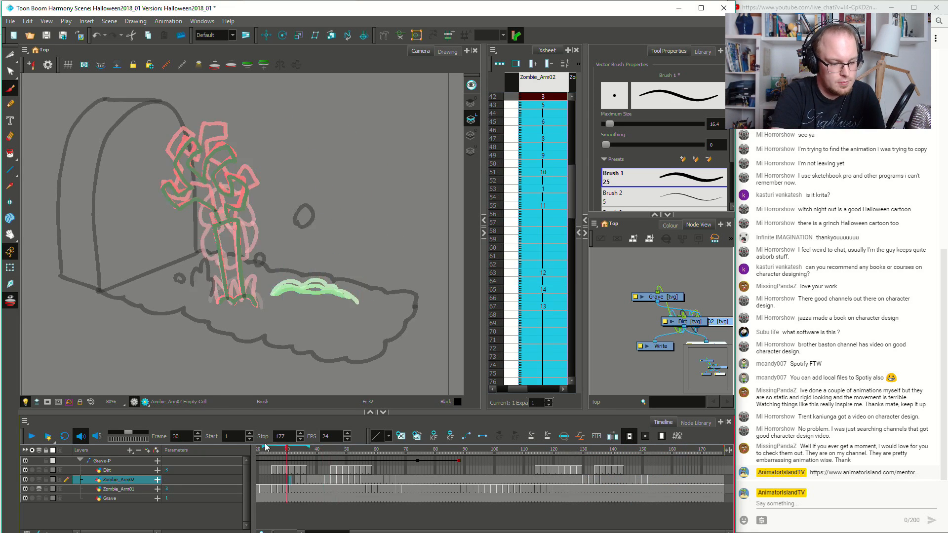
pyautogui.scroll(-1, 318, 298)
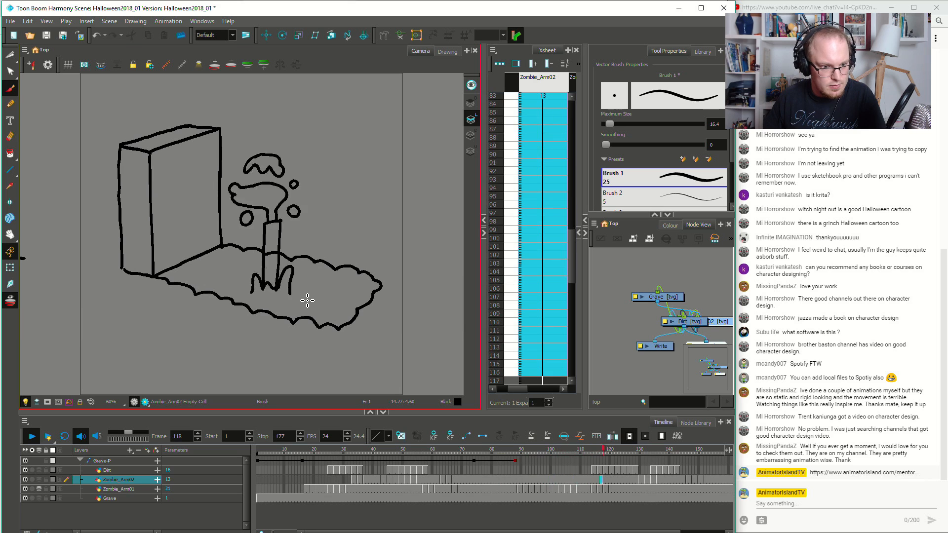
pyautogui.press('Return')
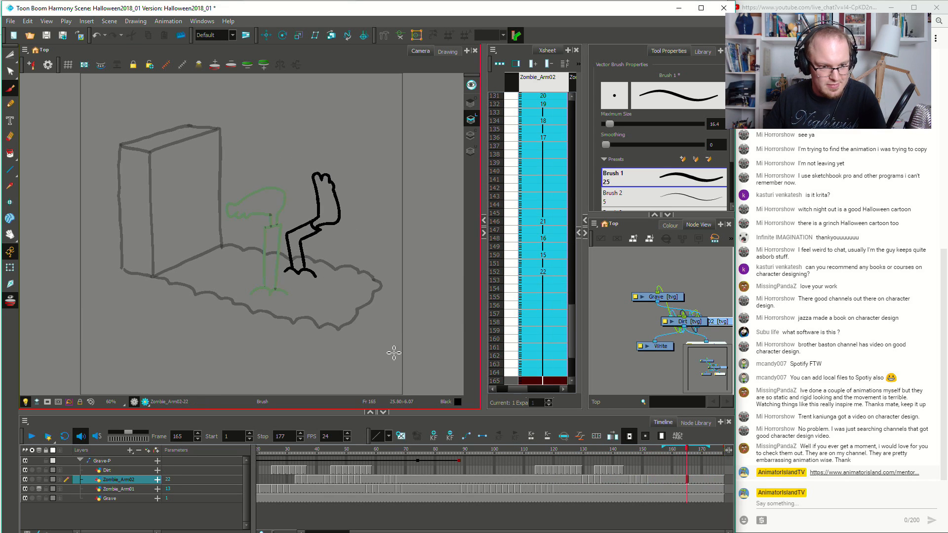
pyautogui.click(633, 487)
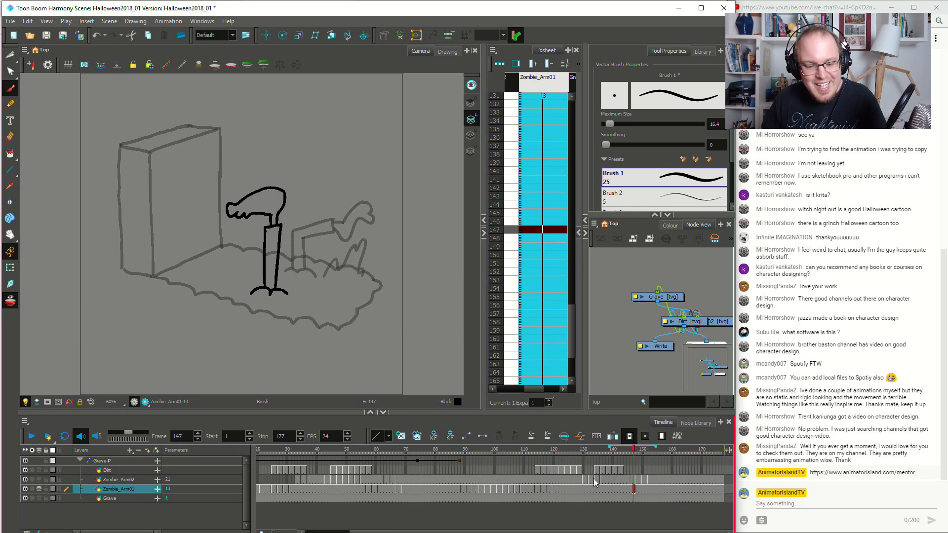
pyautogui.click(521, 478)
pyautogui.press('Return')
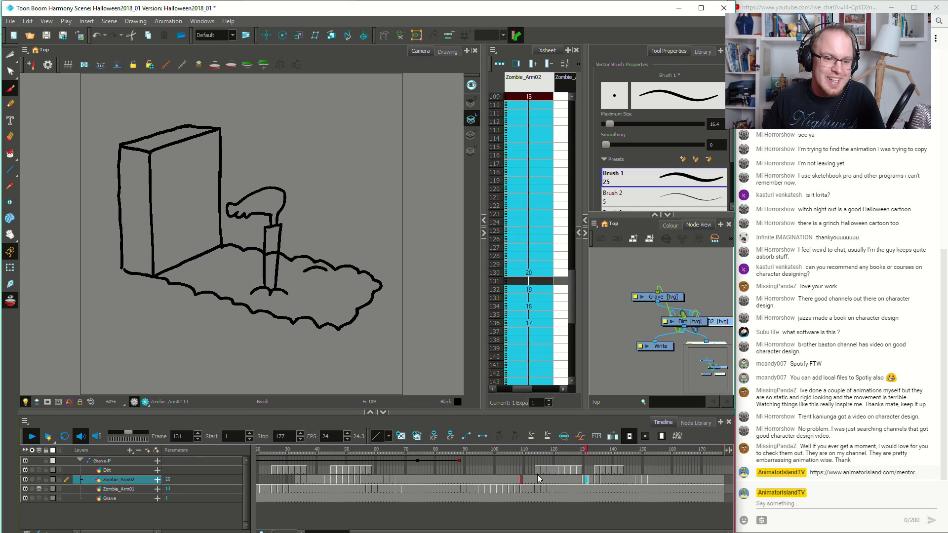
# Shift the Zombie_Arm02 drawings that start at frame 146 four frames later, to frame 150
pyautogui.moveTo(543, 474); pyautogui.dragTo(606, 478)
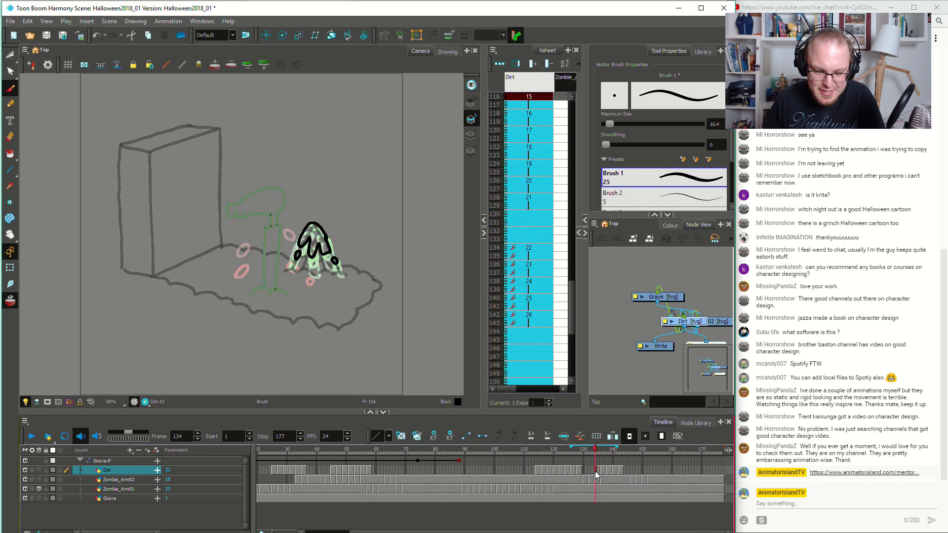
pyautogui.click(626, 480)
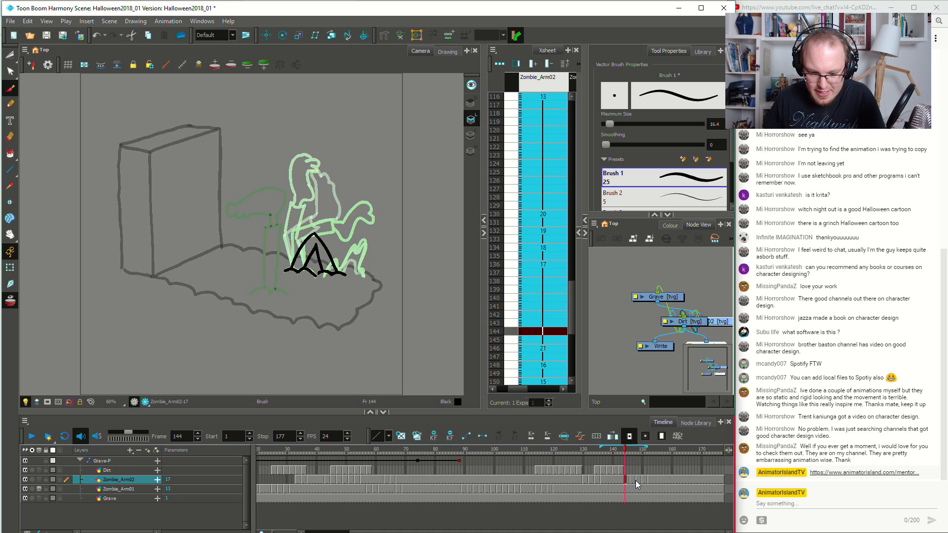
pyautogui.click(635, 481)
pyautogui.click(648, 481)
pyautogui.moveTo(632, 480)
pyautogui.mouseDown()
pyautogui.moveTo(650, 483)
pyautogui.moveTo(640, 481)
pyautogui.mouseUp()
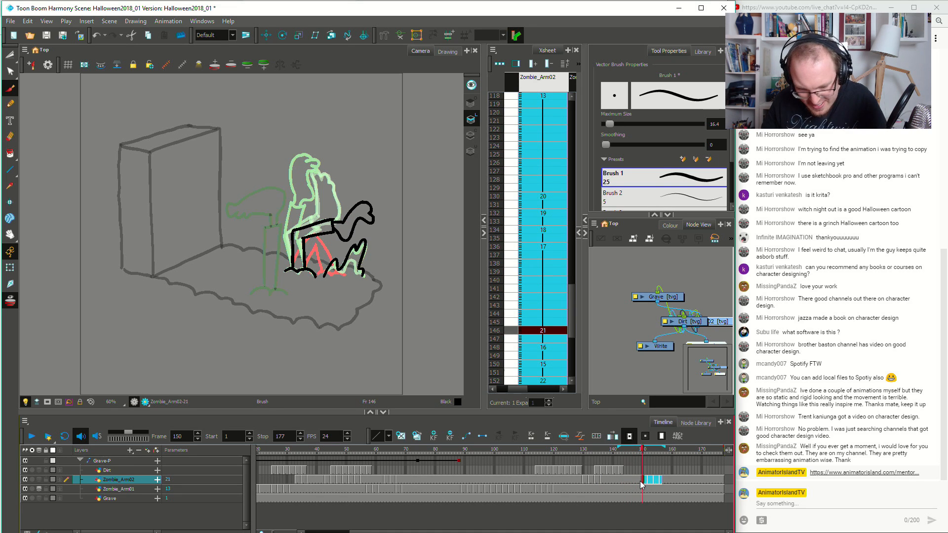
# Replay the animation several times from around frame 113 to judge the second arm's longer pause
pyautogui.click(534, 473)
pyautogui.press('Return')
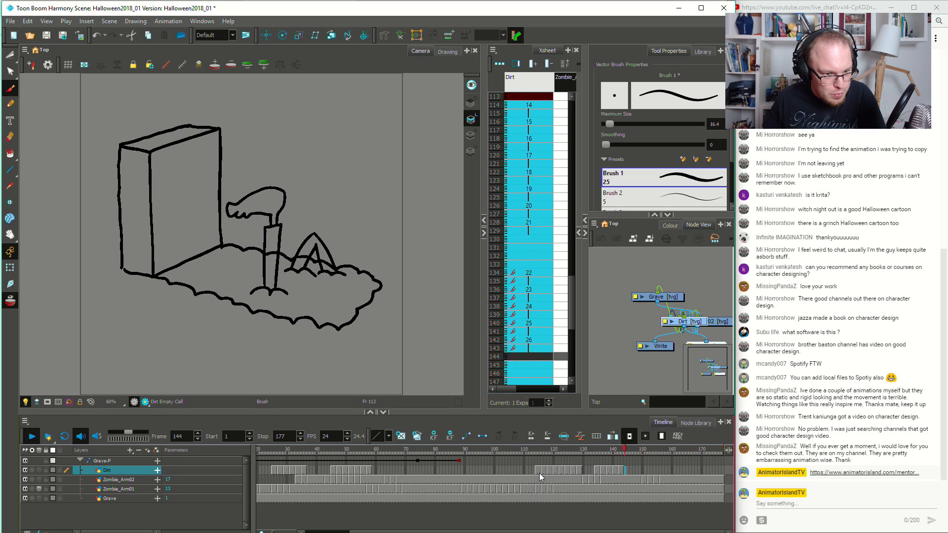
pyautogui.click(536, 474)
pyautogui.press('Return')
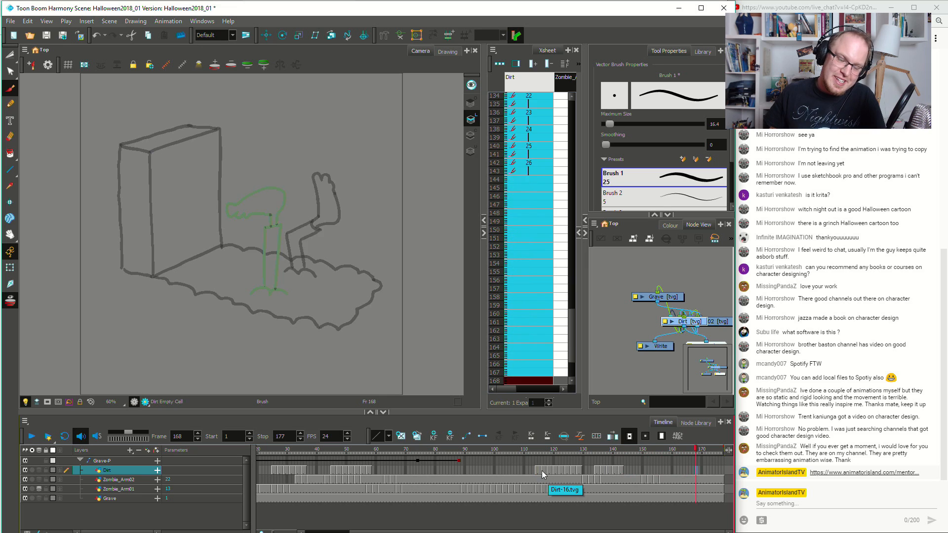
pyautogui.click(531, 473)
pyautogui.press('Return')
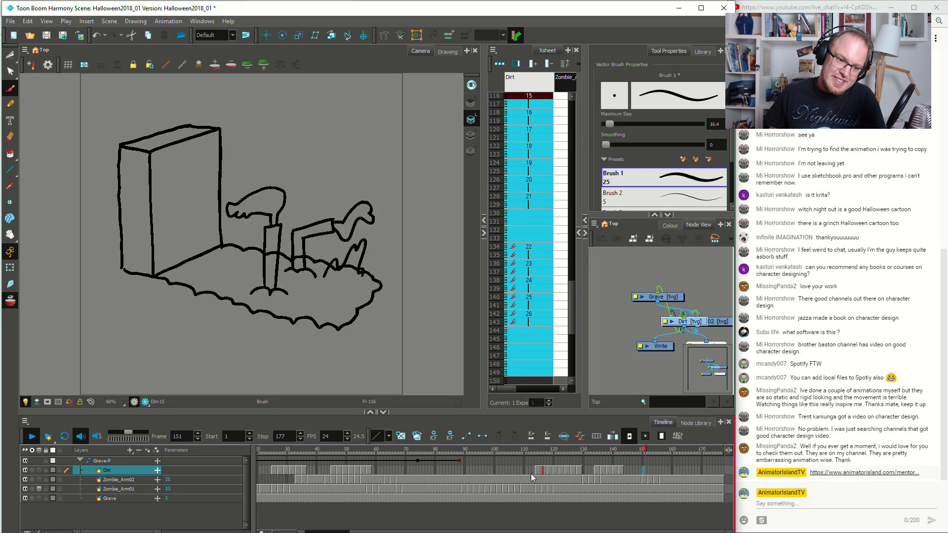
# Play the animation through to its end, and scrub the Zombie_Arm02 drawings around frames 149 to 153
pyautogui.click(453, 478)
pyautogui.press('Return')
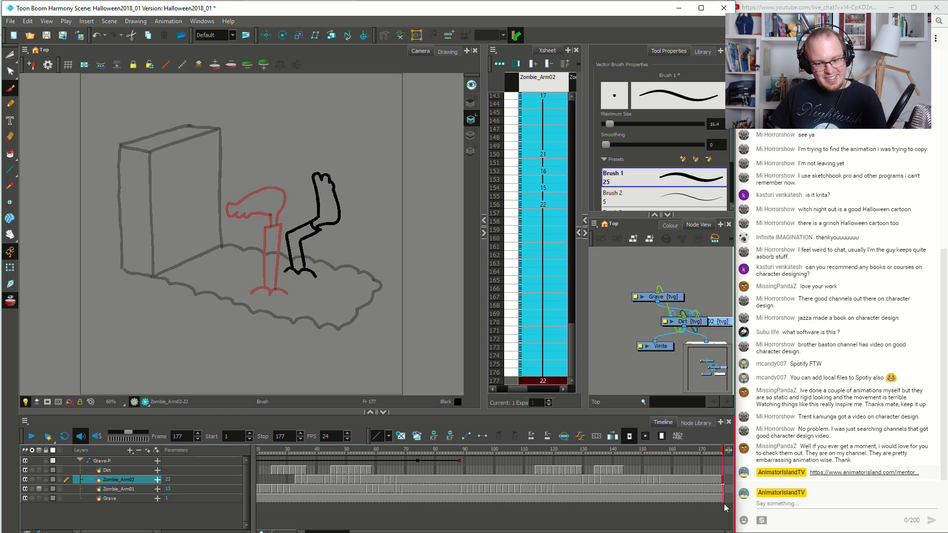
pyautogui.moveTo(628, 480); pyautogui.dragTo(652, 483)
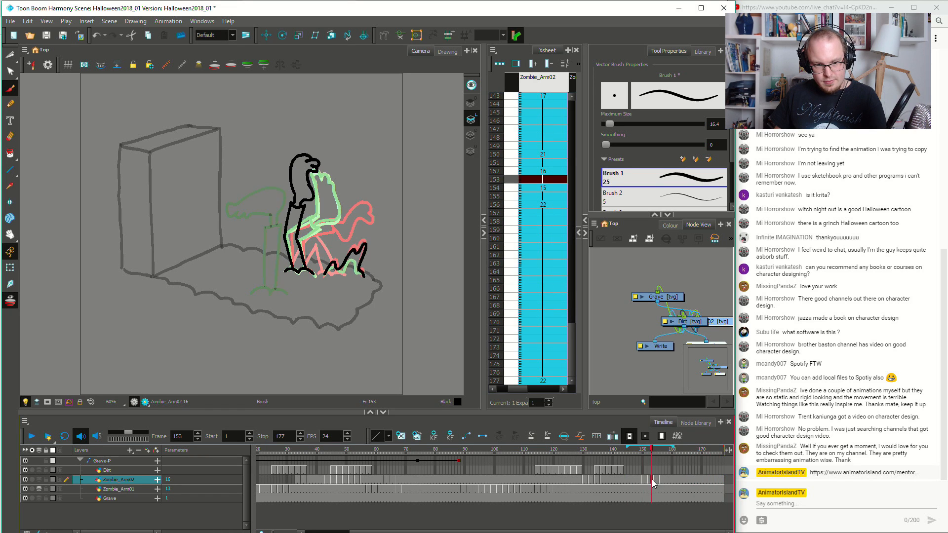
pyautogui.click(639, 479)
pyautogui.click(644, 472)
pyautogui.click(640, 482)
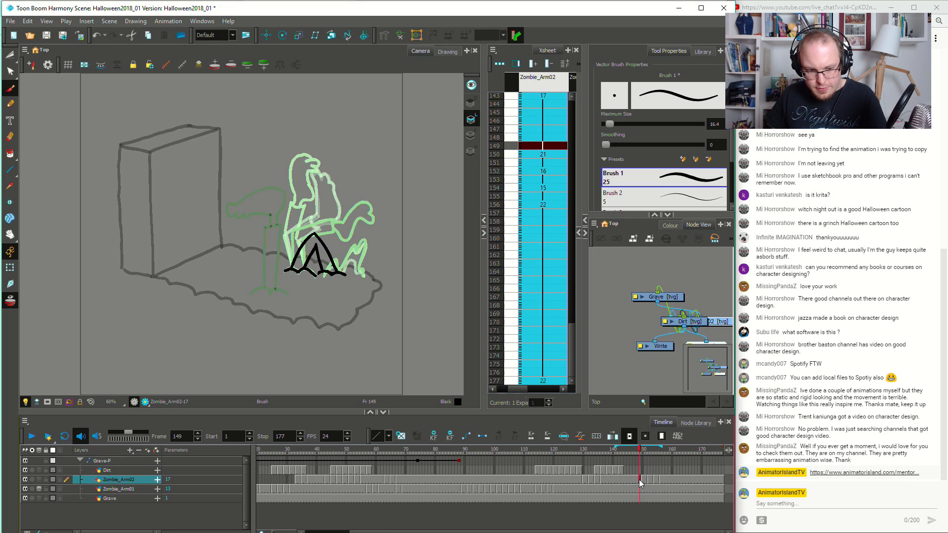
# Draw a mushroom-shaped clump of dirt beside the second arm's hand on the Dirt layer at frame 150, and hold it through frame 151
pyautogui.click(642, 472)
pyautogui.scroll(3, 316, 205)
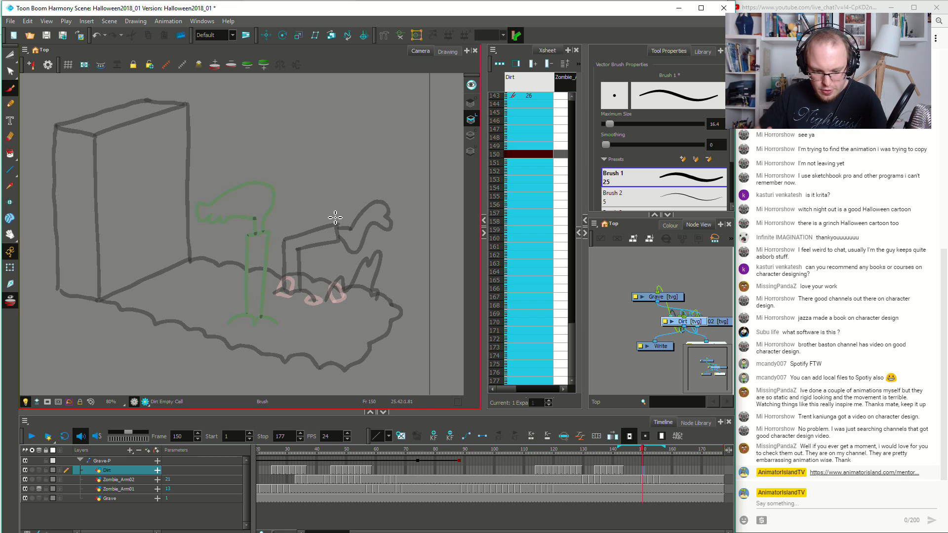
pyautogui.moveTo(370, 224)
pyautogui.mouseDown()
pyautogui.moveTo(376, 247)
pyautogui.moveTo(381, 223)
pyautogui.mouseUp()
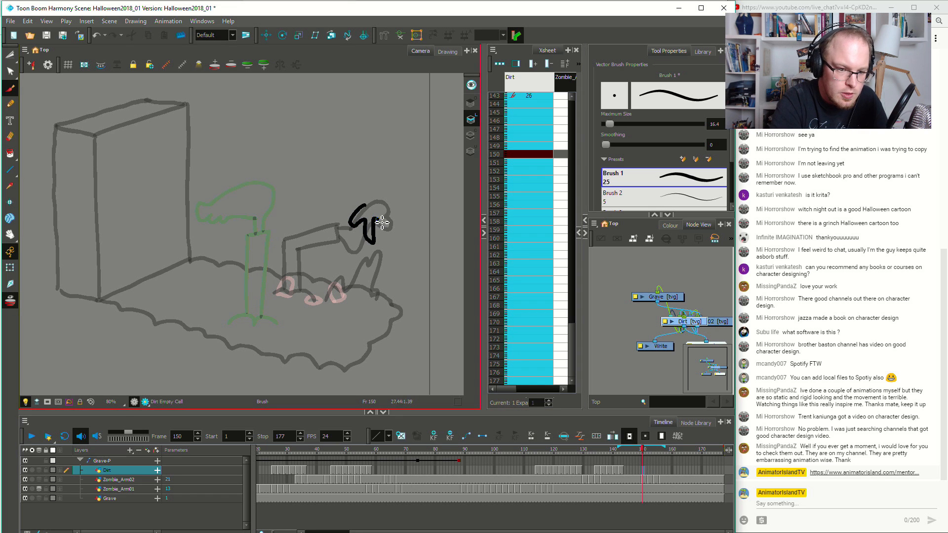
pyautogui.moveTo(639, 469); pyautogui.dragTo(625, 470)
pyautogui.press('Delete')
pyautogui.click(643, 472)
pyautogui.click(646, 472)
pyautogui.press('F5')
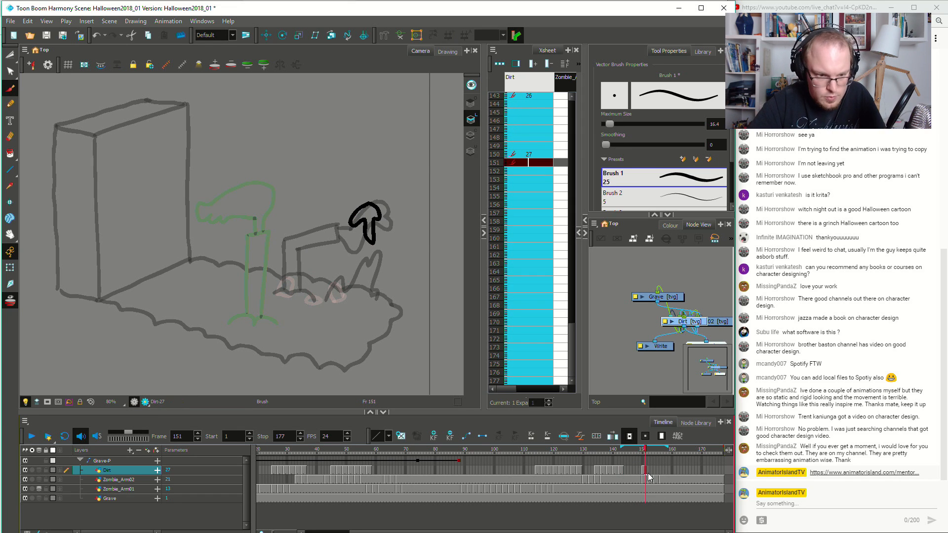
# Draw the dirt breaking into an elongated chunk and smaller pieces around the second arm at frame 152, and hold it through frame 153
pyautogui.click(649, 472)
pyautogui.moveTo(280, 152)
pyautogui.mouseDown()
pyautogui.moveTo(289, 186)
pyautogui.moveTo(341, 178)
pyautogui.mouseUp()
pyautogui.hotkey('ctrl', 'z')
pyautogui.moveTo(281, 169); pyautogui.dragTo(282, 152)
pyautogui.hotkey('ctrl', 'z')
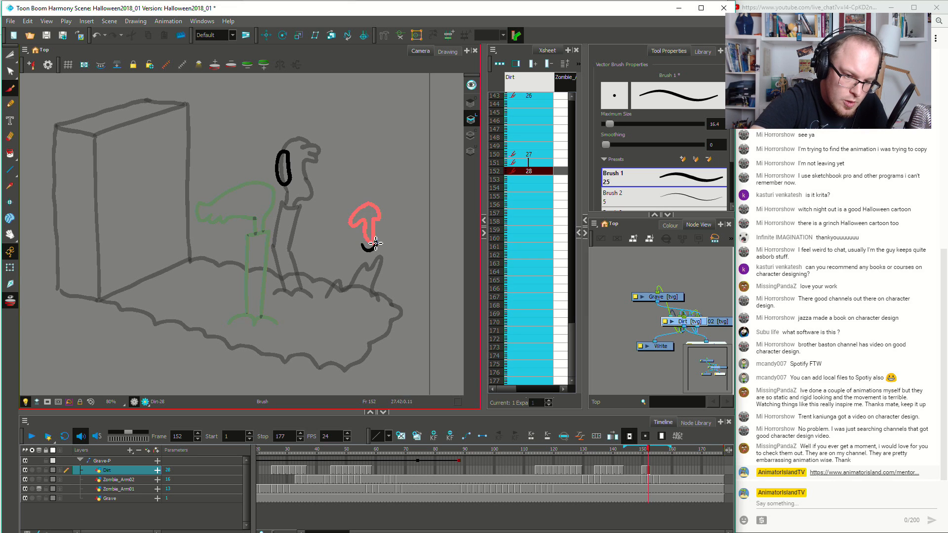
pyautogui.moveTo(370, 239); pyautogui.dragTo(365, 220)
pyautogui.moveTo(336, 164)
pyautogui.mouseDown()
pyautogui.moveTo(331, 186)
pyautogui.moveTo(343, 170)
pyautogui.moveTo(330, 185)
pyautogui.moveTo(328, 169)
pyautogui.moveTo(348, 187)
pyautogui.mouseUp()
pyautogui.hotkey('ctrl', 'z')
pyautogui.hotkey('ctrl', 'z')
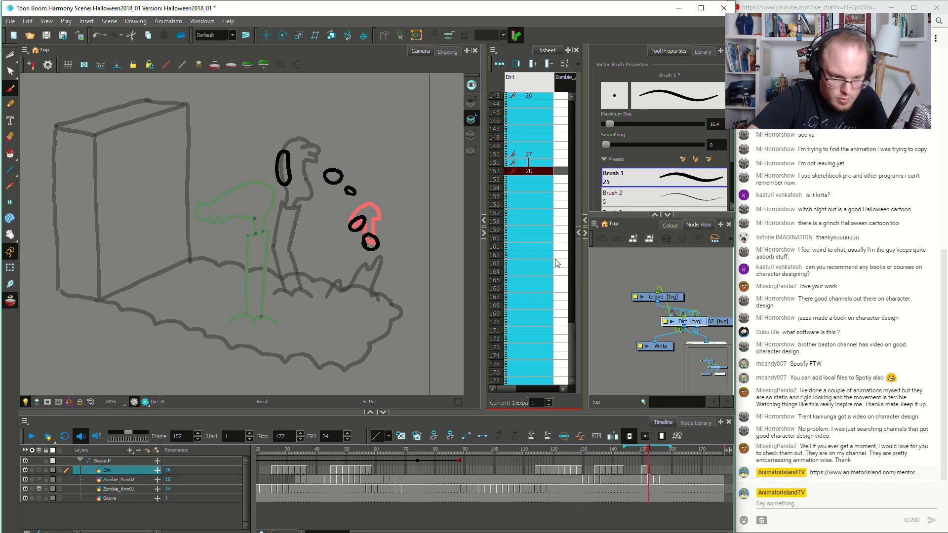
pyautogui.click(653, 473)
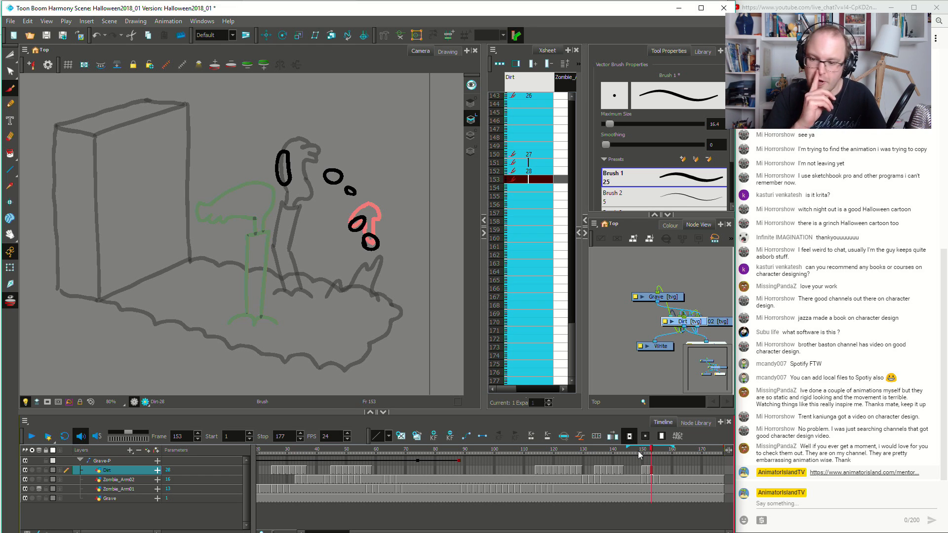
pyautogui.moveTo(332, 187)
pyautogui.mouseDown()
pyautogui.moveTo(332, 275)
pyautogui.moveTo(344, 253)
pyautogui.mouseUp()
pyautogui.hotkey('ctrl', 'z')
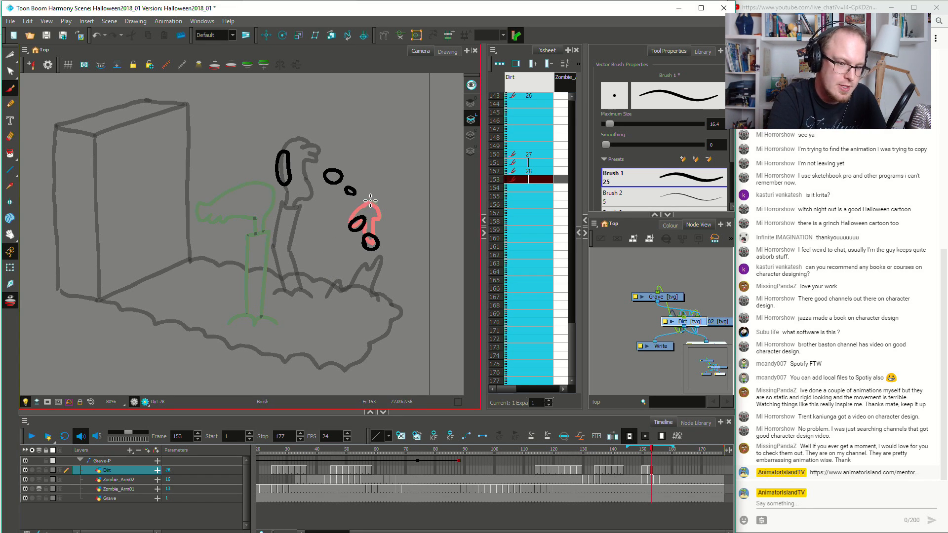
pyautogui.moveTo(291, 220); pyautogui.dragTo(295, 281)
pyautogui.hotkey('ctrl', 'z')
pyautogui.moveTo(323, 184); pyautogui.dragTo(304, 253)
pyautogui.hotkey('ctrl', 'z')
pyautogui.moveTo(363, 184)
pyautogui.mouseDown()
pyautogui.moveTo(322, 149)
pyautogui.moveTo(285, 141)
pyautogui.moveTo(306, 126)
pyautogui.mouseUp()
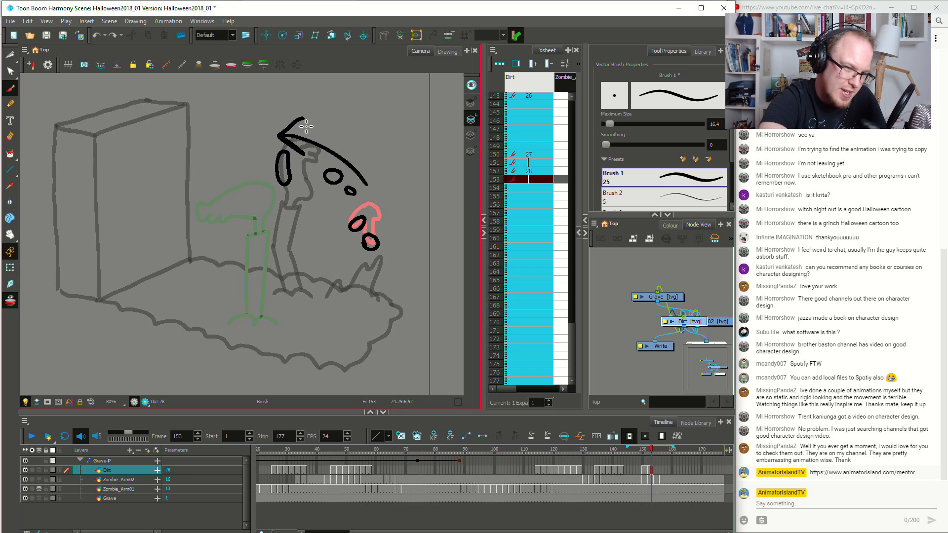
pyautogui.hotkey('ctrl', 'z')
# Draw the dirt pieces slightly lower at frame 154, splitting the elongated chunk in two, and hold the drawing through frame 155
pyautogui.click(655, 472)
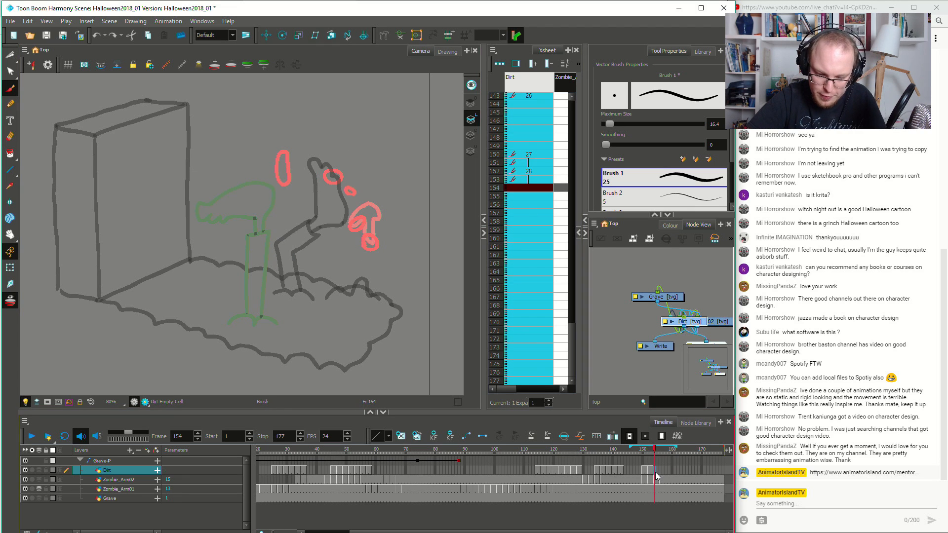
pyautogui.moveTo(322, 188)
pyautogui.mouseDown()
pyautogui.moveTo(336, 193)
pyautogui.moveTo(326, 179)
pyautogui.mouseUp()
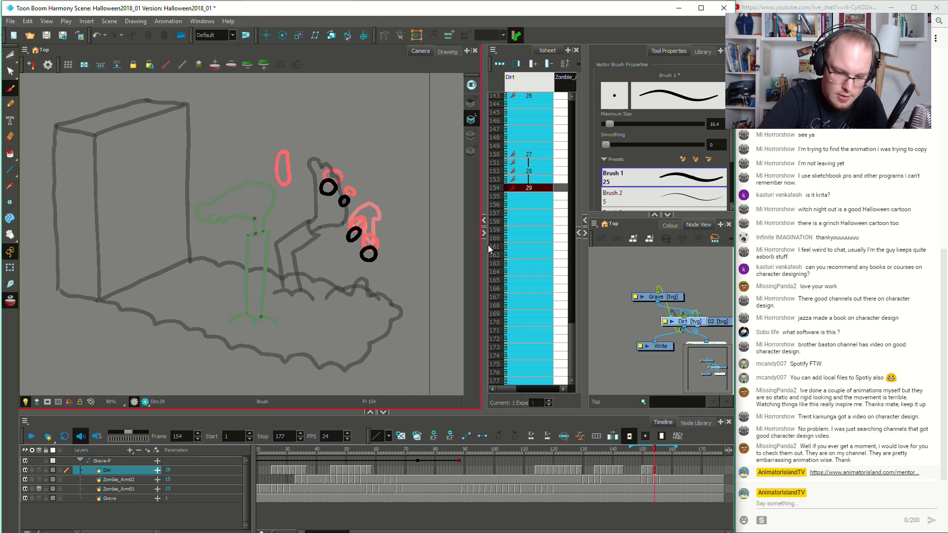
pyautogui.click(652, 472)
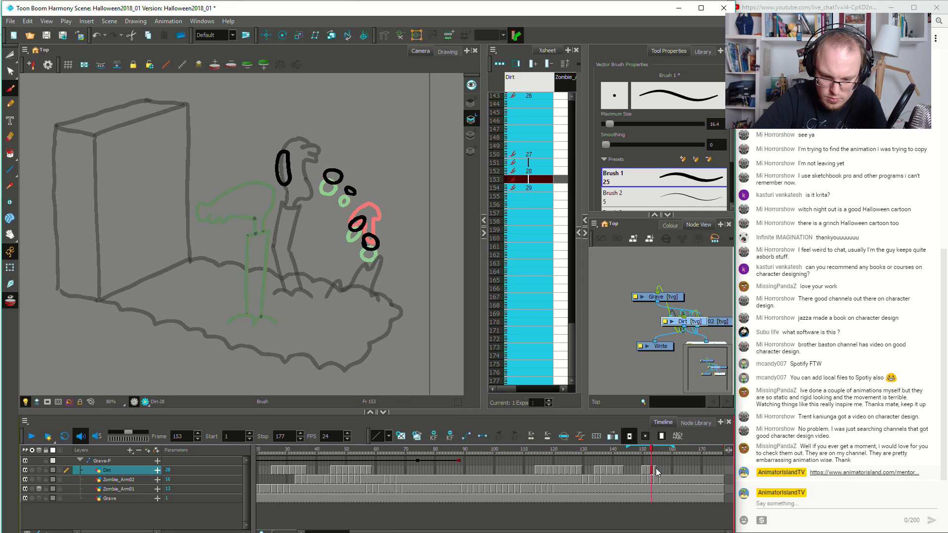
pyautogui.click(655, 470)
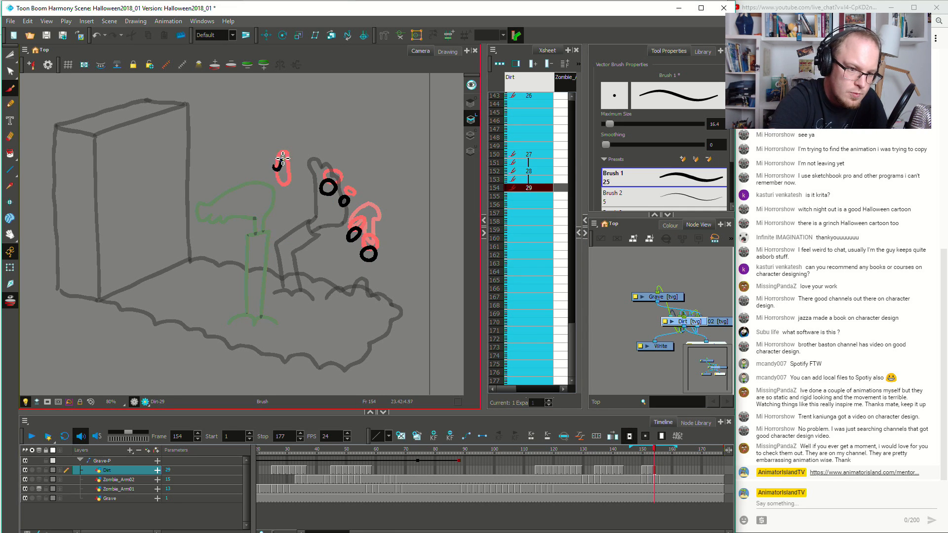
pyautogui.hotkey('ctrl', 'z')
pyautogui.moveTo(279, 180); pyautogui.dragTo(280, 180)
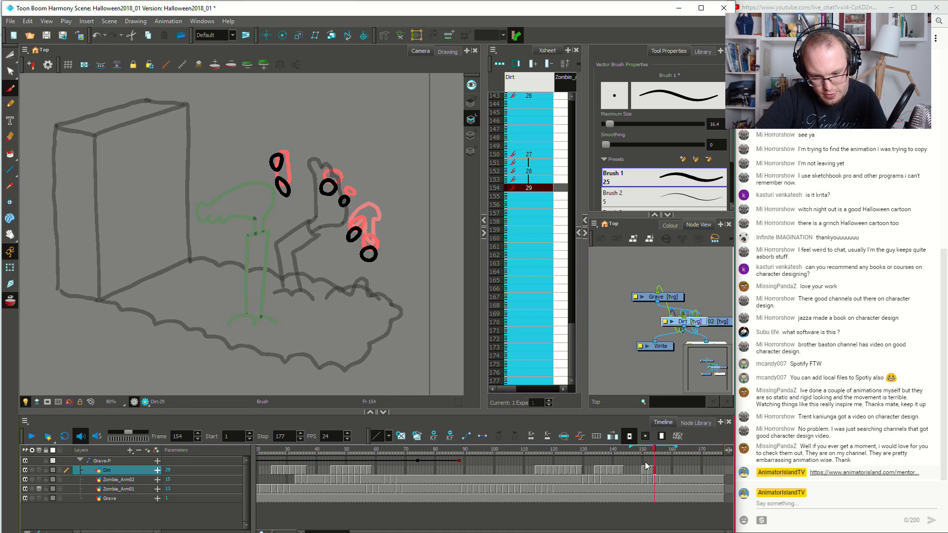
pyautogui.click(658, 473)
pyautogui.press('F5')
# Draw six dirt pieces falling further around the second arm at frame 156, and hold the drawing through frame 157
pyautogui.click(661, 473)
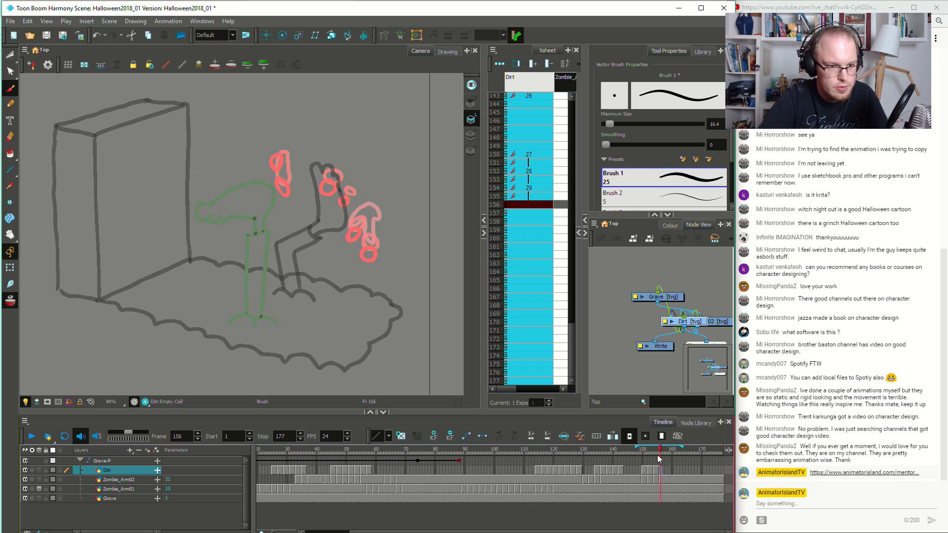
pyautogui.moveTo(270, 167); pyautogui.dragTo(273, 175)
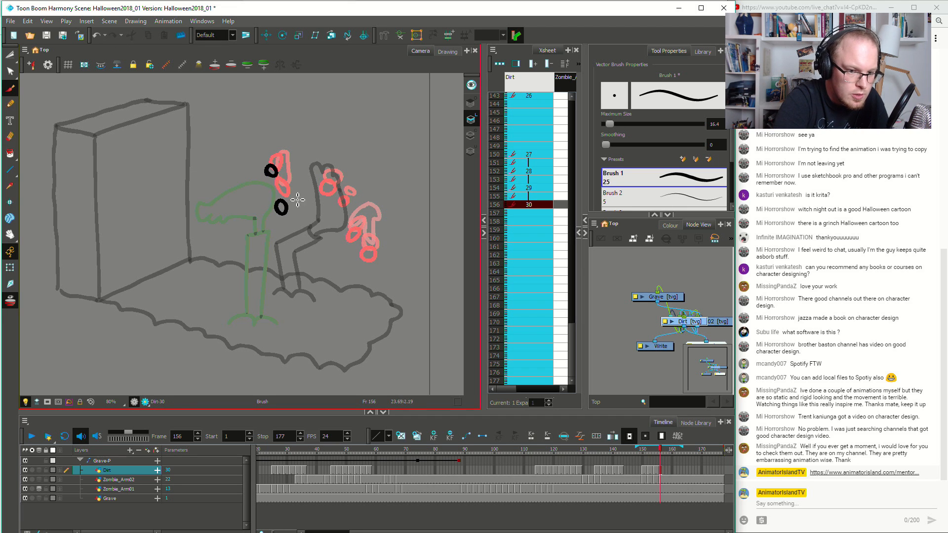
pyautogui.hotkey('ctrl', 'z')
pyautogui.moveTo(319, 203); pyautogui.dragTo(319, 207)
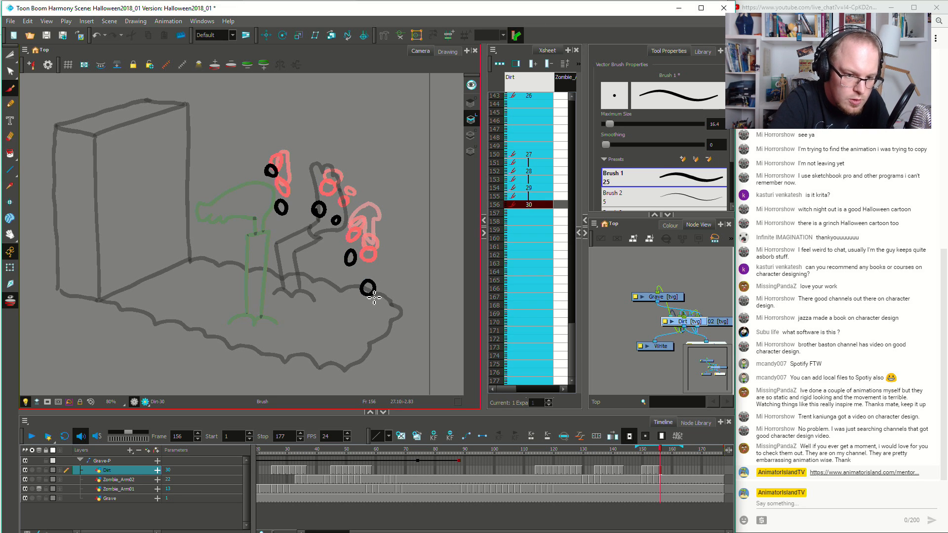
pyautogui.click(664, 472)
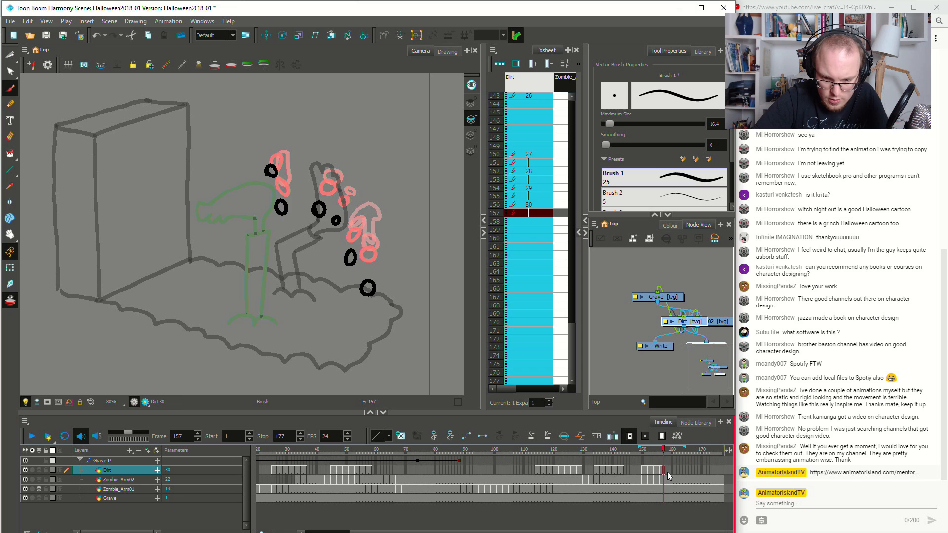
# Draw four remaining dirt pieces nearing the ground at frame 158, and hold the drawing through frame 159
pyautogui.click(667, 474)
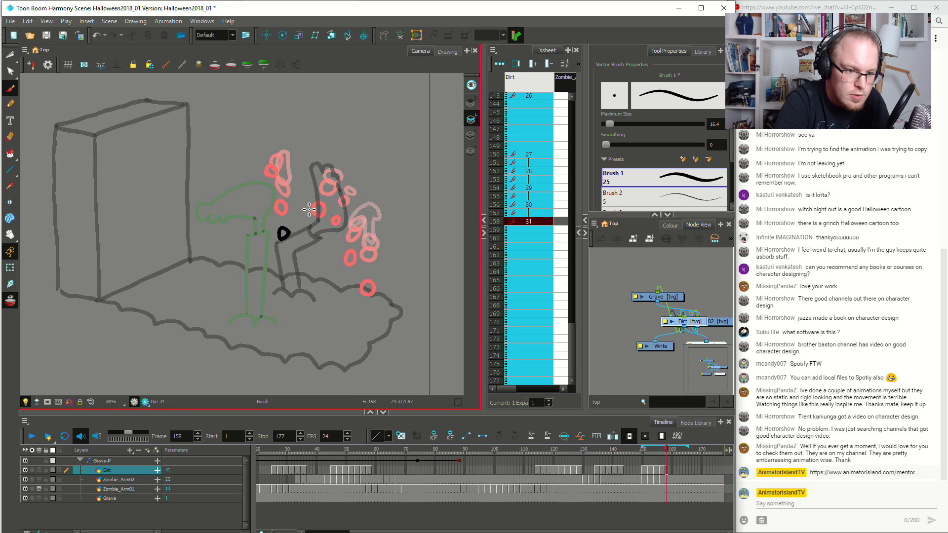
pyautogui.moveTo(280, 235); pyautogui.dragTo(321, 259)
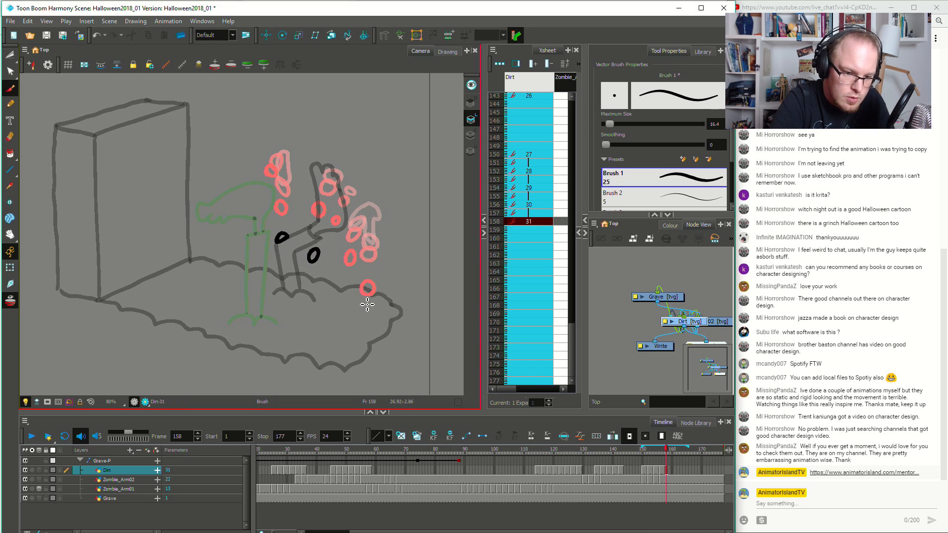
pyautogui.moveTo(346, 309); pyautogui.dragTo(345, 297)
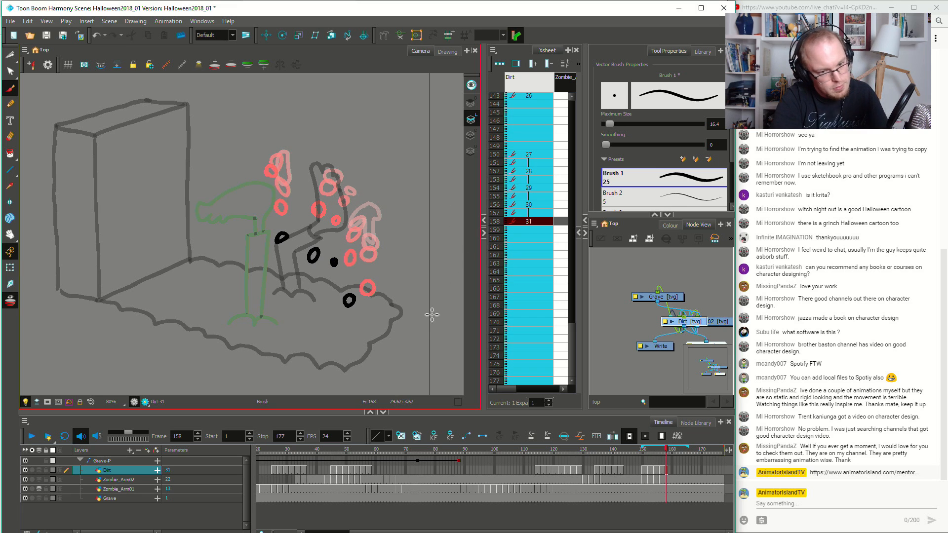
pyautogui.click(673, 465)
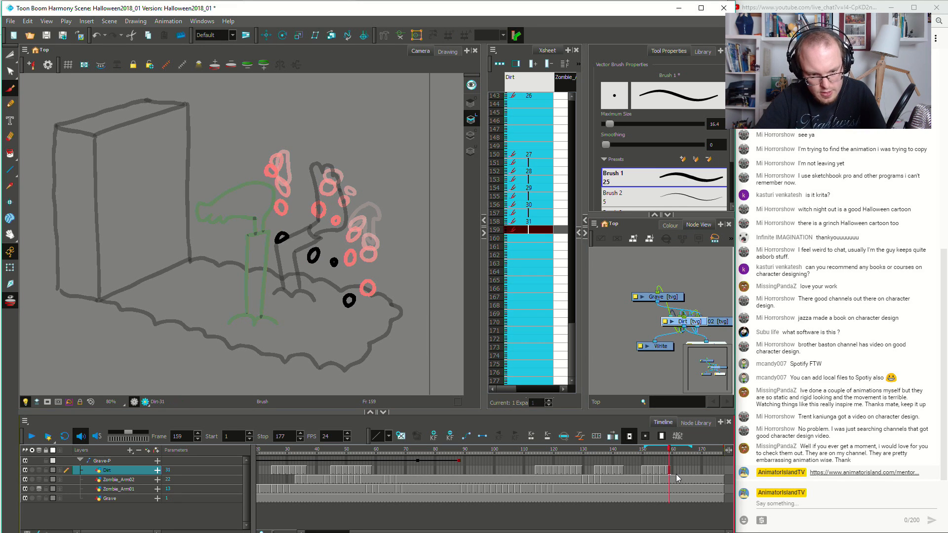
# Draw the last two dirt pieces landing beside the second arm's base at frame 160, and hold the drawing through frame 161
pyautogui.click(674, 475)
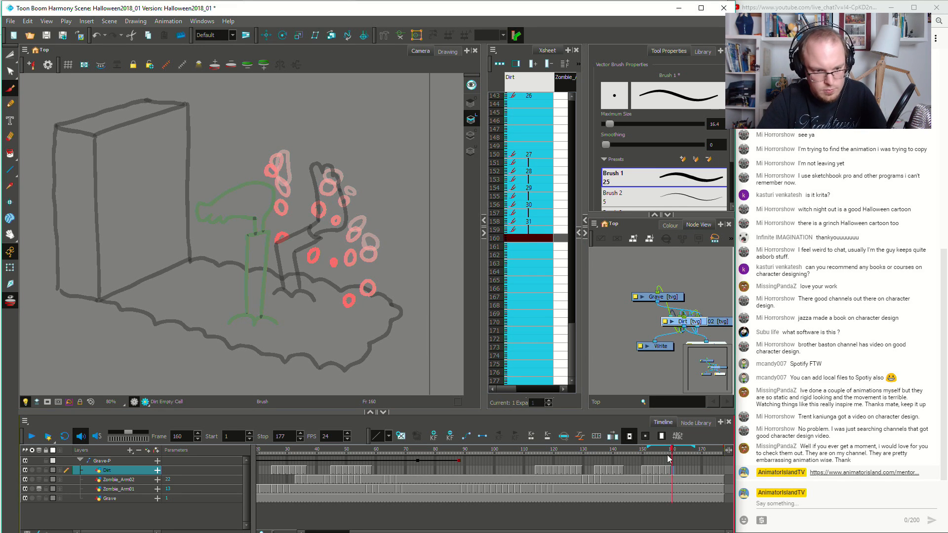
pyautogui.hotkey('ctrl', 'z')
pyautogui.moveTo(310, 302)
pyautogui.mouseDown()
pyautogui.moveTo(309, 288)
pyautogui.moveTo(309, 308)
pyautogui.moveTo(305, 298)
pyautogui.mouseUp()
pyautogui.hotkey('ctrl', 'z')
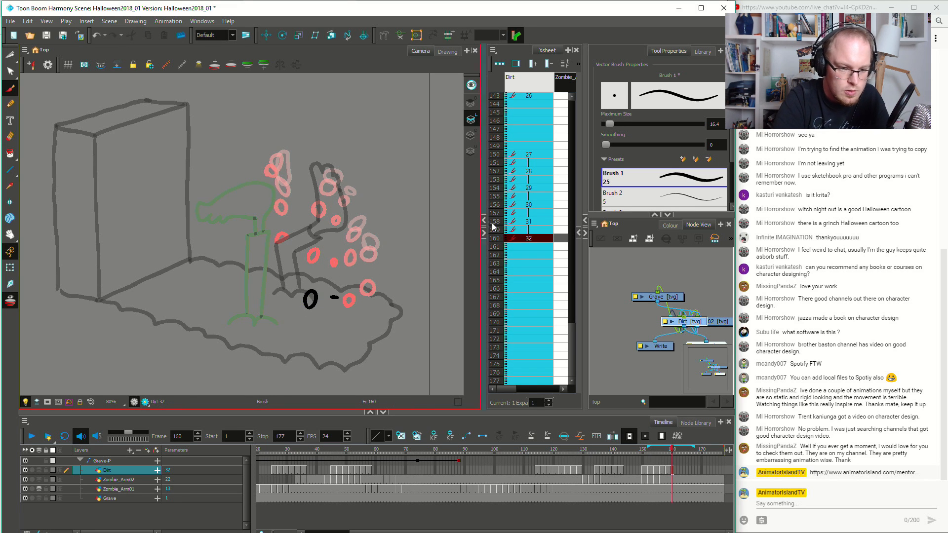
pyautogui.click(636, 481)
pyautogui.click(677, 470)
# Play back the whole animation several times from frame 1 to check the new falling dirt
pyautogui.press('Return')
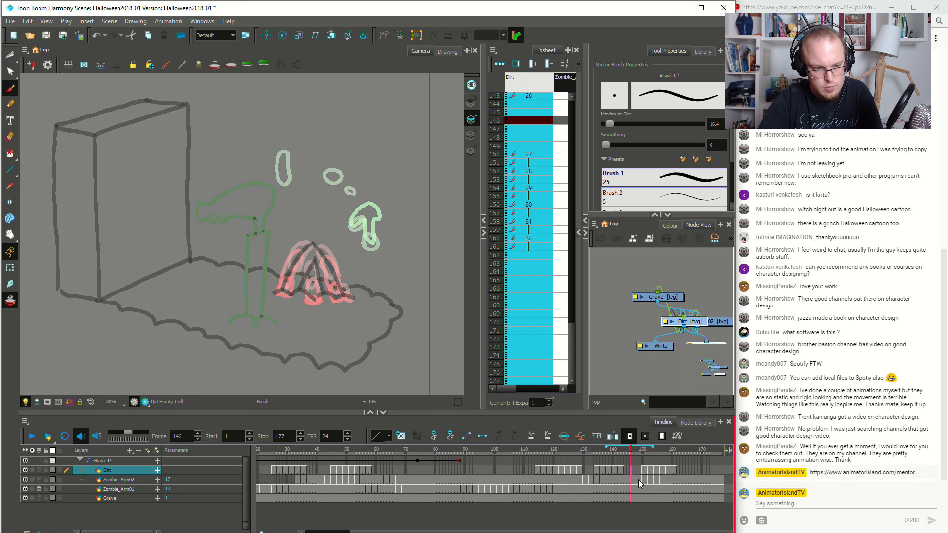
pyautogui.click(599, 470)
pyautogui.moveTo(579, 451); pyautogui.dragTo(1, 466)
pyautogui.scroll(-2, 321, 295)
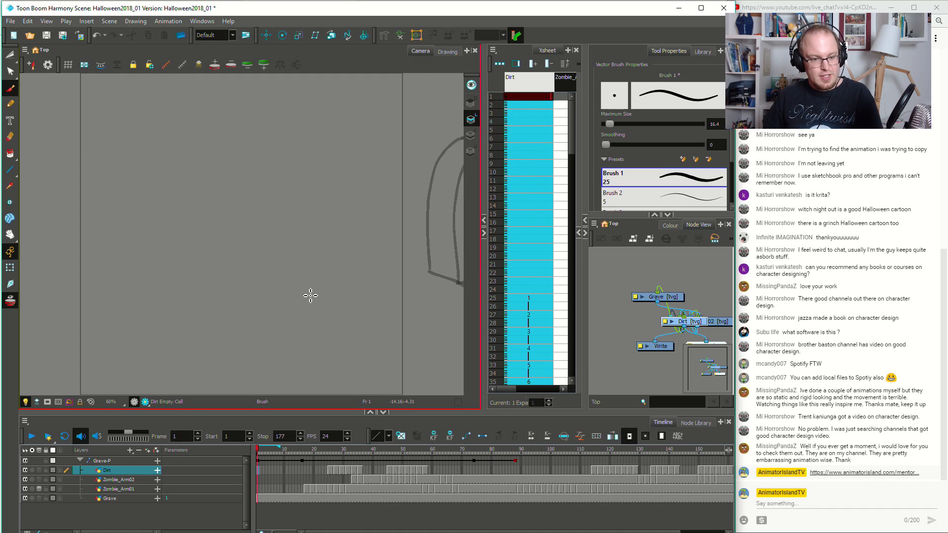
pyautogui.press('Return')
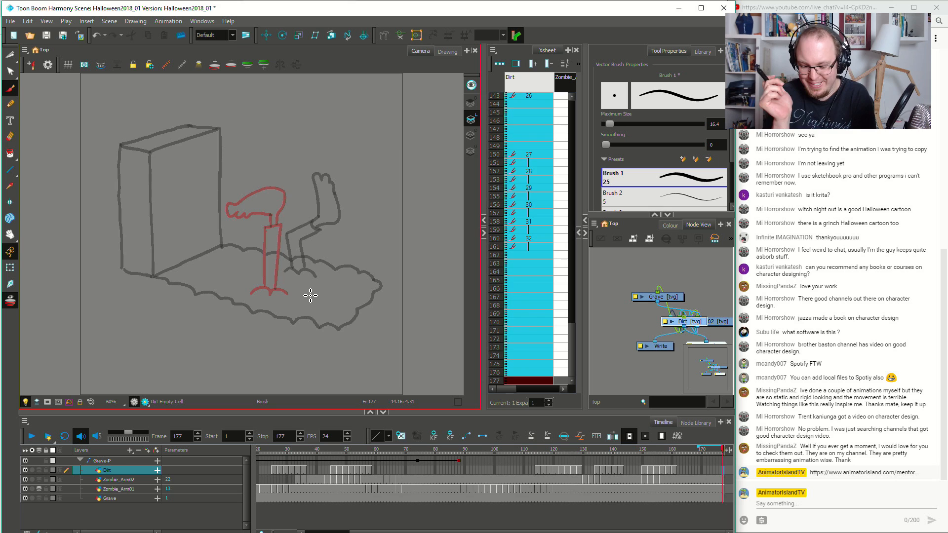
pyautogui.press('Return')
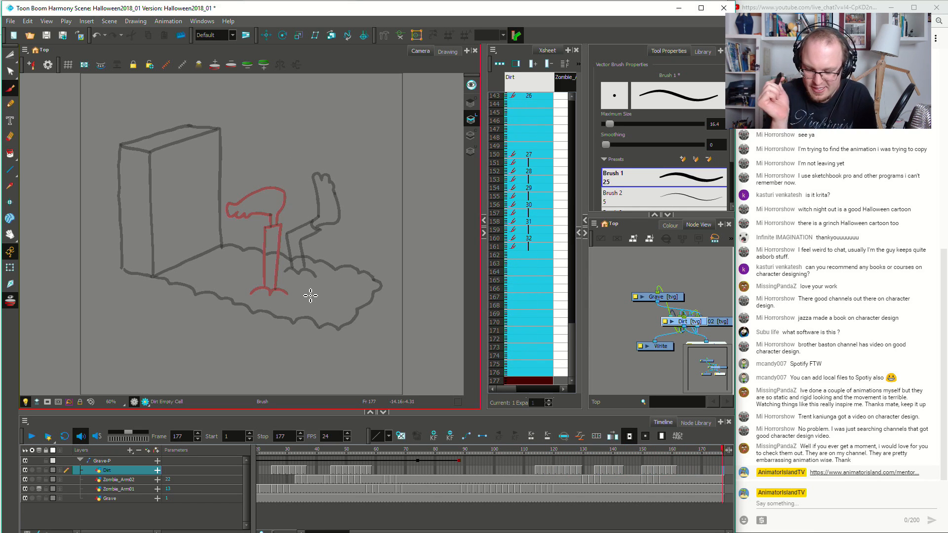
pyautogui.hotkey('shift', 'Return')
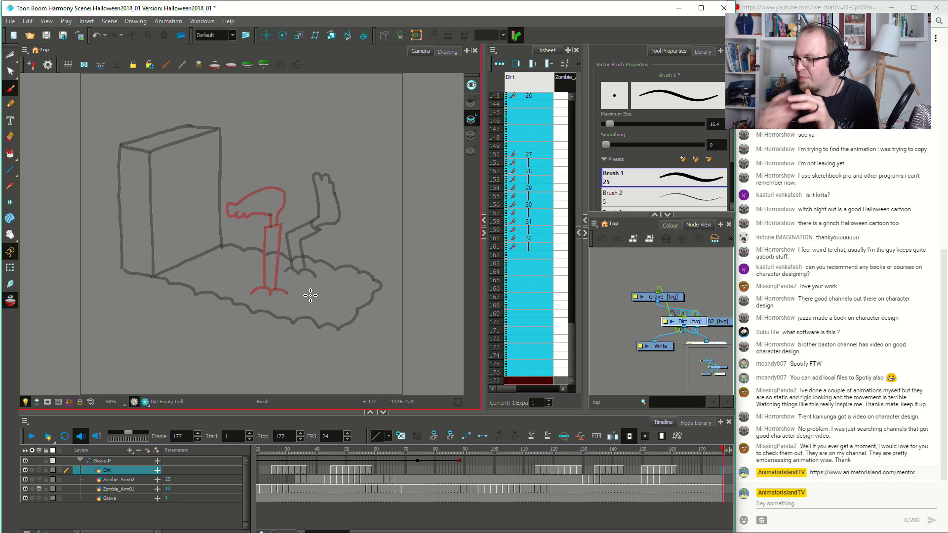
# Replay the full grave scene from the start, and return the playhead to frame 1
pyautogui.hotkey('alt', 'Tab')
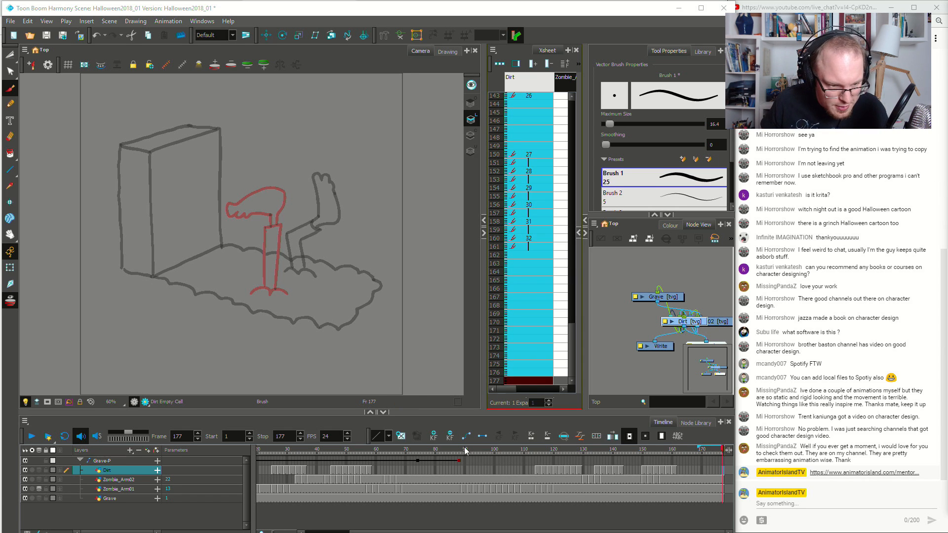
pyautogui.moveTo(454, 452); pyautogui.dragTo(120, 475)
pyautogui.press('Return')
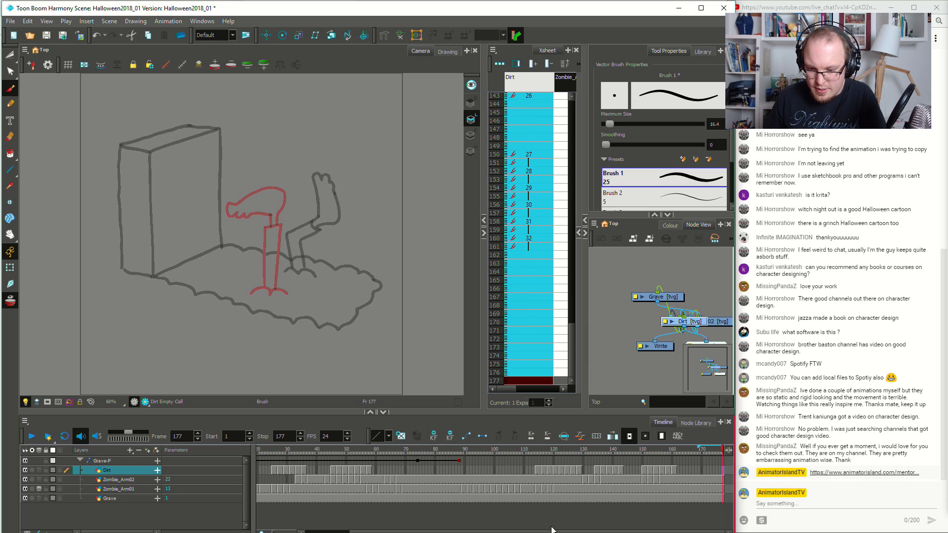
pyautogui.press('Return')
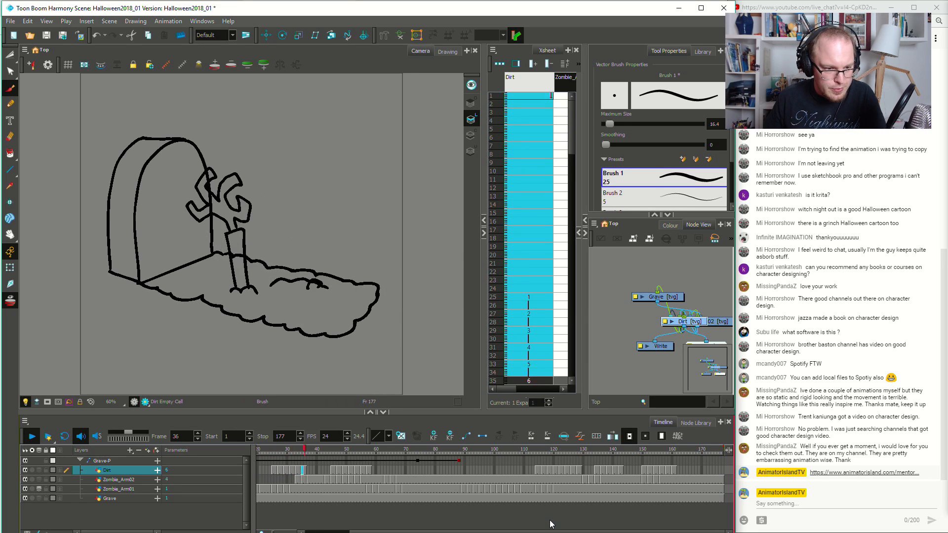
pyautogui.hotkey('shift', 'Return')
pyautogui.moveTo(426, 457); pyautogui.dragTo(257, 452)
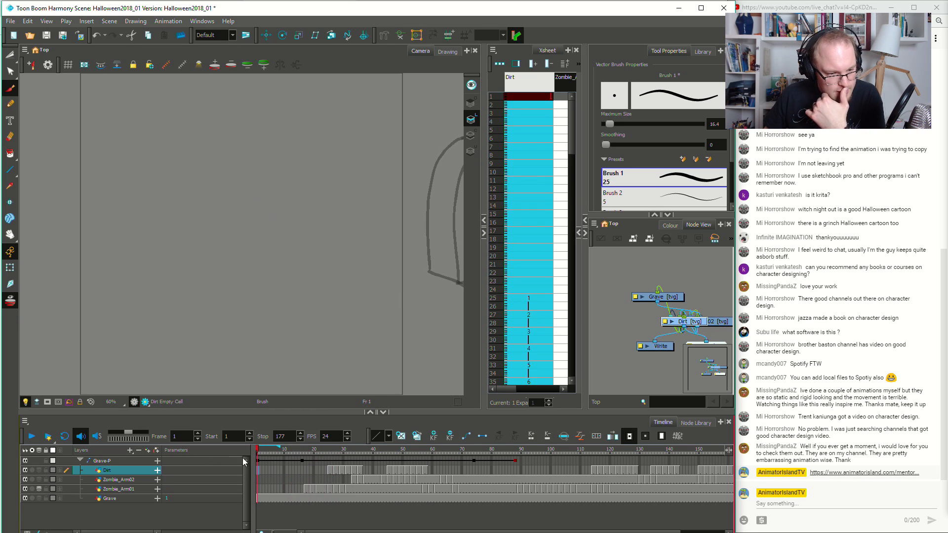
# Deselect the layers and add a colour card beneath the grave layers, outside the Grave-P peg
pyautogui.click(103, 513)
pyautogui.click(99, 462)
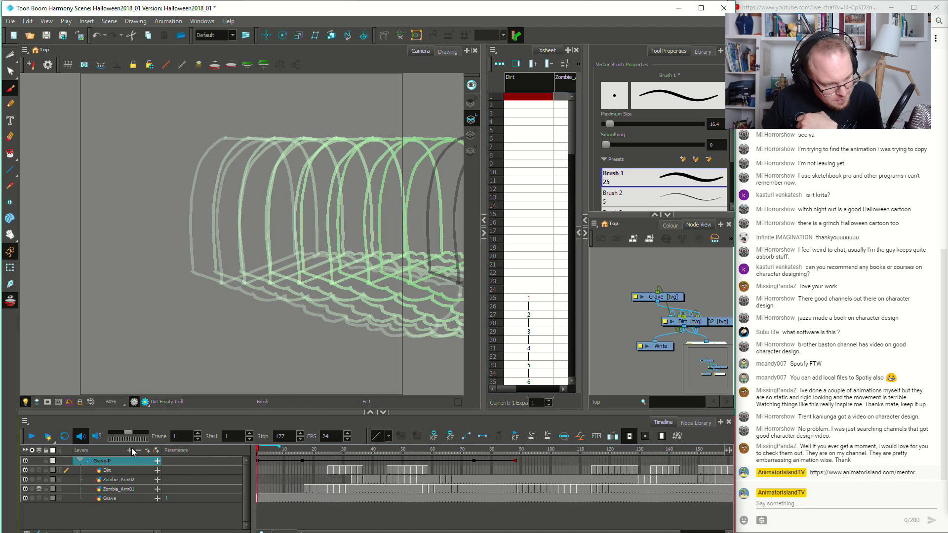
pyautogui.click(118, 515)
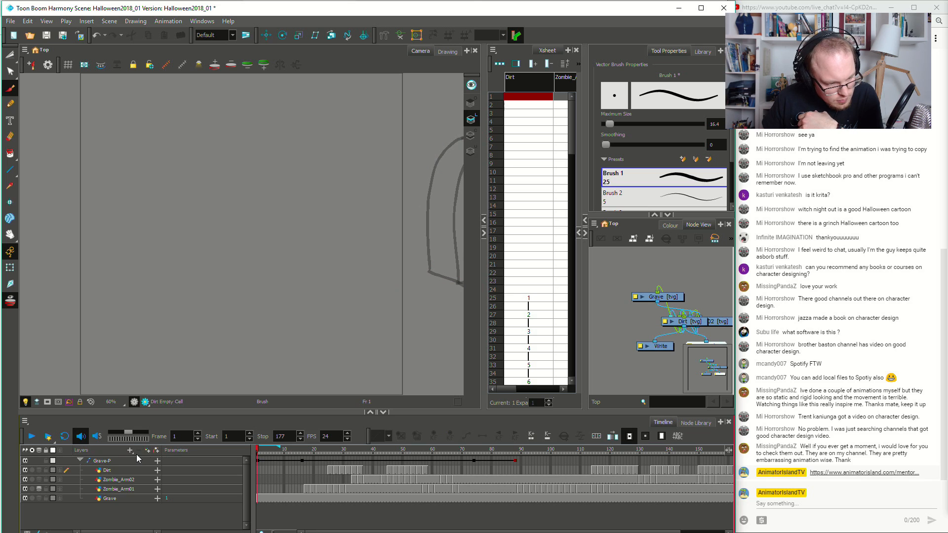
pyautogui.click(130, 450)
pyautogui.click(151, 441)
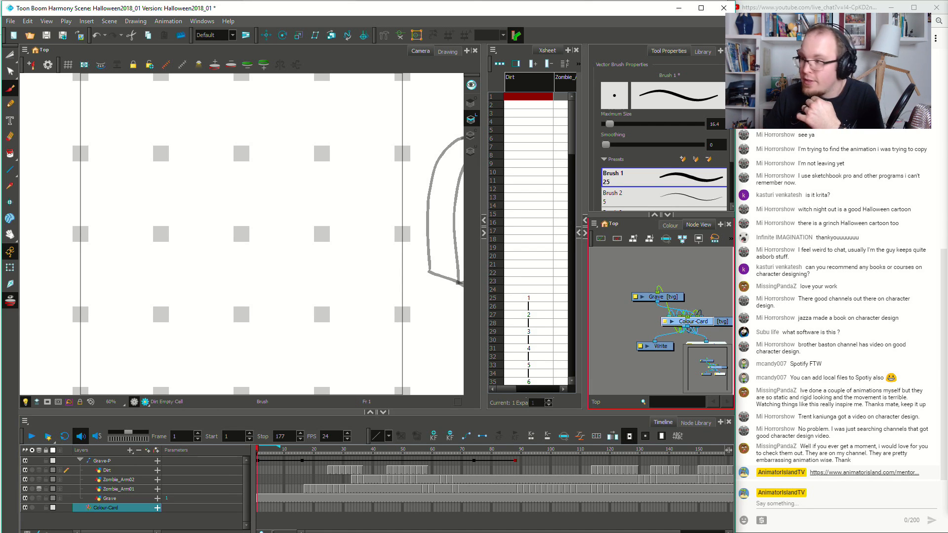
# Set the colour card to orange with red 255, green 119 and blue 40, and close its layer properties
pyautogui.moveTo(947, 209); pyautogui.dragTo(388, 169)
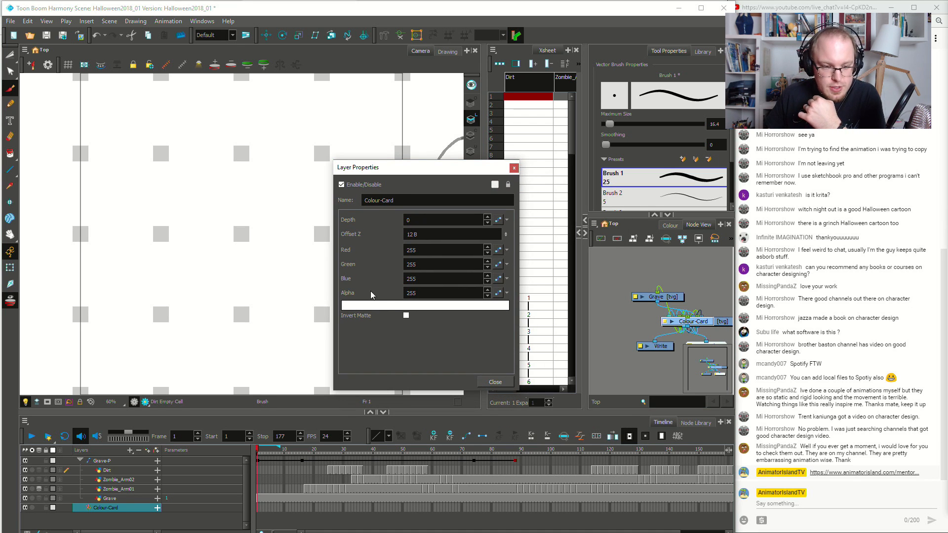
pyautogui.click(371, 308)
pyautogui.click(373, 311)
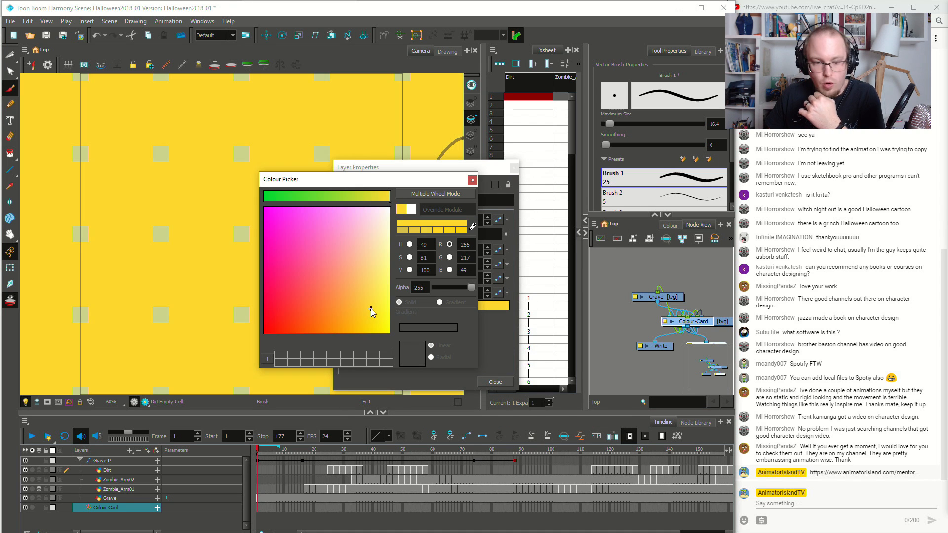
pyautogui.click(331, 314)
pyautogui.click(333, 308)
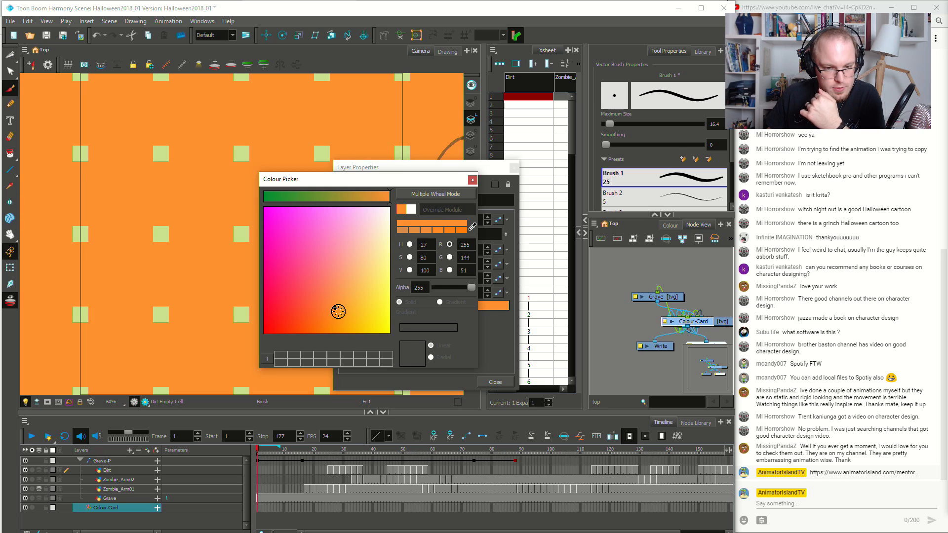
pyautogui.click(329, 311)
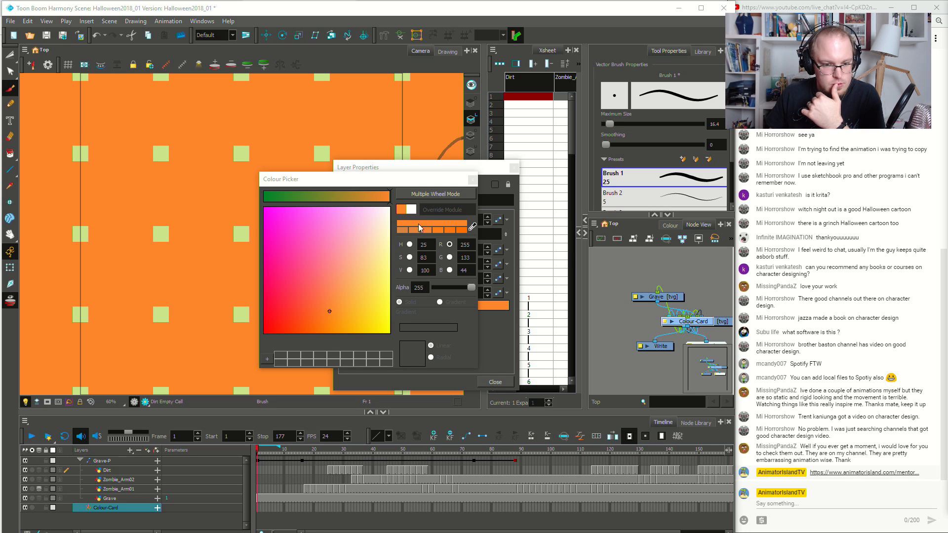
pyautogui.click(327, 313)
pyautogui.moveTo(330, 316); pyautogui.dragTo(325, 318)
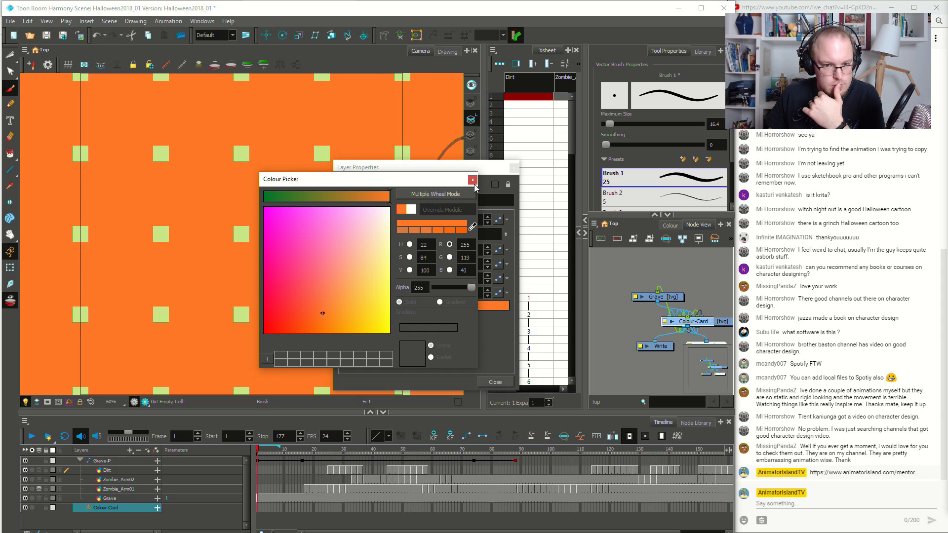
pyautogui.click(473, 179)
pyautogui.moveTo(446, 171); pyautogui.dragTo(667, 168)
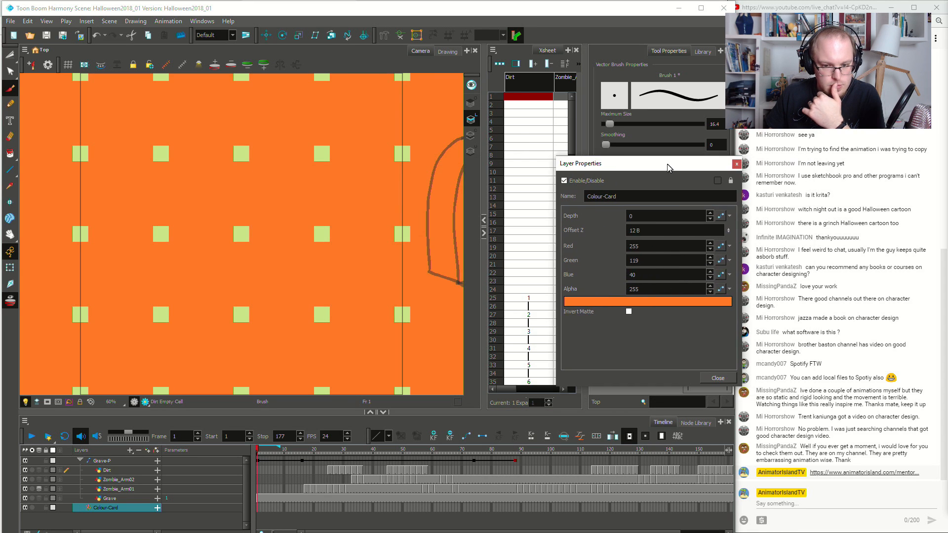
pyautogui.click(736, 164)
# Check the early grave and arm frames against the orange background, ending on Zombie_Arm01 at frame 22
pyautogui.click(286, 452)
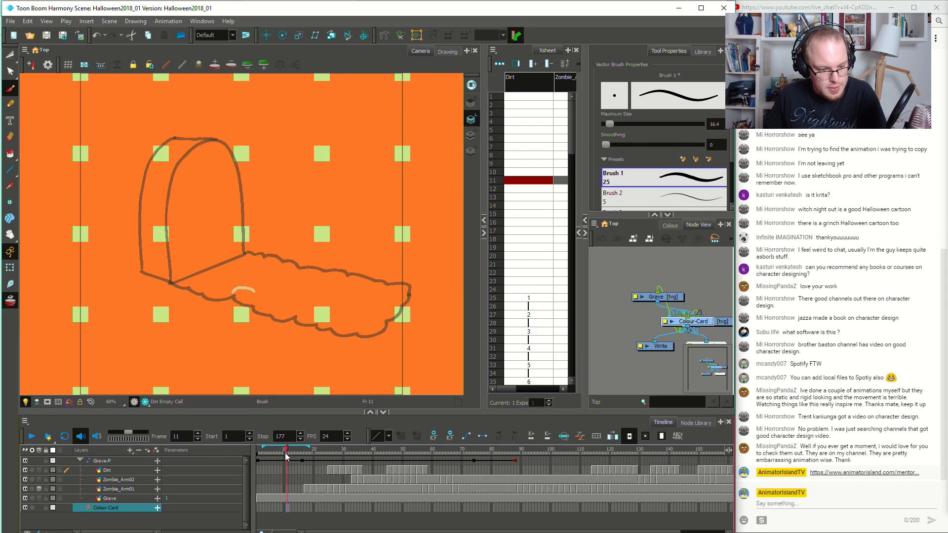
pyautogui.hotkey('shift', 'Return')
pyautogui.hotkey('shift', 'Return')
pyautogui.click(298, 473)
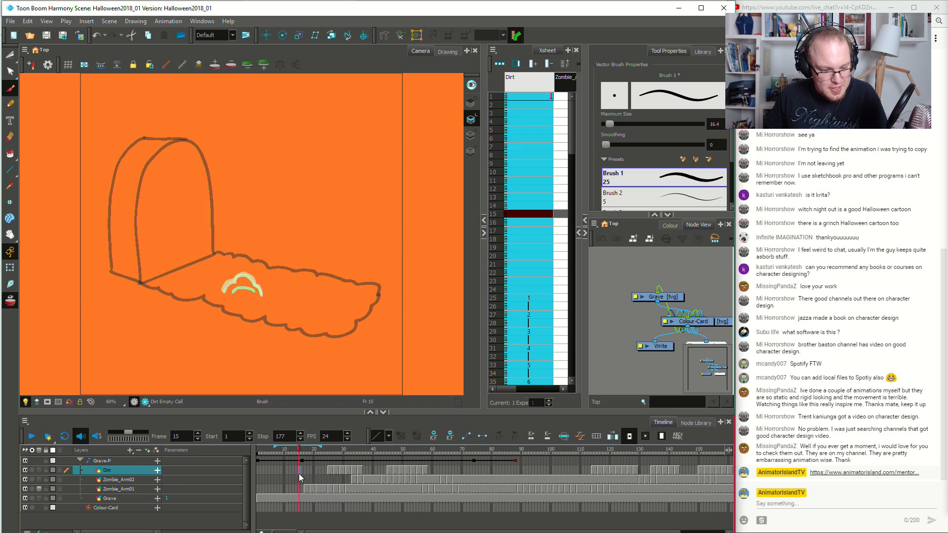
pyautogui.click(319, 489)
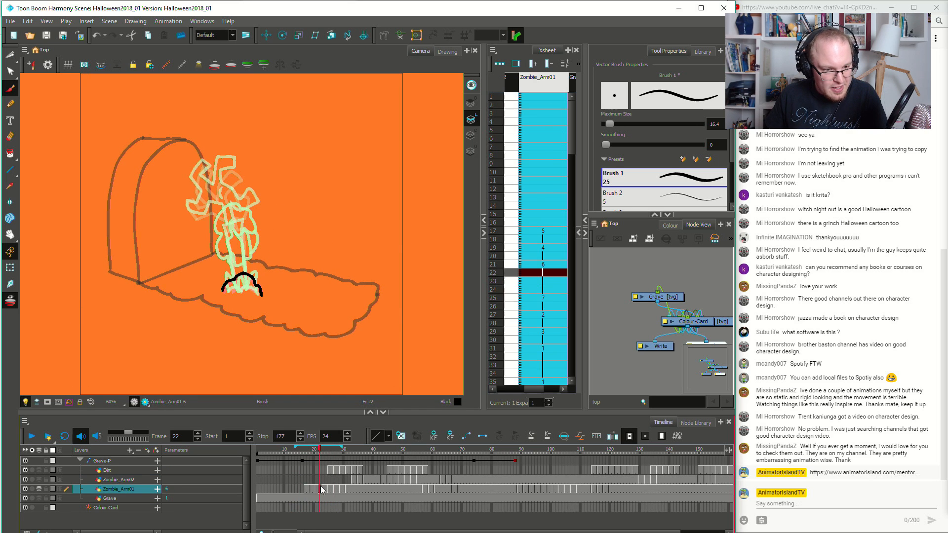
# Show the scene's colour palette and turn off onion skinning
pyautogui.click(672, 225)
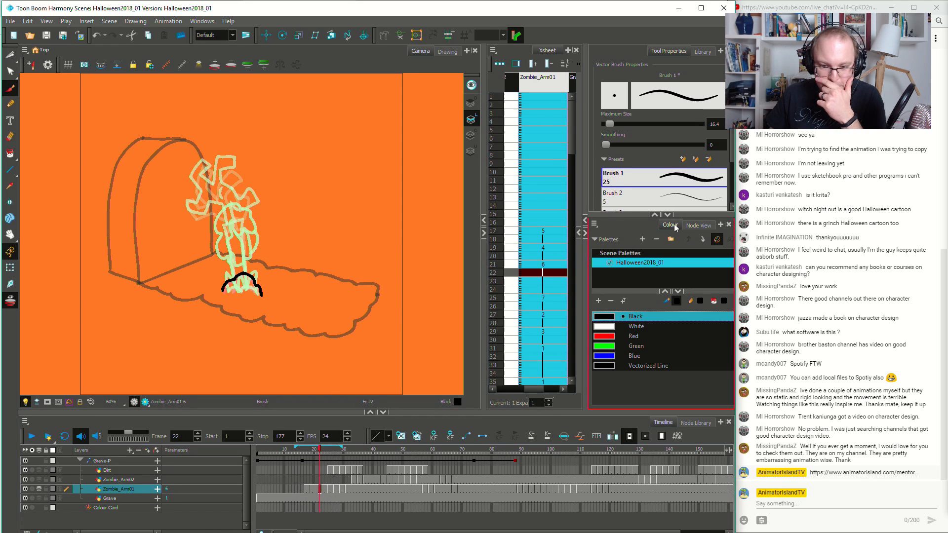
pyautogui.click(658, 391)
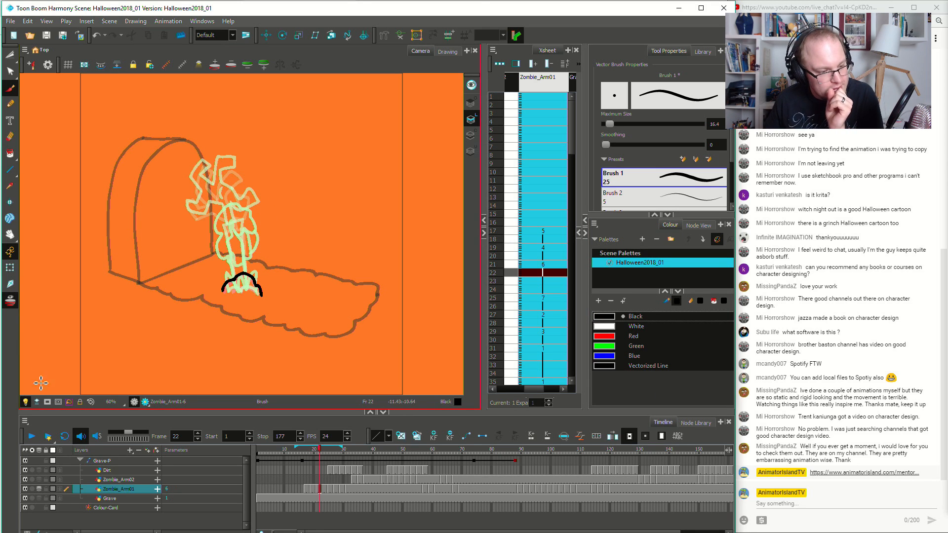
pyautogui.click(11, 302)
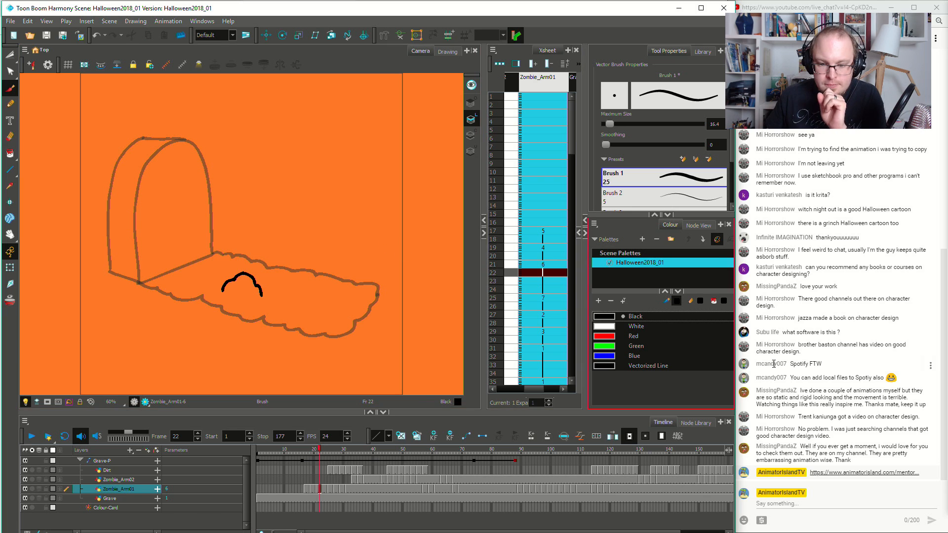
# Add a palette colour named Dirt01 and make it brown with hue 40, saturation 80 and value 48
pyautogui.click(599, 301)
pyautogui.doubleClick(608, 376)
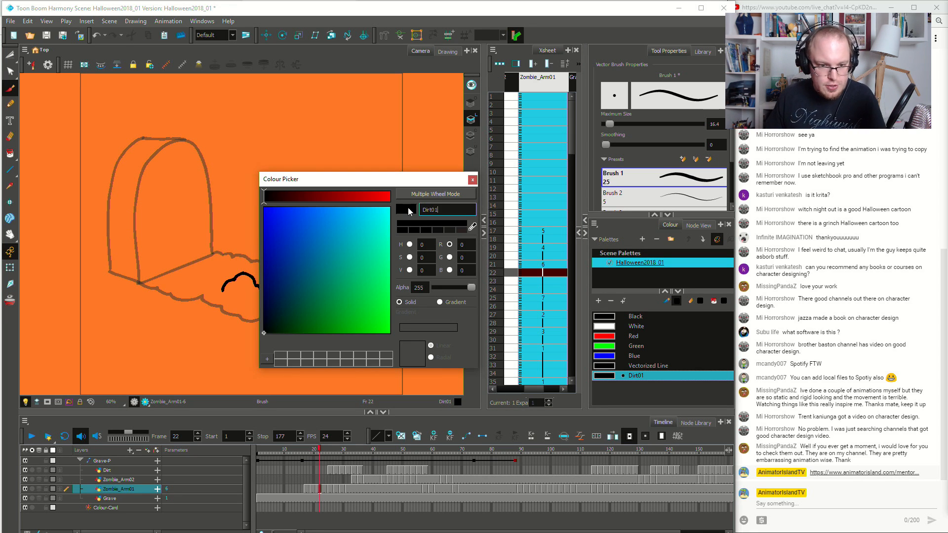
pyautogui.click(436, 194)
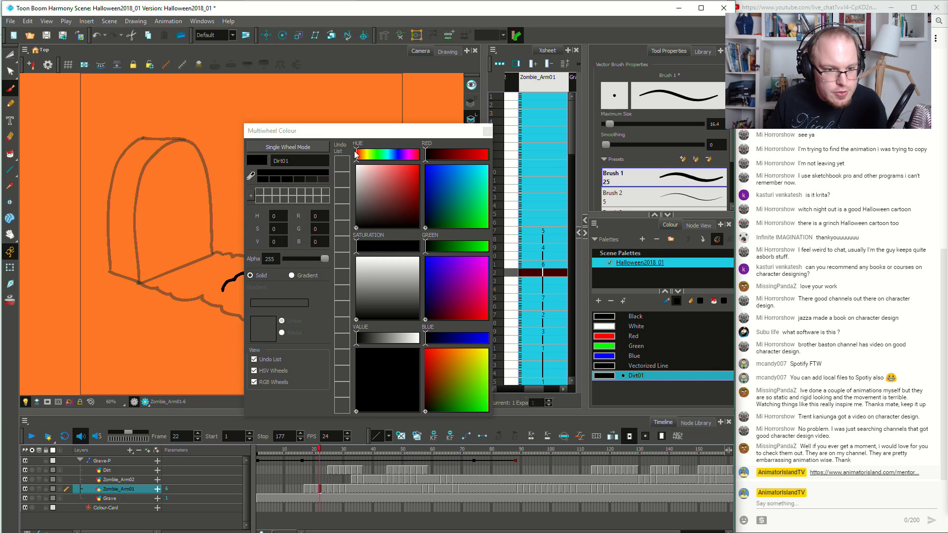
pyautogui.click(363, 155)
pyautogui.moveTo(396, 189); pyautogui.dragTo(407, 198)
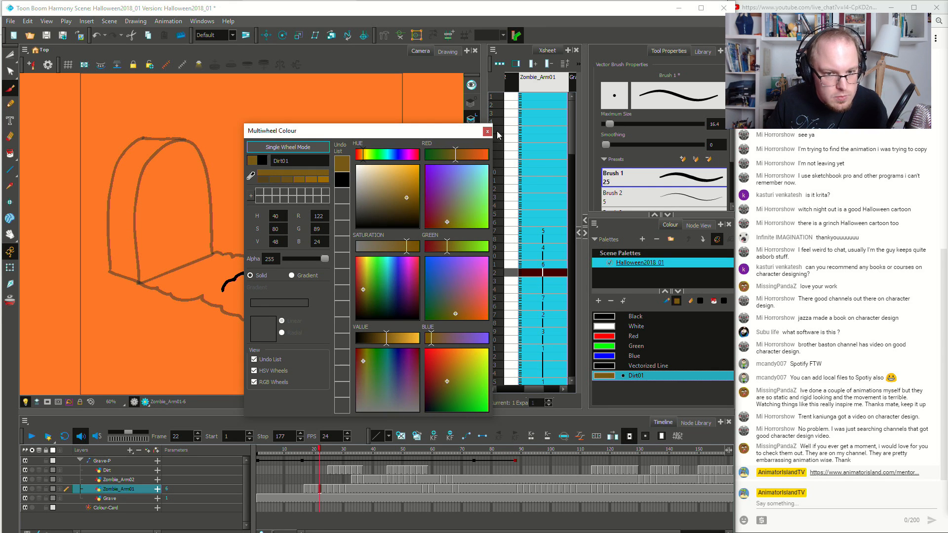
pyautogui.click(487, 131)
# Fill the grave's dirt mound with Dirt01, and set the brush colour to Black with Dirt01 kept for painting
pyautogui.click(10, 154)
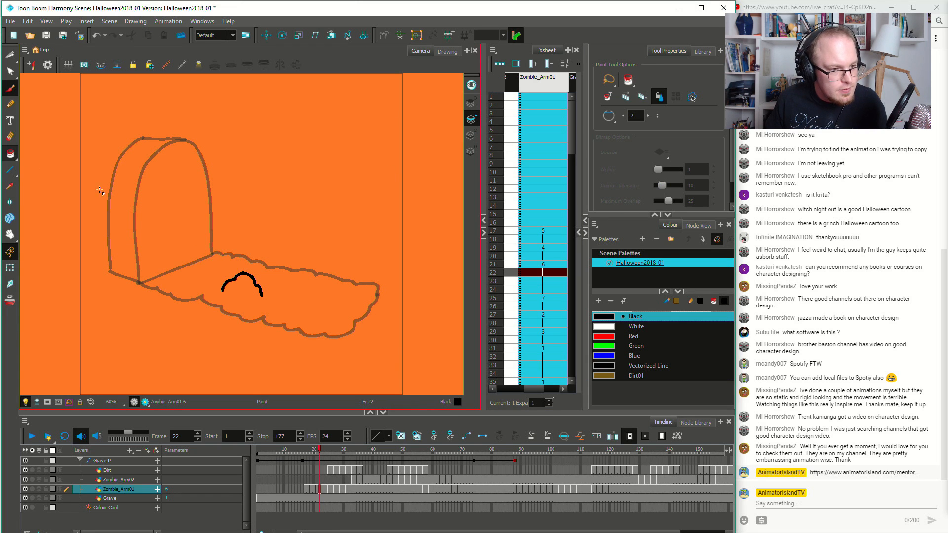
pyautogui.click(317, 498)
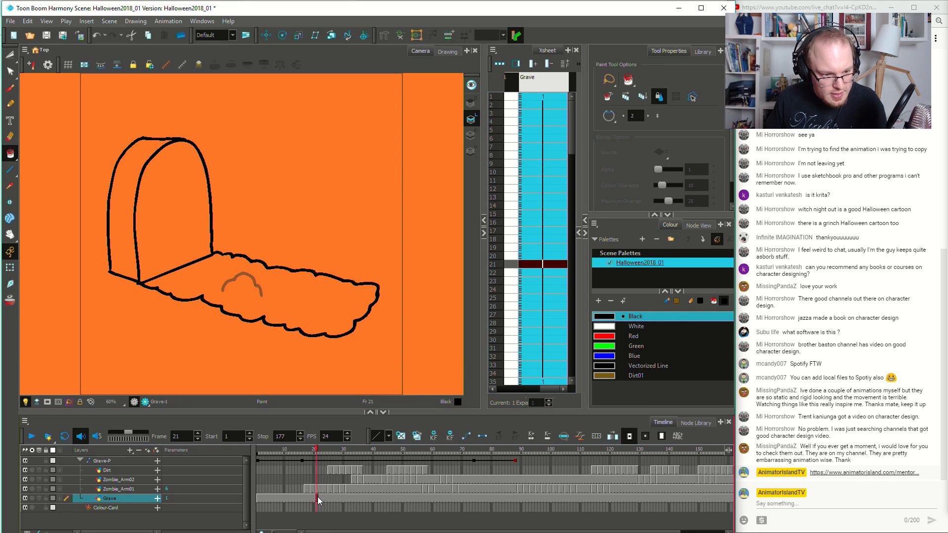
pyautogui.click(260, 277)
pyautogui.hotkey('ctrl', 'z')
pyautogui.click(636, 375)
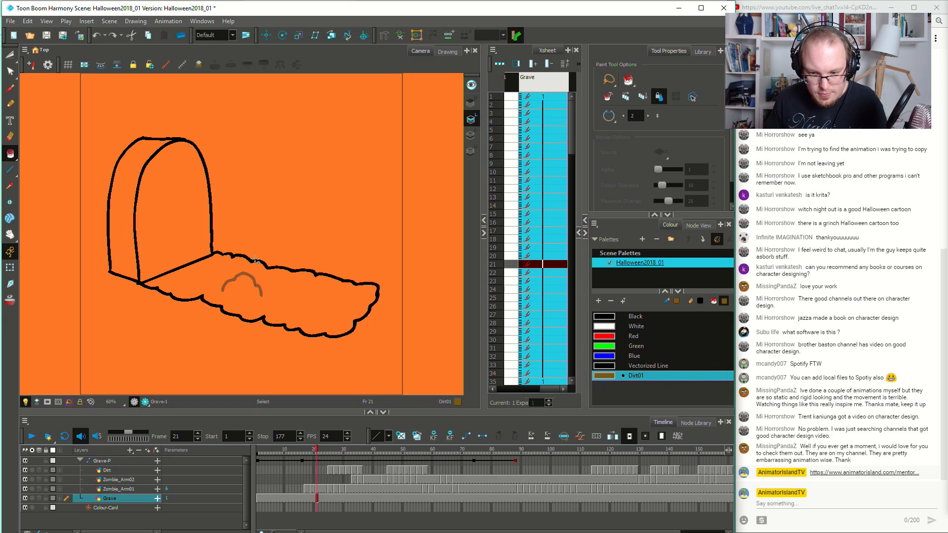
pyautogui.click(310, 301)
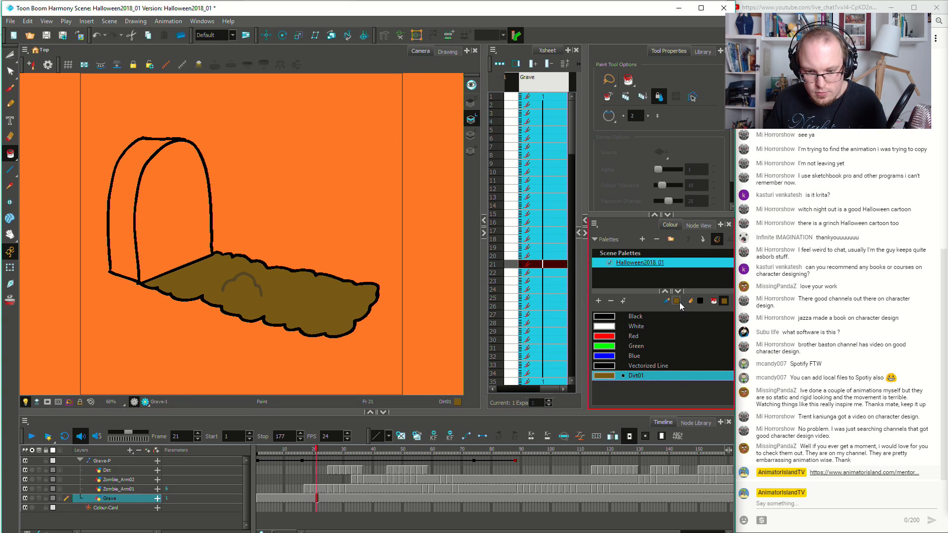
pyautogui.click(624, 319)
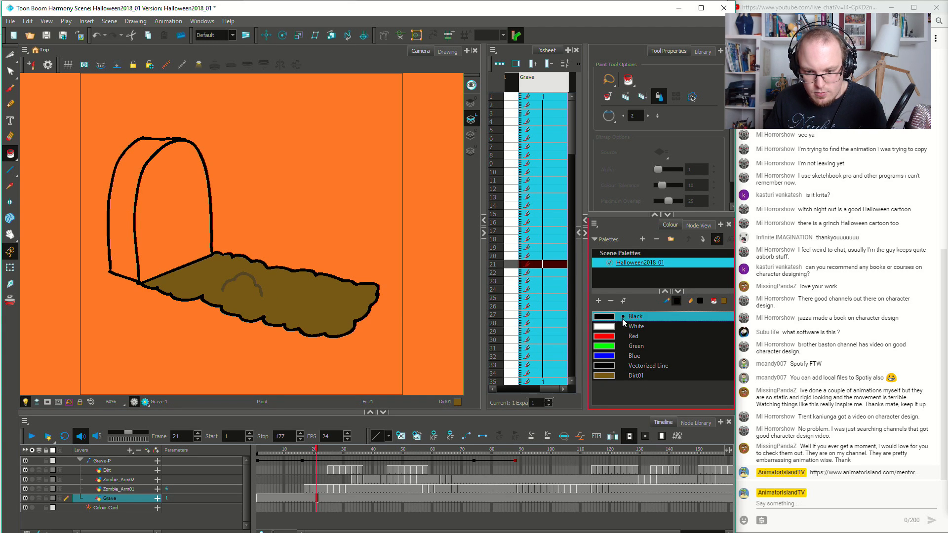
pyautogui.click(724, 301)
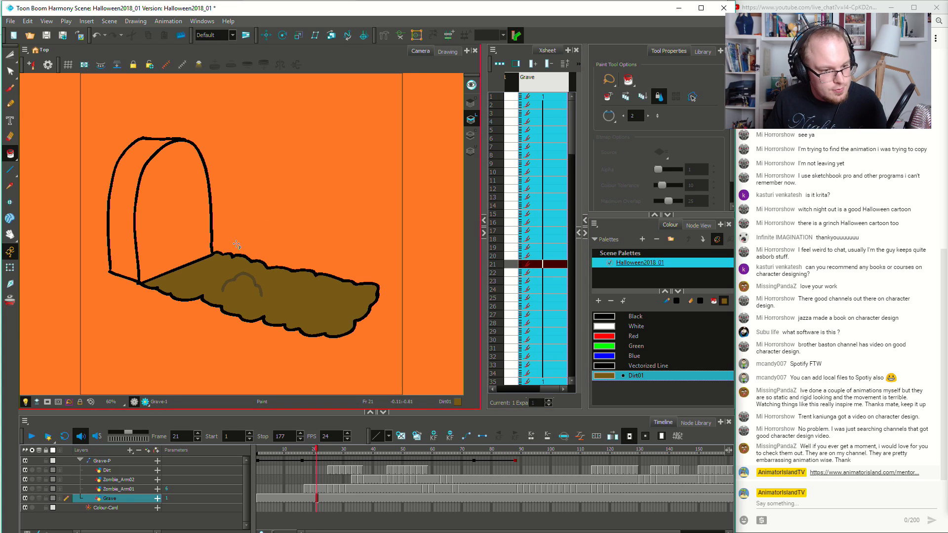
# Switch to painting only unpainted areas, and fill the large flying dirt piece at frame 31 with Dirt01
pyautogui.click(360, 498)
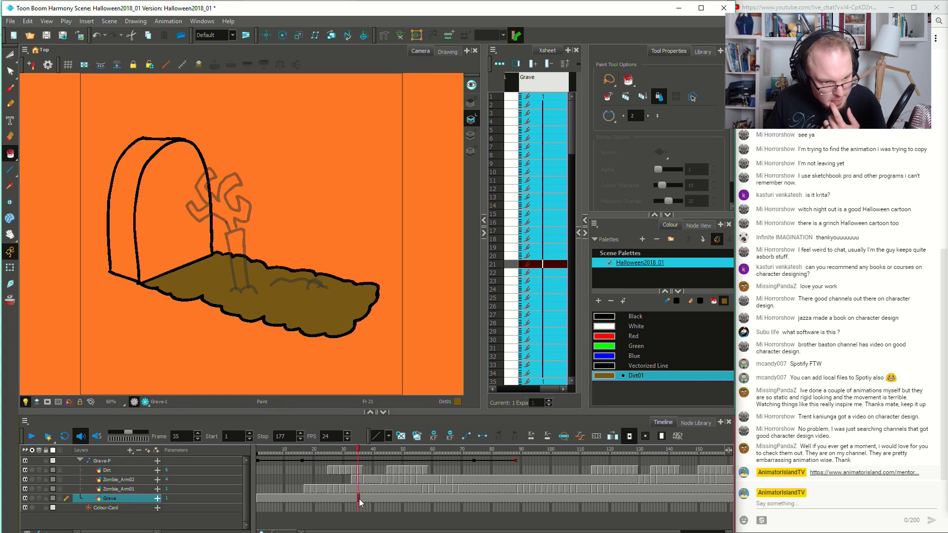
pyautogui.click(346, 472)
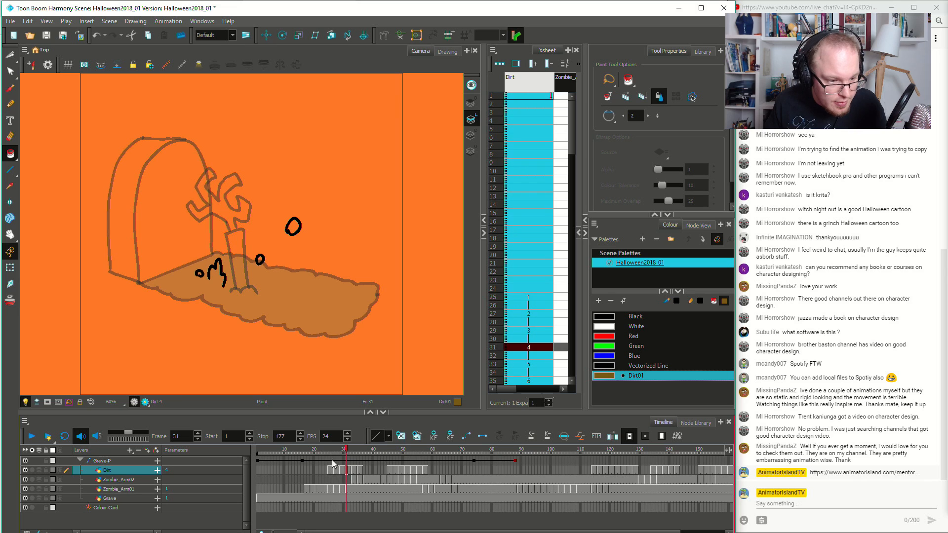
pyautogui.click(15, 155)
pyautogui.click(60, 176)
pyautogui.moveTo(308, 218)
pyautogui.mouseDown()
pyautogui.moveTo(272, 252)
pyautogui.moveTo(296, 229)
pyautogui.mouseUp()
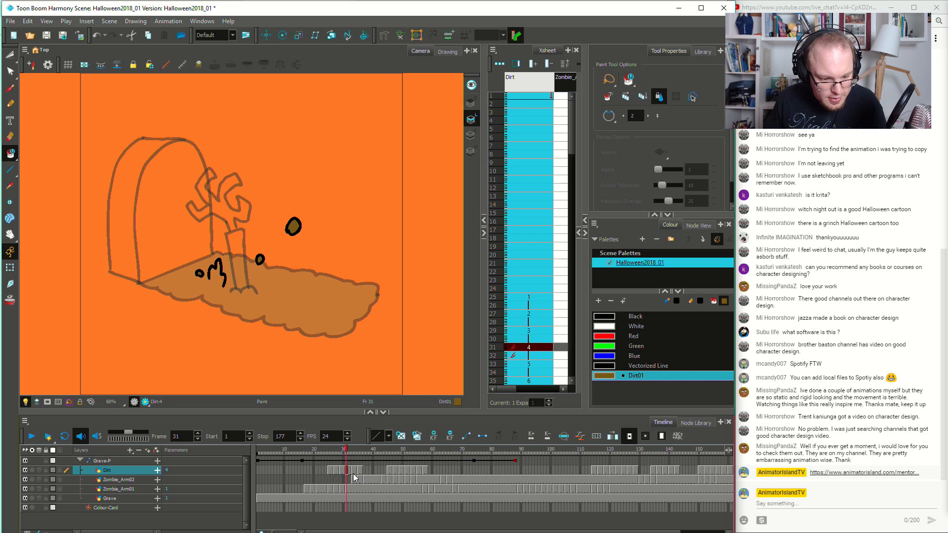
# Fill the dirt pieces at frame 25 and the dirt over Zombie_Arm01's hand on the same frame with Dirt01
pyautogui.click(326, 470)
pyautogui.moveTo(221, 260)
pyautogui.mouseDown()
pyautogui.moveTo(280, 232)
pyautogui.moveTo(221, 263)
pyautogui.mouseUp()
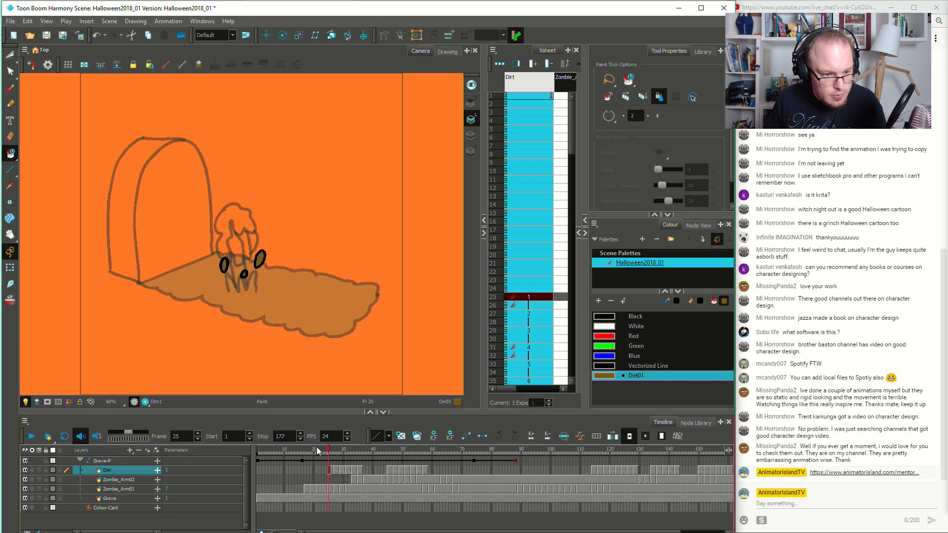
pyautogui.click(335, 473)
pyautogui.click(328, 489)
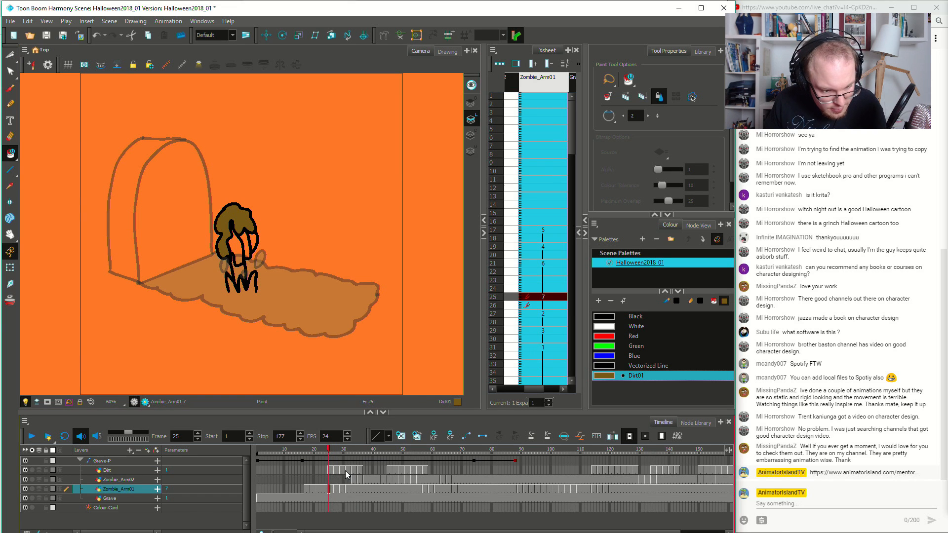
# Fill the closed dirt pieces at frames 27, 29 and 33 with Dirt01, and undo the fill tried at frame 35
pyautogui.click(334, 470)
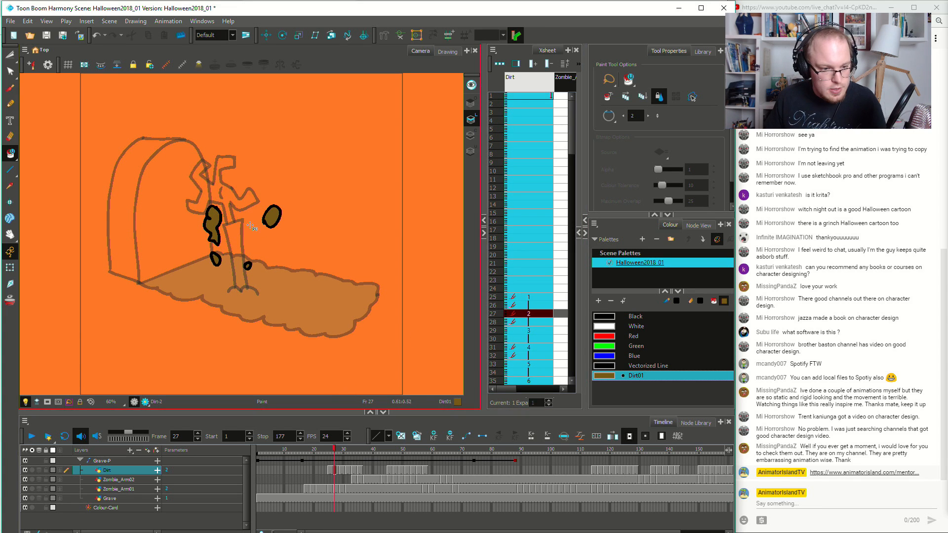
pyautogui.click(343, 475)
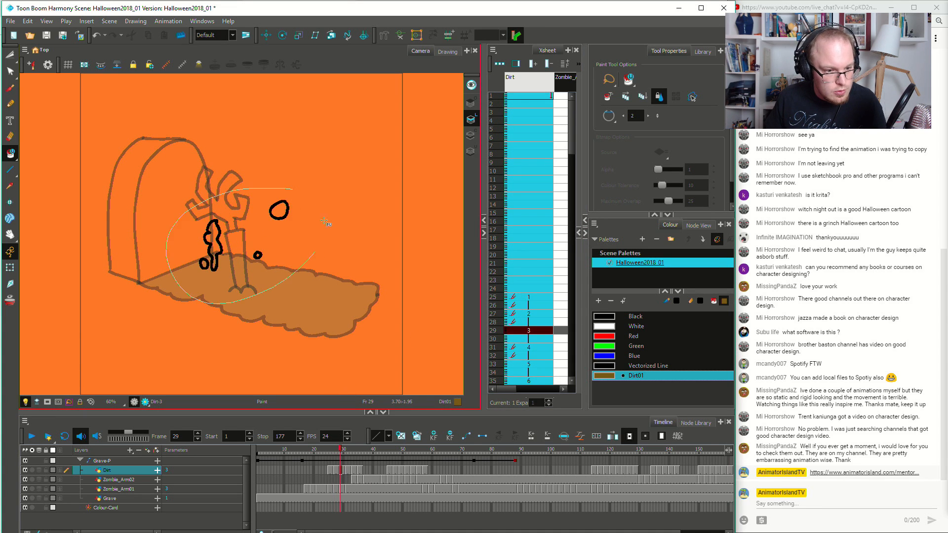
pyautogui.click(347, 477)
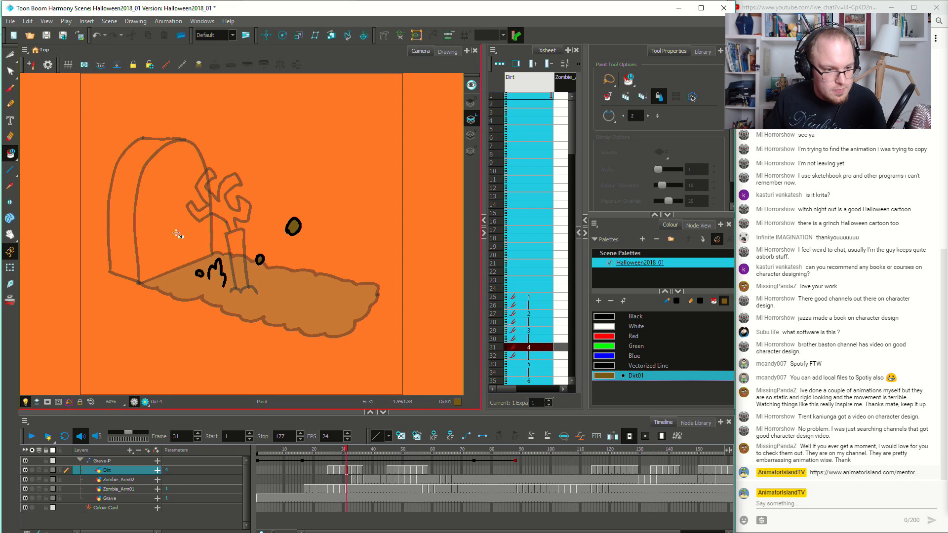
pyautogui.click(353, 477)
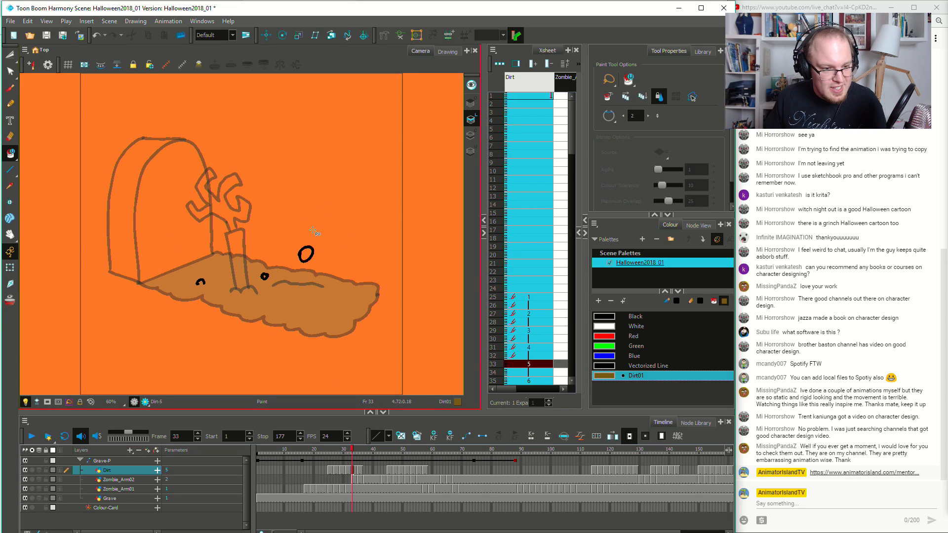
pyautogui.click(359, 475)
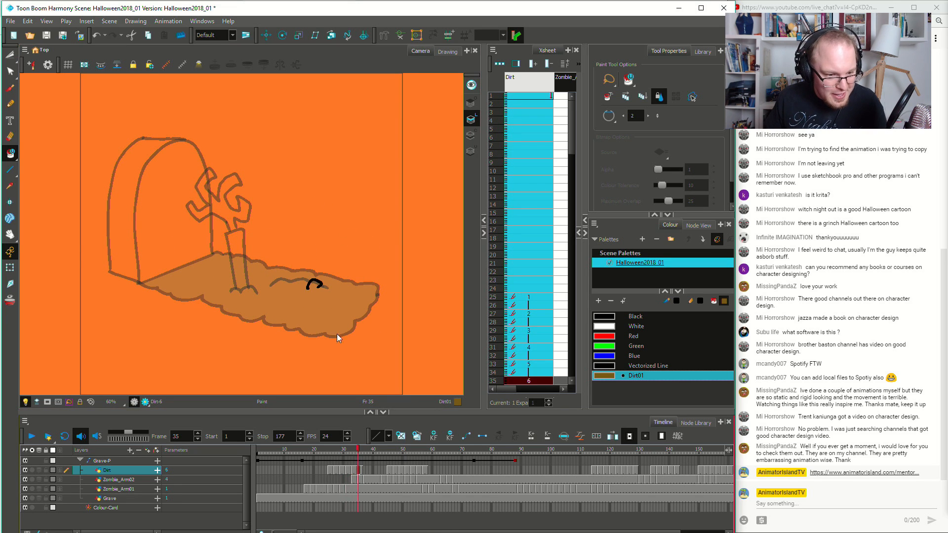
pyautogui.hotkey('ctrl', 'z')
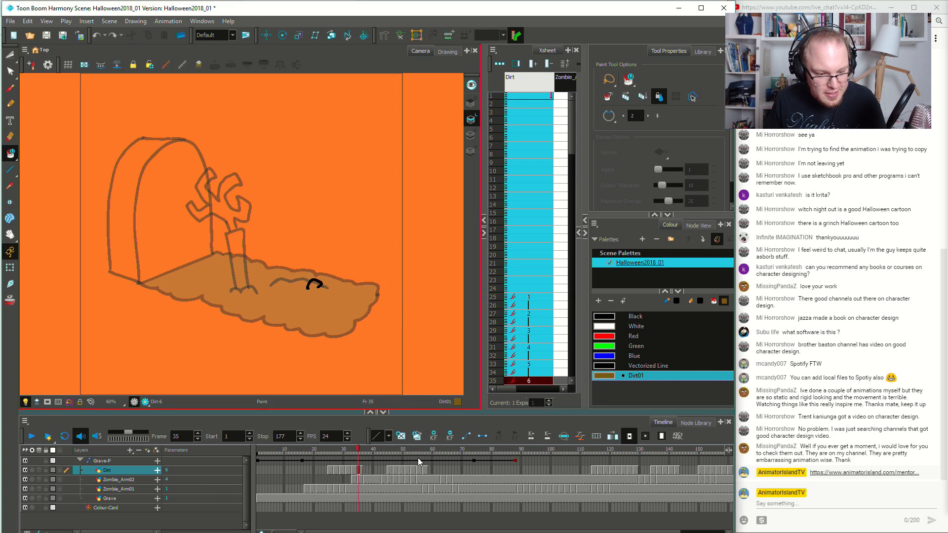
# Fill the closed flying dirt pieces in the Dirt drawings at frames 45, 47 and 49 with Dirt01
pyautogui.click(388, 475)
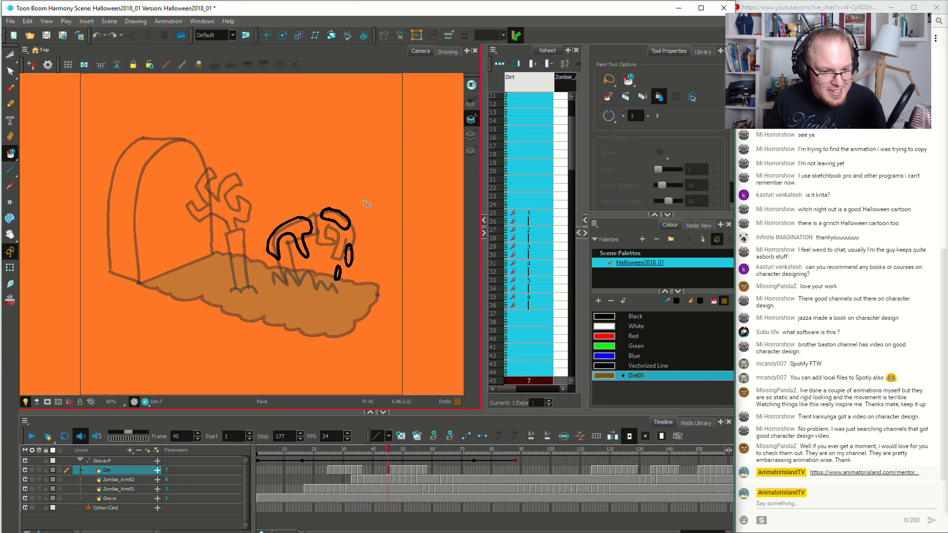
pyautogui.click(393, 475)
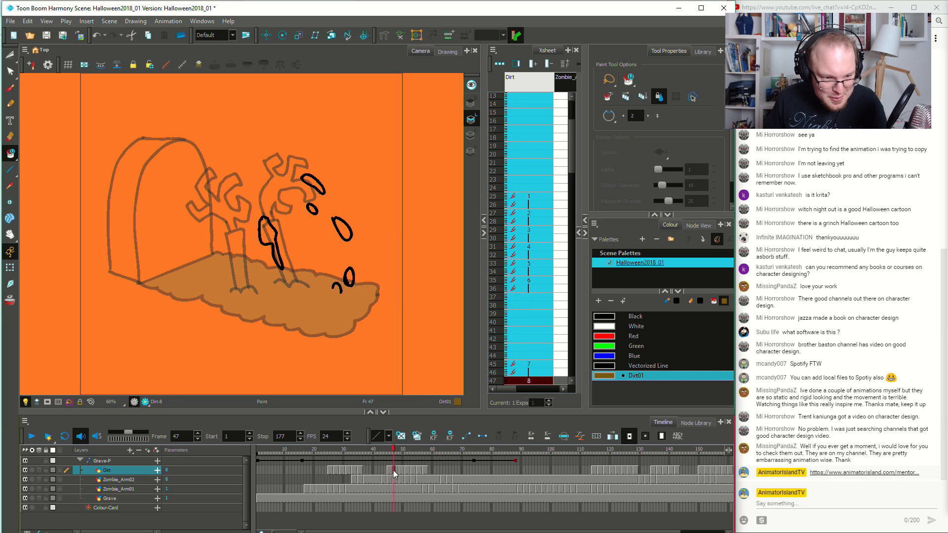
pyautogui.moveTo(324, 149)
pyautogui.mouseDown()
pyautogui.moveTo(259, 228)
pyautogui.moveTo(355, 280)
pyautogui.mouseUp()
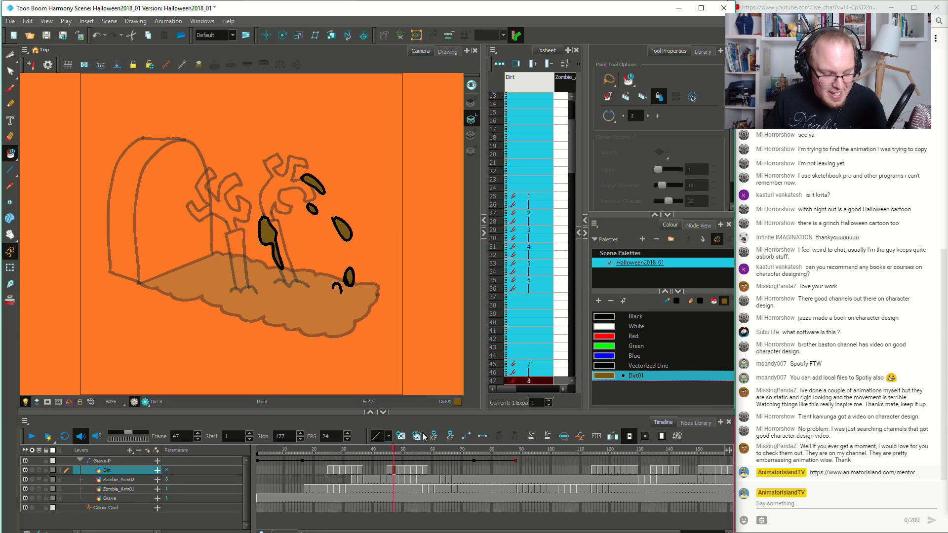
pyautogui.click(400, 472)
pyautogui.moveTo(325, 135)
pyautogui.mouseDown()
pyautogui.moveTo(346, 179)
pyautogui.moveTo(242, 130)
pyautogui.mouseUp()
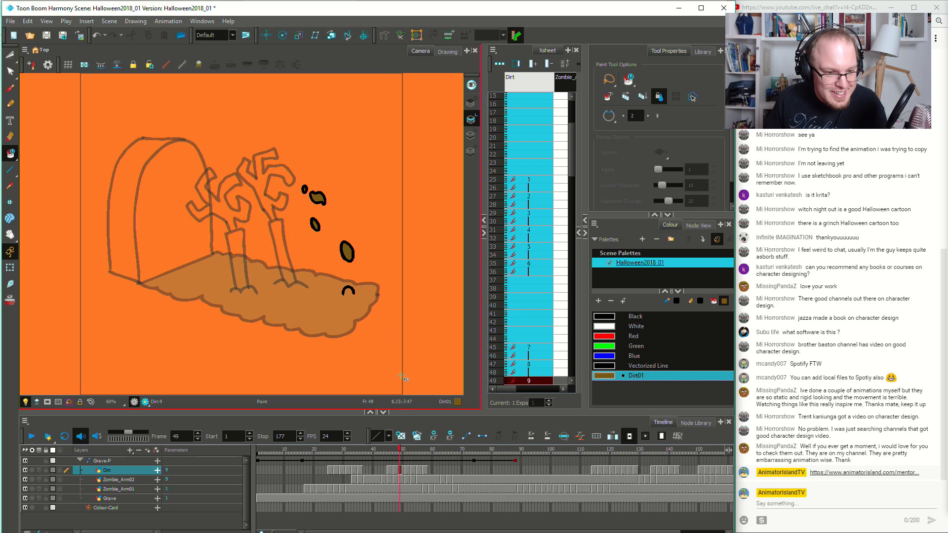
# Fill the closed flying dirt pieces in the Dirt drawings at frames 51, 54 and 55 with Dirt01
pyautogui.click(405, 470)
pyautogui.moveTo(338, 187)
pyautogui.mouseDown()
pyautogui.moveTo(291, 183)
pyautogui.moveTo(316, 185)
pyautogui.mouseUp()
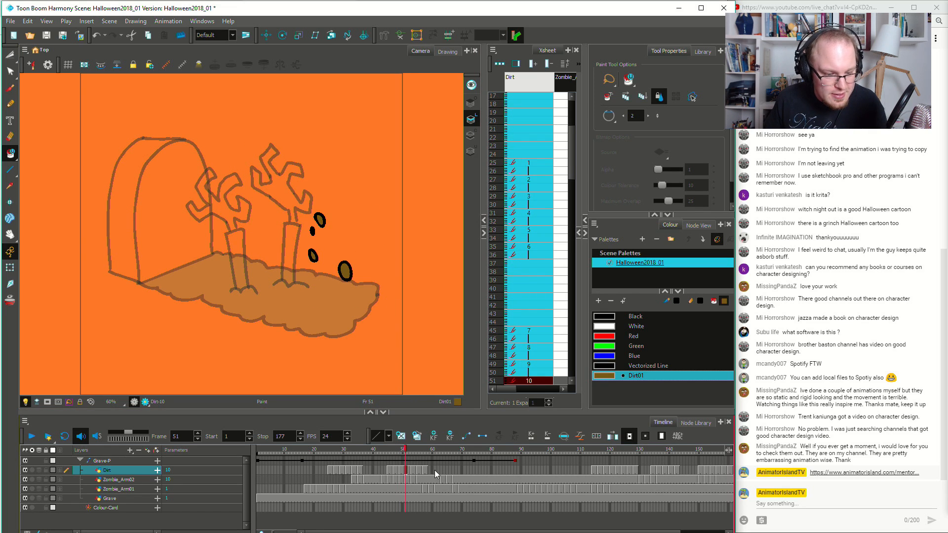
pyautogui.click(414, 472)
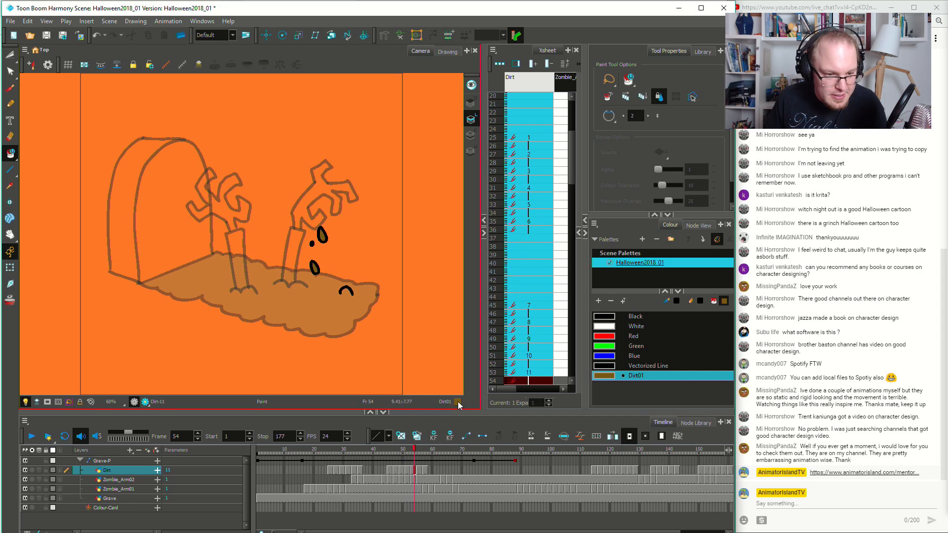
pyautogui.click(417, 471)
pyautogui.moveTo(345, 234)
pyautogui.mouseDown()
pyautogui.moveTo(316, 306)
pyautogui.moveTo(356, 276)
pyautogui.mouseUp()
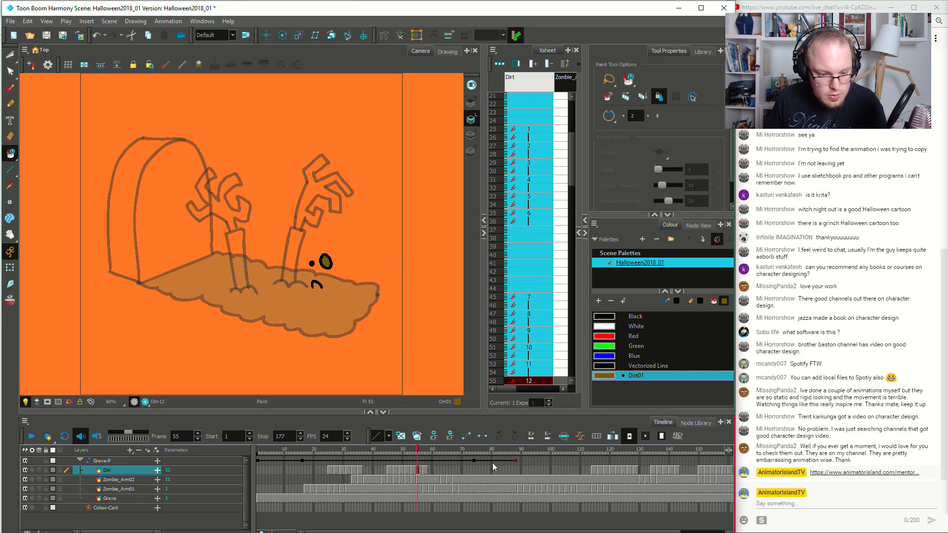
# Fill the flying dirt around the block-shaped tombstone scene at frames 114, 117 and 119 with Dirt01
pyautogui.click(594, 470)
pyautogui.moveTo(171, 213)
pyautogui.mouseDown()
pyautogui.moveTo(316, 131)
pyautogui.moveTo(222, 160)
pyautogui.mouseUp()
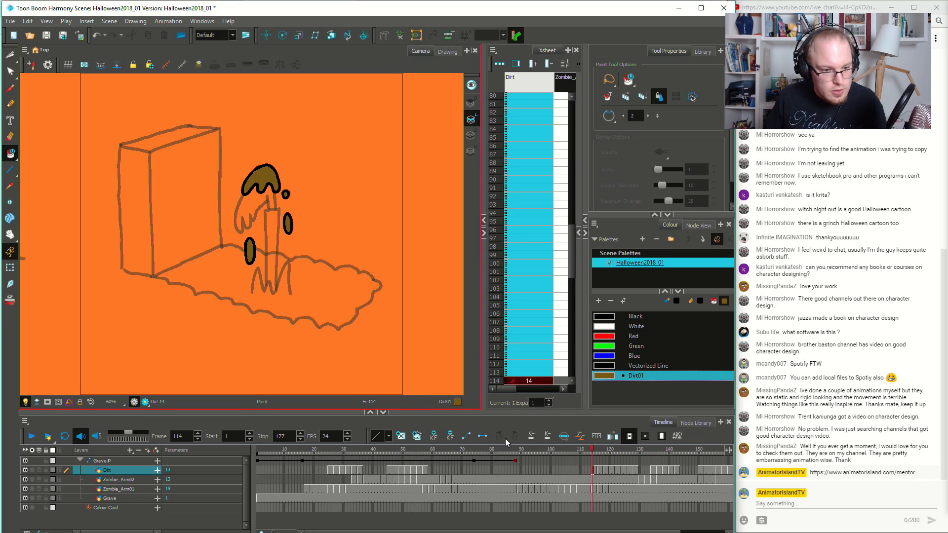
pyautogui.click(602, 471)
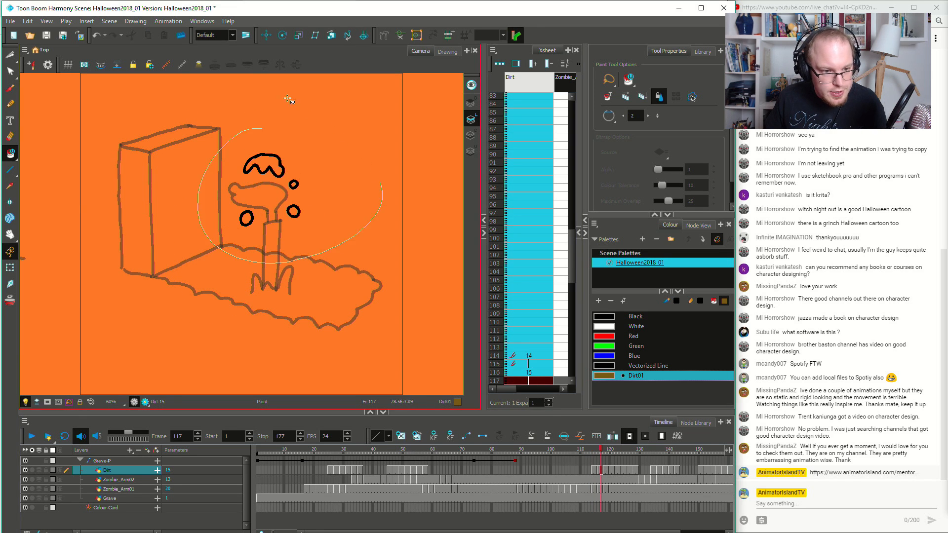
pyautogui.click(607, 470)
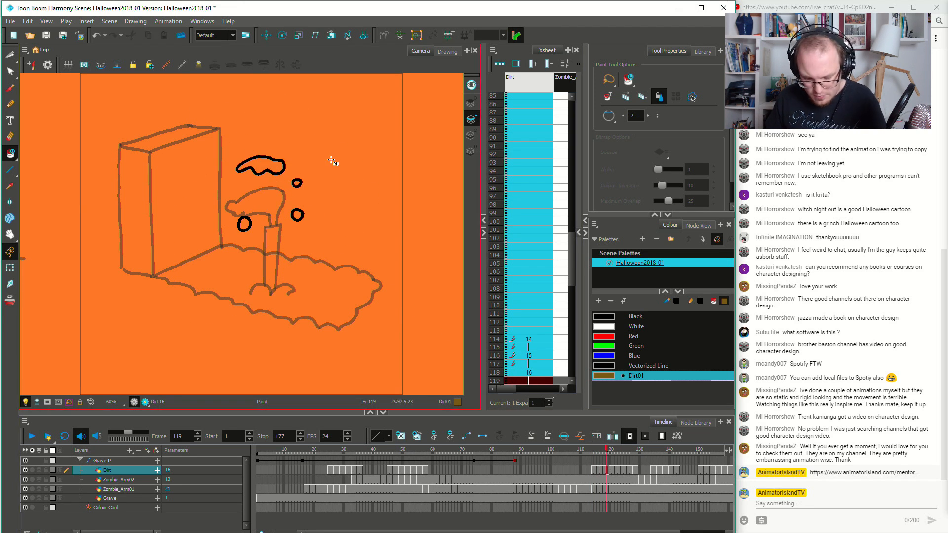
pyautogui.moveTo(275, 126)
pyautogui.mouseDown()
pyautogui.moveTo(224, 236)
pyautogui.moveTo(296, 142)
pyautogui.moveTo(237, 153)
pyautogui.moveTo(314, 146)
pyautogui.moveTo(265, 171)
pyautogui.moveTo(327, 167)
pyautogui.moveTo(327, 208)
pyautogui.mouseUp()
# Continue through the Dirt drawings after frame 119, filling the closed dirt pieces up to frame 136 with Dirt01
pyautogui.press('.')
pyautogui.press('.')
pyautogui.press('.')
pyautogui.press('.')
pyautogui.press('.')
pyautogui.press('.')
pyautogui.press('.')
pyautogui.press('.')
pyautogui.press('.')
pyautogui.press('.')
pyautogui.press('.')
pyautogui.press('.')
pyautogui.press('.')
pyautogui.press('.')
pyautogui.press('.')
pyautogui.moveTo(323, 191); pyautogui.dragTo(345, 195)
pyautogui.press('.')
pyautogui.press('.')
pyautogui.press(',')
pyautogui.press('.')
pyautogui.press(',')
pyautogui.press(',')
pyautogui.press(',')
pyautogui.press('.')
pyautogui.press('.')
pyautogui.press('.')
pyautogui.press(',')
pyautogui.press('.')
pyautogui.press(',')
pyautogui.press('.')
pyautogui.moveTo(320, 202)
pyautogui.mouseDown()
pyautogui.moveTo(360, 239)
pyautogui.moveTo(359, 201)
pyautogui.mouseUp()
# Fill the dirt pieces in the following drawings up to frame 142 and the dirt clump at frame 150 with Dirt01
pyautogui.press('.')
pyautogui.press('.')
pyautogui.press('.')
pyautogui.press('.')
pyautogui.press('.')
pyautogui.press('.')
pyautogui.moveTo(319, 234); pyautogui.dragTo(351, 237)
pyautogui.press('.')
pyautogui.press('.')
pyautogui.press('.')
pyautogui.press('.')
pyautogui.press('.')
pyautogui.press('.')
pyautogui.press('.')
pyautogui.press('.')
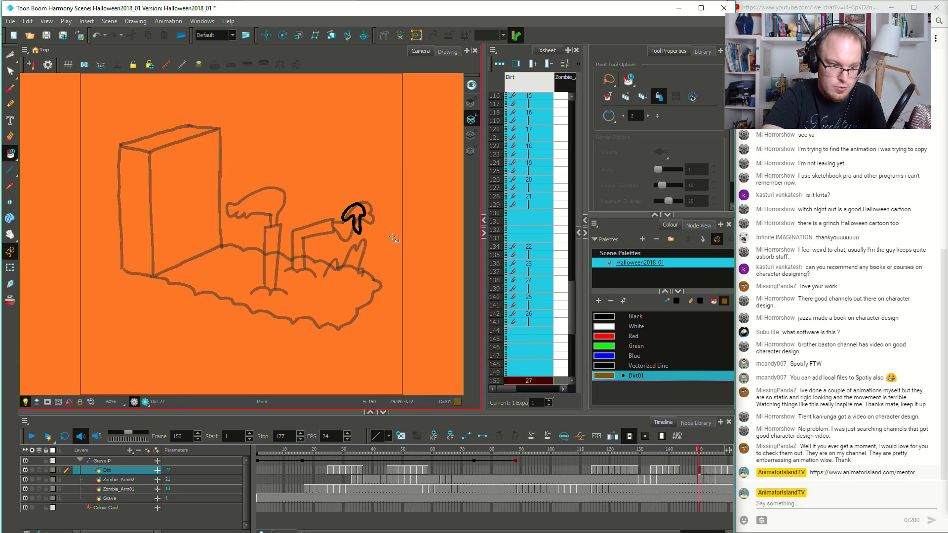
pyautogui.moveTo(366, 171); pyautogui.dragTo(390, 215)
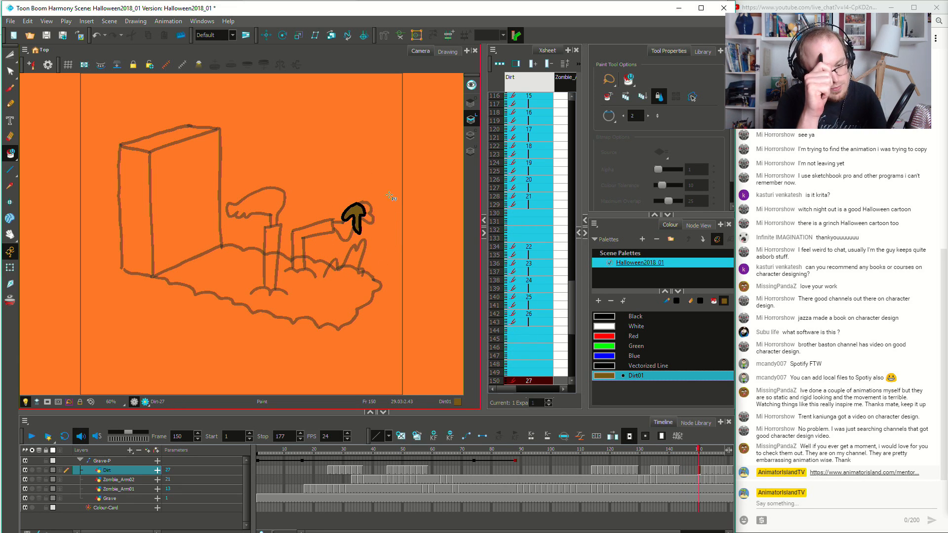
# Fill the remaining closed dirt pieces in the Dirt drawings from frame 152 to frame 160 with Dirt01
pyautogui.press('.')
pyautogui.press('.')
pyautogui.moveTo(258, 187)
pyautogui.mouseDown()
pyautogui.moveTo(380, 248)
pyautogui.moveTo(310, 151)
pyautogui.moveTo(396, 262)
pyautogui.moveTo(293, 156)
pyautogui.moveTo(392, 225)
pyautogui.moveTo(312, 161)
pyautogui.mouseUp()
pyautogui.press('.')
pyautogui.press('.')
pyautogui.press('.')
pyautogui.press('.')
pyautogui.press('.')
pyautogui.press('.')
pyautogui.press('.')
pyautogui.press('.')
pyautogui.moveTo(336, 211); pyautogui.dragTo(347, 257)
pyautogui.press('.')
pyautogui.press('.')
pyautogui.press('.')
pyautogui.press('.')
pyautogui.press('.')
pyautogui.press('.')
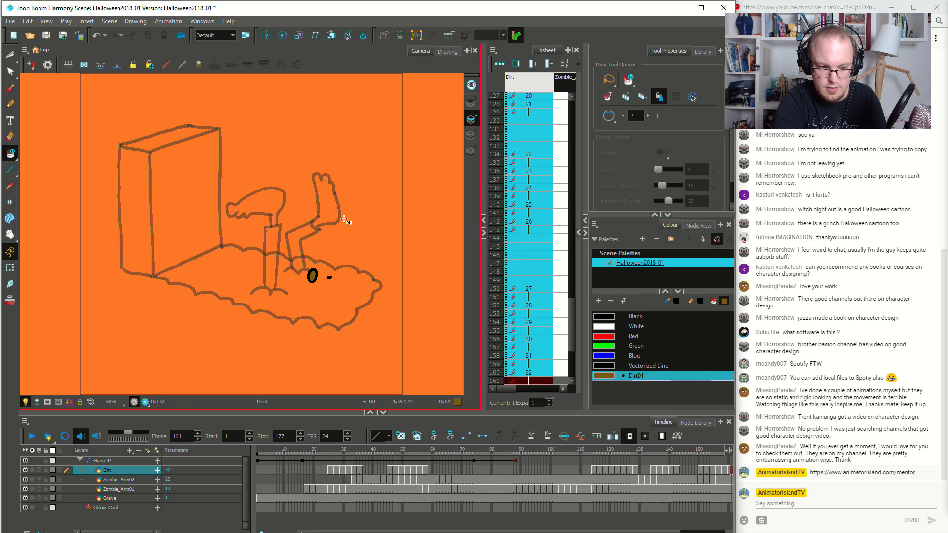
# Go back to frame 113 on the Grave layer and fill the mound beside the block-shaped tombstone with Dirt01
pyautogui.press(',')
pyautogui.press(',')
pyautogui.press(',')
pyautogui.press(',')
pyautogui.press(',')
pyautogui.press(',')
pyautogui.press(',')
pyautogui.press(',')
pyautogui.press(',')
pyautogui.press(',')
pyautogui.press(',')
pyautogui.press(',')
pyautogui.press(',')
pyautogui.press(',')
pyautogui.press(',')
pyautogui.press(',')
pyautogui.press(',')
pyautogui.press(',')
pyautogui.press(',')
pyautogui.press(',')
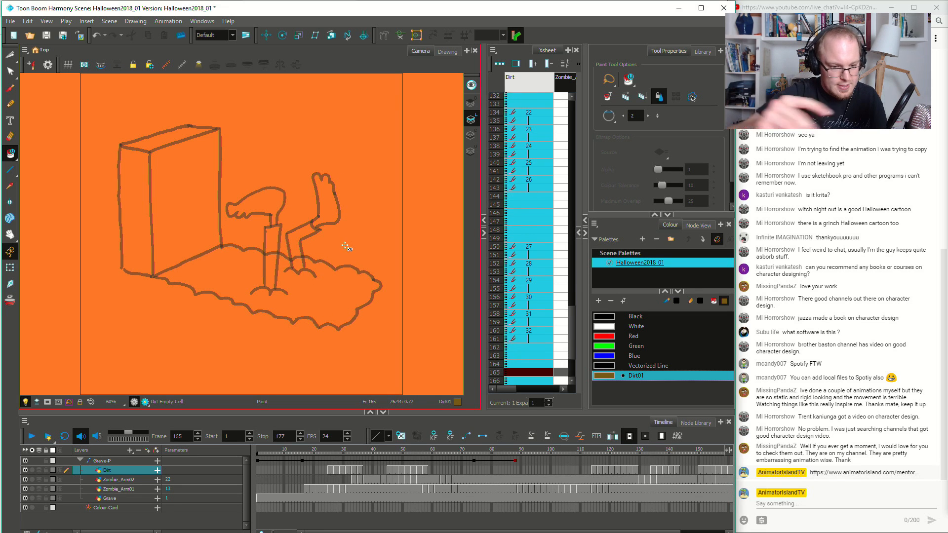
pyautogui.press(',')
pyautogui.press(',')
pyautogui.press(',')
pyautogui.press(',')
pyautogui.press(',')
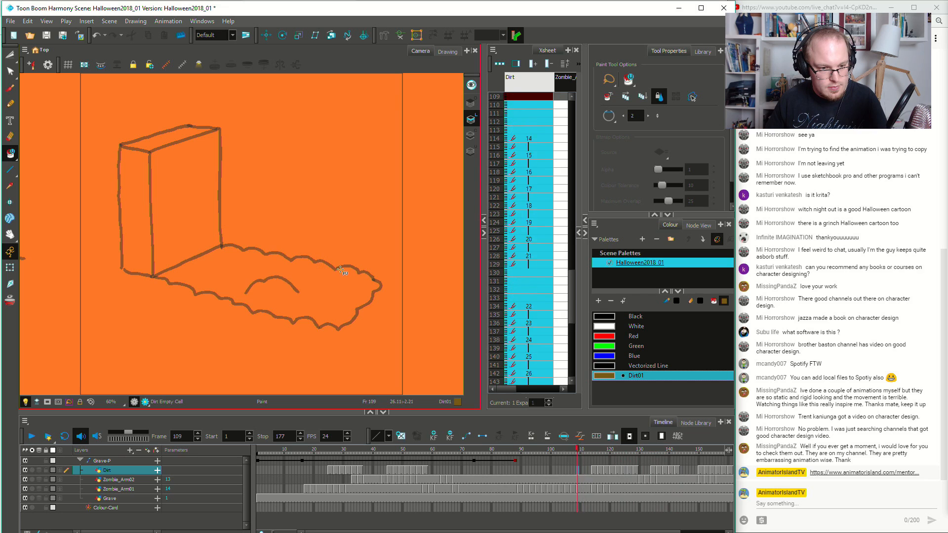
pyautogui.click(588, 496)
pyautogui.click(326, 293)
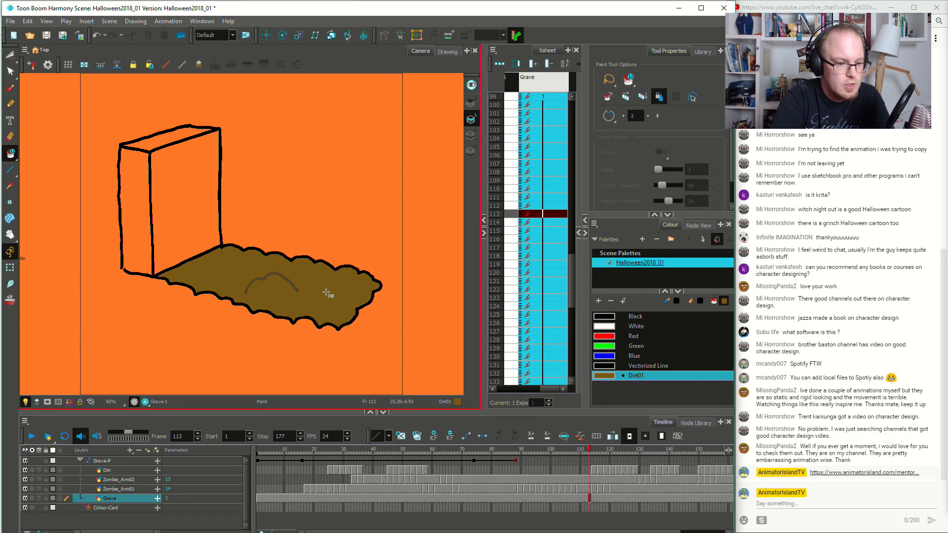
# Return to frame 31 and add a new palette colour named Tombstone01
pyautogui.moveTo(453, 452); pyautogui.dragTo(346, 481)
pyautogui.click(633, 395)
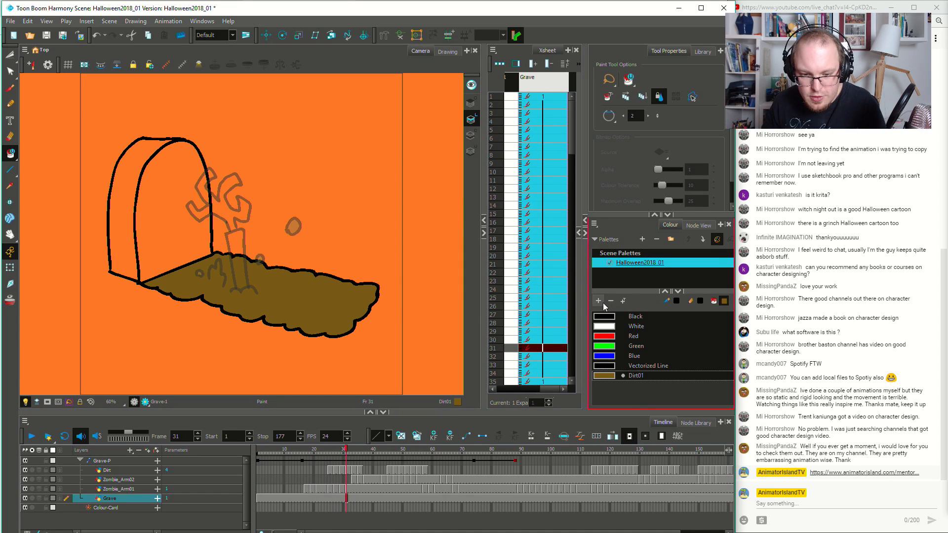
pyautogui.click(599, 301)
pyautogui.doubleClick(635, 387)
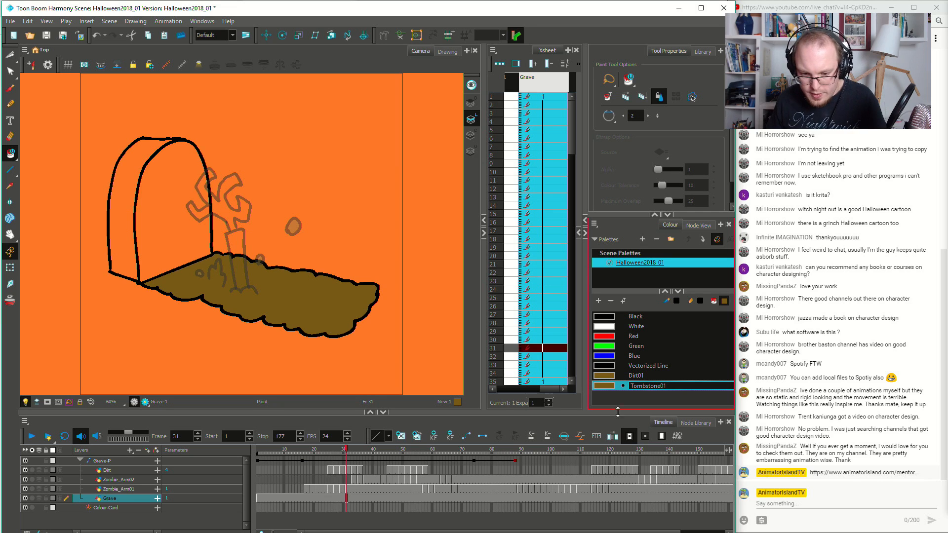
# Set Tombstone01 to a slate grey with hue 213, saturation 13 and value 33, and fill the tombstone's front face with it
pyautogui.doubleClick(611, 386)
pyautogui.moveTo(369, 208); pyautogui.dragTo(365, 207)
pyautogui.click(393, 157)
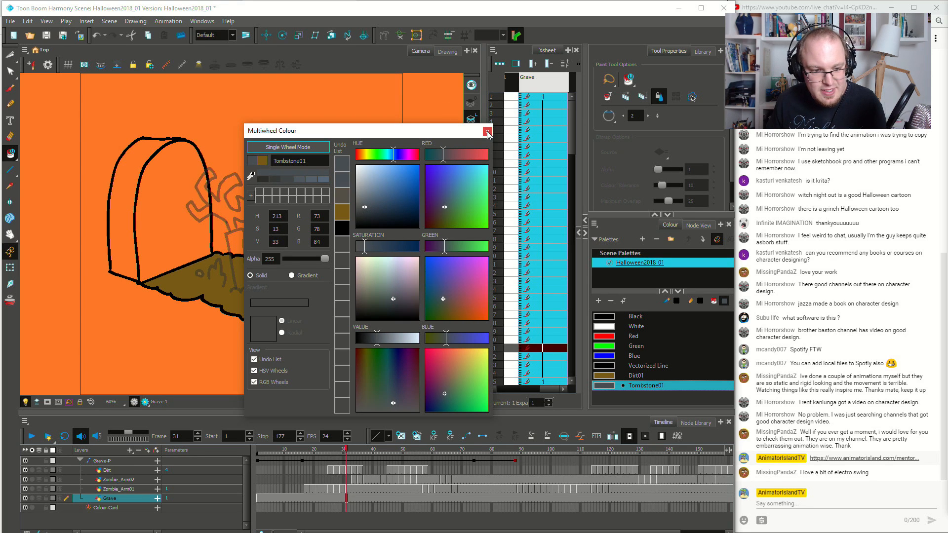
pyautogui.click(488, 134)
pyautogui.click(141, 196)
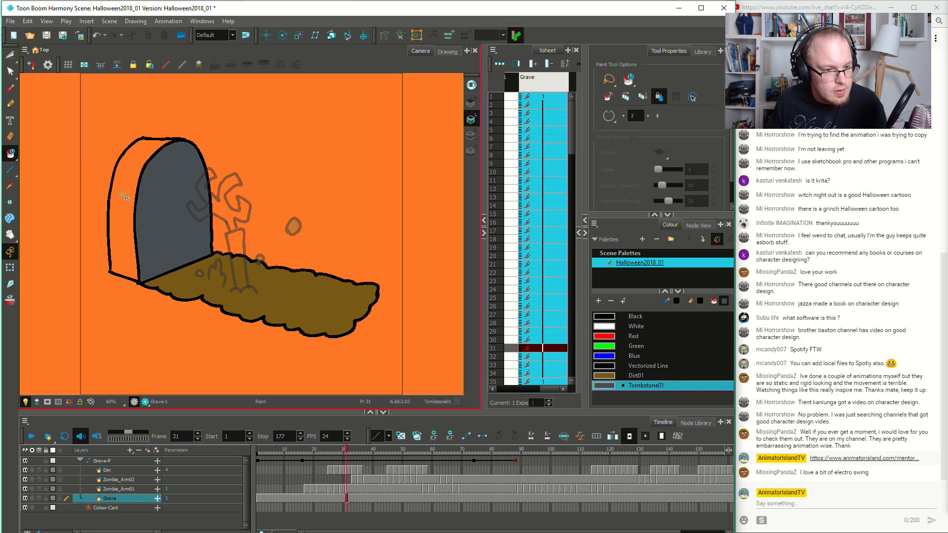
# Duplicate the Tombstone01 colour in the palette and rename the copy Tombstone01_dark
pyautogui.doubleClick(604, 386)
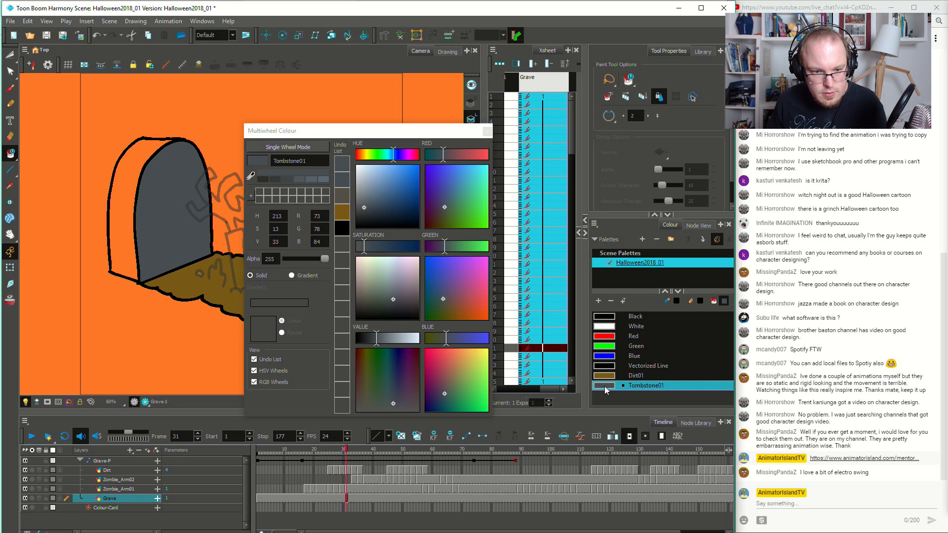
pyautogui.click(487, 131)
pyautogui.click(637, 384)
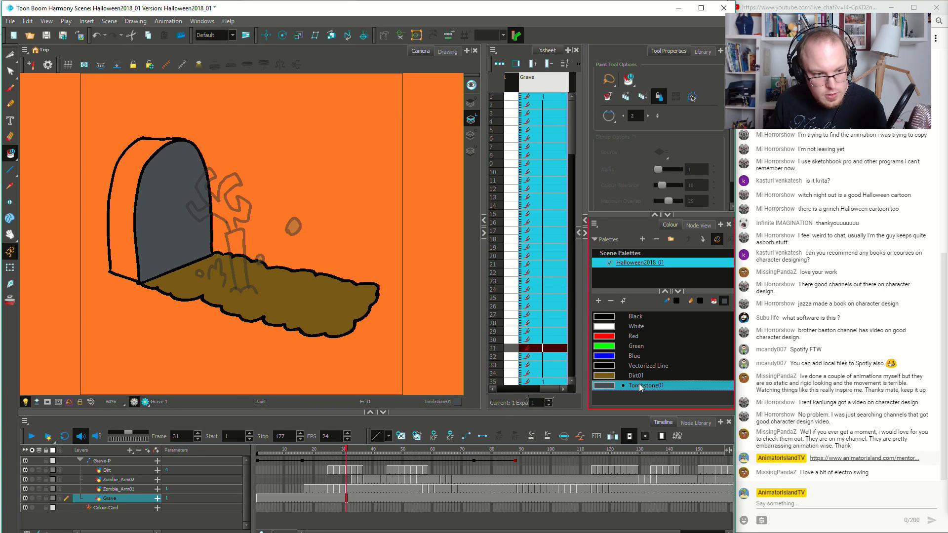
pyautogui.hotkey('ctrl', 'c')
pyautogui.hotkey('ctrl', 'v')
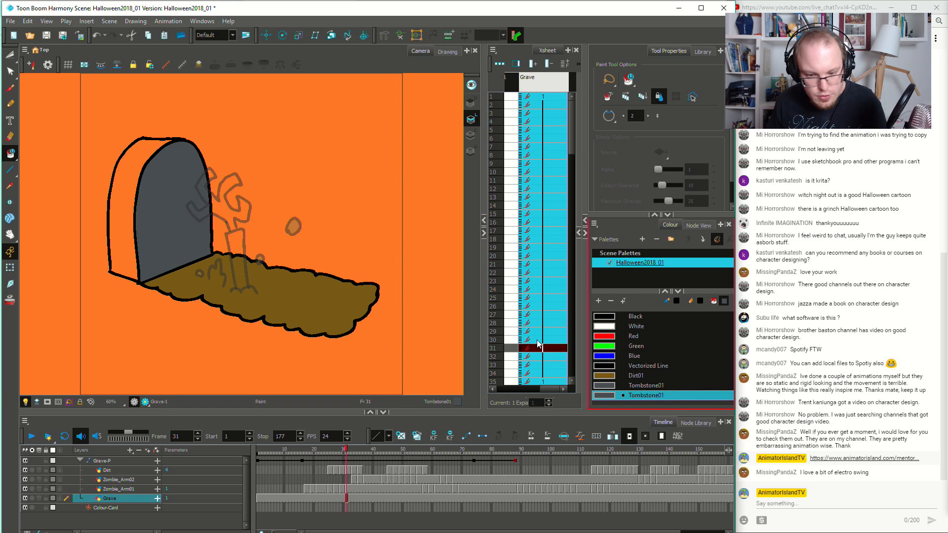
pyautogui.doubleClick(669, 400)
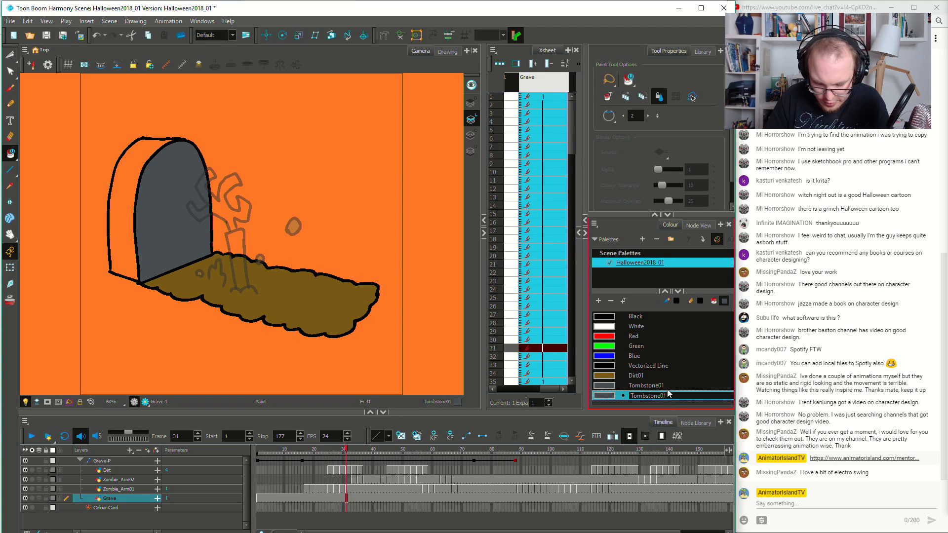
pyautogui.press('Return')
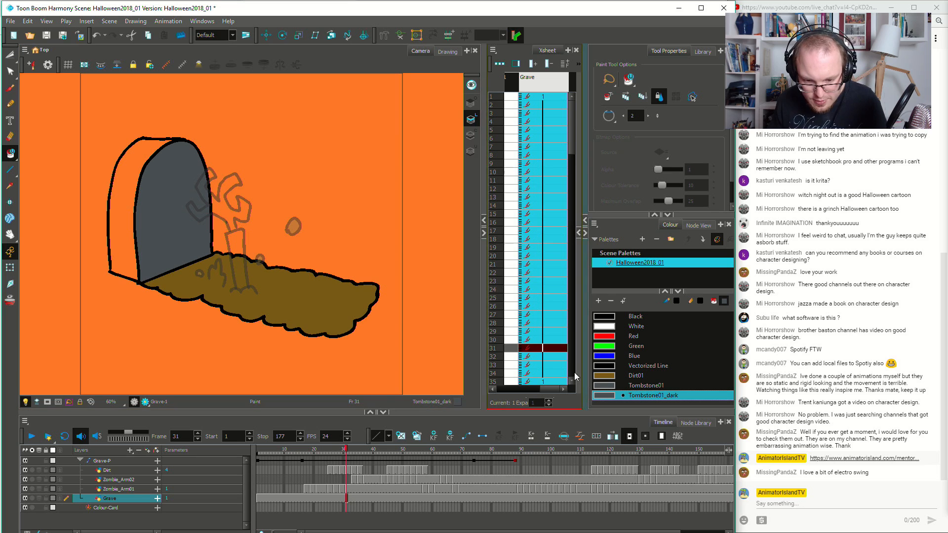
# Set Tombstone01_dark to hue 198, saturation 26 and value 22, and fill the tombstone's side with it
pyautogui.doubleClick(604, 395)
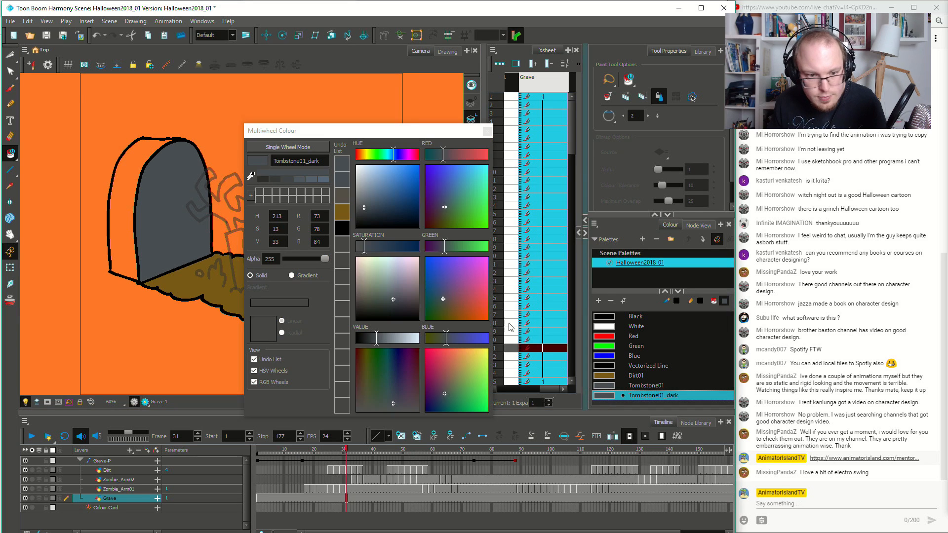
pyautogui.click(373, 214)
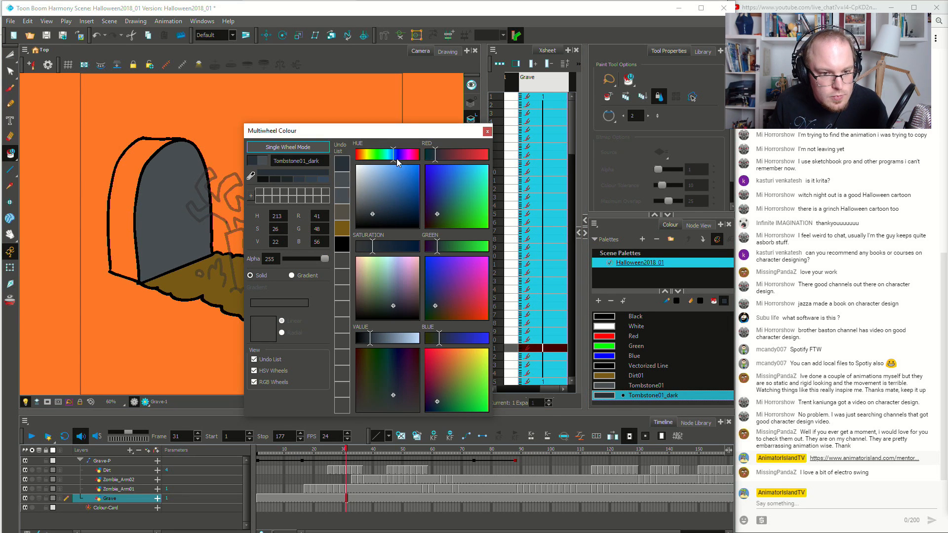
pyautogui.click(391, 159)
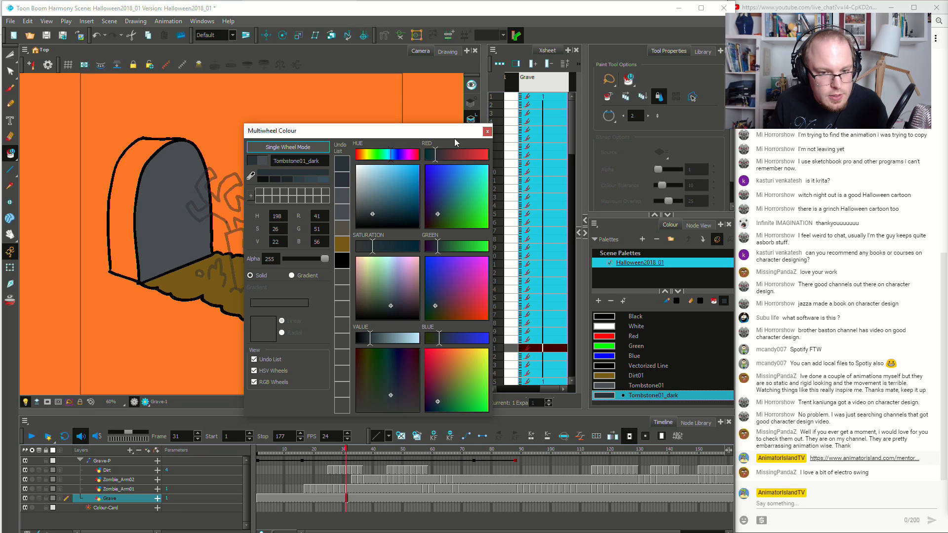
pyautogui.click(487, 131)
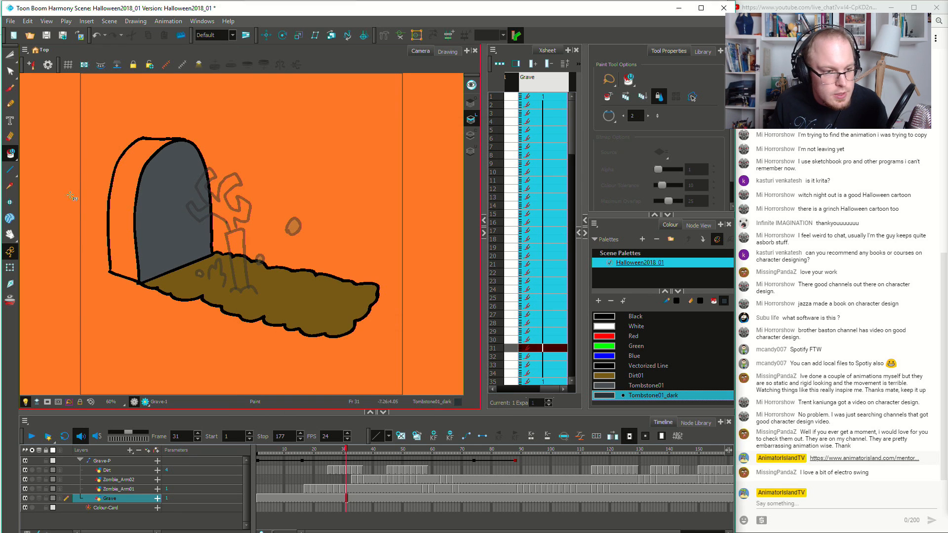
pyautogui.click(131, 218)
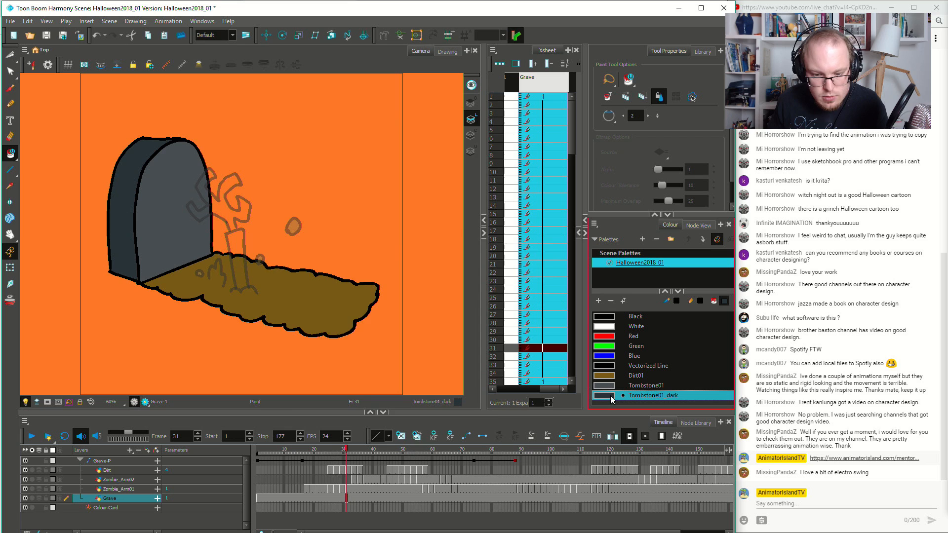
# Darken Tombstone01_dark further to hue 198, saturation 24 and value 16
pyautogui.doubleClick(603, 396)
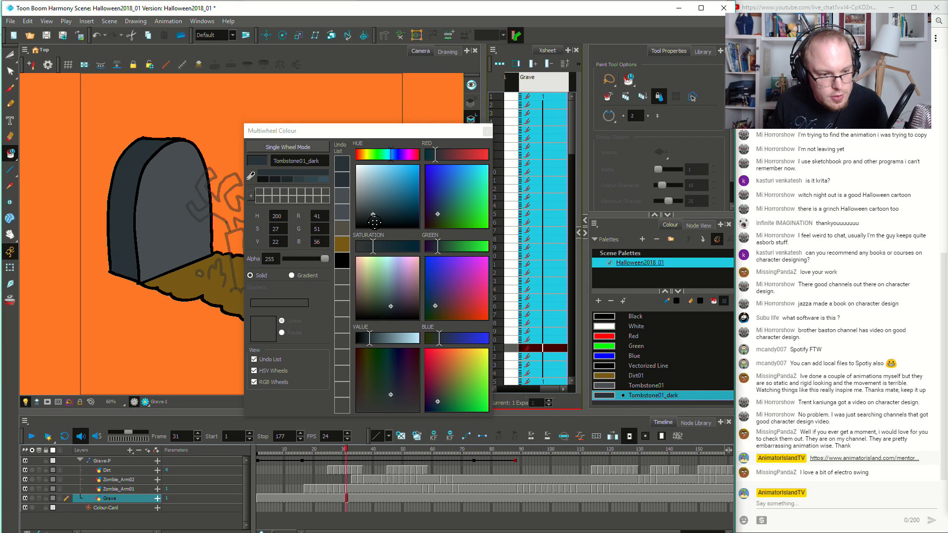
pyautogui.click(373, 221)
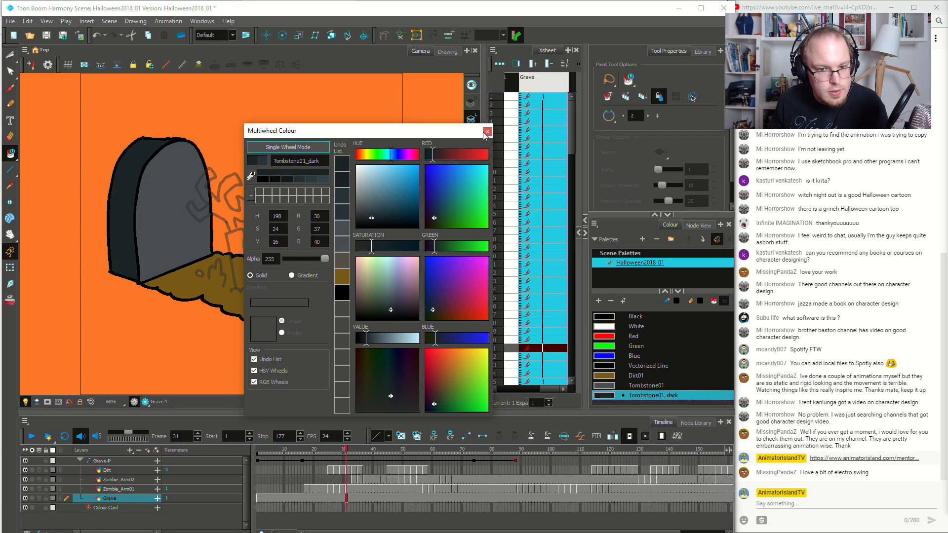
pyautogui.click(487, 131)
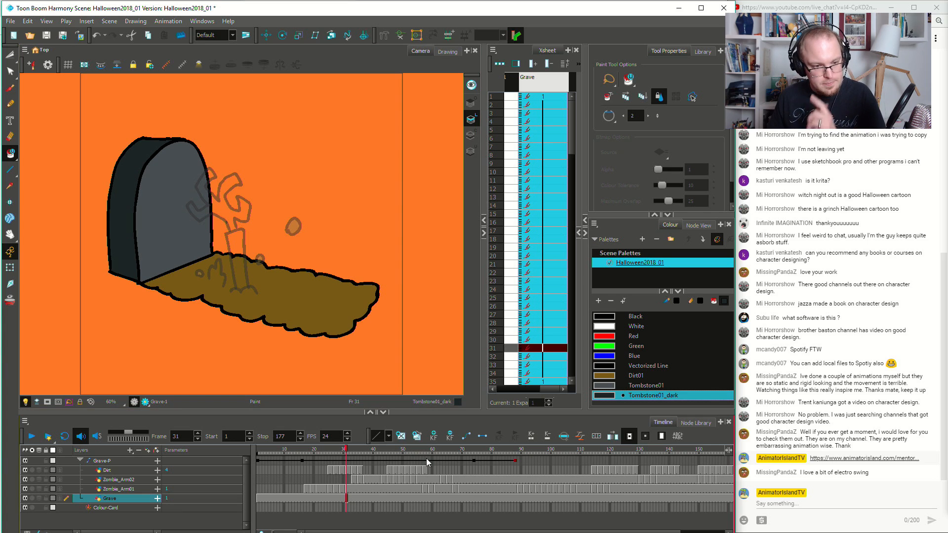
# Play the animation from frame 1 to check the new colours, and move to frame 33
pyautogui.moveTo(352, 447); pyautogui.dragTo(205, 443)
pyautogui.hotkey('shift', 'Return')
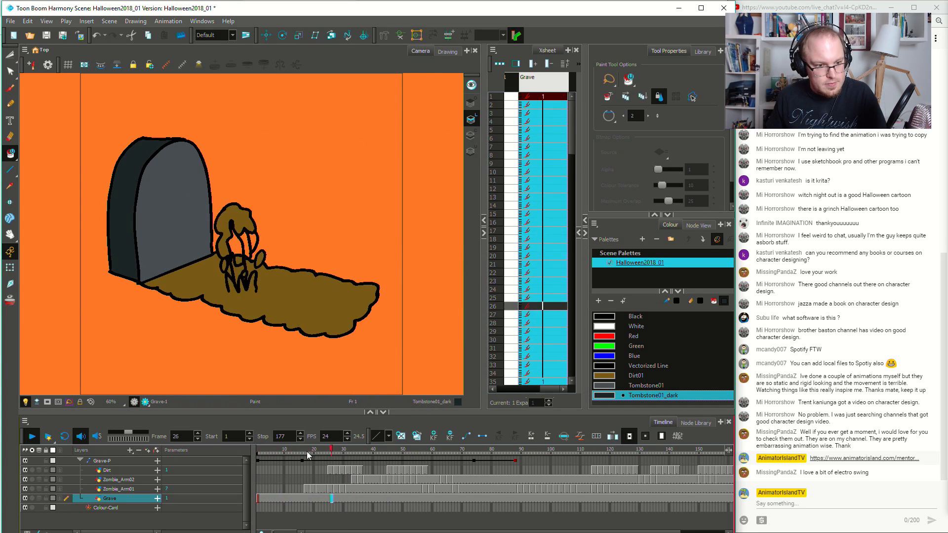
pyautogui.click(358, 451)
pyautogui.moveTo(359, 452)
pyautogui.mouseDown()
pyautogui.moveTo(323, 453)
pyautogui.moveTo(352, 452)
pyautogui.mouseUp()
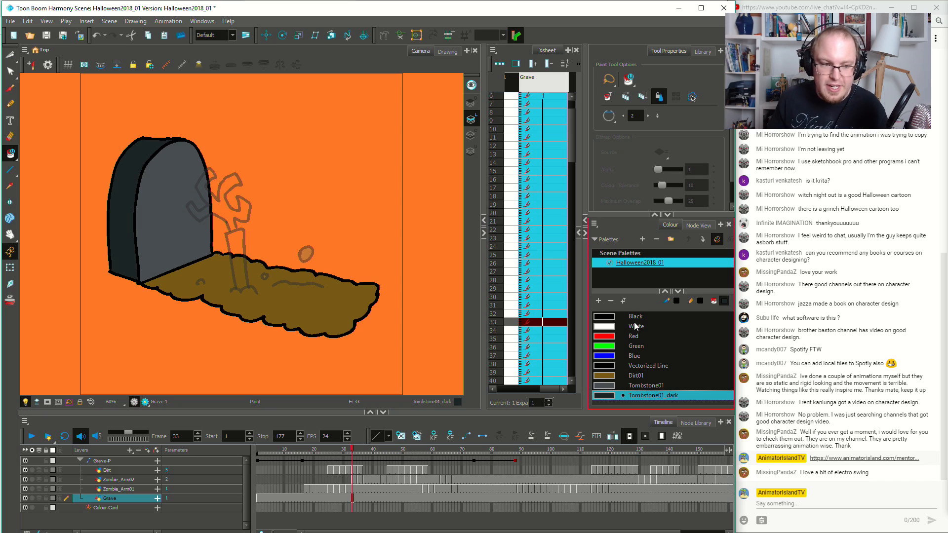
# Add a new colour to the Halloween2018_01 palette and change it to a muted green for the zombie hands
pyautogui.click(602, 306)
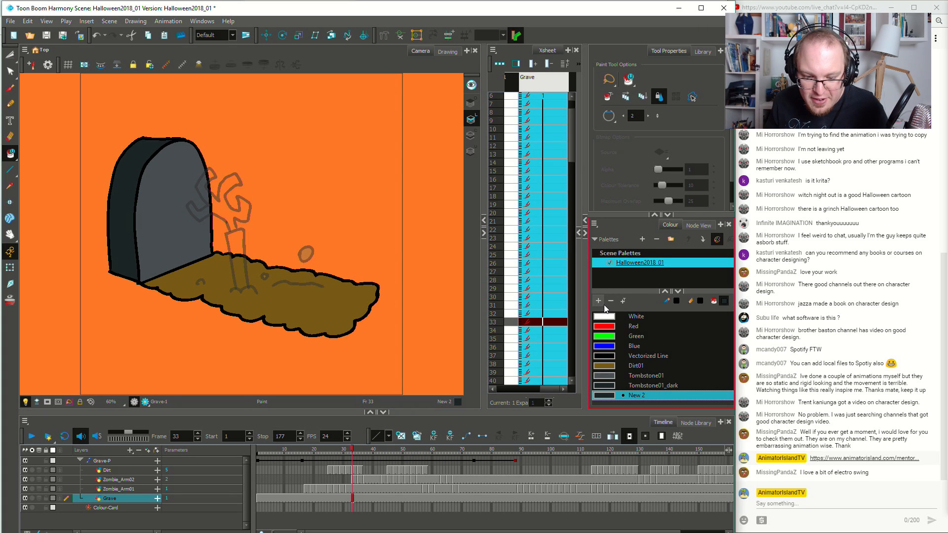
pyautogui.doubleClick(608, 396)
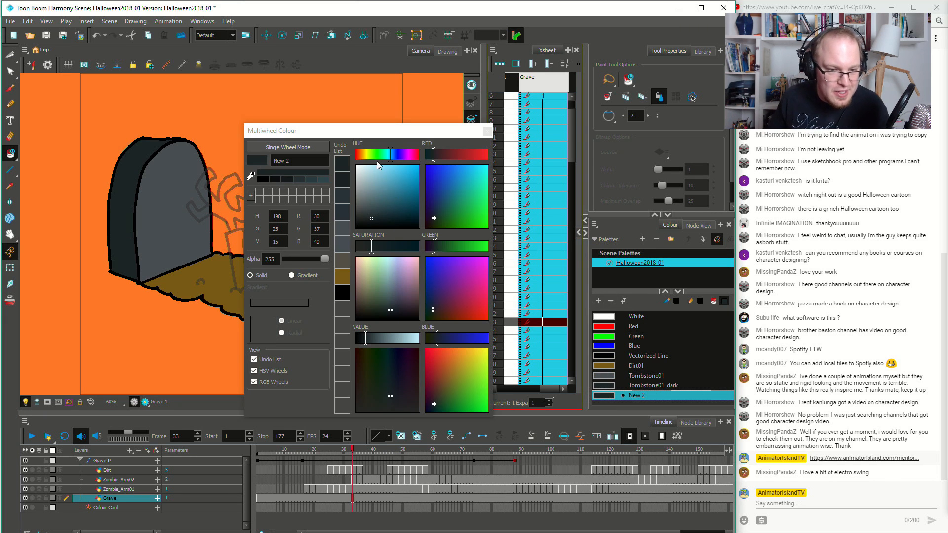
pyautogui.moveTo(377, 155); pyautogui.dragTo(374, 155)
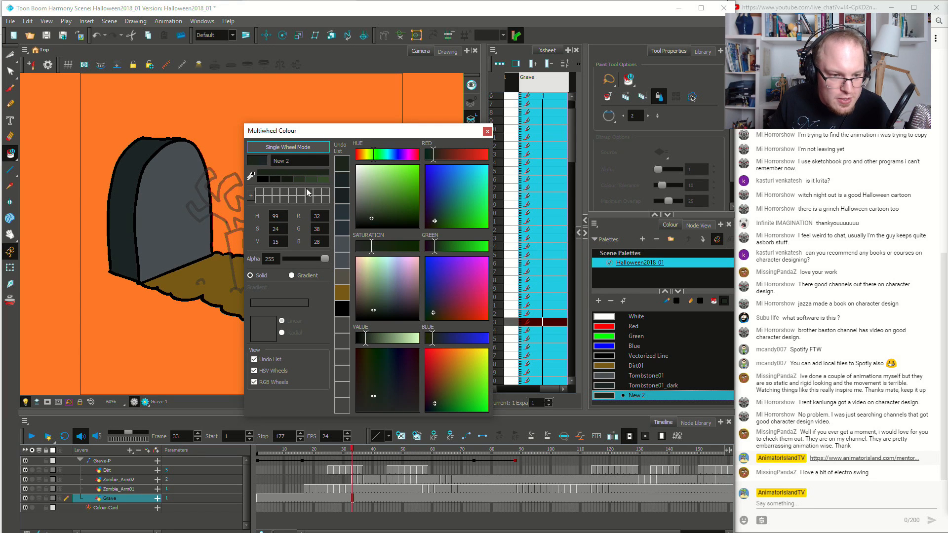
pyautogui.moveTo(390, 198); pyautogui.dragTo(388, 204)
pyautogui.click(488, 131)
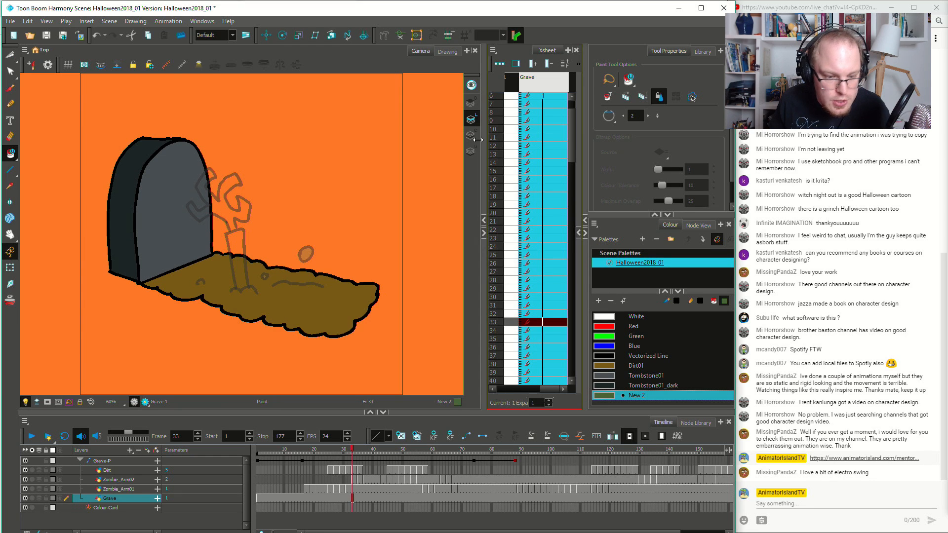
# Fill the Zombie_Arm01 hand with the new green on the drawings at frames 27, 29 and 32
pyautogui.click(332, 471)
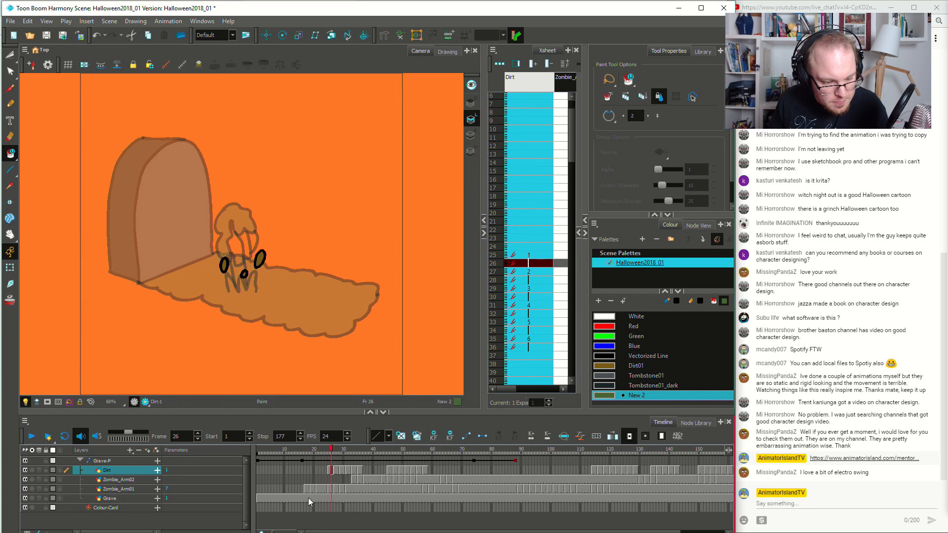
pyautogui.click(305, 489)
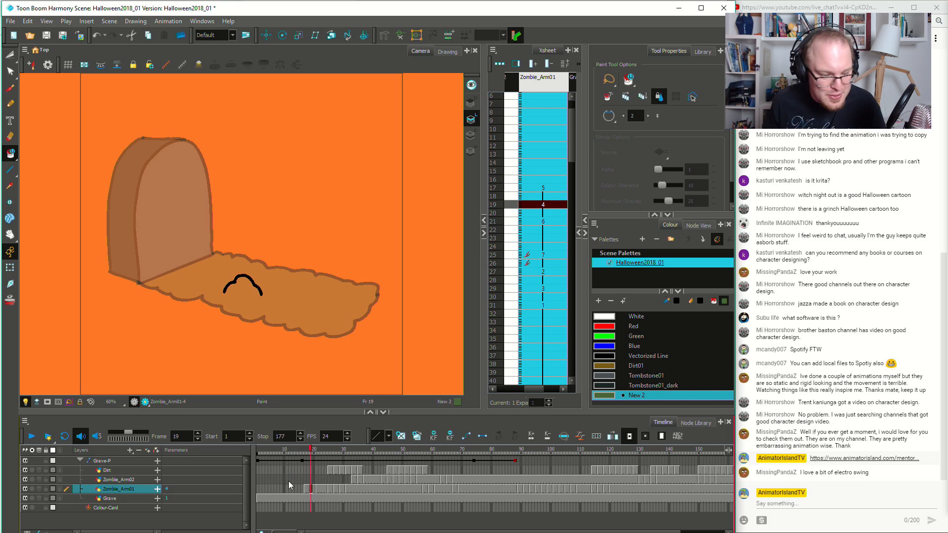
pyautogui.moveTo(304, 488); pyautogui.dragTo(319, 490)
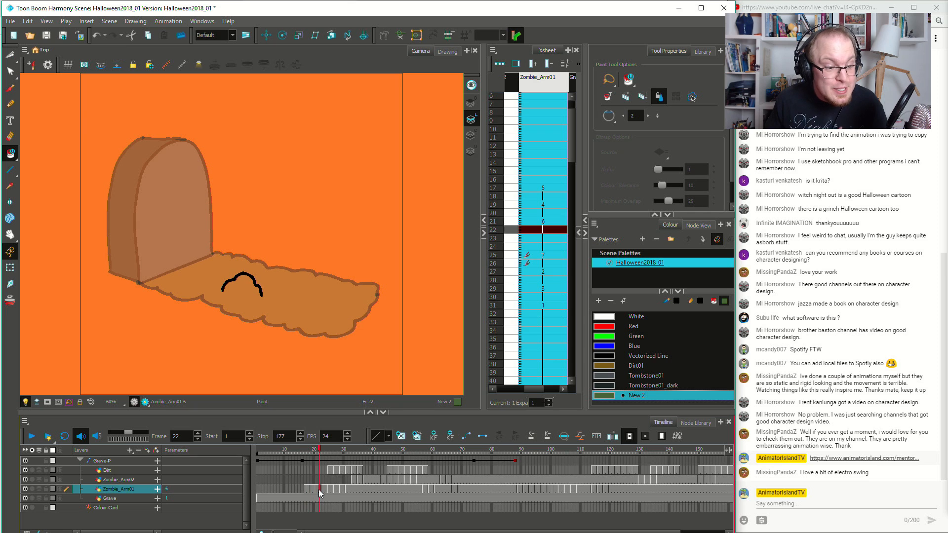
pyautogui.click(330, 491)
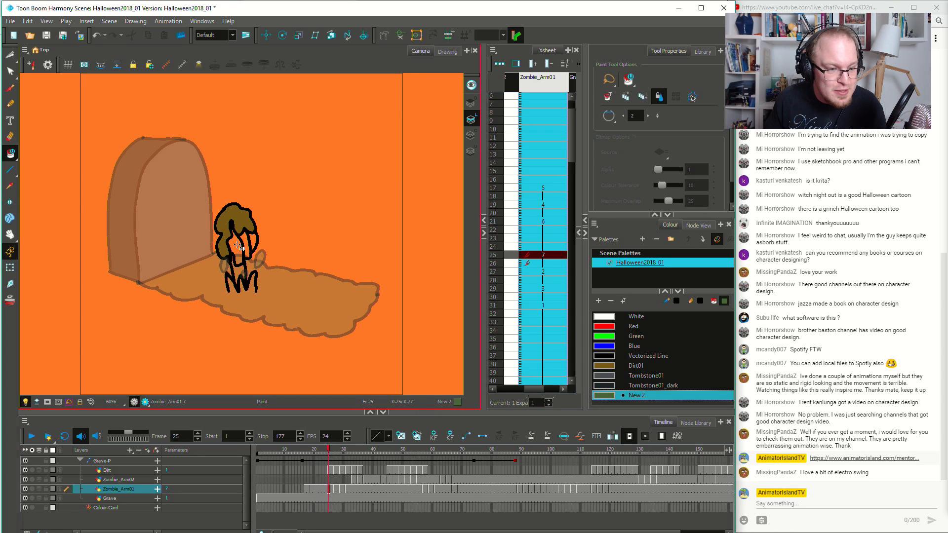
pyautogui.click(335, 488)
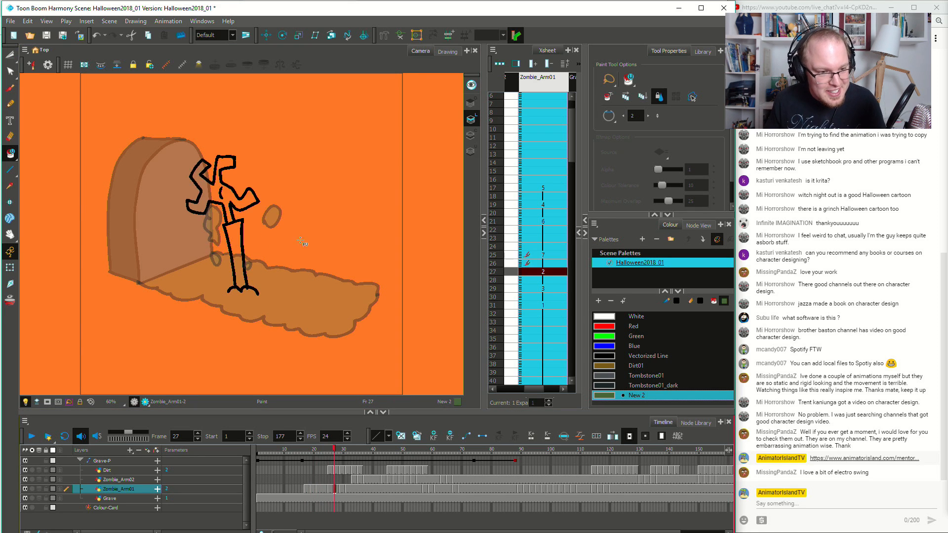
pyautogui.click(342, 490)
pyautogui.click(236, 221)
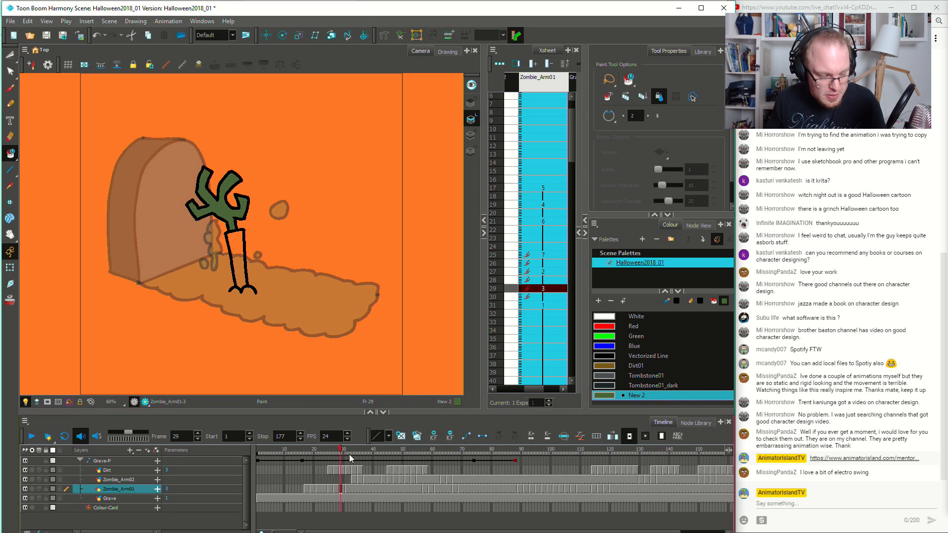
pyautogui.click(349, 496)
pyautogui.click(236, 223)
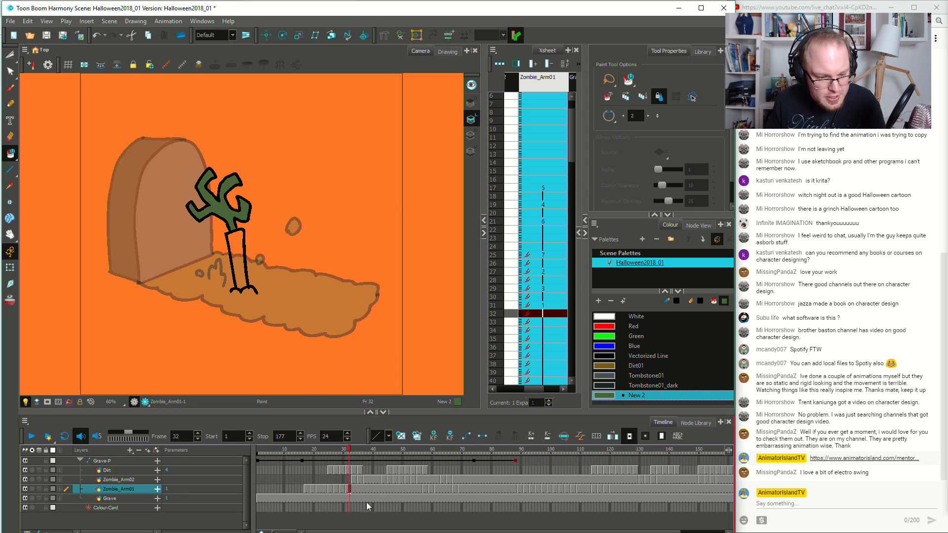
# Fill the Zombie_Arm01 hand with green on the drawings at frames 58, 59 and 61
pyautogui.click(426, 493)
pyautogui.click(242, 228)
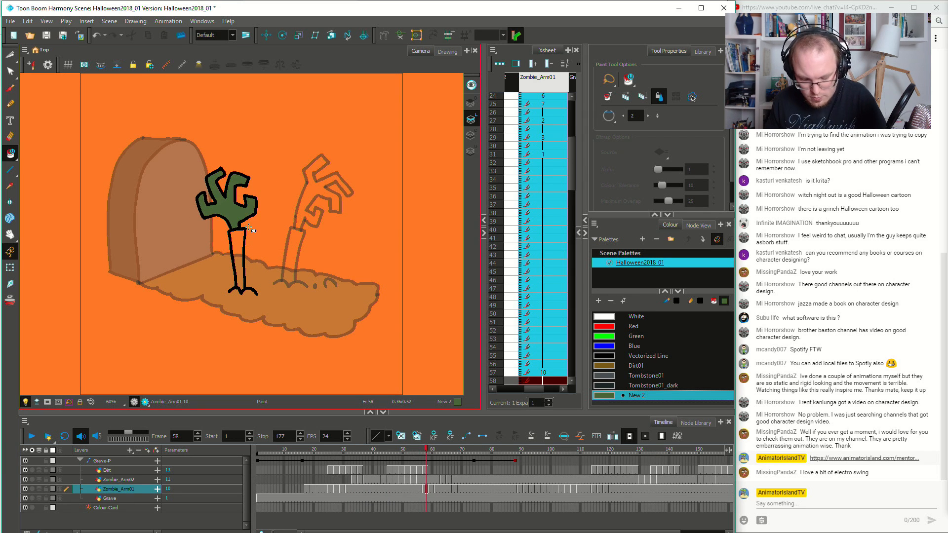
pyautogui.press('.')
pyautogui.click(248, 199)
pyautogui.press('.')
pyautogui.press('.')
pyautogui.click(259, 201)
# Fill the hand of the outstretched Zombie_Arm01 with green on the drawings at frames 67 and 69
pyautogui.press('.')
pyautogui.press('.')
pyautogui.press('.')
pyautogui.press('.')
pyautogui.press('.')
pyautogui.press('.')
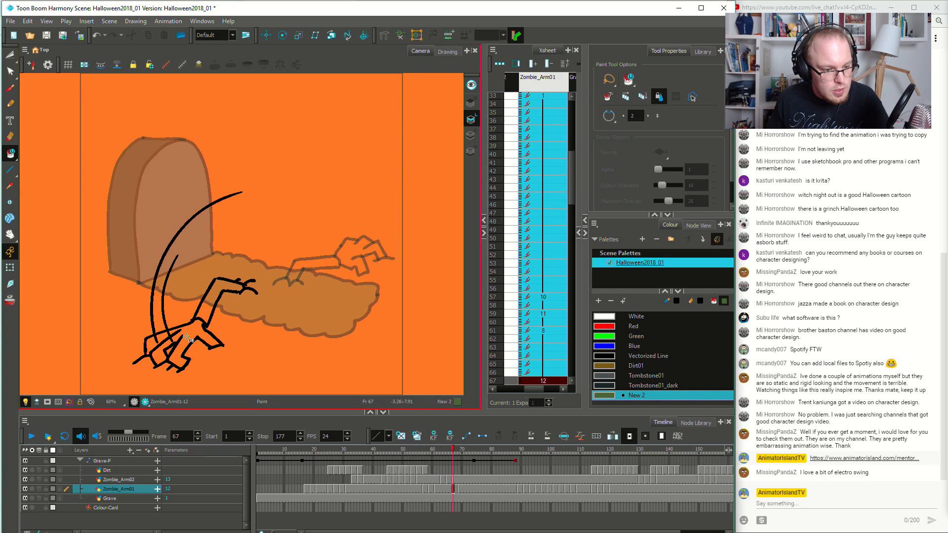
pyautogui.click(187, 337)
pyautogui.click(172, 346)
pyautogui.click(152, 343)
pyautogui.press('.')
pyautogui.press('.')
pyautogui.click(184, 330)
# Fill the re-emerging Zombie_Arm01 hand with green on the drawings at frames 114, 116, 118 and 120
pyautogui.press('.')
pyautogui.press('.')
pyautogui.press('.')
pyautogui.press('.')
pyautogui.press('.')
pyautogui.press('.')
pyautogui.press('.')
pyautogui.press('.')
pyautogui.press('.')
pyautogui.press('.')
pyautogui.press('.')
pyautogui.press('.')
pyautogui.press('.')
pyautogui.press('.')
pyautogui.press('.')
pyautogui.press('.')
pyautogui.press('.')
pyautogui.press('.')
pyautogui.press('.')
pyautogui.press('.')
pyautogui.press('.')
pyautogui.press('.')
pyautogui.press('.')
pyautogui.press('.')
pyautogui.press('.')
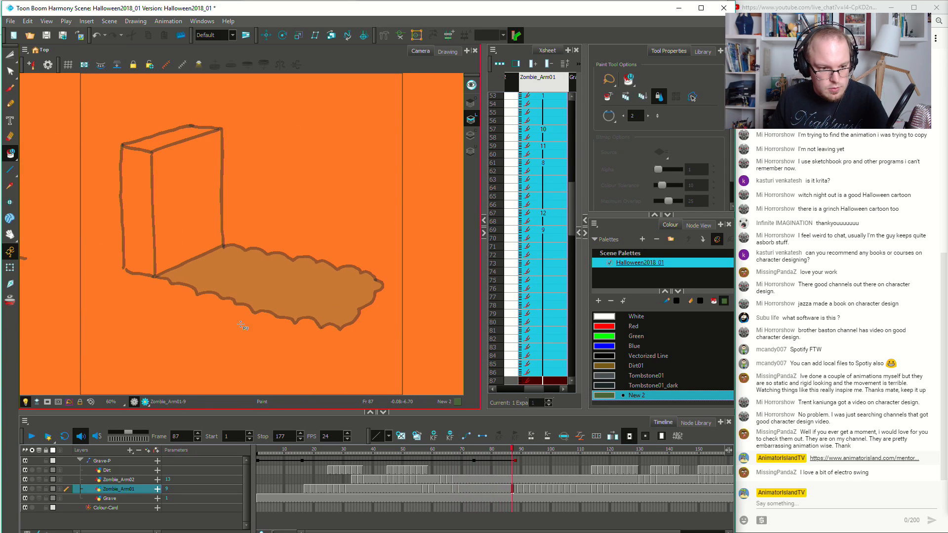
pyautogui.press('.')
pyautogui.press('.')
pyautogui.press('.')
pyautogui.press('.')
pyautogui.press('.')
pyautogui.press('.')
pyautogui.press('.')
pyautogui.press('.')
pyautogui.press('.')
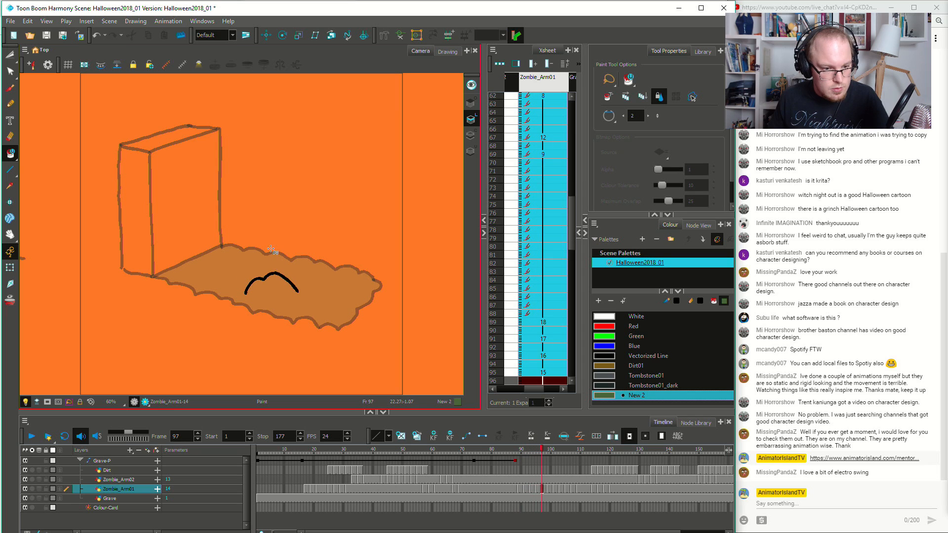
pyautogui.press('.')
pyautogui.press('.')
pyautogui.press('.')
pyautogui.press('.')
pyautogui.press('.')
pyautogui.press('.')
pyautogui.press('.')
pyautogui.press('.')
pyautogui.press('.')
pyautogui.press('.')
pyautogui.press('.')
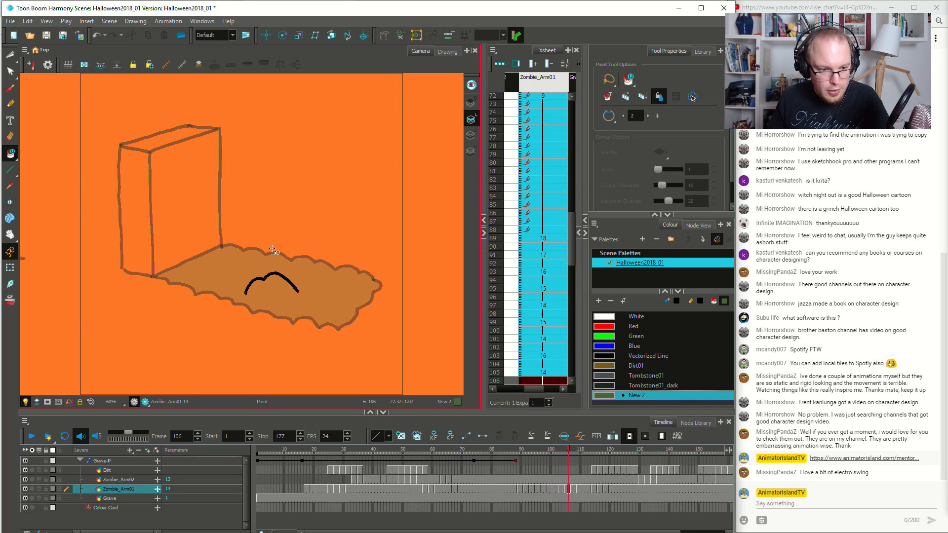
pyautogui.press('.')
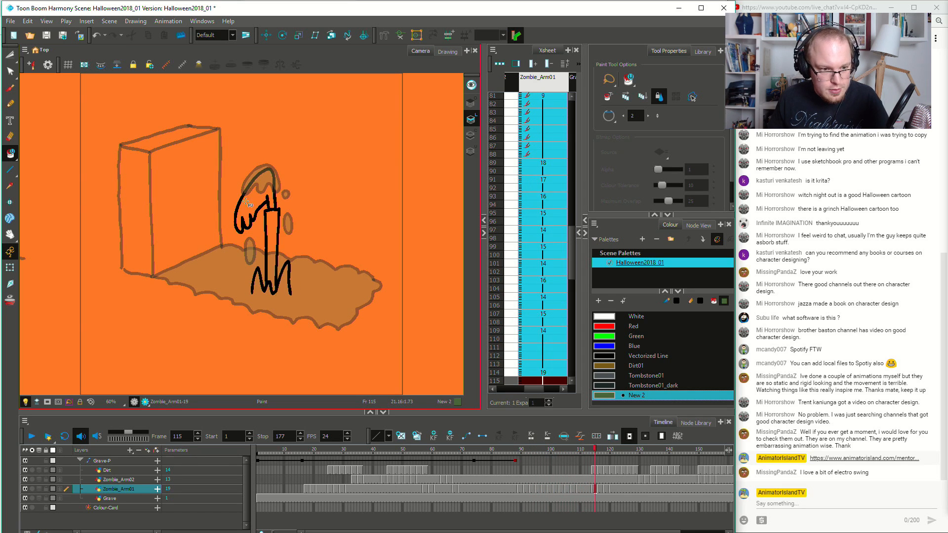
pyautogui.click(257, 203)
pyautogui.press('.')
pyautogui.press('.')
pyautogui.press('.')
pyautogui.press('.')
pyautogui.press('.')
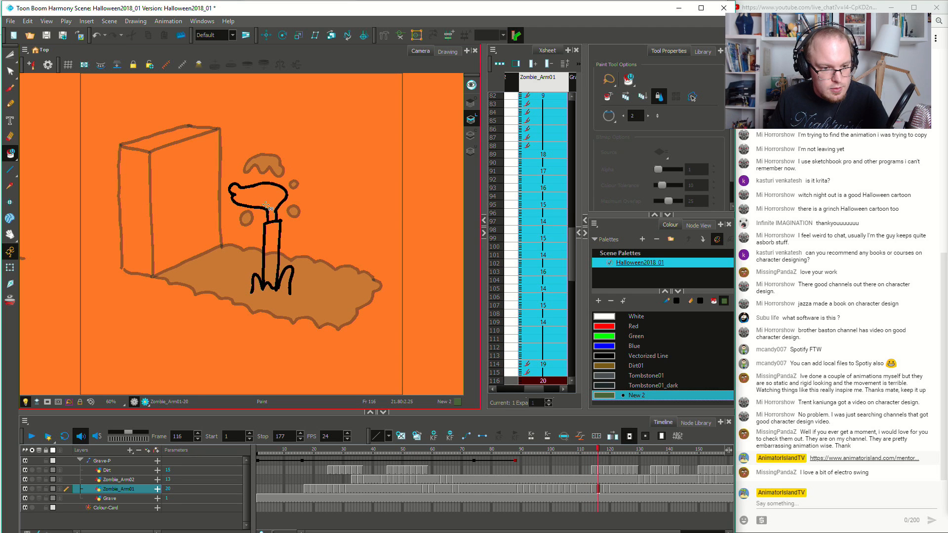
pyautogui.click(270, 203)
pyautogui.press('.')
pyautogui.press('.')
pyautogui.press('.')
pyautogui.press('.')
pyautogui.press('.')
pyautogui.press('.')
pyautogui.press('.')
pyautogui.press('.')
pyautogui.press('.')
pyautogui.press('.')
pyautogui.press('.')
pyautogui.press('.')
pyautogui.press('.')
pyautogui.press('.')
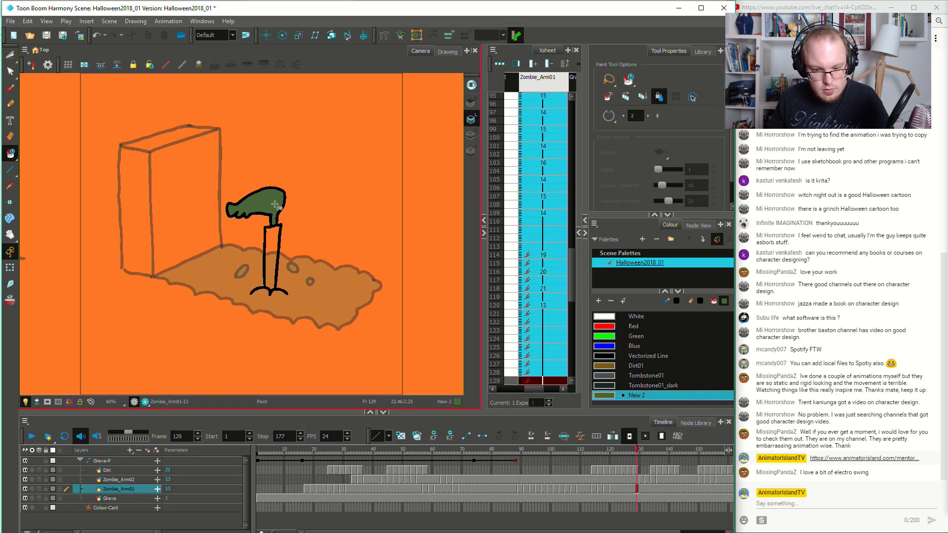
# Examine the Zombie_Arm01 drawings through frame 150 for hands that are still unpainted
pyautogui.press('.')
pyautogui.press('.')
pyautogui.press('.')
pyautogui.press('.')
pyautogui.press('.')
pyautogui.press('.')
pyautogui.press('.')
pyautogui.press('.')
pyautogui.press('.')
pyautogui.press('.')
pyautogui.press('.')
pyautogui.press('.')
pyautogui.press('.')
pyautogui.press('.')
pyautogui.press('.')
pyautogui.press('.')
pyautogui.press('.')
pyautogui.press('.')
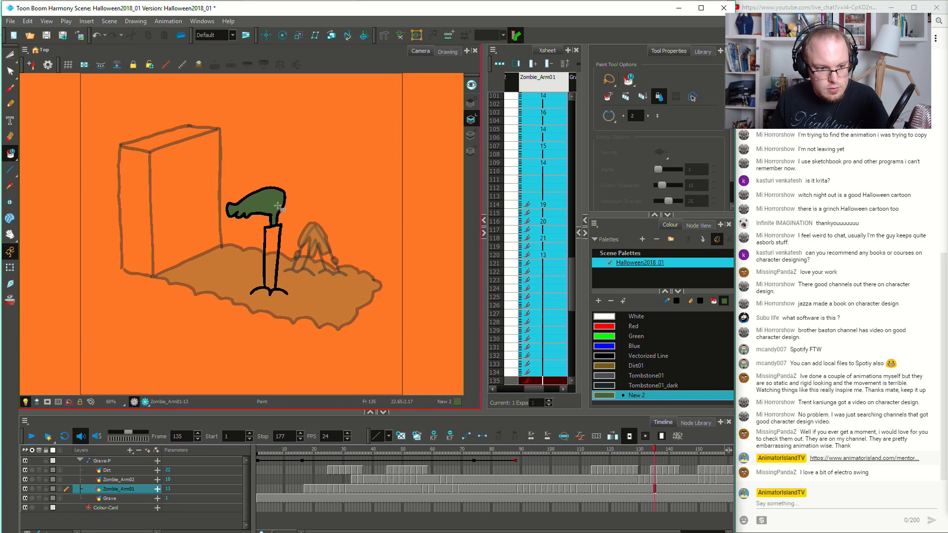
pyautogui.press(',')
pyautogui.press(',')
pyautogui.press(',')
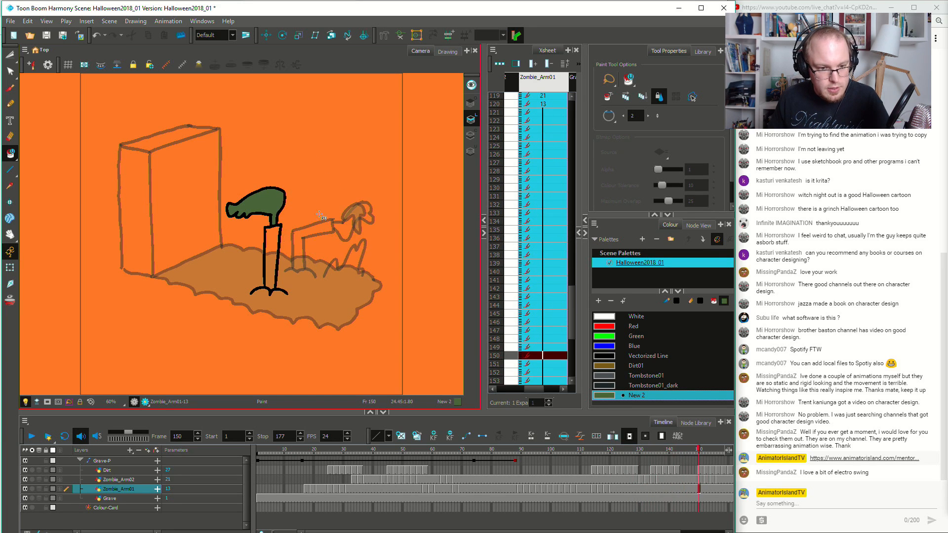
# Fill the Zombie_Arm02 hand with green on the drawings at frames 150, 152, 154 and 156
pyautogui.click(699, 471)
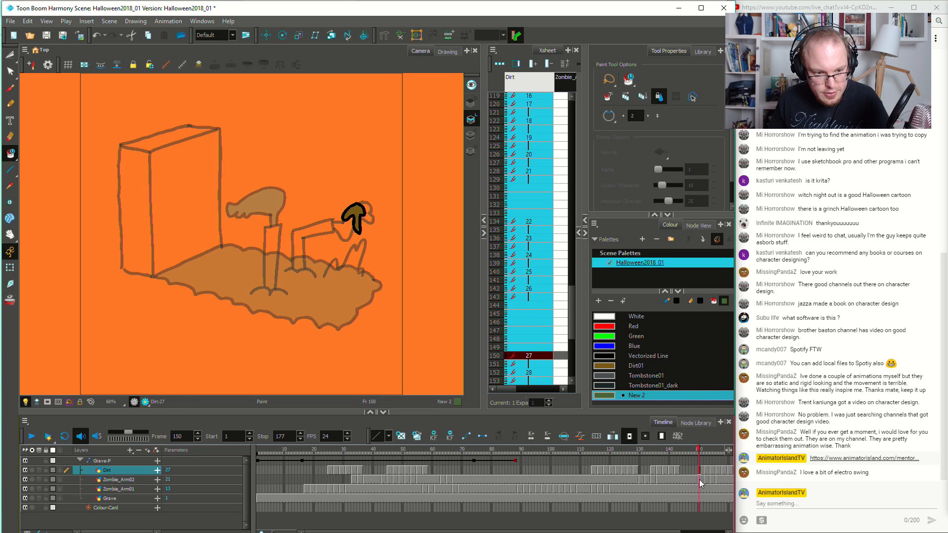
pyautogui.click(699, 480)
pyautogui.press('.')
pyautogui.press('.')
pyautogui.press(',')
pyautogui.press('.')
pyautogui.click(305, 189)
pyautogui.press('.')
pyautogui.press('.')
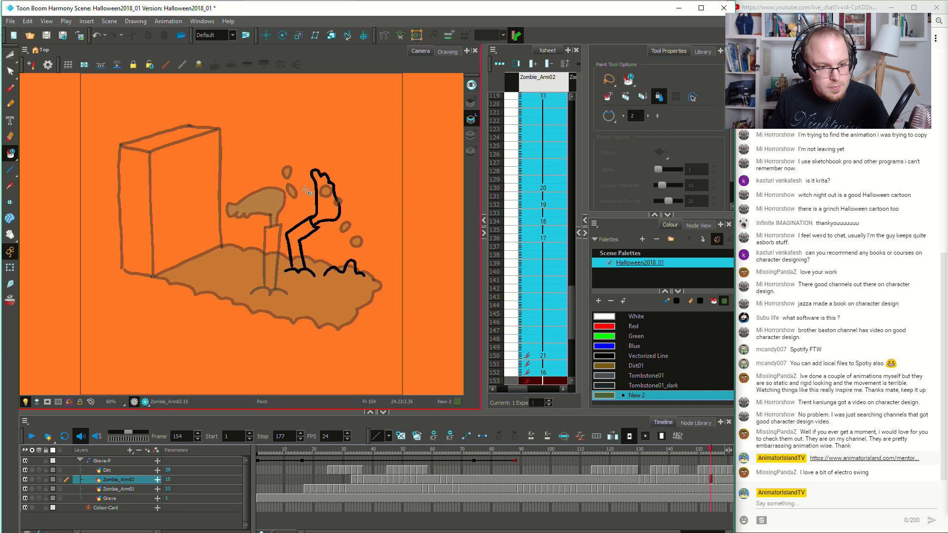
pyautogui.click(329, 205)
pyautogui.press('.')
pyautogui.press('.')
pyautogui.click(327, 210)
pyautogui.press('.')
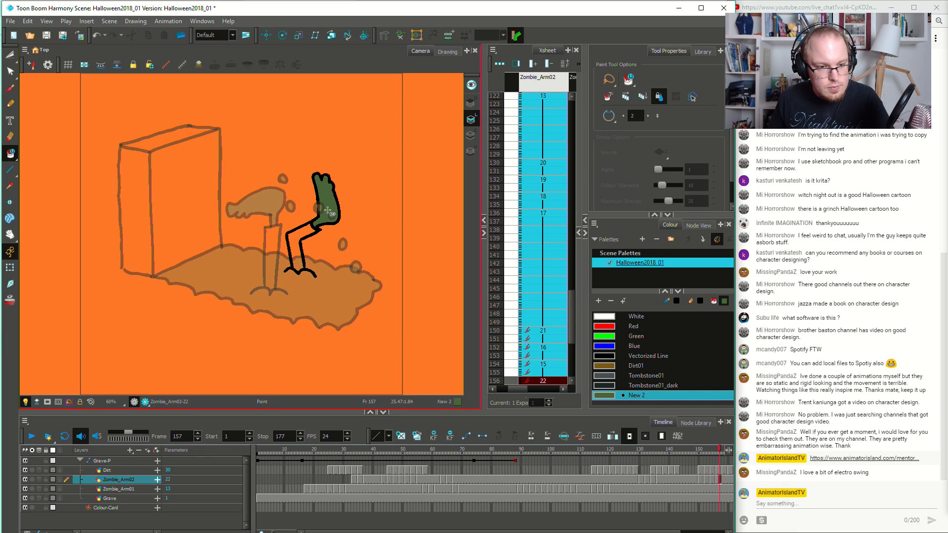
# With Dirt01 as the colour, close the open base of the Zombie_Arm02 dirt splash at frame 150 with a stroke and show the strokes
pyautogui.press('.')
pyautogui.press('.')
pyautogui.press('.')
pyautogui.press('.')
pyautogui.press(',')
pyautogui.press(',')
pyautogui.press(',')
pyautogui.press(',')
pyautogui.press(',')
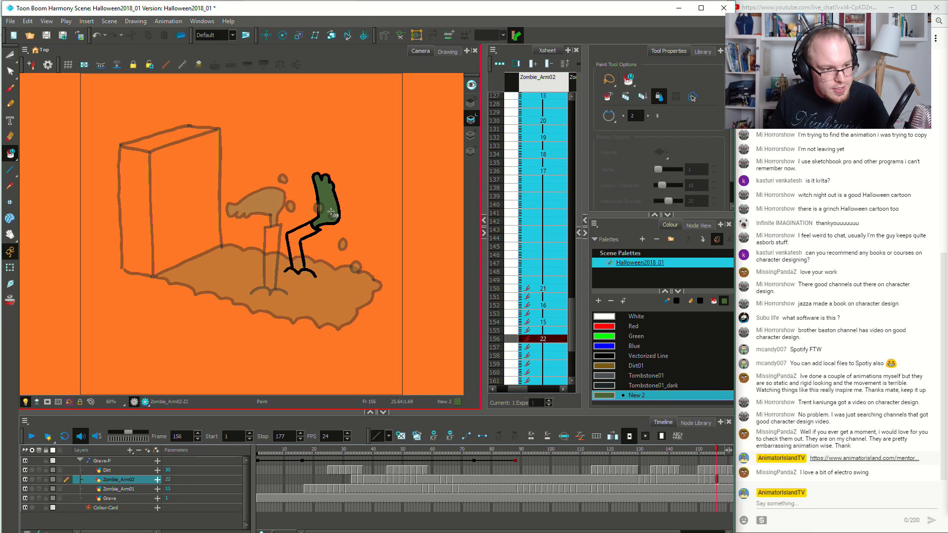
pyautogui.press(',')
pyautogui.press(',')
pyautogui.press(',')
pyautogui.press(',')
pyautogui.press(',')
pyautogui.press(',')
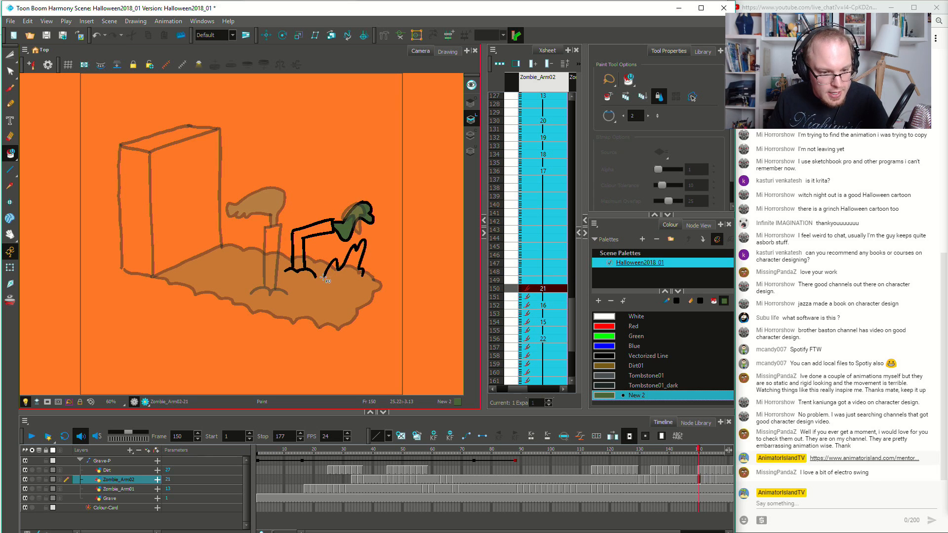
pyautogui.click(637, 366)
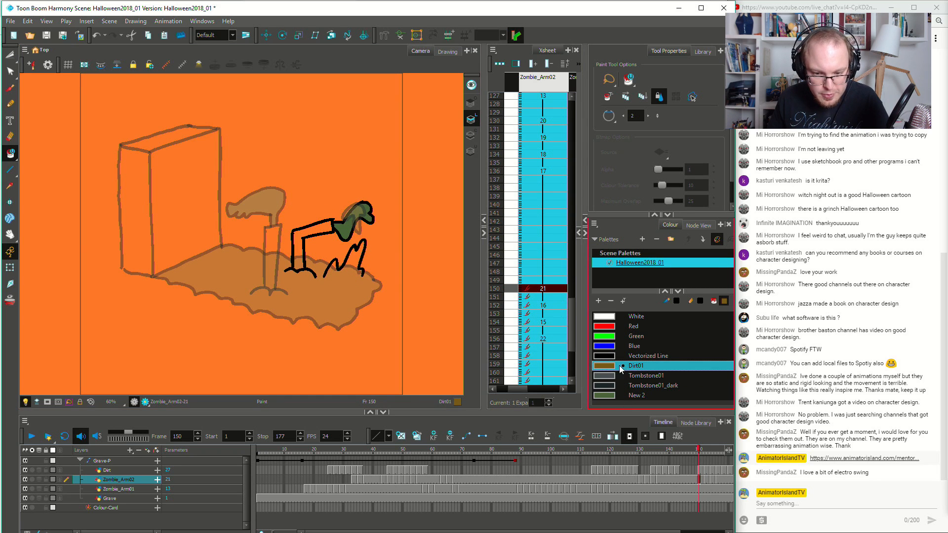
pyautogui.click(11, 154)
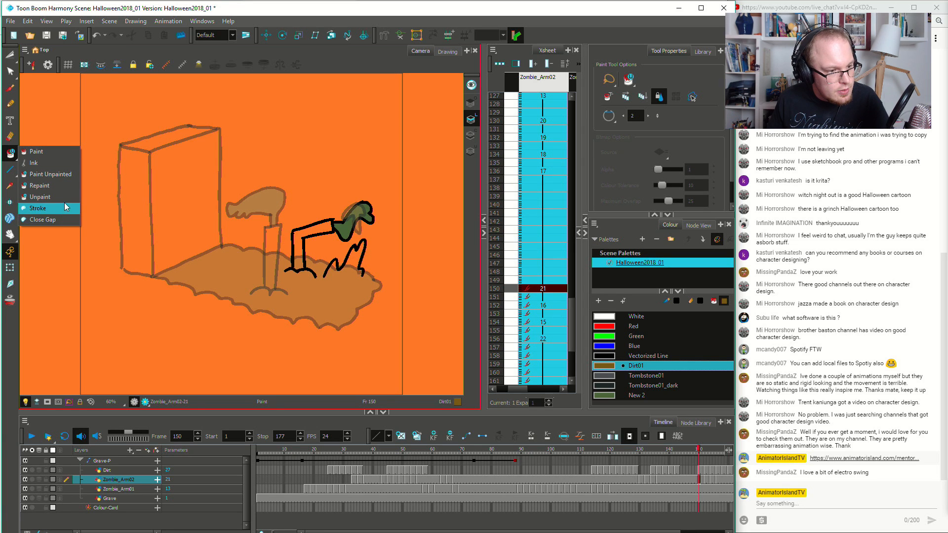
pyautogui.click(52, 208)
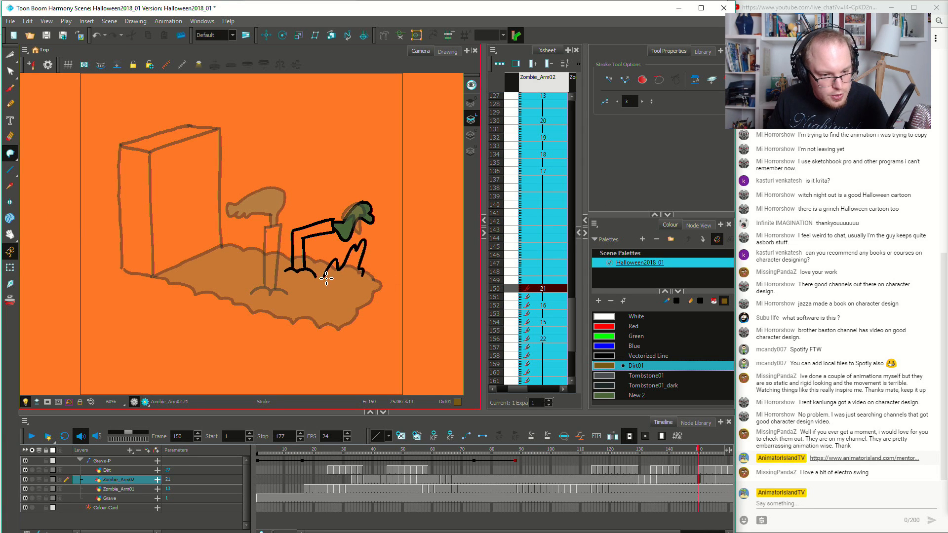
pyautogui.moveTo(324, 277); pyautogui.dragTo(367, 281)
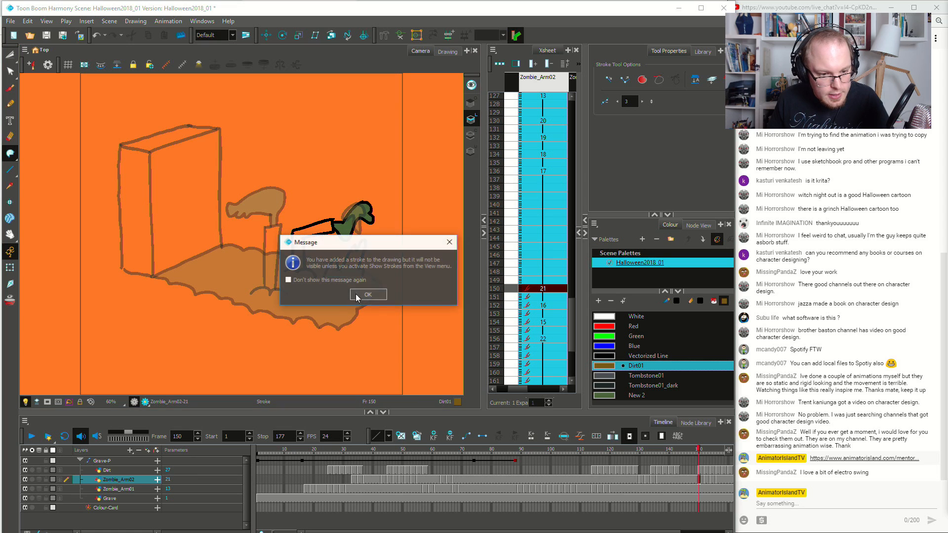
pyautogui.click(364, 295)
pyautogui.click(359, 273)
pyautogui.click(368, 297)
pyautogui.press('k')
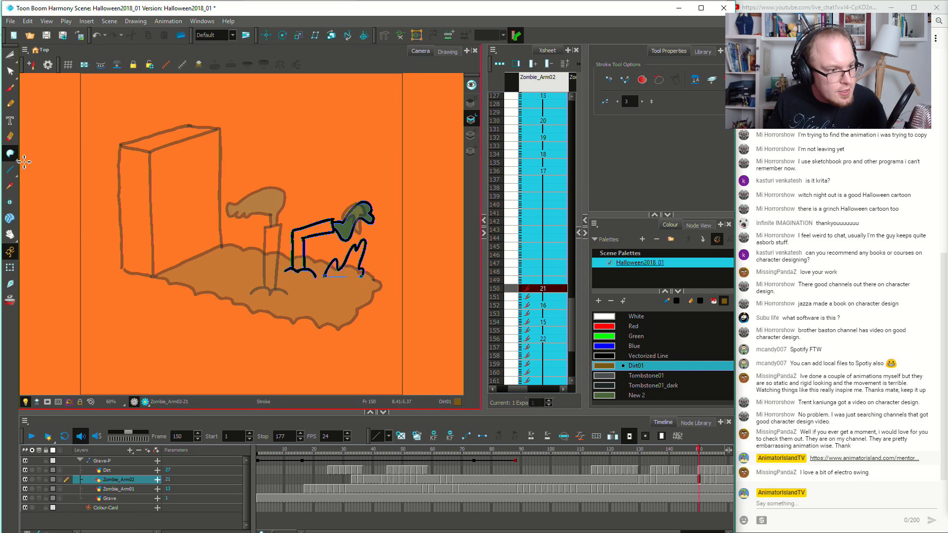
pyautogui.click(10, 153)
pyautogui.click(35, 151)
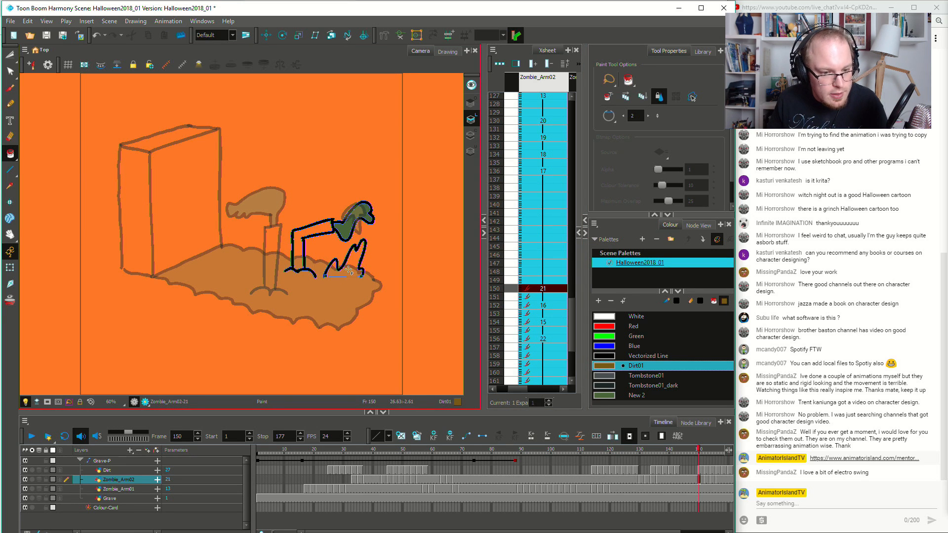
# Fill the Zombie_Arm02 dirt splash at frame 150 with Dirt01 and close the open splash bases at frames 152 and 154 with strokes
pyautogui.click(348, 271)
pyautogui.press(',')
pyautogui.press('.')
pyautogui.press('.')
pyautogui.press('.')
pyautogui.moveTo(13, 159); pyautogui.dragTo(33, 209)
pyautogui.moveTo(329, 279); pyautogui.dragTo(367, 280)
pyautogui.press('.')
pyautogui.press('.')
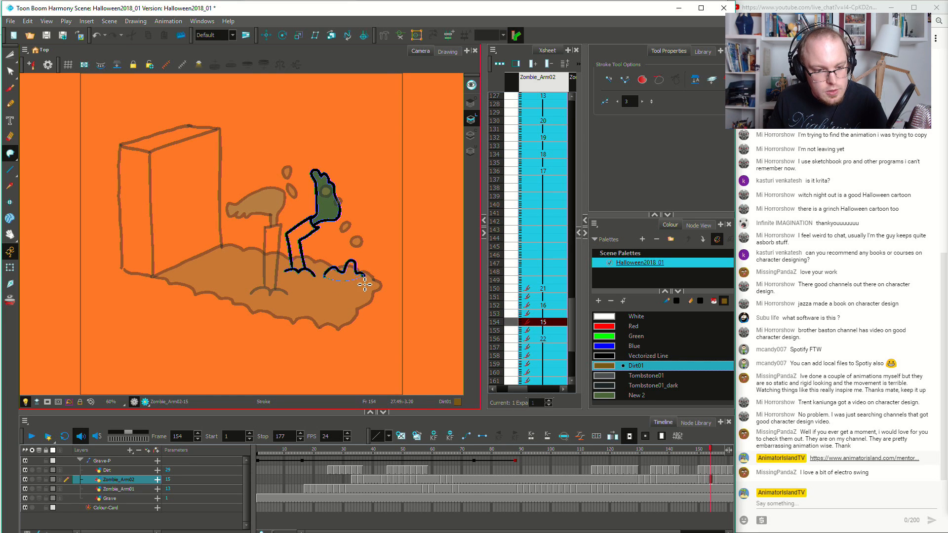
pyautogui.press('.')
pyautogui.press('.')
pyautogui.press(',')
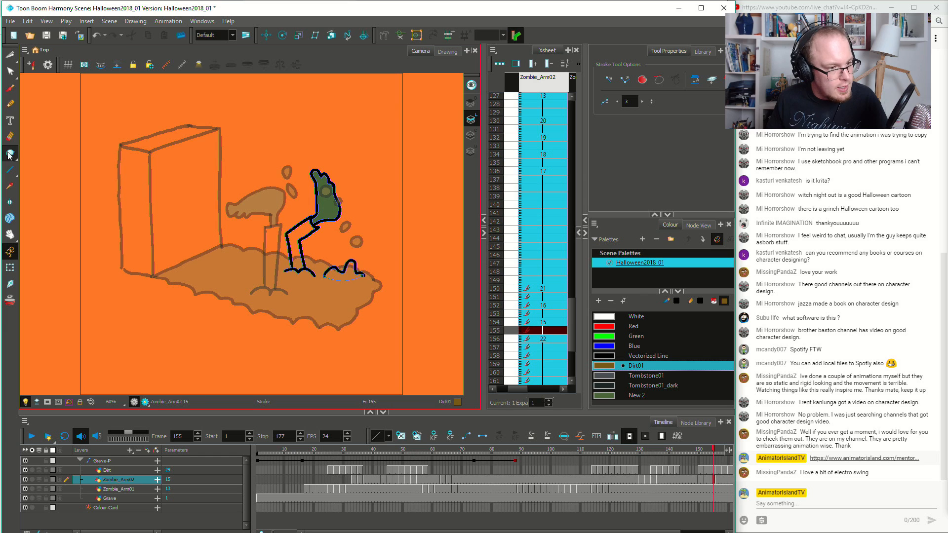
# Fill the closed Zombie_Arm02 dirt splashes on the drawings at frames 154 and 152 with Dirt01
pyautogui.moveTo(10, 153); pyautogui.dragTo(58, 179)
pyautogui.click(636, 366)
pyautogui.click(351, 273)
pyautogui.press(',')
pyautogui.press(',')
pyautogui.click(350, 275)
pyautogui.press(',')
pyautogui.press(',')
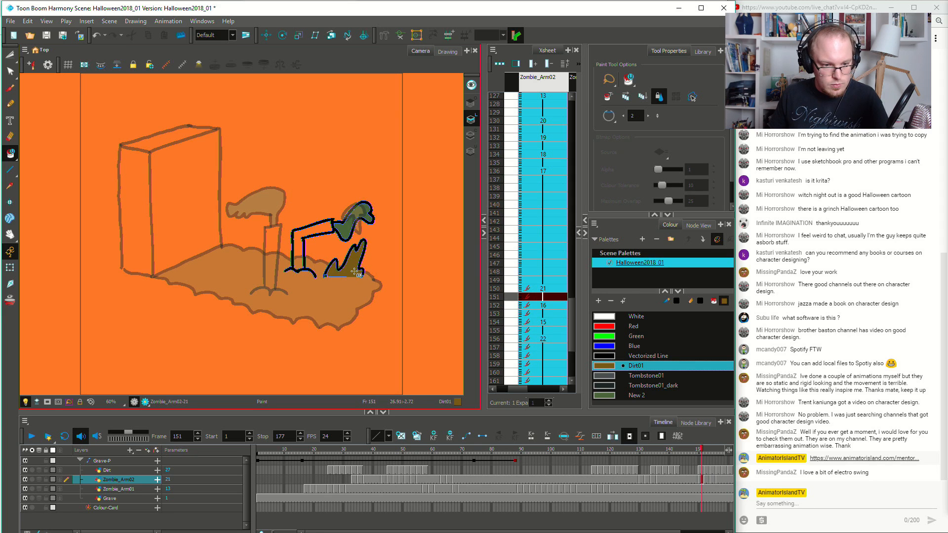
# Examine the Zombie_Arm02 drawings from frame 150 to 162 and play back the scene to check the fills
pyautogui.press(',')
pyautogui.press(',')
pyautogui.press('.')
pyautogui.press('.')
pyautogui.press('.')
pyautogui.press('.')
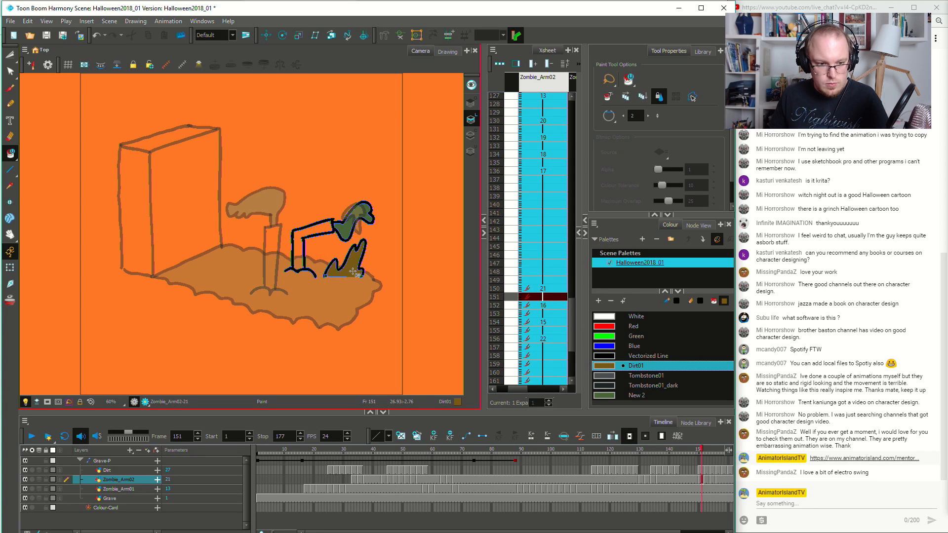
pyautogui.press('.')
pyautogui.press('.')
pyautogui.press('.')
pyautogui.press(',')
pyautogui.press('.')
pyautogui.press('.')
pyautogui.press('.')
pyautogui.press('.')
pyautogui.press('.')
pyautogui.press('.')
pyautogui.press('.')
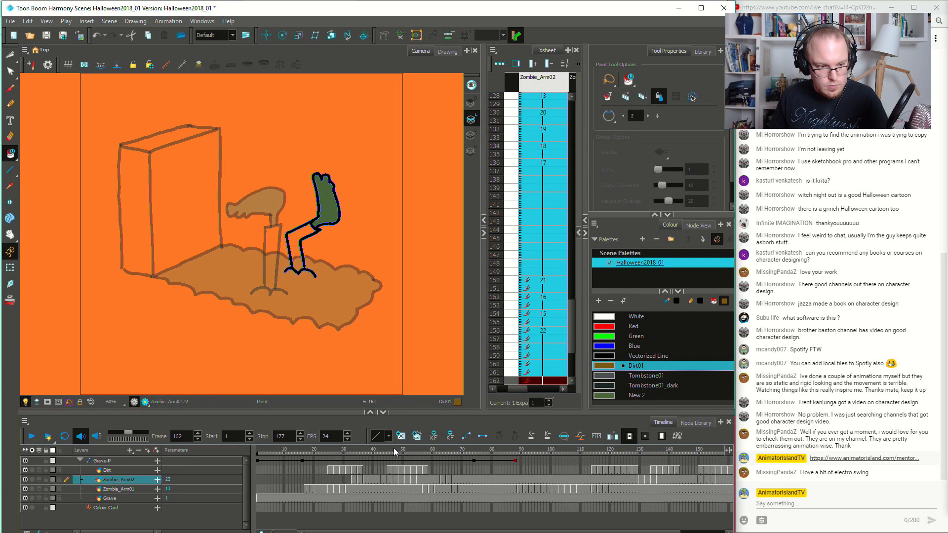
pyautogui.press('Return')
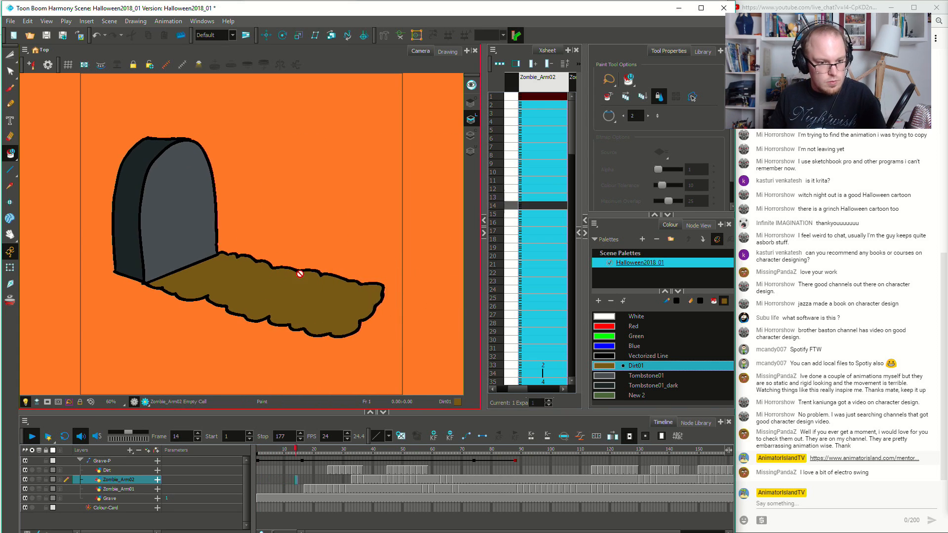
pyautogui.press('Return')
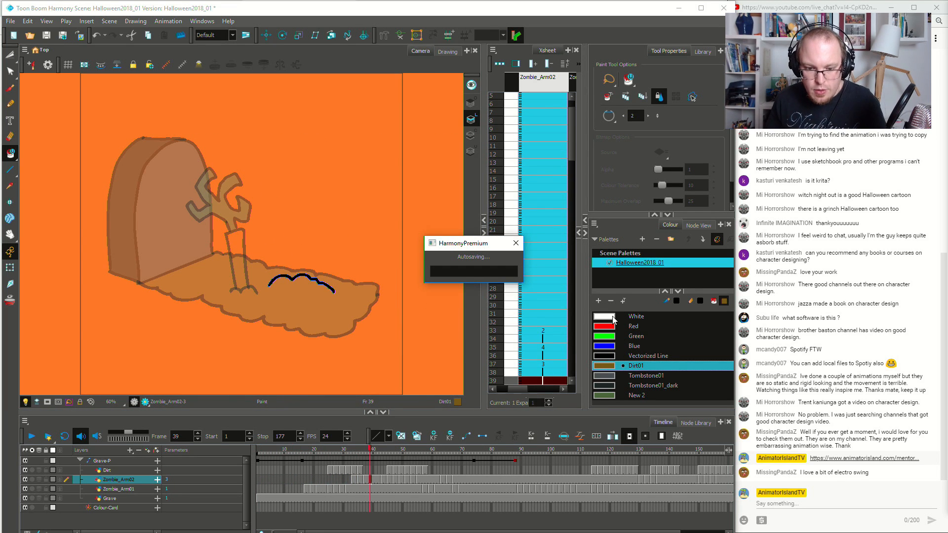
# Add a dark purple palette colour named Zombie01Shirt with hue 326, saturation 57 and value 40
pyautogui.click(598, 301)
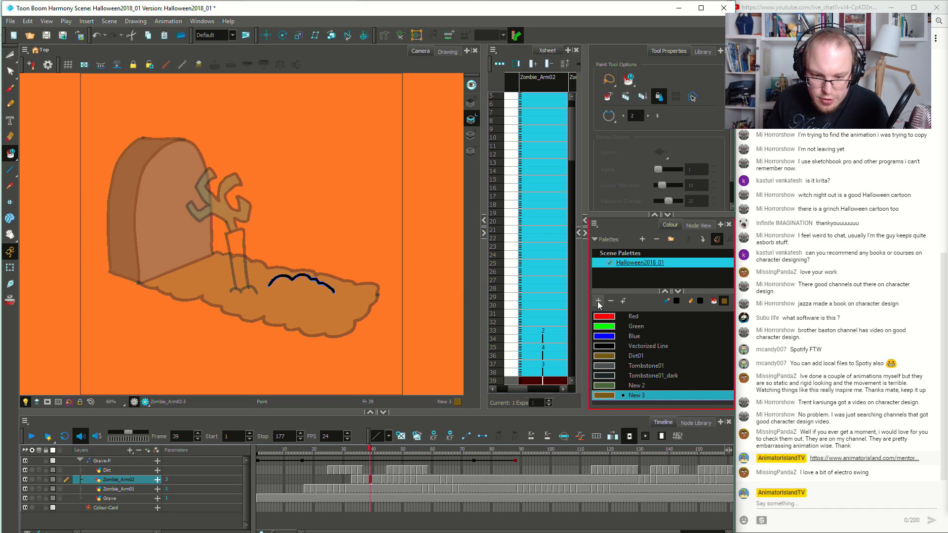
pyautogui.doubleClick(609, 396)
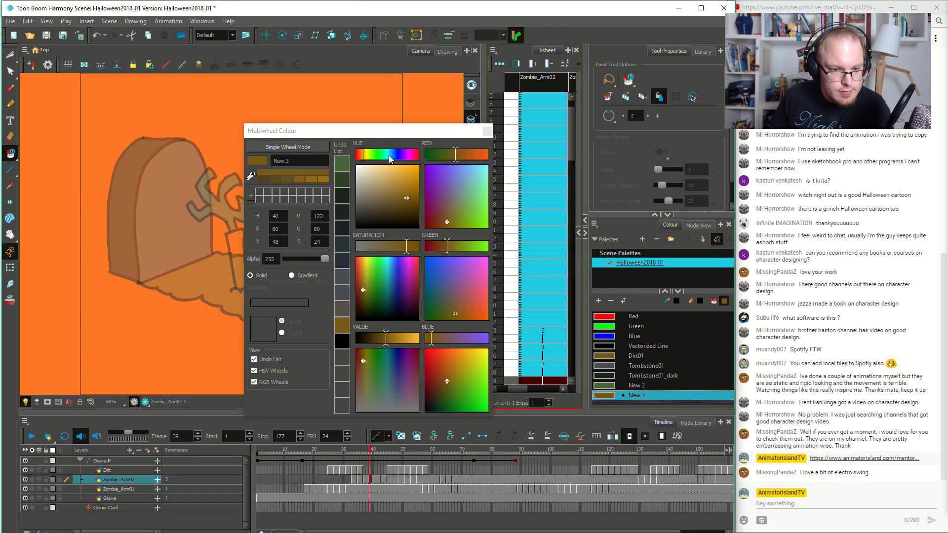
pyautogui.click(414, 157)
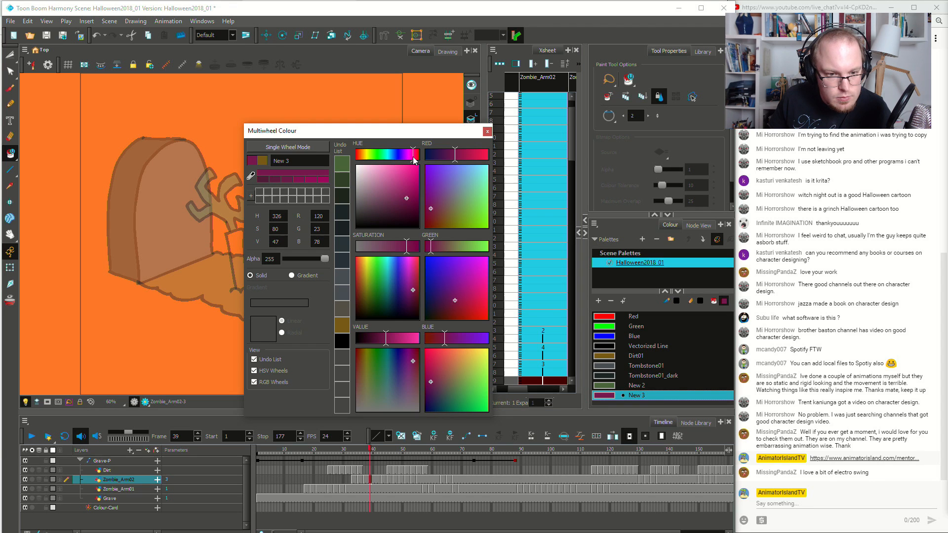
pyautogui.click(400, 208)
pyautogui.moveTo(400, 208); pyautogui.dragTo(395, 206)
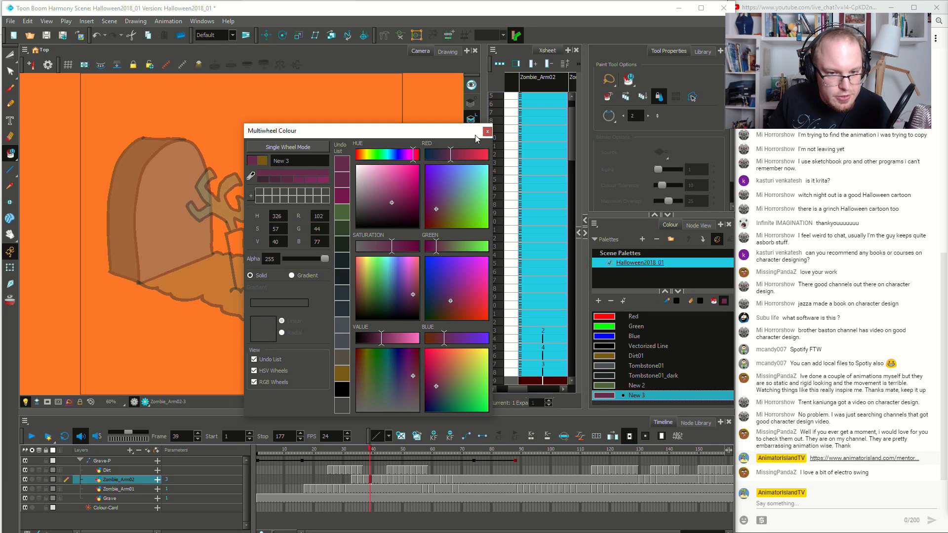
pyautogui.doubleClick(303, 163)
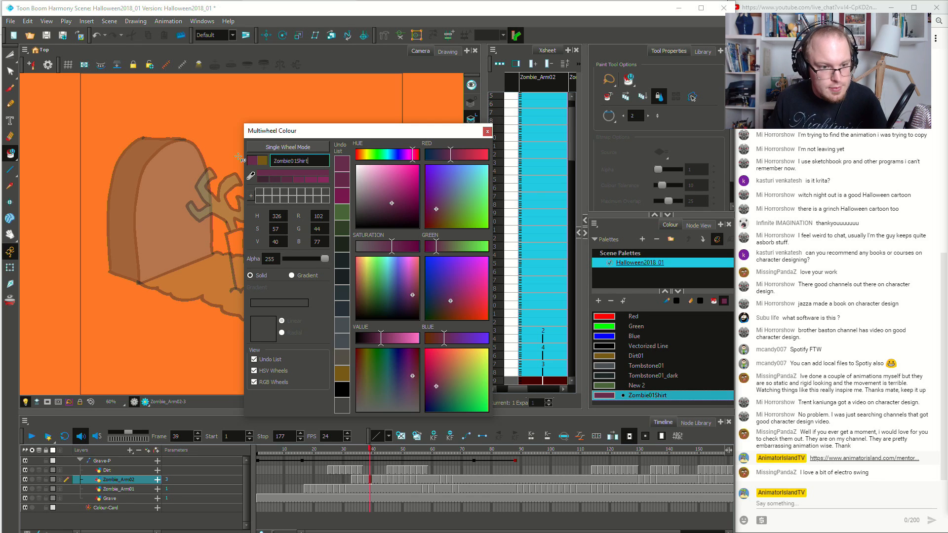
pyautogui.click(488, 131)
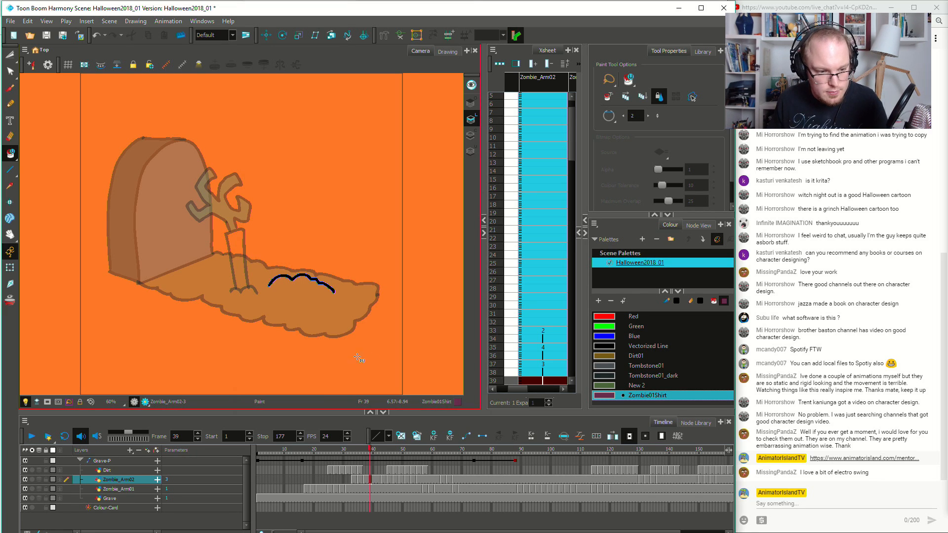
# Fill the Zombie_Arm01 sleeve with Zombie01Shirt on the drawings at frames 39 and 58
pyautogui.click(370, 491)
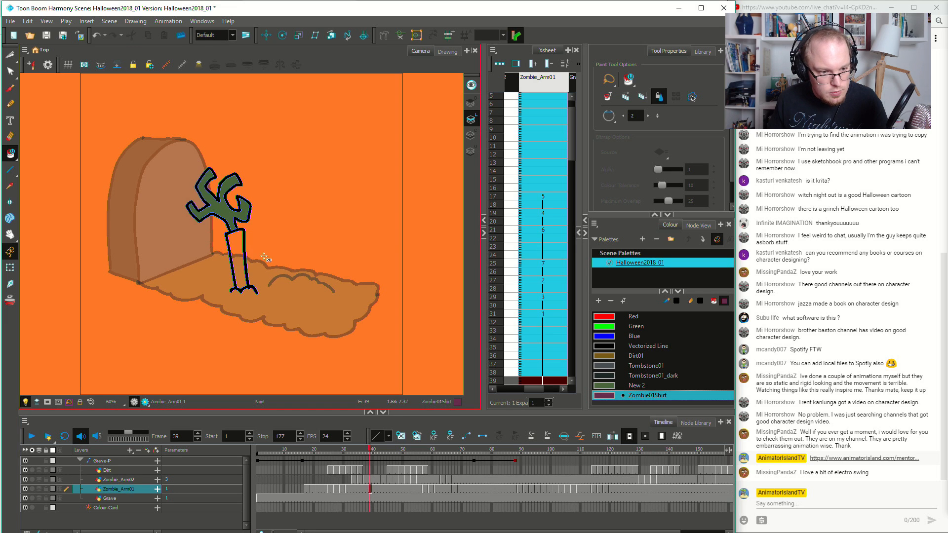
pyautogui.click(426, 490)
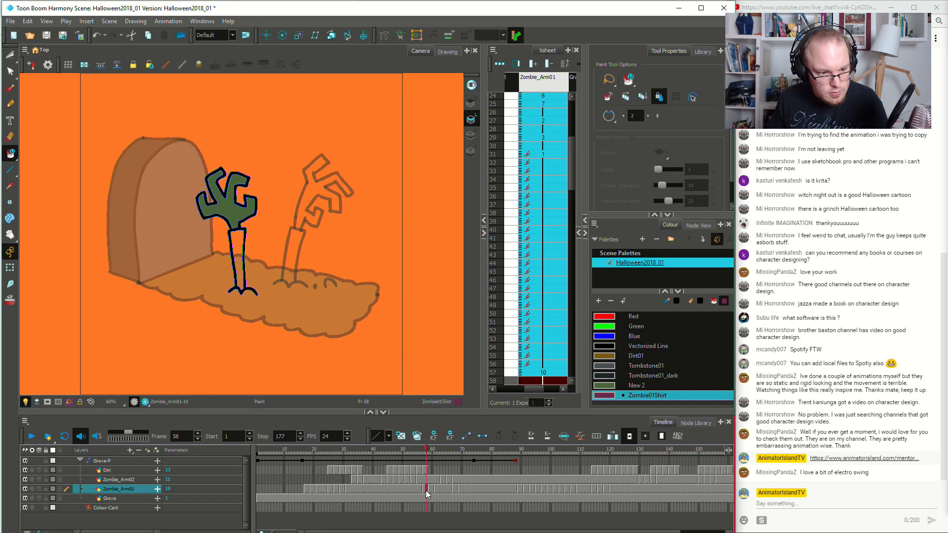
pyautogui.click(240, 246)
# Fill the emerging Zombie_Arm01 sleeve with Zombie01Shirt on the drawings at frames 25, 27 and 29
pyautogui.click(302, 488)
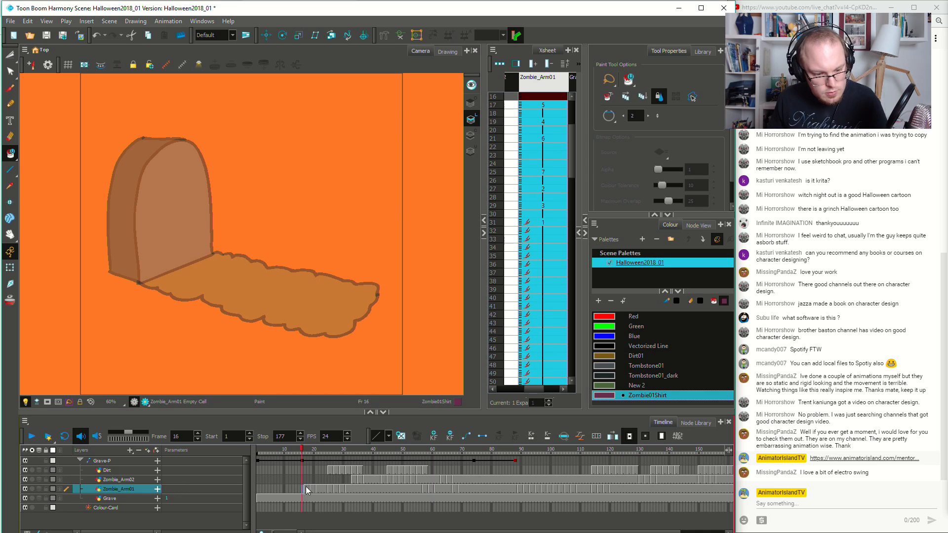
pyautogui.click(305, 489)
pyautogui.press('.')
pyautogui.press('.')
pyautogui.press('.')
pyautogui.press('.')
pyautogui.press('.')
pyautogui.press('.')
pyautogui.press('.')
pyautogui.press('.')
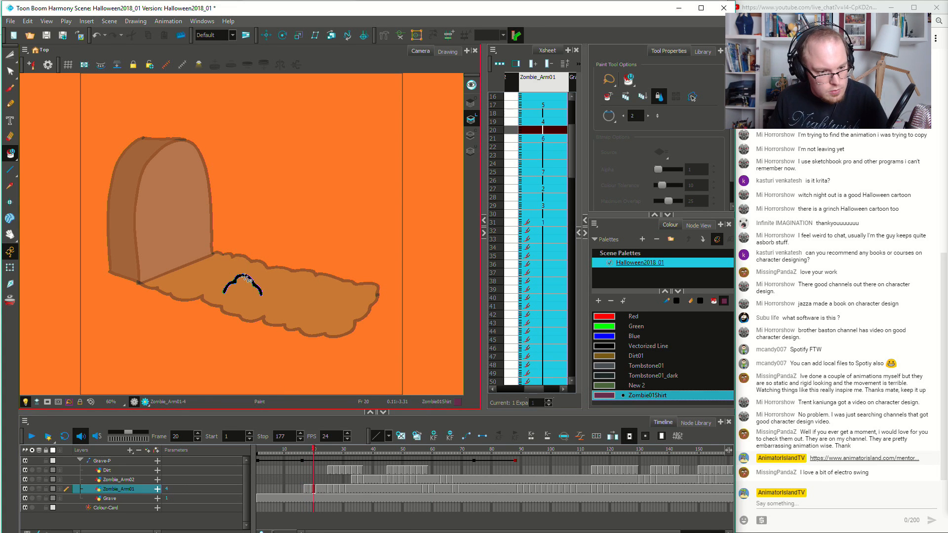
pyautogui.press('.')
pyautogui.click(242, 269)
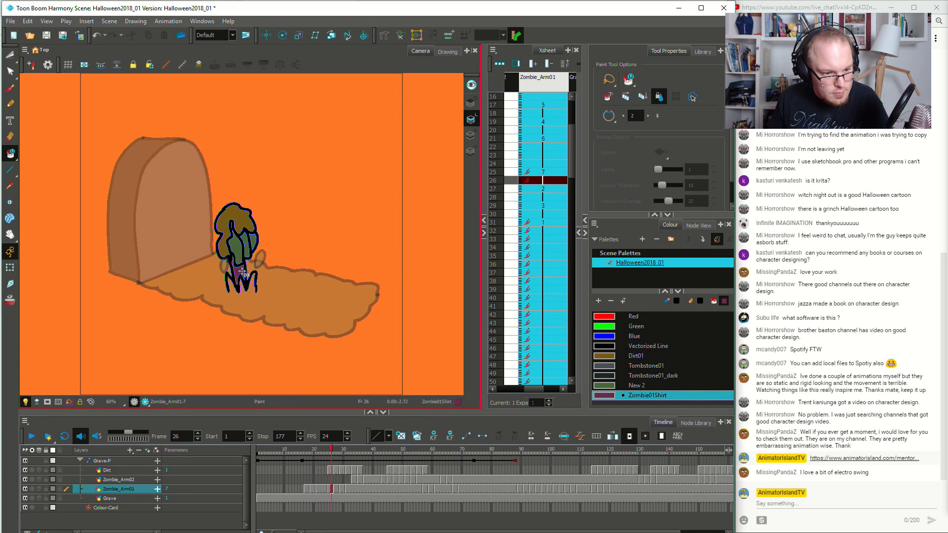
pyautogui.press('.')
pyautogui.click(241, 268)
pyautogui.press('.')
pyautogui.press('.')
pyautogui.click(242, 270)
pyautogui.press('.')
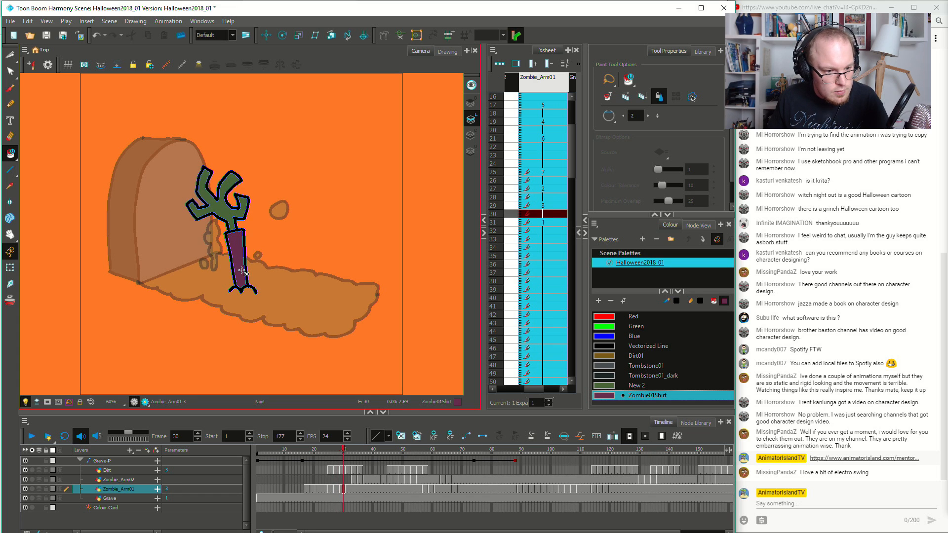
# Examine the Zombie_Arm01 drawings from frame 30 to 55 for sleeves that are still unpainted
pyautogui.press('.')
pyautogui.press('.')
pyautogui.press('.')
pyautogui.press('.')
pyautogui.press('.')
pyautogui.press('.')
pyautogui.press('.')
pyautogui.press('.')
pyautogui.press('.')
pyautogui.press('.')
pyautogui.press('.')
pyautogui.press('.')
pyautogui.press('.')
pyautogui.press('.')
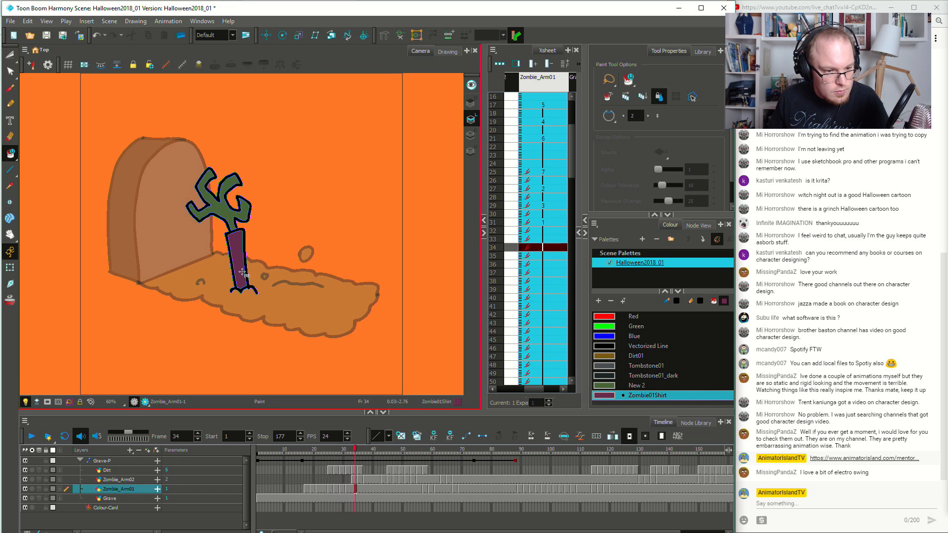
pyautogui.press('.')
pyautogui.press('.')
pyautogui.press('.')
pyautogui.press('.')
pyautogui.press('.')
pyautogui.press('.')
pyautogui.press('.')
pyautogui.press('.')
pyautogui.press('.')
pyautogui.press('.')
pyautogui.press('.')
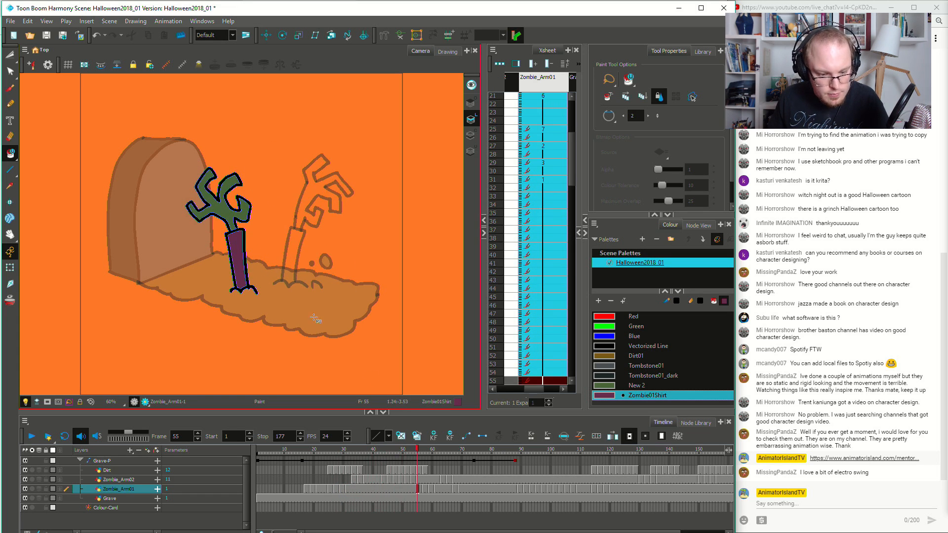
# Fill the emerging Zombie_Arm02 sleeve with Zombie01Shirt on the drawings at frames 45, 47, 49 and 51
pyautogui.click(378, 479)
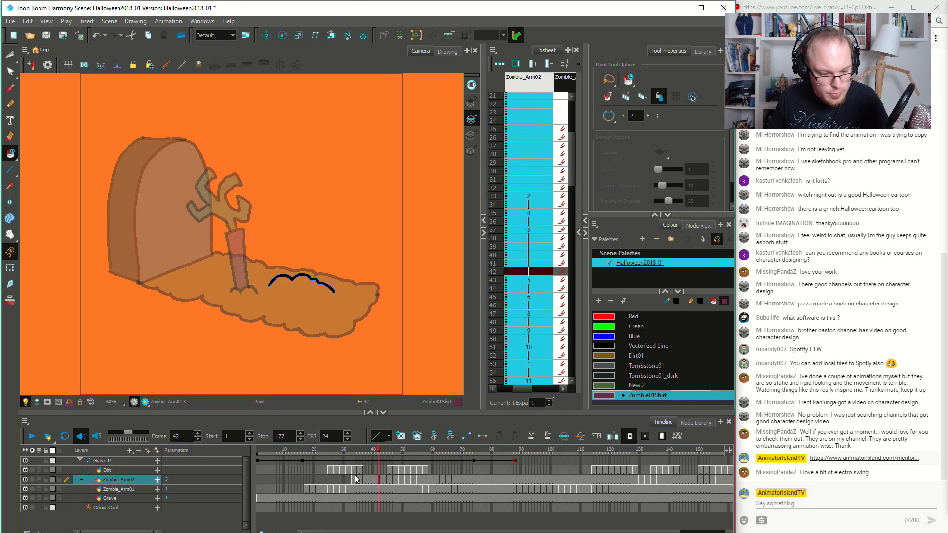
pyautogui.click(356, 483)
pyautogui.press('.')
pyautogui.press('.')
pyautogui.press('.')
pyautogui.press('.')
pyautogui.press('.')
pyautogui.press('.')
pyautogui.press('.')
pyautogui.press('.')
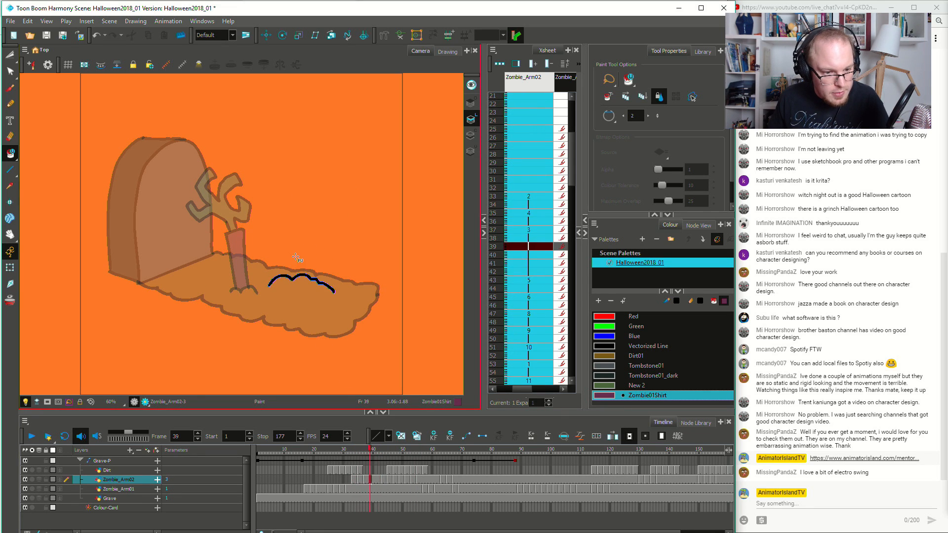
pyautogui.press('.')
pyautogui.press('.')
pyautogui.press('.')
pyautogui.click(285, 253)
pyautogui.press('.')
pyautogui.click(281, 247)
pyautogui.press('.')
pyautogui.click(279, 243)
pyautogui.press('.')
pyautogui.click(278, 241)
pyautogui.press('.')
pyautogui.click(278, 242)
pyautogui.press('.')
pyautogui.click(281, 243)
pyautogui.press('.')
pyautogui.click(289, 244)
pyautogui.press('.')
pyautogui.click(293, 245)
pyautogui.press('.')
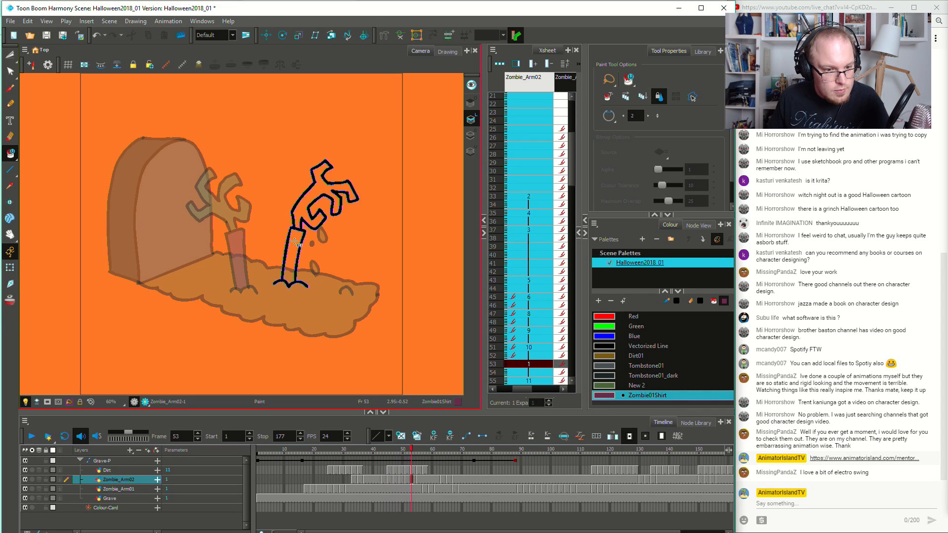
# Fill the upright Zombie_Arm02 sleeve with Zombie01Shirt on the drawings at frames 53 and 55
pyautogui.click(295, 242)
pyautogui.press('.')
pyautogui.press('.')
pyautogui.click(295, 242)
pyautogui.press('.')
pyautogui.press('.')
pyautogui.press('.')
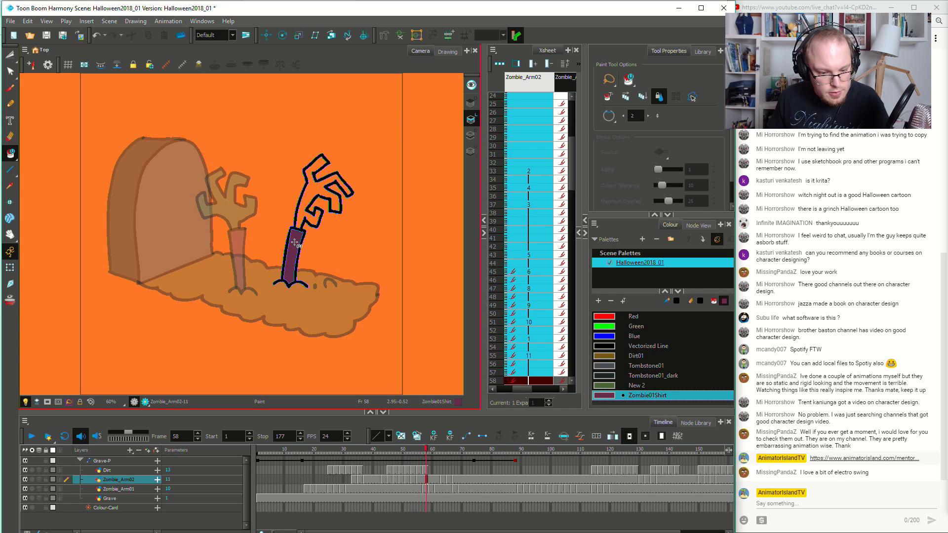
pyautogui.press('.')
pyautogui.press('.')
pyautogui.press('.')
pyautogui.press('.')
# Fill the Zombie_Arm01 sleeve with Zombie01Shirt on the drawing at frame 61
pyautogui.click(420, 490)
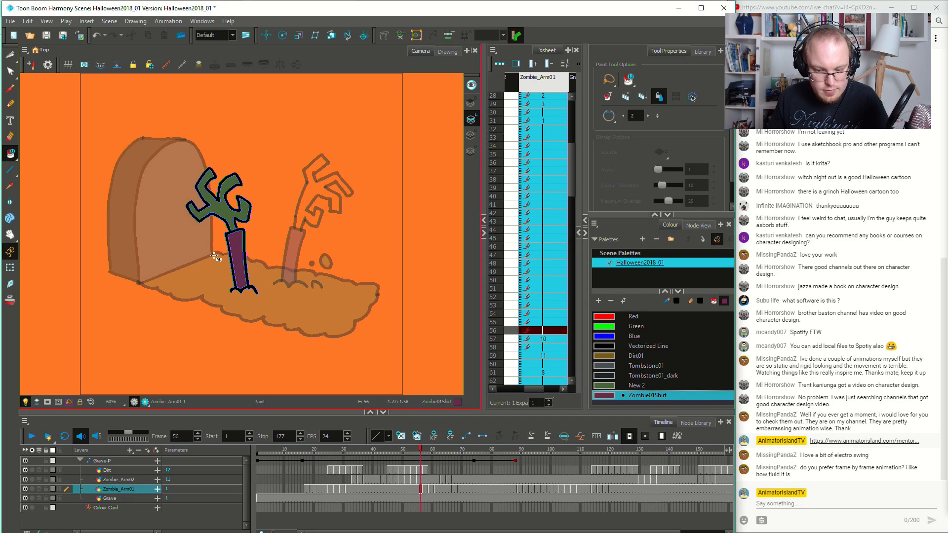
pyautogui.press('.')
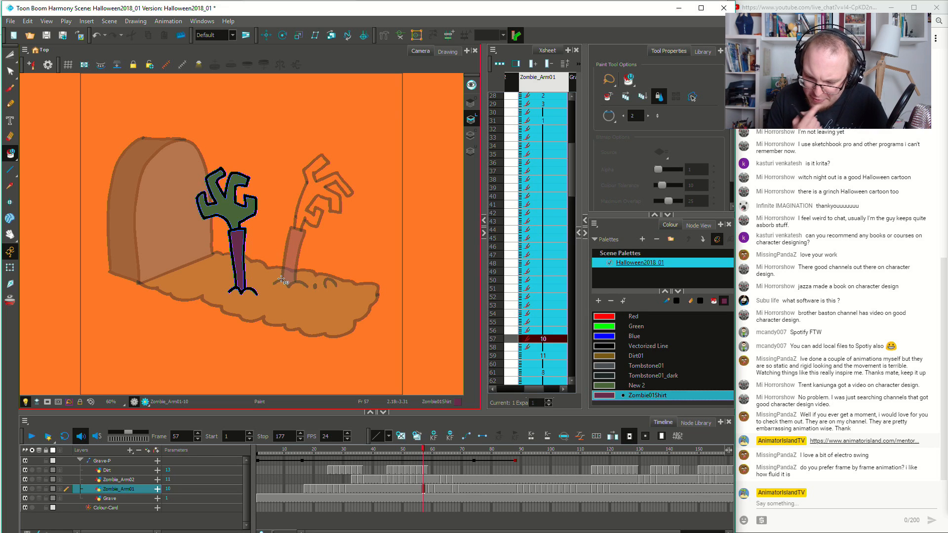
pyautogui.press('.')
pyautogui.press('.')
pyautogui.press('.')
pyautogui.press(',')
pyautogui.press('.')
pyautogui.press('.')
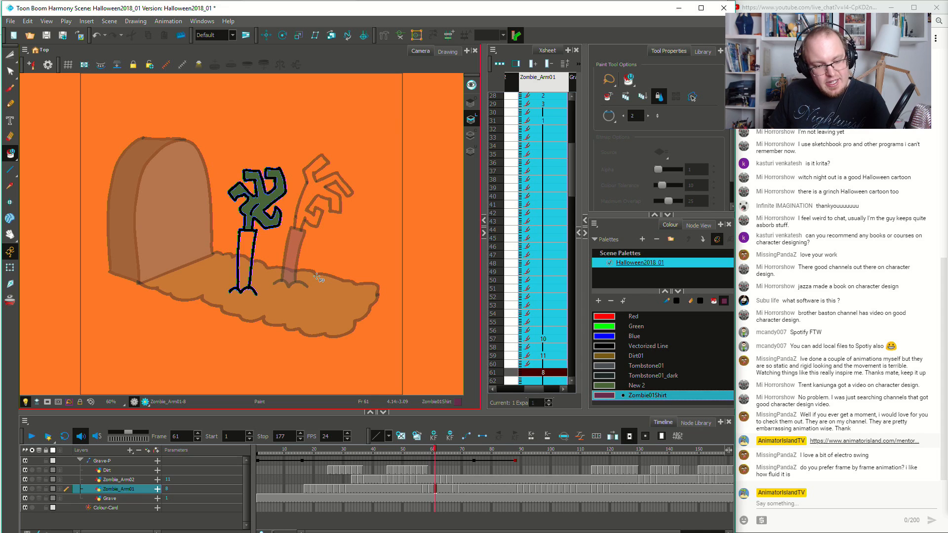
pyautogui.click(249, 262)
# Fill the sleeve of the slammed-down Zombie_Arm01 with Zombie01Shirt on the drawing at frame 67
pyautogui.press('.')
pyautogui.press('.')
pyautogui.press('.')
pyautogui.press('.')
pyautogui.press('.')
pyautogui.press('.')
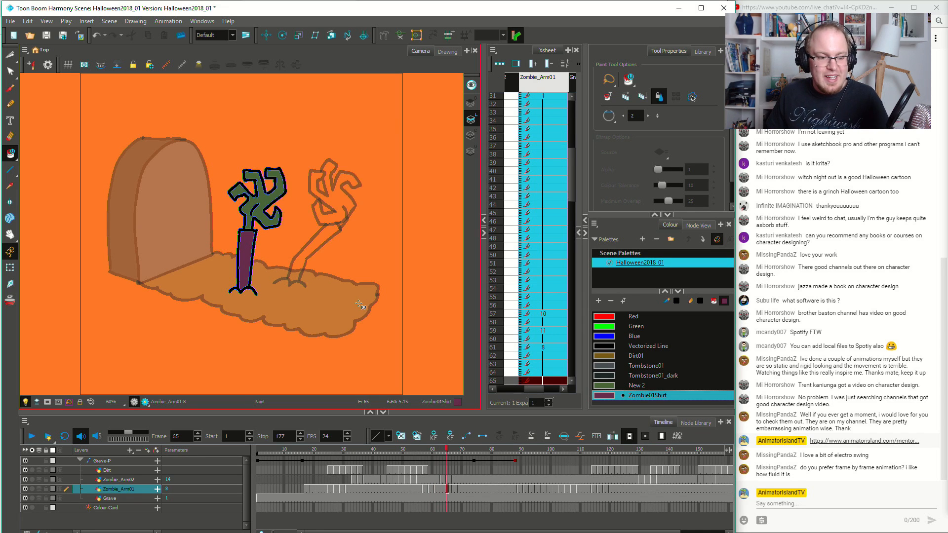
pyautogui.click(224, 287)
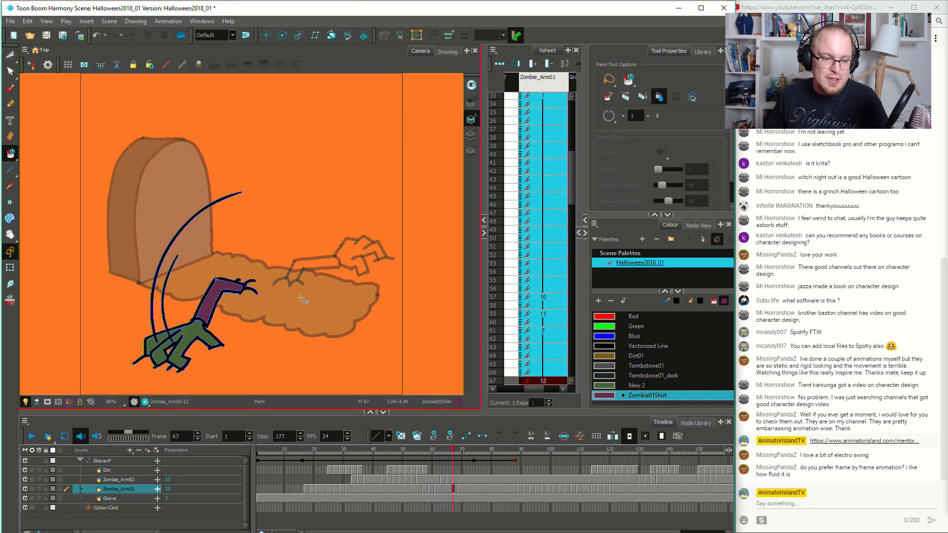
# Examine the Zombie_Arm01 drawings between frames 67 and 62 to check the sleeve fills
pyautogui.press(',')
pyautogui.press(',')
pyautogui.press(',')
pyautogui.press(',')
pyautogui.press(',')
pyautogui.press(',')
pyautogui.press('.')
pyautogui.press('.')
pyautogui.press('.')
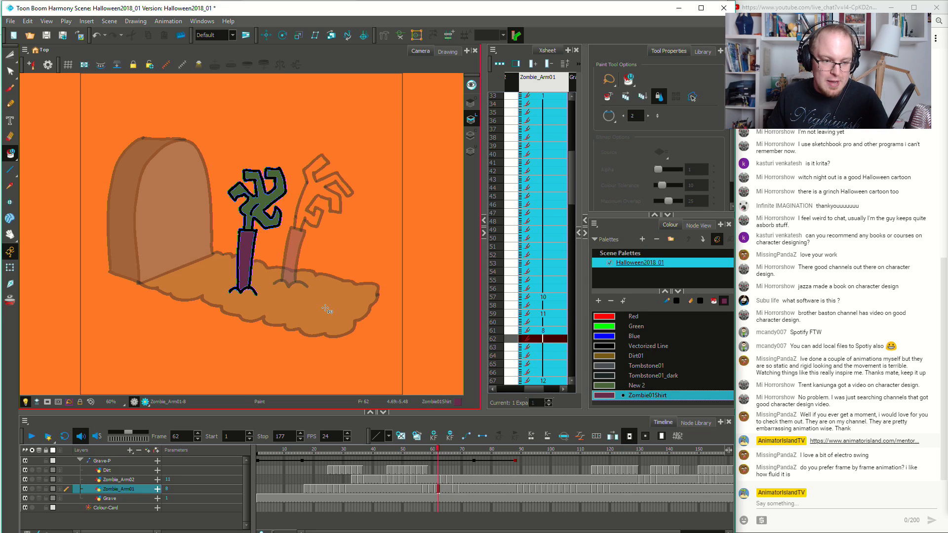
# Fill the Zombie_Arm02 sleeve with Zombie01Shirt on the drawing at frame 64
pyautogui.click(445, 480)
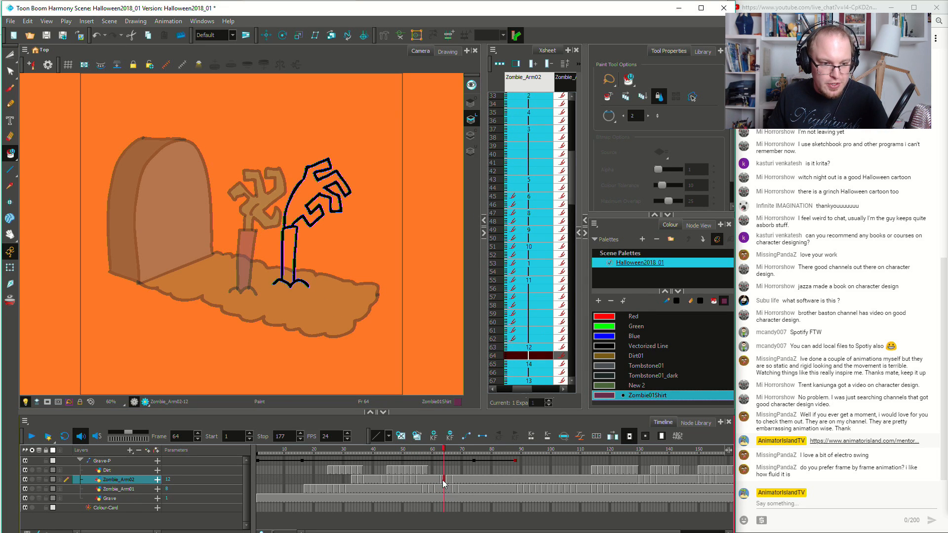
pyautogui.click(295, 244)
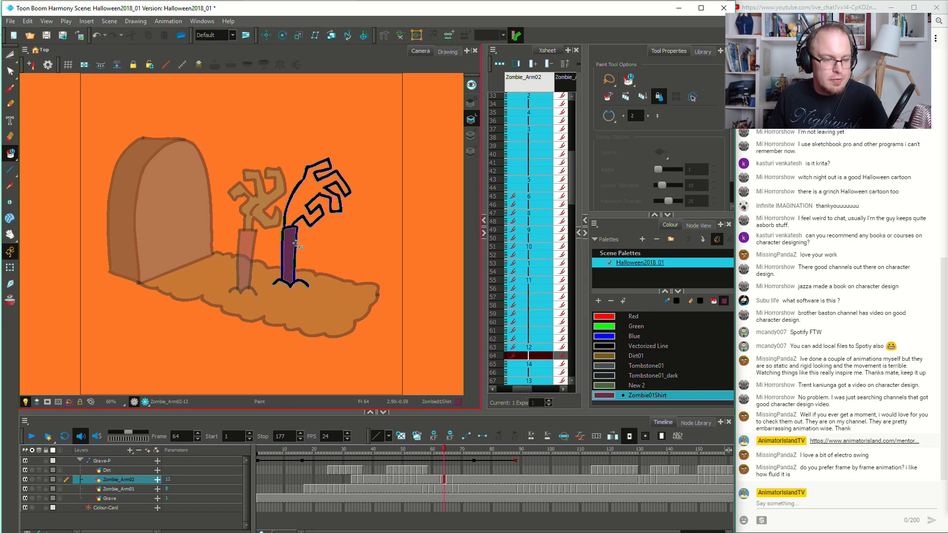
# Fill the Zombie_Arm02 sleeve with Zombie01Shirt on the drawings at frames 65 and 67
pyautogui.press('.')
pyautogui.click(322, 241)
pyautogui.press('.')
pyautogui.press('.')
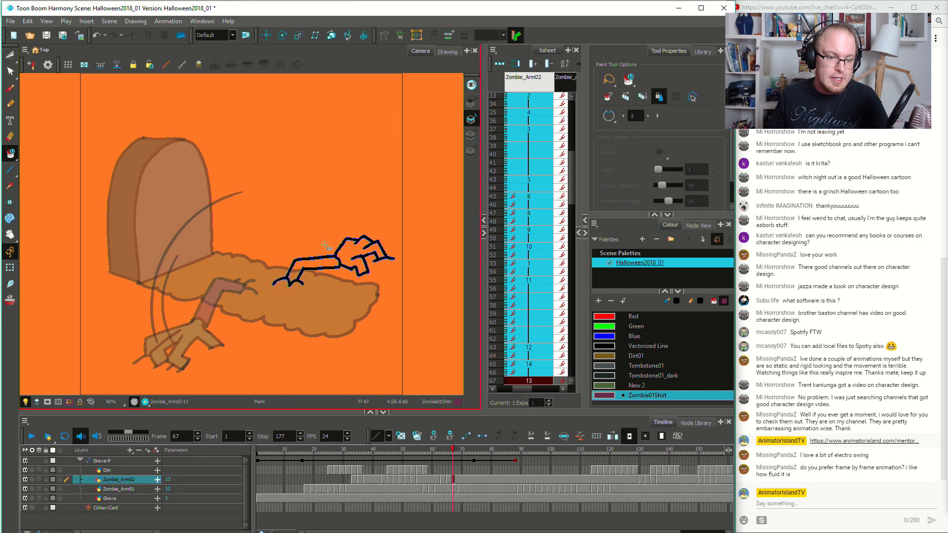
pyautogui.click(320, 260)
pyautogui.press('.')
pyautogui.press('.')
pyautogui.press('.')
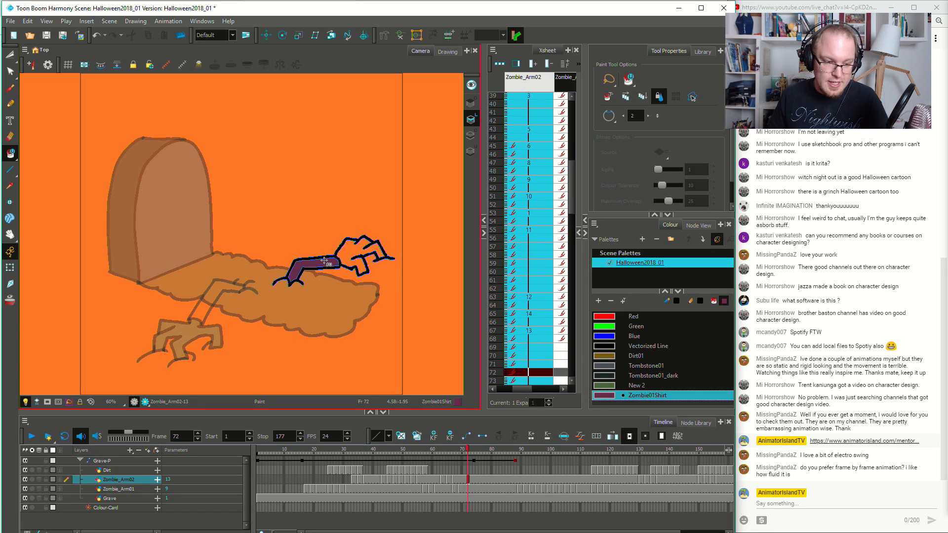
# Examine the zombie arm and dirt drawings between frames 72 and 49 to check which areas still need colour
pyautogui.click(447, 482)
pyautogui.press(',')
pyautogui.press(',')
pyautogui.press(',')
pyautogui.press('.')
pyautogui.press('.')
pyautogui.press(',')
pyautogui.press(',')
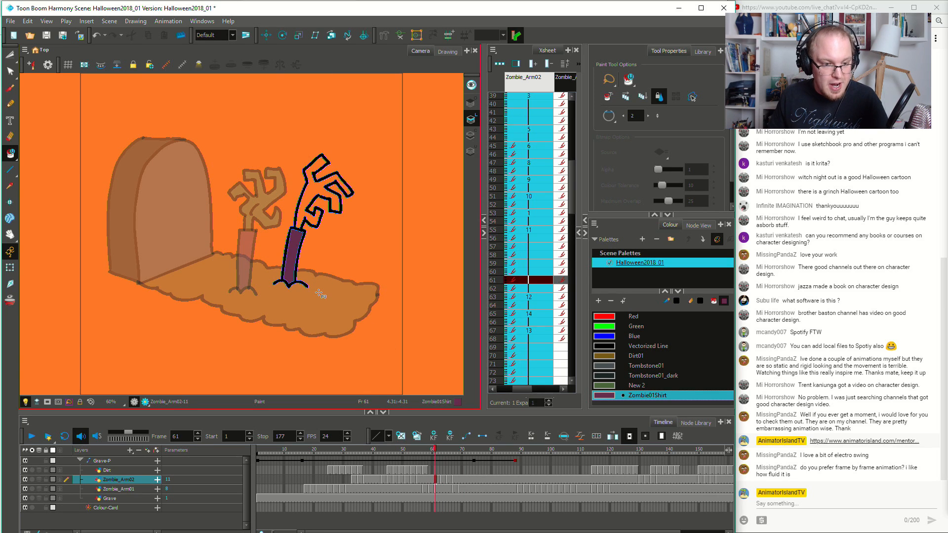
pyautogui.press(',')
pyautogui.press(',')
pyautogui.press(',')
pyautogui.click(427, 469)
pyautogui.click(433, 488)
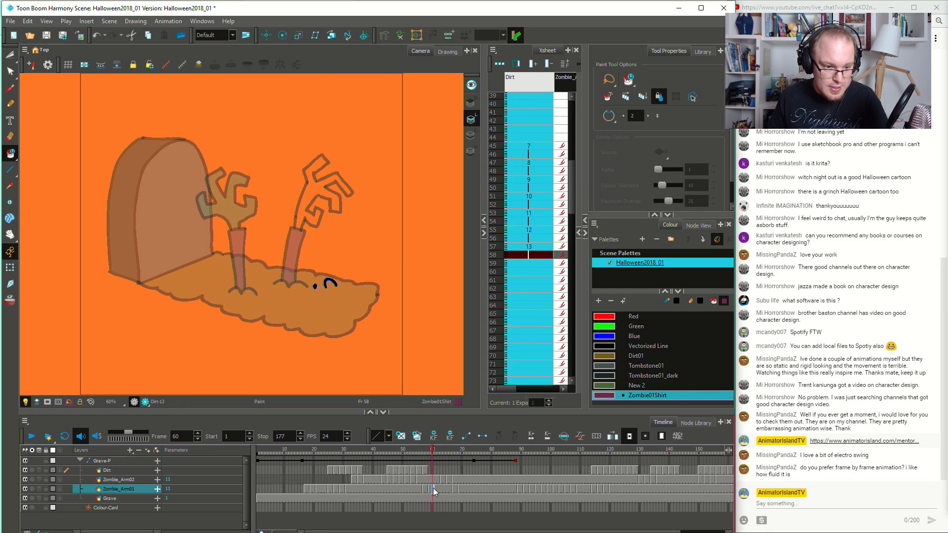
pyautogui.click(425, 470)
pyautogui.click(418, 471)
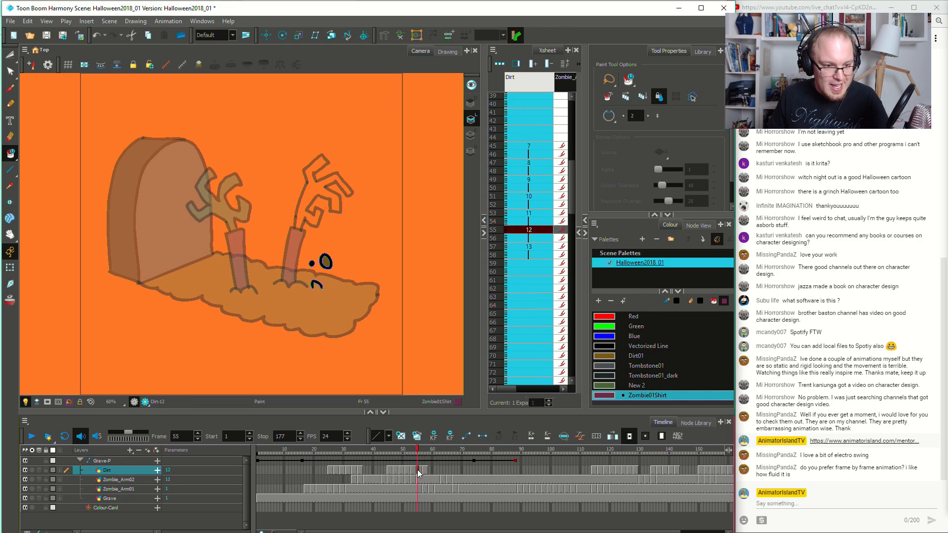
pyautogui.click(401, 473)
pyautogui.press('.')
pyautogui.press(',')
pyautogui.press(',')
# Fill the Zombie_Arm02 hand with the green New 2 colour on the drawings between frames 45 and 50
pyautogui.click(624, 386)
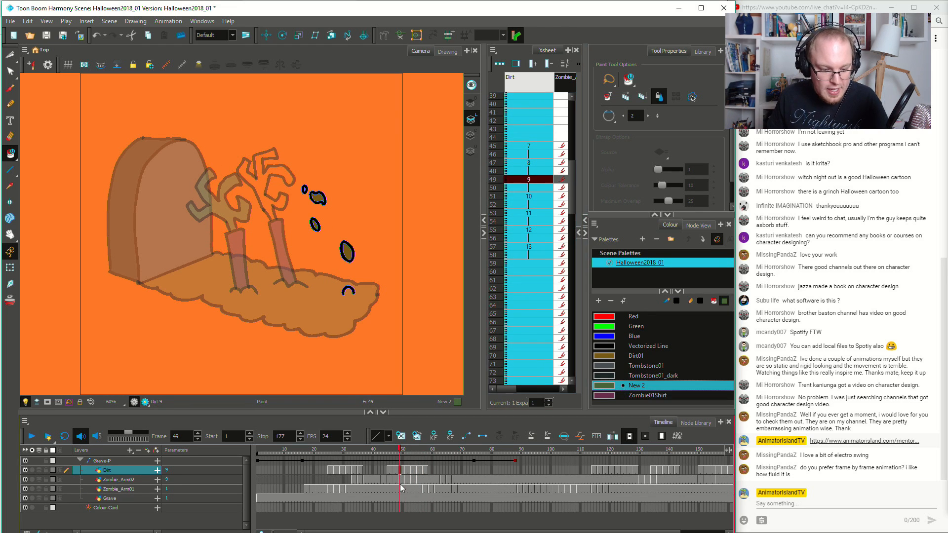
pyautogui.click(381, 480)
pyautogui.press('.')
pyautogui.press('.')
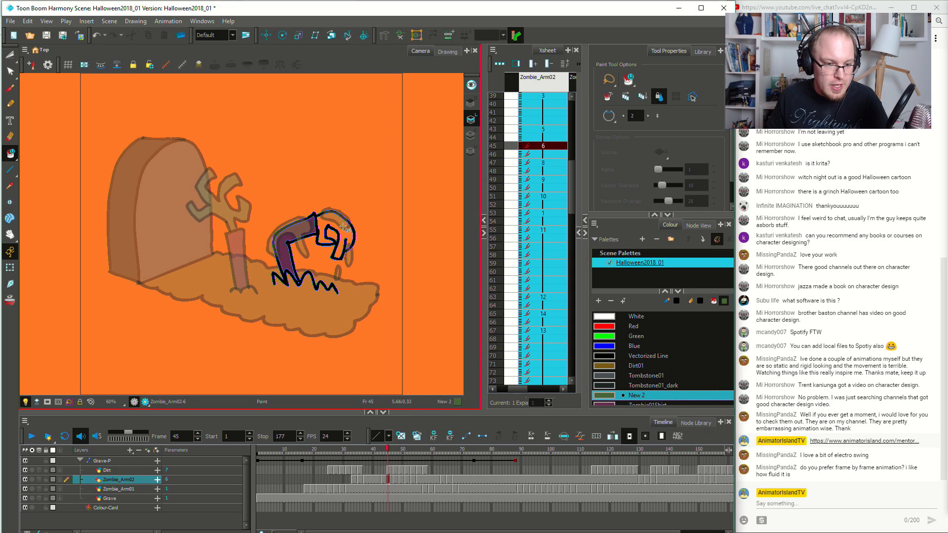
pyautogui.press('.')
pyautogui.press('.')
pyautogui.press('.')
pyautogui.press('.')
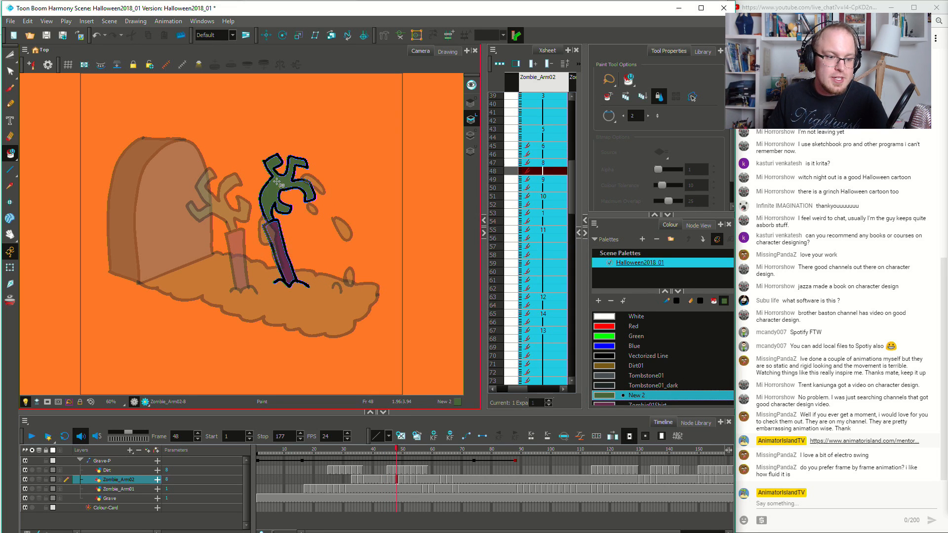
pyautogui.click(265, 191)
pyautogui.press('.')
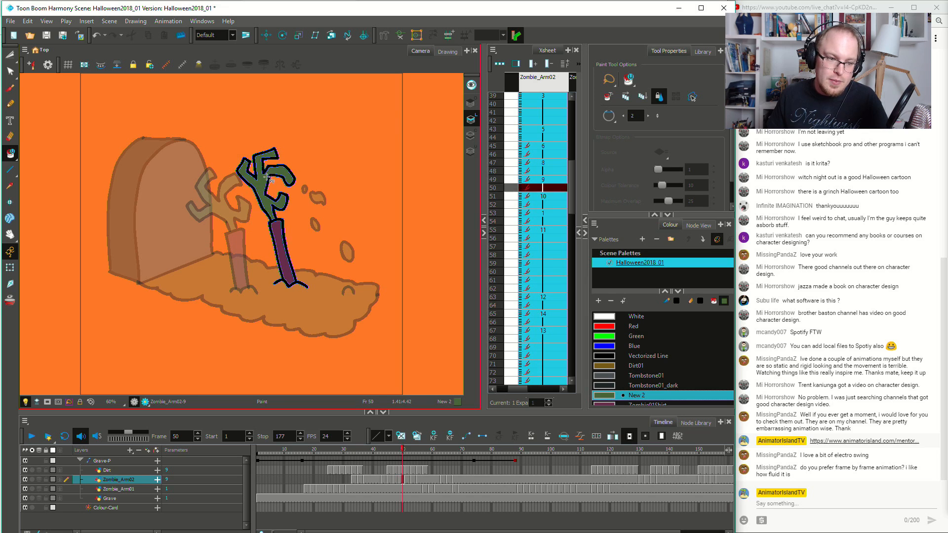
# Fill the Zombie_Arm02 hand with the green New 2 colour on the drawings at frames 51, 53 and 55
pyautogui.press('.')
pyautogui.click(283, 192)
pyautogui.press('.')
pyautogui.press('.')
pyautogui.click(309, 207)
pyautogui.press('.')
pyautogui.press('.')
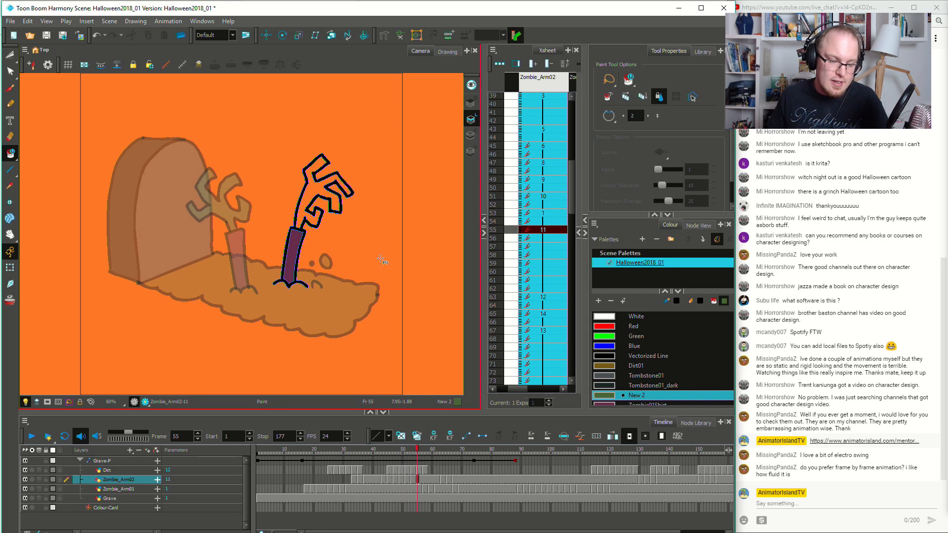
pyautogui.click(302, 207)
# Fill the Zombie_Arm02 hand with the green New 2 colour on the drawings at frames 63 and 65
pyautogui.press('.')
pyautogui.press('.')
pyautogui.press('.')
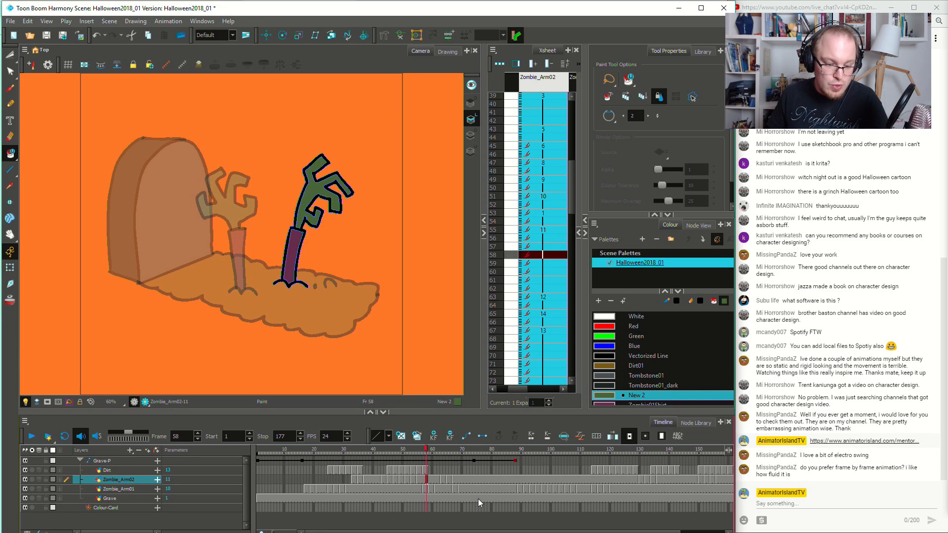
pyautogui.press('.')
pyautogui.press('.')
pyautogui.press('.')
pyautogui.press('.')
pyautogui.press('.')
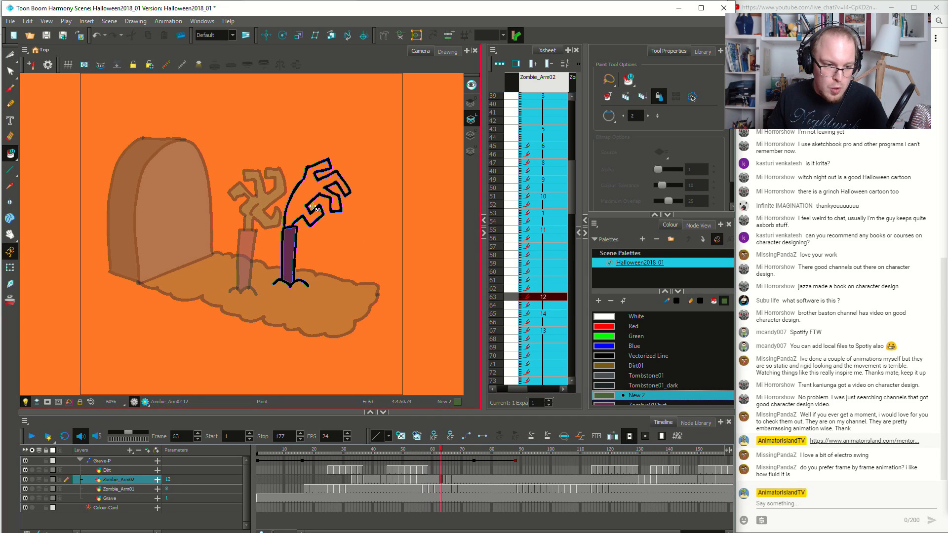
pyautogui.click(312, 207)
pyautogui.press('.')
pyautogui.press('.')
pyautogui.click(341, 203)
# Check the hand fill at frame 66 and fill the slammed-down Zombie_Arm02 hand with New 2 at frame 67
pyautogui.press('.')
pyautogui.press('.')
pyautogui.press(',')
pyautogui.scroll(2, 341, 221)
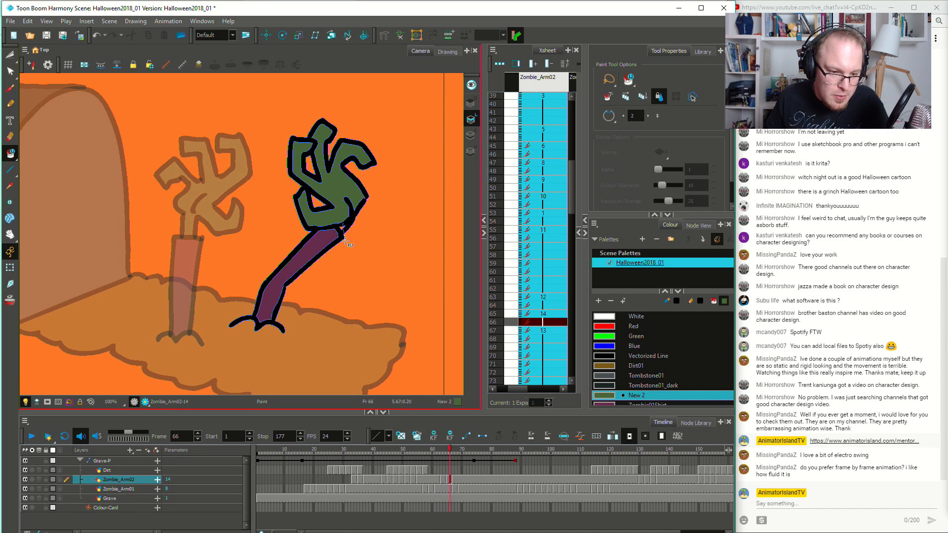
pyautogui.scroll(-2, 354, 257)
pyautogui.press('.')
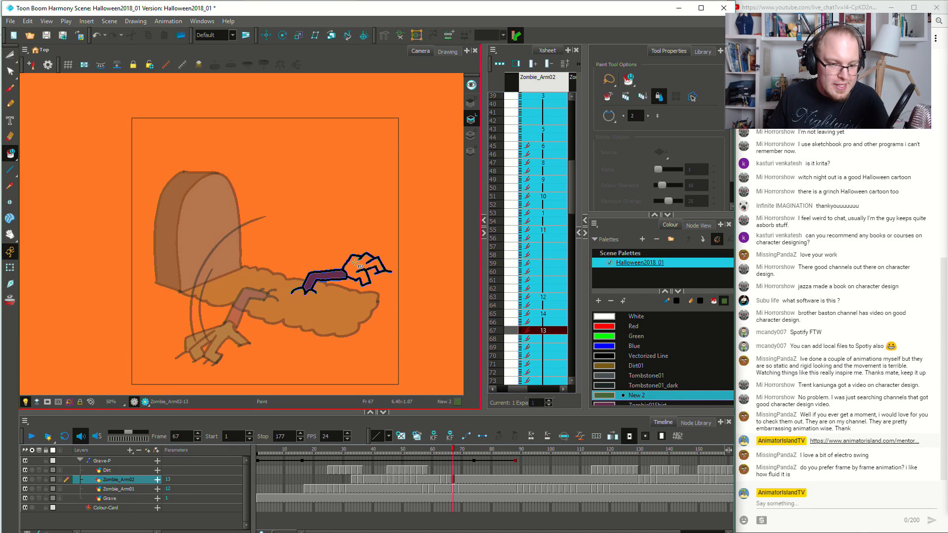
pyautogui.click(355, 262)
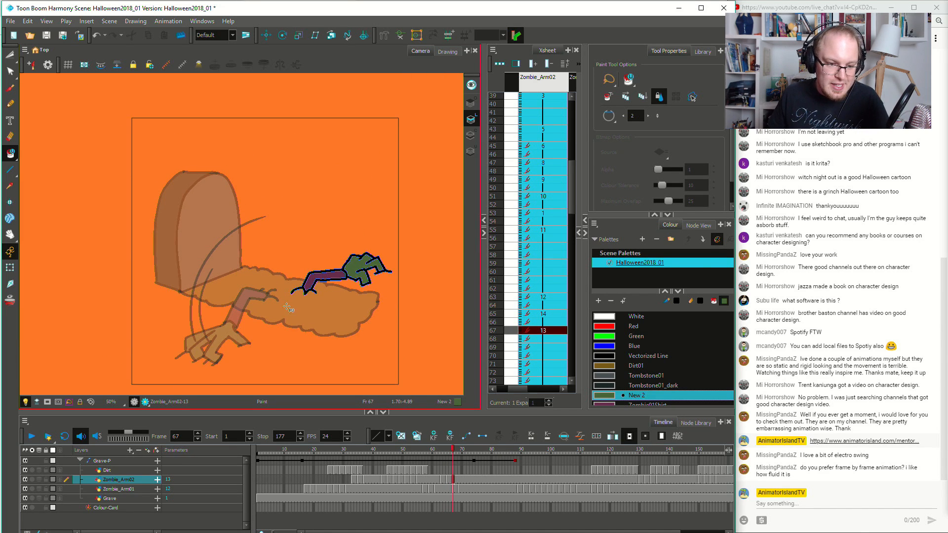
pyautogui.scroll(1, 289, 307)
pyautogui.press('.')
pyautogui.press('.')
pyautogui.press('.')
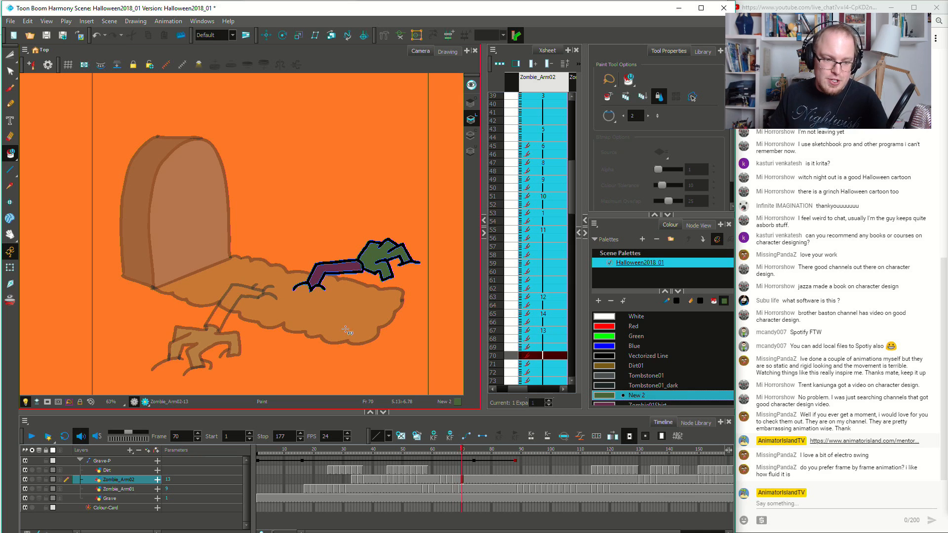
# Examine the Zombie_Arm02 drawings from frame 70 back to frame 61 to check the hand and sleeve fills
pyautogui.press(',')
pyautogui.press(',')
pyautogui.press(',')
pyautogui.press(',')
pyautogui.press(',')
pyautogui.press(',')
pyautogui.press(',')
pyautogui.press(',')
pyautogui.press(',')
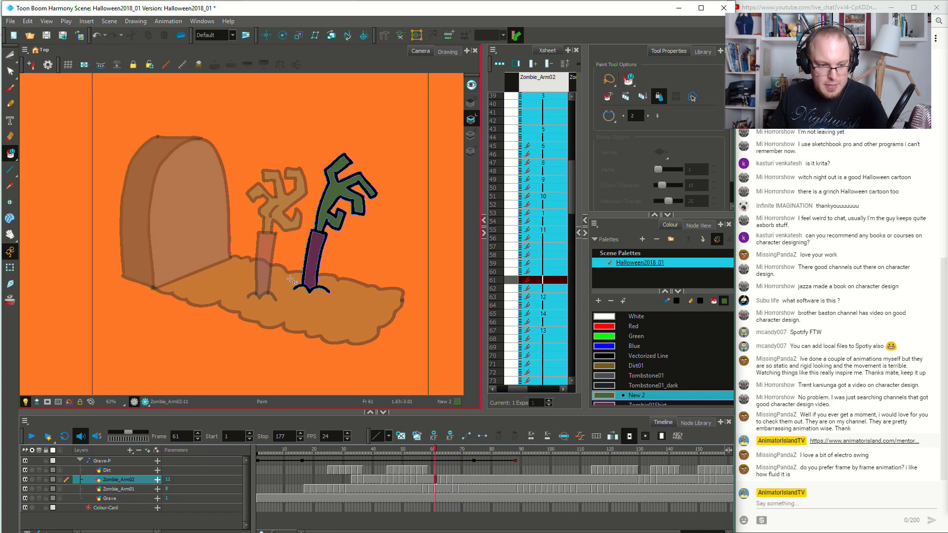
# Fill the Zombie_Arm01 sleeve with Zombie01Shirt on the drawing at frame 70
pyautogui.click(426, 488)
pyautogui.press('.')
pyautogui.press('.')
pyautogui.press('.')
pyautogui.press('.')
pyautogui.press('.')
pyautogui.press('.')
pyautogui.press('.')
pyautogui.press('.')
pyautogui.press('.')
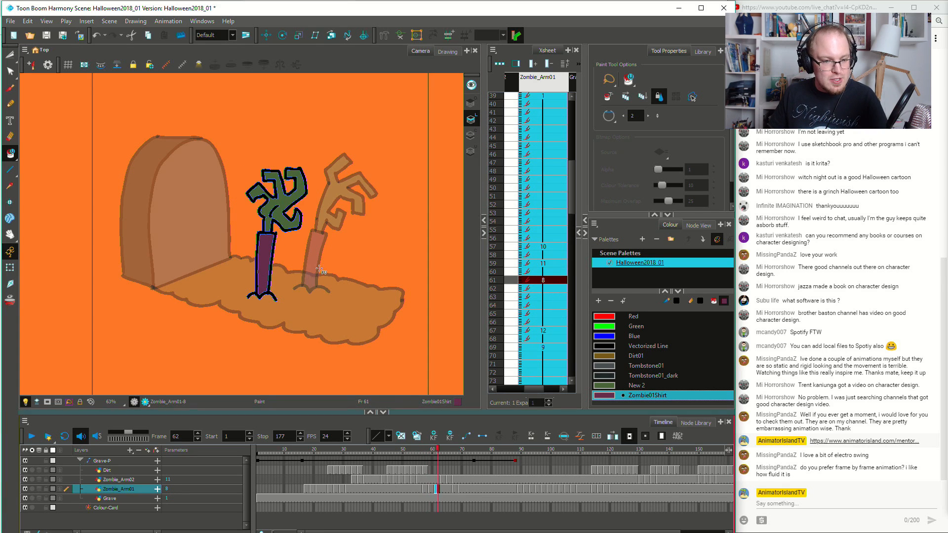
pyautogui.press('.')
pyautogui.press('.')
pyautogui.press('.')
pyautogui.press('.')
pyautogui.press('.')
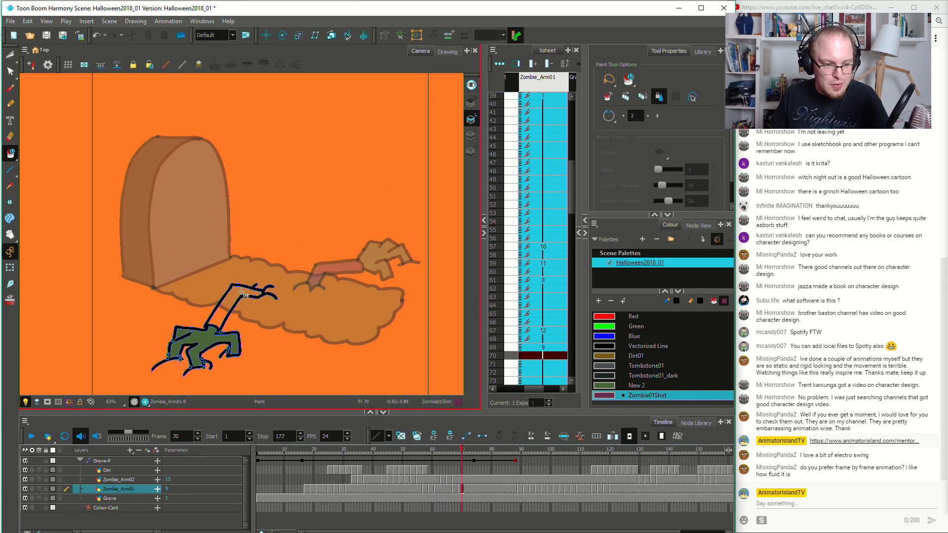
pyautogui.press('.')
pyautogui.press('.')
pyautogui.press('.')
pyautogui.press('.')
pyautogui.press('.')
pyautogui.press('.')
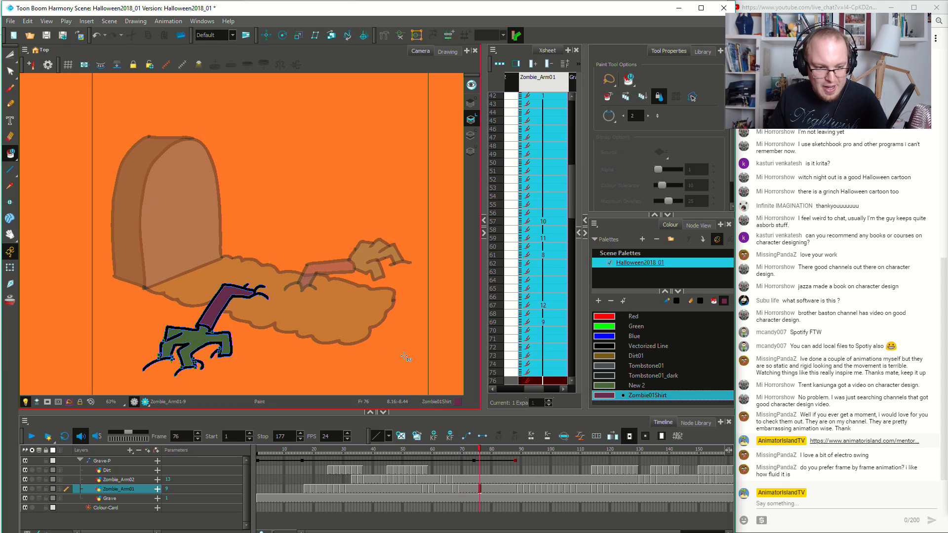
# Play the scene from frame 1 to review the coloured arms and the move to the square grave
pyautogui.moveTo(296, 446); pyautogui.dragTo(244, 451)
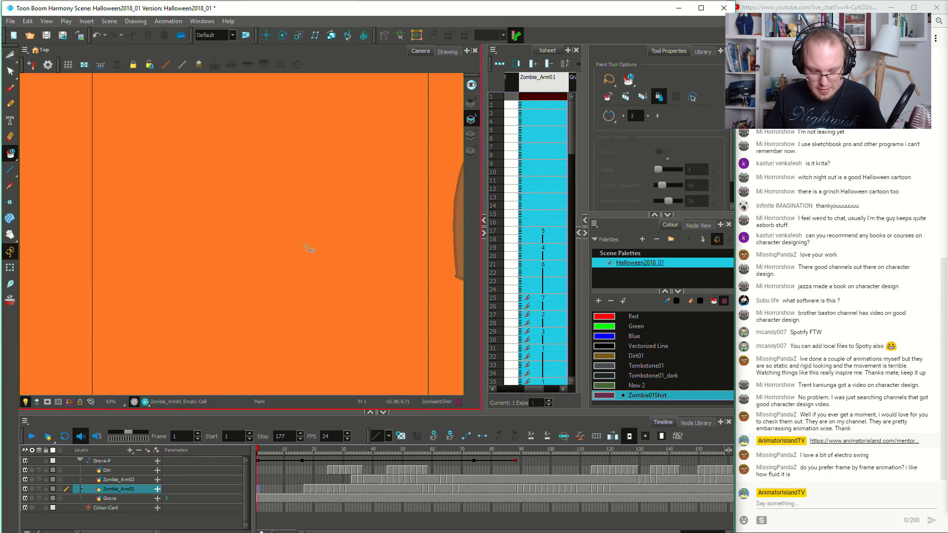
pyautogui.hotkey('shift', 'm')
pyautogui.press('Return')
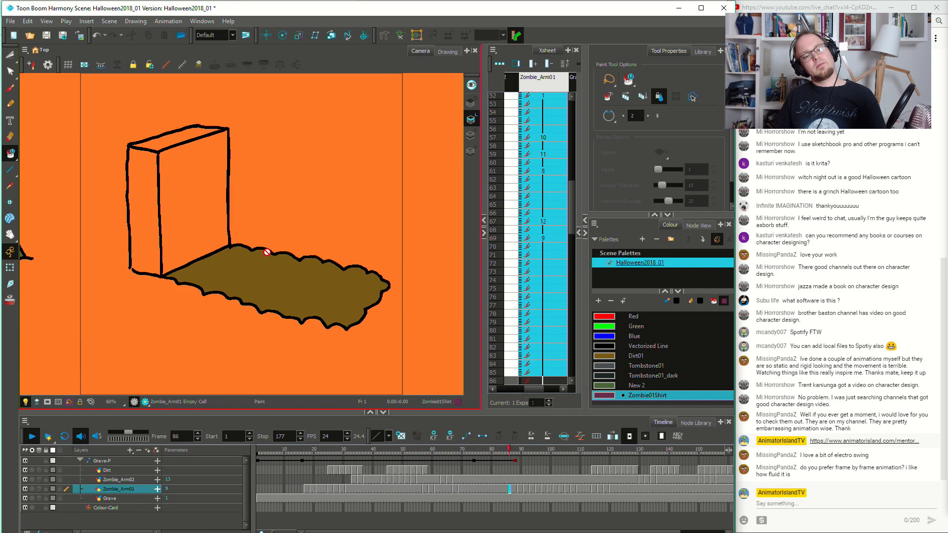
pyautogui.hotkey('shift', 'Return')
pyautogui.moveTo(335, 450); pyautogui.dragTo(103, 460)
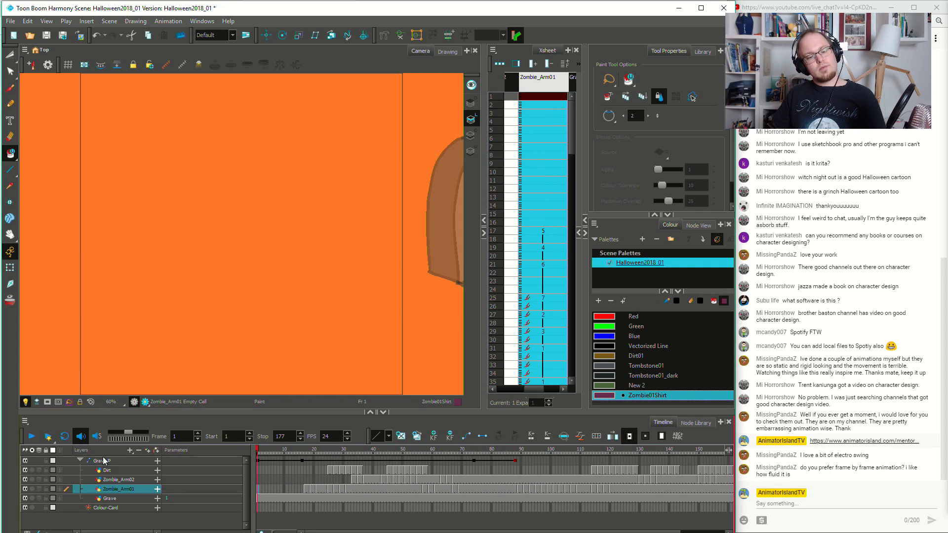
pyautogui.hotkey('shift', 'Return')
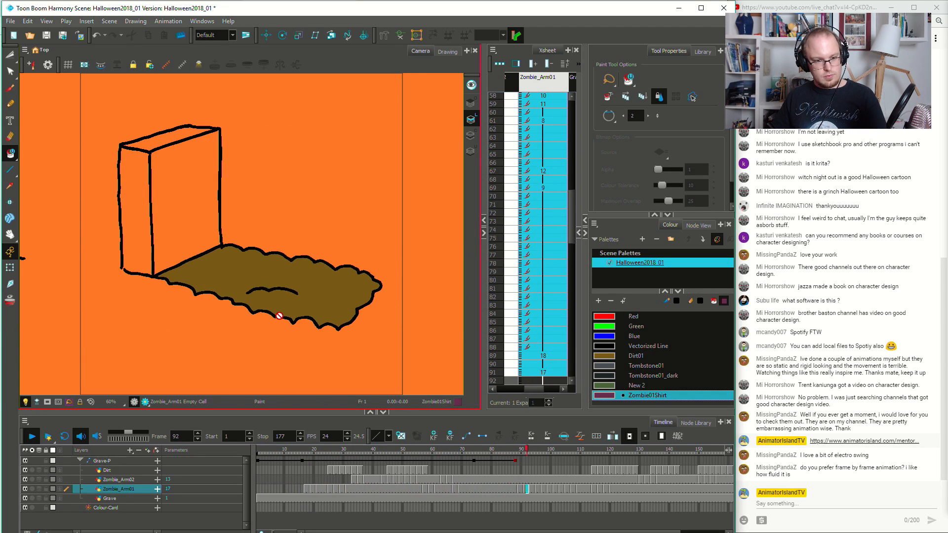
pyautogui.hotkey('shift', 'Return')
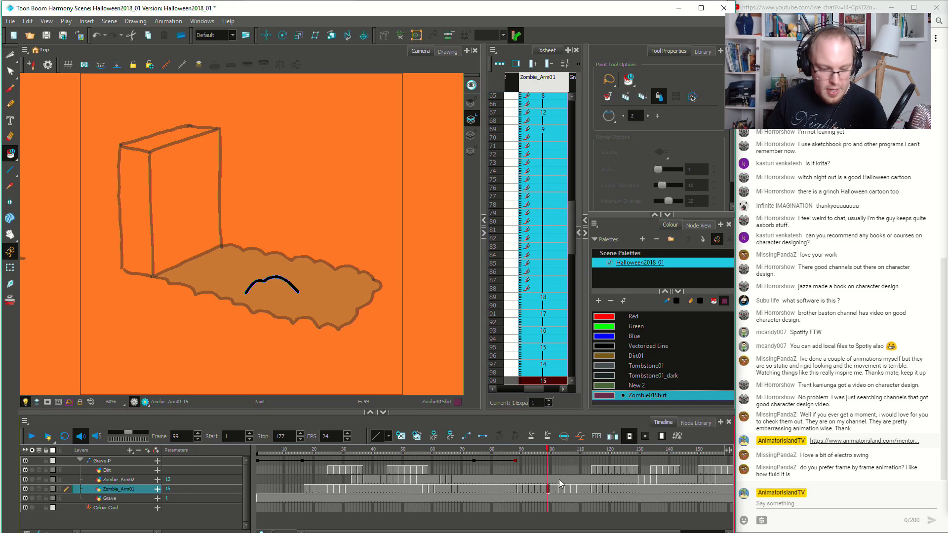
# Select the Grave drawing at frame 101 and duplicate the Tombstone01 colour in the Halloween2018_01 palette
pyautogui.click(553, 499)
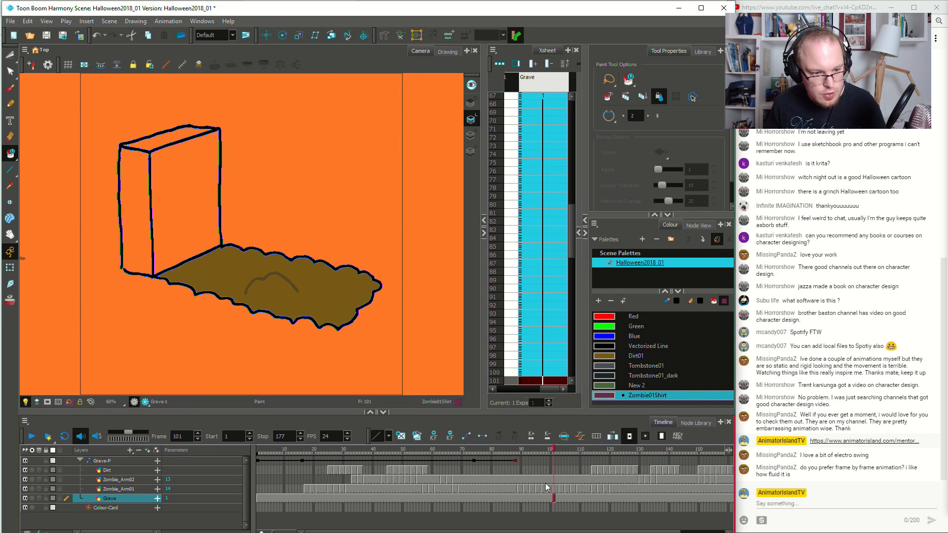
pyautogui.click(640, 366)
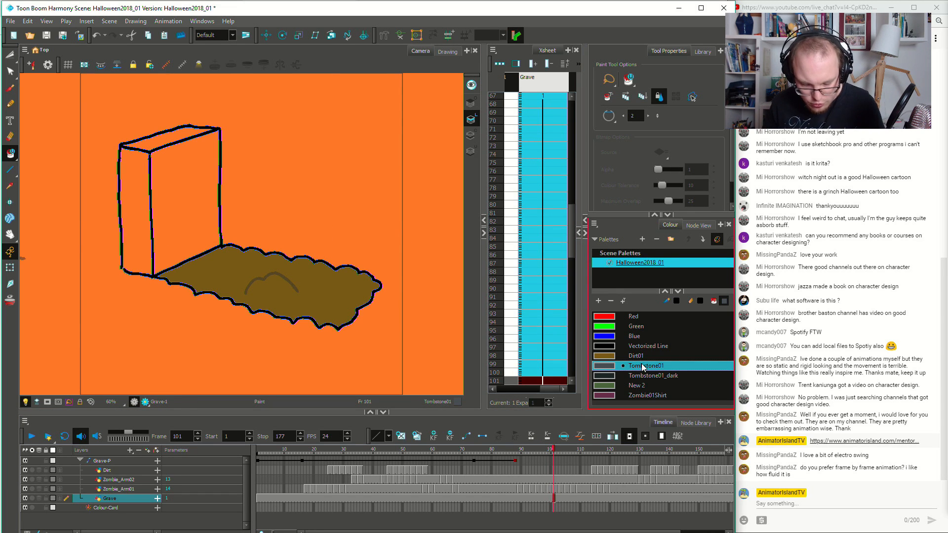
pyautogui.hotkey('ctrl', 'v')
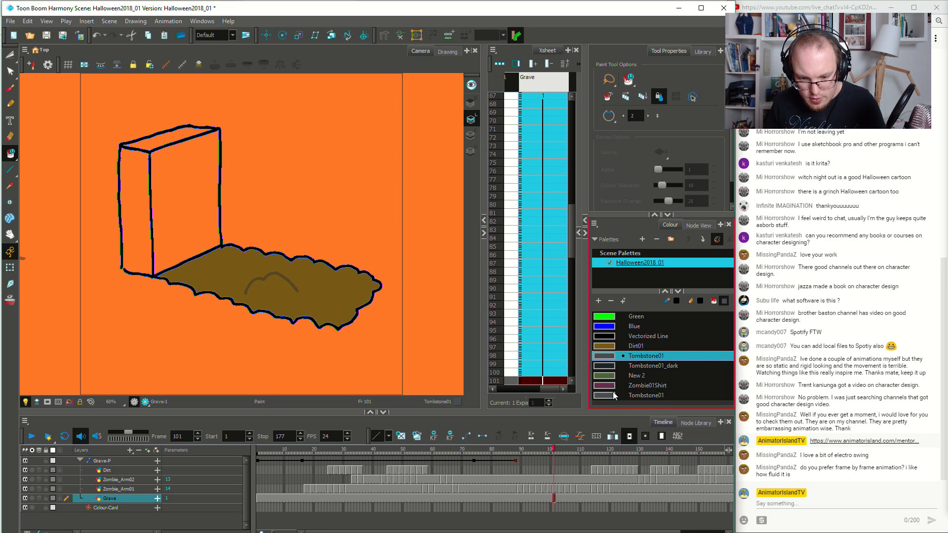
# Change the copied Tombstone01 colour to H 153, S 32, V 37 and fill the square tombstone's front and top with it
pyautogui.doubleClick(612, 395)
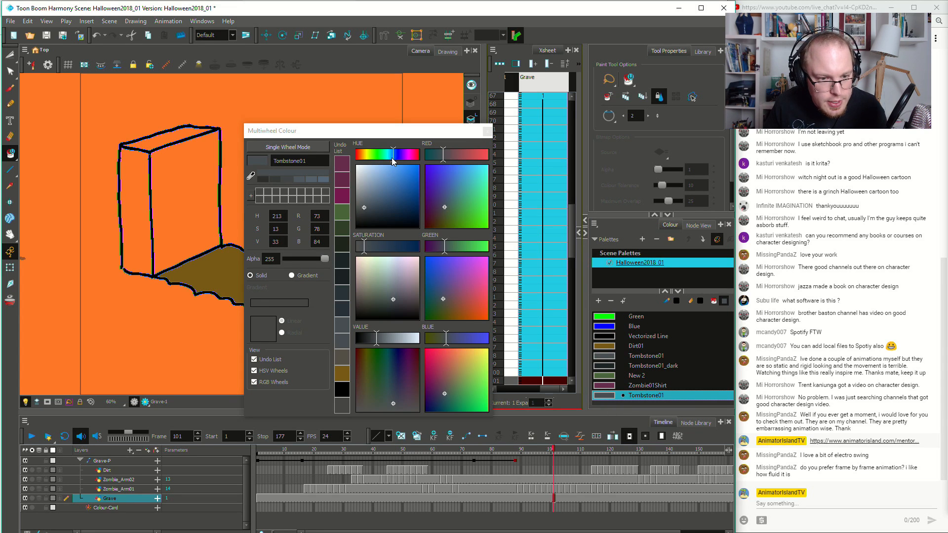
pyautogui.moveTo(393, 159); pyautogui.dragTo(383, 159)
pyautogui.click(369, 209)
pyautogui.moveTo(369, 210); pyautogui.dragTo(376, 204)
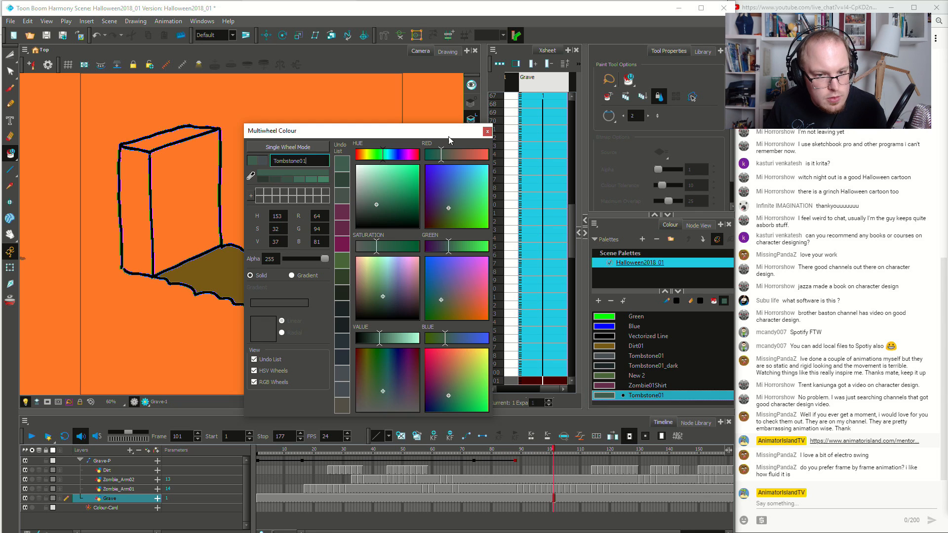
pyautogui.click(488, 132)
pyautogui.click(181, 197)
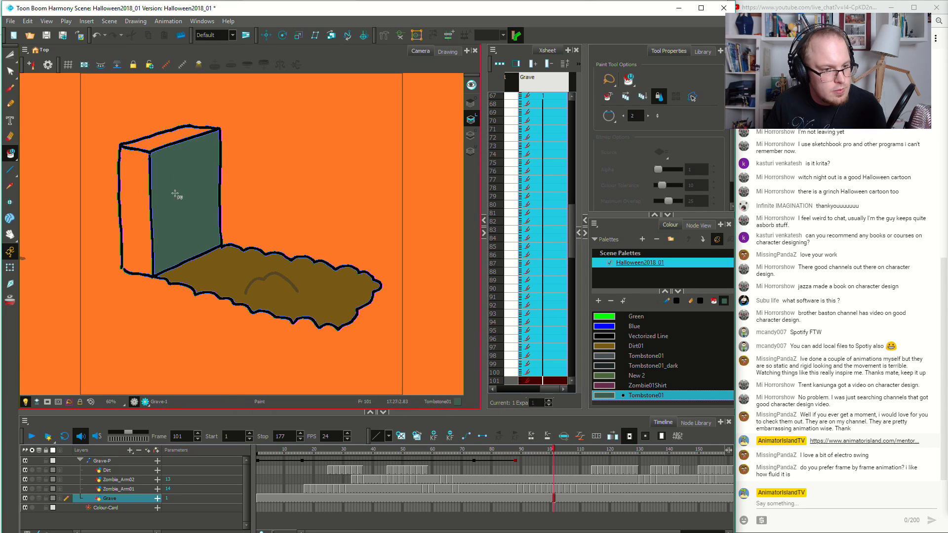
pyautogui.click(175, 141)
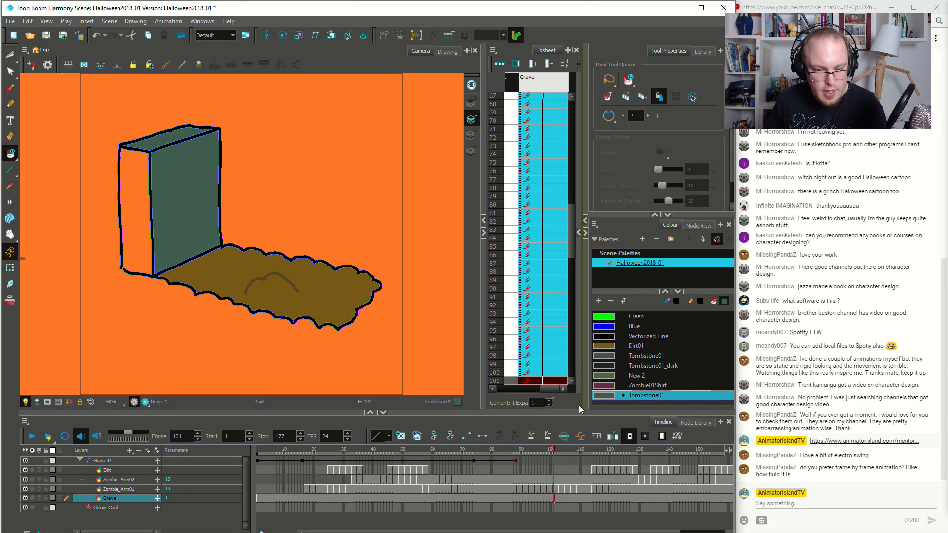
# Mute the copied Tombstone01 colour to H 153, S 15, V 38
pyautogui.doubleClick(614, 398)
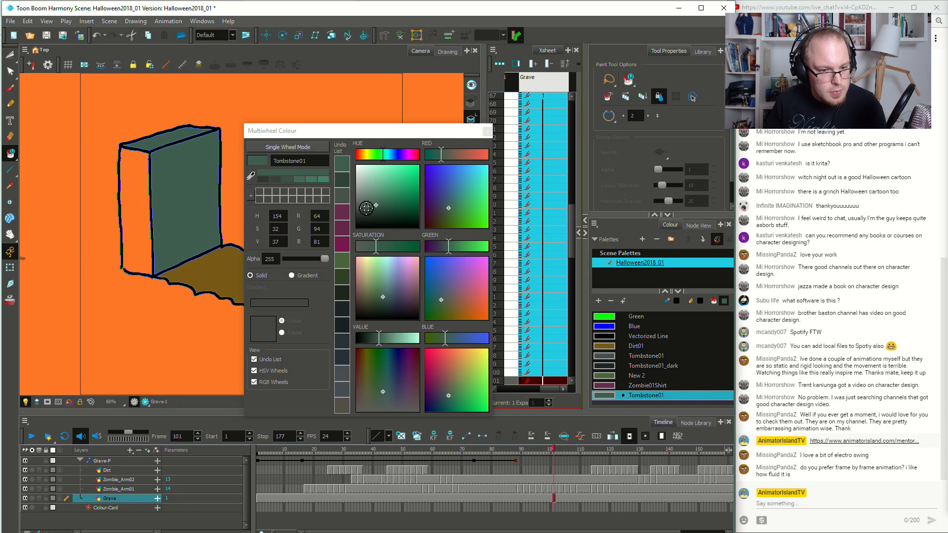
pyautogui.click(372, 210)
pyautogui.moveTo(372, 211); pyautogui.dragTo(369, 207)
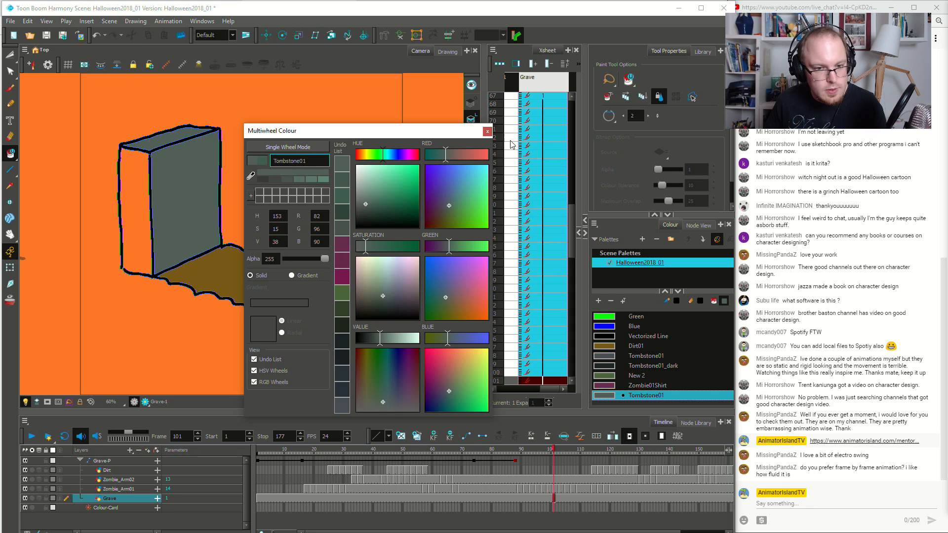
pyautogui.click(487, 132)
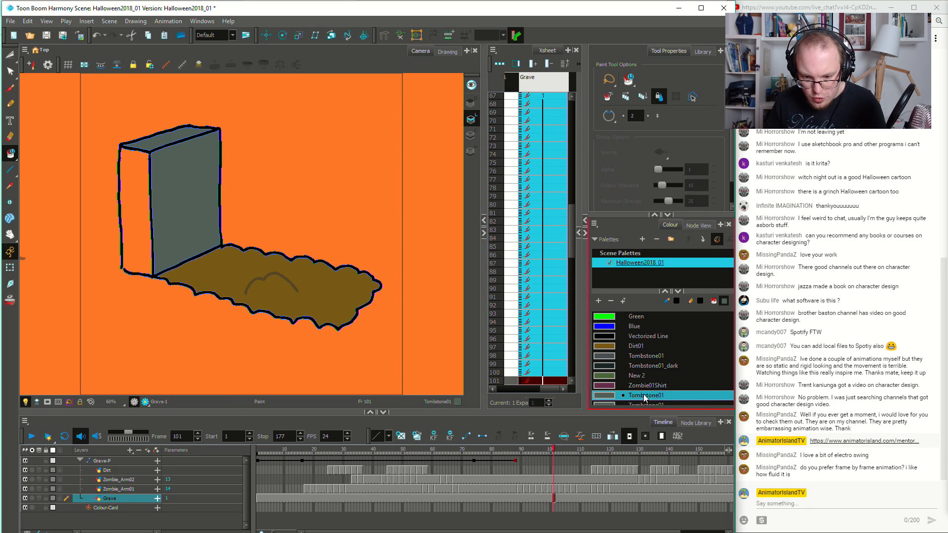
# Rename the two copied Tombstone01 swatches in the Halloween2018_01 palette as Tombstone02 and Tombstone02_dark
pyautogui.doubleClick(645, 395)
pyautogui.click(676, 389)
pyautogui.write('2')
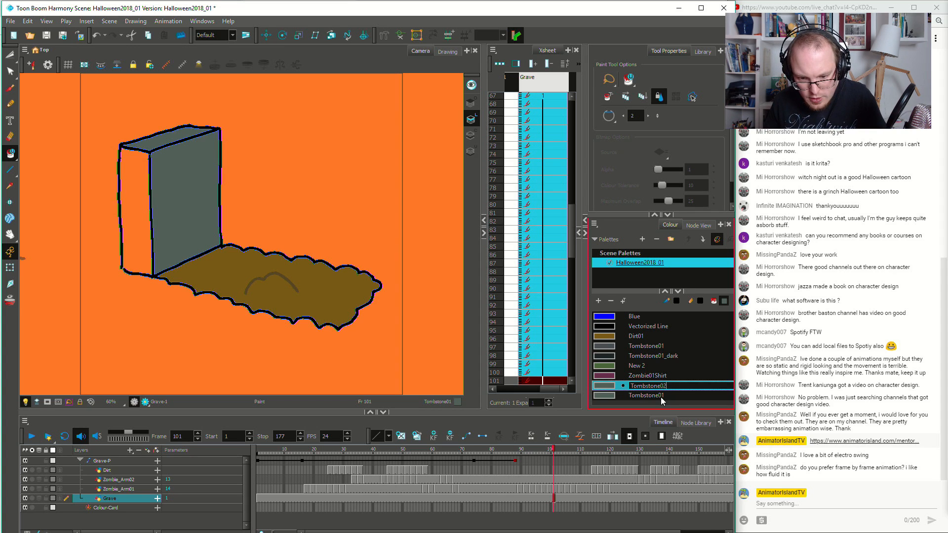
pyautogui.doubleClick(661, 397)
pyautogui.click(669, 396)
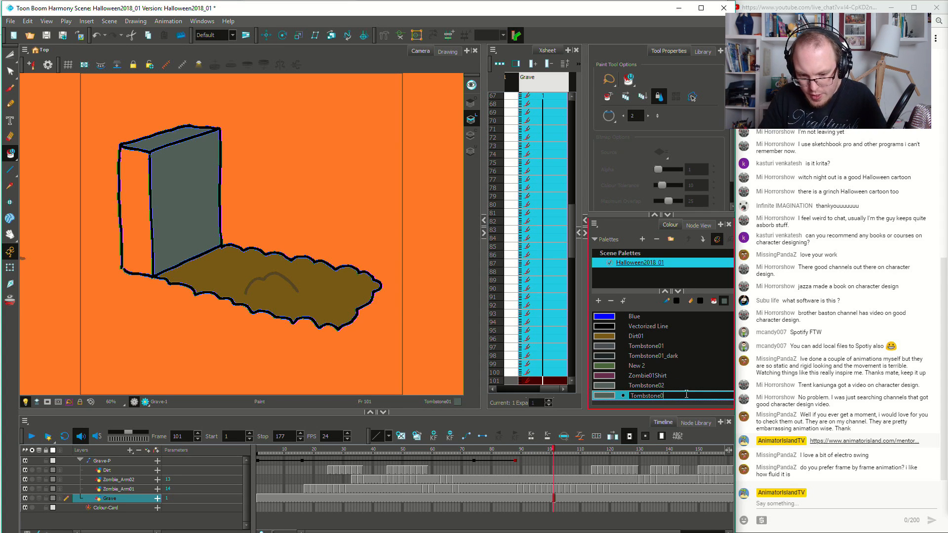
pyautogui.write('_dark')
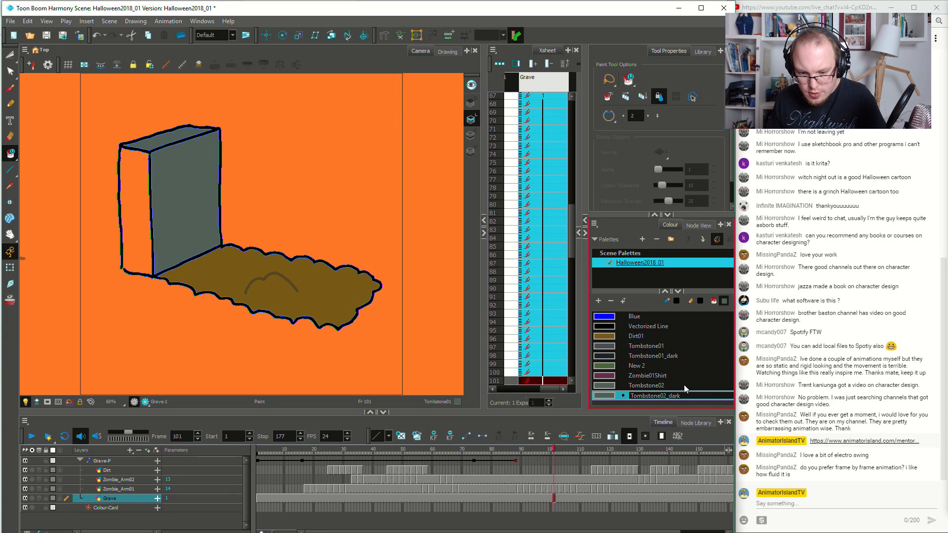
pyautogui.press('Return')
# Change the Tombstone02_dark colour to H 176, S 18, V 19 and fill the square tombstone's narrow side with it
pyautogui.doubleClick(611, 397)
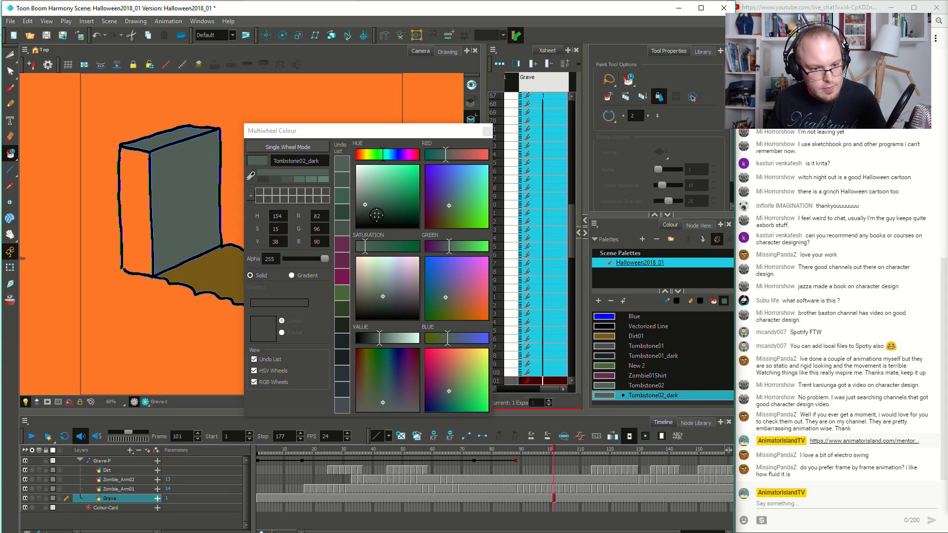
pyautogui.click(388, 155)
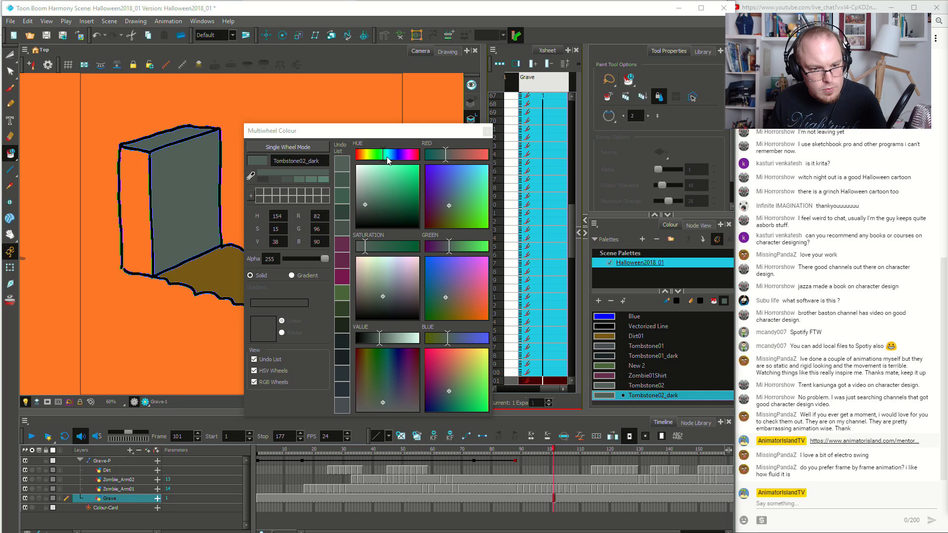
pyautogui.click(369, 217)
pyautogui.click(369, 219)
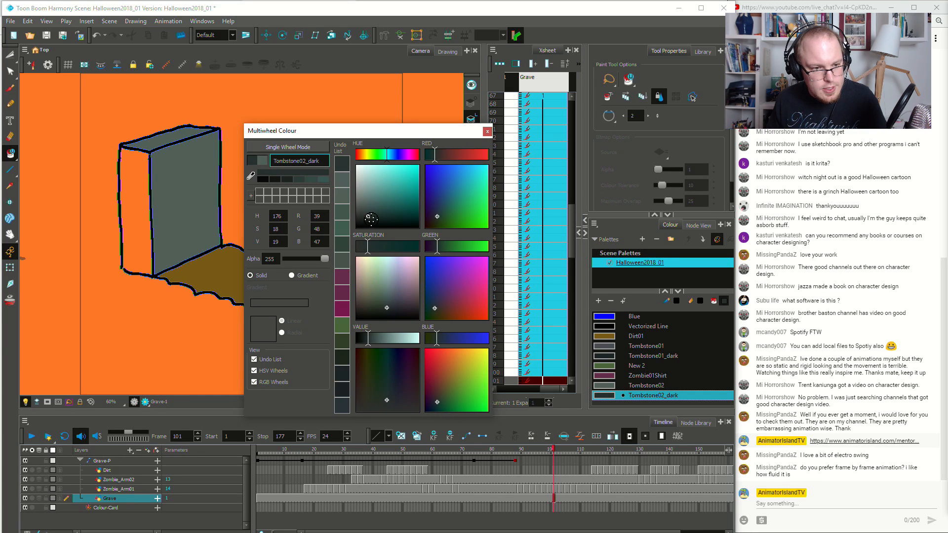
pyautogui.click(488, 132)
pyautogui.click(143, 209)
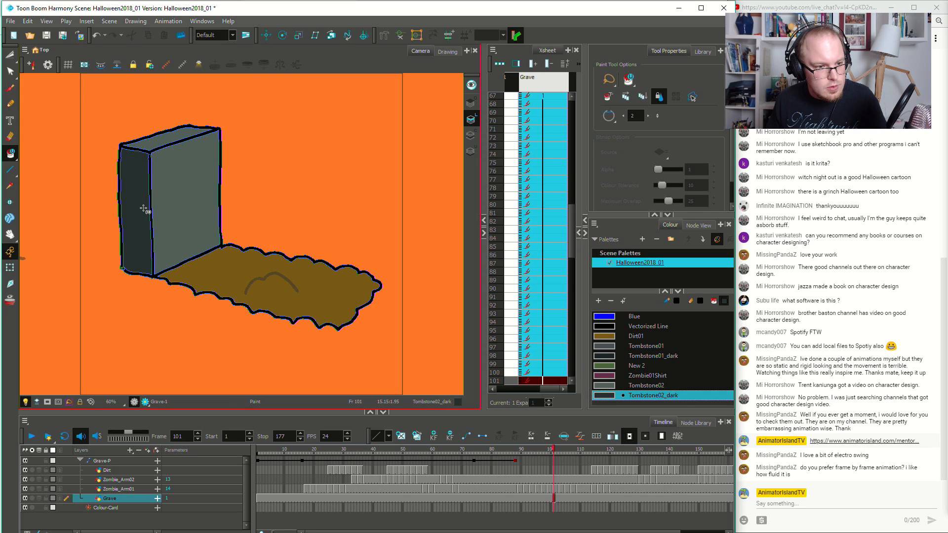
pyautogui.scroll(-1, 257, 236)
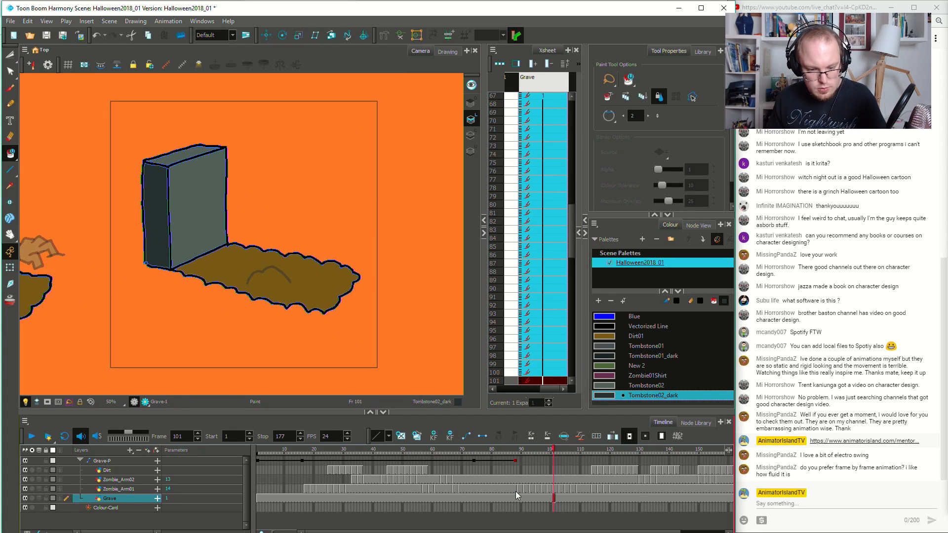
# Play the scene from the end of the camera move to review the shaded square tombstone
pyautogui.click(515, 490)
pyautogui.press('Return')
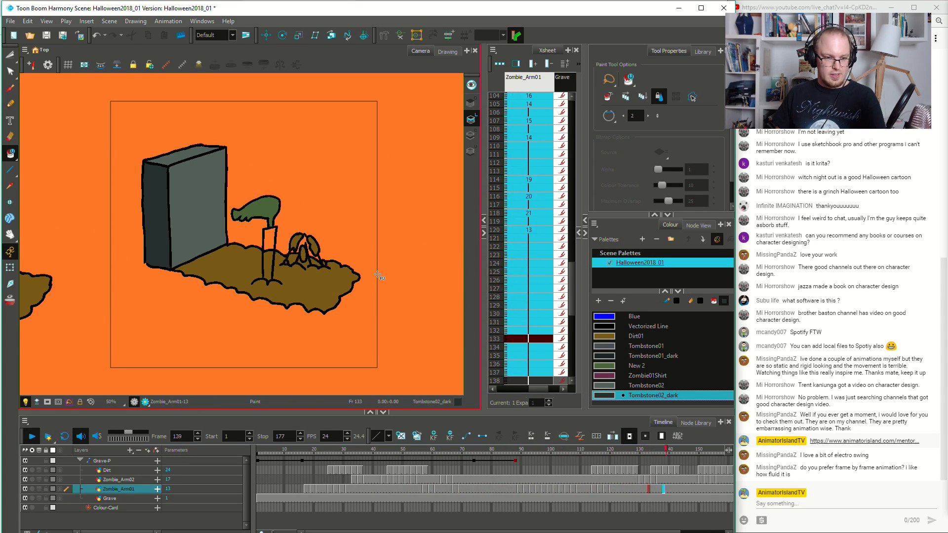
pyautogui.press('Return')
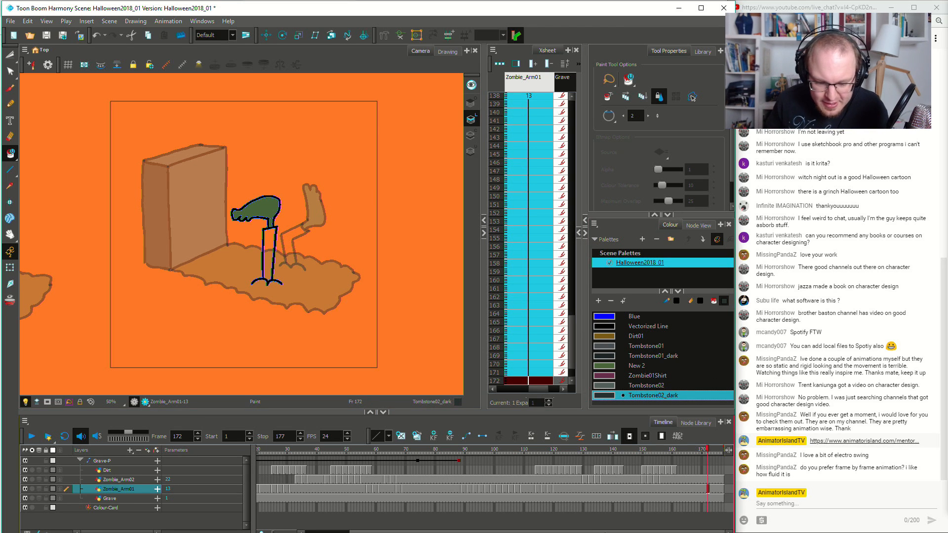
# Select the Zombie_Arm02 drawing at frame 163 and duplicate the Zombie01Shirt colour as Zombie02Pants
pyautogui.moveTo(708, 451); pyautogui.dragTo(719, 471)
pyautogui.click(705, 488)
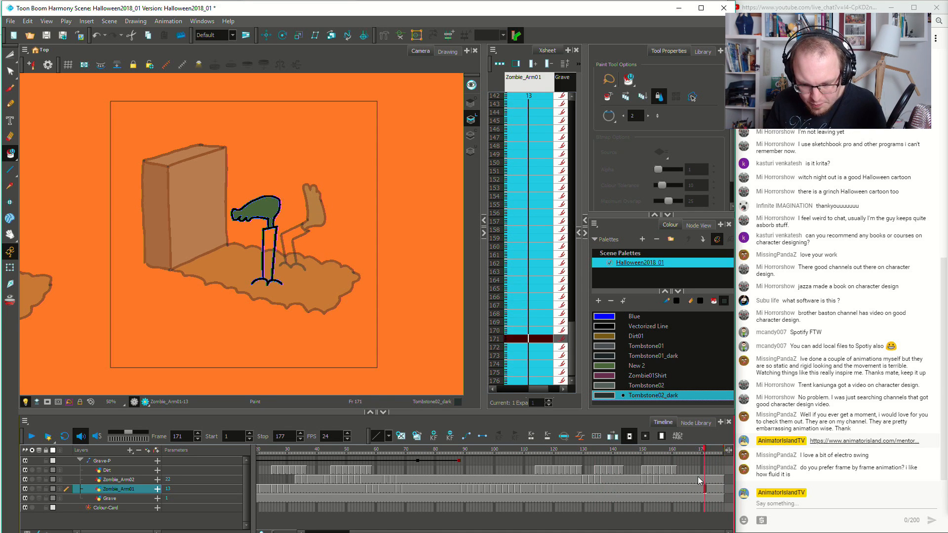
pyautogui.click(694, 480)
pyautogui.click(661, 472)
pyautogui.click(681, 481)
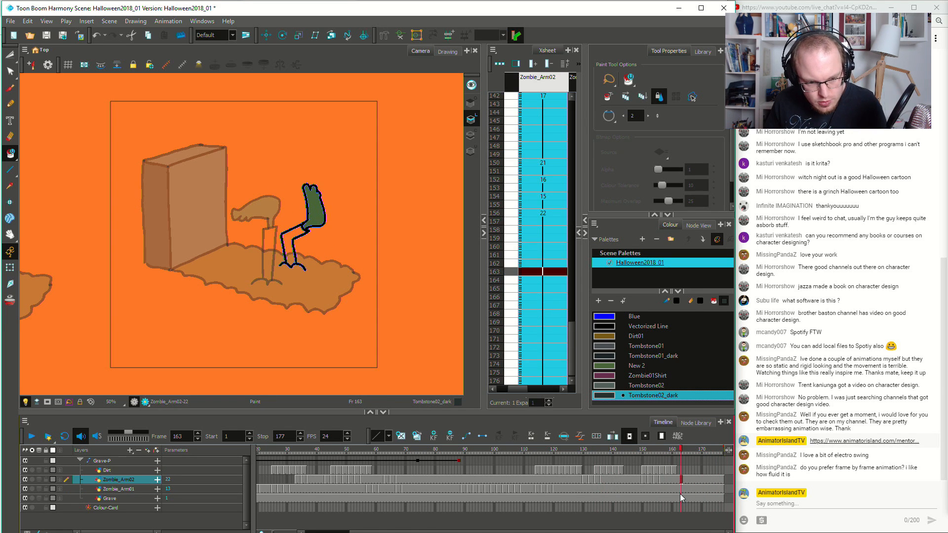
pyautogui.click(613, 375)
pyautogui.click(598, 300)
pyautogui.doubleClick(637, 396)
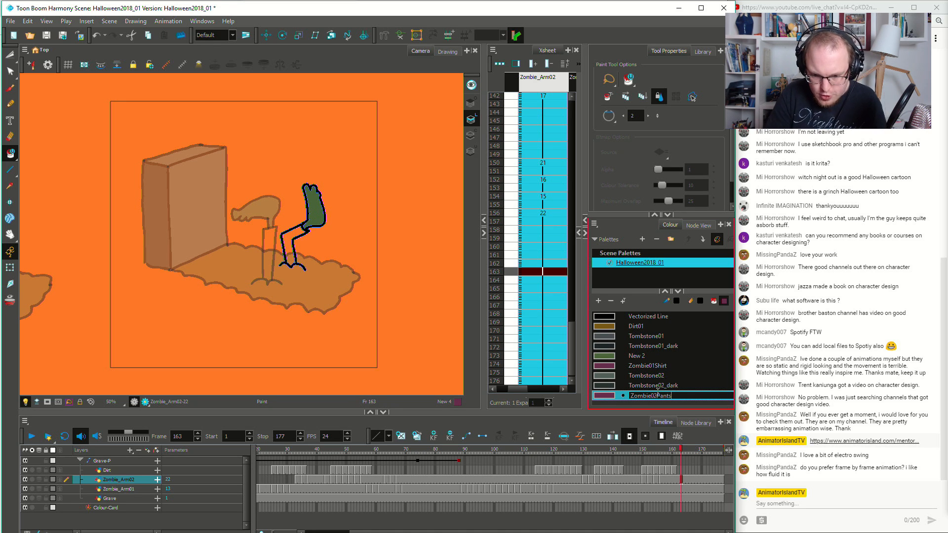
# Change Zombie02Pants to a dark greyish blue and fill the bent arm's sleeve at frame 163 with it
pyautogui.doubleClick(601, 397)
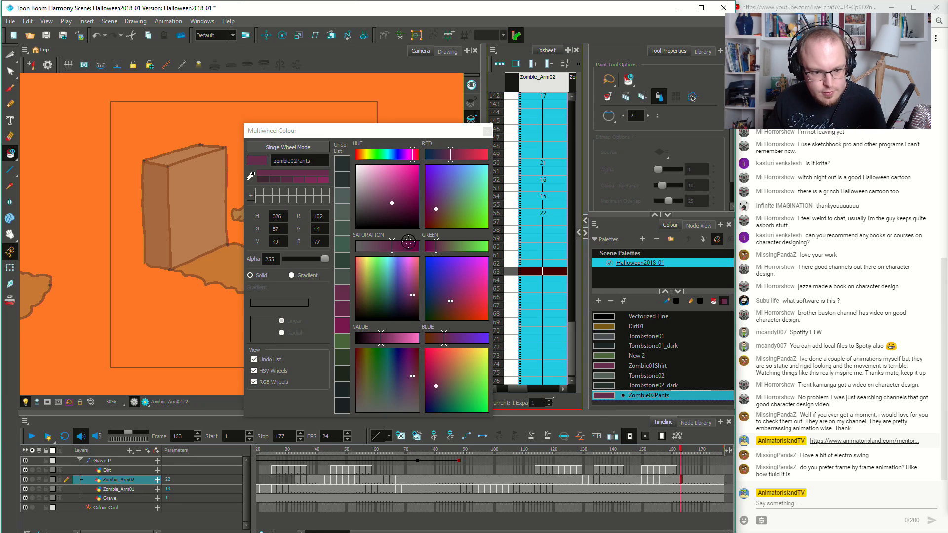
pyautogui.click(399, 158)
pyautogui.moveTo(399, 159); pyautogui.dragTo(393, 158)
pyautogui.moveTo(374, 200)
pyautogui.mouseDown()
pyautogui.moveTo(362, 214)
pyautogui.moveTo(383, 205)
pyautogui.mouseUp()
pyautogui.click(381, 208)
pyautogui.click(487, 131)
pyautogui.click(289, 247)
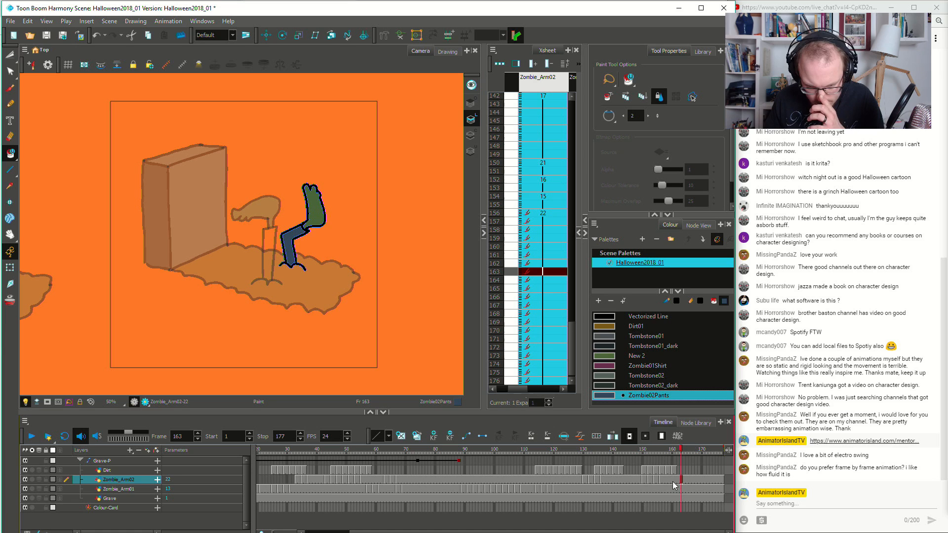
# Fill the Zombie_Arm02 sleeve with Zombie02Pants in the drawings from frame 148 through frame 155
pyautogui.click(636, 480)
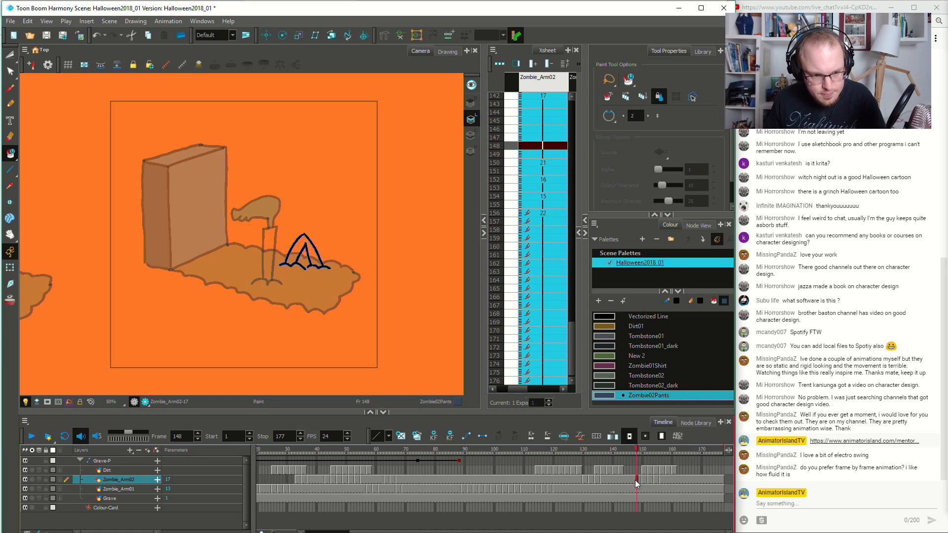
pyautogui.click(298, 254)
pyautogui.press(',')
pyautogui.press(',')
pyautogui.press('.')
pyautogui.press('.')
pyautogui.press('.')
pyautogui.press('.')
pyautogui.press('.')
pyautogui.press('.')
pyautogui.press('.')
pyautogui.press('.')
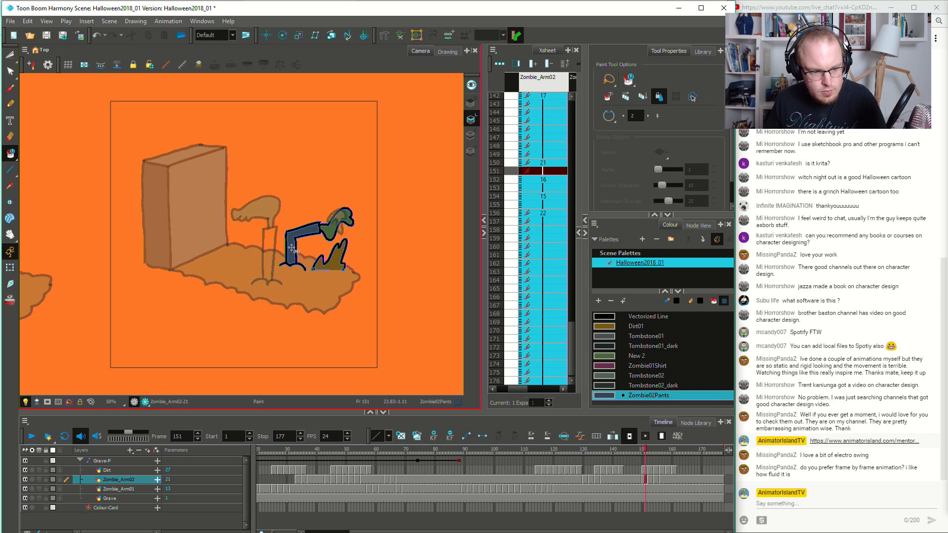
pyautogui.press('.')
pyautogui.press('.')
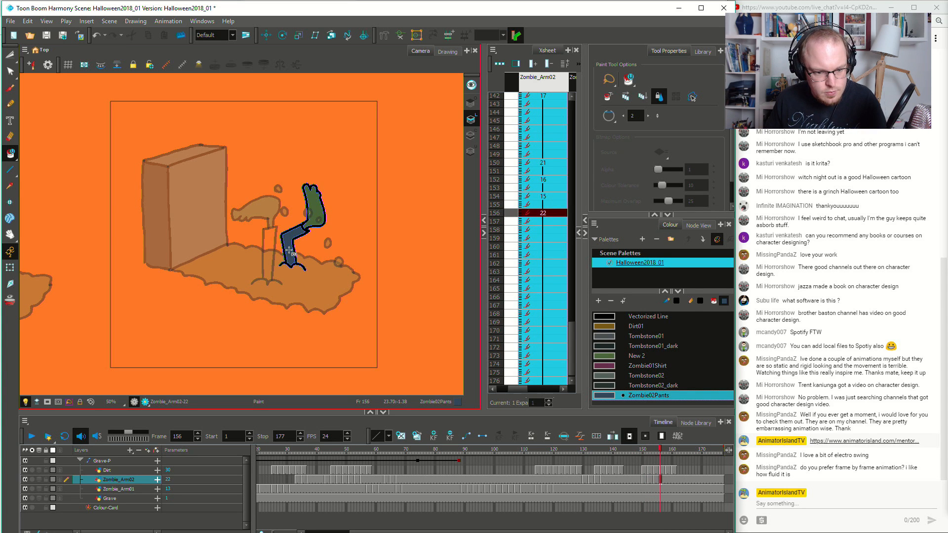
pyautogui.press('.')
pyautogui.press('.')
# Fill the emerging Zombie_Arm02 elbow at frame 134 with Zombie02Pants
pyautogui.click(582, 482)
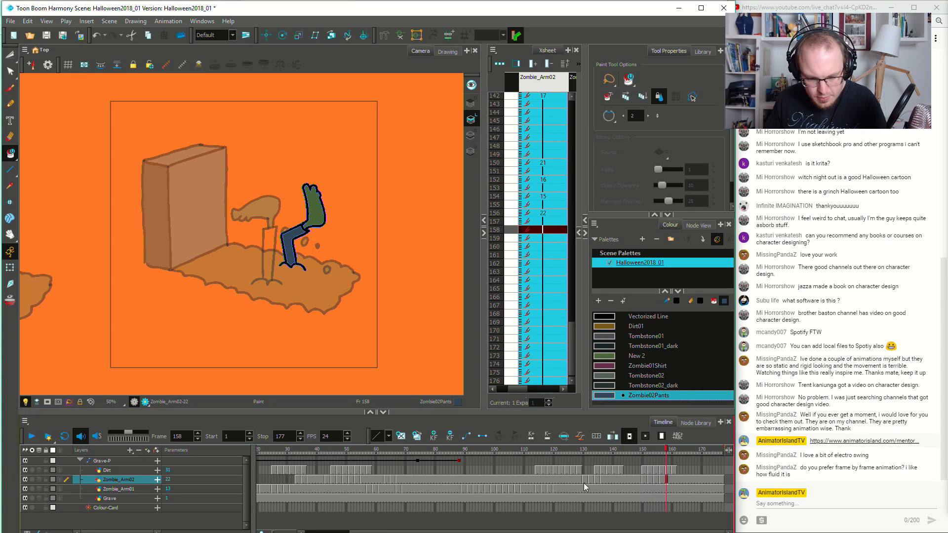
pyautogui.press('.')
pyautogui.press('.')
pyautogui.press('.')
pyautogui.press('.')
pyautogui.press('.')
pyautogui.press('.')
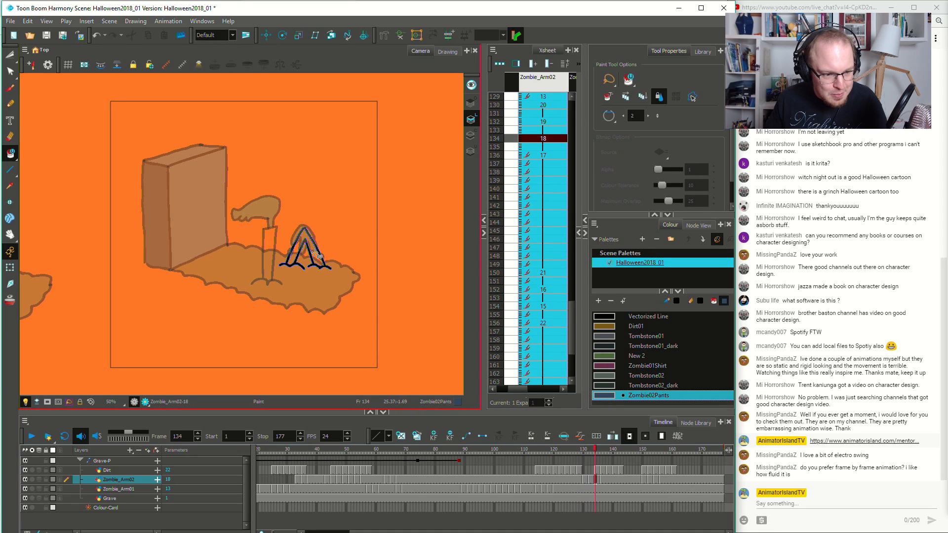
pyautogui.click(300, 251)
pyautogui.press('.')
pyautogui.press('.')
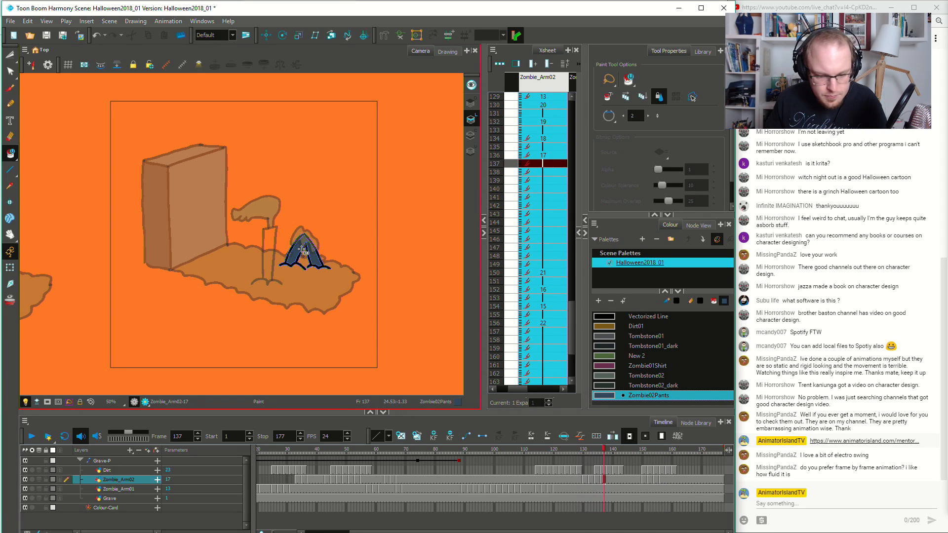
# Step back and forth through the Zombie_Arm02 drawings around frame 136 and fill the remaining sleeve area with Zombie02Pants
pyautogui.press('.')
pyautogui.press('.')
pyautogui.press(',')
pyautogui.press(',')
pyautogui.press(',')
pyautogui.press(',')
pyautogui.press(',')
pyautogui.press(',')
pyautogui.press(',')
pyautogui.press(',')
pyautogui.press('.')
pyautogui.press('.')
pyautogui.press('.')
pyautogui.press('.')
pyautogui.press('.')
pyautogui.click(306, 256)
# Step through the Zombie_Arm02 frames up to frame 165 to check the sleeve fills
pyautogui.press('.')
pyautogui.press('.')
pyautogui.press('.')
pyautogui.press('.')
pyautogui.press('.')
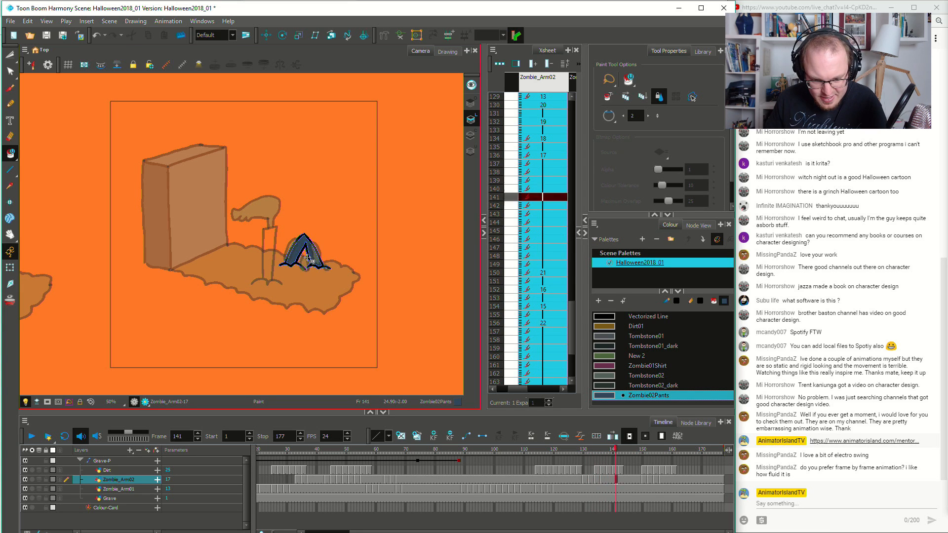
pyautogui.press('.')
pyautogui.press('.')
pyautogui.press('.')
pyautogui.press('.')
pyautogui.press('.')
pyautogui.press('.')
pyautogui.press('.')
pyautogui.press('.')
pyautogui.press('.')
pyautogui.press('.')
pyautogui.press('.')
pyautogui.press('.')
pyautogui.press('.')
pyautogui.press('.')
pyautogui.press('.')
pyautogui.press('.')
pyautogui.press('.')
pyautogui.press('.')
pyautogui.press('.')
pyautogui.press('.')
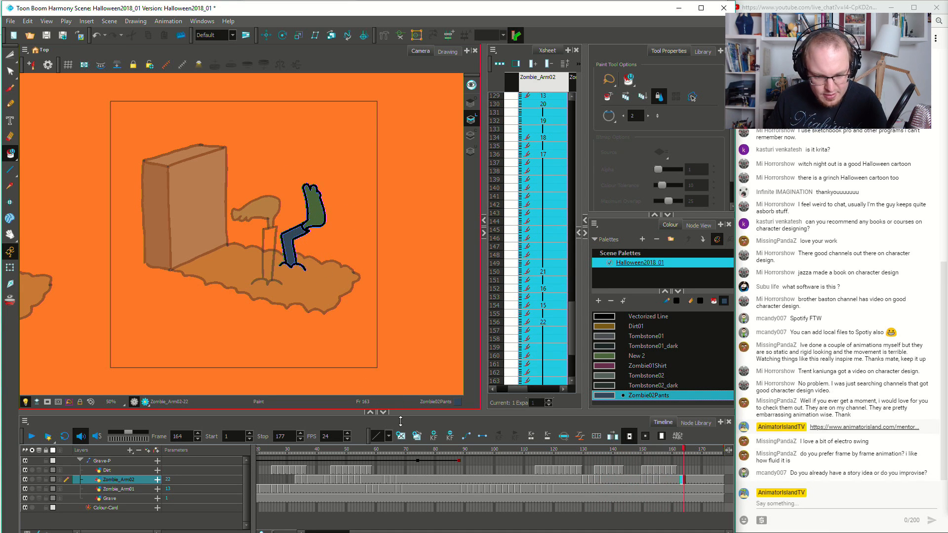
pyautogui.press('.')
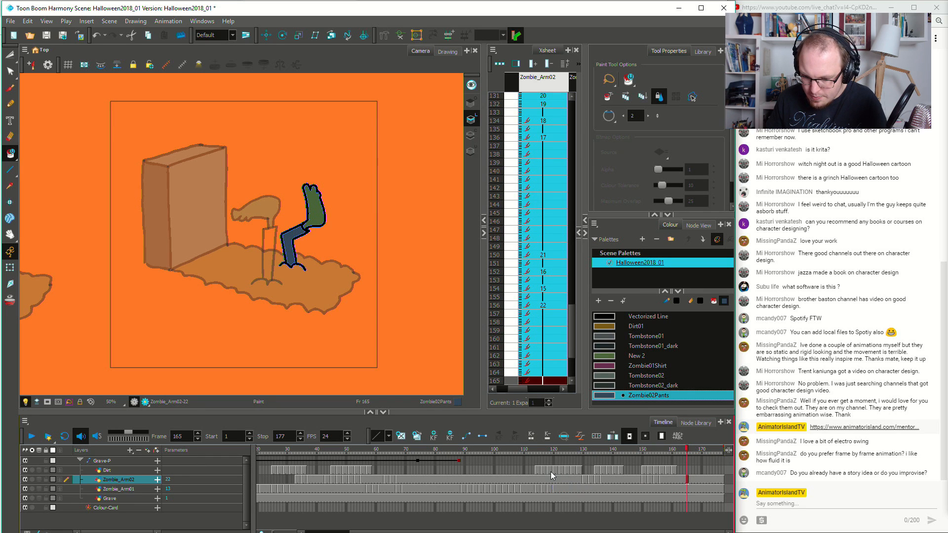
# Fill the Zombie_Arm01 sleeve with Zombie02Pants in the drawings at frames 114, 116 and 118
pyautogui.click(550, 473)
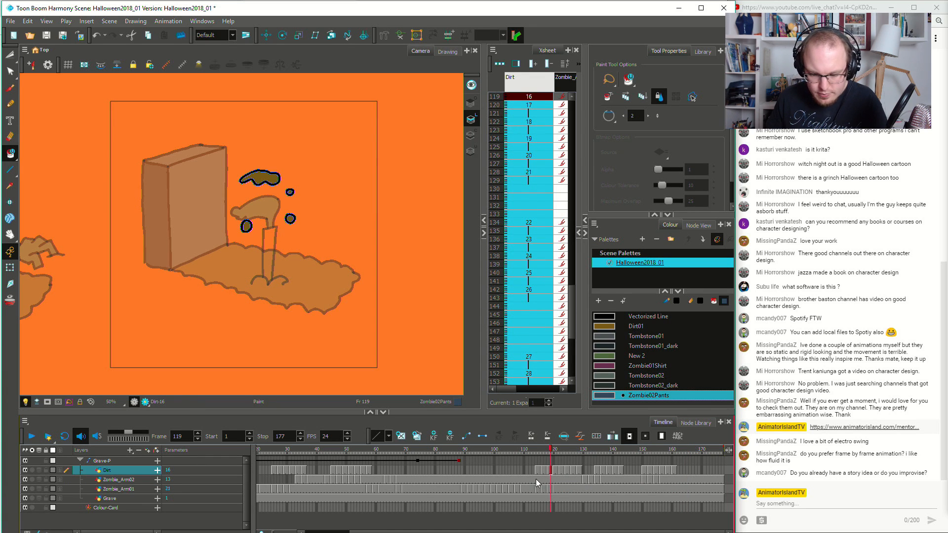
pyautogui.click(536, 479)
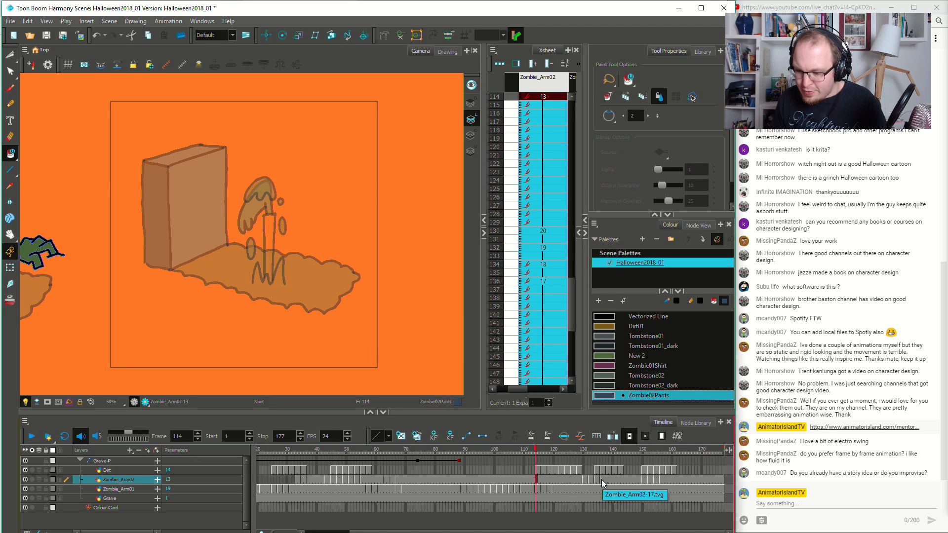
pyautogui.click(545, 471)
pyautogui.click(545, 477)
pyautogui.click(537, 490)
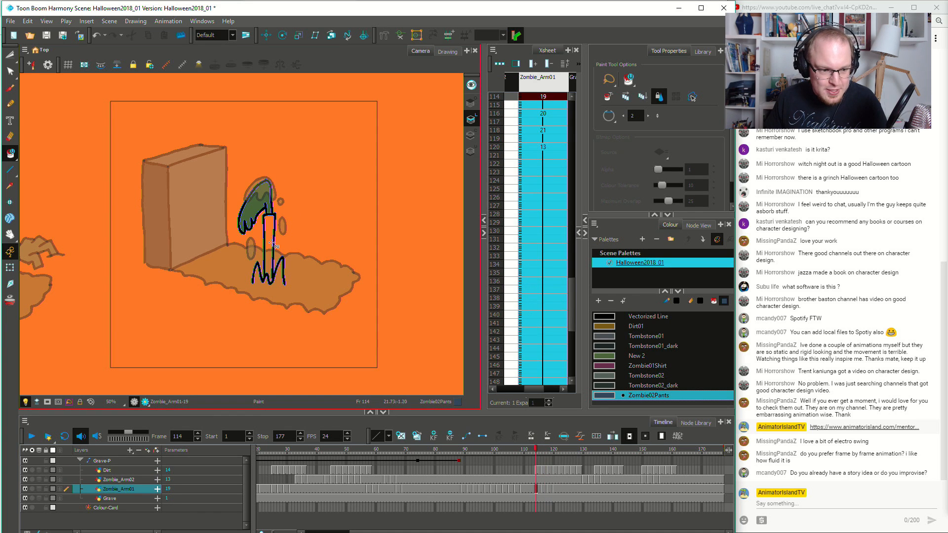
pyautogui.click(544, 490)
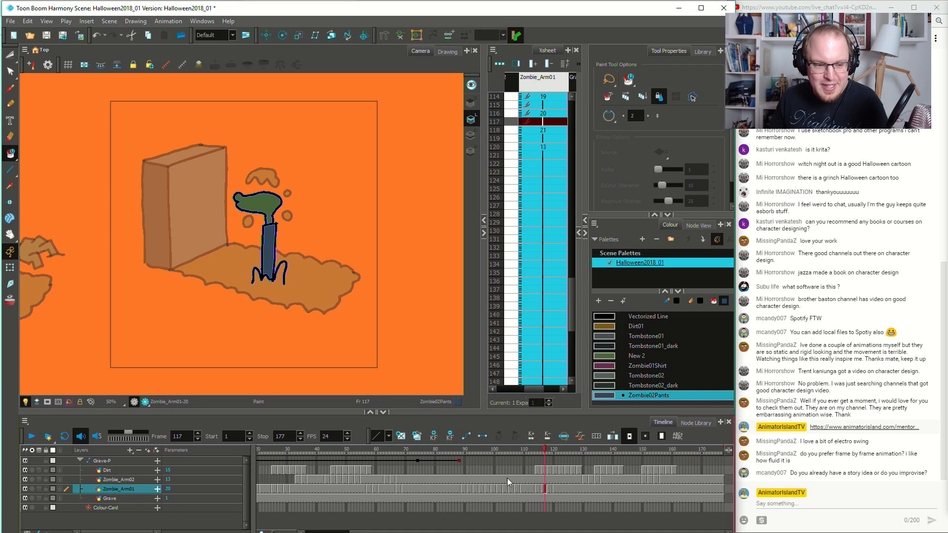
pyautogui.click(267, 253)
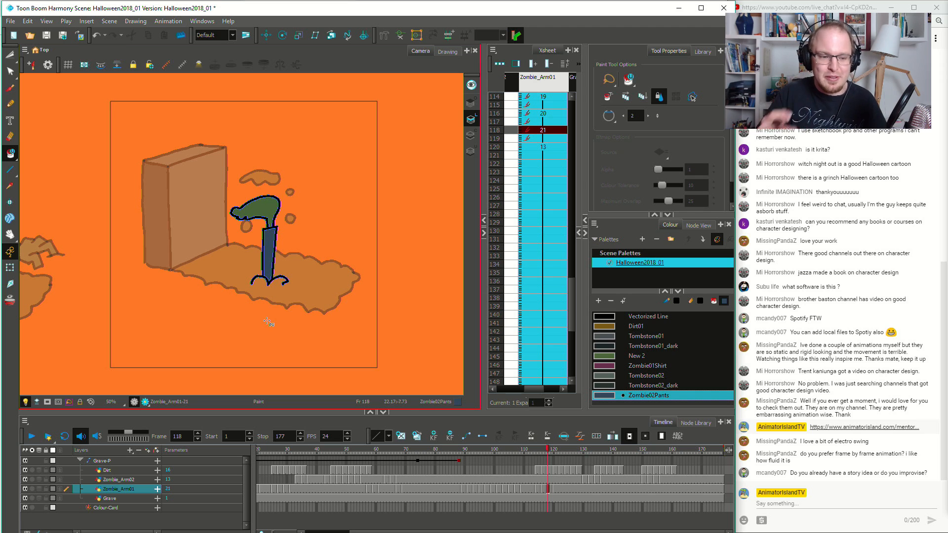
# Scrub Zombie_Arm01 from frame 90 to frame 121 and fill its upright sleeve there with Zombie02Pants
pyautogui.click(529, 488)
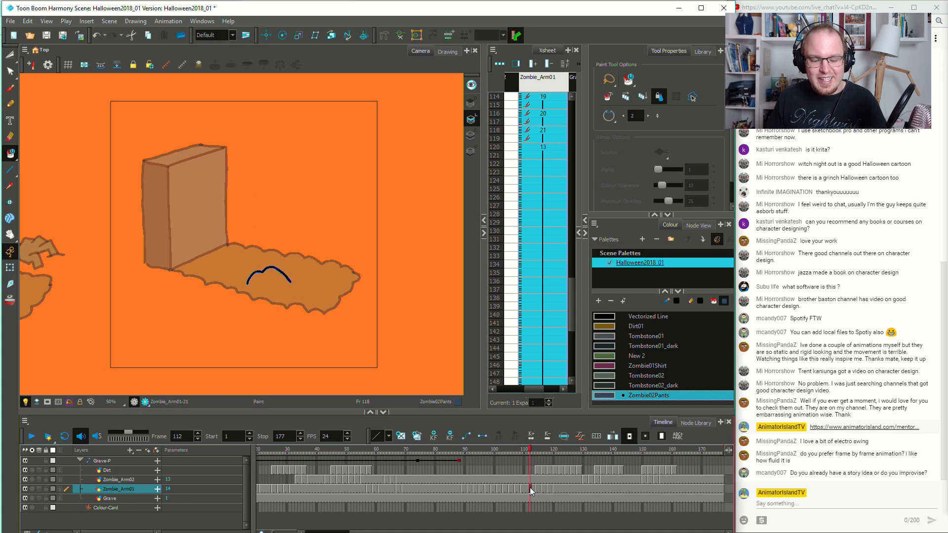
pyautogui.click(467, 489)
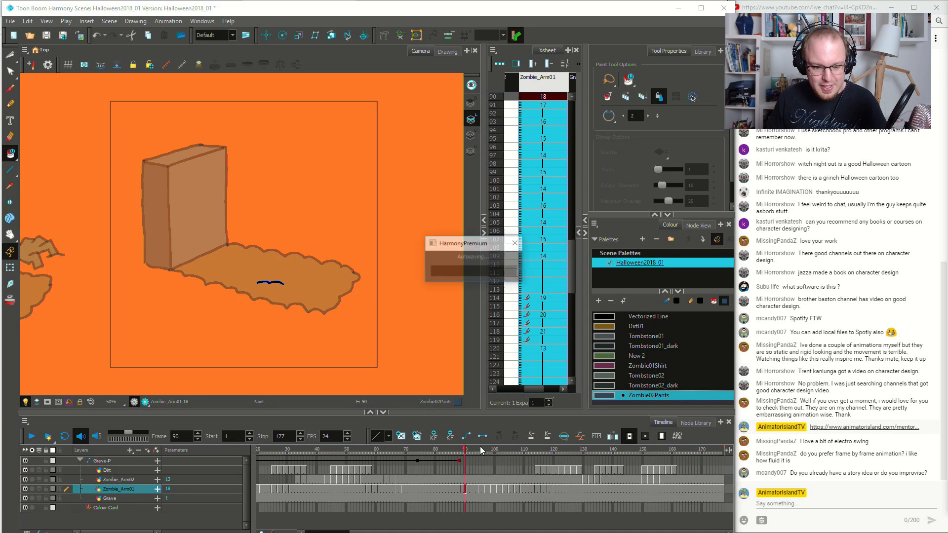
pyautogui.moveTo(476, 449)
pyautogui.mouseDown()
pyautogui.moveTo(568, 453)
pyautogui.moveTo(559, 453)
pyautogui.mouseUp()
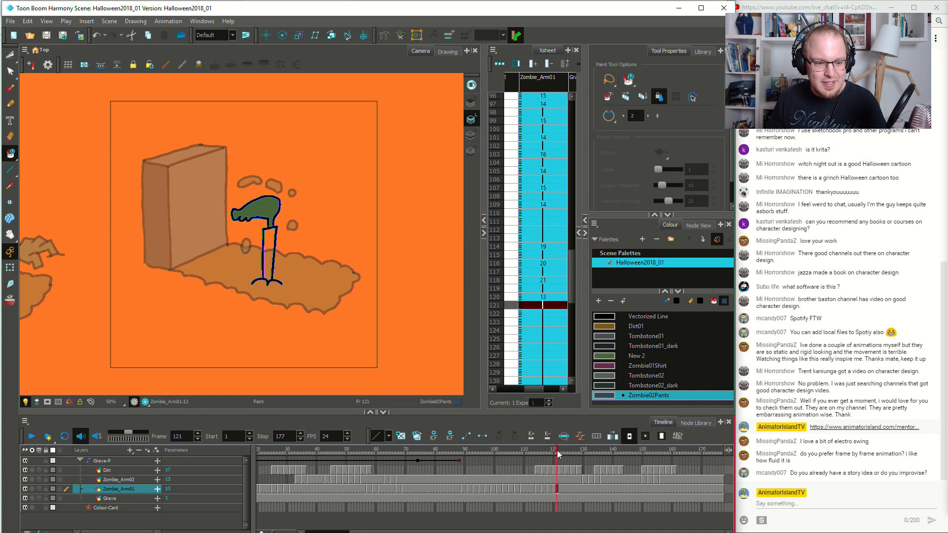
pyautogui.click(272, 253)
# Scrub the coloured Zombie_Arm01 drawings through to frame 177 and play the scene to review both blue sleeves
pyautogui.click(544, 490)
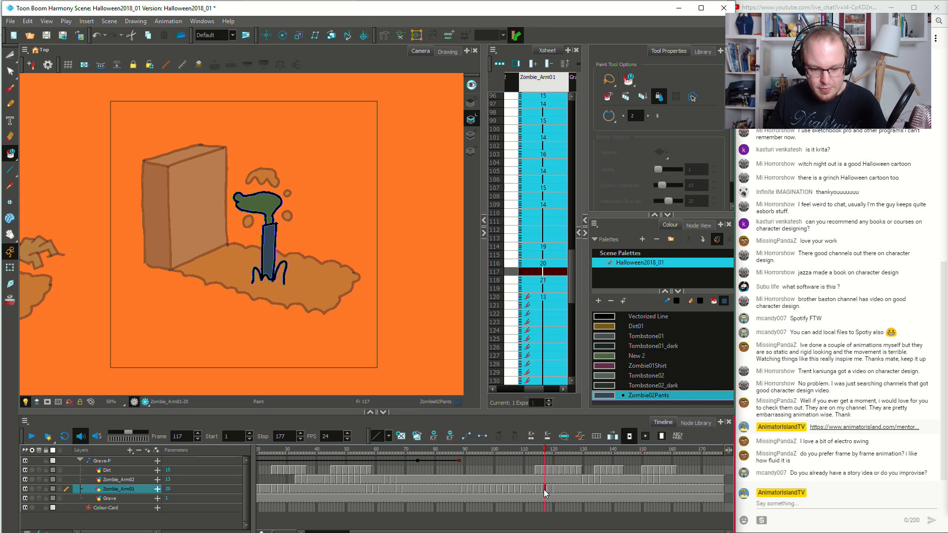
pyautogui.click(538, 490)
pyautogui.moveTo(538, 490); pyautogui.dragTo(724, 491)
pyautogui.press('Return')
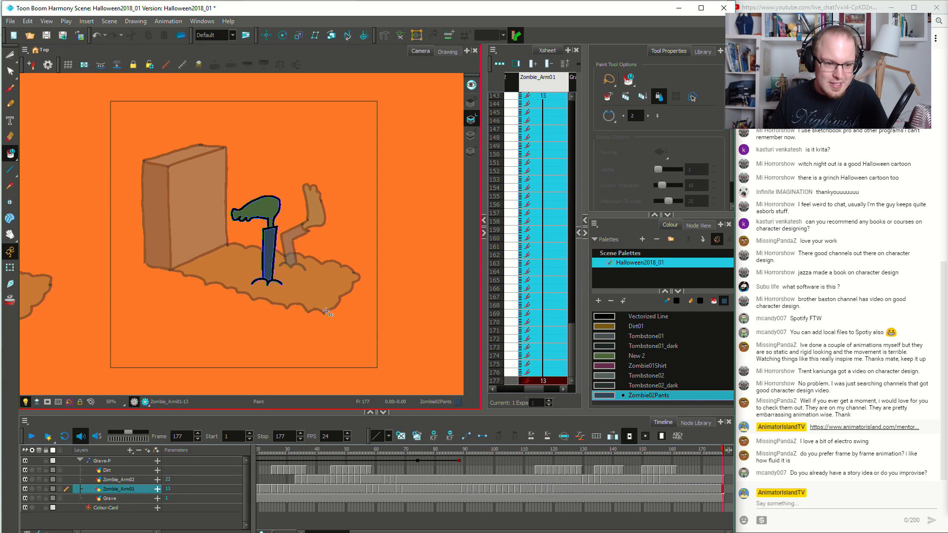
pyautogui.press('Return')
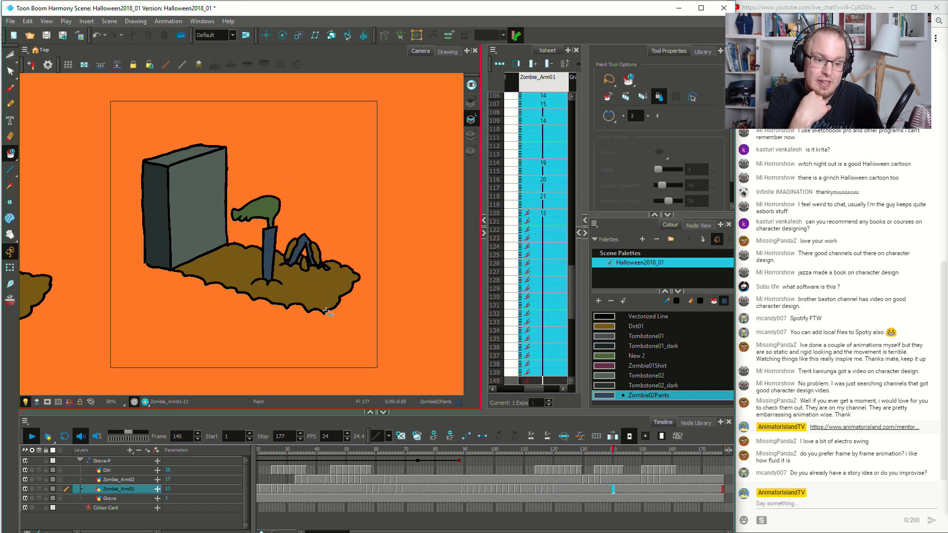
# Play the scene to look for uncoloured drawings and move the playhead to frame 44
pyautogui.press('Return')
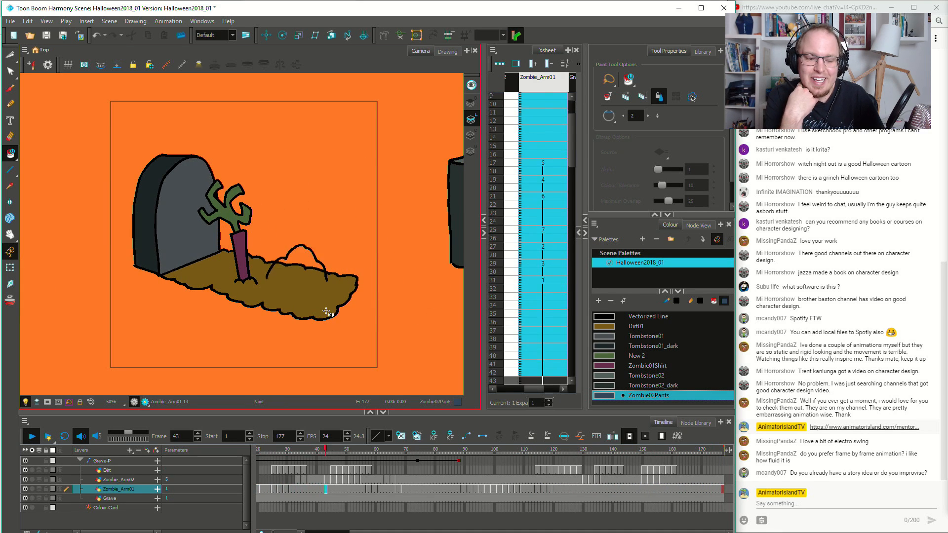
pyautogui.press('Return')
pyautogui.moveTo(375, 451); pyautogui.dragTo(328, 461)
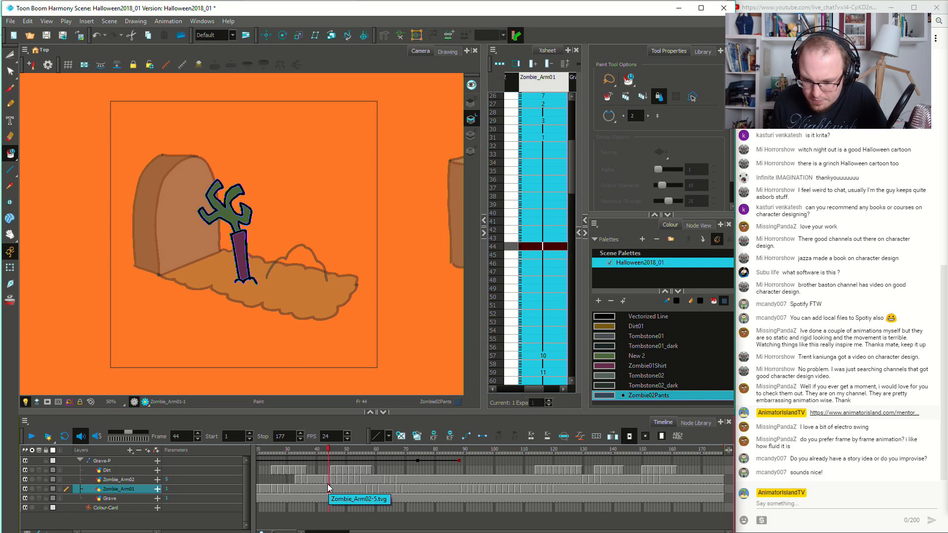
# Close the open base of the dirt mound in the Zombie_Arm02 drawing at frame 44 with a Stroke tool line
pyautogui.click(326, 479)
pyautogui.click(8, 67)
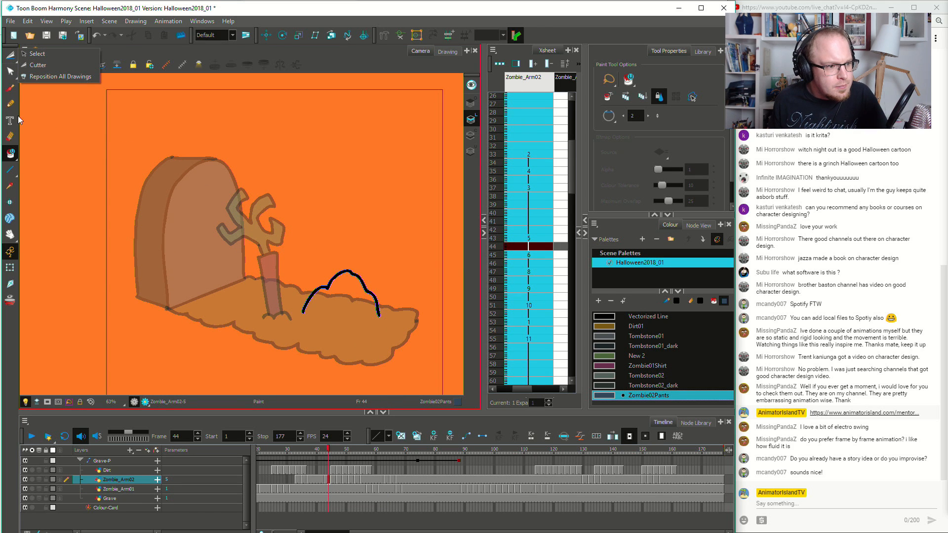
pyautogui.click(11, 154)
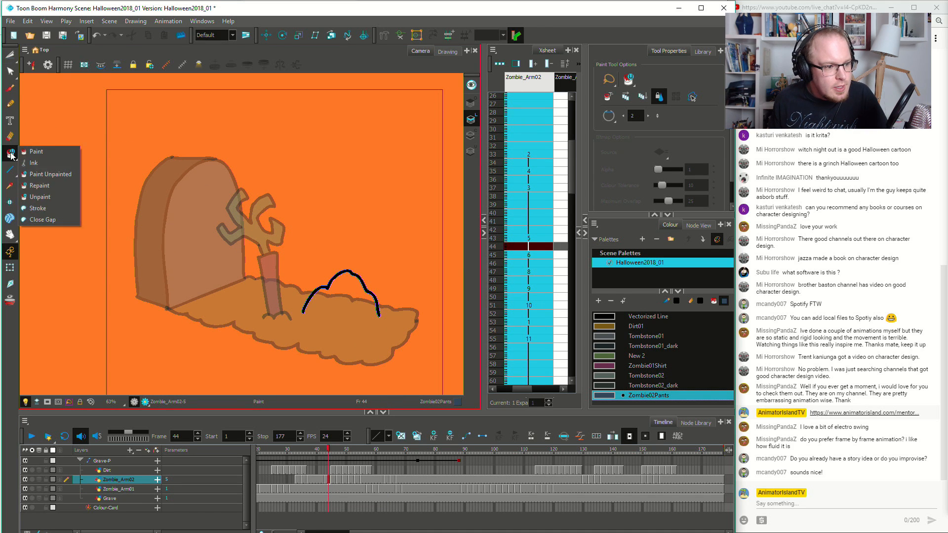
pyautogui.click(38, 209)
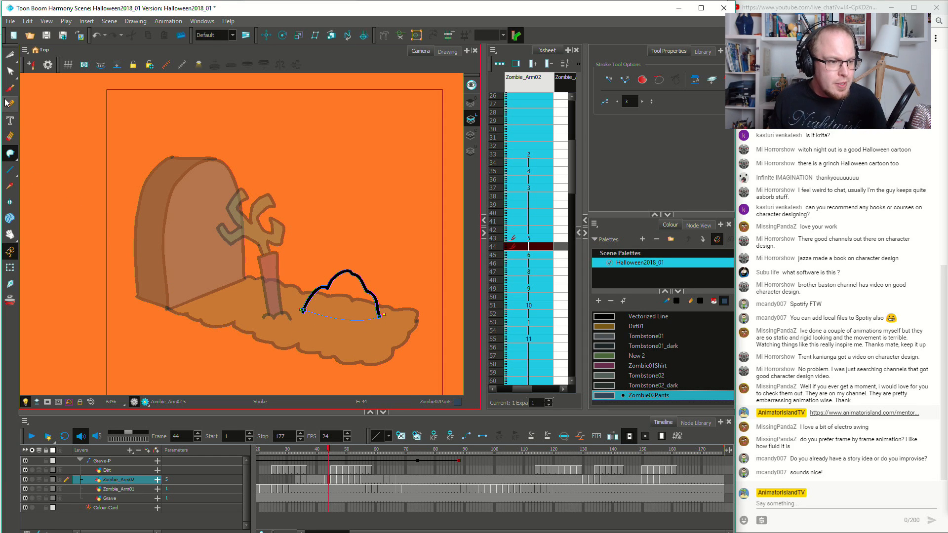
# Fill the closed mound in the Zombie_Arm02 drawing at frame 44 with Dirt01, undoing the mistaken Zombie02Pants fill
pyautogui.click(9, 136)
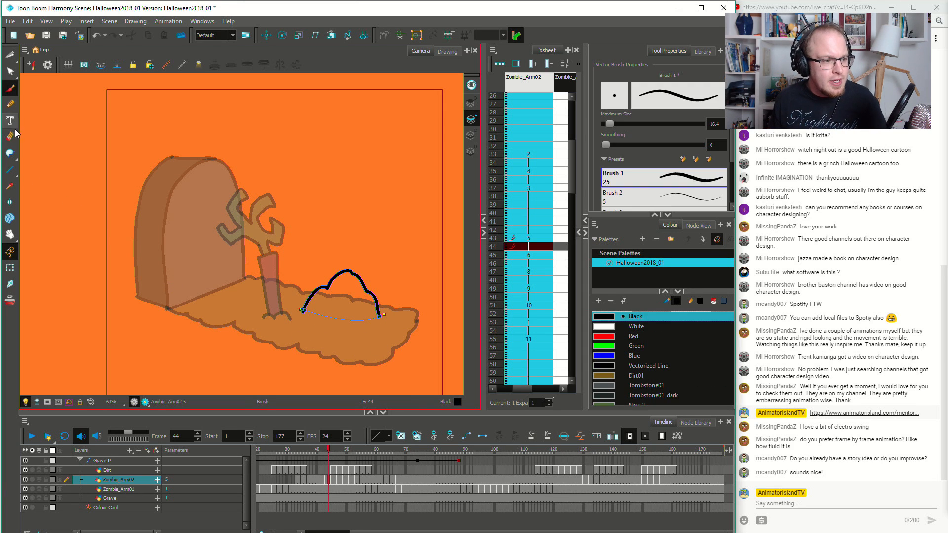
pyautogui.moveTo(10, 153); pyautogui.dragTo(30, 155)
pyautogui.click(342, 300)
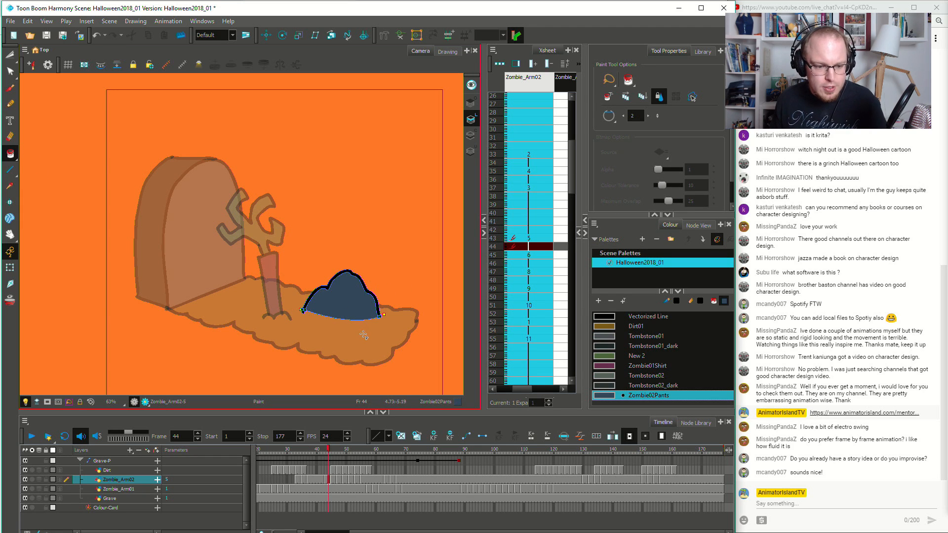
pyautogui.hotkey('ctrl', 'z')
pyautogui.scroll(2, 662, 357)
pyautogui.click(652, 376)
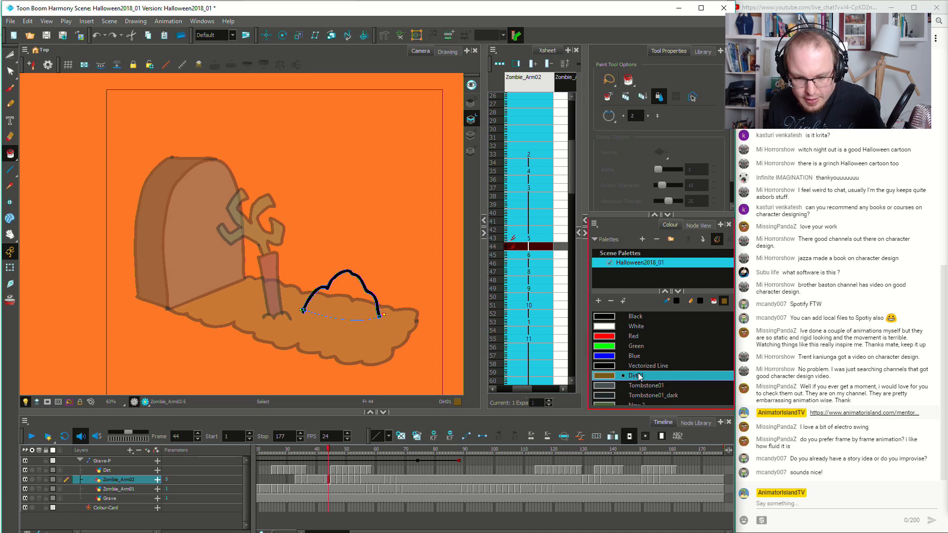
pyautogui.click(343, 298)
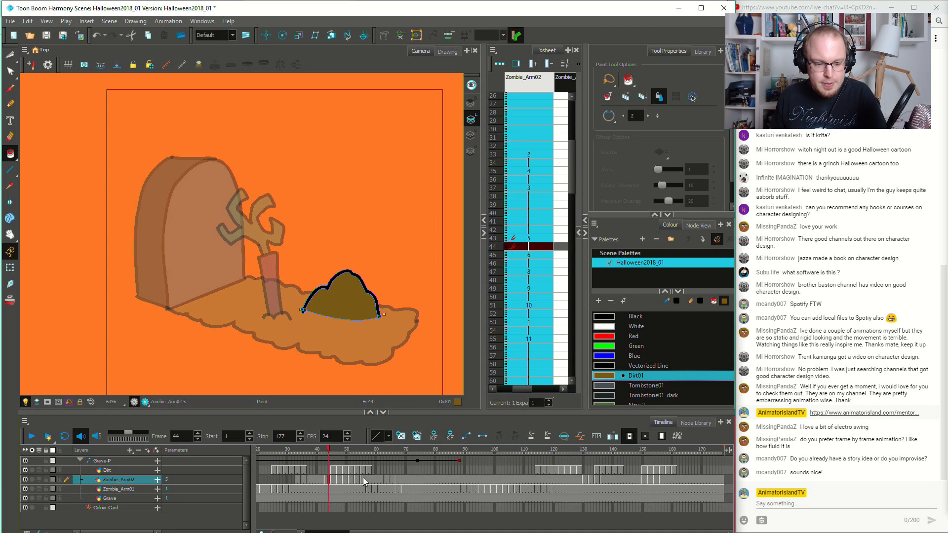
# Check the arm drawings around frames 40 to 46 and scrub Zombie_Arm02 through to frame 177
pyautogui.click(317, 480)
pyautogui.press('Return')
pyautogui.click(317, 487)
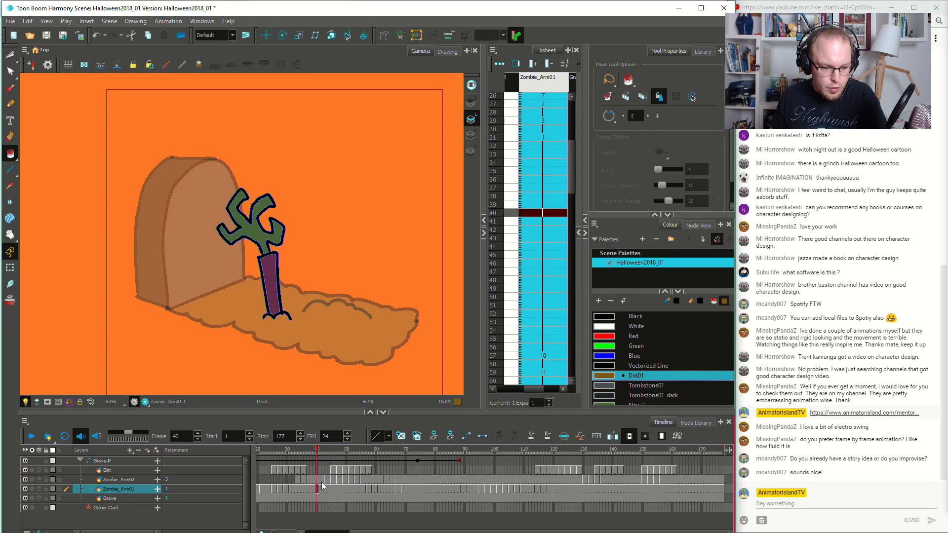
pyautogui.click(327, 479)
pyautogui.click(335, 480)
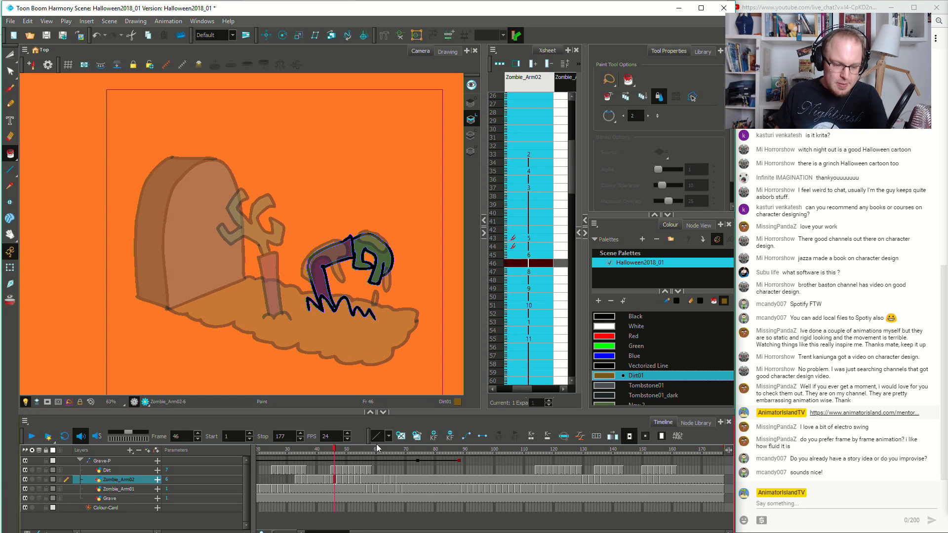
pyautogui.moveTo(337, 449); pyautogui.dragTo(721, 451)
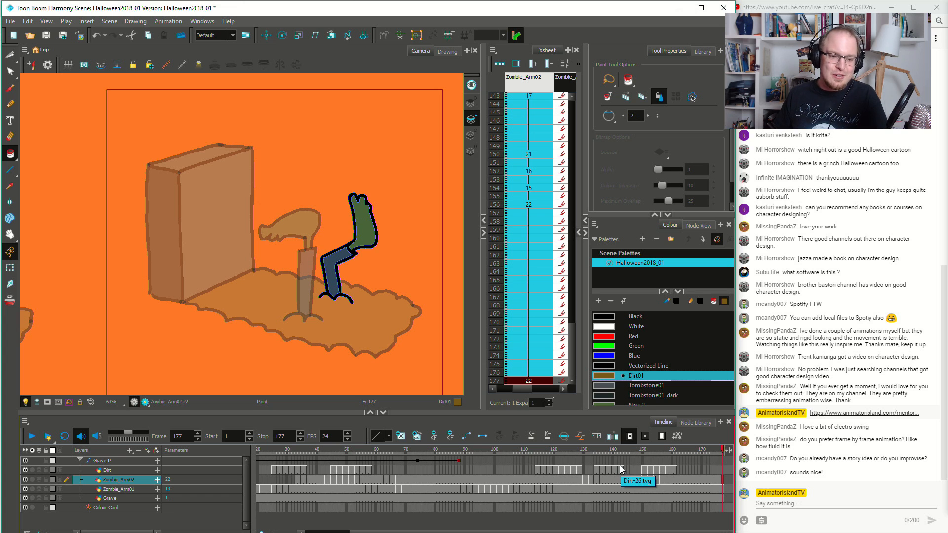
# Save the scene and play it from frame 1 to review the coloured animation
pyautogui.press('Return')
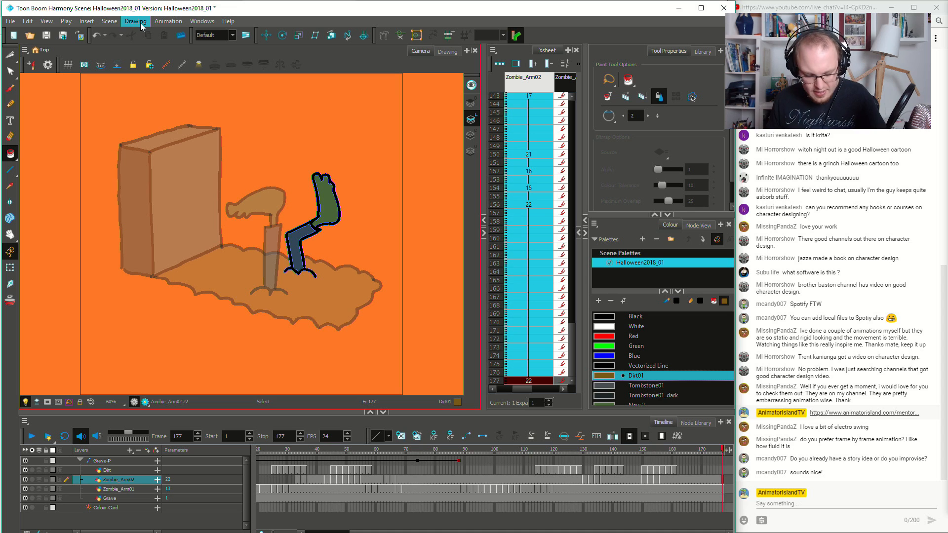
pyautogui.hotkey('ctrl', 's')
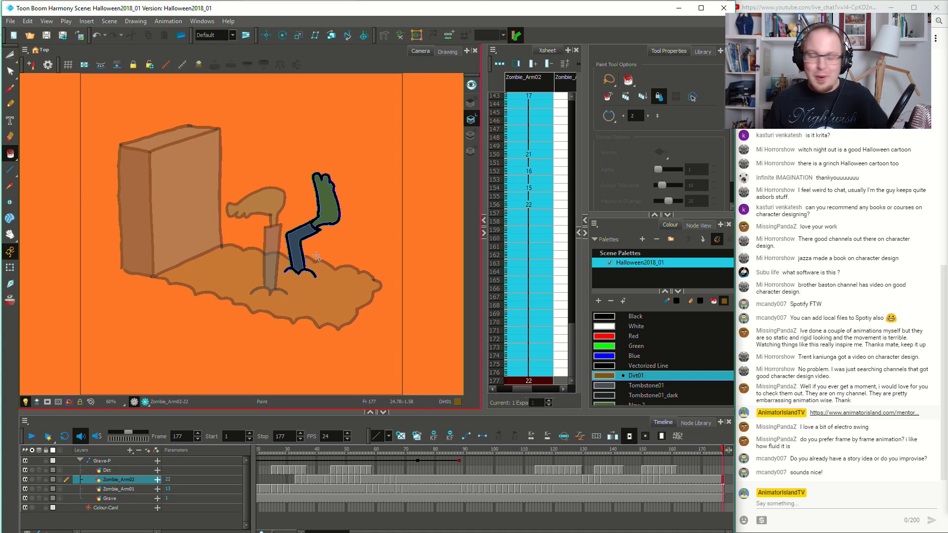
pyautogui.moveTo(411, 450); pyautogui.dragTo(1, 467)
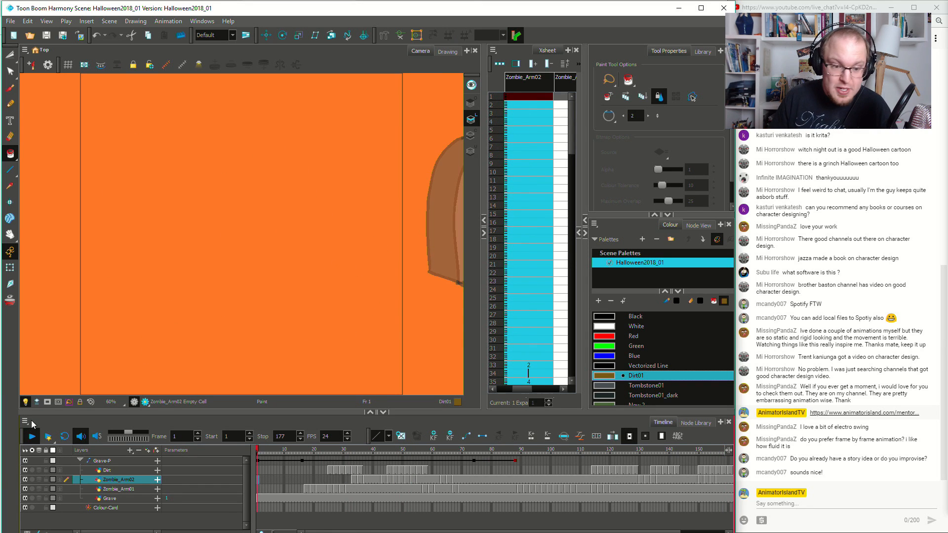
pyautogui.press('Return')
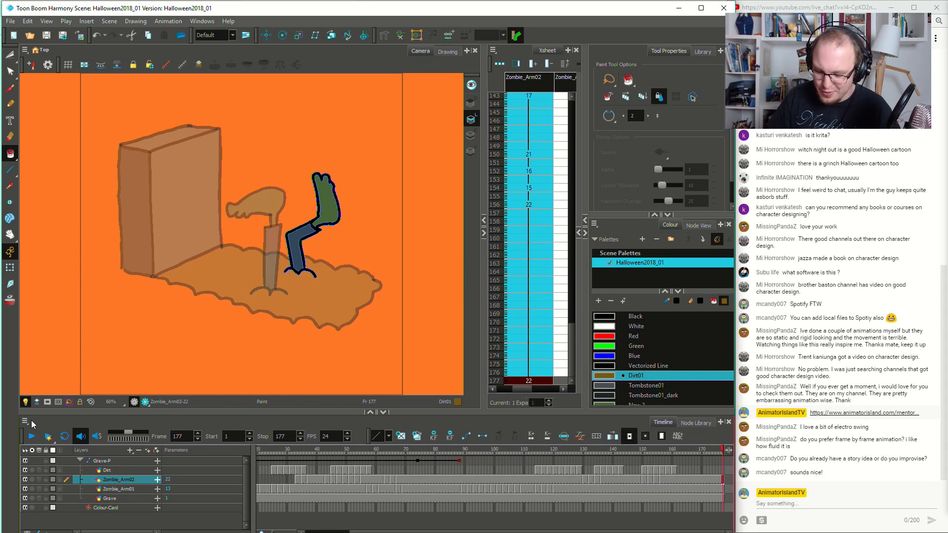
pyautogui.press('Return')
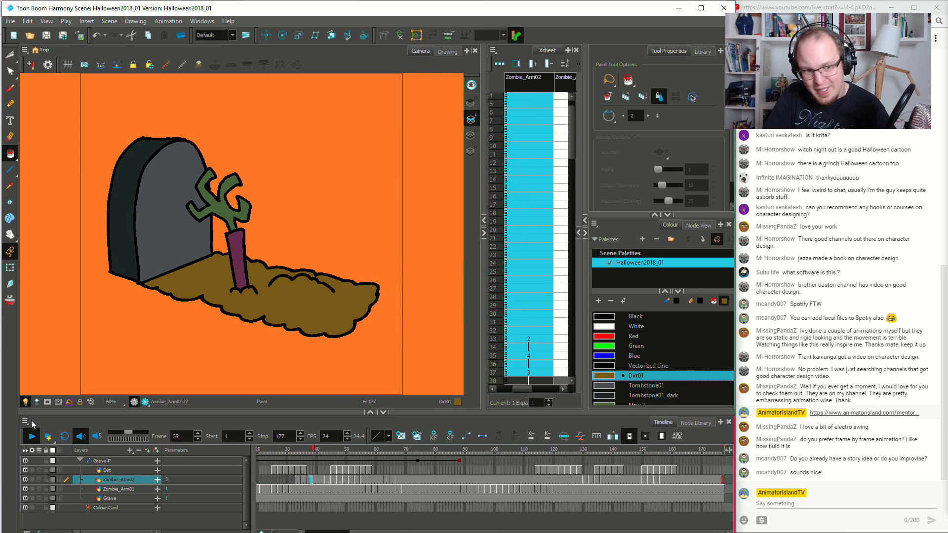